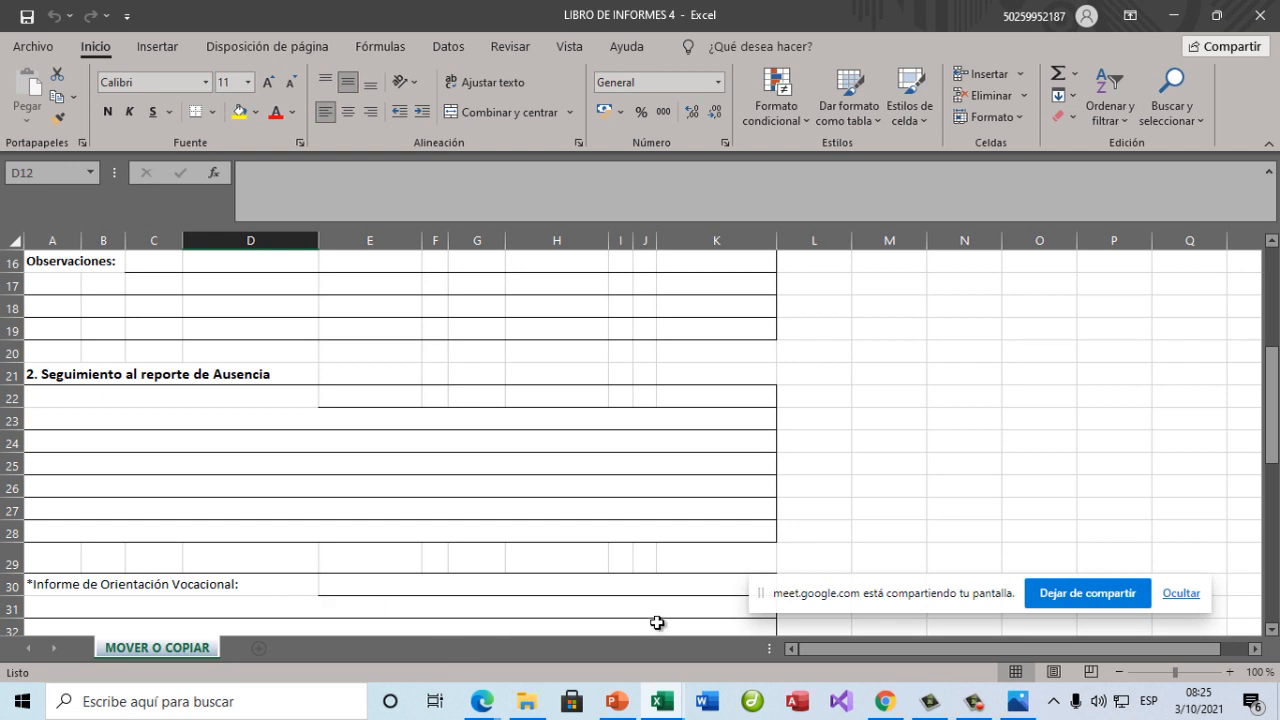
Launch the Lupa screen magnifier, enlarge the display to 200%, and minimize its window.
click(195, 700)
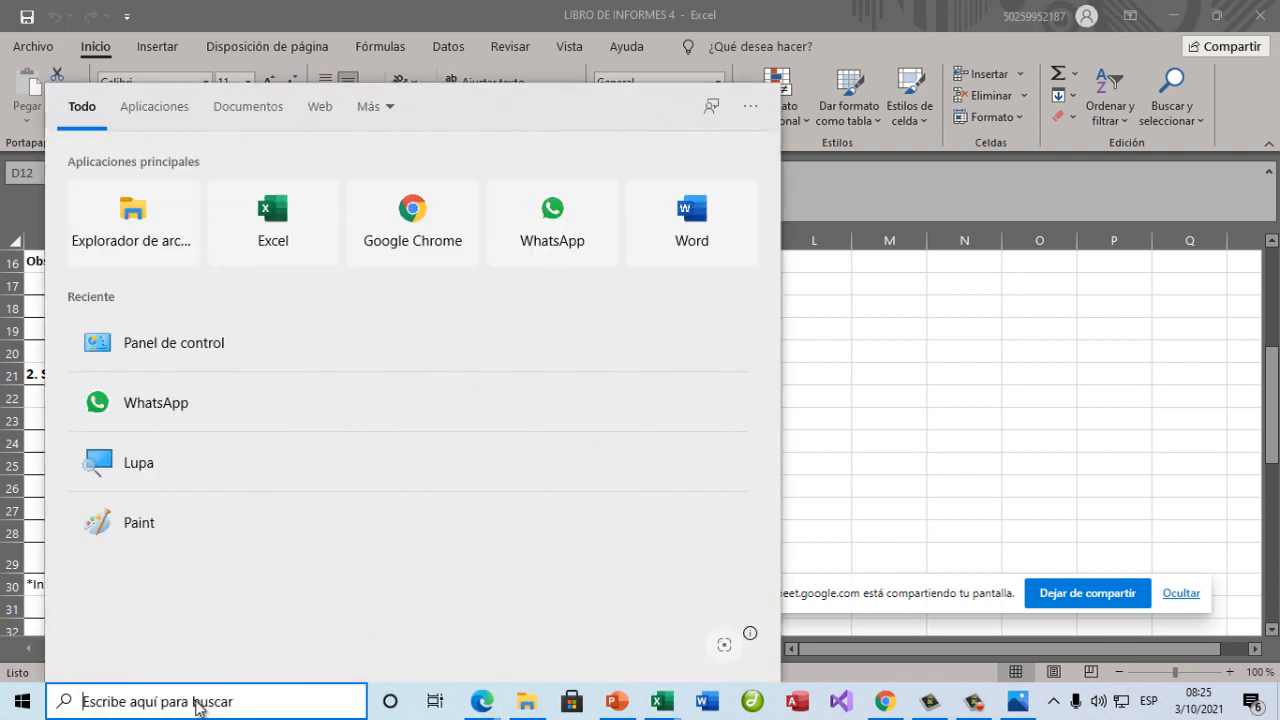
text(lupa)
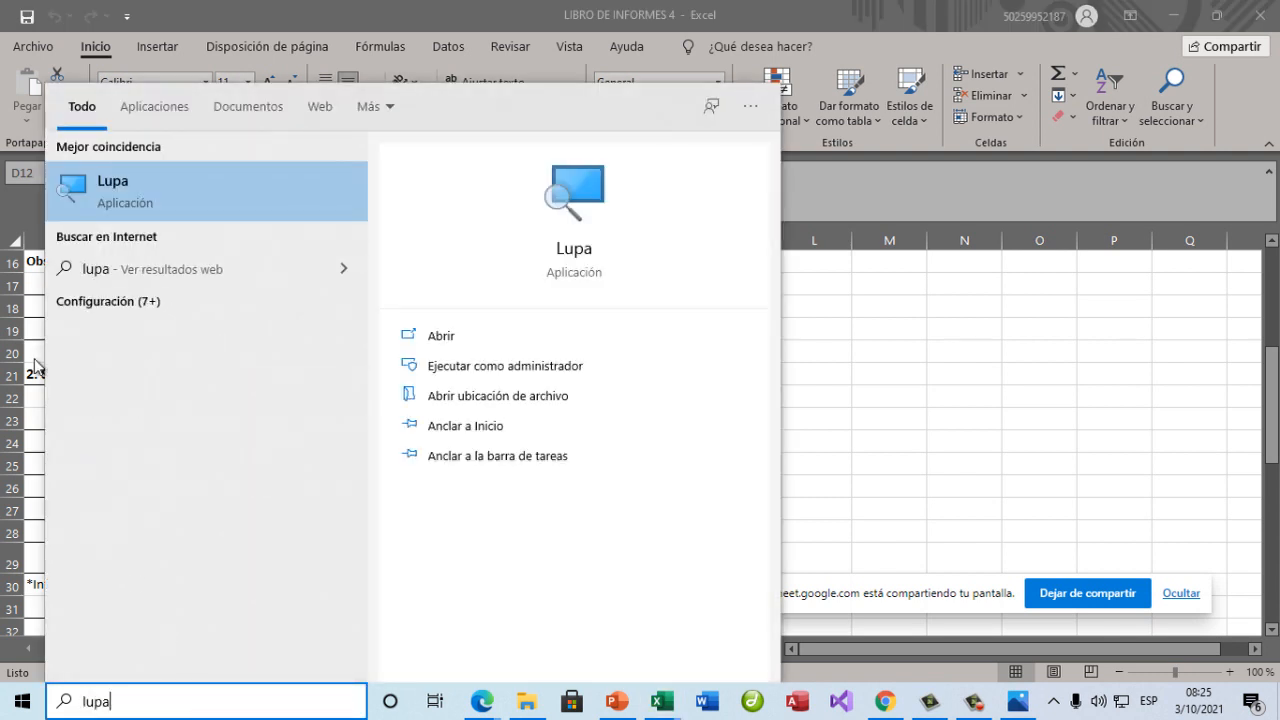
click(150, 205)
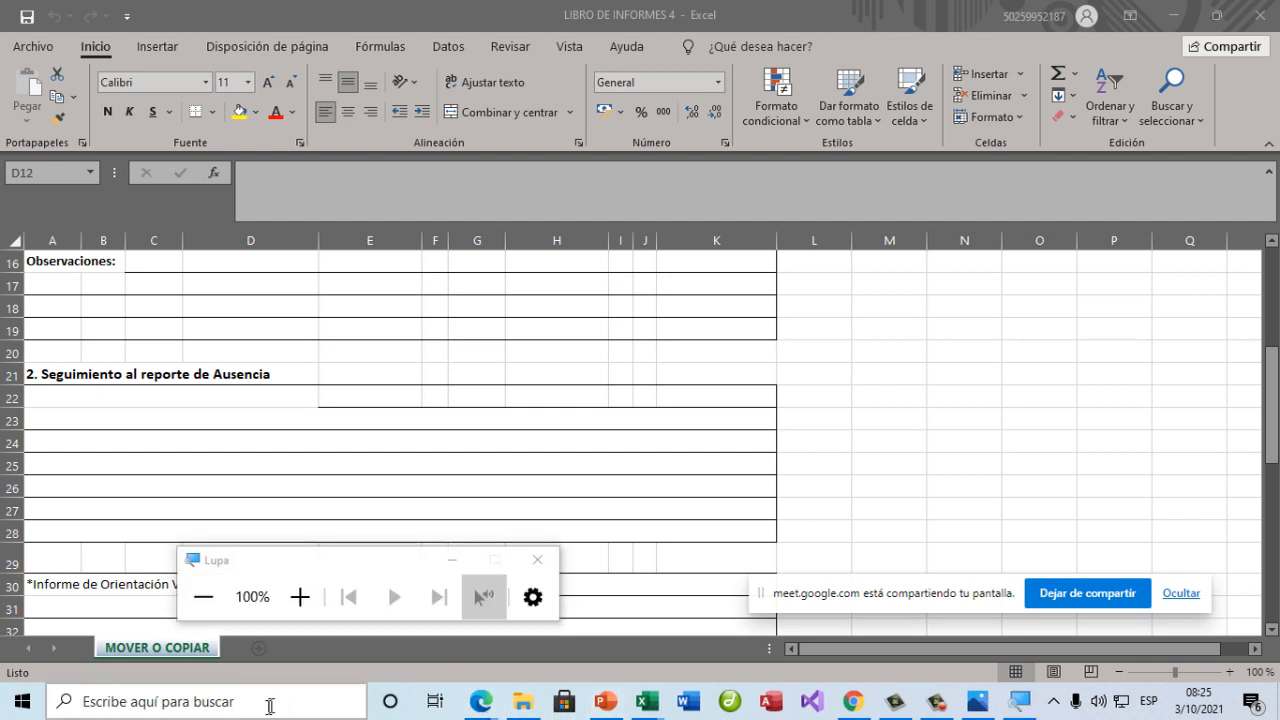
click(300, 596)
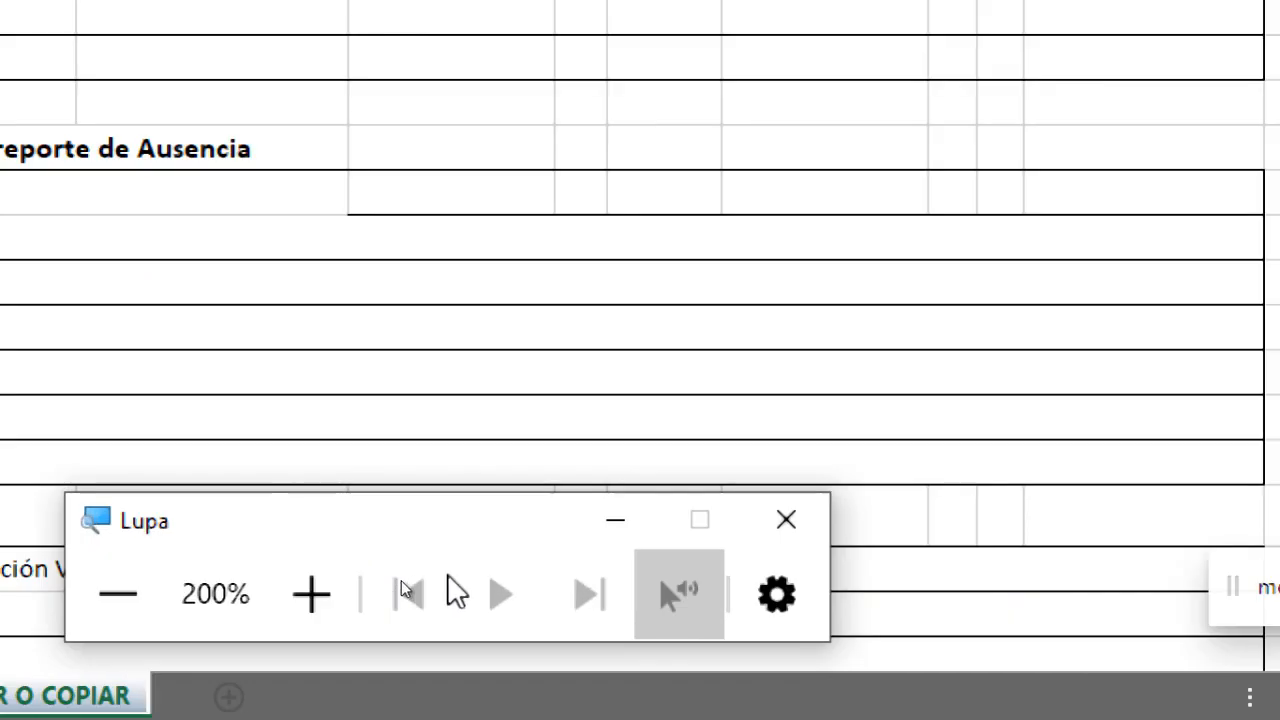
click(589, 531)
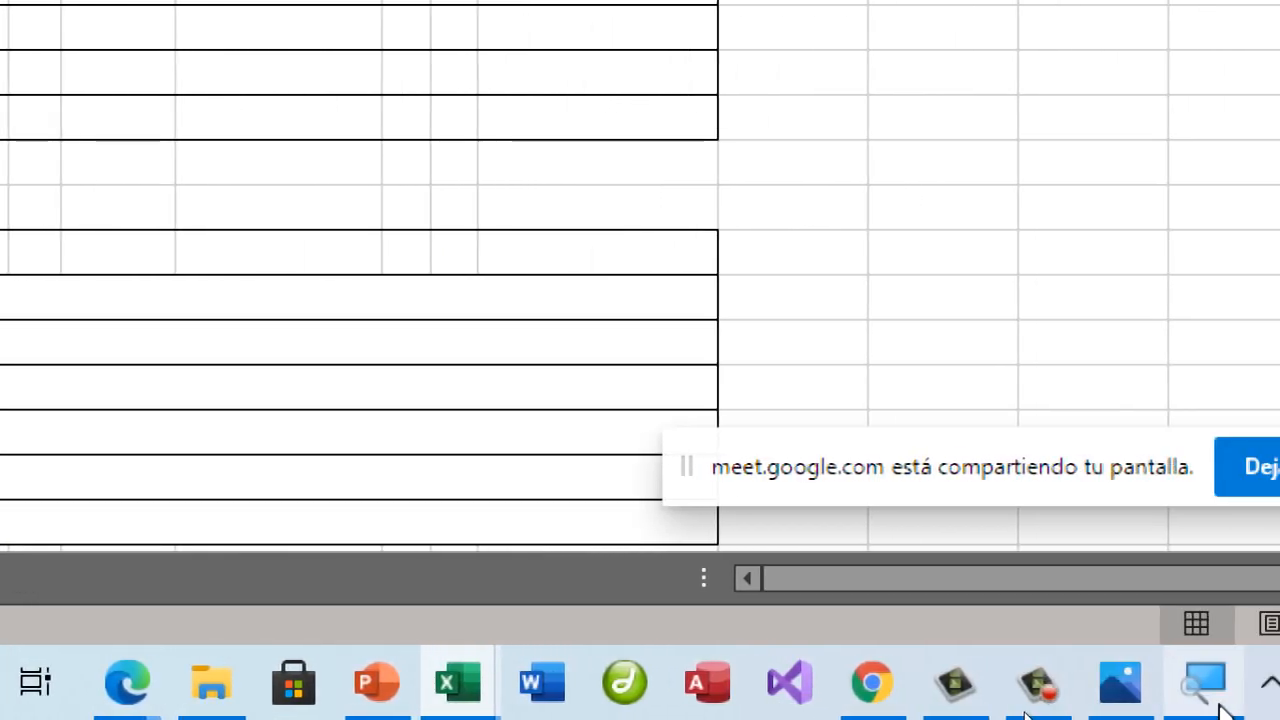
Restore the Lupa magnifier window, return the screen magnification to 100%, and minimize it.
click(1222, 700)
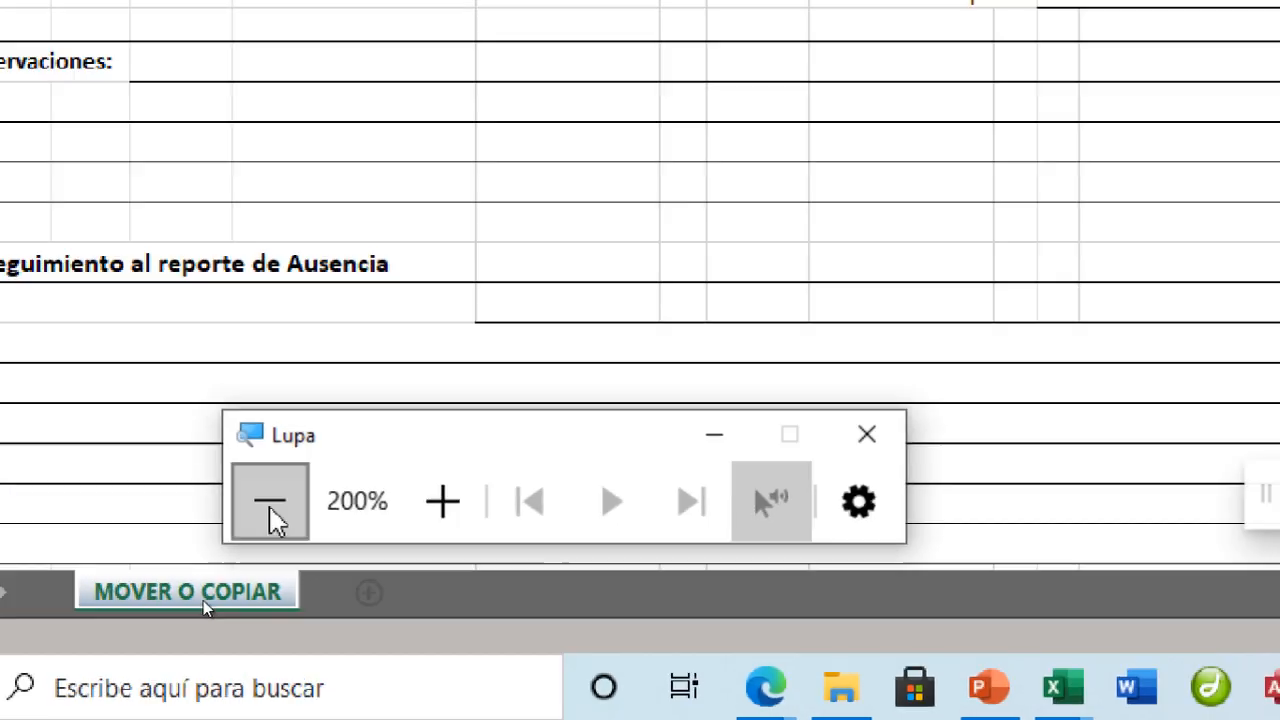
click(270, 505)
click(714, 434)
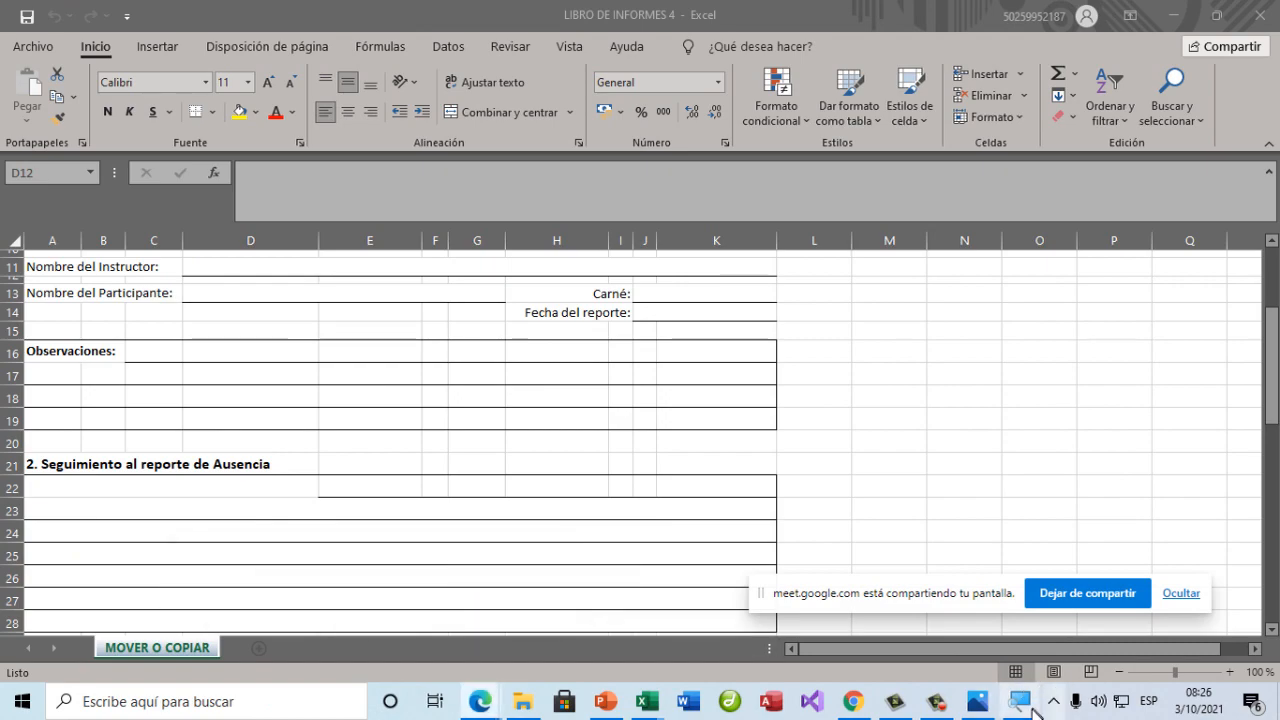
Magnify the screen to 200% with Lupa again and minimize its window.
click(1020, 702)
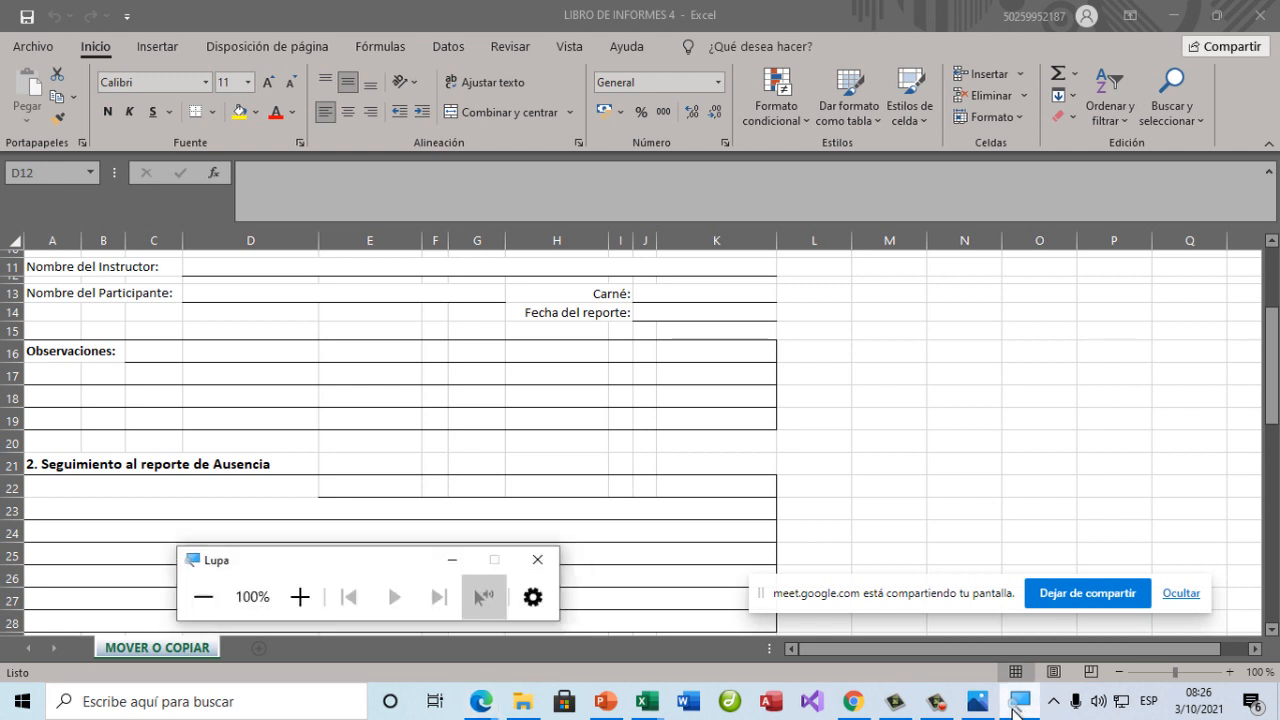
click(300, 597)
click(452, 560)
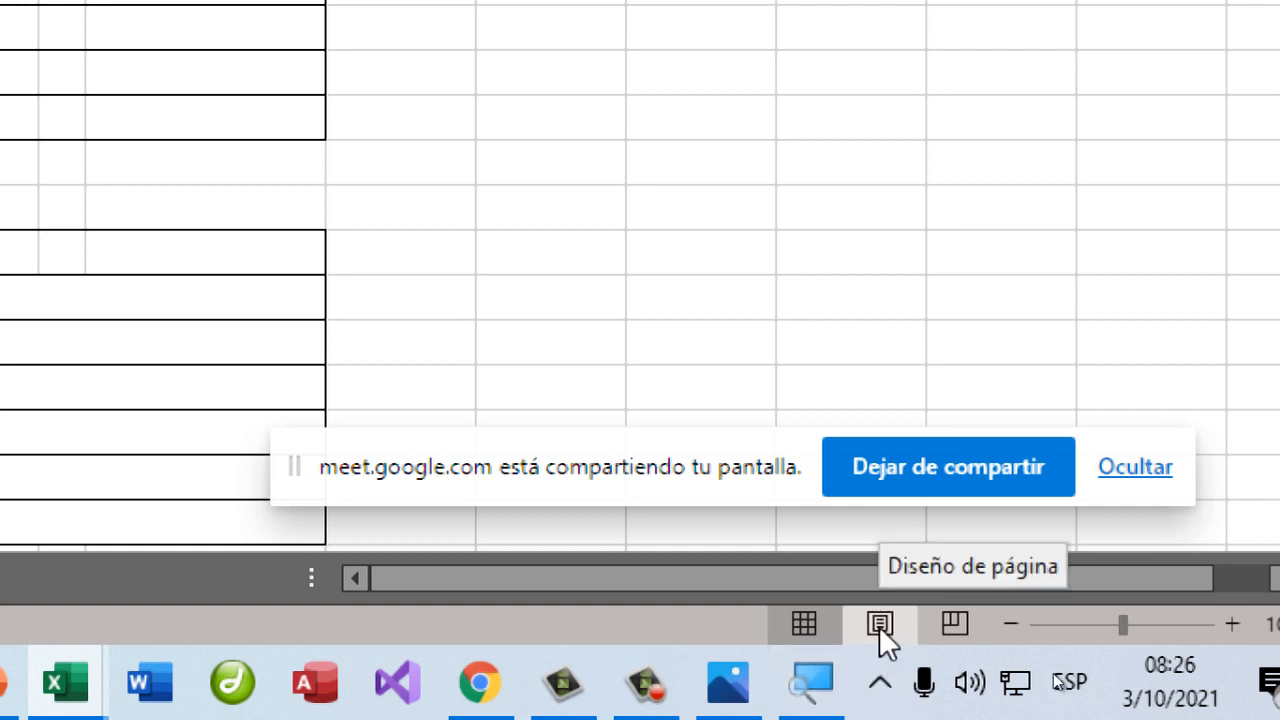
Display the sheet in Page Layout view and bring the Lupa magnification back down to 100%.
click(797, 710)
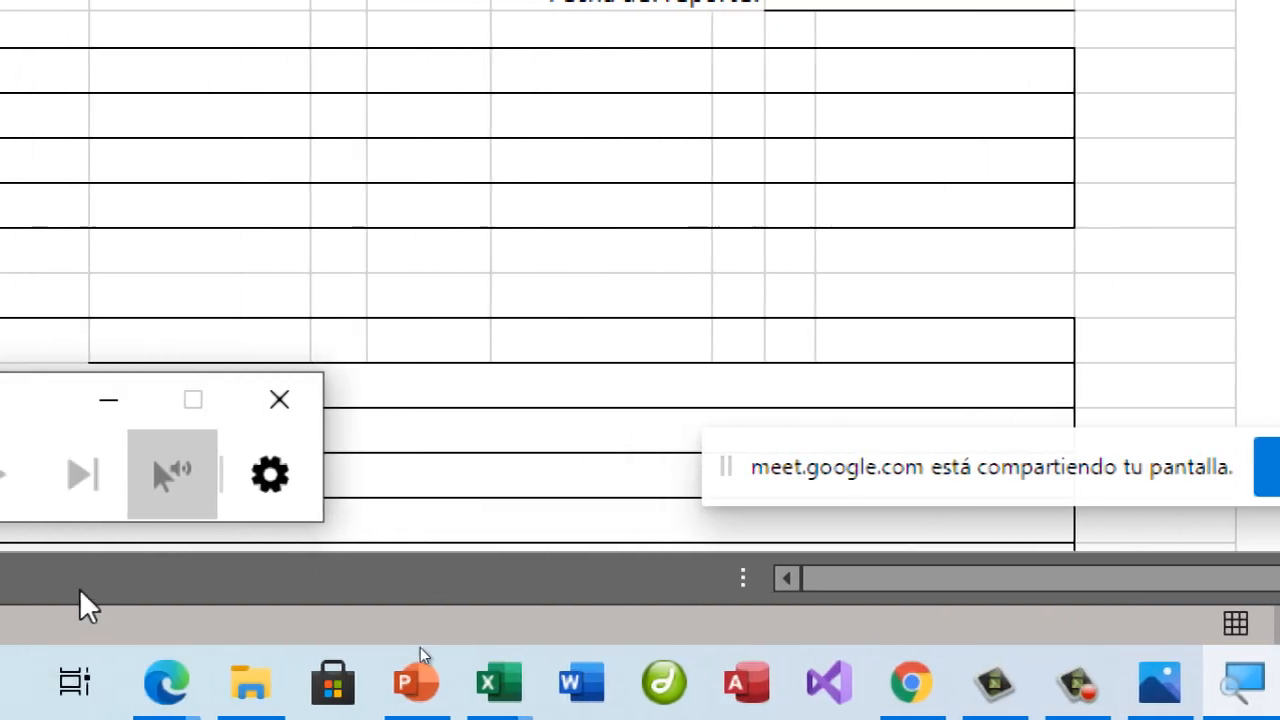
click(36, 486)
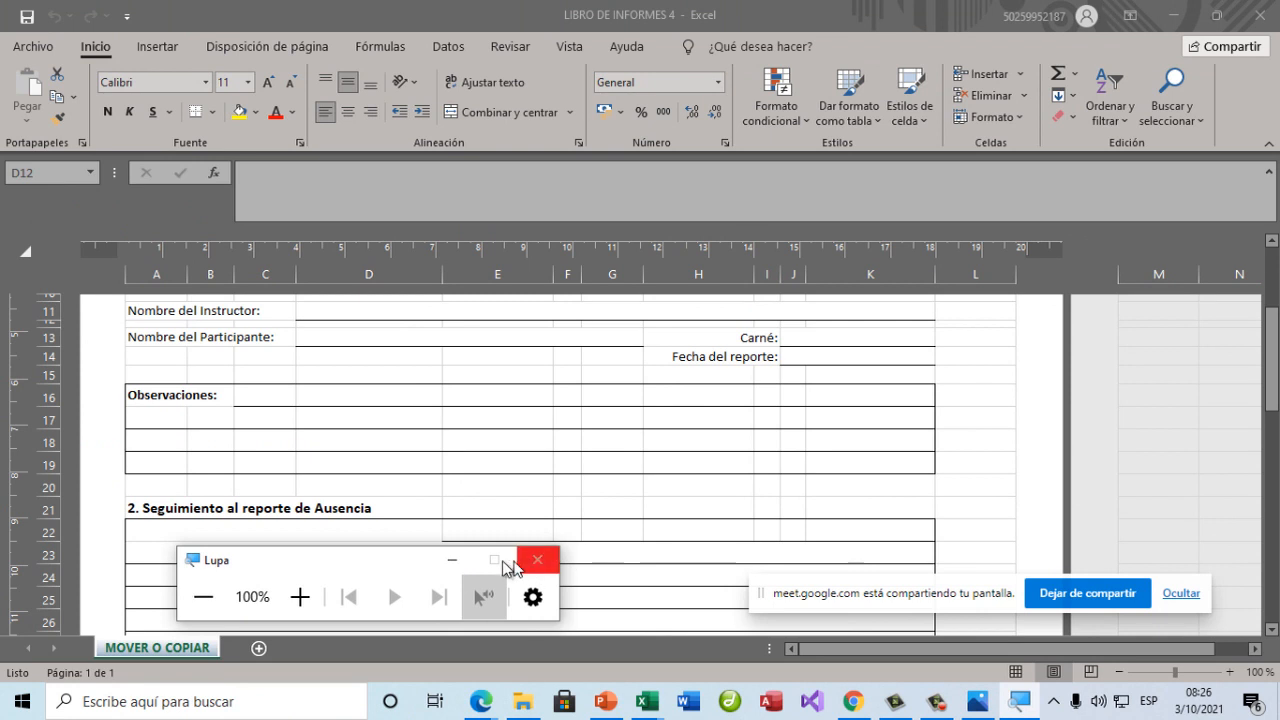
click(452, 562)
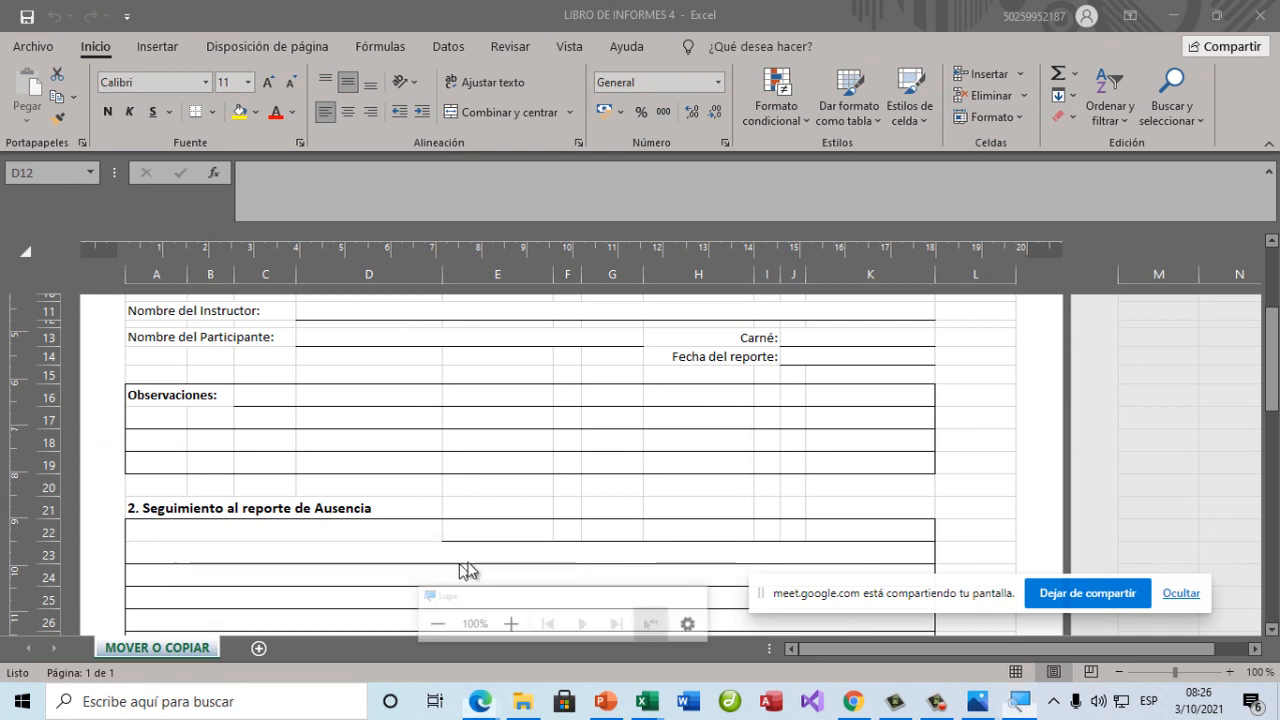
Reduce the Page Layout zoom to 30% so the whole report page fits.
click(1120, 673)
click(1120, 673)
click(1120, 673)
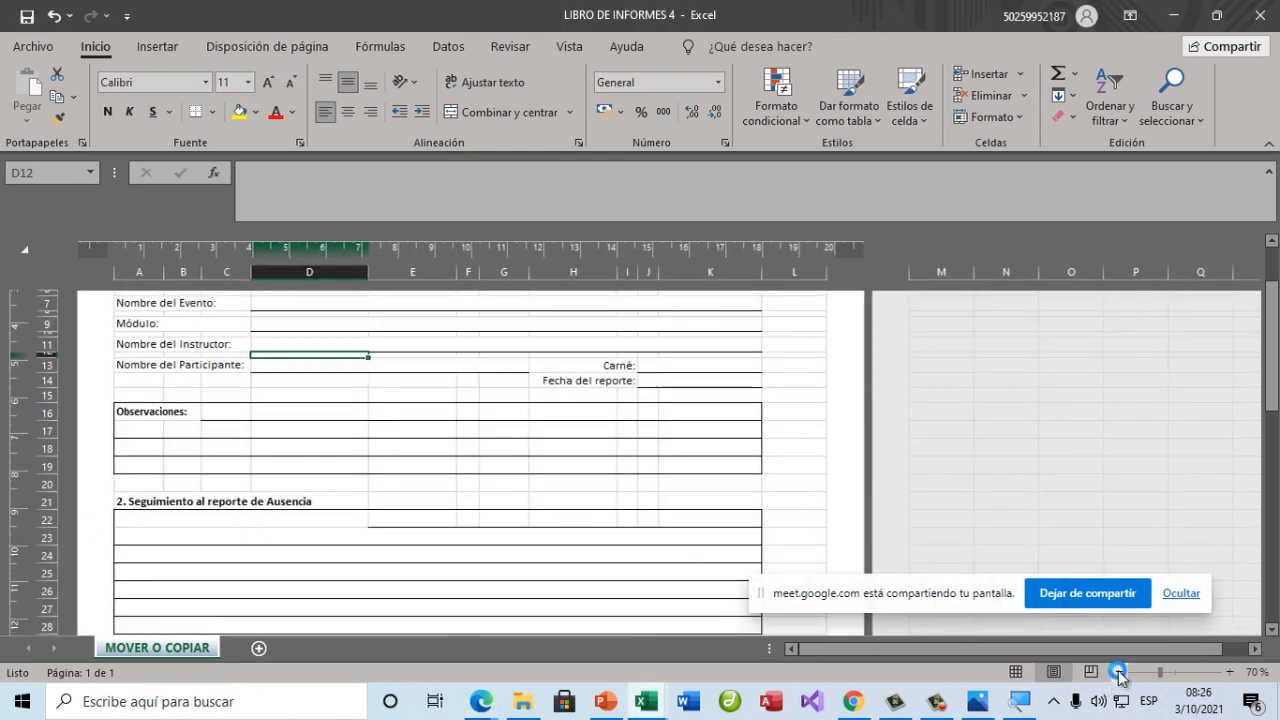
click(1120, 673)
click(1120, 673)
click(1120, 673)
click(1120, 673)
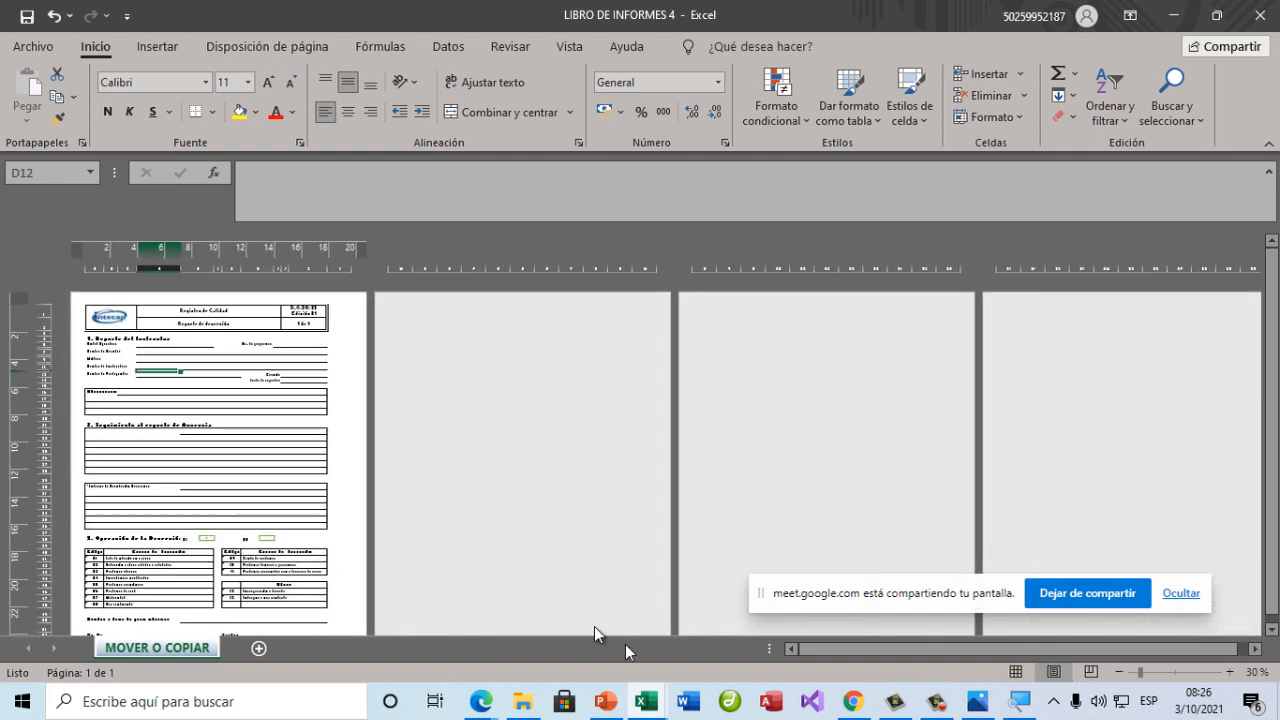
Look over the full report page from header to footer and select cell H29.
scroll(423, 537, down, 2)
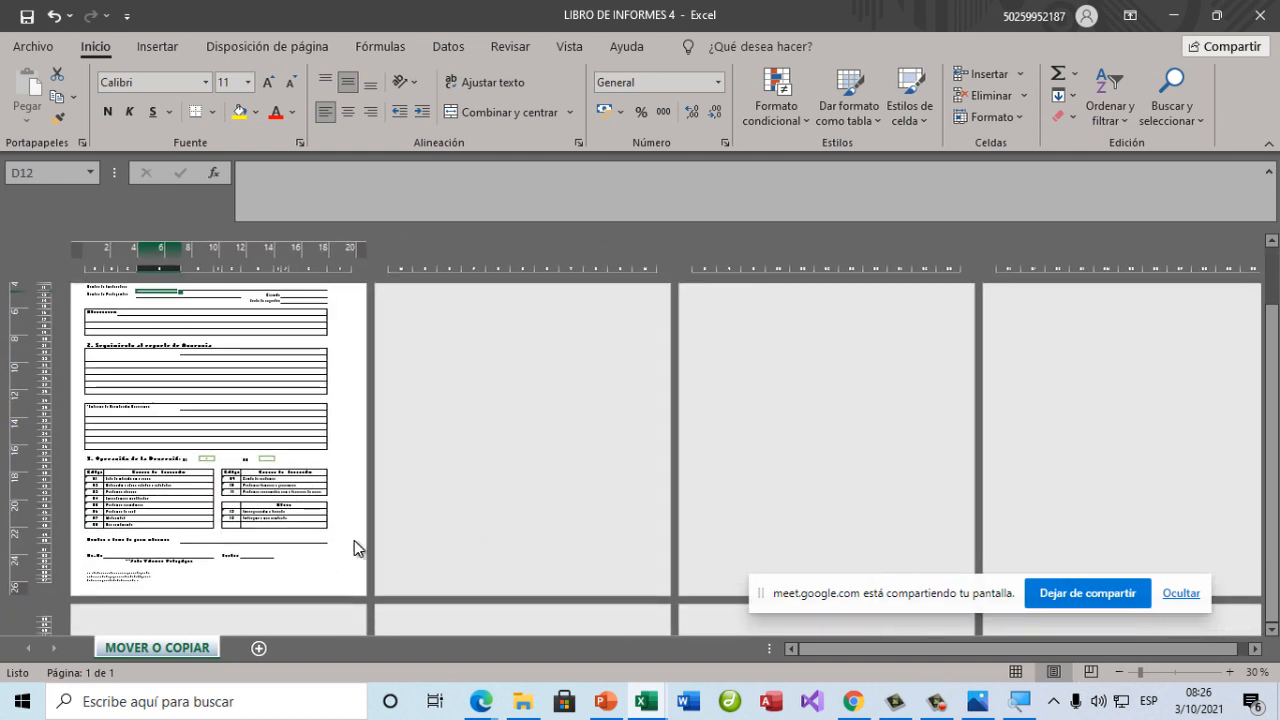
scroll(354, 540, up, 2)
click(251, 520)
click(250, 478)
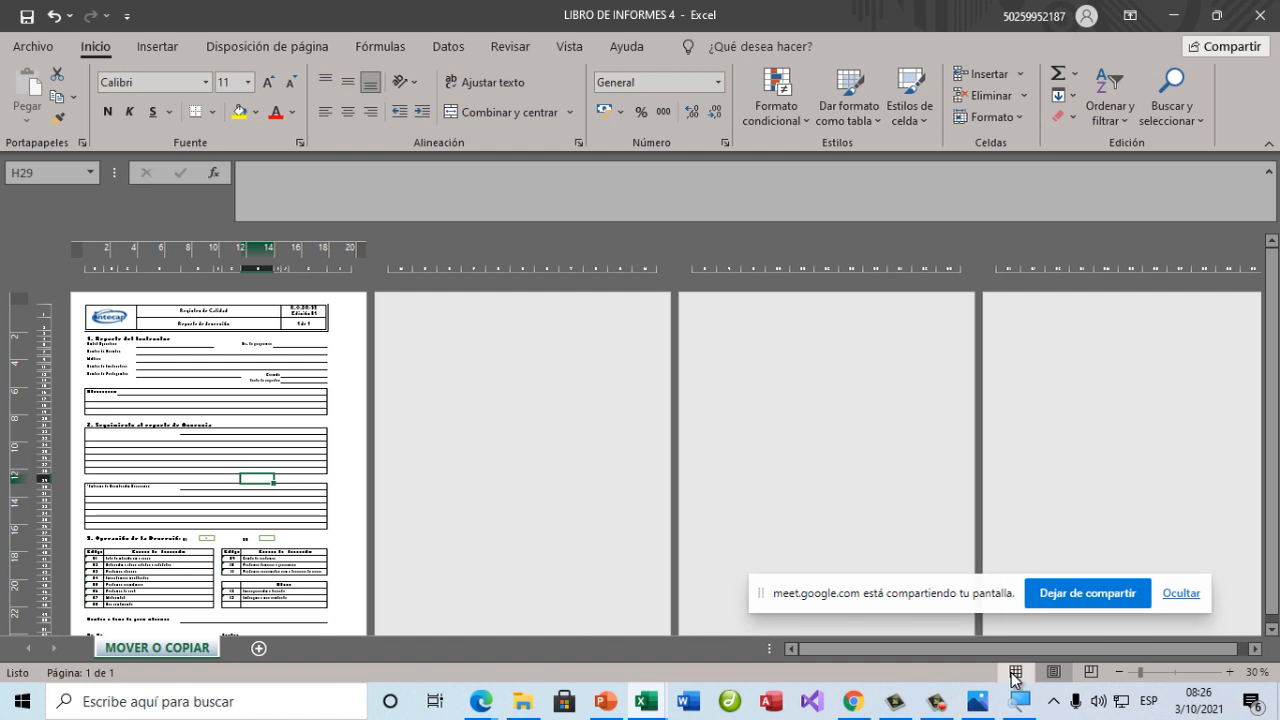
Return the sheet to Normal view and set its zoom to 60%.
click(1014, 673)
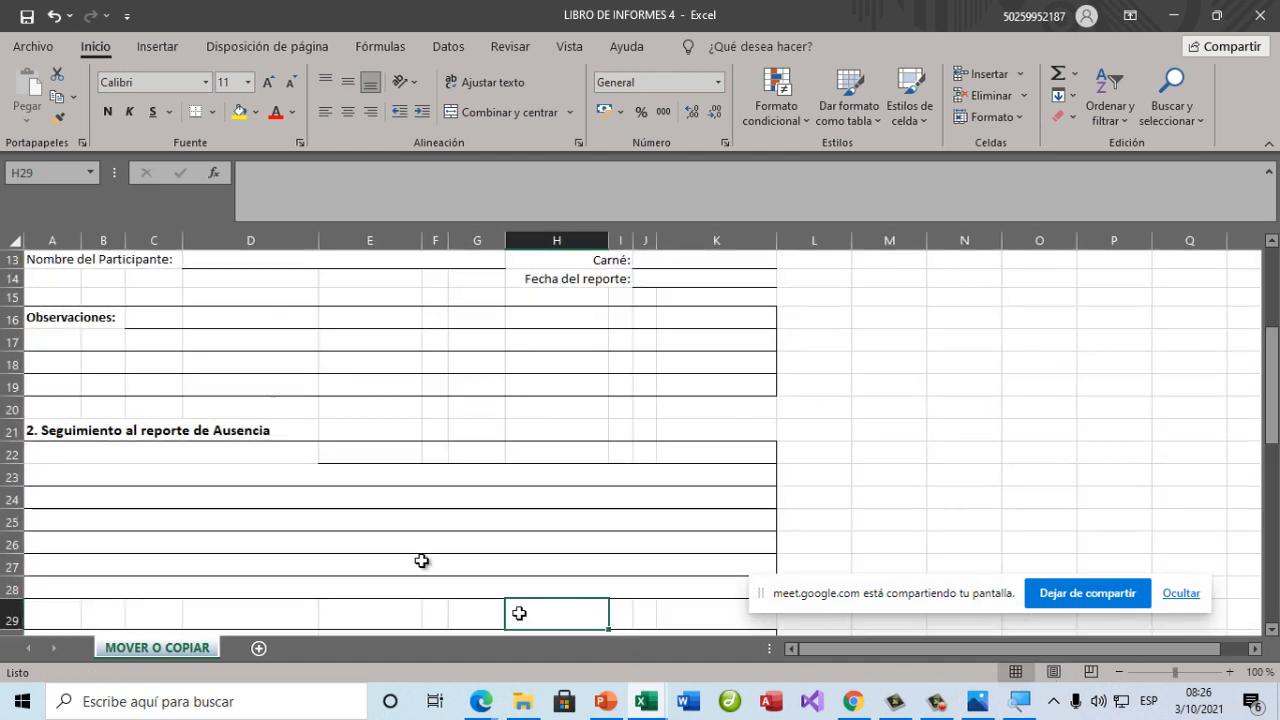
scroll(240, 445, up, 1)
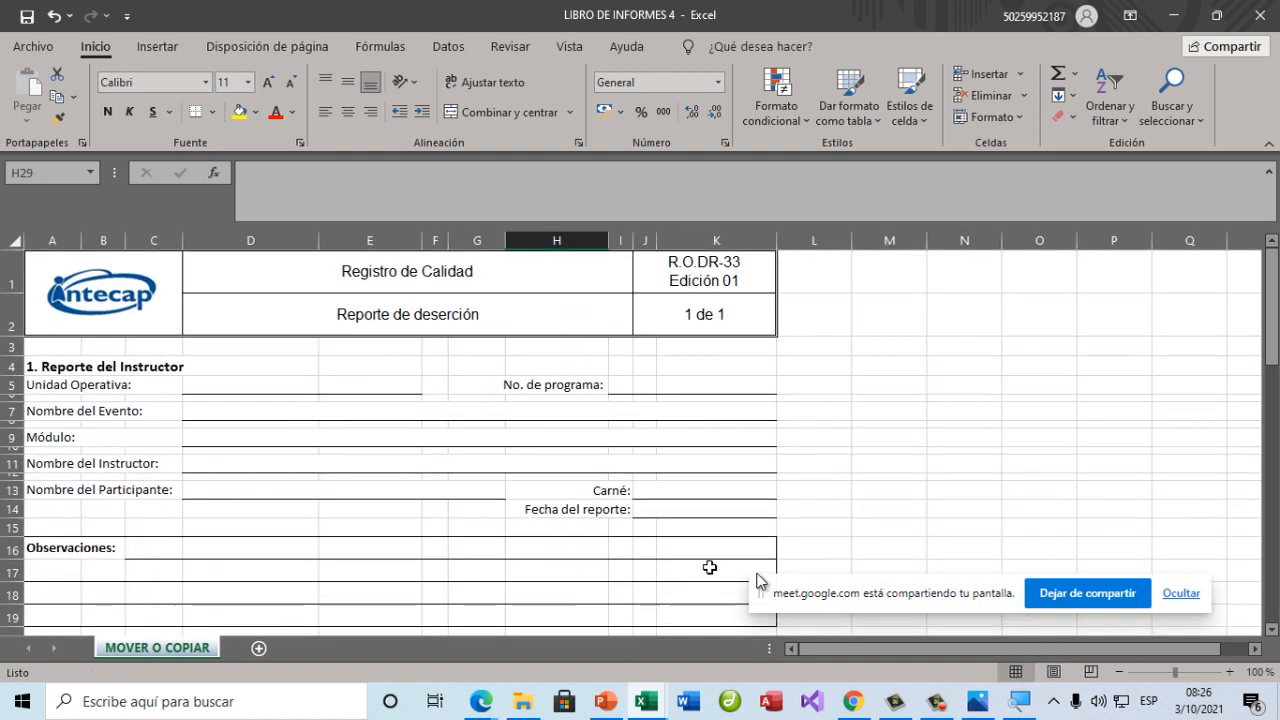
click(1120, 672)
click(1120, 672)
click(1120, 672)
click(1120, 672)
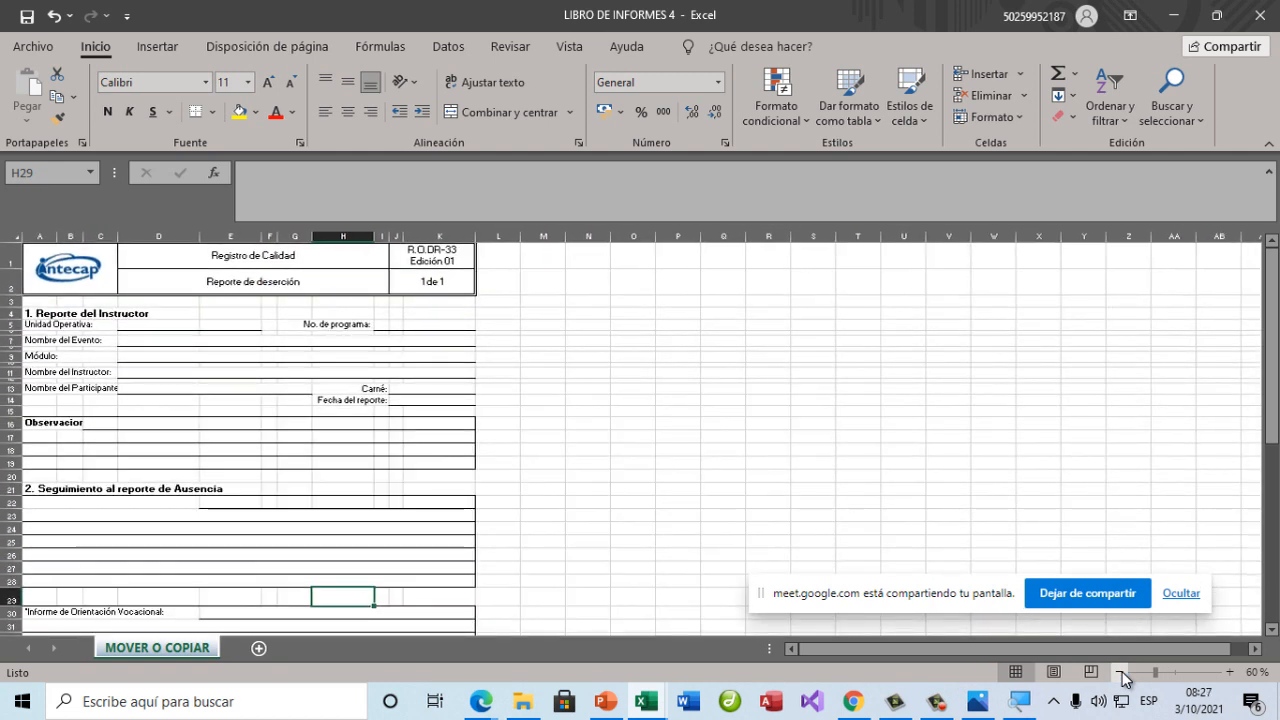
Review the report's page in Page Layout view and go back to Normal view.
click(1057, 676)
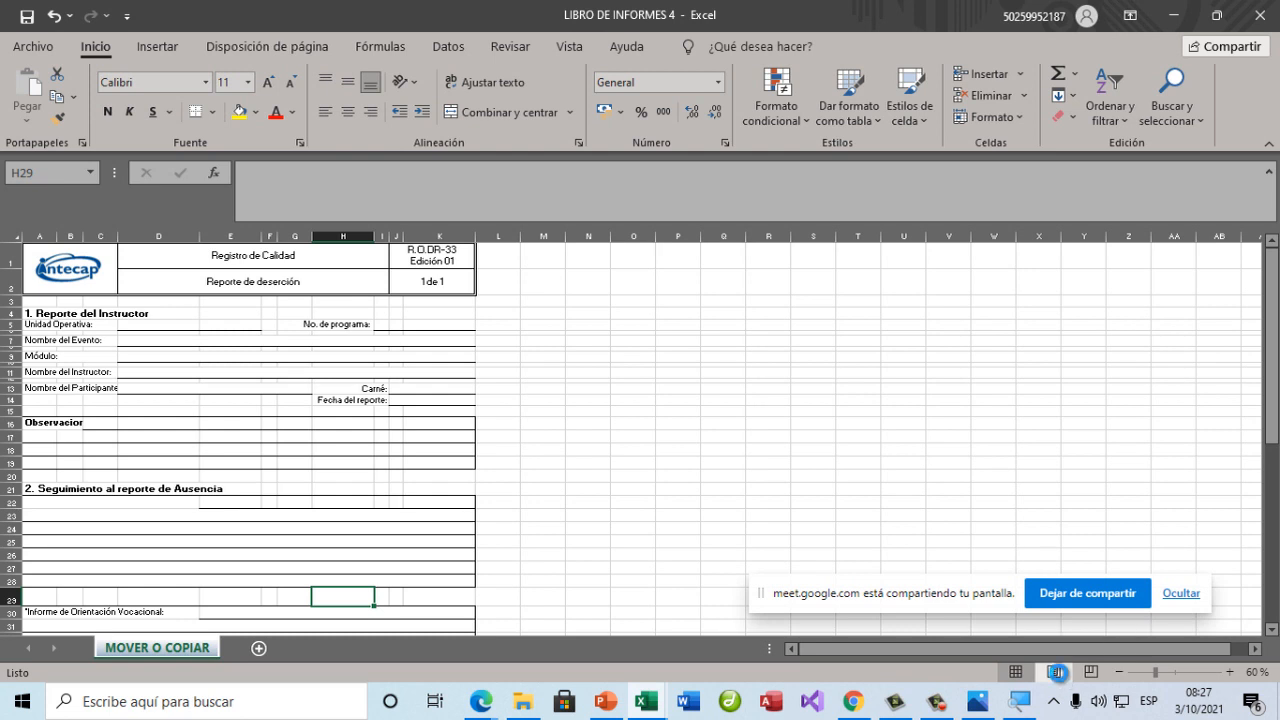
scroll(311, 440, down, 3)
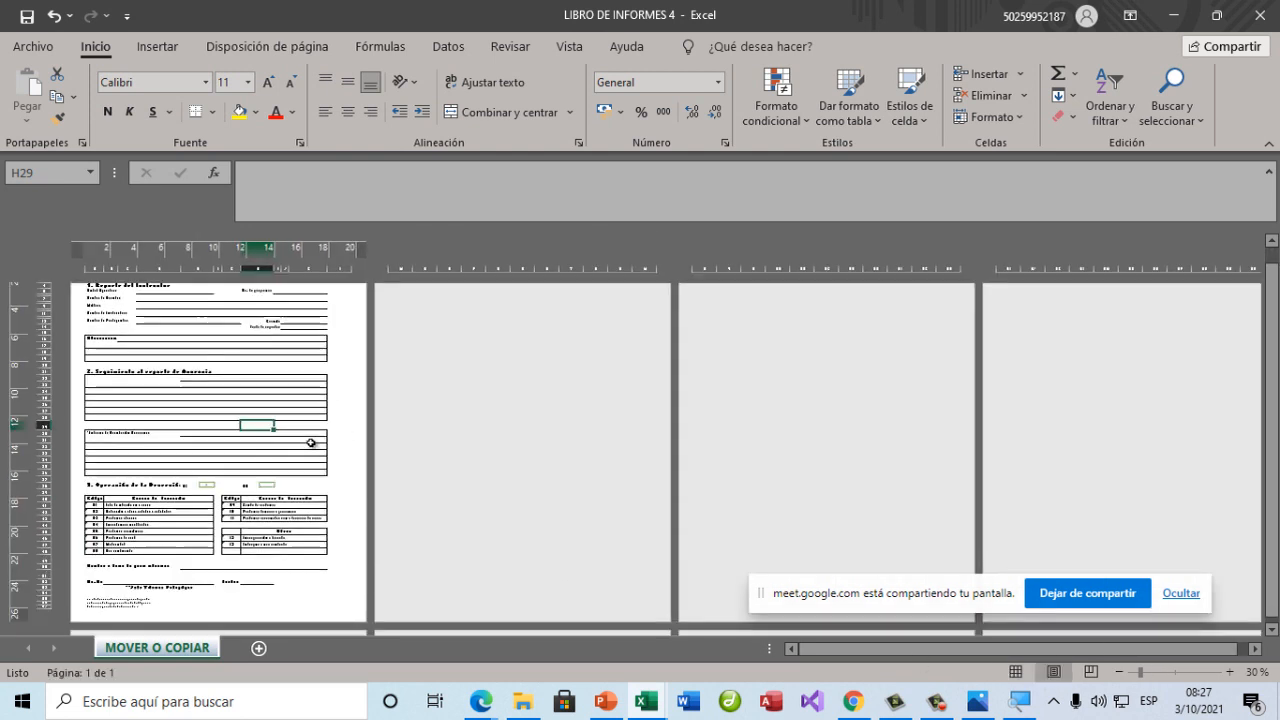
scroll(311, 442, up, 3)
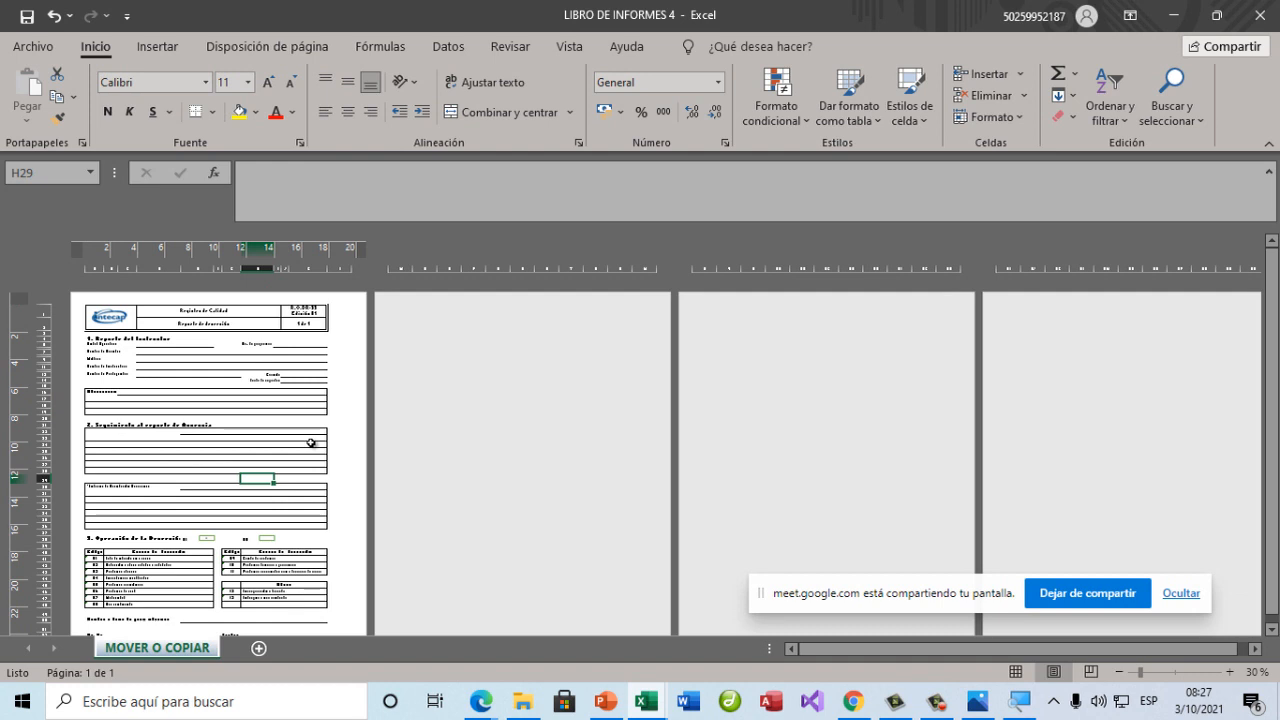
click(1010, 676)
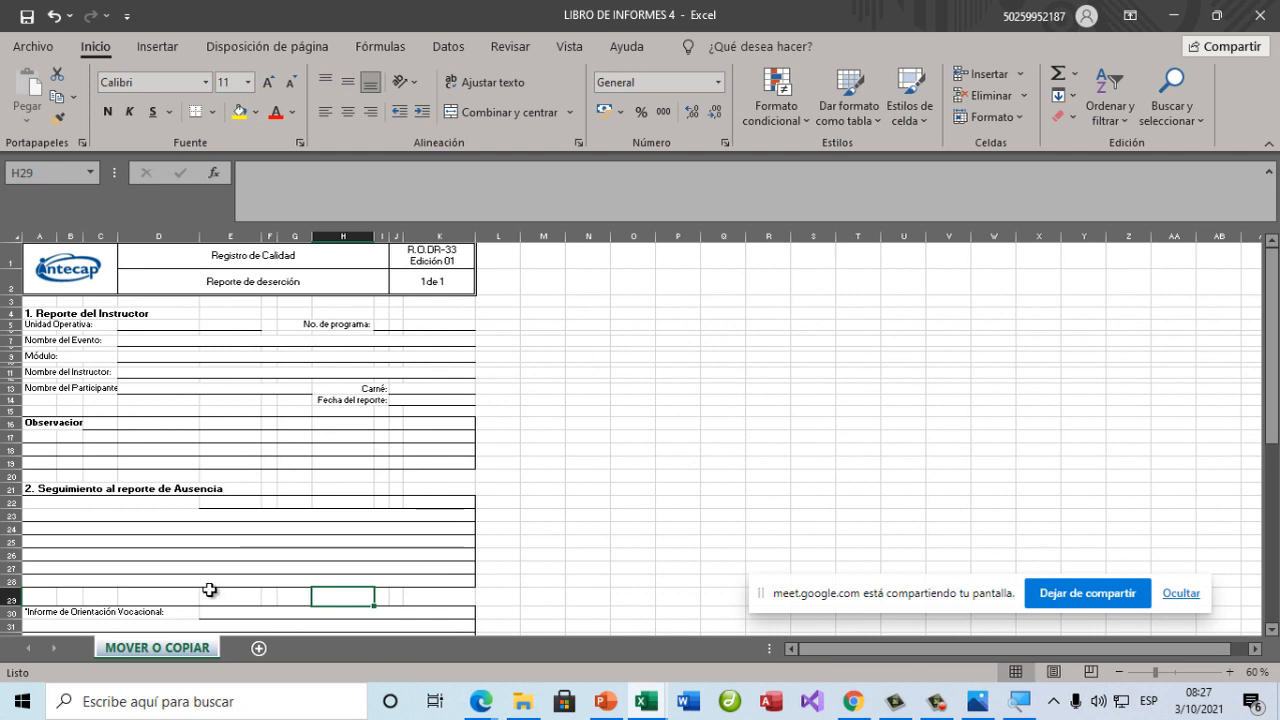
With cell A24 selected, set the sheet zoom to 70% and magnify the screen to 200% with Lupa.
click(296, 530)
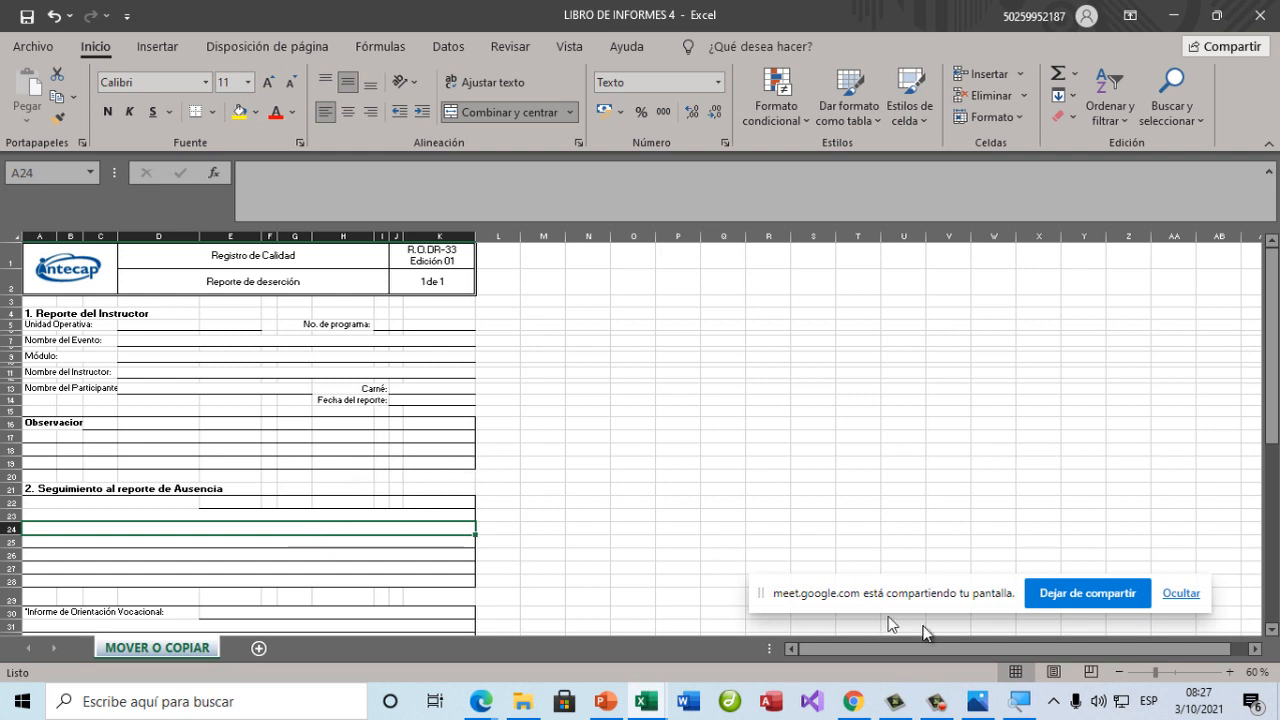
click(1230, 672)
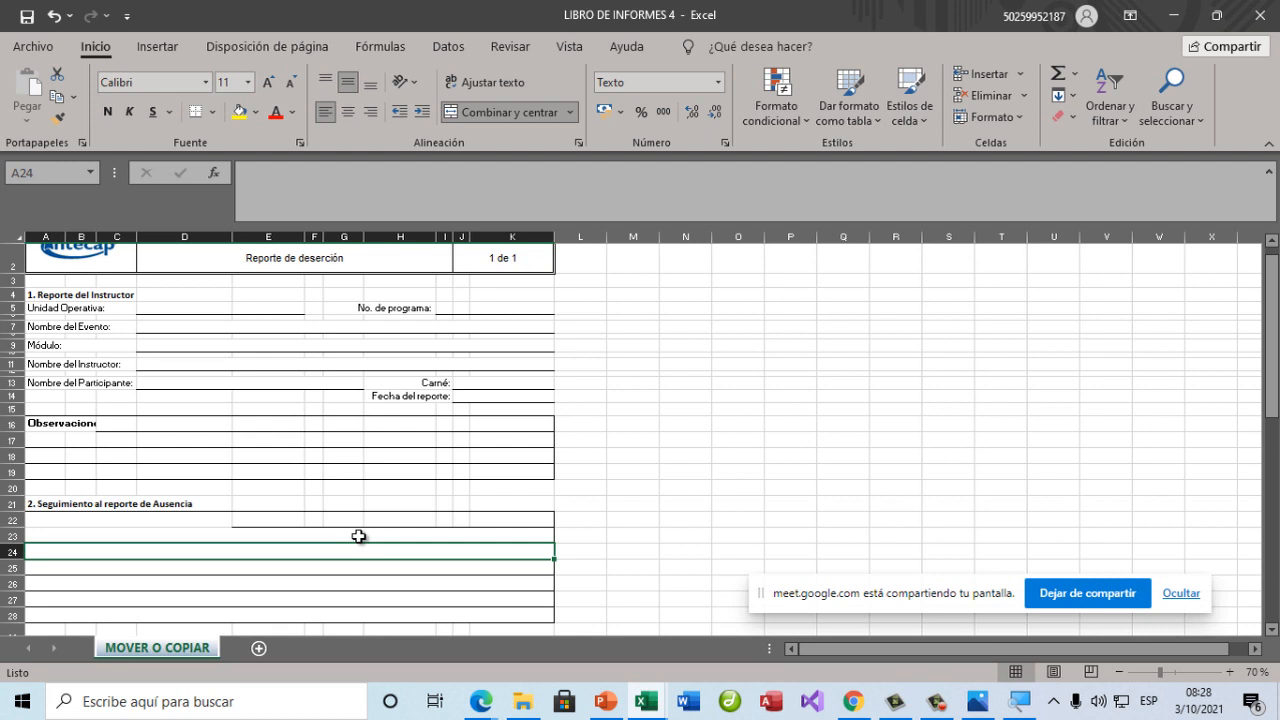
click(1012, 704)
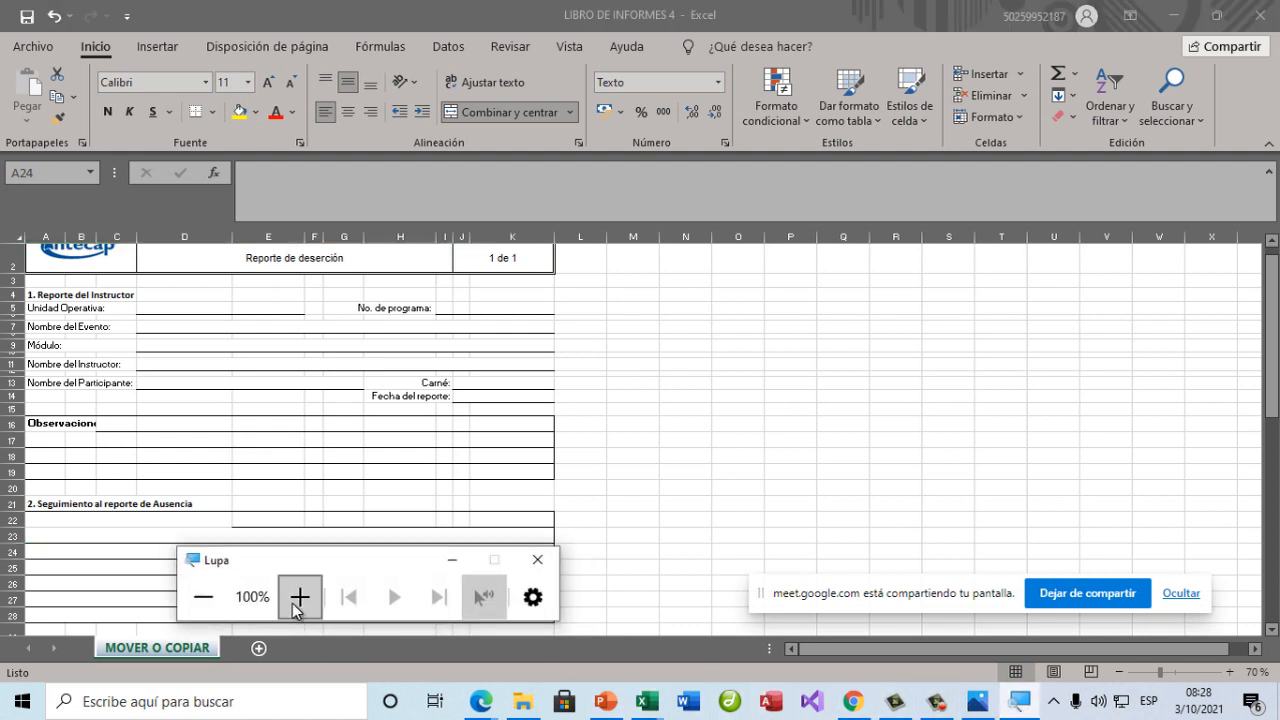
click(299, 597)
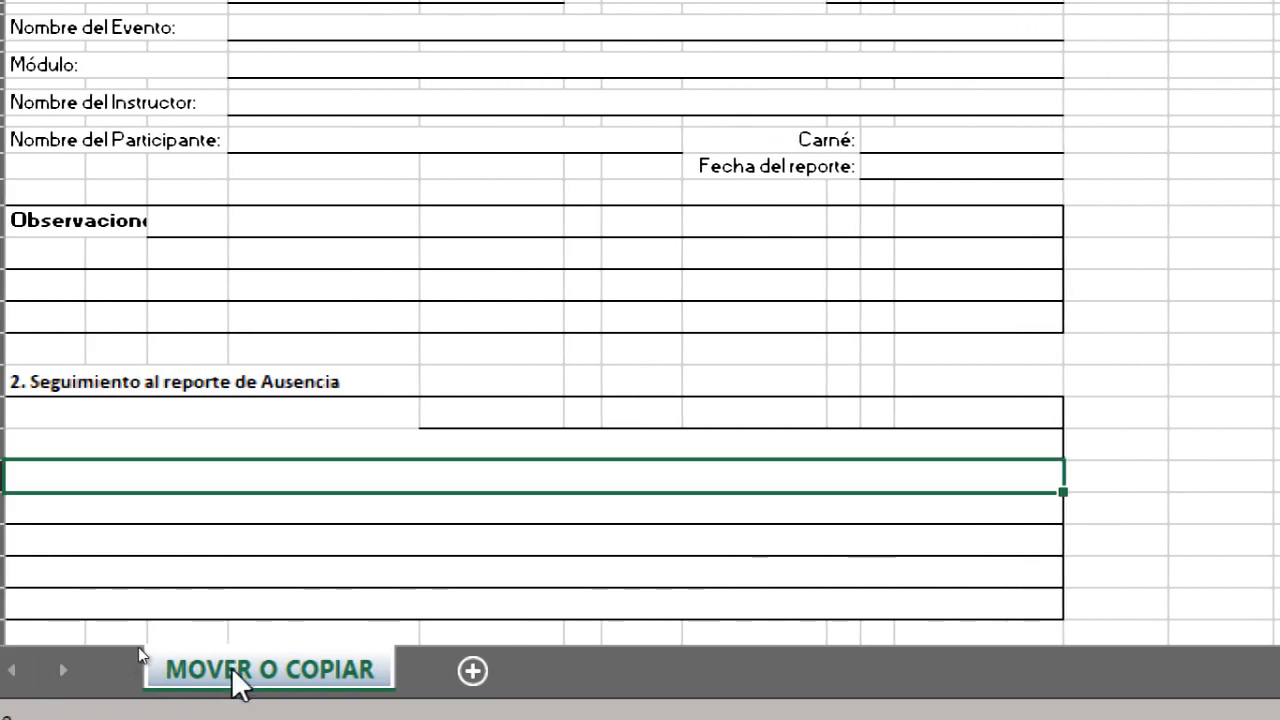
key(ctrl)
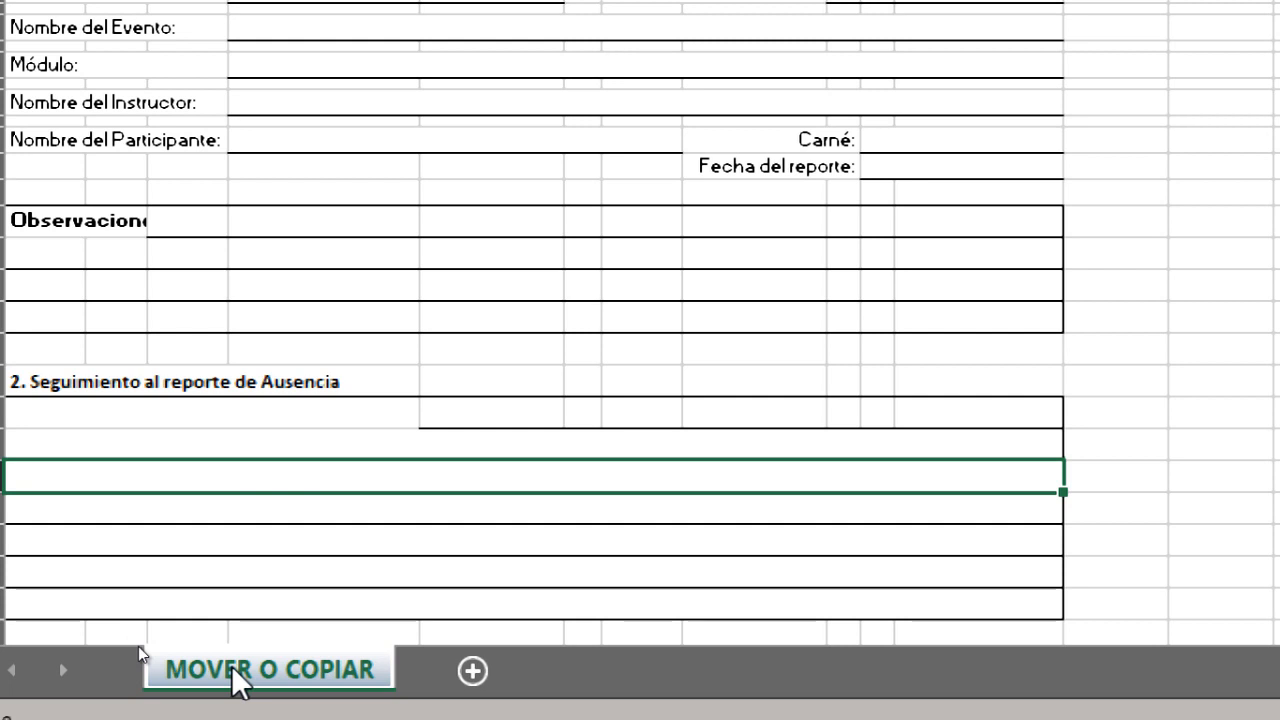
key(ctrl)
key(ctrl)
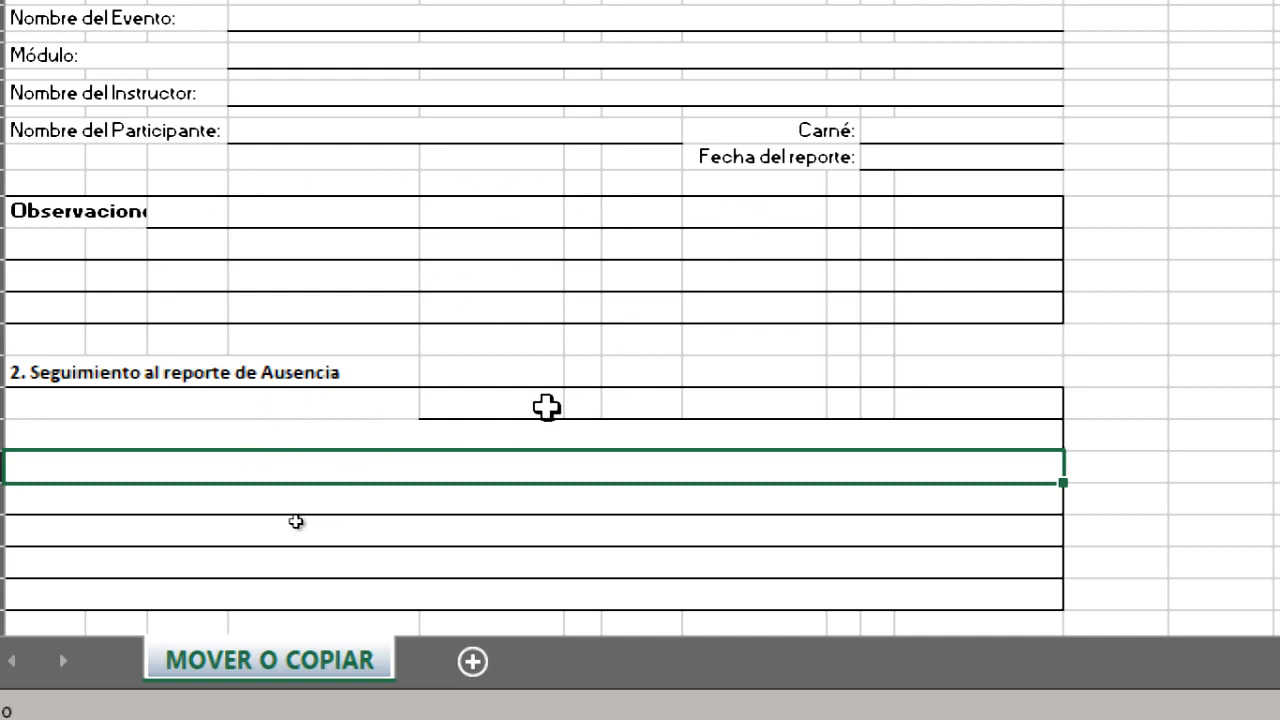
Open the Mover o copiar dialog for the MOVER O COPIAR sheet and reposition the dialog over the report.
click(295, 673)
mouse_move(295, 673)
mouse_down()
mouse_move(248, 672)
mouse_move(259, 667)
mouse_up()
right_click(269, 662)
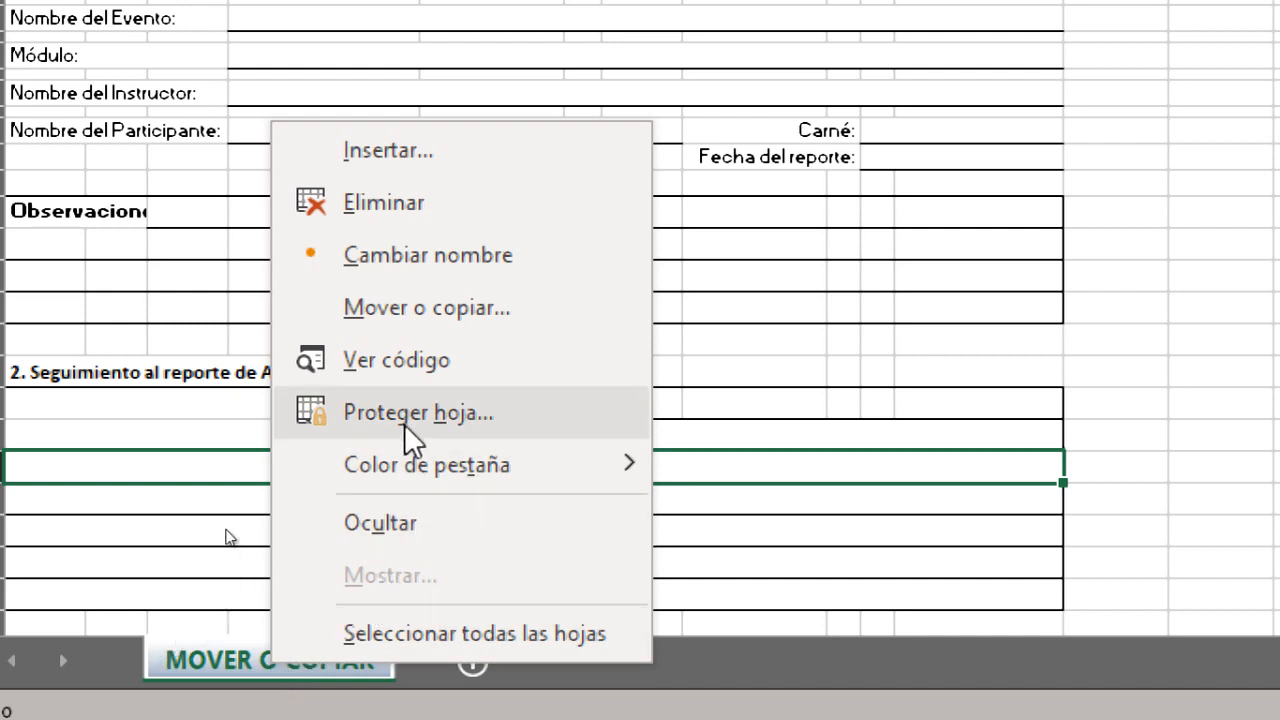
click(449, 307)
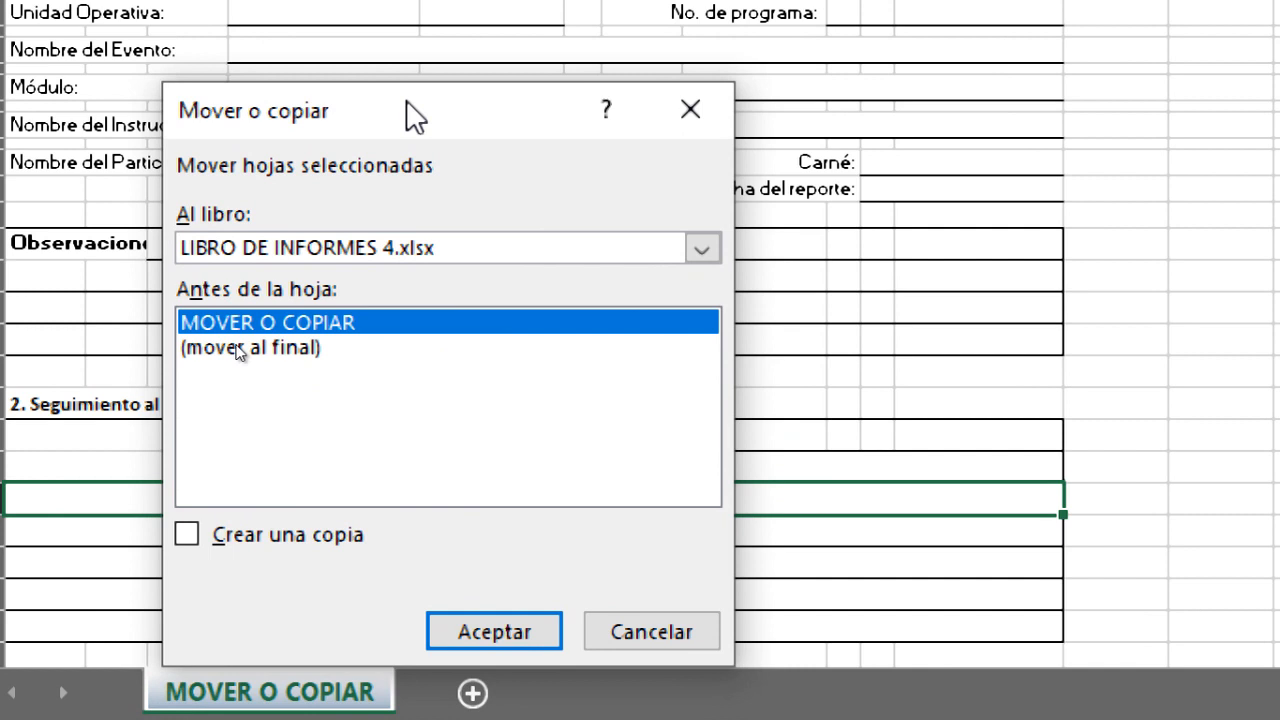
drag(415, 117, 505, 60)
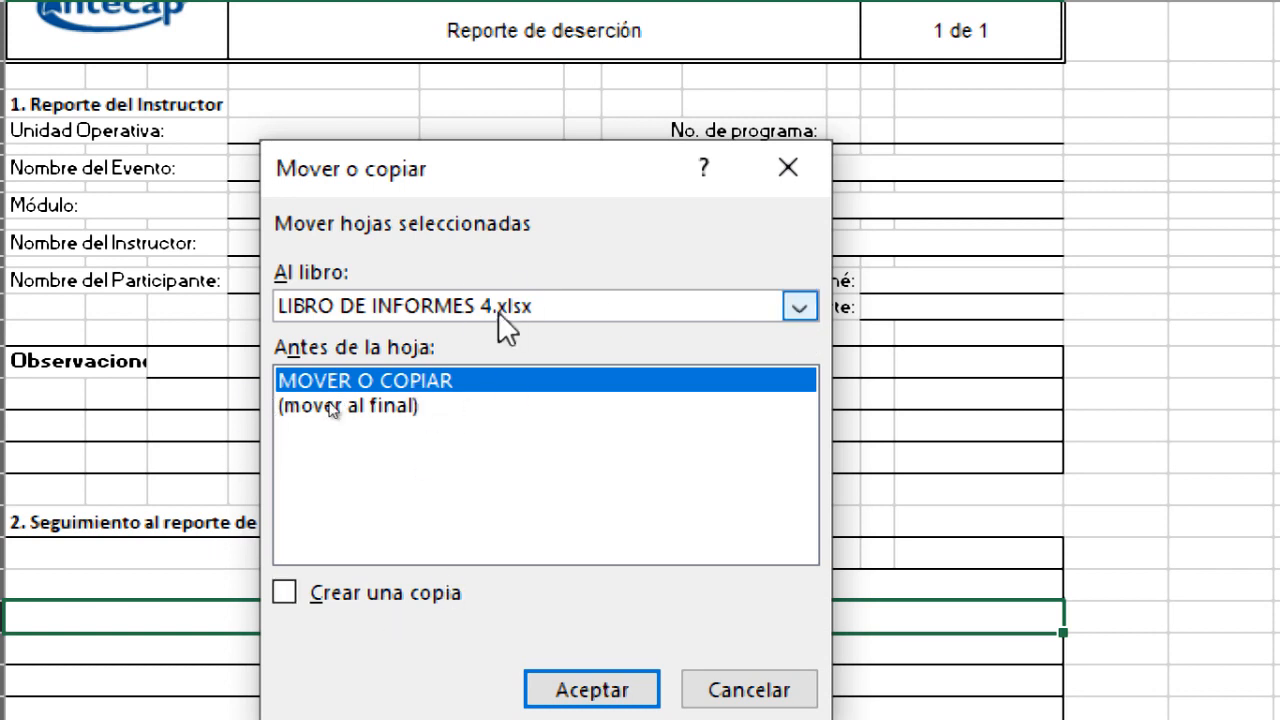
Create a copy of the MOVER O COPIAR sheet at the end of the workbook LIBRO DE INFORMES 4.xlsx.
click(799, 306)
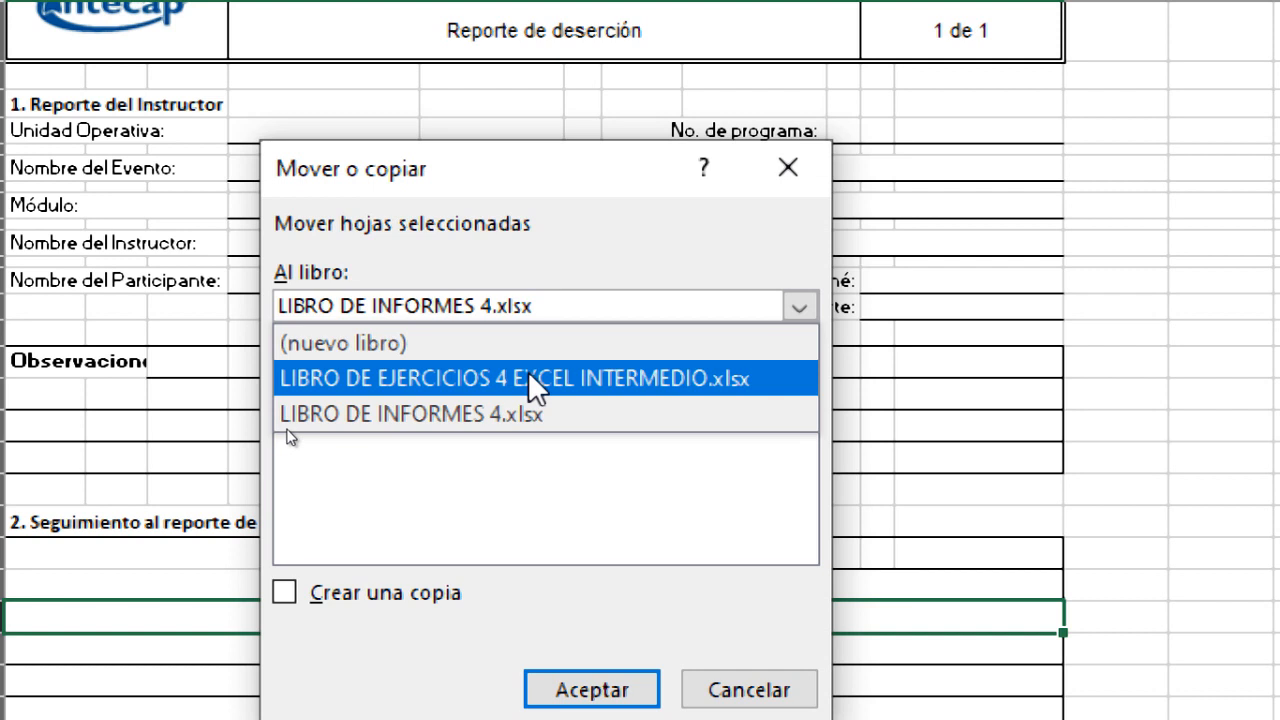
click(508, 412)
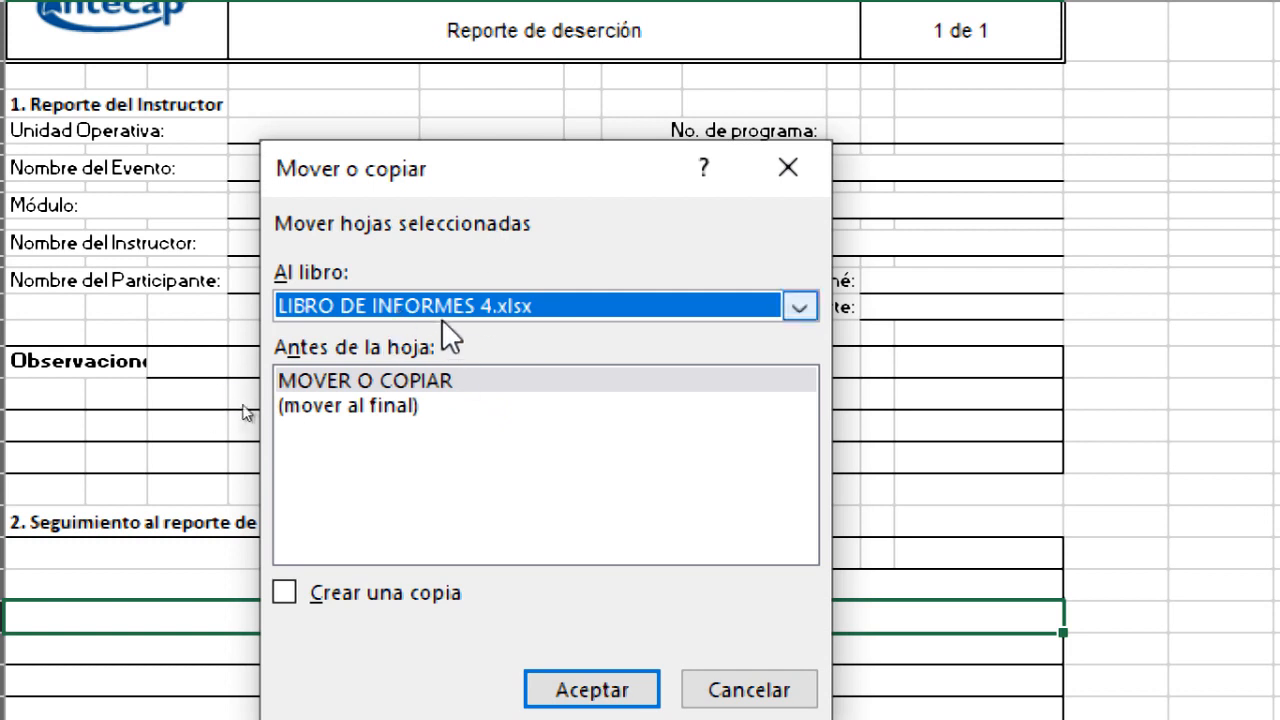
click(367, 406)
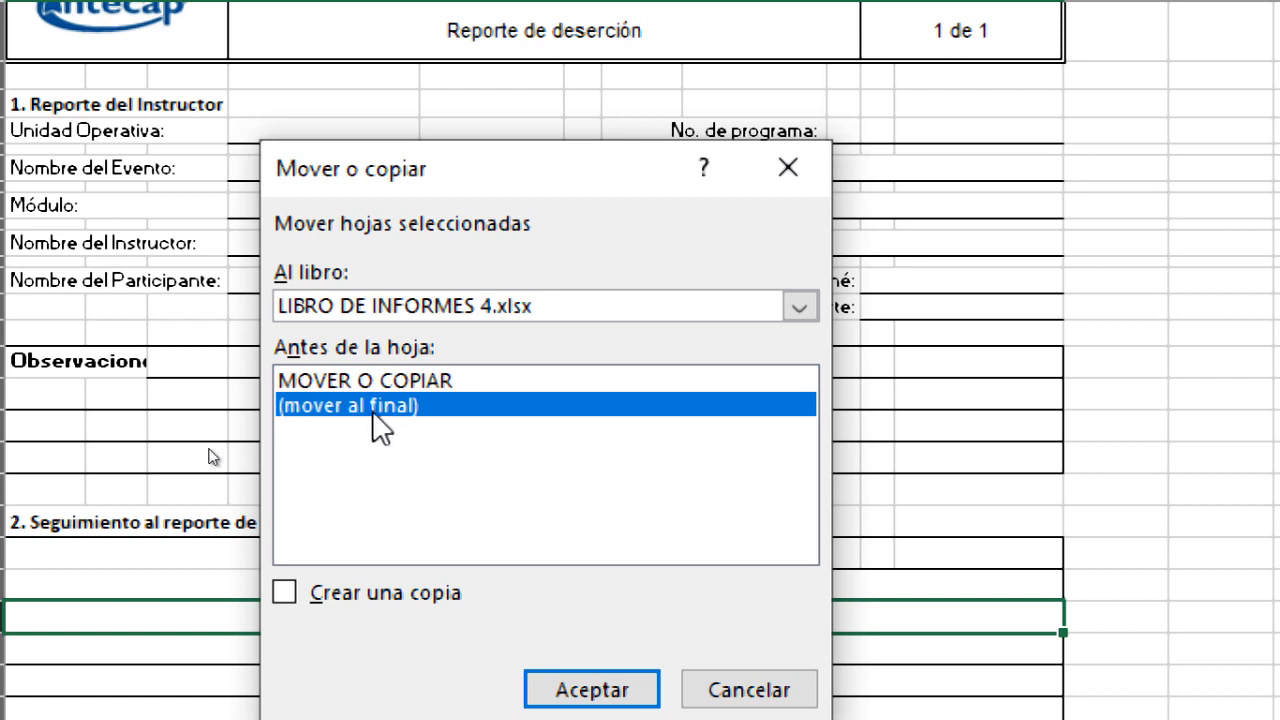
click(351, 595)
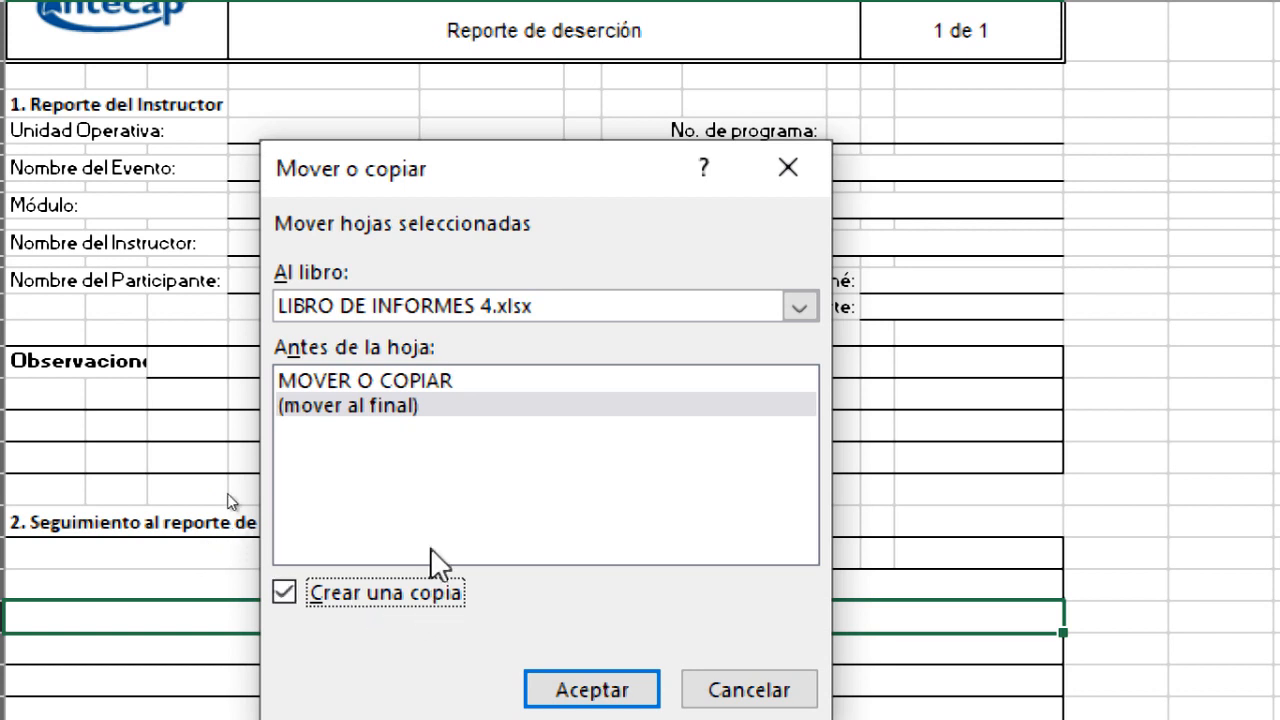
click(386, 407)
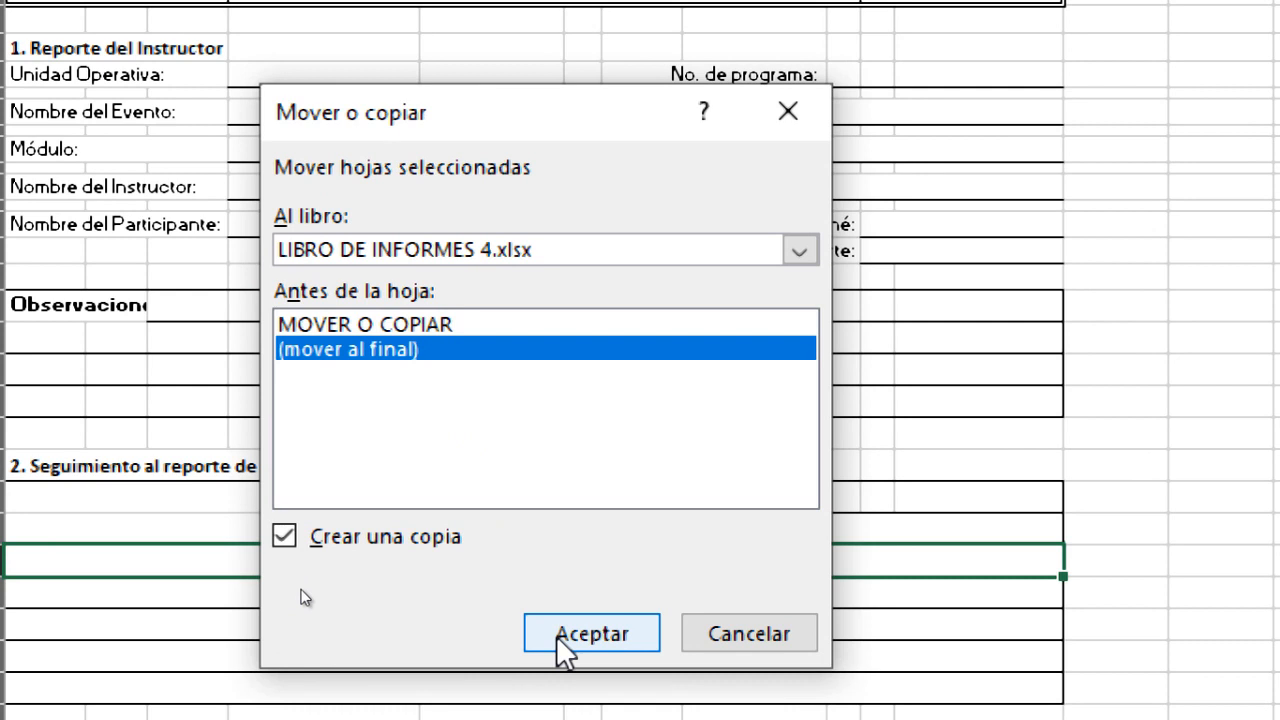
click(556, 635)
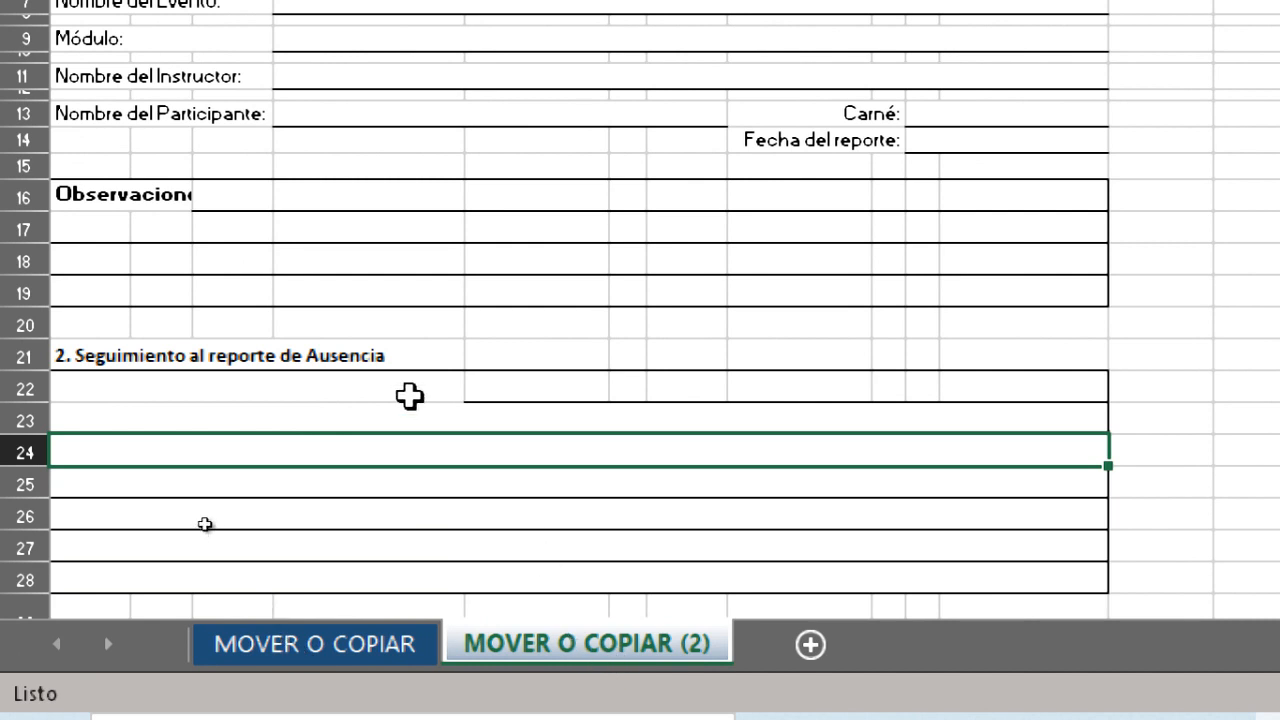
Compare the copied report sheet with the original MOVER O COPIAR sheet, ending on the original.
scroll(409, 397, up, 1)
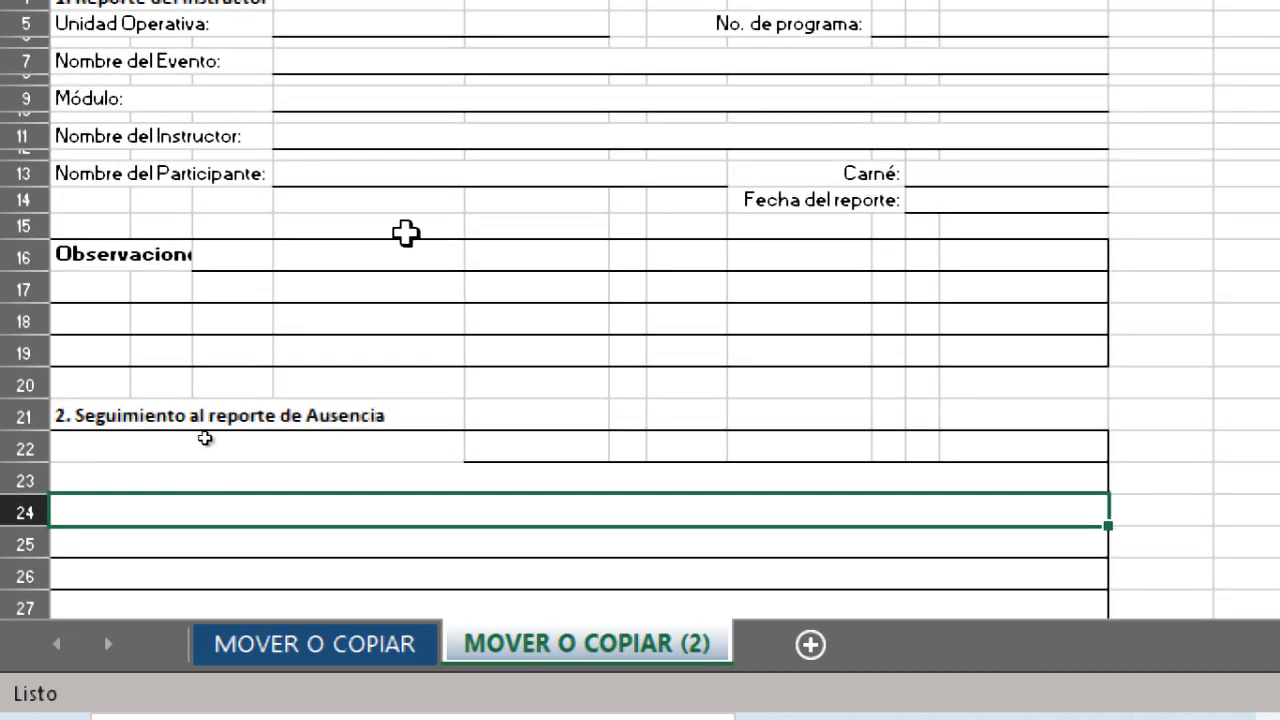
click(347, 645)
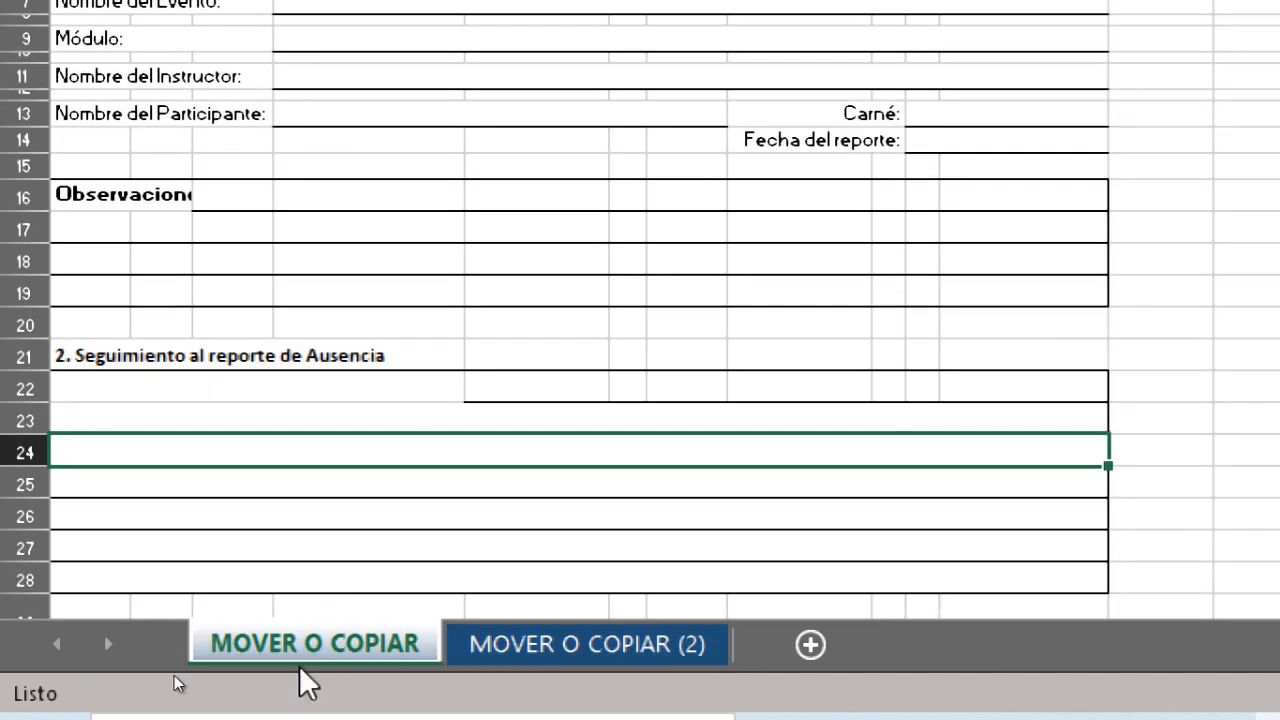
scroll(381, 402, up, 1)
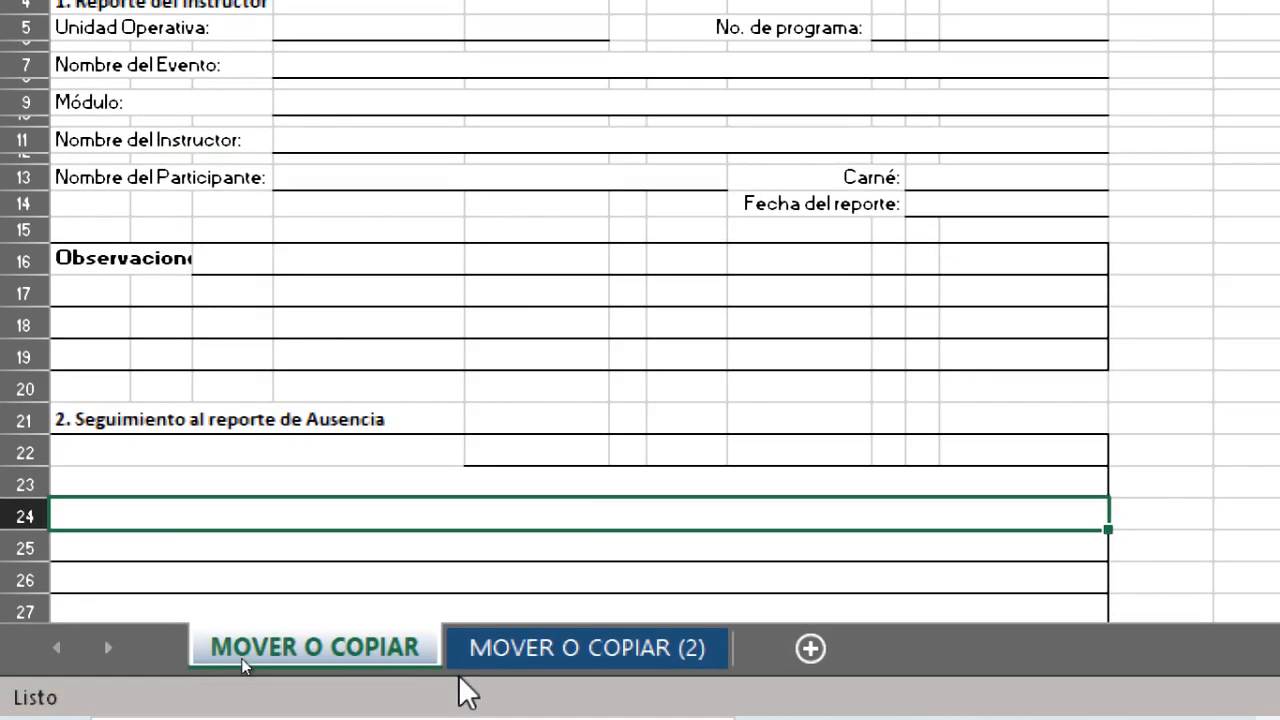
click(543, 700)
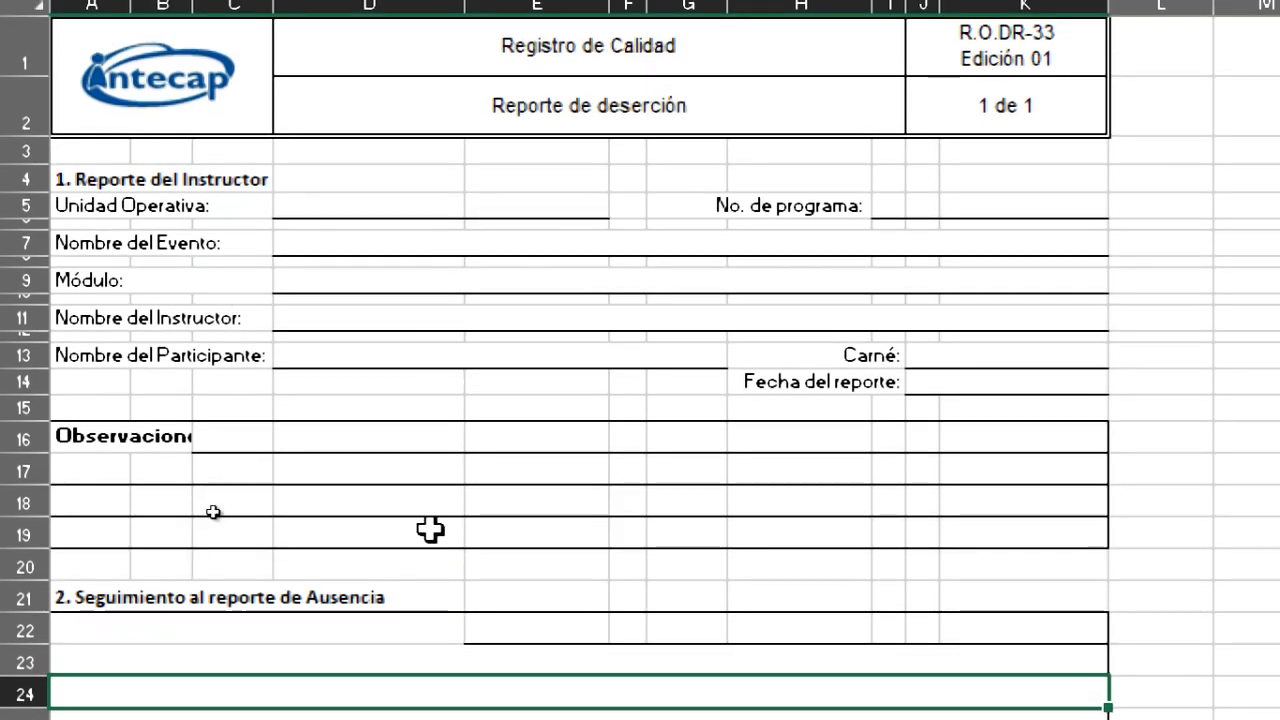
scroll(426, 528, down, 3)
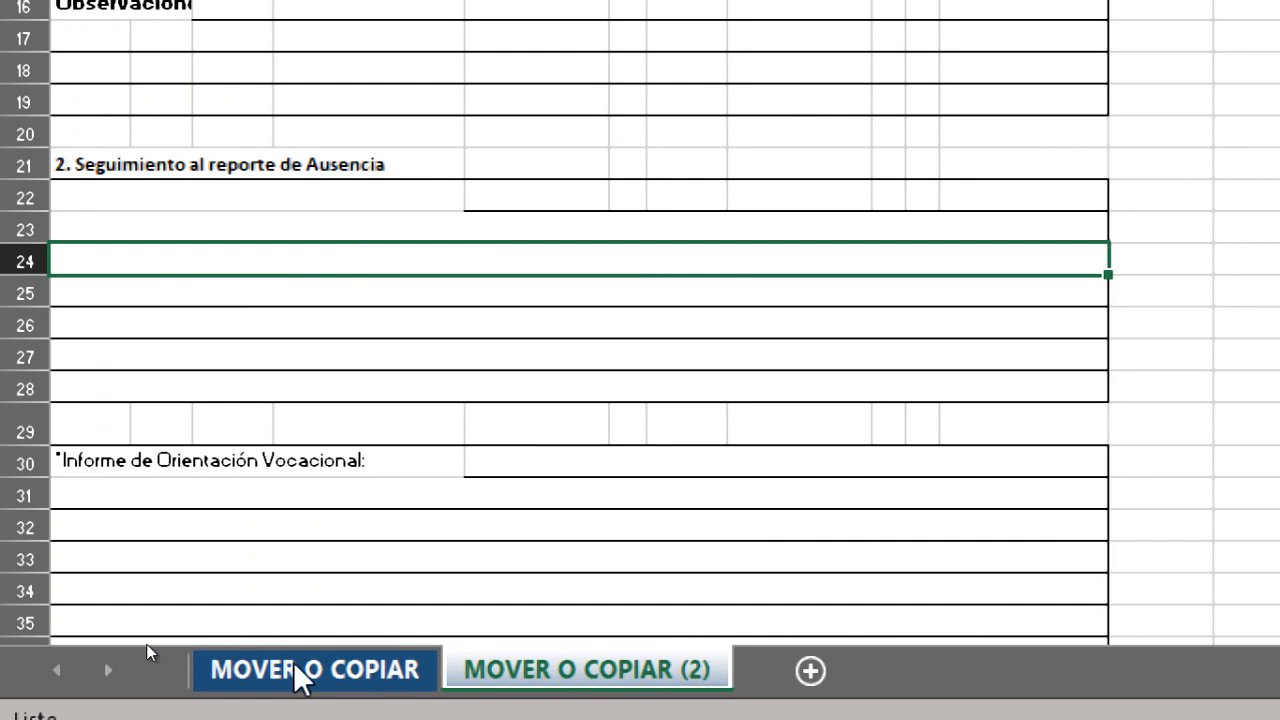
click(300, 670)
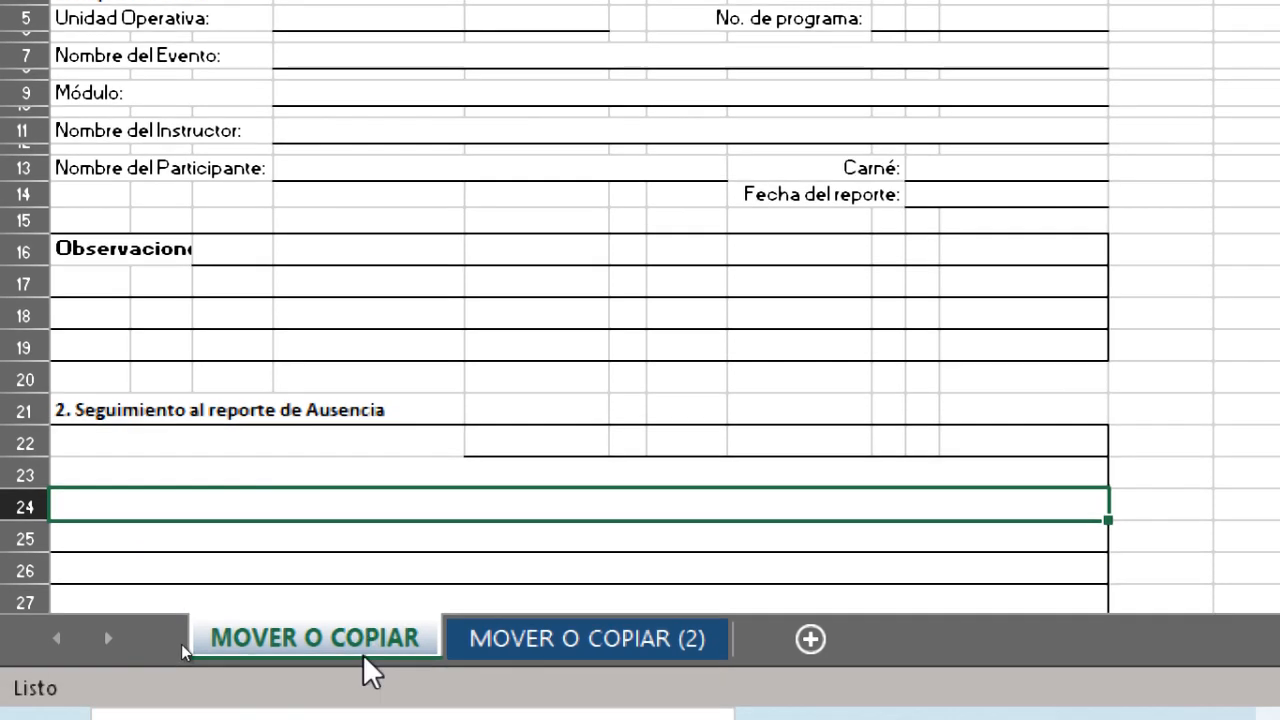
right_click(308, 631)
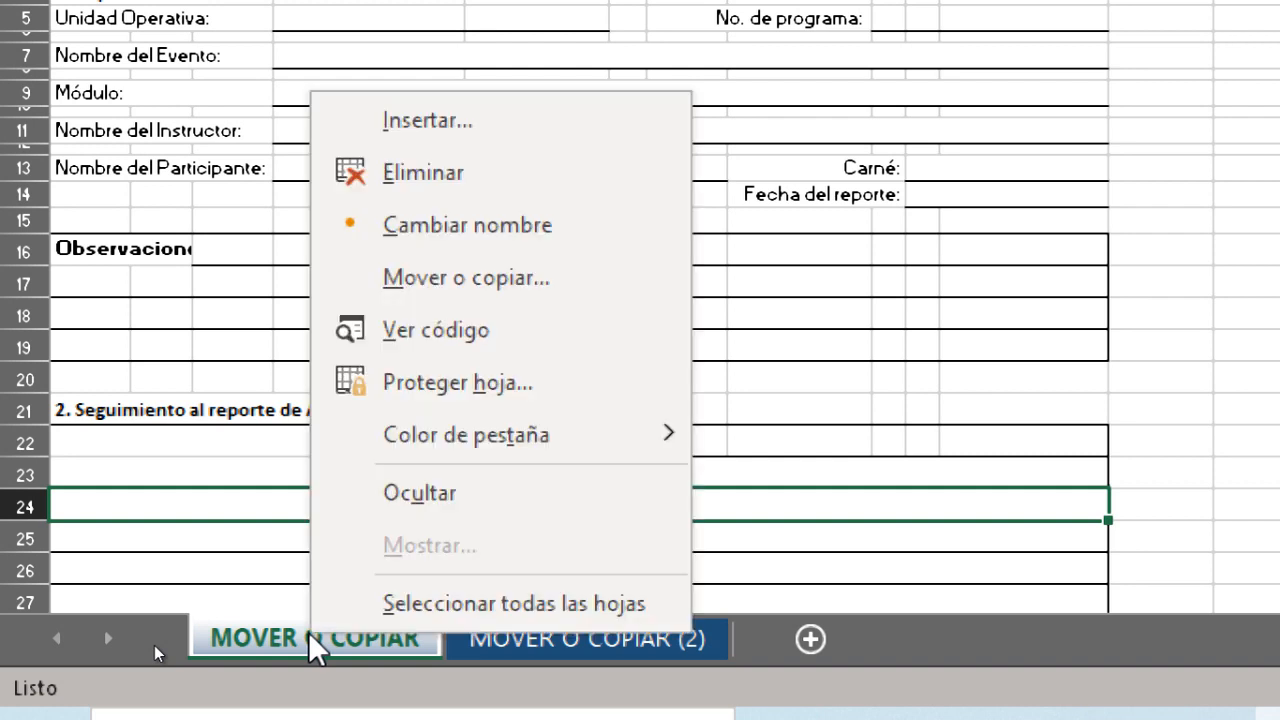
click(449, 279)
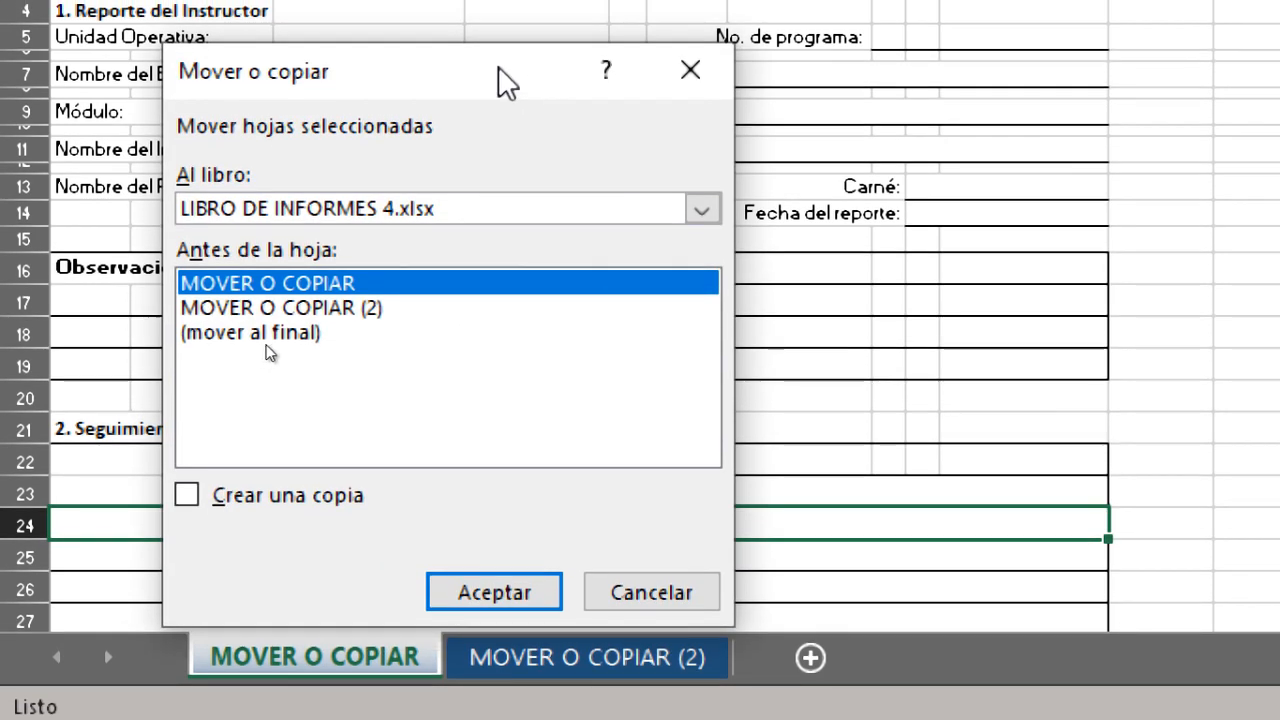
drag(498, 66, 633, 5)
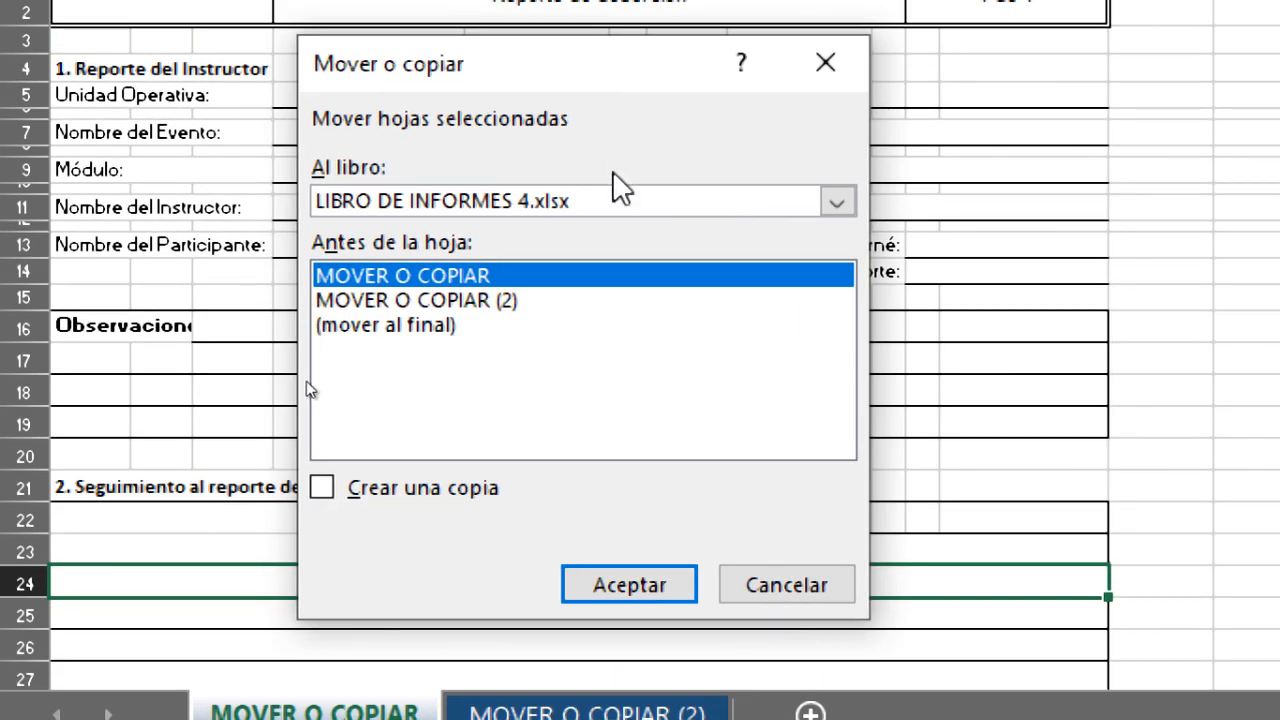
click(528, 201)
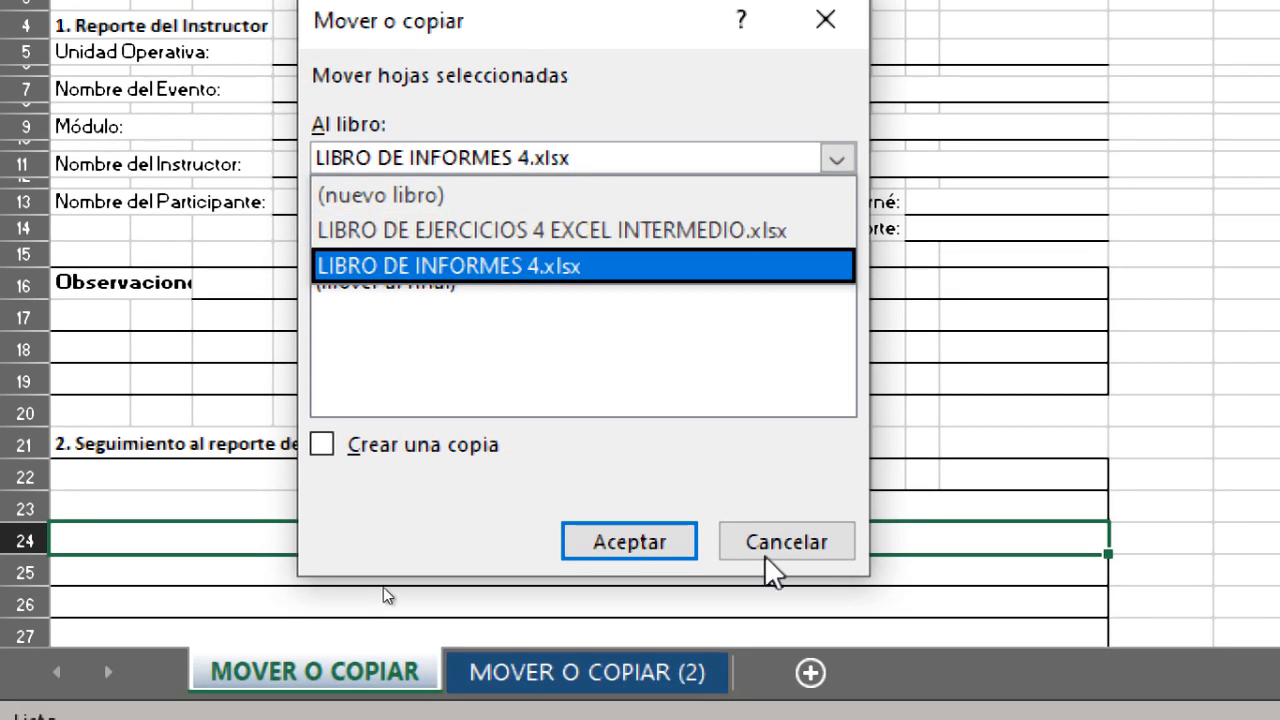
click(766, 590)
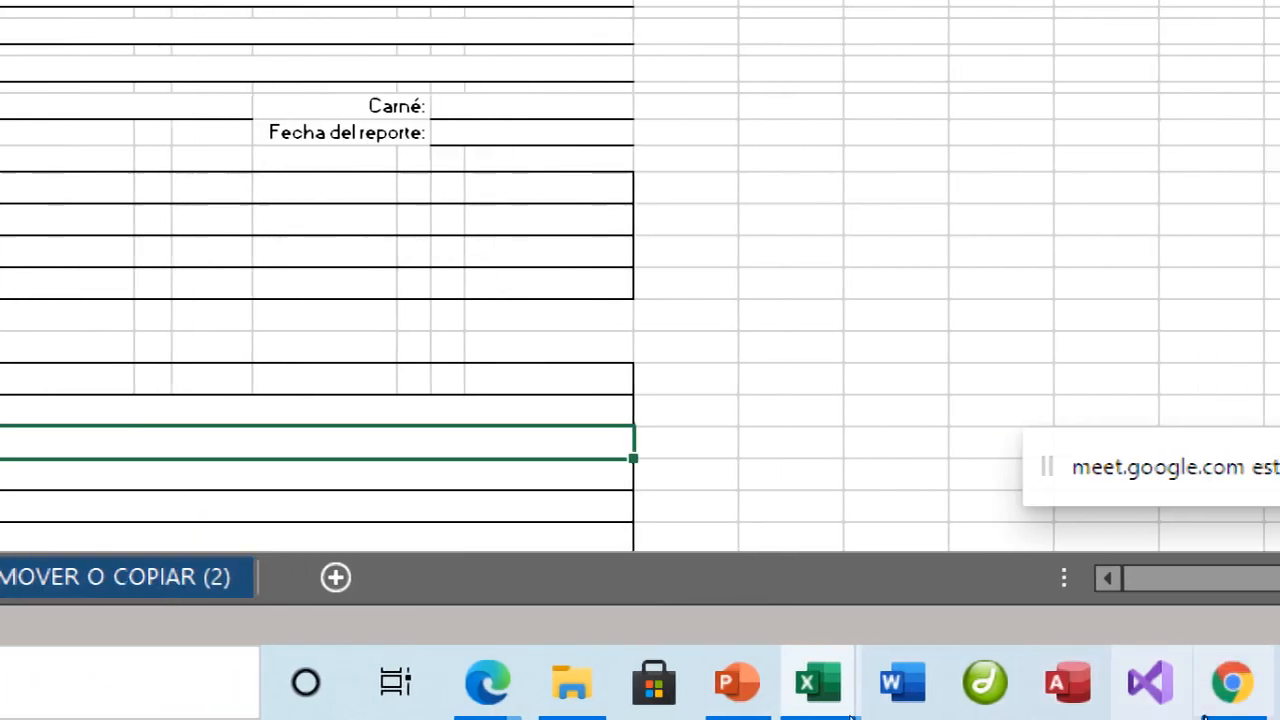
Reset the Lupa magnification to 100%, switch to the LIBRO DE EJERCICIOS 4 EXCEL INTERMEDIO workbook and magnify the screen to 200%.
click(1230, 690)
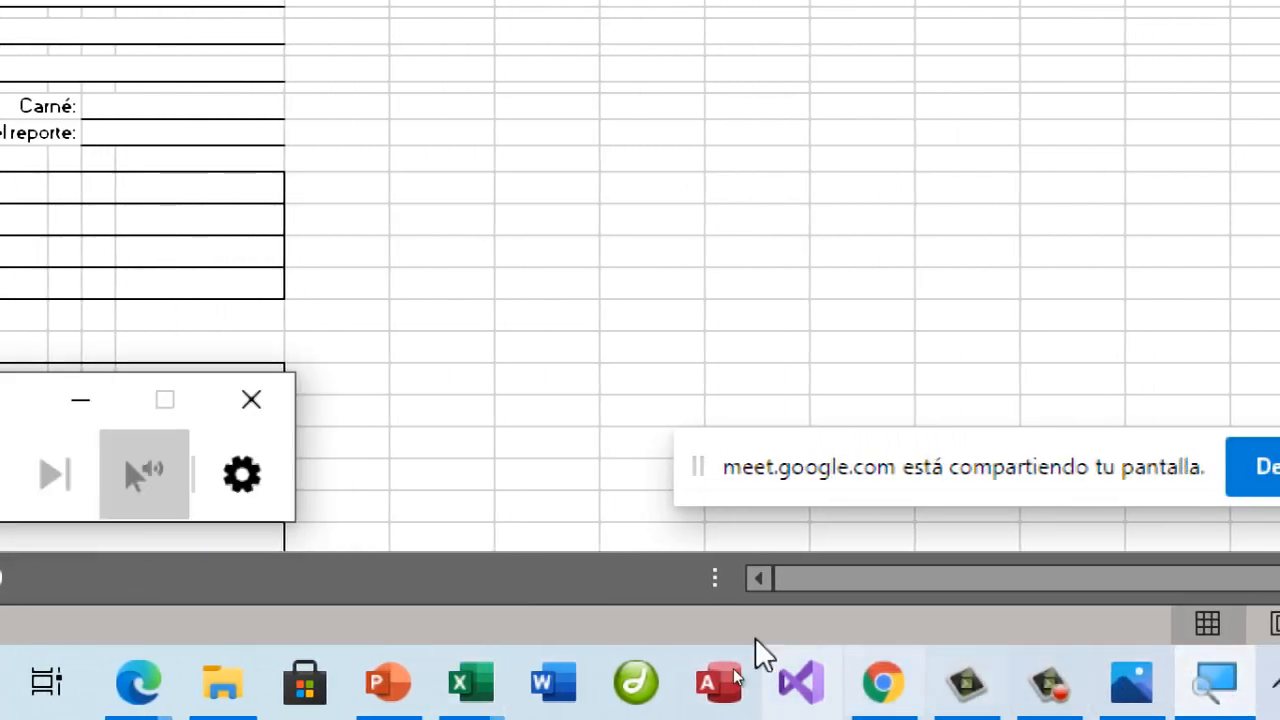
click(35, 492)
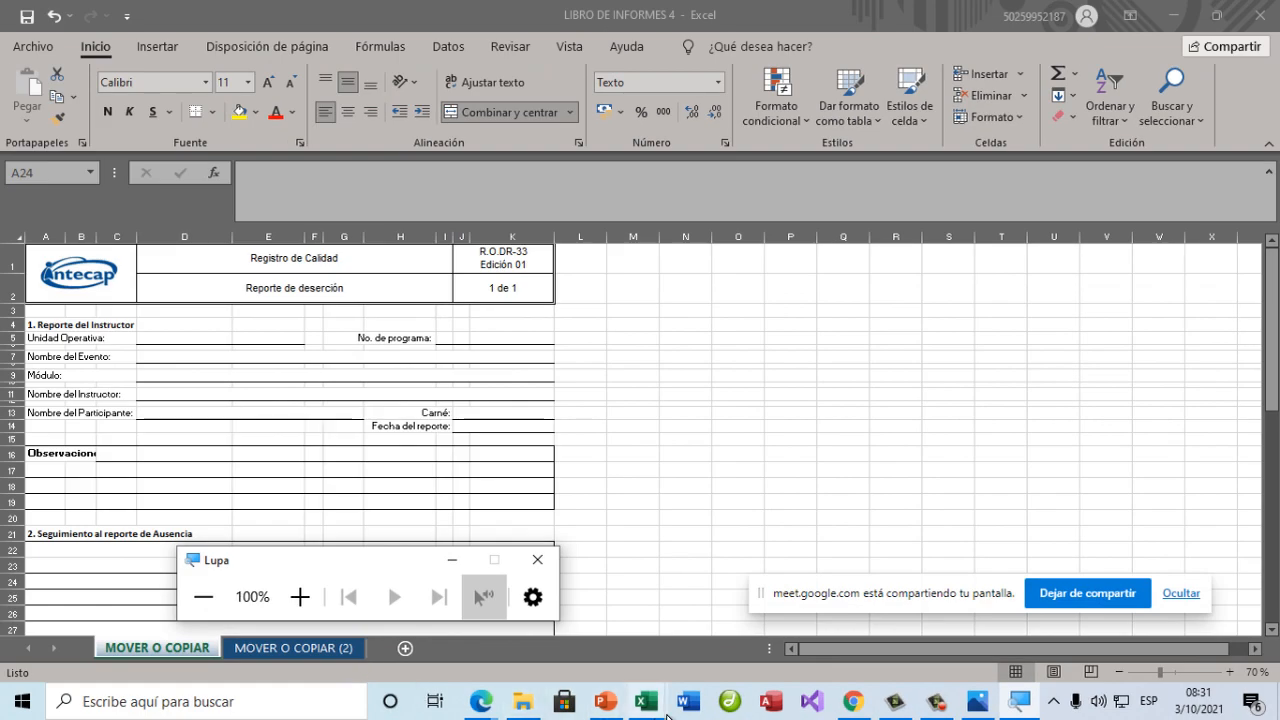
mouse_move(660, 710)
click(604, 640)
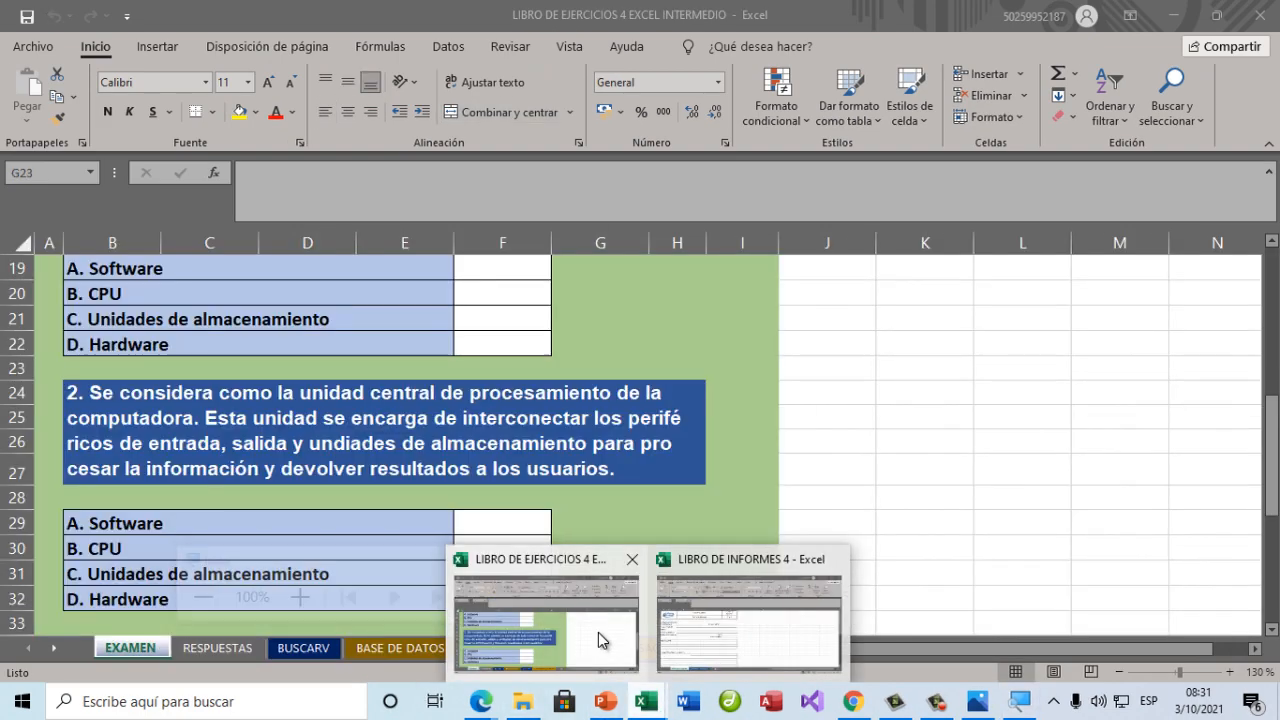
click(300, 596)
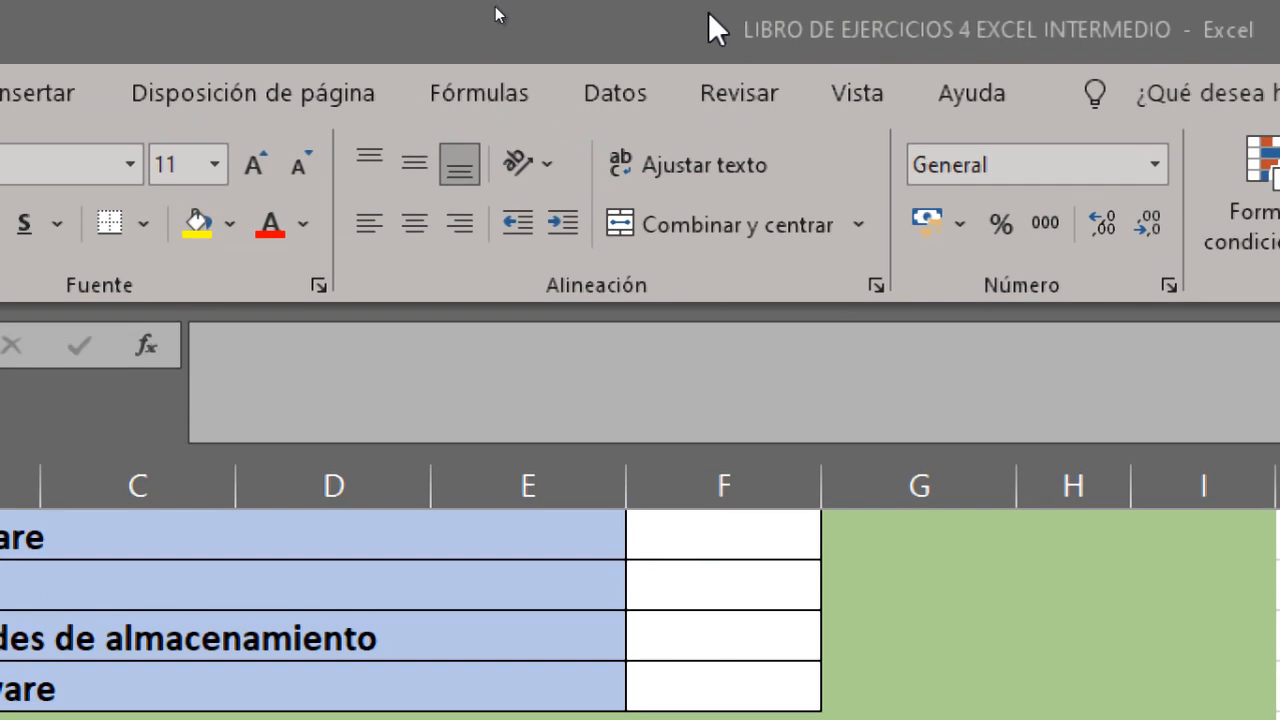
click(708, 11)
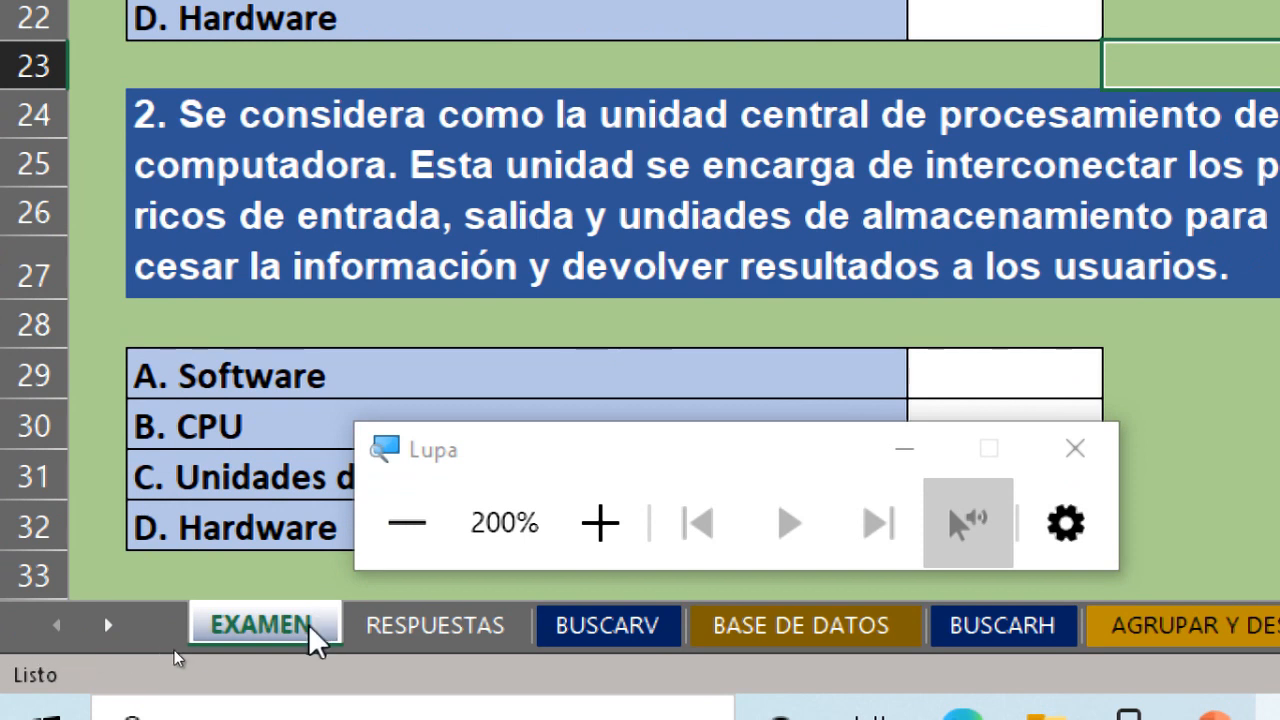
Look through the exercise workbook's sheets from RESPUESTAS to ELEGIR.
click(405, 636)
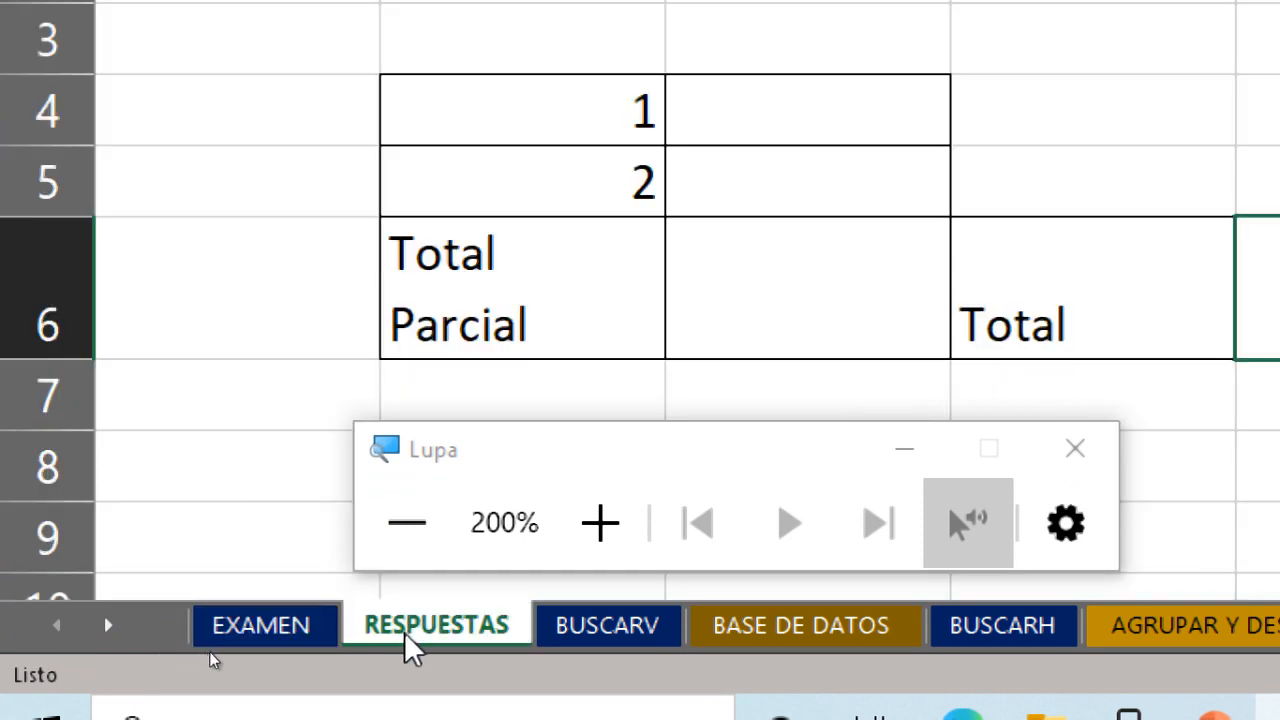
click(590, 636)
click(760, 631)
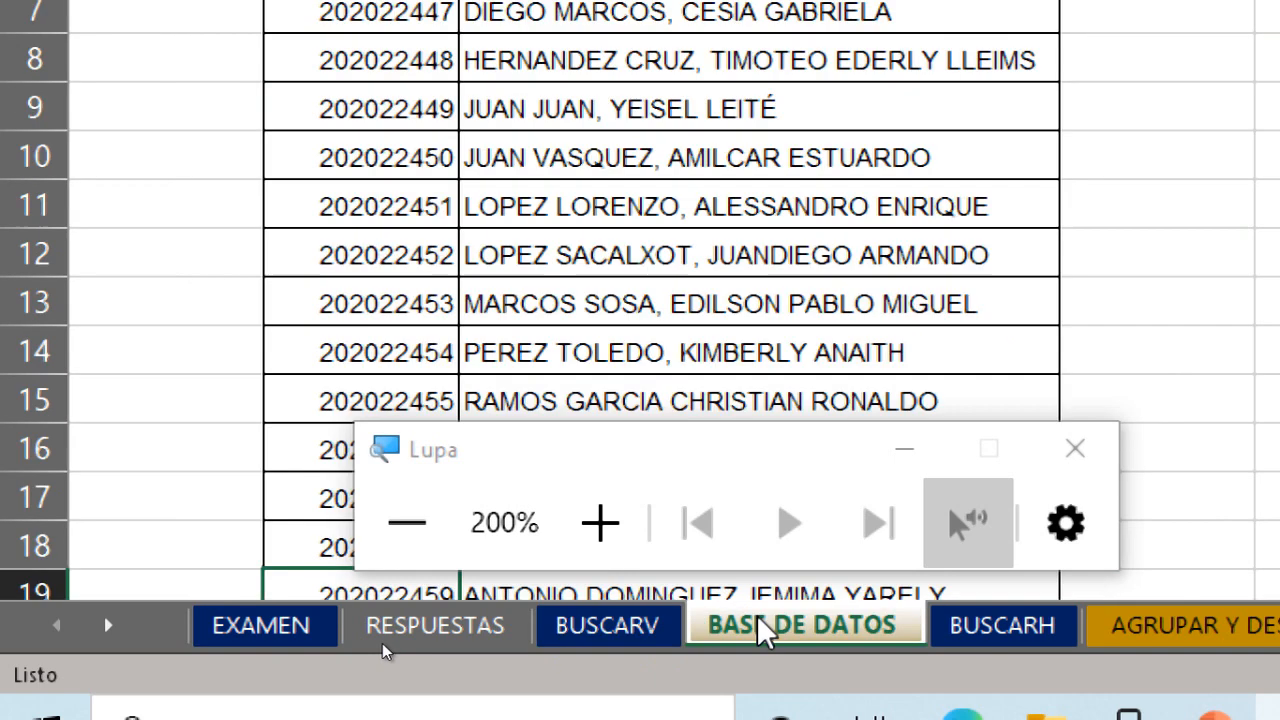
click(1035, 640)
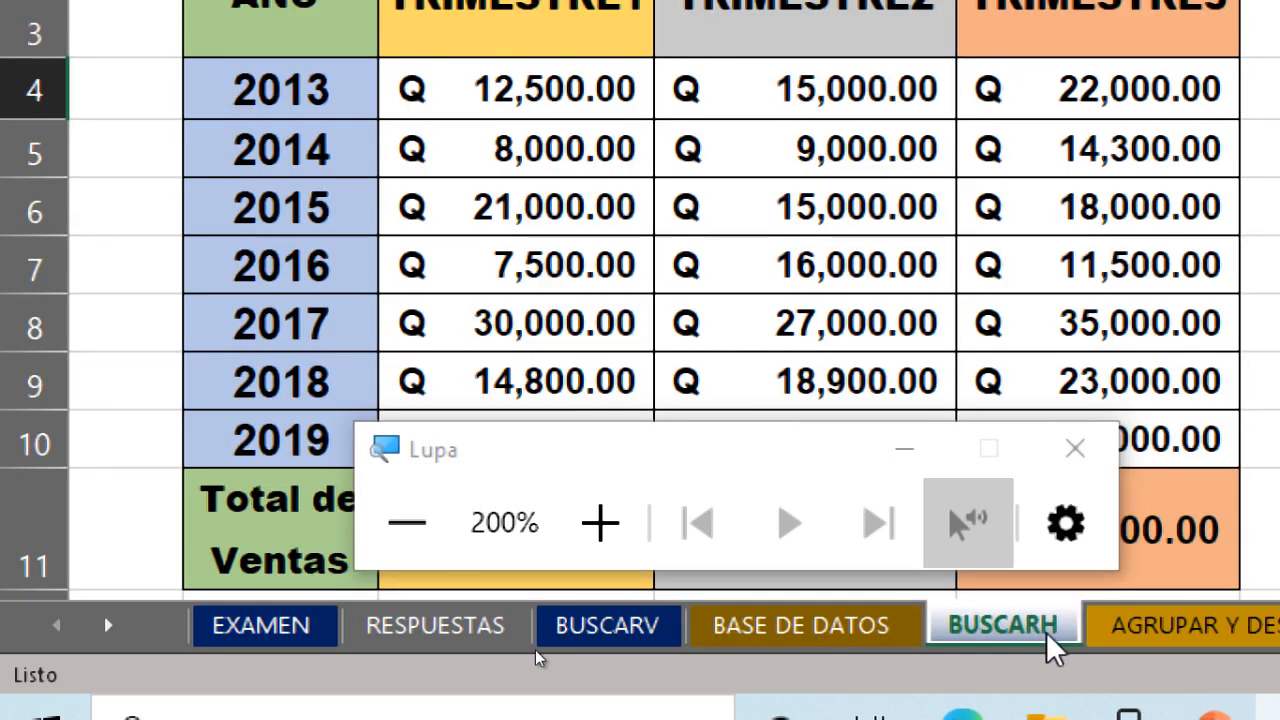
click(1133, 636)
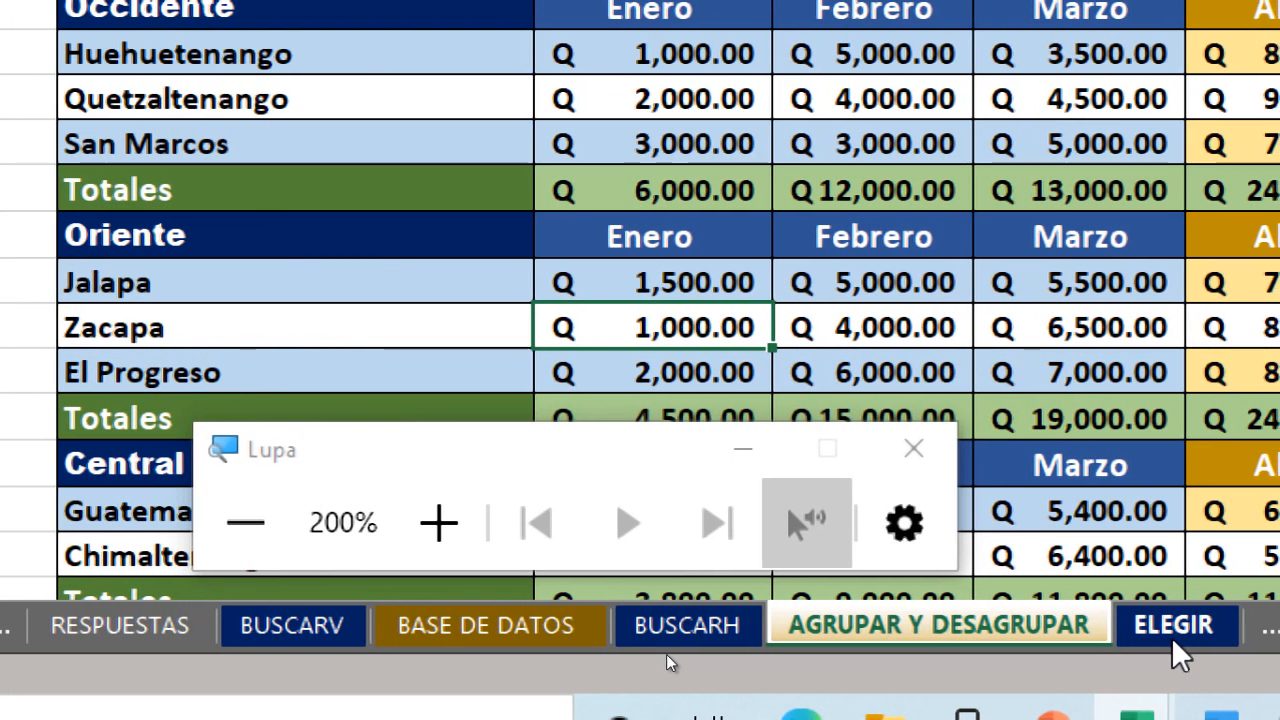
click(1176, 642)
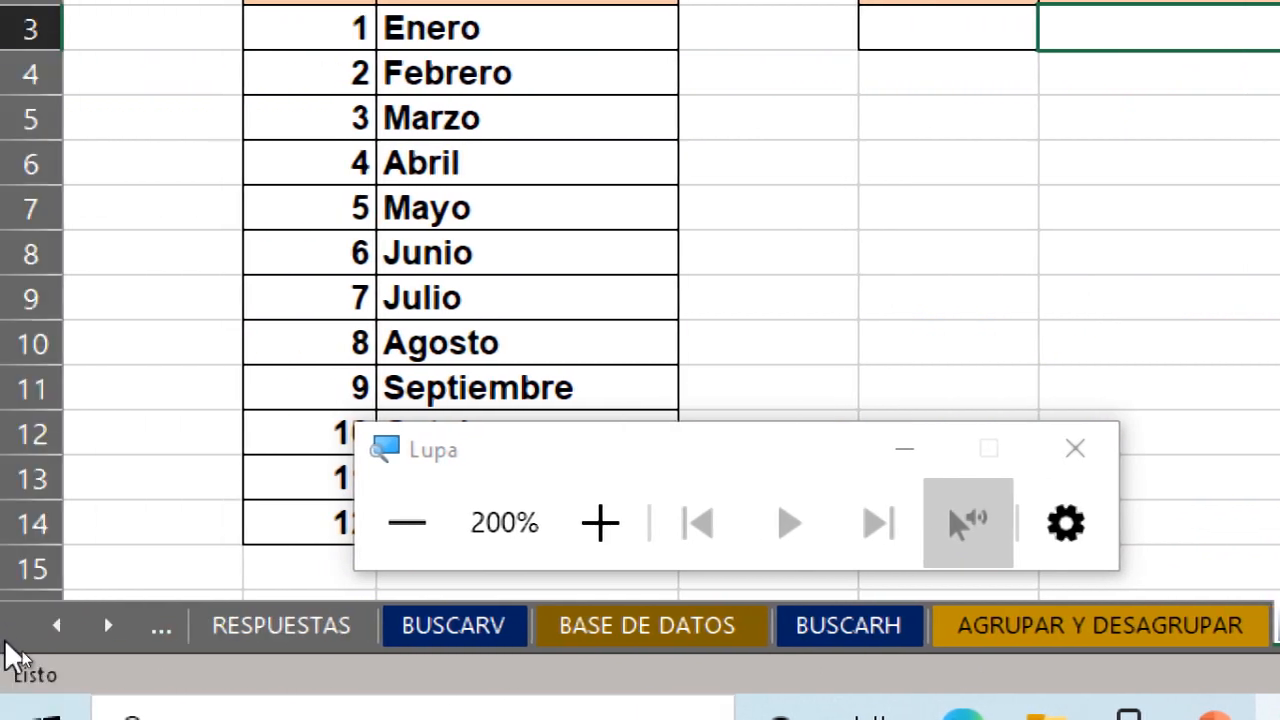
Look through the remaining sheets GRÁFICOS ESTADISTICOS, GRÁFICOS ESTADISTICOS 2 and INDICE Y COINCIDIR.
click(107, 625)
click(107, 625)
click(107, 625)
click(107, 625)
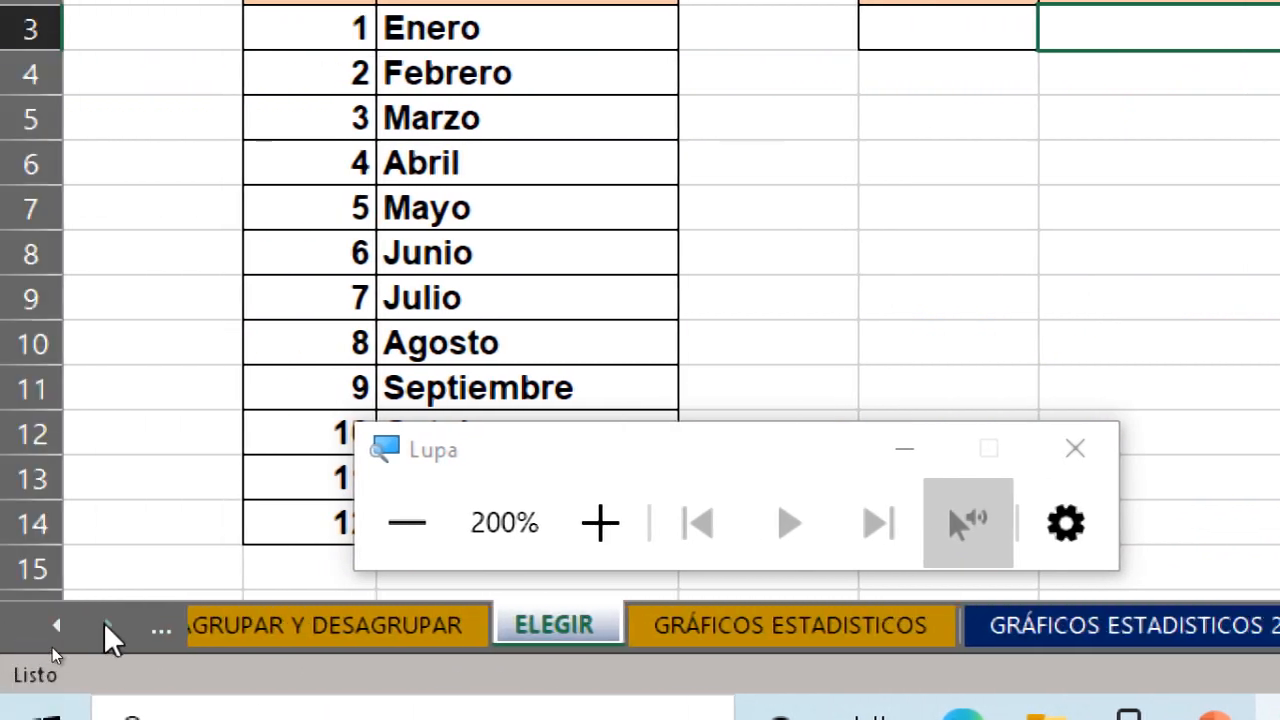
click(107, 625)
click(516, 630)
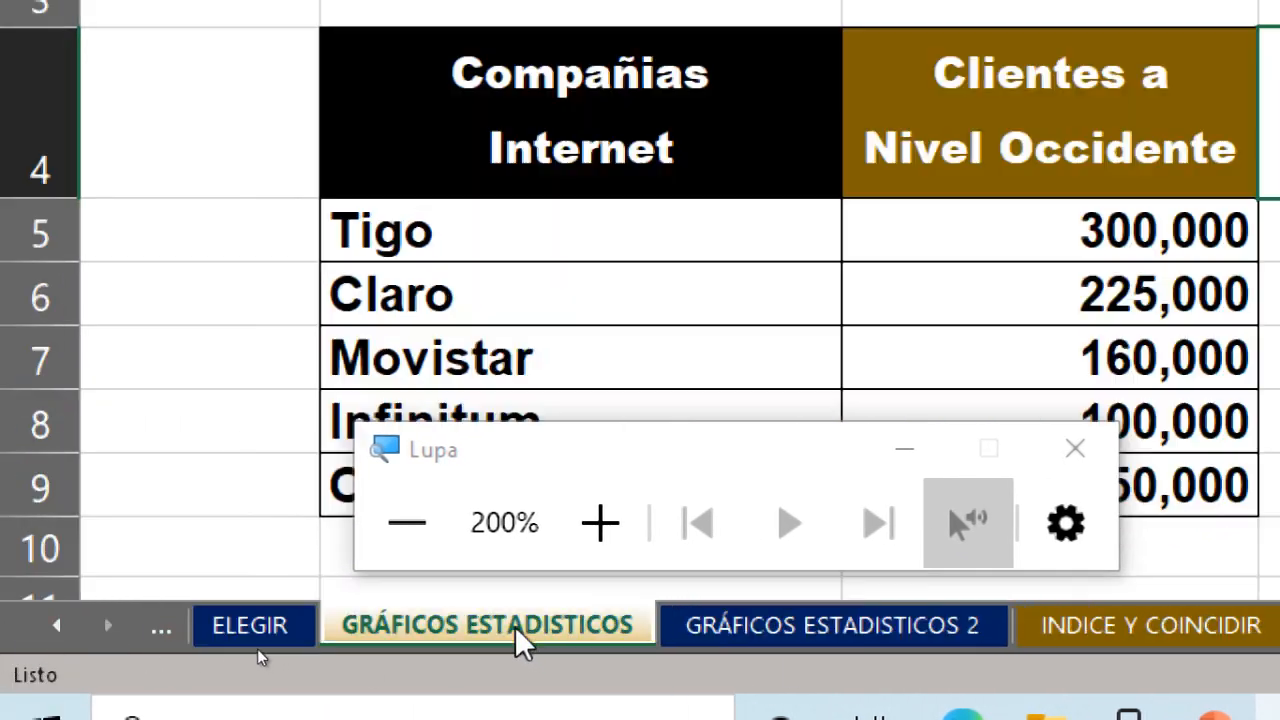
click(805, 642)
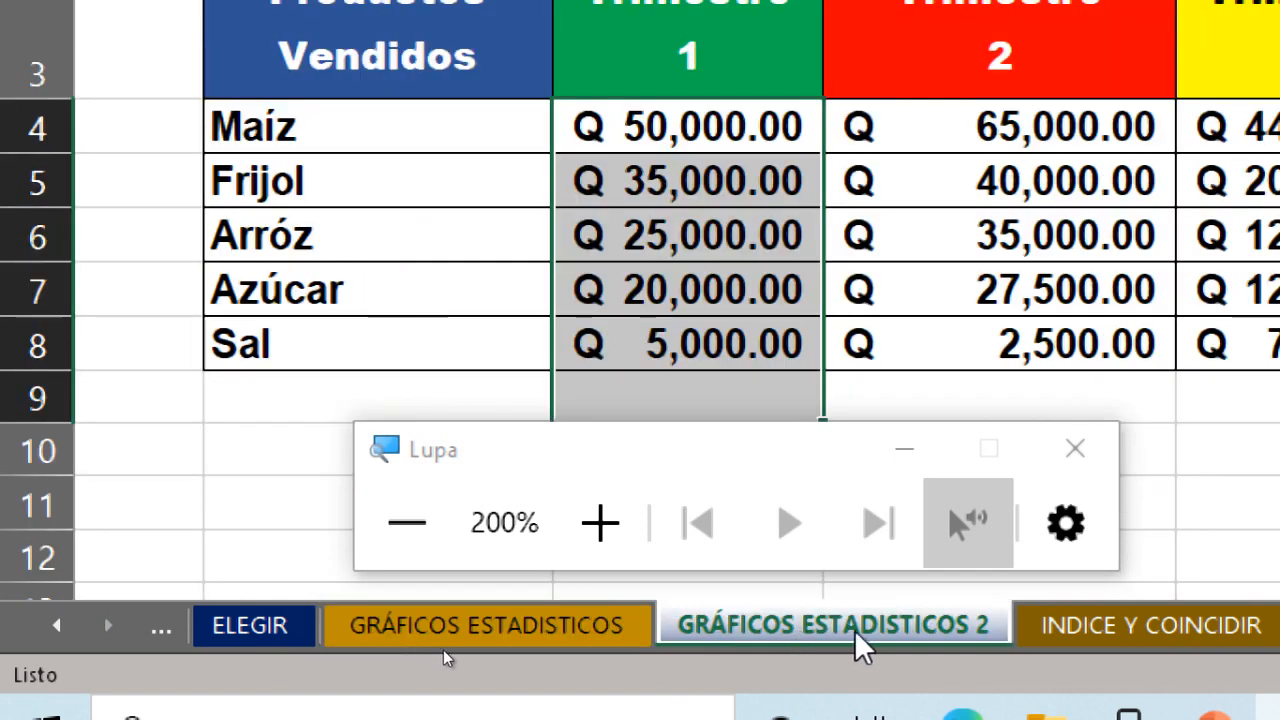
click(1140, 630)
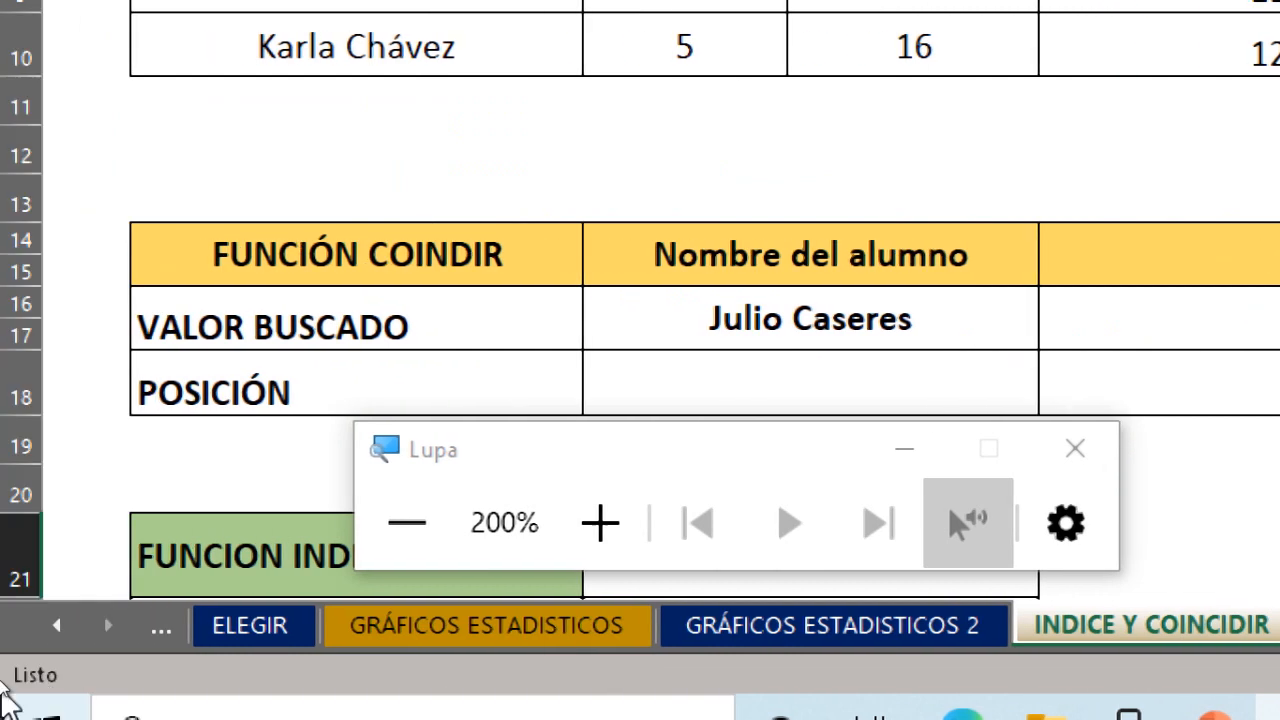
Return to the EXAMEN sheet and minimize the Lupa window.
click(57, 628)
click(57, 628)
click(57, 628)
click(57, 628)
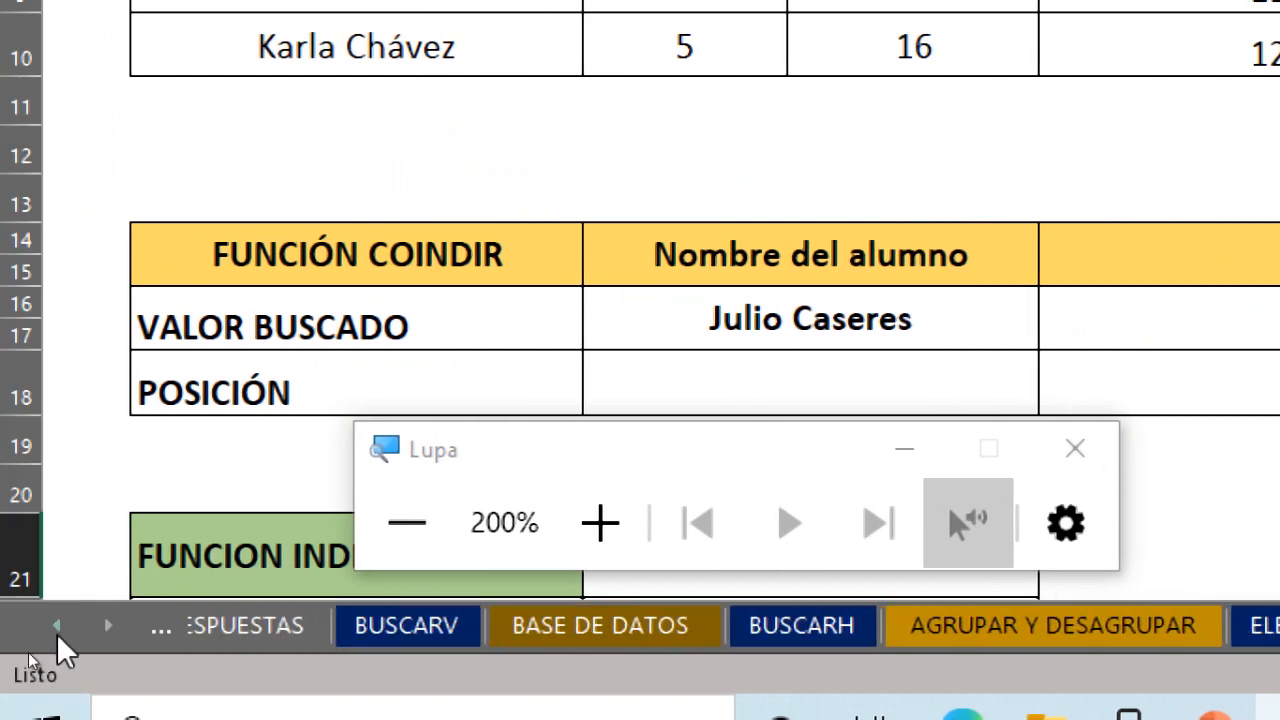
click(57, 628)
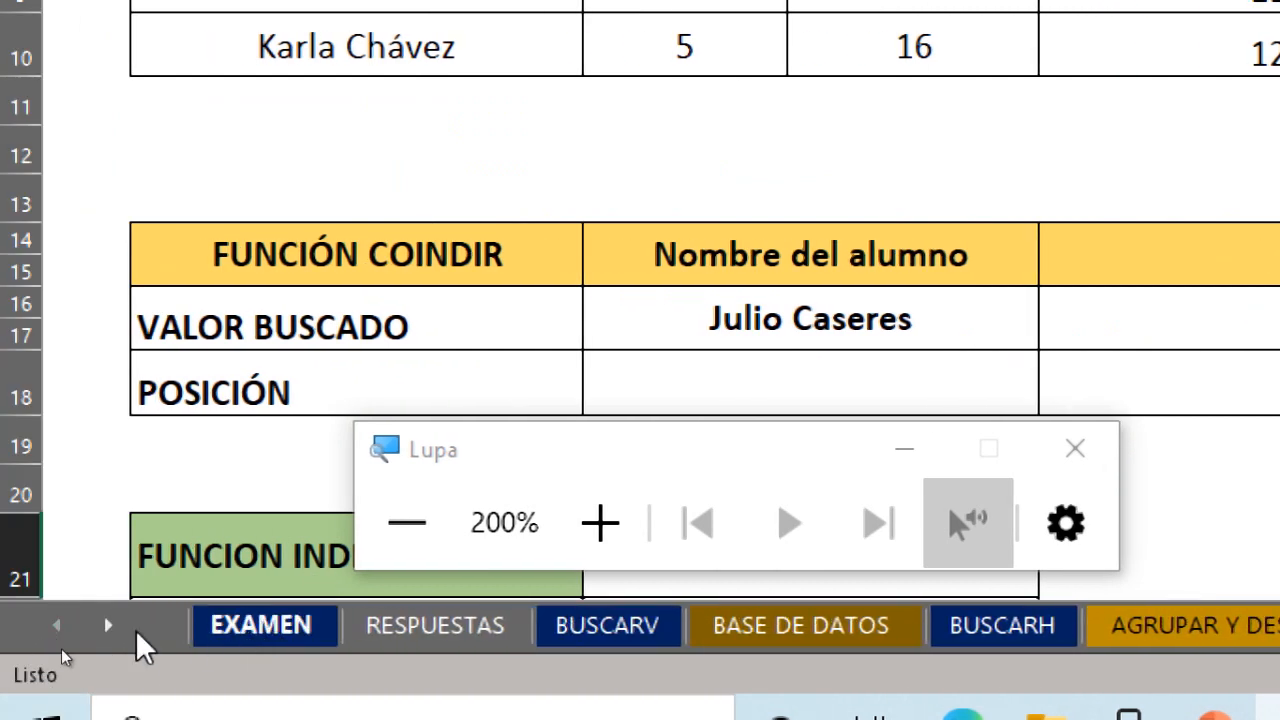
click(247, 628)
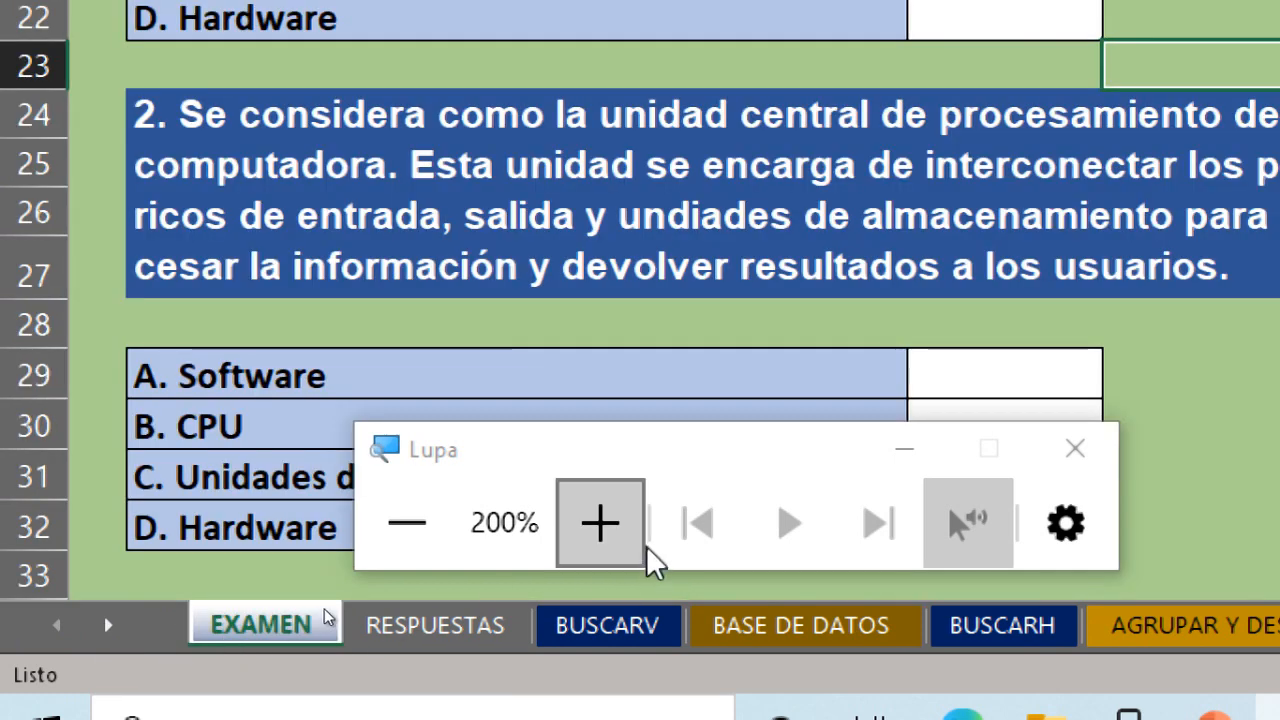
click(903, 450)
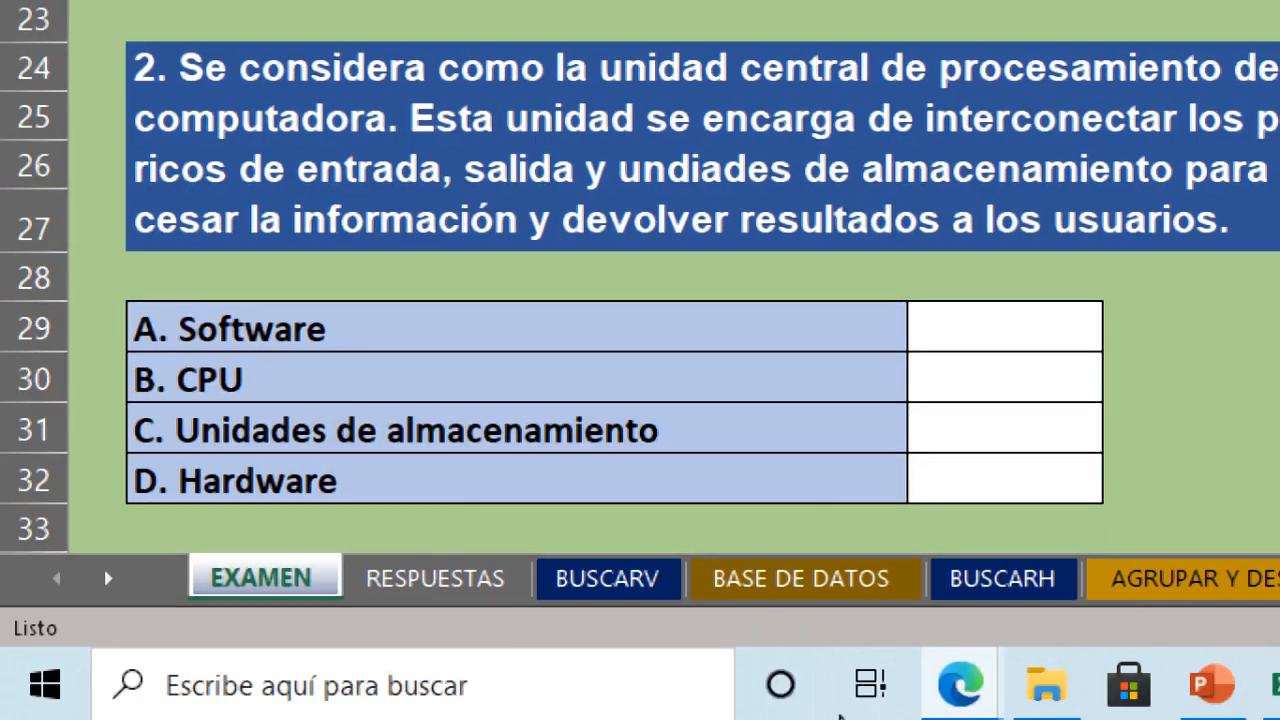
Switch to the LIBRO DE INFORMES 4 workbook and choose LIBRO DE EJERCICIOS 4 EXCEL INTERMEDIO.xlsx as the Move or Copy destination for the MOVER O COPIAR sheet.
mouse_move(1172, 708)
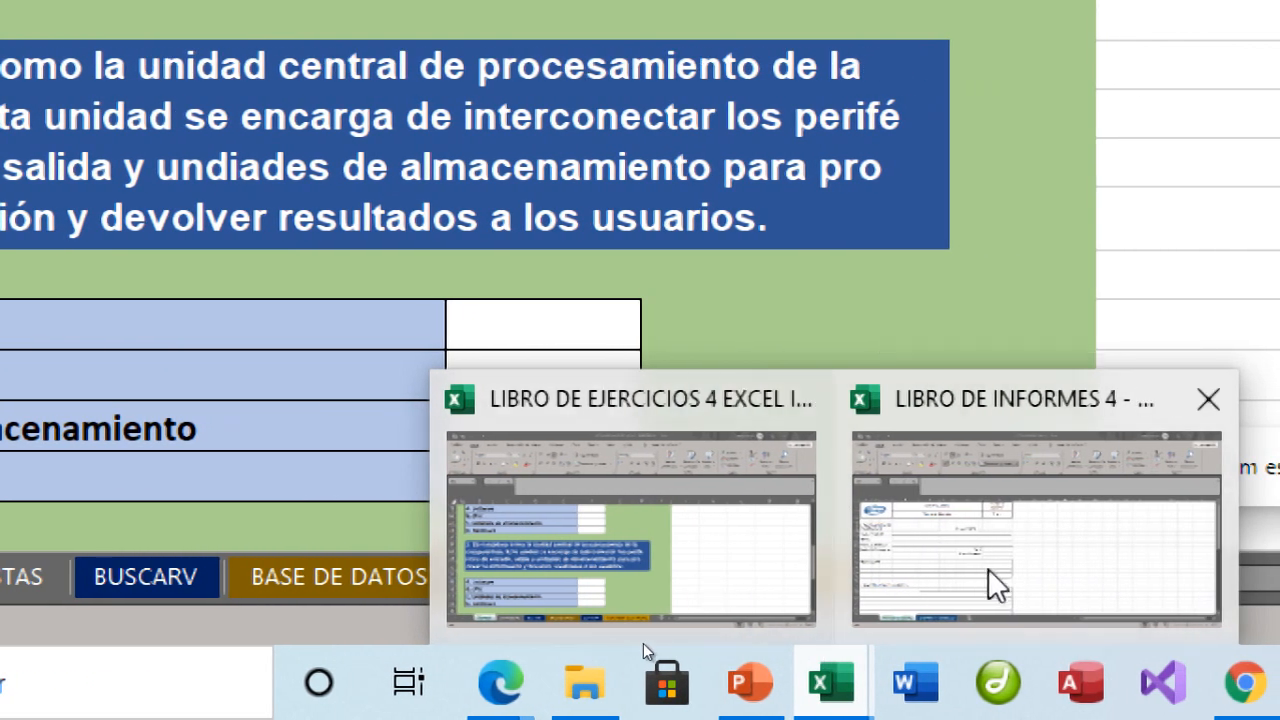
mouse_move(945, 549)
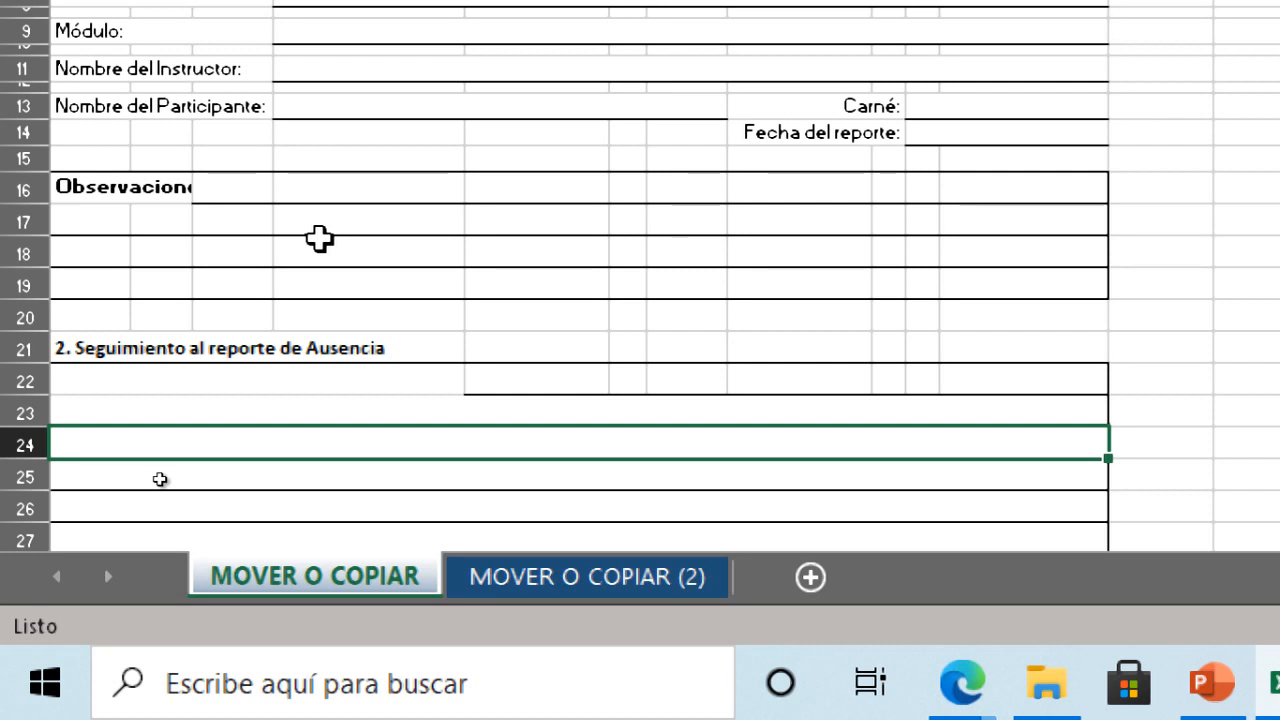
right_click(336, 584)
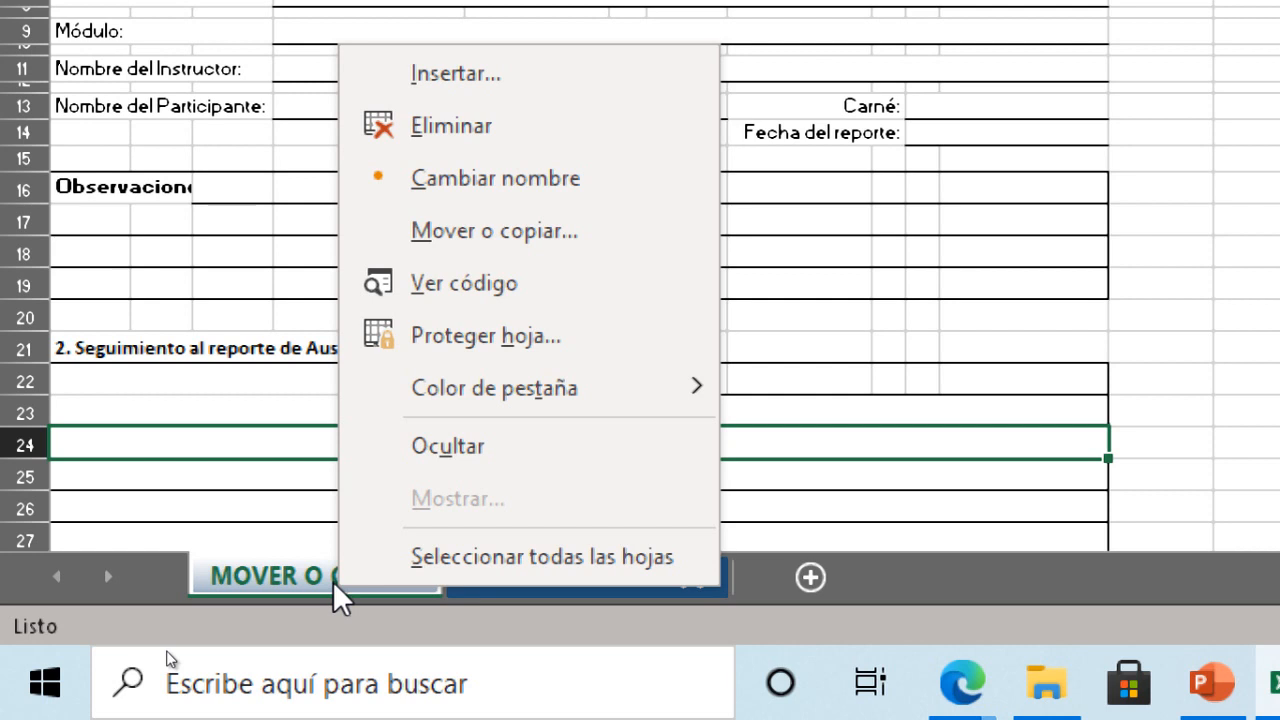
click(496, 230)
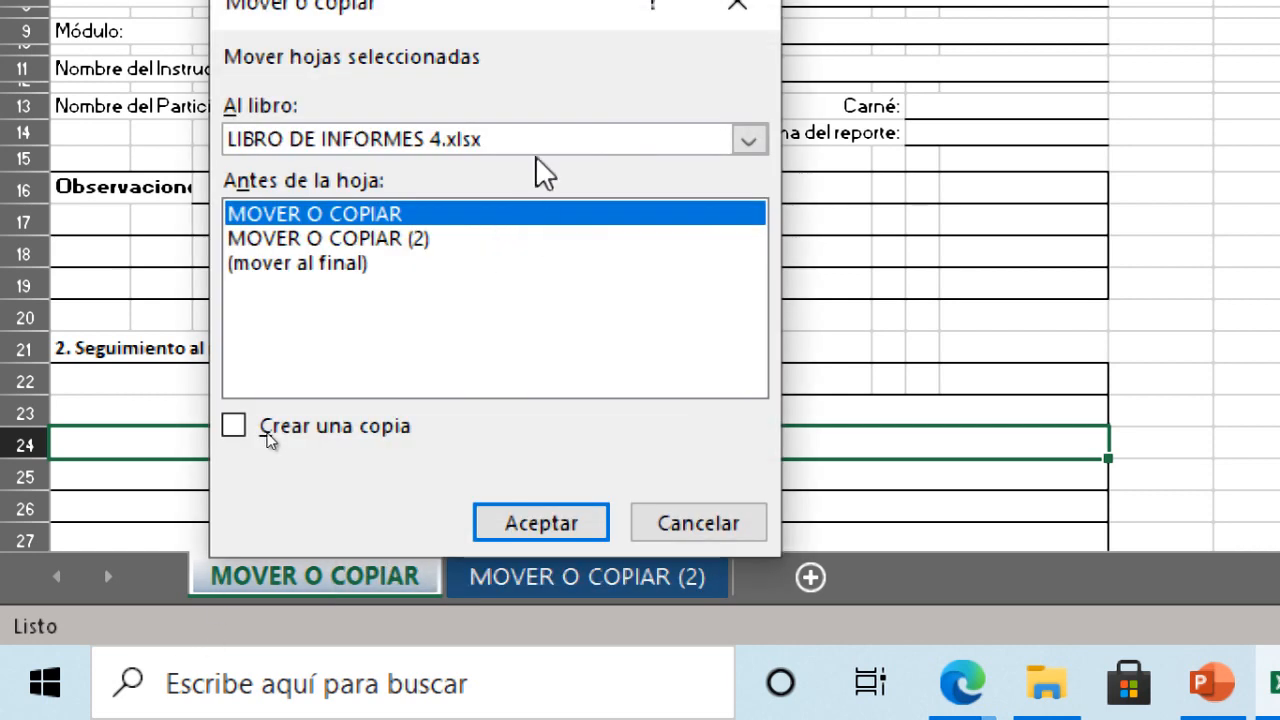
click(490, 140)
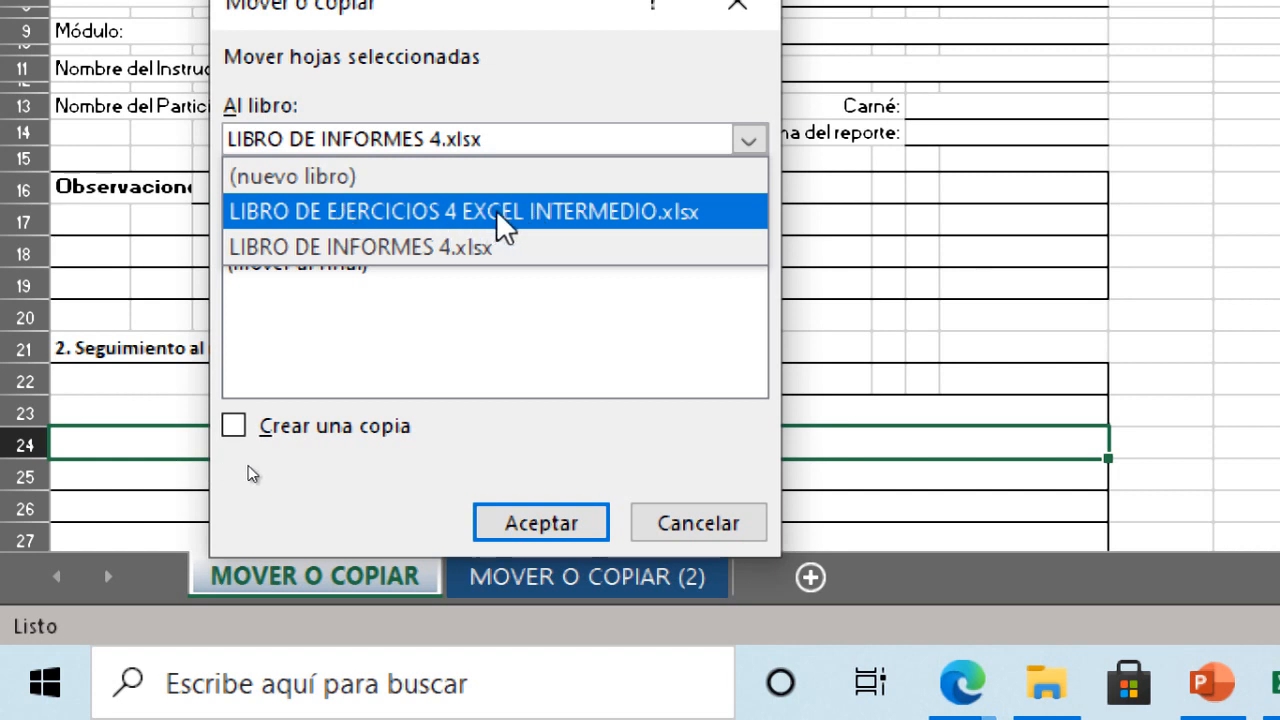
click(496, 212)
Try the sheet positions before RESPUESTAS, before EXAMEN and at the end of the destination workbook.
mouse_move(764, 283)
mouse_down()
mouse_move(760, 337)
mouse_move(750, 275)
mouse_up()
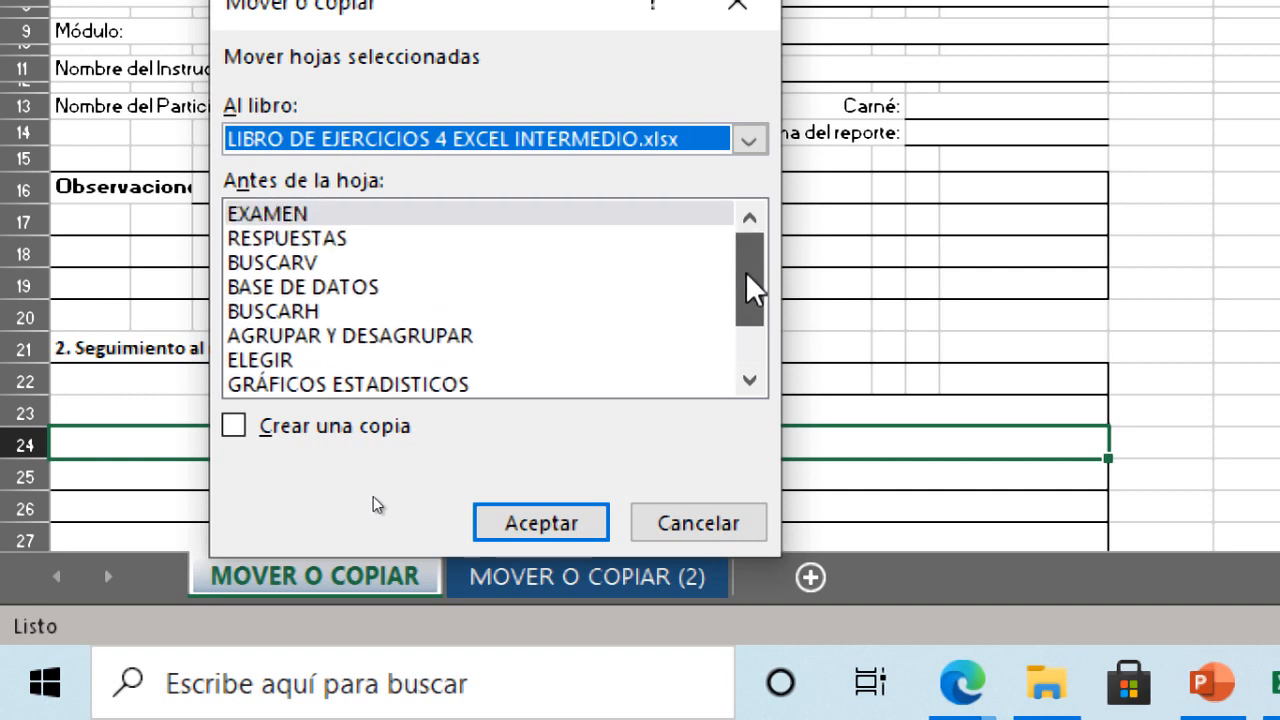
click(320, 238)
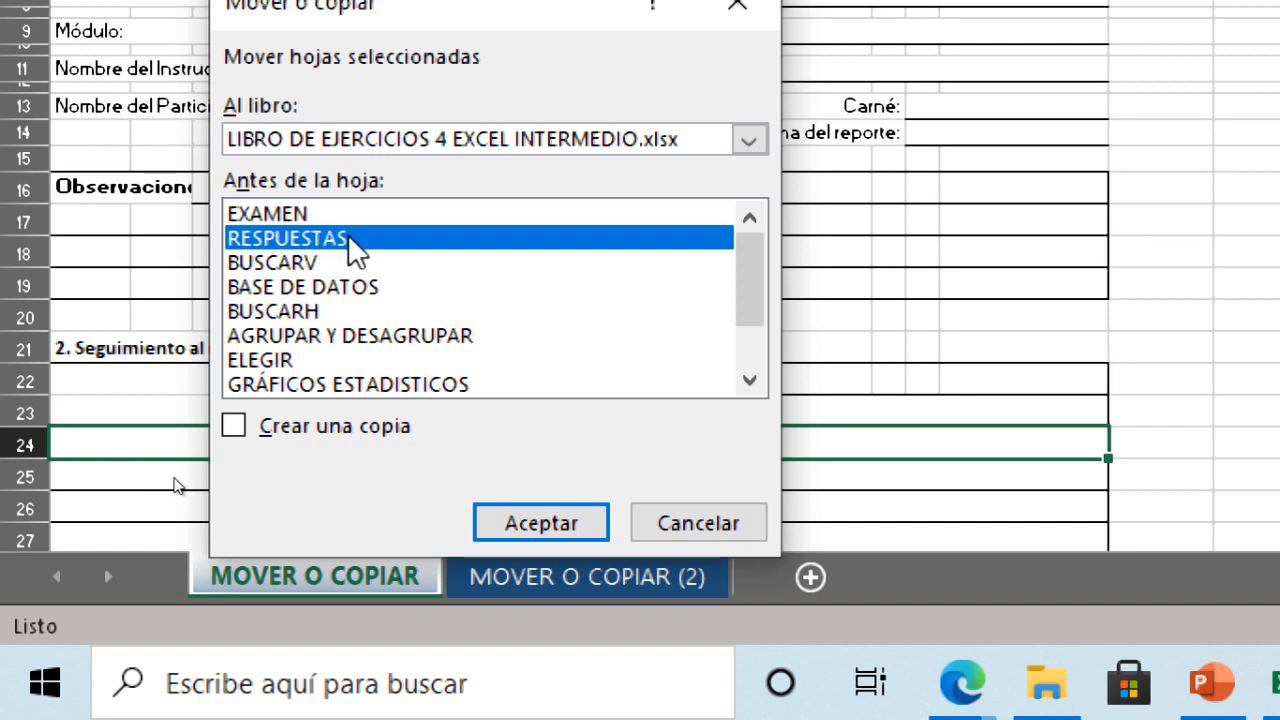
click(290, 213)
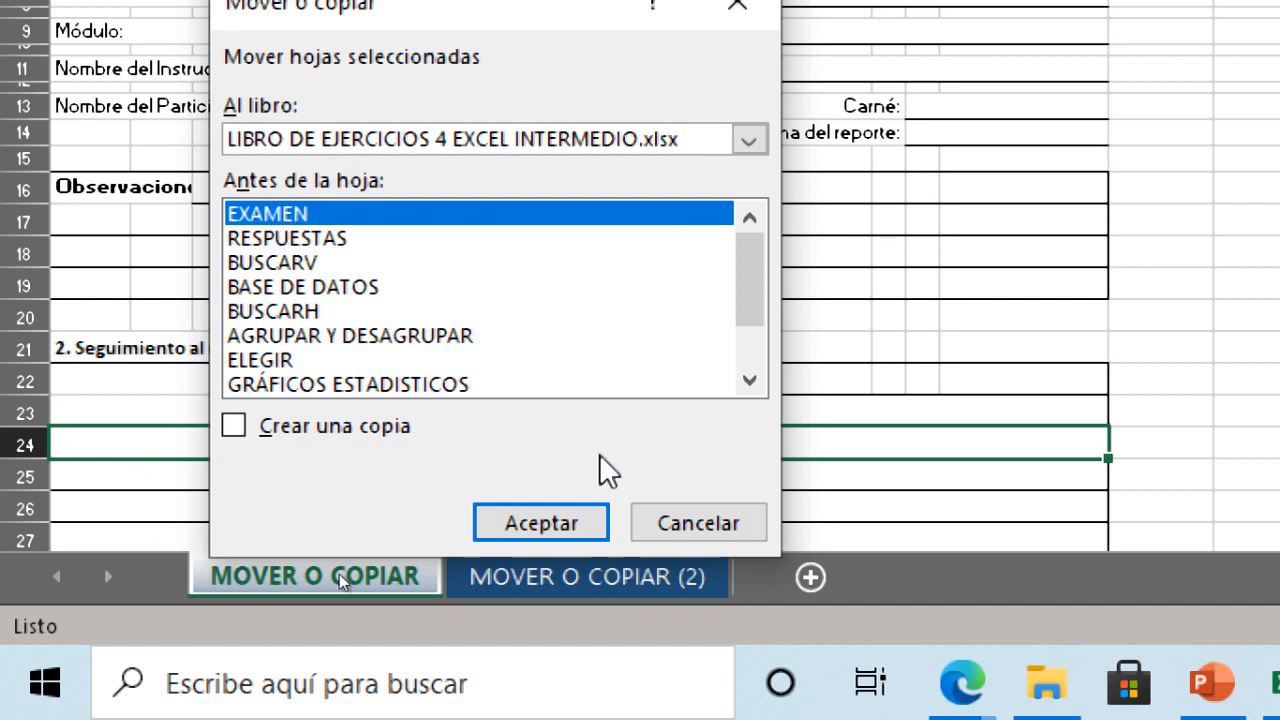
drag(755, 300, 746, 354)
click(266, 389)
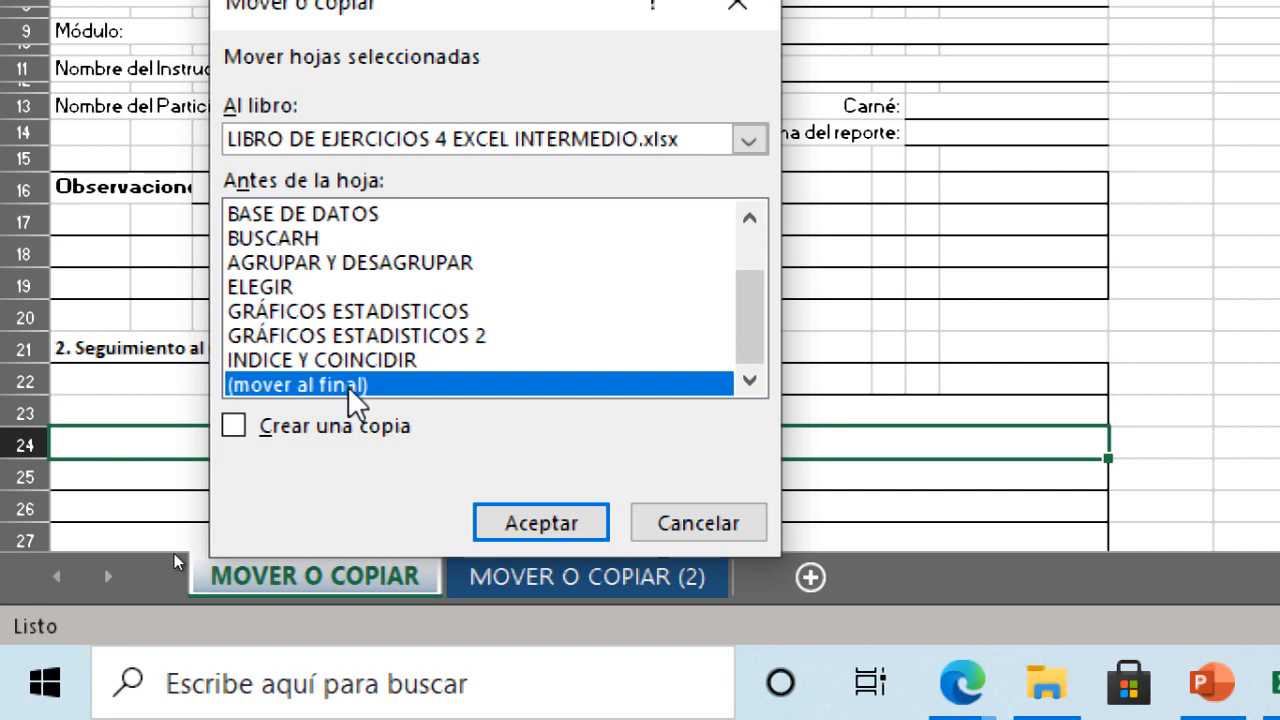
drag(752, 325, 743, 251)
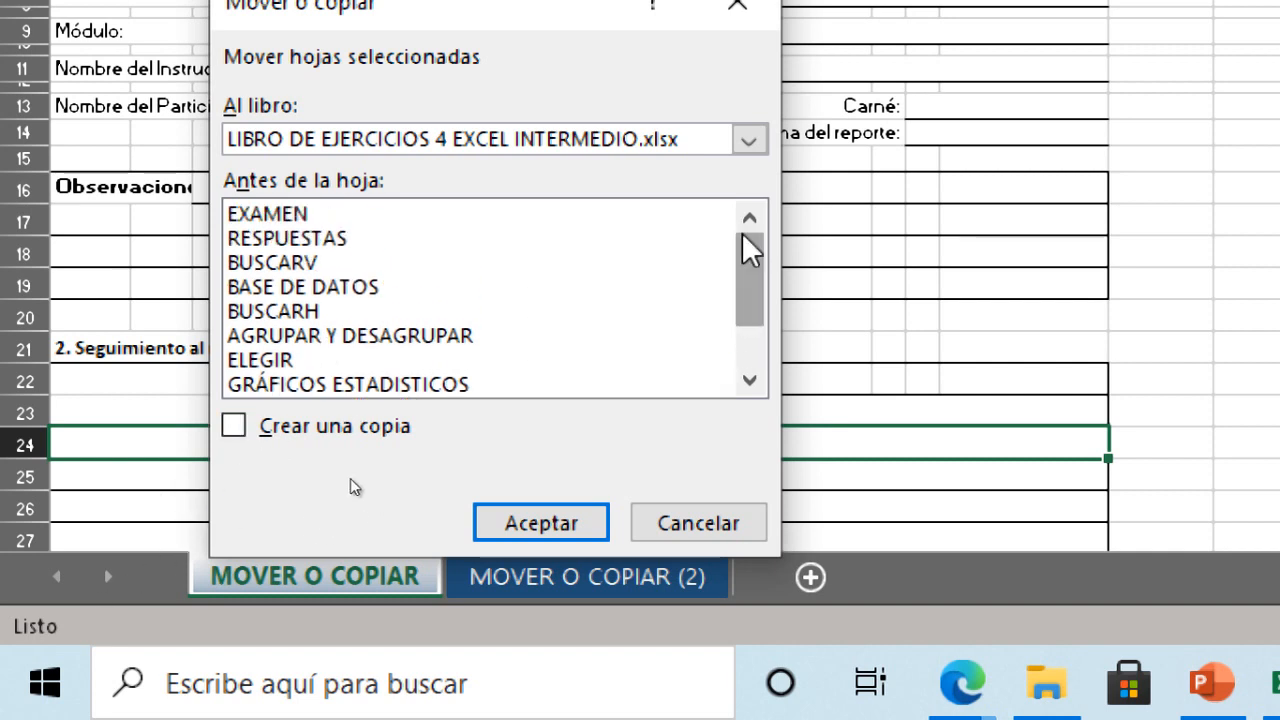
Place the sheet before EXAMEN with the create-a-copy option enabled and confirm the copy.
click(284, 219)
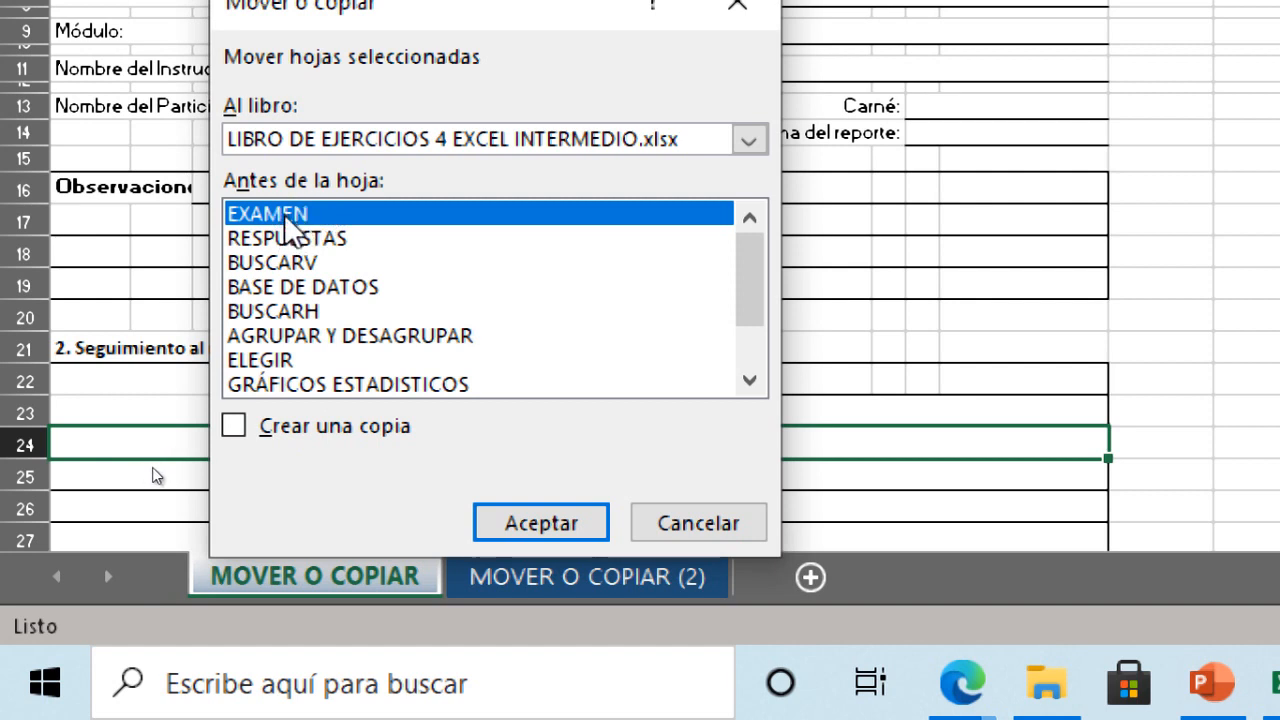
click(288, 430)
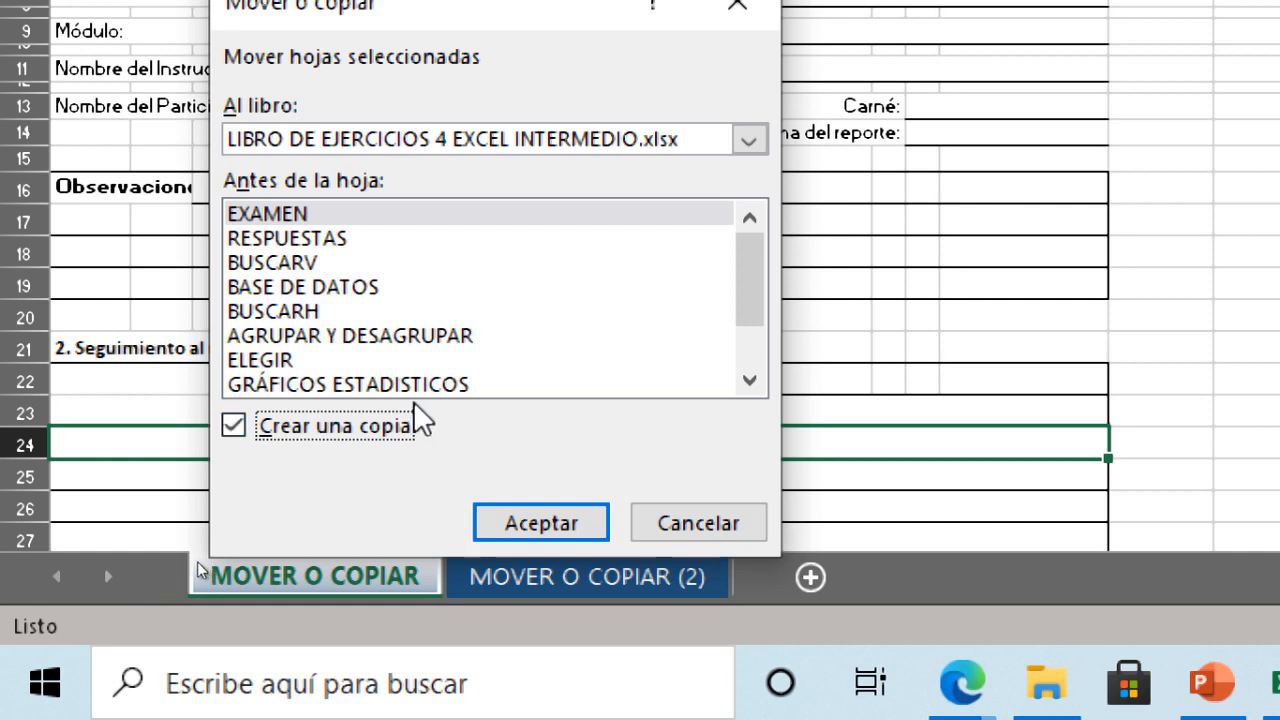
click(267, 214)
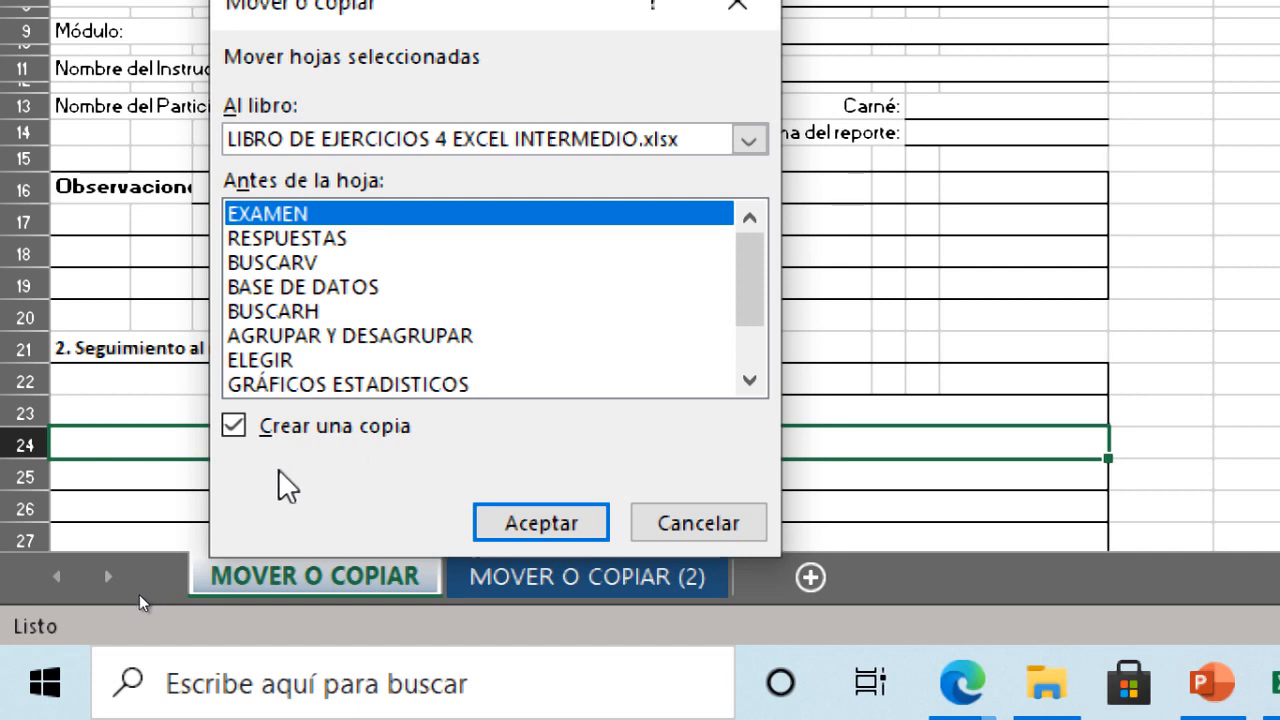
click(530, 523)
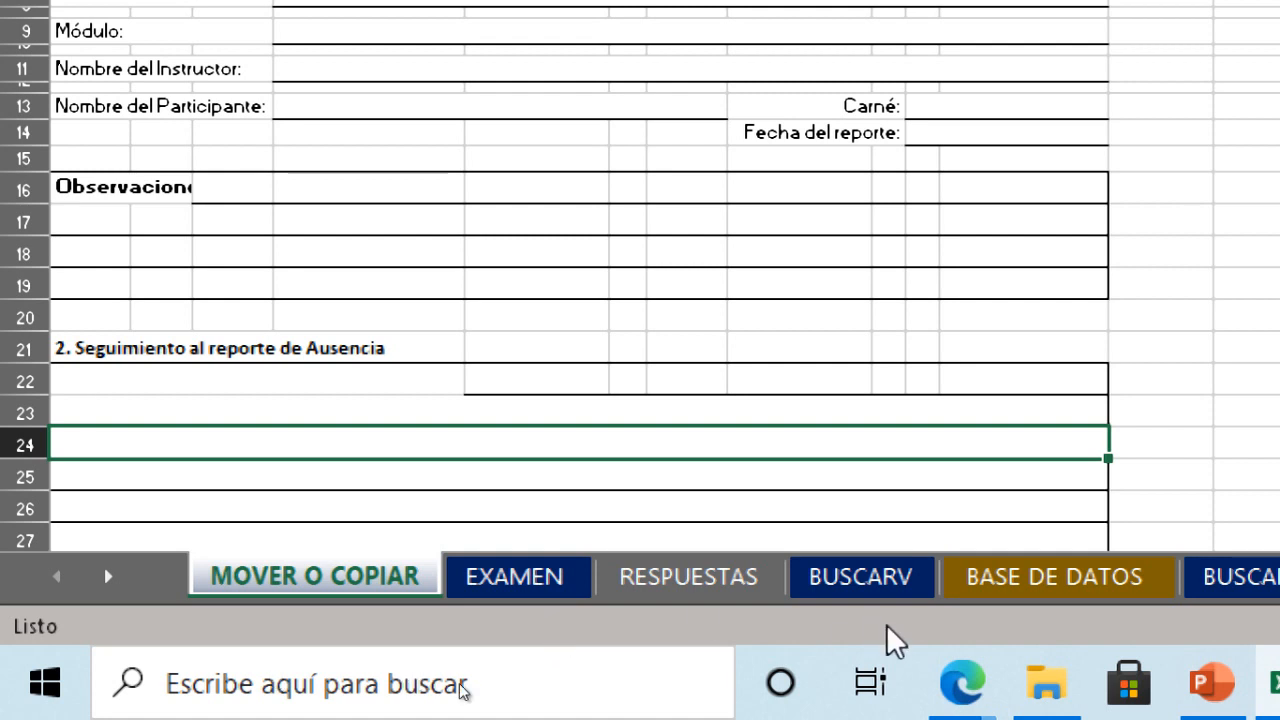
Check the original sheet in the LIBRO DE INFORMES 4 workbook and return to the LIBRO DE EJERCICIOS 4 EXCEL INTERMEDIO workbook.
mouse_move(1172, 705)
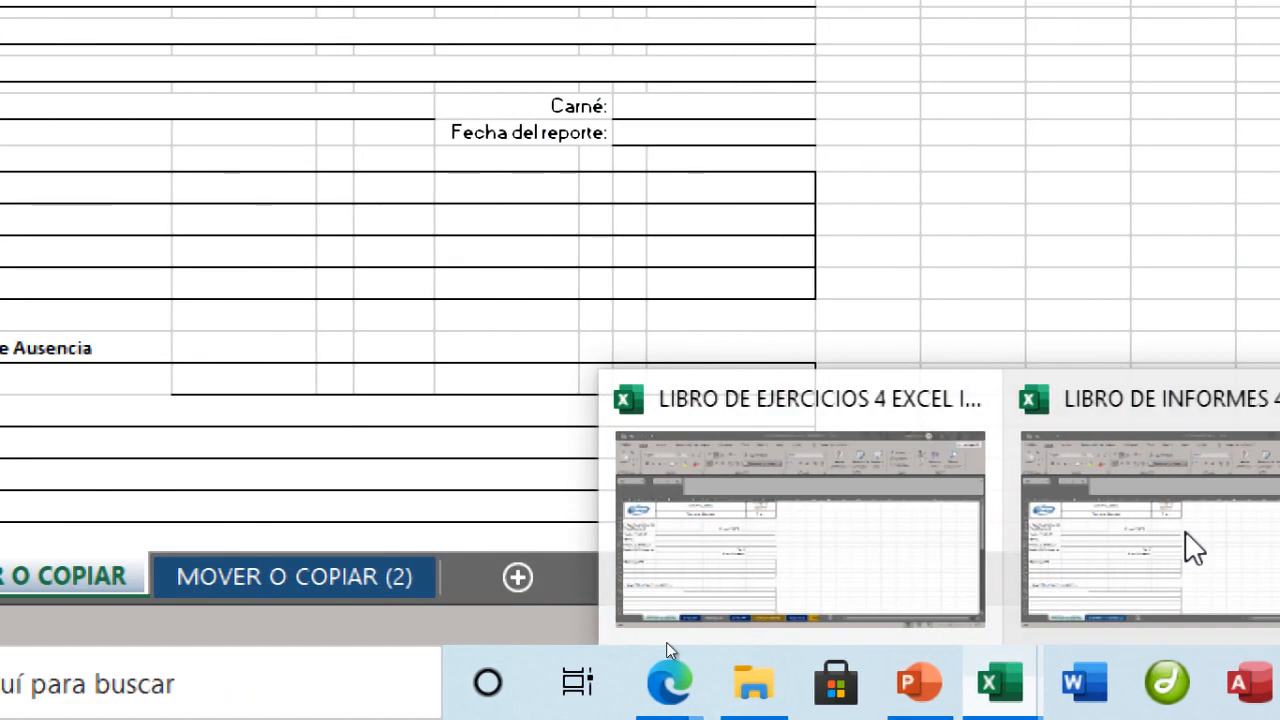
click(1186, 543)
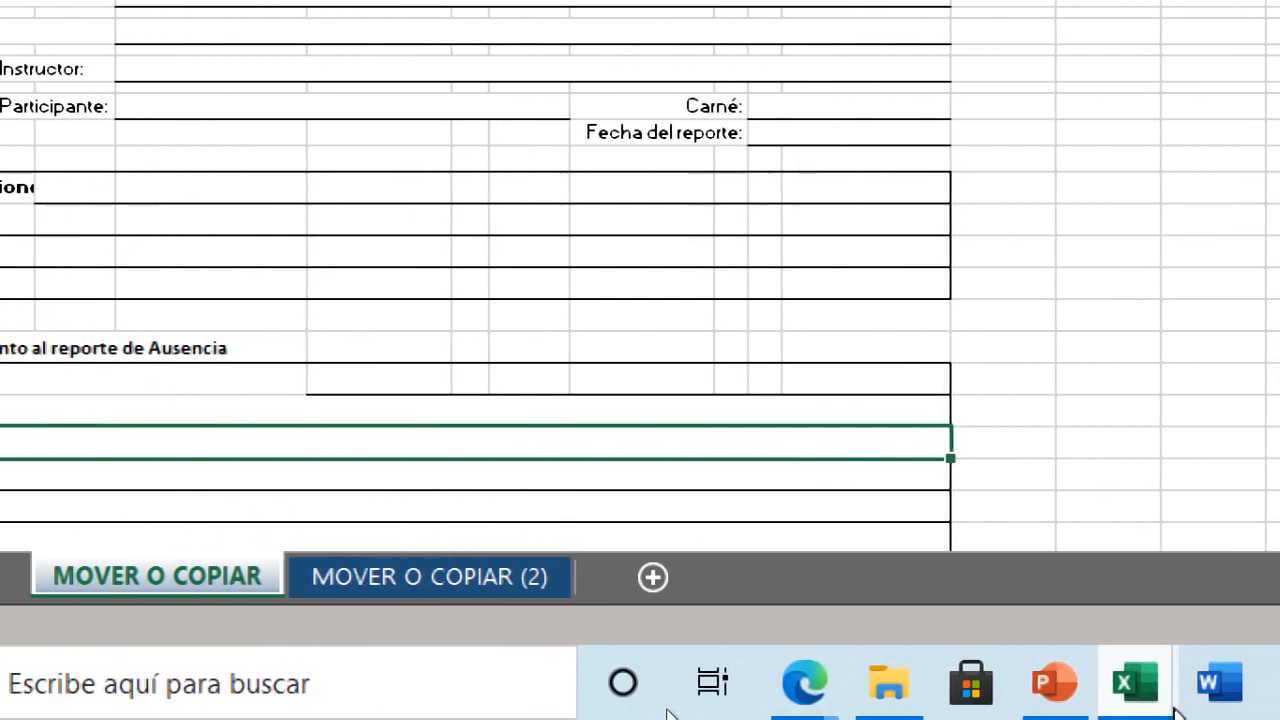
mouse_move(1123, 654)
click(1051, 594)
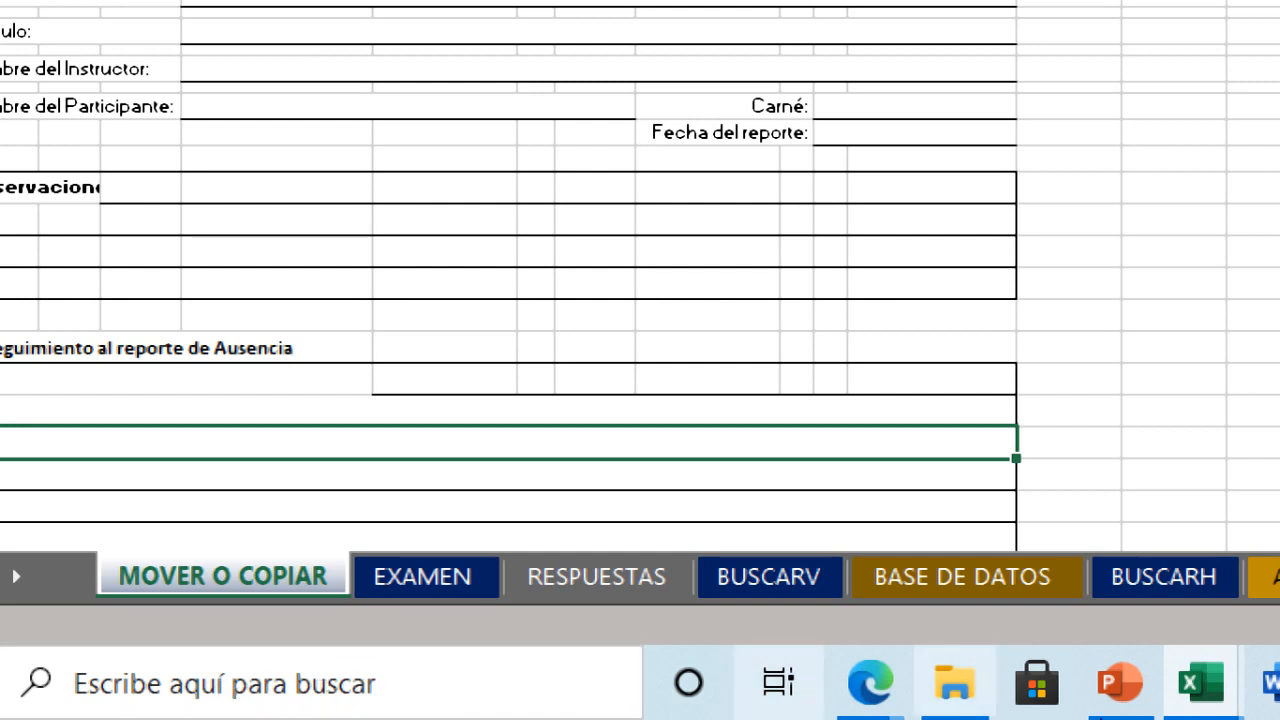
Reset the Lupa magnification to 100% and minimize its window.
click(992, 690)
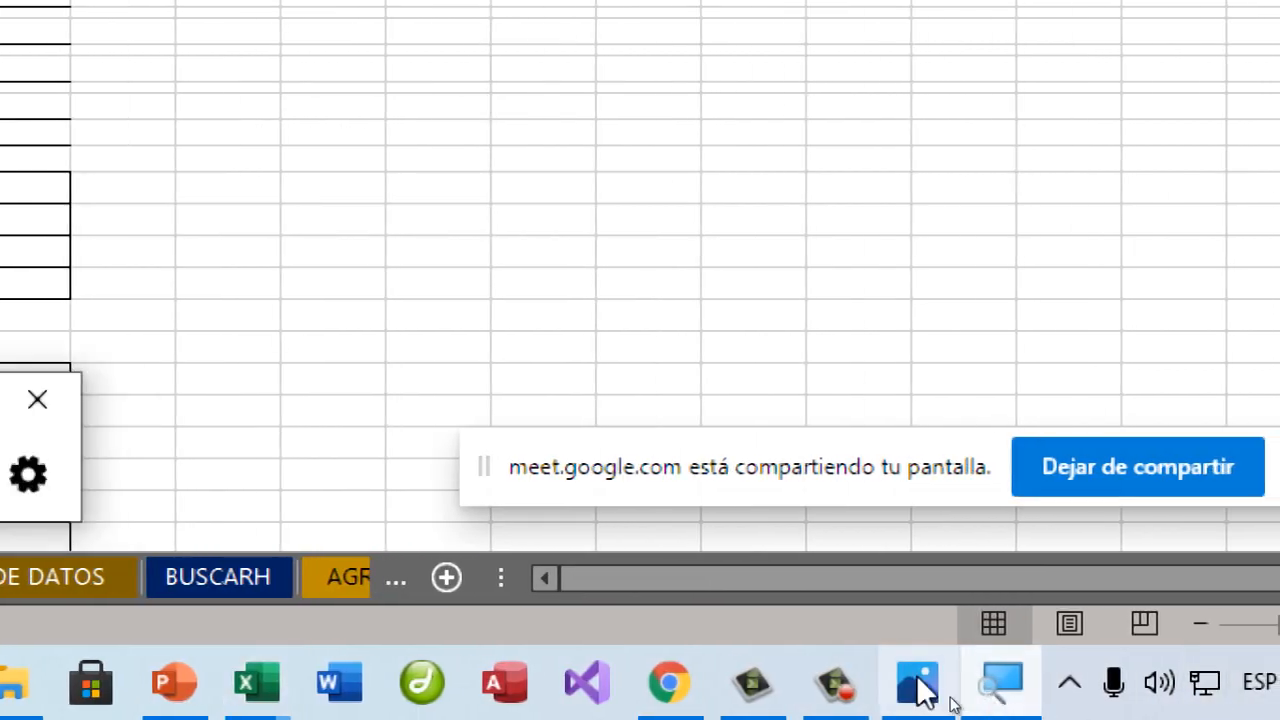
click(40, 480)
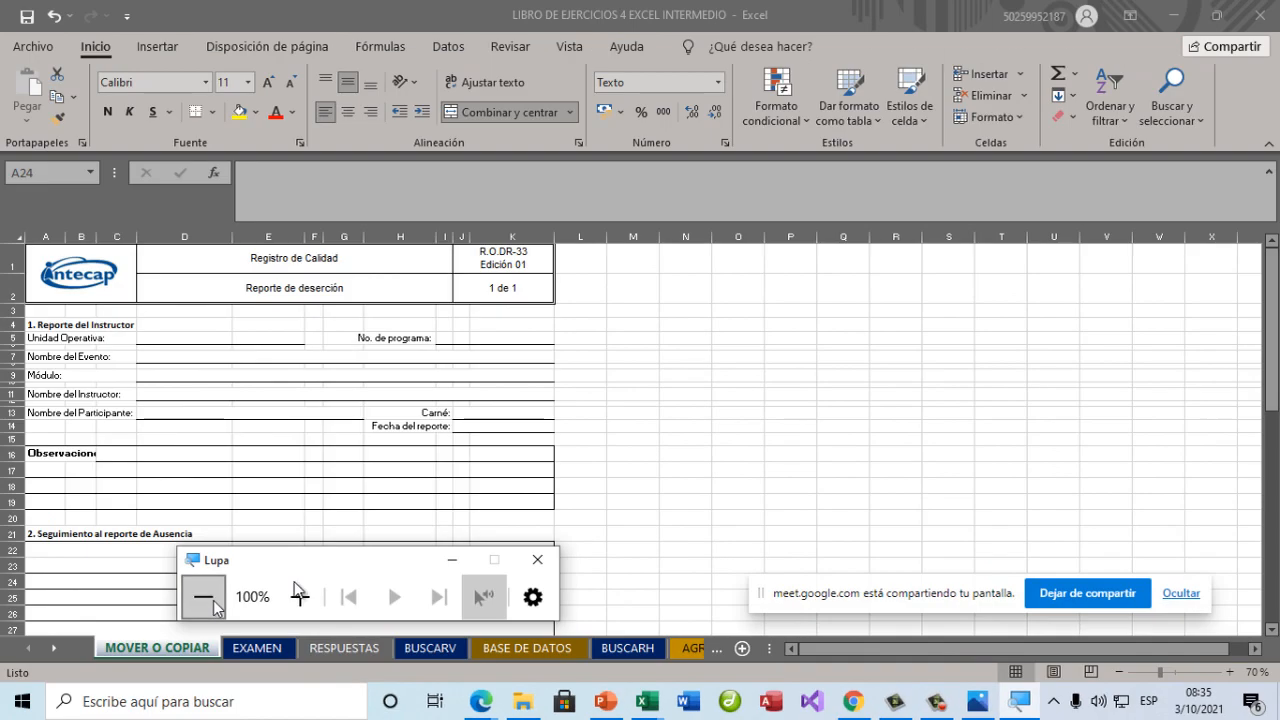
click(451, 560)
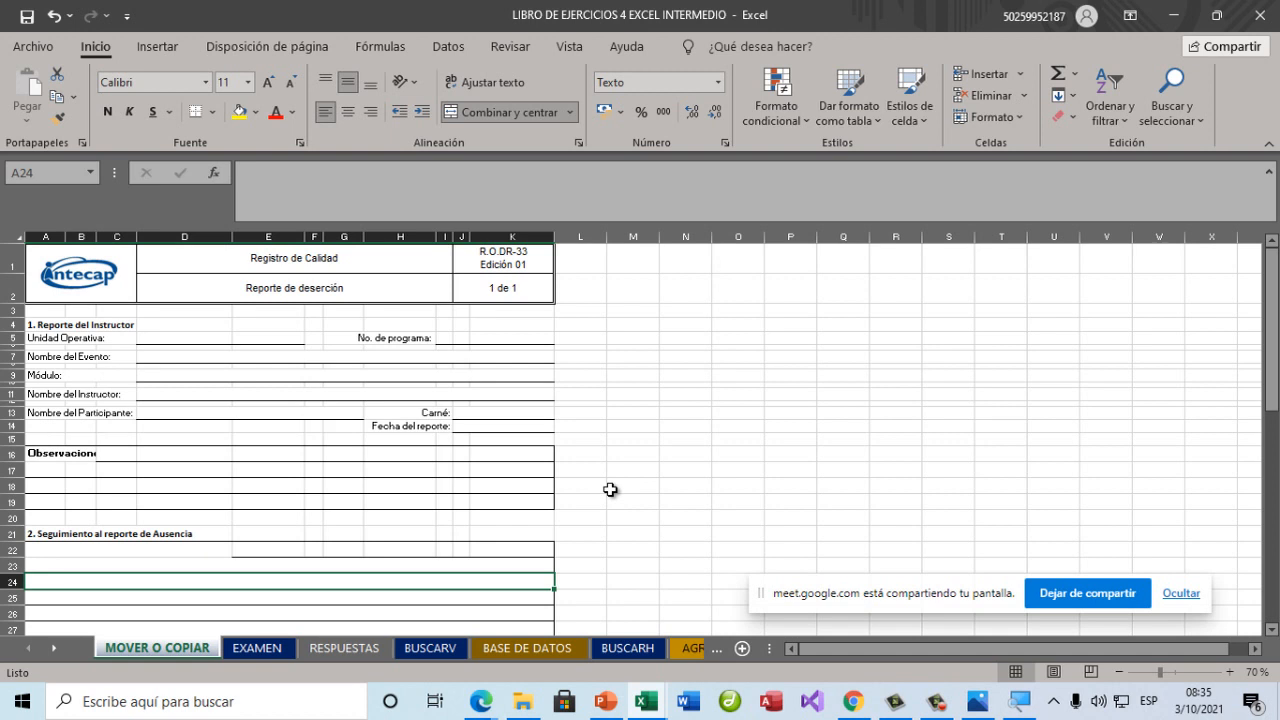
Restore the Lupa window, magnify the screen again and minimize Lupa.
click(1016, 710)
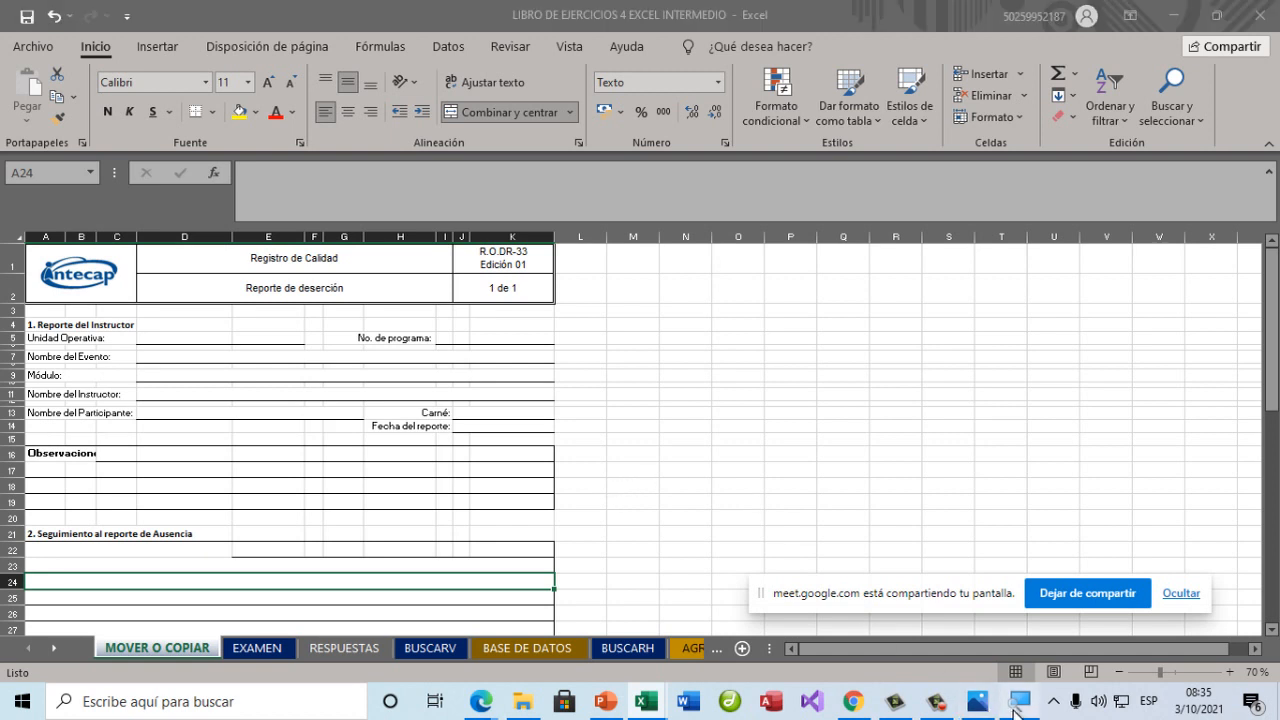
click(300, 677)
click(565, 535)
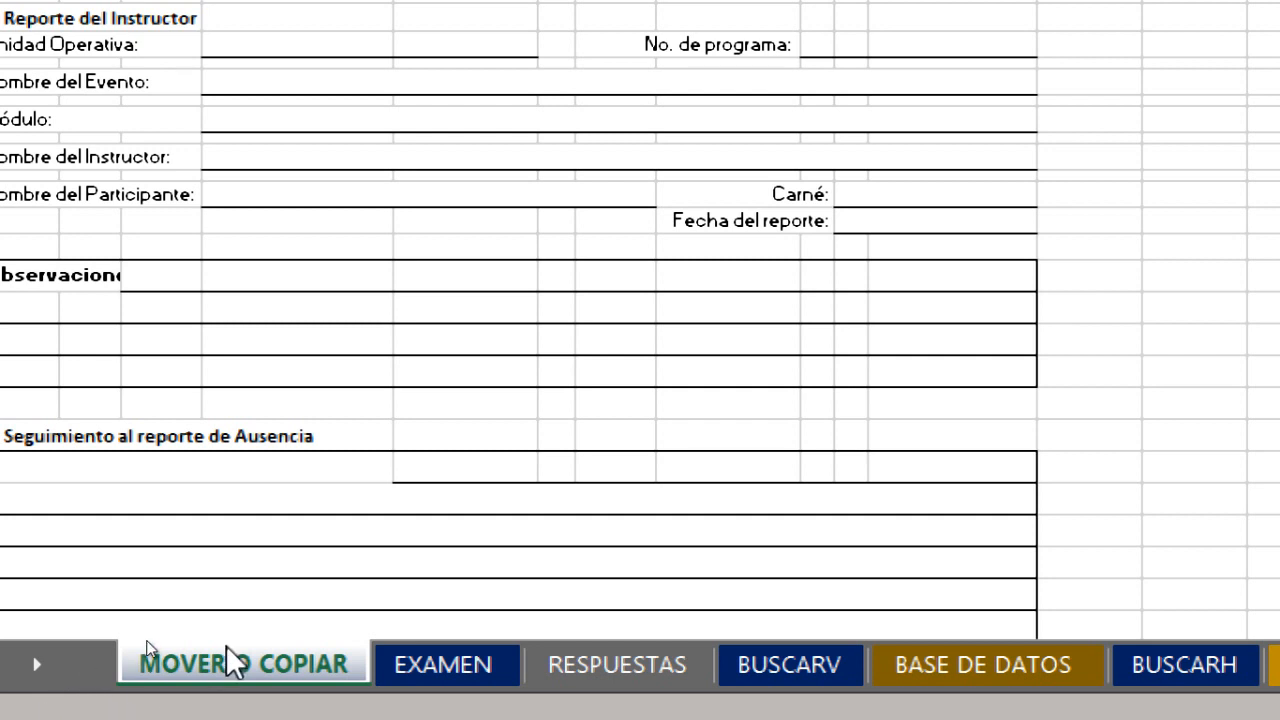
Open Move or Copy for the exercise workbook's MOVER O COPIAR sheet and choose (nuevo libro) as the destination.
click(223, 670)
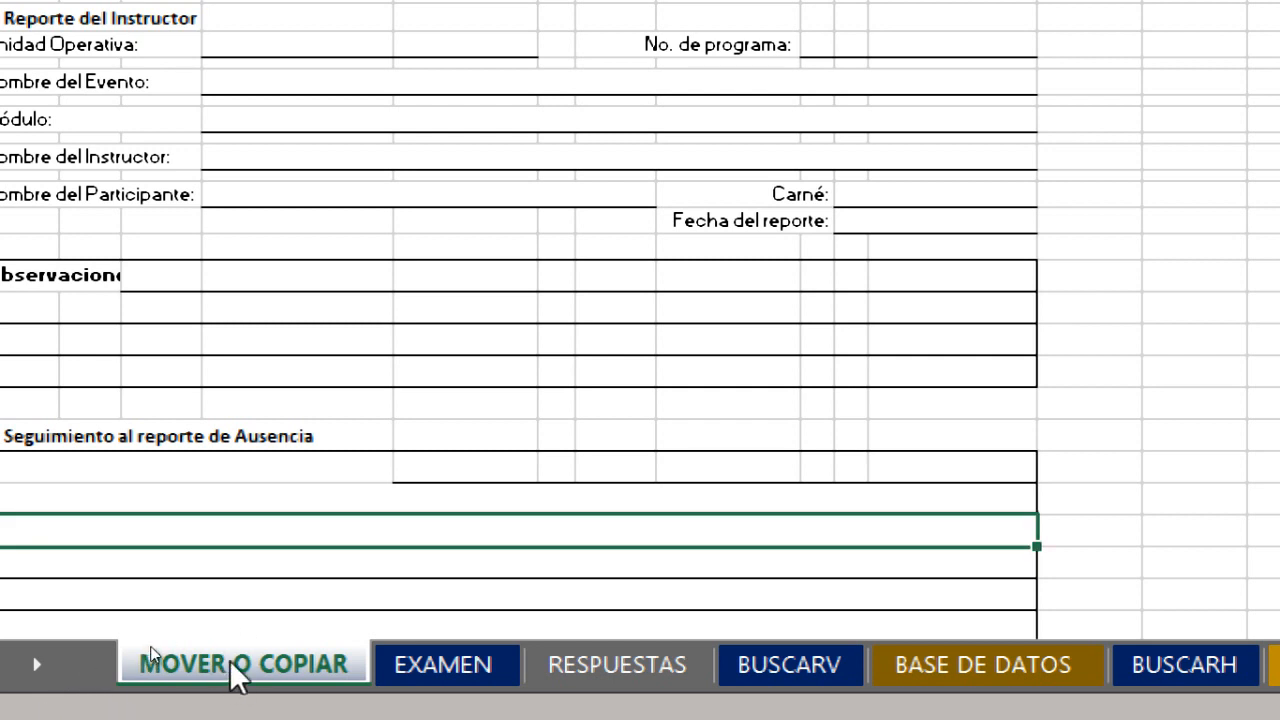
right_click(226, 666)
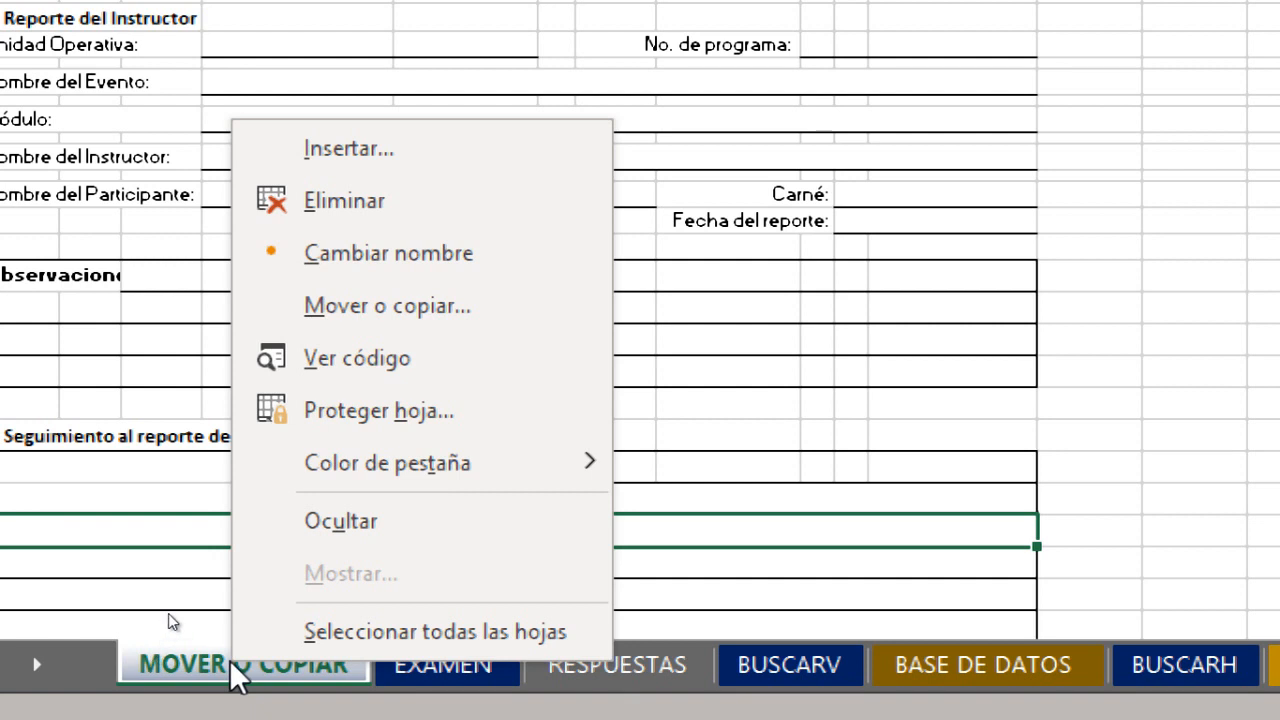
click(406, 305)
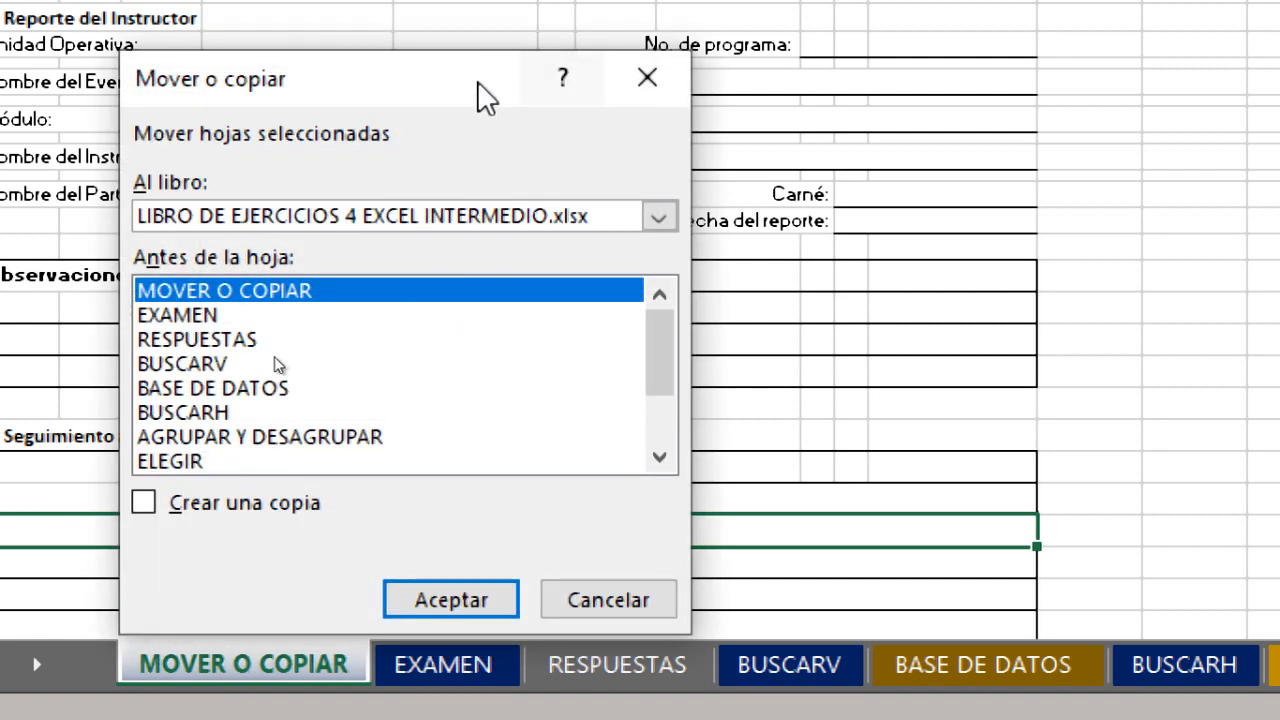
drag(487, 97, 600, 25)
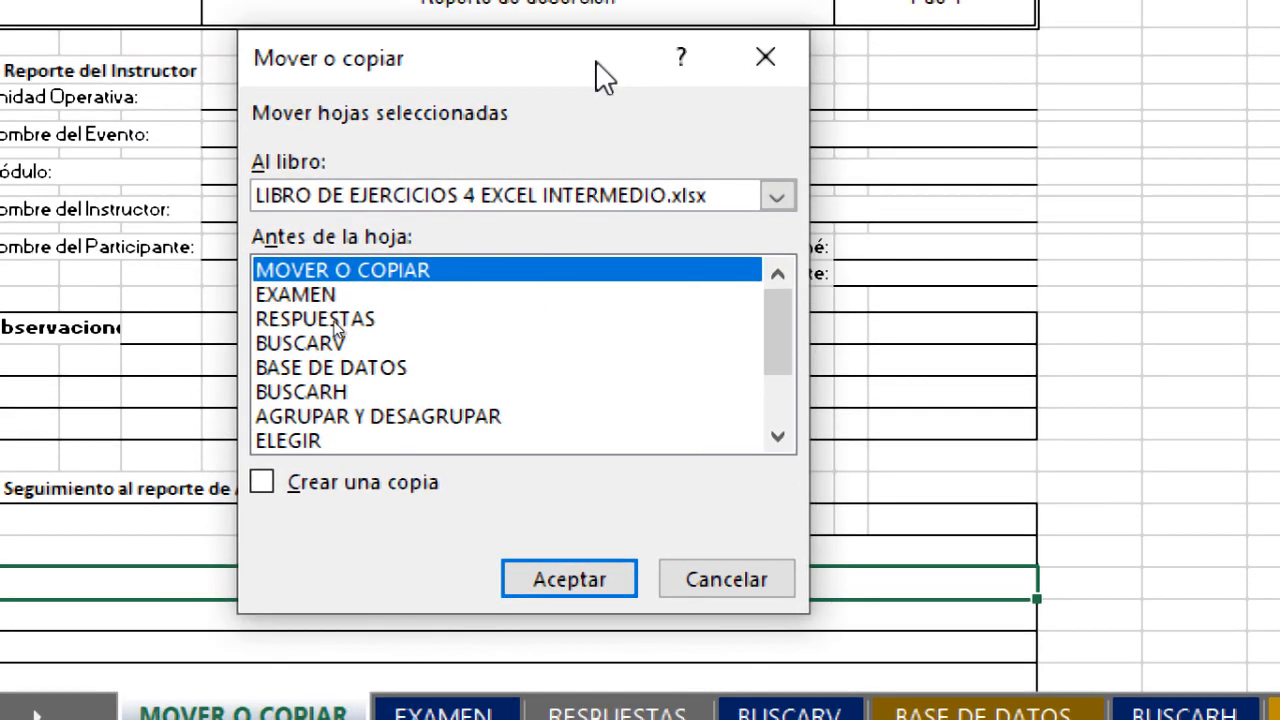
click(306, 200)
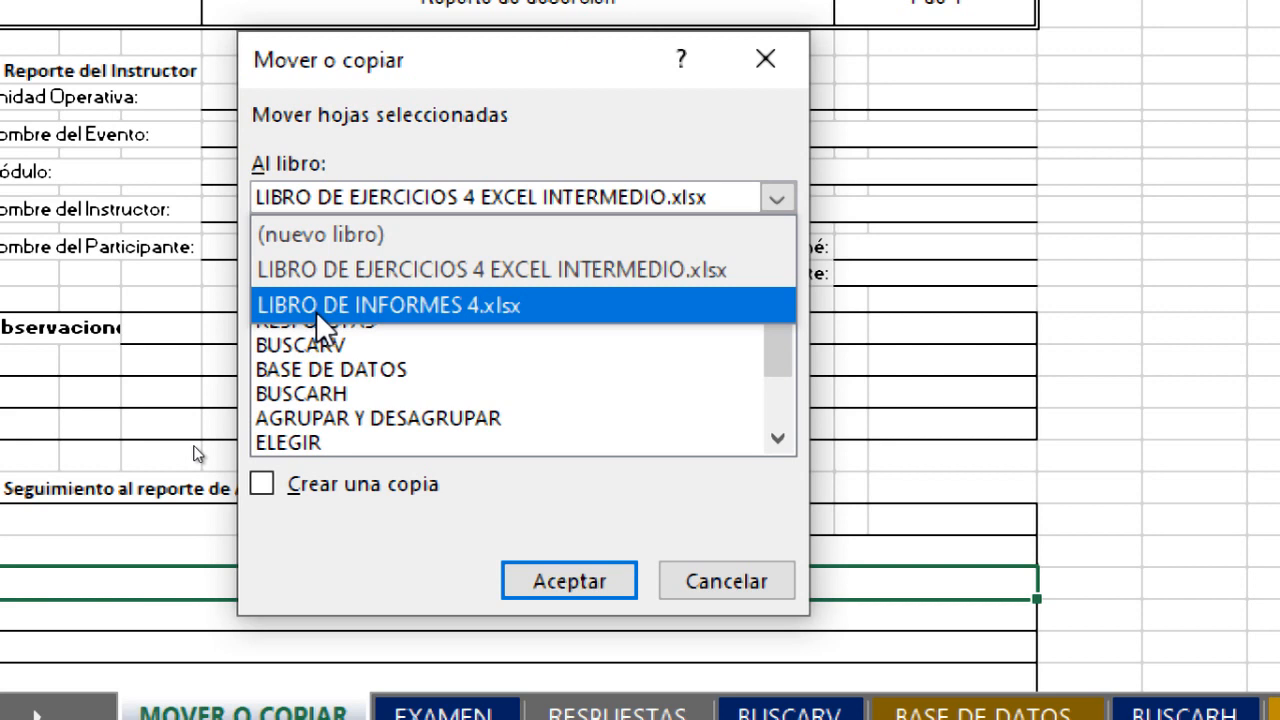
click(363, 236)
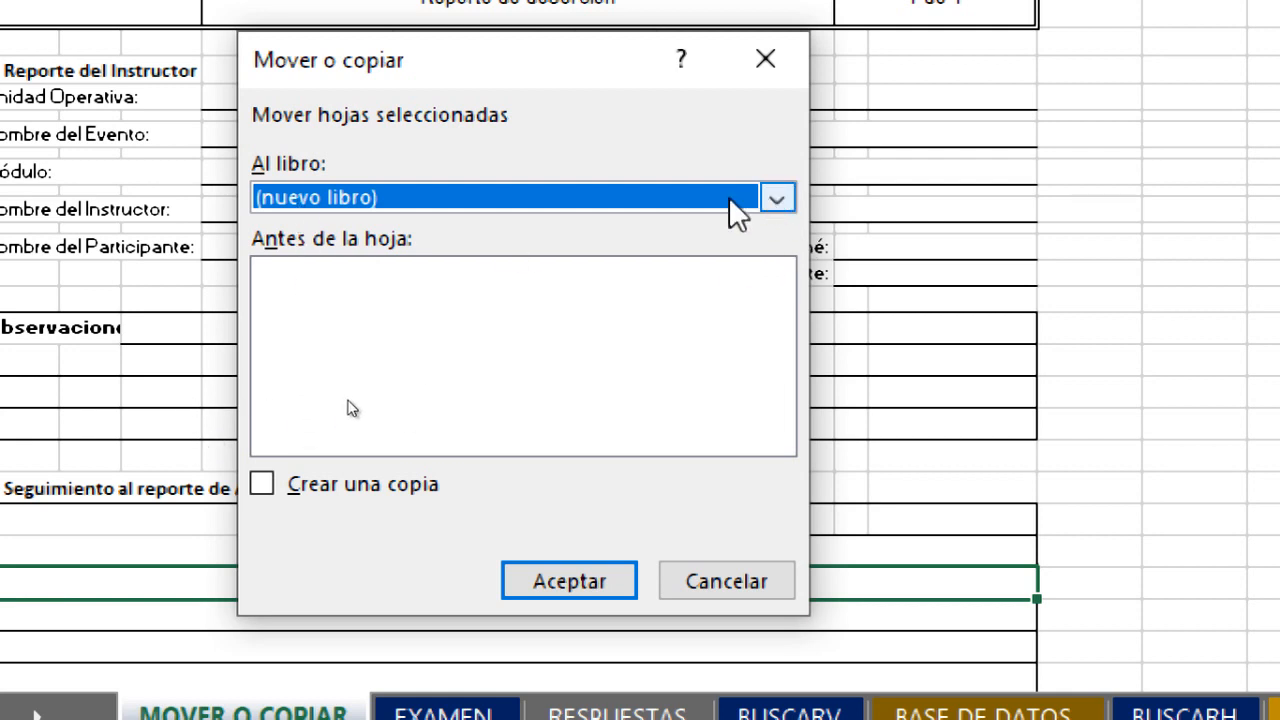
Keep (nuevo libro) as the destination, enable the create-a-copy option and confirm copying the MOVER O COPIAR sheet.
click(359, 202)
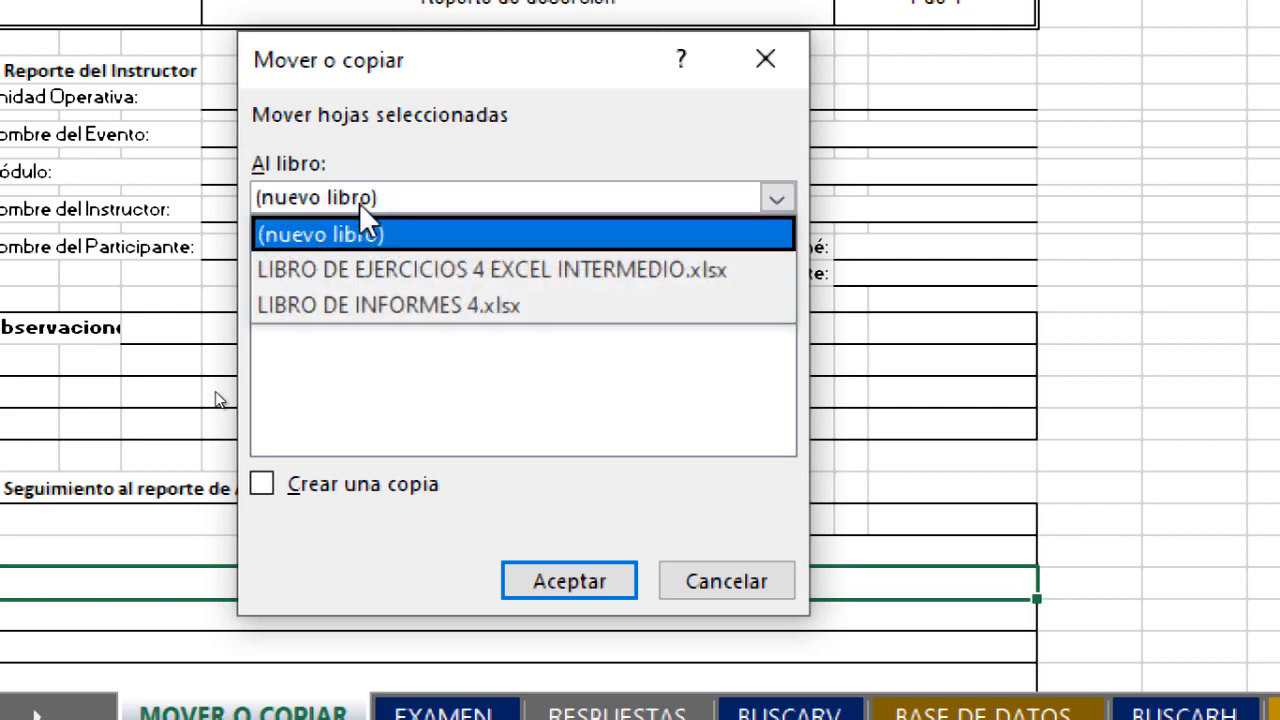
click(366, 234)
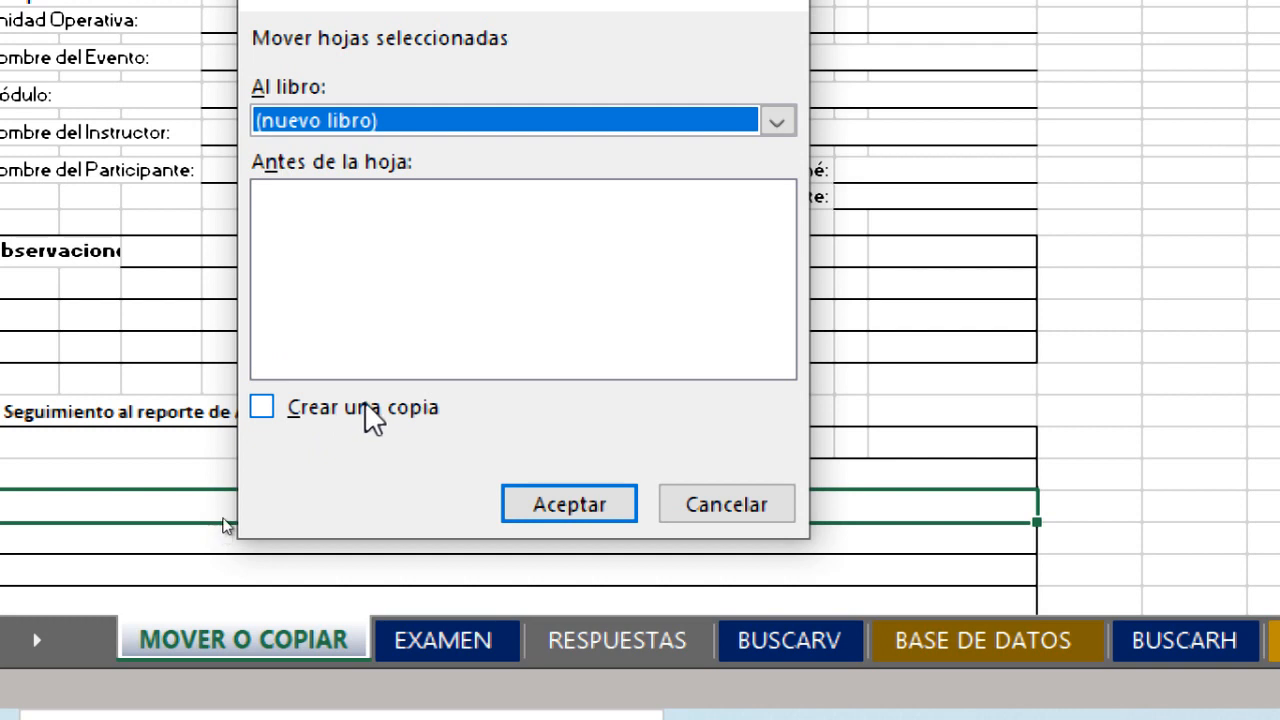
click(371, 118)
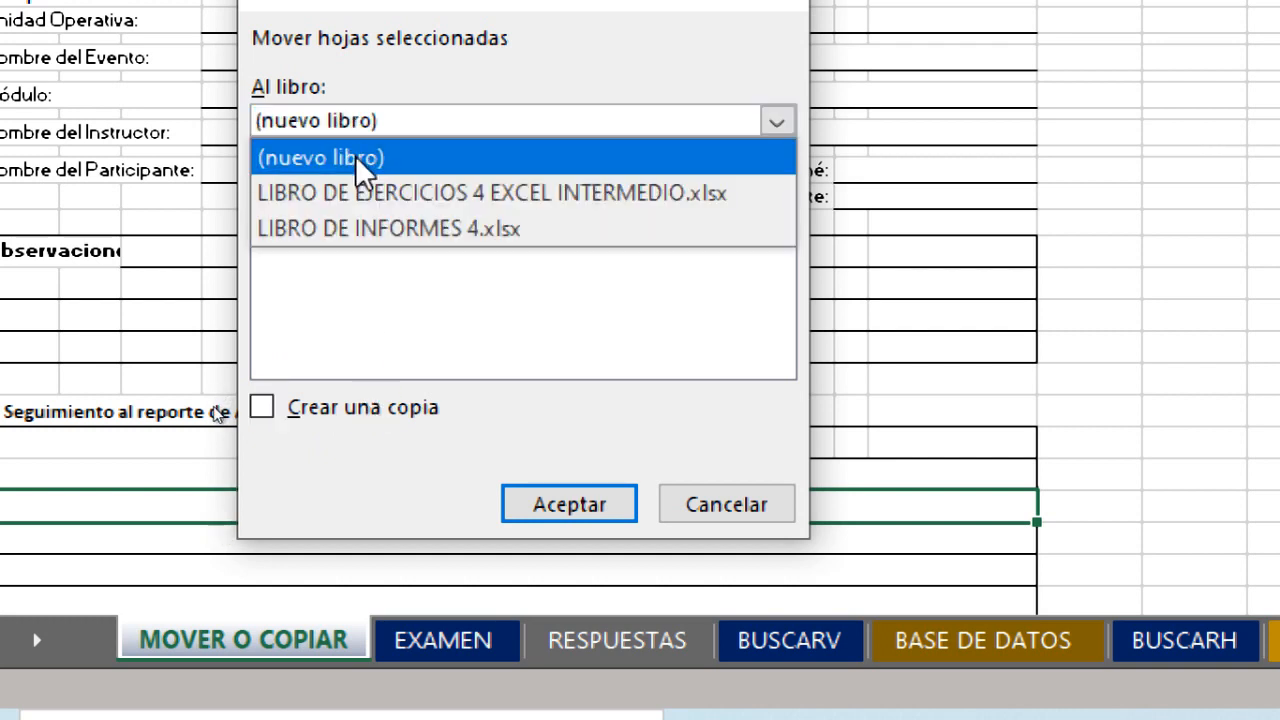
click(355, 157)
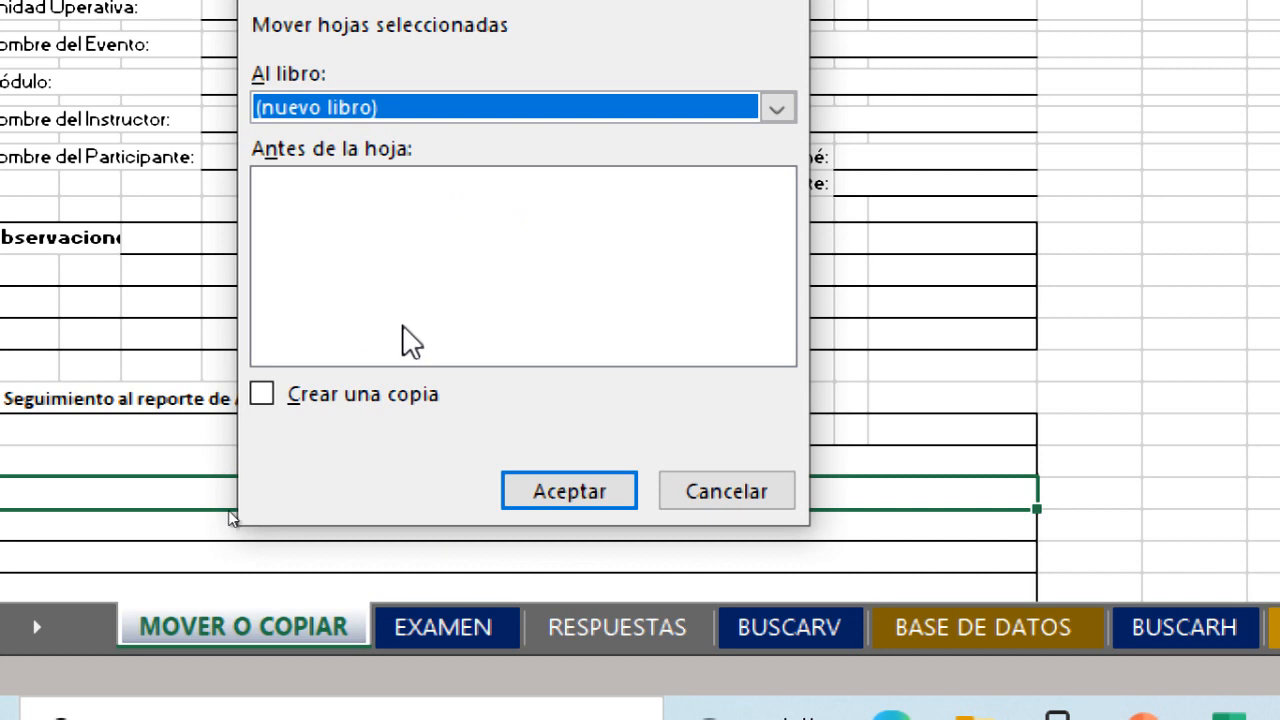
click(334, 395)
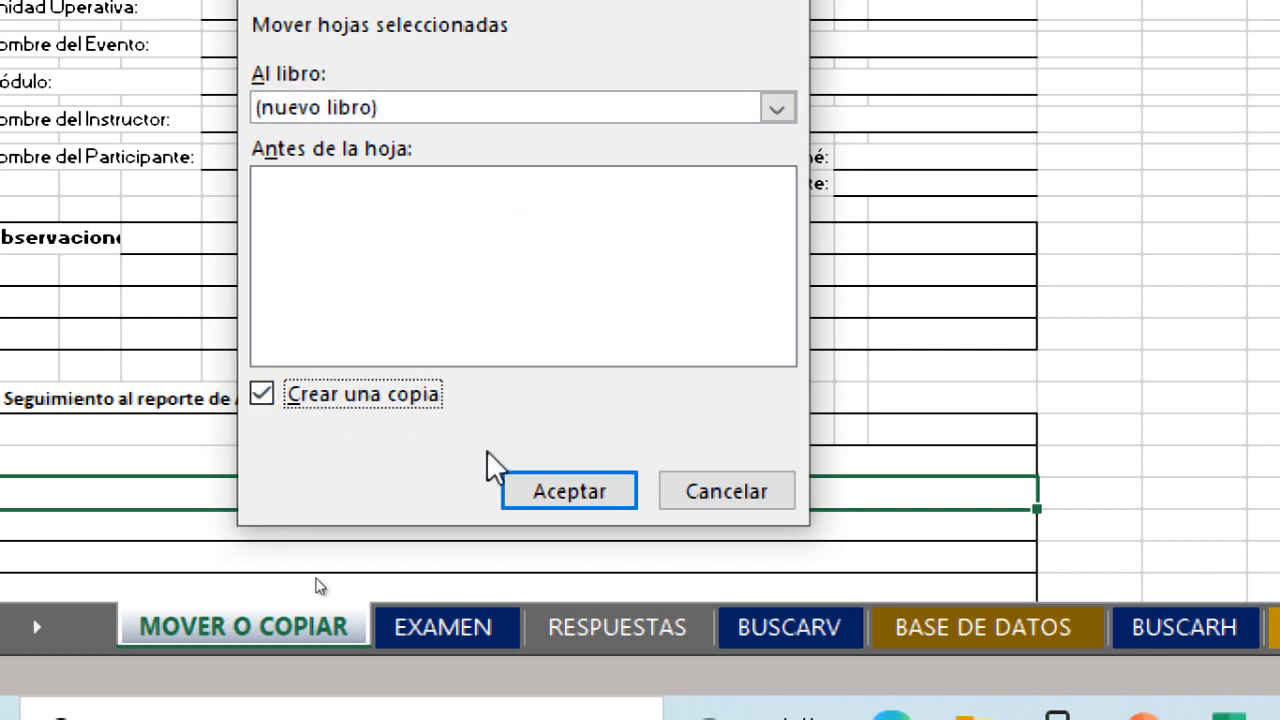
click(568, 497)
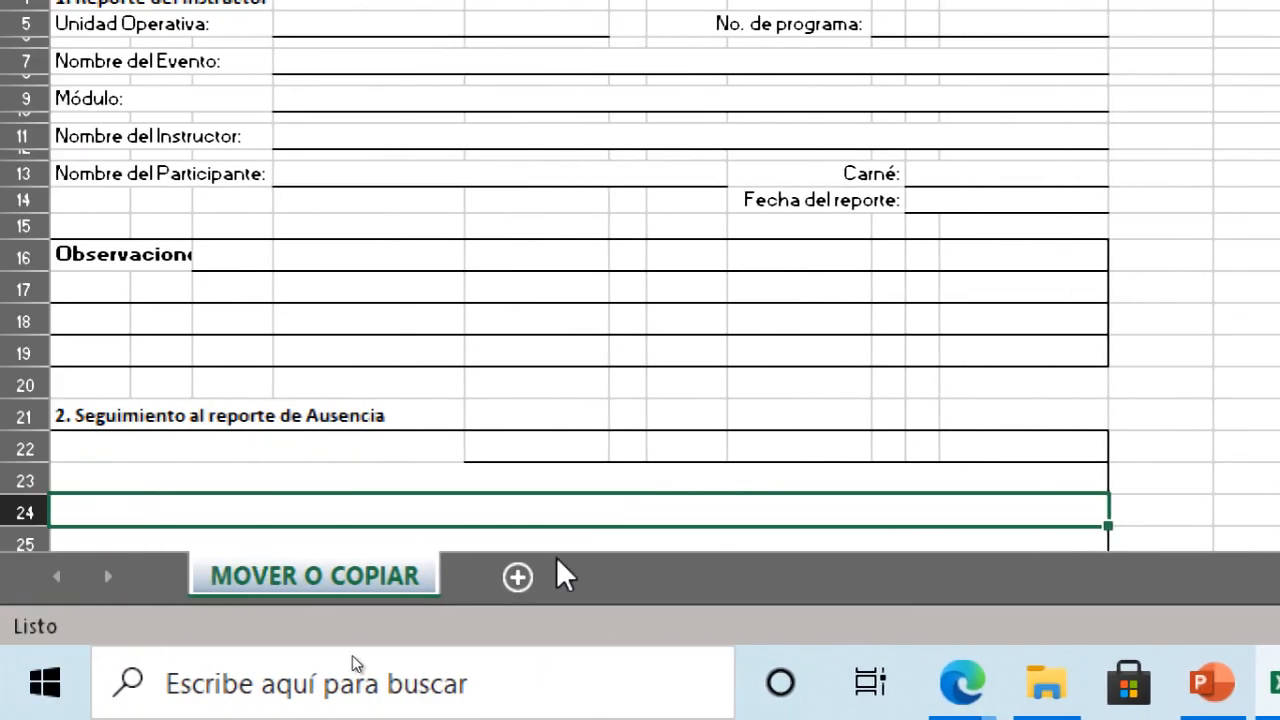
Switch to the exercise workbook and group its MOVER O COPIAR, EXAMEN, RESPUESTAS and BUSCARV sheets.
mouse_move(980, 700)
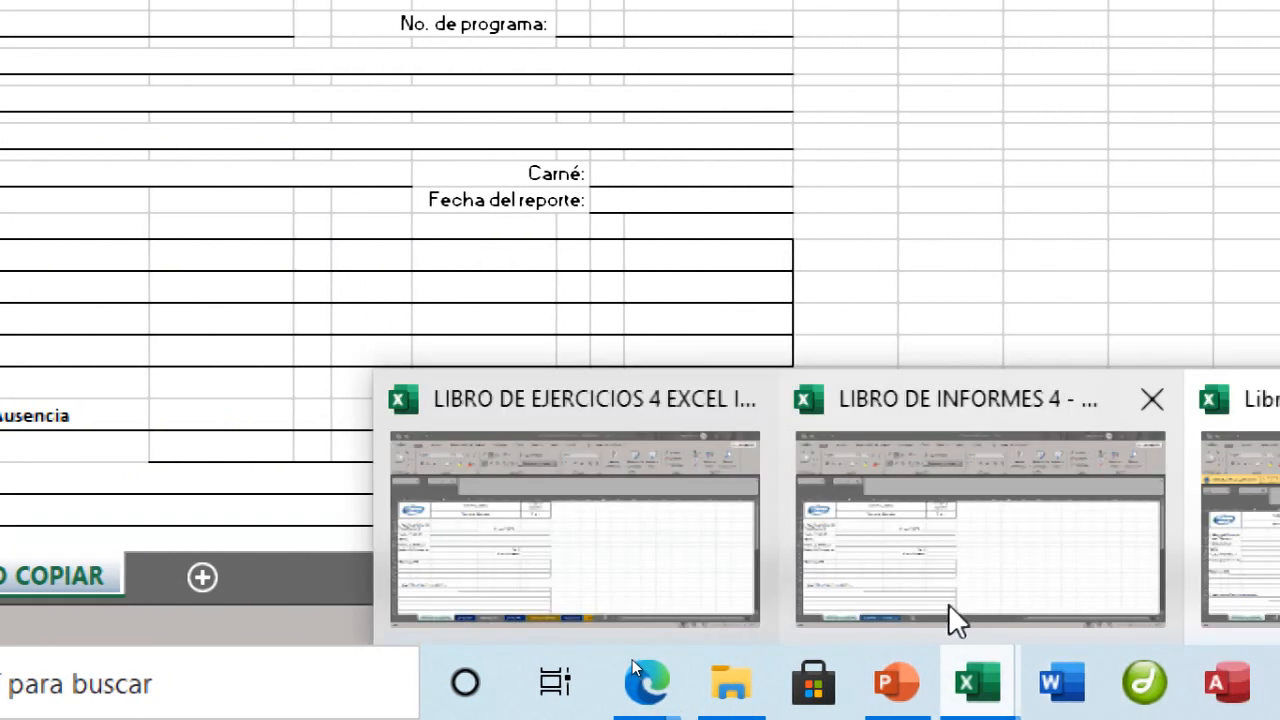
mouse_move(625, 565)
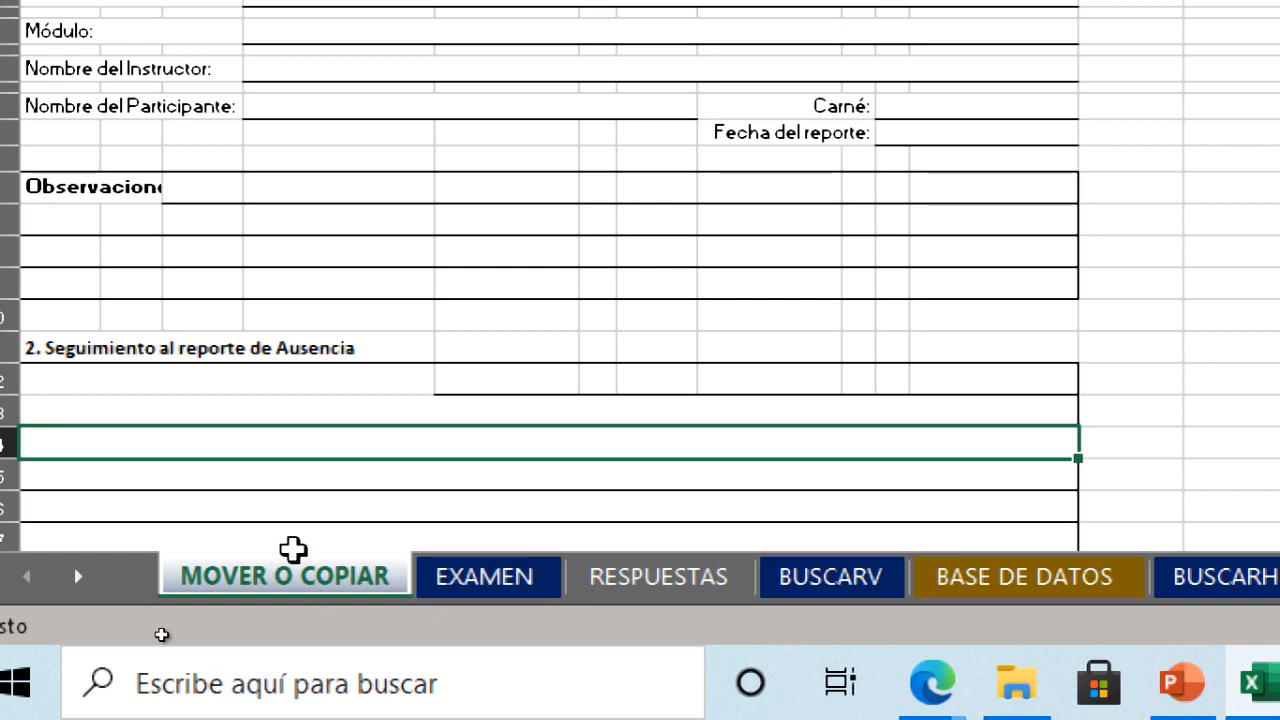
ctrl+click(440, 590)
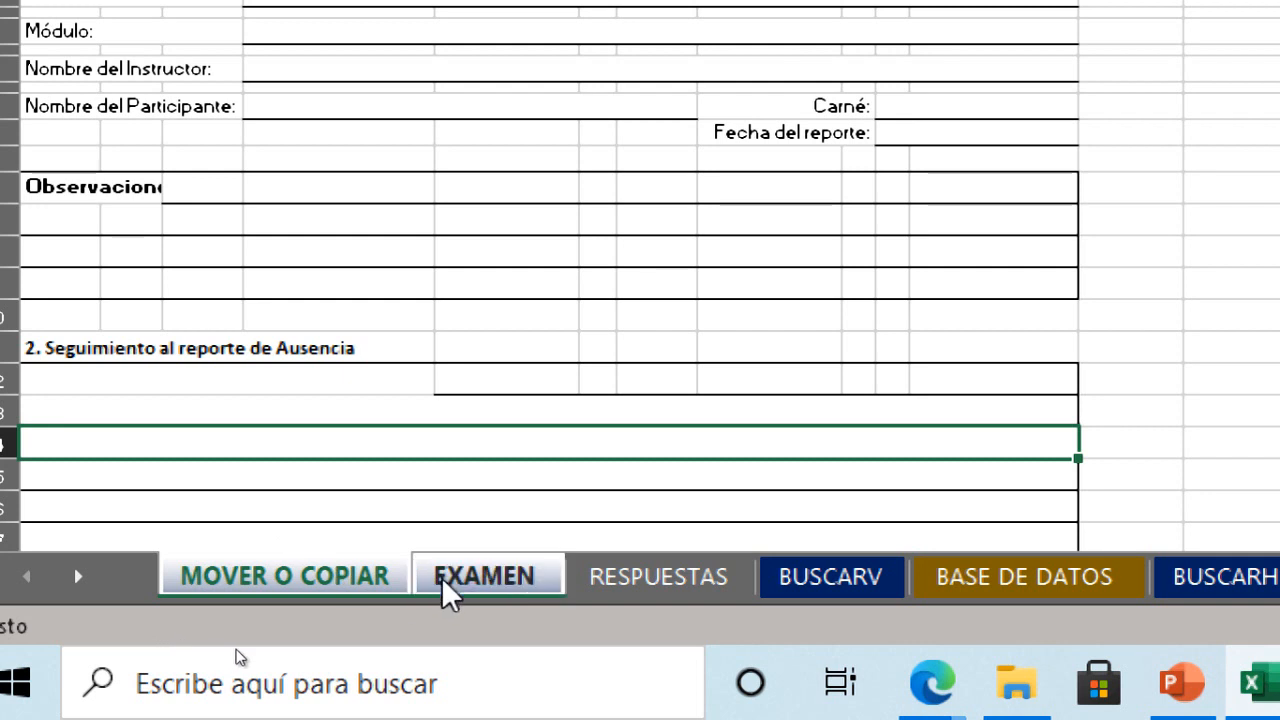
ctrl+click(618, 582)
ctrl+click(780, 585)
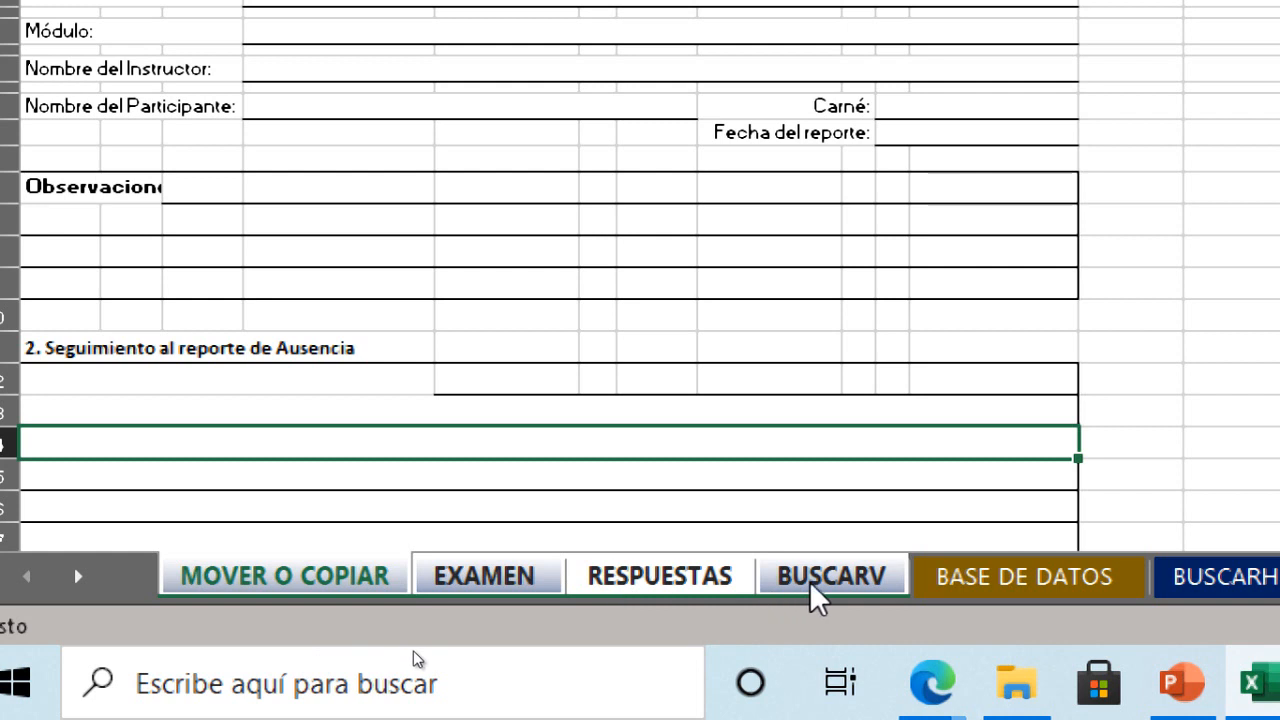
Check the Google Meet call window and return to the LIBRO DE EJERCICIOS 4 workbook.
mouse_move(948, 702)
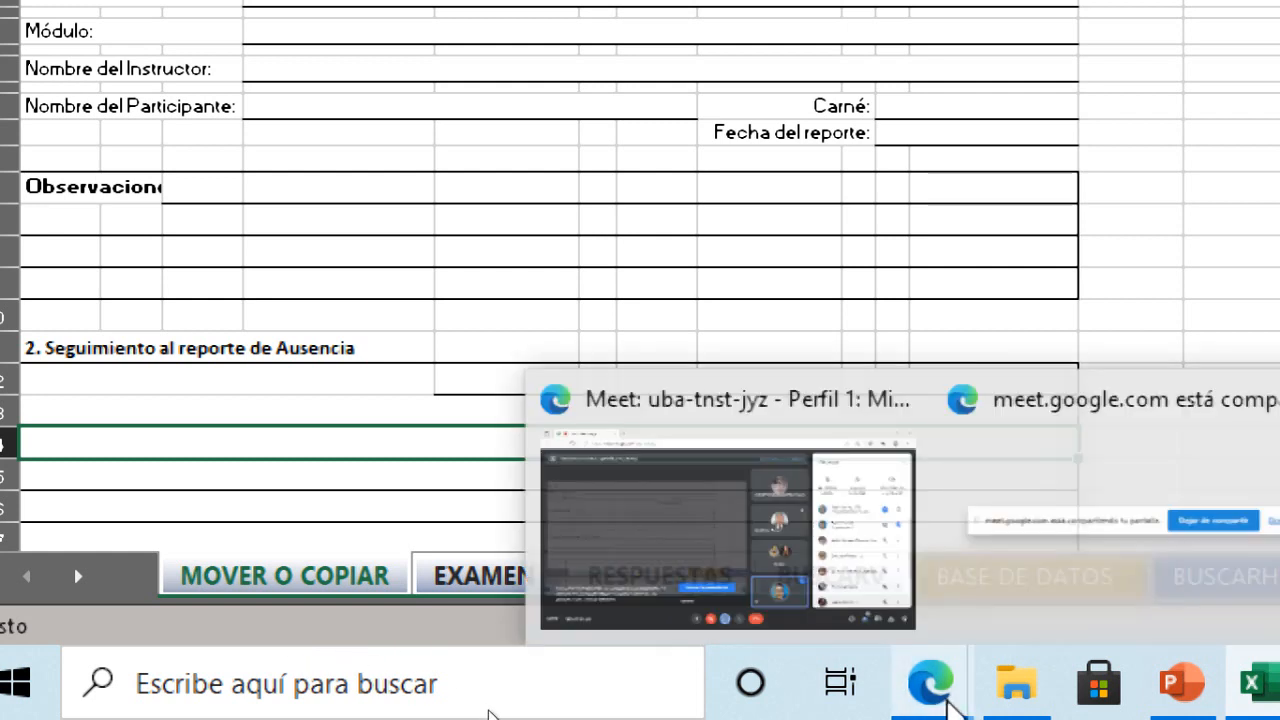
click(877, 571)
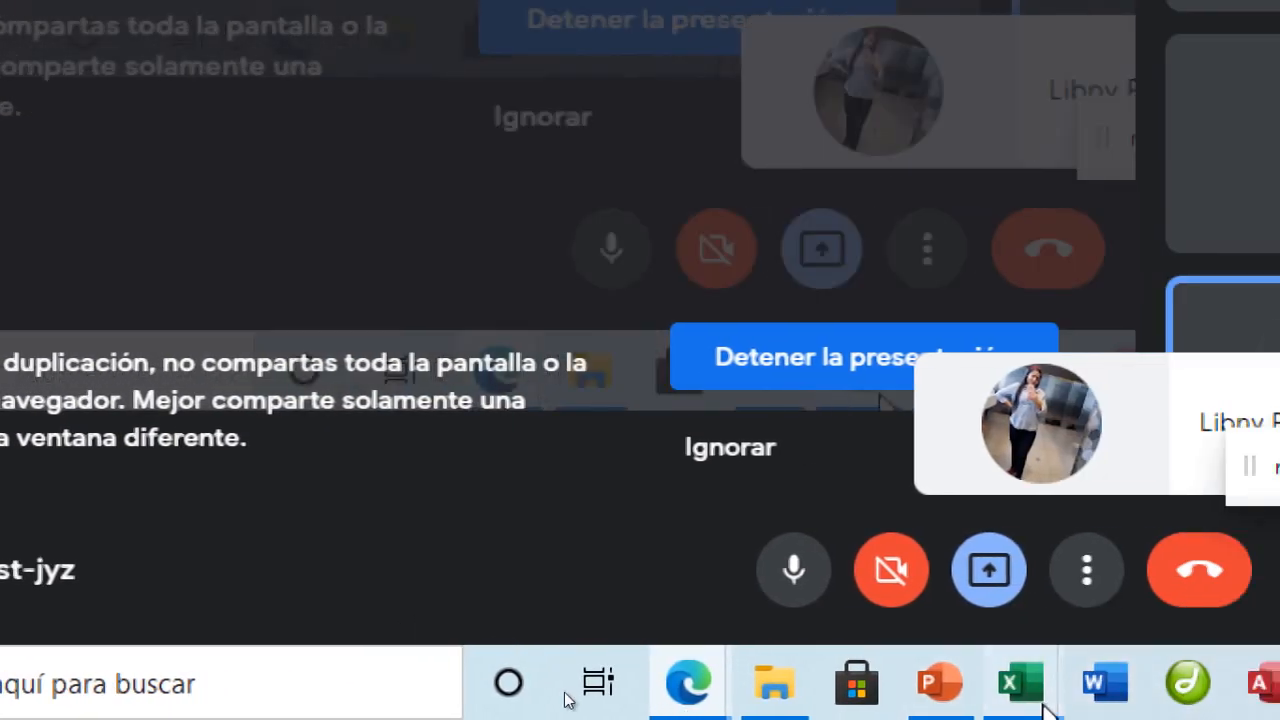
click(1275, 686)
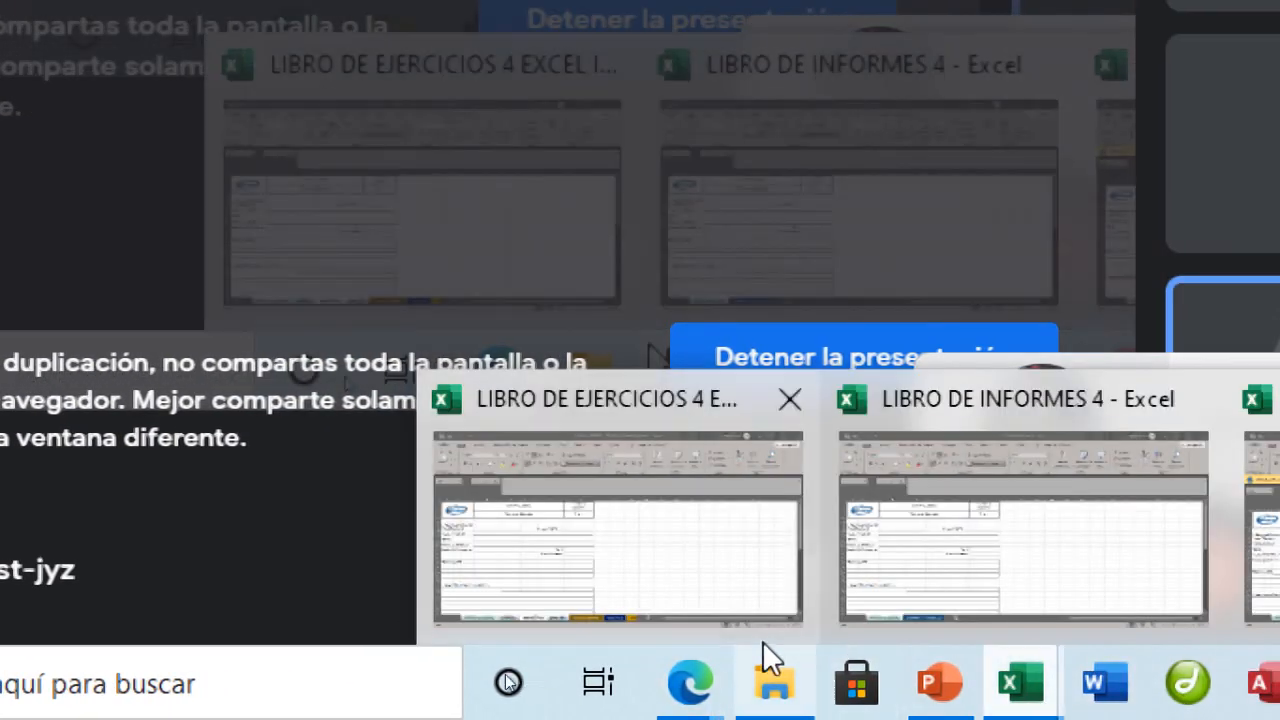
click(700, 591)
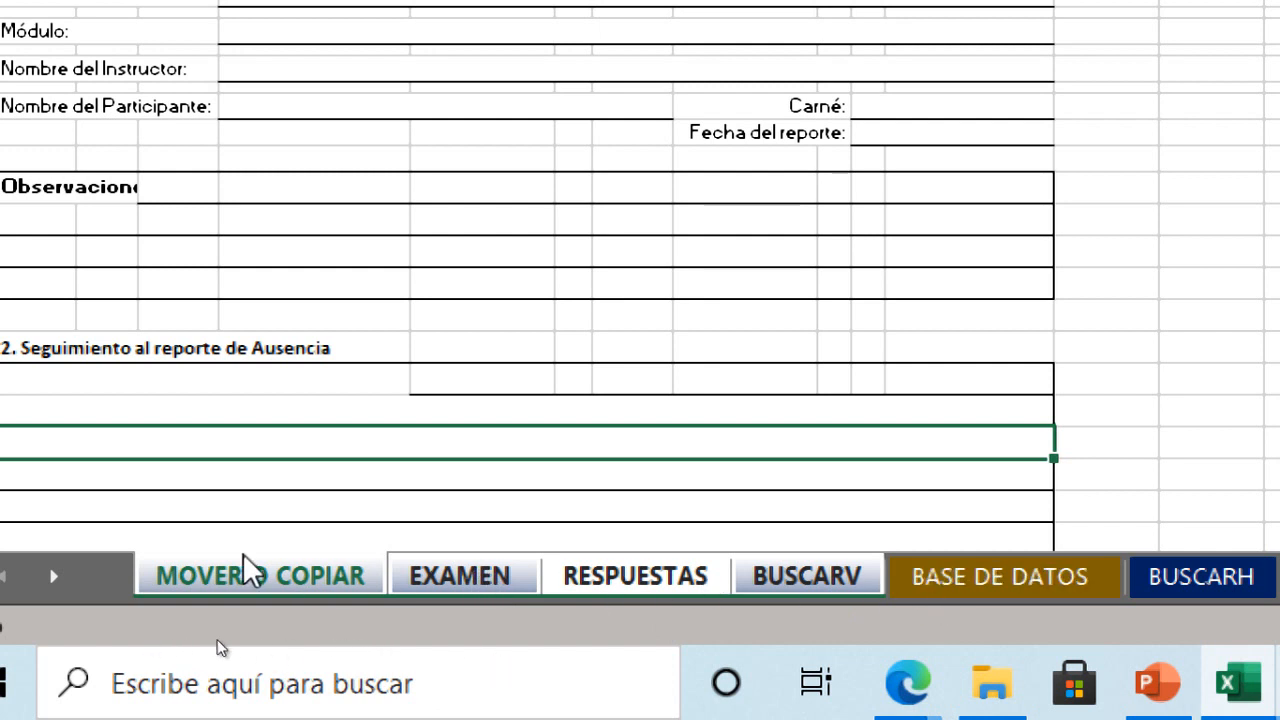
Copy the four grouped sheets to Libro1 with Move or Copy, placing them at (mover al final) with the create-a-copy option enabled.
right_click(478, 578)
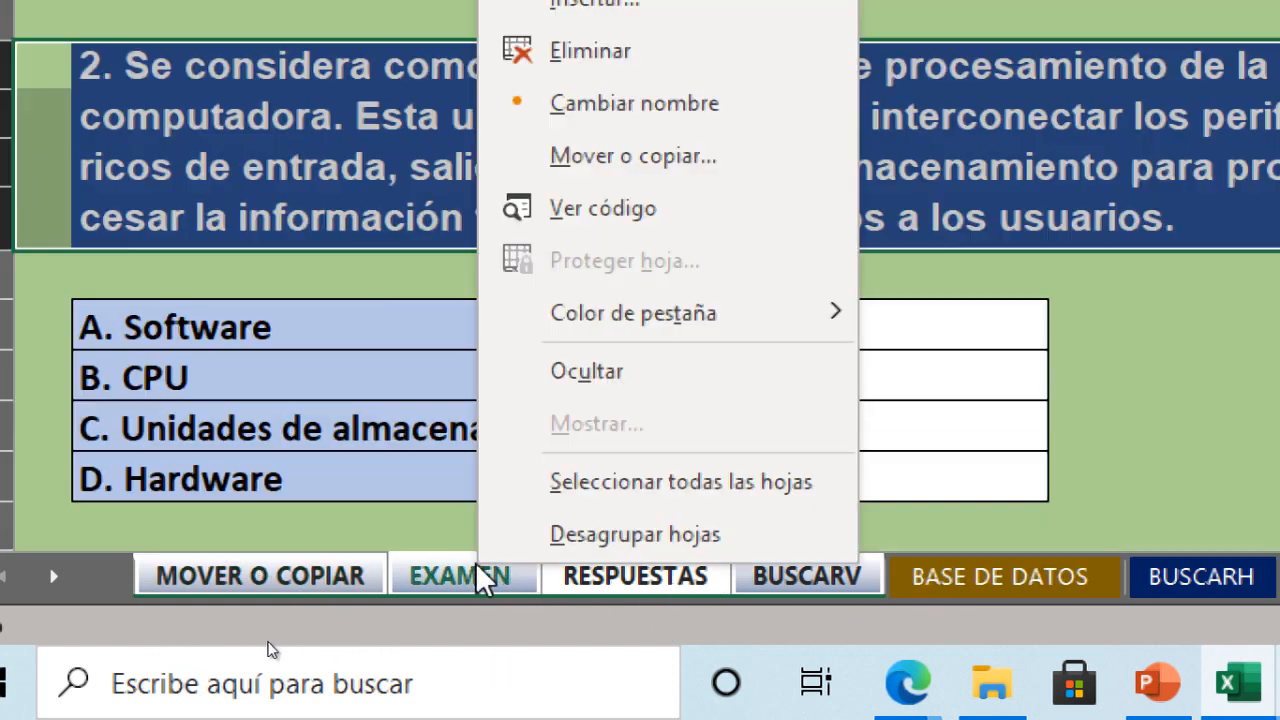
click(648, 168)
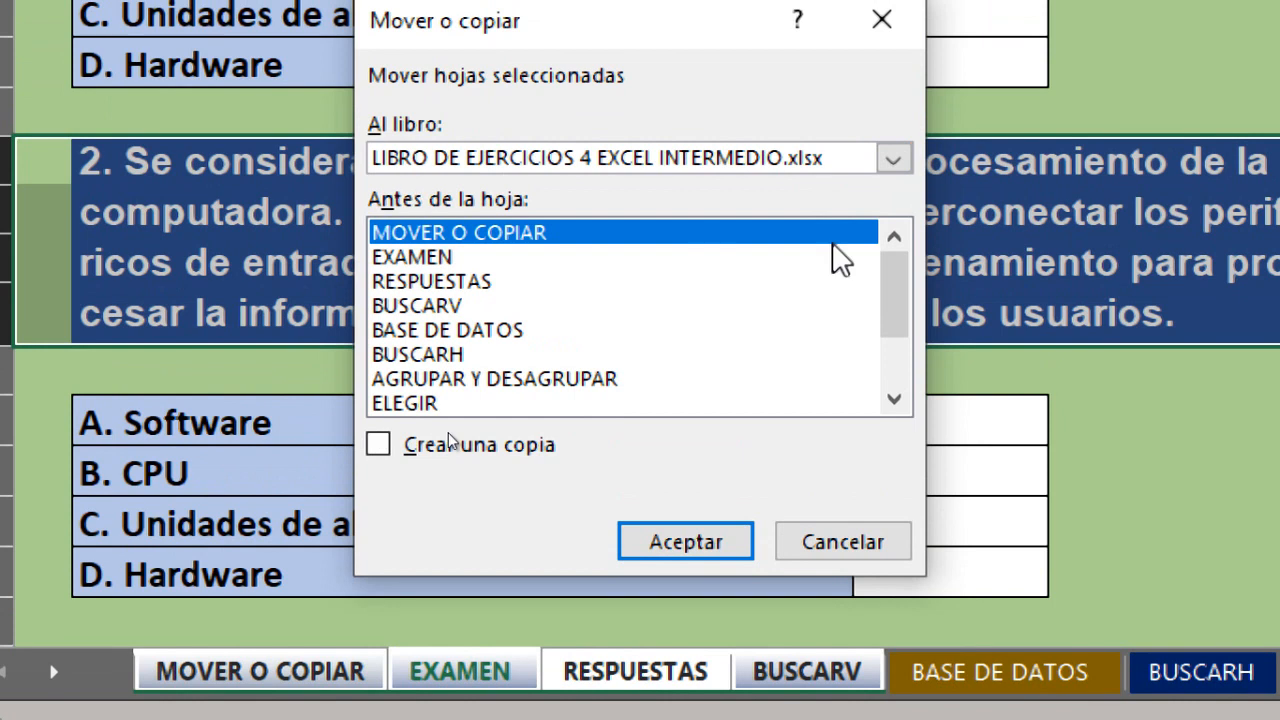
click(893, 166)
click(535, 196)
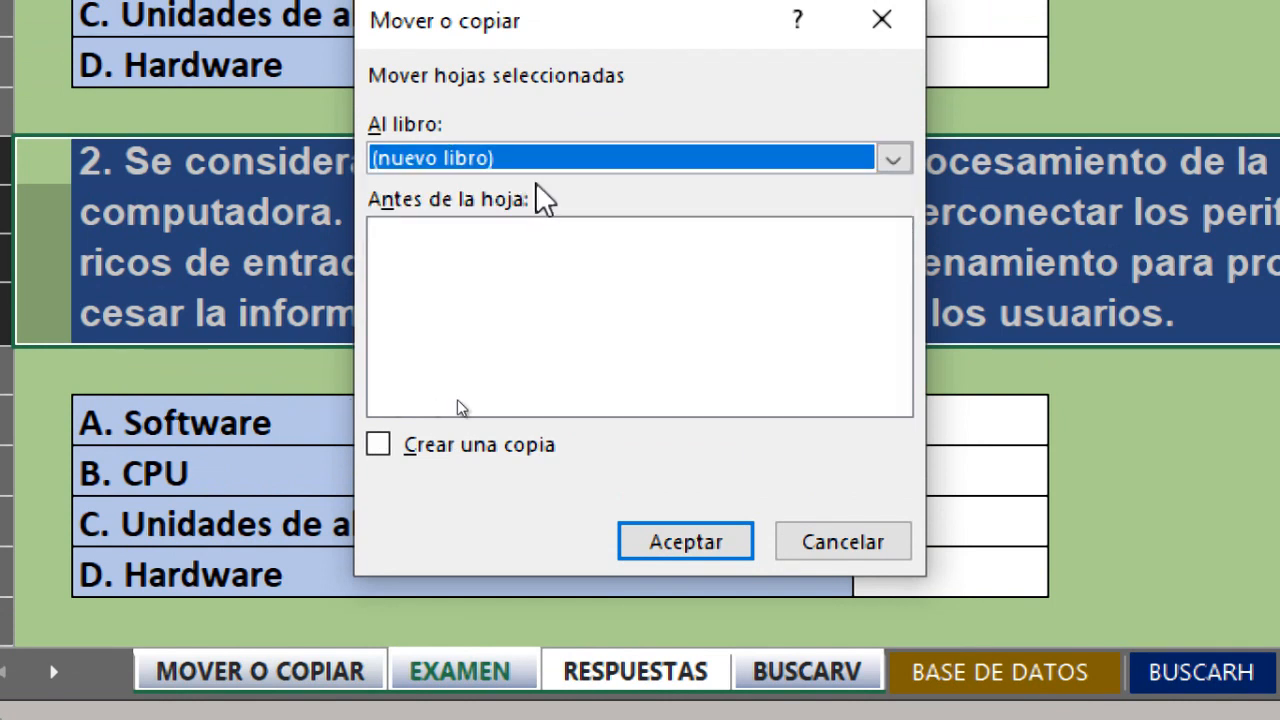
click(895, 162)
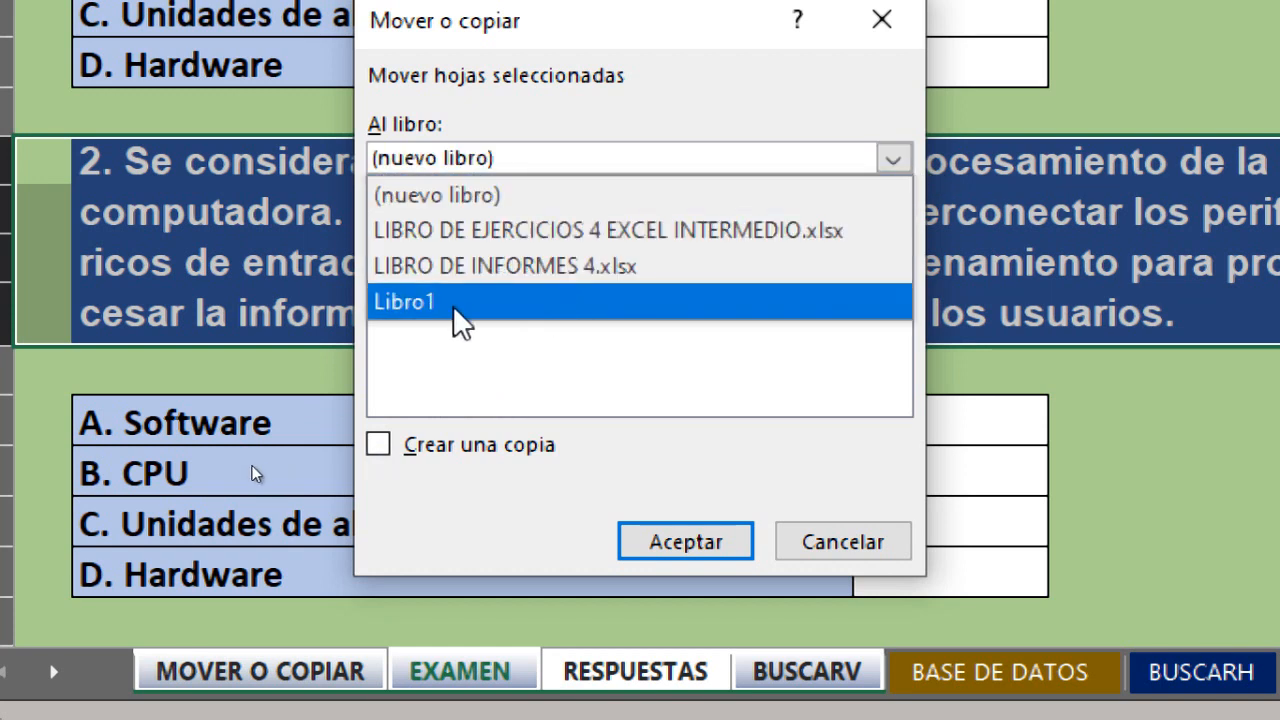
click(448, 304)
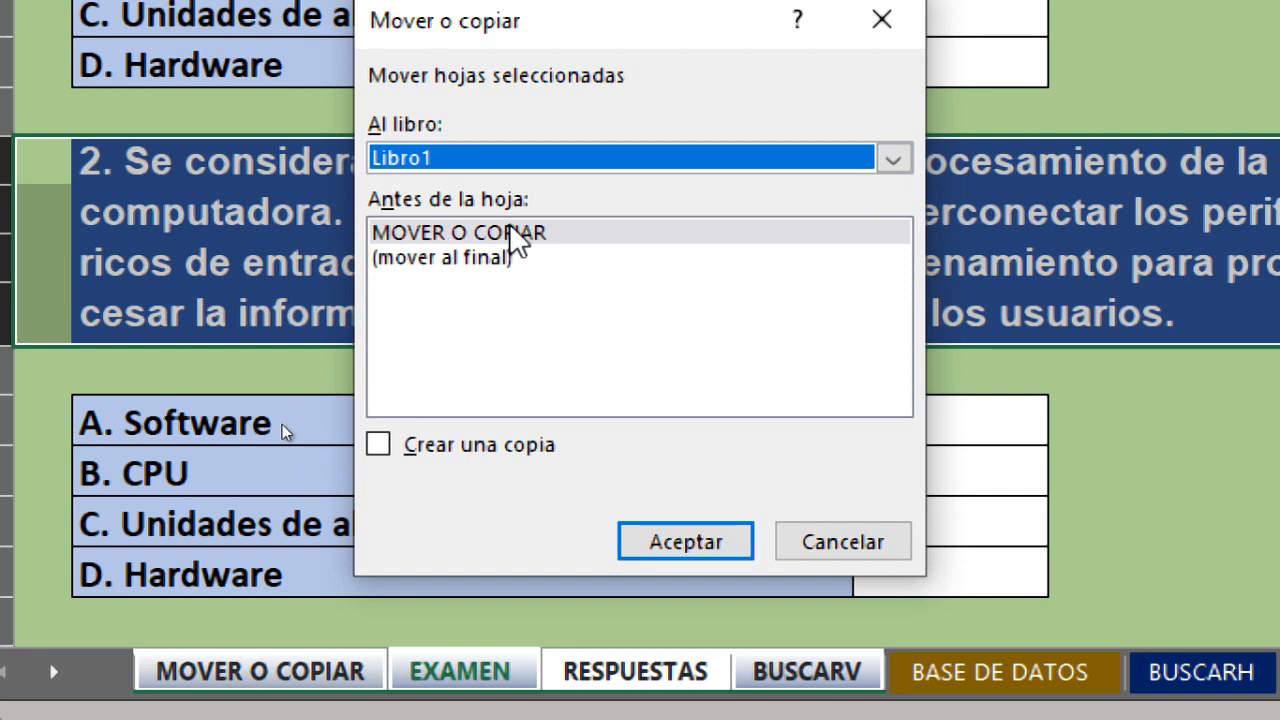
click(478, 260)
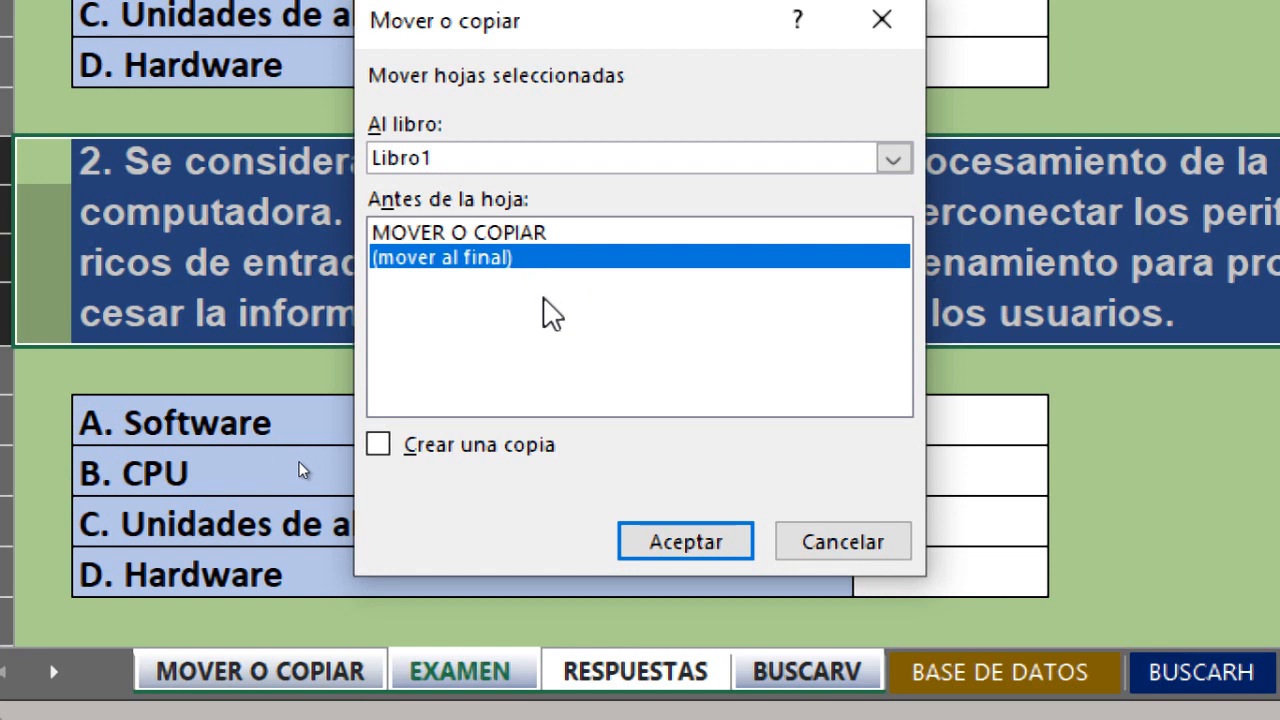
click(443, 462)
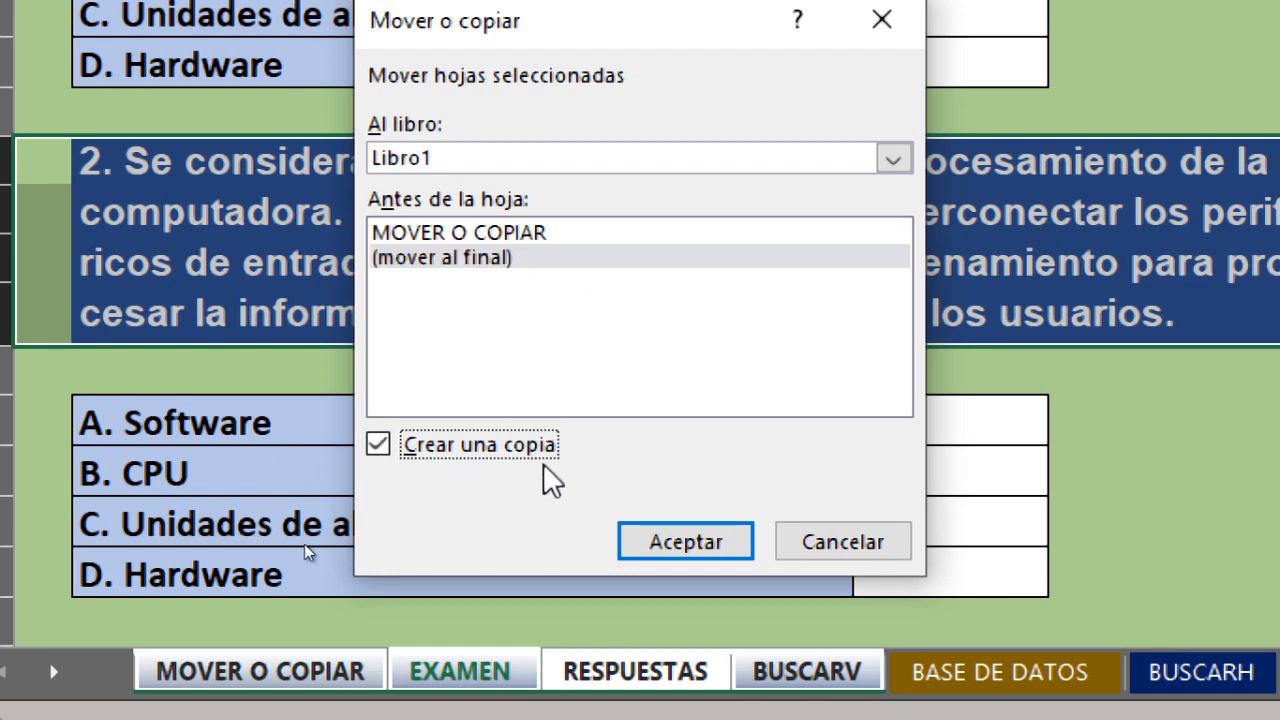
click(688, 545)
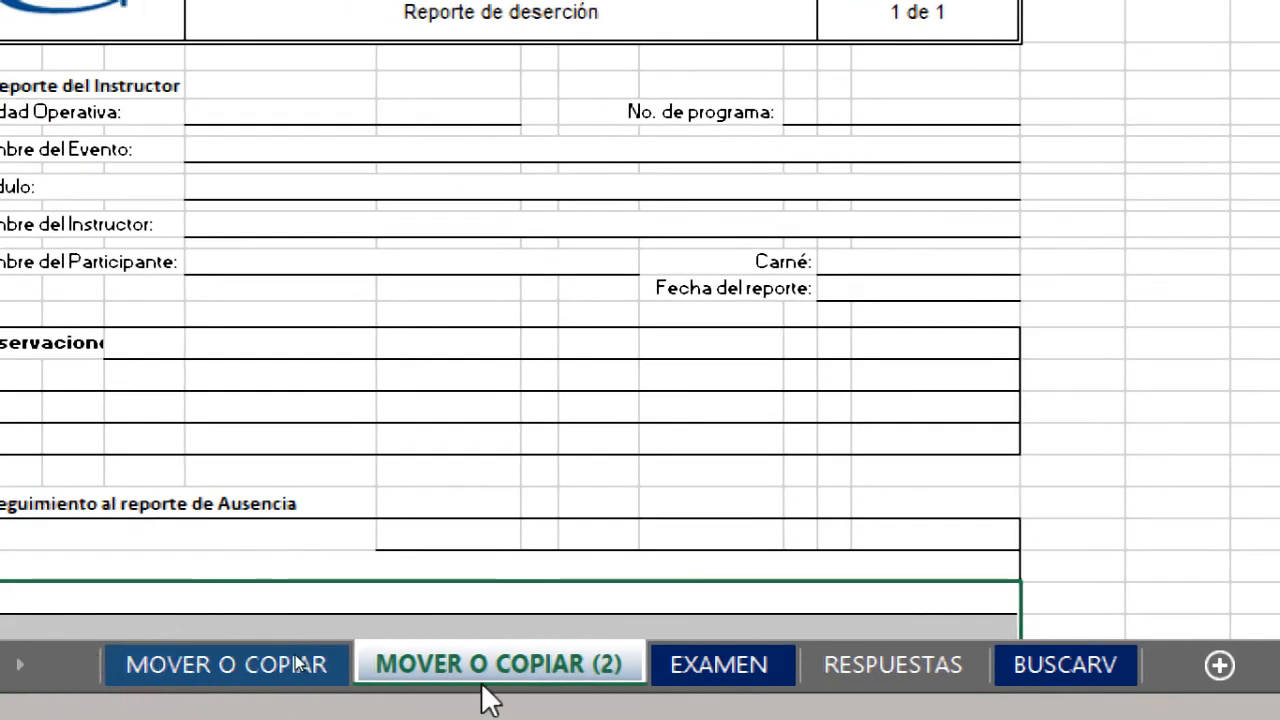
Review the copied EXAMEN, RESPUESTAS, BUSCARV and MOVER O COPIAR (2) sheets in Libro1.
click(680, 674)
click(900, 680)
click(1033, 664)
click(868, 668)
click(732, 676)
click(567, 678)
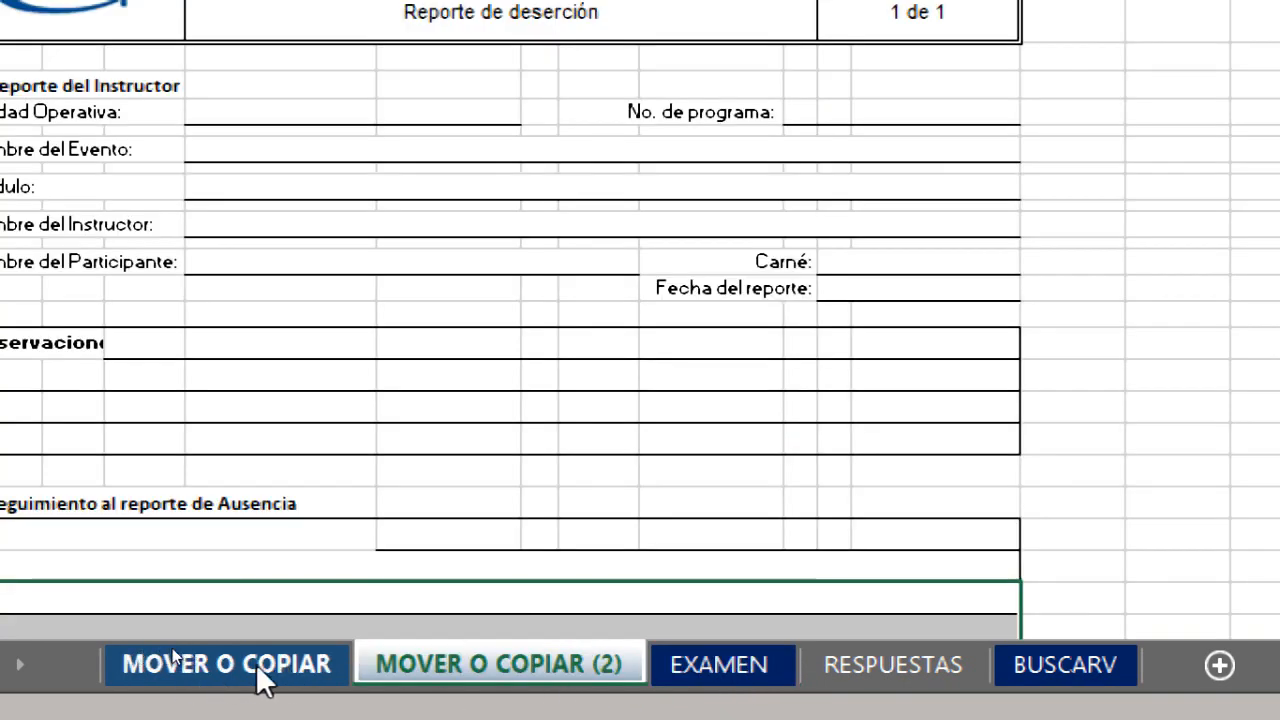
Group all five sheets of Libro1 and ungroup them by going to the MOVER O COPIAR sheet alone.
ctrl+click(256, 664)
ctrl+click(690, 666)
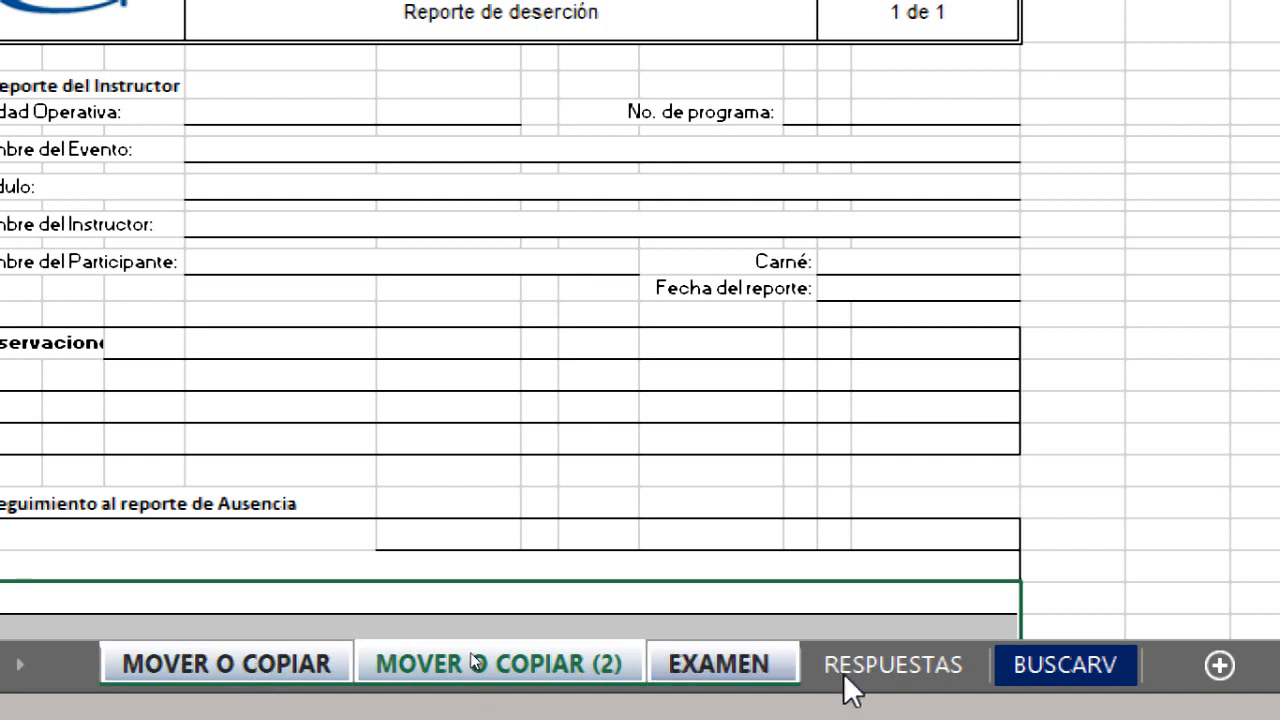
ctrl+click(905, 672)
ctrl+click(1035, 680)
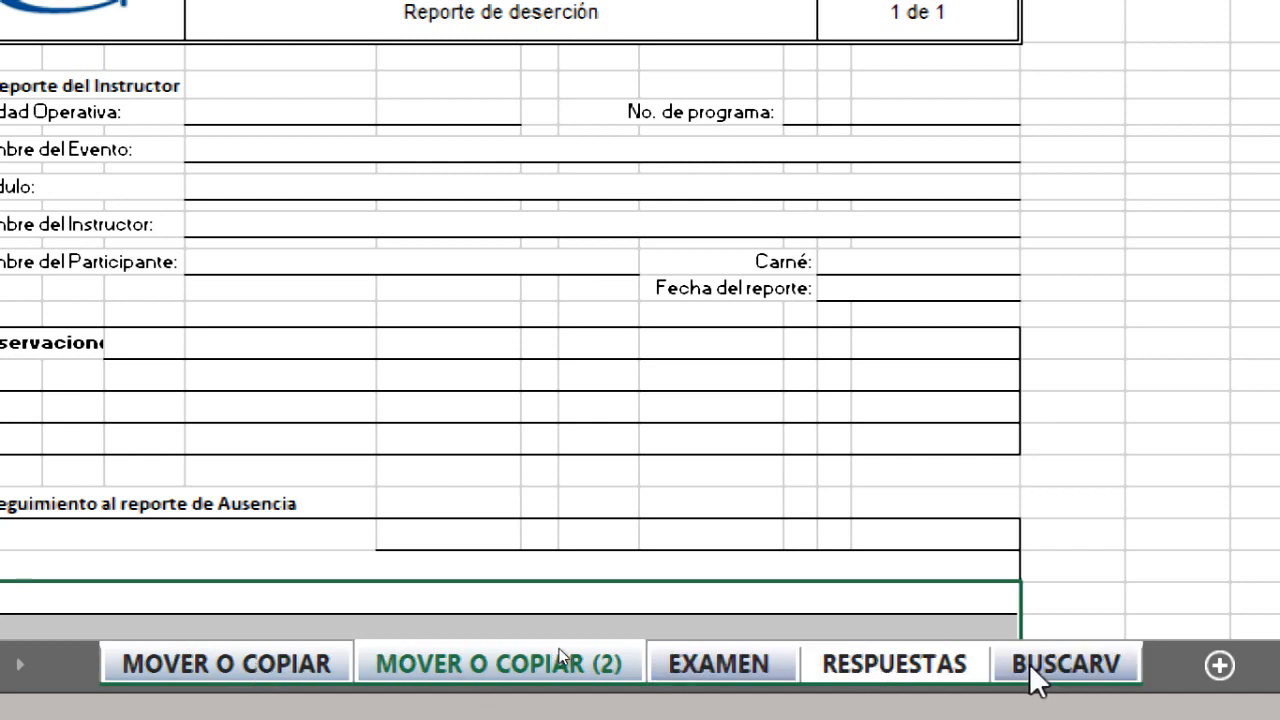
right_click(620, 662)
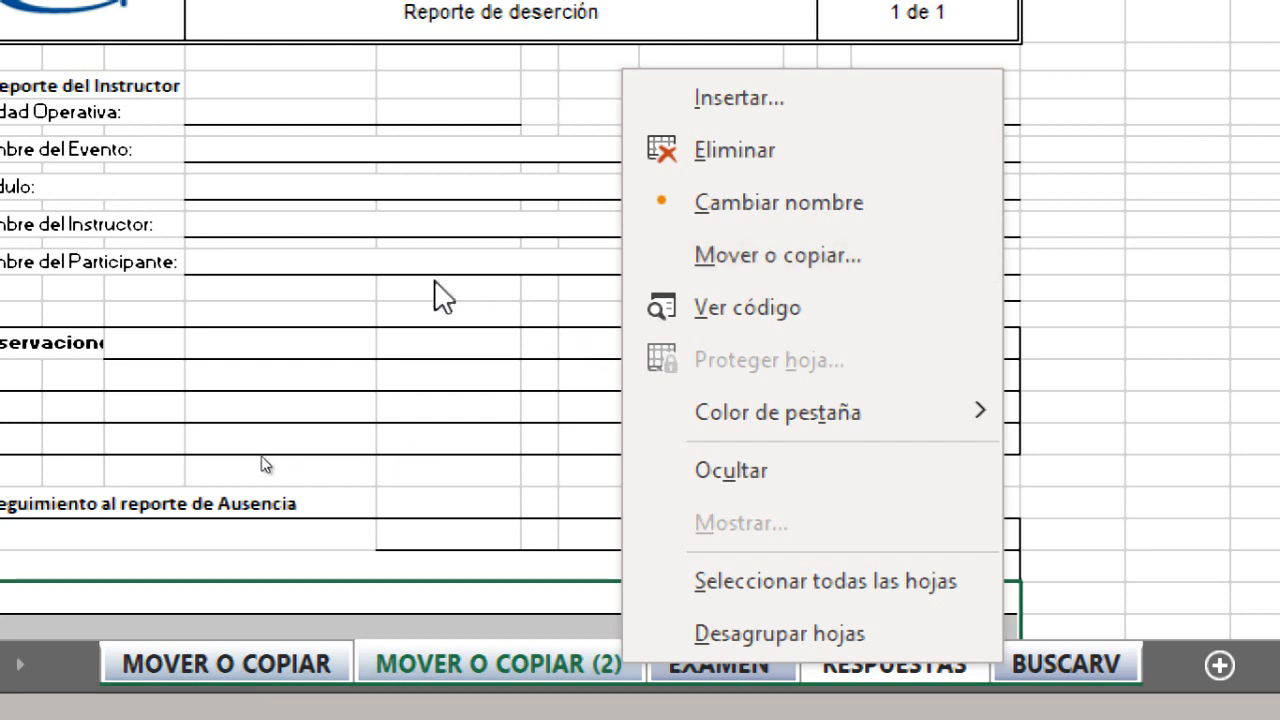
click(425, 358)
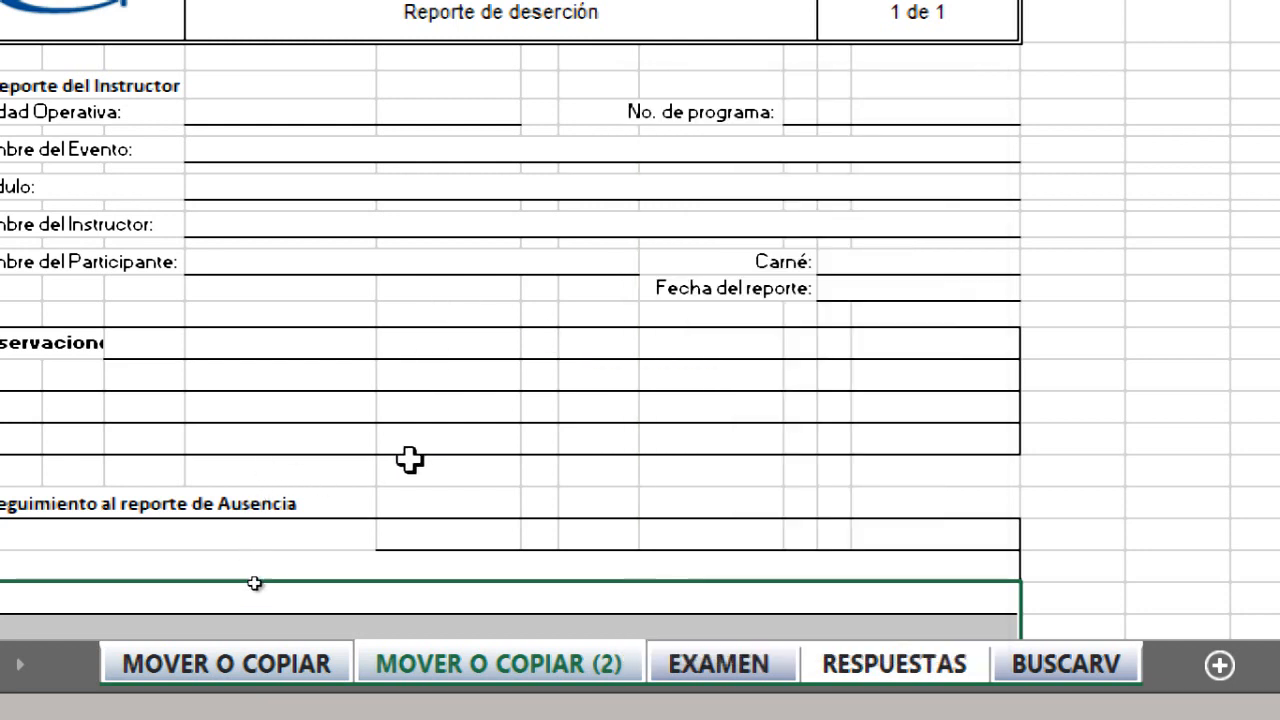
click(305, 664)
click(297, 503)
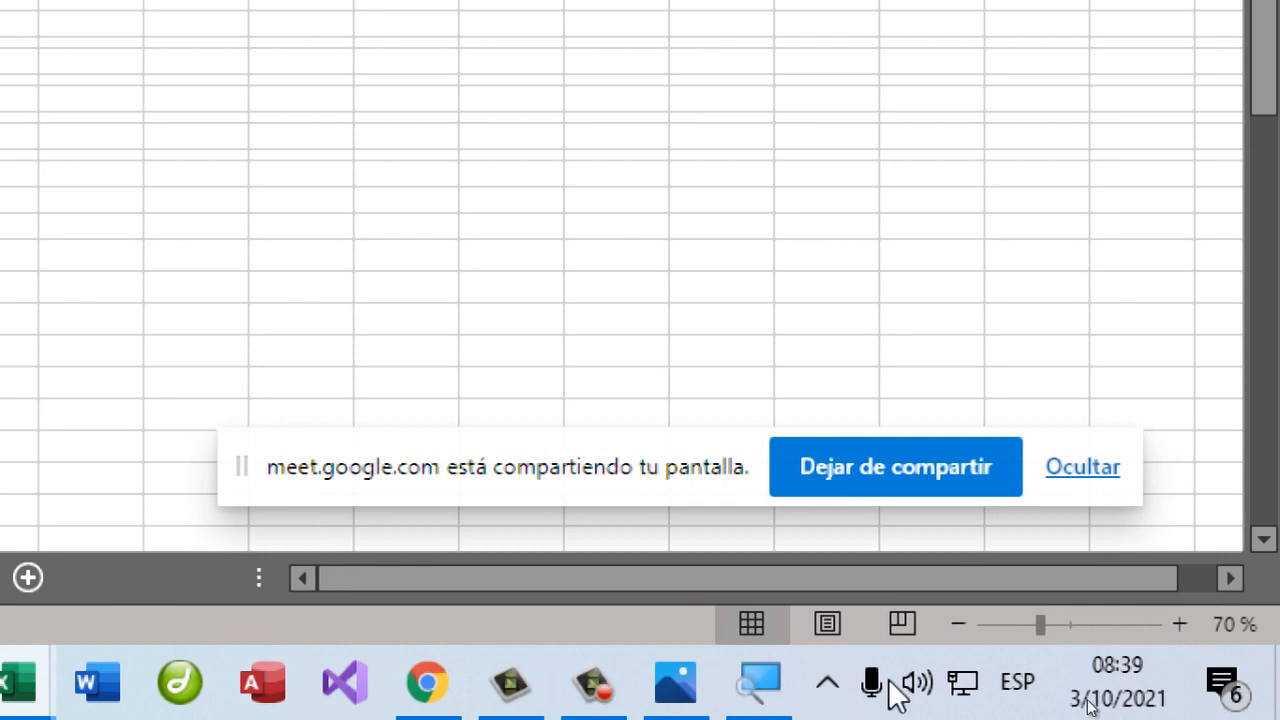
Reset the Lupa magnification to 100% and switch to the LIBRO DE INFORMES 4 workbook.
click(760, 698)
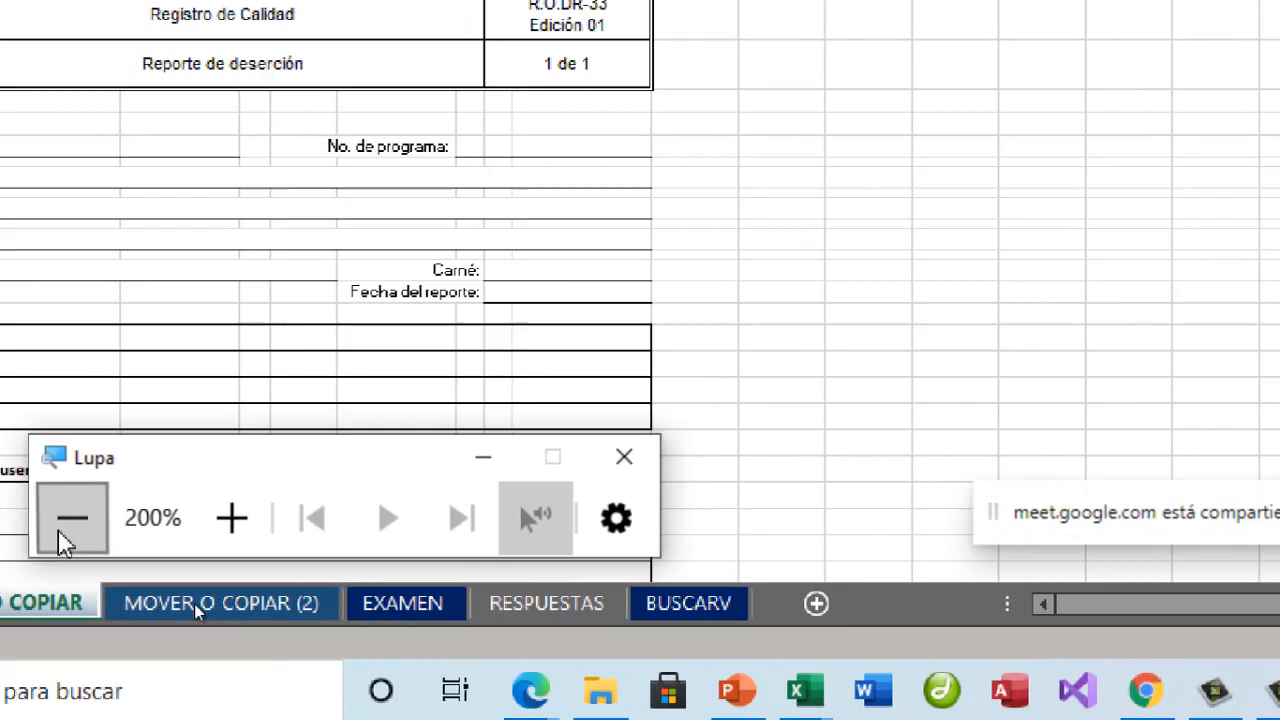
click(66, 520)
mouse_move(660, 698)
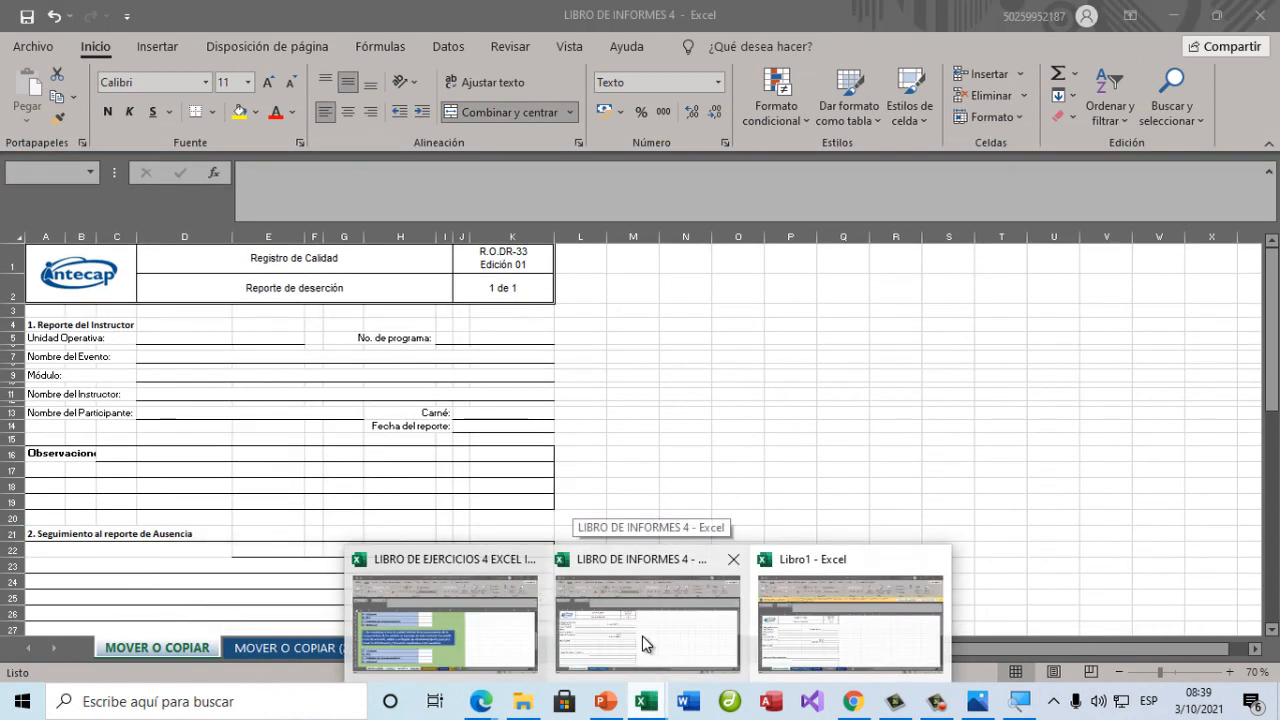
click(645, 640)
click(203, 596)
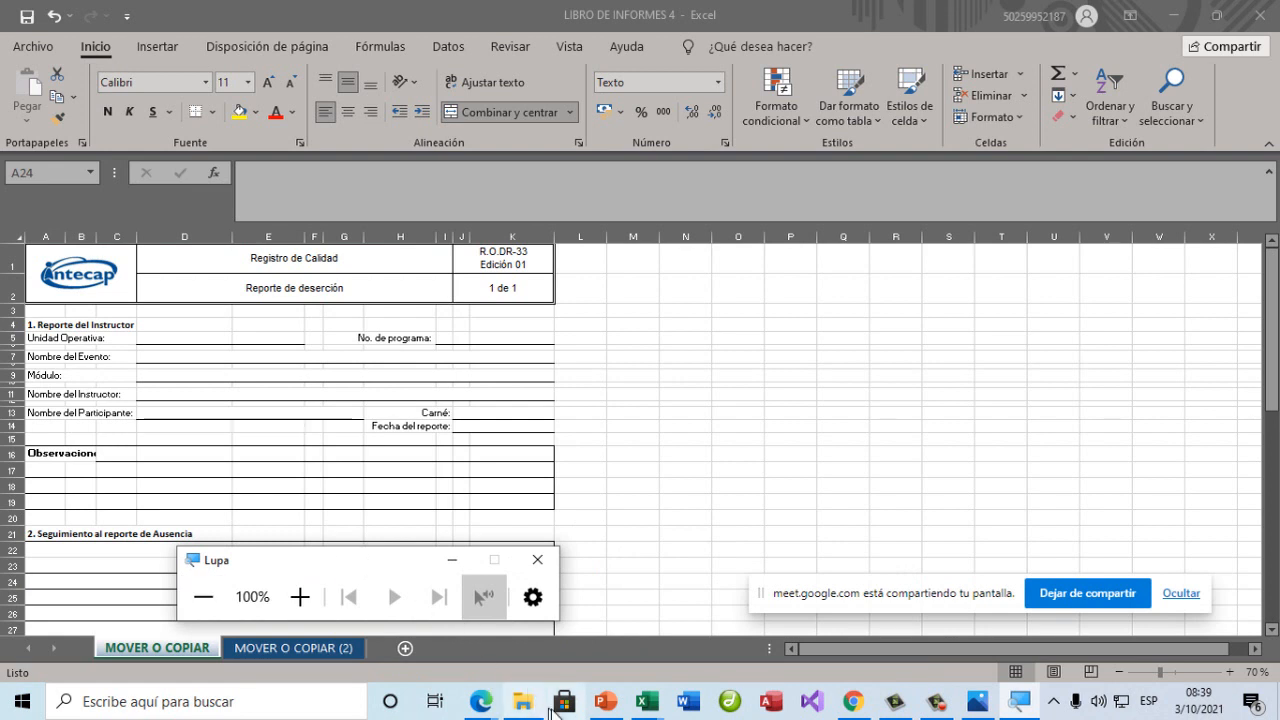
Switch to the LIBRO DE EJERCICIOS 4 workbook, revisit its MOVER O COPIAR and EXAMEN sheets and minimize Lupa.
mouse_move(645, 706)
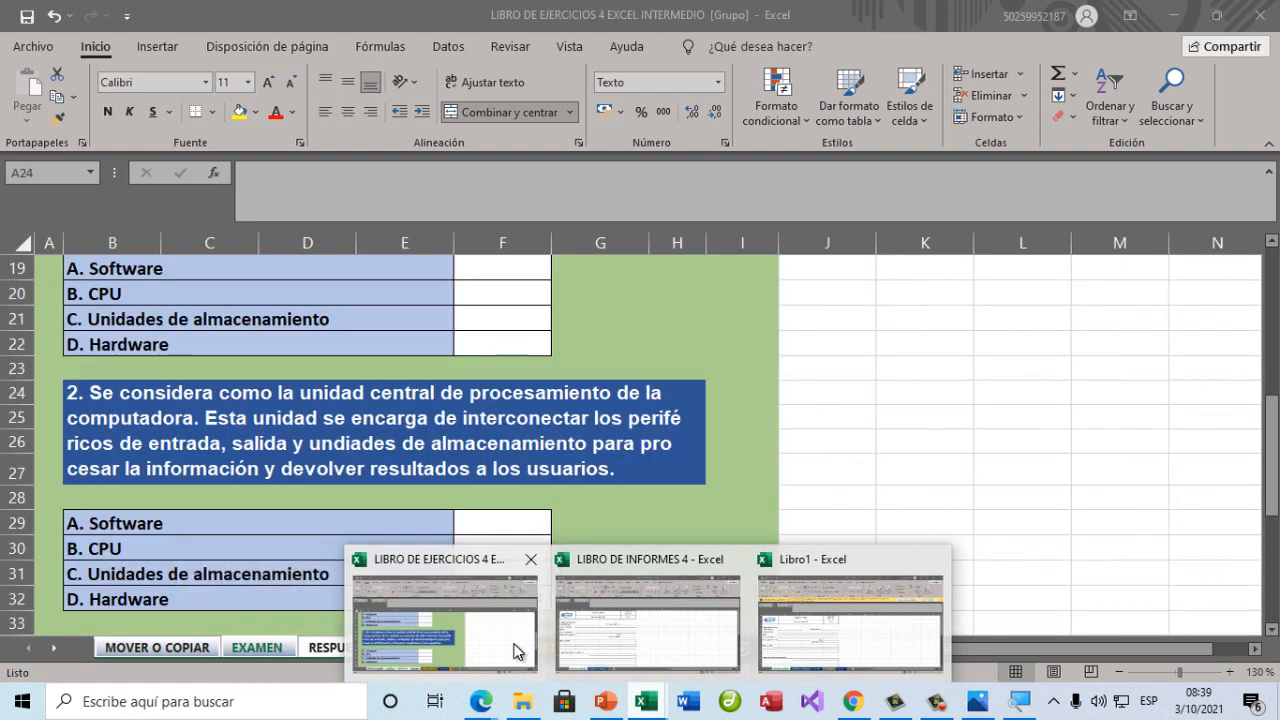
click(517, 651)
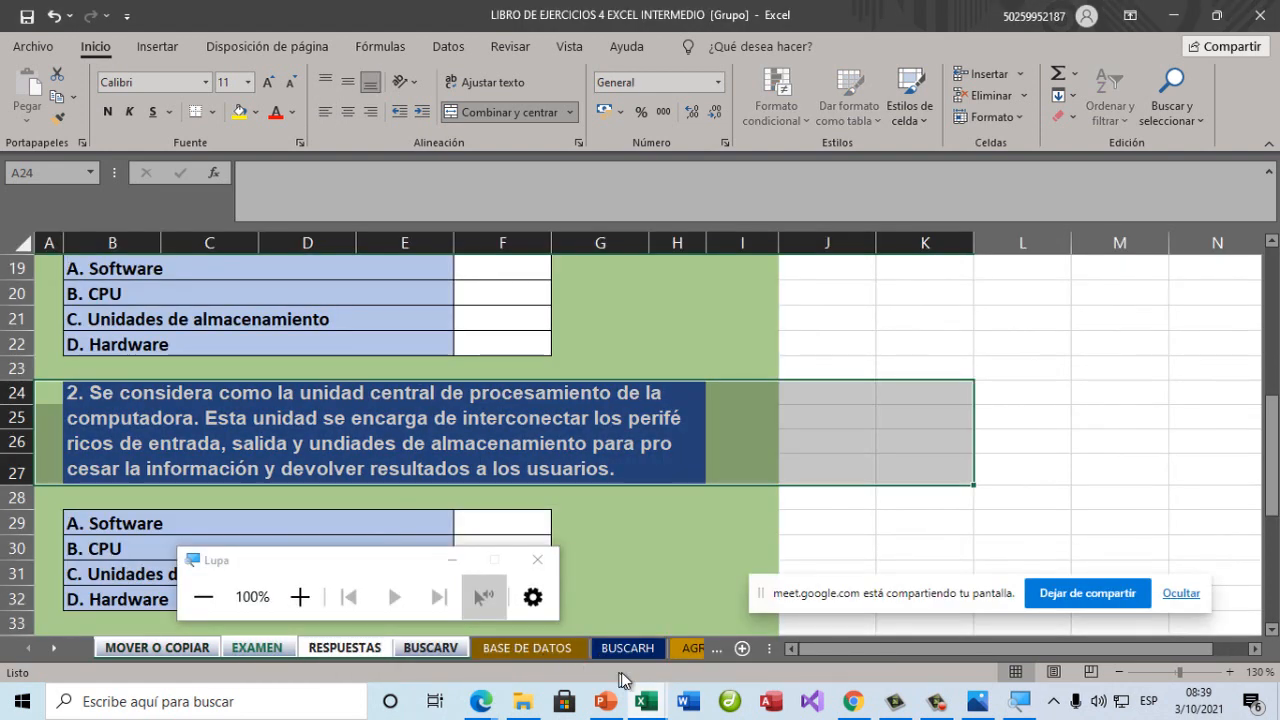
click(690, 367)
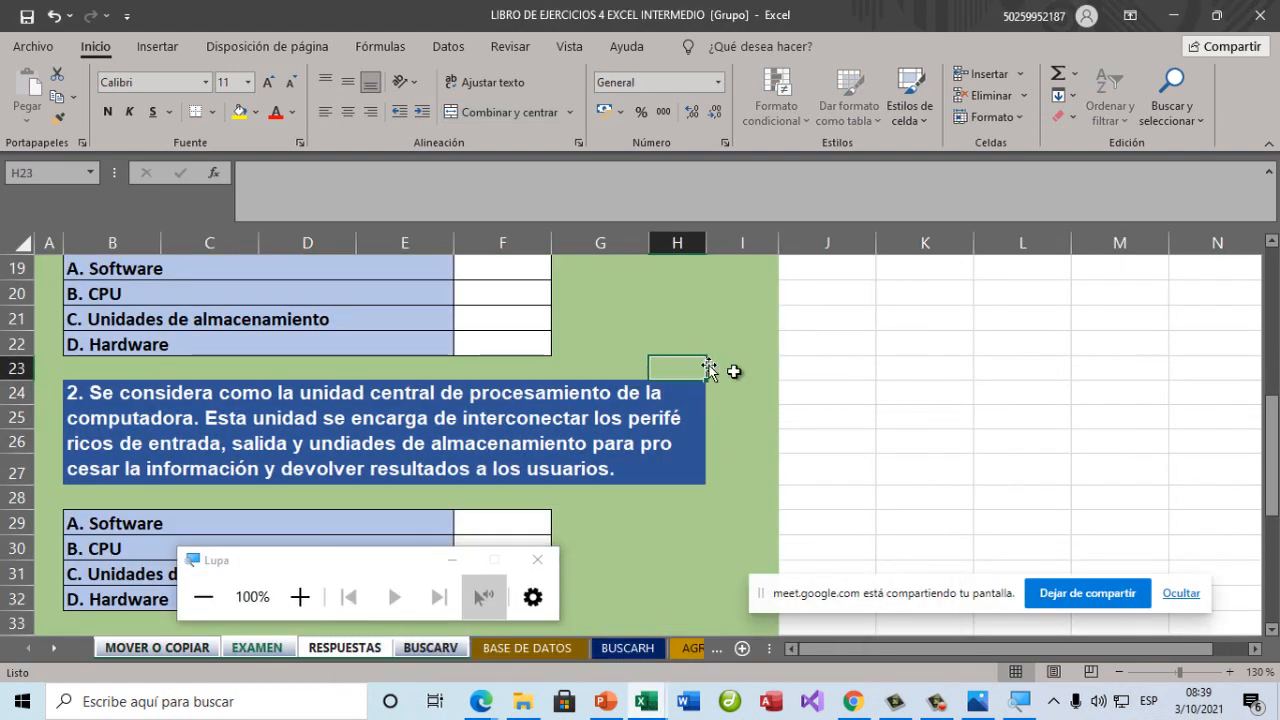
click(211, 648)
click(264, 646)
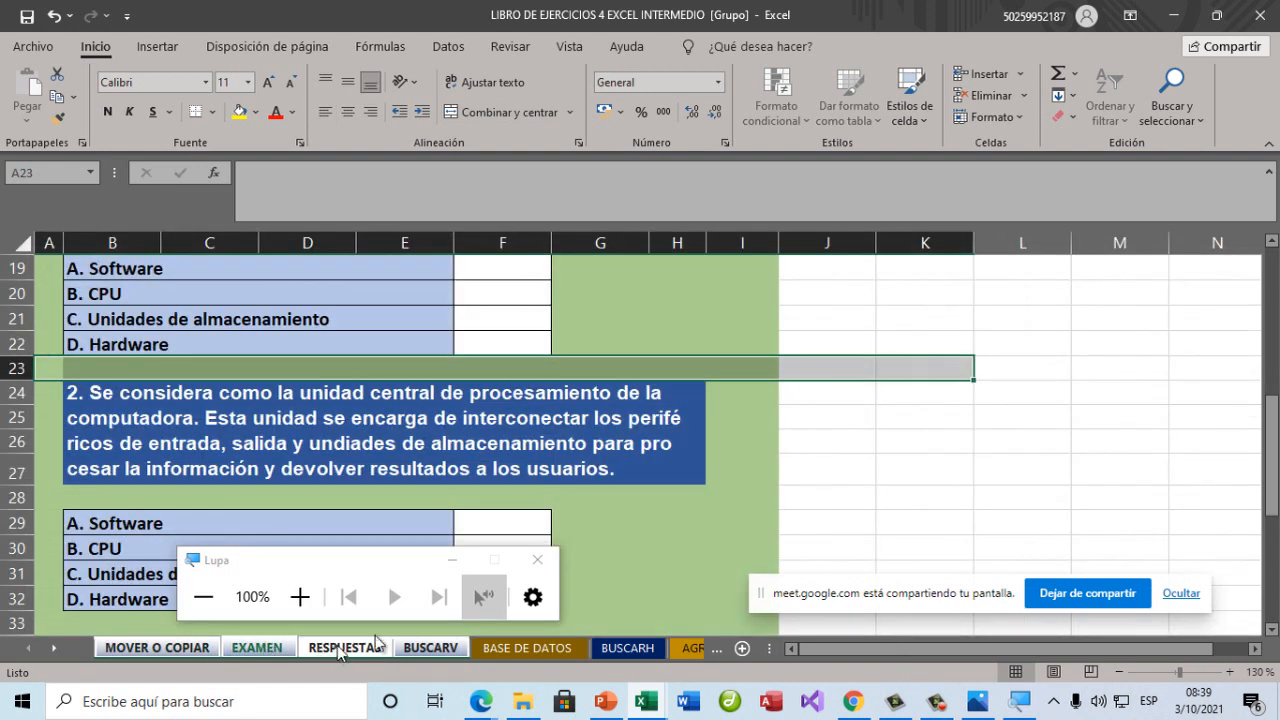
click(457, 561)
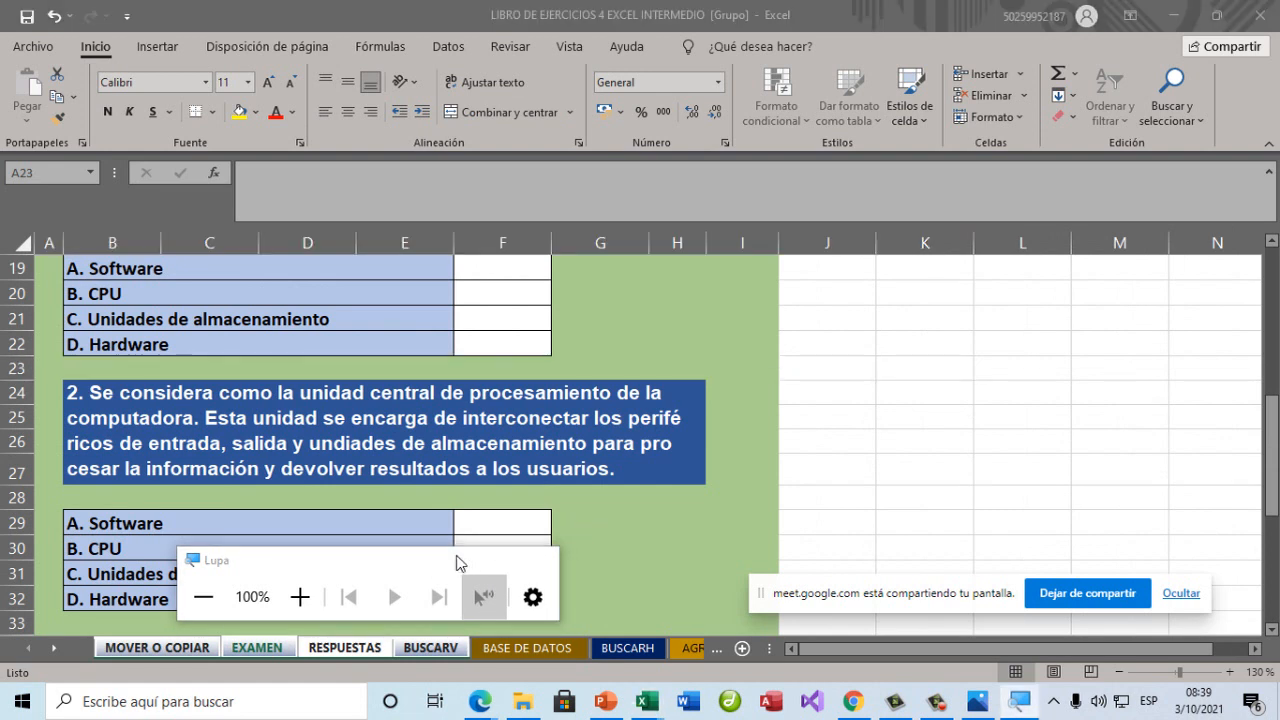
click(90, 699)
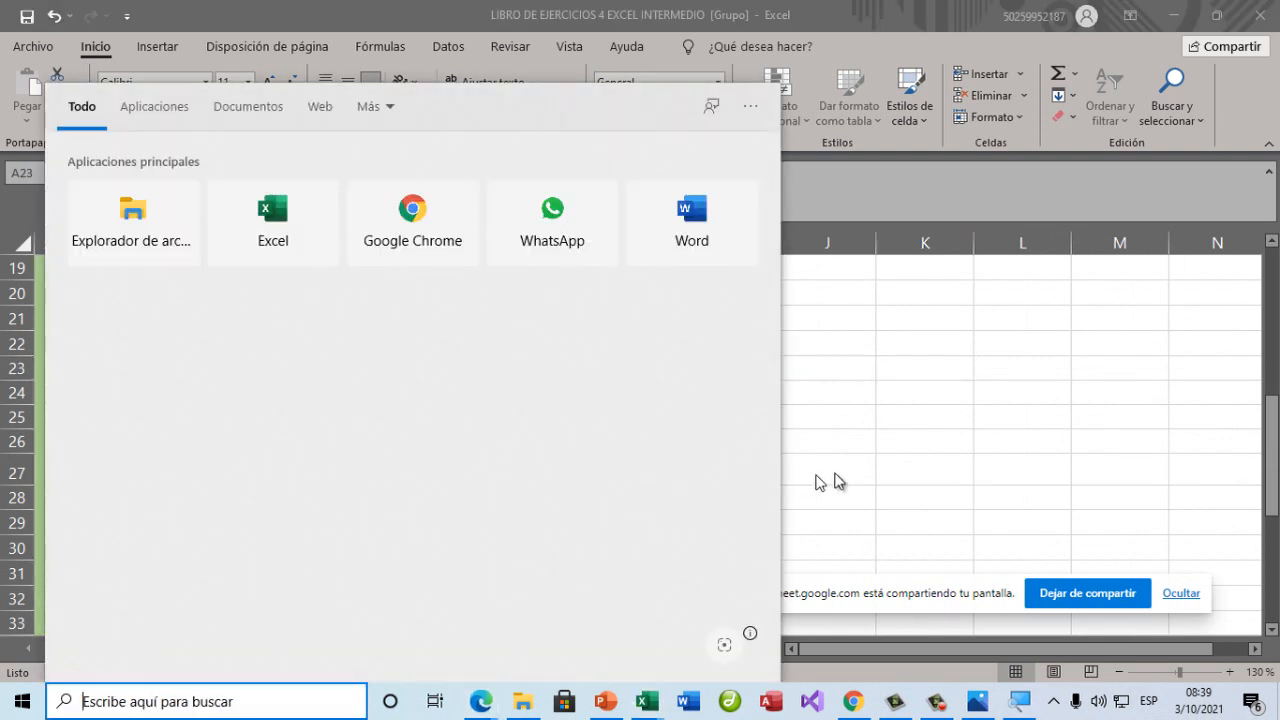
click(836, 475)
click(507, 520)
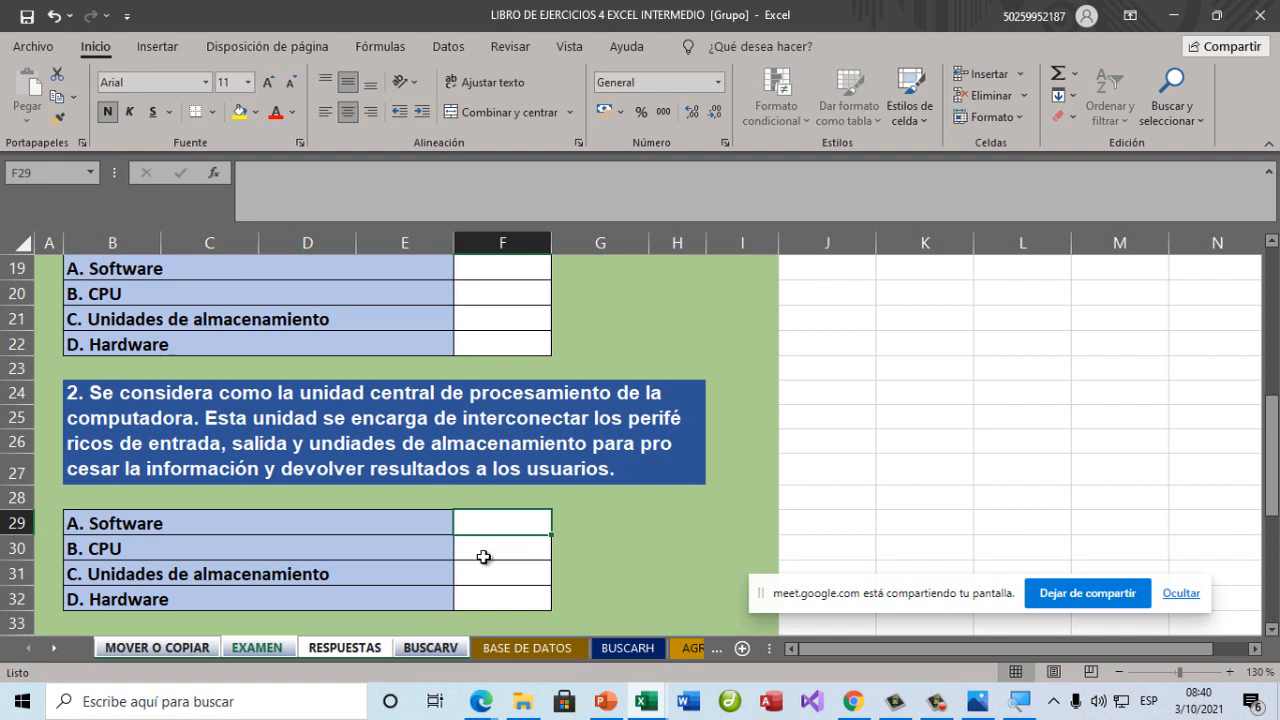
click(489, 550)
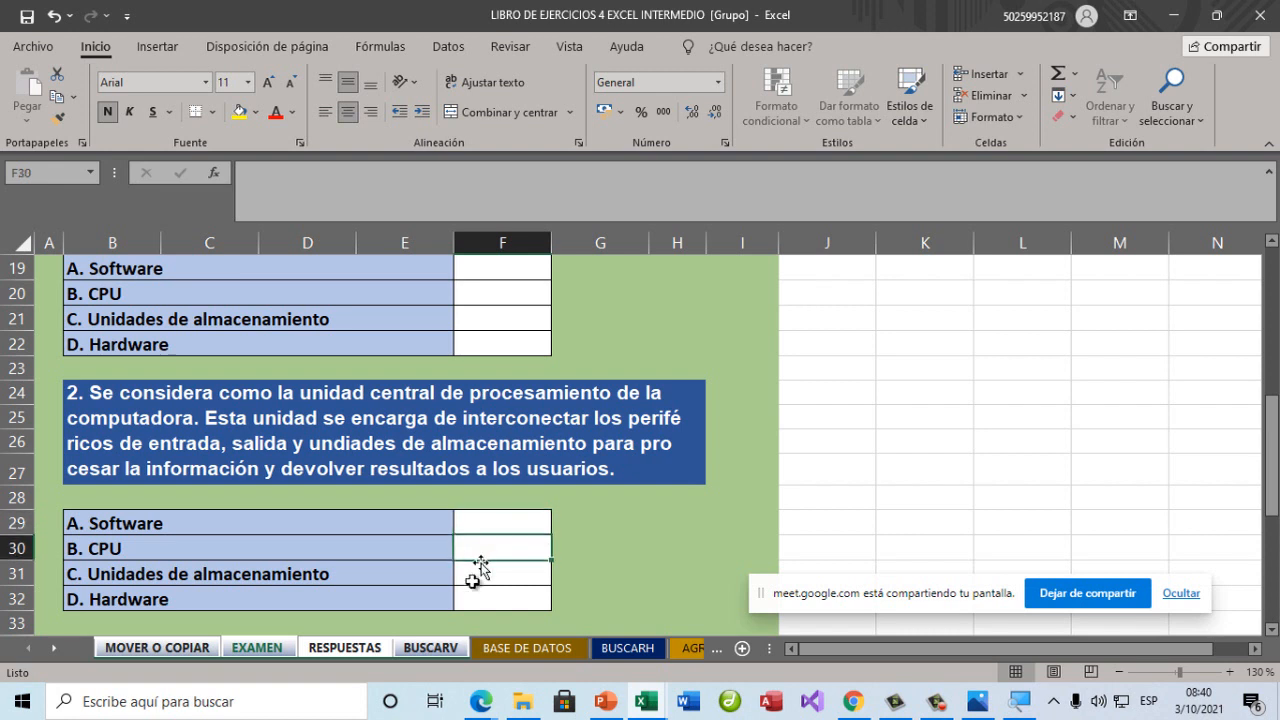
click(366, 620)
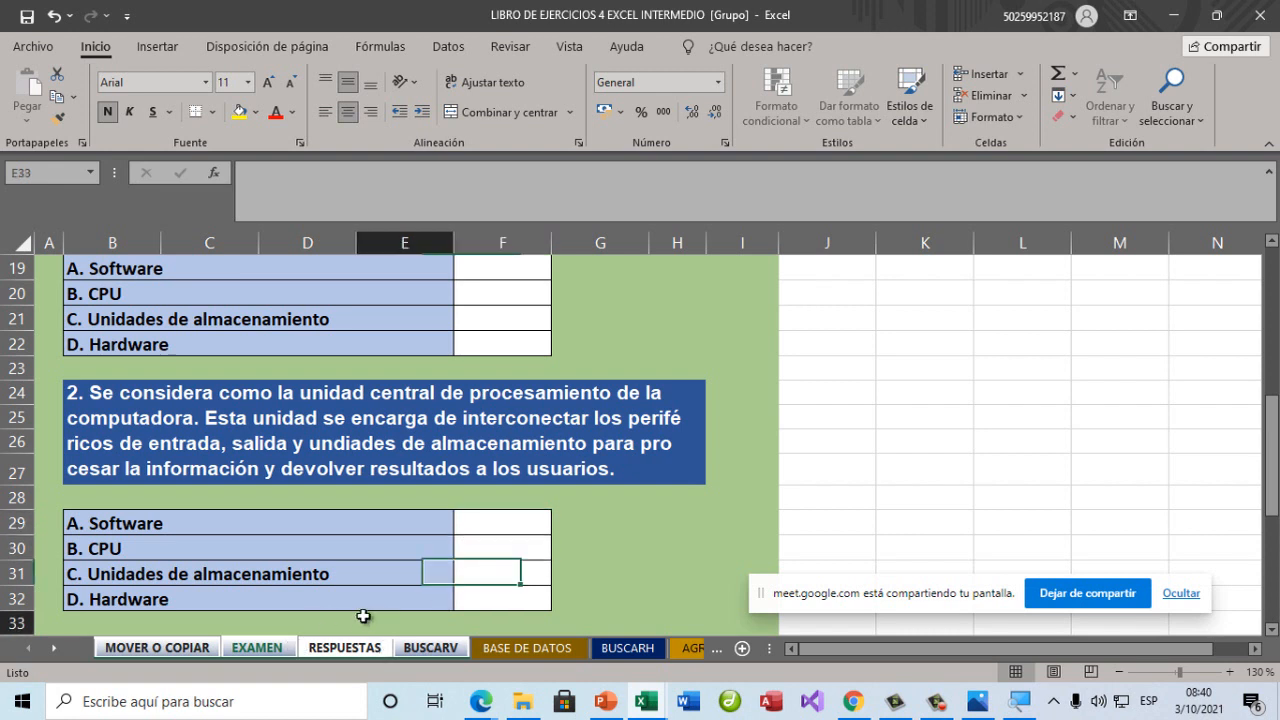
Look through the exercise workbook's sheet tabs toward the last sheet and back to EXAMEN.
click(56, 649)
click(56, 649)
click(56, 649)
click(56, 649)
click(56, 649)
click(56, 649)
click(28, 649)
click(28, 649)
click(28, 649)
click(28, 649)
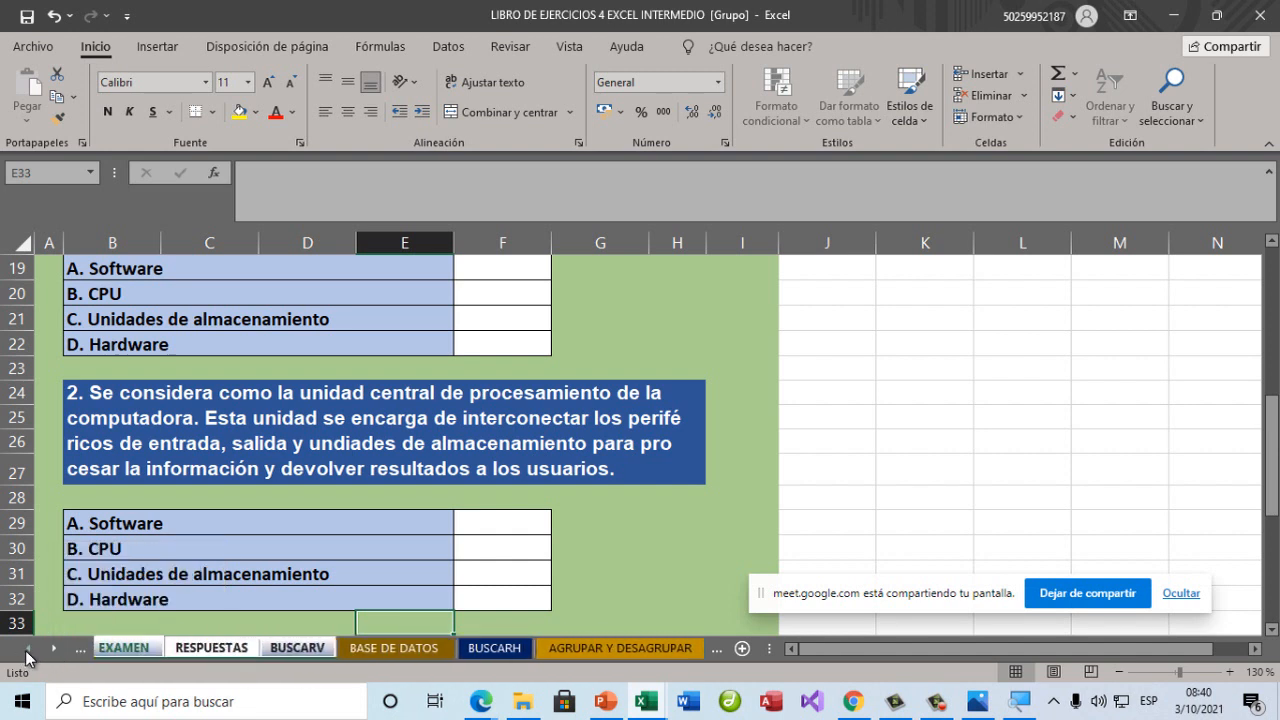
Ungroup the sheets by going to BASE DE DATOS, and revisit the MOVER O COPIAR and EXAMEN sheets individually.
click(28, 649)
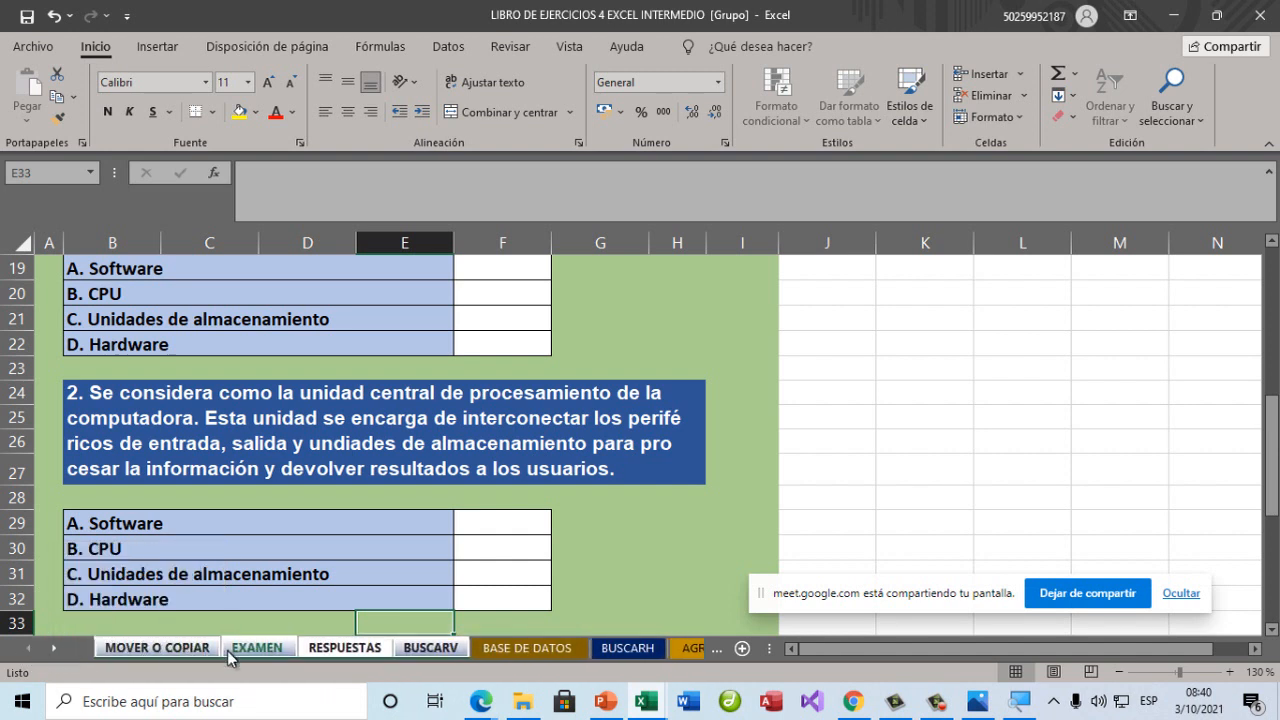
click(271, 597)
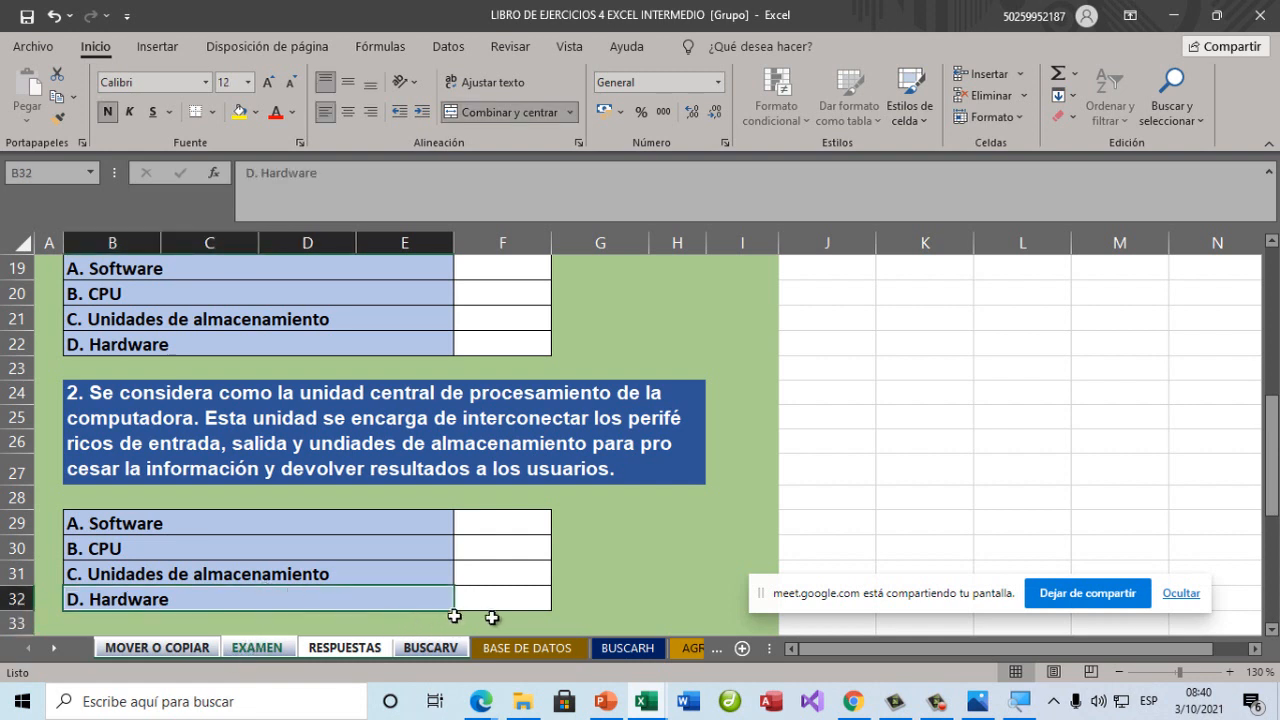
click(484, 650)
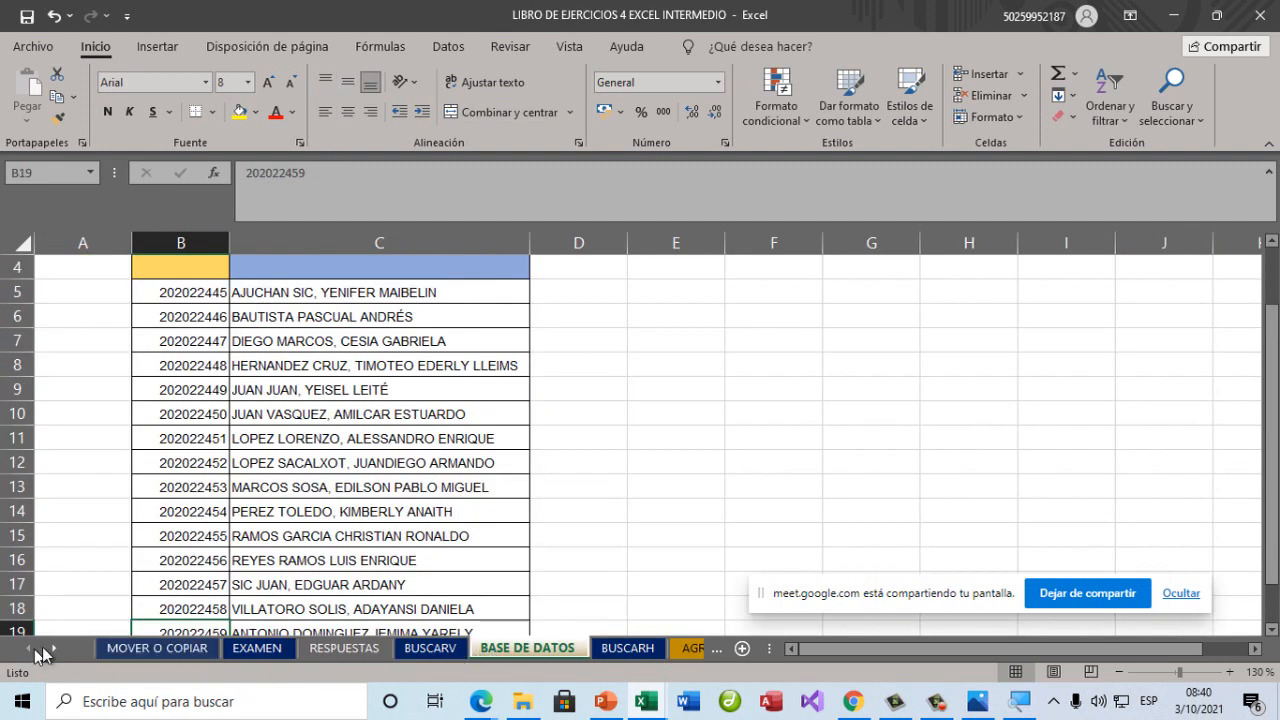
click(137, 650)
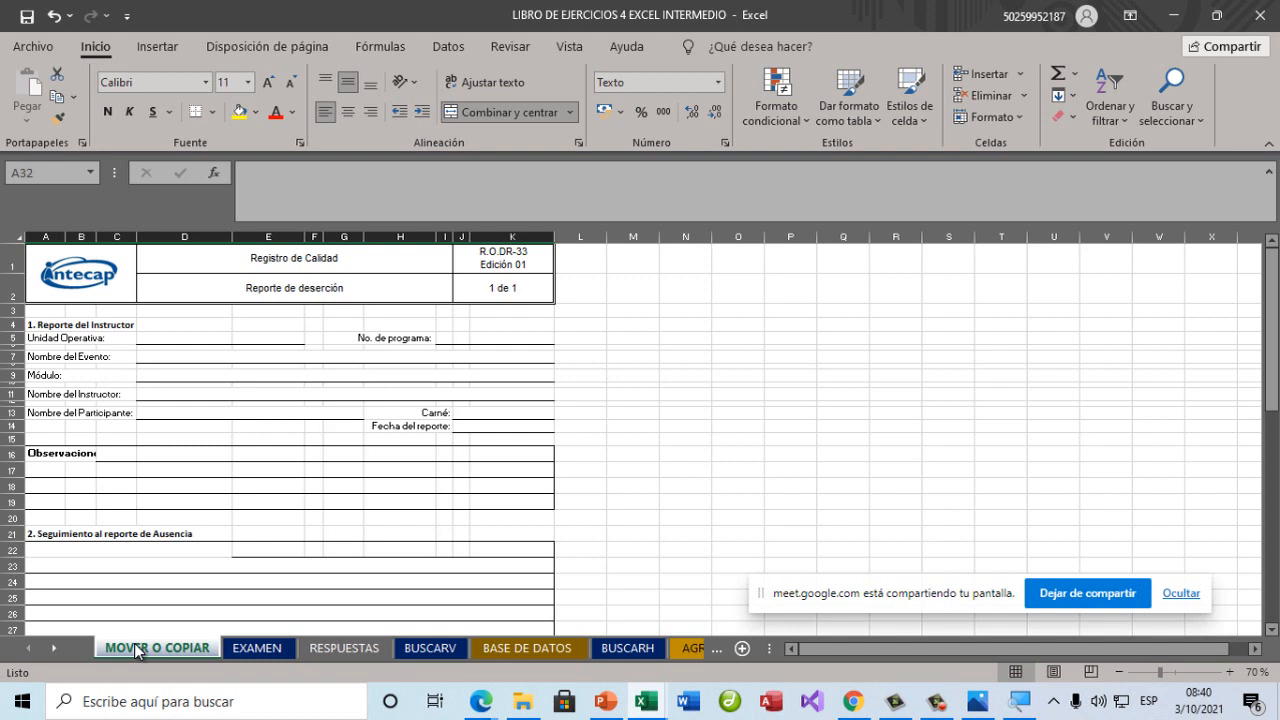
click(273, 655)
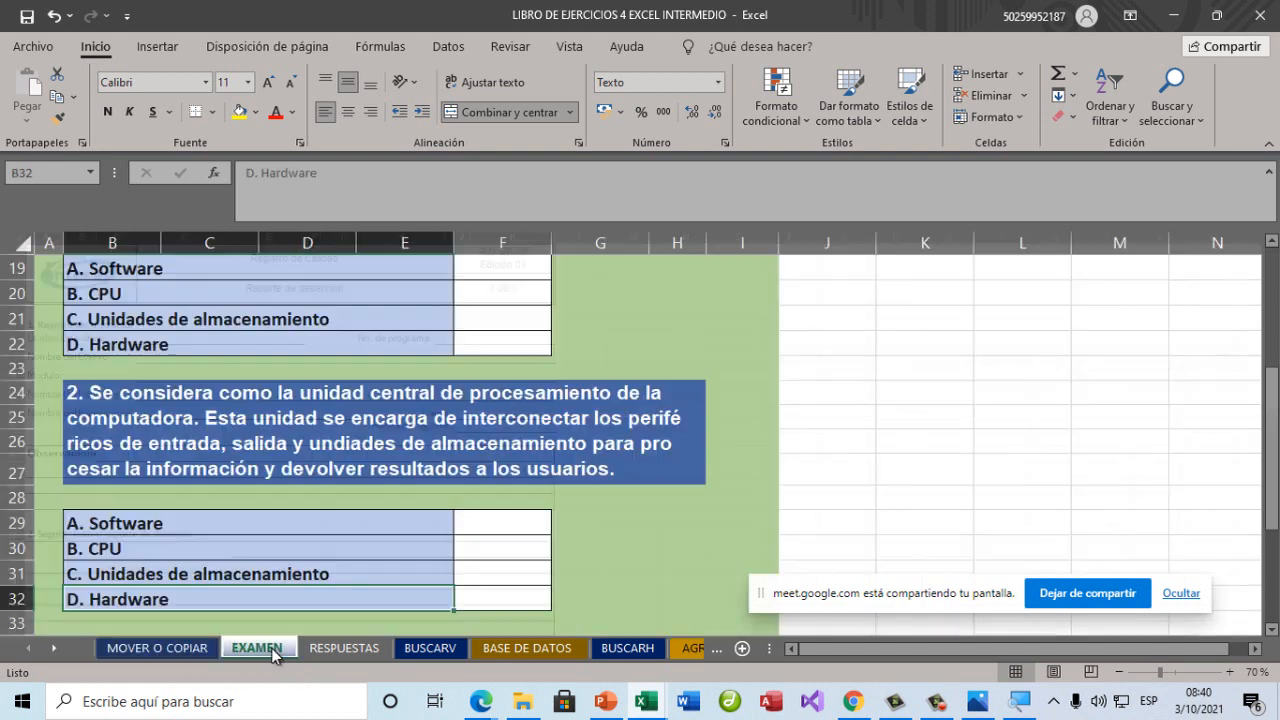
Switch to PowerPoint, highlight Interoperabilidad on the Temario slide, clear the selection and return to the LIBRO DE EJERCICIOS 4 workbook in Excel.
click(605, 701)
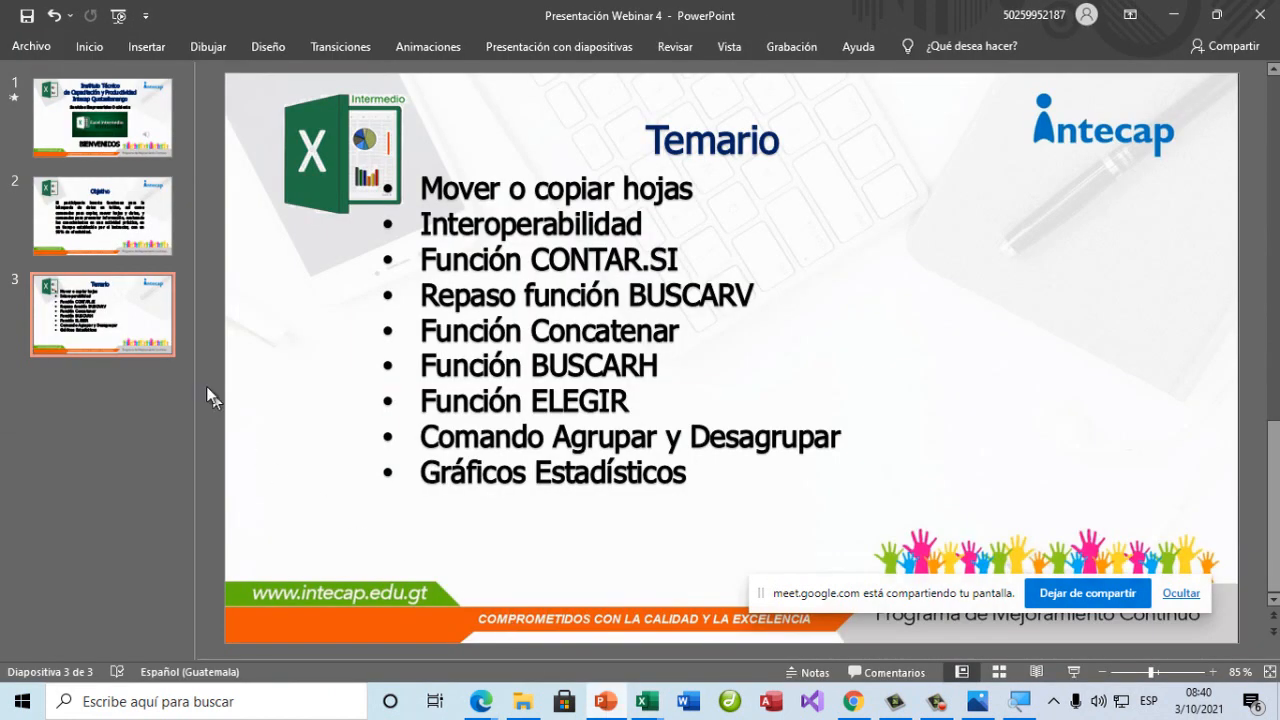
drag(643, 224, 420, 222)
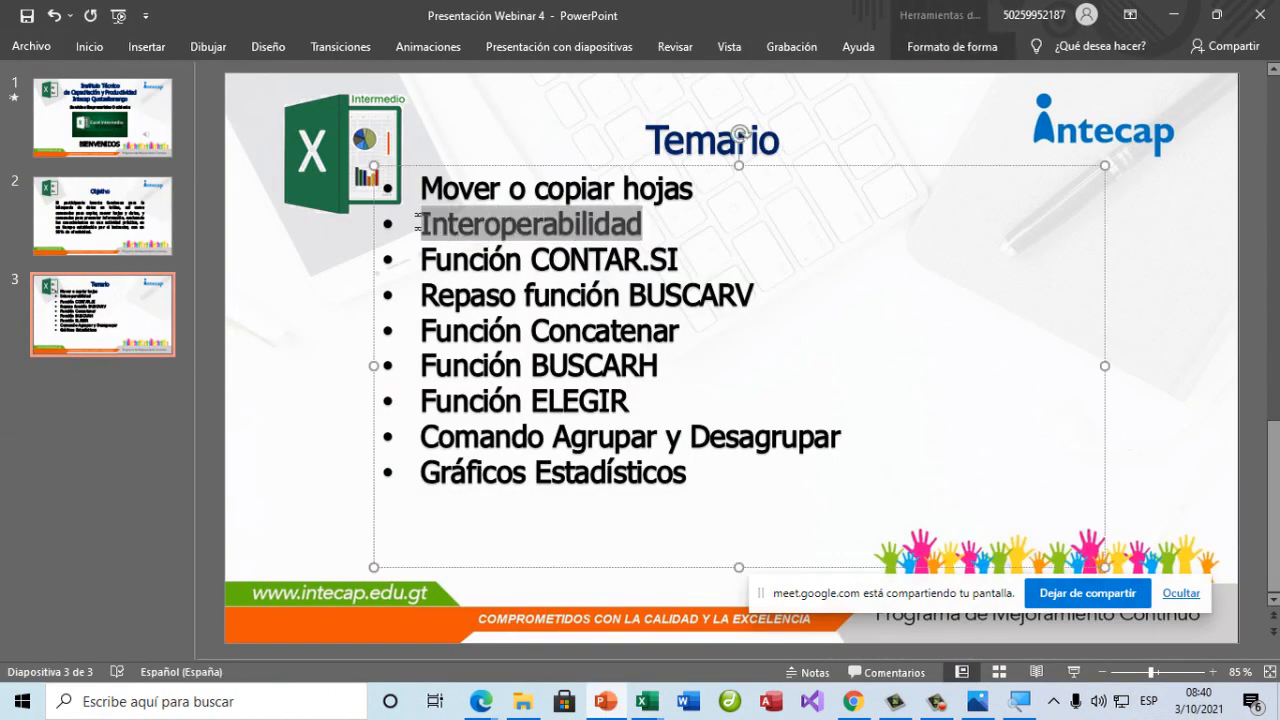
click(1145, 438)
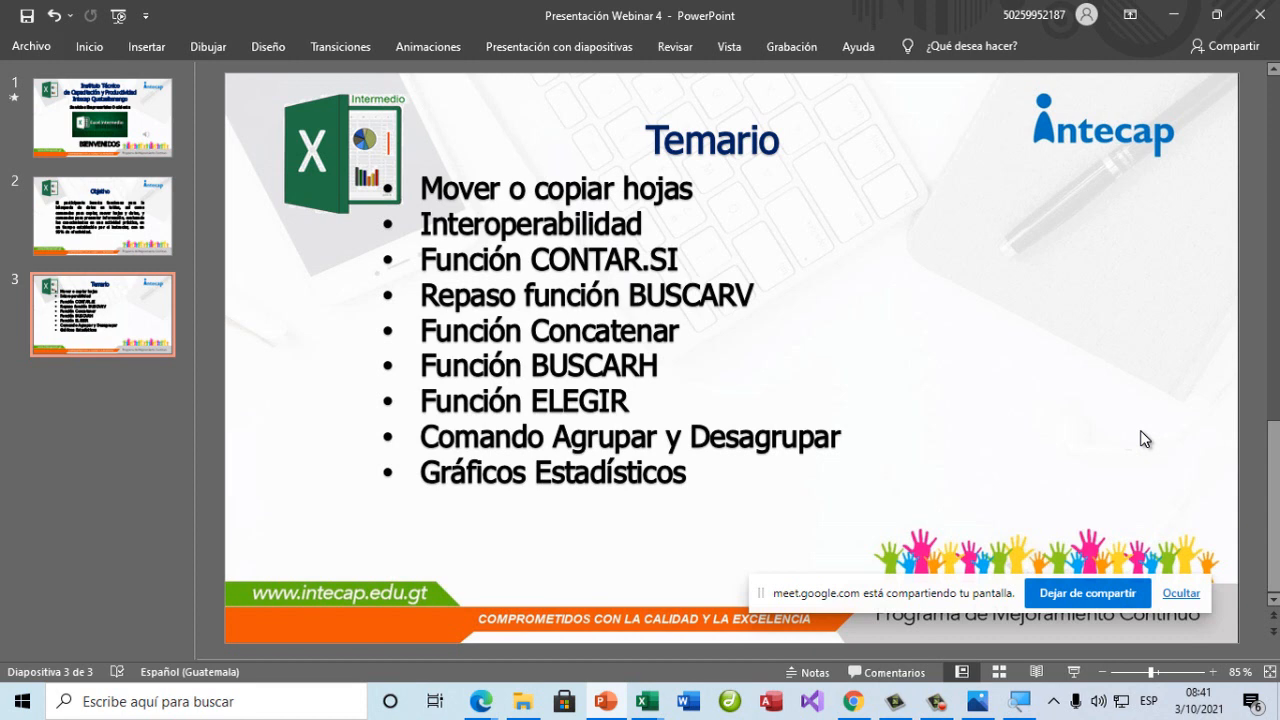
click(650, 705)
click(519, 636)
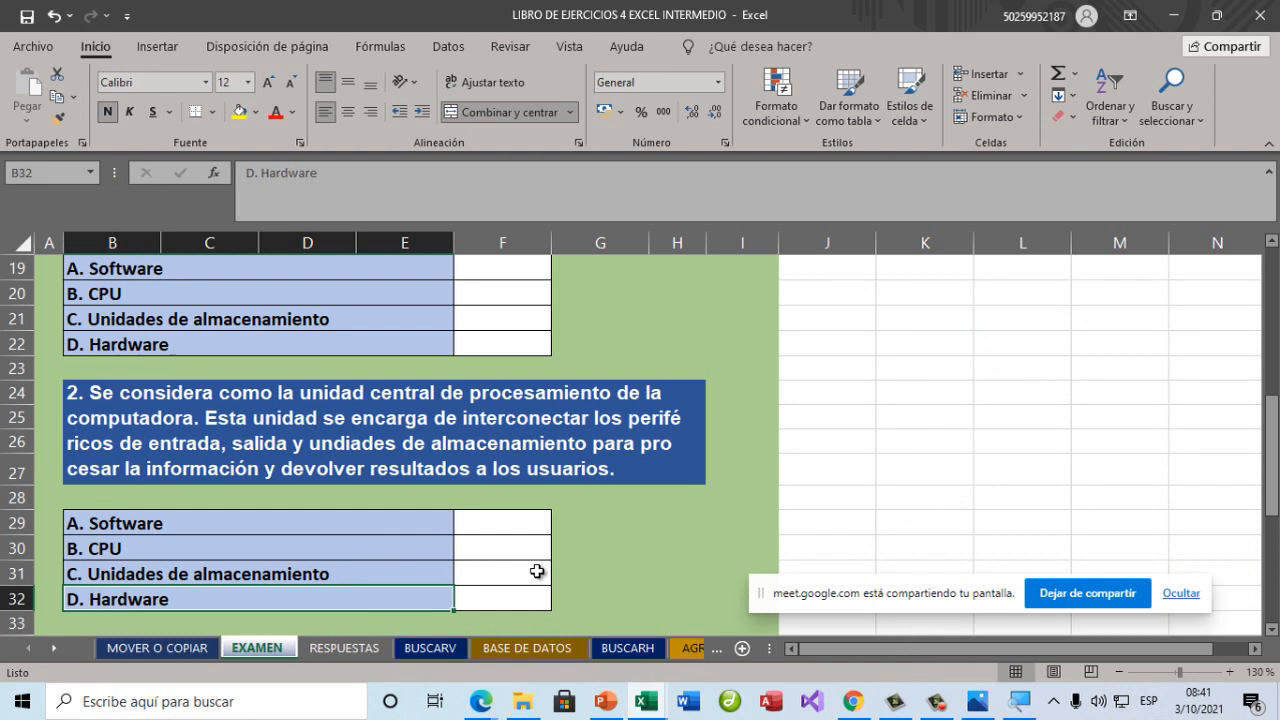
Bring up and minimize Lupa, and move the screen-sharing notice clear of the EXAMEN sheet's content.
click(1020, 704)
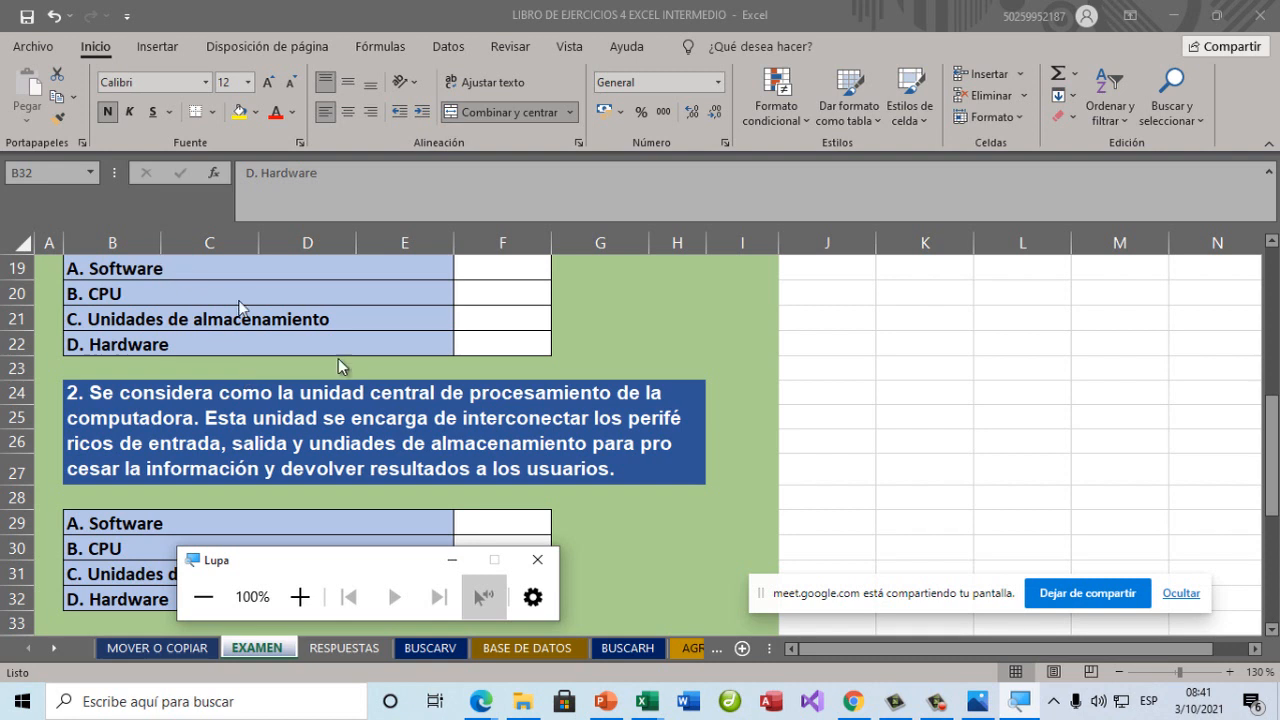
click(452, 560)
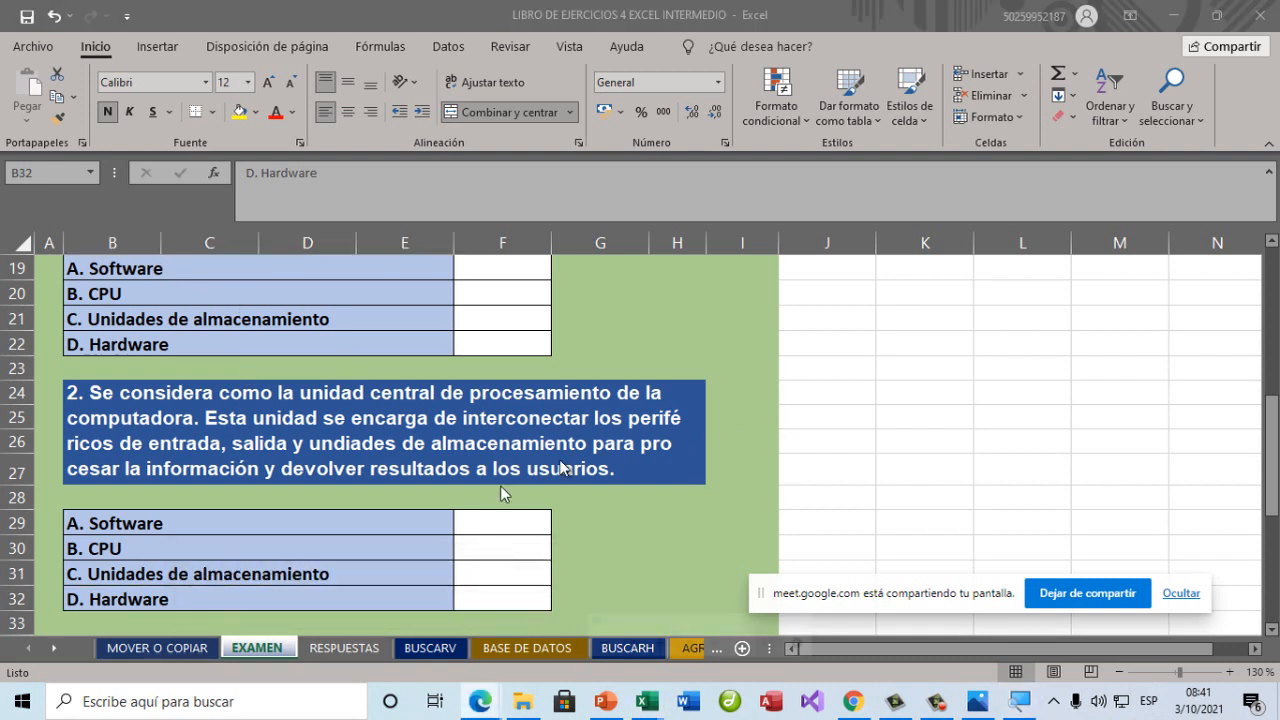
scroll(553, 460, up, 6)
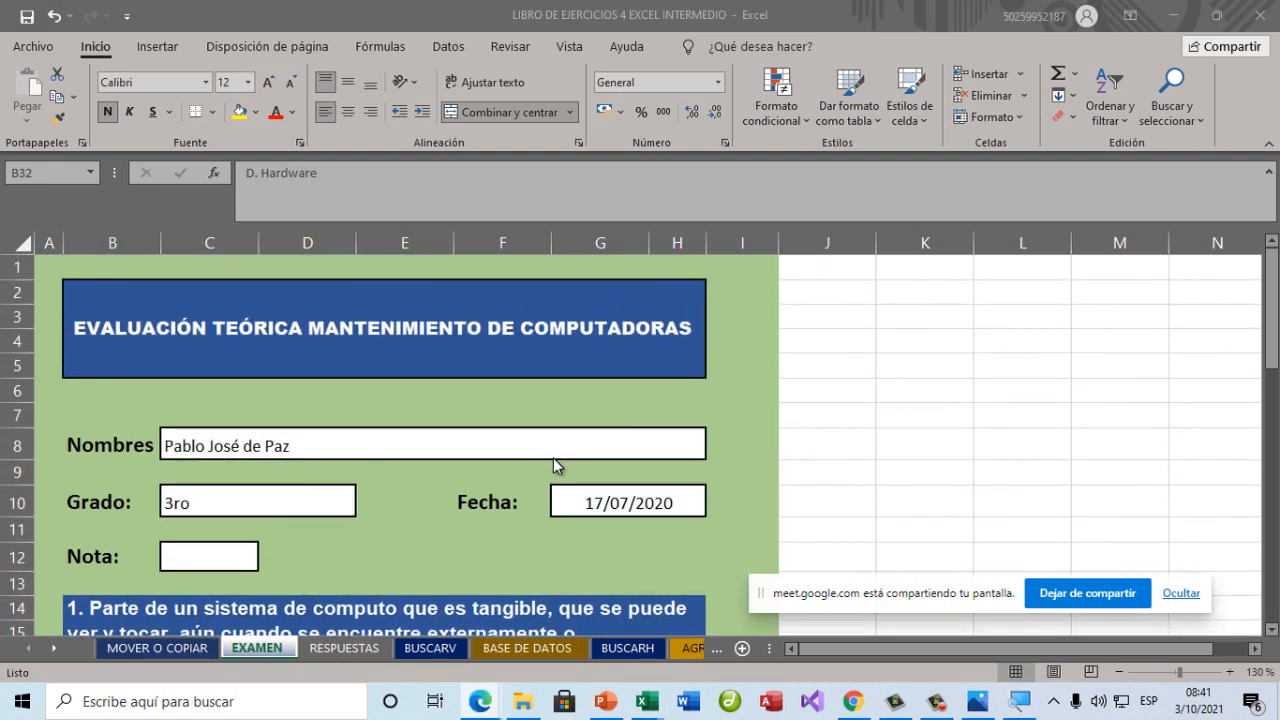
drag(920, 603, 972, 663)
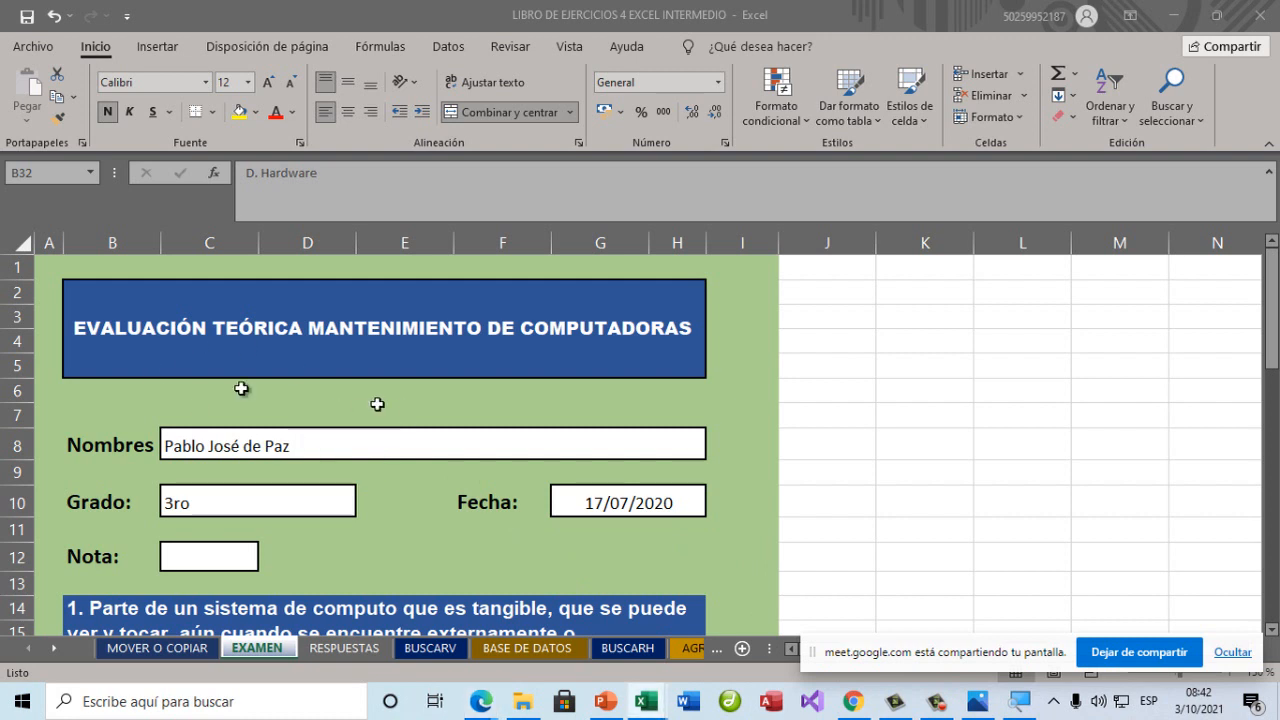
Examine the EXAMEN sheet from its title and the empty Nota cell down through both multiple-choice questions.
click(178, 389)
click(342, 346)
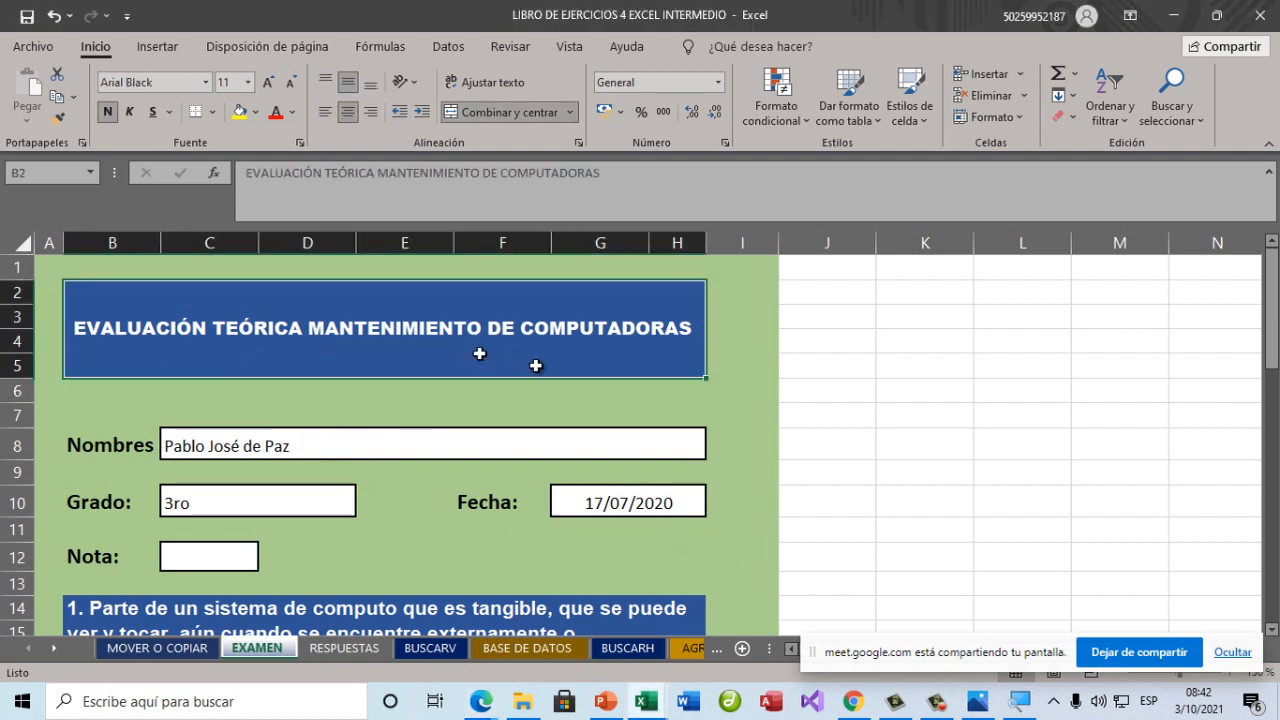
scroll(343, 458, down, 2)
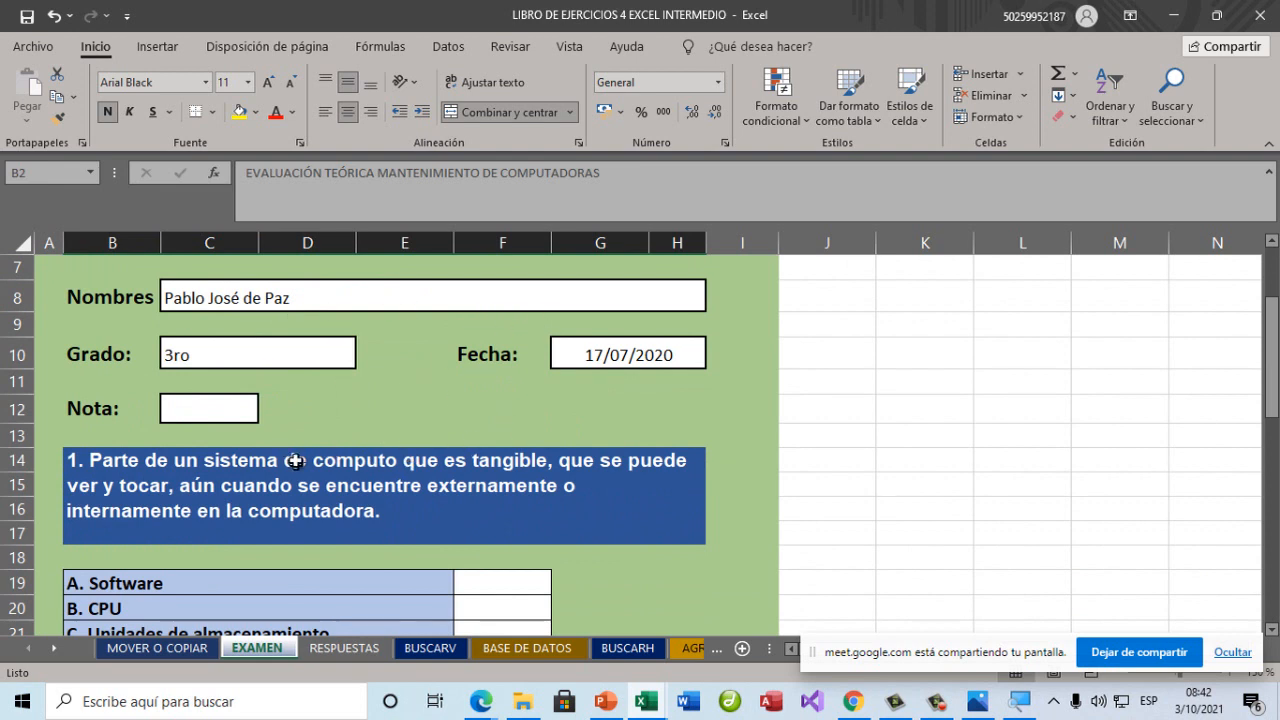
click(216, 409)
scroll(457, 534, down, 3)
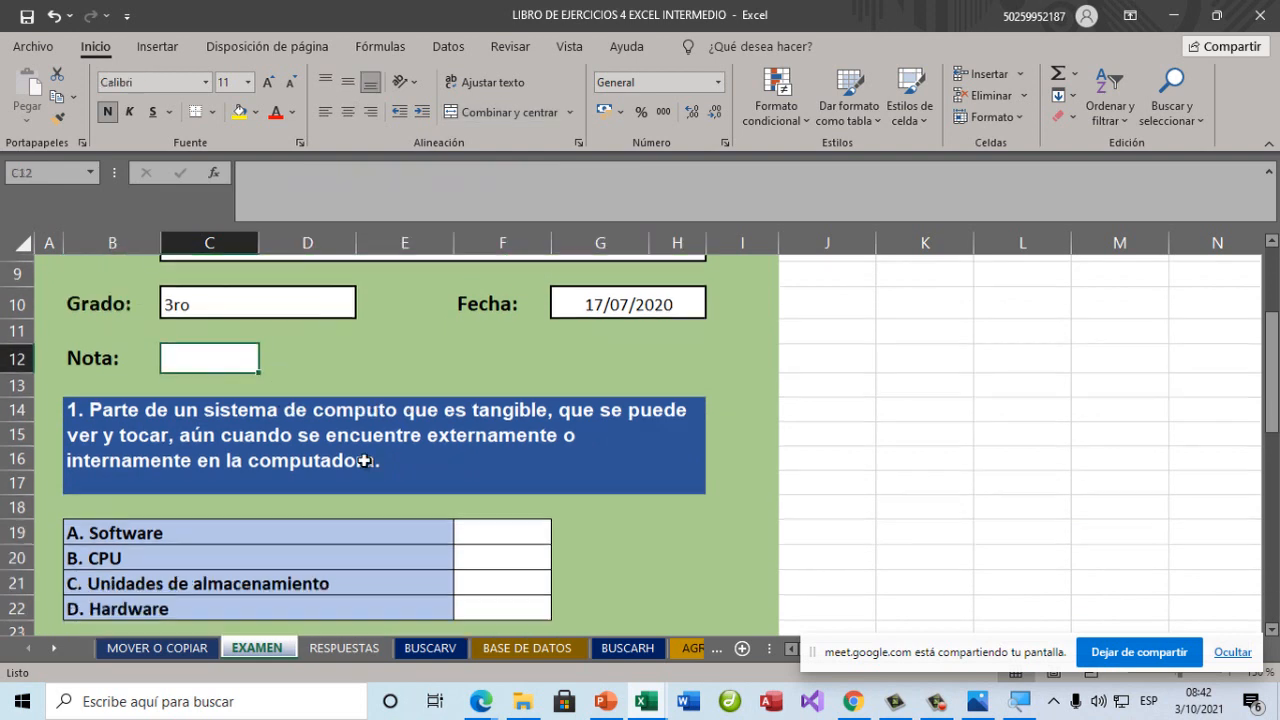
scroll(560, 513, down, 4)
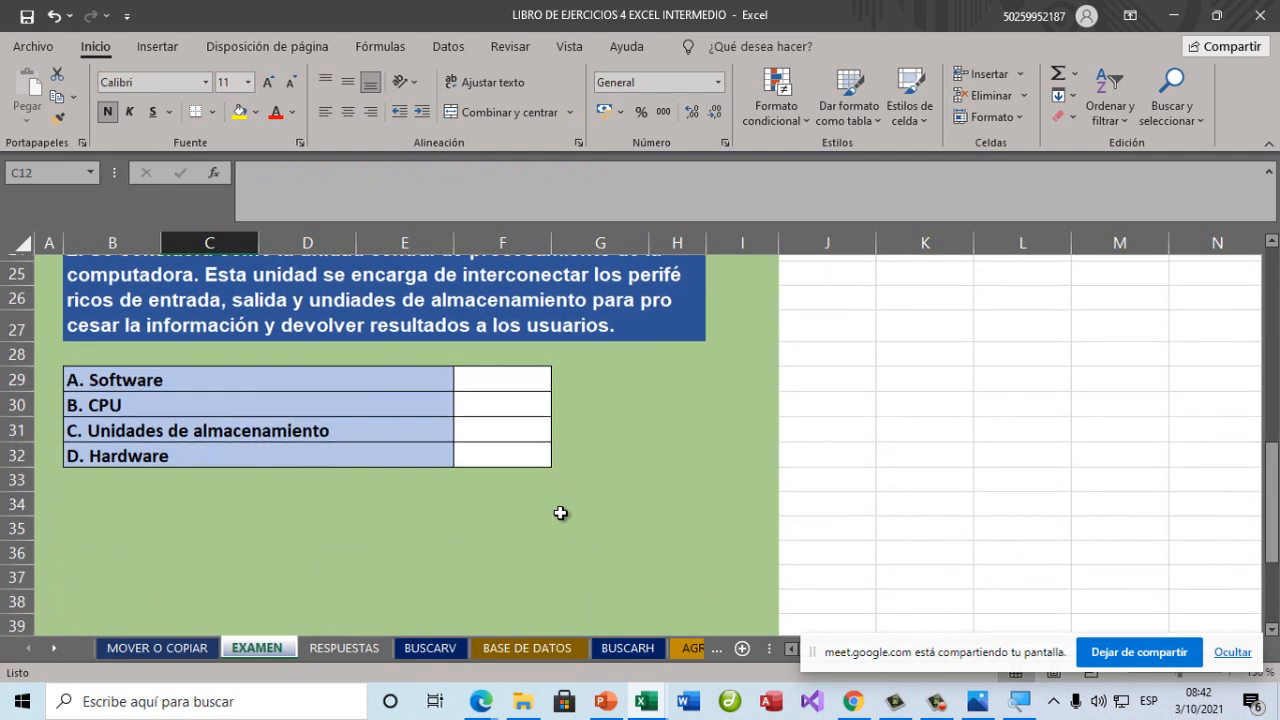
scroll(560, 513, up, 5)
scroll(560, 513, up, 1)
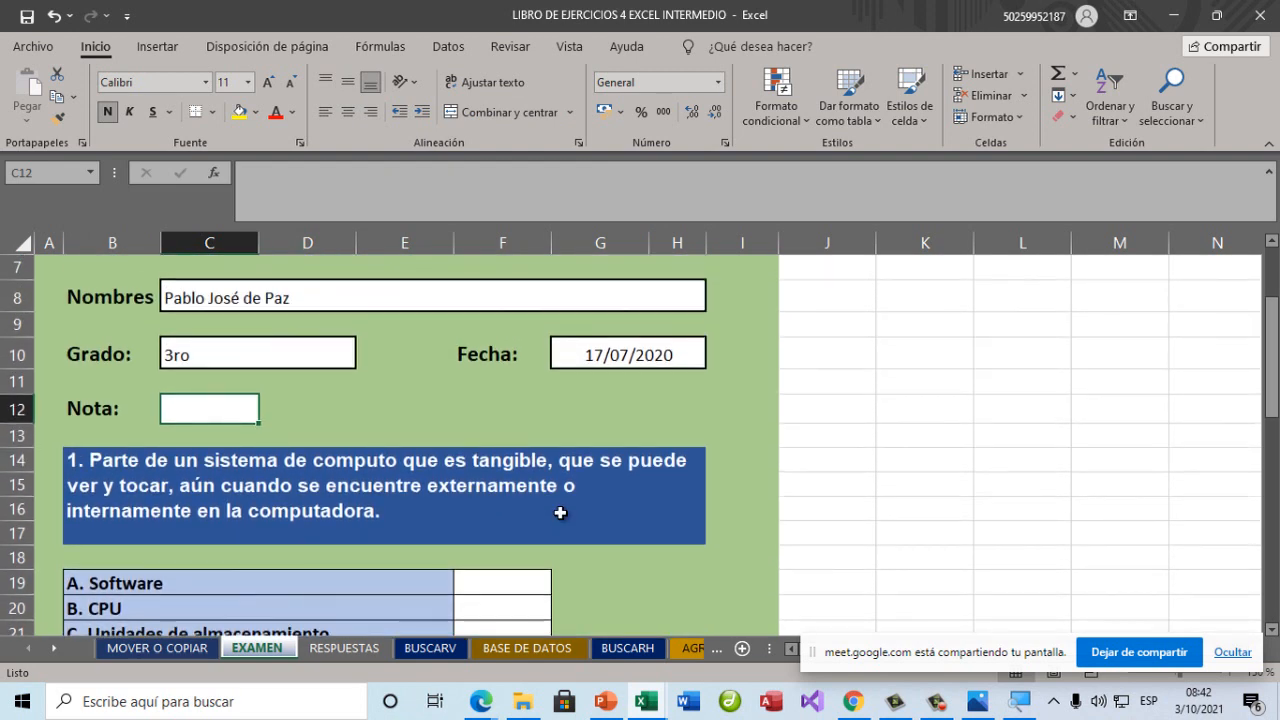
scroll(560, 513, down, 1)
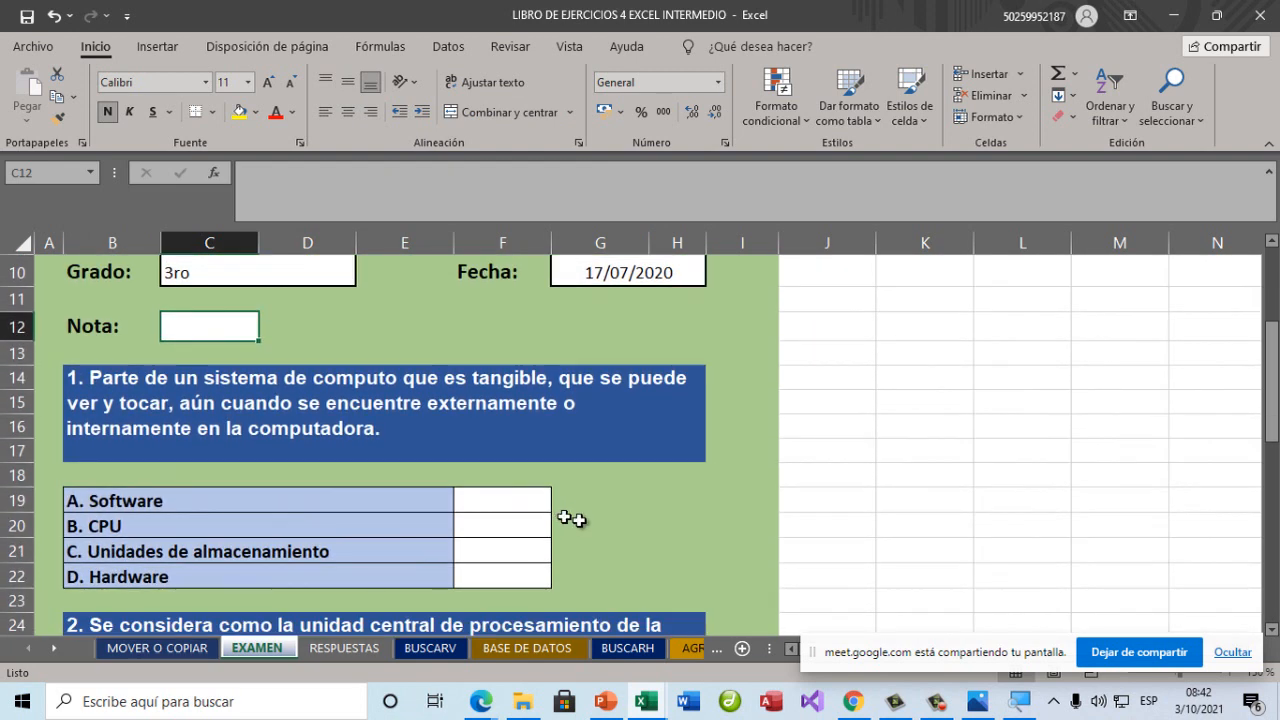
scroll(469, 570, down, 1)
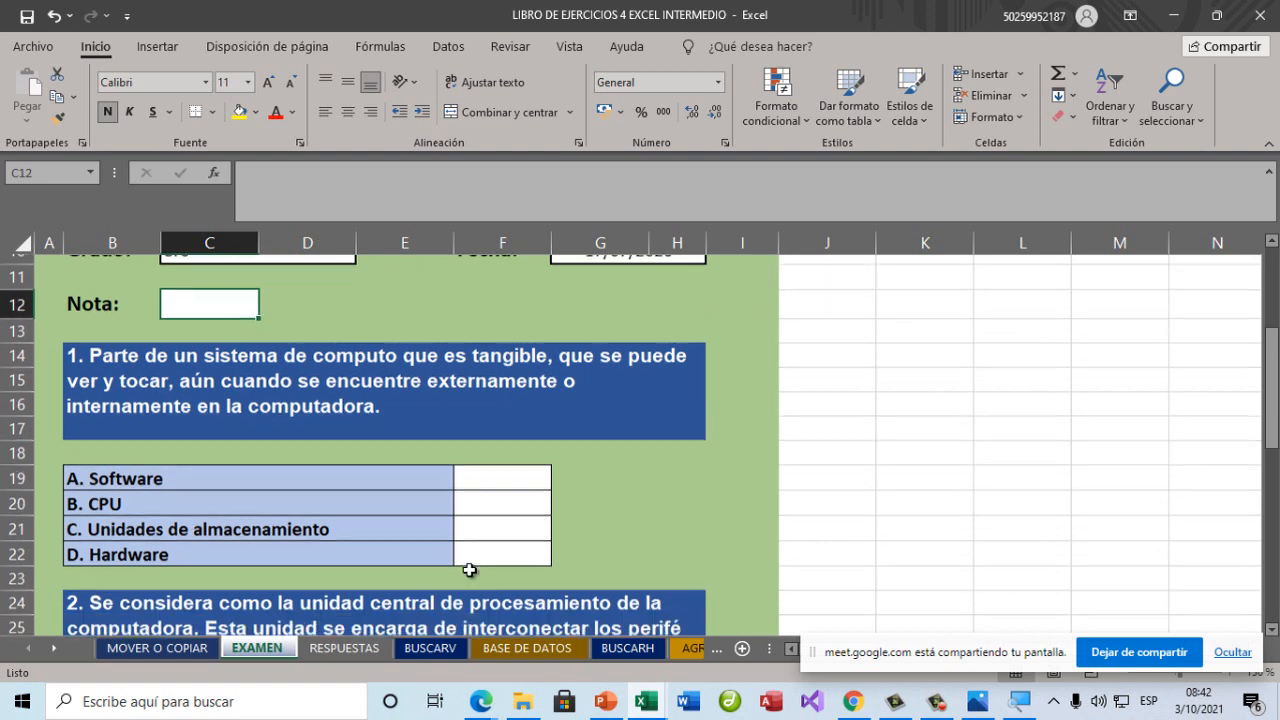
Point out answer cells for both exam questions, including F22 and F30, and return to the Nota cell C12.
click(528, 483)
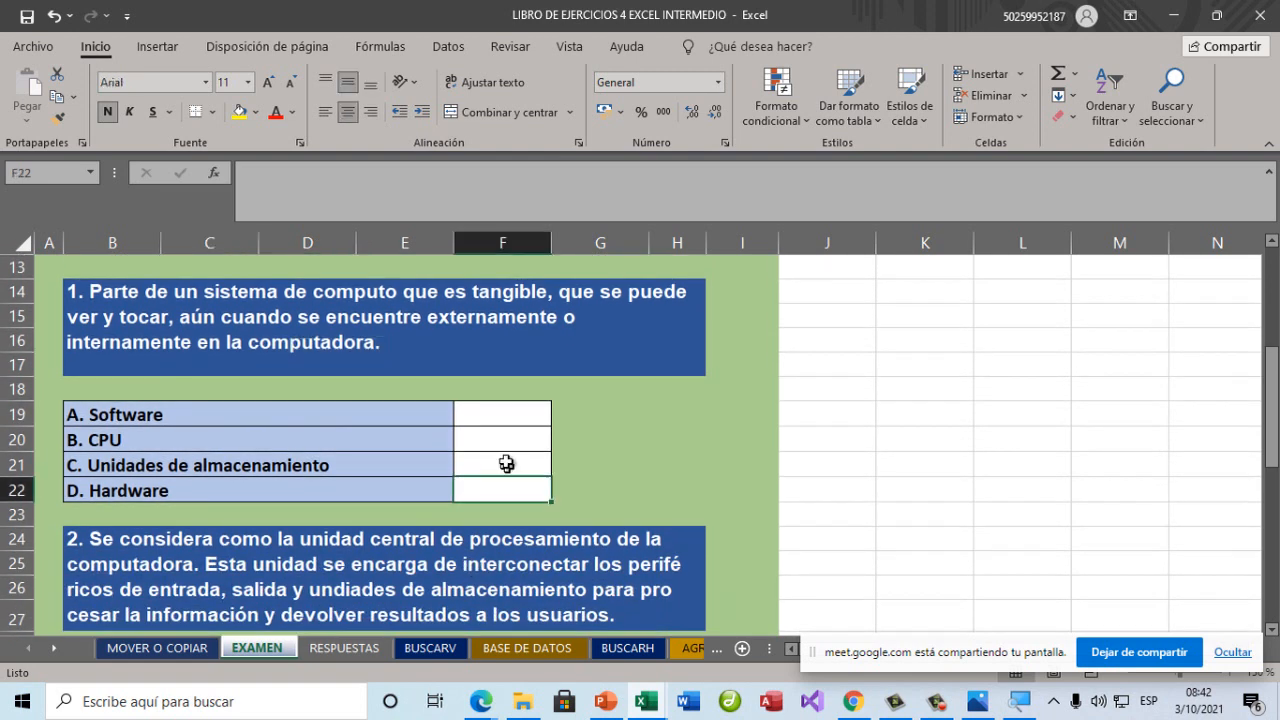
scroll(503, 548, down, 2)
click(503, 548)
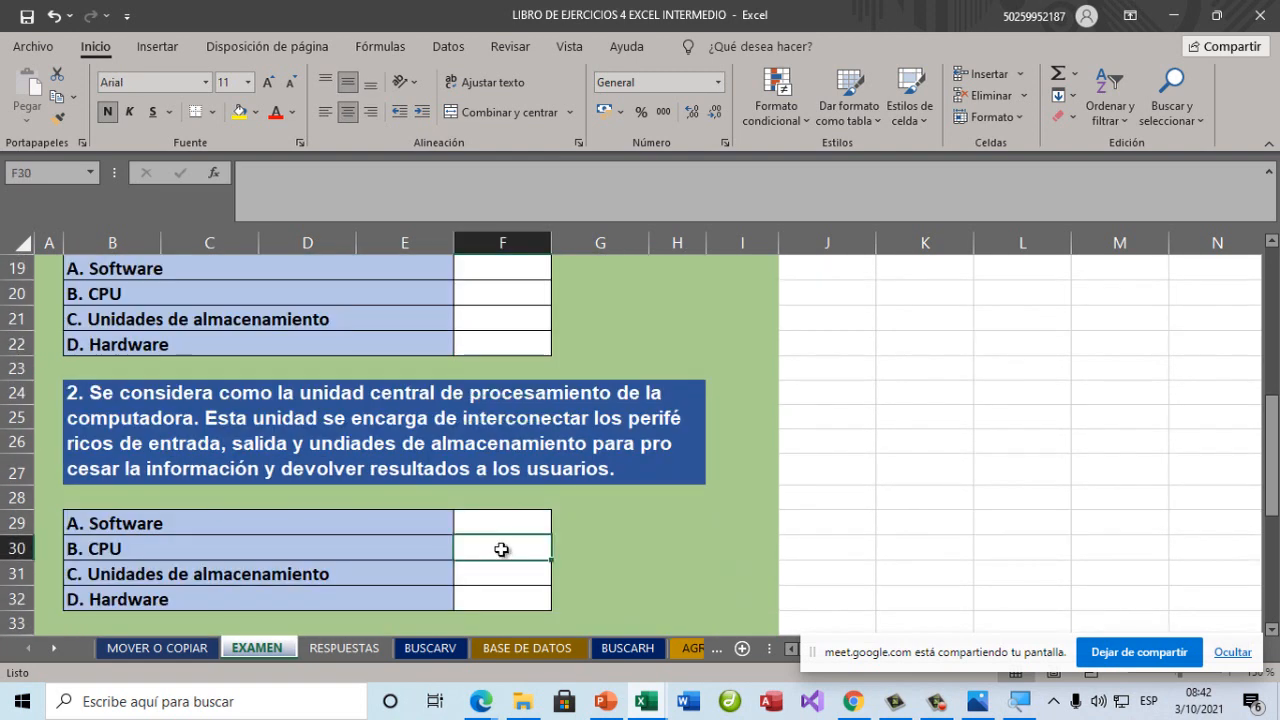
scroll(503, 420, up, 2)
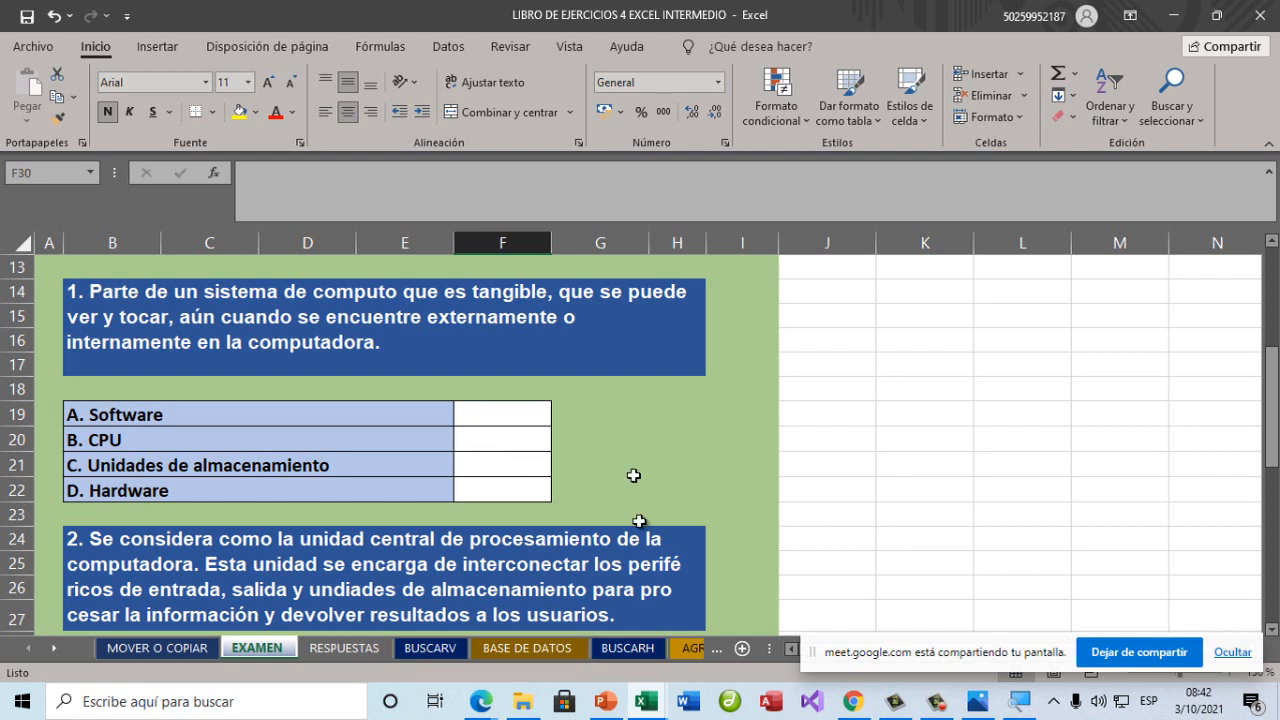
scroll(670, 537, up, 2)
click(222, 406)
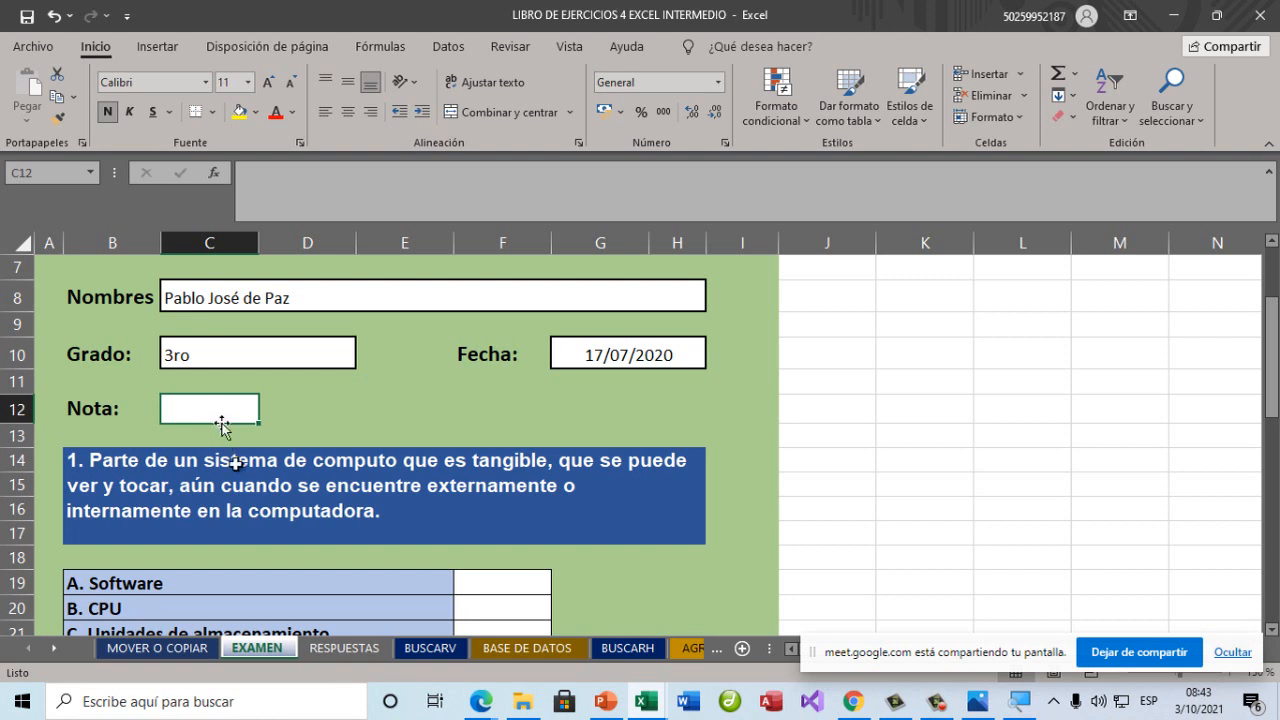
Review the column F answer cells of question 2 and the answer cells beside the Software, CPU and Unidades de almacenamiento options of question 1.
scroll(320, 526, down, 1)
scroll(320, 526, down, 5)
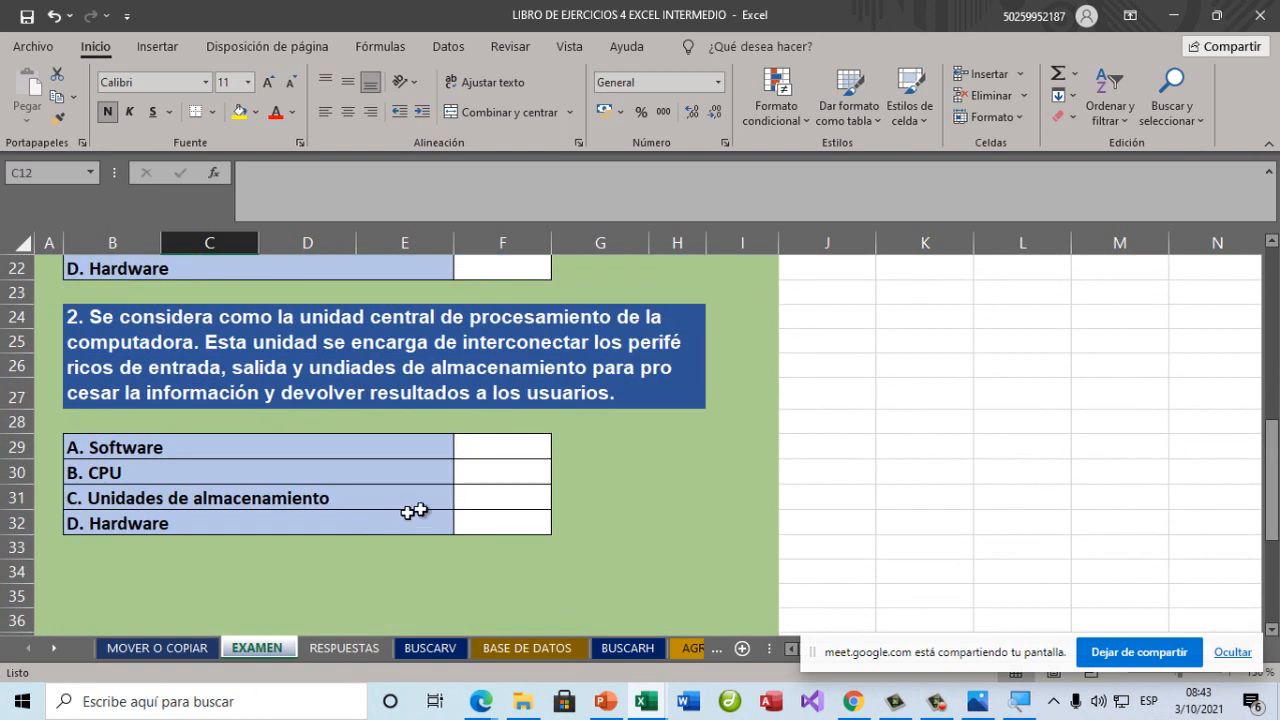
click(498, 480)
click(497, 448)
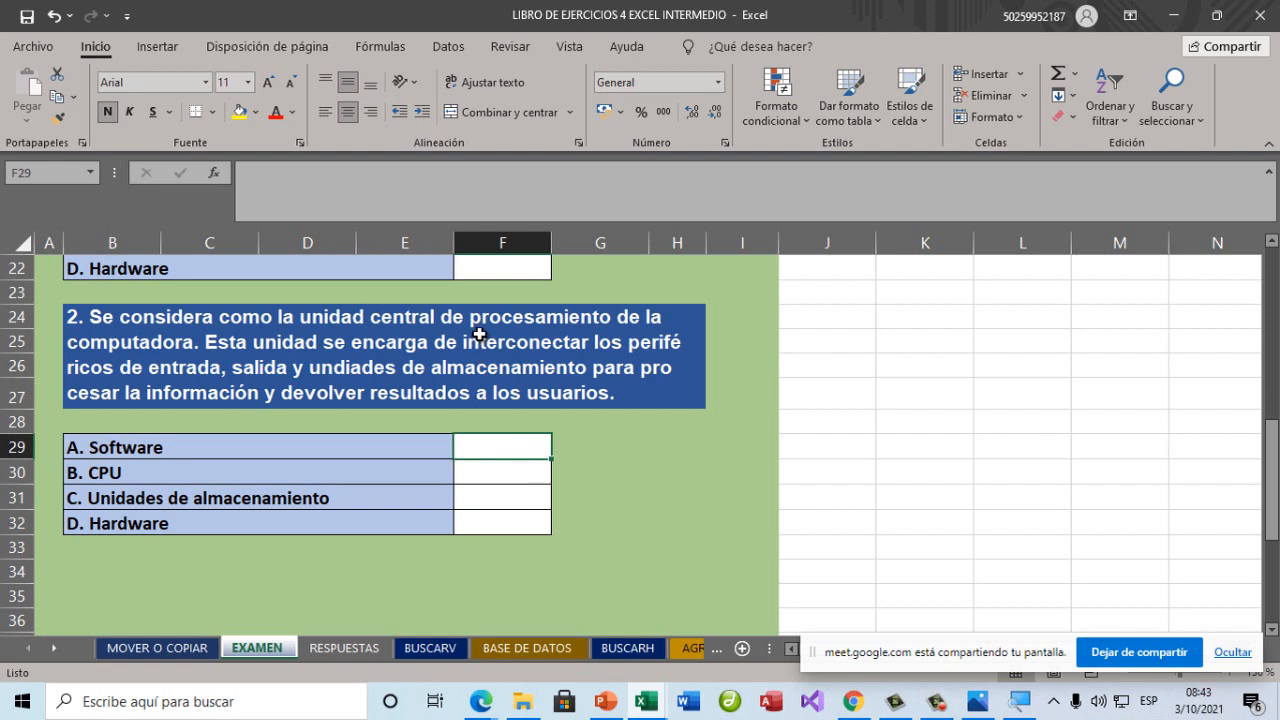
scroll(485, 335, up, 1)
click(500, 317)
click(507, 291)
scroll(508, 289, up, 1)
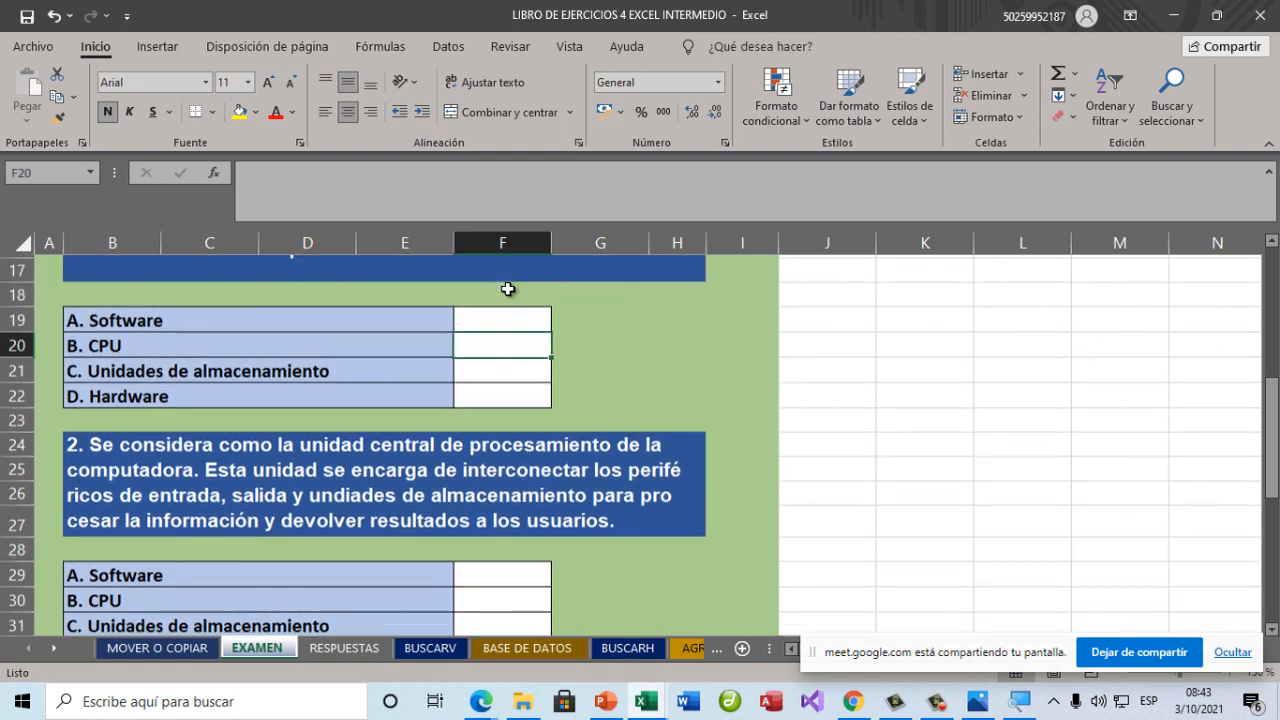
click(500, 336)
click(503, 369)
click(500, 391)
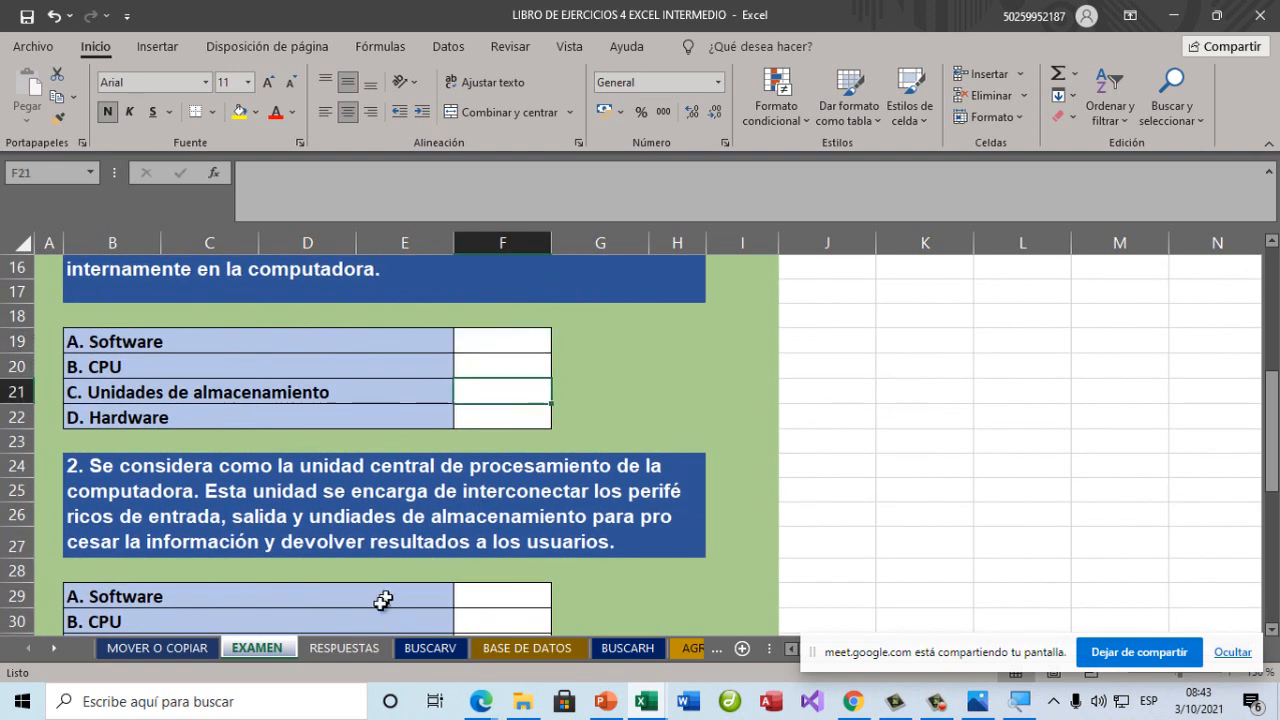
Examine the RESPUESTAS sheet's result cells C4 and C5, the Total Parcial cell C6 and the Total cell E6.
click(347, 648)
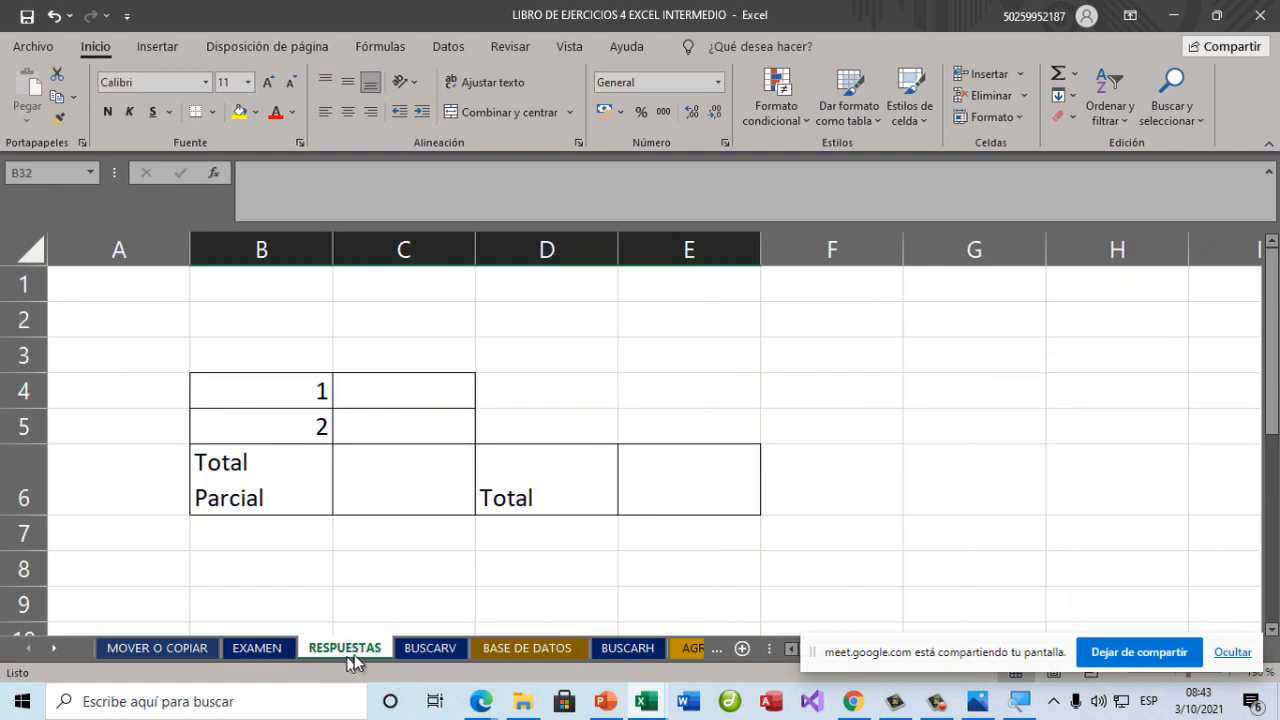
click(395, 404)
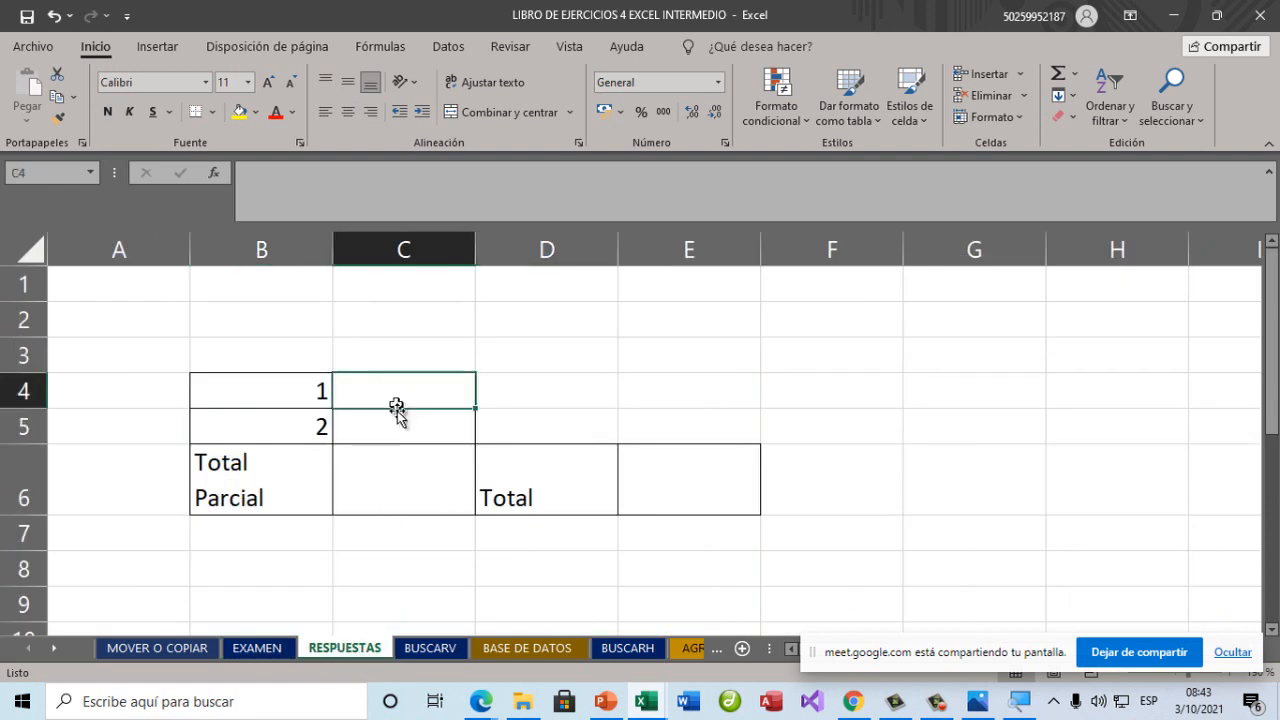
click(397, 414)
click(400, 402)
click(397, 418)
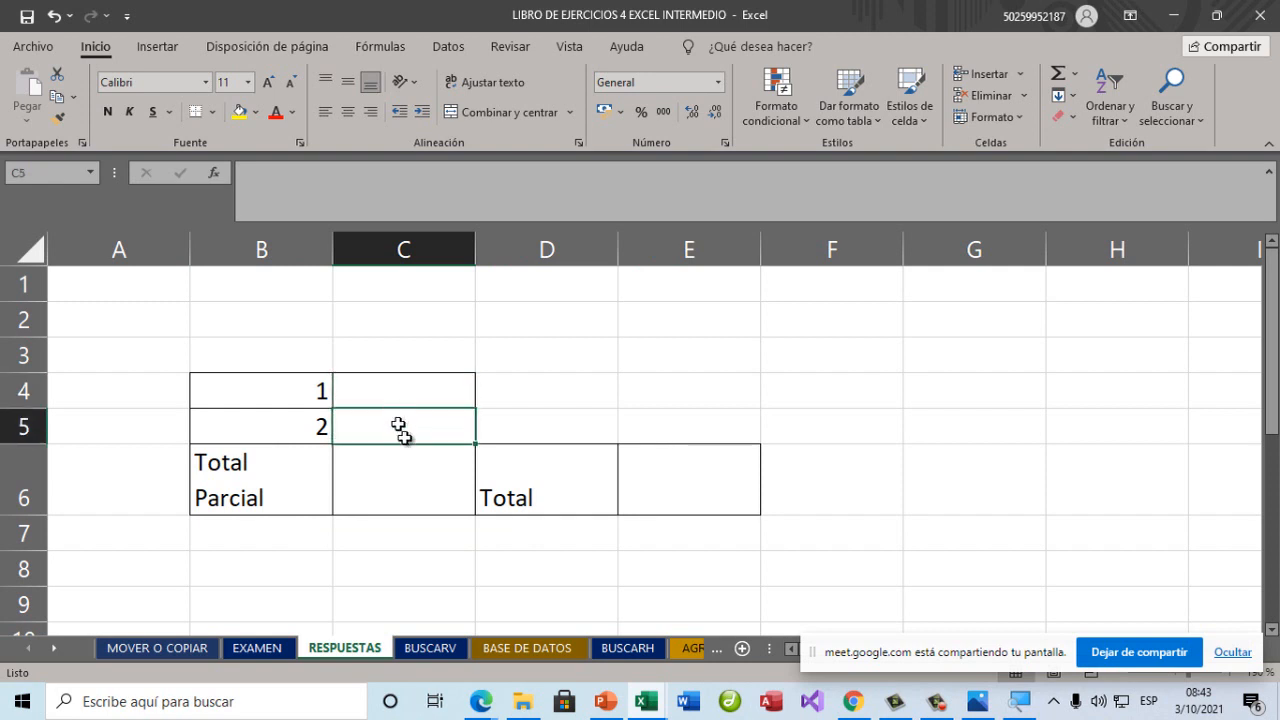
click(416, 462)
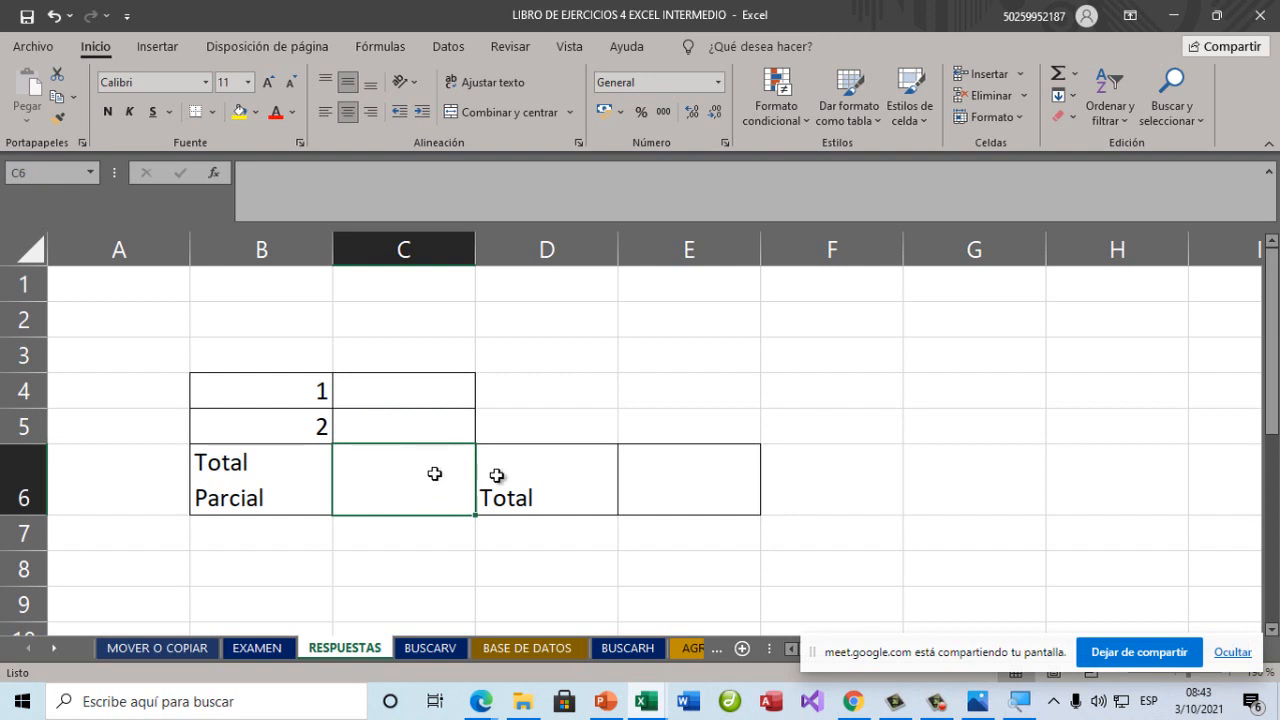
click(706, 494)
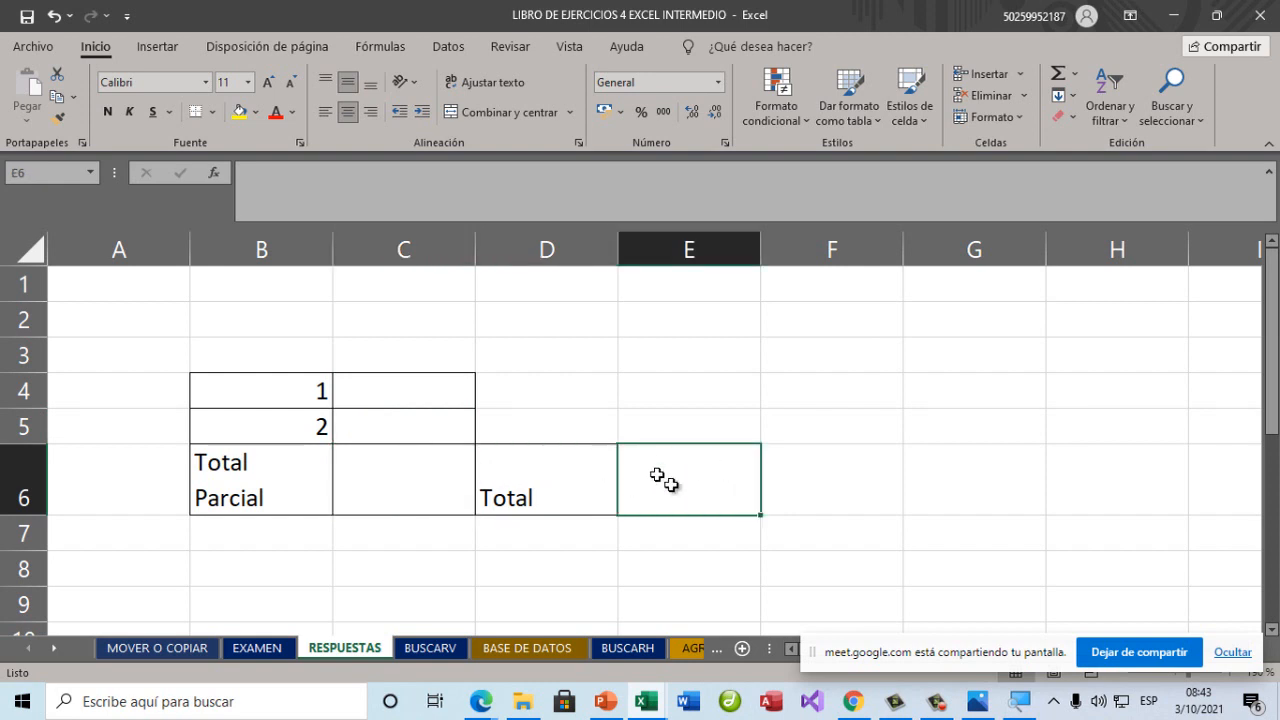
click(708, 488)
Return to the EXAMEN sheet and view its header fields and the Nota cell.
click(262, 648)
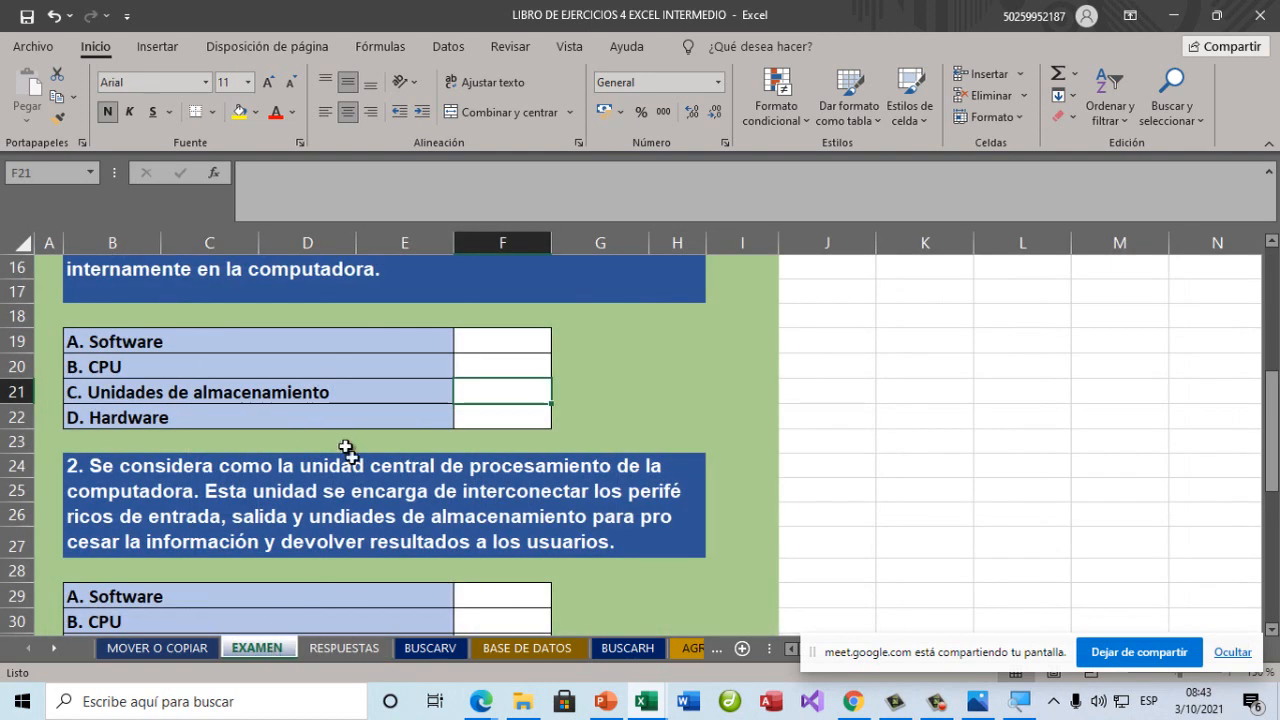
scroll(343, 449, up, 4)
scroll(350, 420, up, 1)
scroll(340, 430, down, 1)
scroll(330, 441, down, 1)
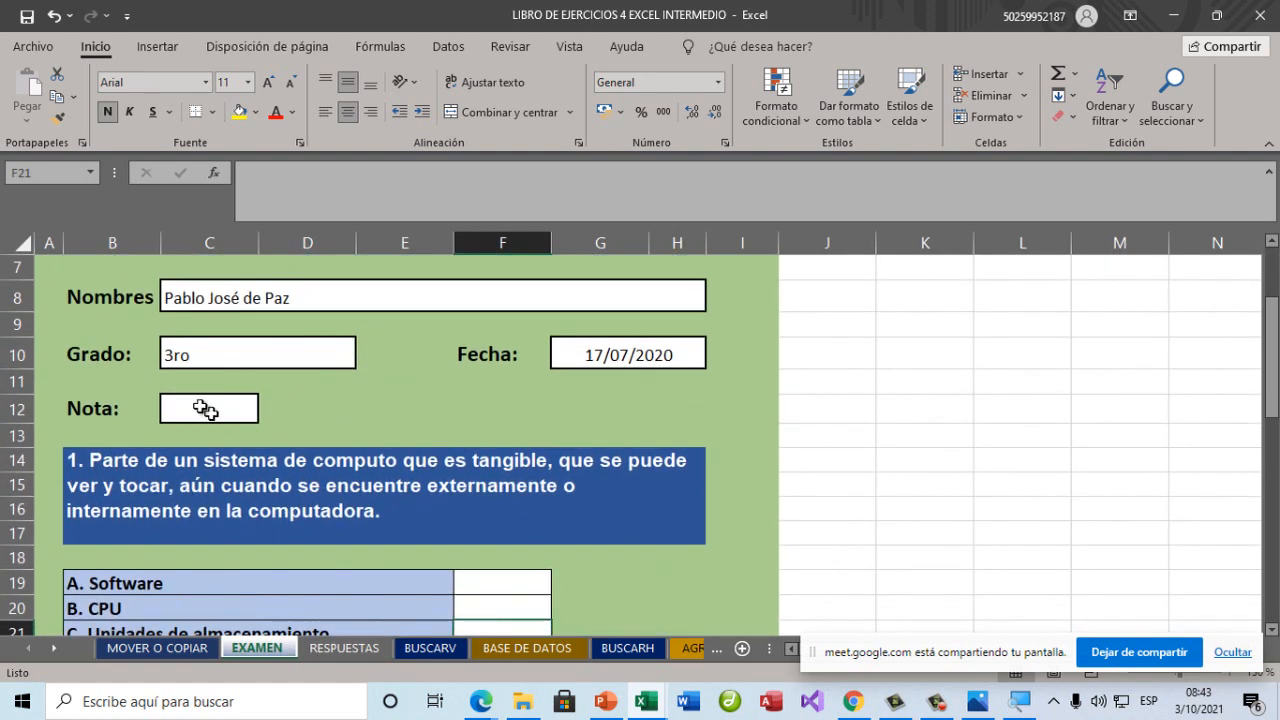
Review the Nota cell C12 and the answer cells of question 1 on the EXAMEN sheet.
click(200, 405)
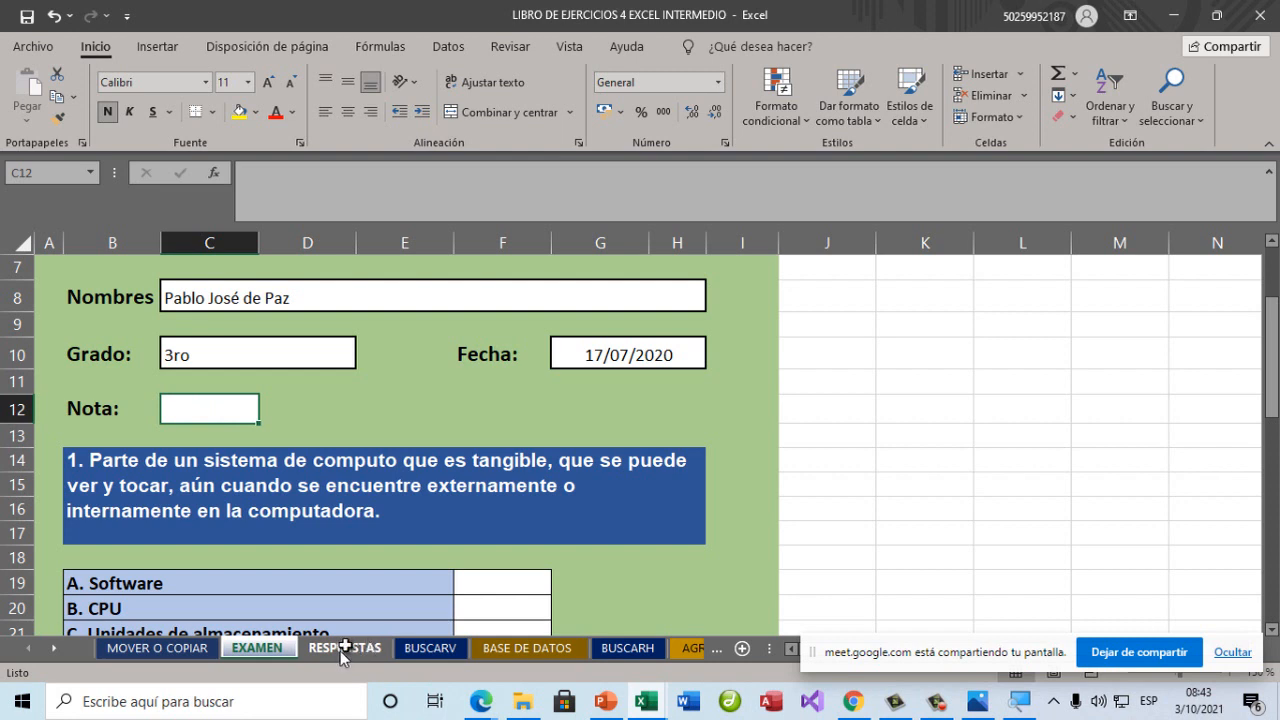
scroll(401, 542, down, 1)
scroll(401, 542, down, 1)
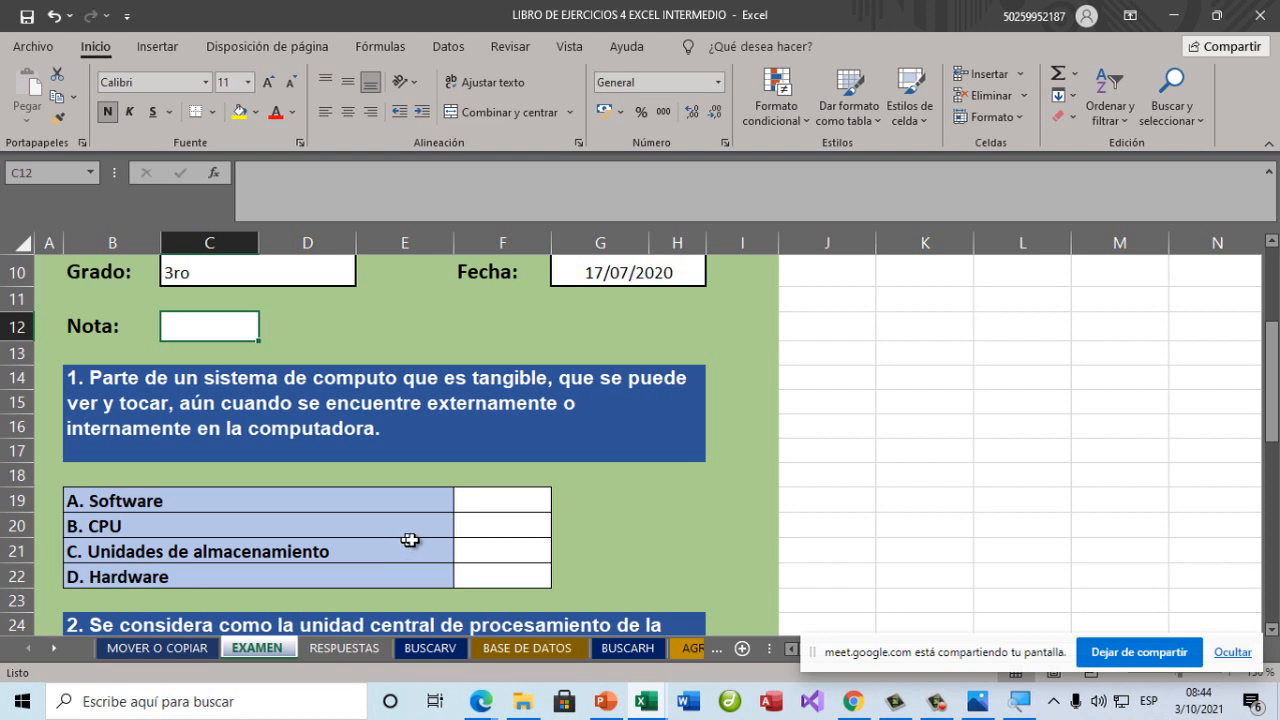
click(484, 526)
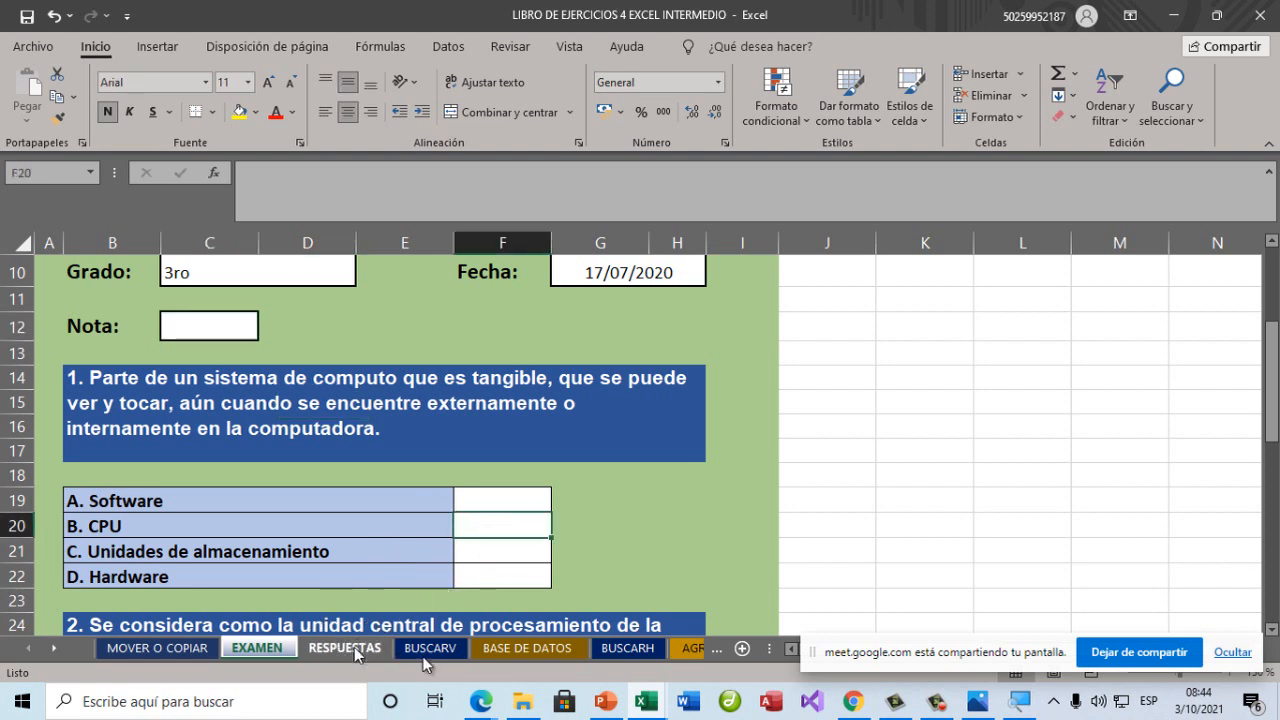
Magnify the screen by one level with the Windows Magnifier (Lupa) and minimize its window.
click(1017, 708)
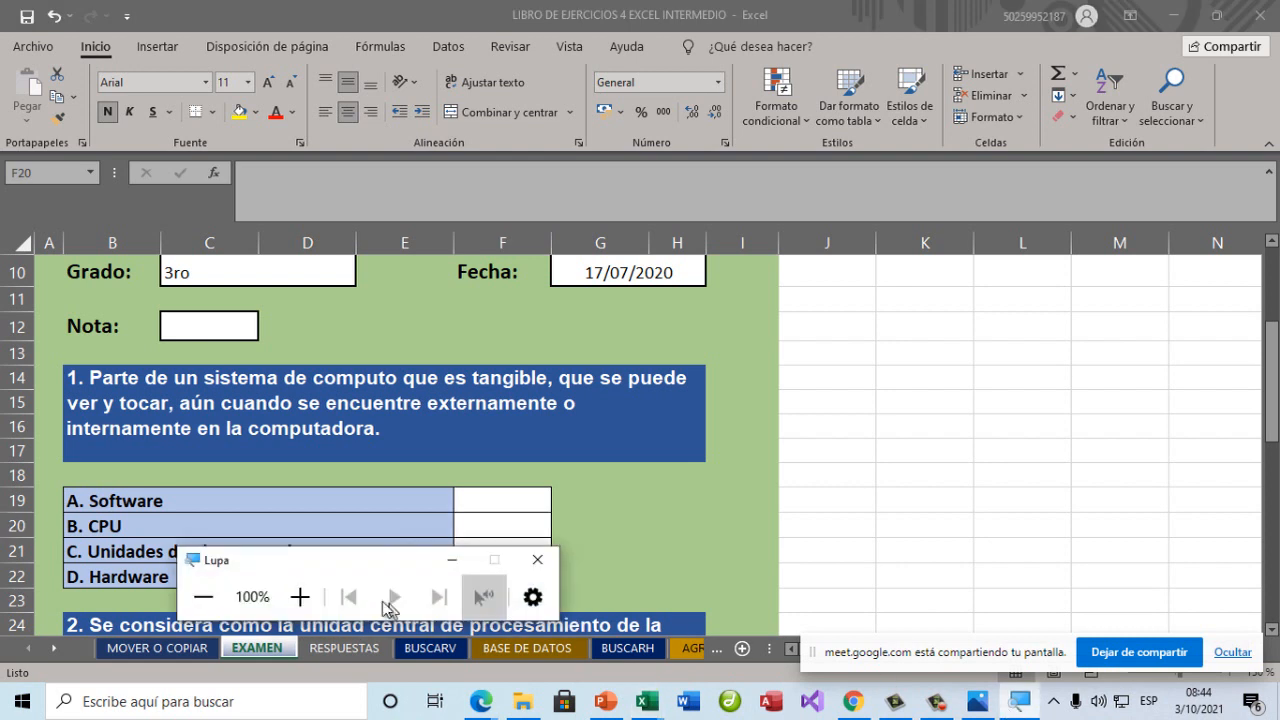
click(300, 597)
click(452, 560)
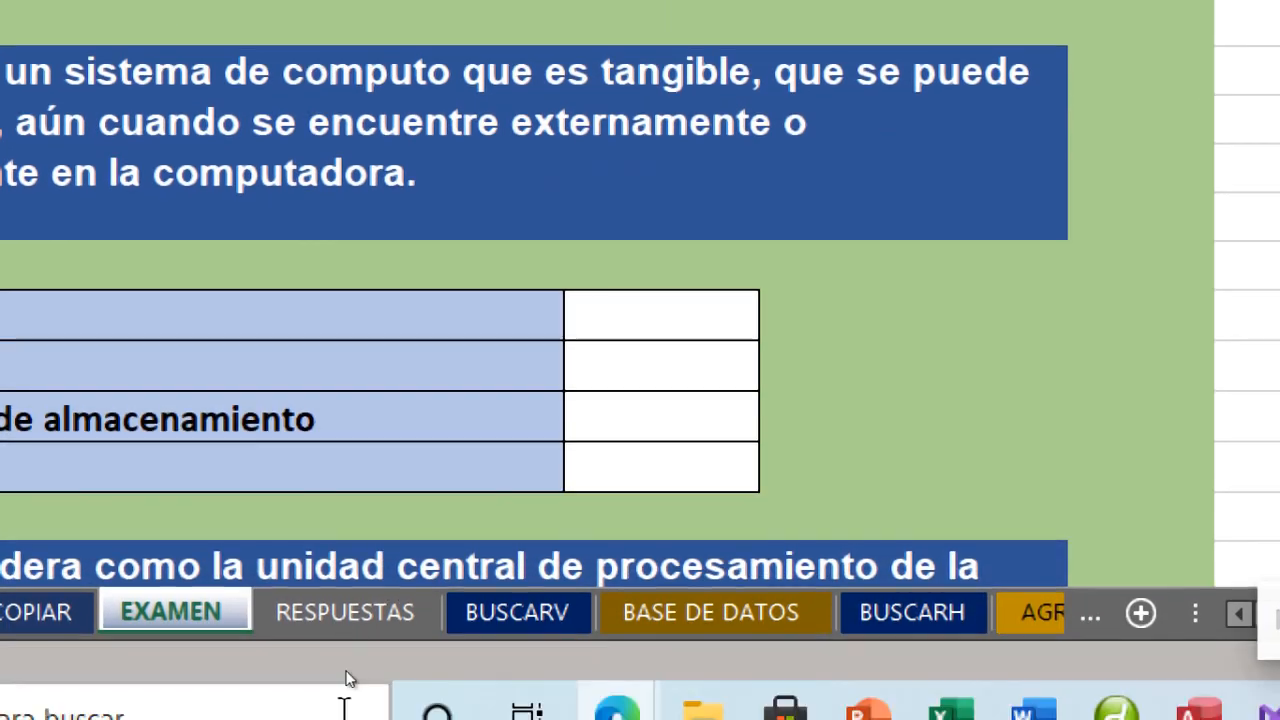
Go to the RESPUESTAS sheet and examine the rows for questions 1 and 2 with their result cells.
click(344, 611)
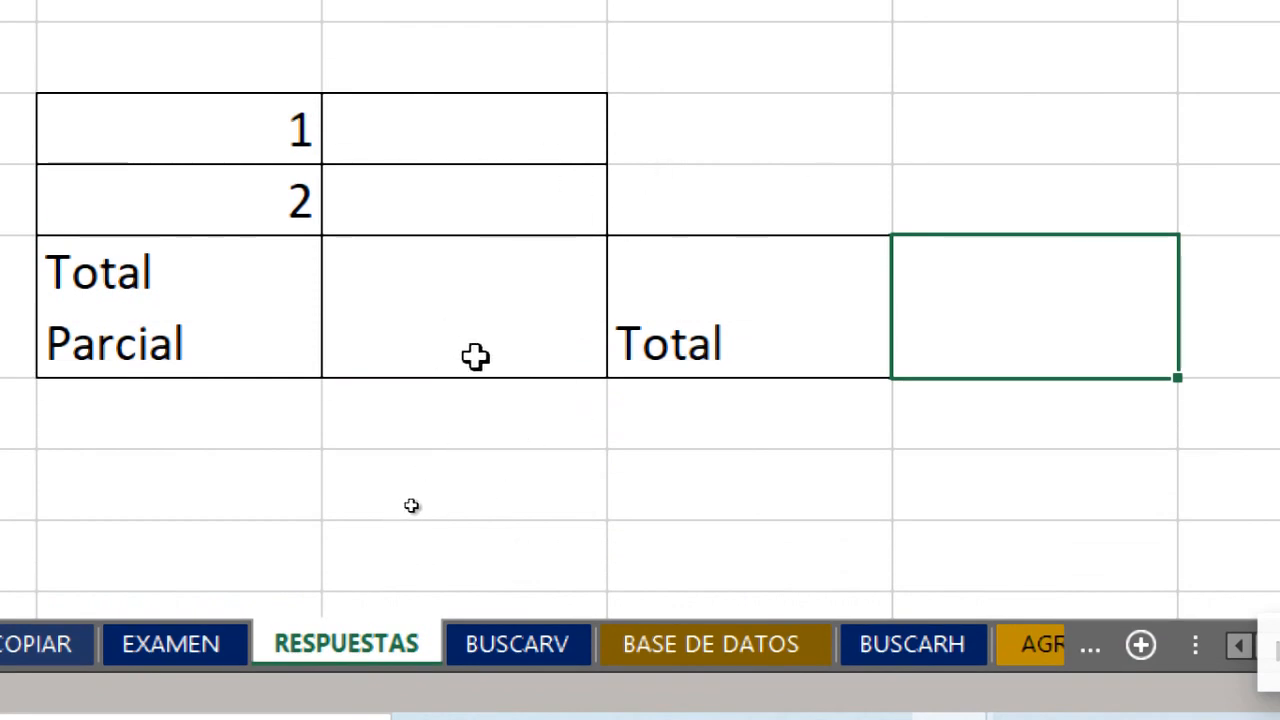
click(453, 136)
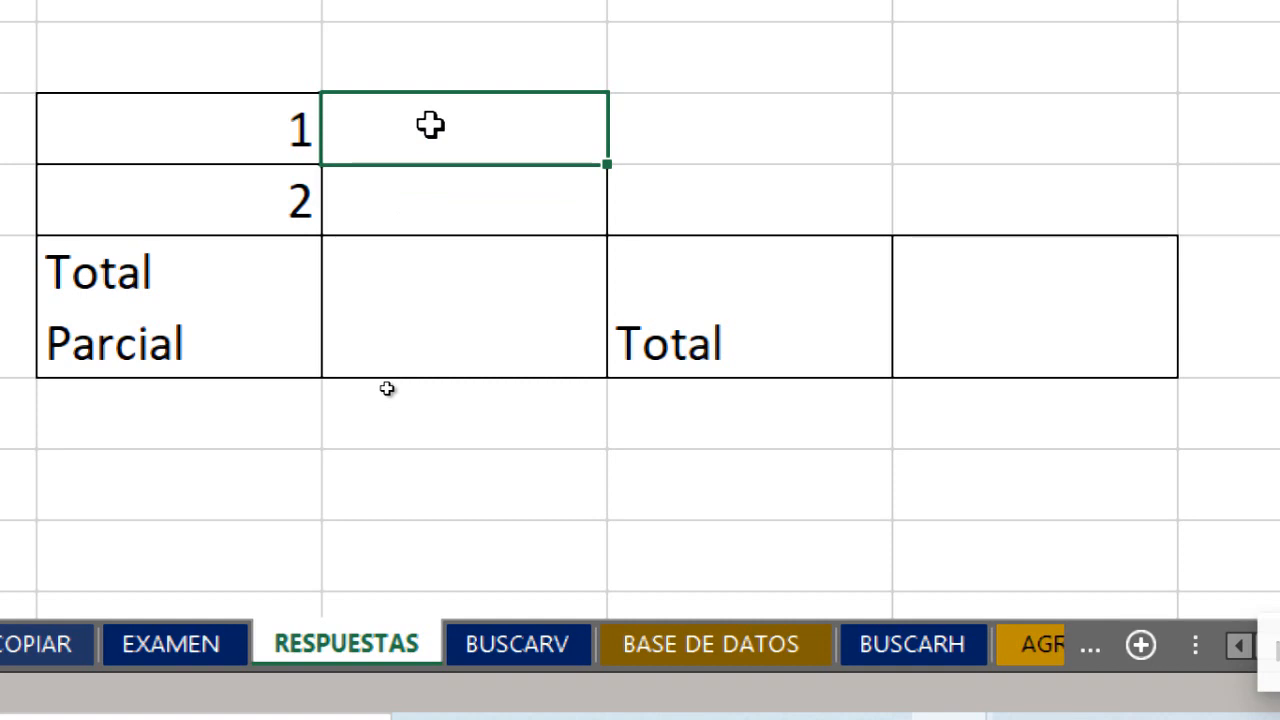
click(145, 128)
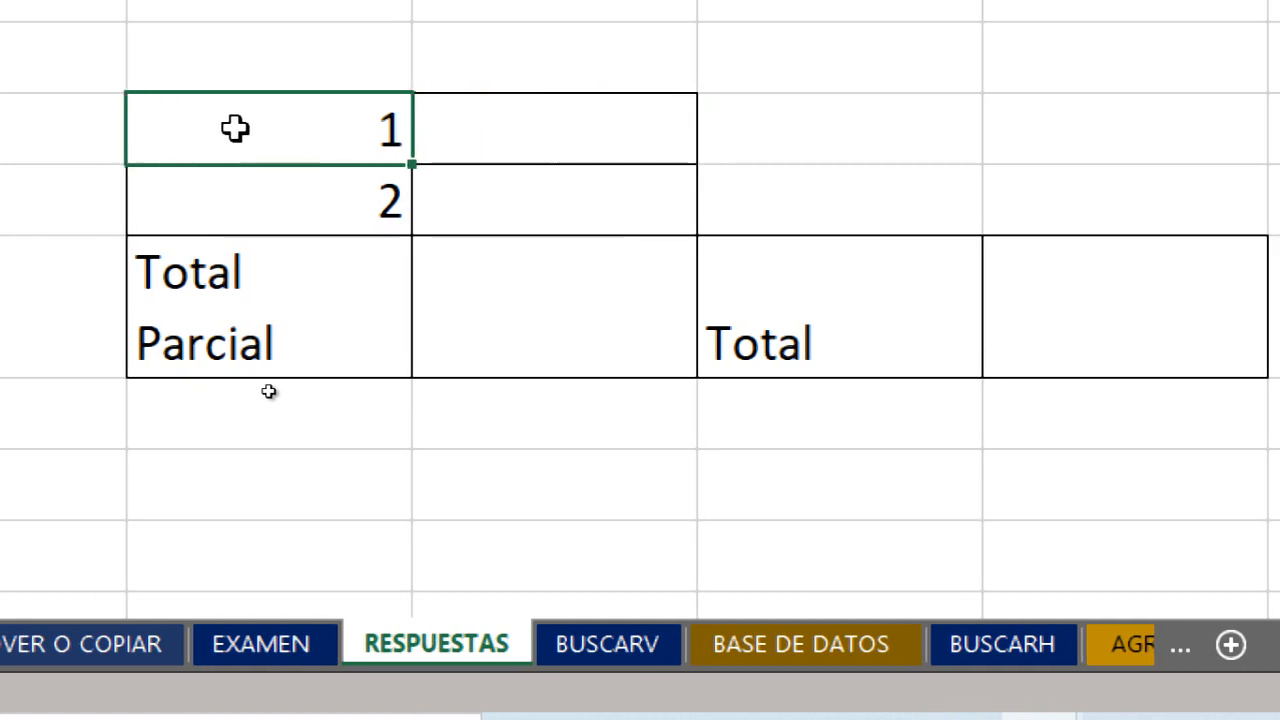
drag(235, 128, 540, 131)
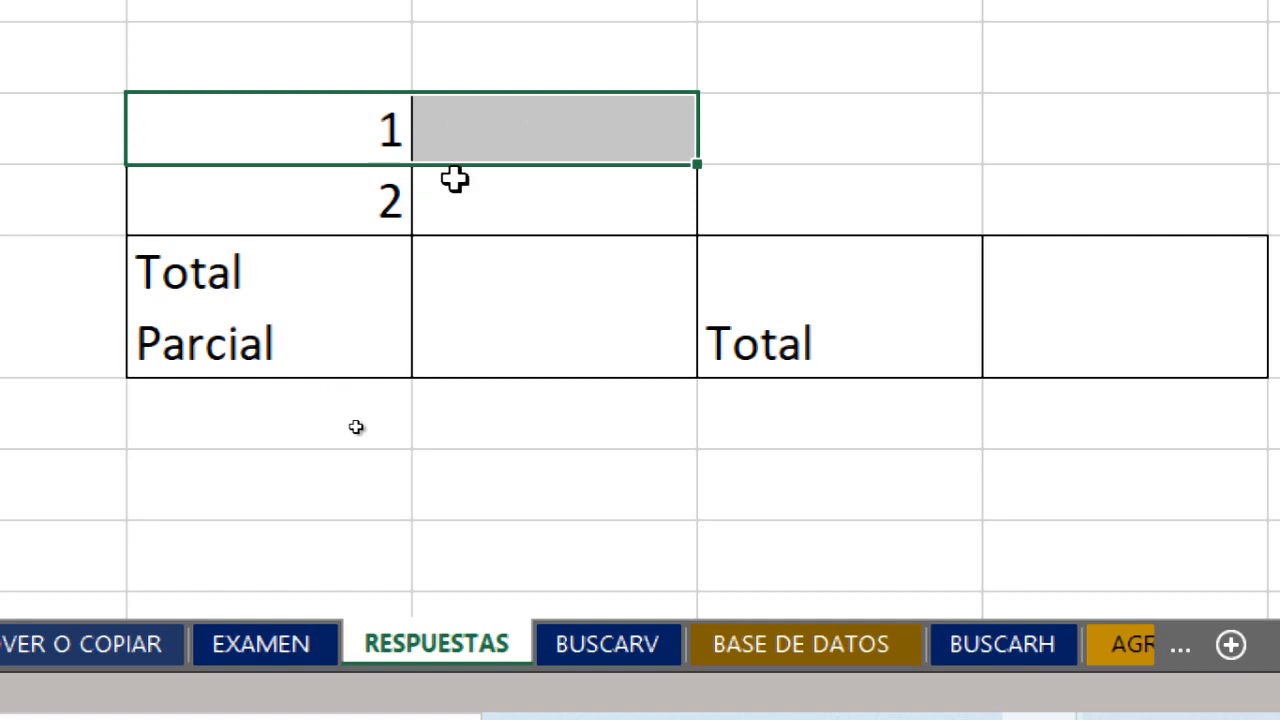
click(340, 203)
drag(340, 203, 591, 197)
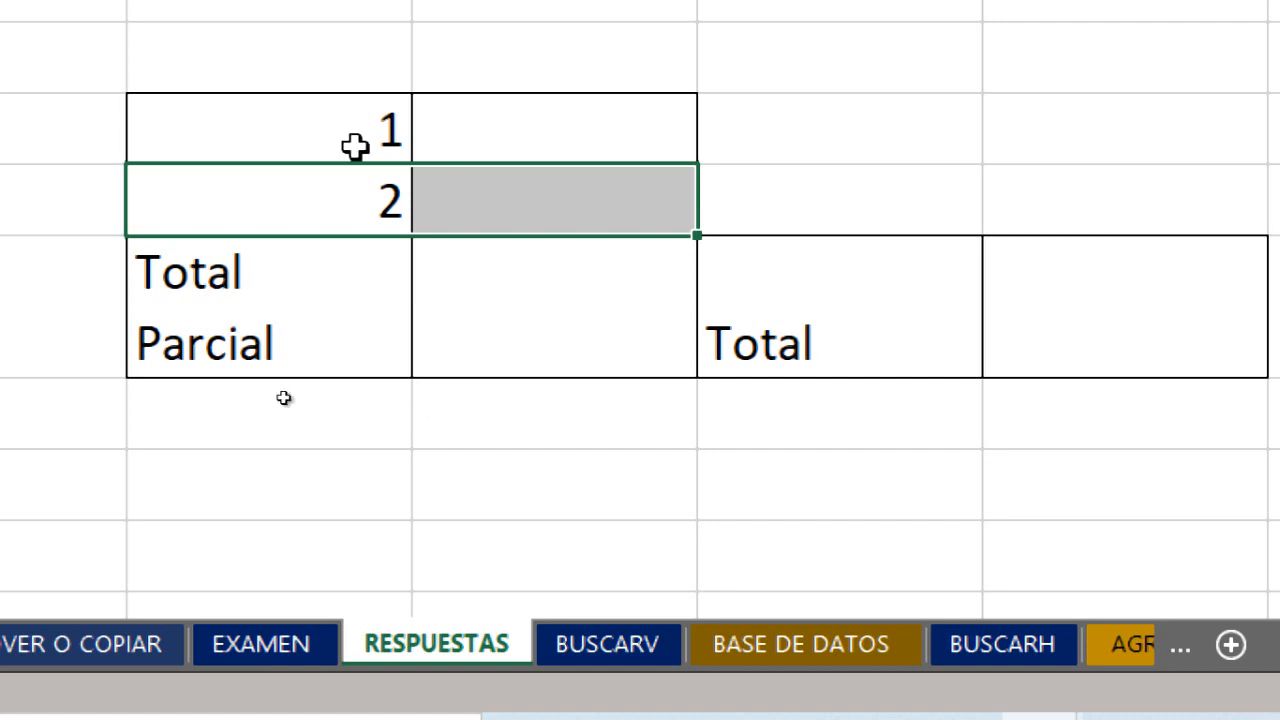
Link question 1's result cell C4 on RESPUESTAS to the Hardware answer cell F22 on the EXAMEN sheet.
click(516, 139)
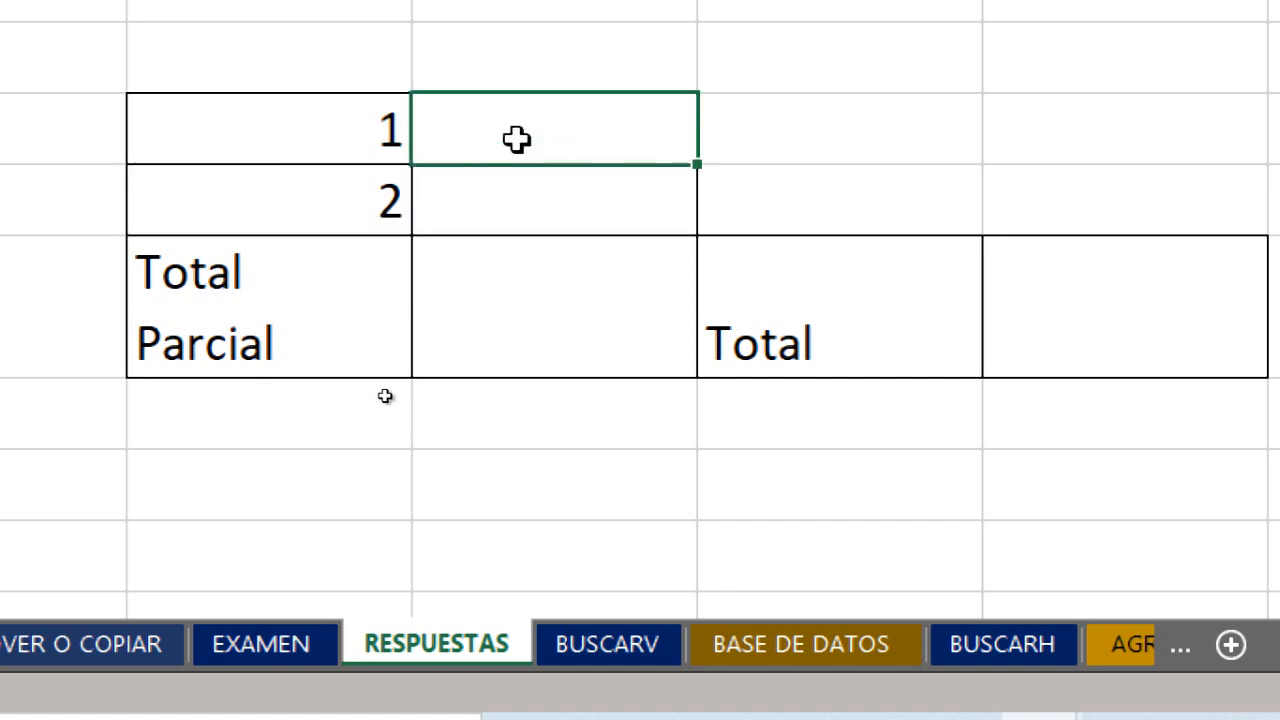
click(516, 139)
text(=)
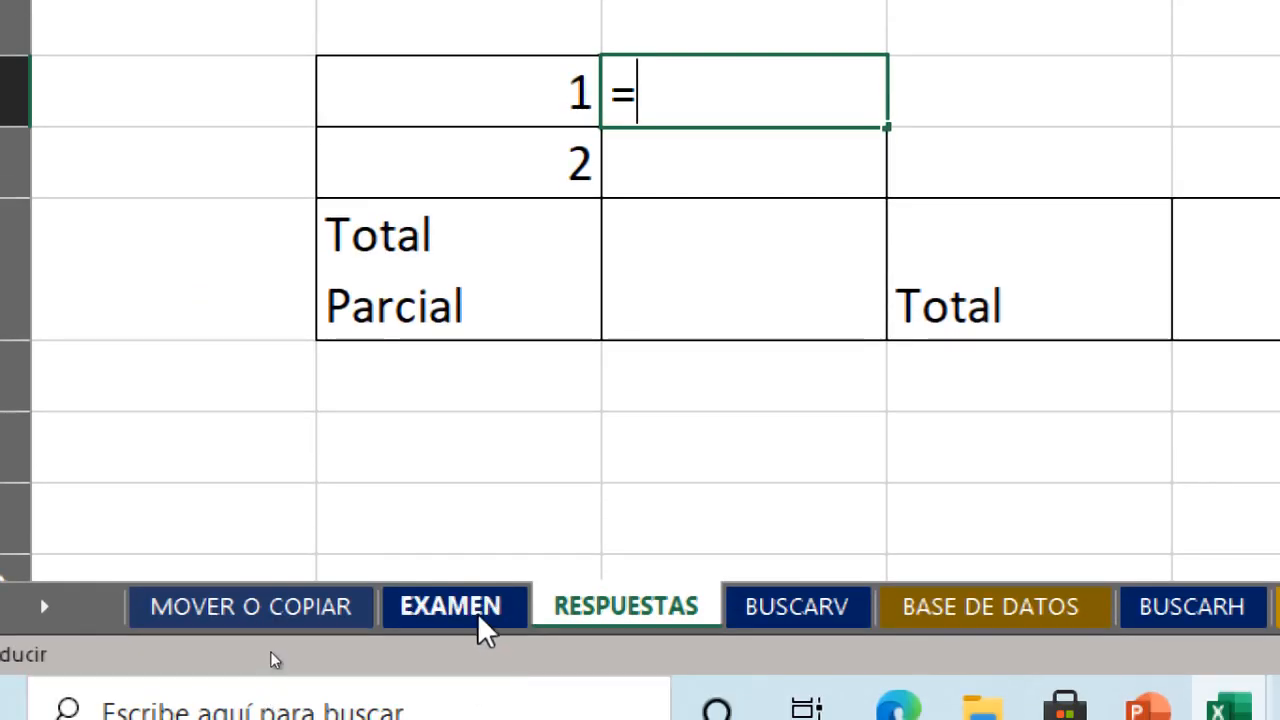
click(479, 618)
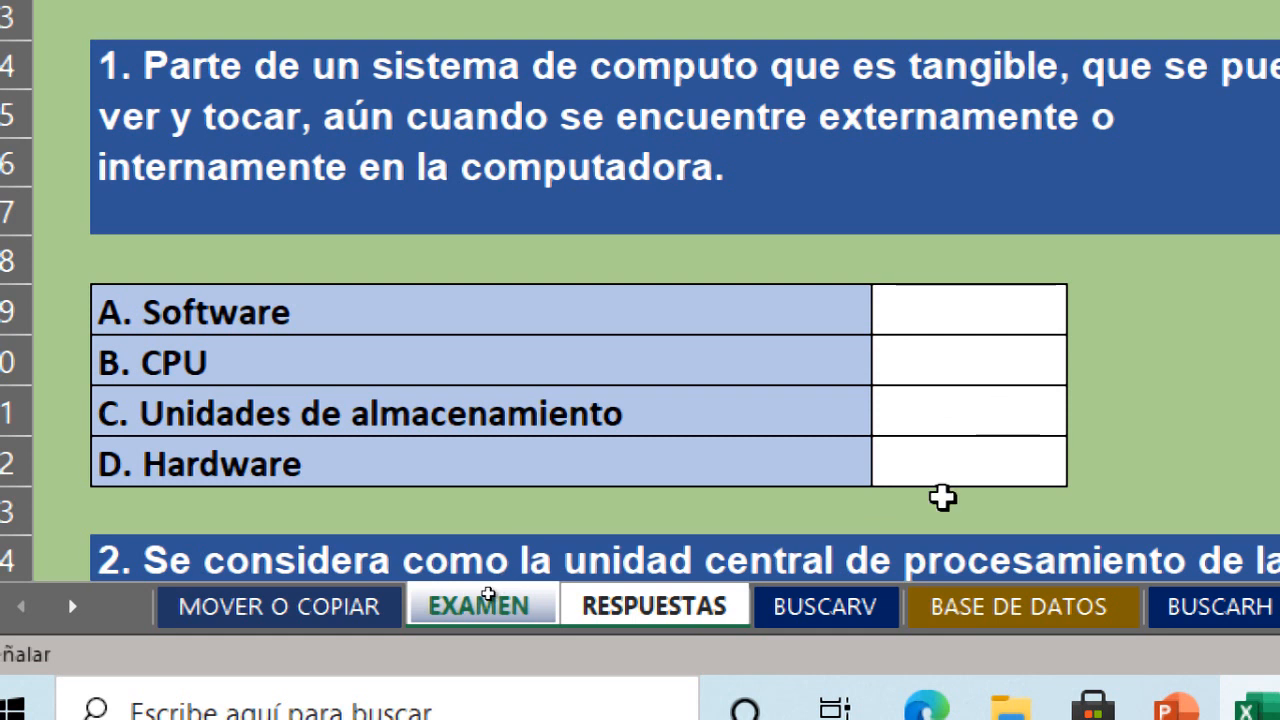
click(920, 465)
key(ctrl+c)
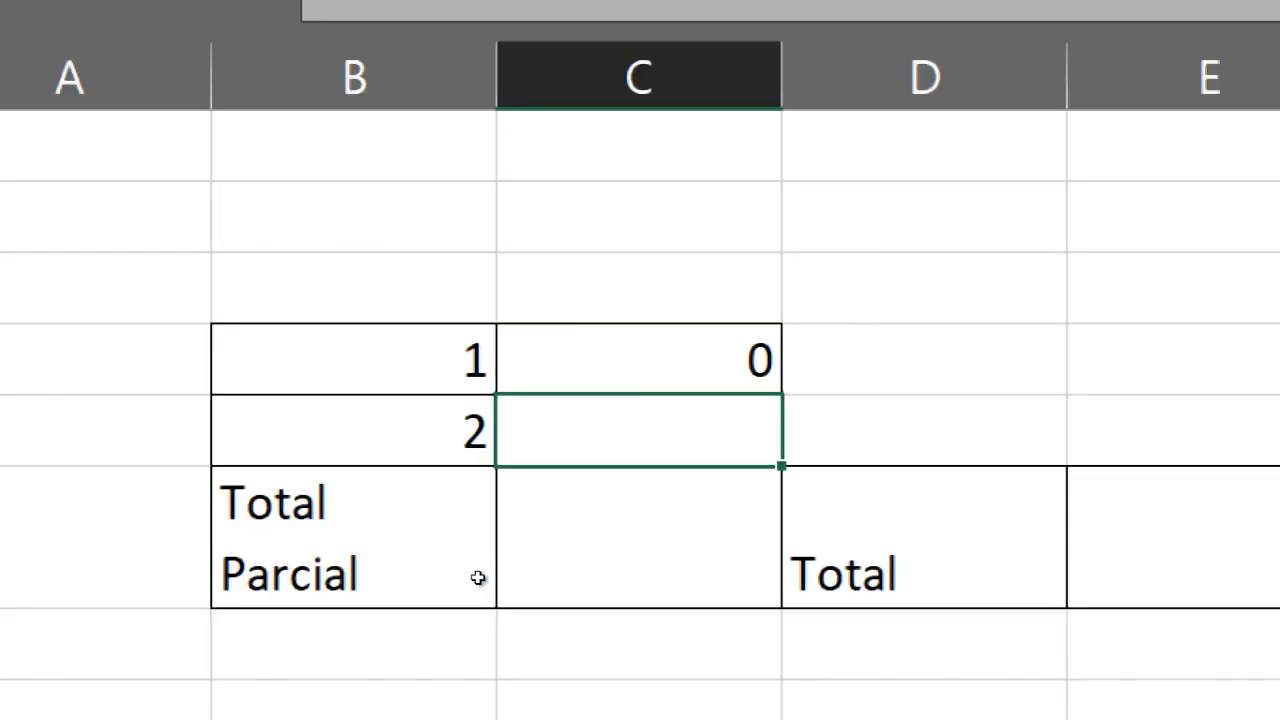
Inspect the cross-sheet formula in question 1's result cell C4 without changing it.
click(706, 368)
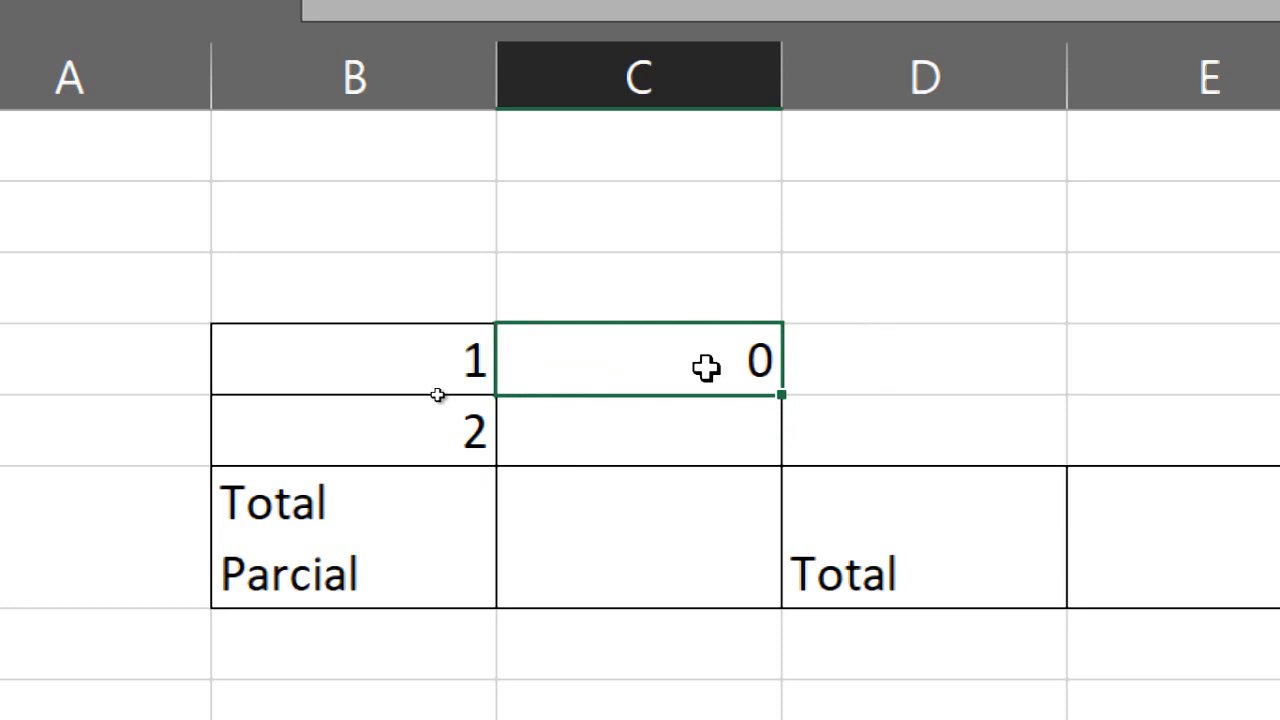
double_click(706, 368)
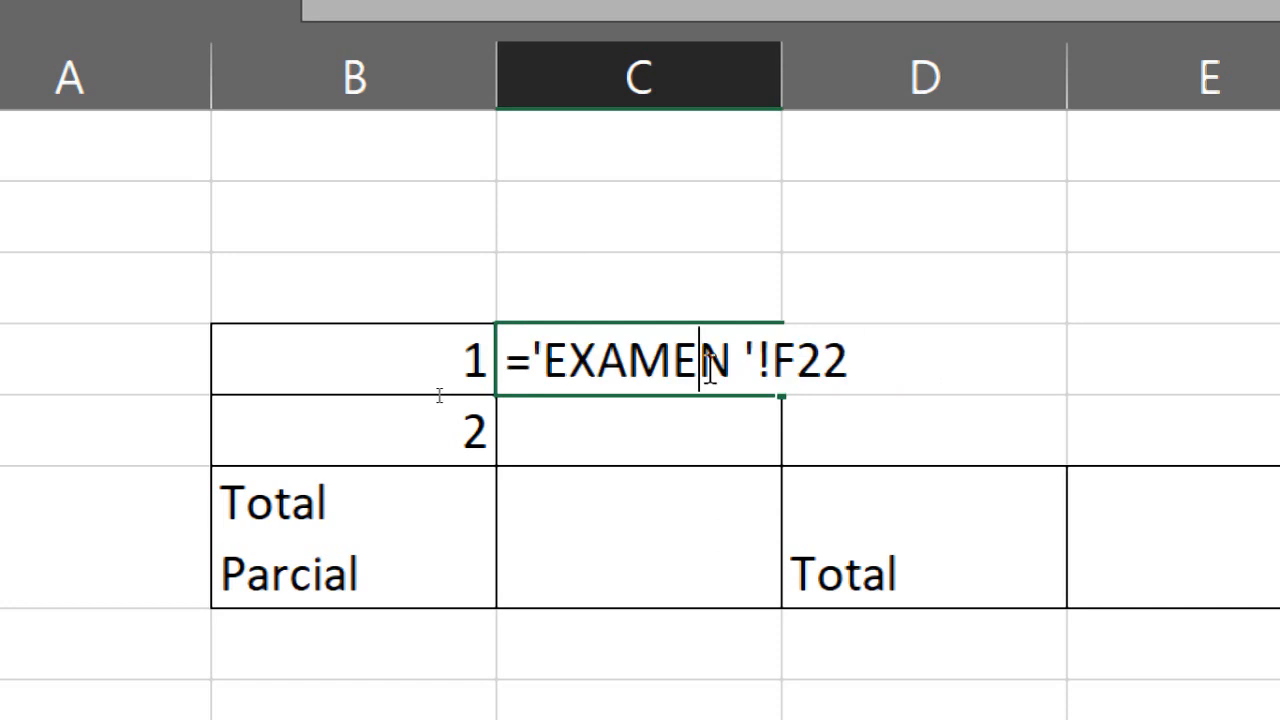
drag(848, 358, 521, 353)
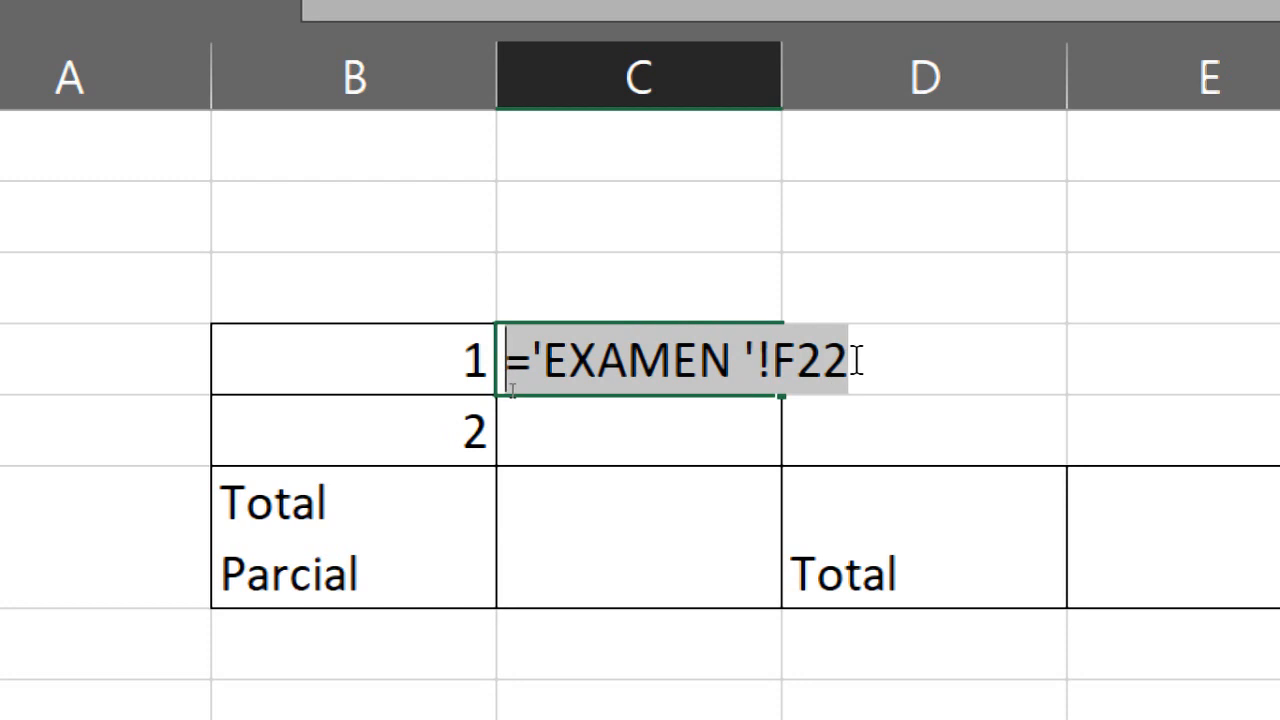
key(Return)
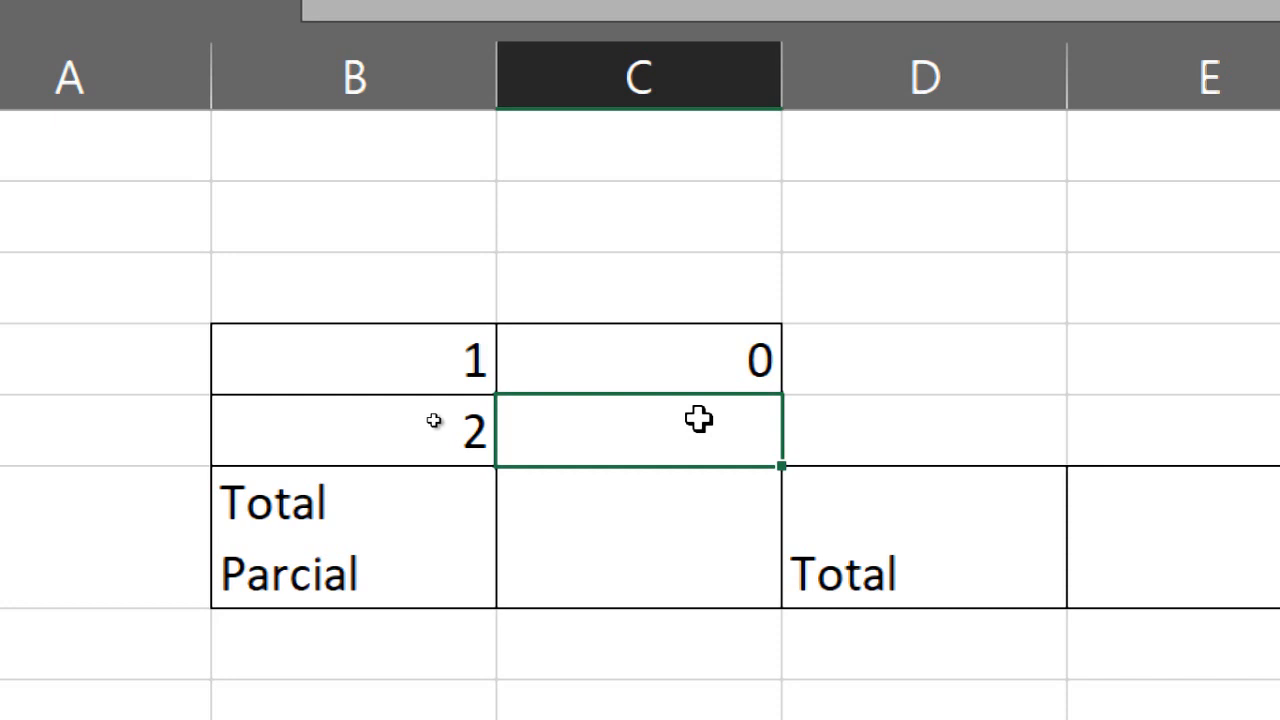
Link question 2's result cell C5 to the CPU answer cell F30 on EXAMEN, and check the formula.
key(ctrl)
key(ctrl)
text(=)
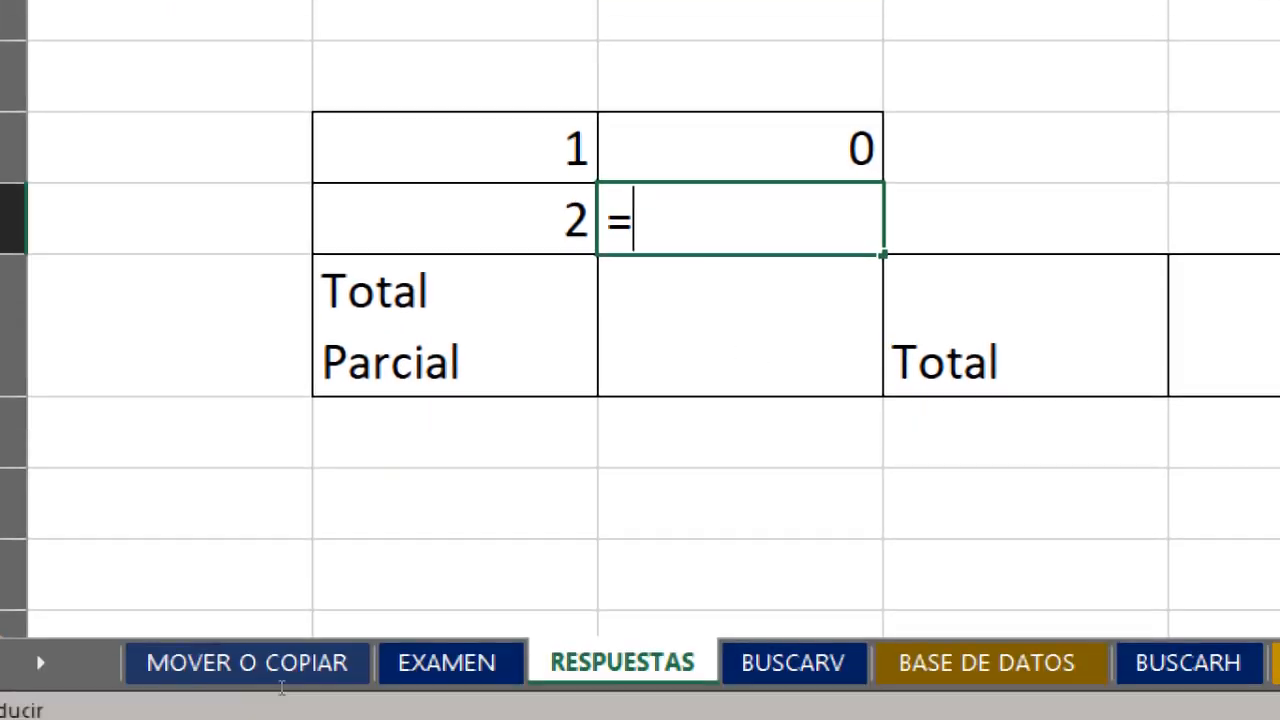
click(451, 603)
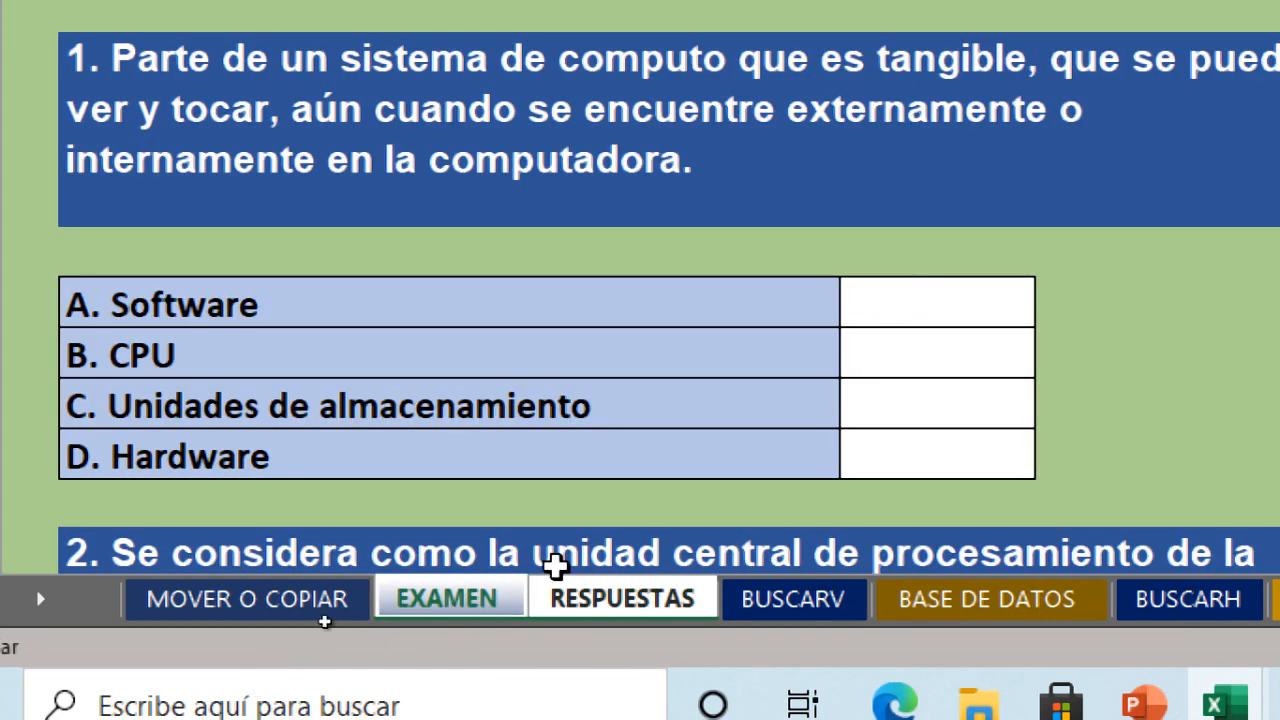
scroll(641, 395, down, 1)
scroll(641, 395, down, 3)
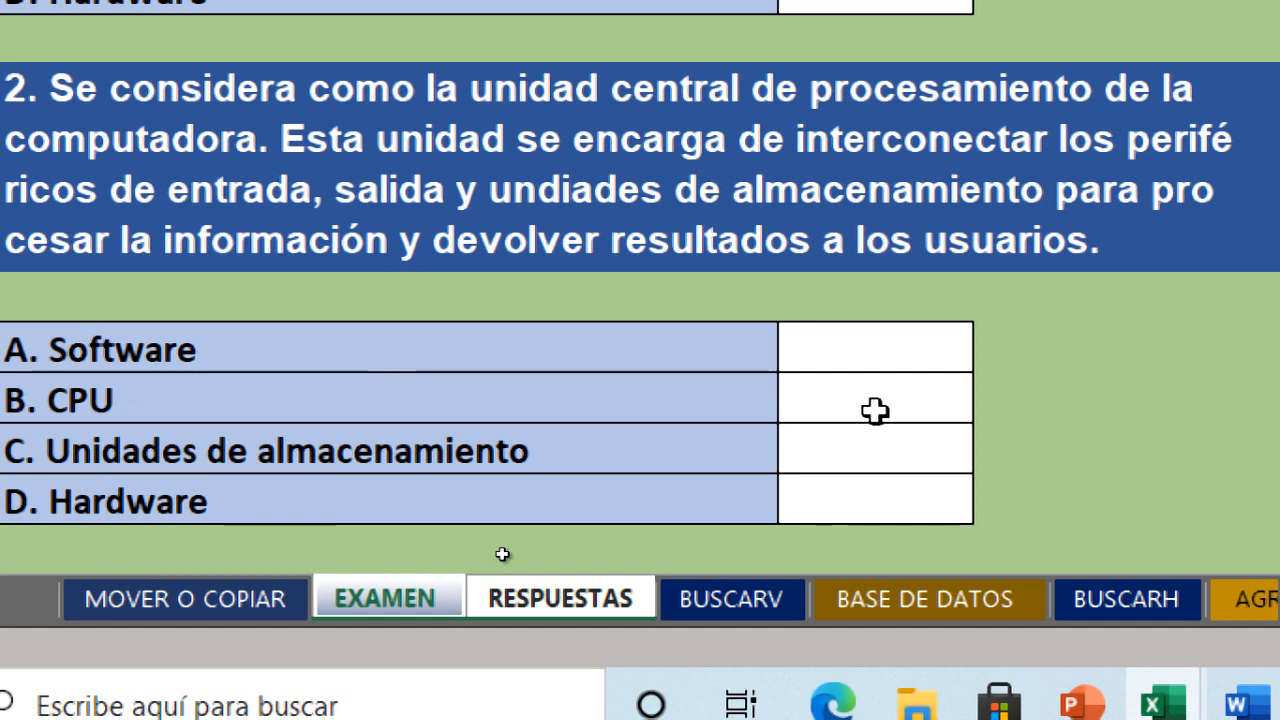
key(ctrl+c)
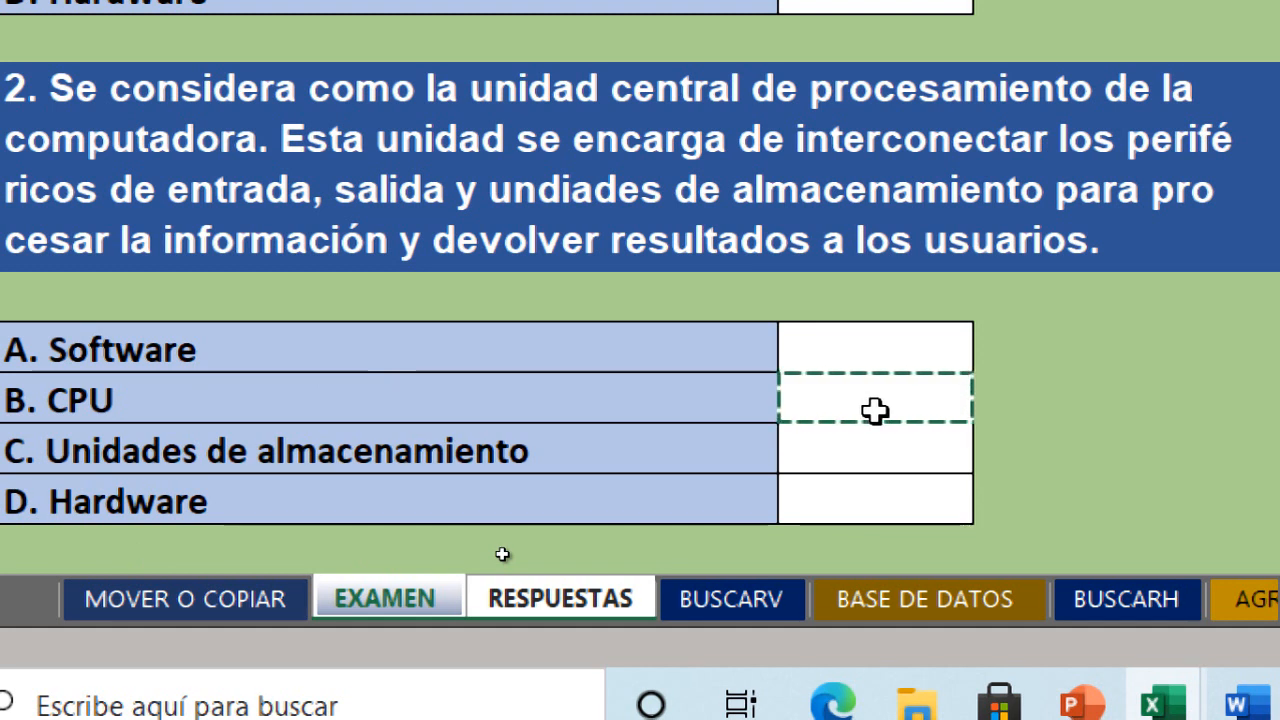
key(Return)
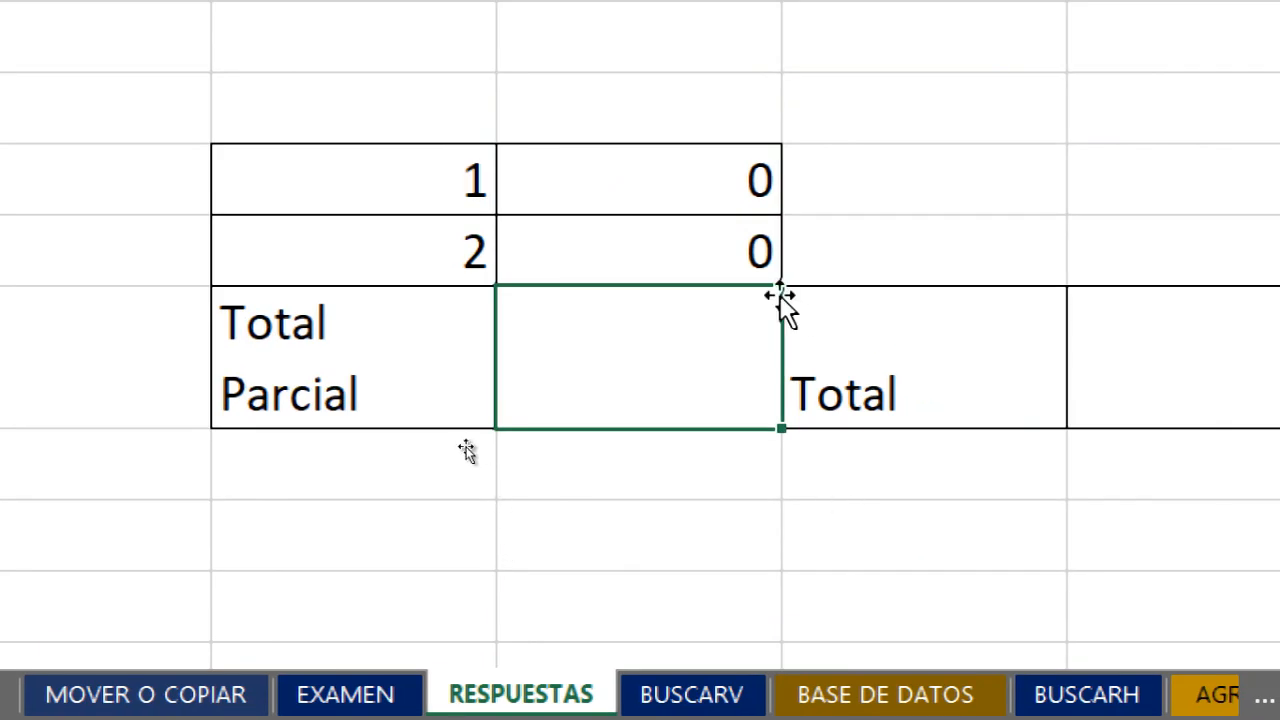
double_click(708, 232)
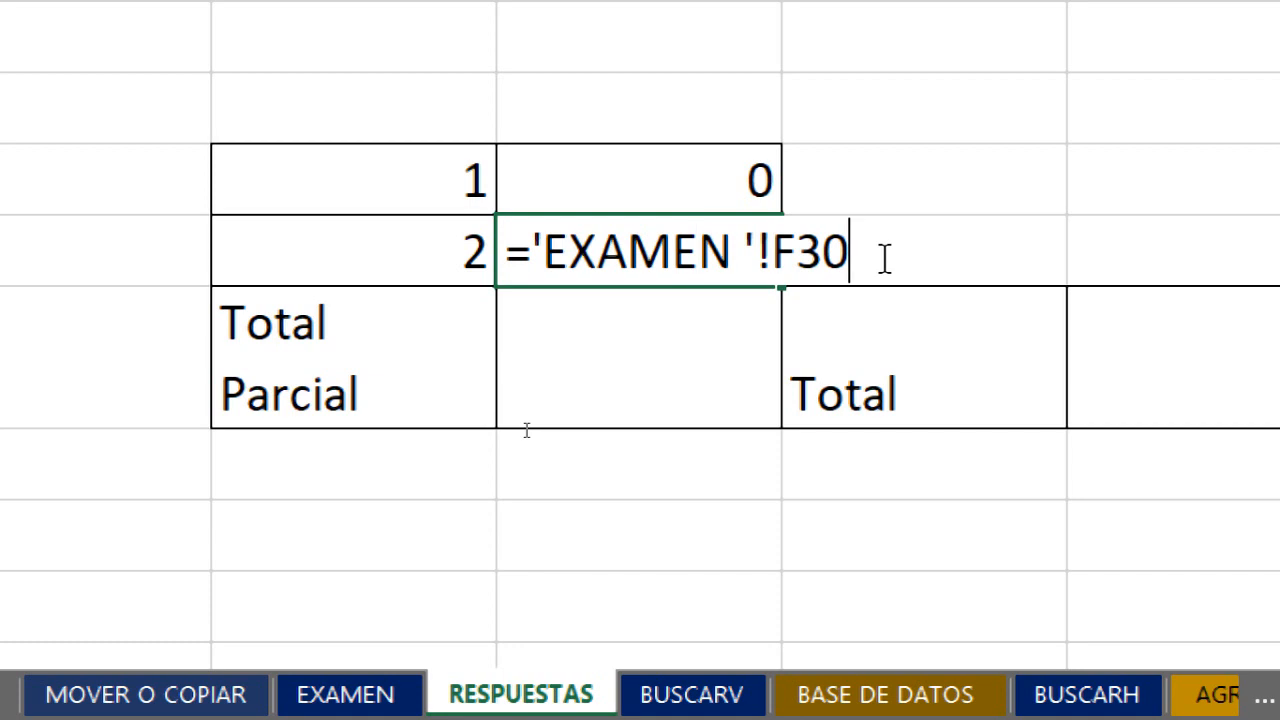
key(Return)
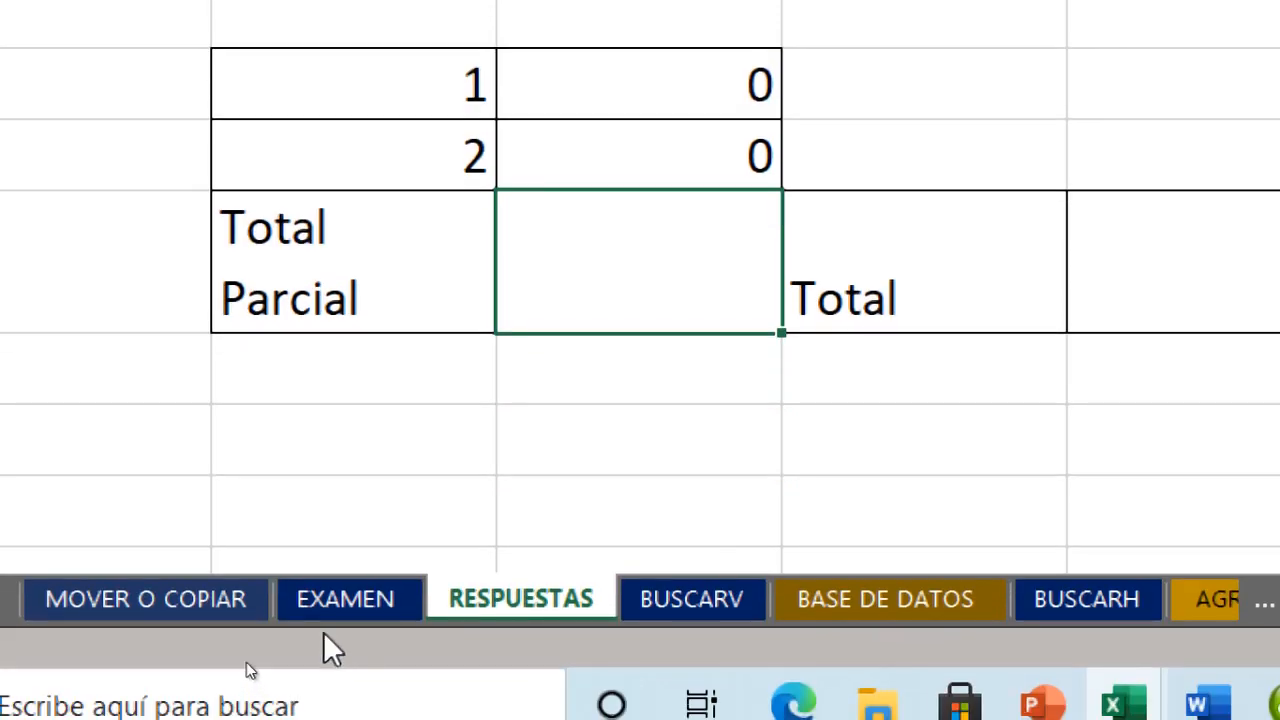
Mark Hardware in question 1 and CPU in question 2 with an x on EXAMEN, and check the linked cells on RESPUESTAS.
click(345, 697)
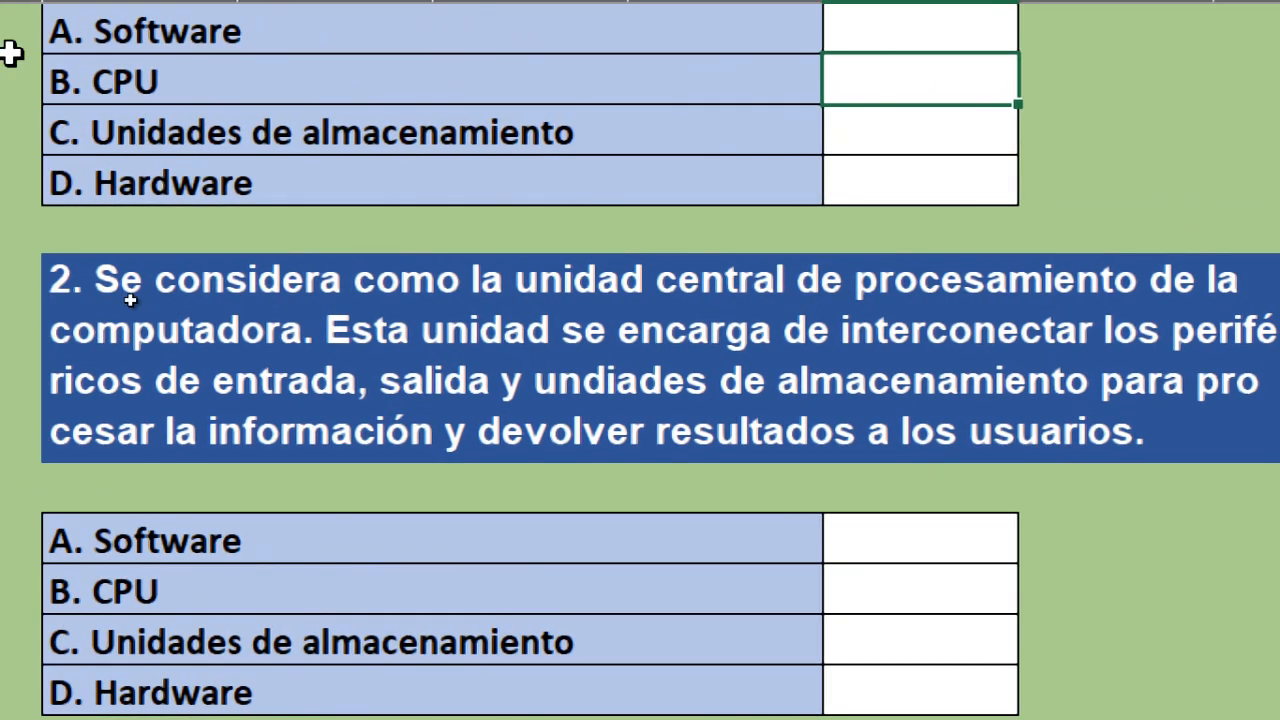
click(862, 183)
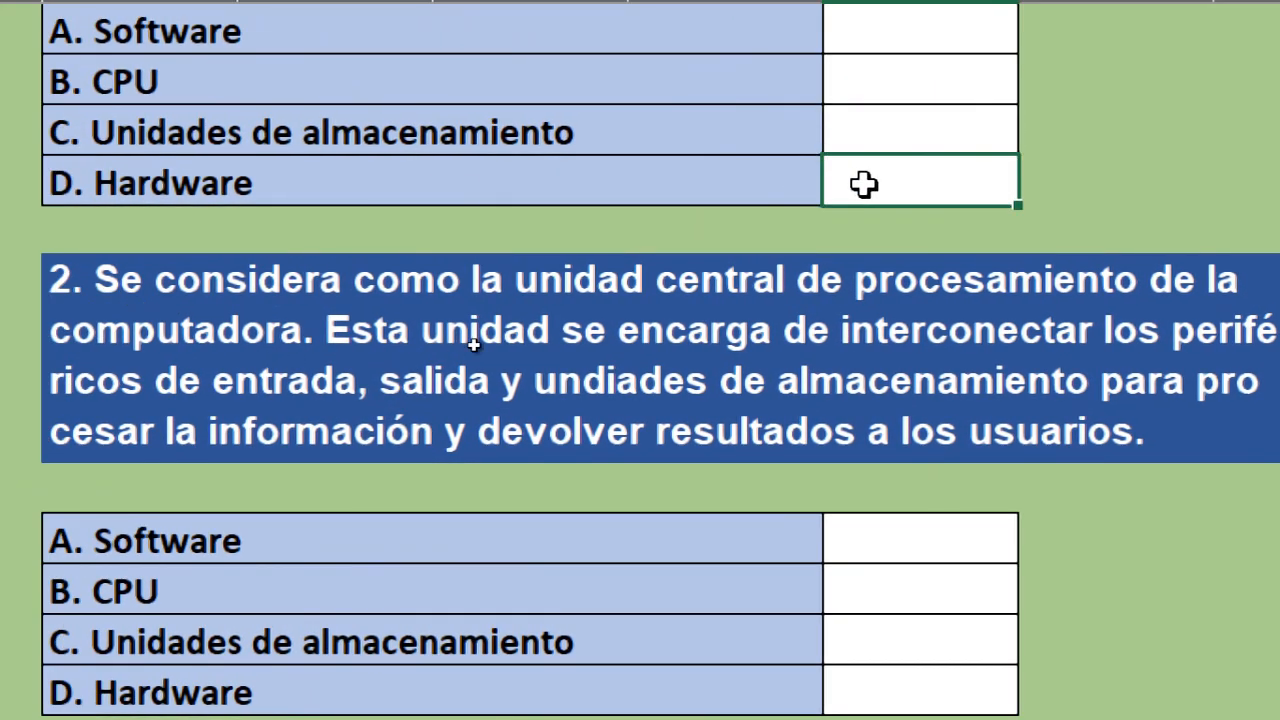
text(x)
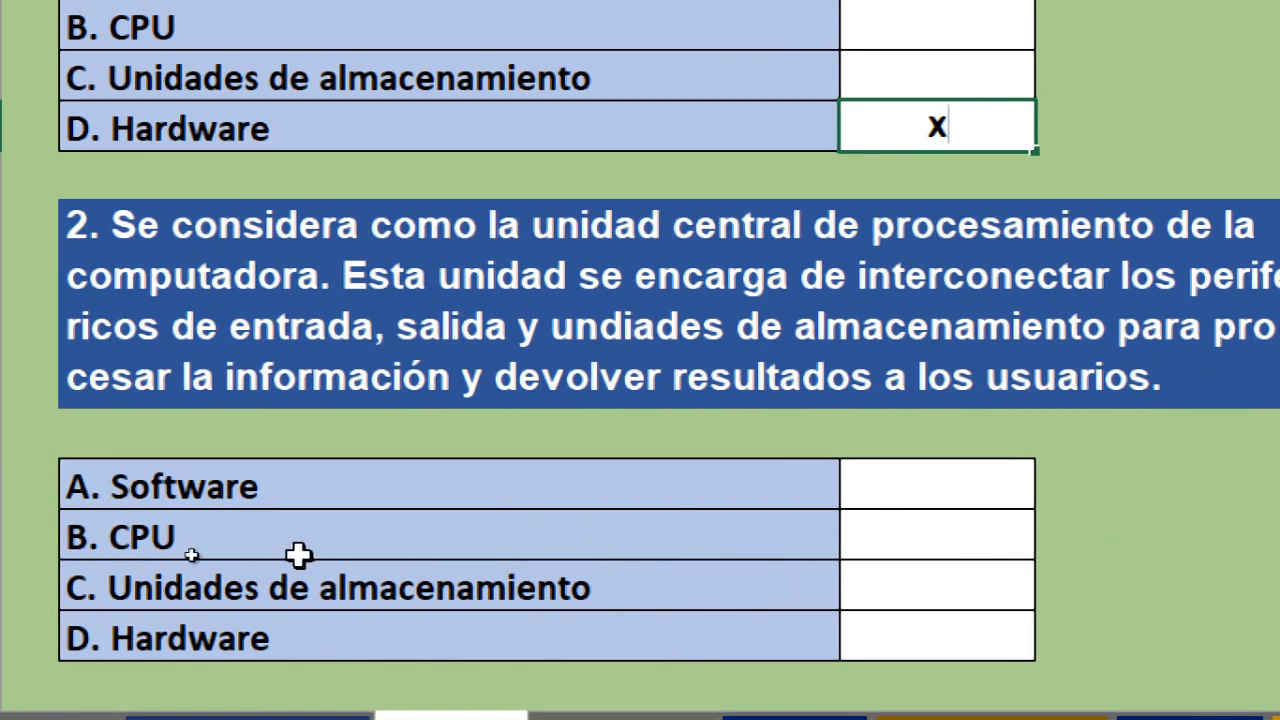
click(874, 547)
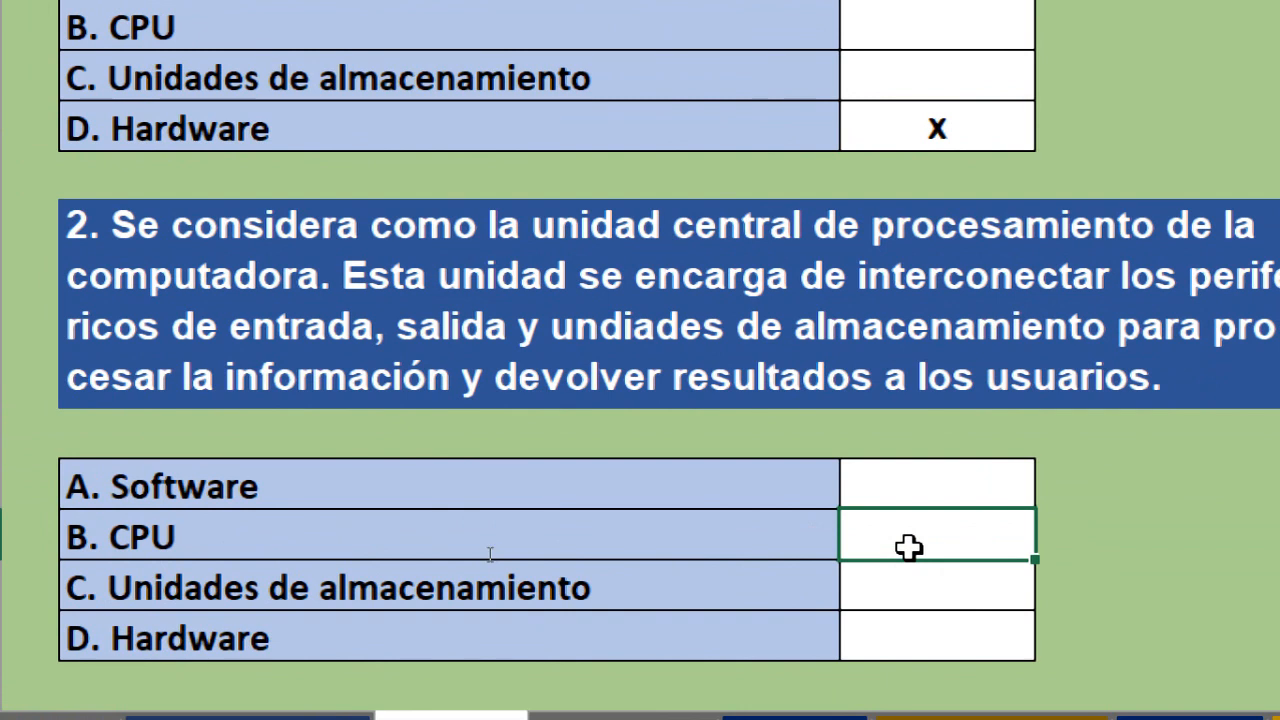
text(x)
click(686, 423)
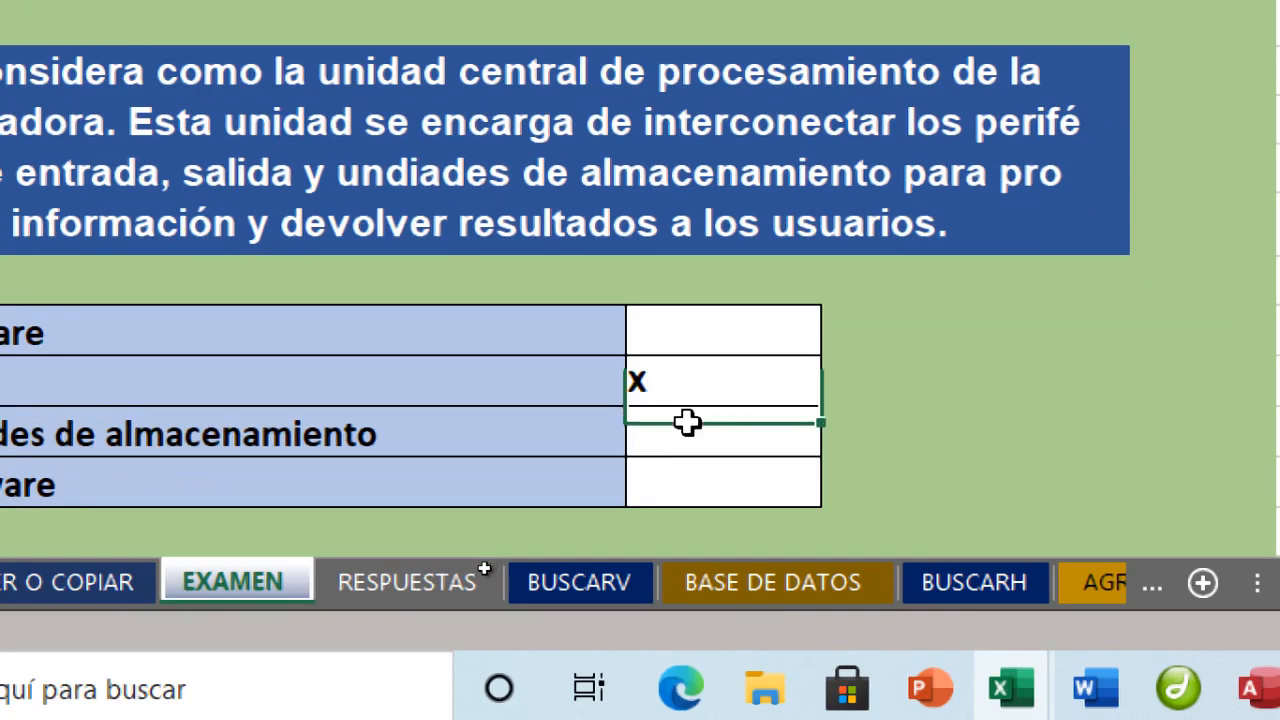
click(393, 596)
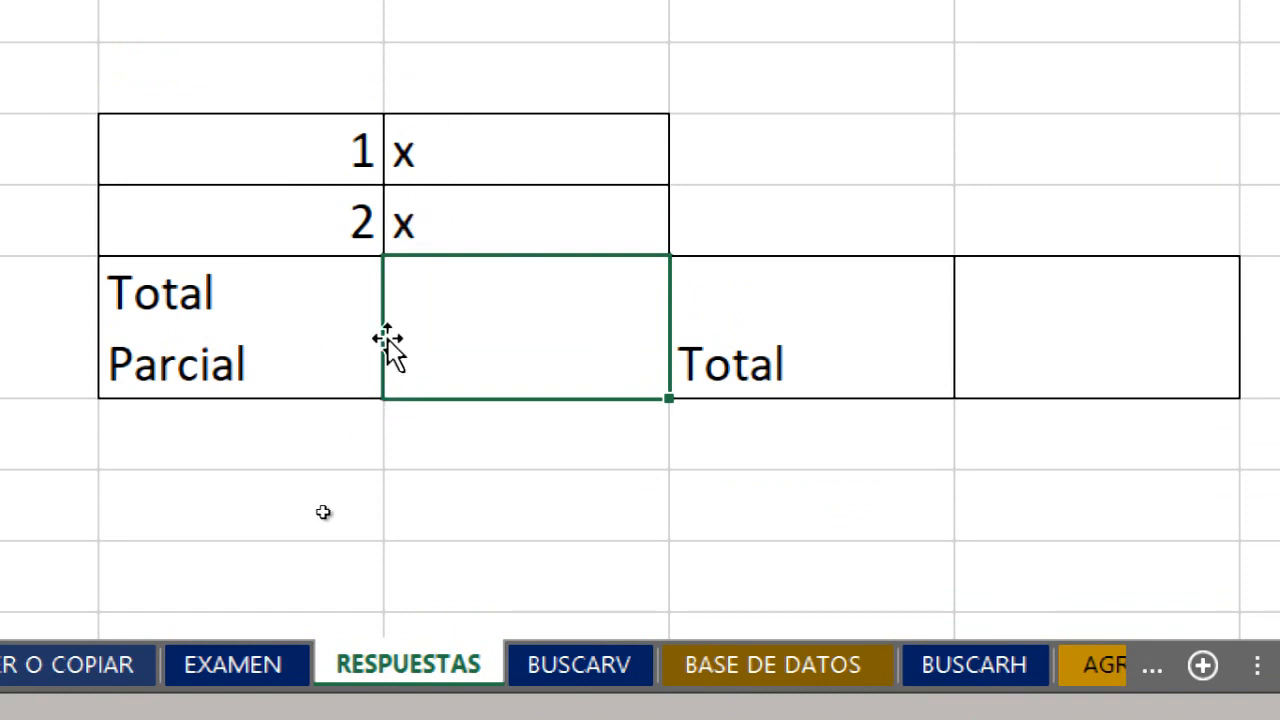
On the EXAMEN sheet, clear question 1's mark beside Hardware and put an x beside CPU instead.
click(289, 672)
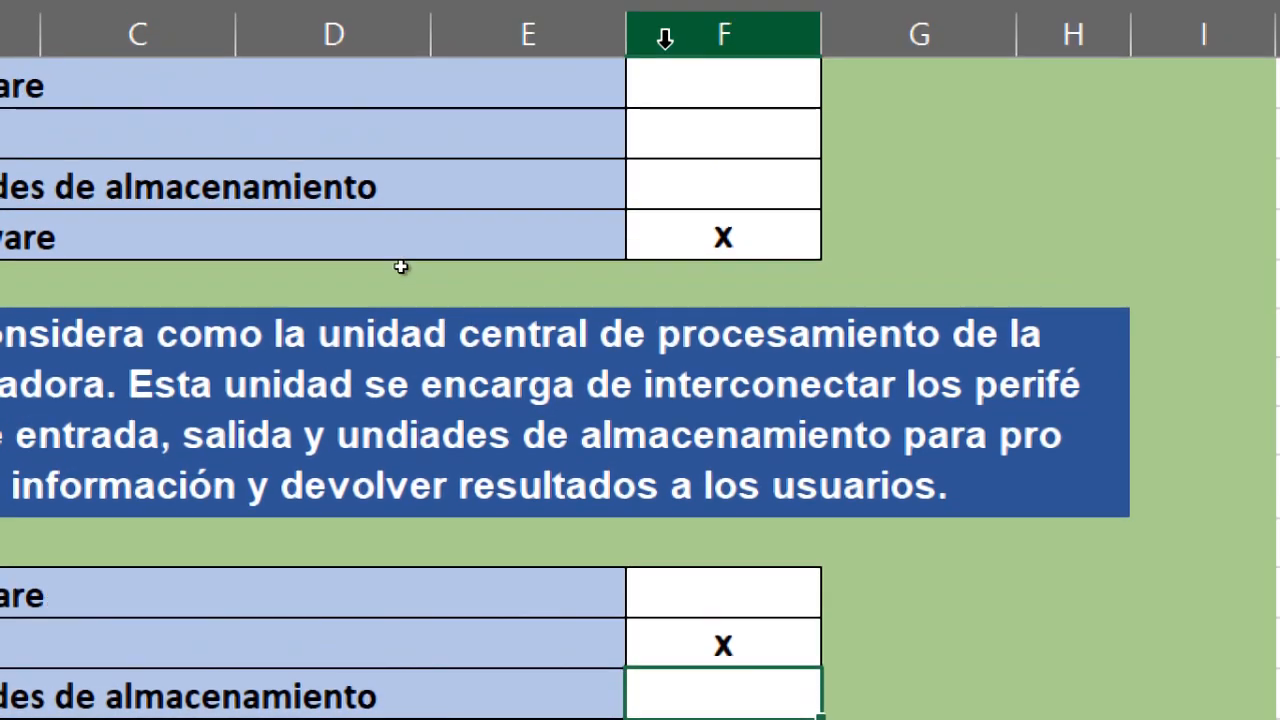
click(862, 243)
key(Delete)
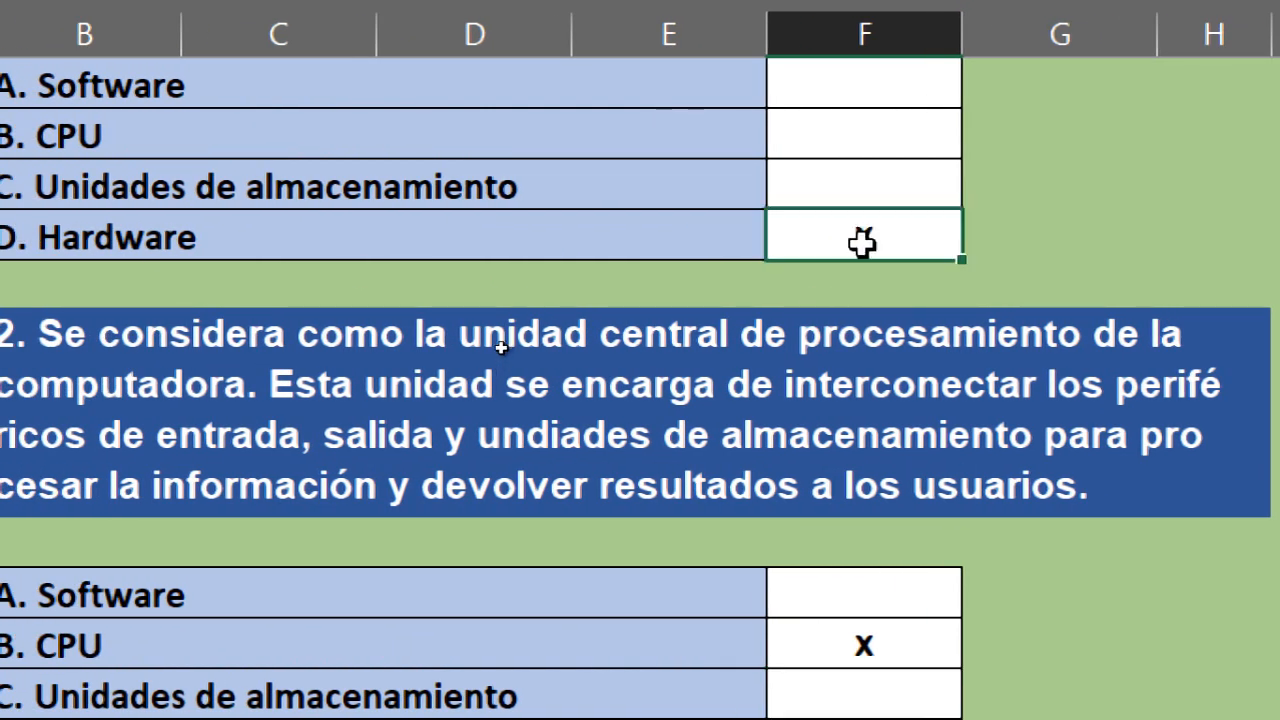
click(849, 188)
click(849, 141)
text(x)
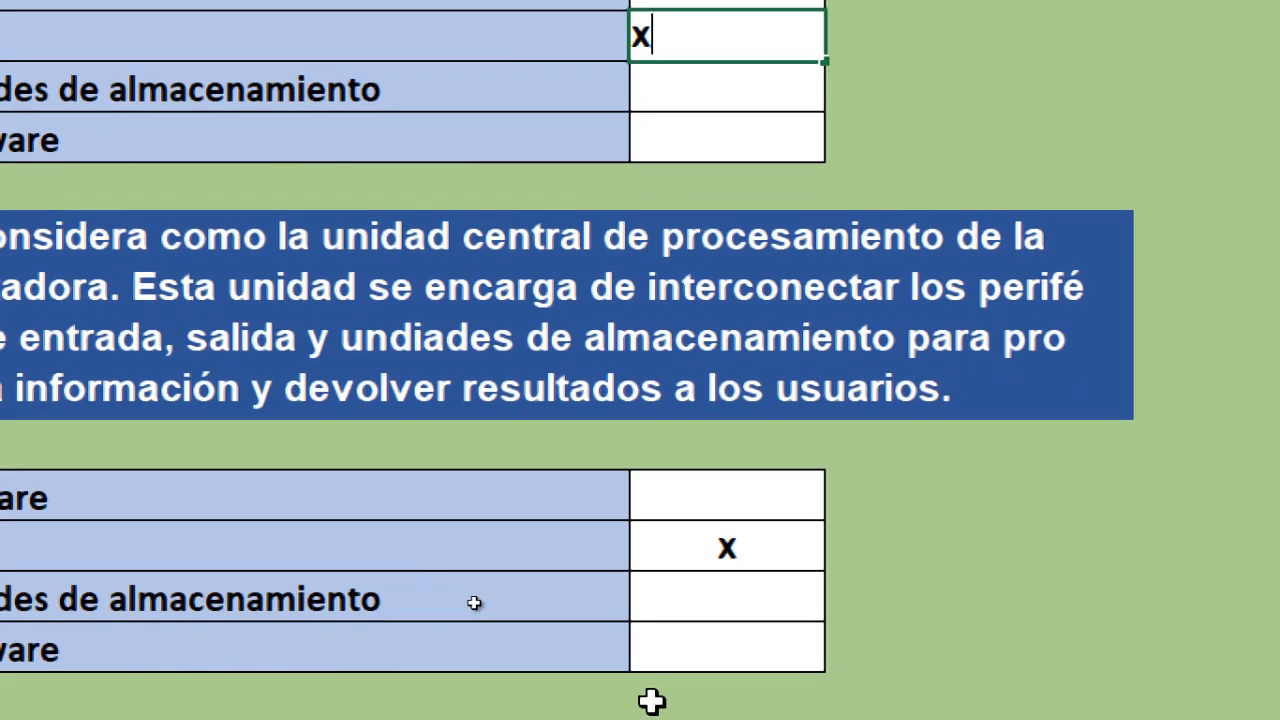
click(832, 683)
click(695, 585)
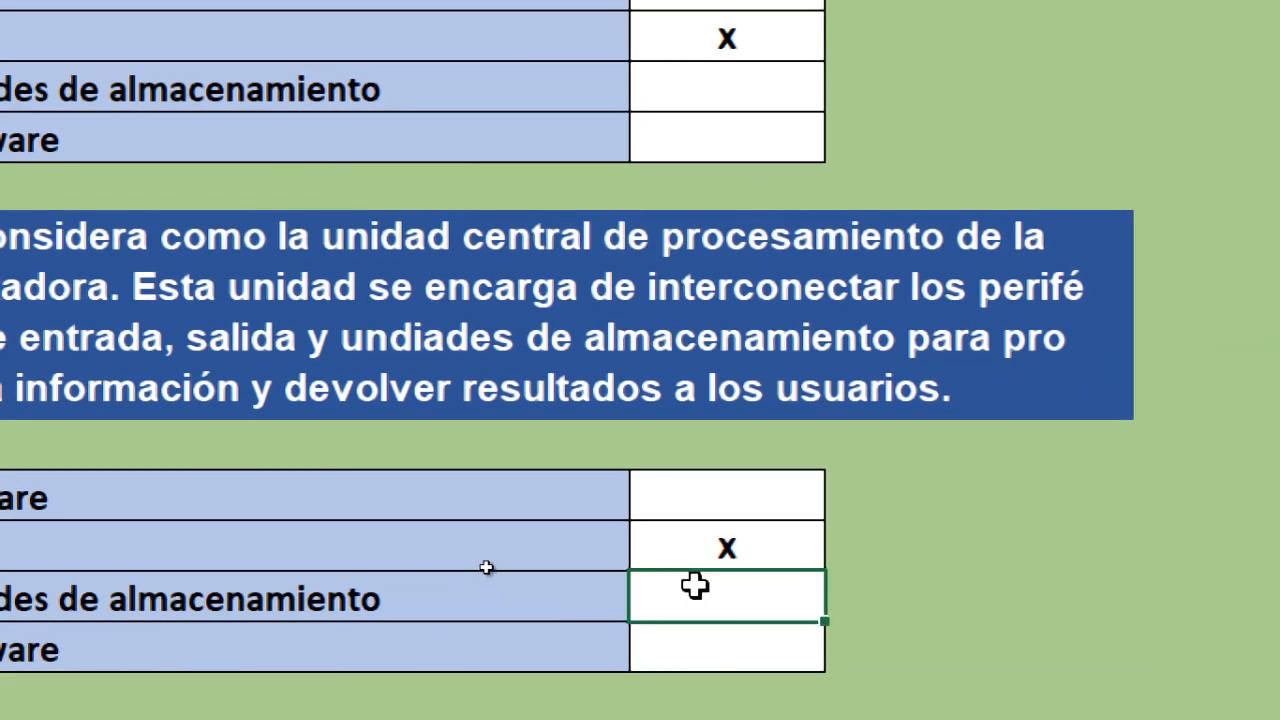
Move question 2's x on EXAMEN from CPU to Unidades de almacenamiento, and check the linked cells on RESPUESTAS.
click(706, 555)
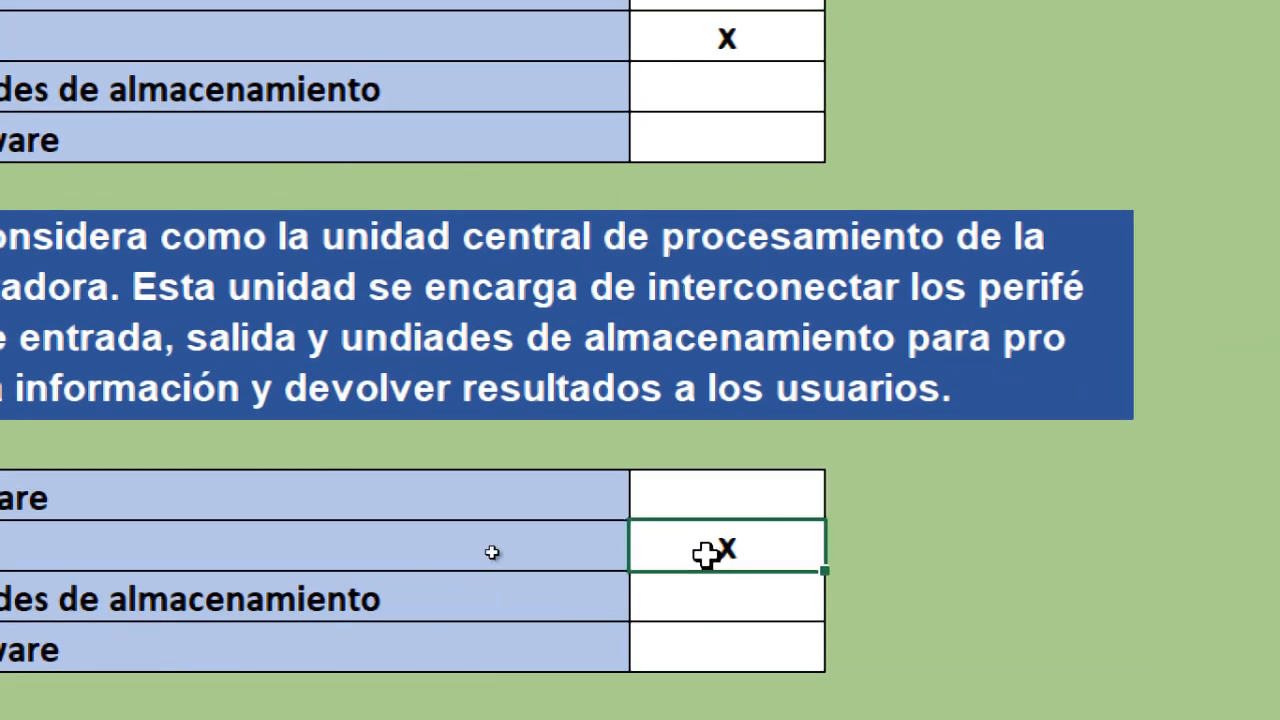
click(720, 590)
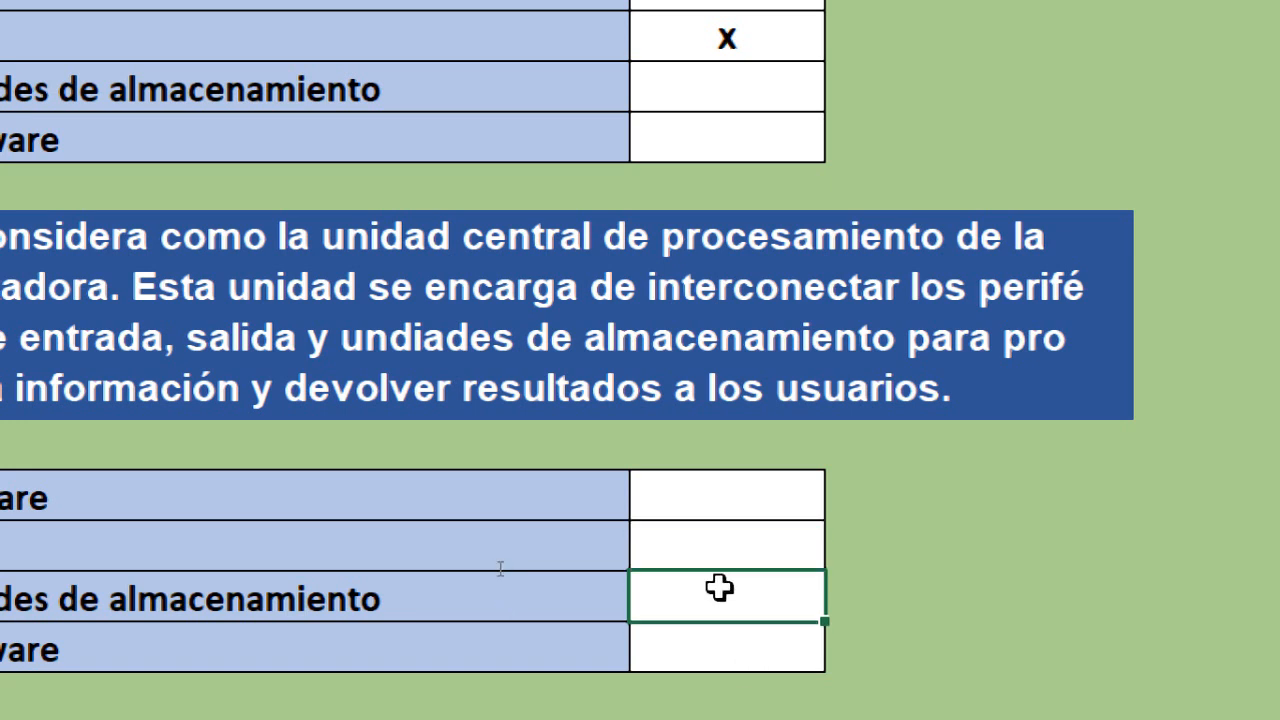
text(x)
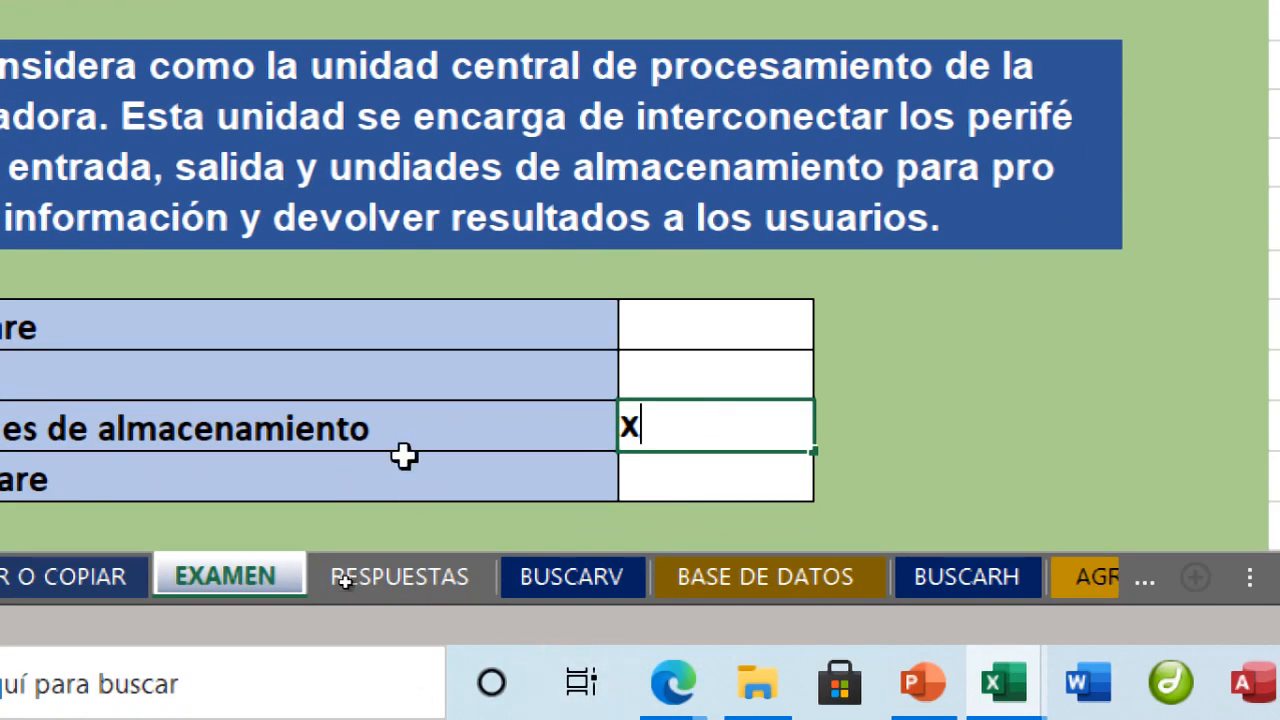
click(406, 605)
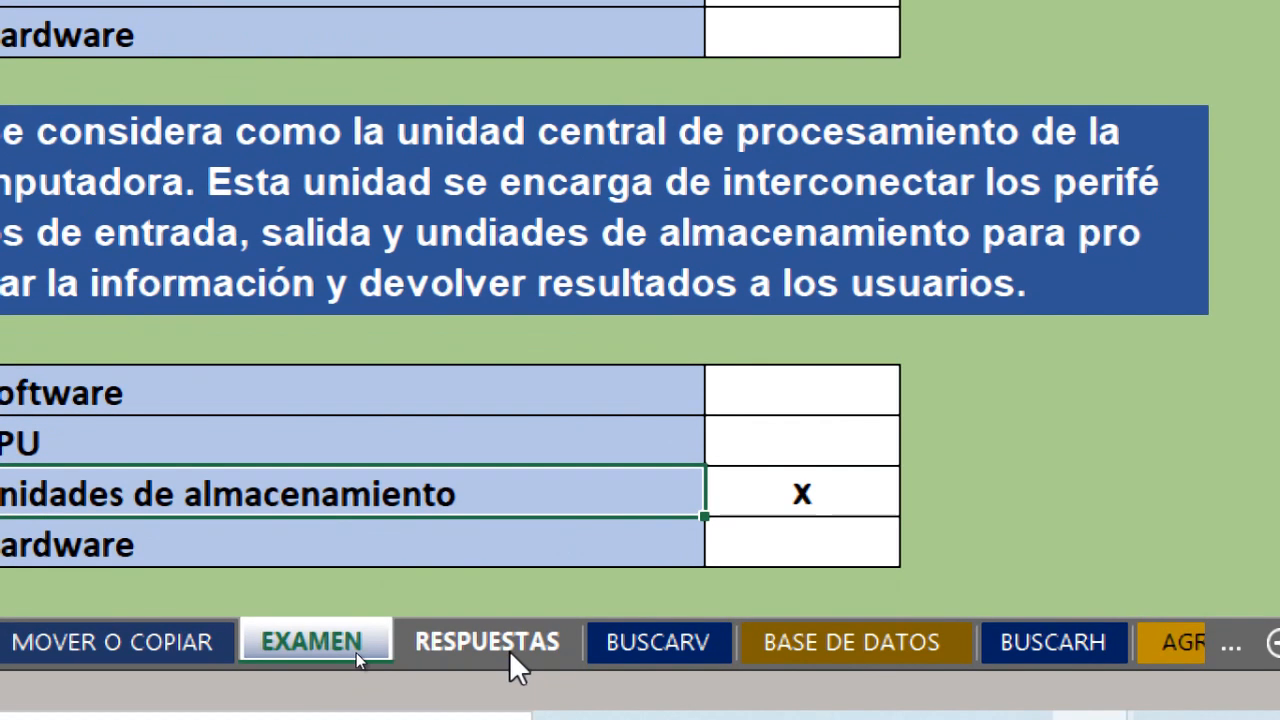
click(509, 655)
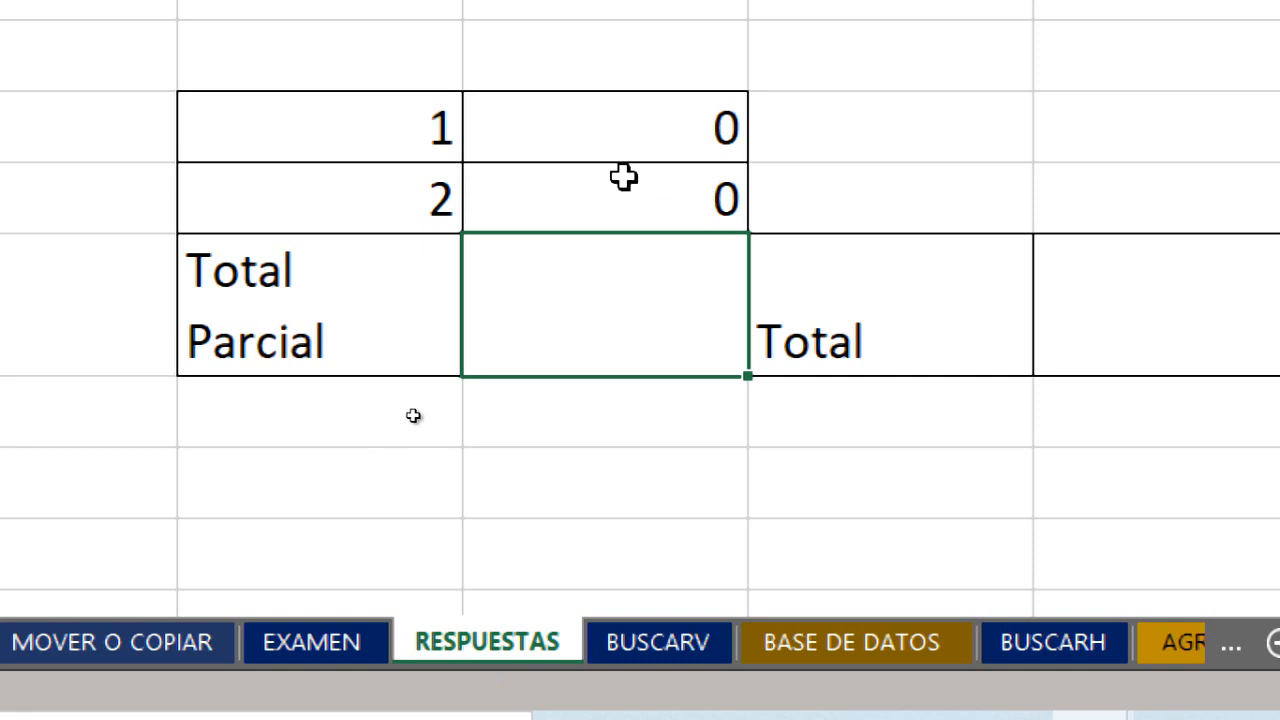
Clear the wrong marks on EXAMEN, put an x beside Hardware in question 1 and CPU in question 2, and check RESPUESTAS.
click(353, 642)
click(767, 55)
key(Delete)
click(783, 632)
key(Delete)
click(860, 187)
text(x)
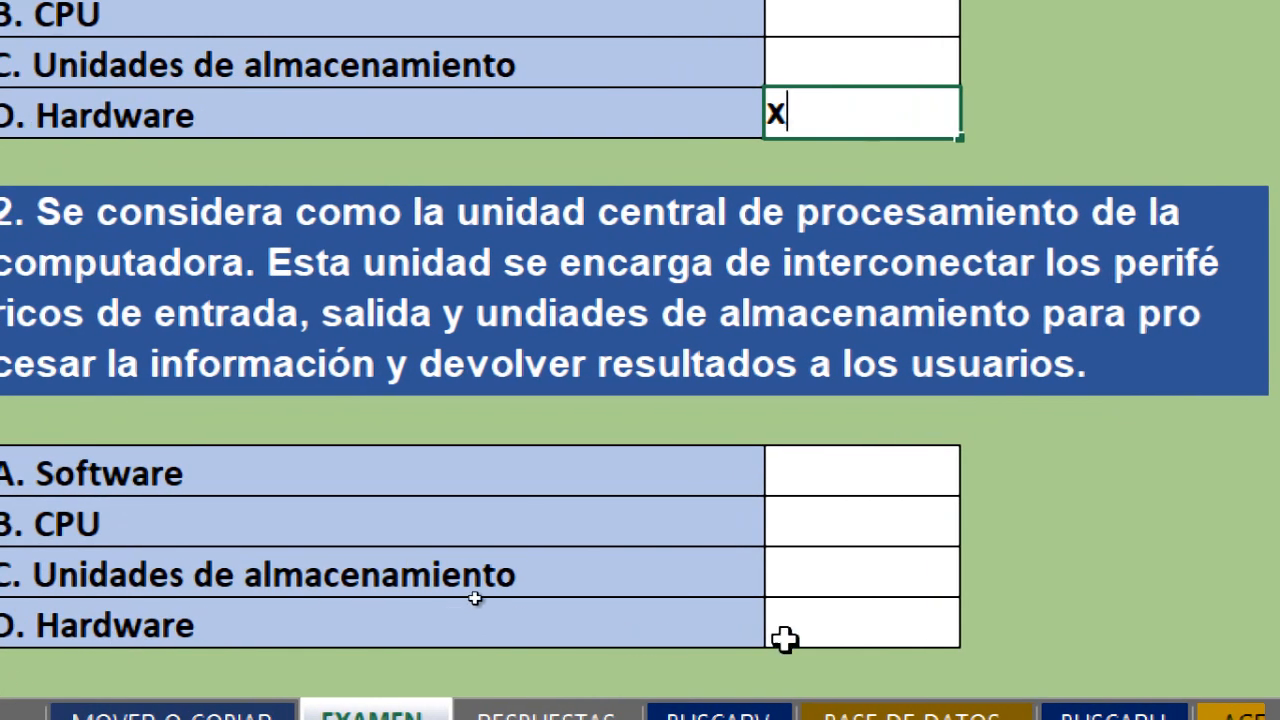
click(851, 530)
text(x)
click(686, 408)
click(434, 586)
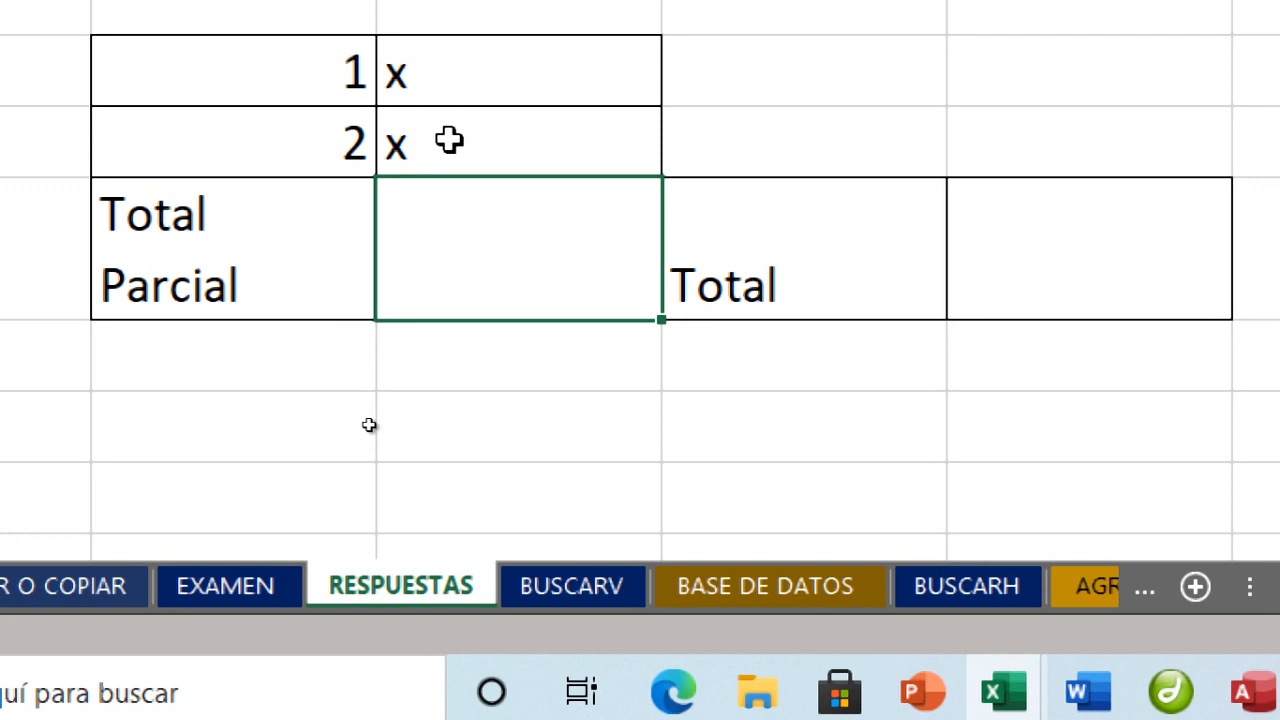
Review the empty Nota field and the marked answers on EXAMEN, and compare them with the linked cells on RESPUESTAS.
click(227, 598)
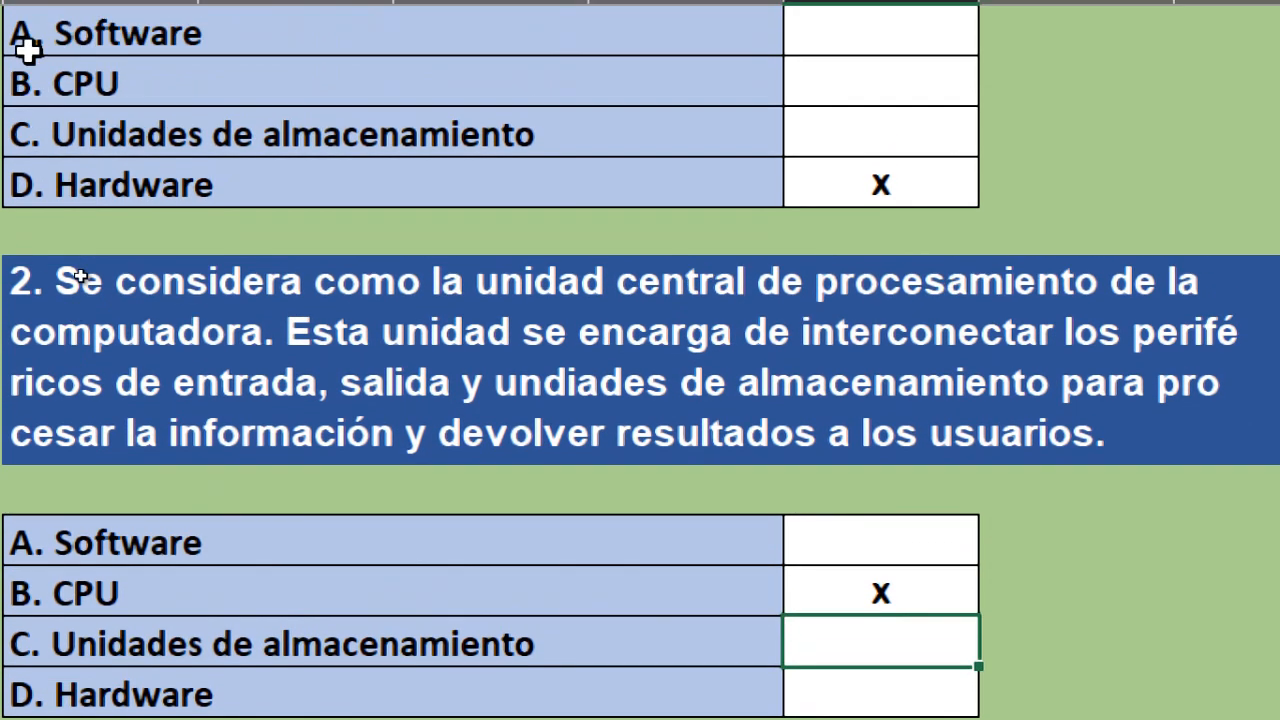
scroll(27, 50, up, 5)
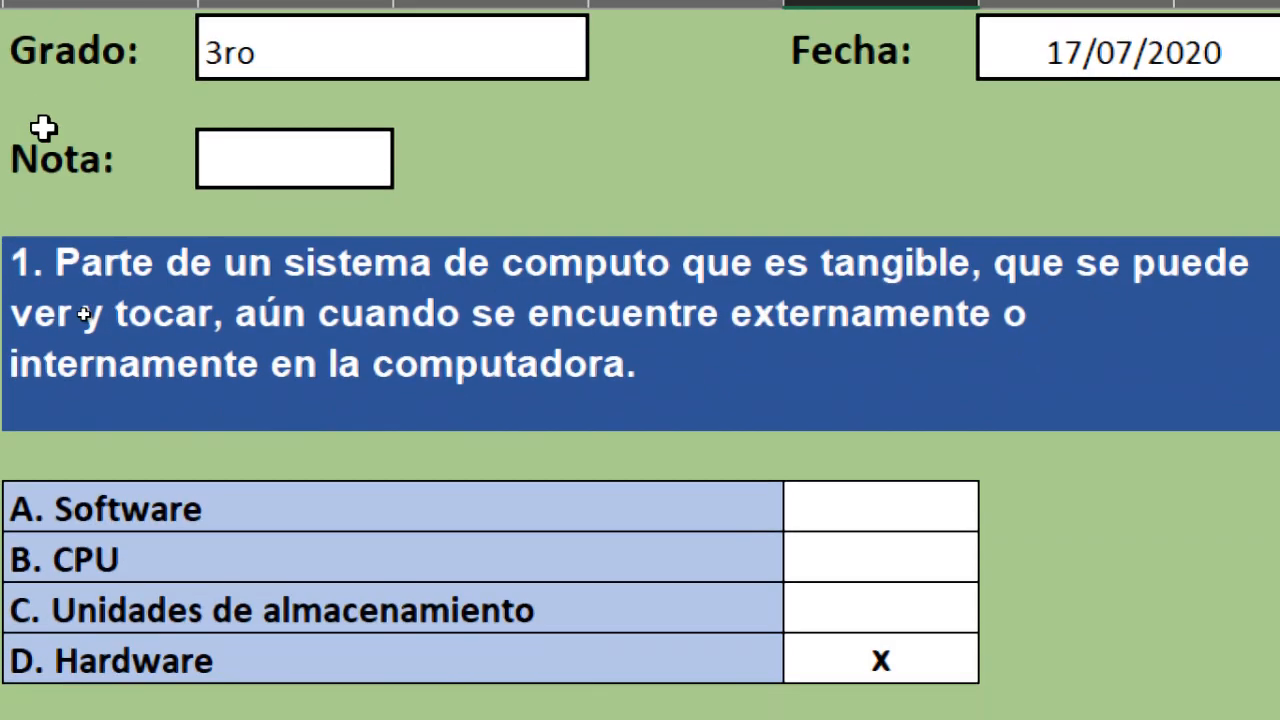
scroll(80, 200, up, 2)
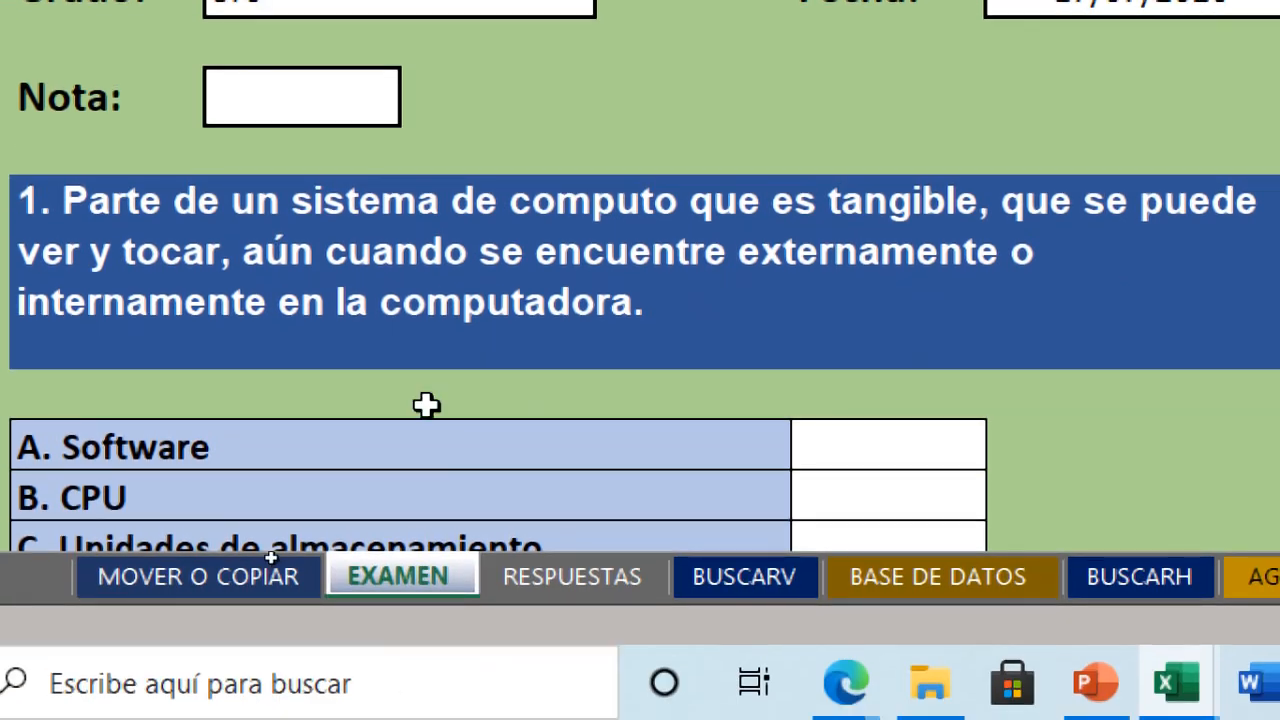
scroll(426, 404, down, 5)
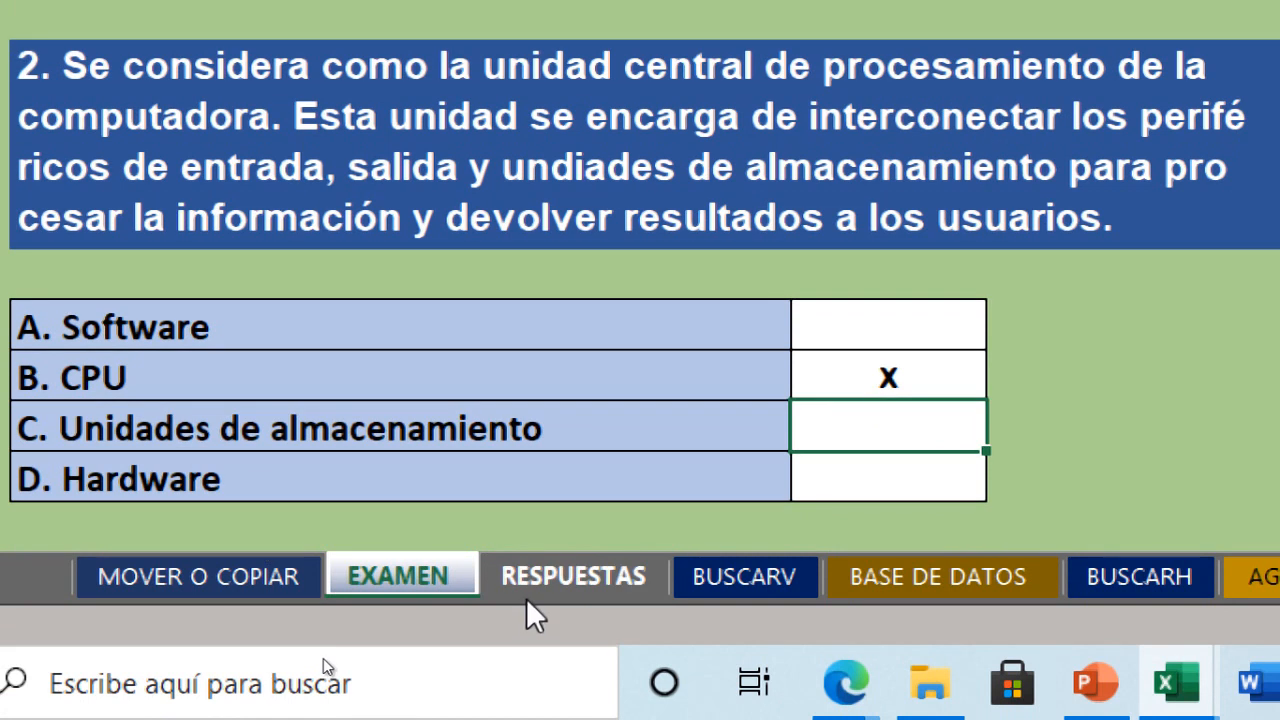
click(530, 592)
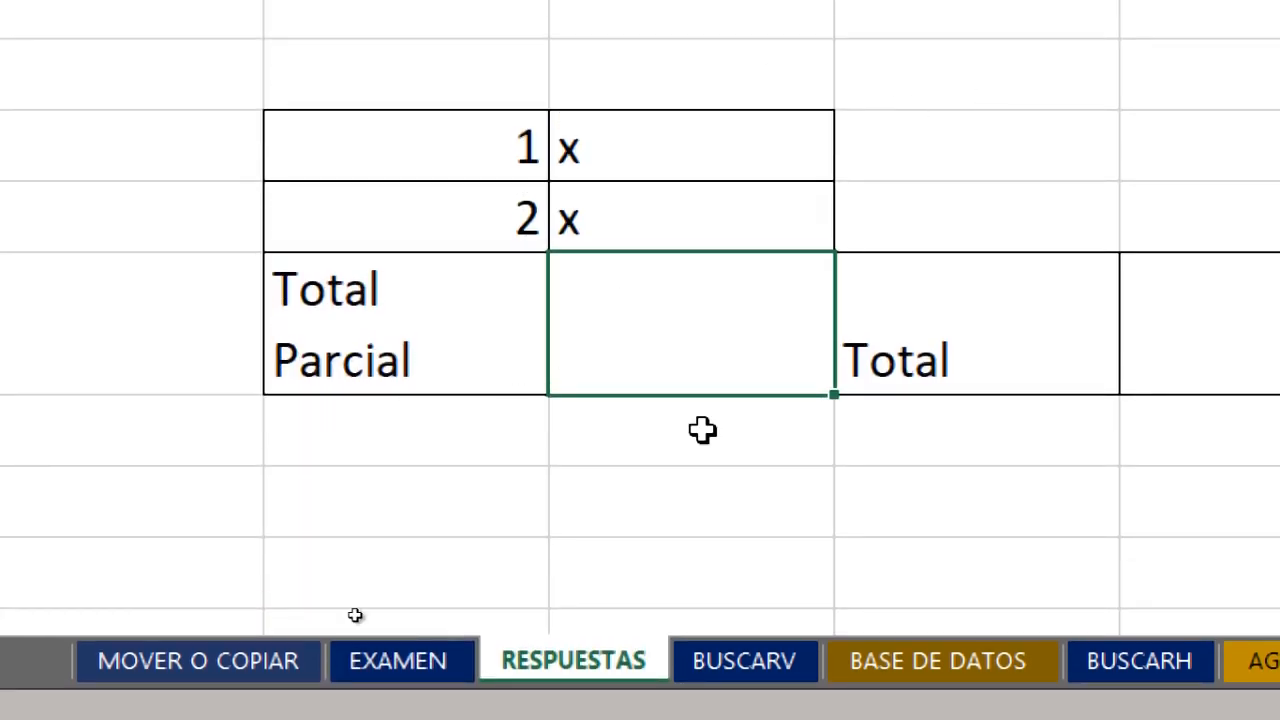
click(449, 669)
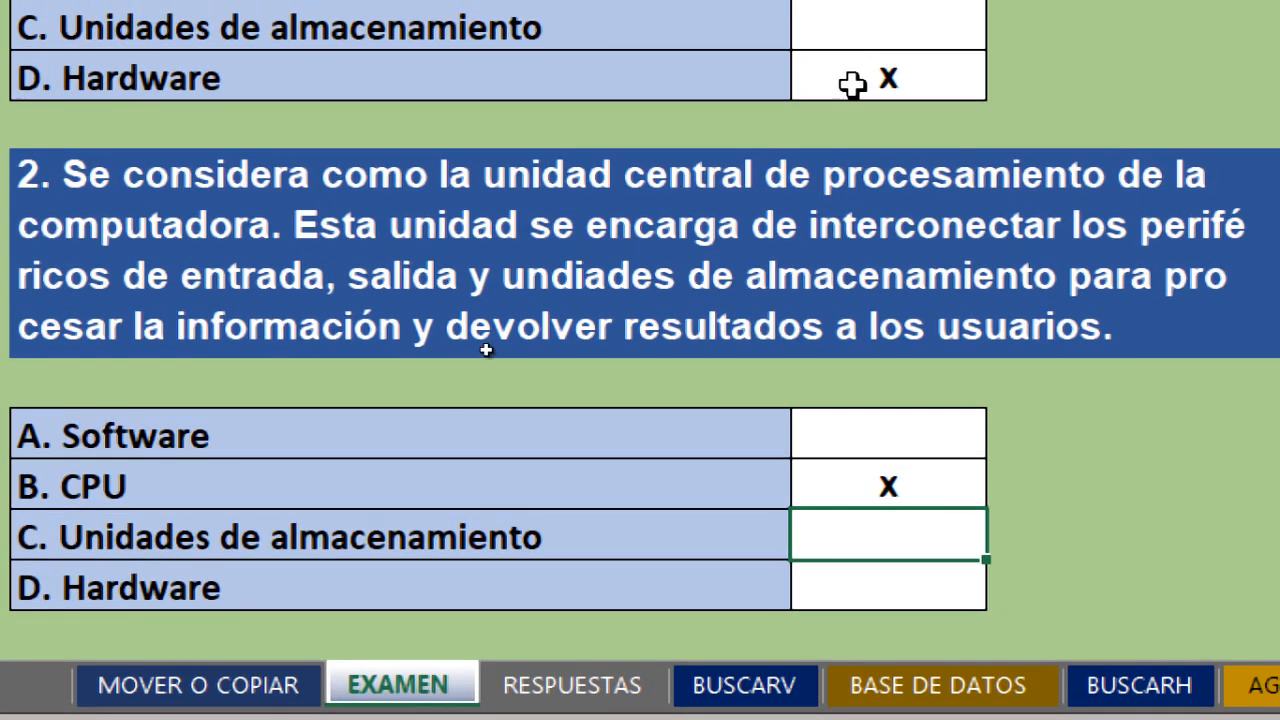
click(606, 686)
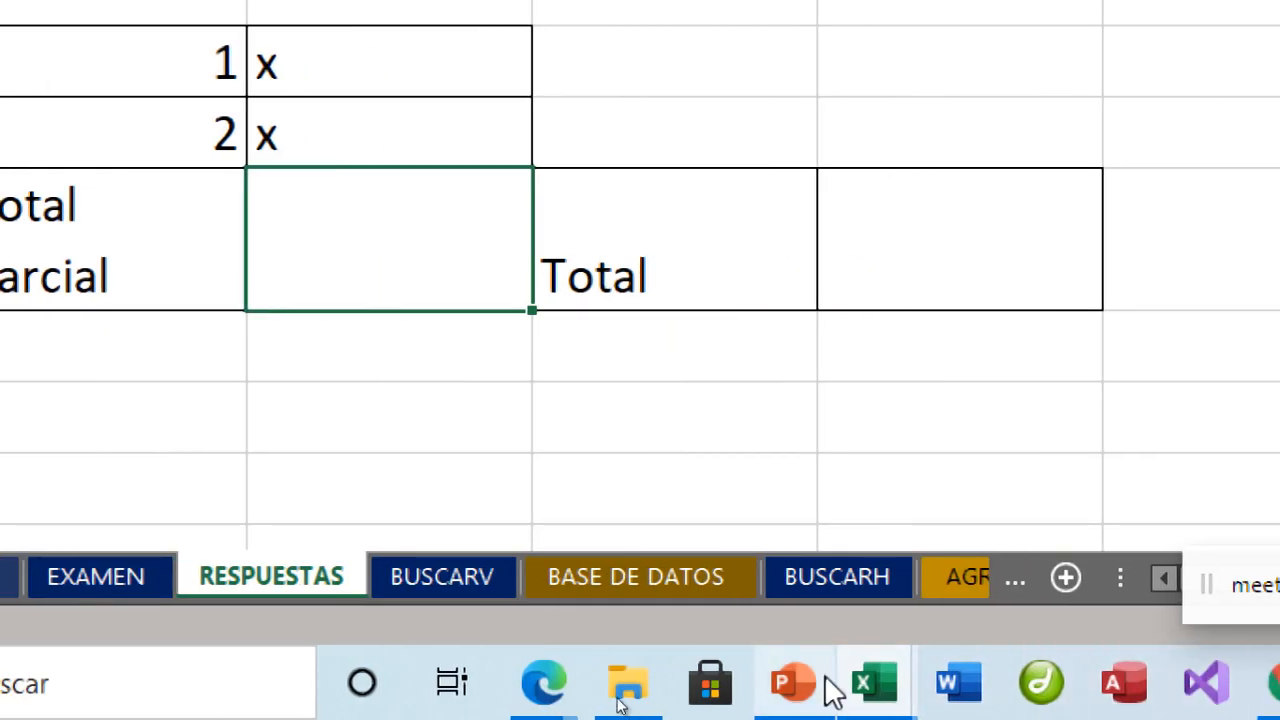
Switch to PowerPoint to highlight the Función CONTAR.SI topic on the Temario slide, and return to the RESPUESTAS sheet in Excel.
click(810, 690)
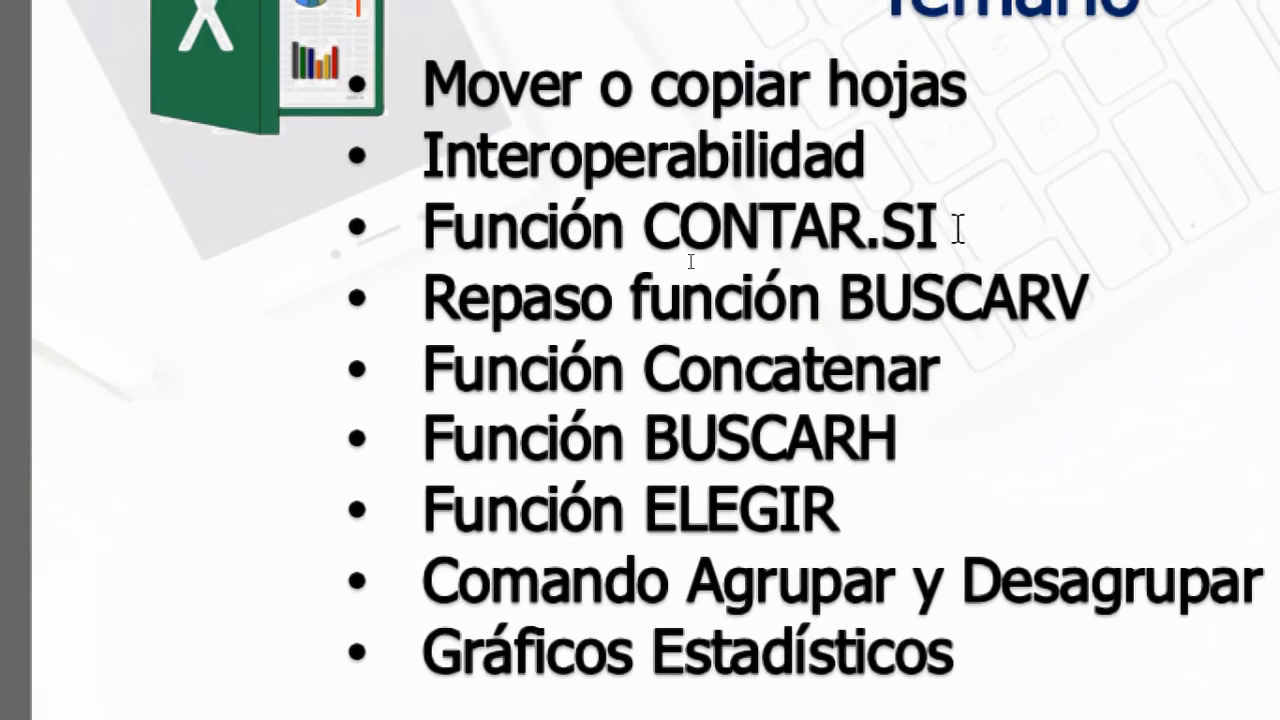
click(953, 233)
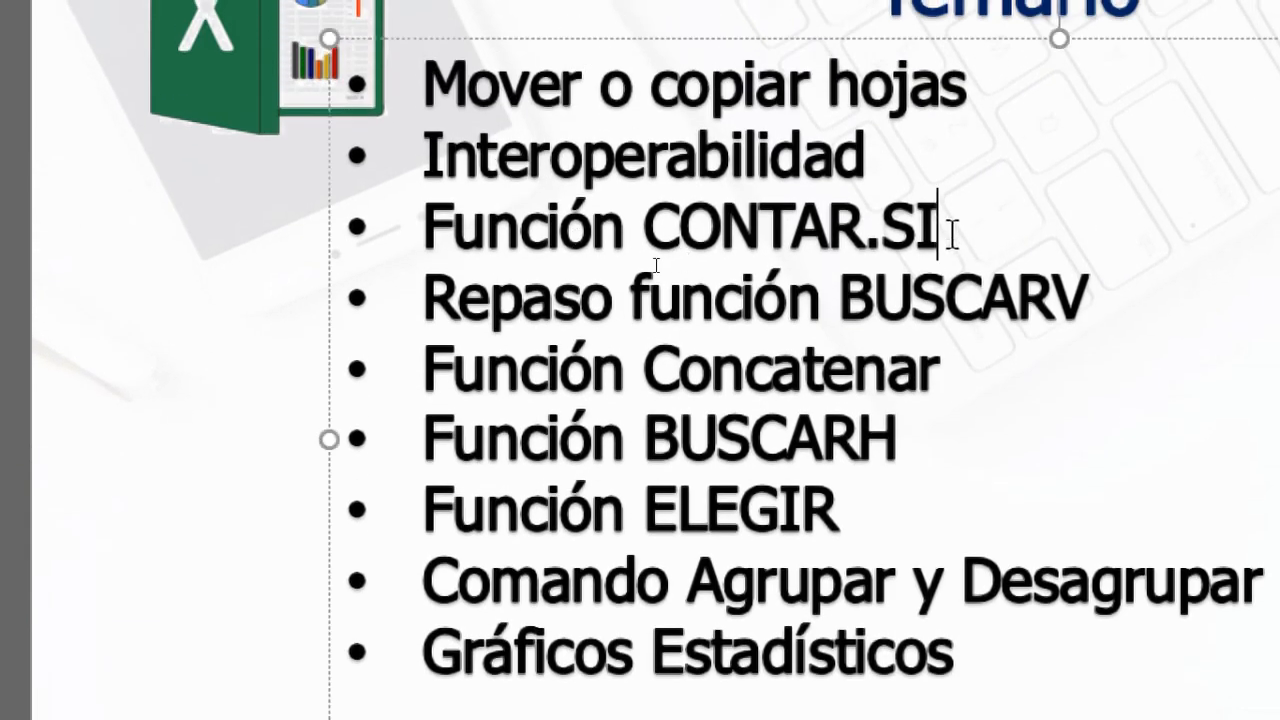
drag(953, 233, 425, 235)
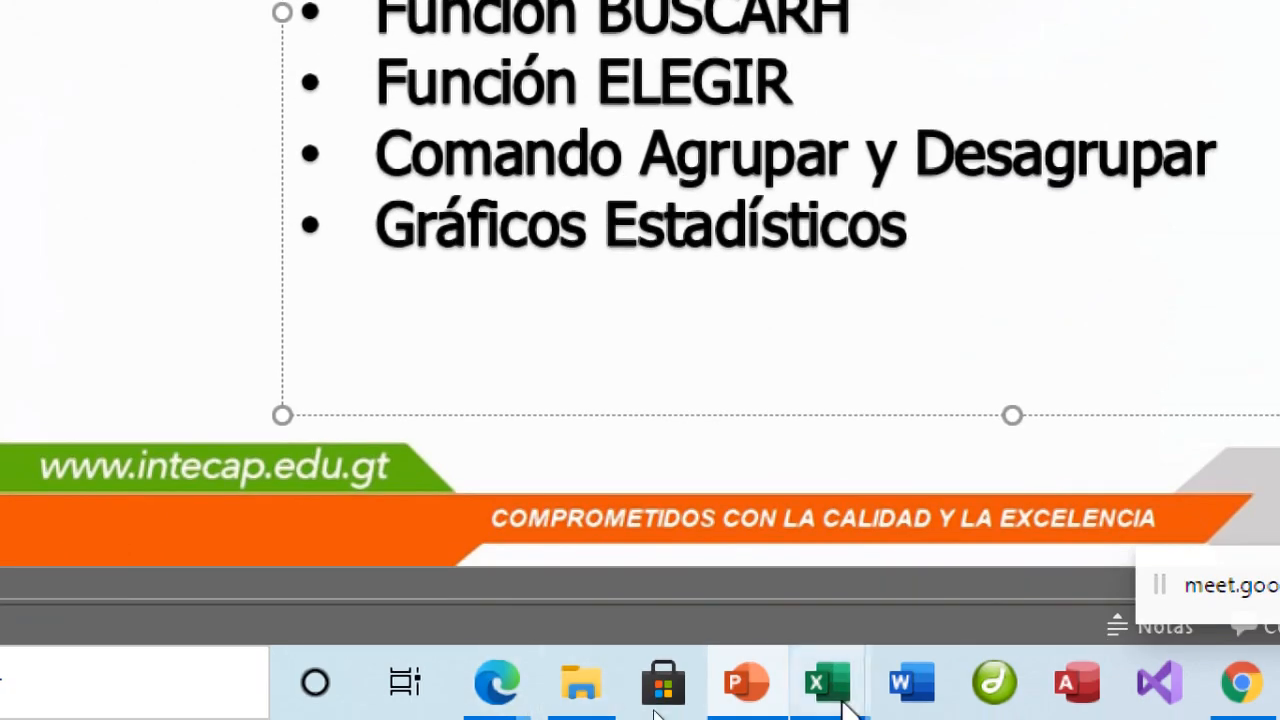
mouse_move(845, 705)
click(471, 543)
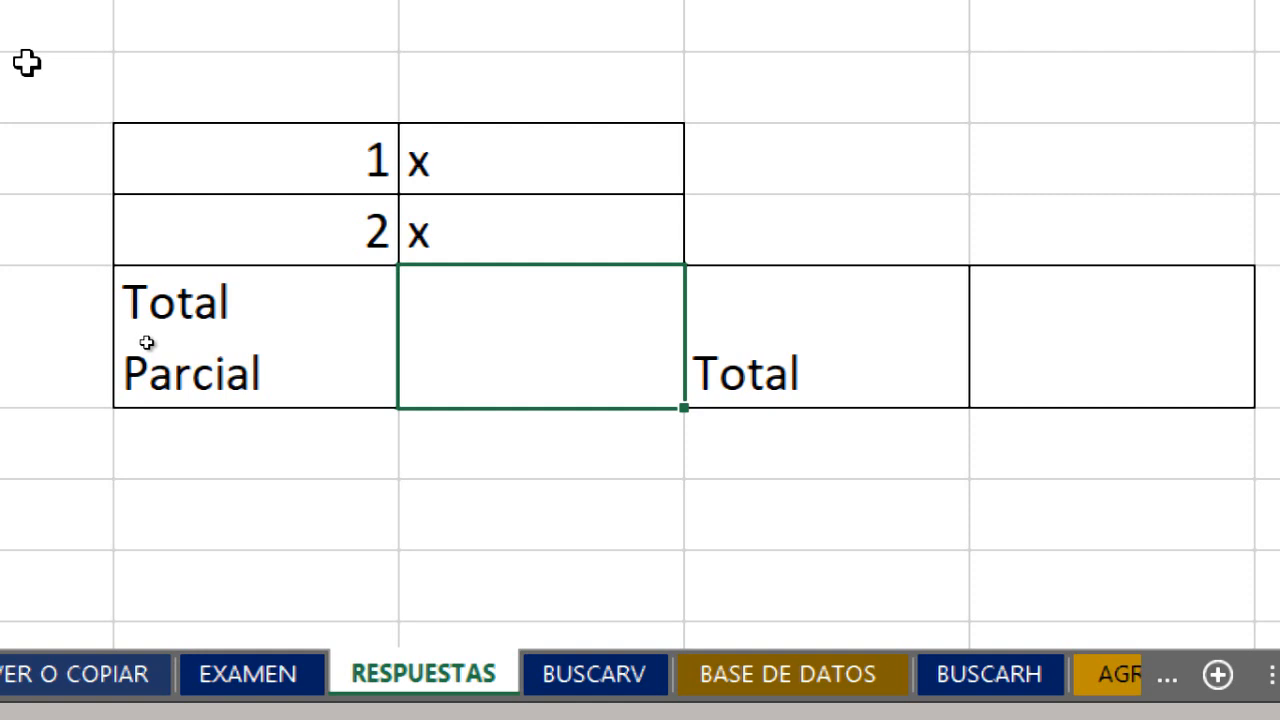
Write the formula =CONTAR.SI(C4;C5;"x") in the result cell beside Total Parcial on RESPUESTAS.
text(=)
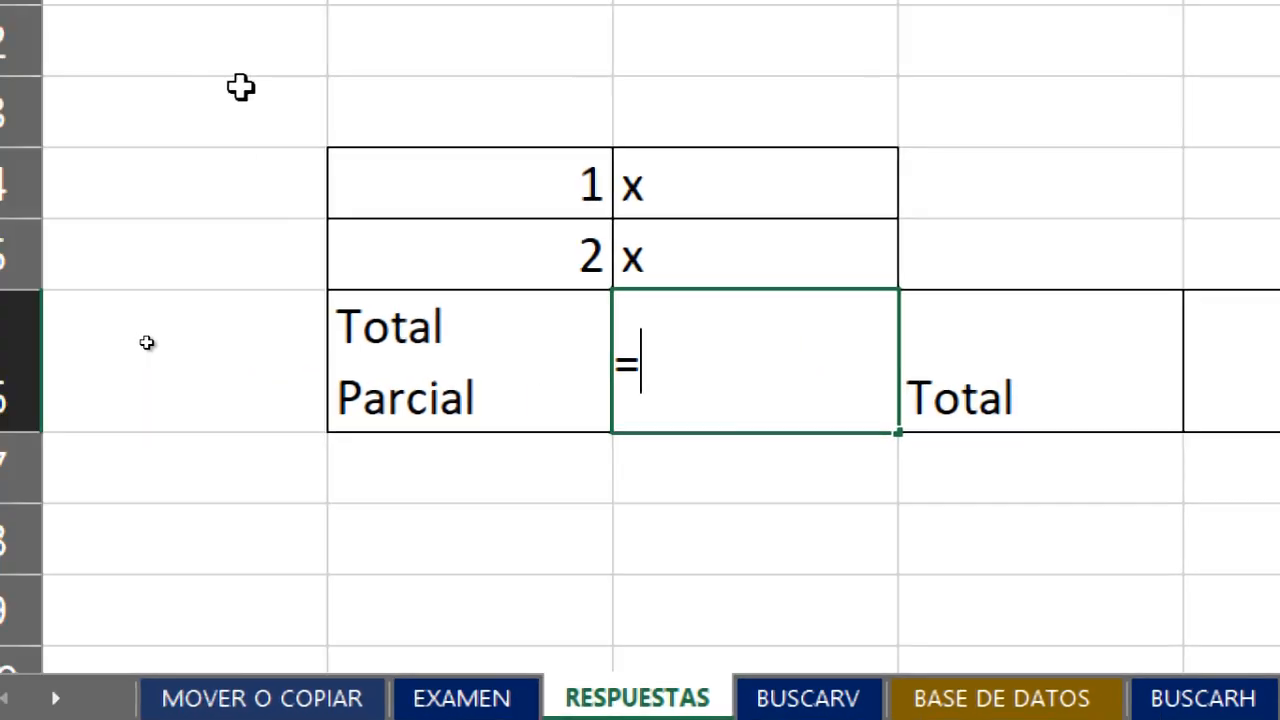
text(contar)
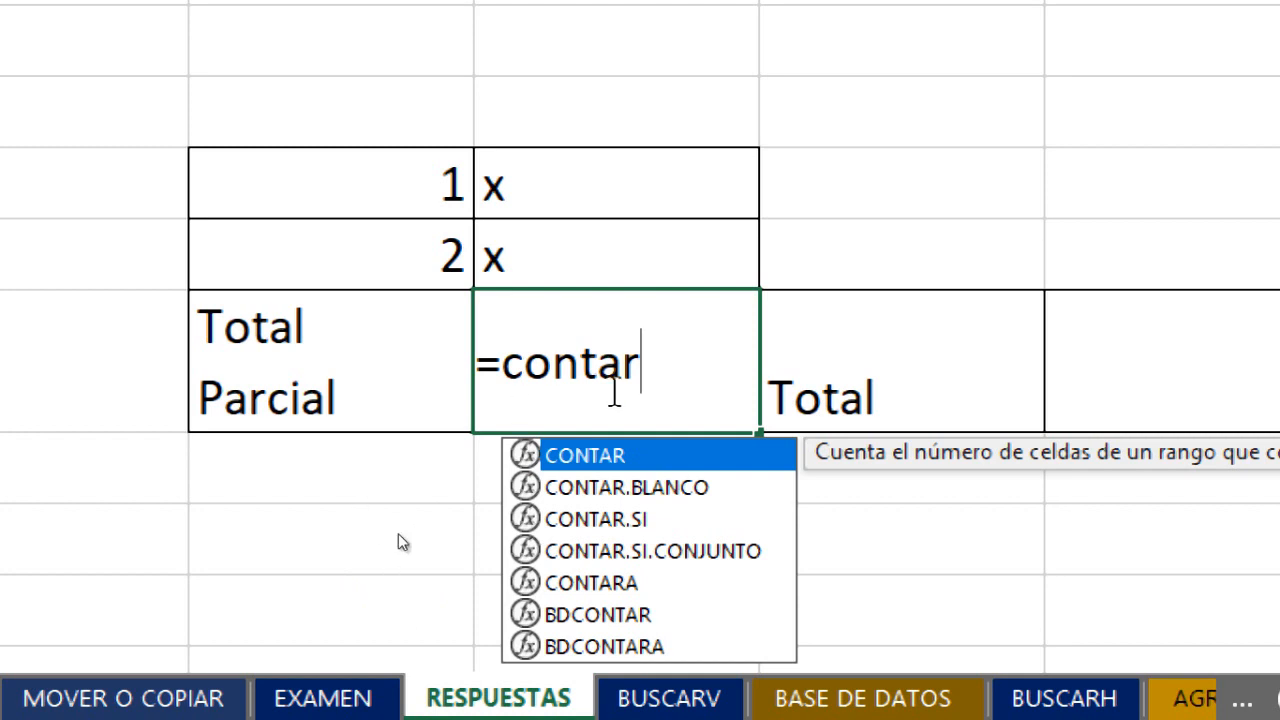
double_click(637, 518)
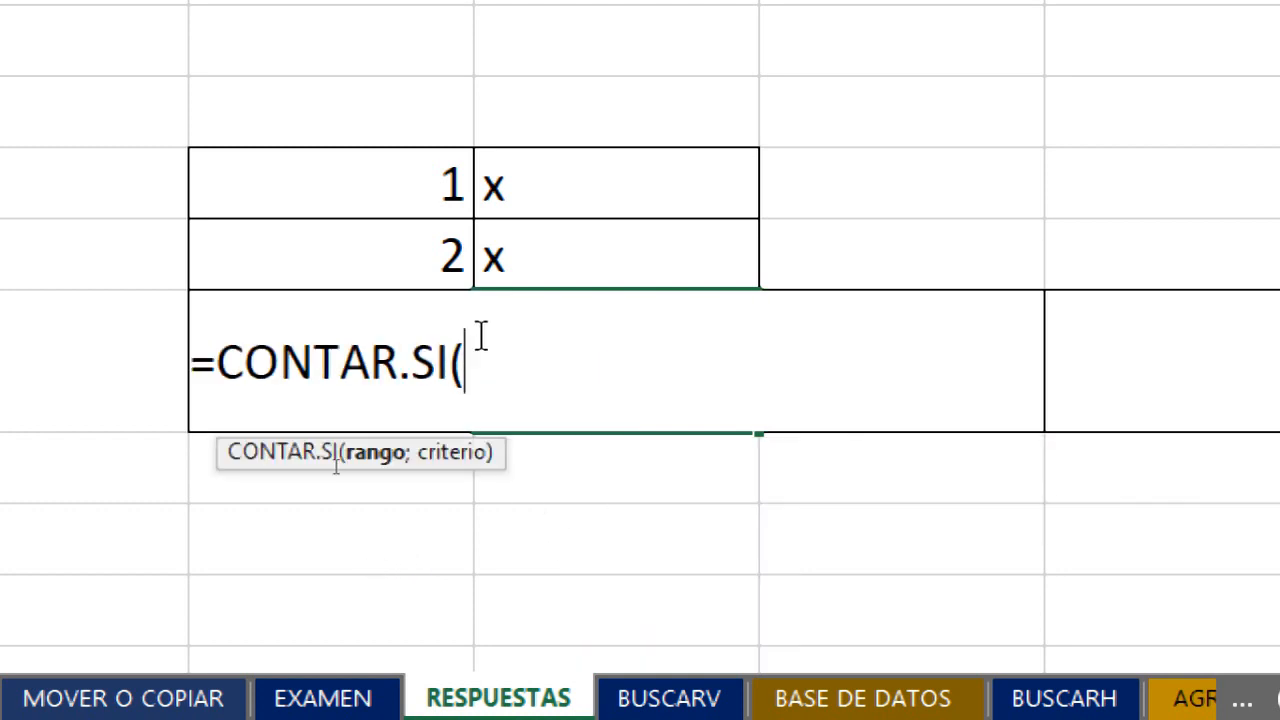
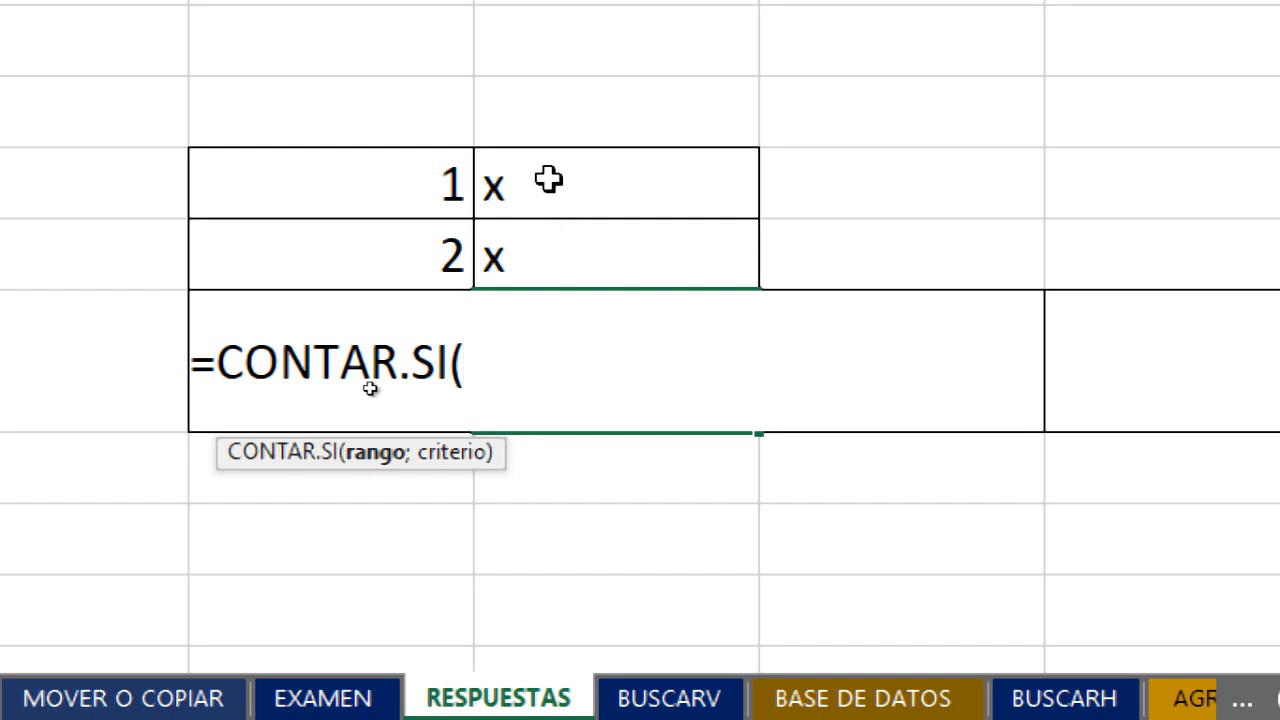
click(548, 181)
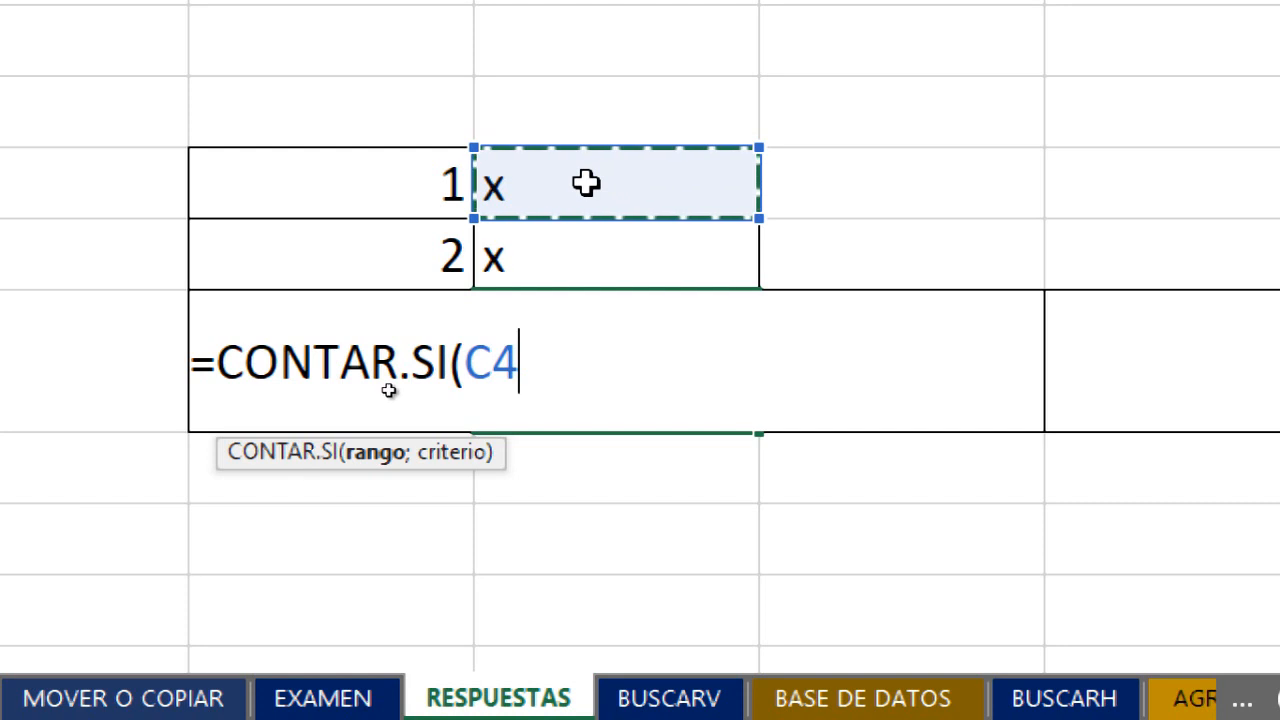
text(;)
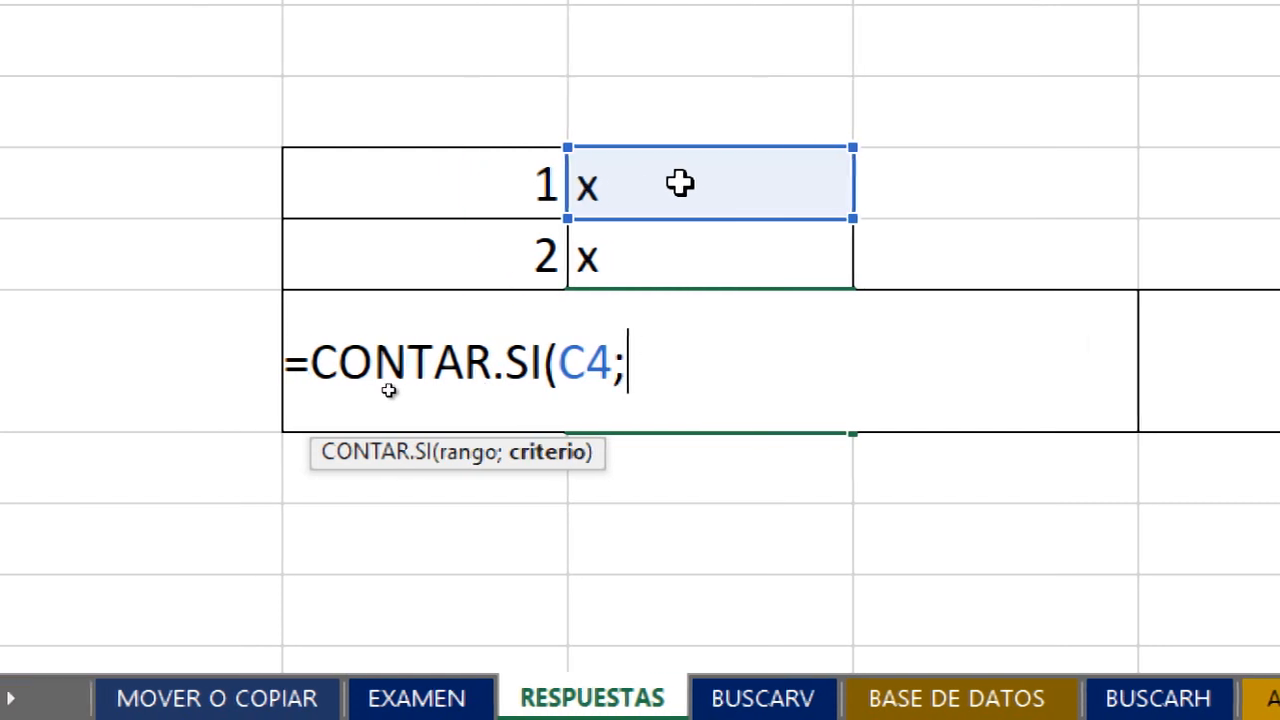
click(628, 262)
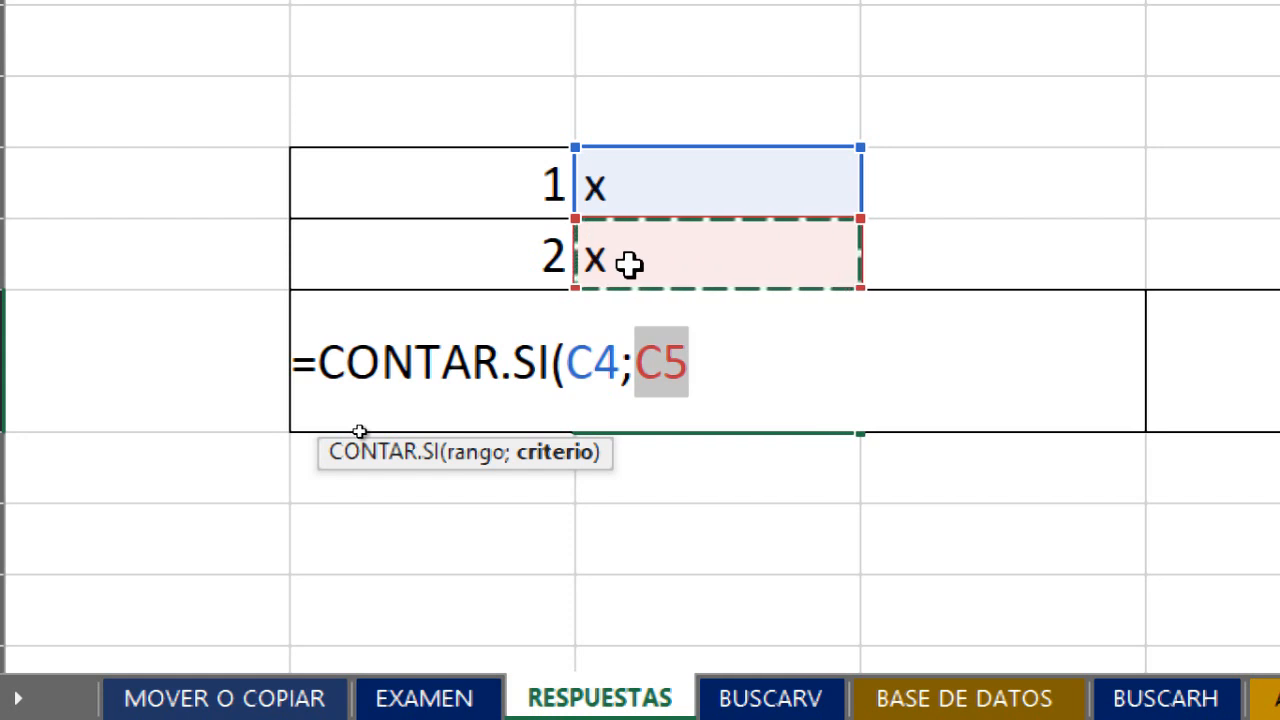
text(;C5;)
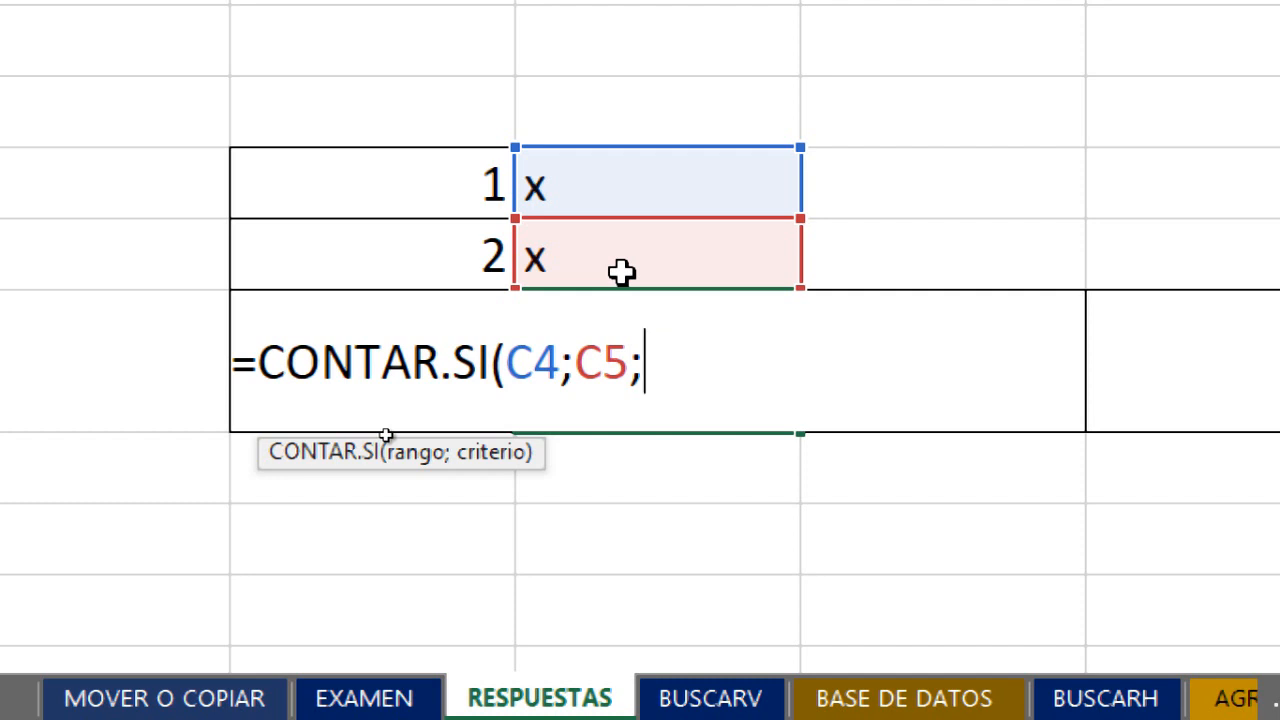
text(")
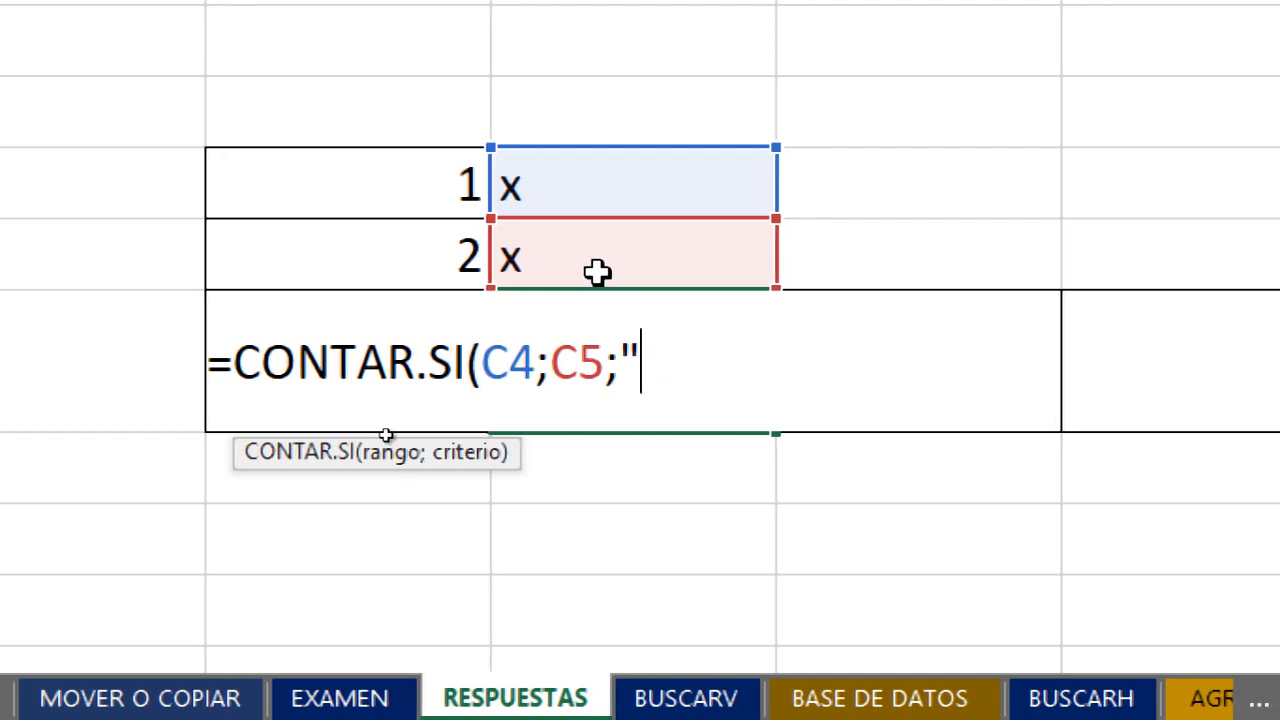
text(x)
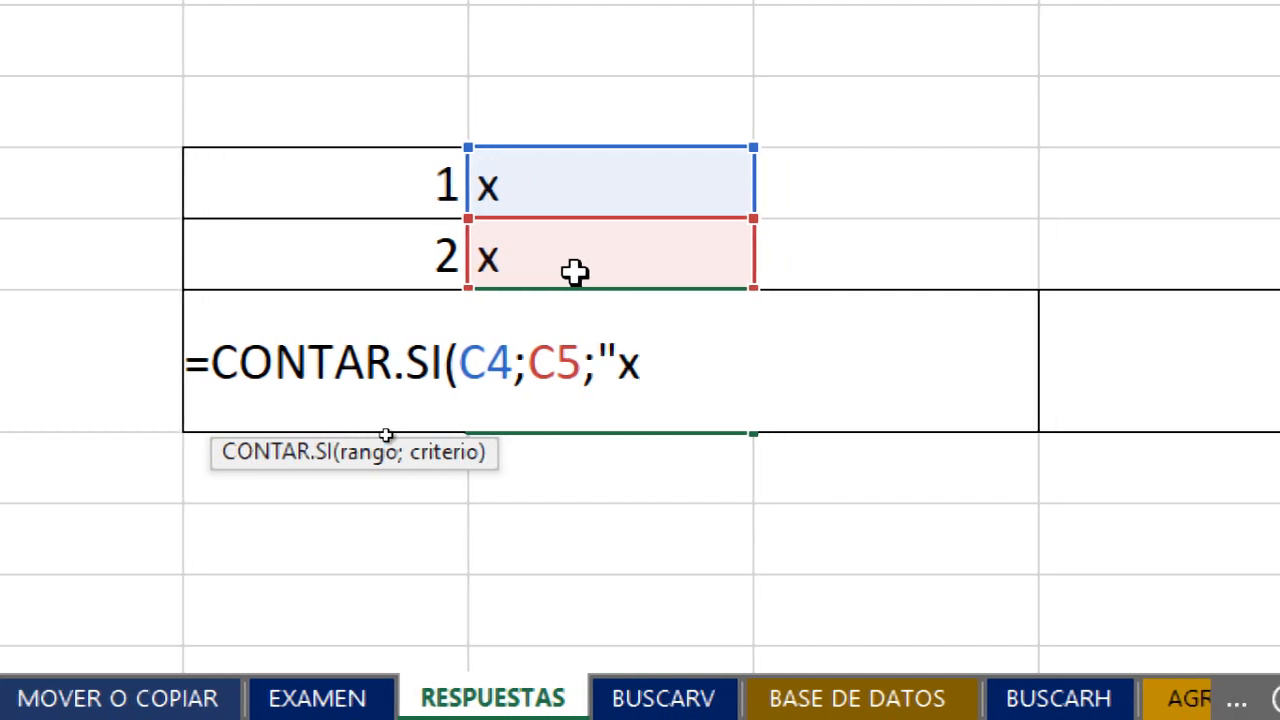
text(")
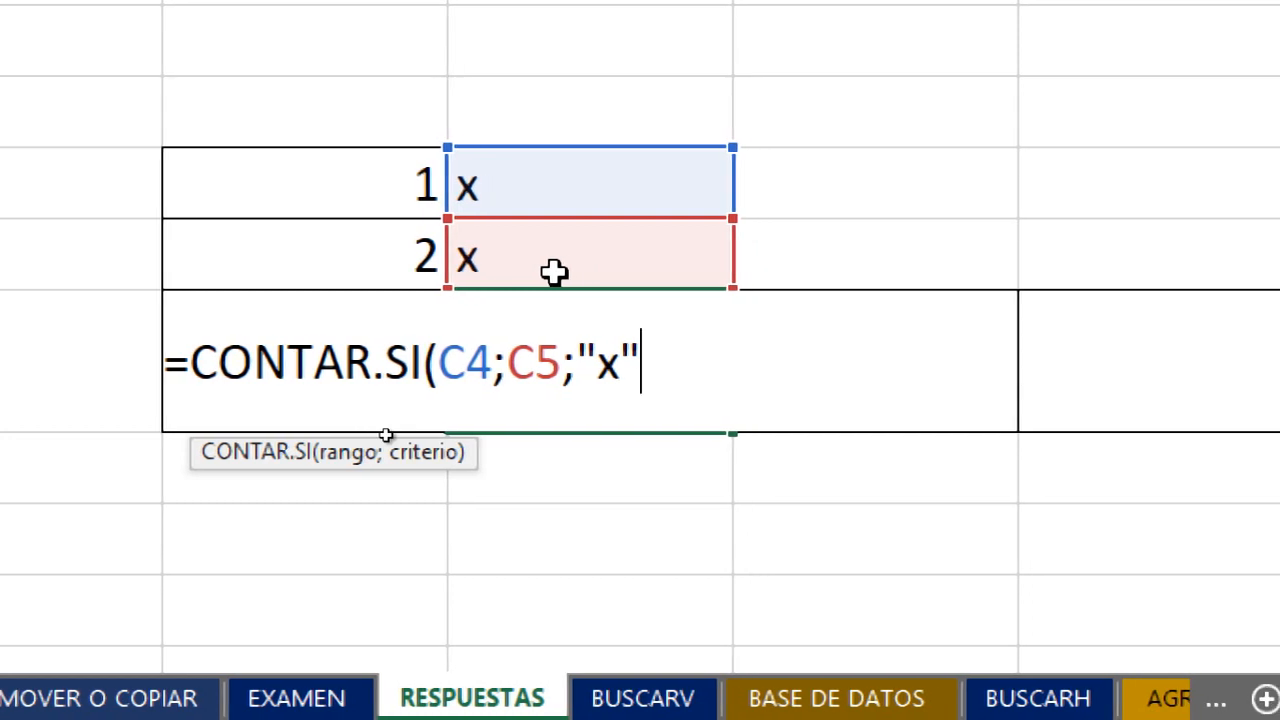
text())
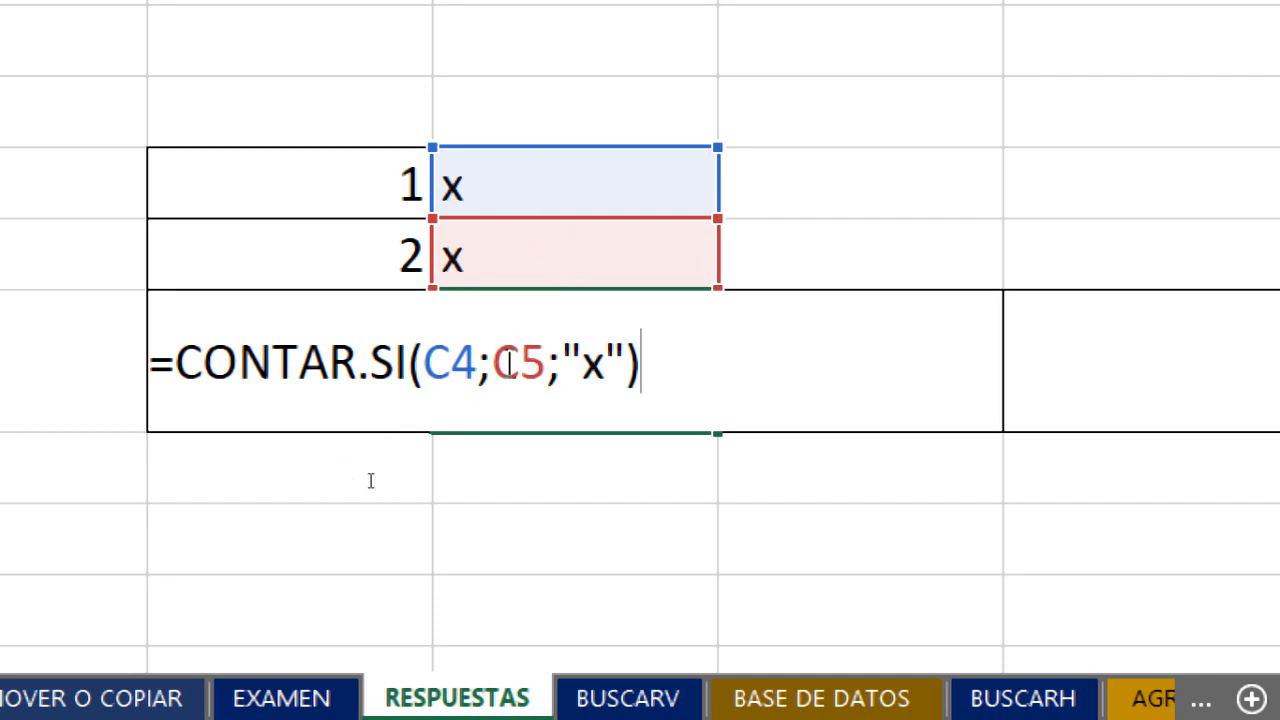
Check the range and criterion arguments, and try to enter =CONTAR.SI(C4;C5;"x") in the result cell beside Total Parcial.
double_click(597, 366)
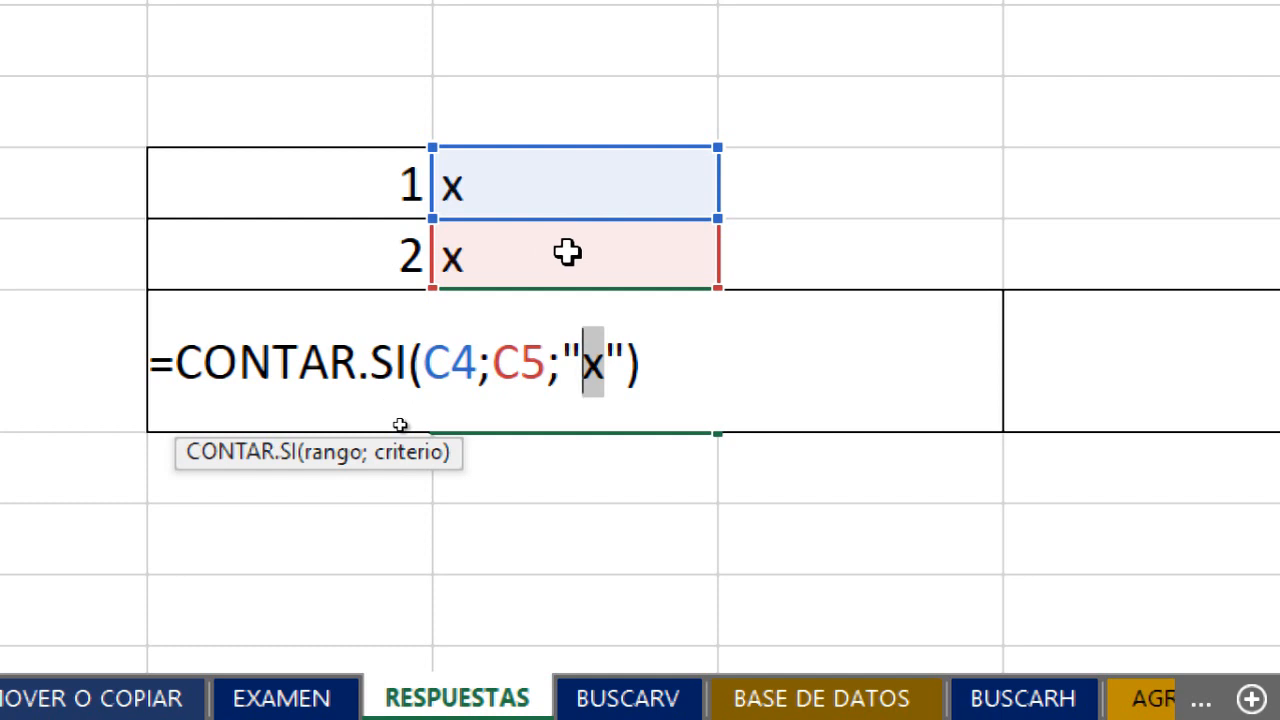
drag(424, 365, 549, 368)
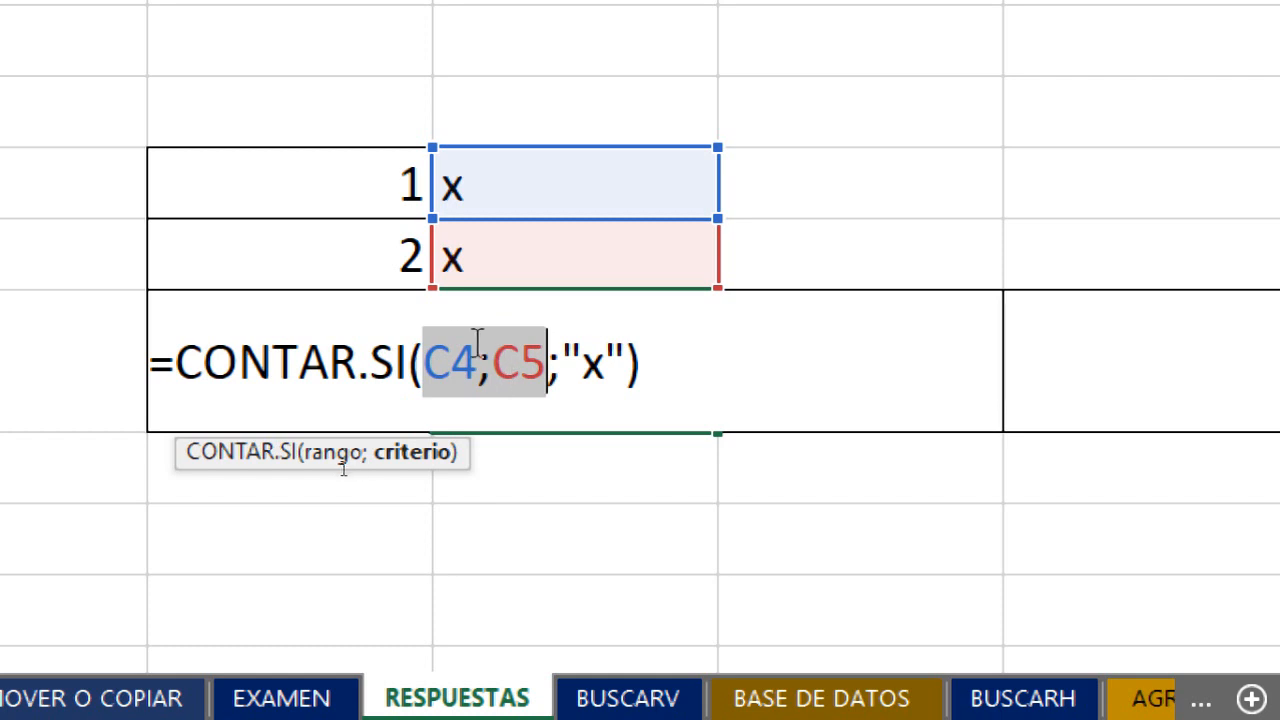
double_click(592, 362)
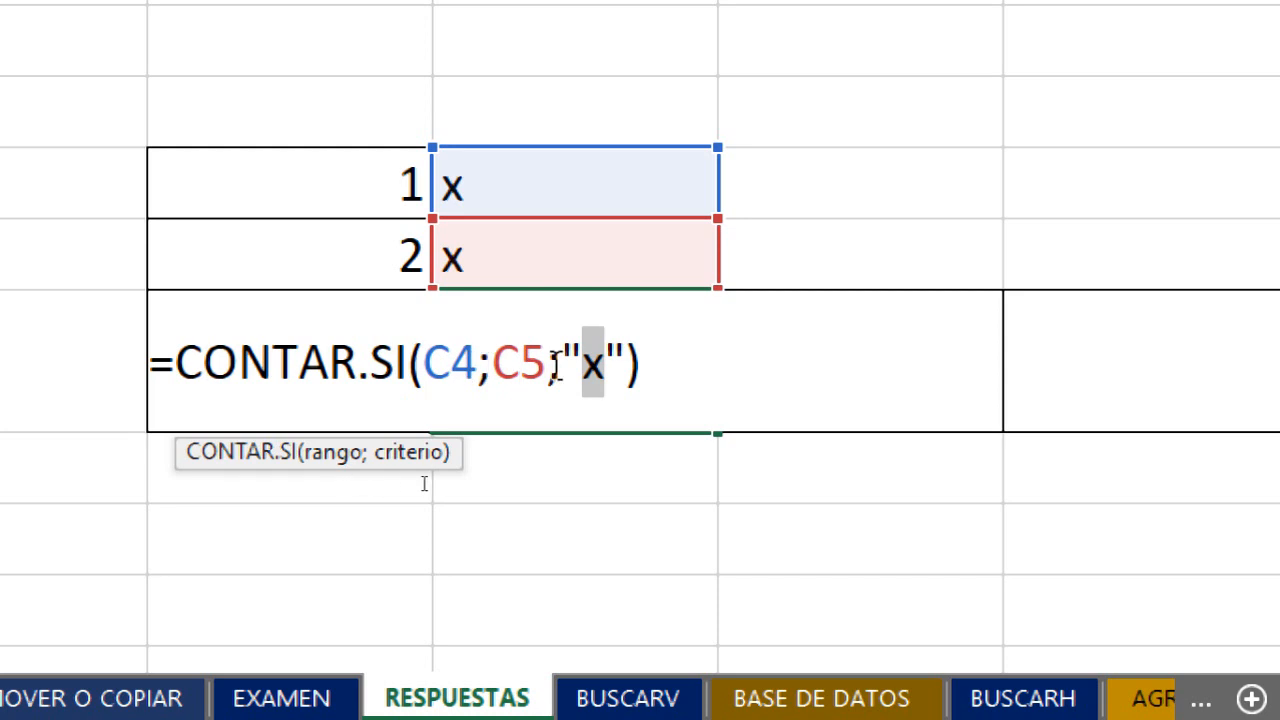
click(670, 378)
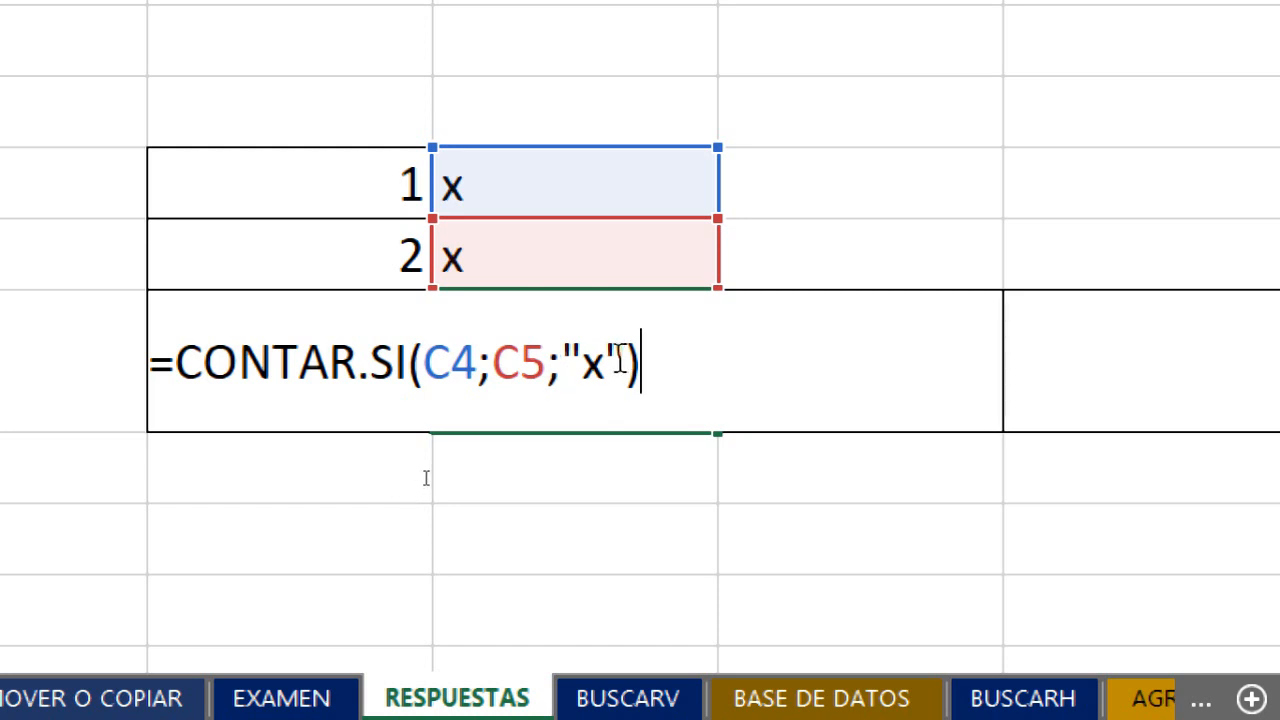
key(Return)
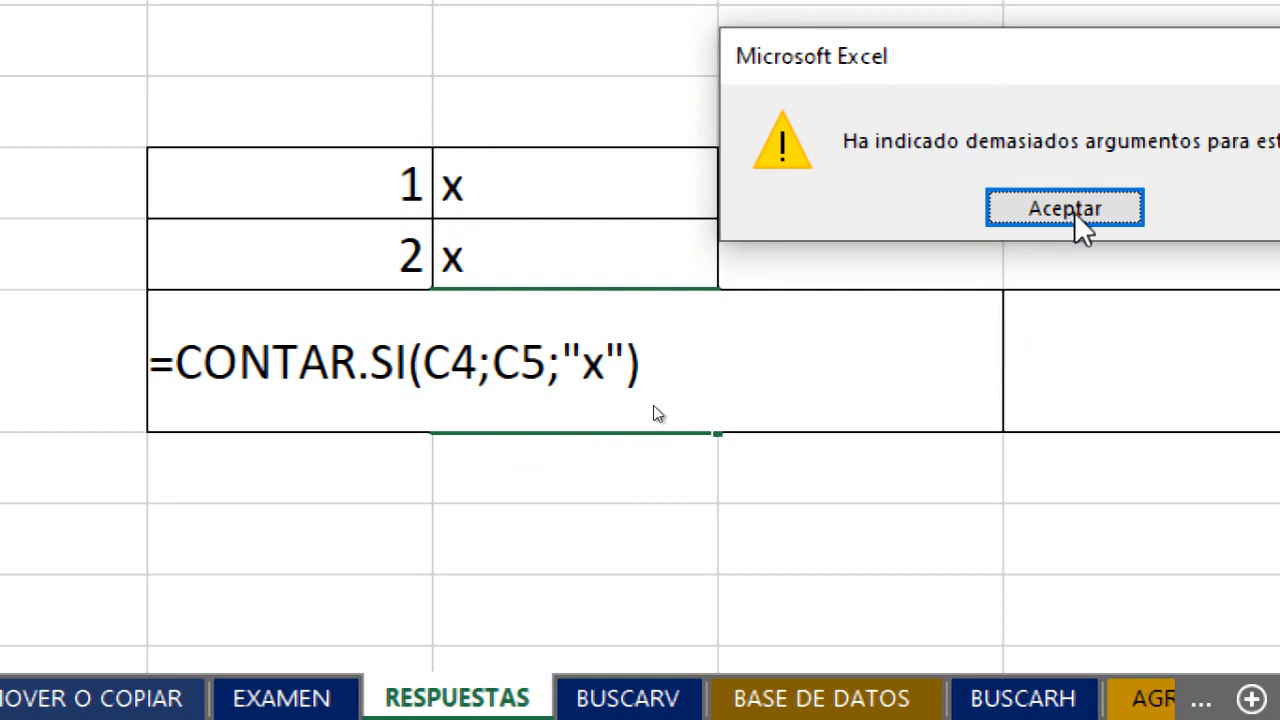
click(1070, 210)
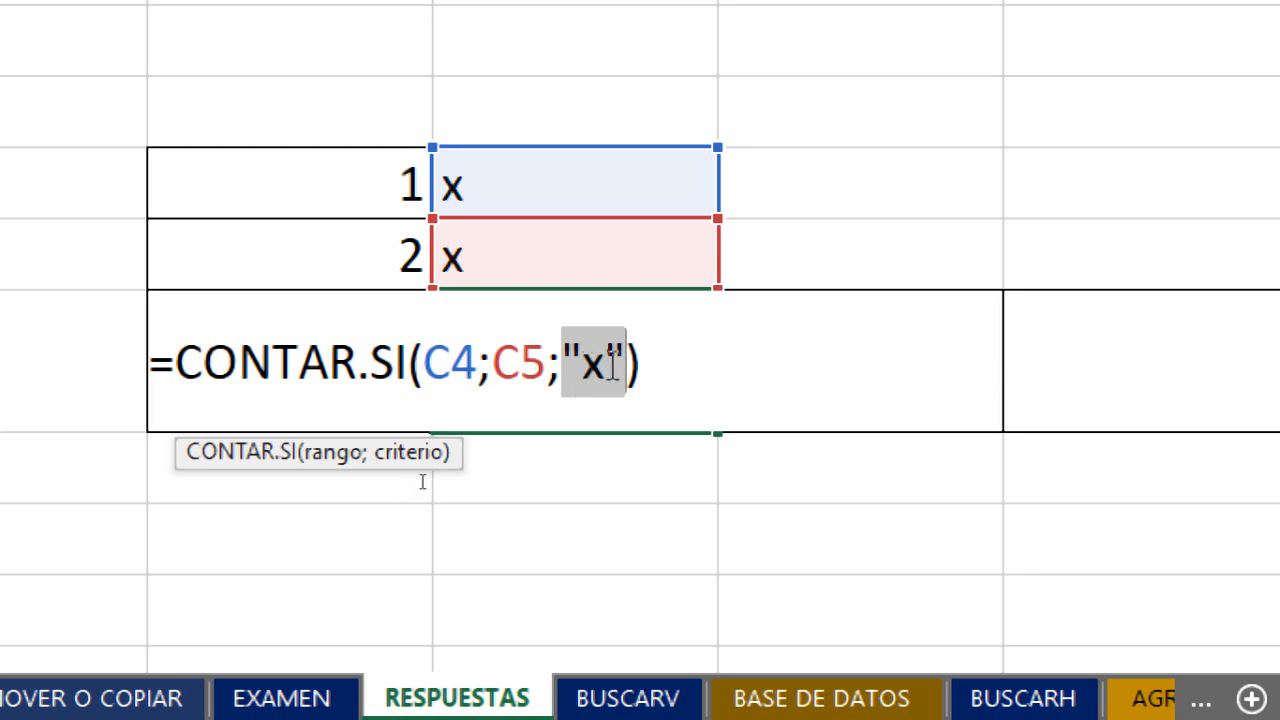
Recheck the "x" criterion and try to enter the same CONTAR.SI formula again.
click(612, 366)
click(586, 371)
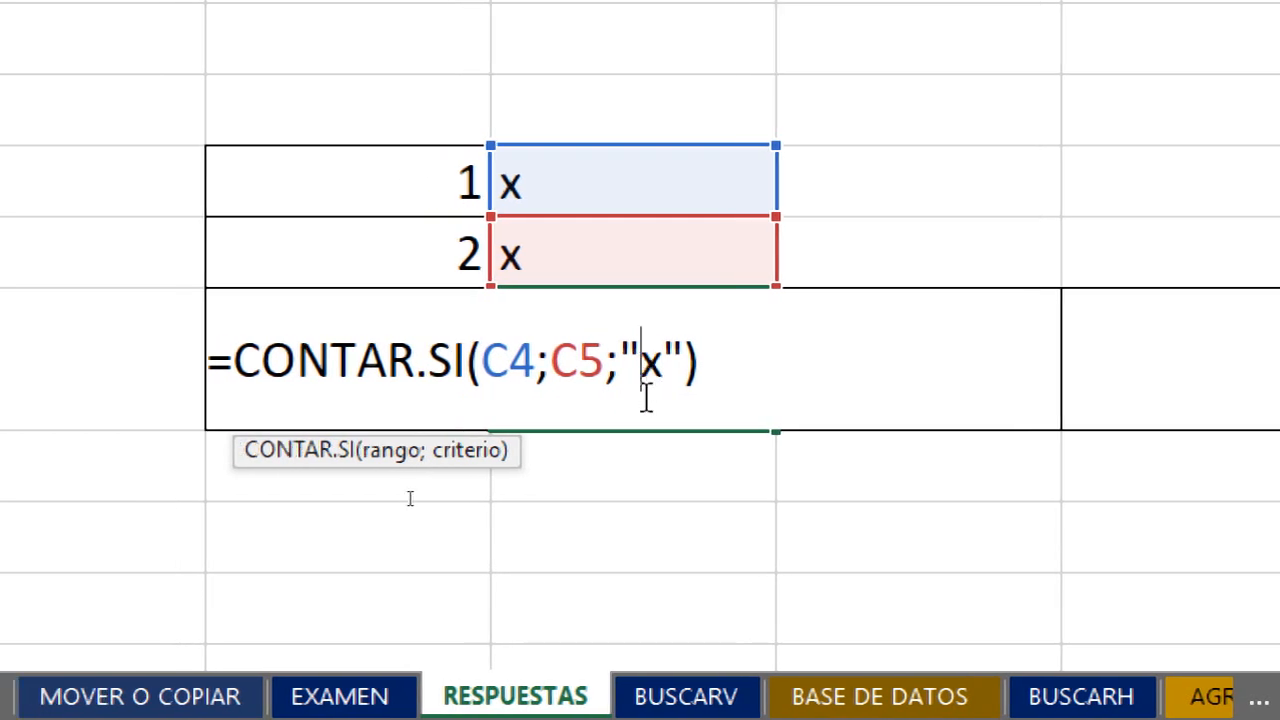
click(702, 362)
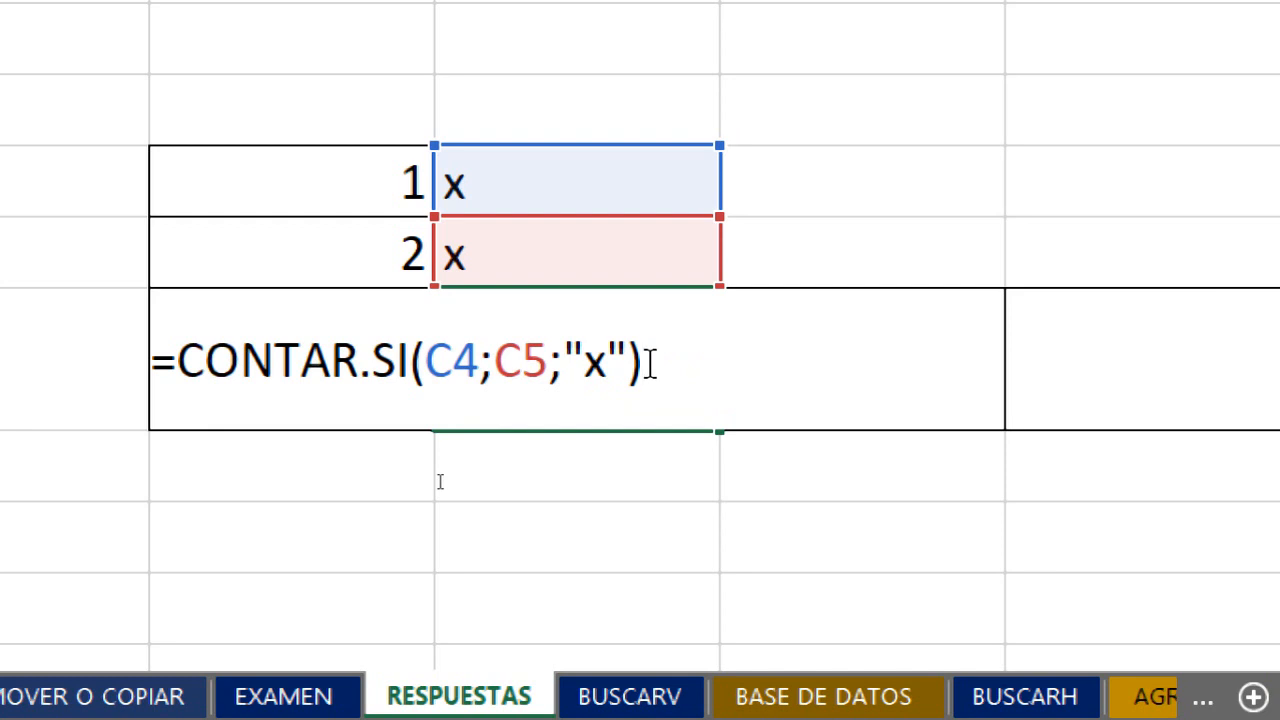
key(Return)
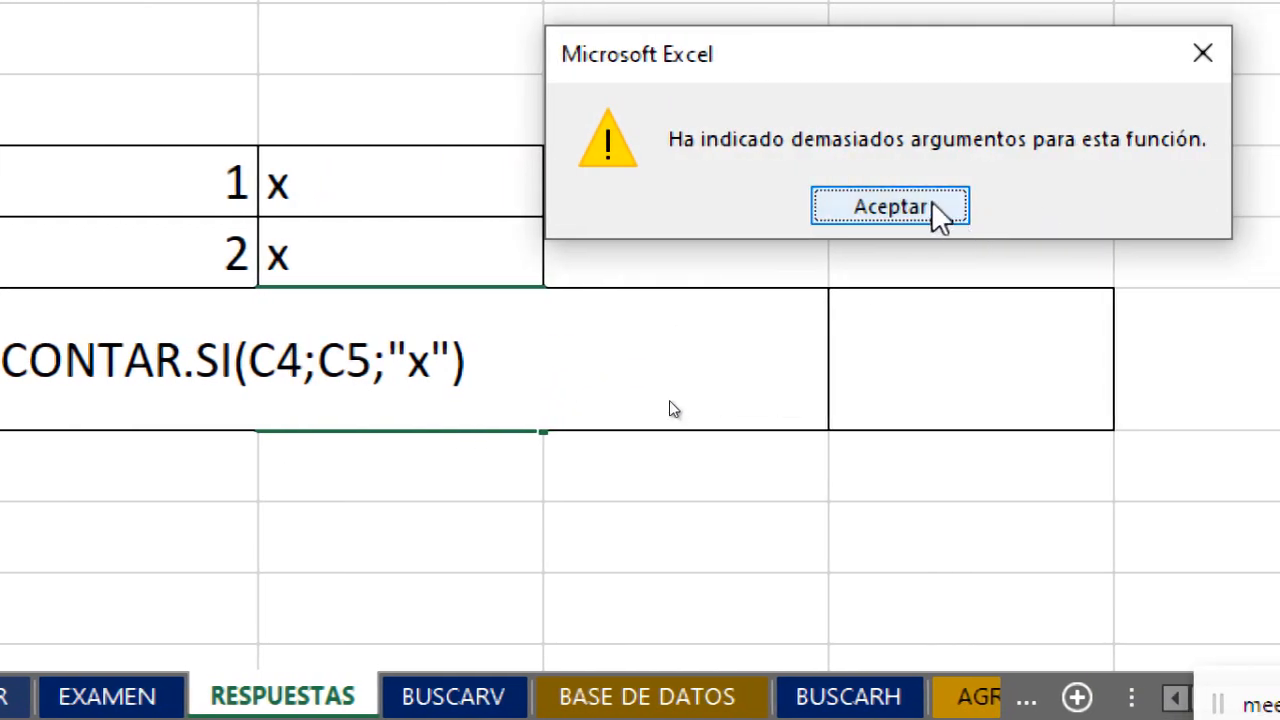
click(930, 203)
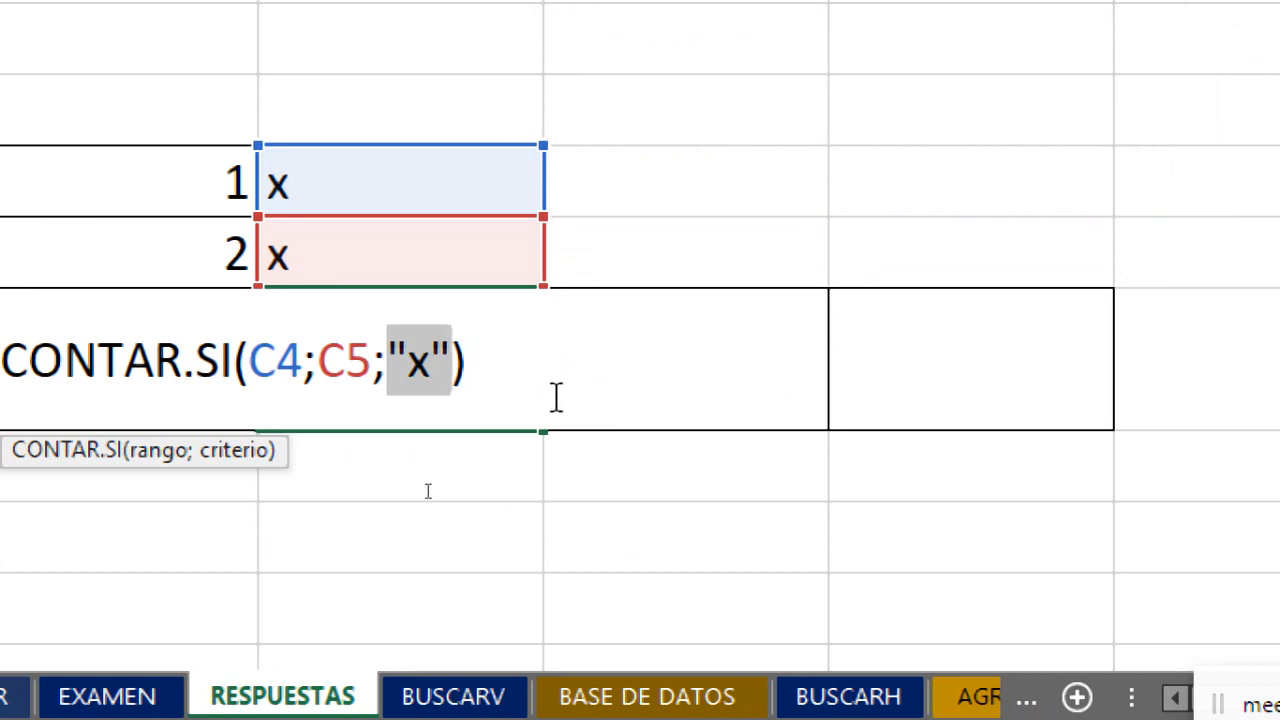
Remove the quotation marks around the criterion and try to enter =CONTAR.SI(C4;C5;x) beside Total Parcial.
click(400, 362)
click(662, 362)
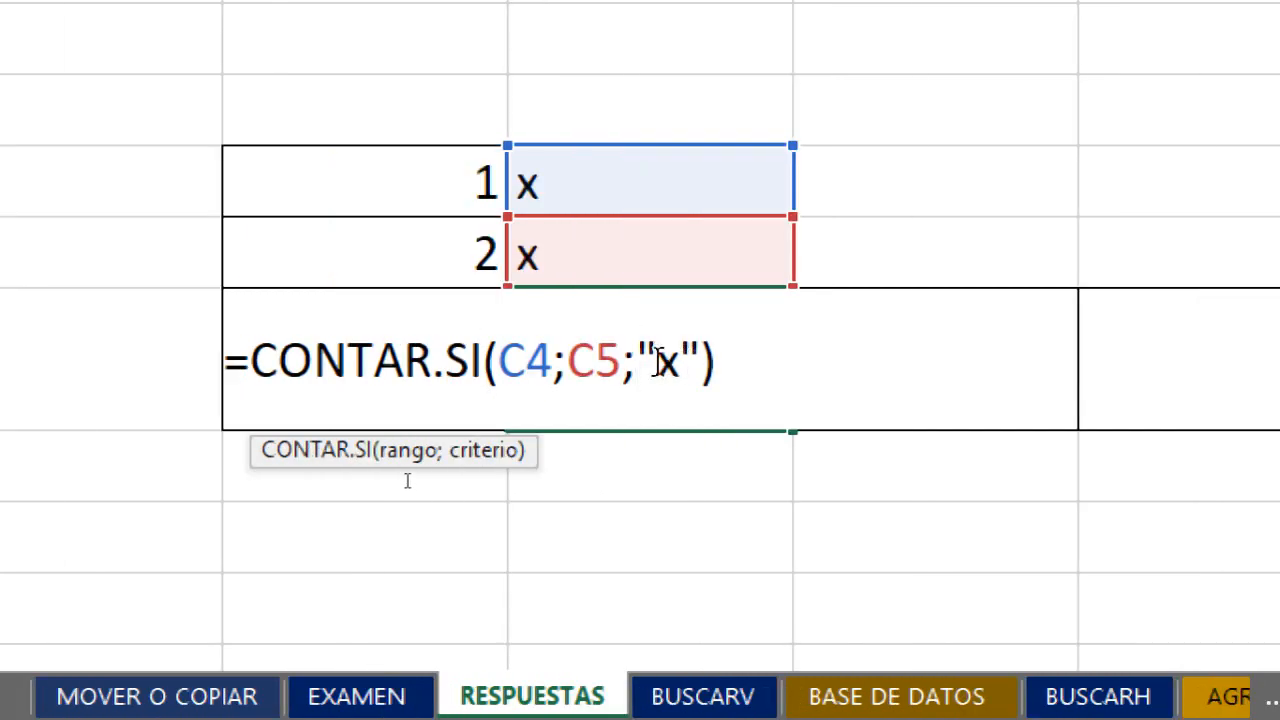
key(BackSpace)
key(Right)
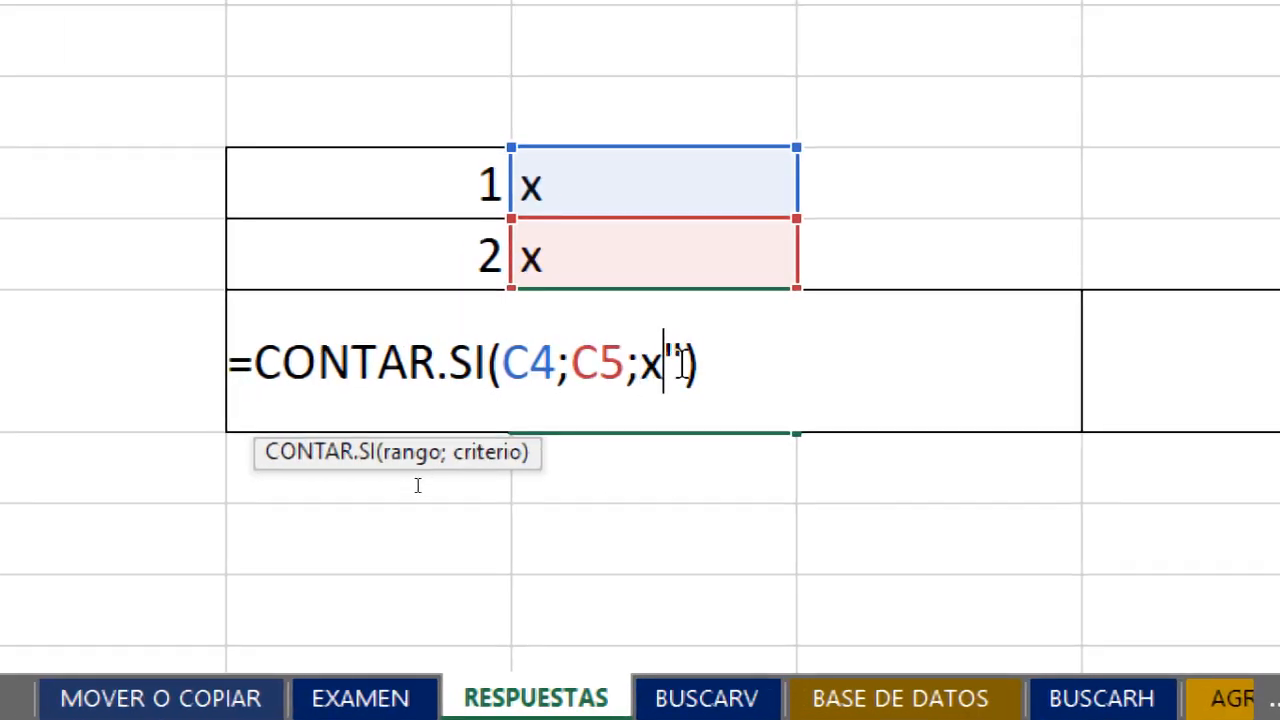
key(Delete)
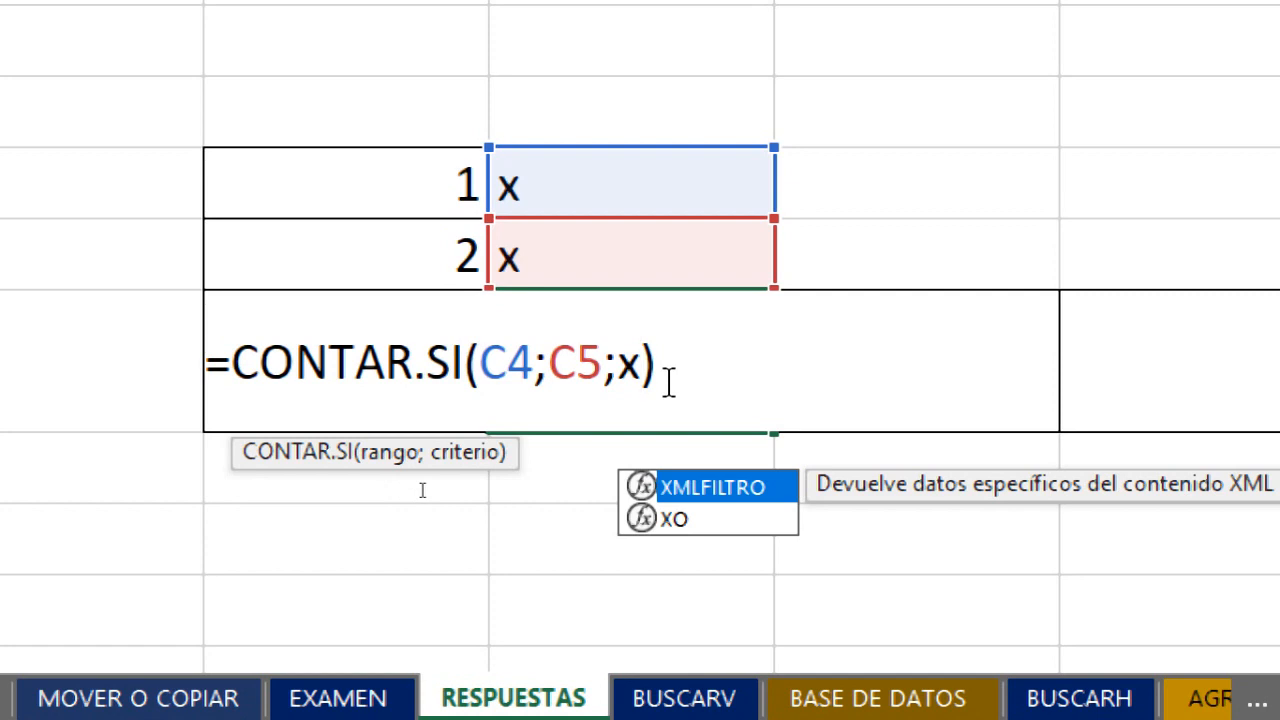
click(622, 380)
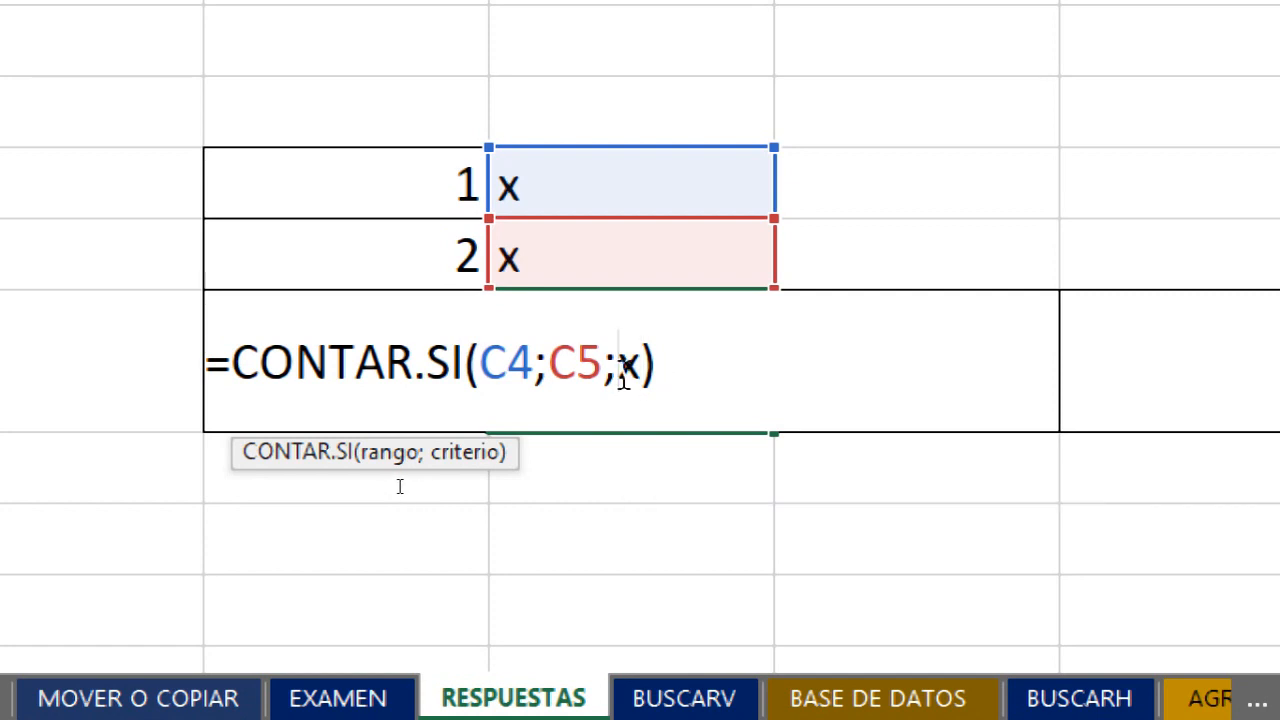
click(668, 363)
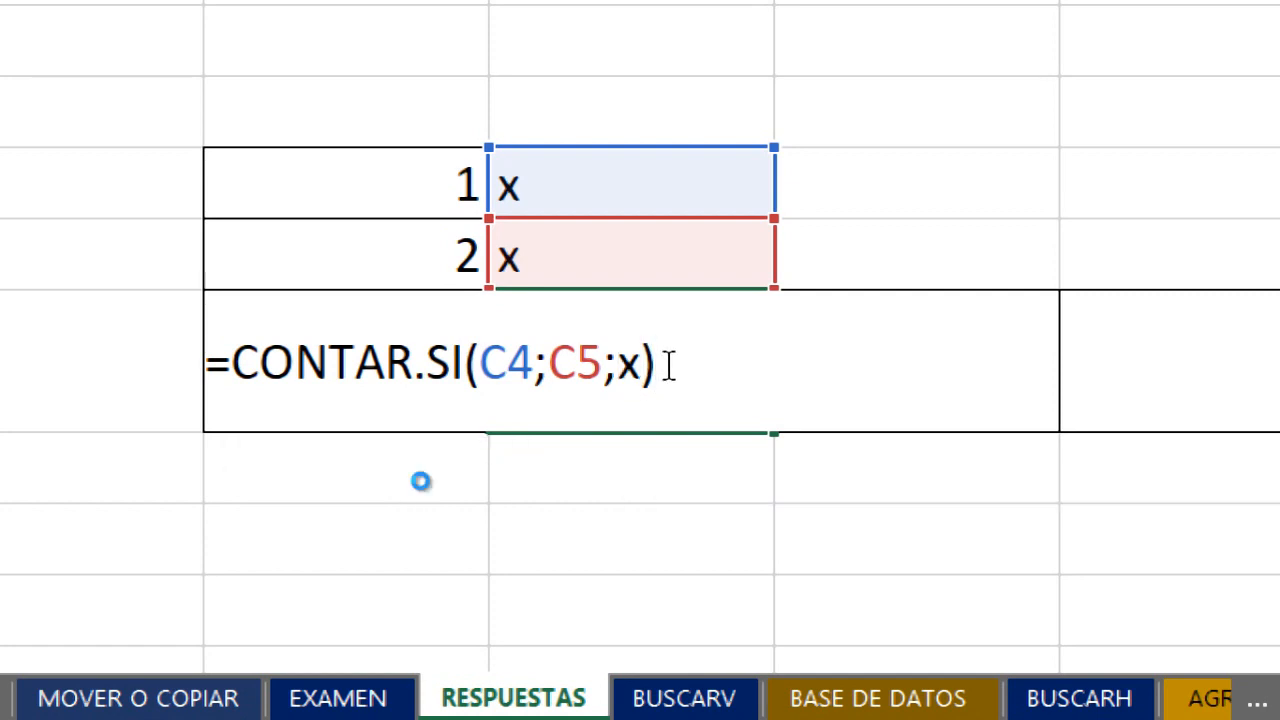
key(Return)
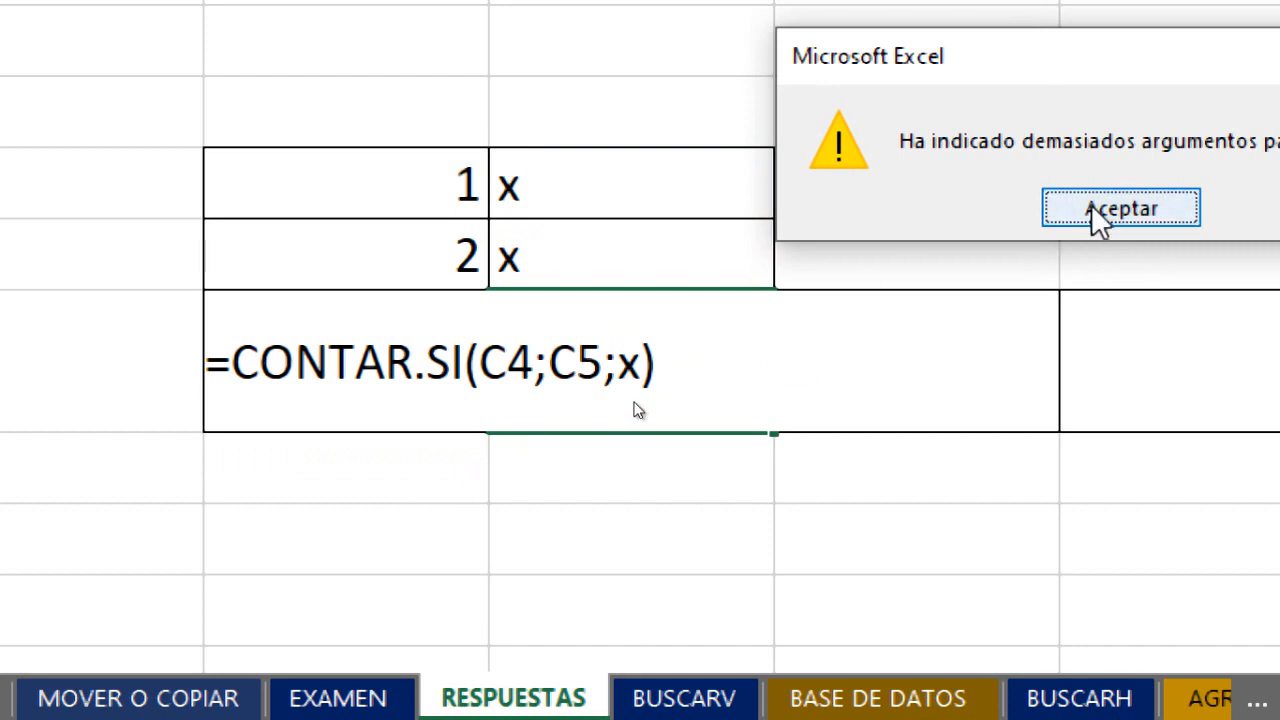
click(1100, 212)
Put the quotation marks back around the x criterion and try to enter =CONTAR.SI(C4;C5;"x").
click(618, 378)
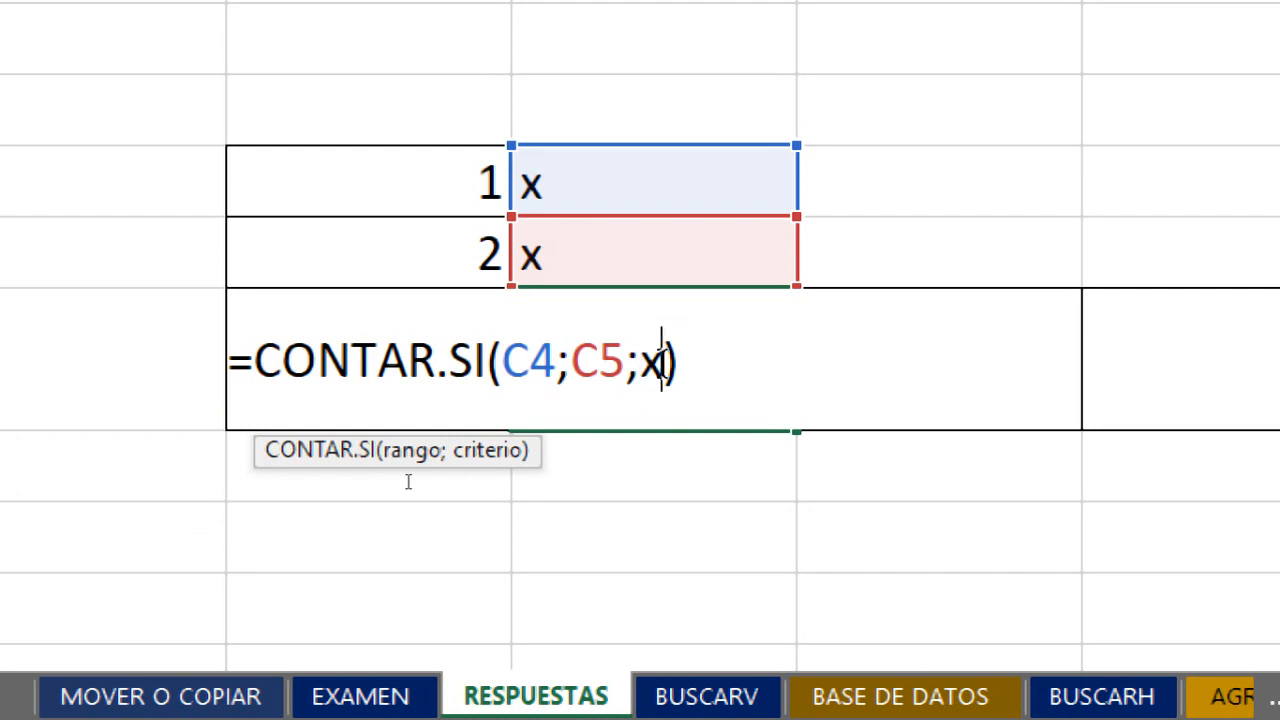
text("x")
click(702, 373)
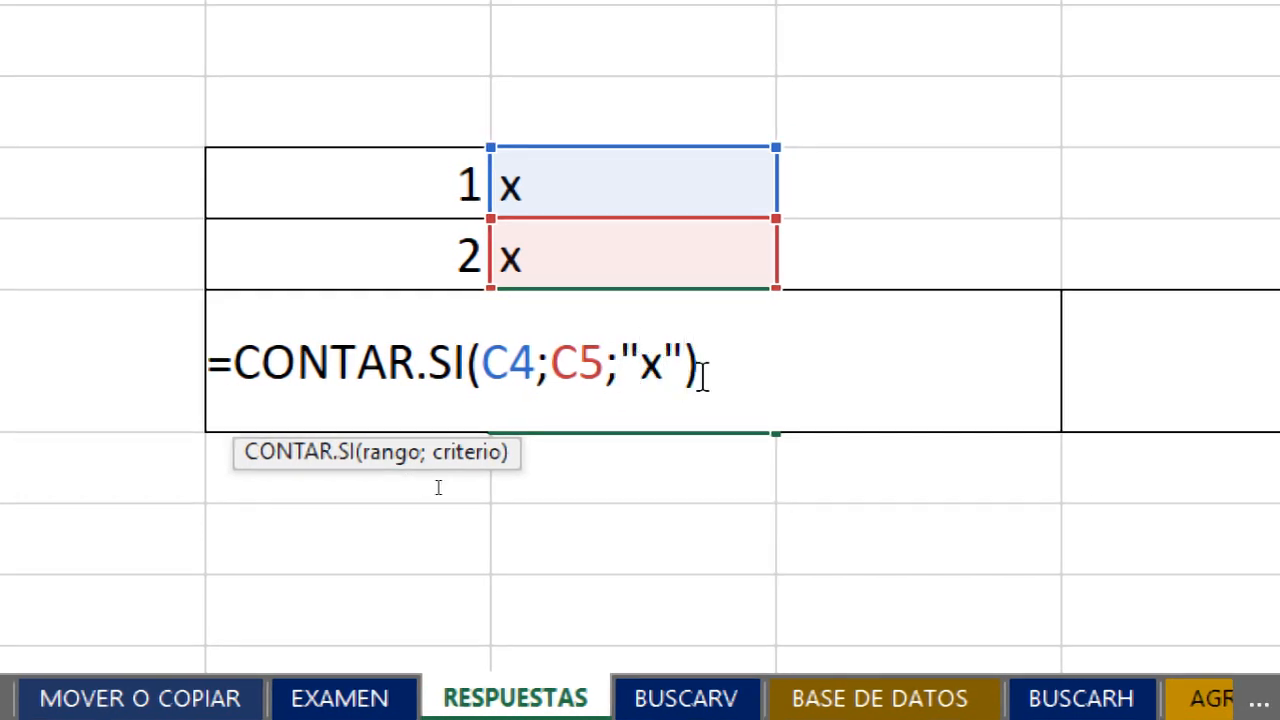
key(Return)
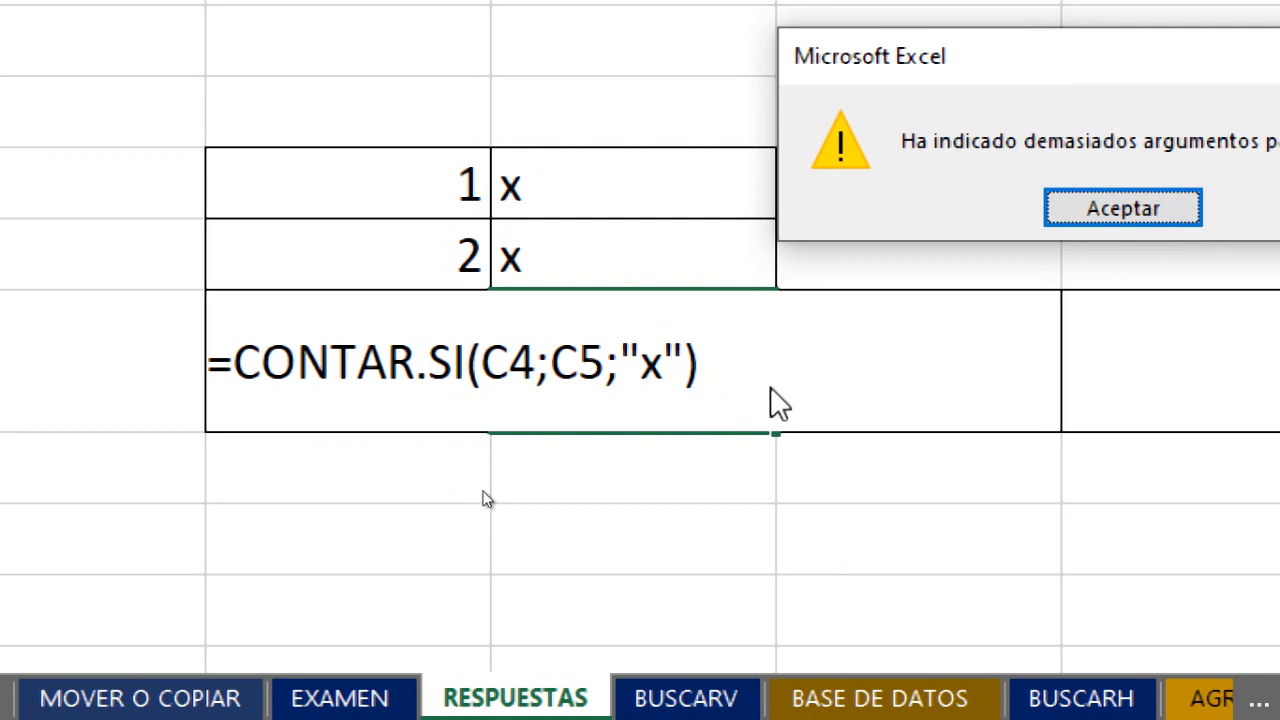
click(1122, 208)
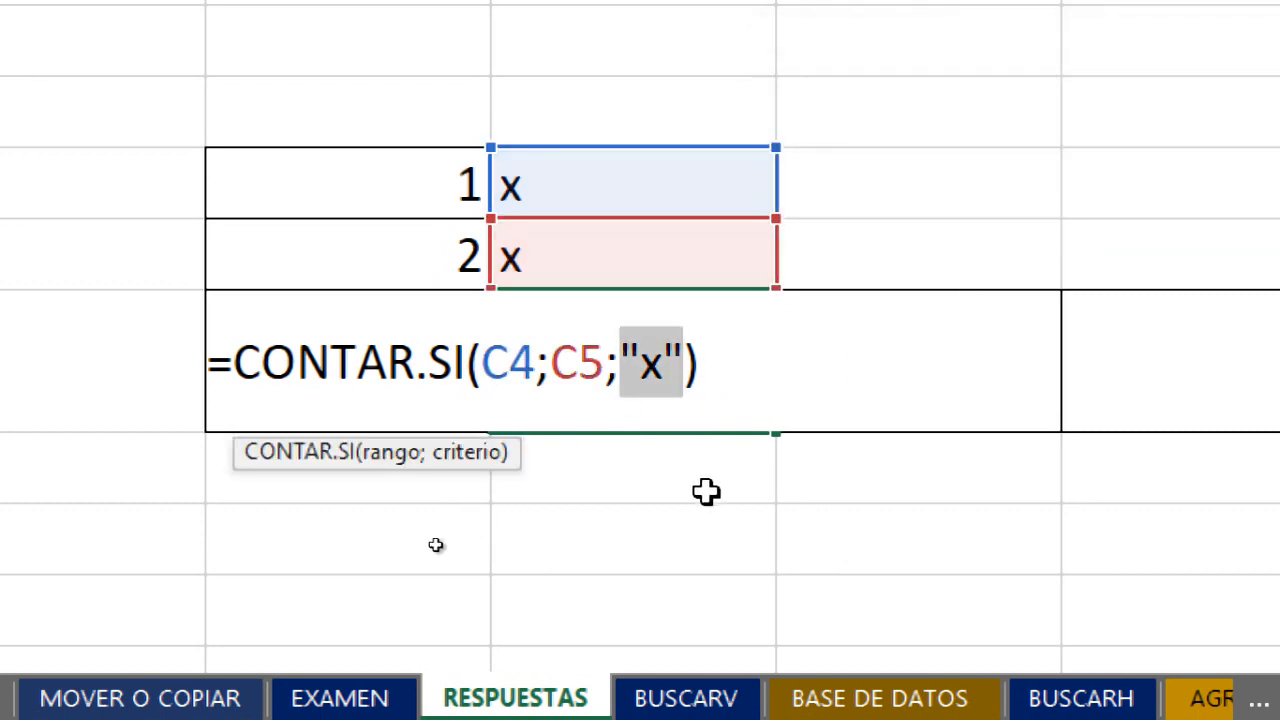
Try to enter the quoted CONTAR.SI formula once more, and discard the formula entry in C6.
click(719, 368)
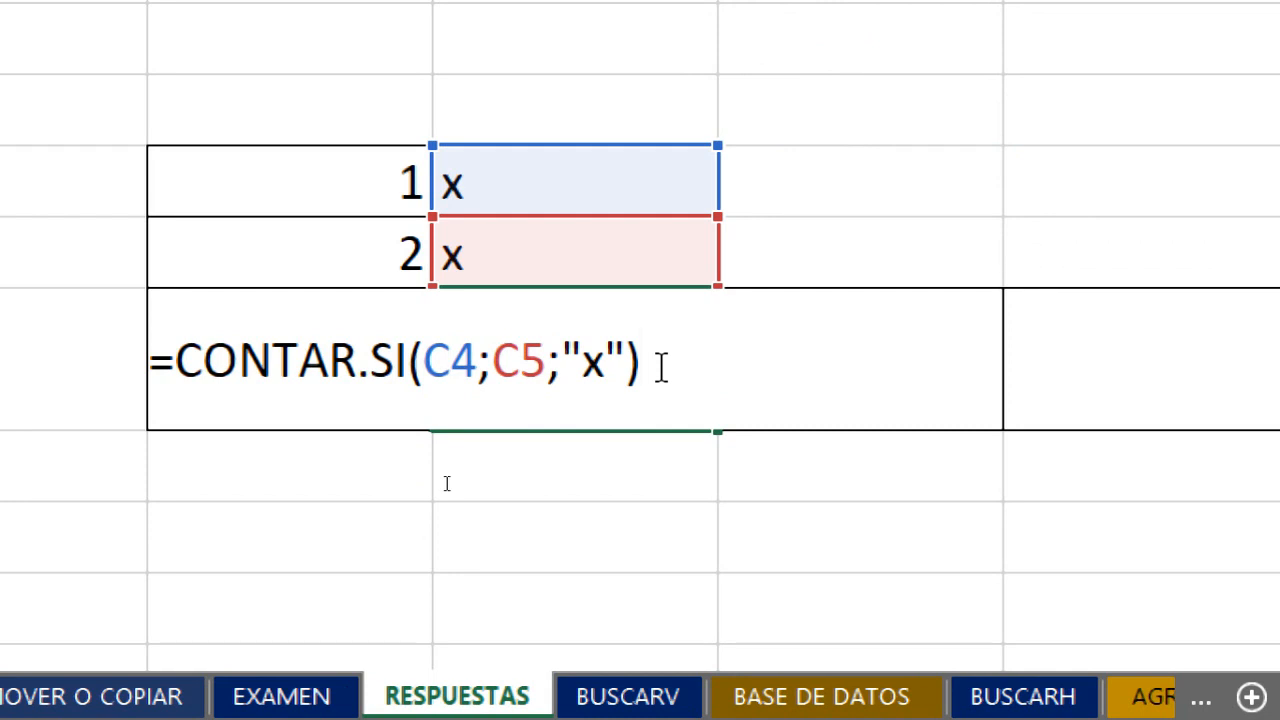
key(Return)
click(1106, 193)
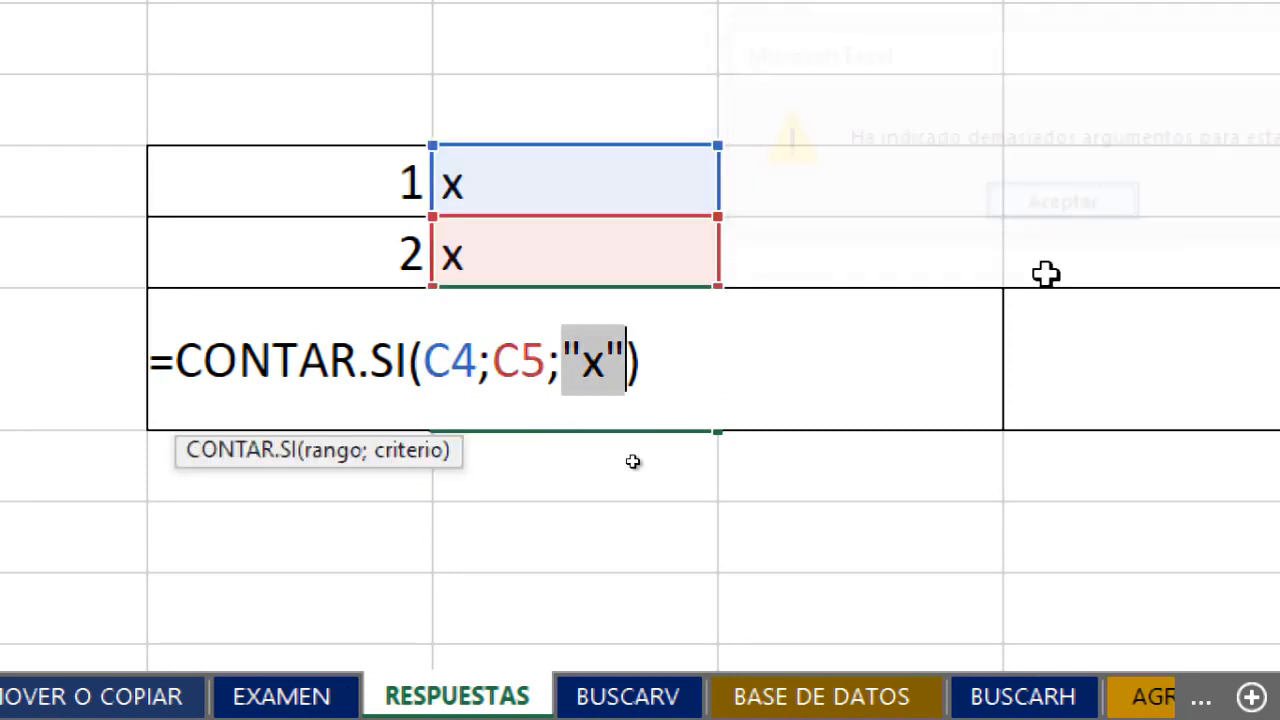
click(586, 560)
key(Escape)
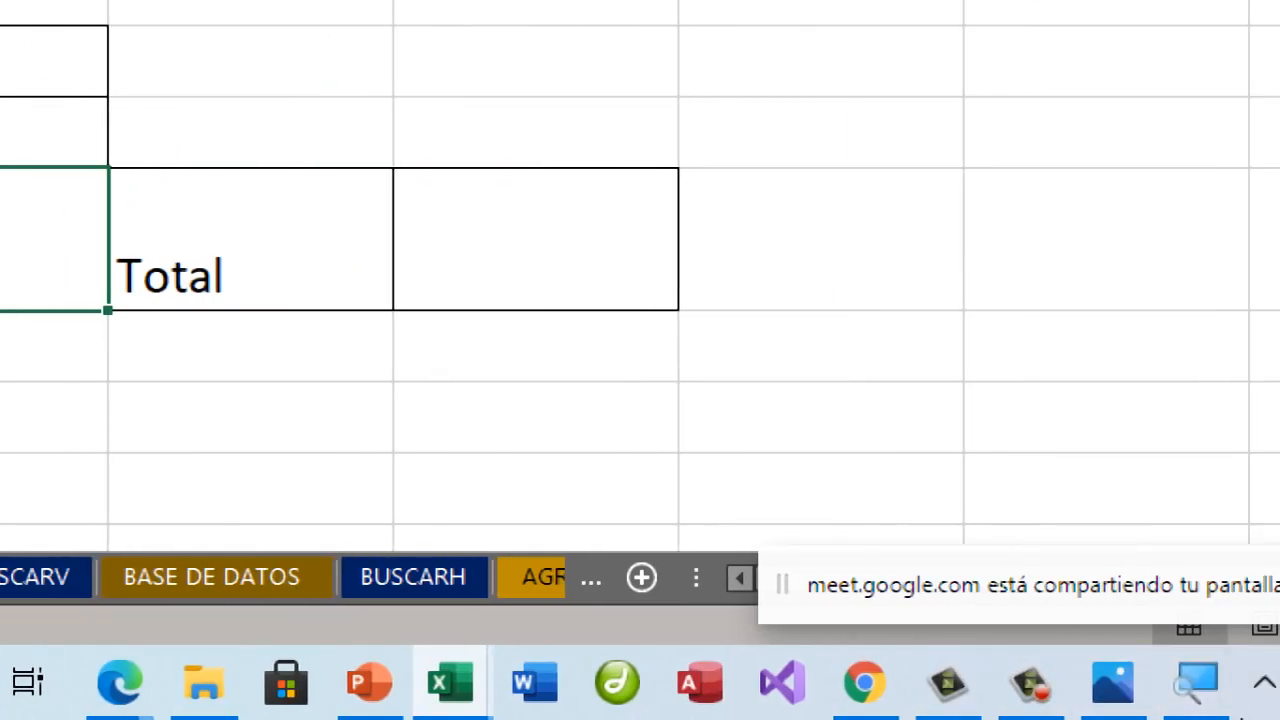
Set the Windows Magnifier zoom to 100% and stop the Google Meet screen sharing.
click(1187, 692)
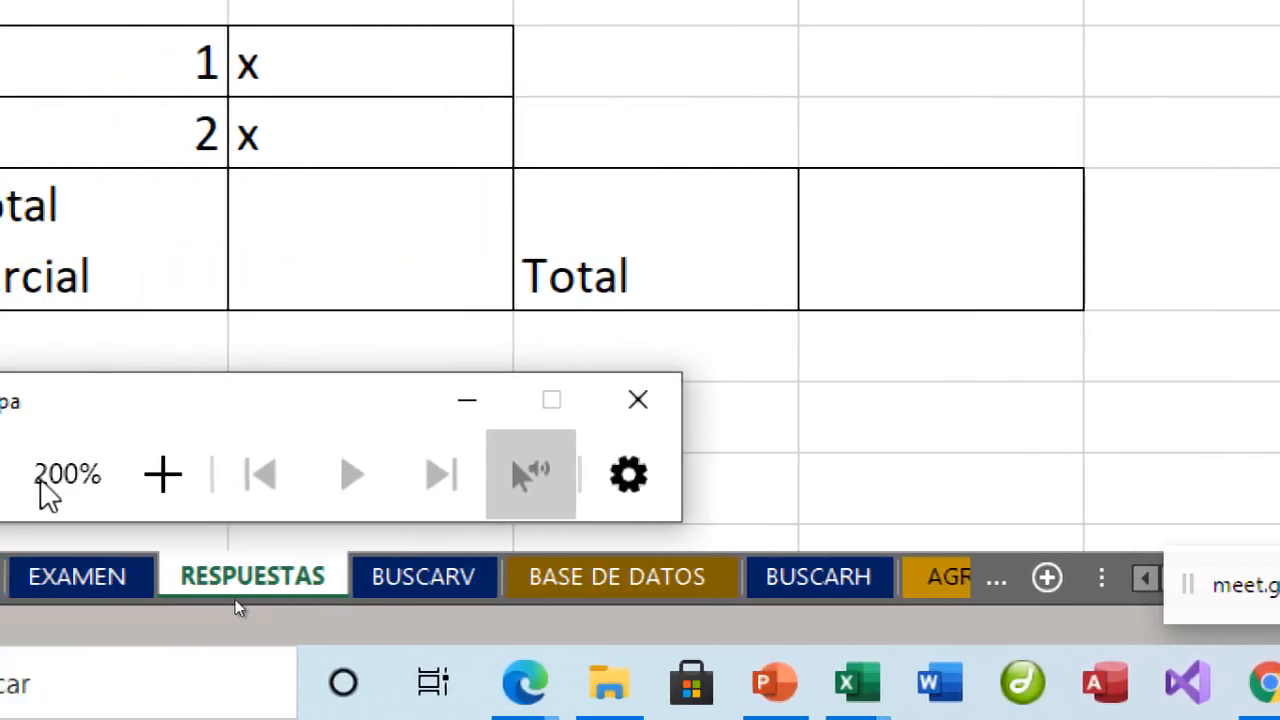
click(43, 491)
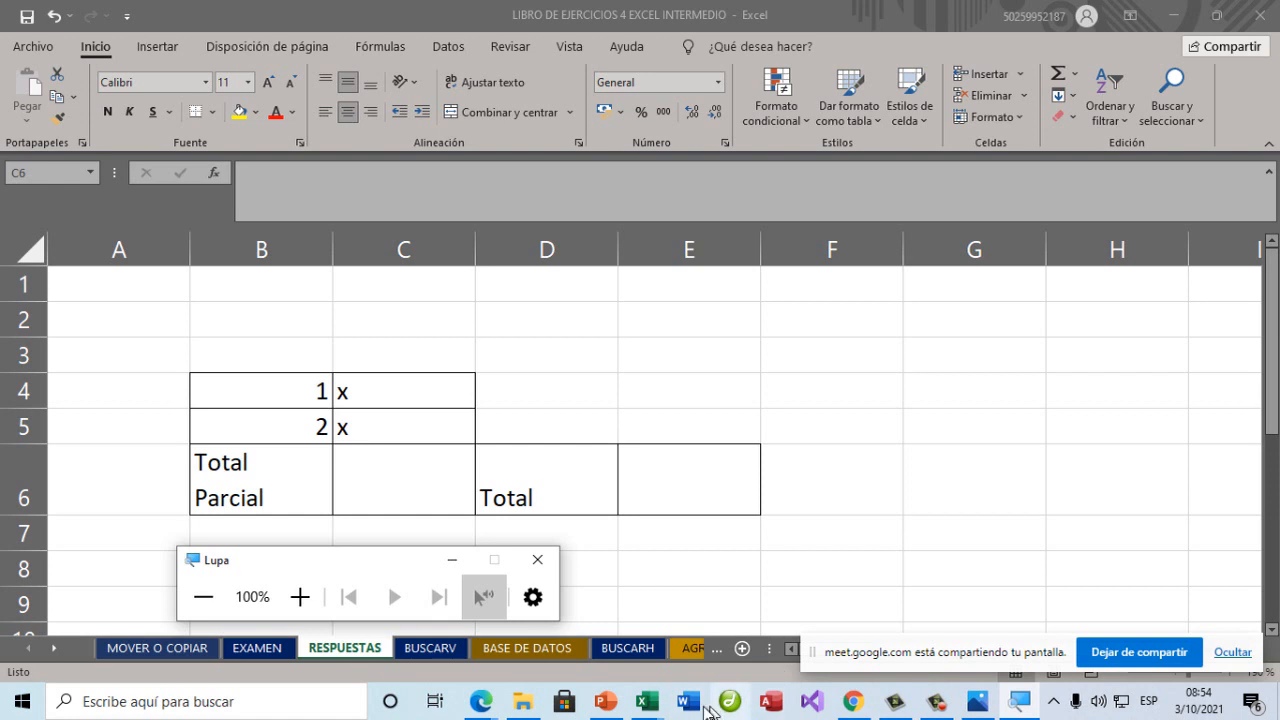
click(1089, 657)
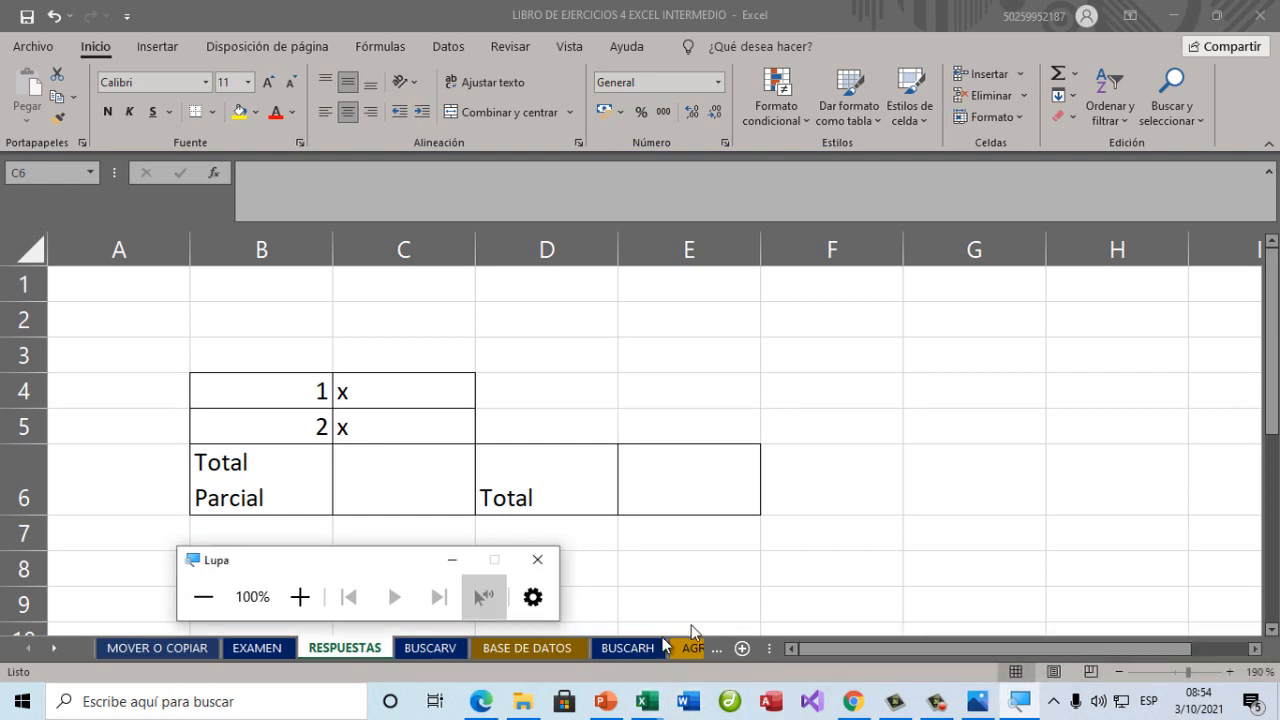
Switch to File Explorer and try to open LIBRO DE EJERCICIOS 4 EXCEL INTERMEDIO from RECURSOS DE LA SESIÓN 4 in D:\CURSO EXCEL INTERMEDIO.
click(521, 700)
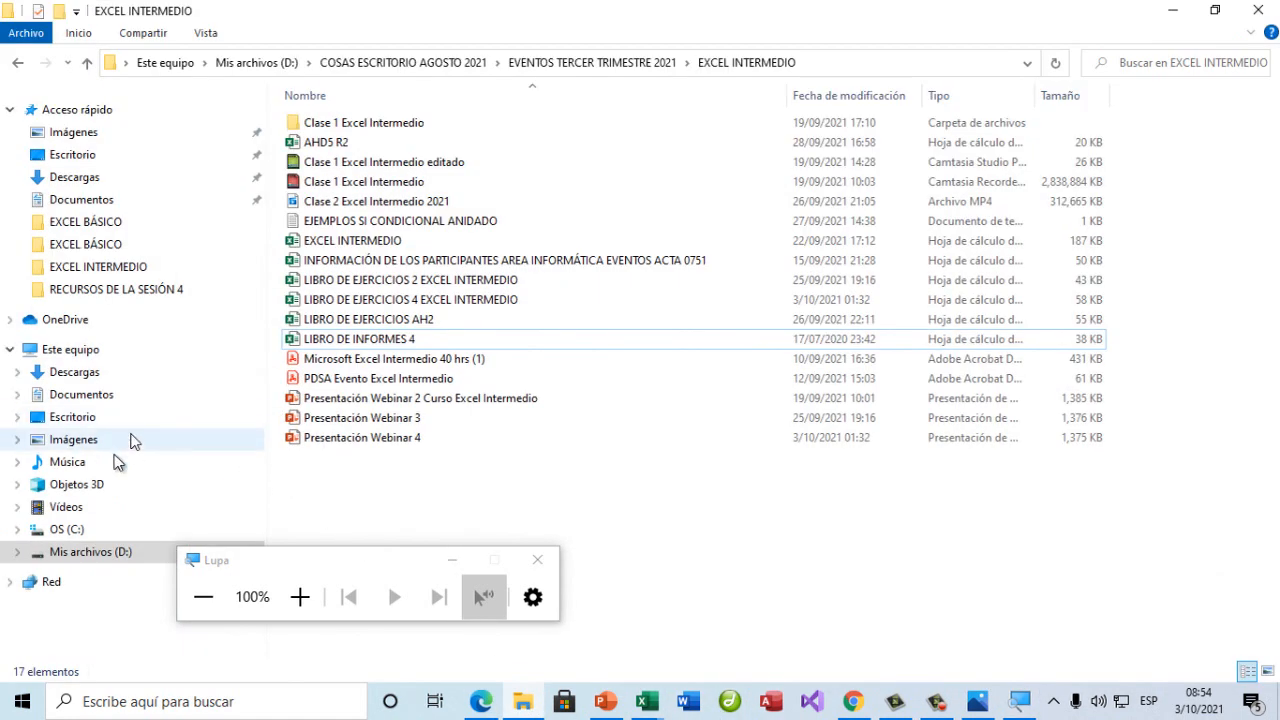
click(97, 553)
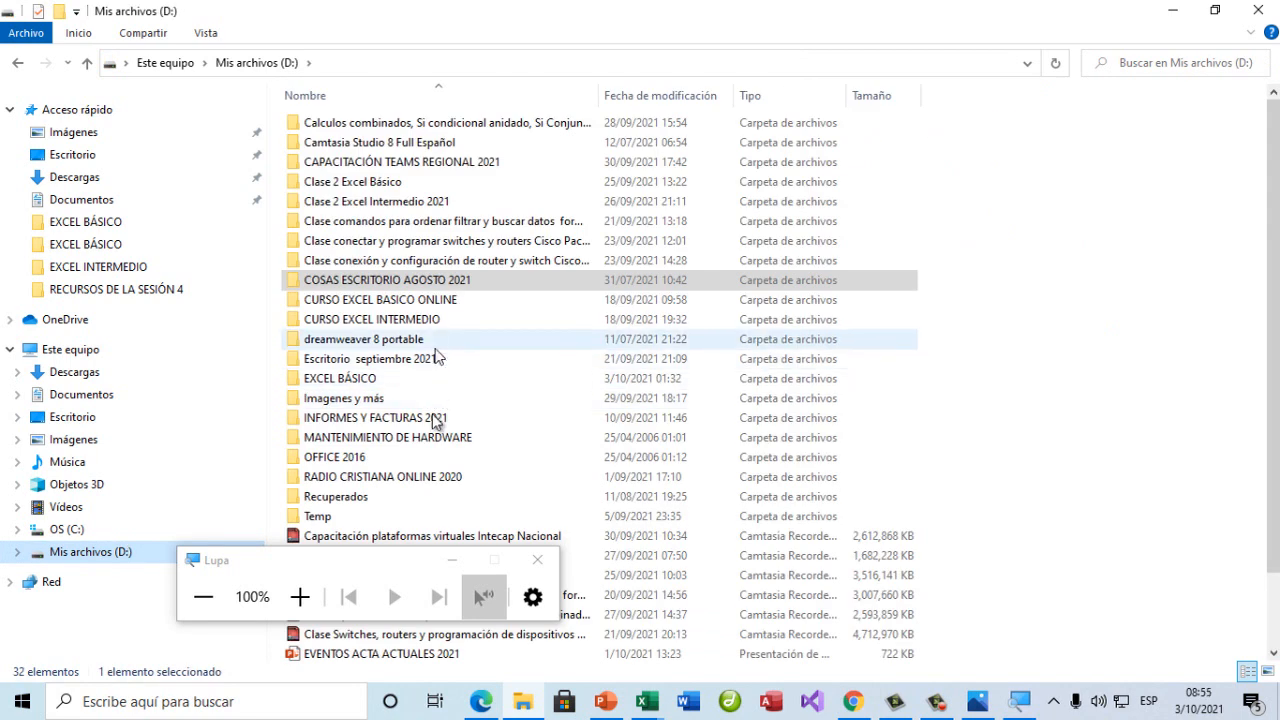
click(447, 563)
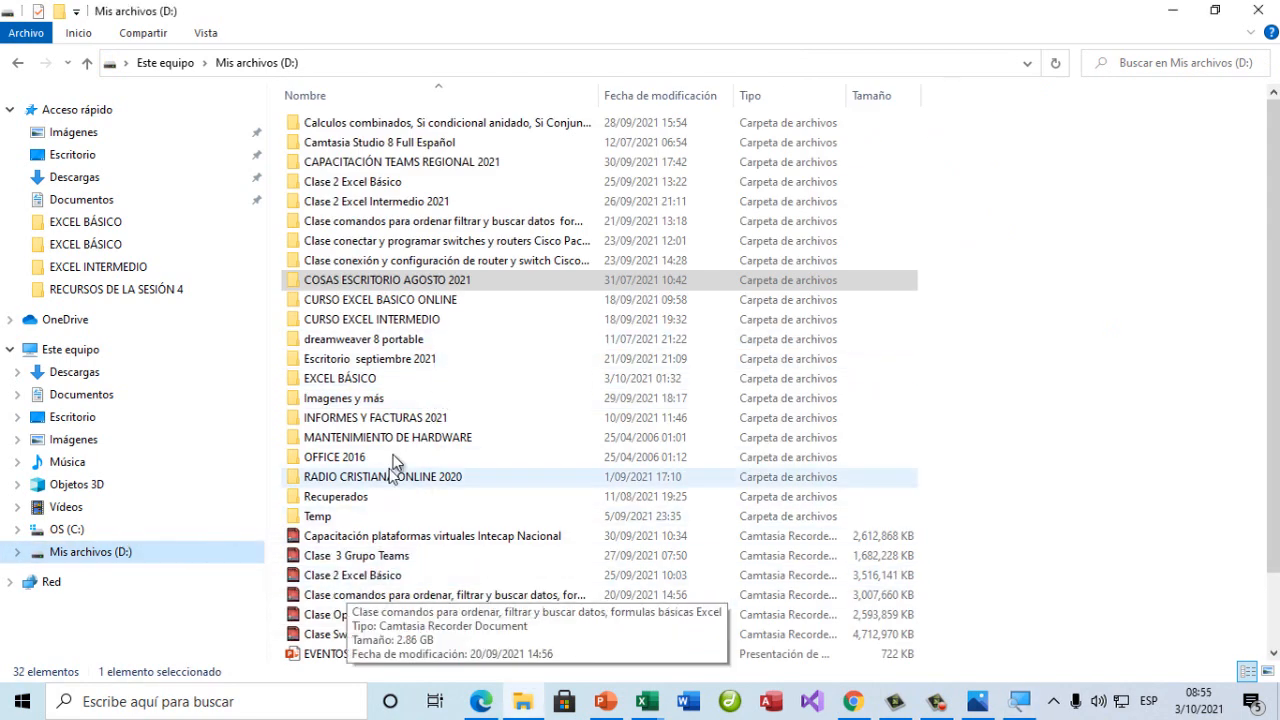
double_click(398, 321)
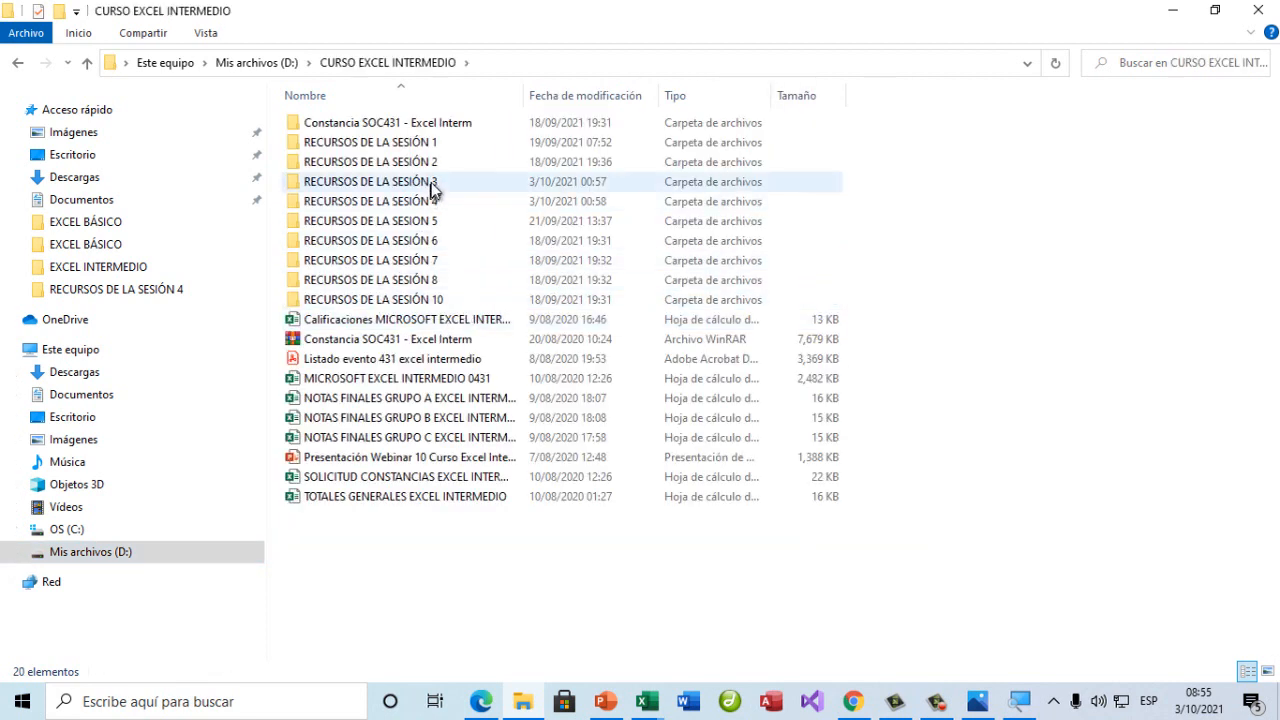
double_click(429, 203)
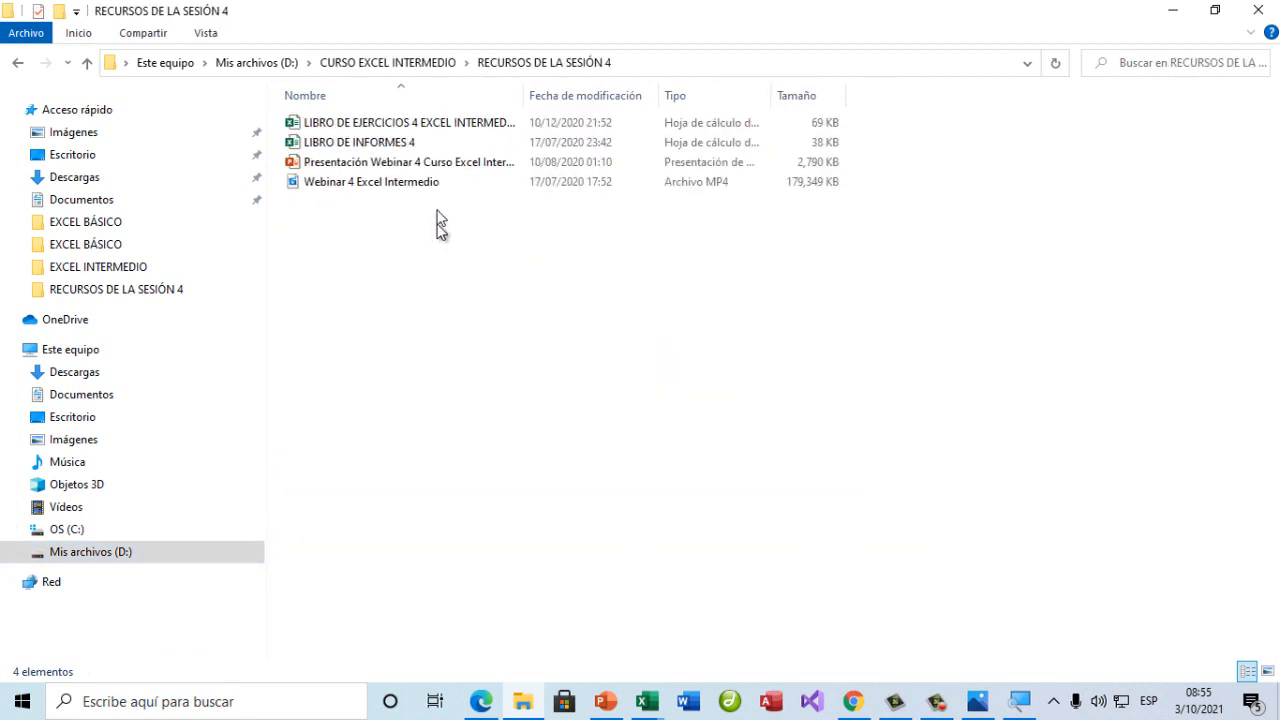
double_click(430, 125)
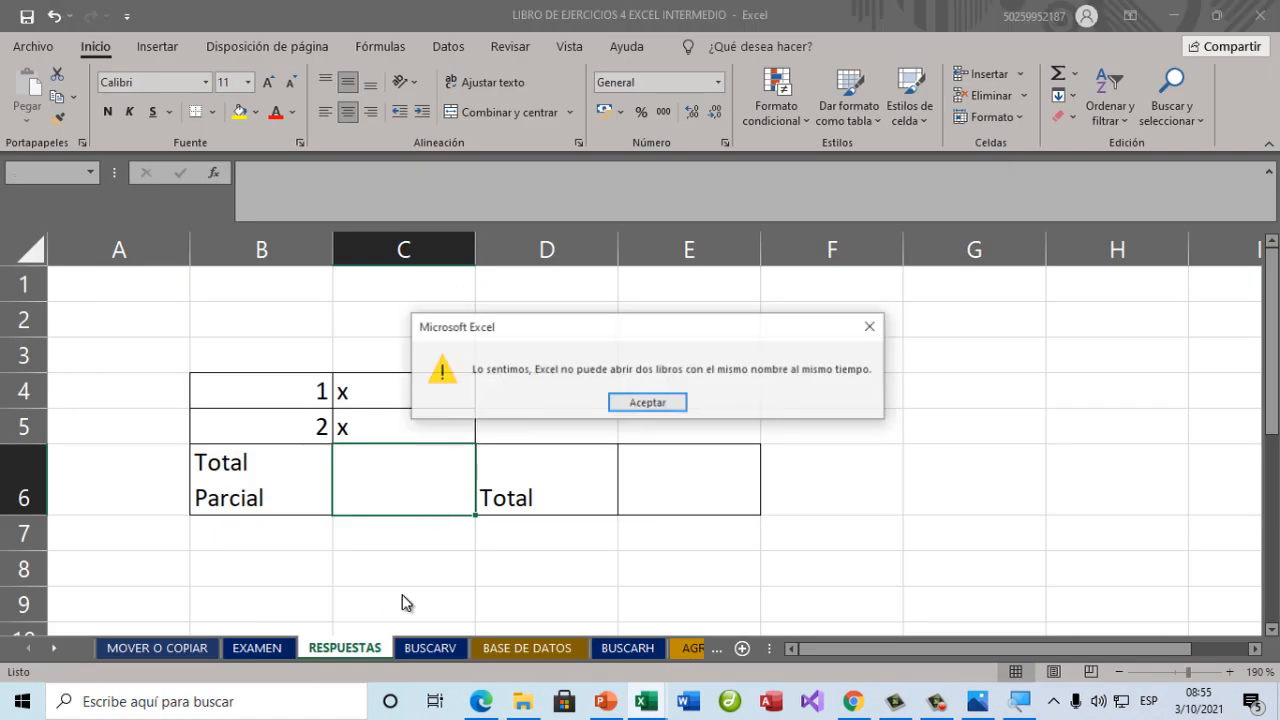
Try to open LIBRO DE EJERCICIOS 4 EXCEL INTERMEDIO from the RECURSOS DE LA SESIÓN 4 folder and dismiss the message.
click(648, 403)
click(722, 500)
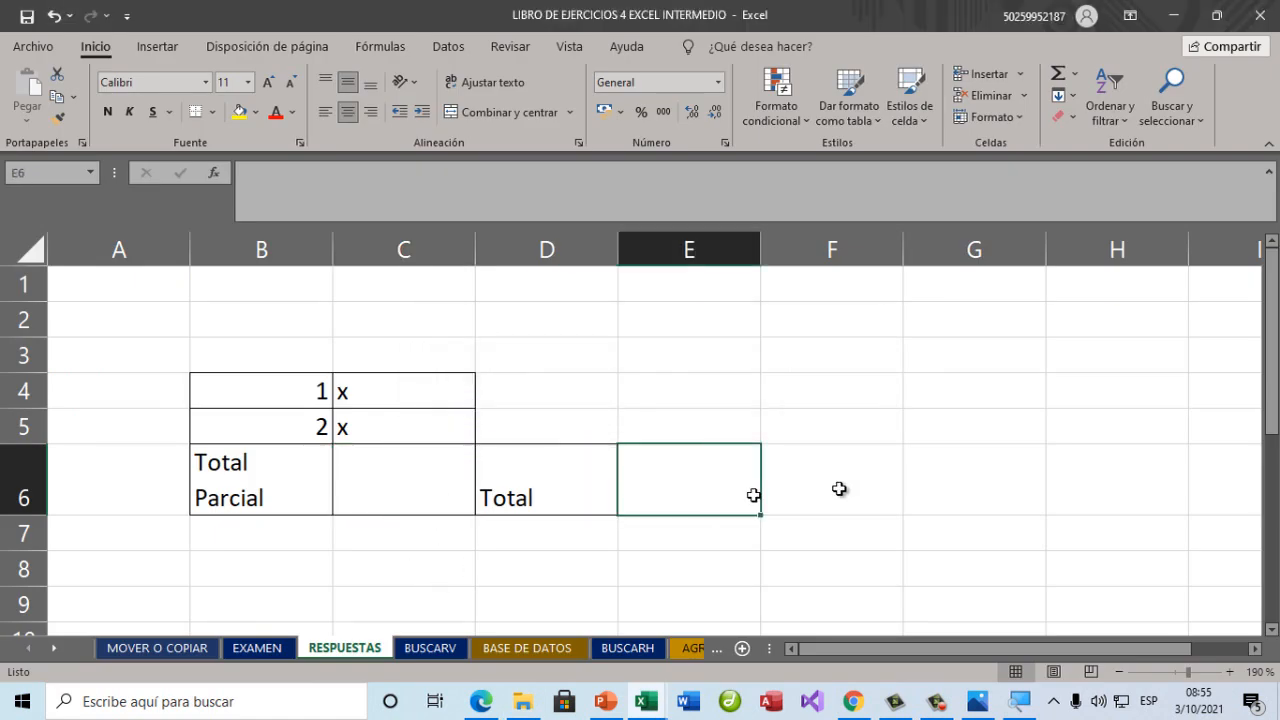
click(790, 490)
click(718, 508)
click(648, 703)
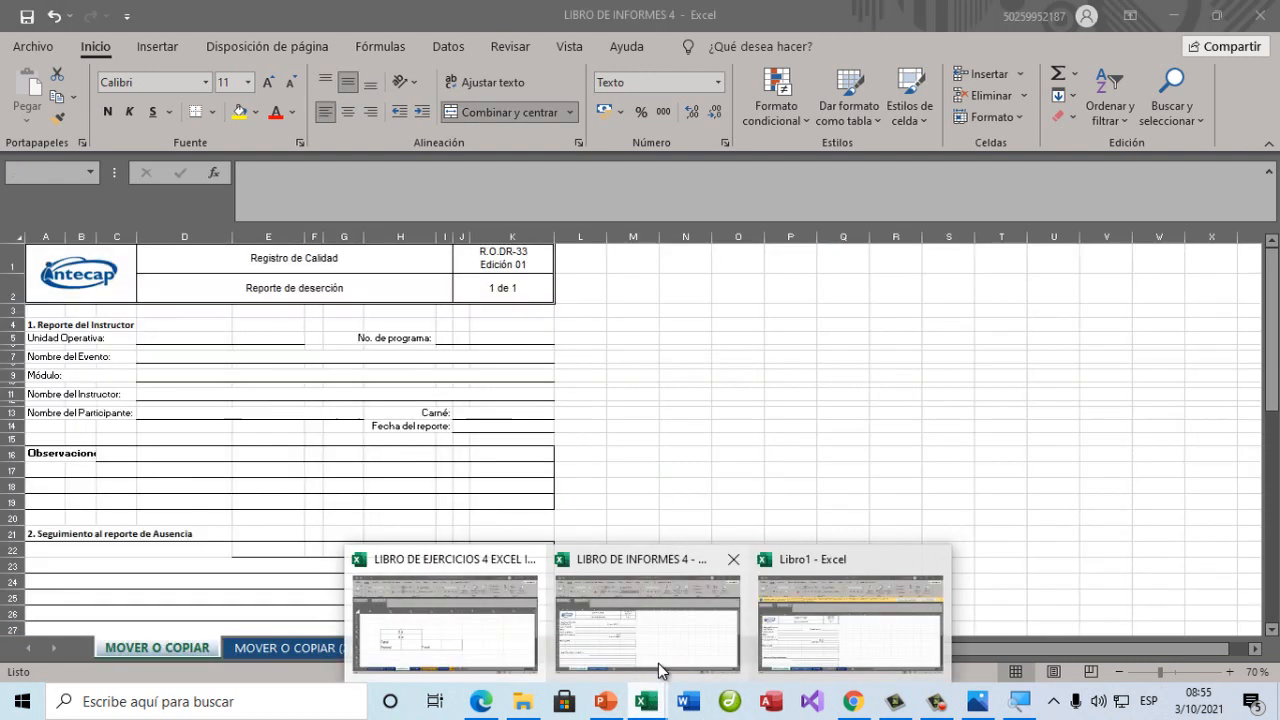
click(526, 704)
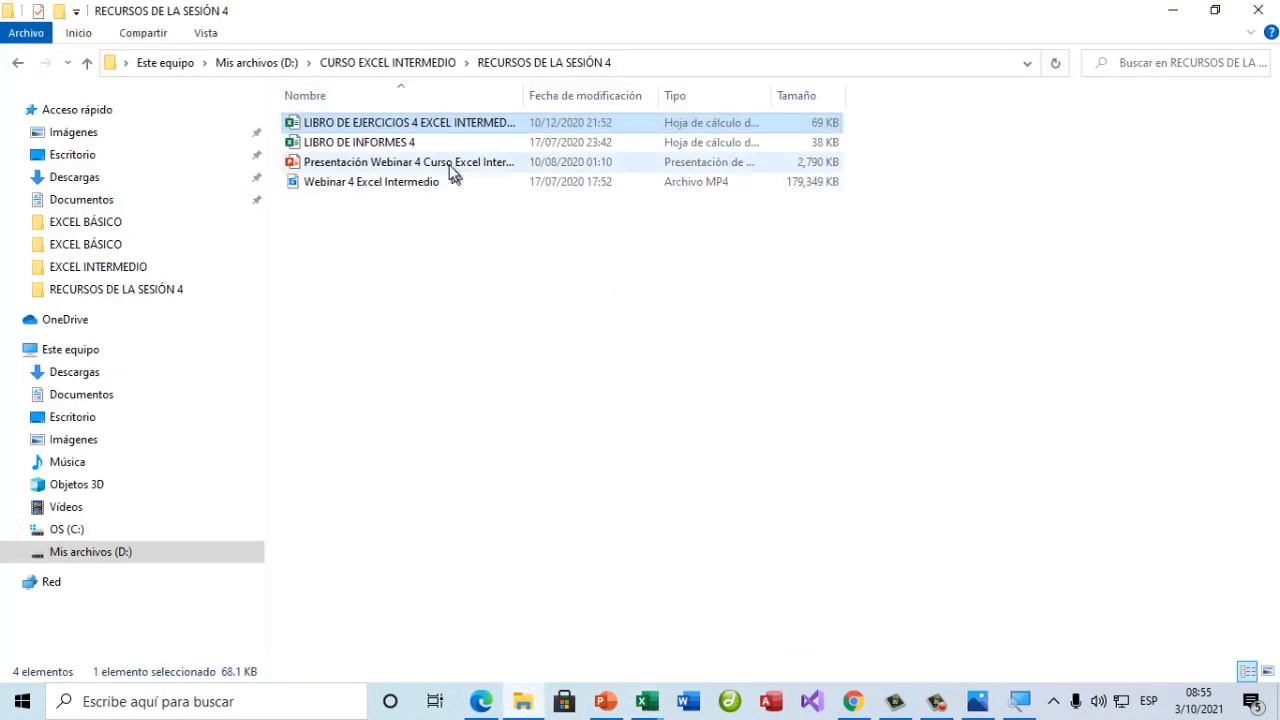
double_click(458, 126)
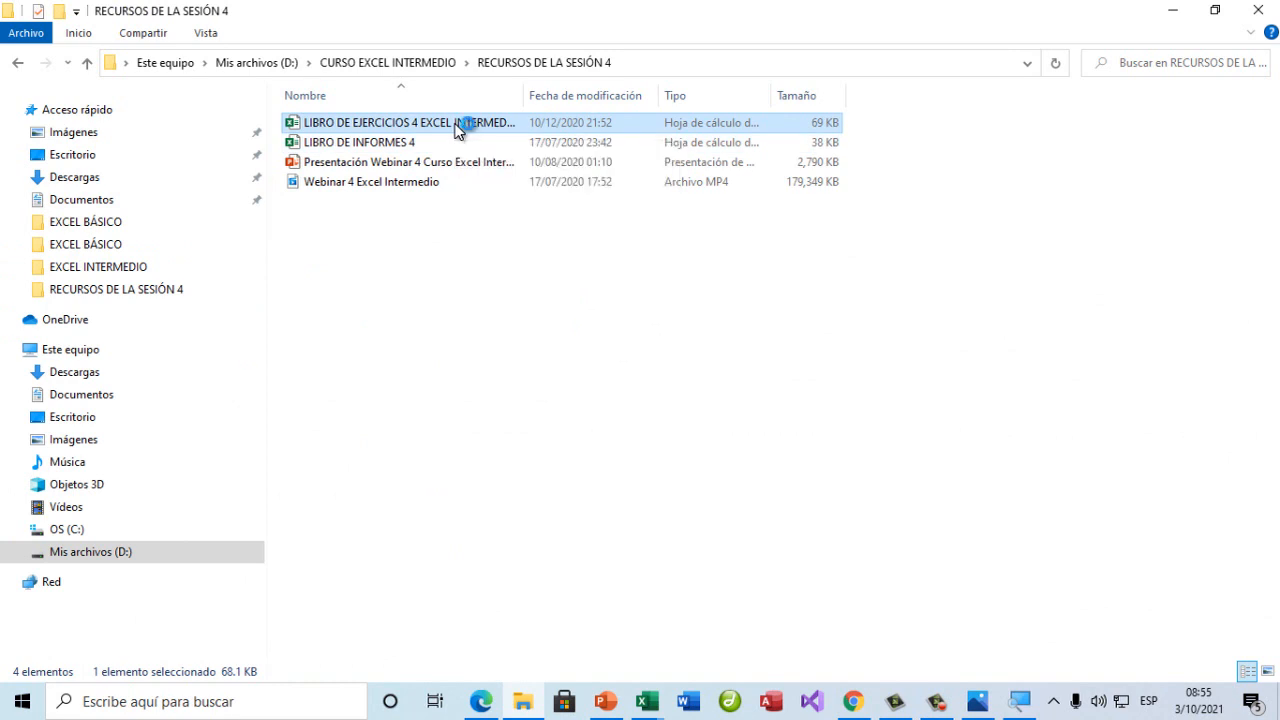
click(522, 341)
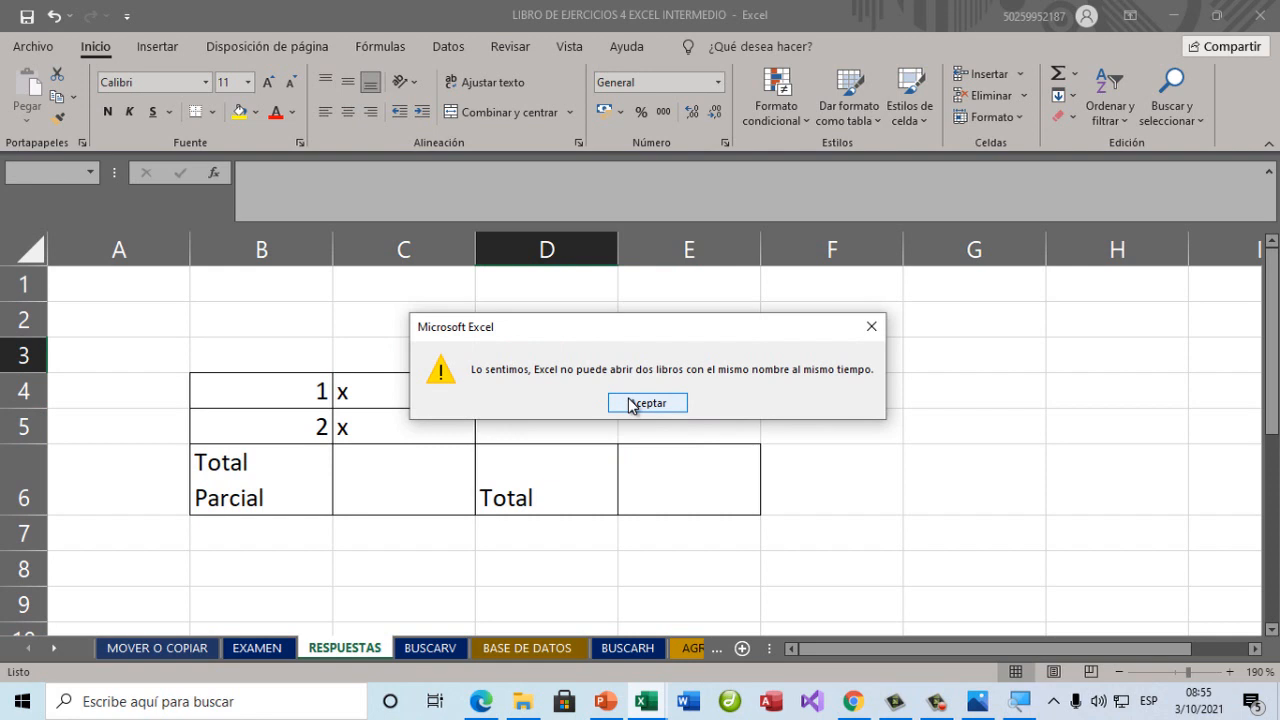
click(632, 403)
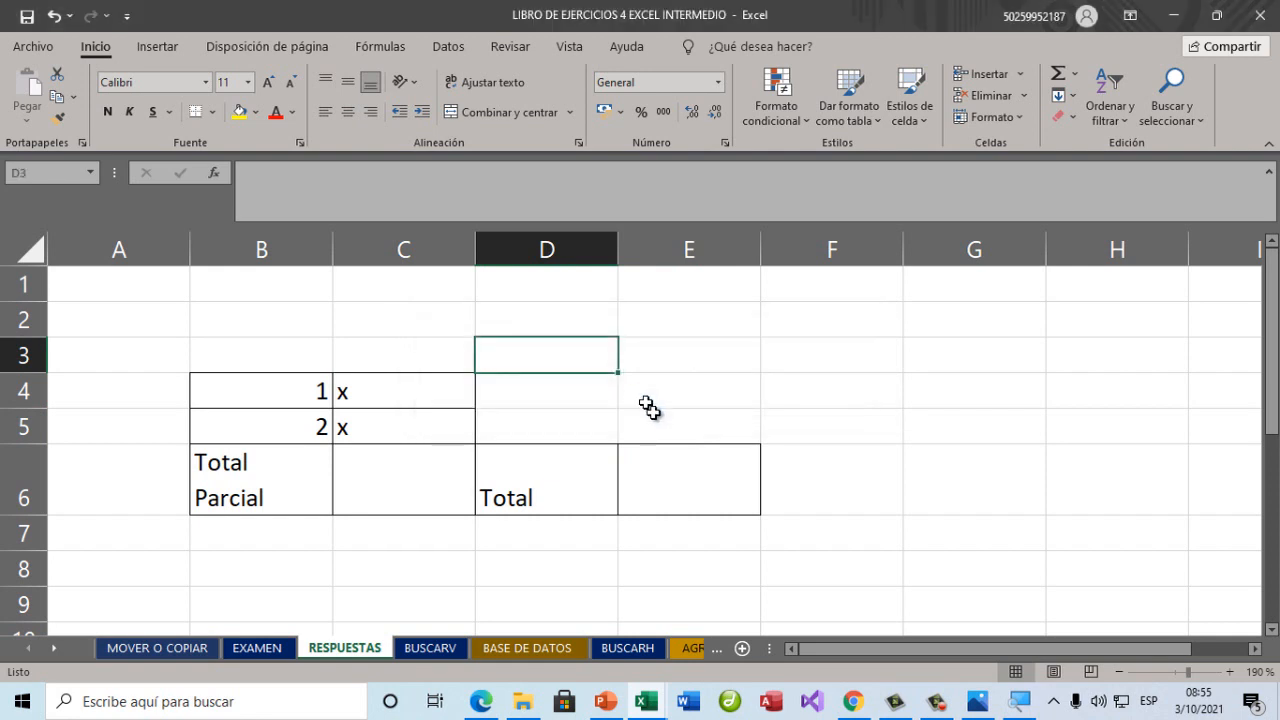
Rename the exercise file in the RECURSOS DE LA SESIÓN 4 folder as LIBRO DE EJERCICIOS 4 EXCEL INTERMEDIO A and open it.
click(535, 710)
click(510, 121)
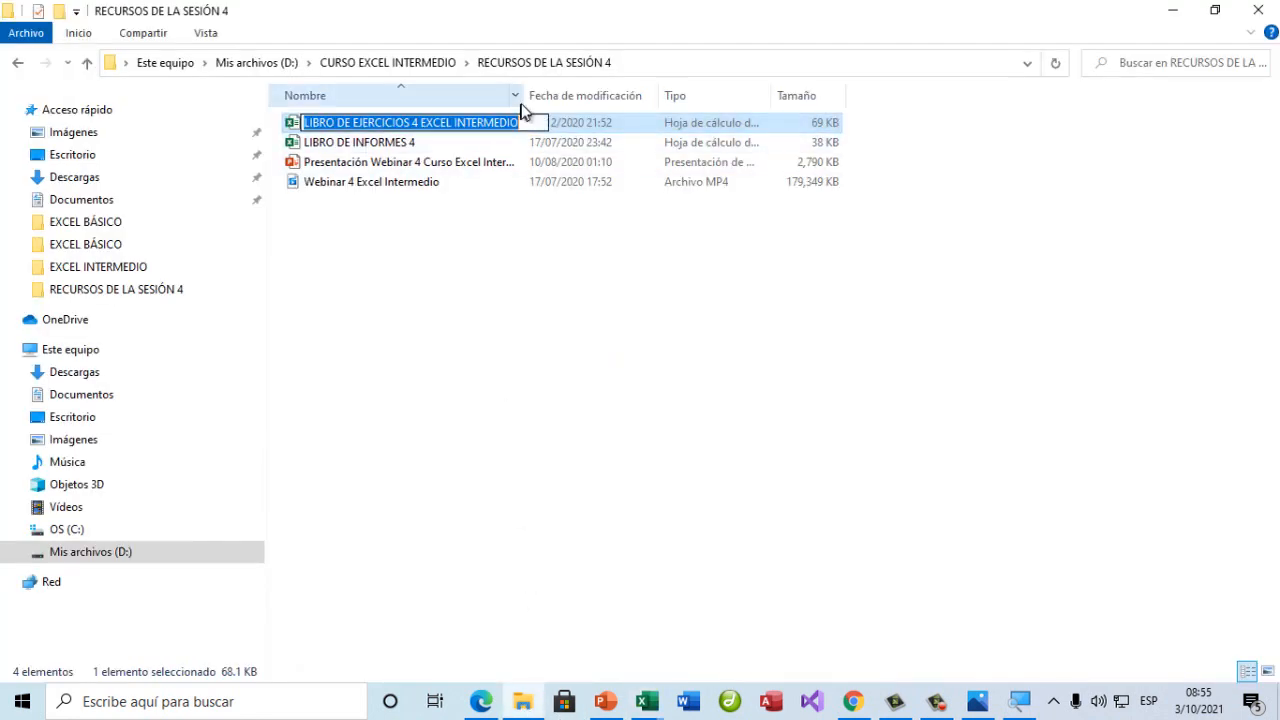
drag(523, 99, 600, 99)
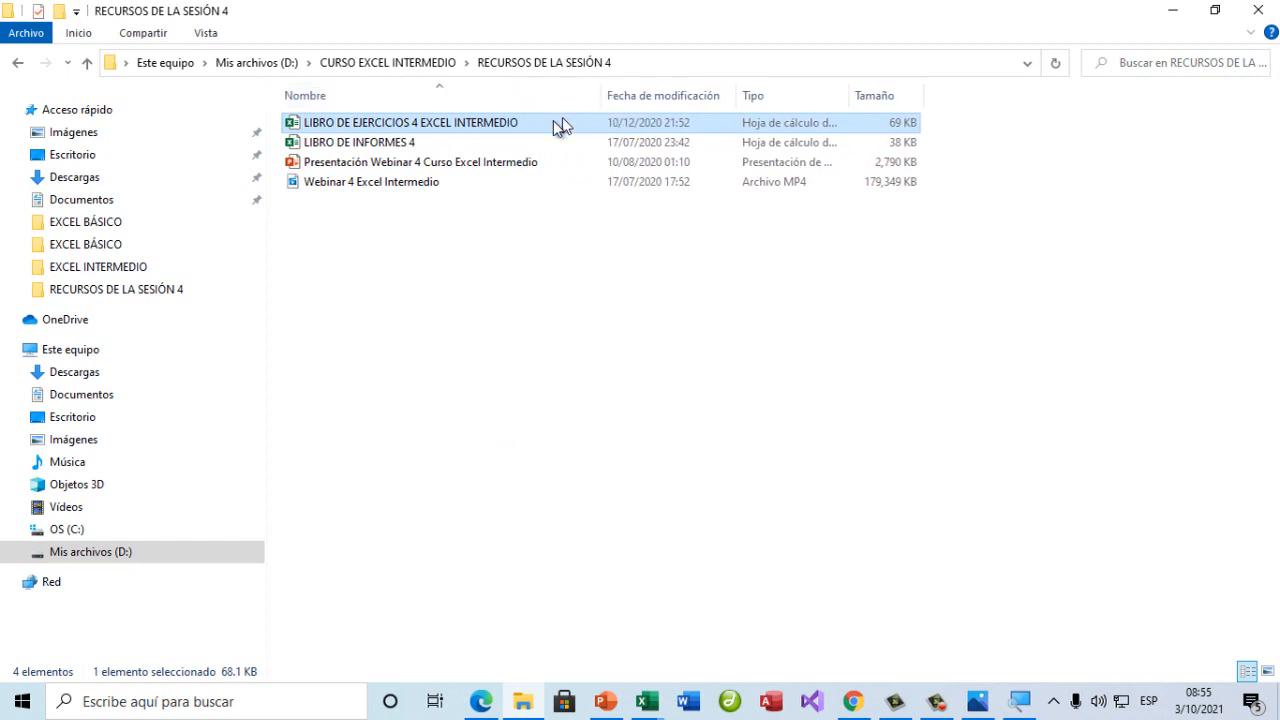
key(F2)
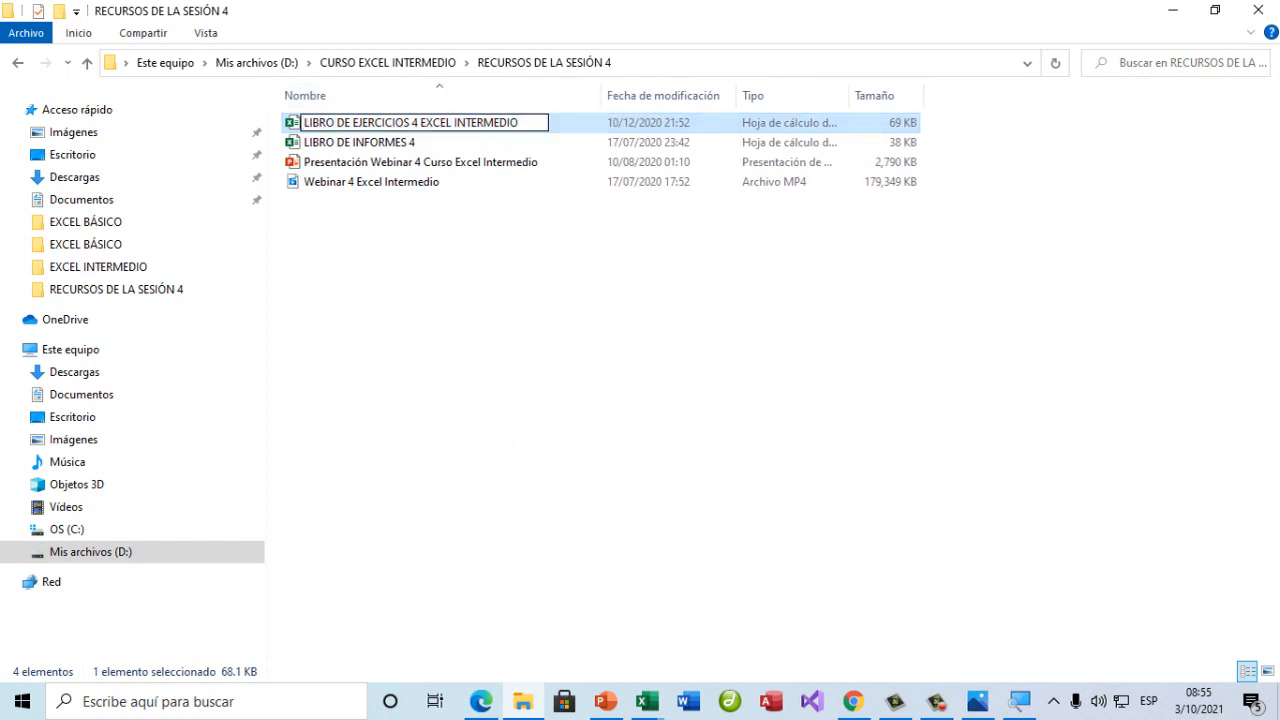
text(A)
key(Return)
double_click(452, 125)
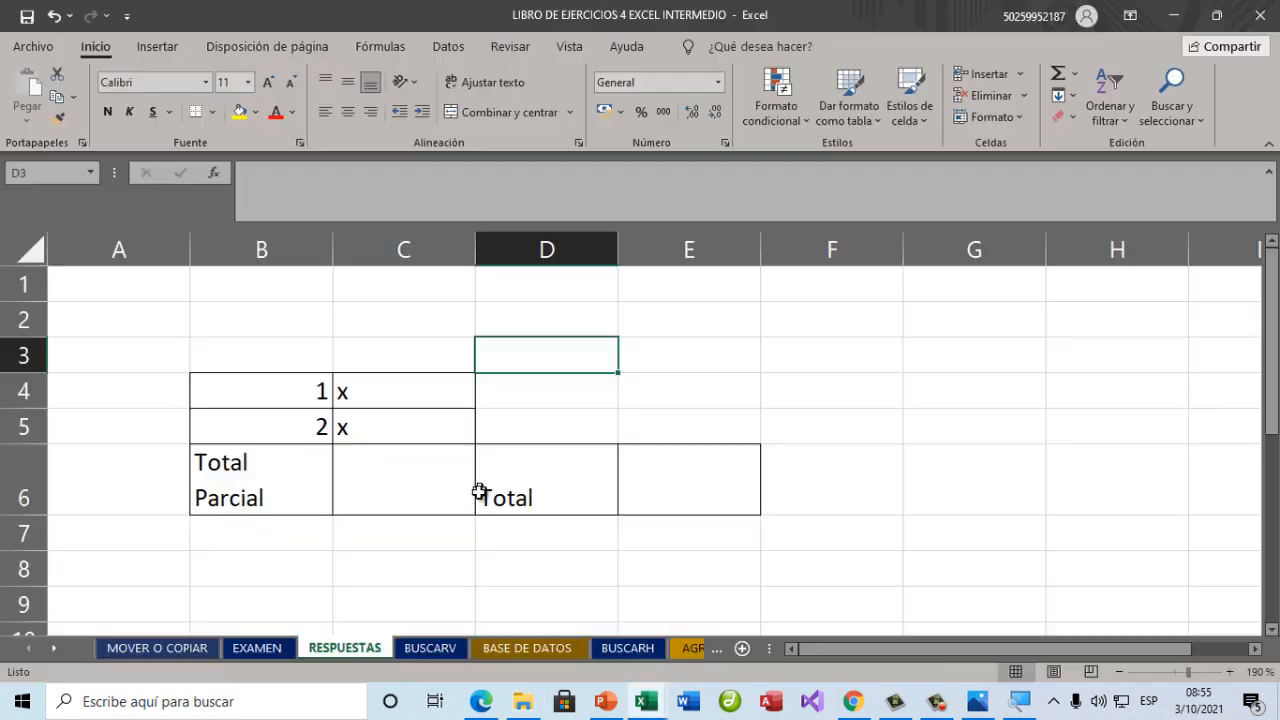
click(430, 565)
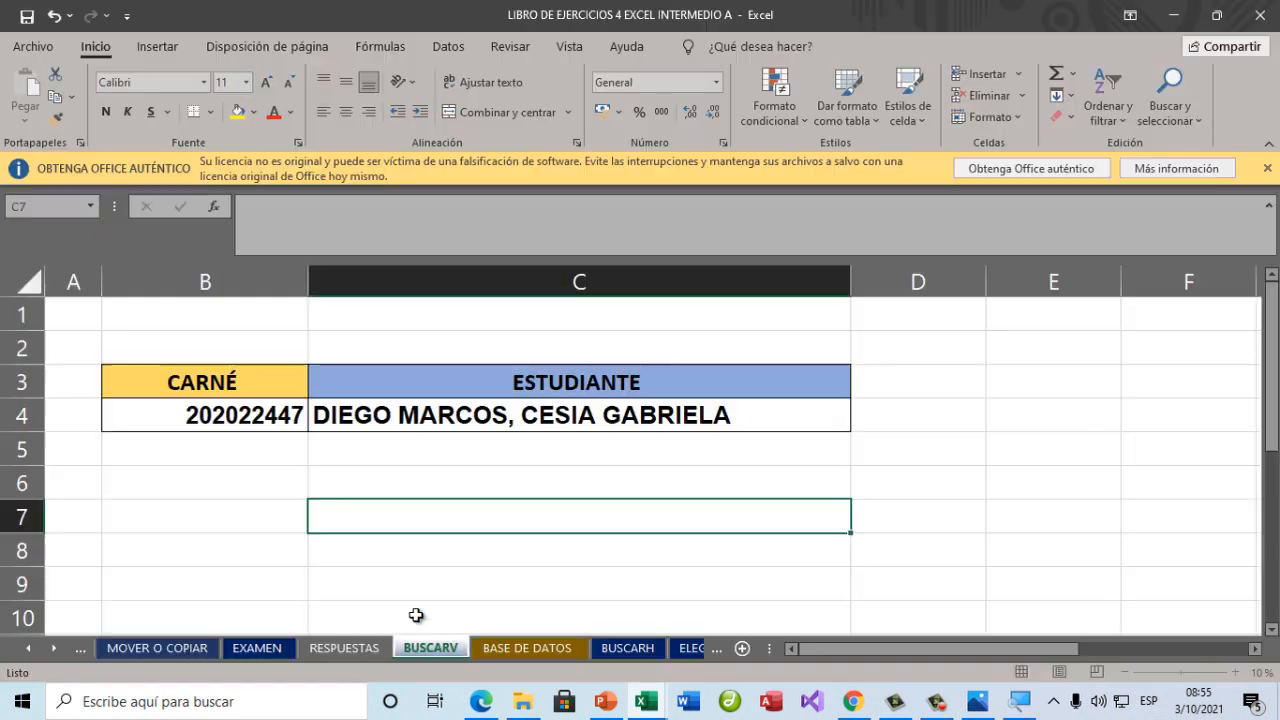
Examine the Total Parcial formula in C6 of the RESPUESTAS sheet and return to the original exercise workbook.
click(281, 648)
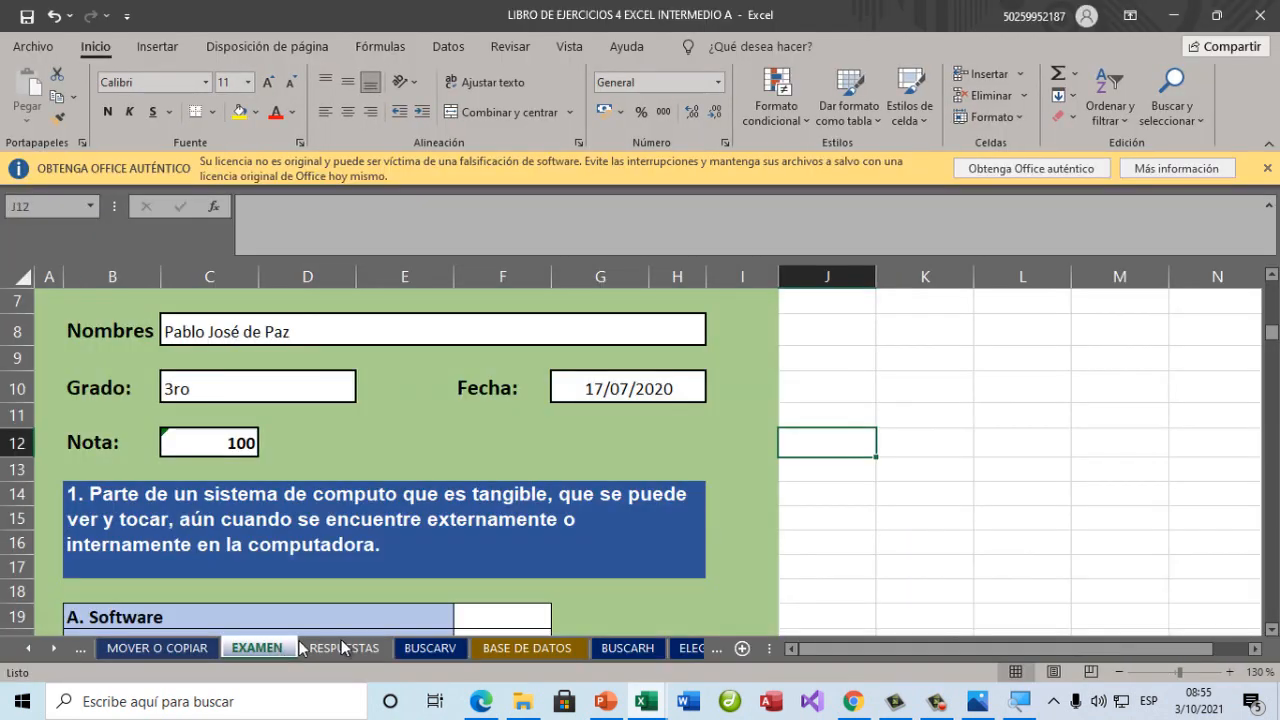
click(344, 648)
double_click(350, 514)
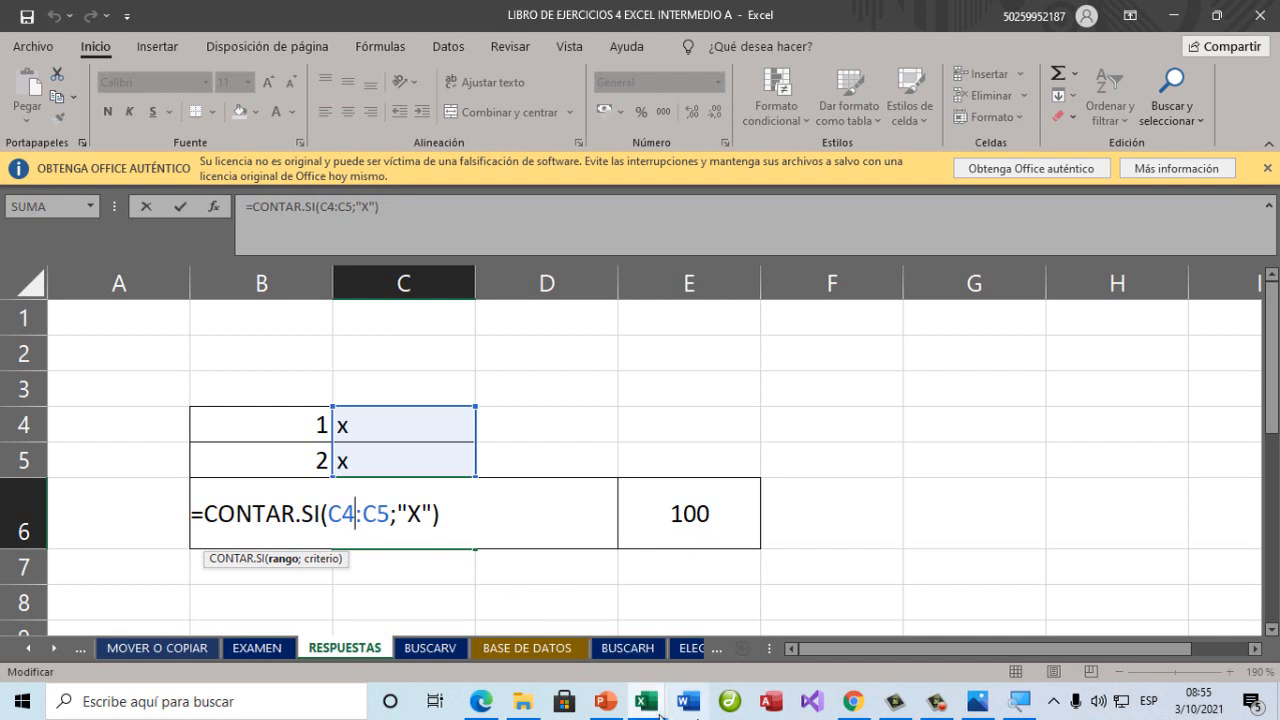
click(647, 705)
mouse_move(702, 648)
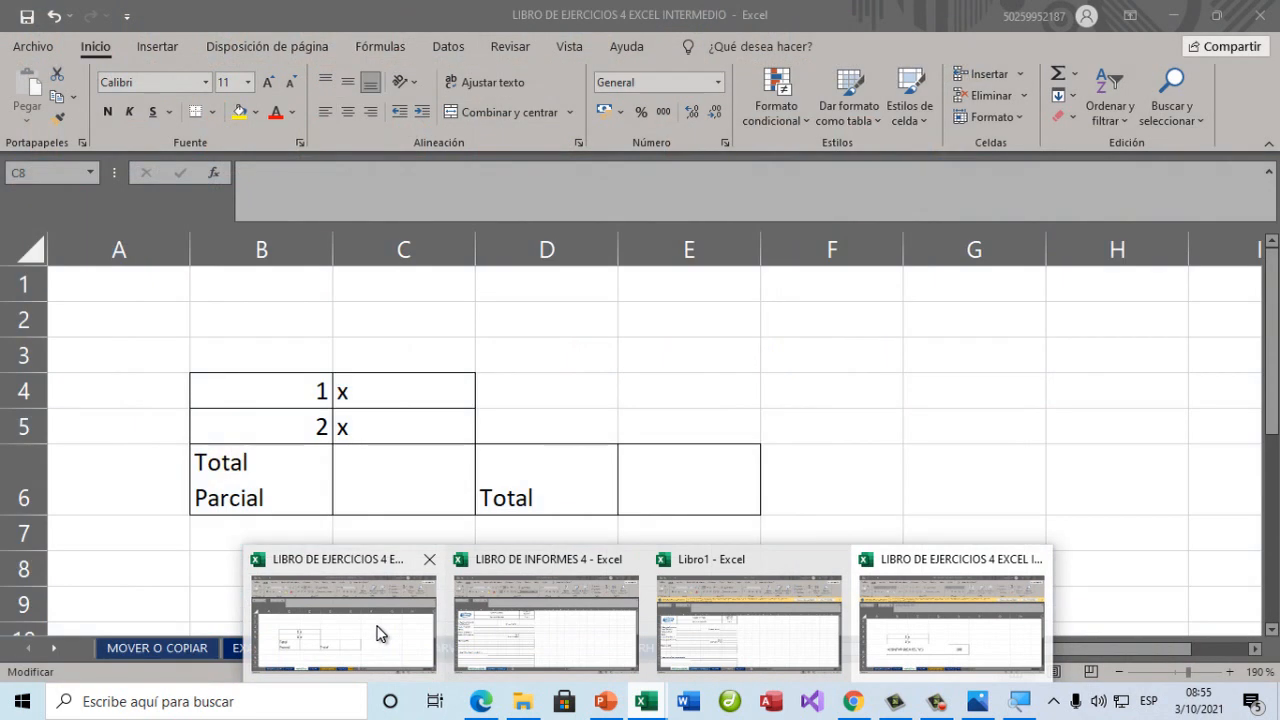
click(378, 625)
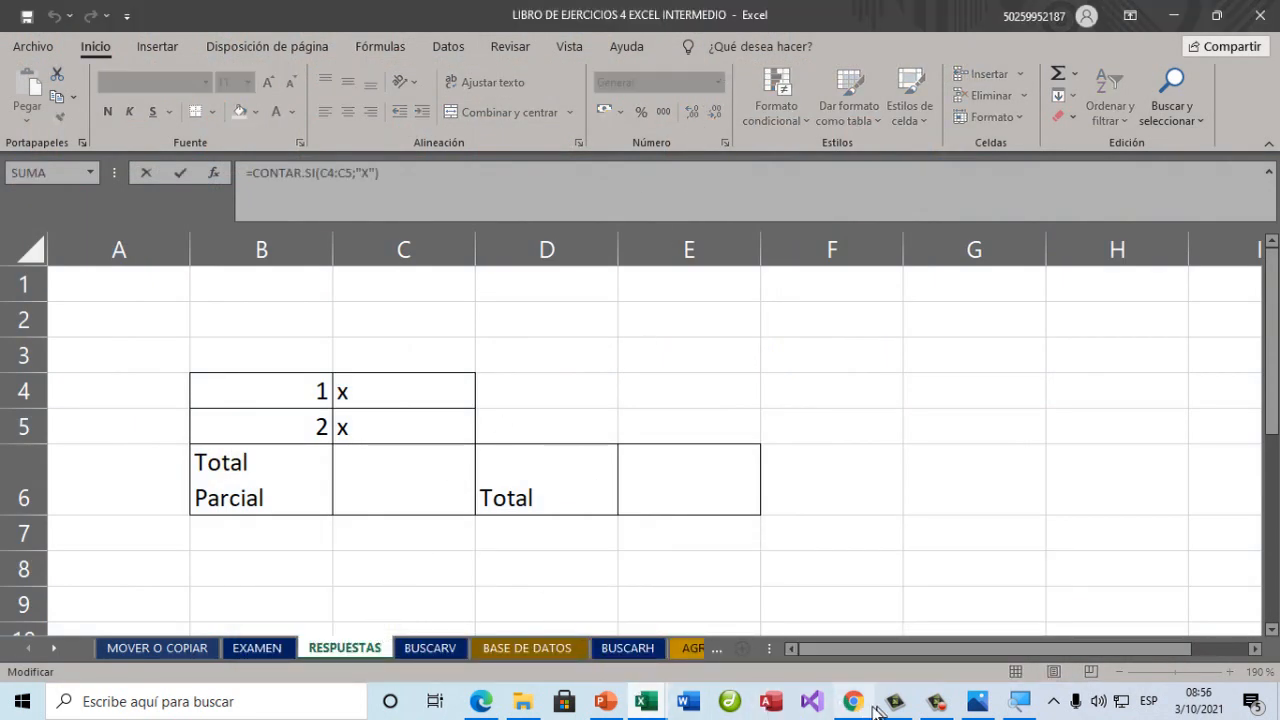
Switch to the Google Meet call in Edge and start presenting the entire screen.
mouse_move(850, 707)
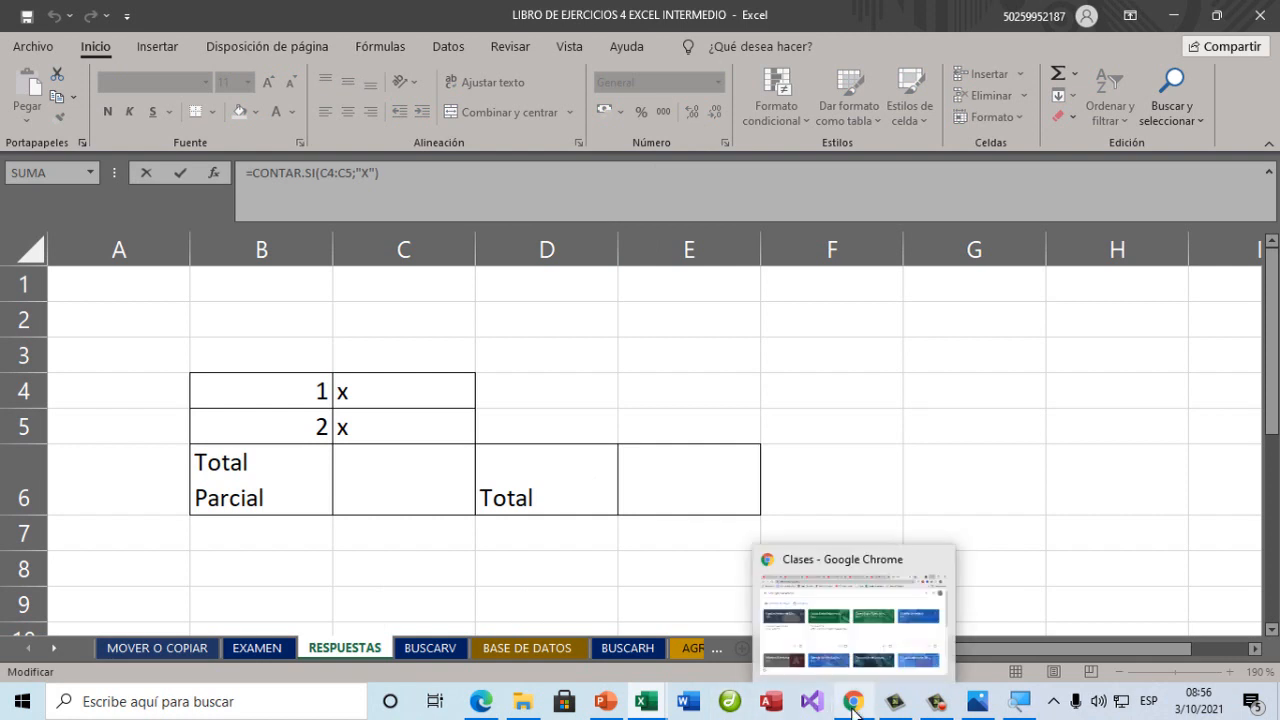
click(853, 705)
click(482, 702)
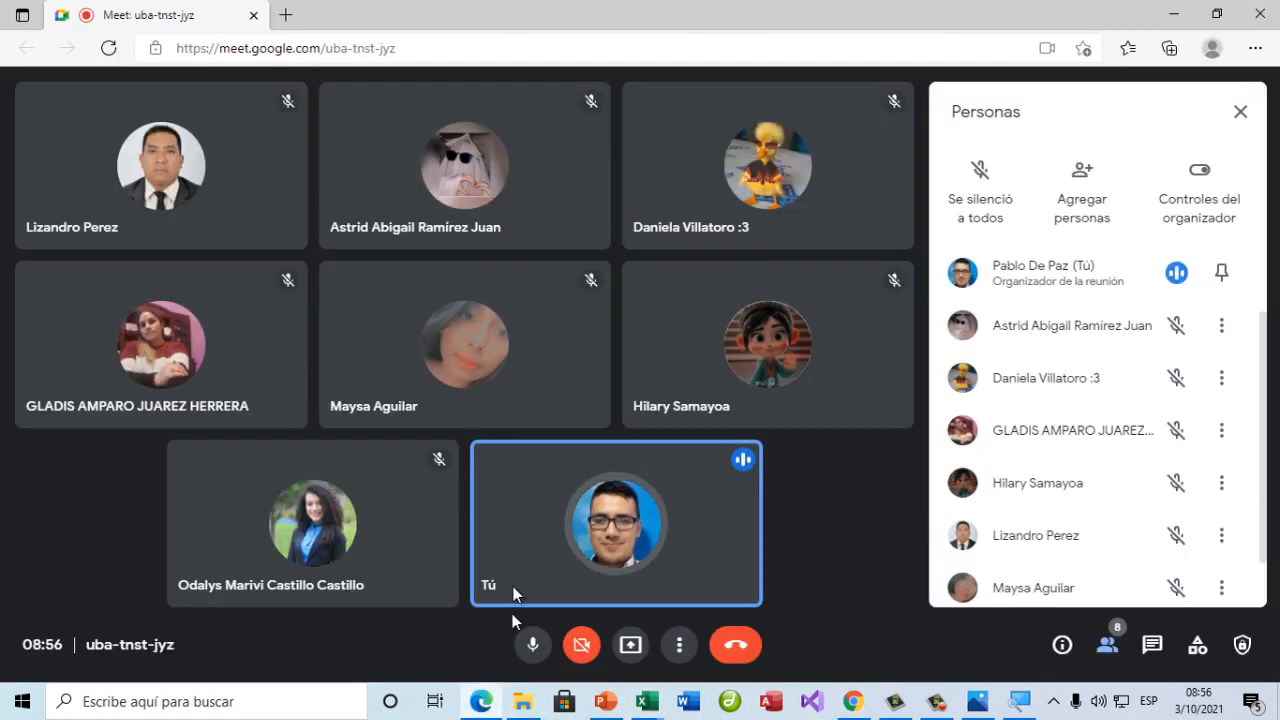
click(631, 644)
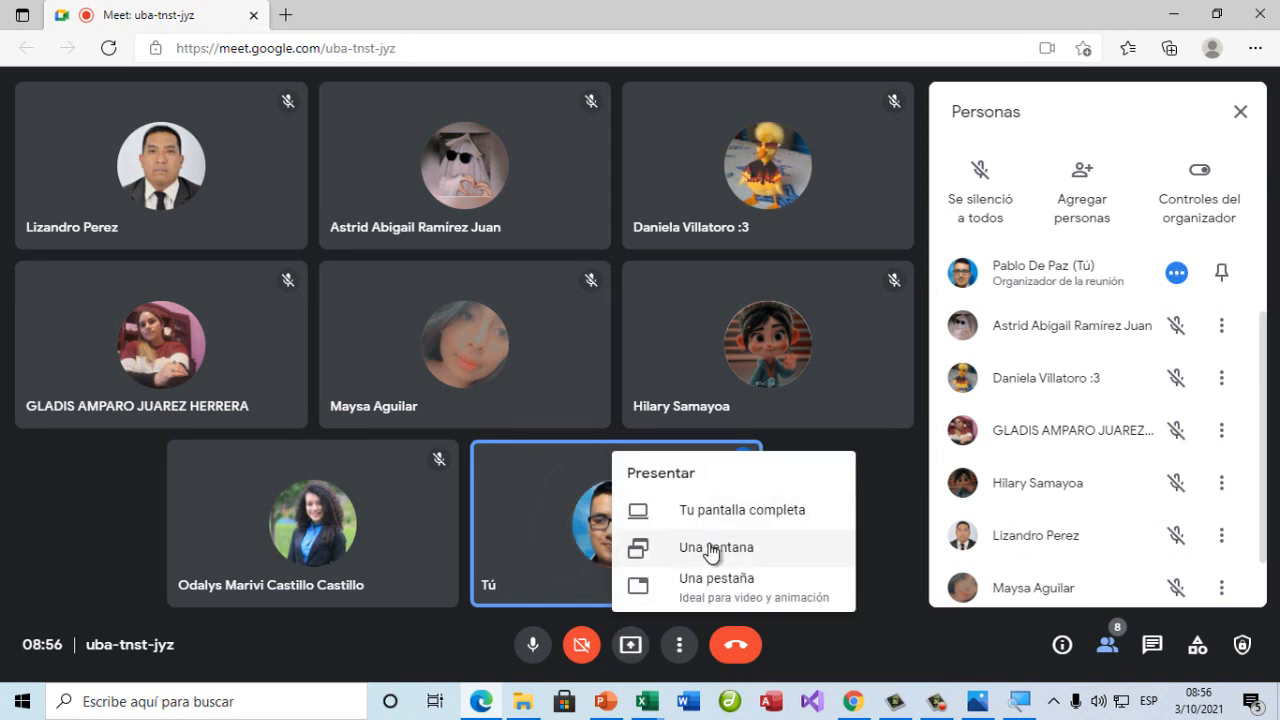
click(714, 511)
click(583, 297)
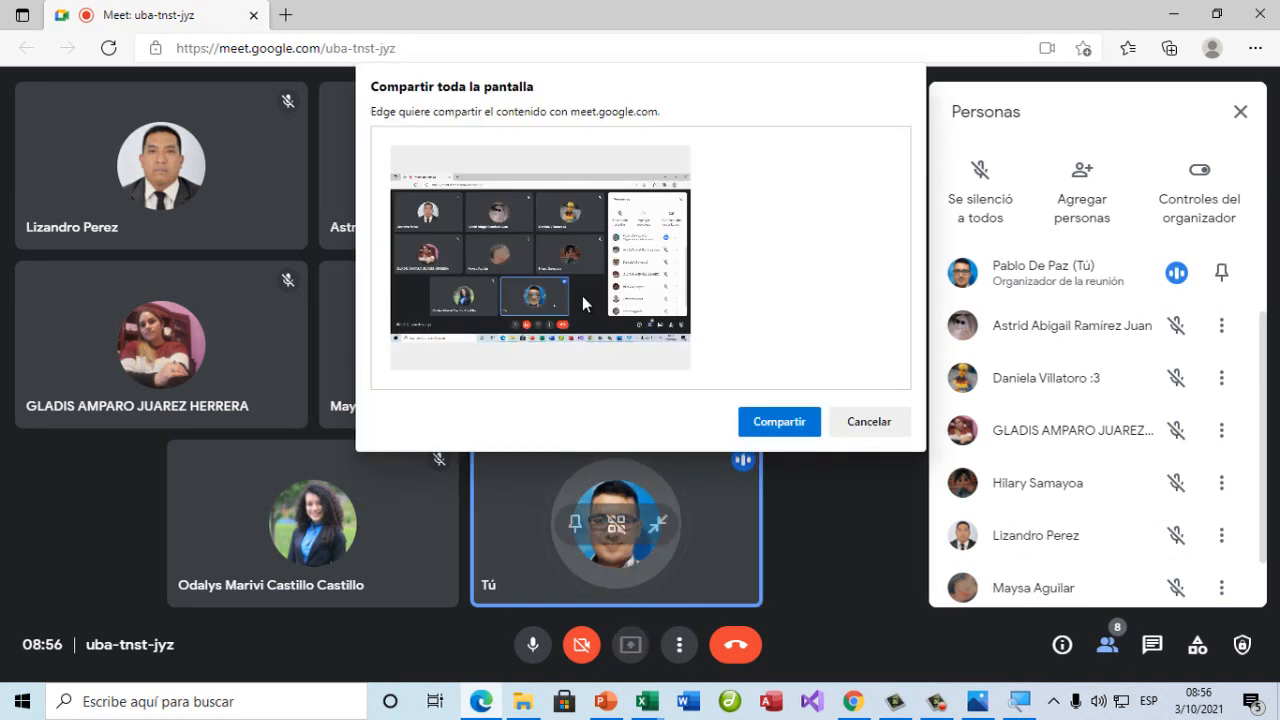
click(786, 423)
Switch to the original Excel workbook LIBRO DE EJERCICIOS 4 EXCEL INTERMEDIO and dismiss the screen-sharing notification.
mouse_move(646, 702)
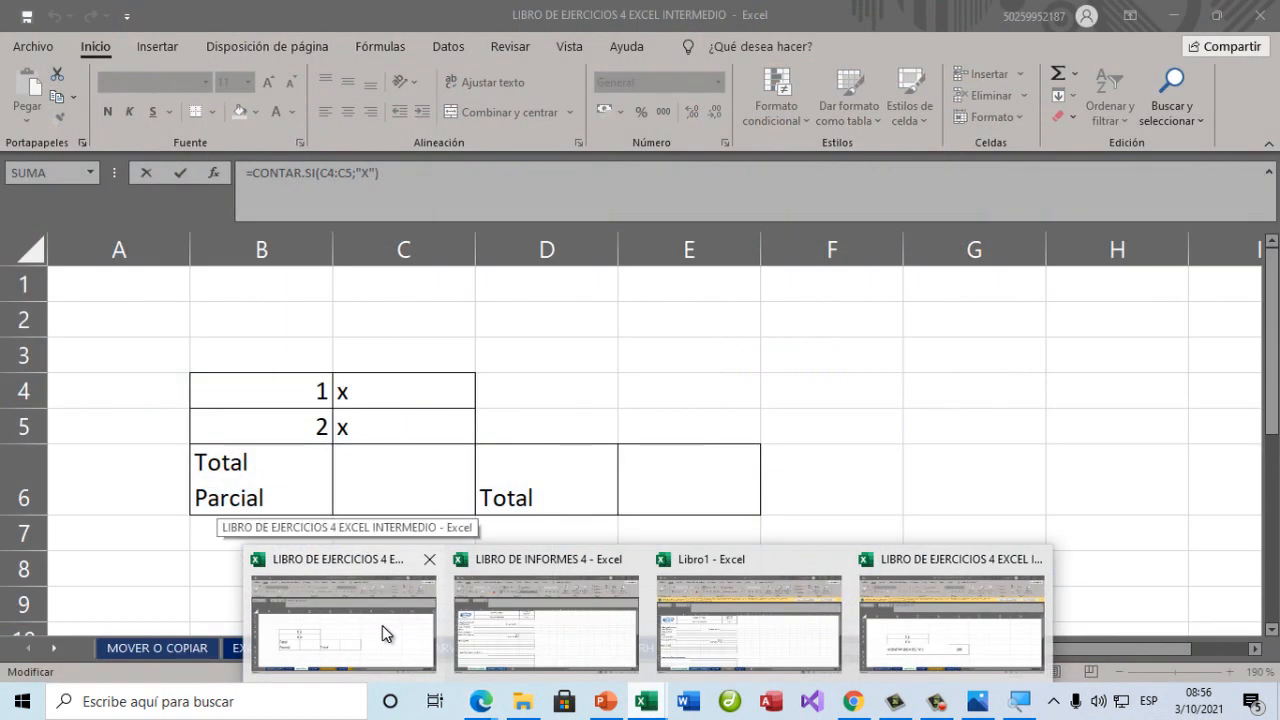
click(382, 625)
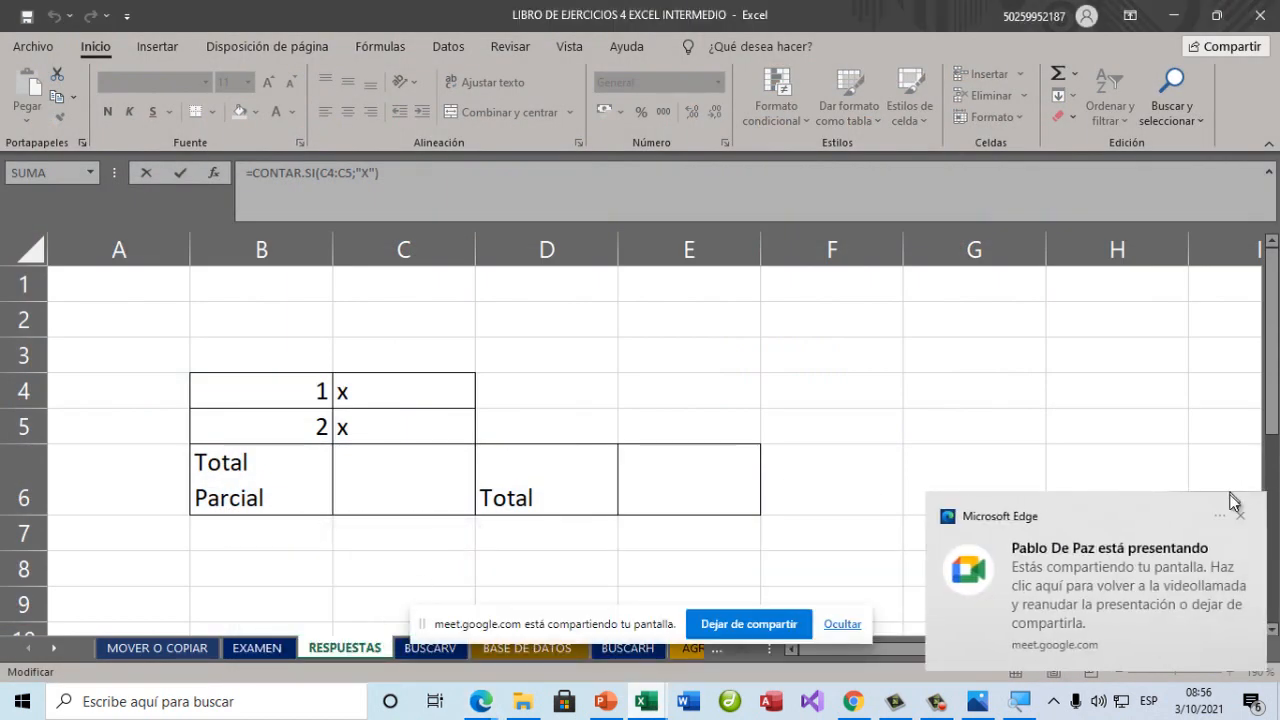
click(1240, 518)
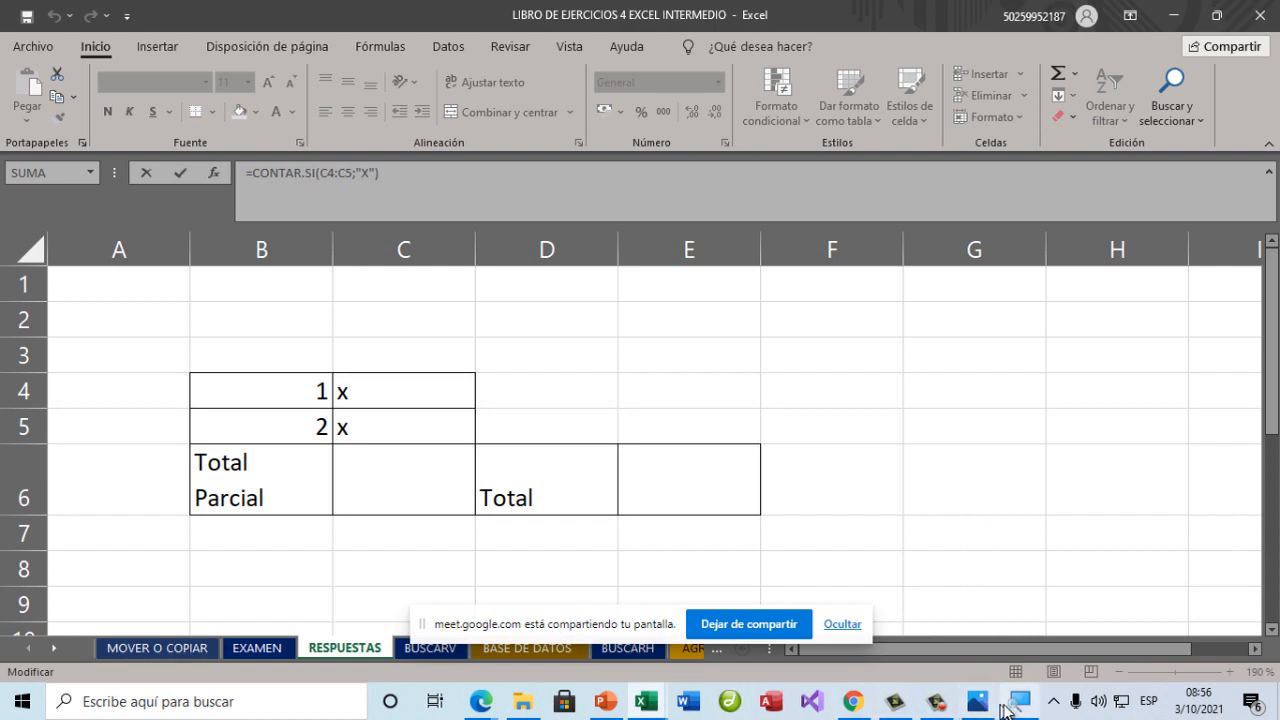
Magnify the screen to 200% and end the open formula edit in C6 of the renamed workbook.
click(1008, 704)
click(300, 596)
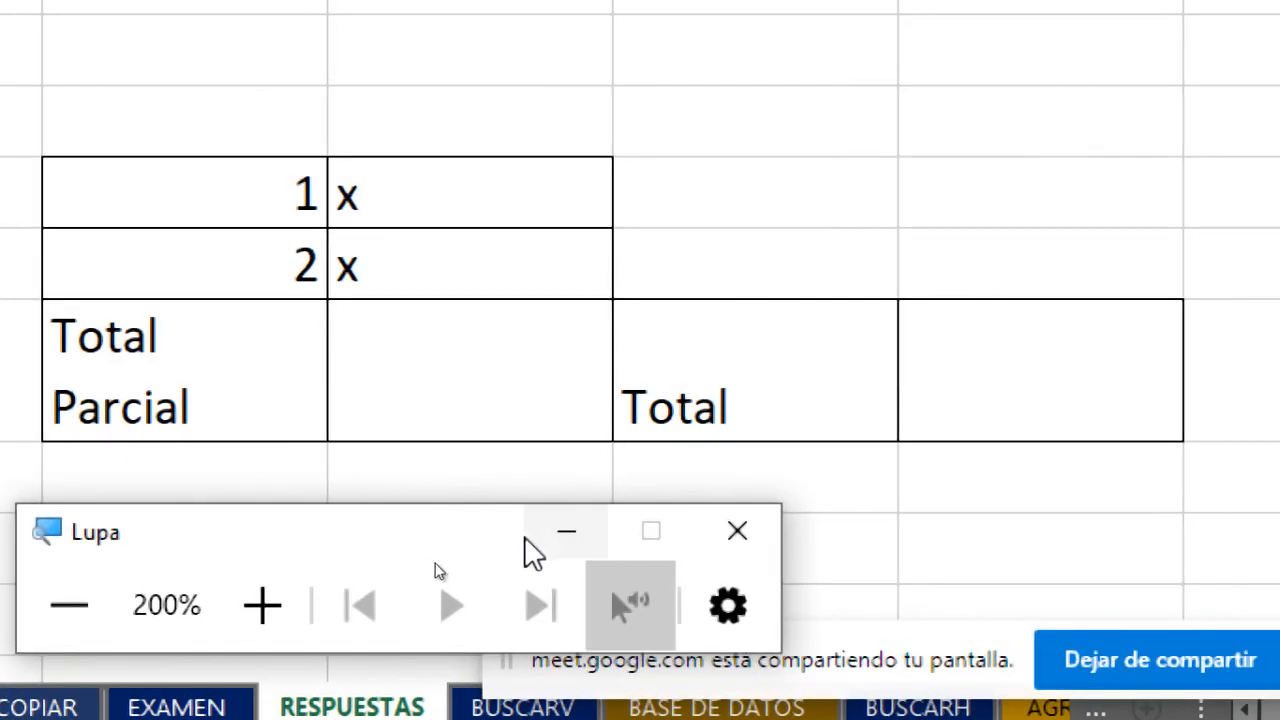
click(353, 368)
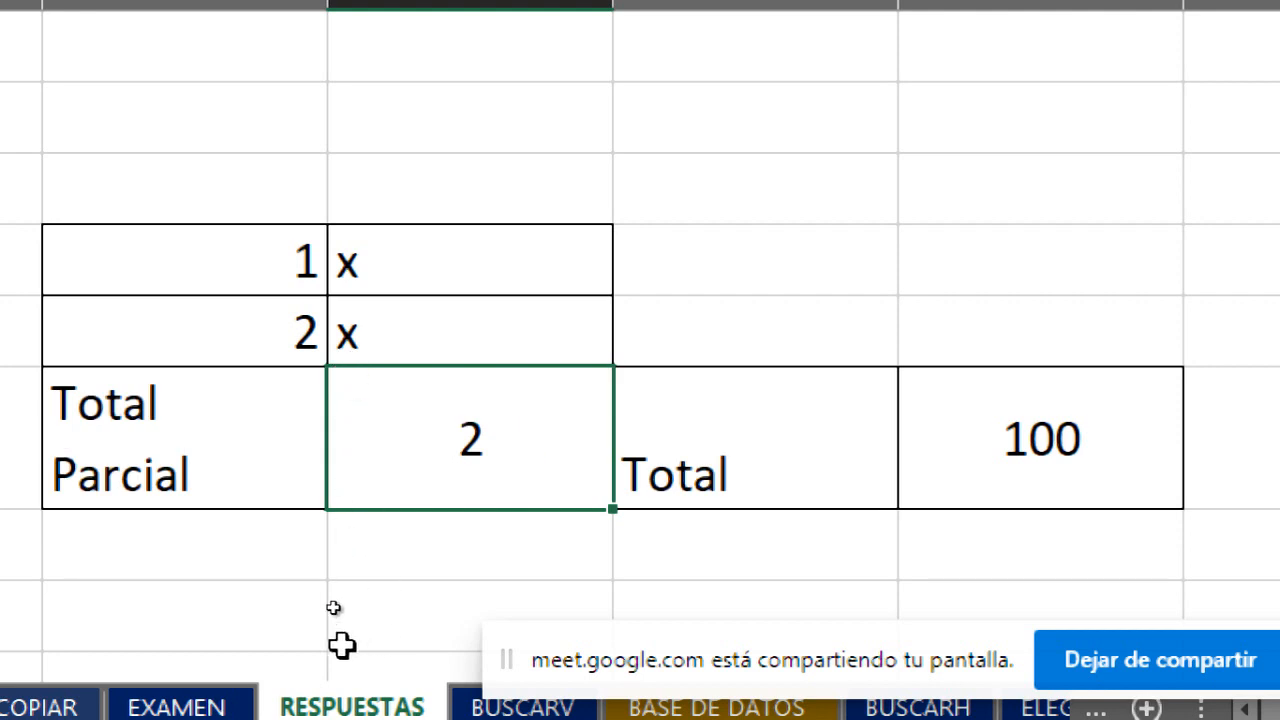
click(371, 575)
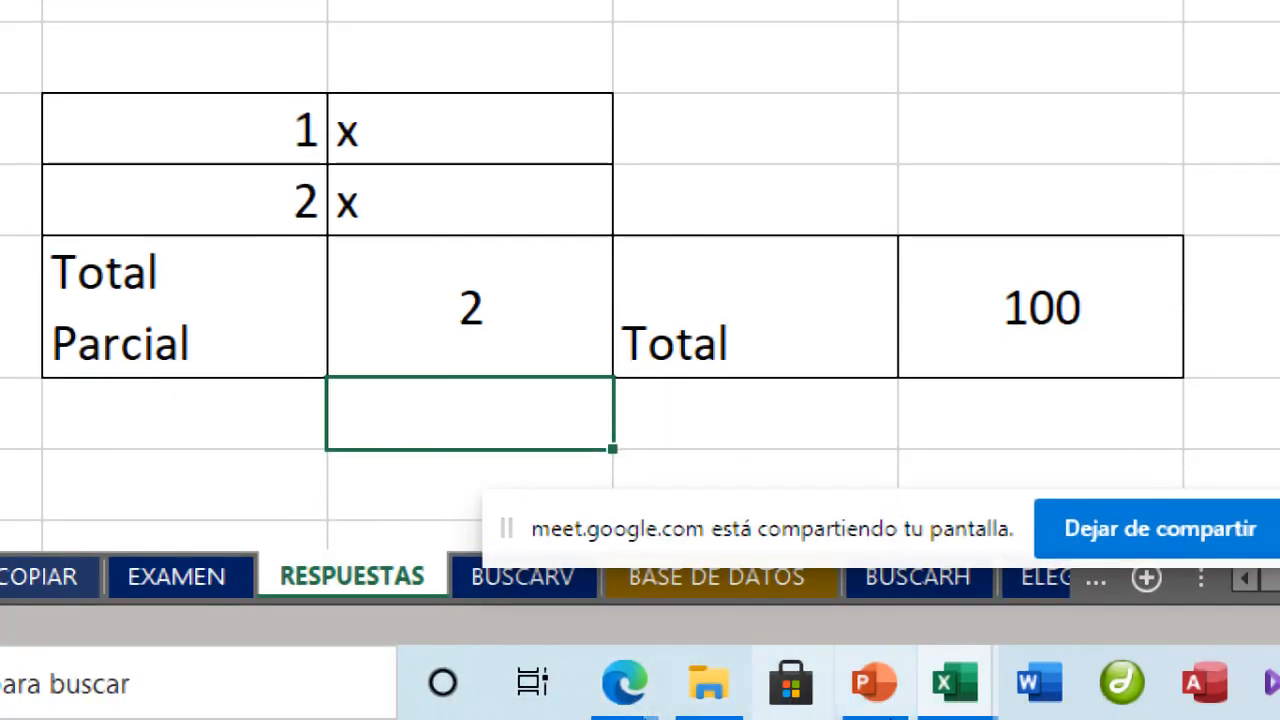
Restore the screen magnification to 100% and bring up the original workbook LIBRO DE EJERCICIOS 4 EXCEL INTERMEDIO.
mouse_move(975, 695)
mouse_move(961, 547)
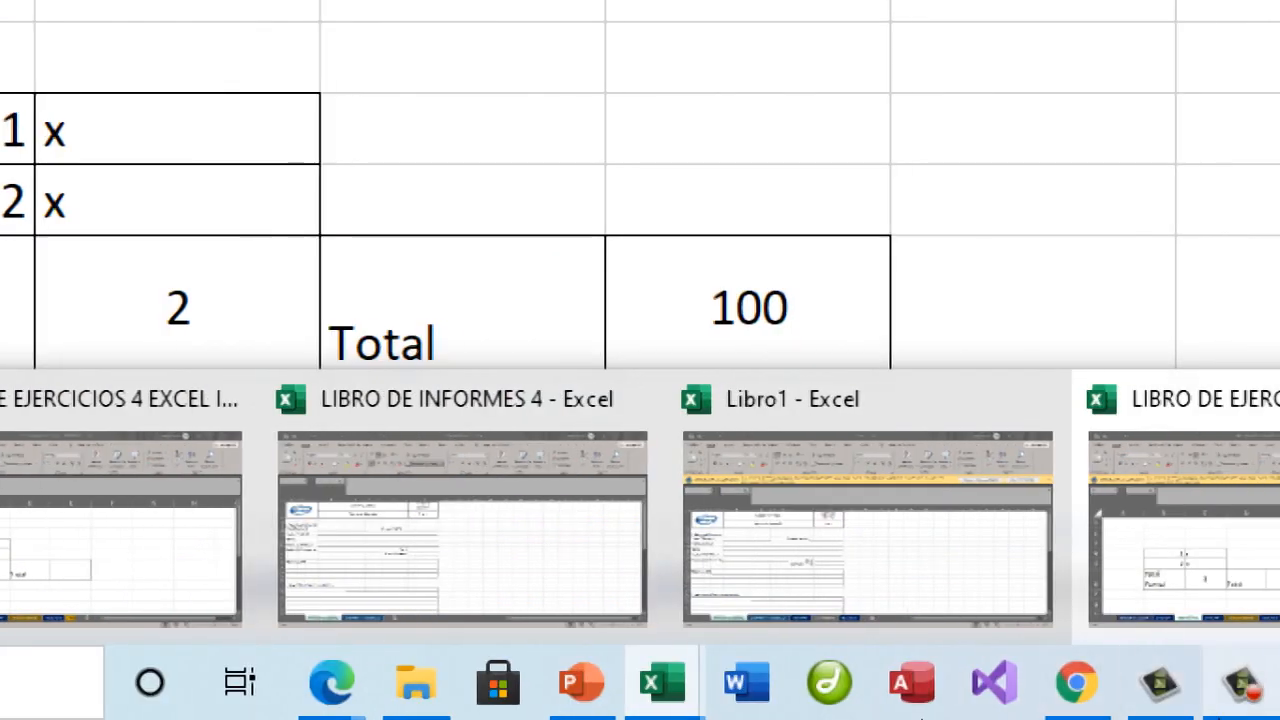
click(1234, 680)
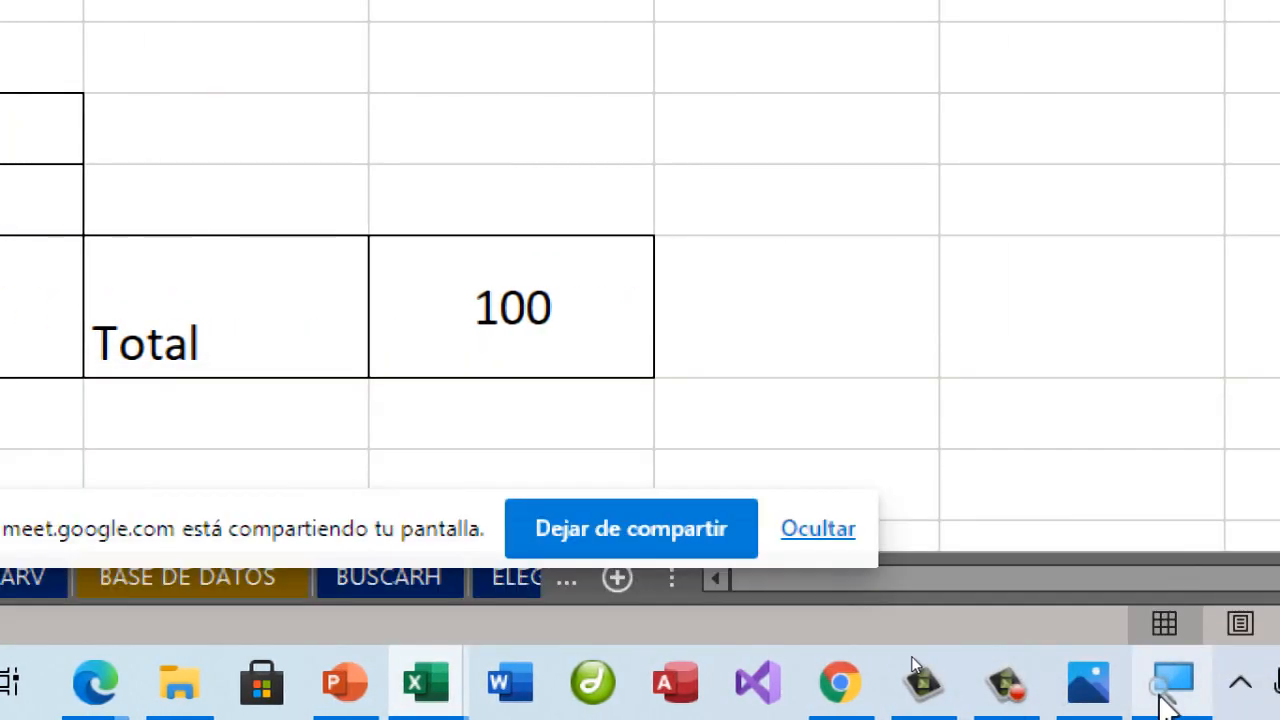
click(40, 488)
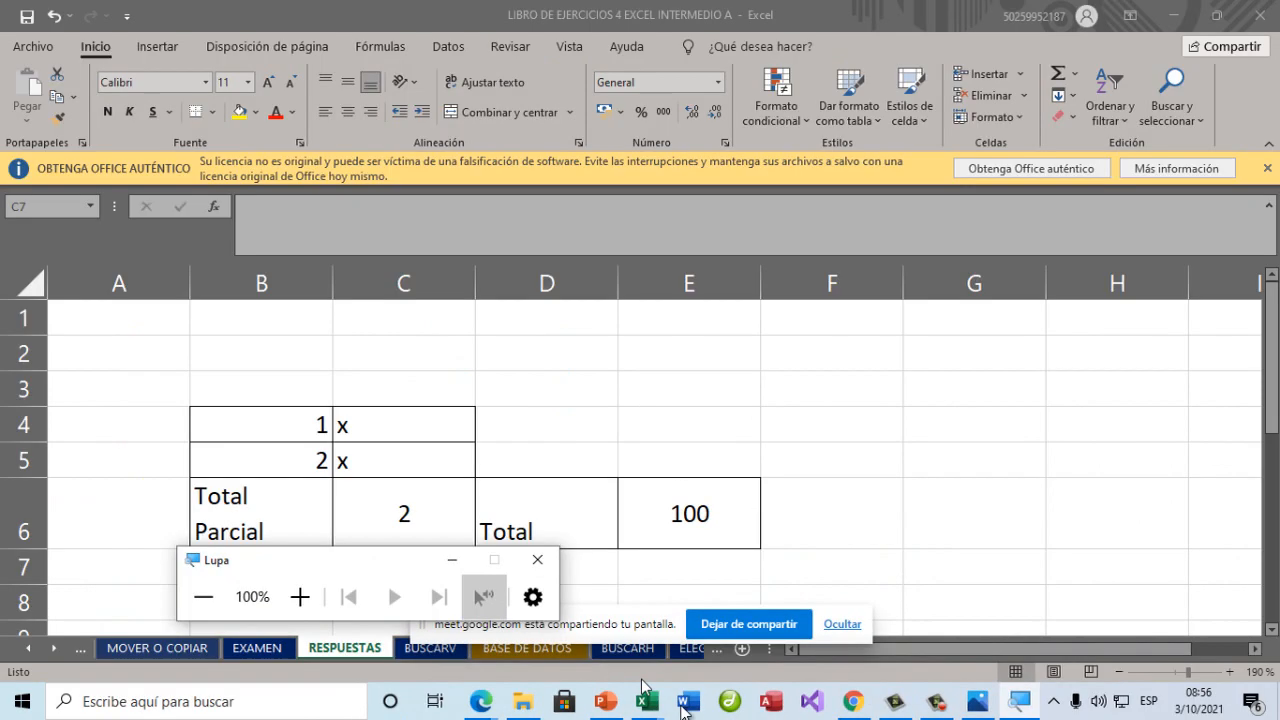
mouse_move(646, 701)
mouse_move(684, 652)
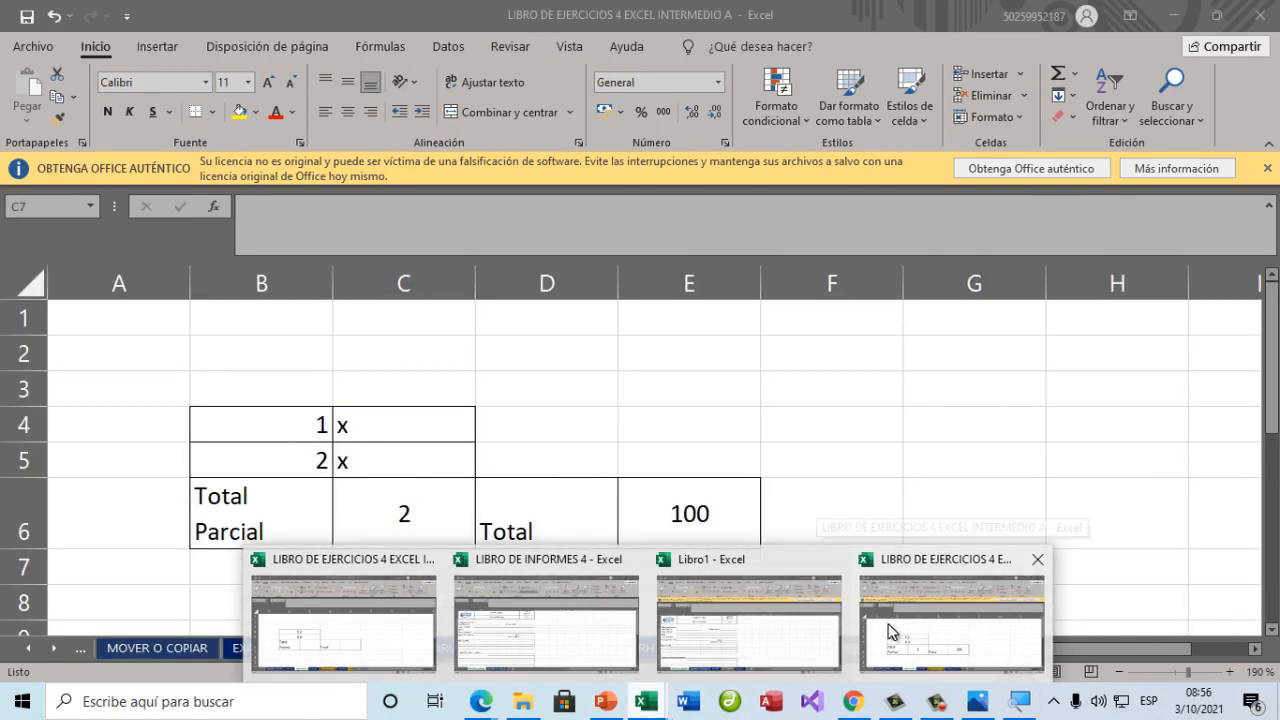
click(888, 630)
click(646, 701)
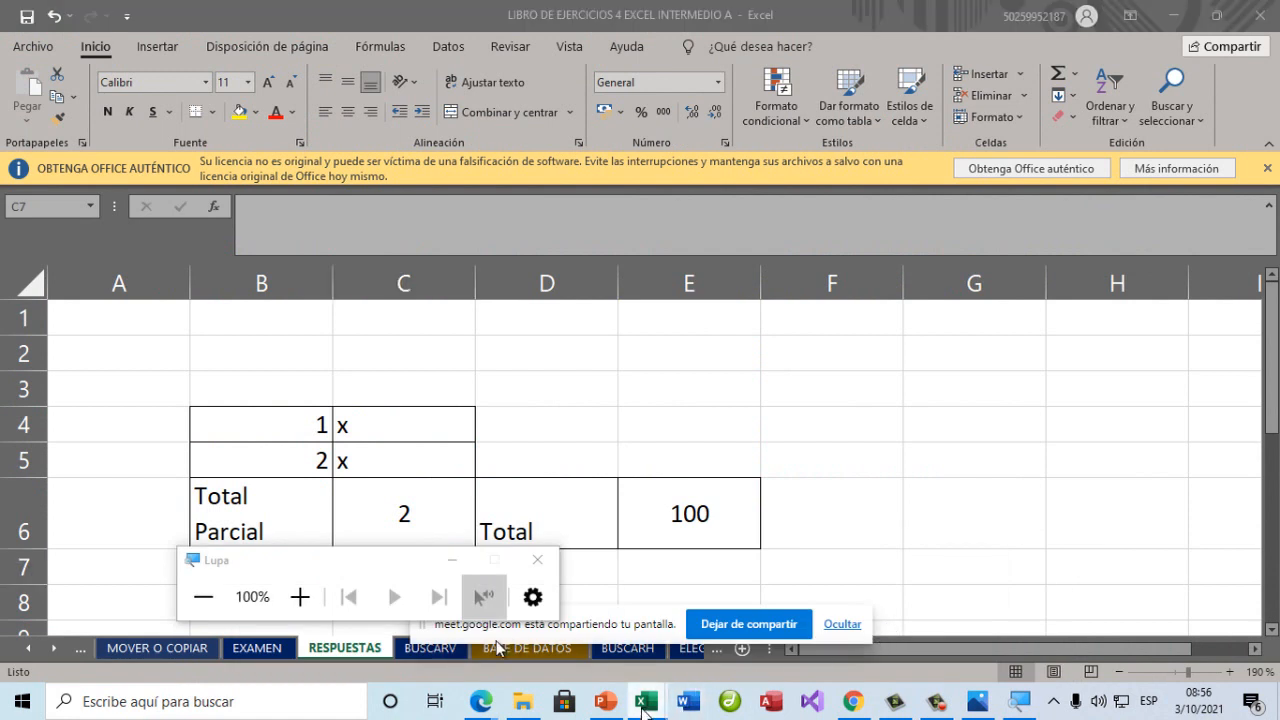
click(401, 649)
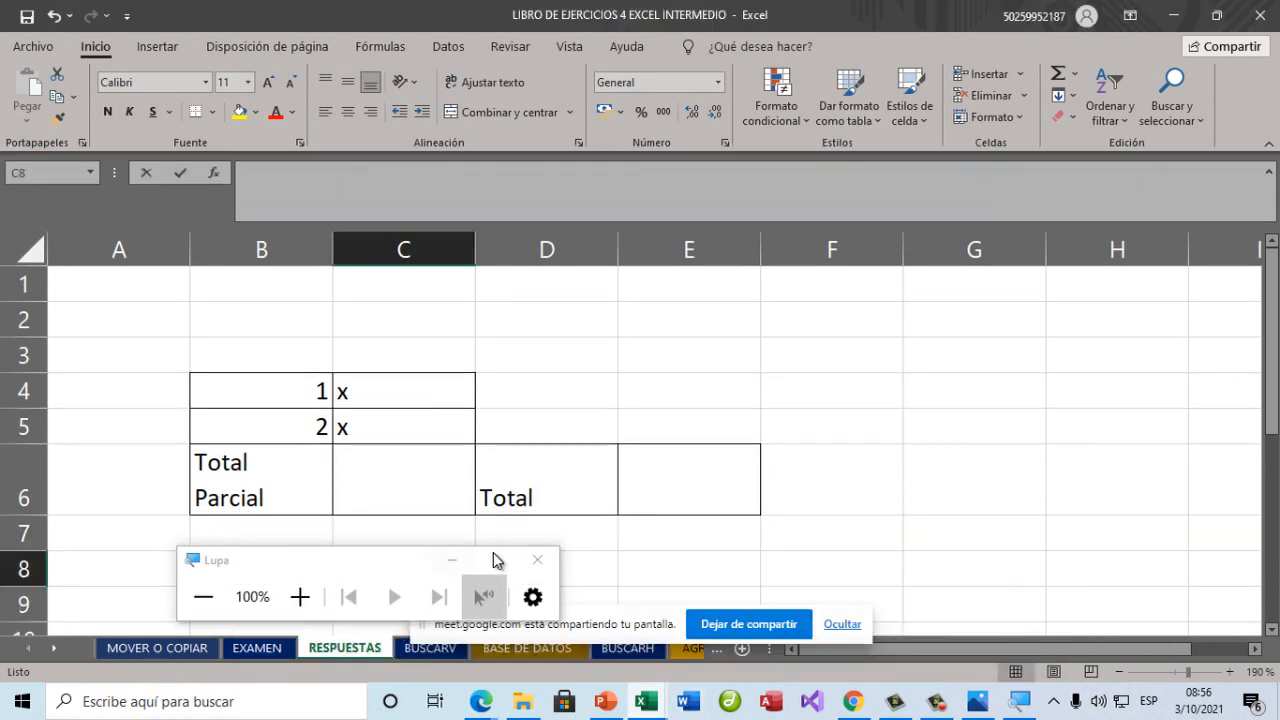
Magnify the screen to 200% and start a CONTAR.SI formula in the Total Parcial cell C6.
click(300, 597)
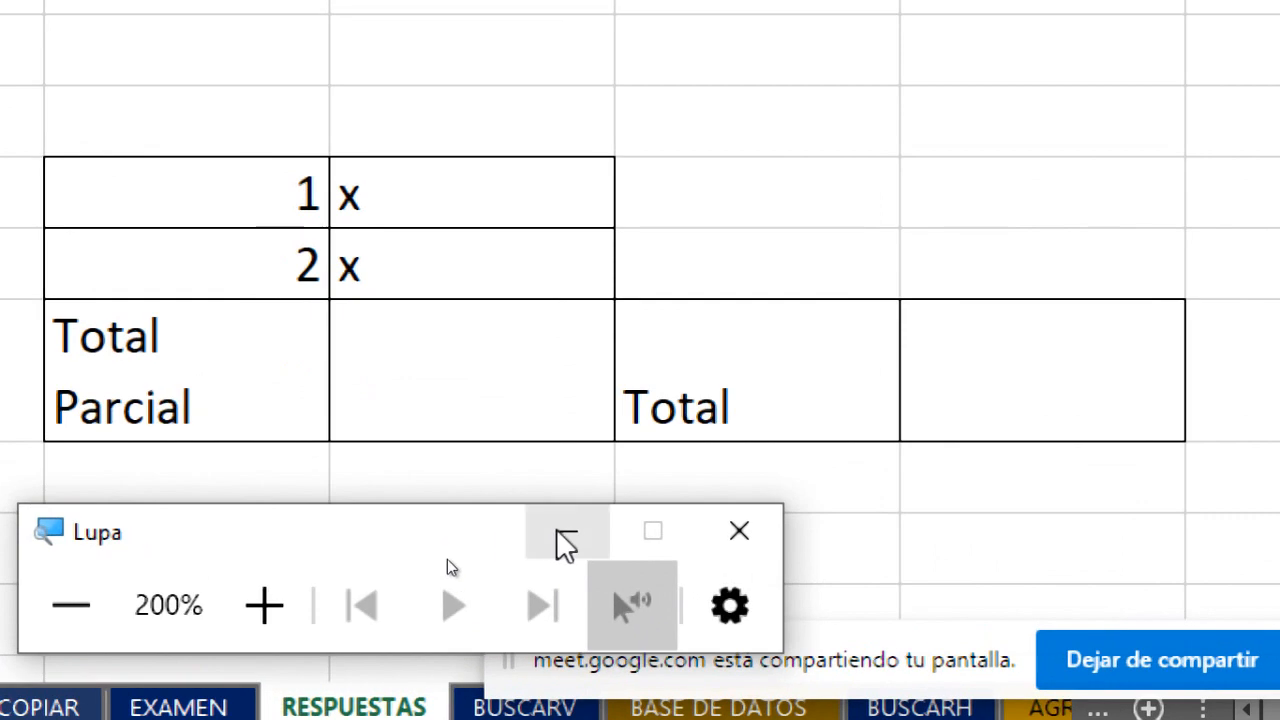
click(371, 346)
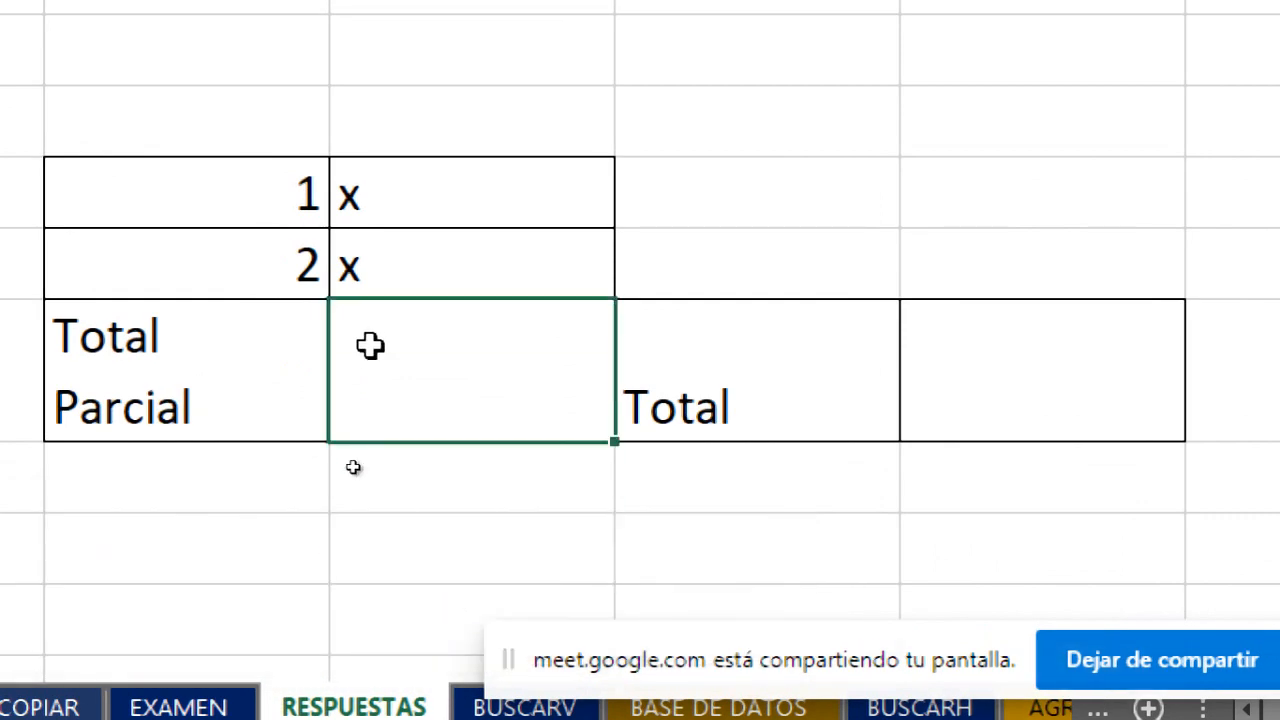
text(=)
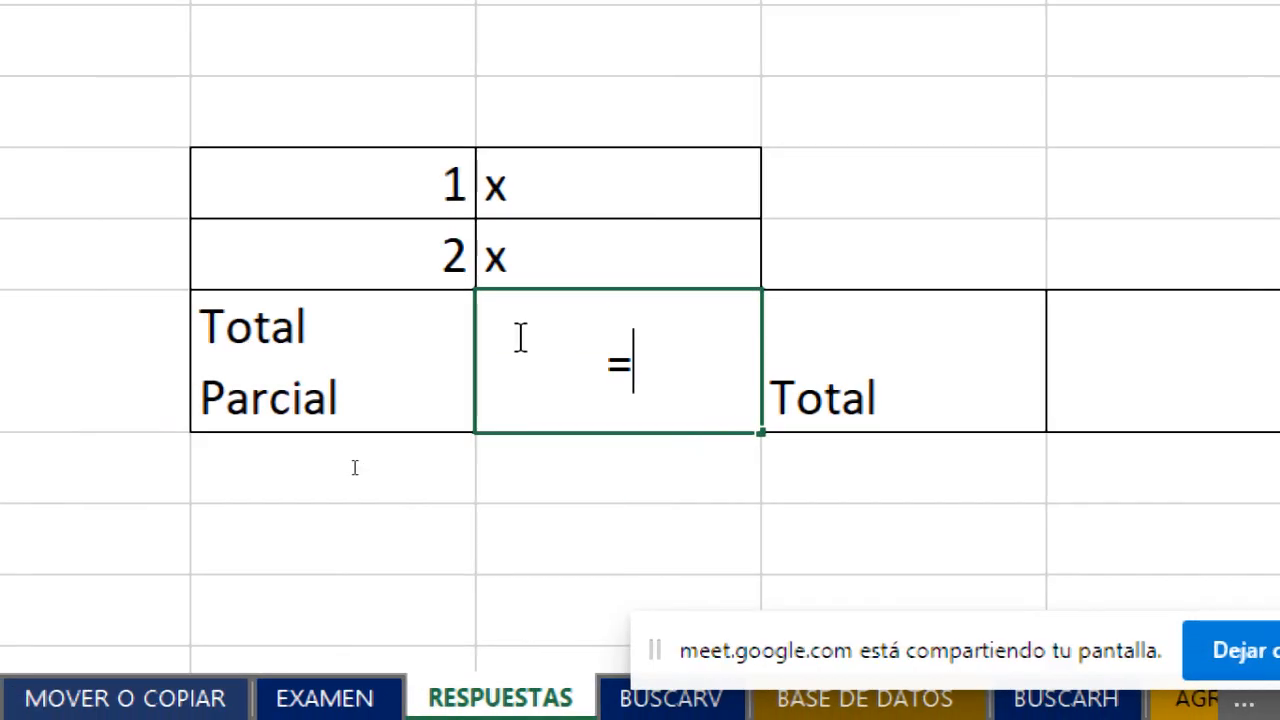
text(CONTAR)
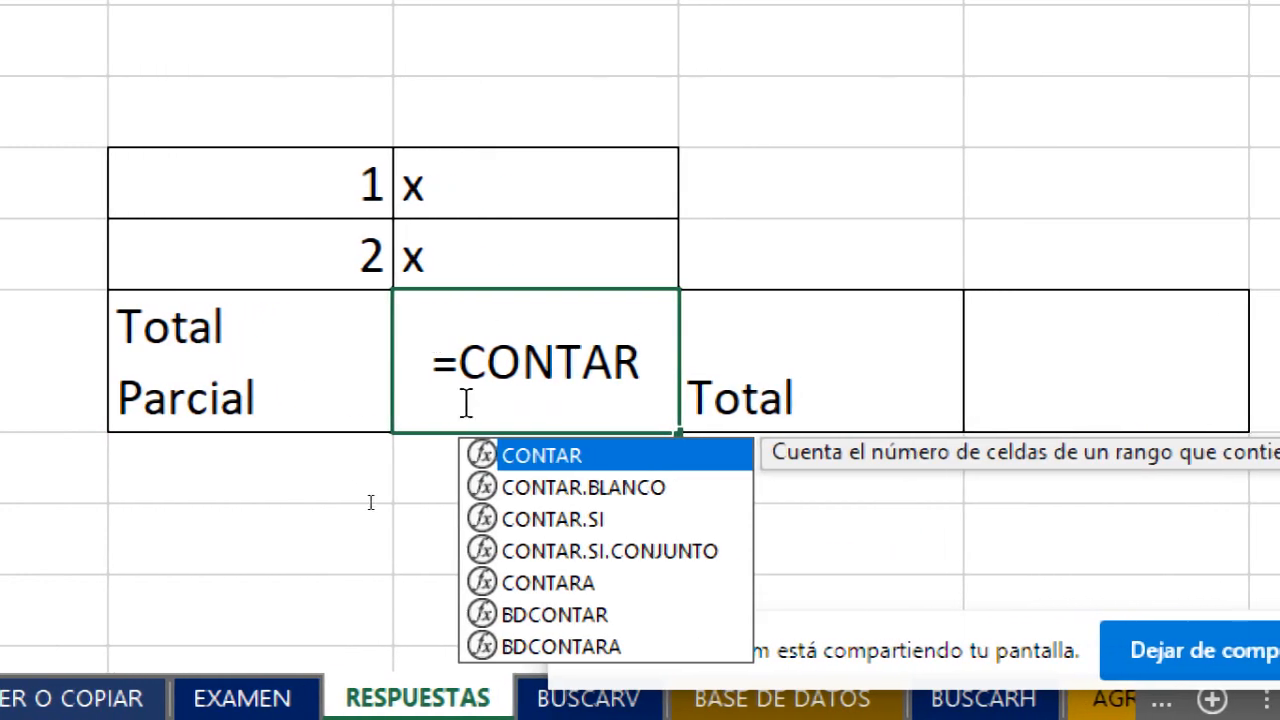
double_click(597, 519)
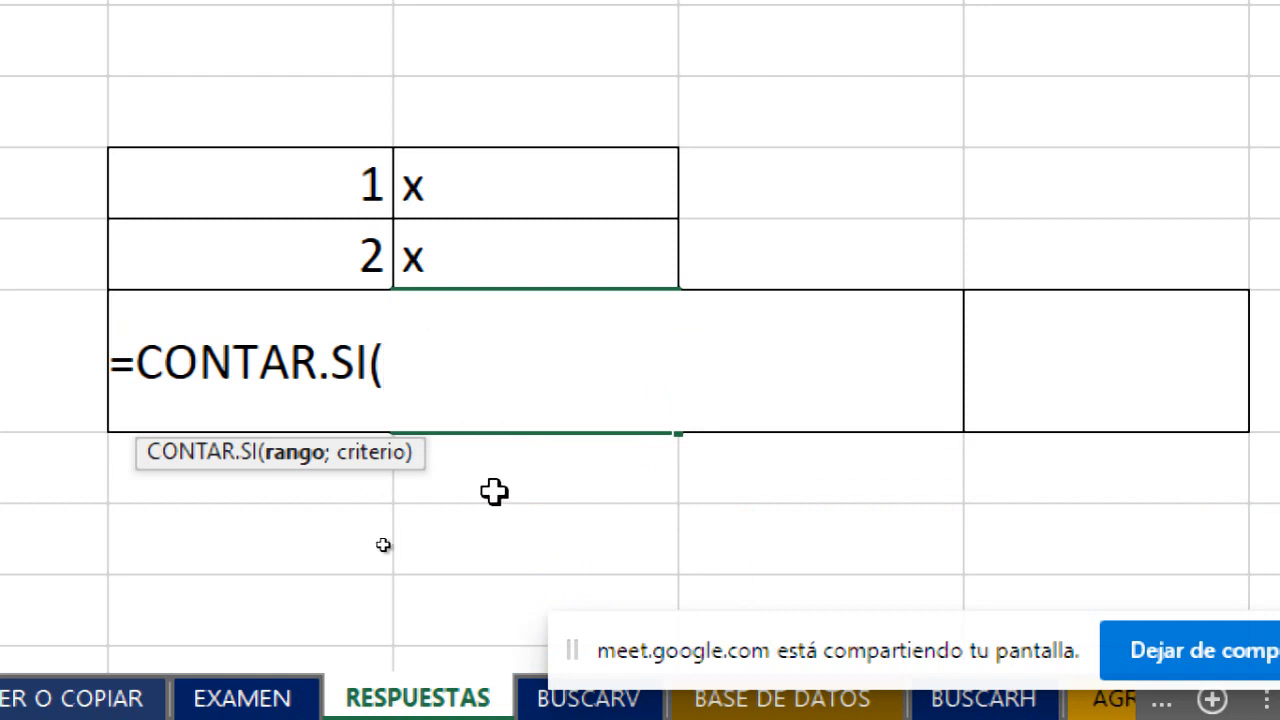
Set the range argument of the CONTAR.SI formula to the answer cells C4:C5.
click(440, 199)
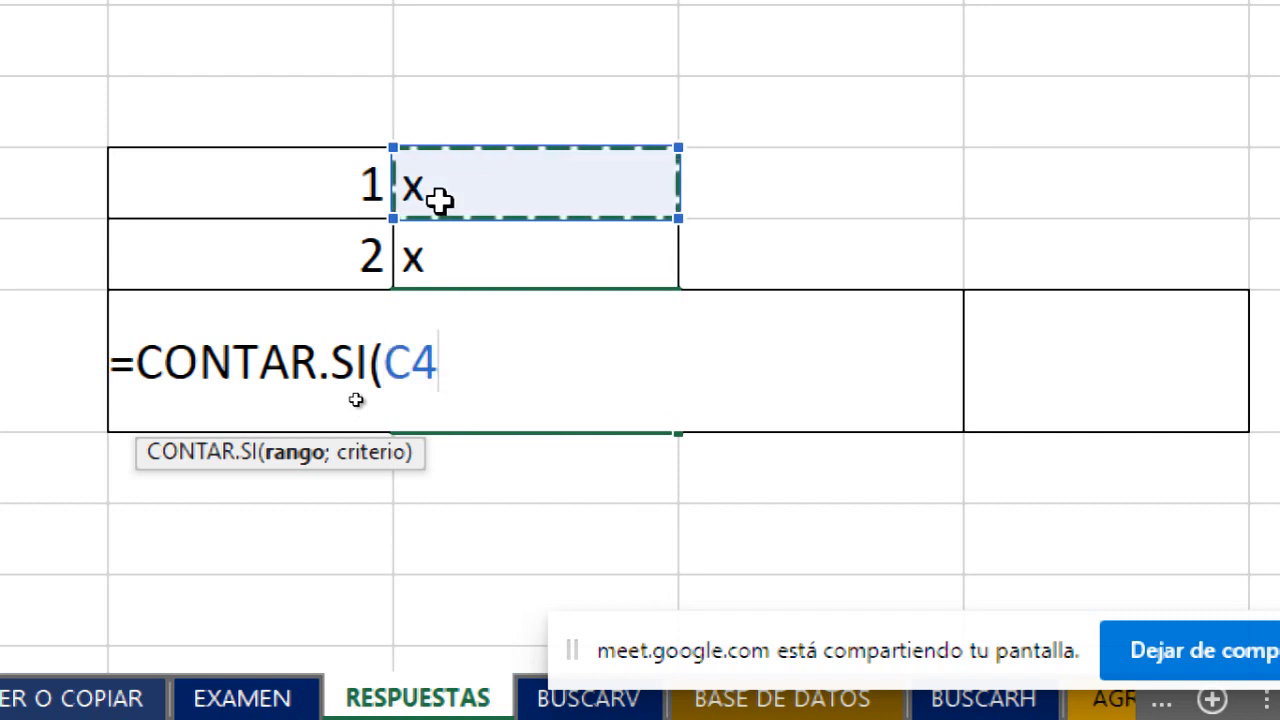
drag(448, 186, 486, 226)
drag(497, 166, 501, 238)
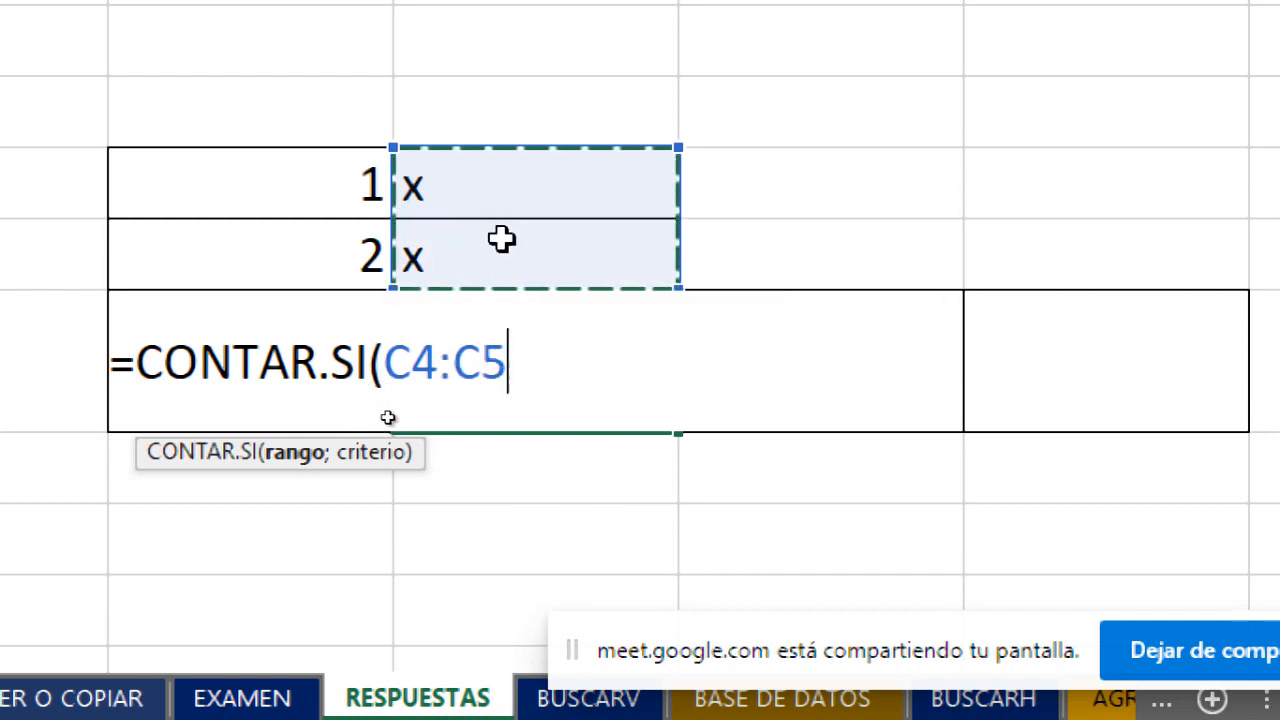
click(500, 184)
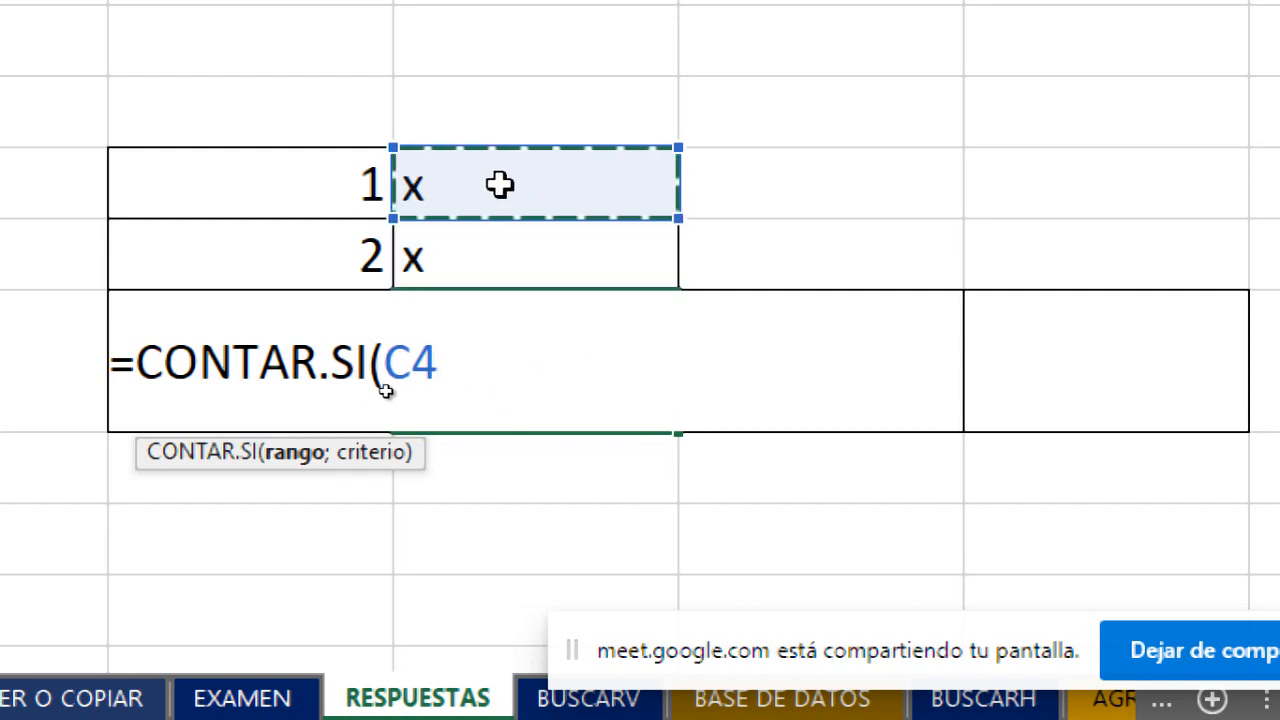
text(;)
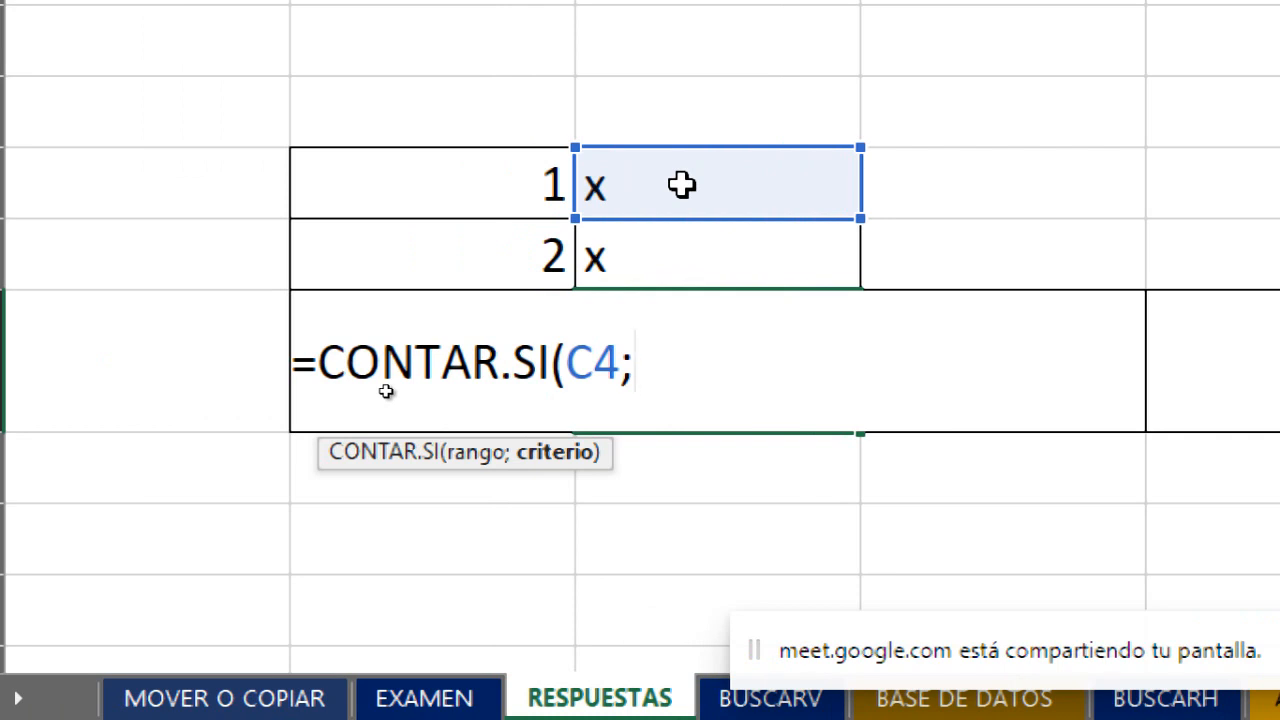
key(BackSpace)
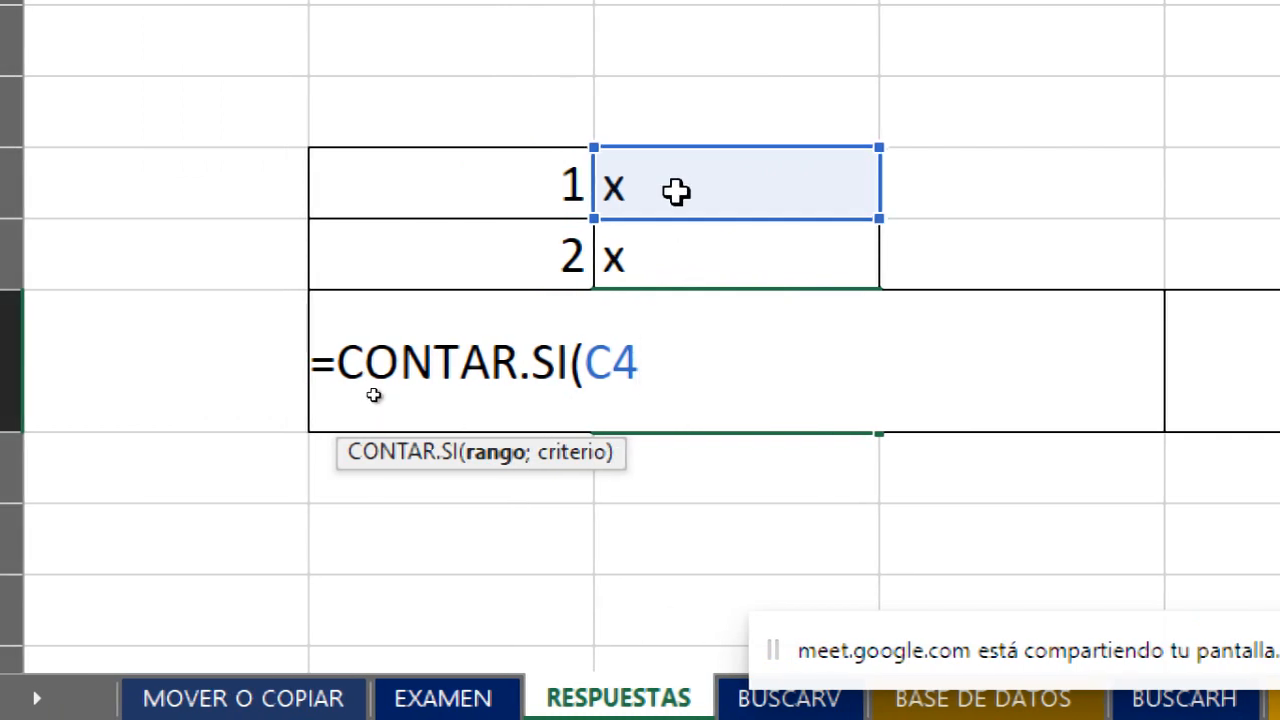
key(Return)
click(1165, 206)
drag(714, 180, 646, 257)
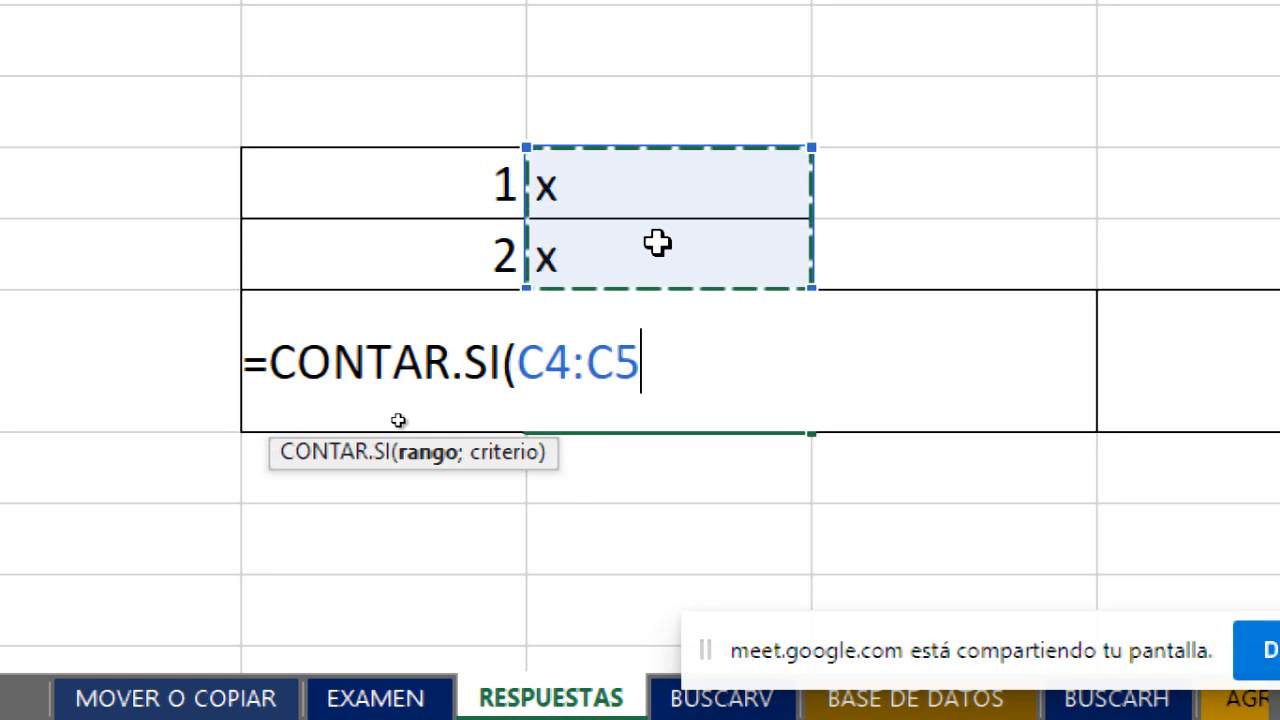
Add "x" as the criterion and close the formula so it reads =CONTAR.SI(C4:C5;"x").
text(;)
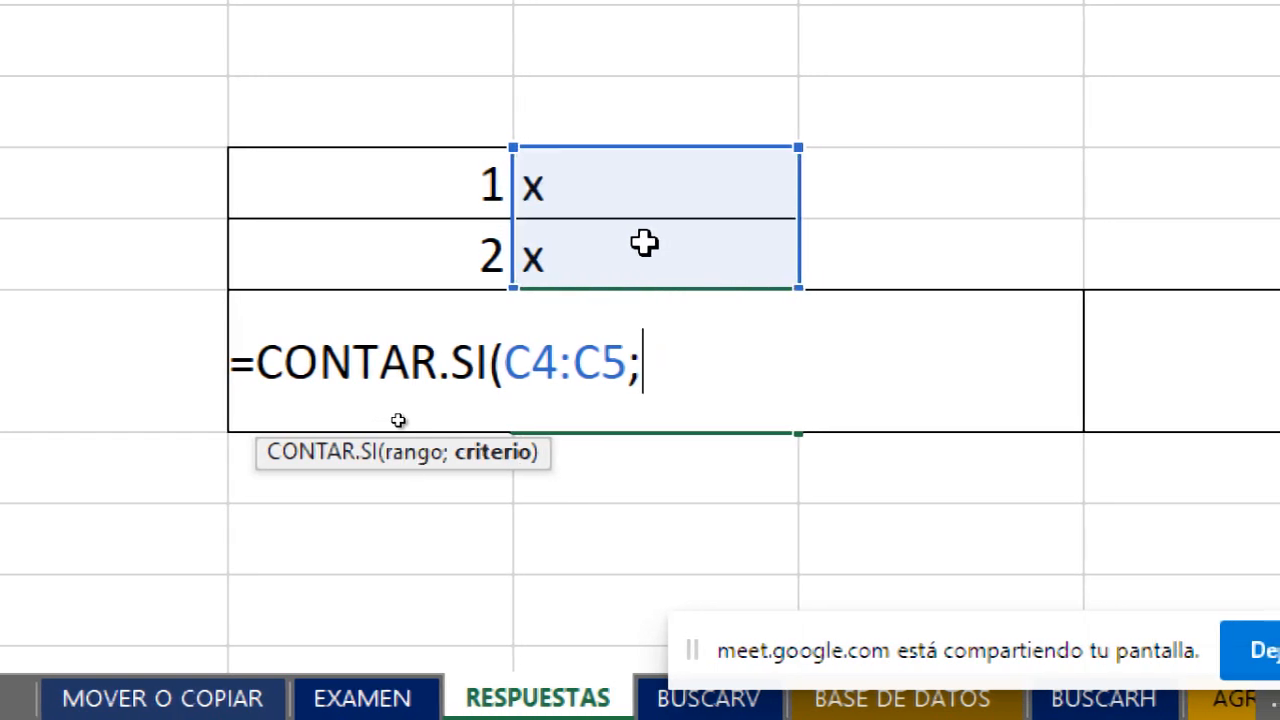
text("X)
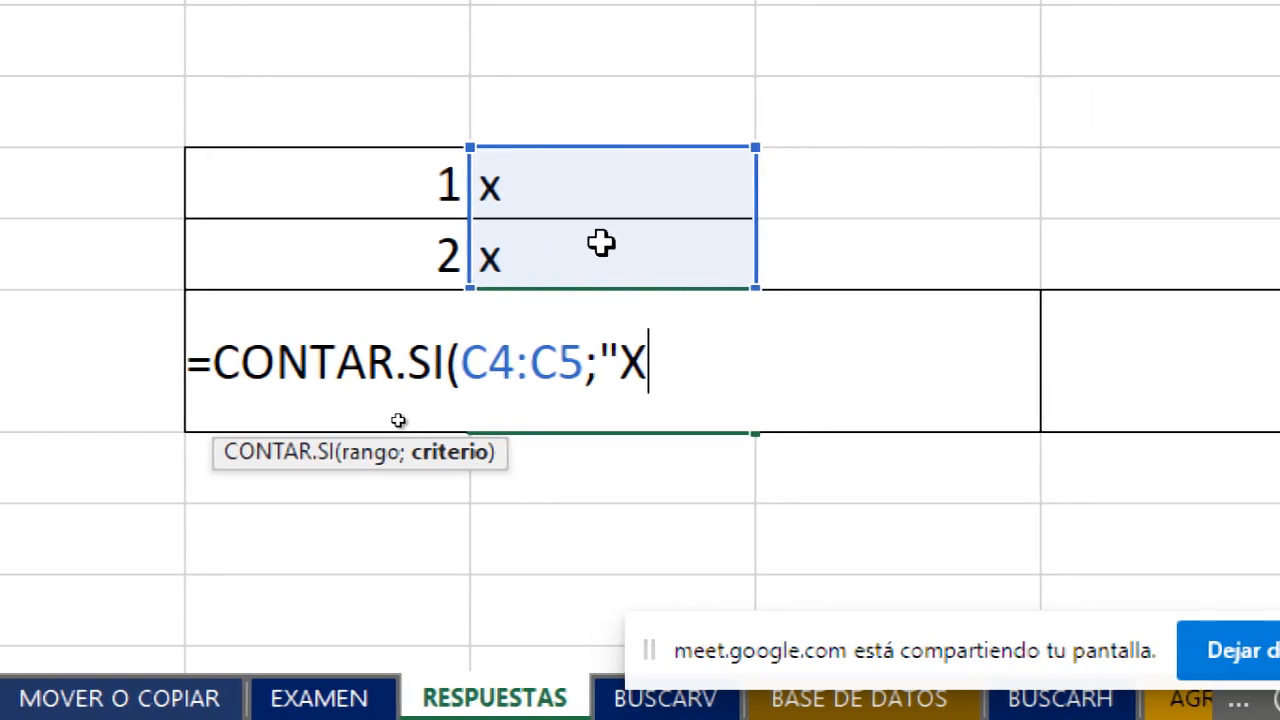
key(BackSpace)
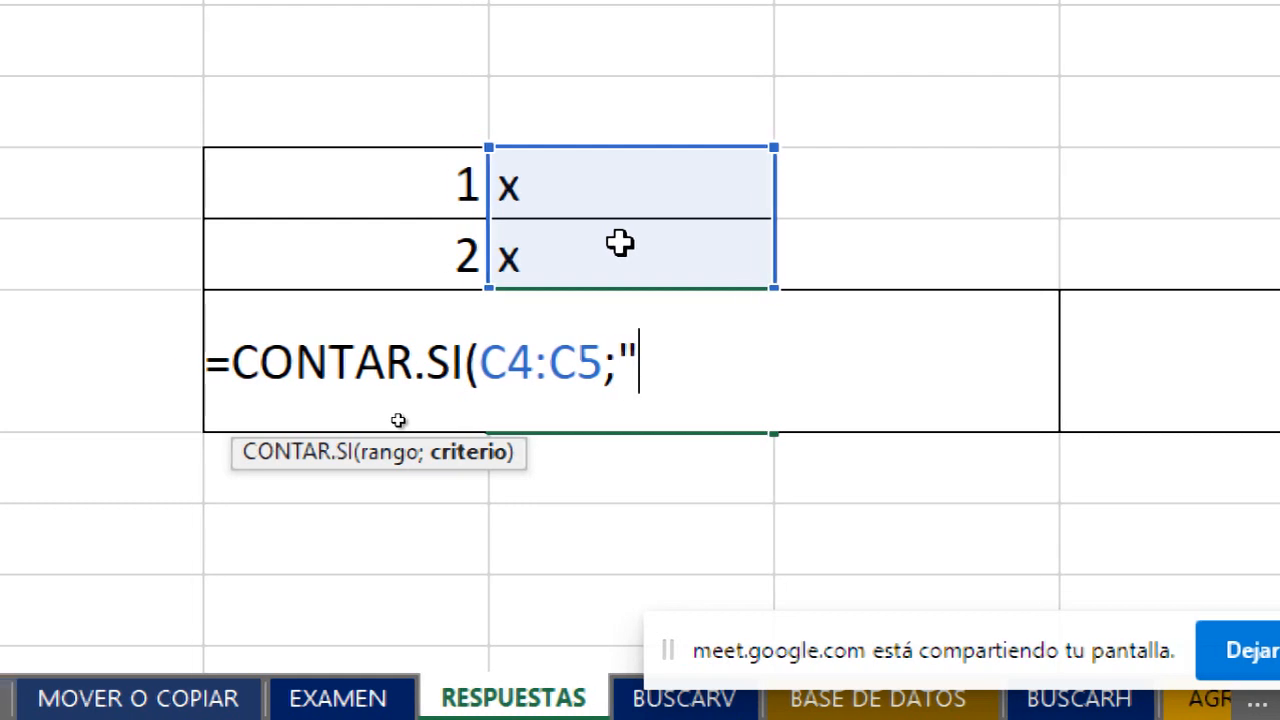
text(x)
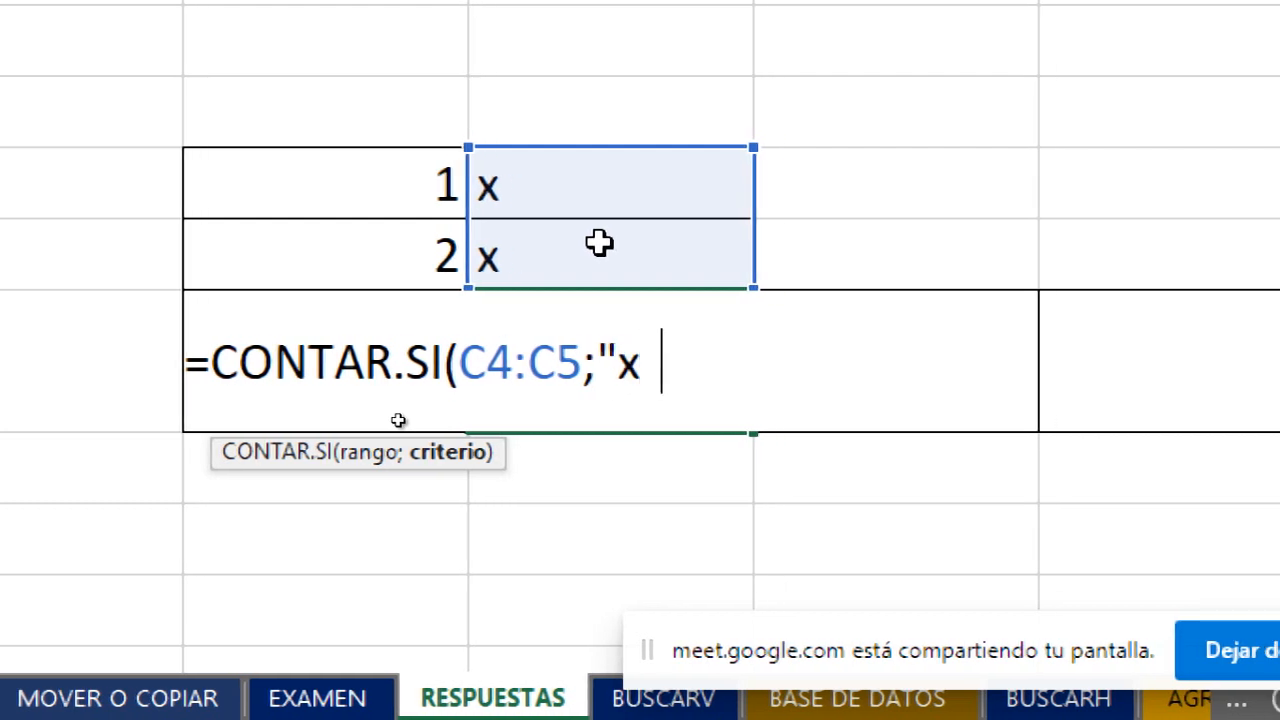
text("))
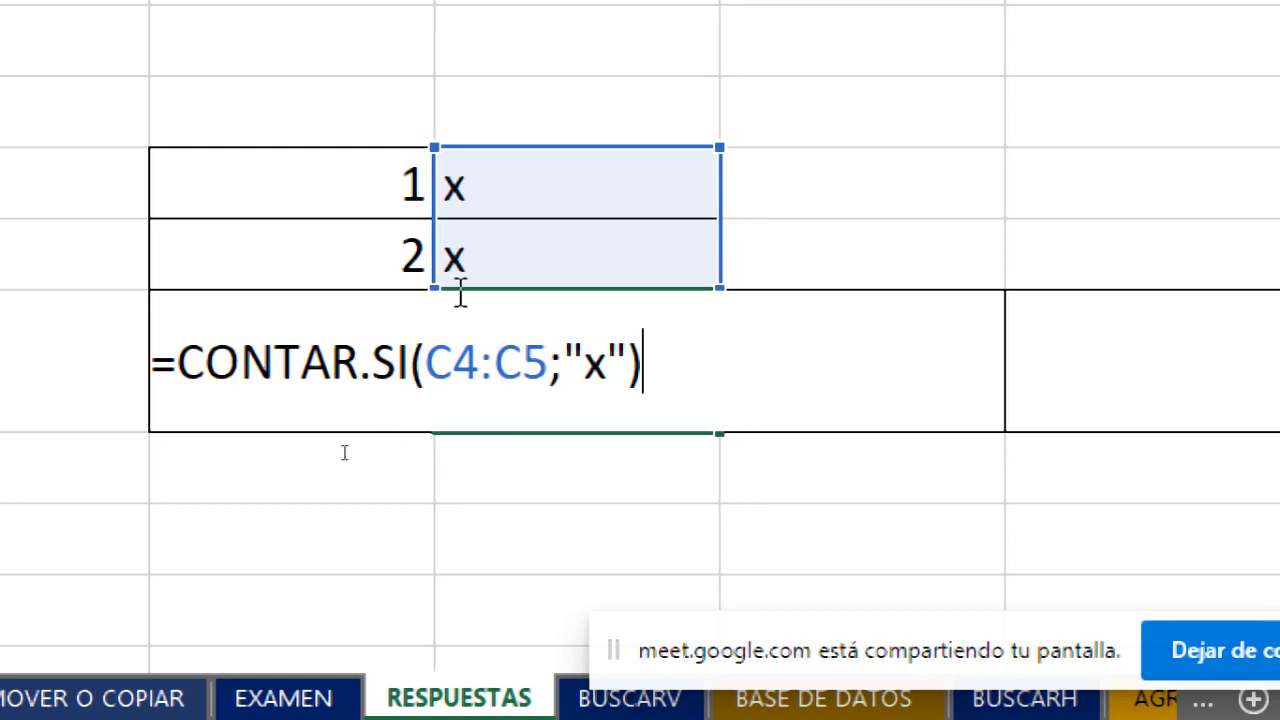
Try a semicolon instead of the colon between C4 and C5 in the formula, and restore the colon.
drag(493, 372, 481, 372)
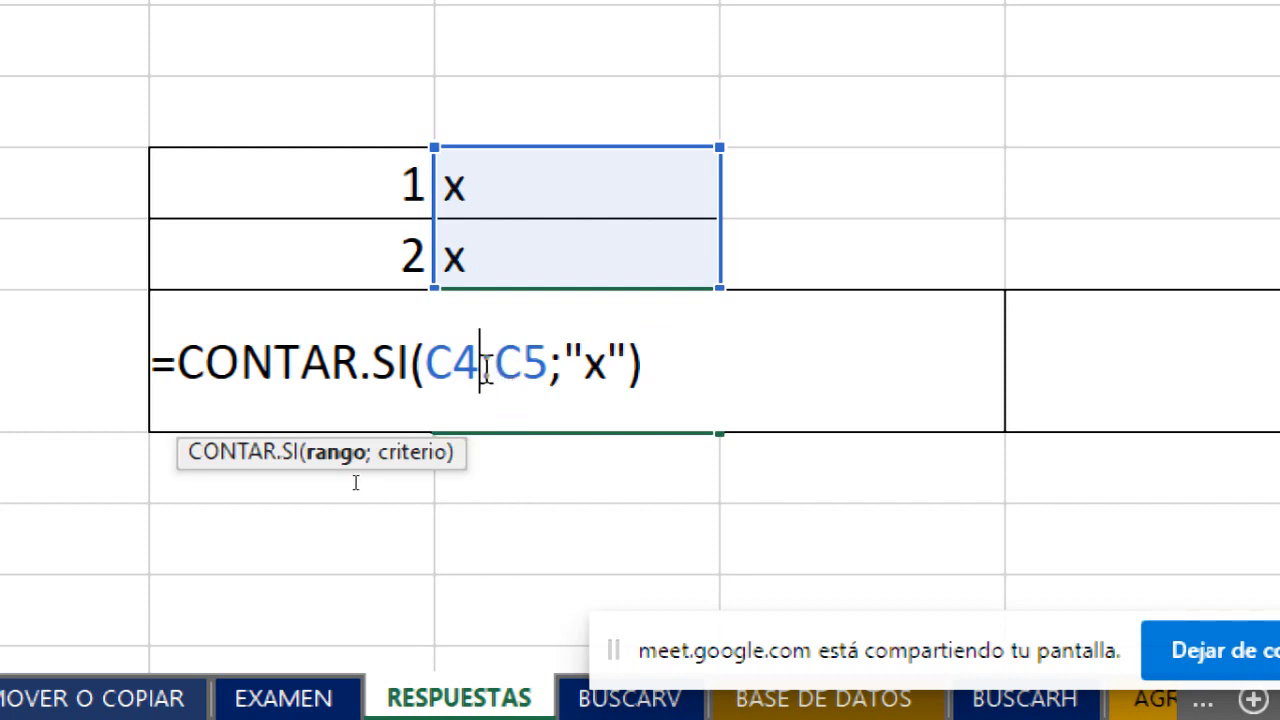
key(Delete)
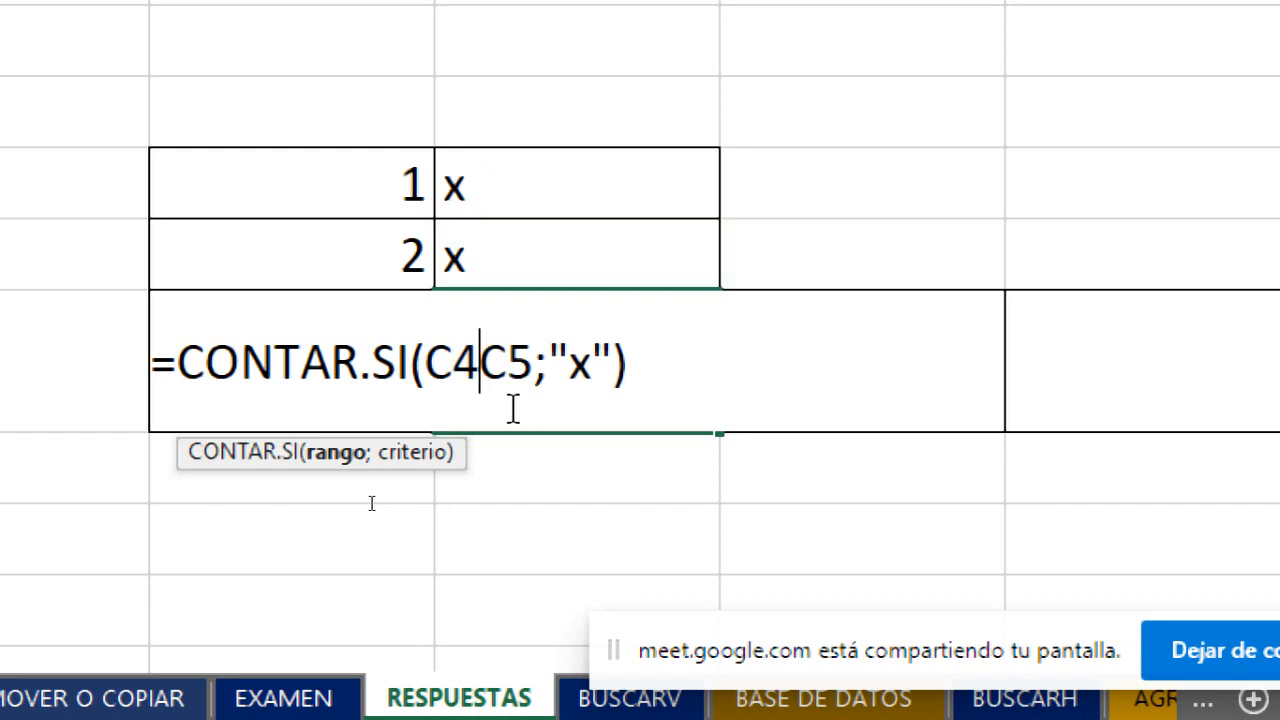
text(;)
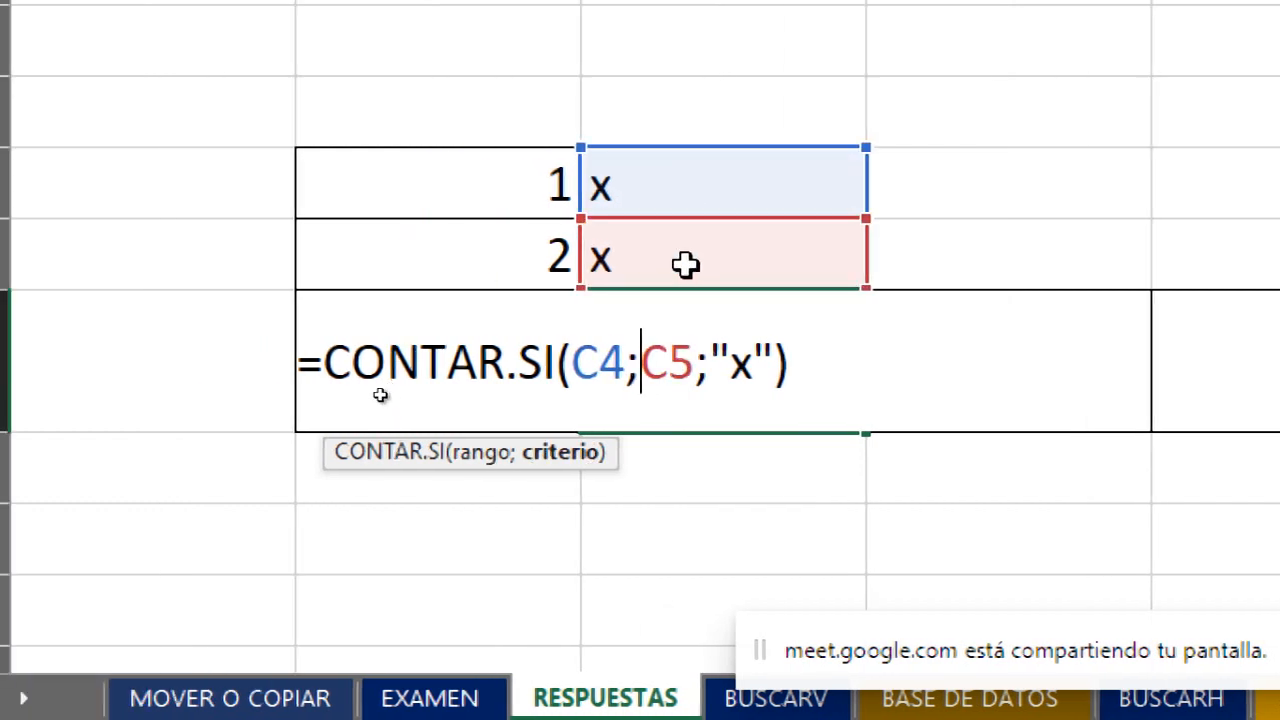
key(BackSpace)
text(:)
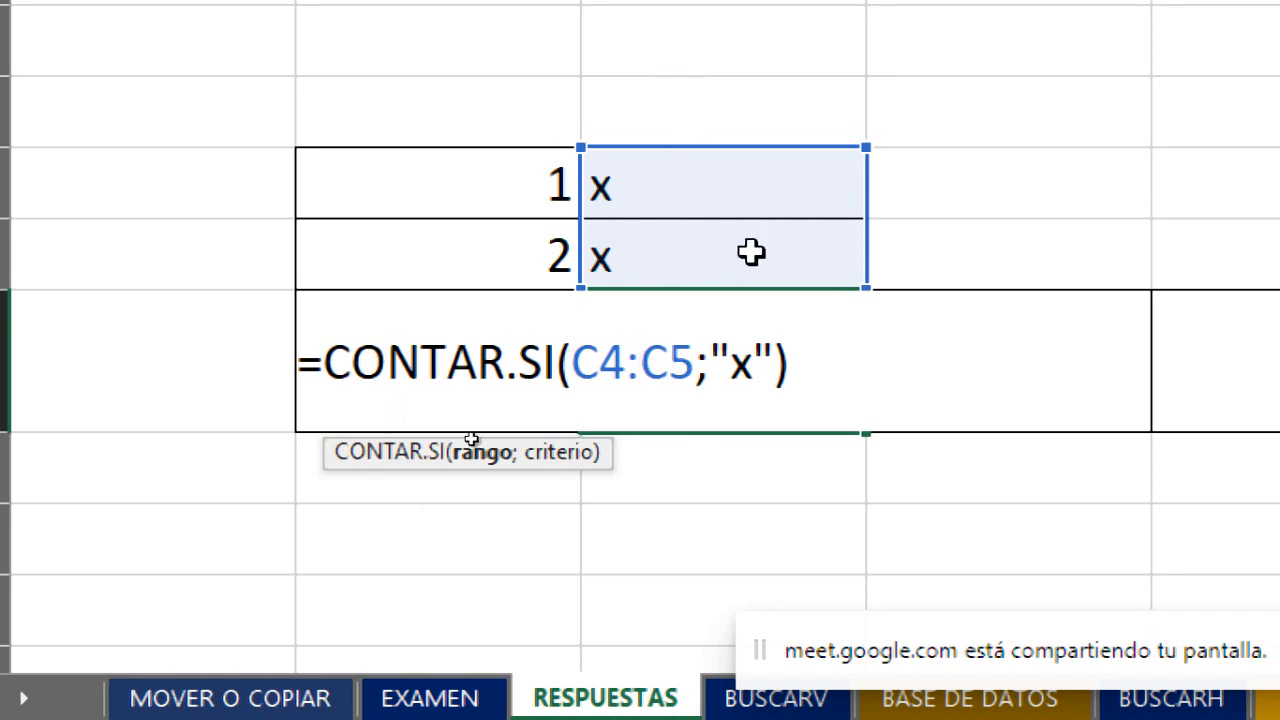
Commit the CONTAR.SI formula in the Total Parcial cell C6.
click(806, 378)
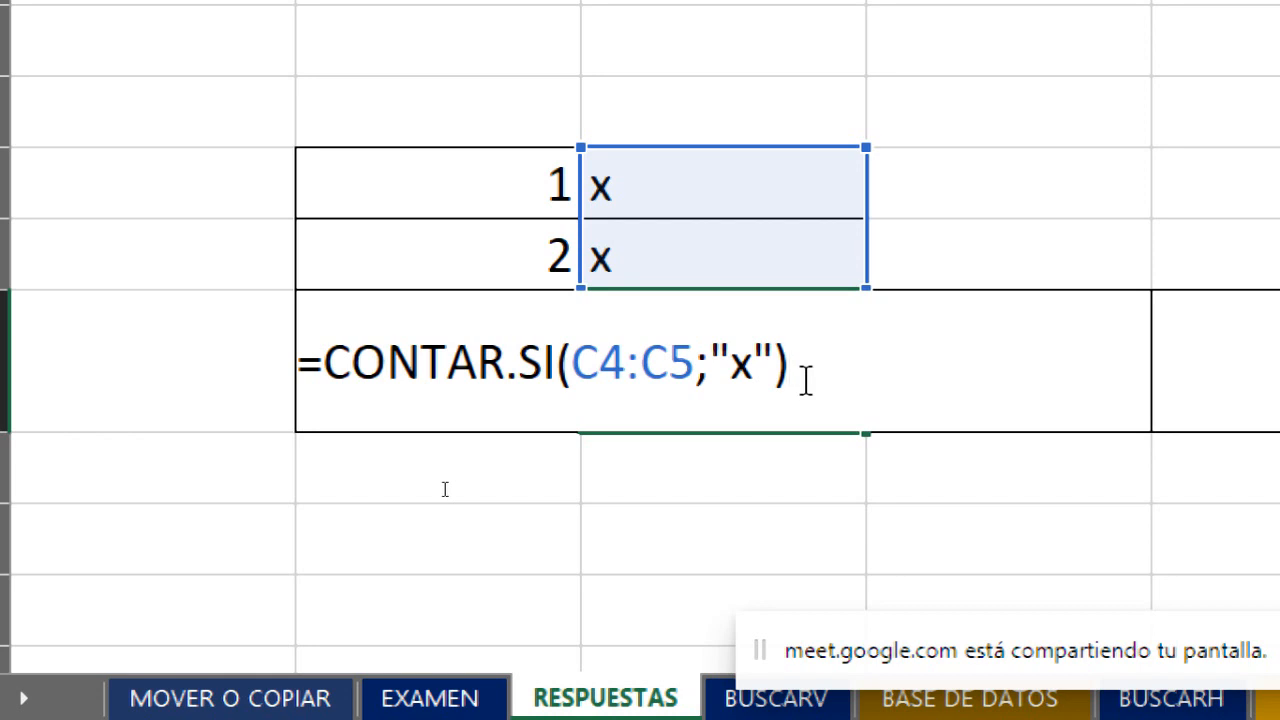
key(Return)
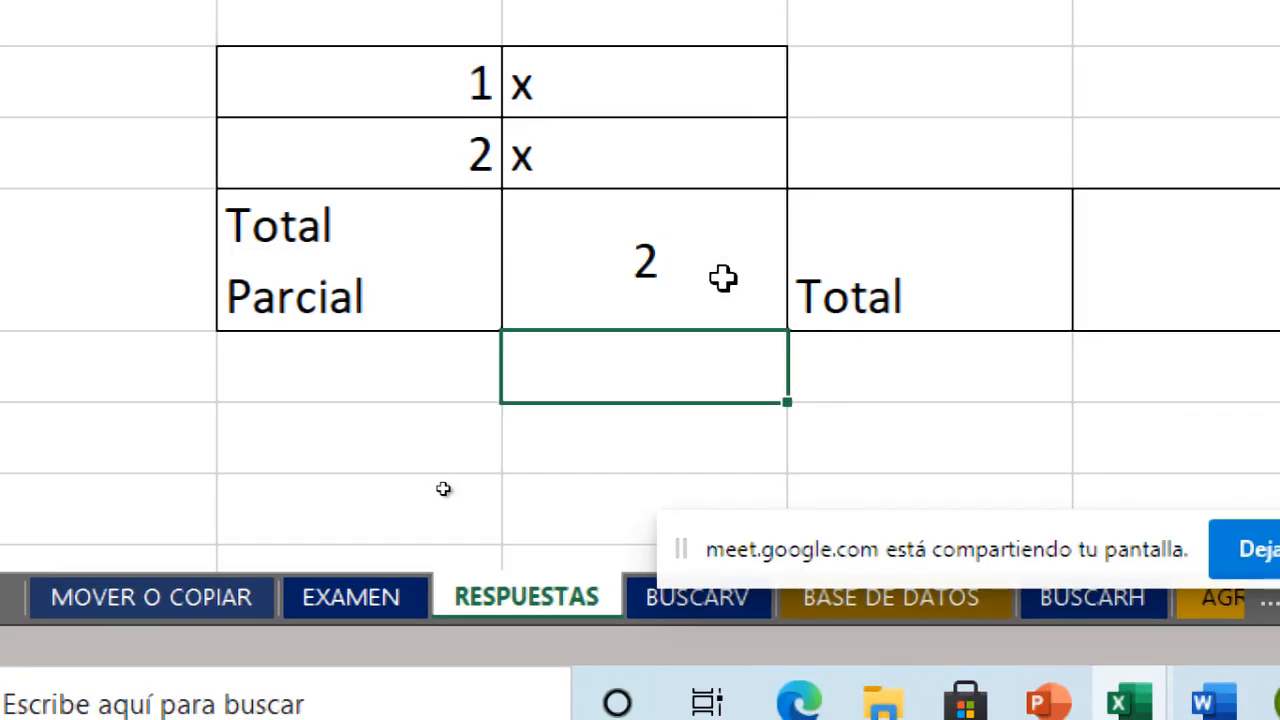
Review the answer cells C4 and C5 and the "x" criterion in the Total Parcial formula in C6.
click(759, 406)
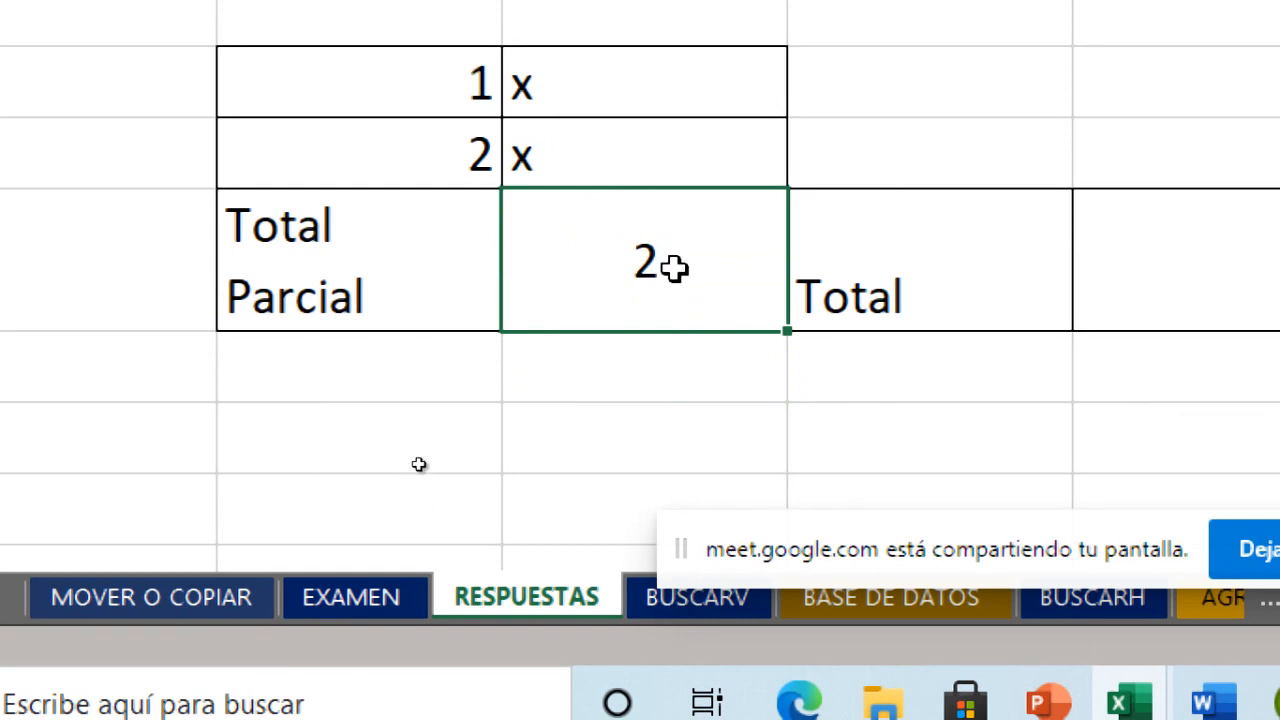
click(669, 72)
click(671, 154)
click(688, 262)
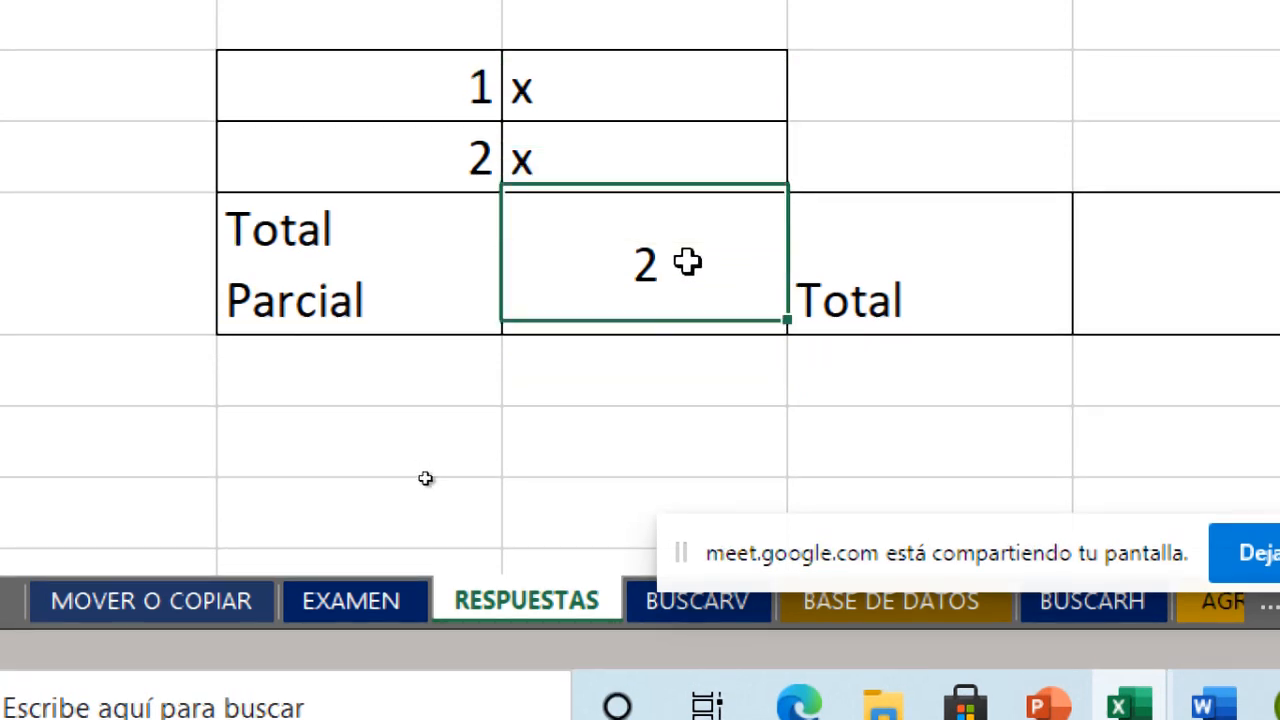
double_click(688, 262)
double_click(661, 268)
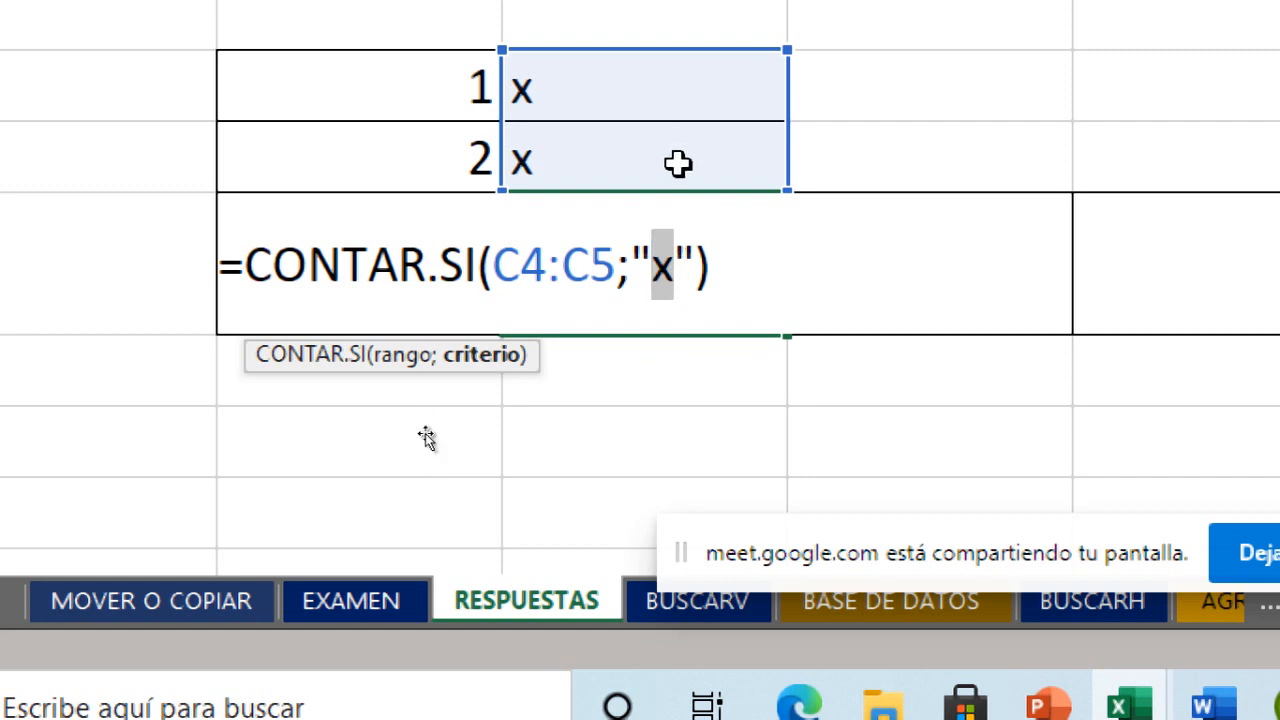
click(710, 266)
key(Return)
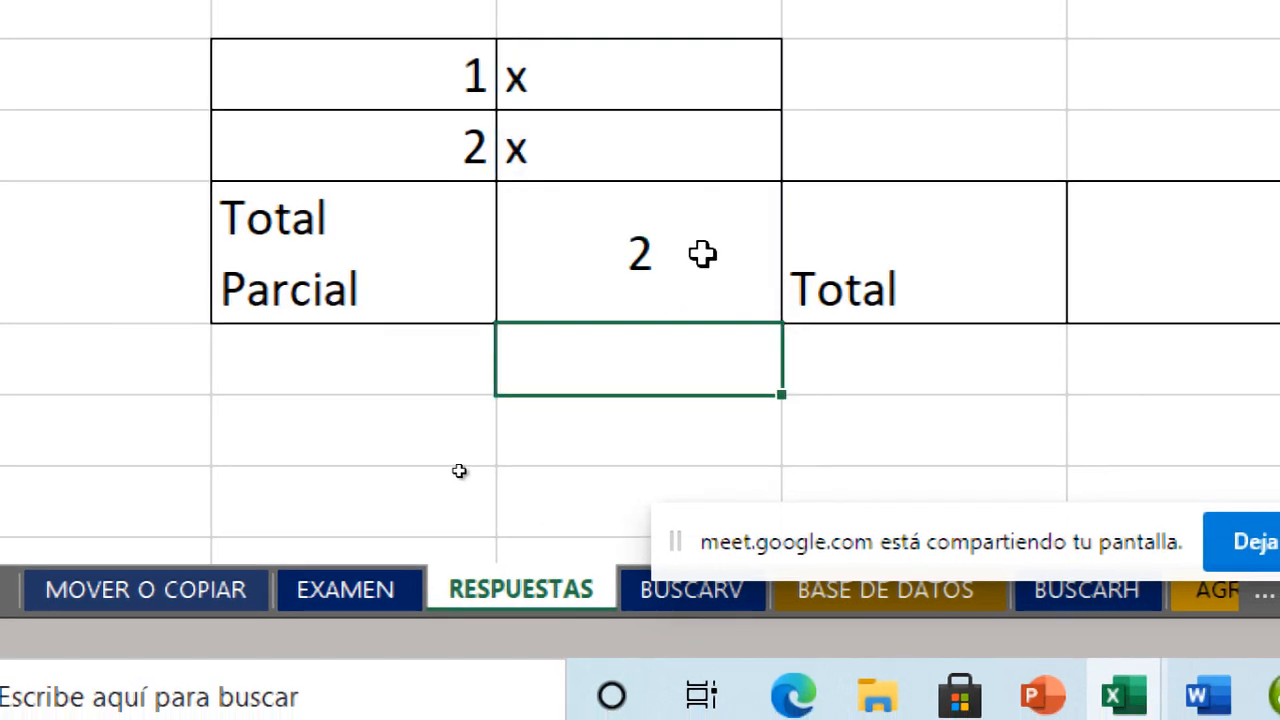
click(674, 260)
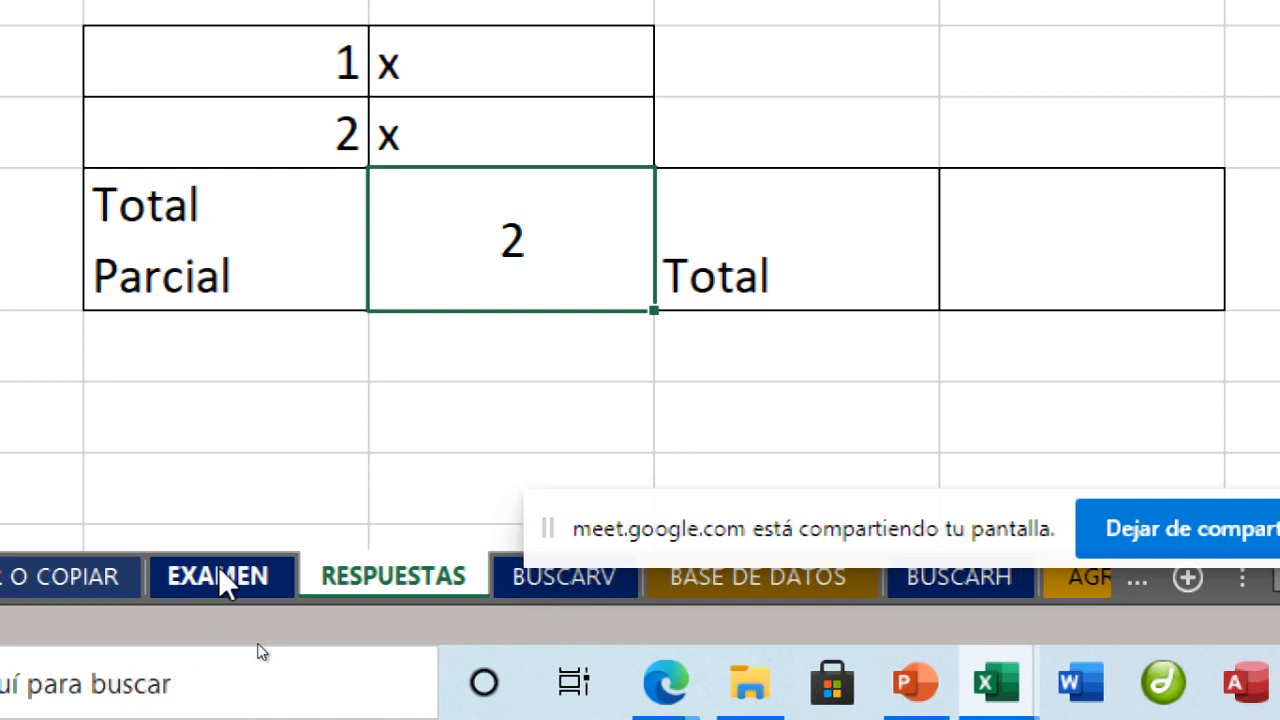
On the EXAMEN sheet, clear the answer marks beside CPU in question 2 and Hardware in question 1.
click(218, 566)
drag(826, 526, 772, 645)
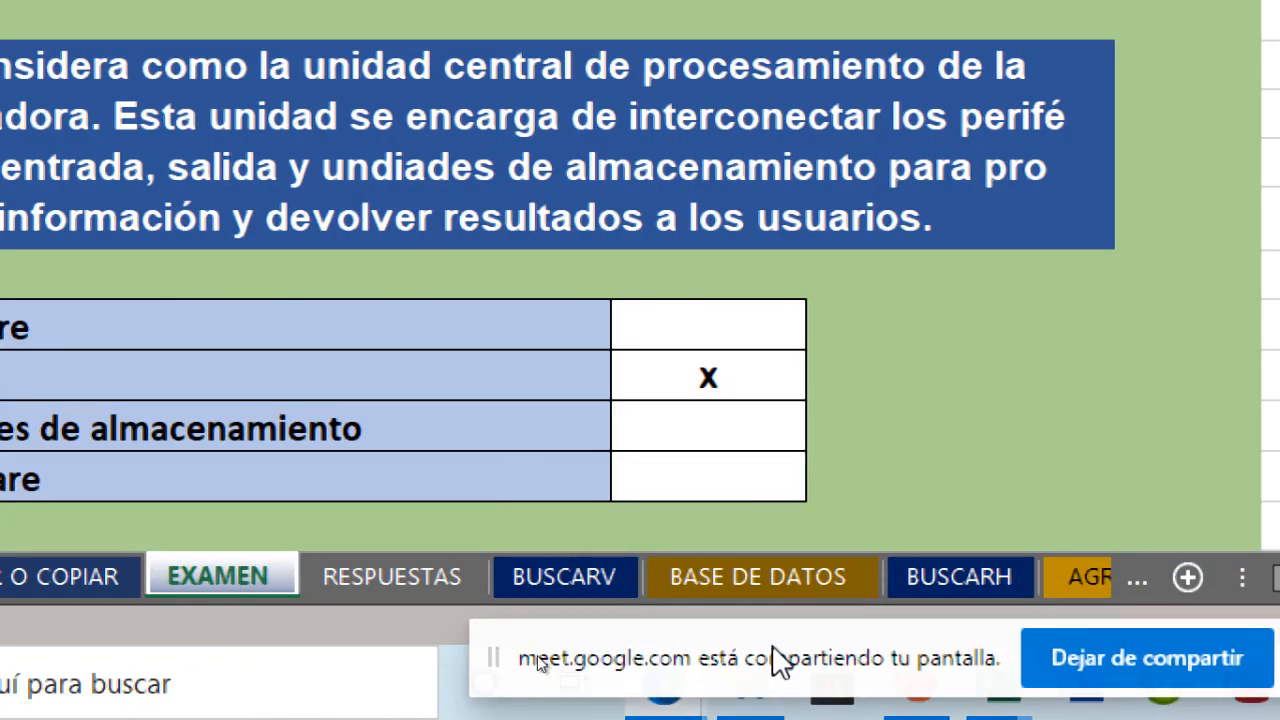
click(735, 437)
click(714, 375)
key(Delete)
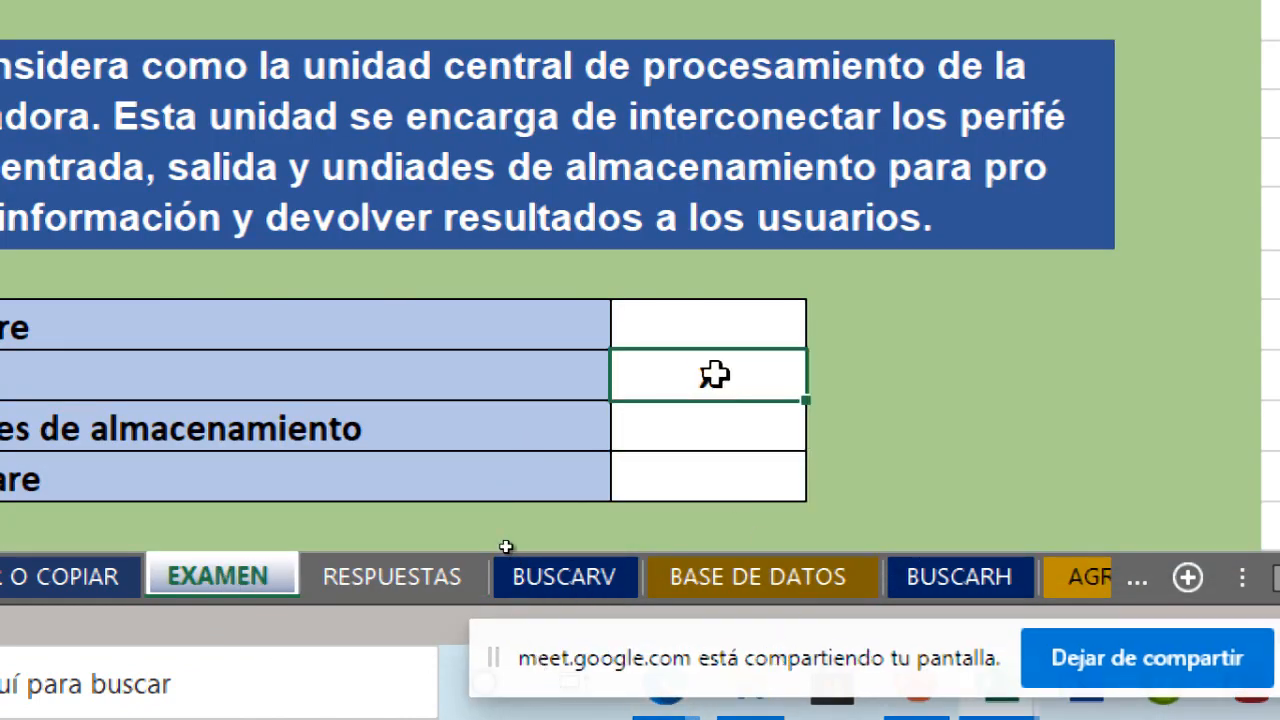
scroll(415, 475, down, 6)
scroll(420, 395, up, 3)
scroll(432, 378, up, 3)
click(706, 438)
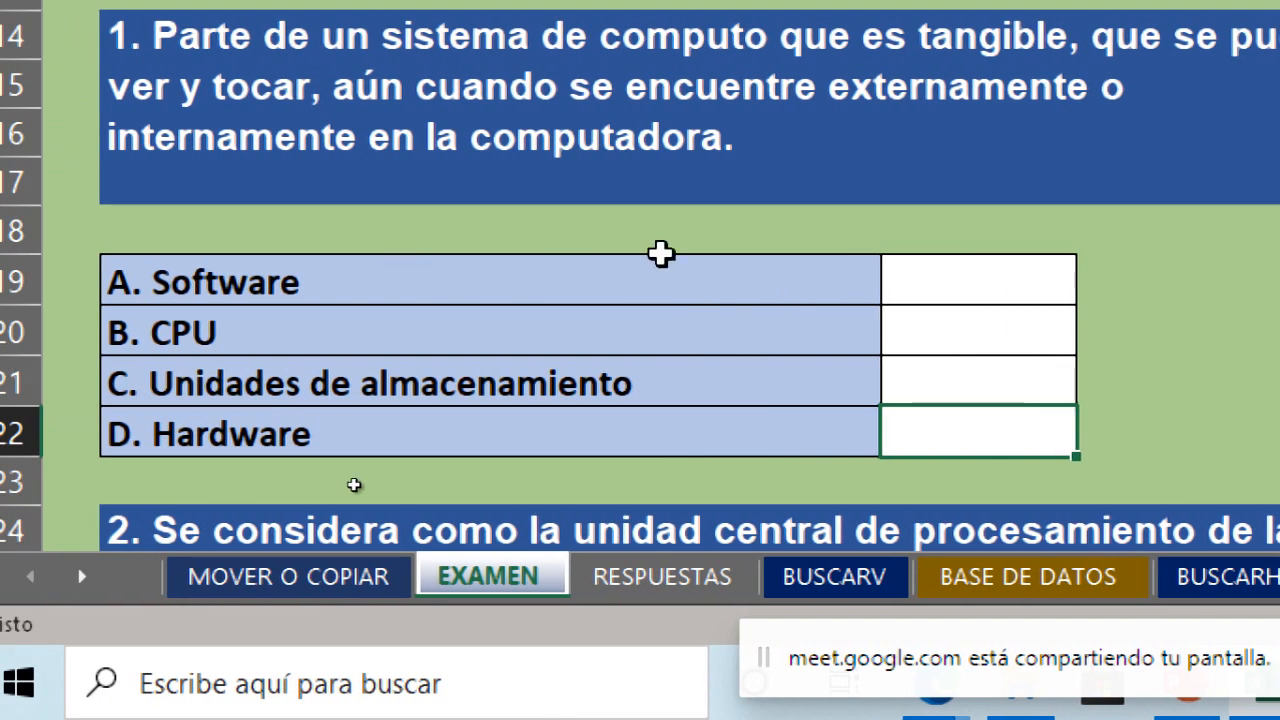
scroll(606, 391, down, 3)
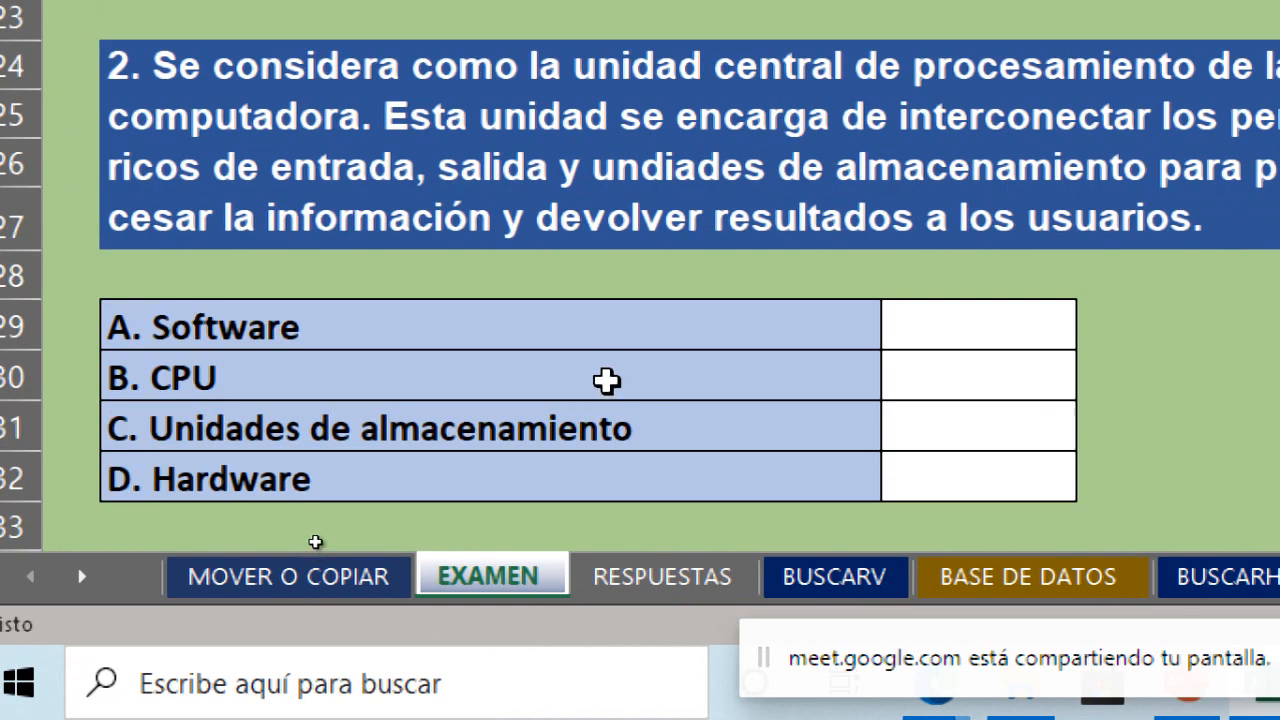
Return to the RESPUESTAS sheet and inspect the Total Parcial formula in C6 without changing it.
click(661, 584)
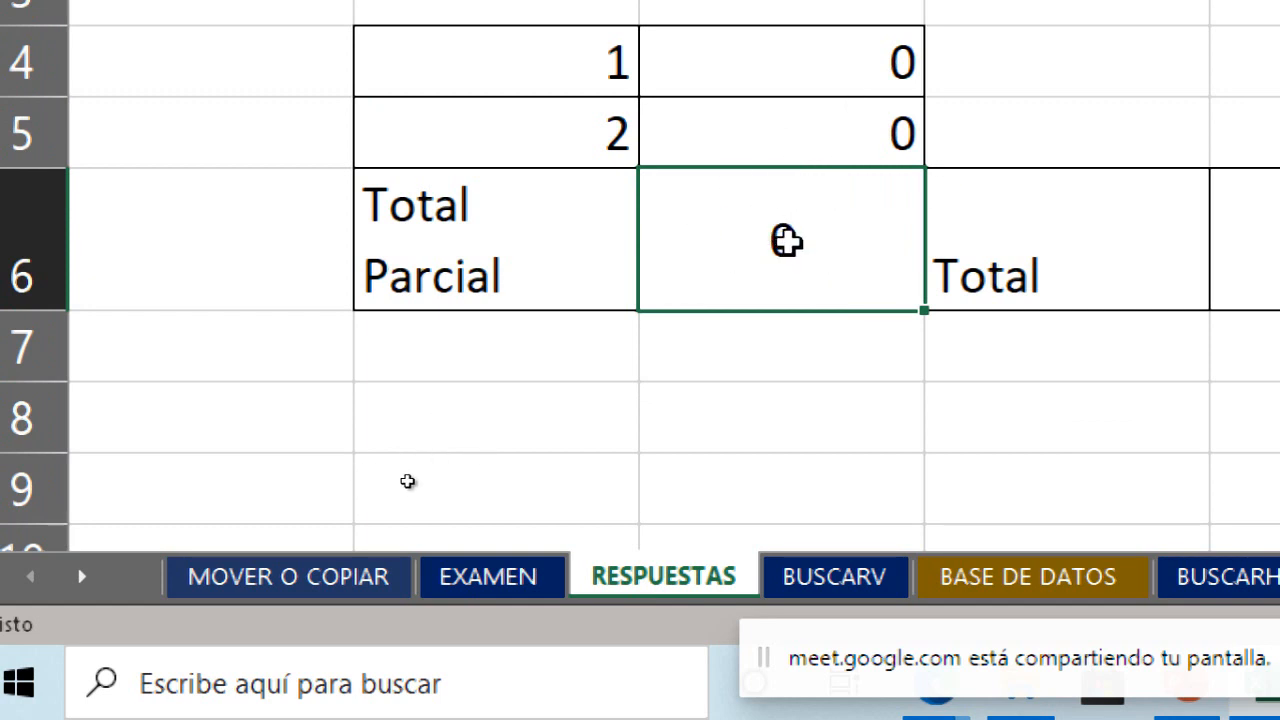
double_click(786, 241)
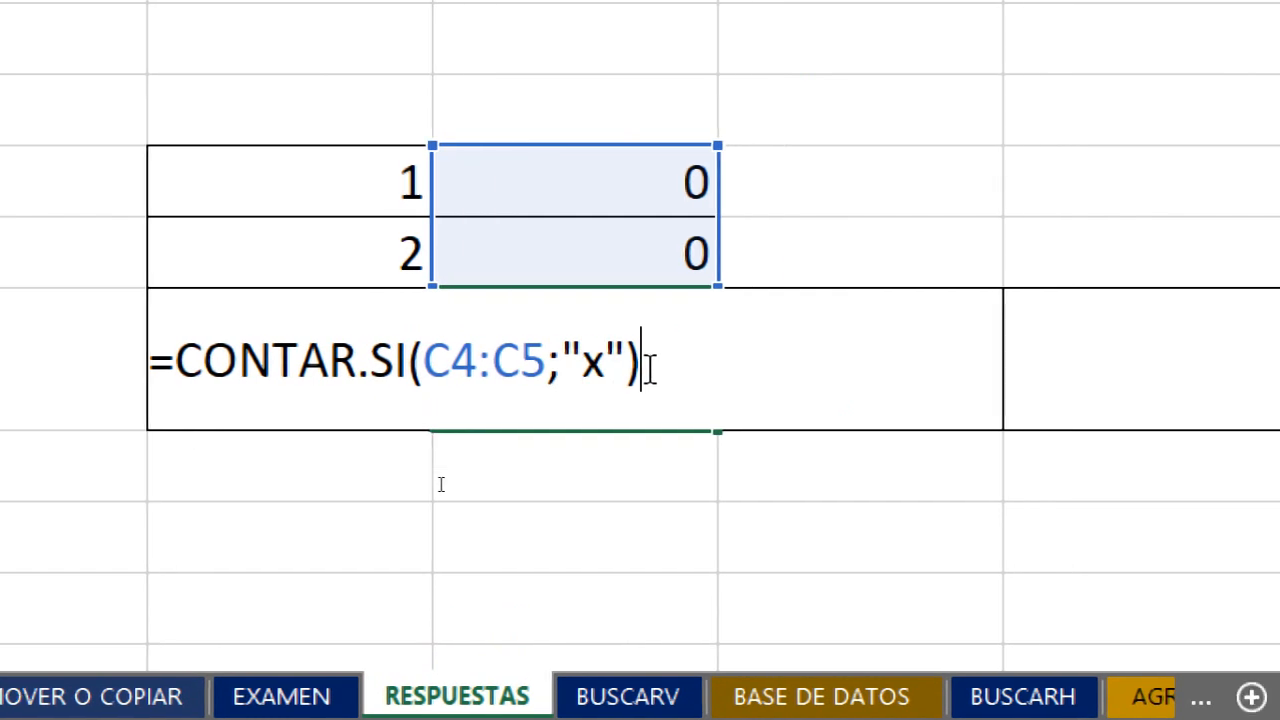
key(Return)
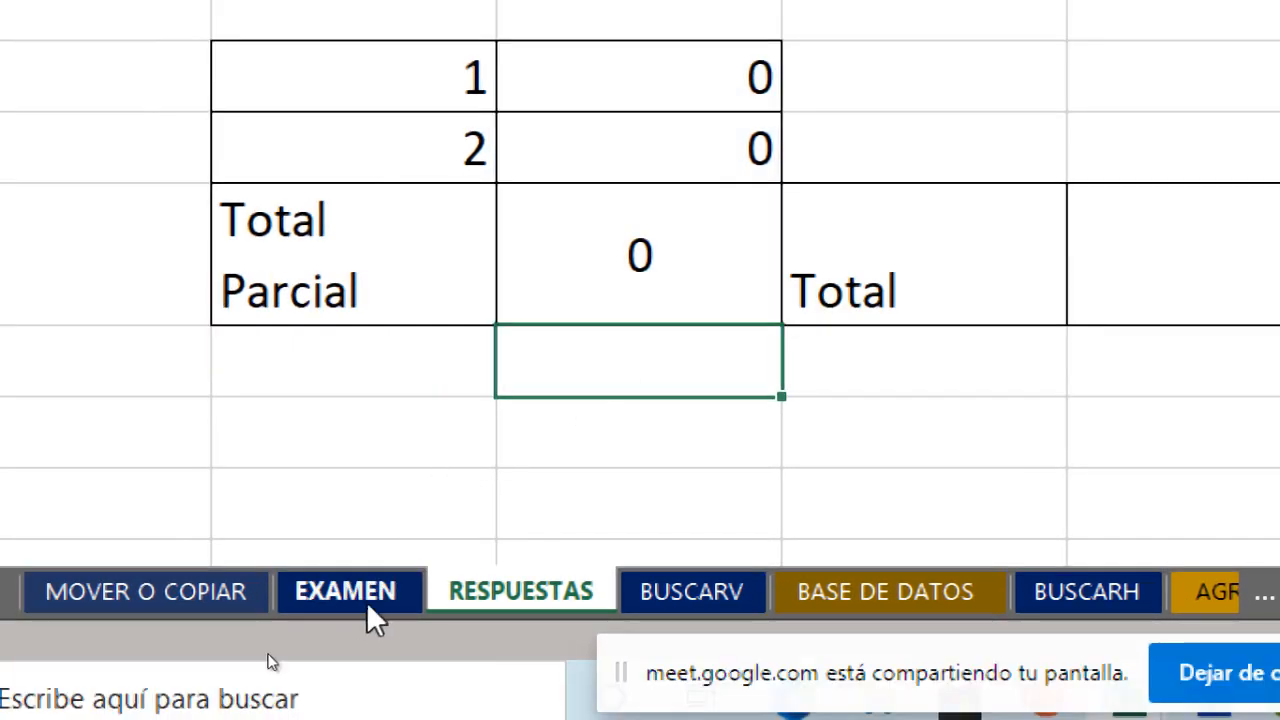
On the EXAMEN sheet, mark Hardware in question 1 and CPU in question 2 with "x", and check Total Parcial on RESPUESTAS.
click(366, 601)
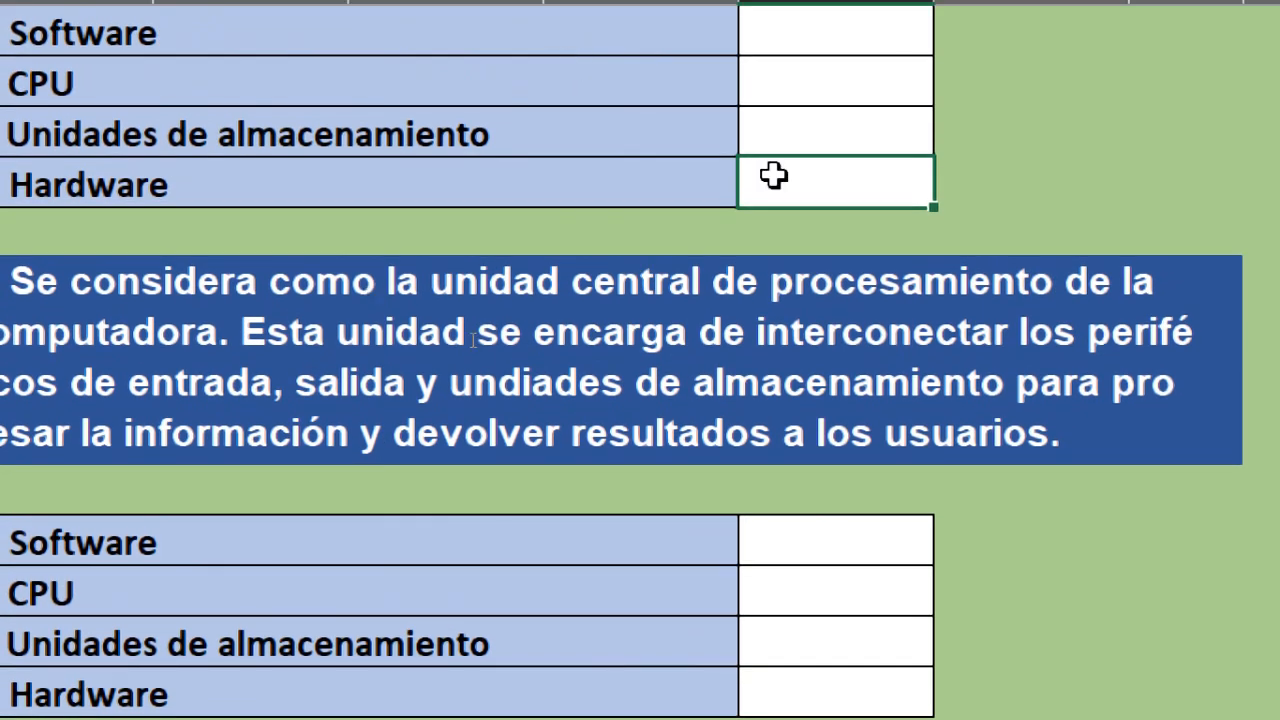
text(x)
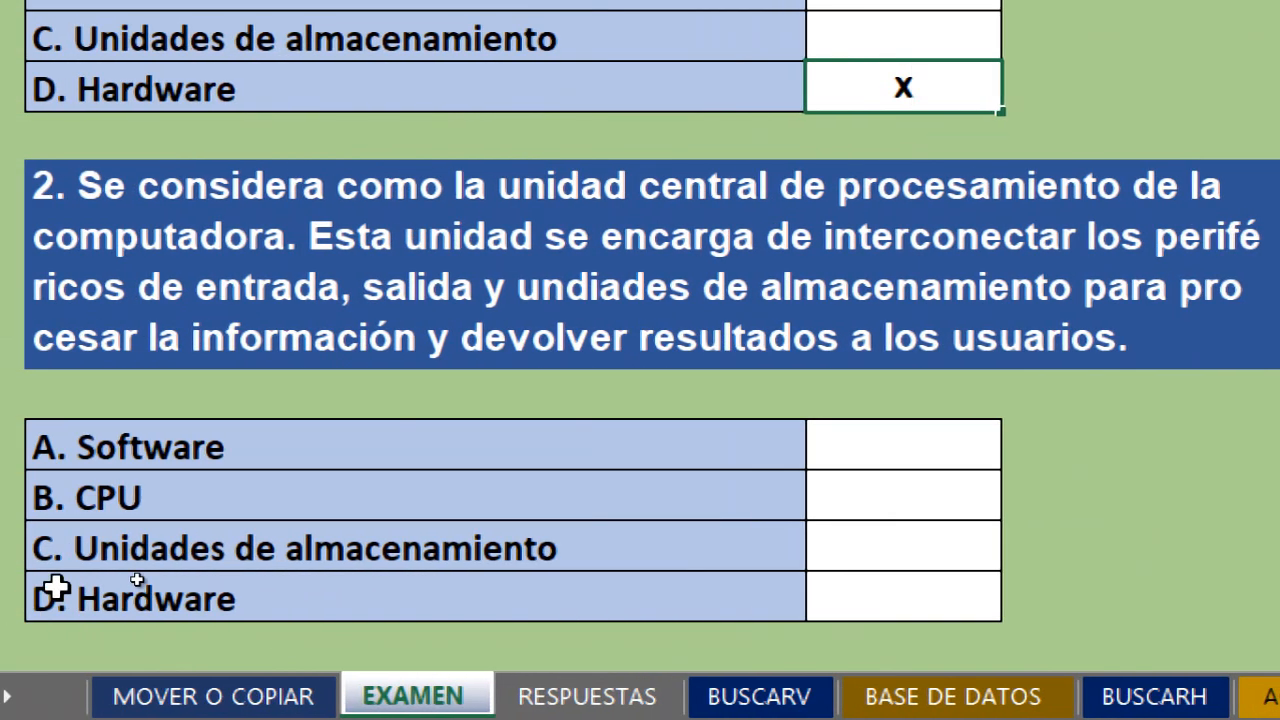
click(860, 506)
text(x)
click(848, 546)
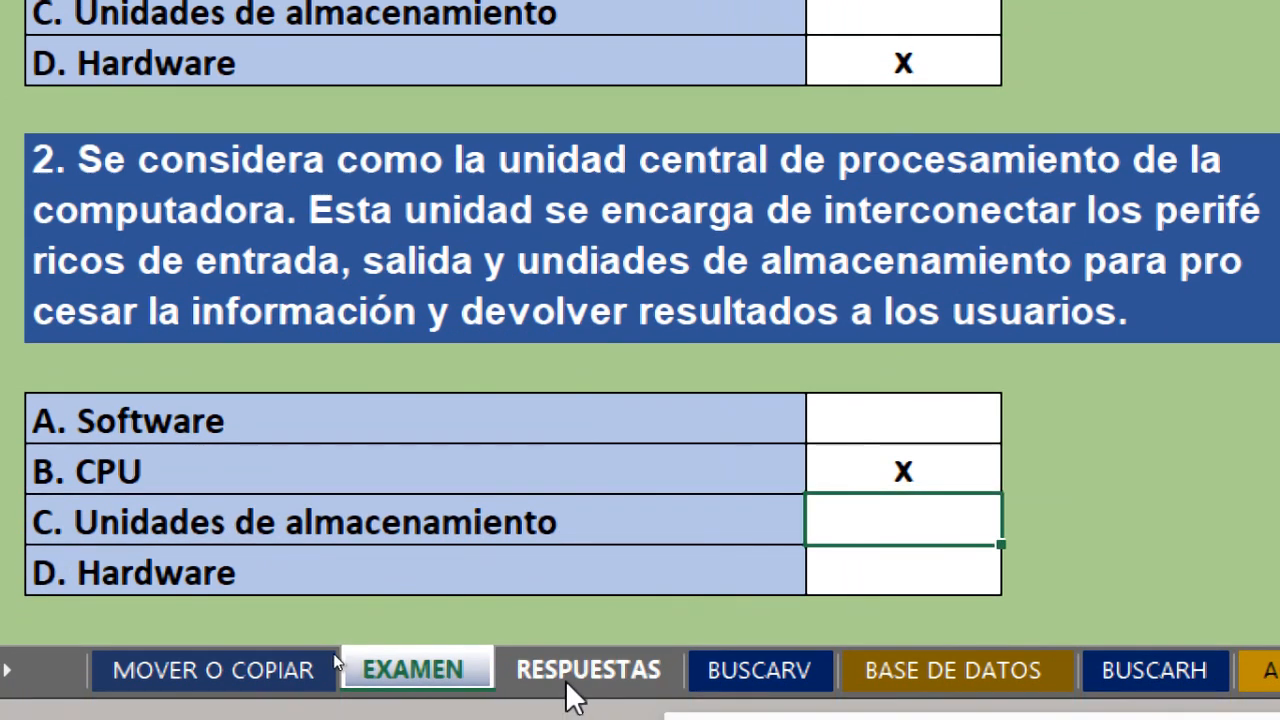
click(566, 702)
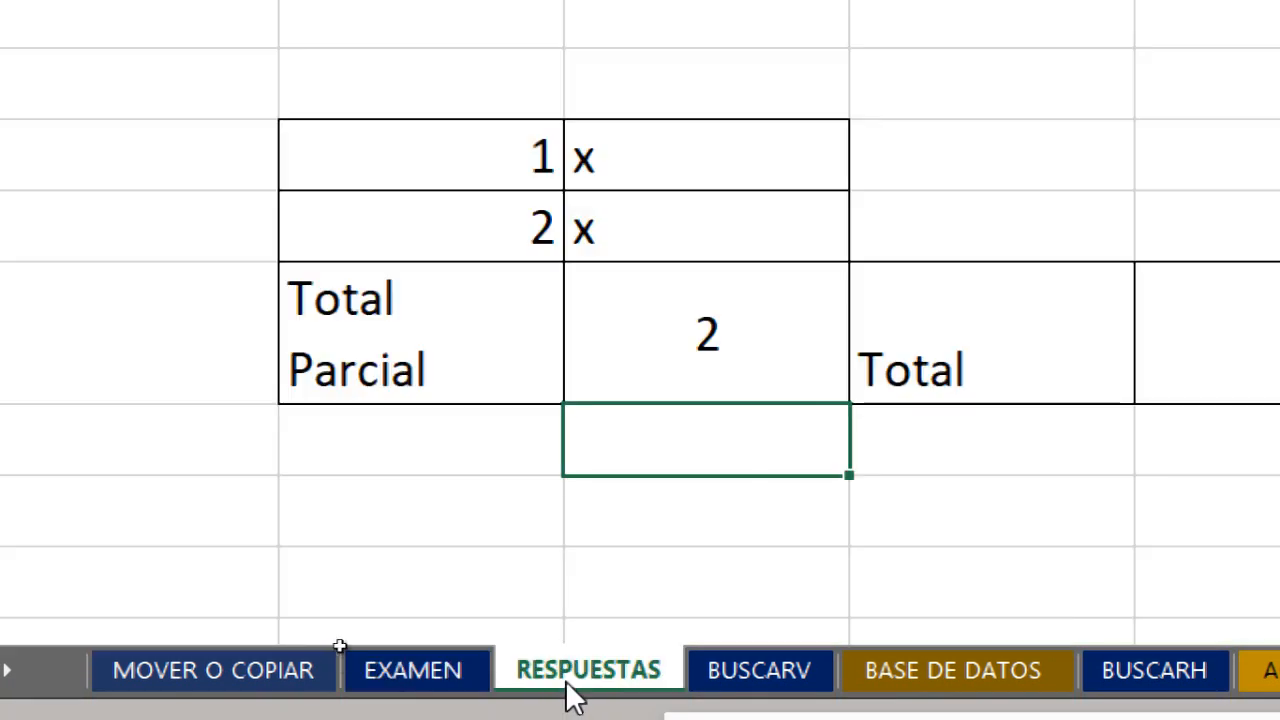
click(754, 285)
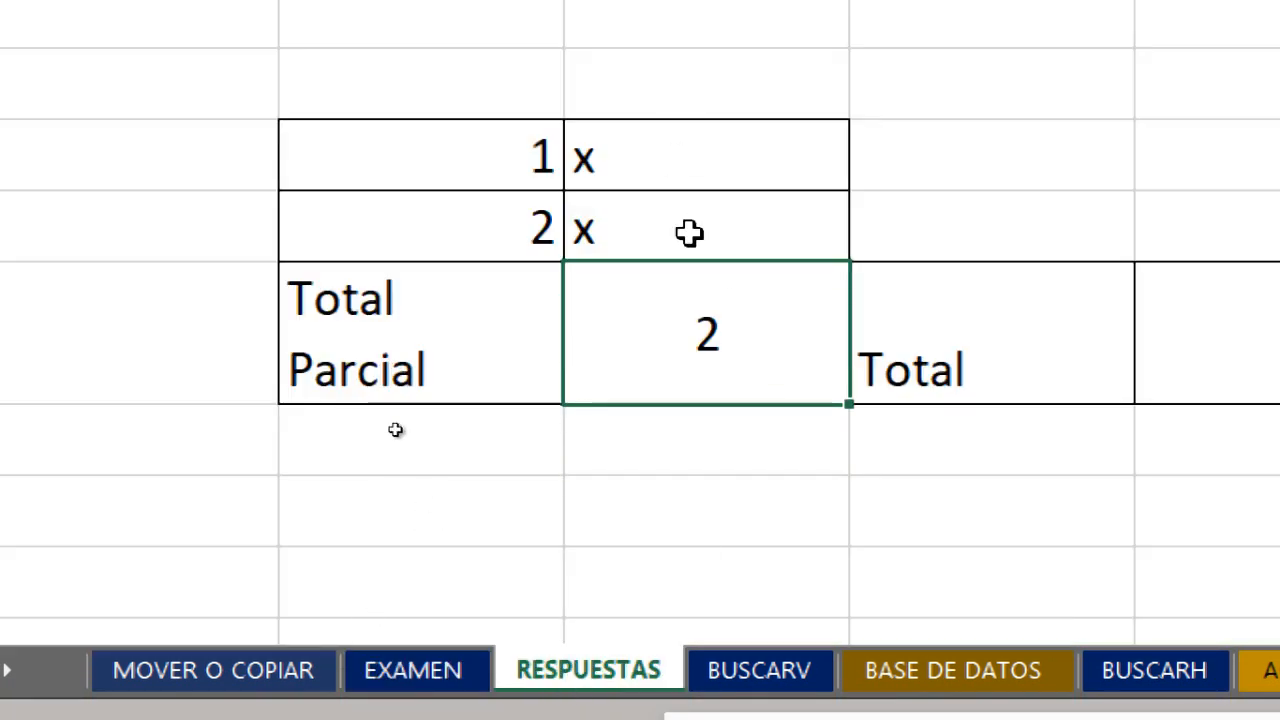
Enter the formula =C6*50 in the cell beside Total on the RESPUESTAS sheet and reopen it for review without changes.
click(1279, 372)
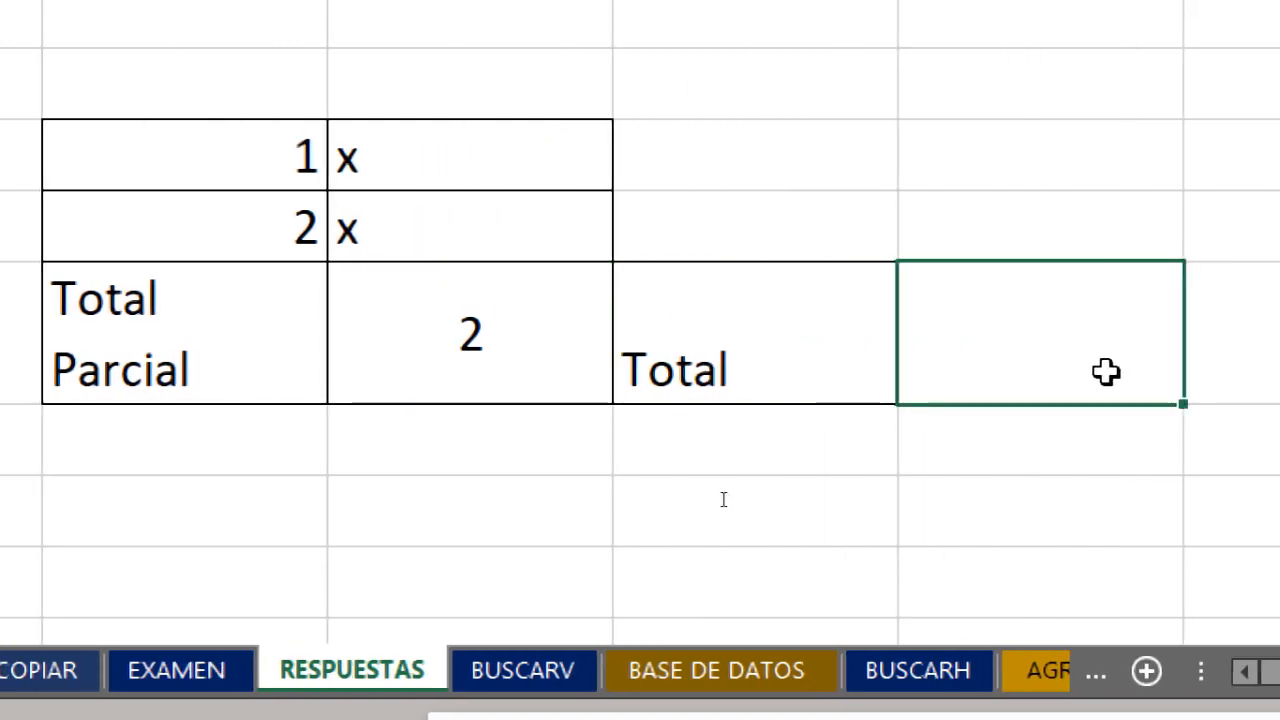
text(=)
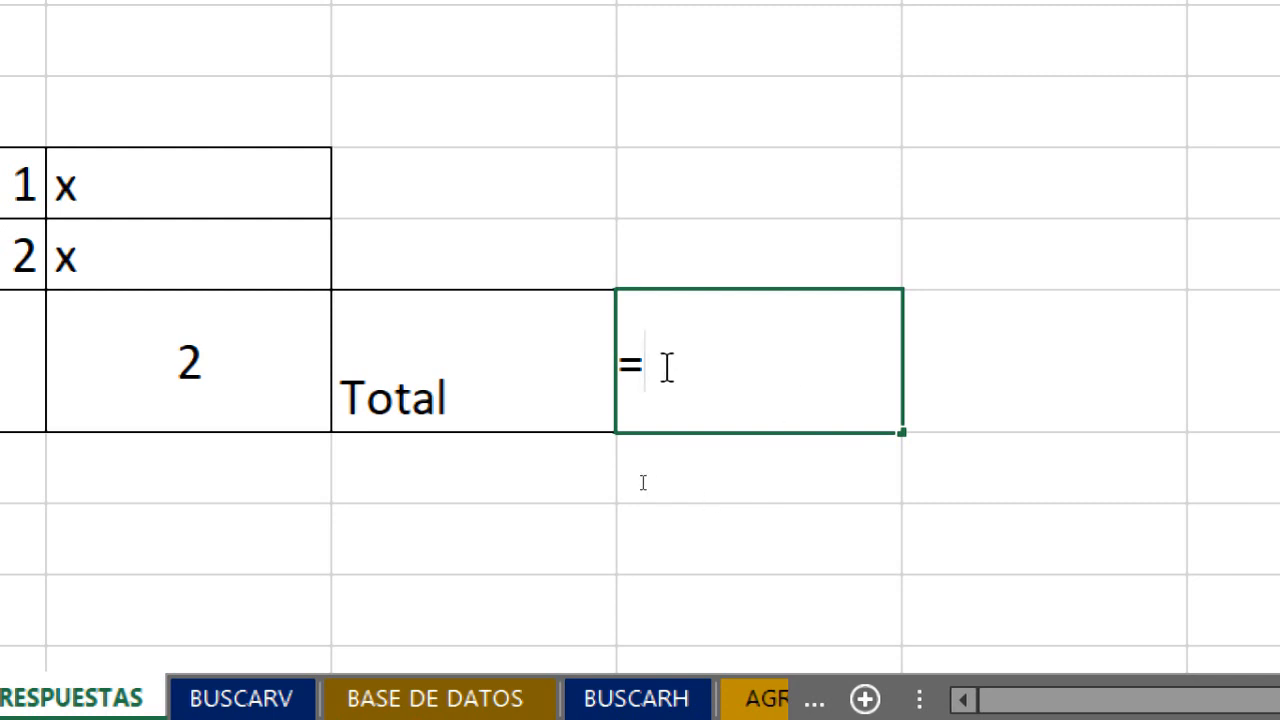
click(226, 363)
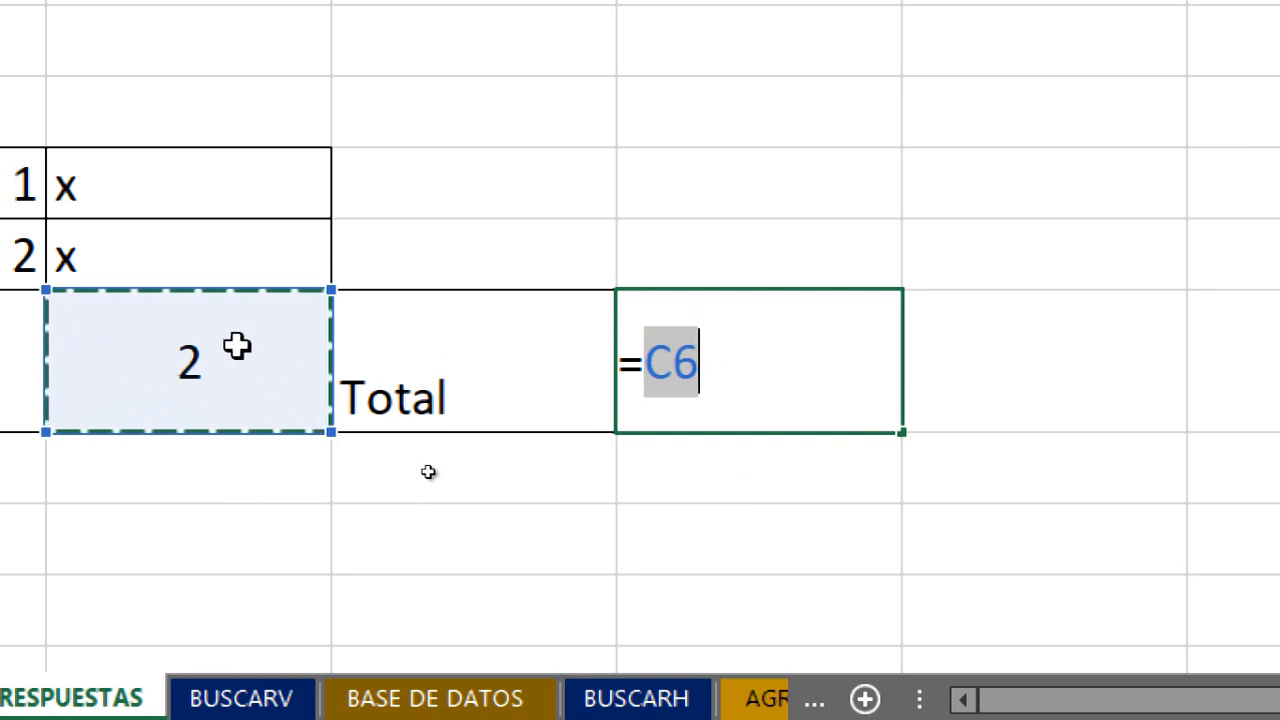
click(731, 367)
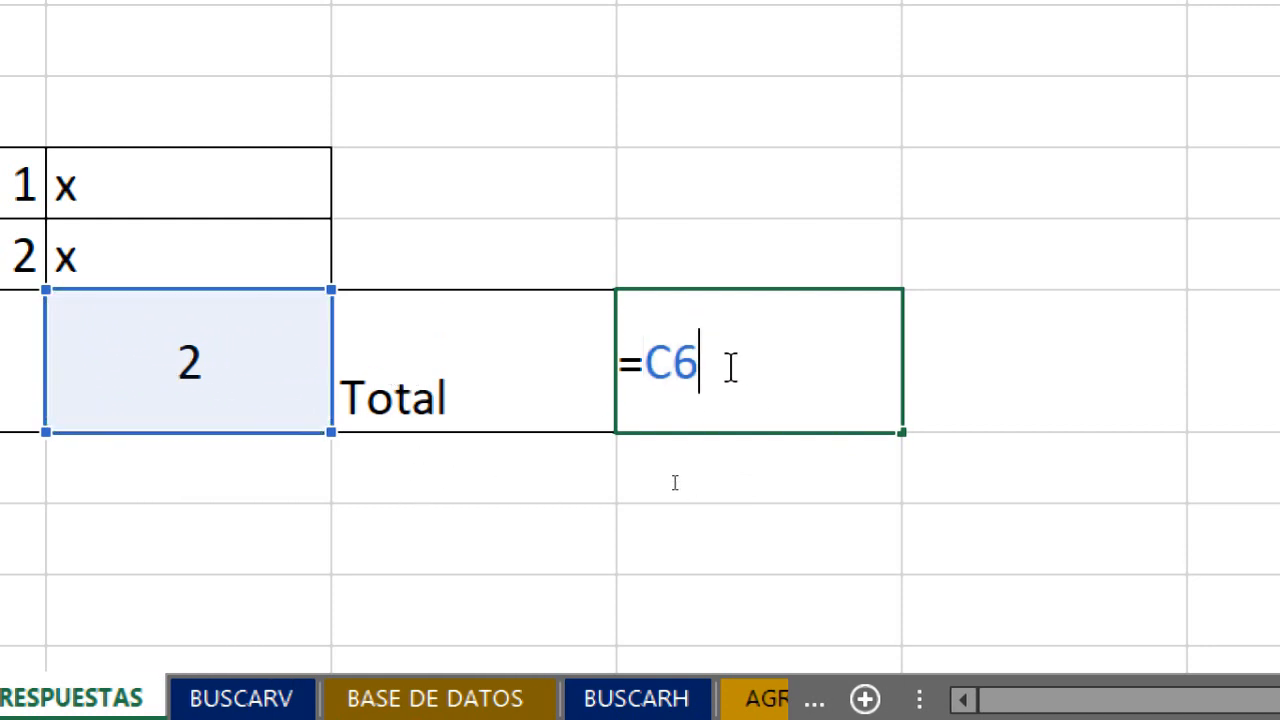
text(*)
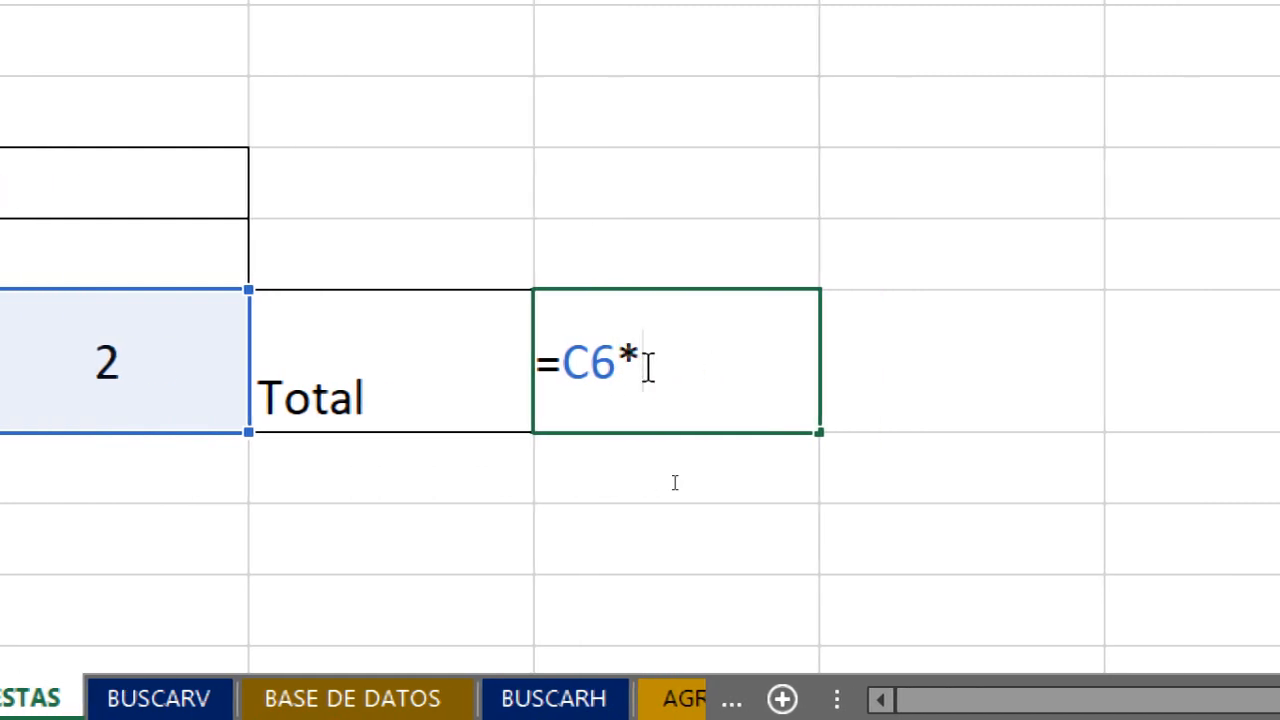
text(50)
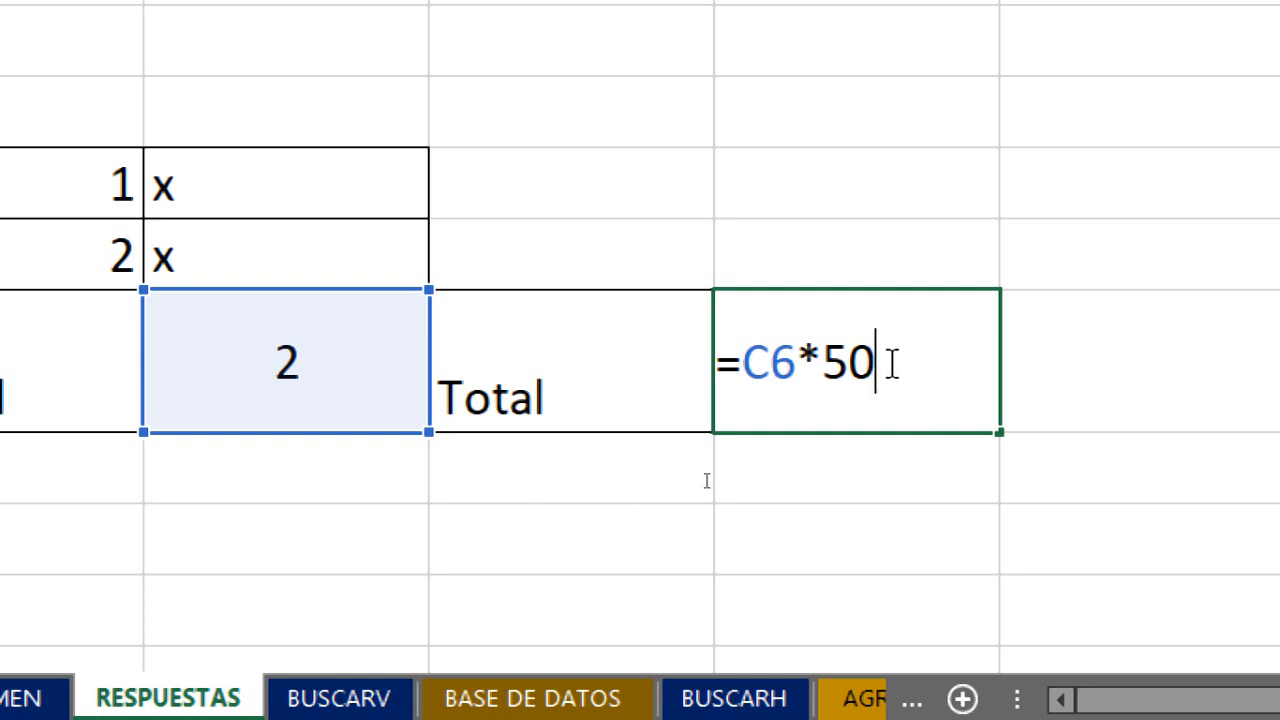
key(Return)
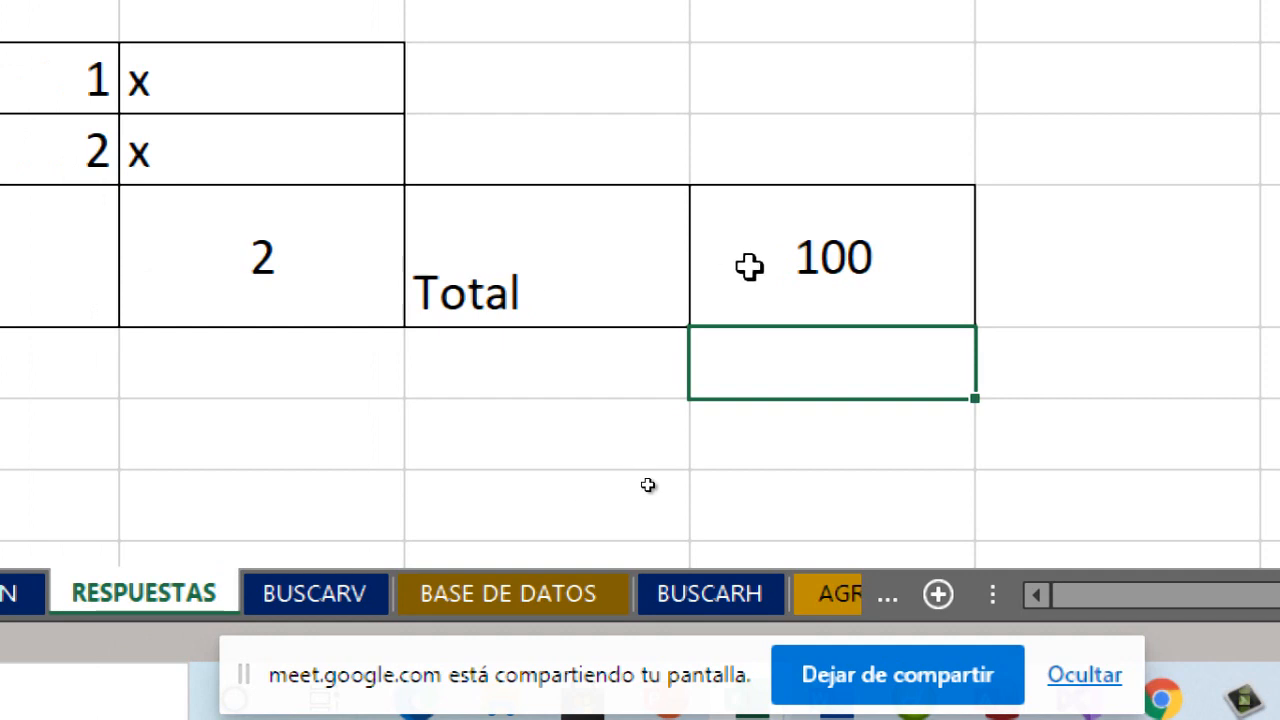
double_click(793, 268)
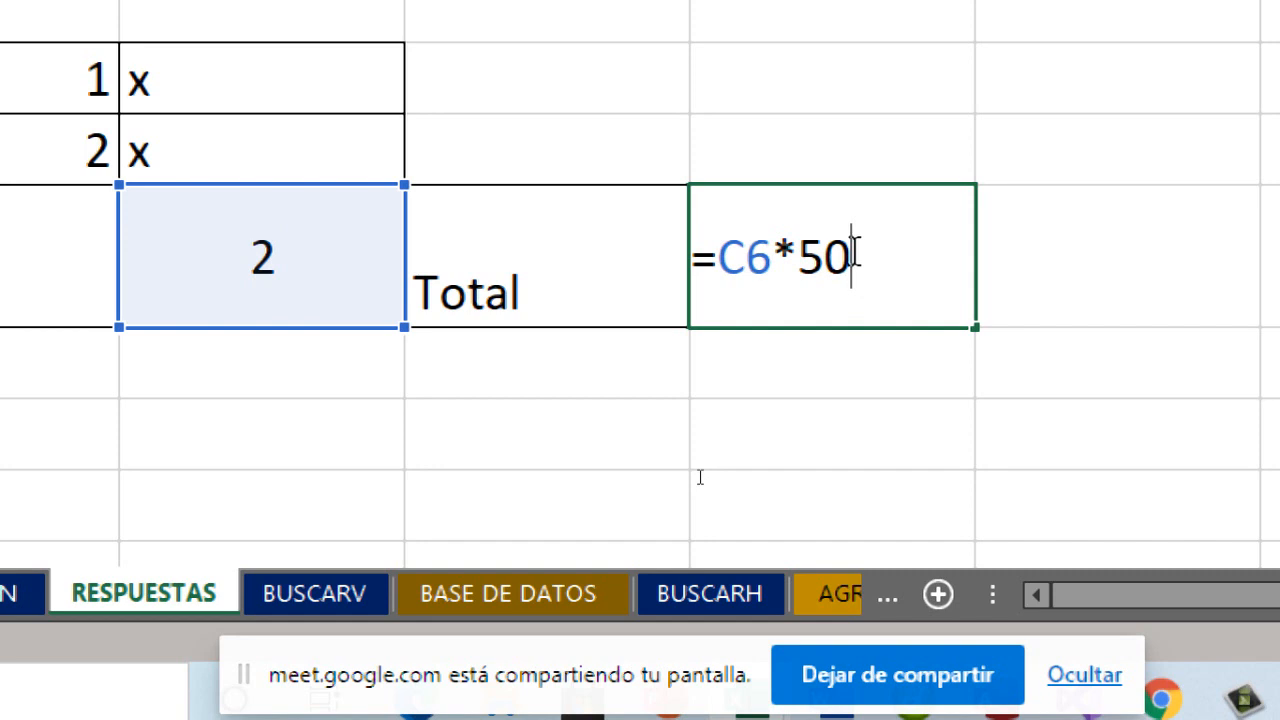
key(Return)
click(663, 250)
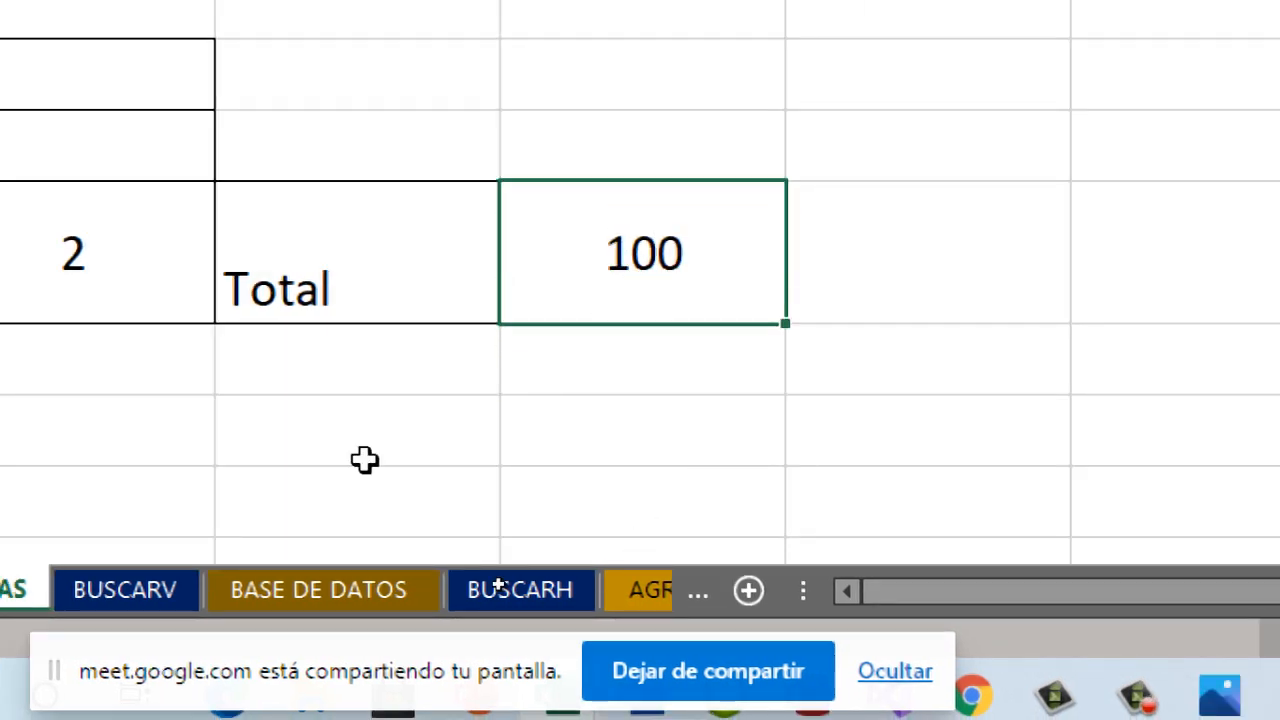
Clear the answer mark beside CPU in question 2 on the EXAMEN sheet and check the Total on RESPUESTAS.
click(90, 582)
key(Up)
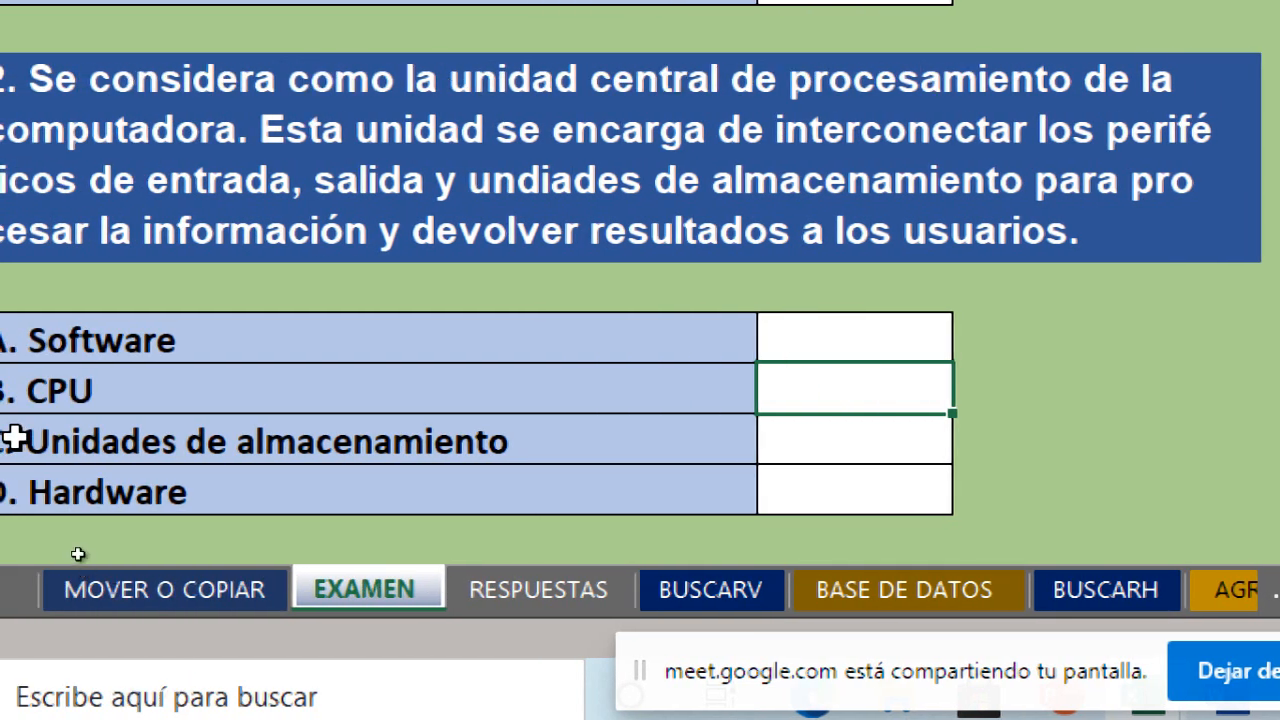
scroll(231, 443, down, 2)
scroll(272, 412, up, 2)
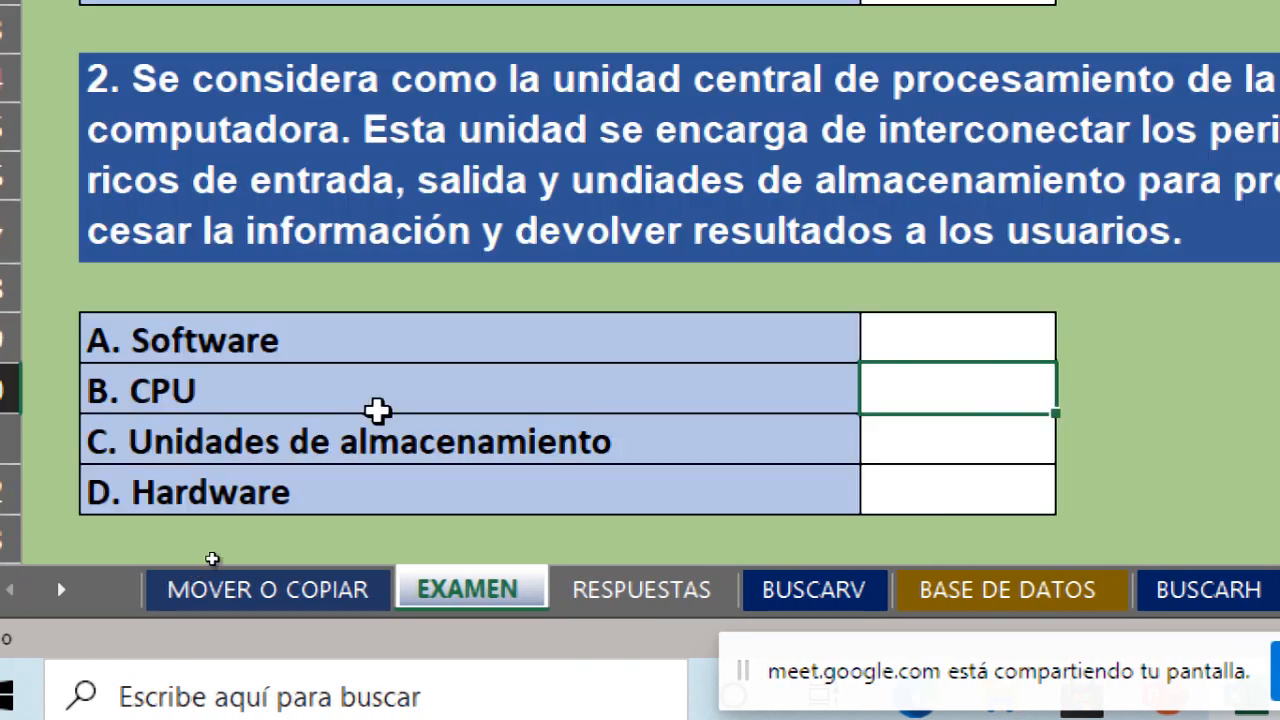
scroll(377, 410, up, 4)
scroll(894, 491, down, 2)
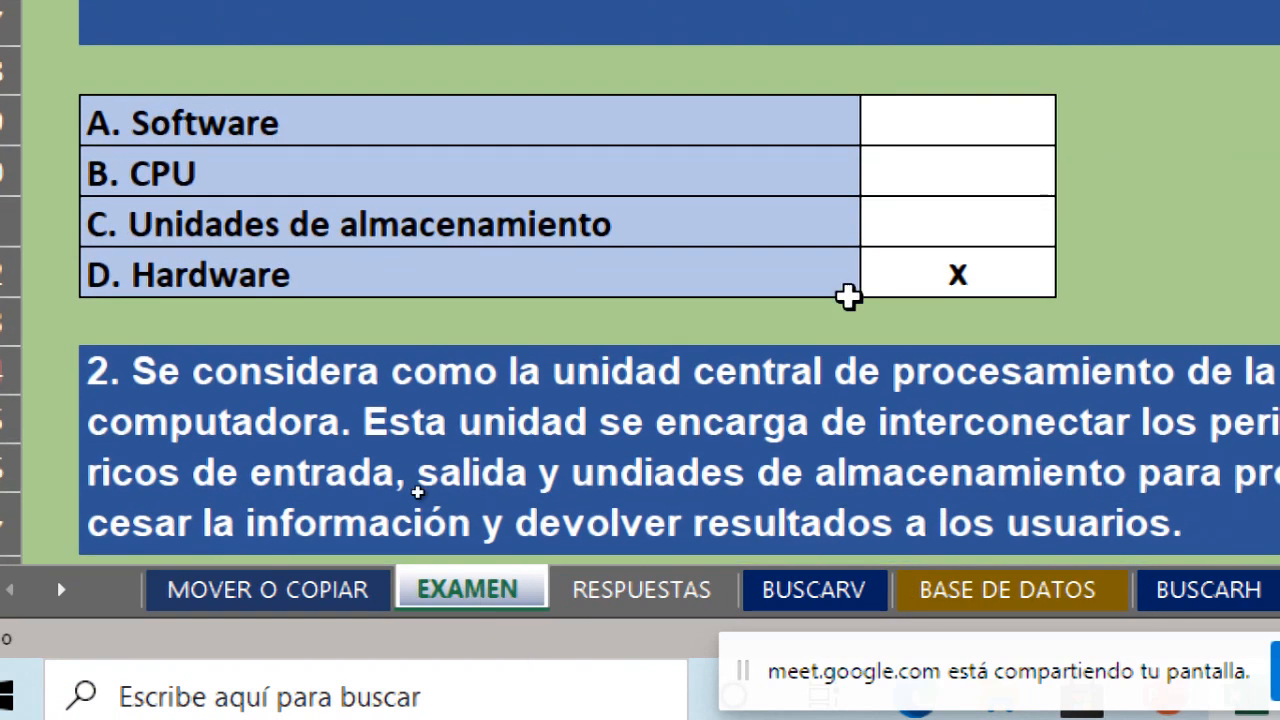
click(660, 597)
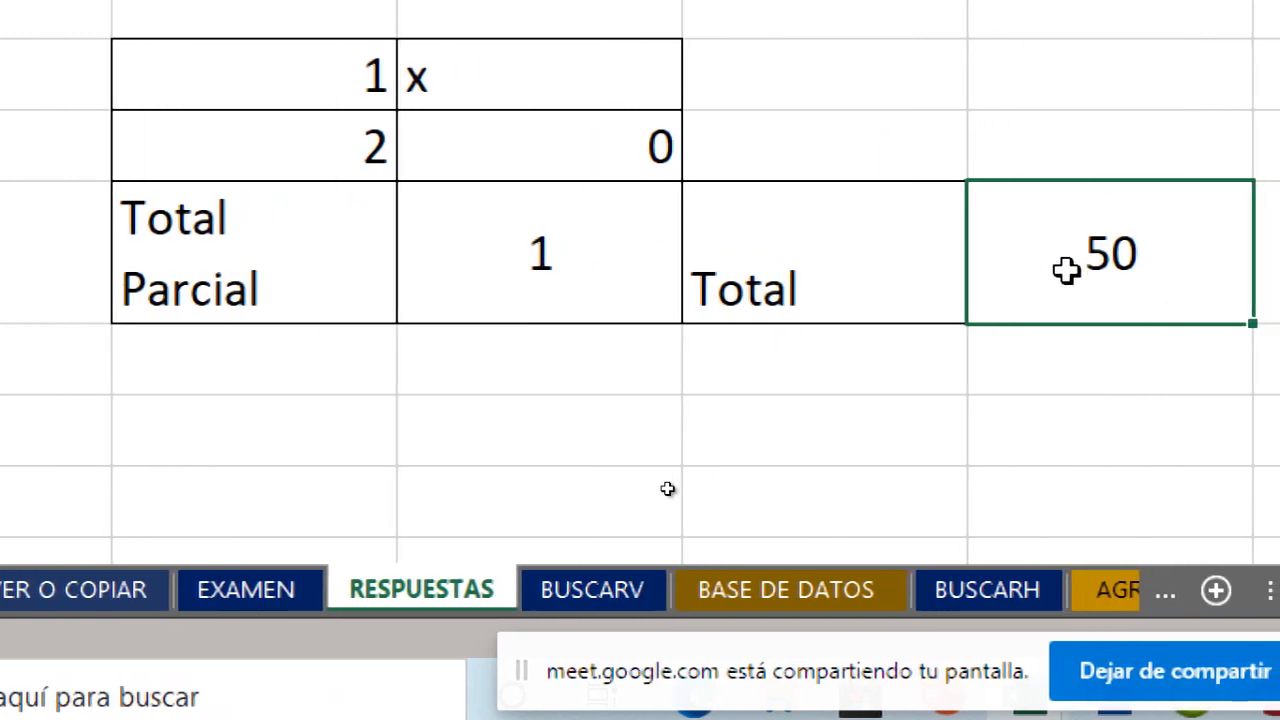
Mark CPU in question 2 of the EXAMEN sheet with "x" again and recheck the Total on RESPUESTAS.
click(222, 590)
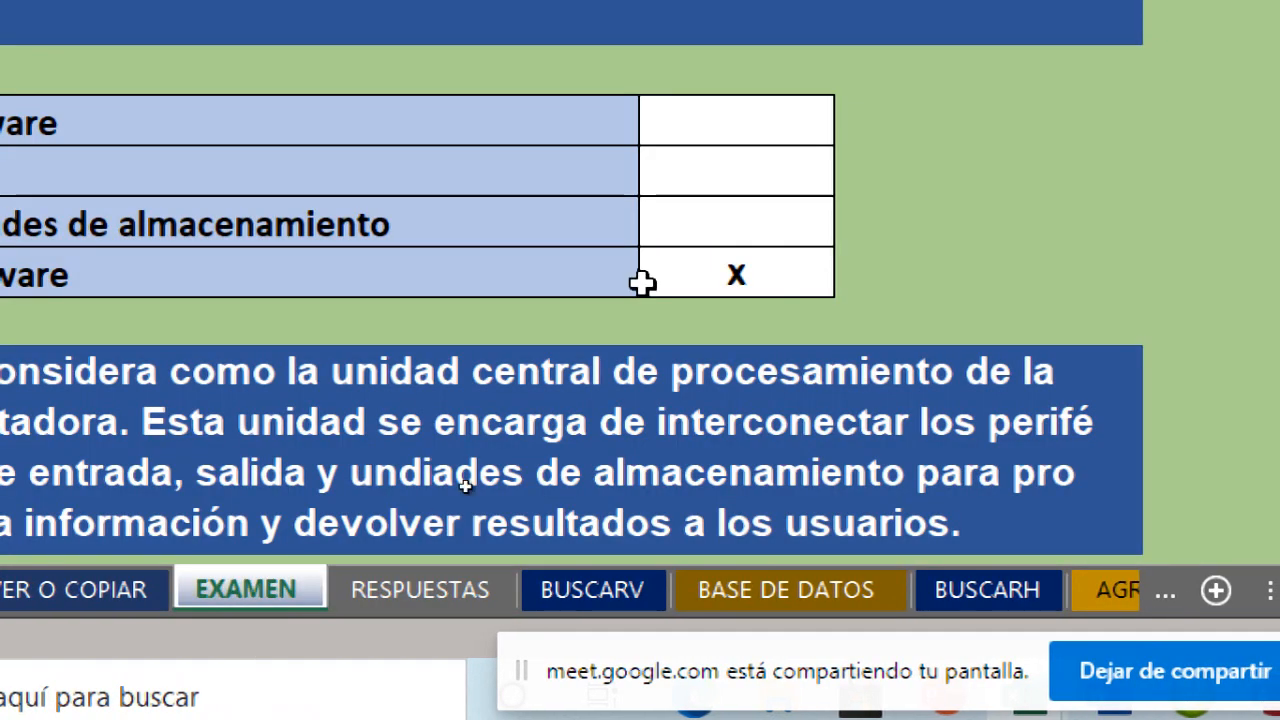
scroll(186, 322, up, 3)
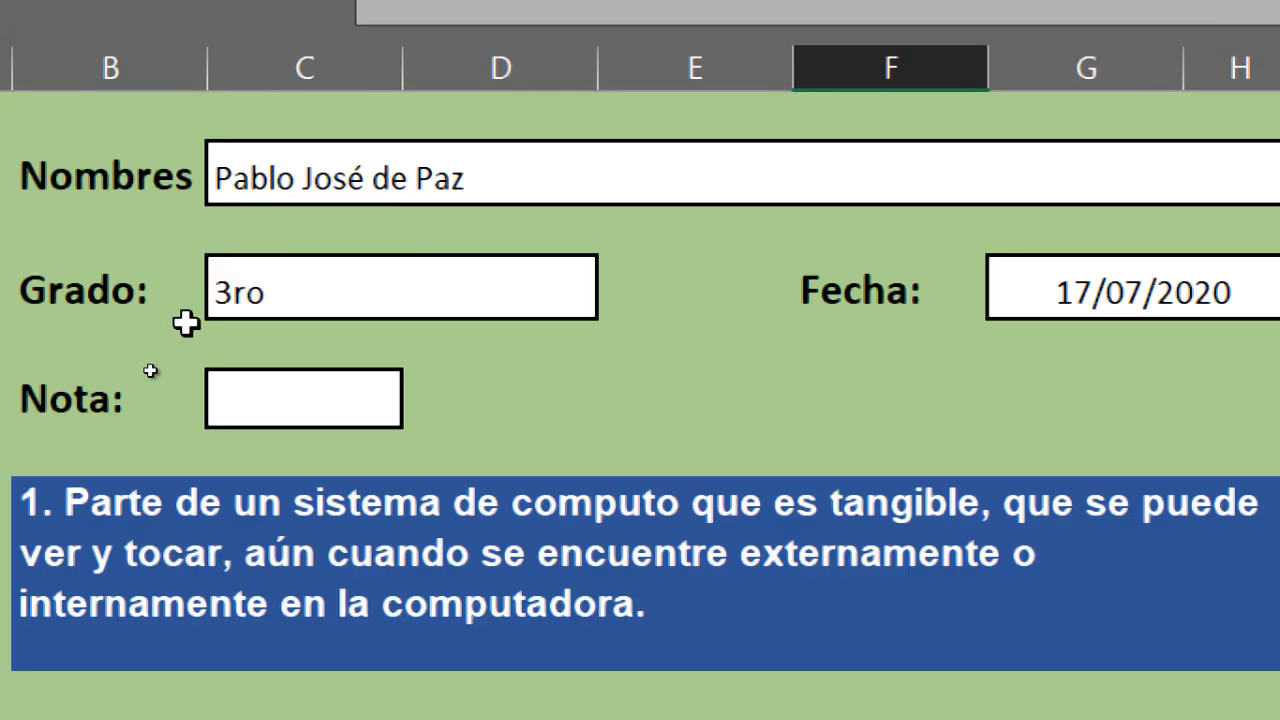
scroll(891, 477, down, 5)
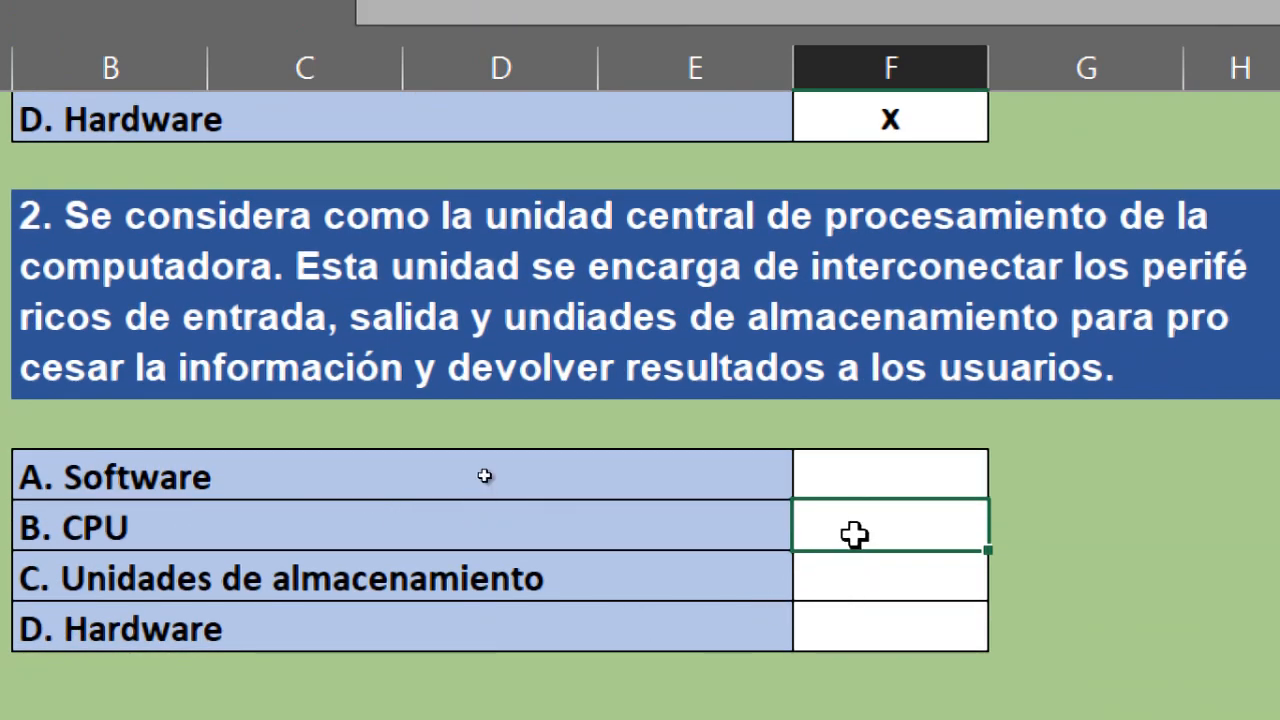
text(x)
key(Return)
click(843, 622)
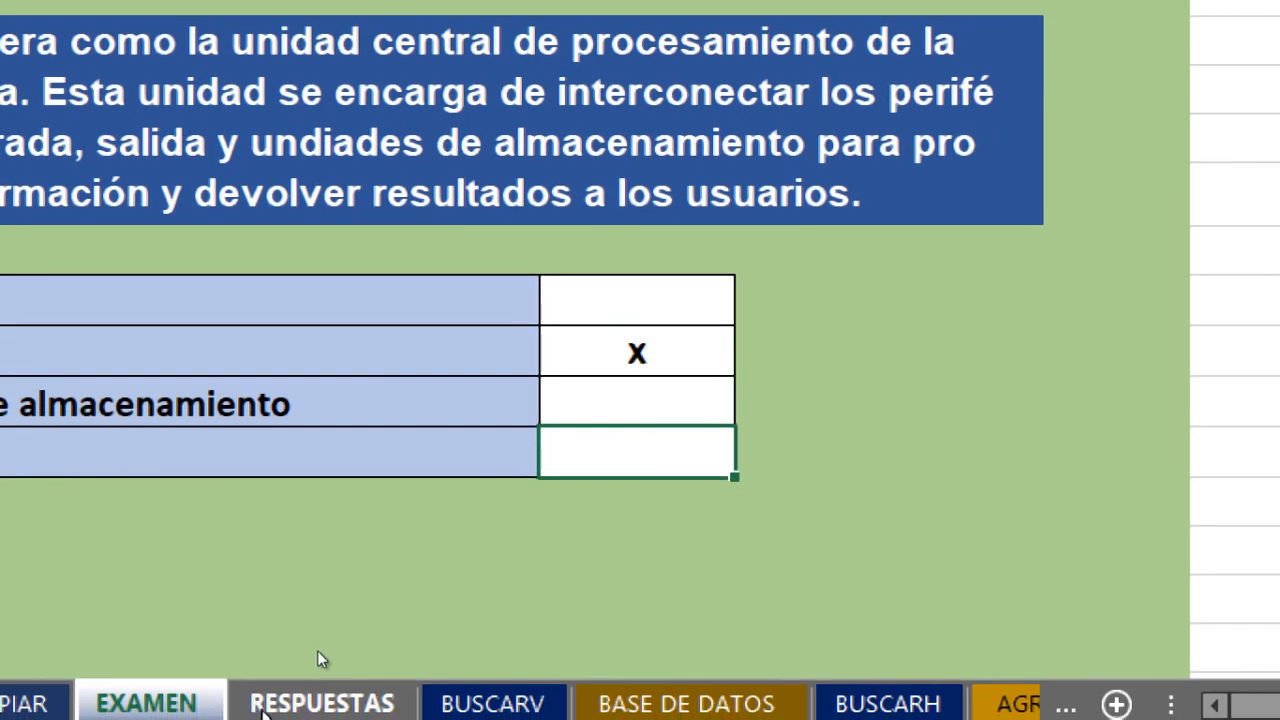
click(320, 712)
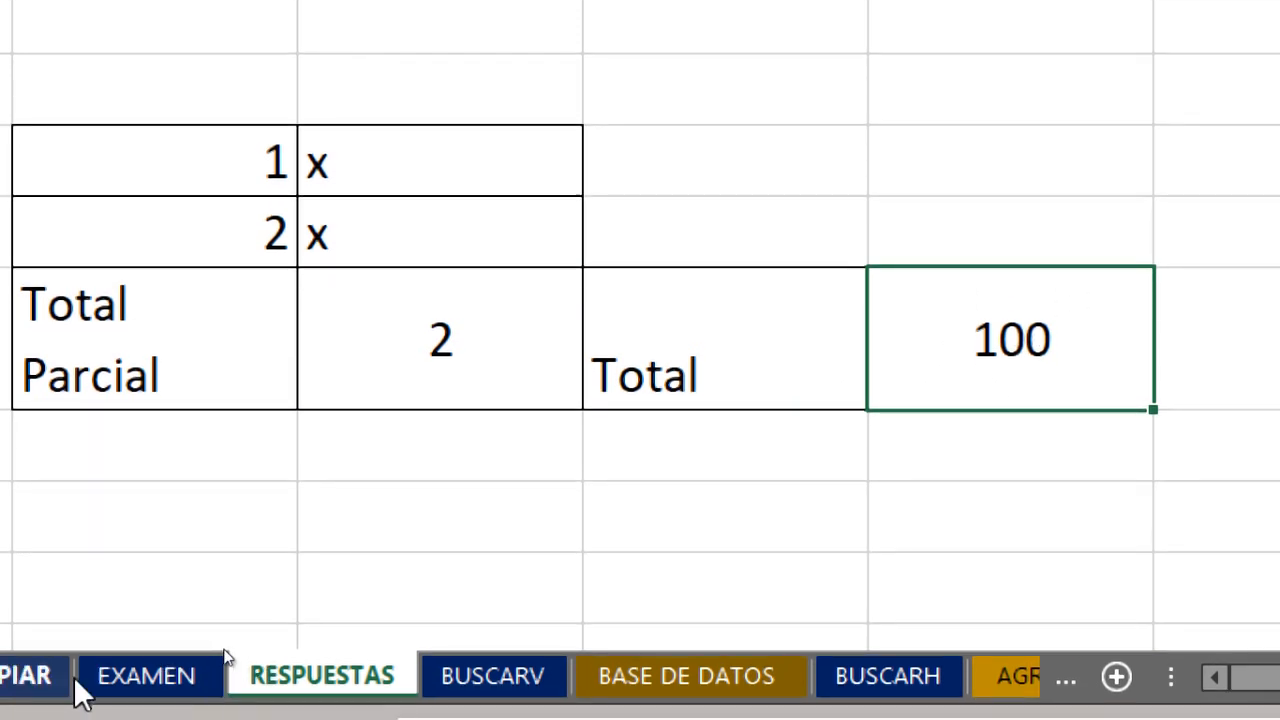
Link the Nota cell C12 on the EXAMEN sheet to the Total value on the RESPUESTAS sheet.
click(100, 692)
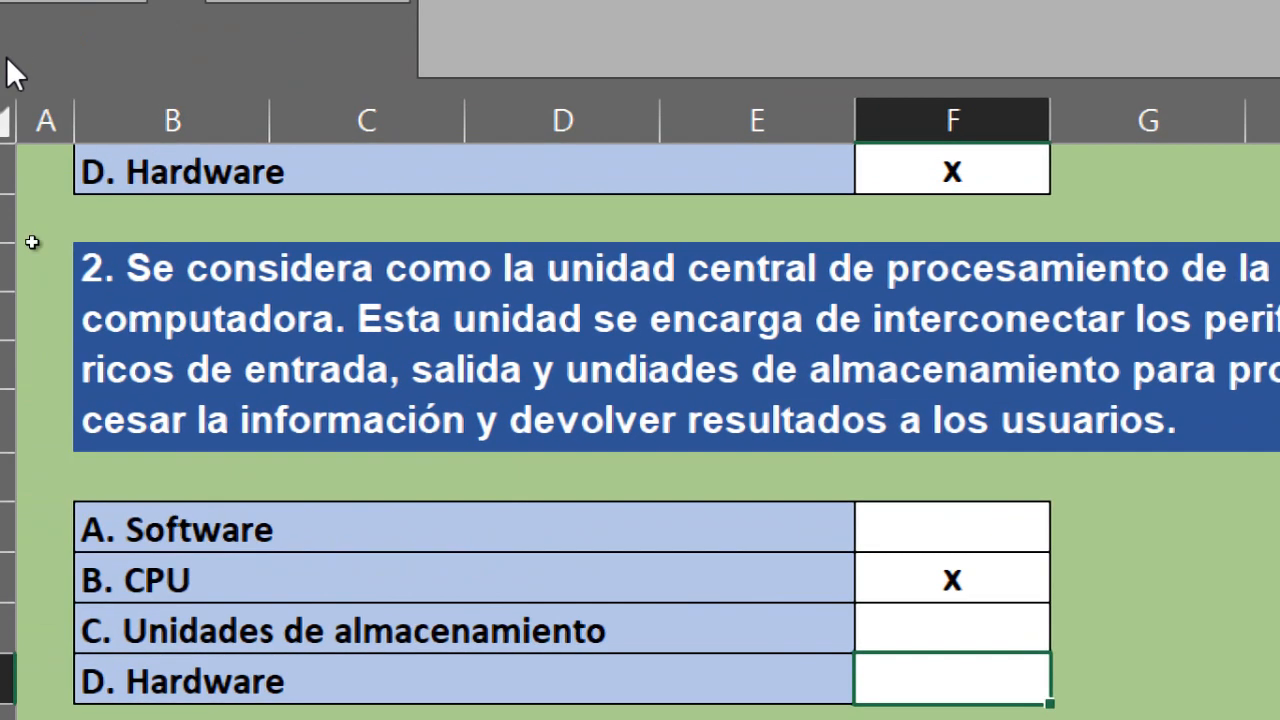
scroll(107, 326, up, 2)
scroll(105, 322, up, 3)
click(333, 297)
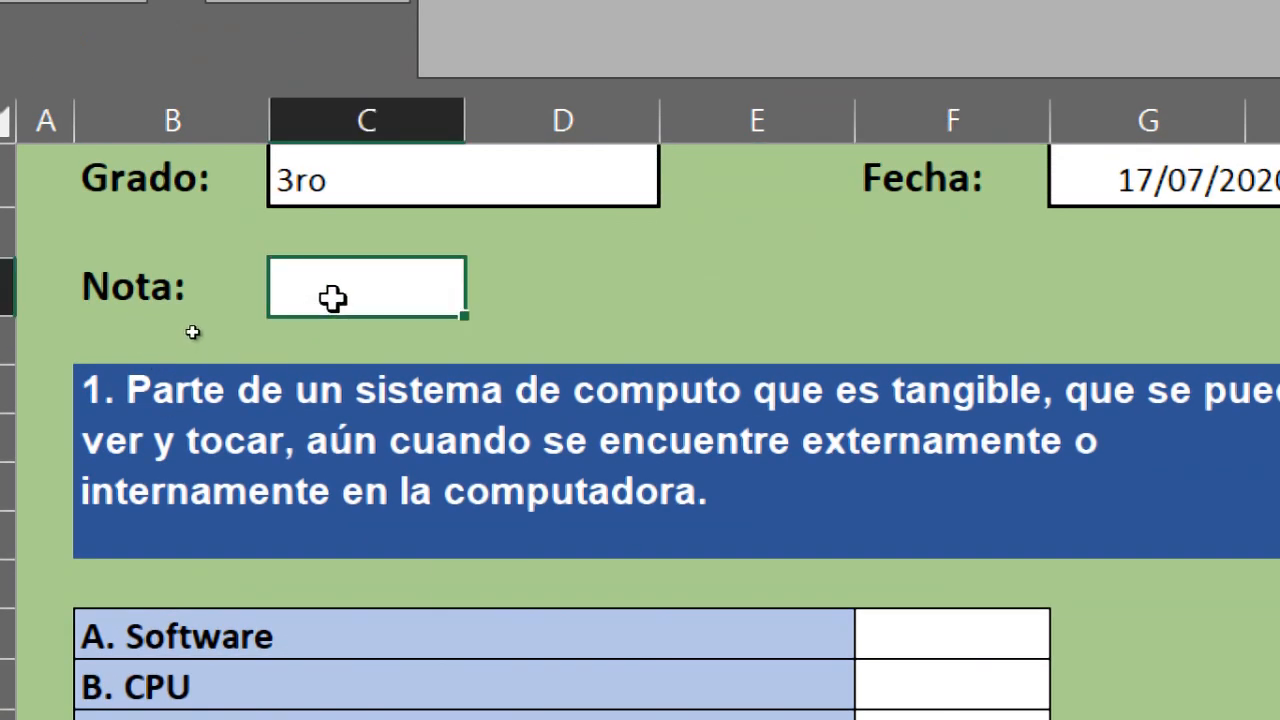
text(=)
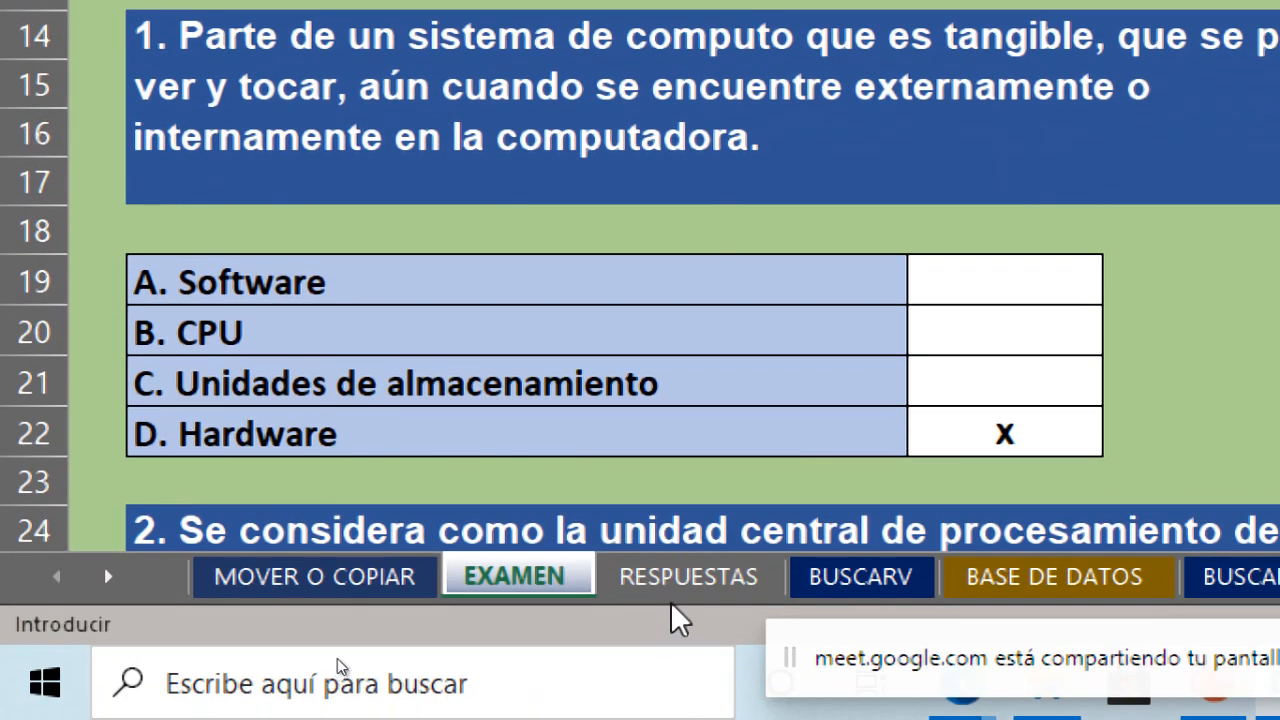
click(686, 580)
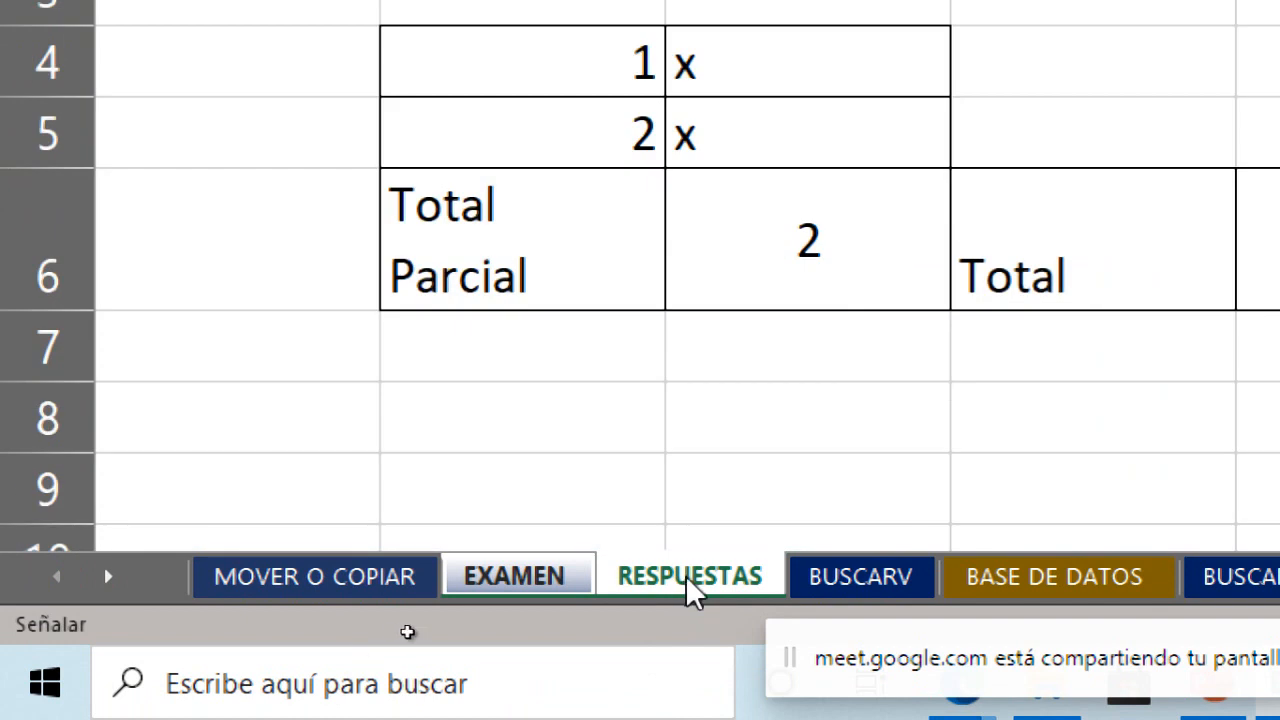
click(1279, 232)
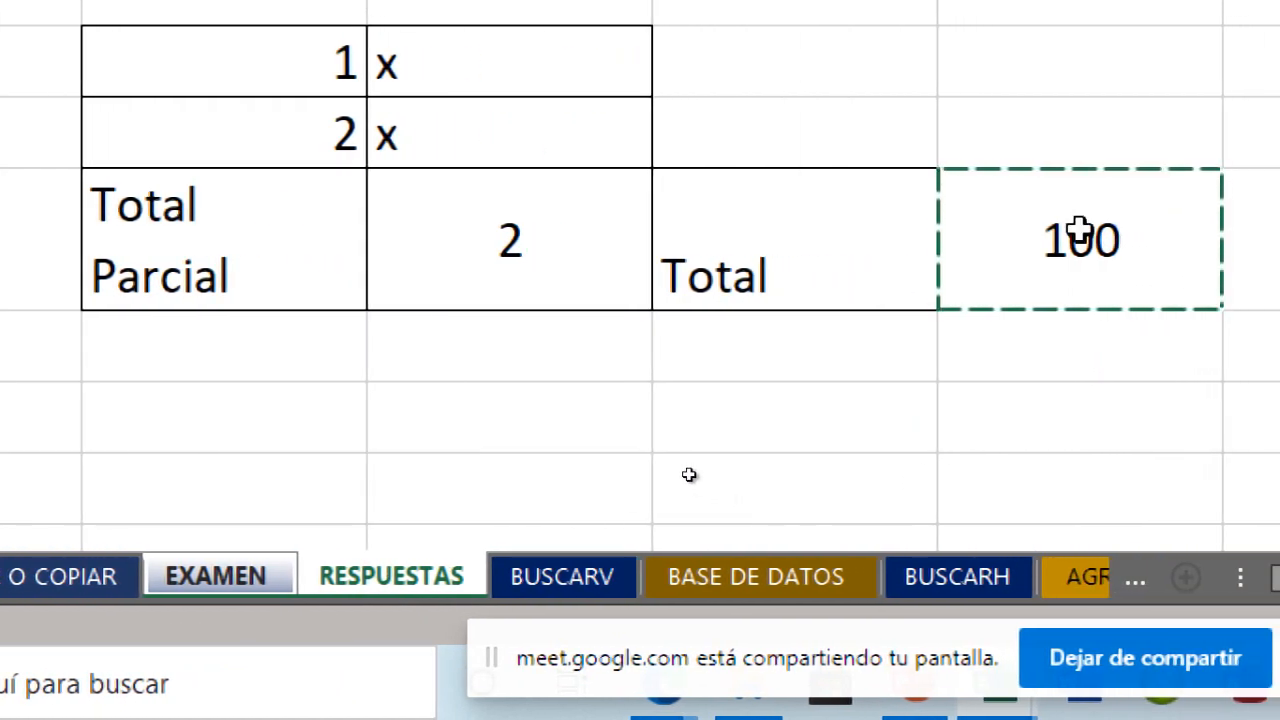
key(Return)
click(103, 110)
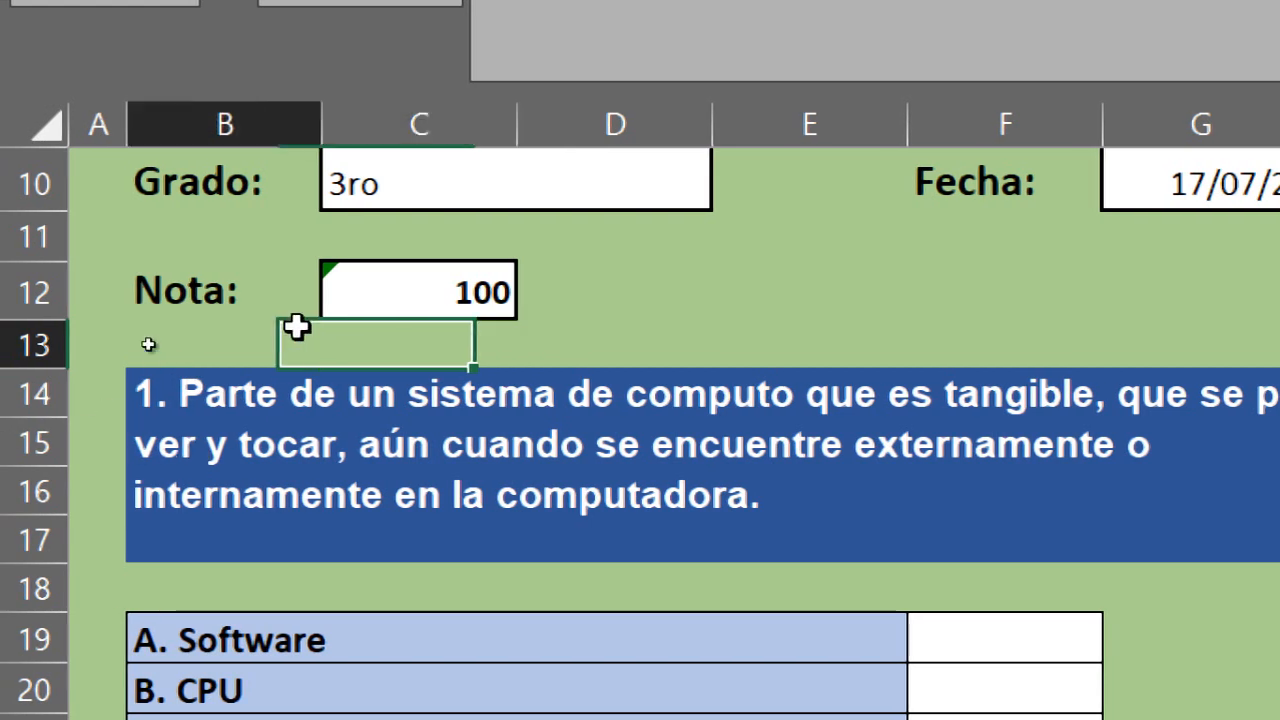
Clear the "x" marks beside Hardware in question 1 and CPU in question 2, and check the Nota cell C12.
click(390, 298)
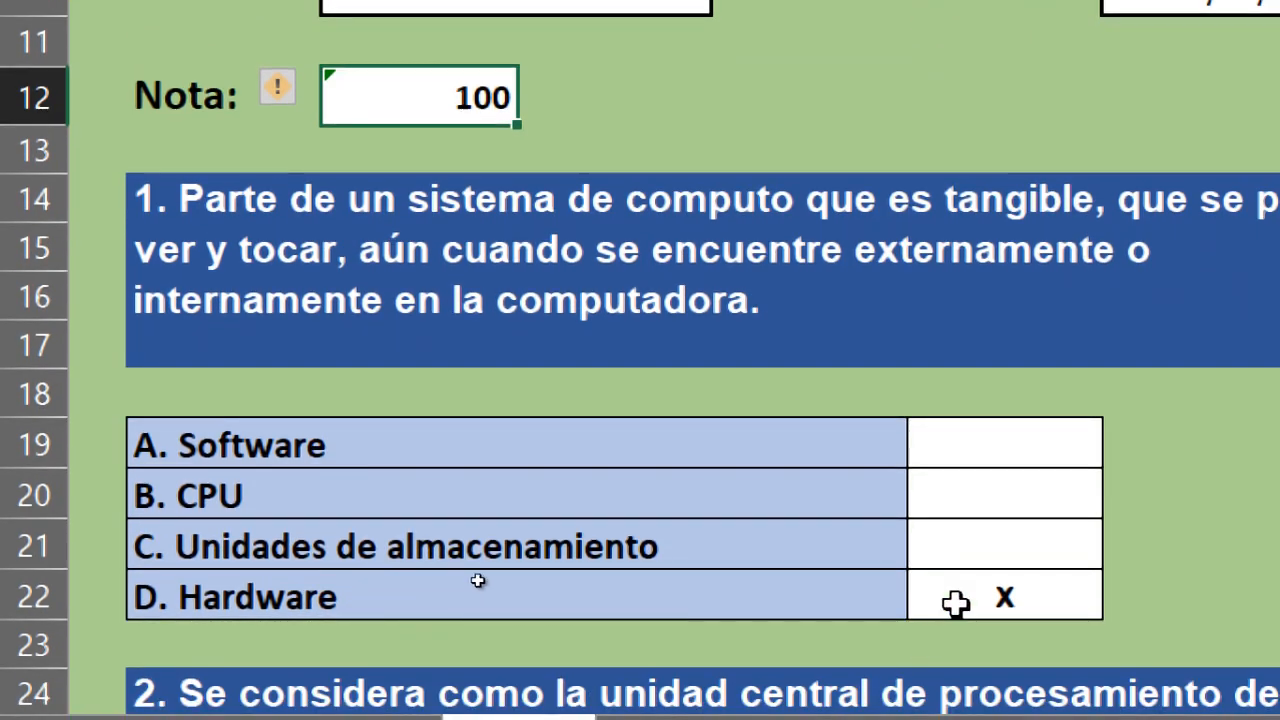
click(955, 674)
key(Delete)
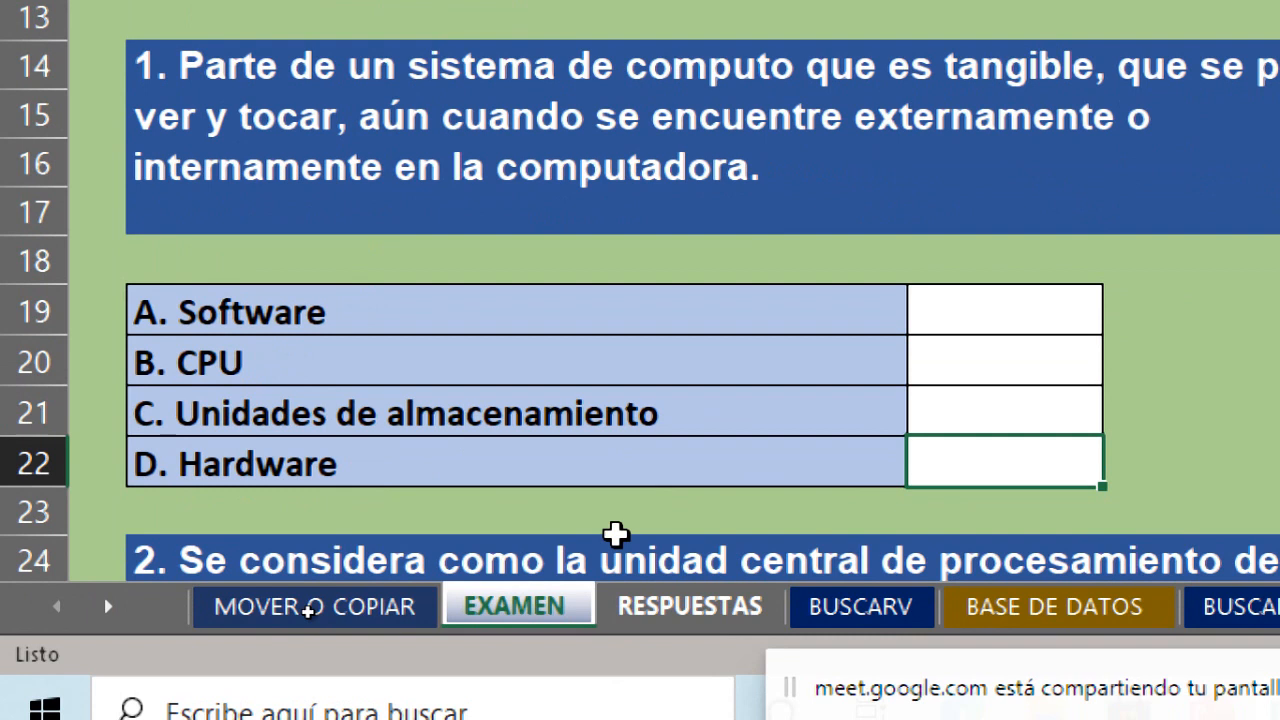
scroll(610, 626, down, 3)
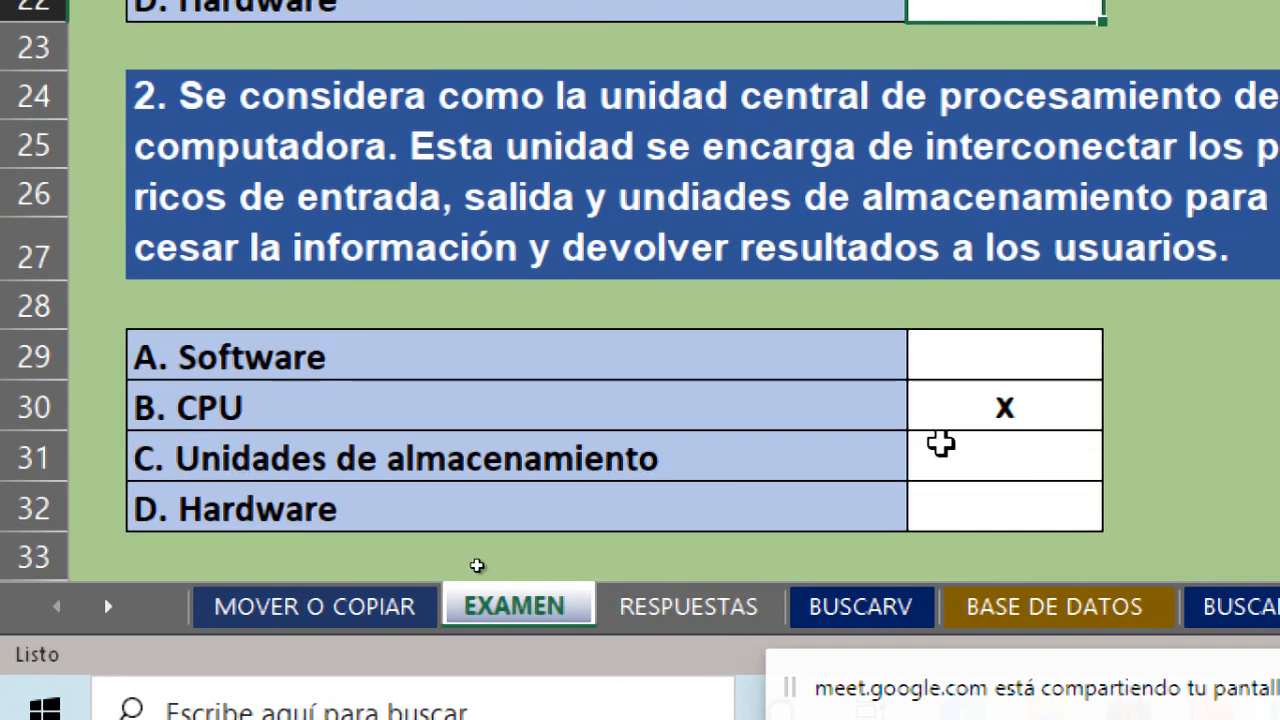
click(964, 406)
key(Delete)
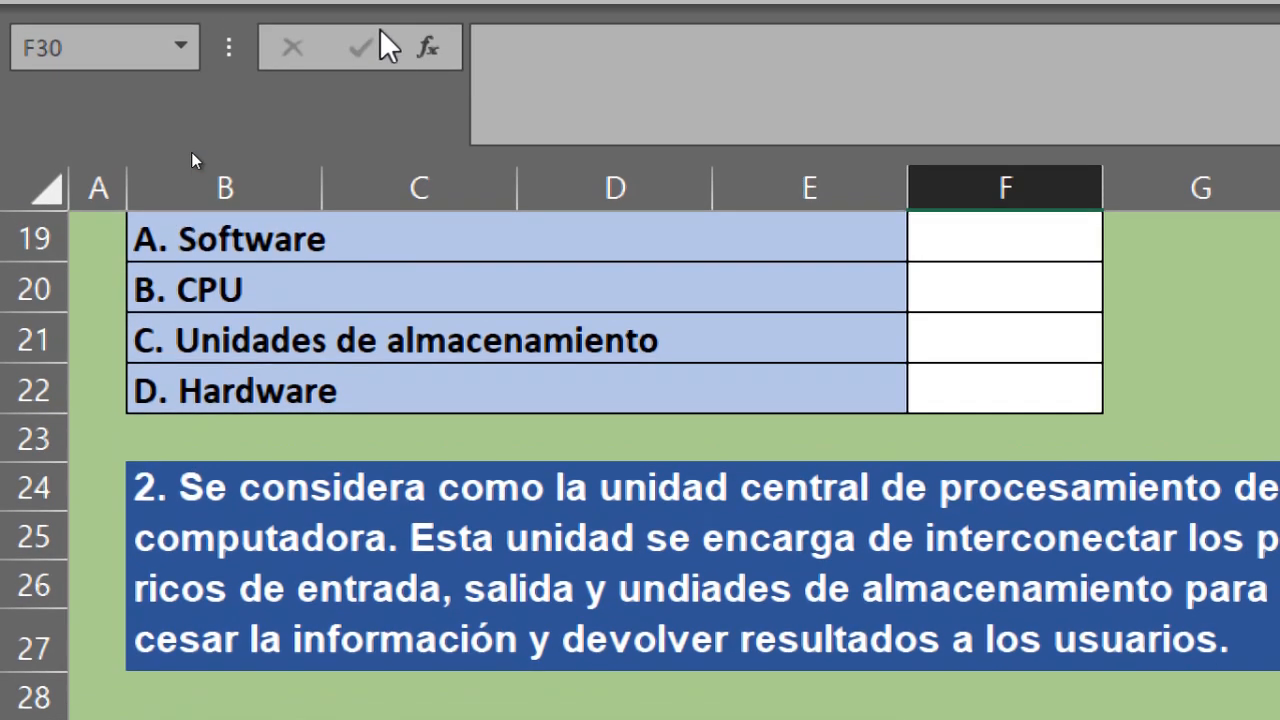
scroll(365, 392, up, 2)
scroll(370, 410, up, 1)
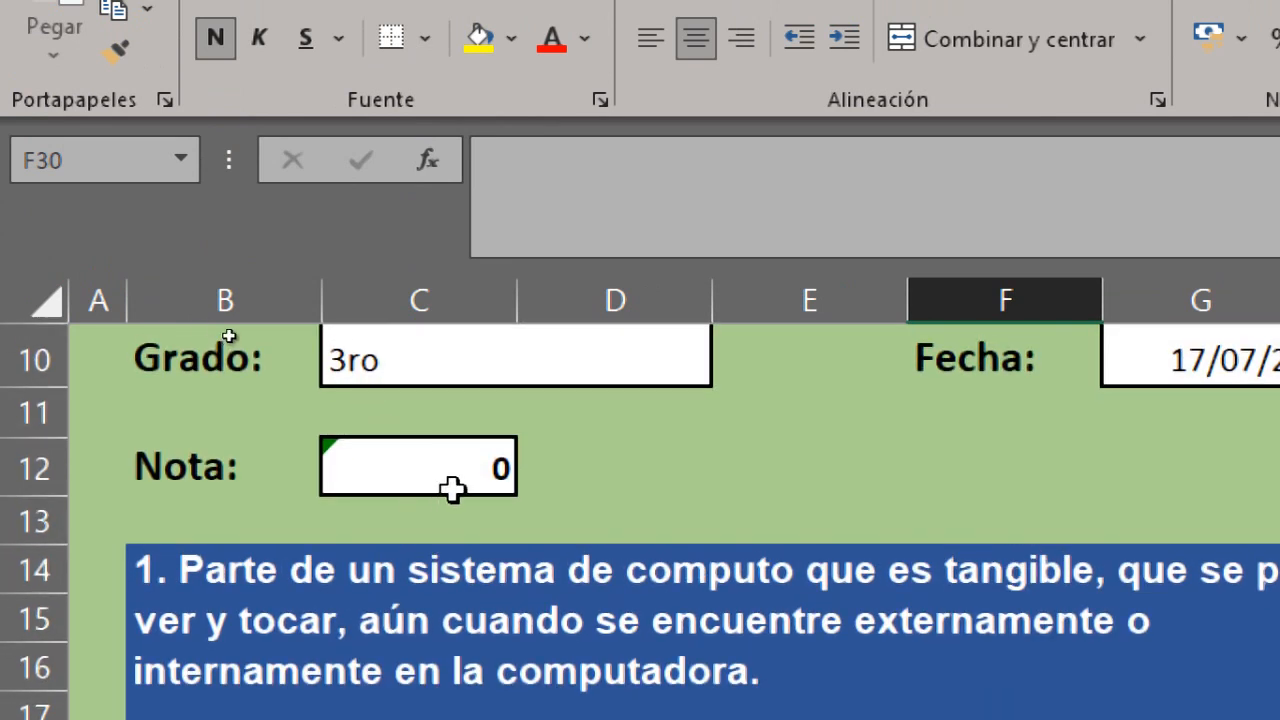
click(451, 486)
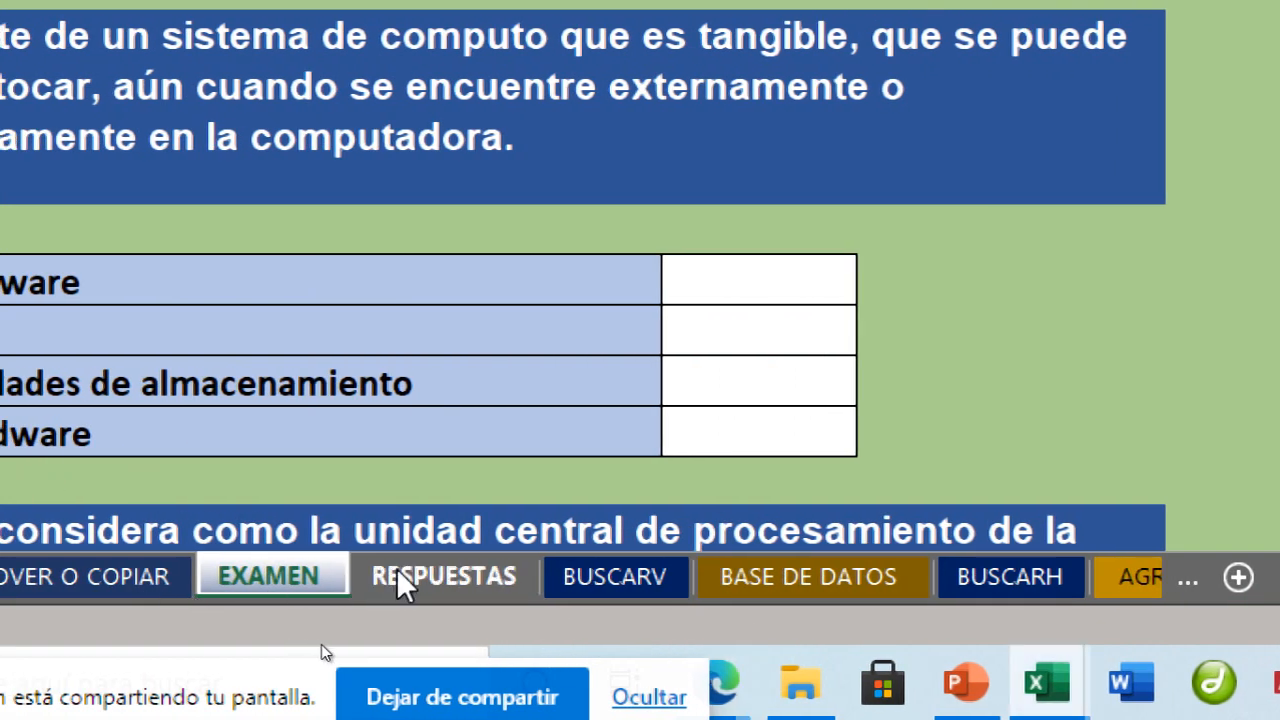
Check the partial and overall totals on the RESPUESTAS sheet against the unmarked questions on the EXAMEN sheet.
click(398, 570)
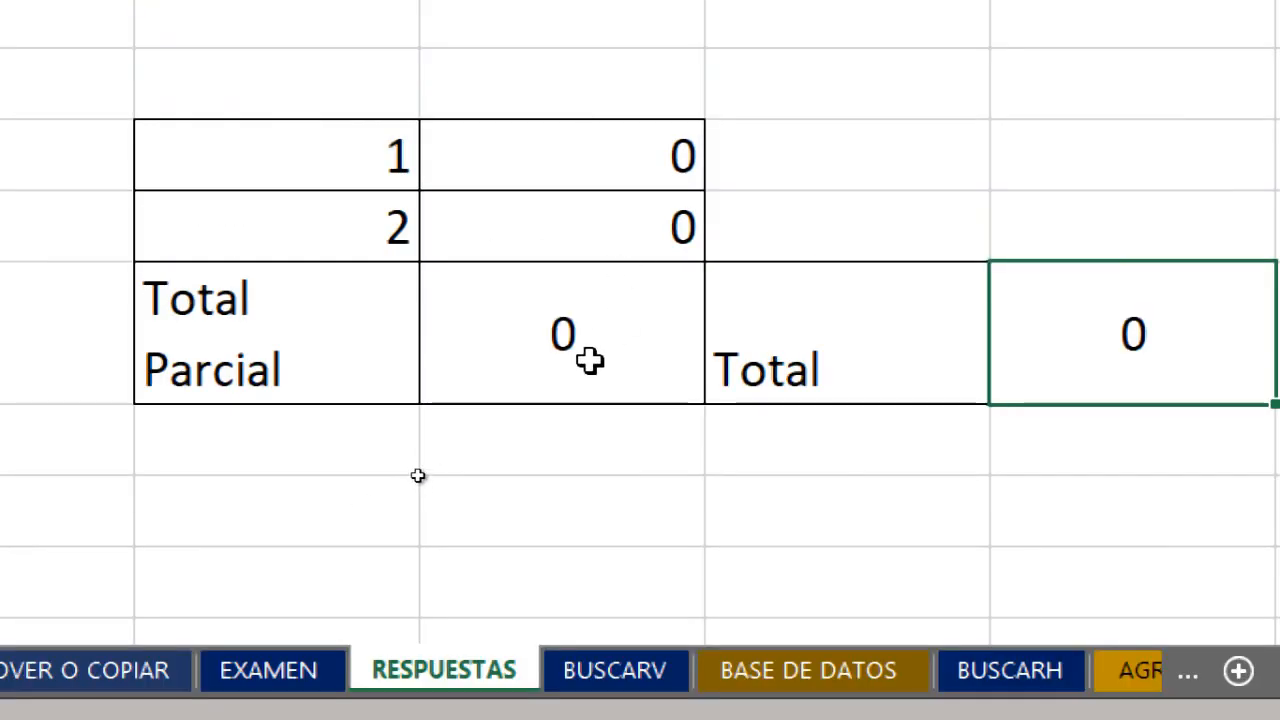
click(306, 672)
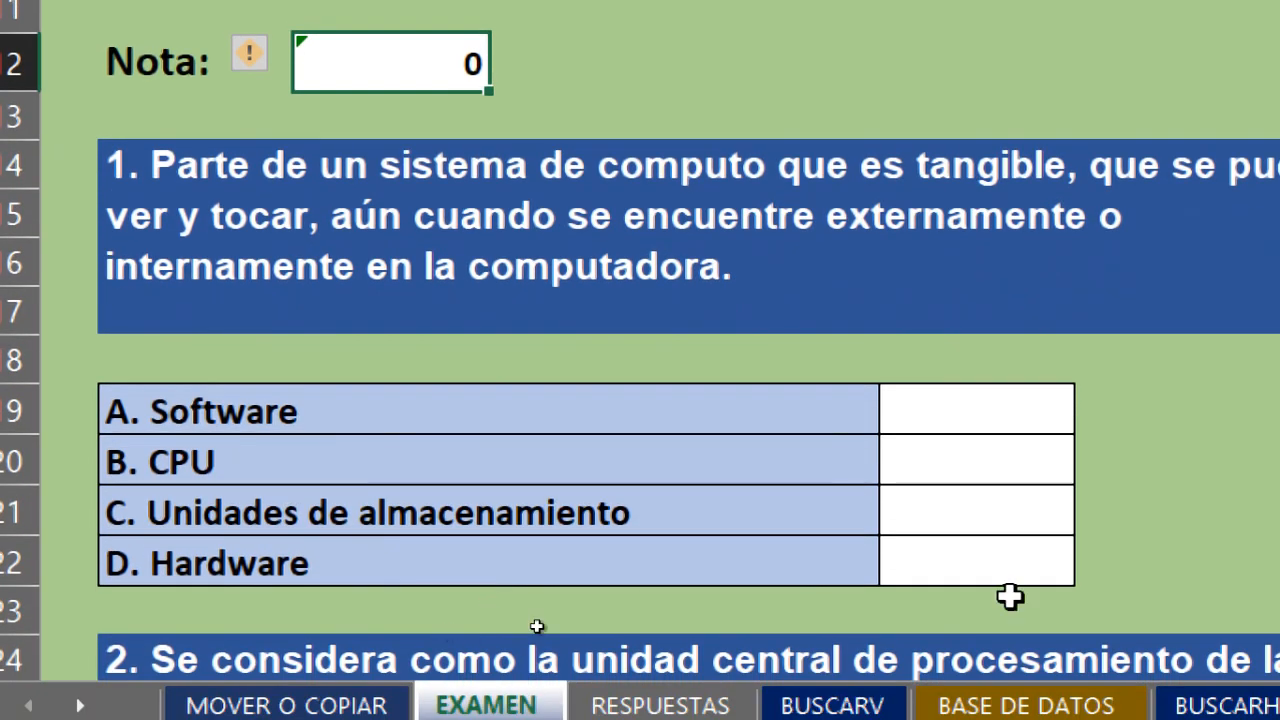
scroll(824, 501, down, 1)
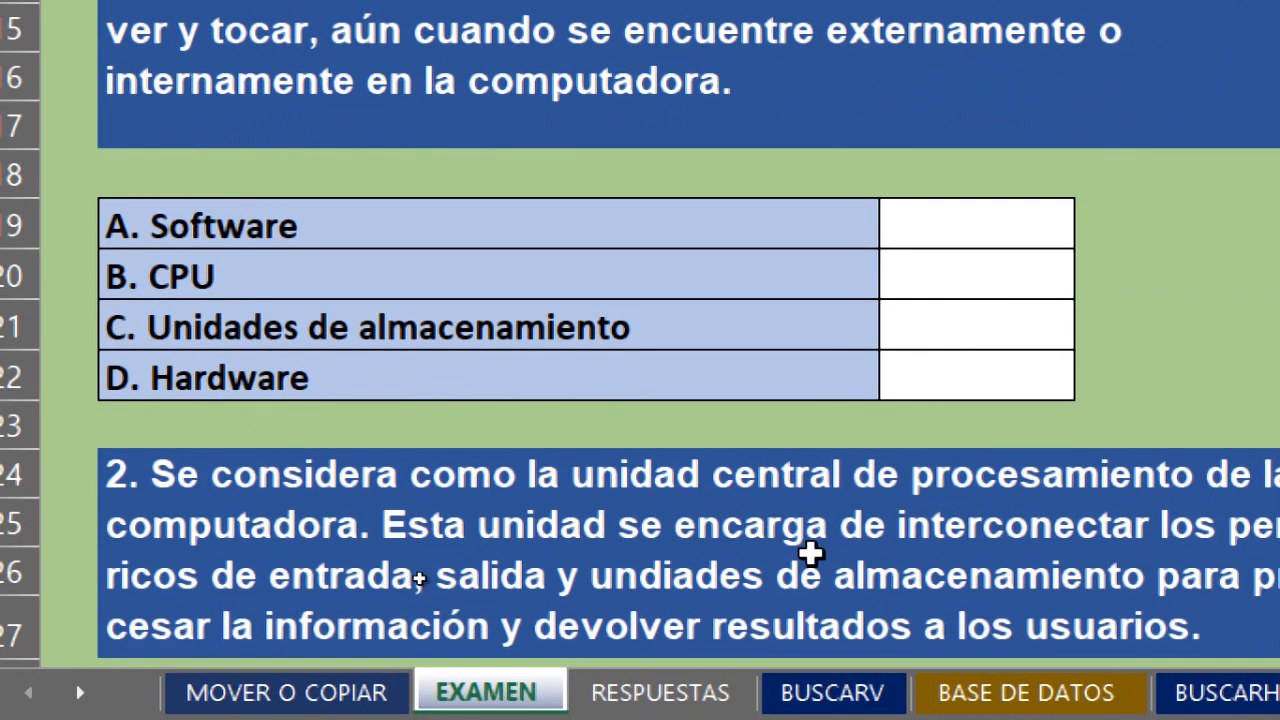
scroll(810, 553, down, 1)
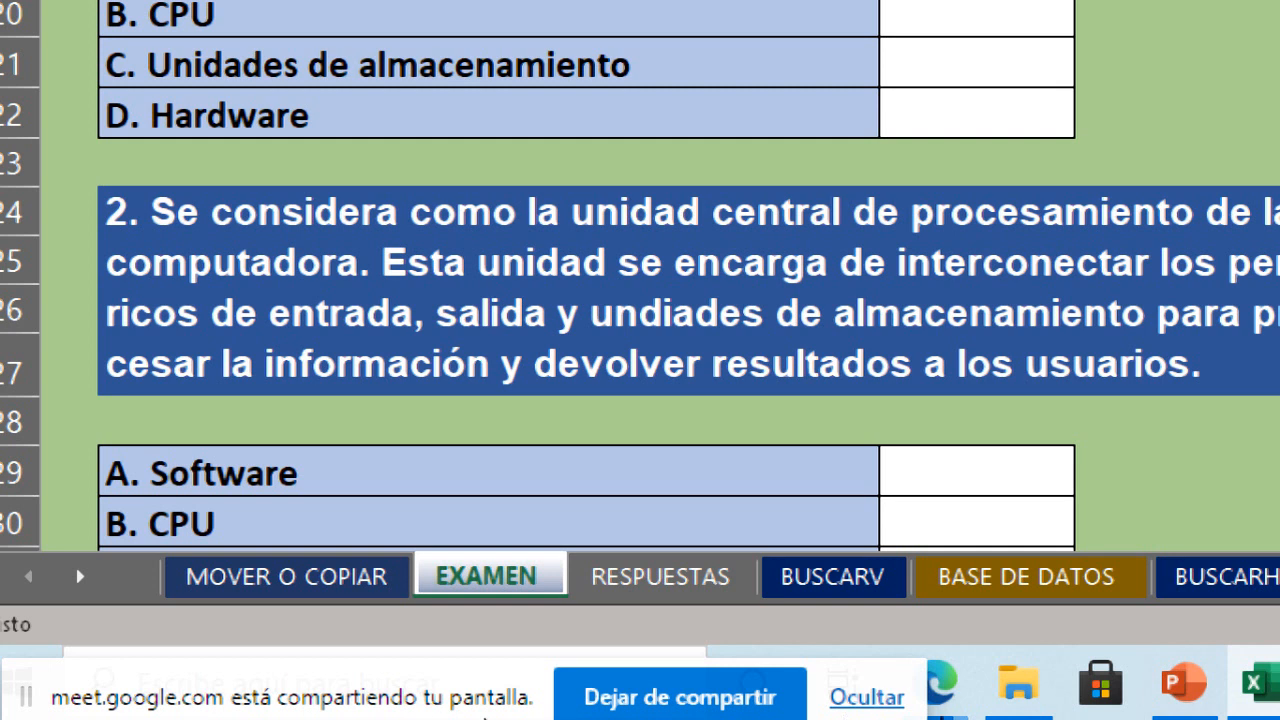
Lower the Lupa screen magnification from its own window until the whole Excel window fits, and look over the EXAMEN questions.
drag(399, 714, 354, 696)
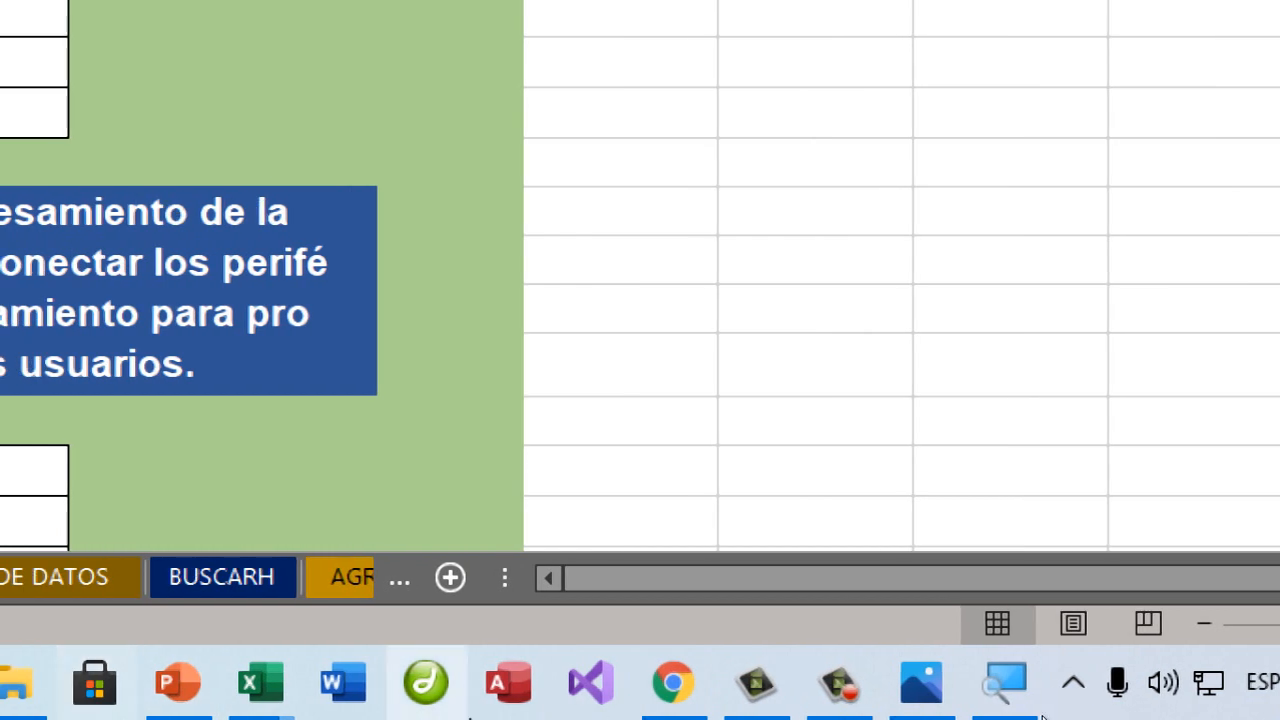
click(1018, 698)
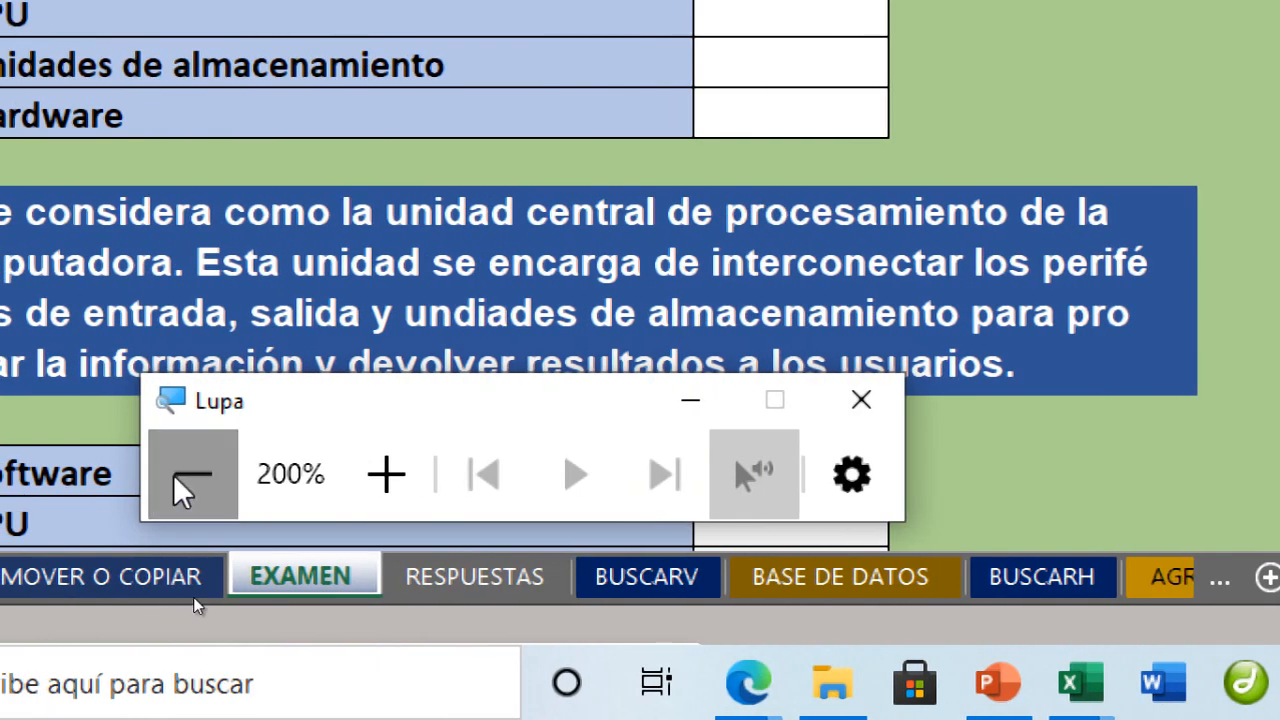
click(186, 486)
click(451, 562)
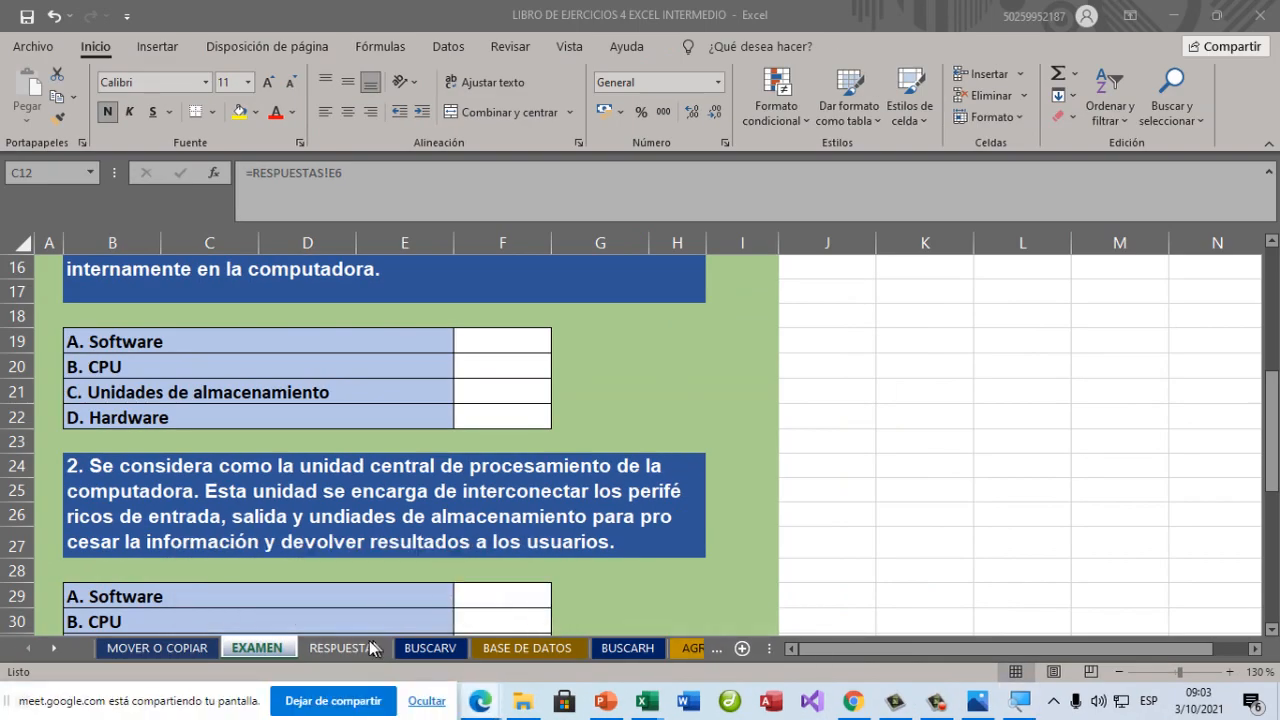
scroll(313, 505, down, 1)
scroll(325, 487, up, 3)
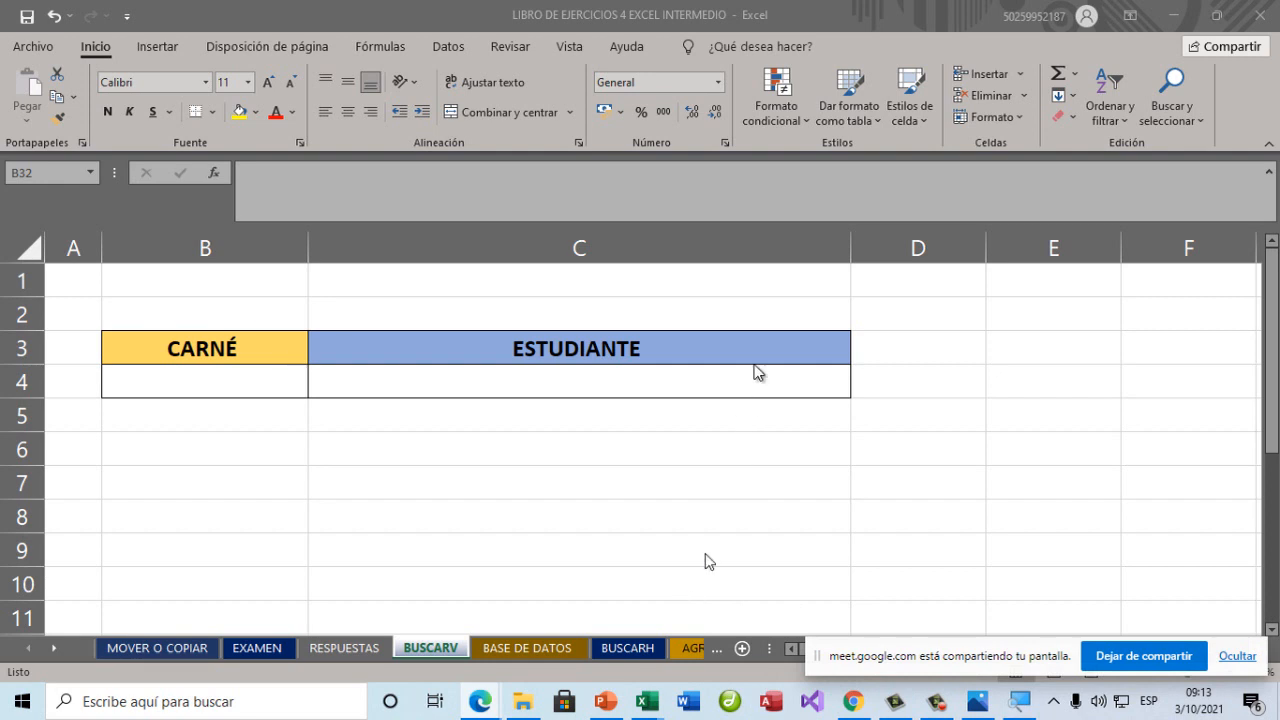
Change the header in C3 of the BUSCARV sheet to "NOMBRE DE ESTUDIANTE".
click(661, 20)
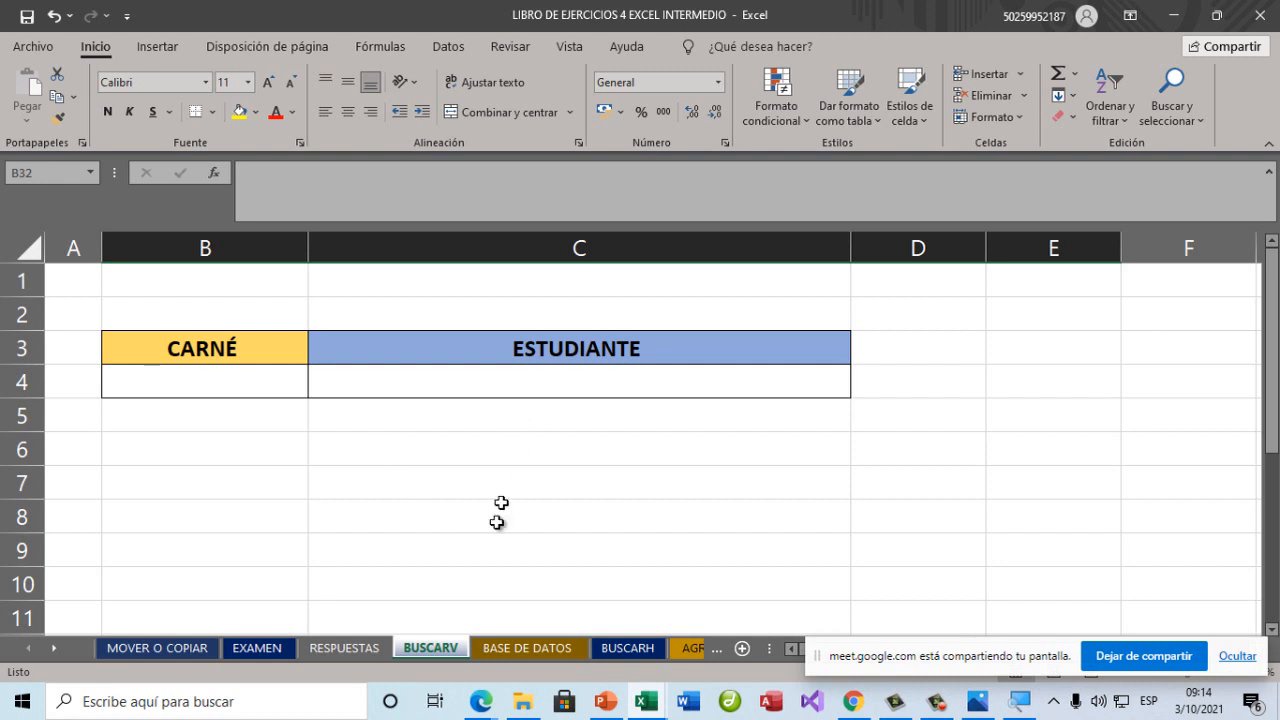
click(290, 390)
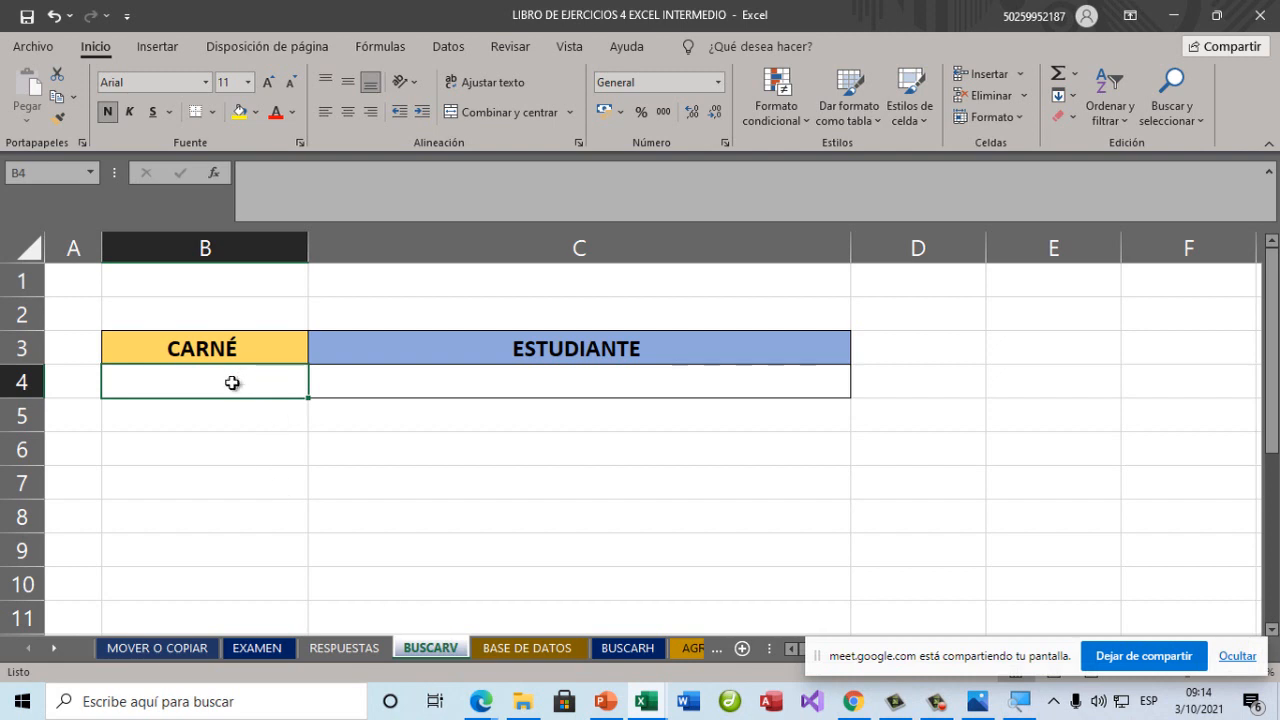
click(381, 381)
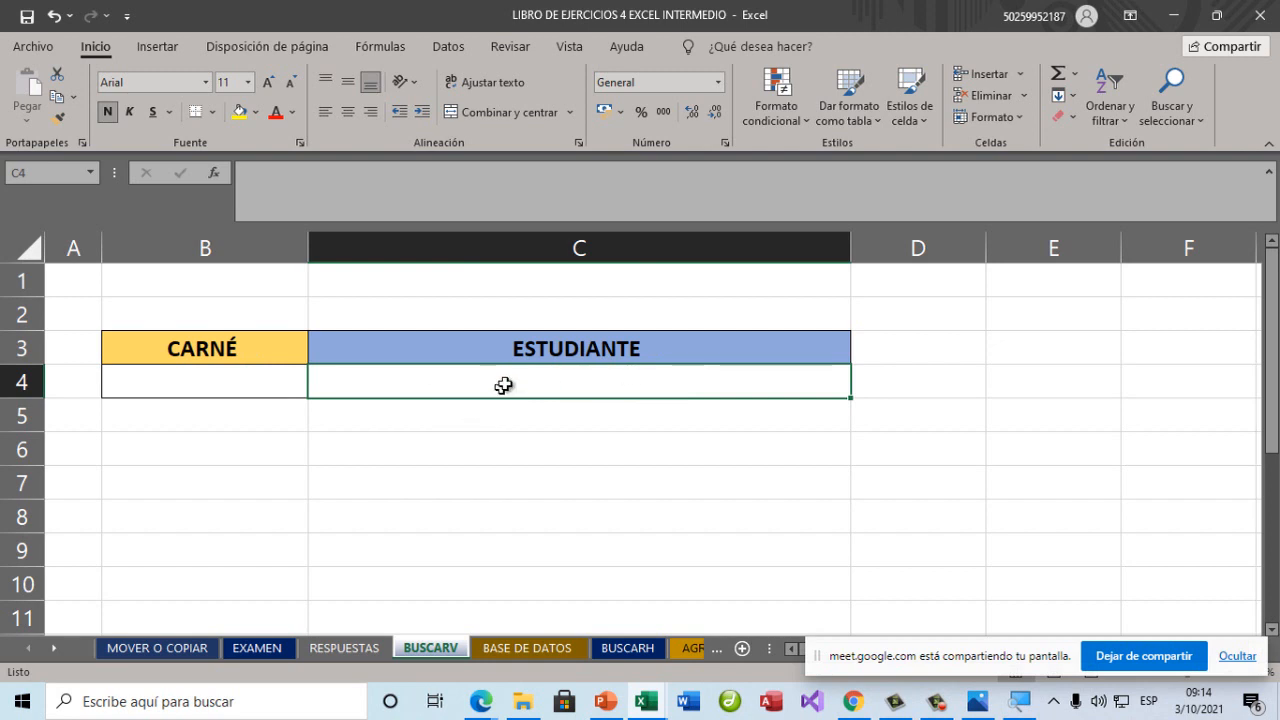
click(588, 352)
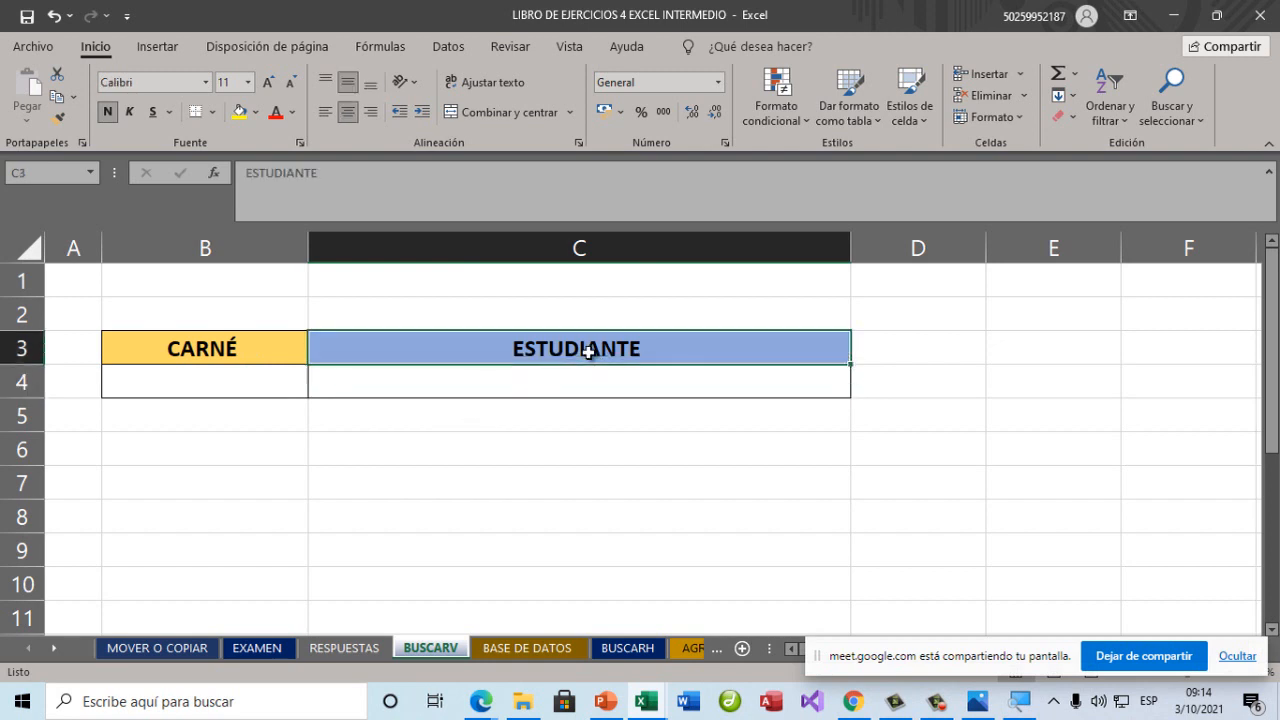
text(NOMBR)
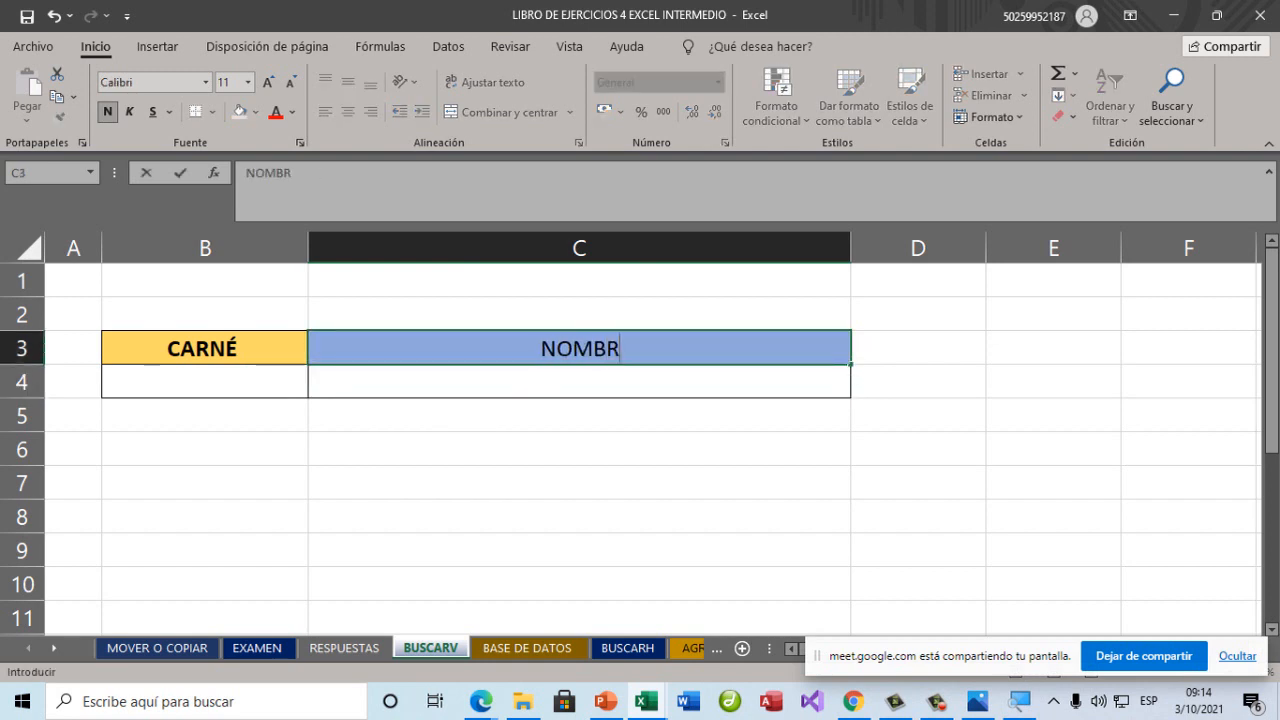
text(E DE ESTUDIANTE)
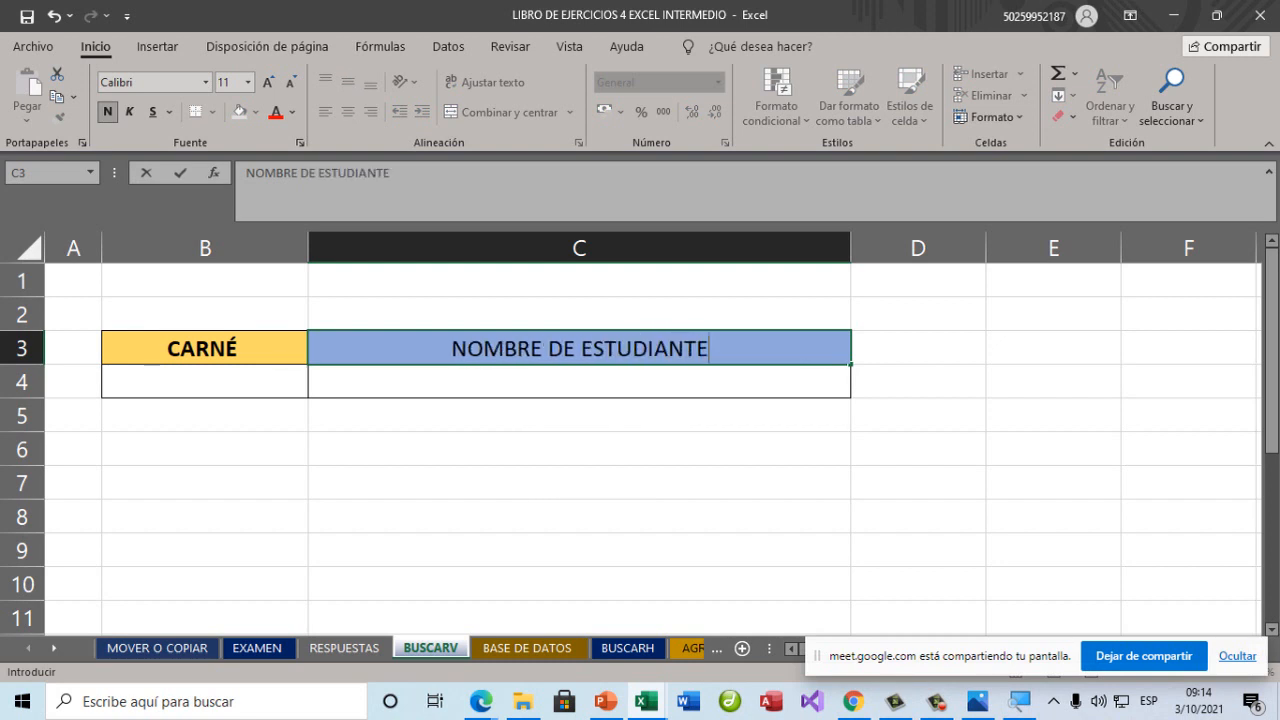
key(Return)
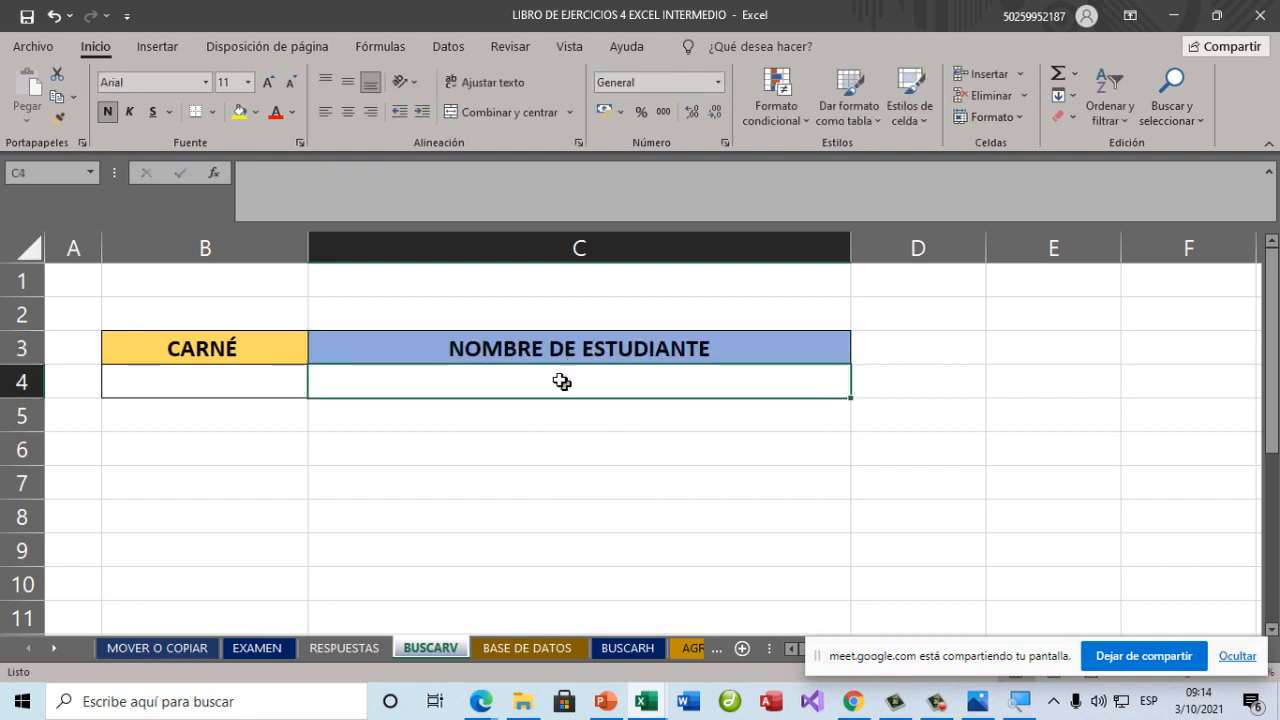
Review the empty lookup cells B4 and C4 on BUSCARV and the student list on the BASE DE DATOS sheet.
click(255, 389)
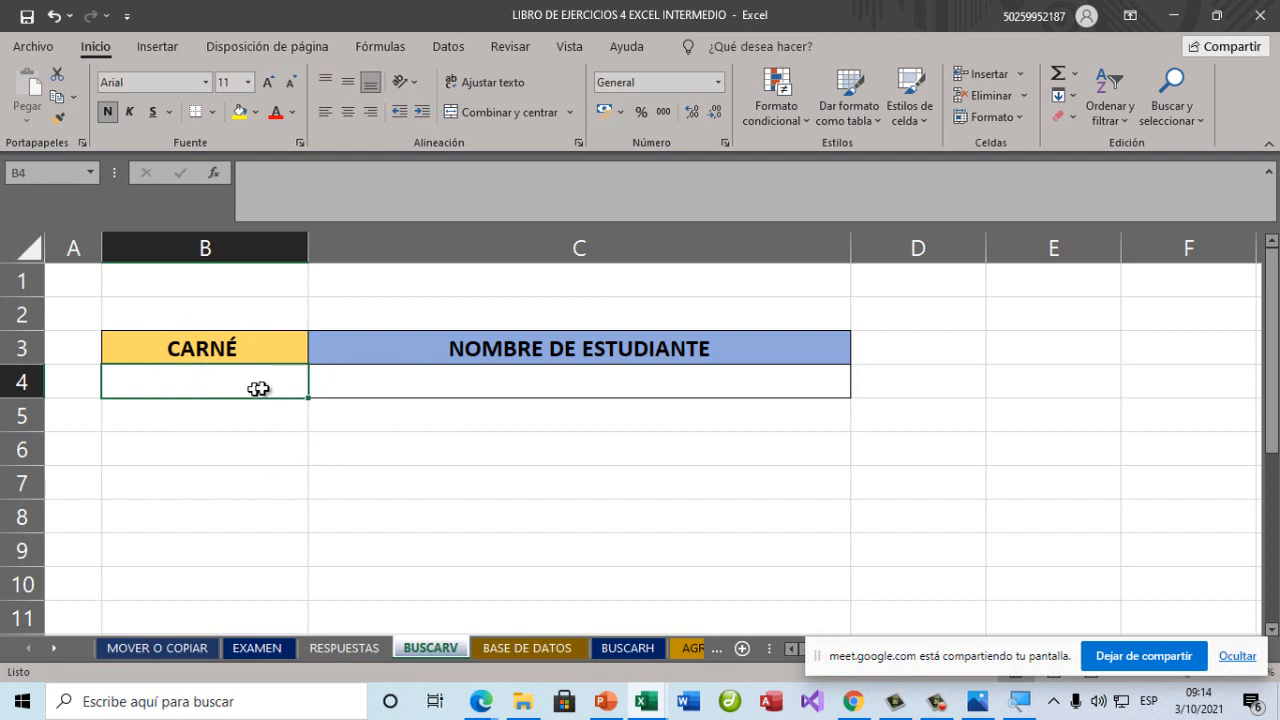
click(386, 381)
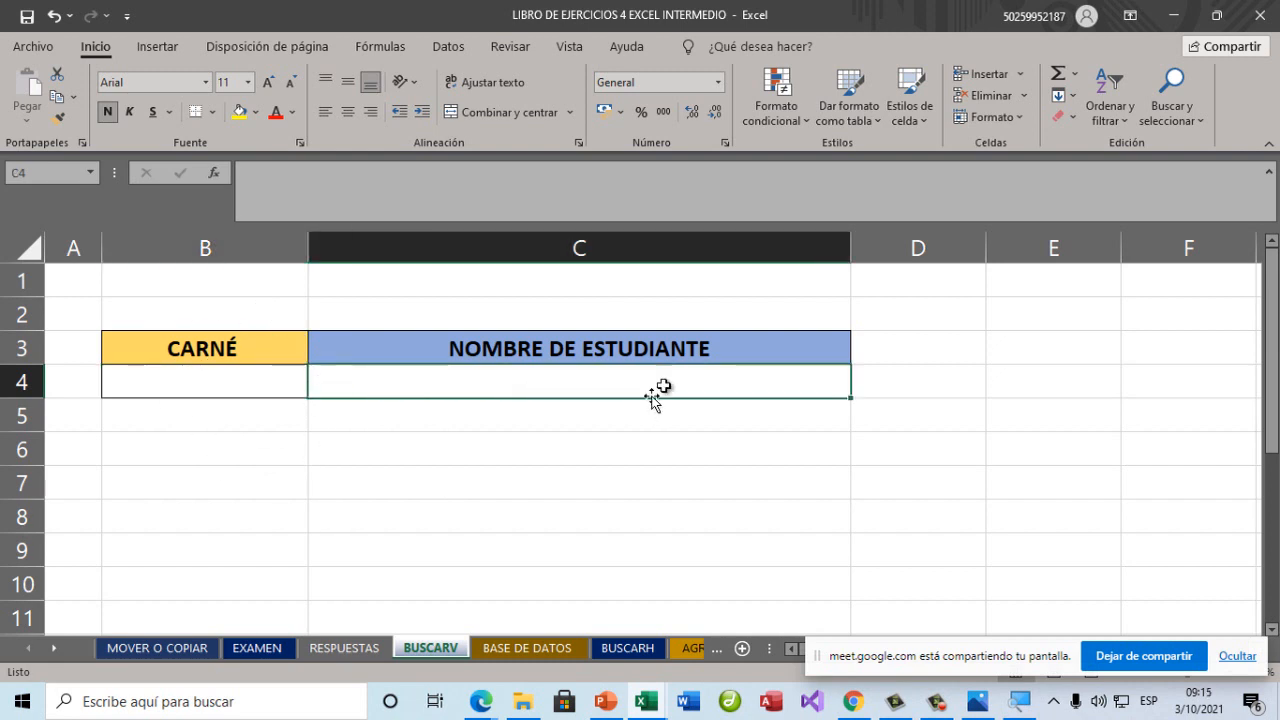
click(257, 388)
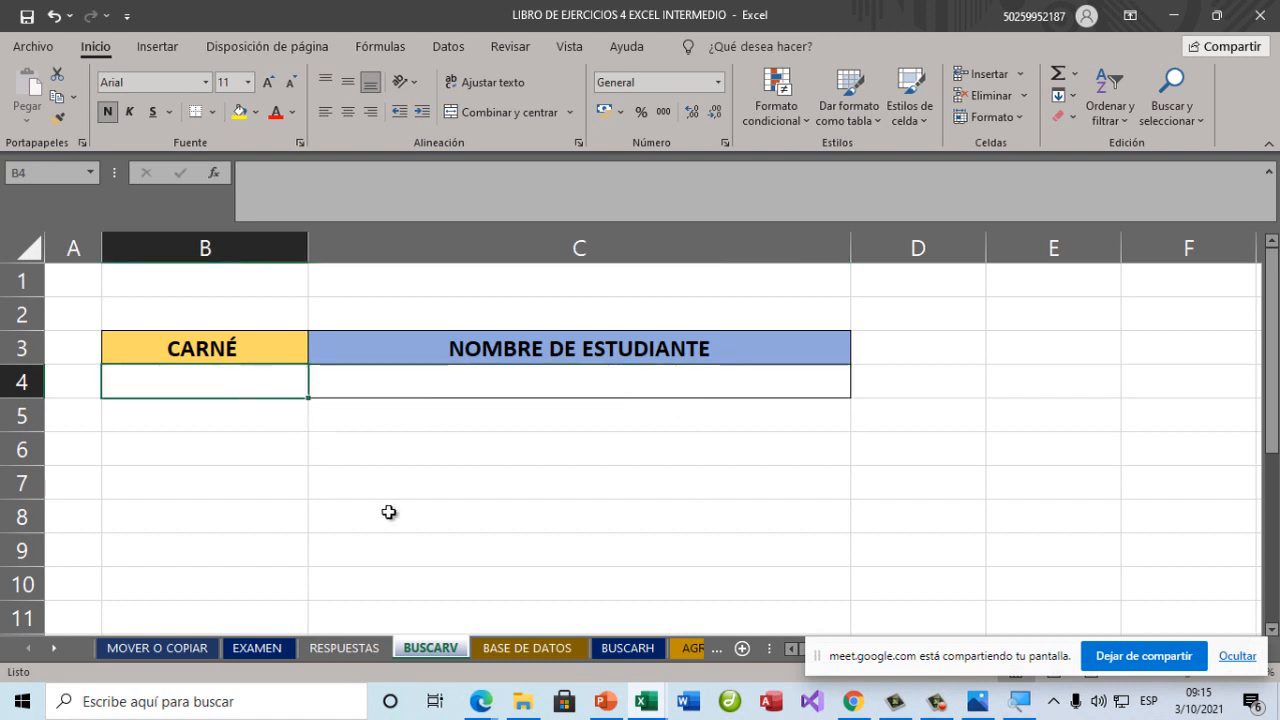
click(514, 652)
scroll(260, 425, up, 1)
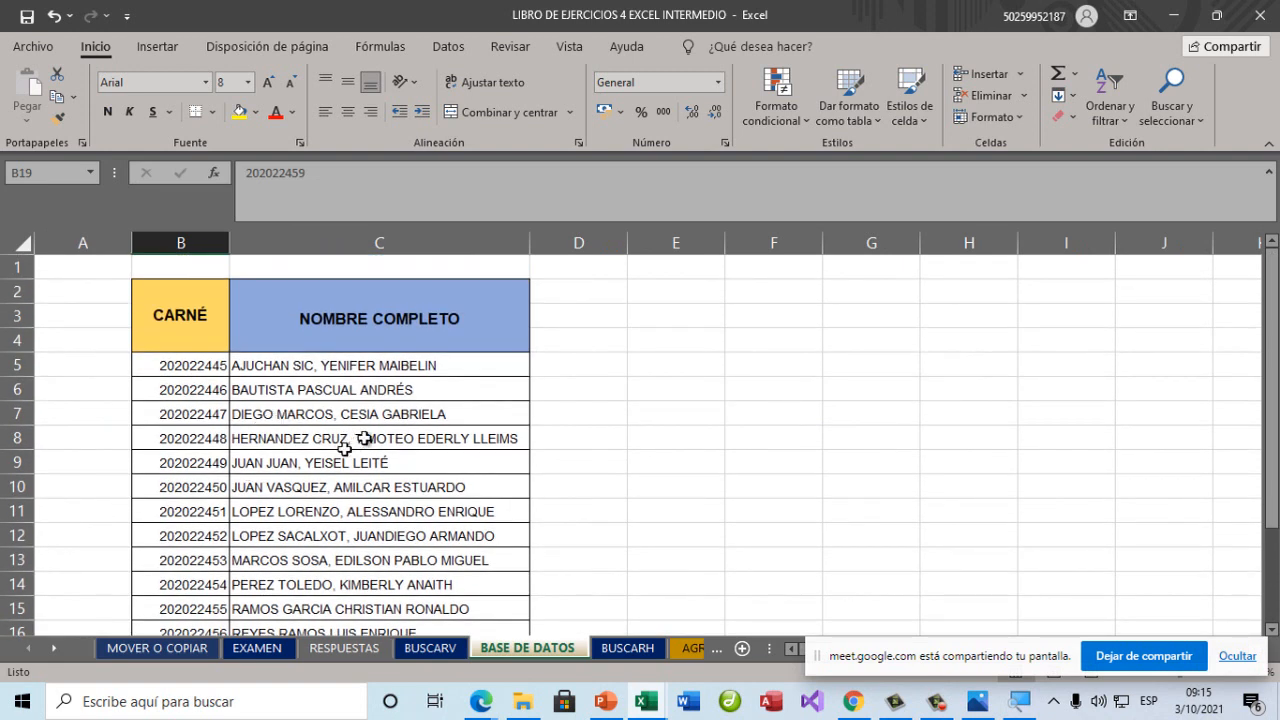
Copy the NOMBRE COMPLETO column, header and rows down to 19, into column D and fit the column's width to its contents.
click(424, 312)
drag(424, 312, 438, 586)
scroll(500, 490, up, 1)
drag(463, 315, 480, 600)
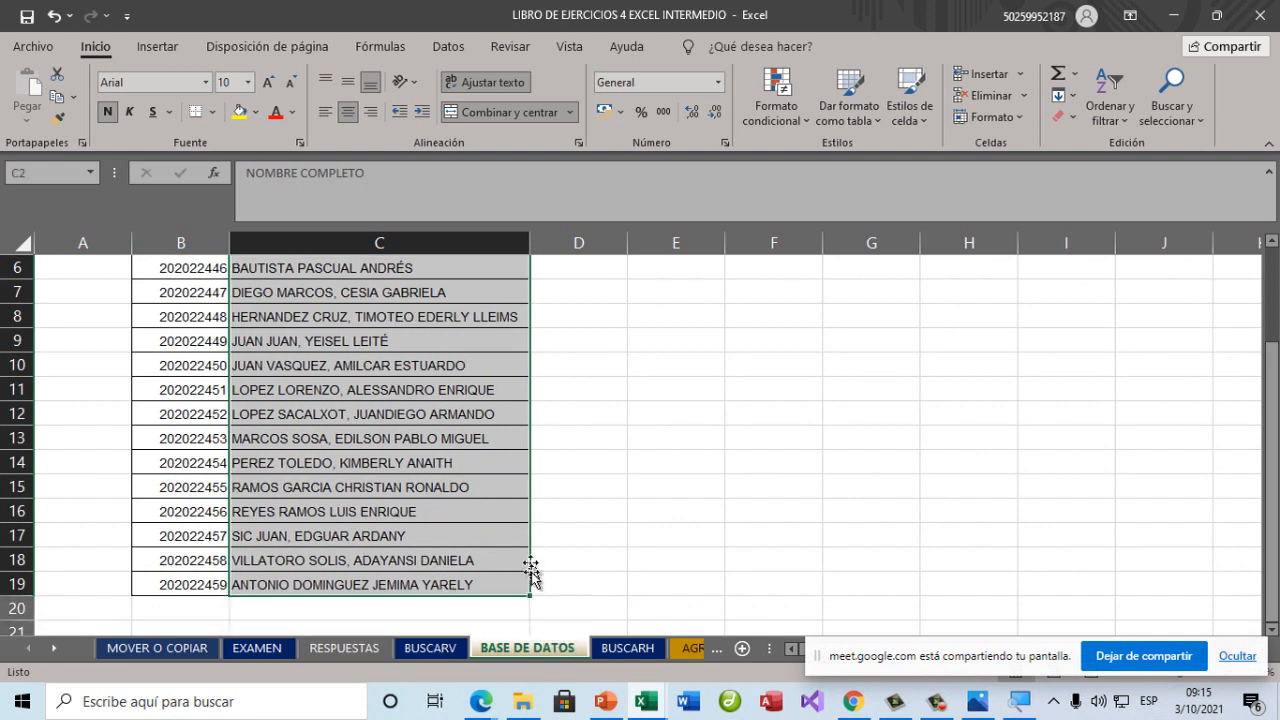
drag(566, 596, 628, 597)
scroll(627, 473, up, 2)
double_click(628, 243)
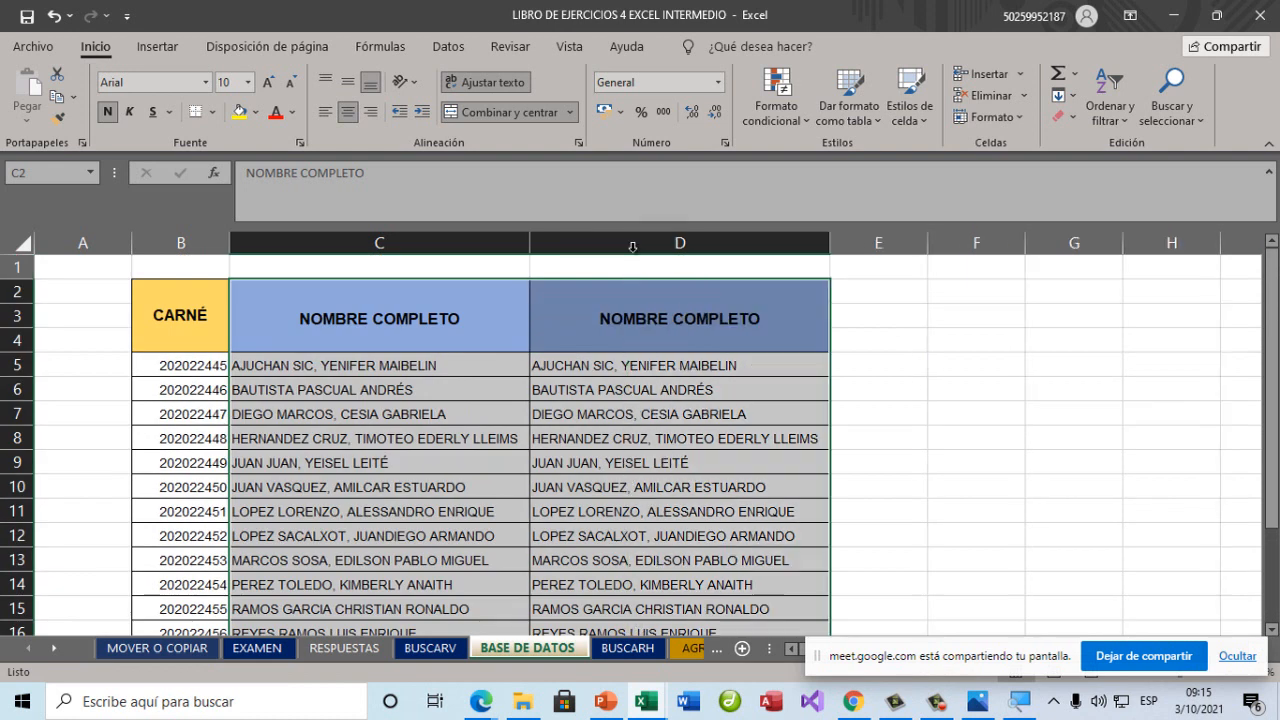
Clear the copied names in D5:D19, keeping the borders, and narrow column D.
drag(650, 366, 638, 608)
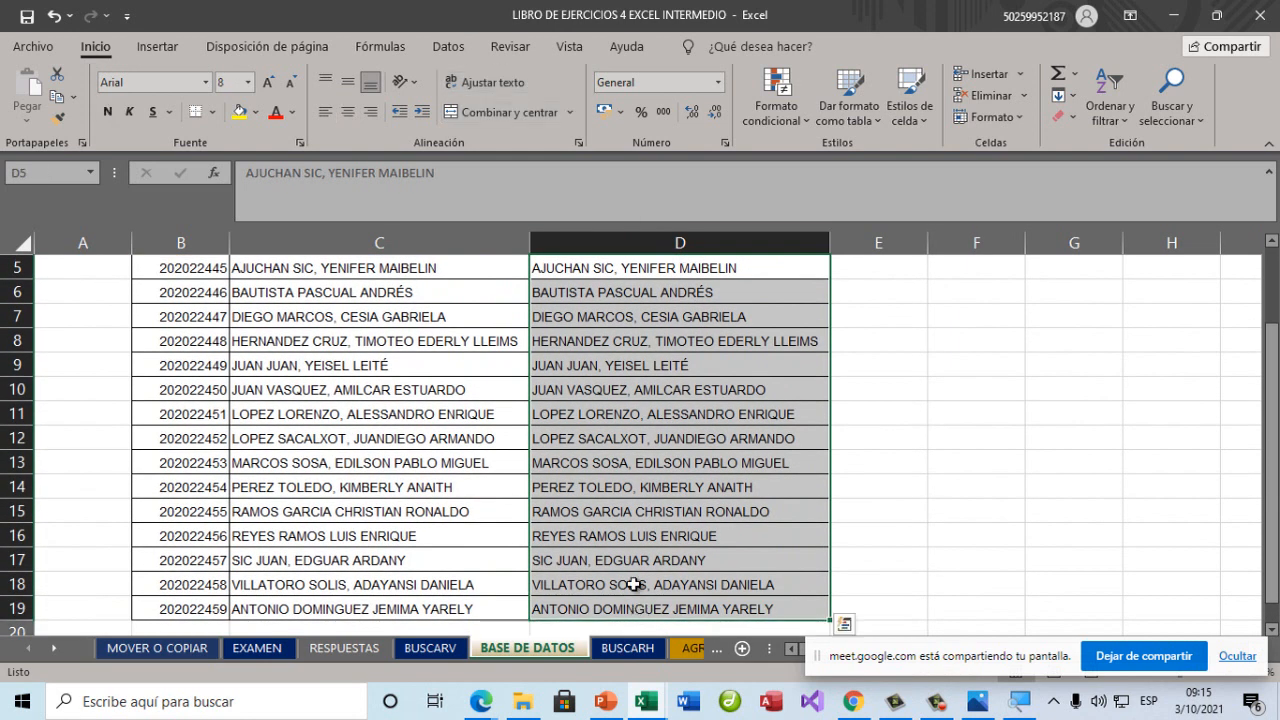
key(Delete)
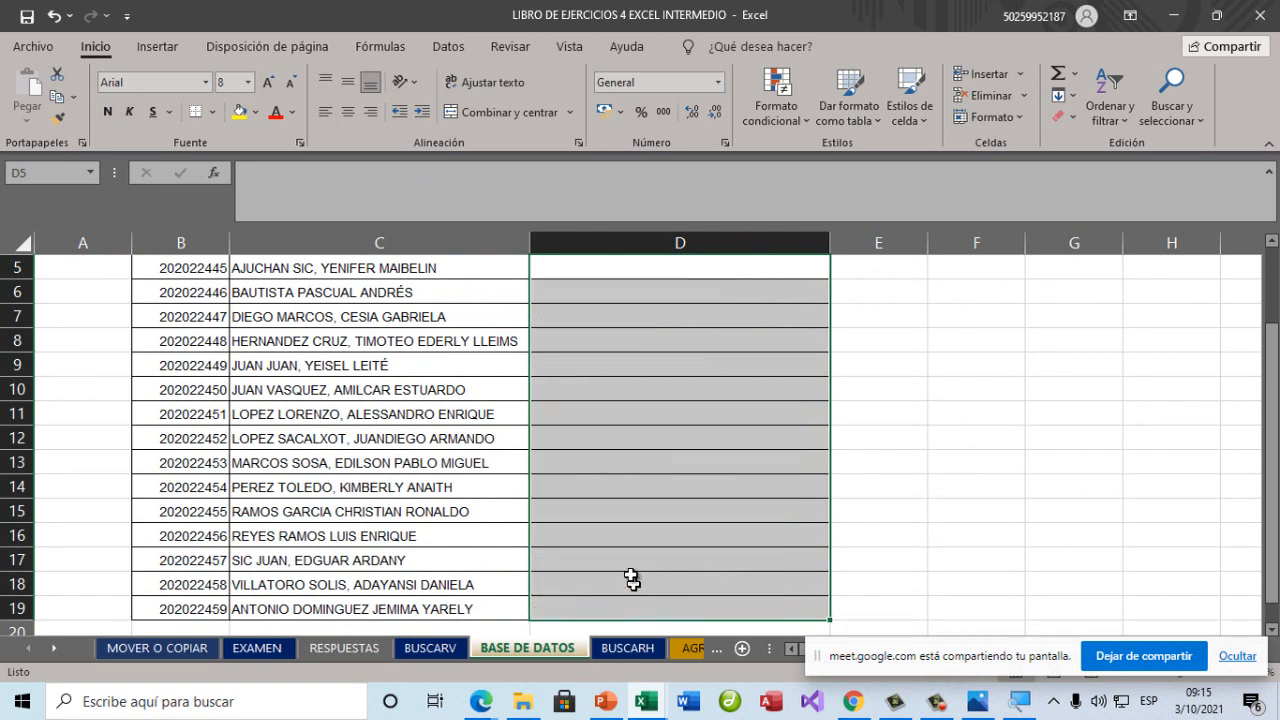
scroll(632, 578, up, 2)
drag(826, 246, 750, 262)
Change the header of column D in the student table to "GRADO" and narrow the column slightly.
click(615, 324)
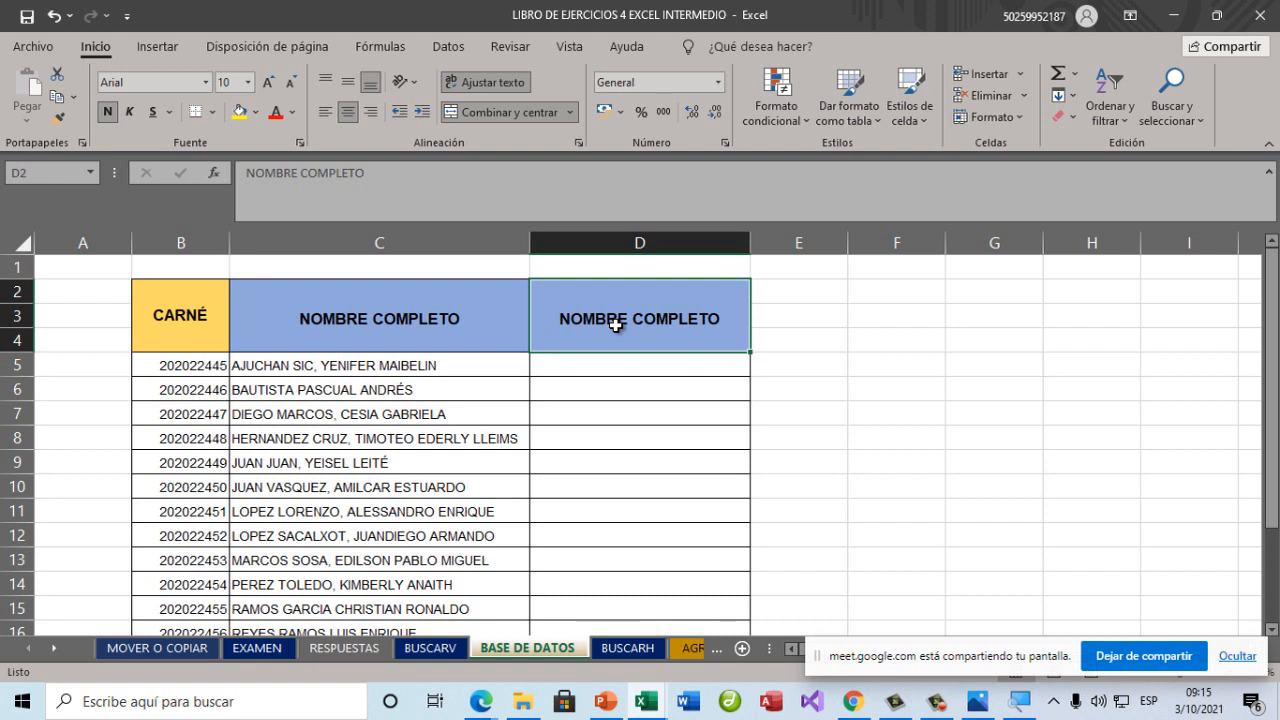
text(GRADO)
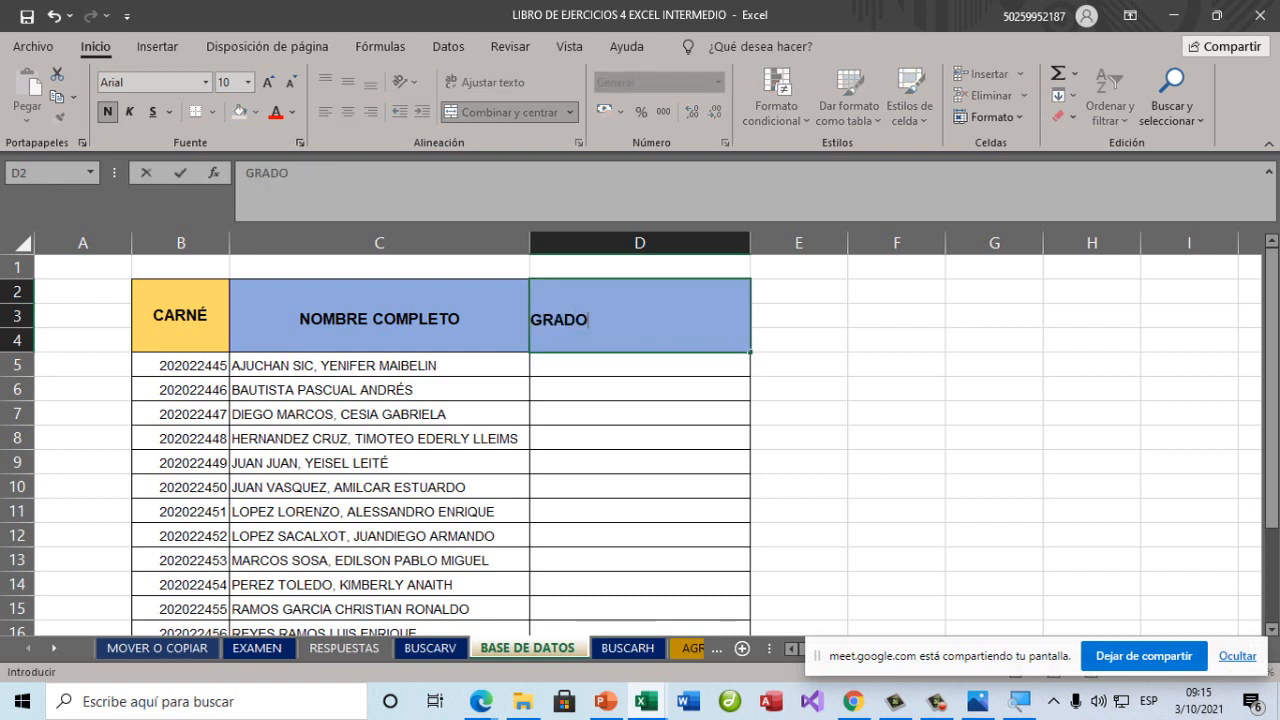
click(660, 368)
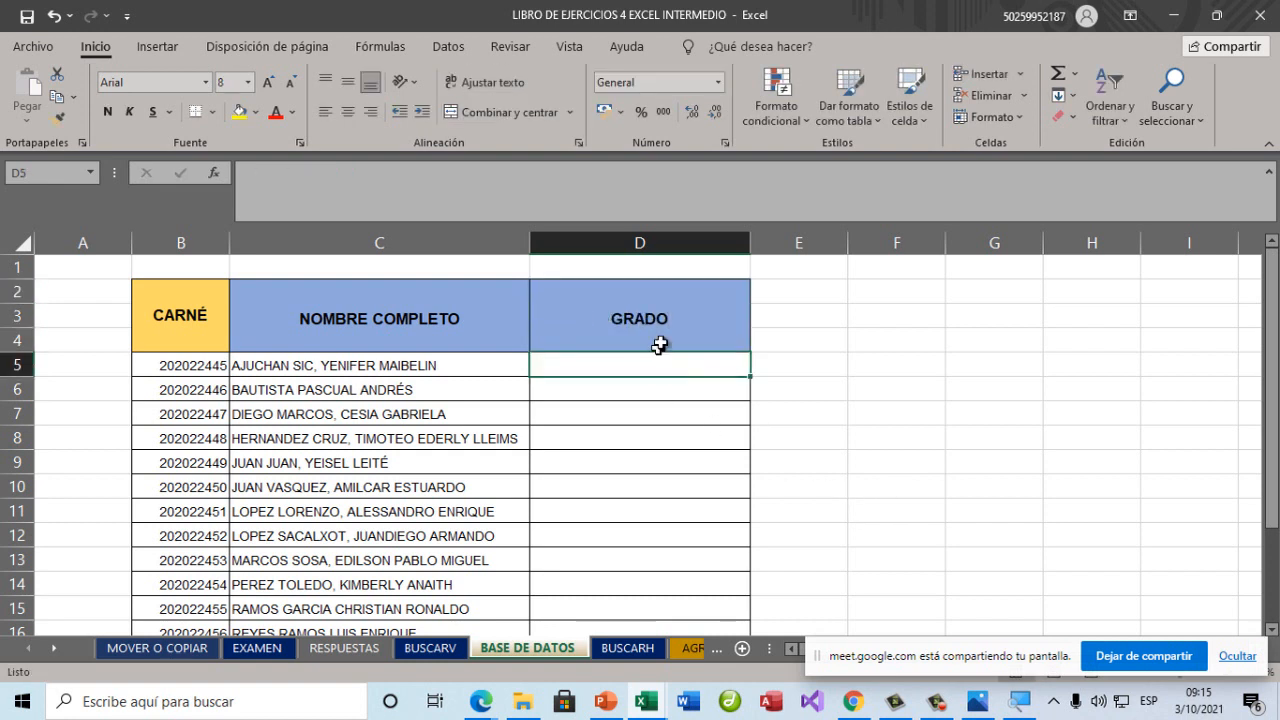
drag(748, 245, 723, 245)
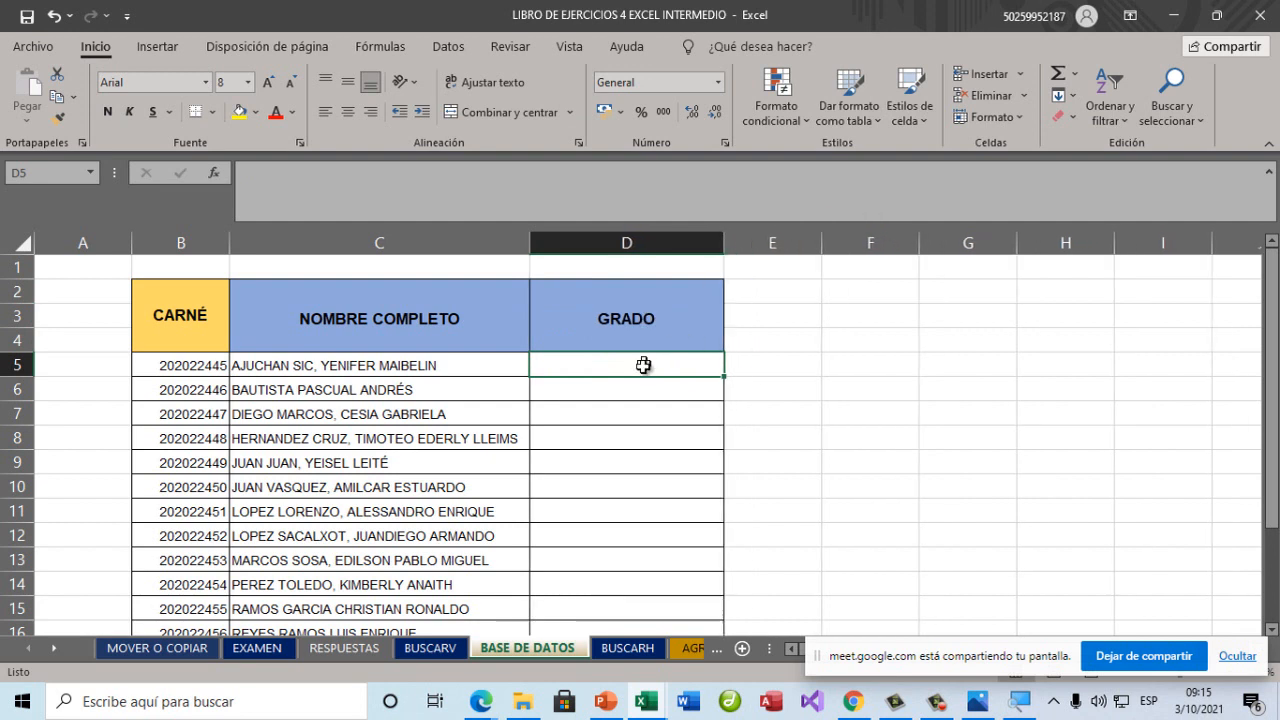
Enter "Primero Básico" in D5 and fill it down to D11.
scroll(627, 419, down, 3)
scroll(627, 419, up, 3)
text(Primero Básico)
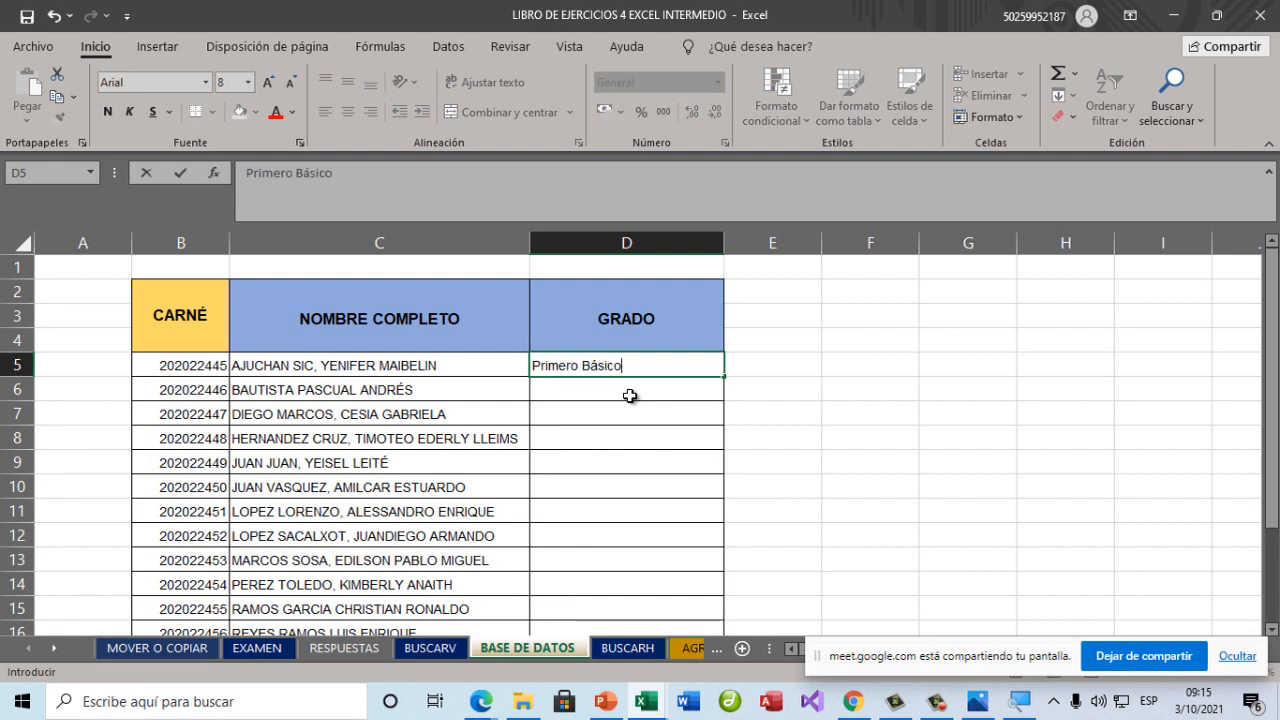
click(629, 396)
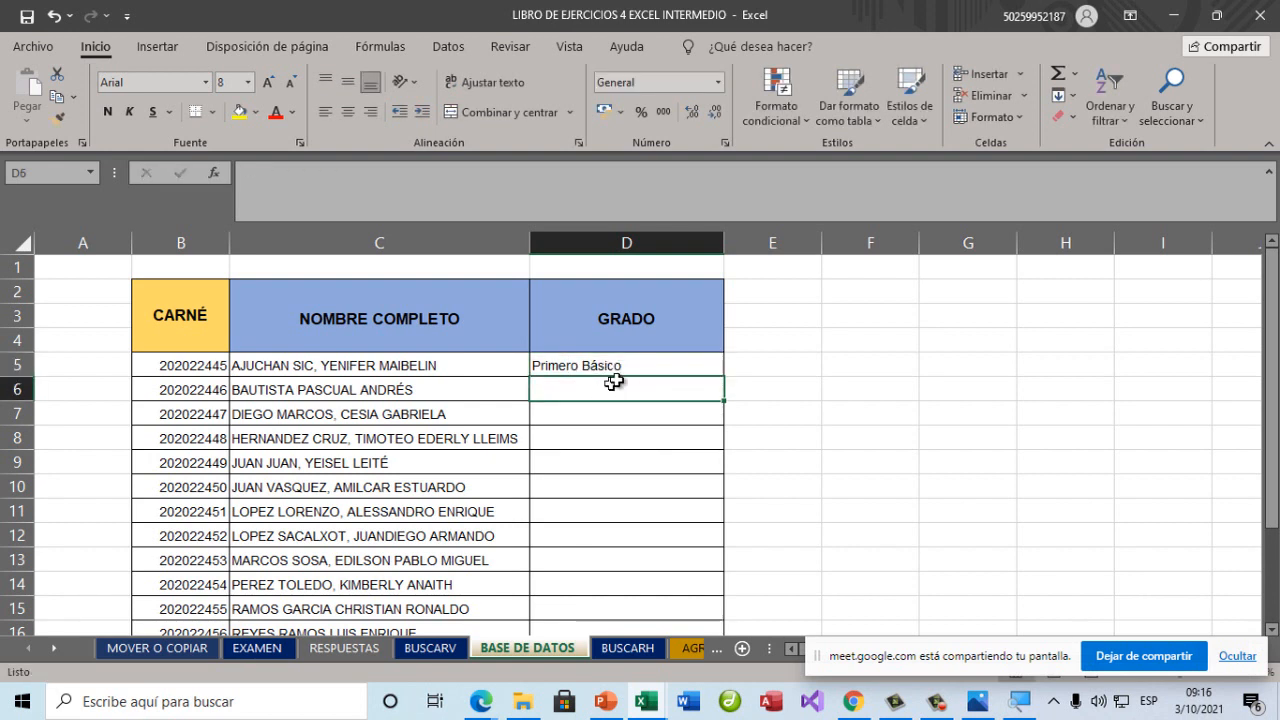
click(629, 369)
drag(723, 376, 721, 518)
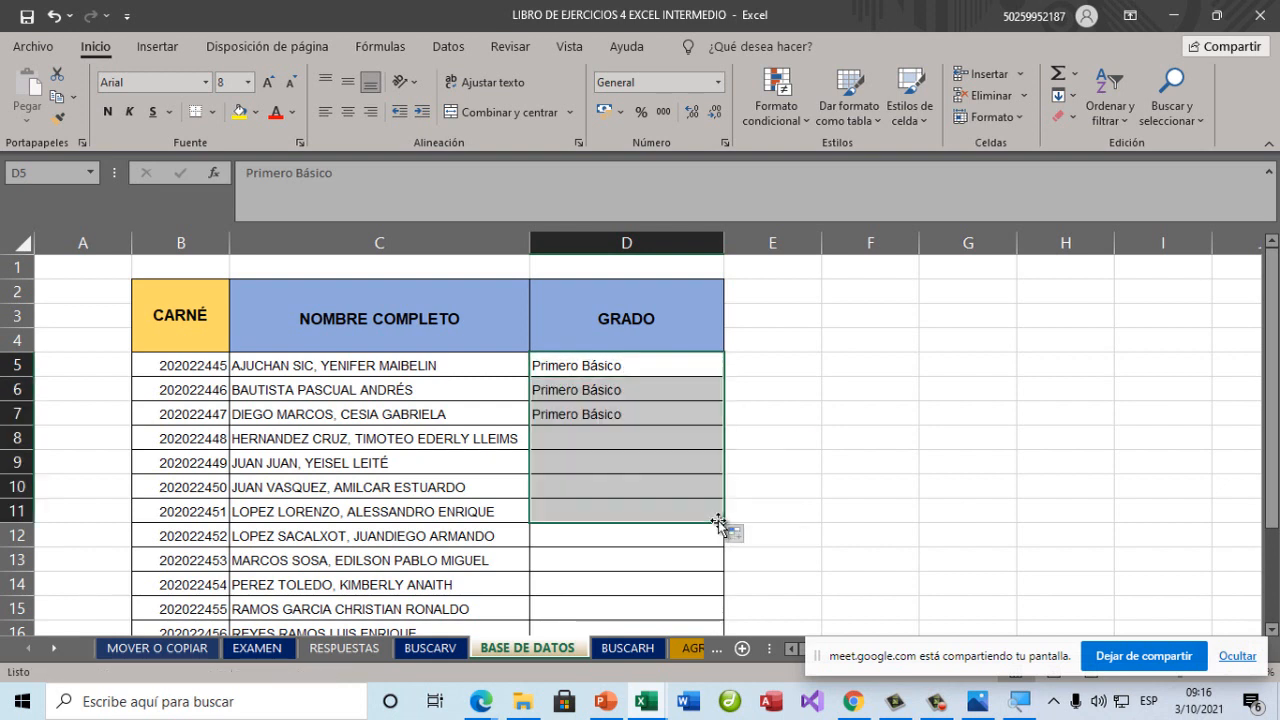
Enter "Segundo Básico" in D12 and fill it down to D15.
click(632, 540)
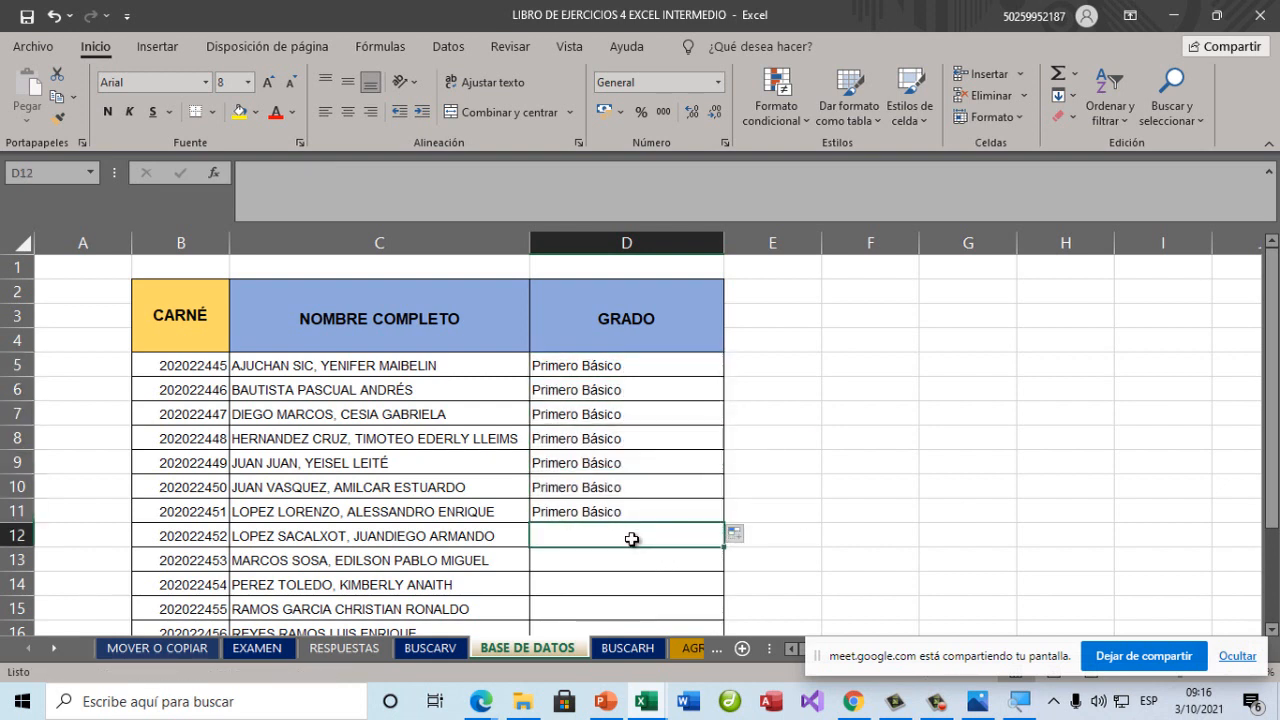
text(Segundo Básico)
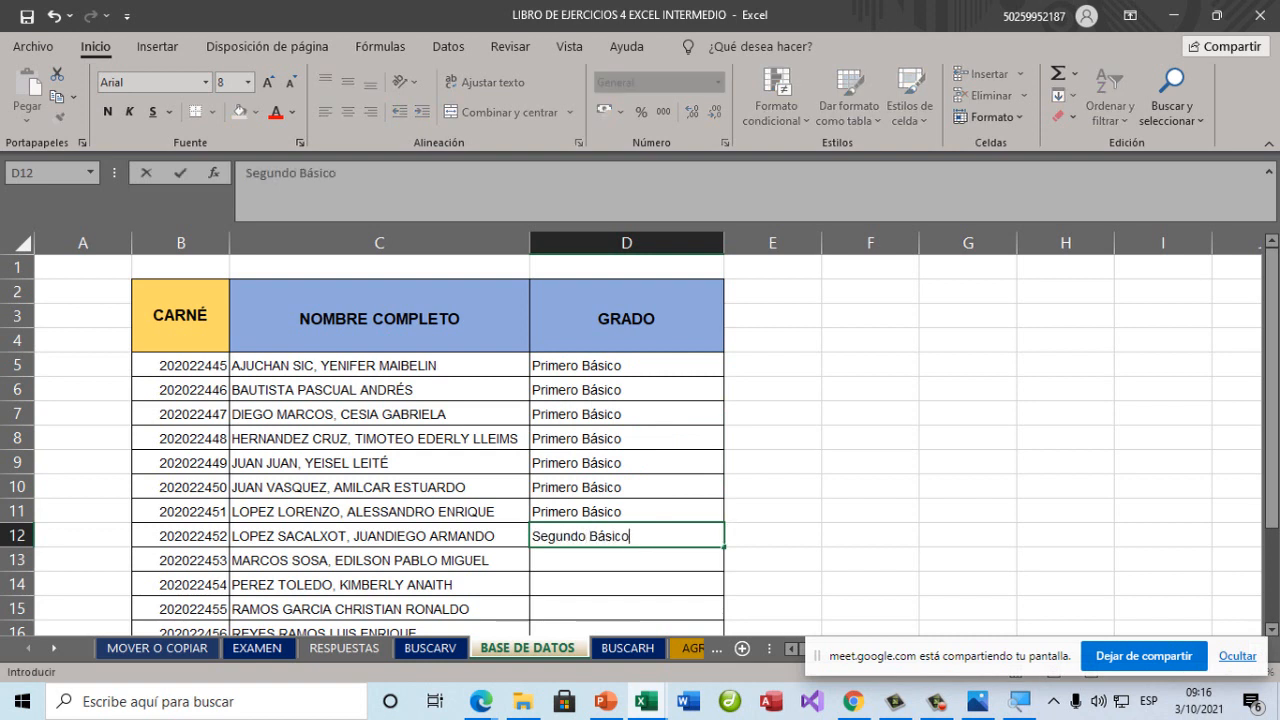
click(627, 553)
click(682, 539)
drag(722, 550, 702, 600)
Enter "Tercero Básico" in D16 and fill it down to the last student row, D19.
scroll(702, 590, down, 2)
scroll(702, 590, down, 1)
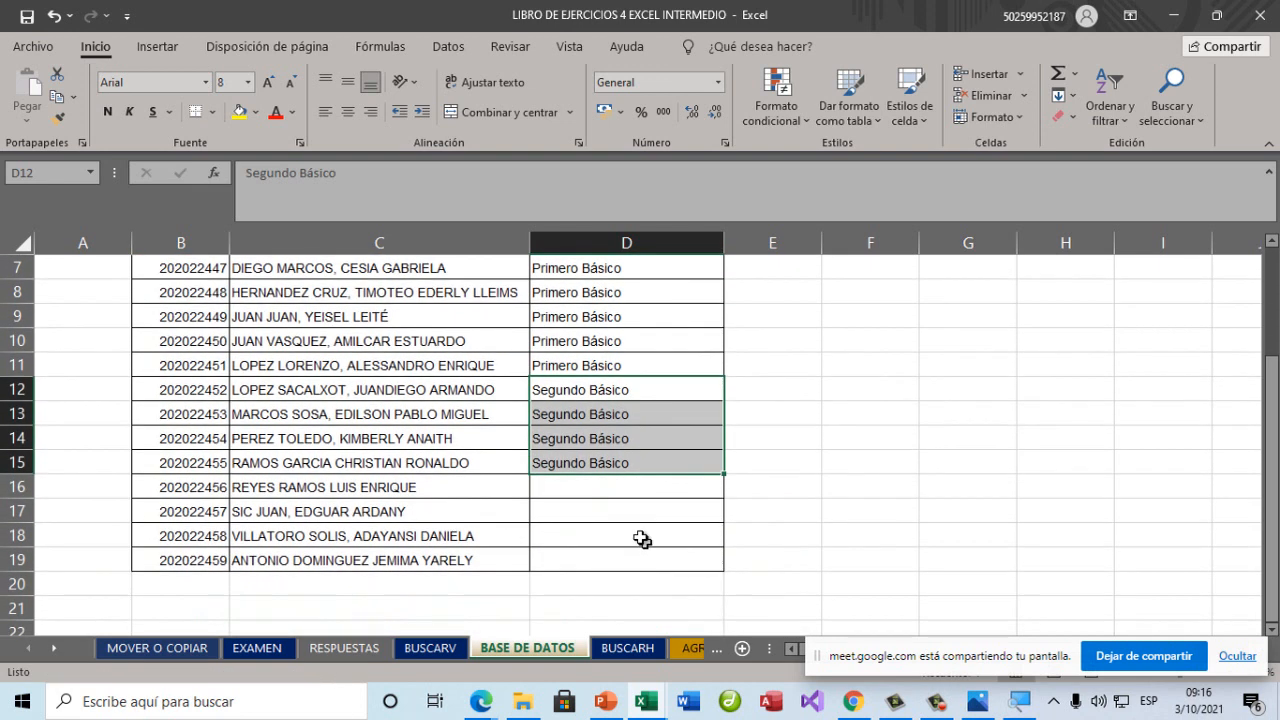
click(609, 491)
text(T)
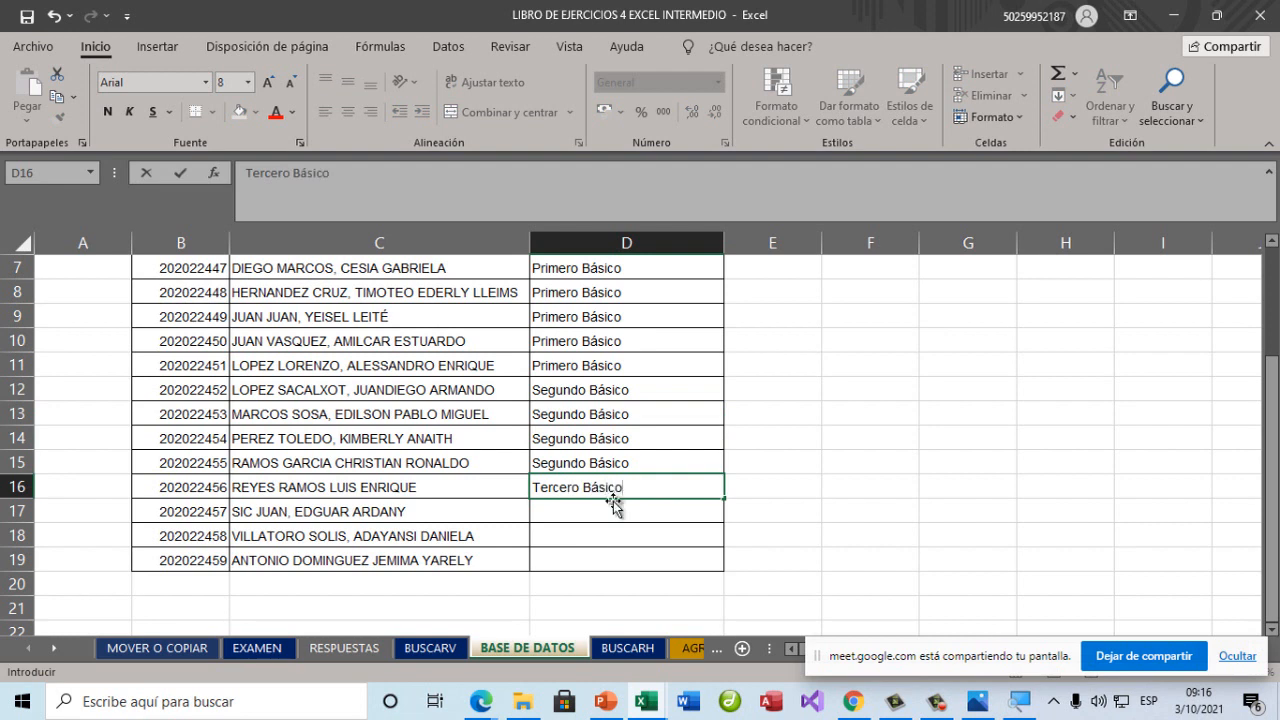
text(ercero Básico)
key(ctrl+Return)
drag(723, 498, 718, 566)
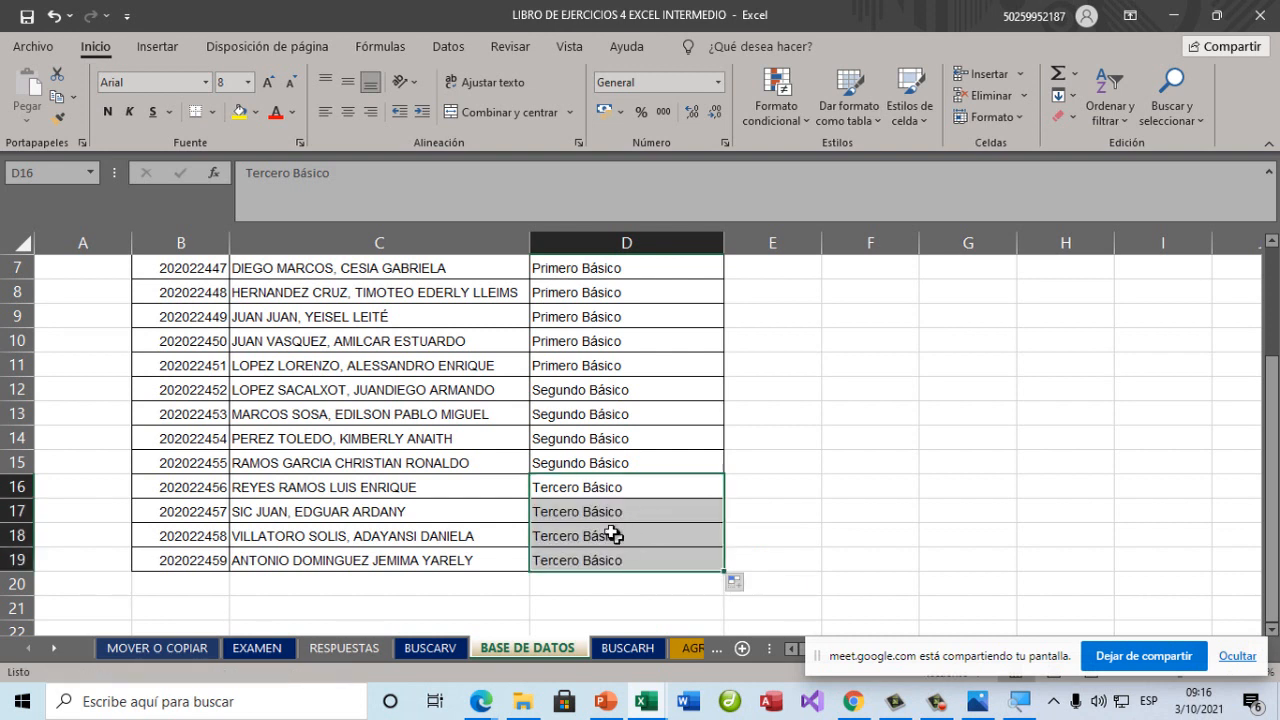
Examine the CARNÉ, NOMBRE COMPLETO and GRADO columns of the student table as the lookup source.
scroll(570, 500, up, 2)
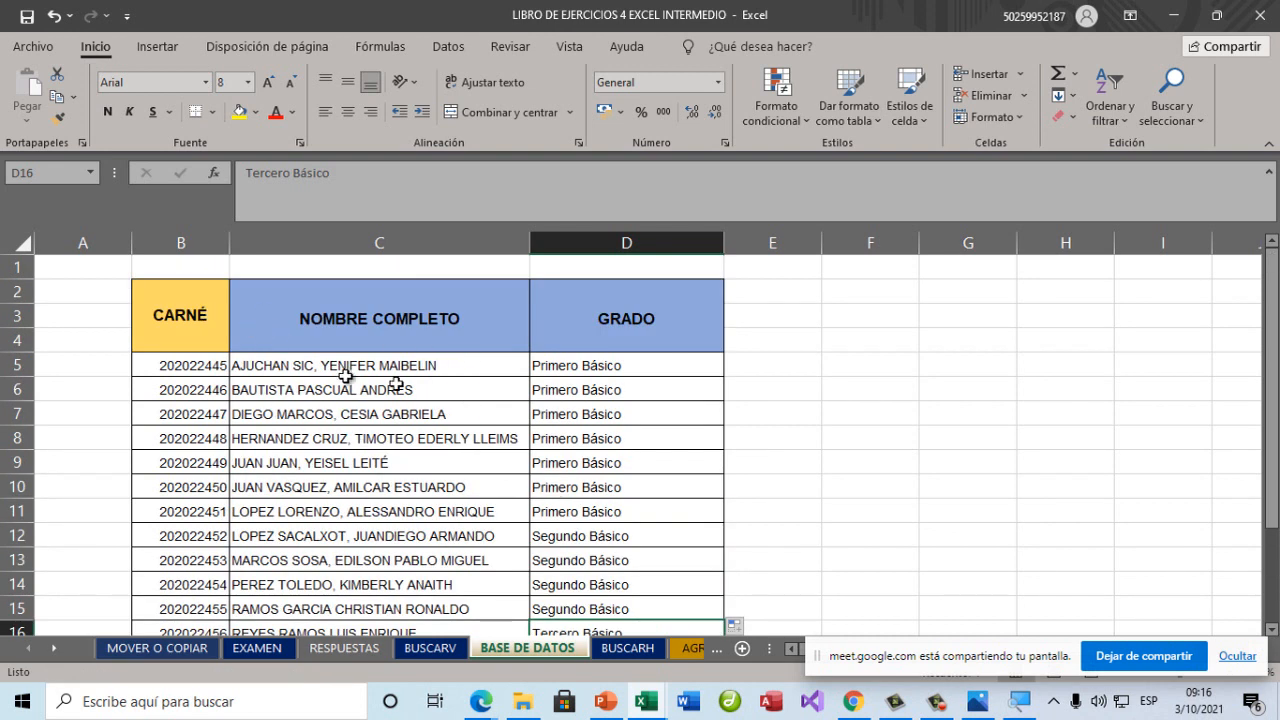
click(204, 232)
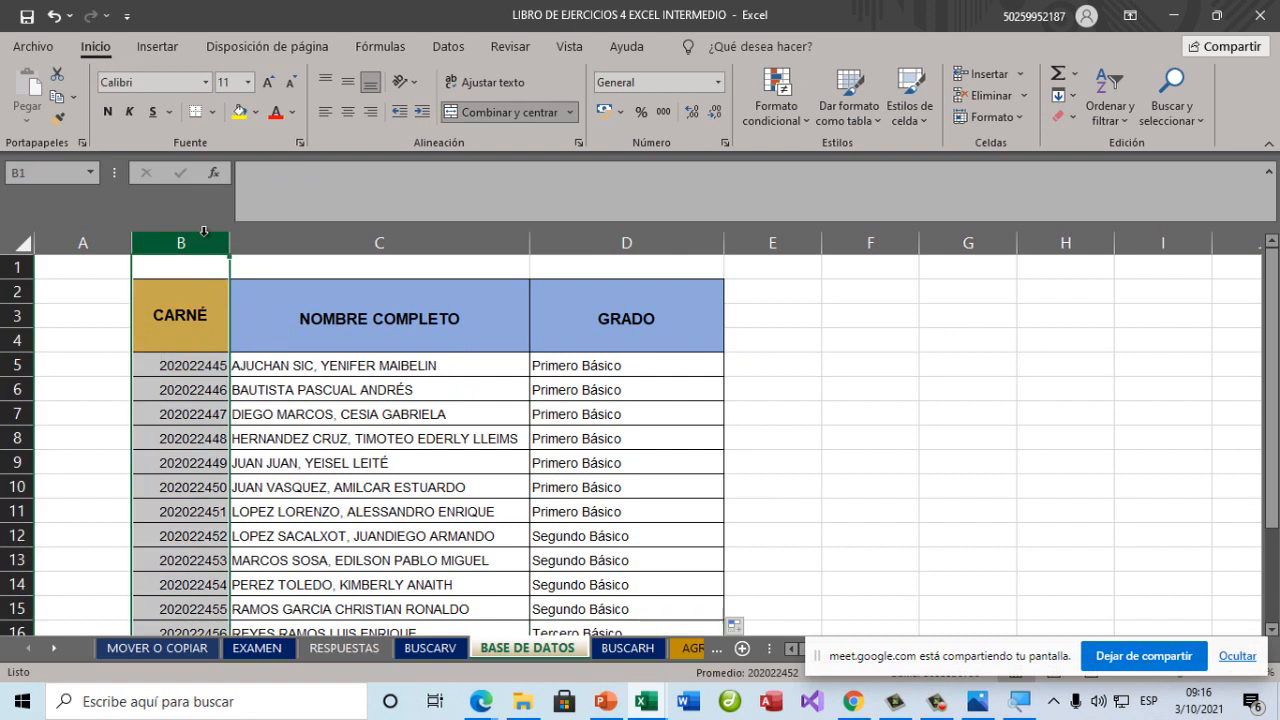
drag(217, 234, 323, 240)
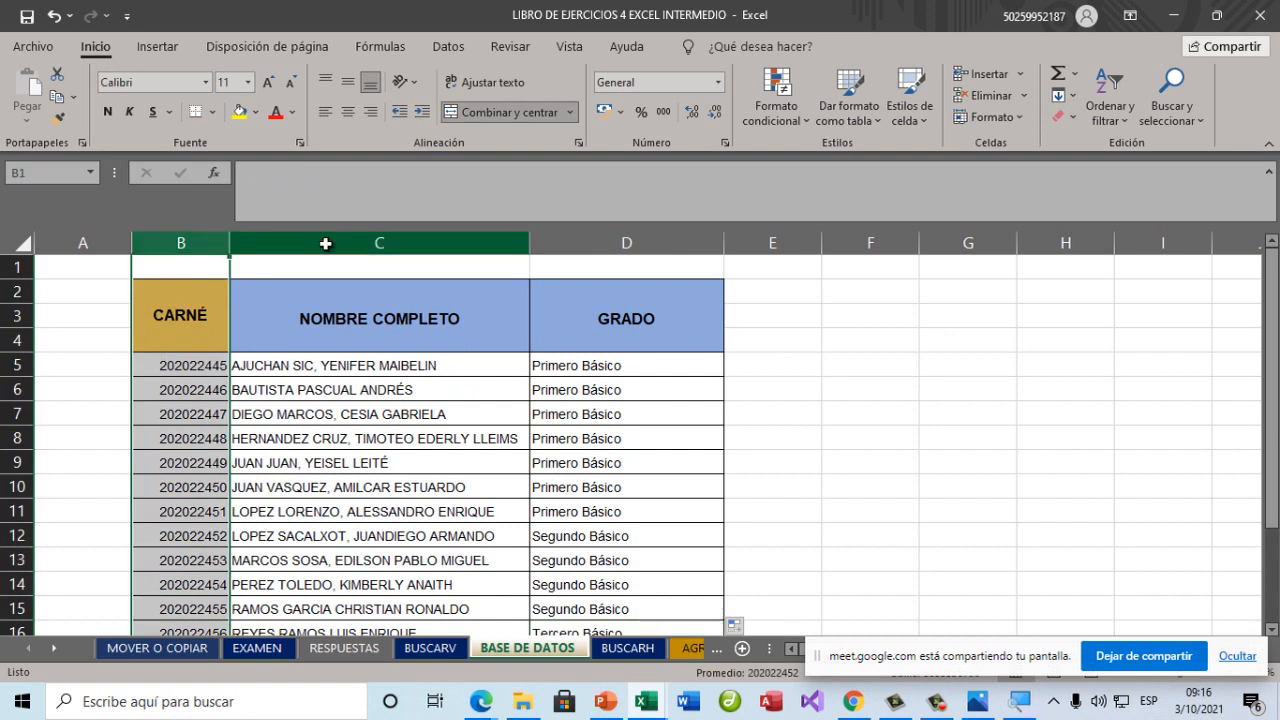
click(325, 243)
click(573, 245)
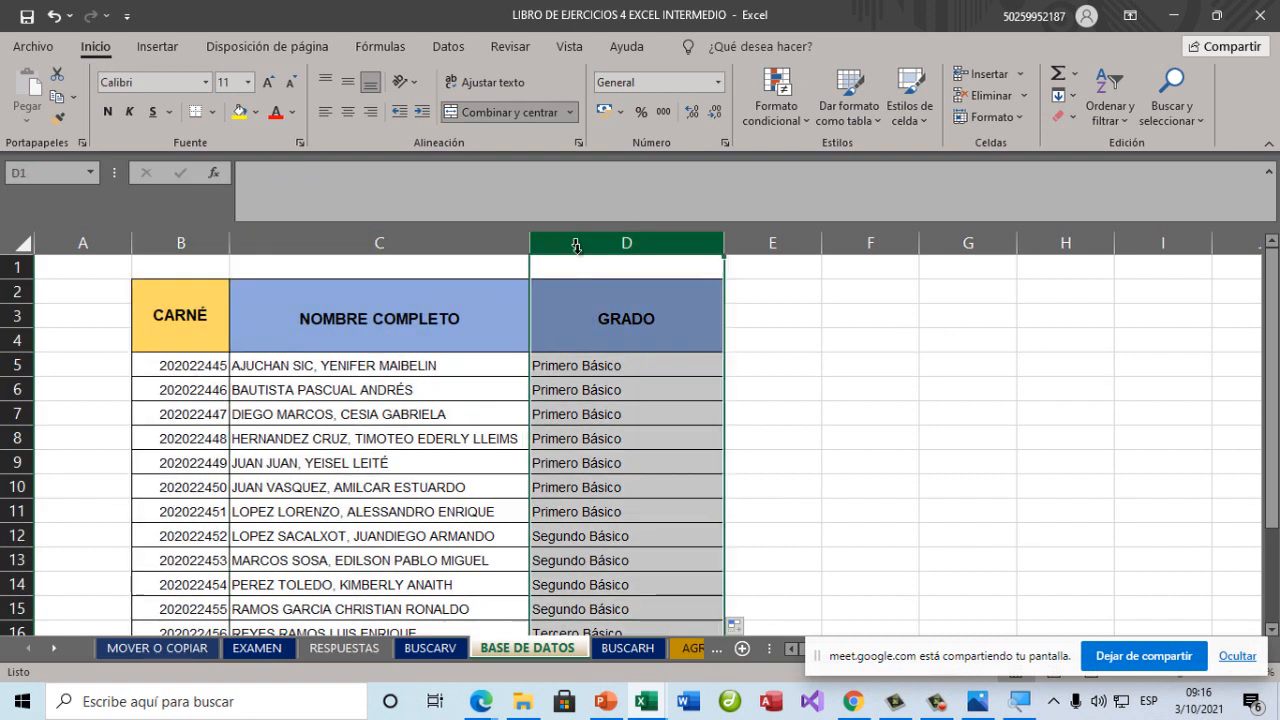
click(456, 404)
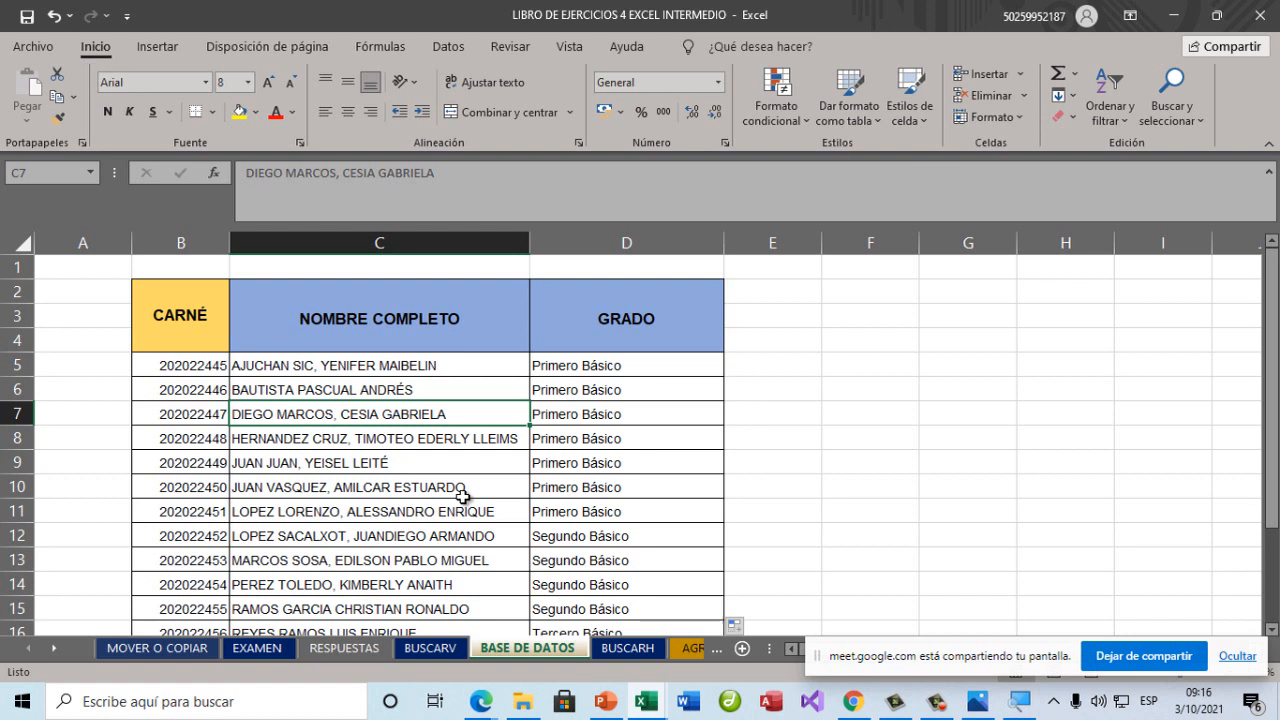
drag(188, 338, 580, 606)
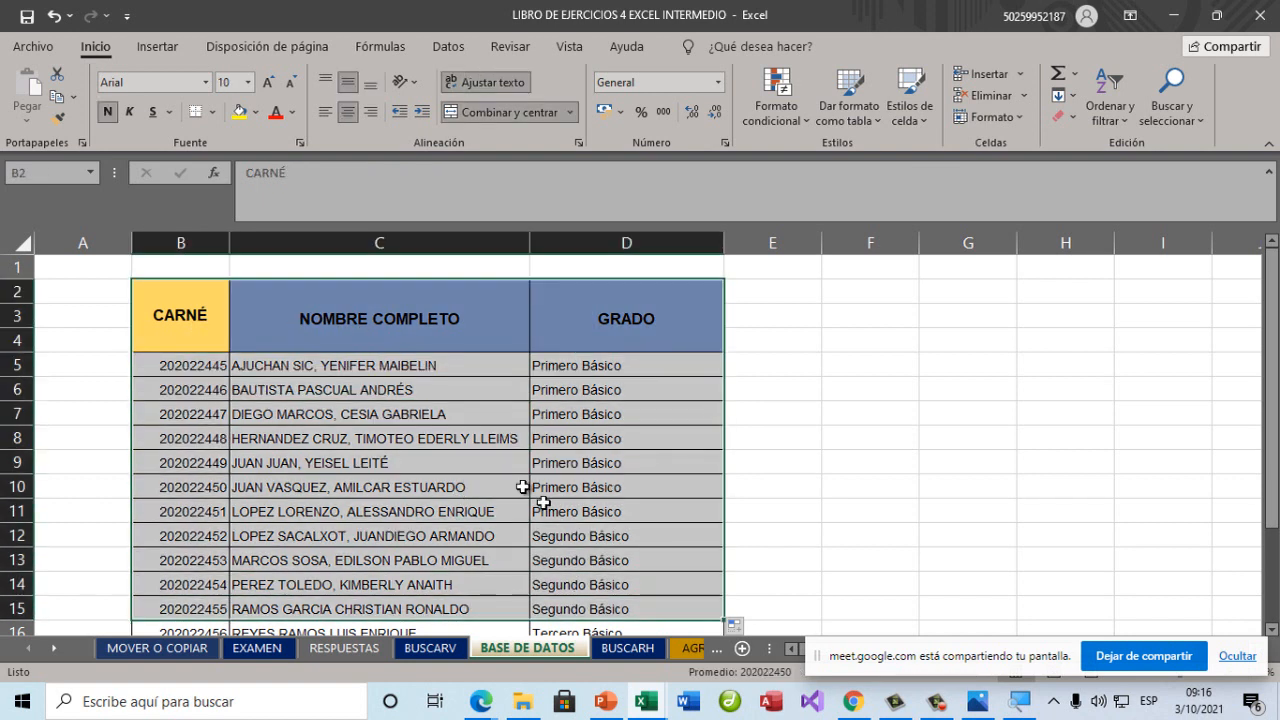
click(391, 245)
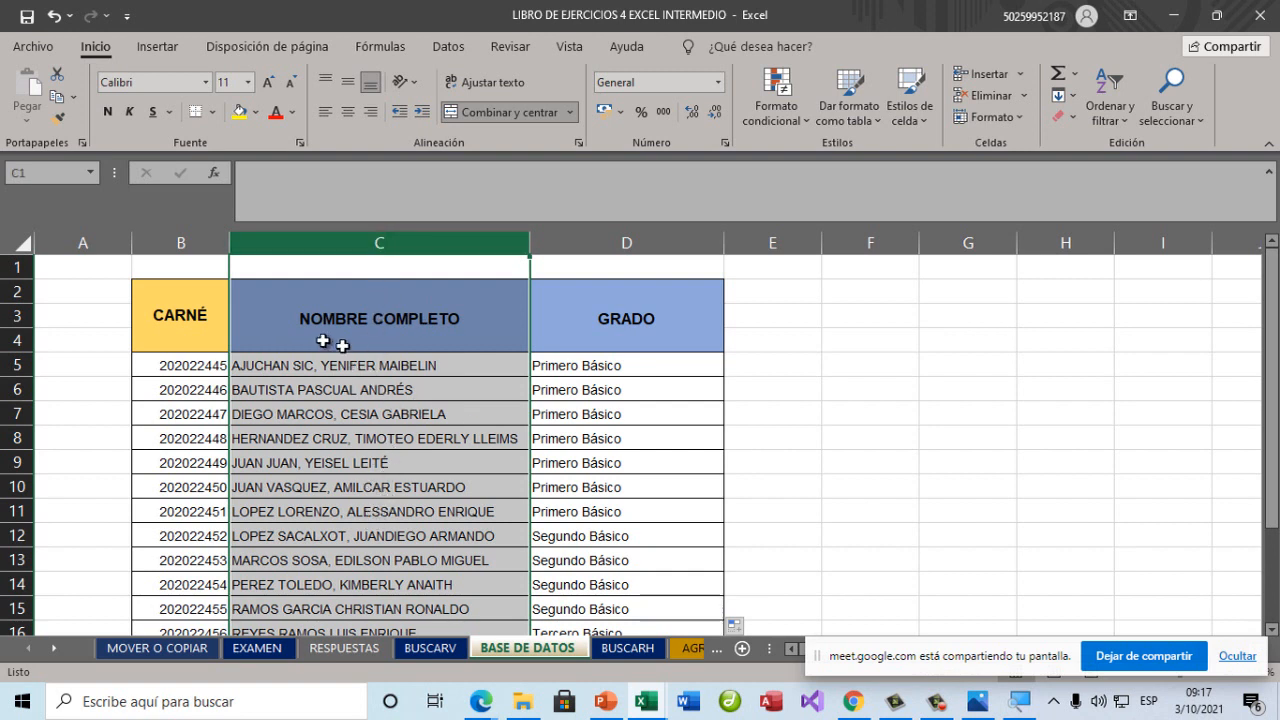
Start a BUSCARV formula in cell C4 of the BUSCARV sheet, under NOMBRE DE ESTUDIANTE.
click(433, 648)
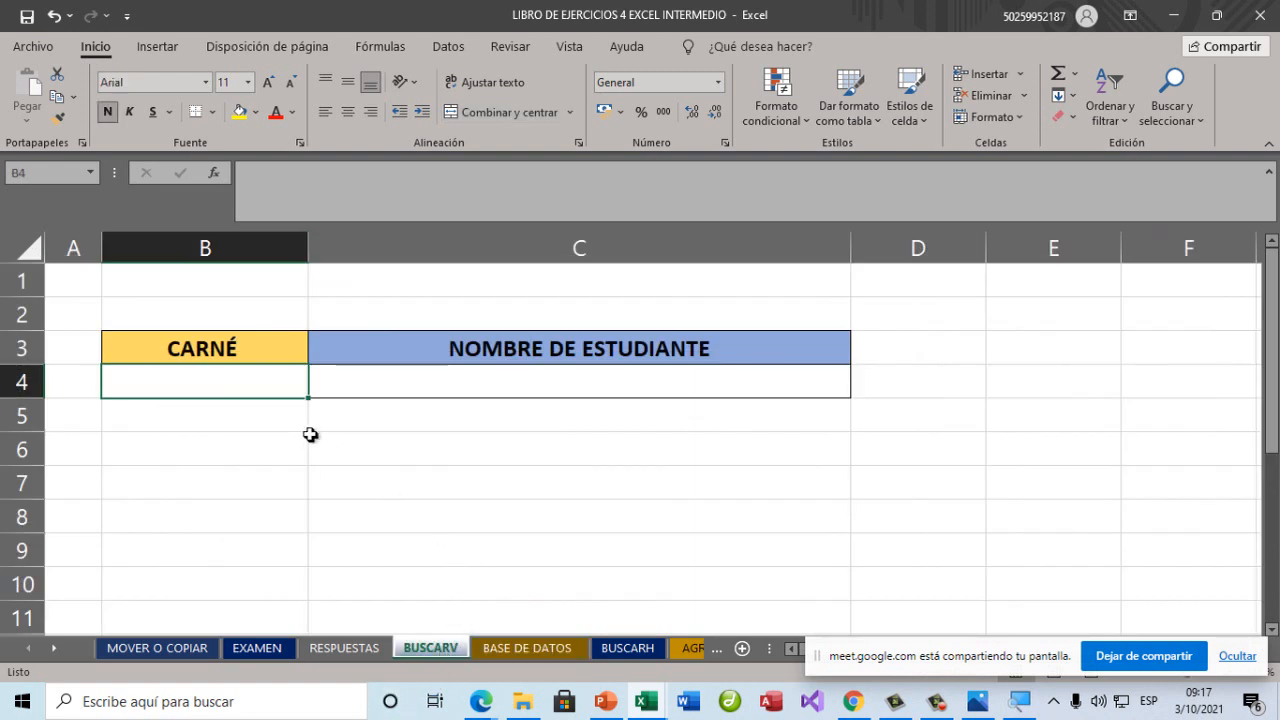
click(349, 382)
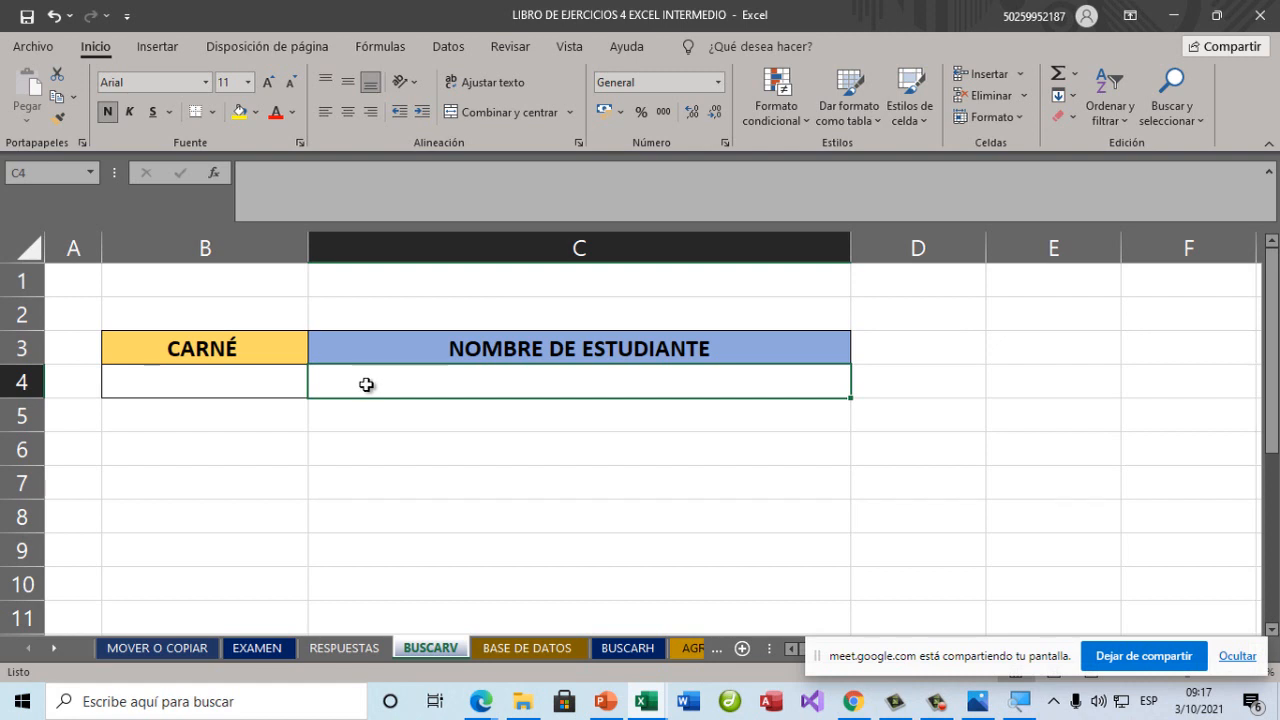
key(ctrl)
key(ctrl)
key(ctrl)
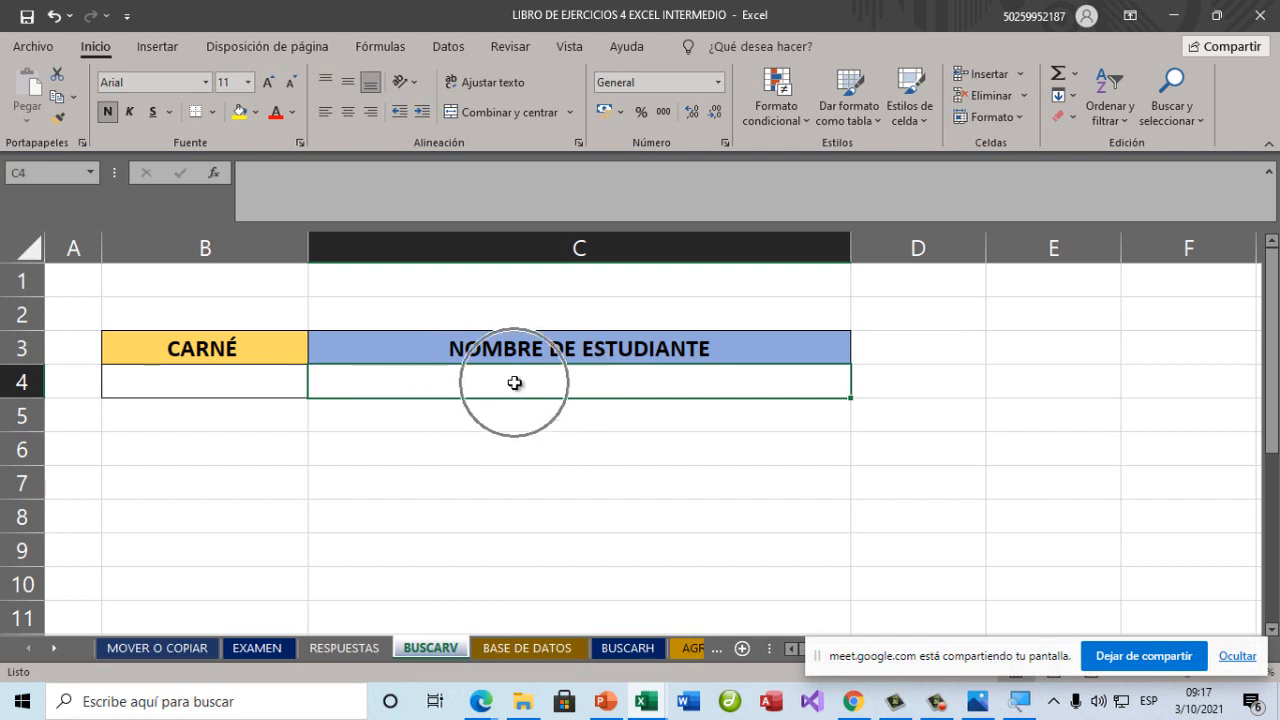
key(ctrl)
key(ctrl)
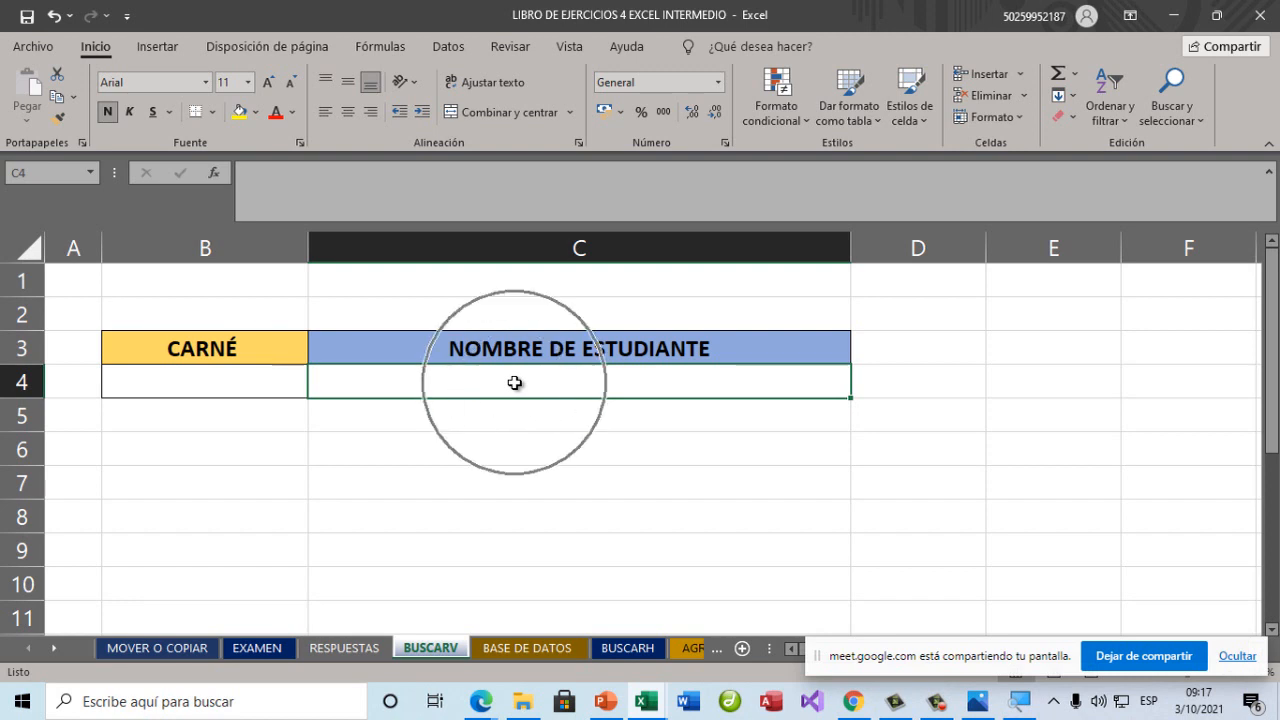
key(ctrl)
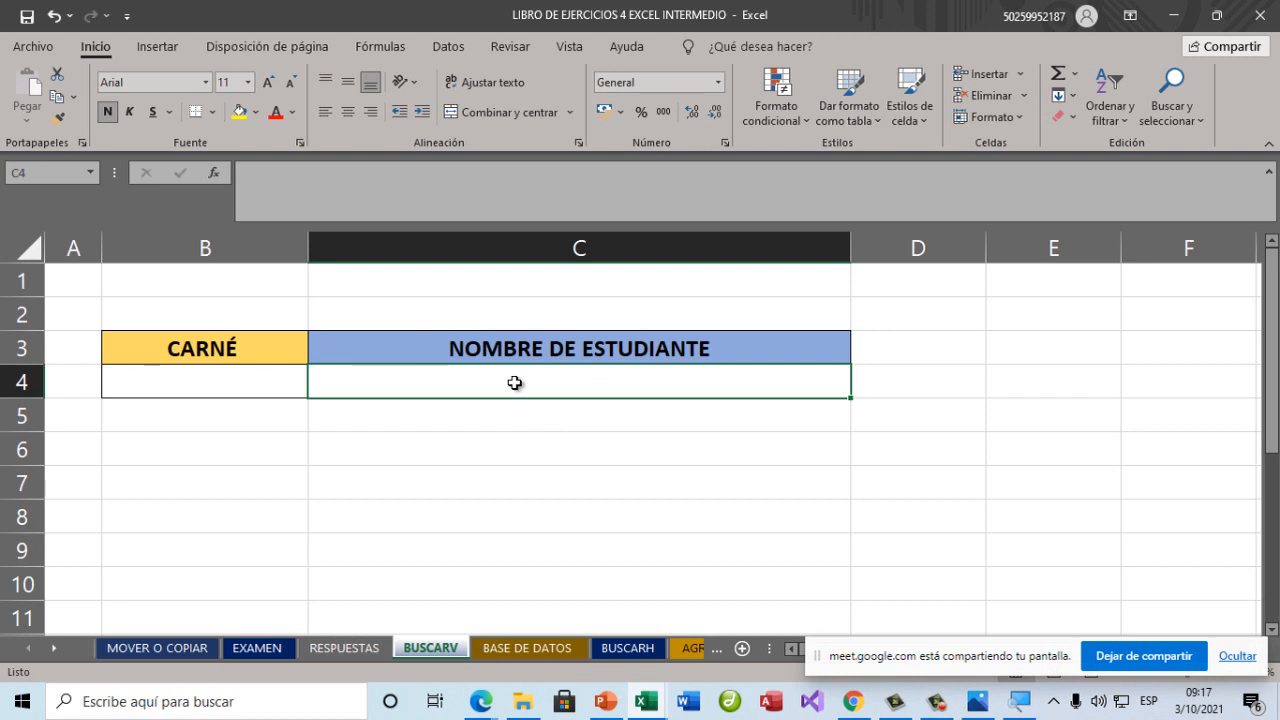
text(=)
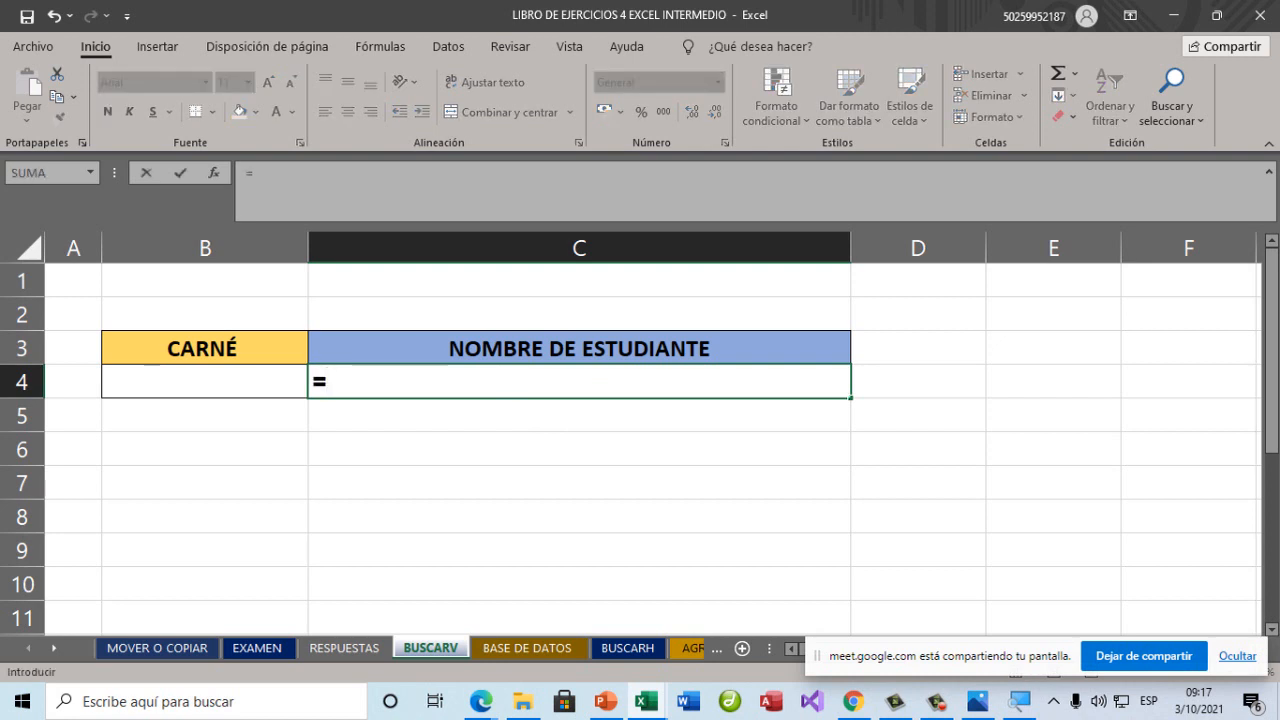
text(BUSCAR)
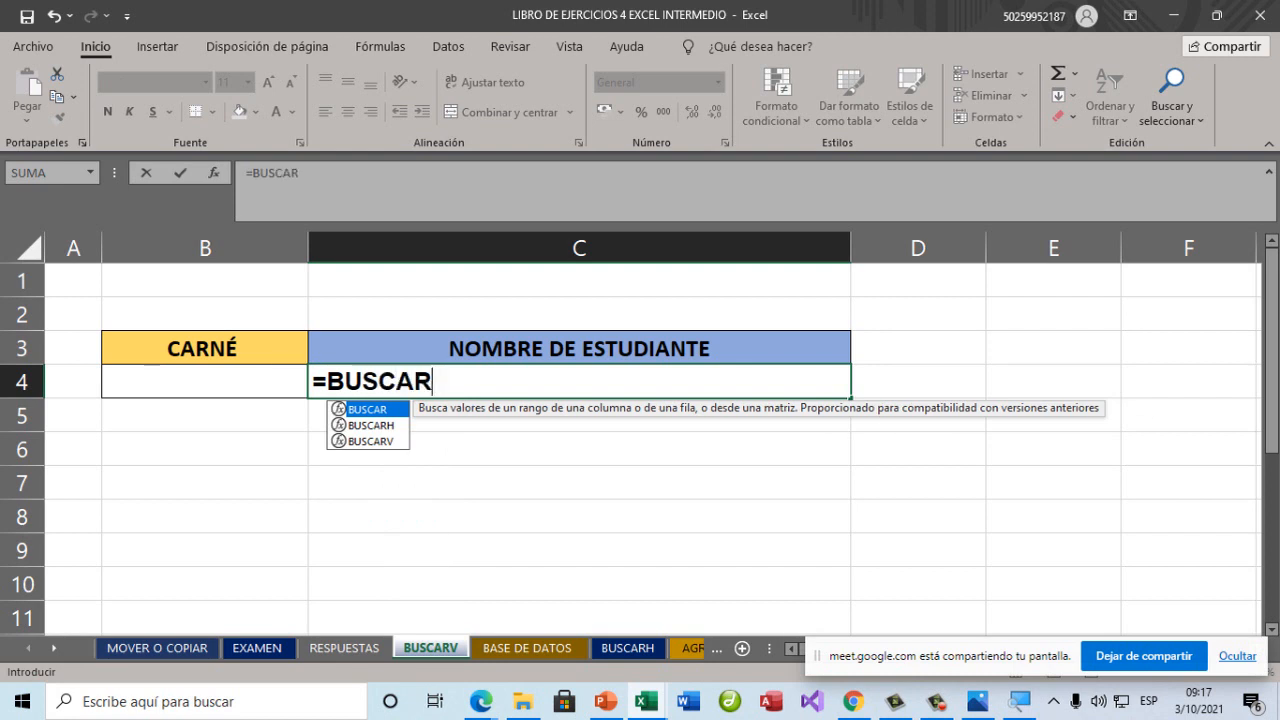
double_click(370, 441)
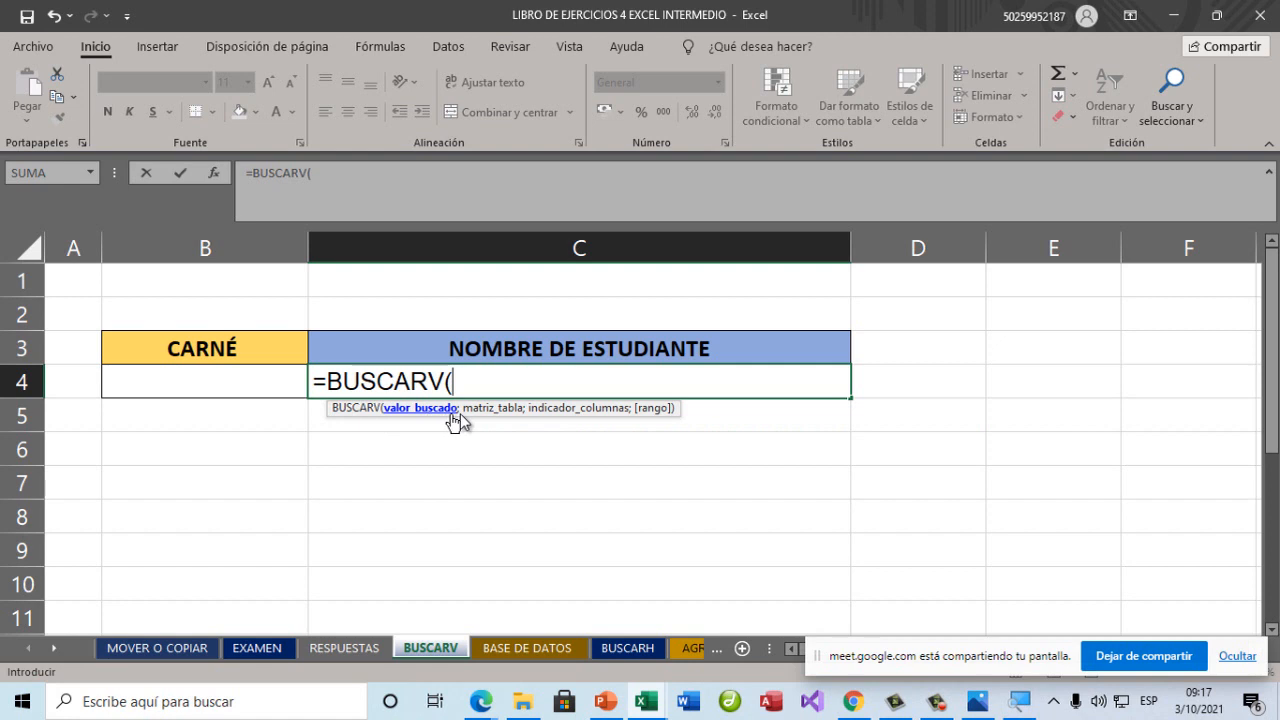
Magnify the screen to 200% with the Lupa magnifier, return to the formula in C4 and minimize the magnifier window.
click(1009, 701)
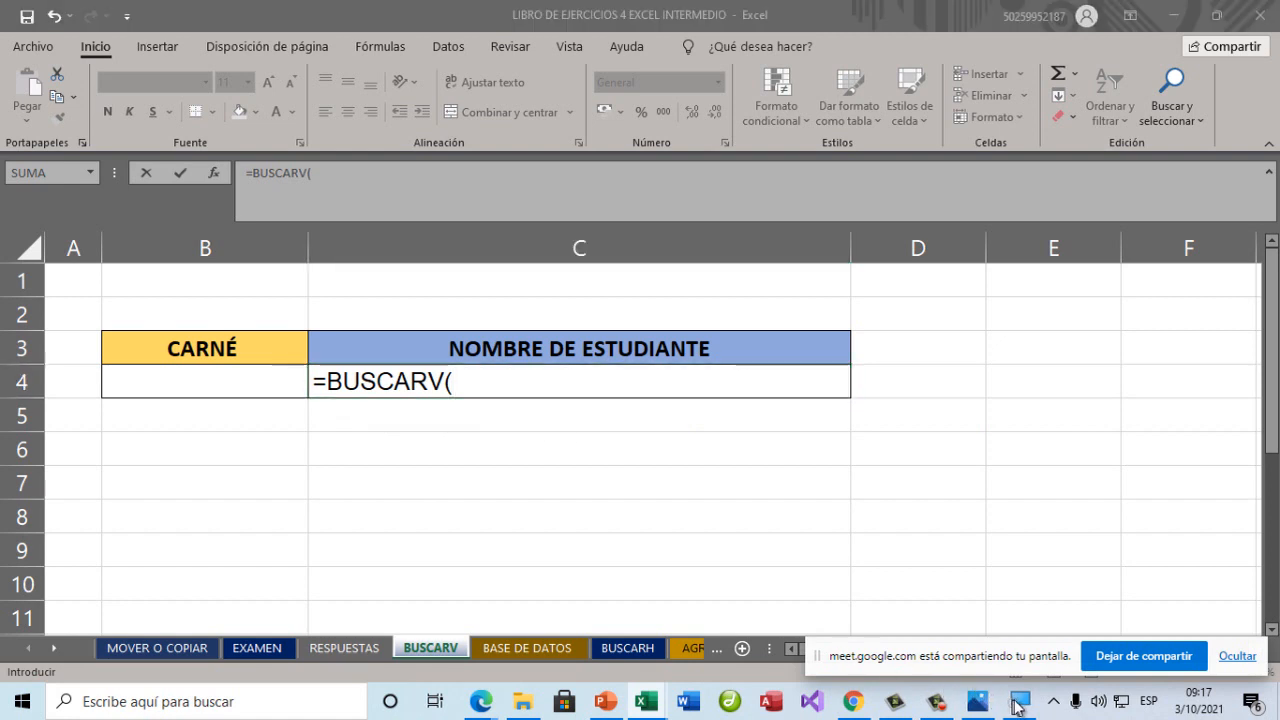
click(448, 390)
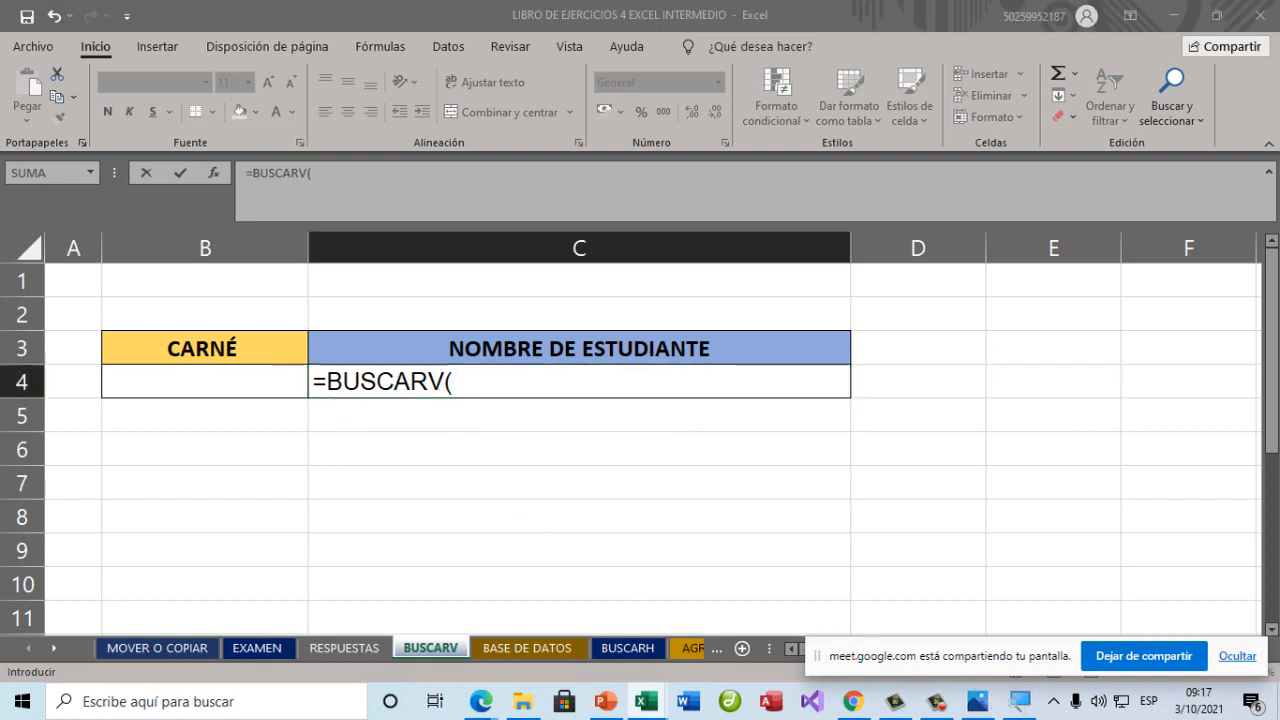
click(1033, 712)
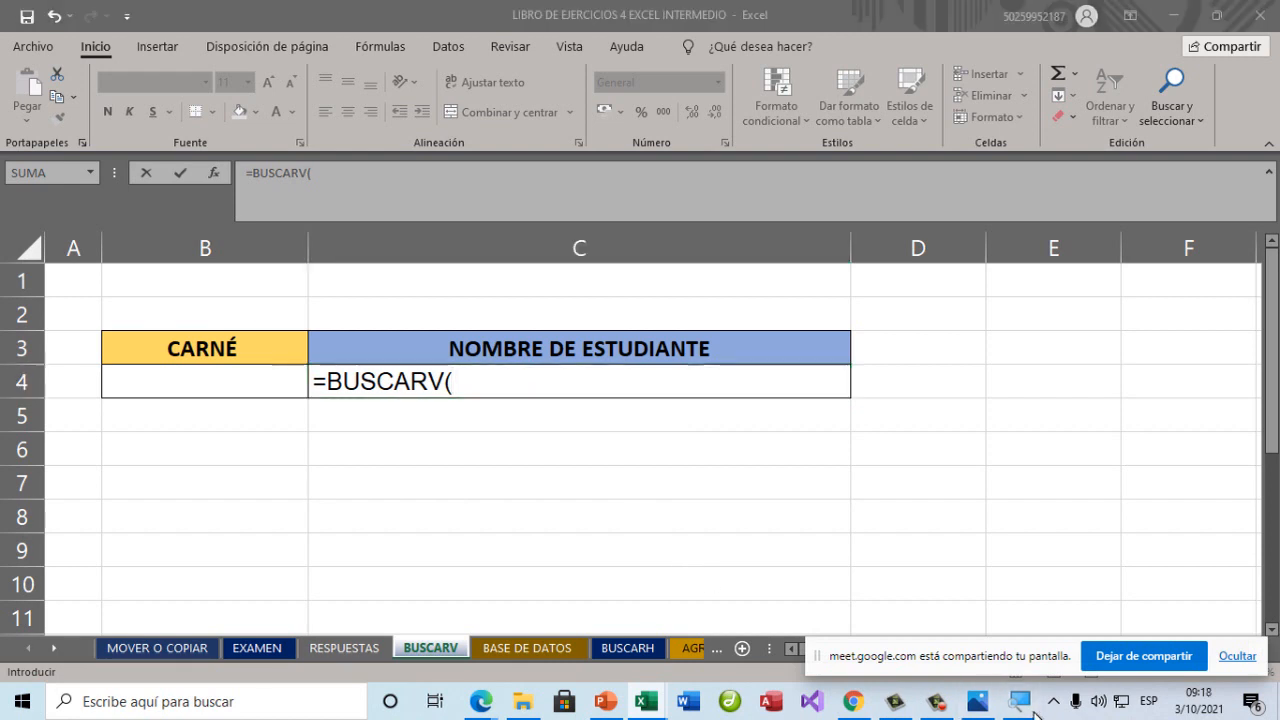
drag(940, 662, 718, 593)
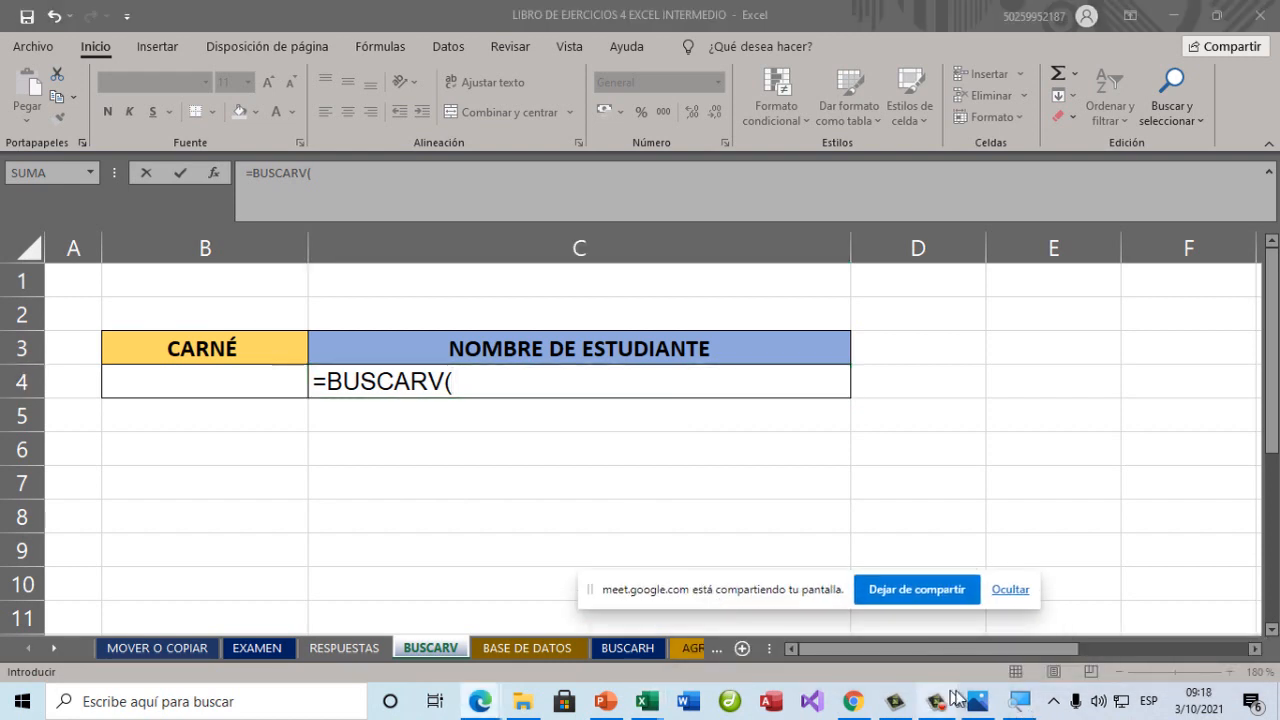
click(1022, 703)
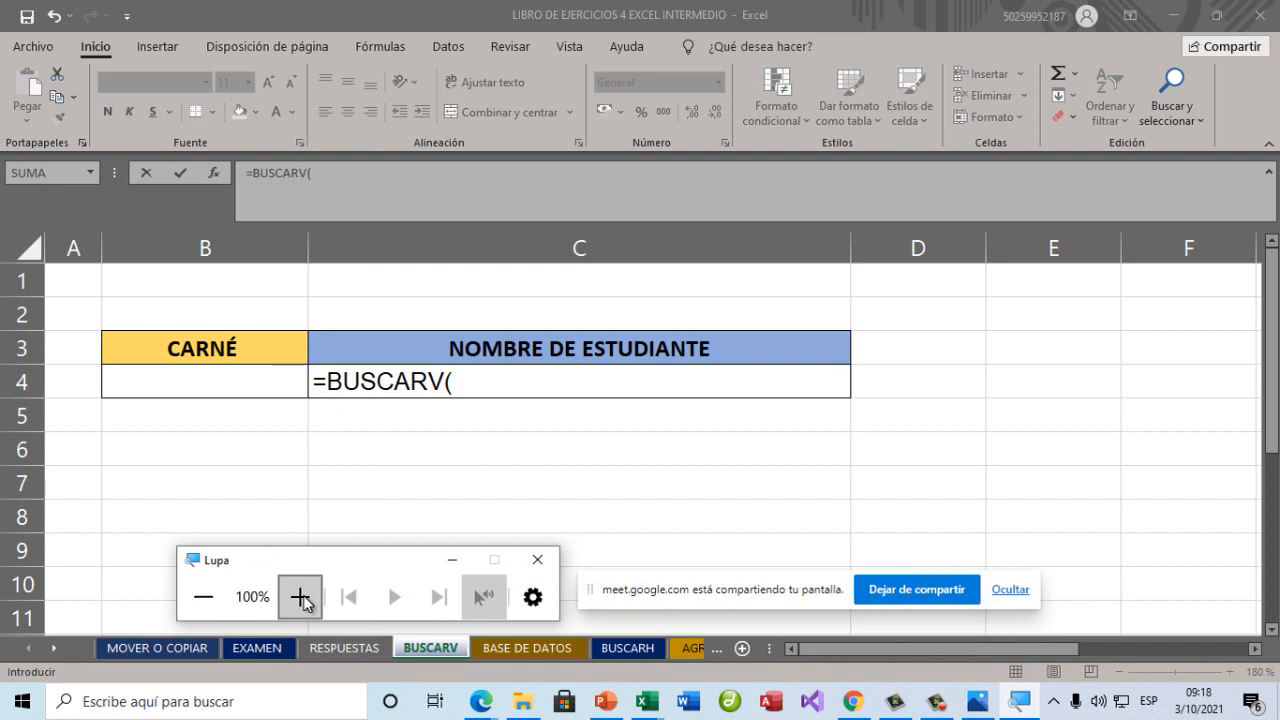
click(300, 674)
click(641, 178)
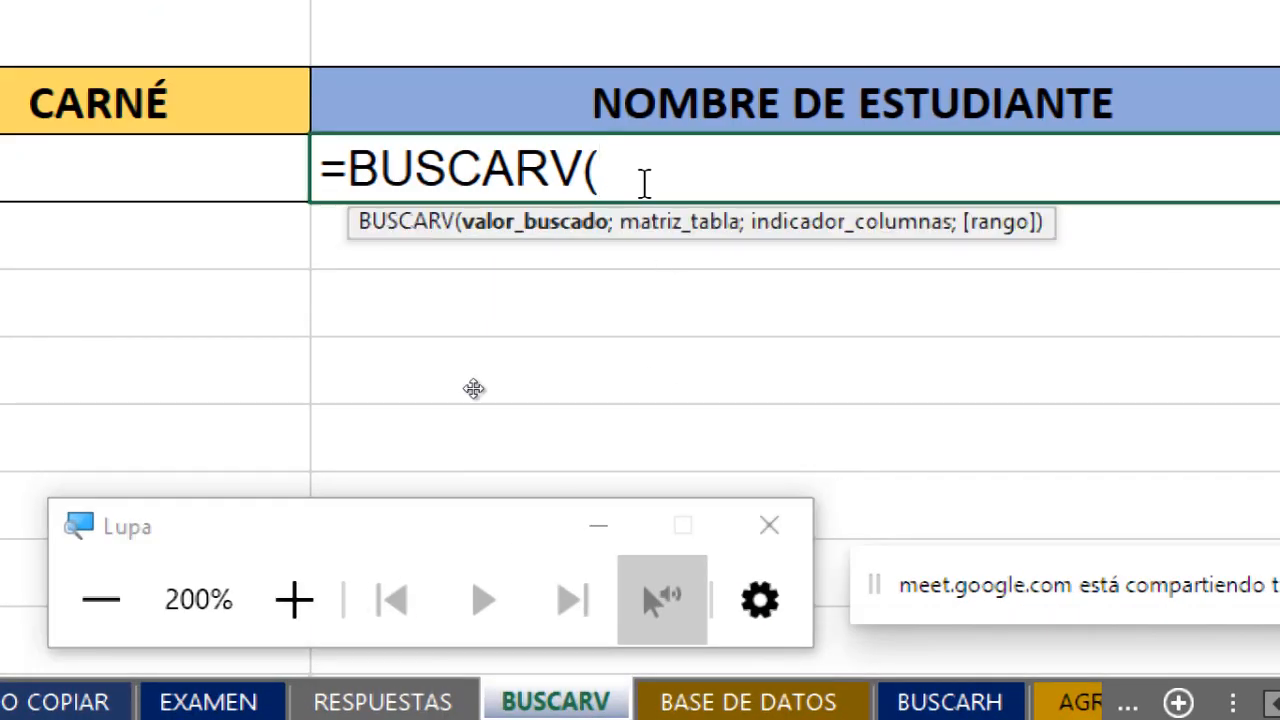
click(599, 528)
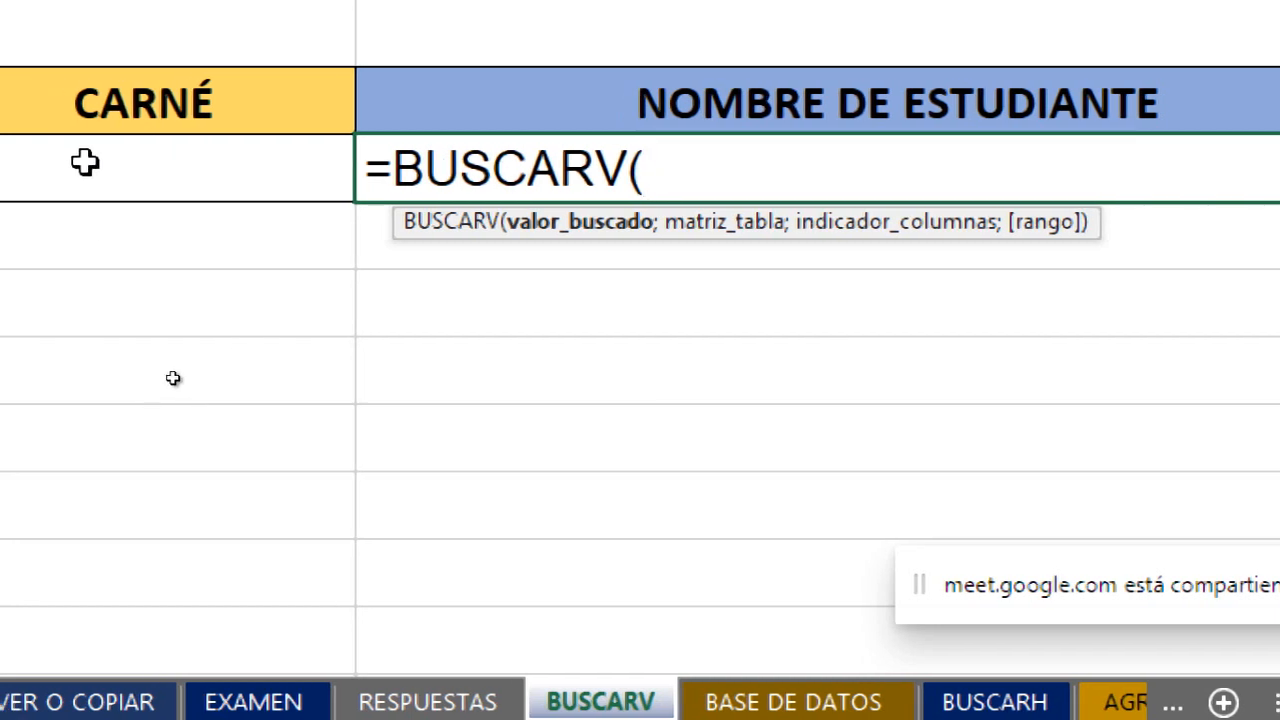
Give the BUSCARV formula B4 as the lookup value and B2:D19 of the BASE DE DATOS sheet as the table range.
click(212, 178)
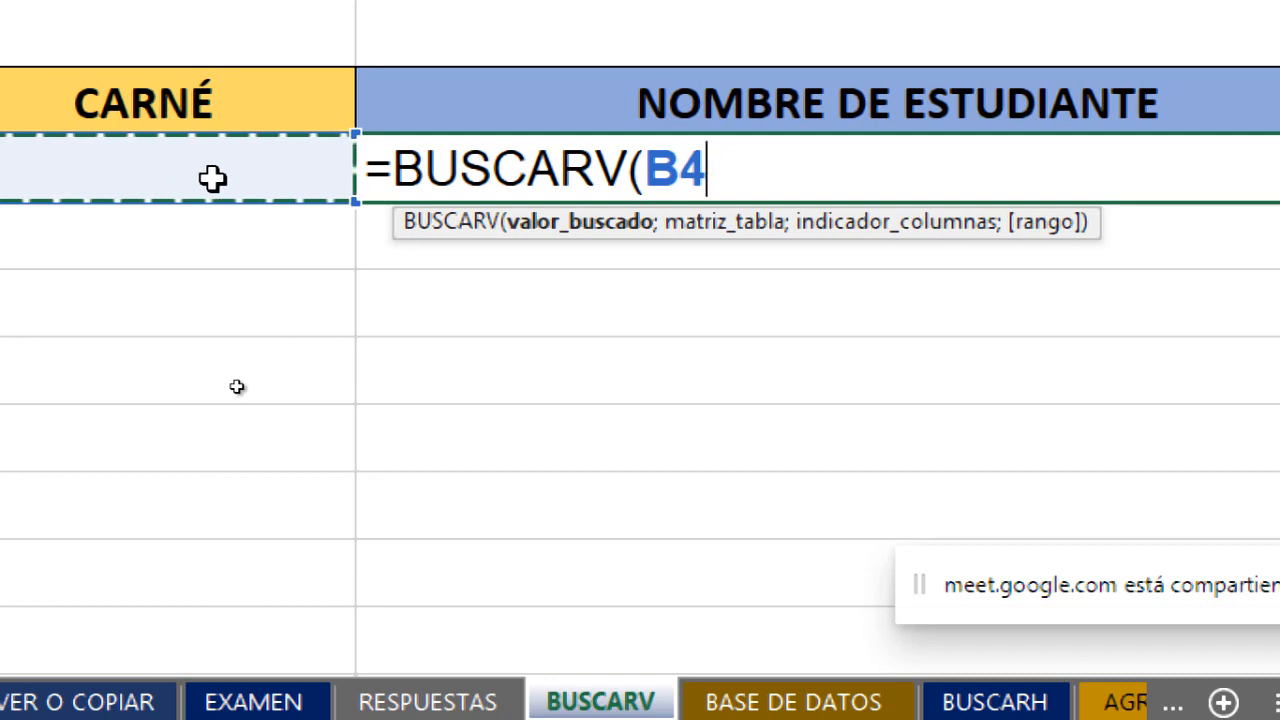
text(;)
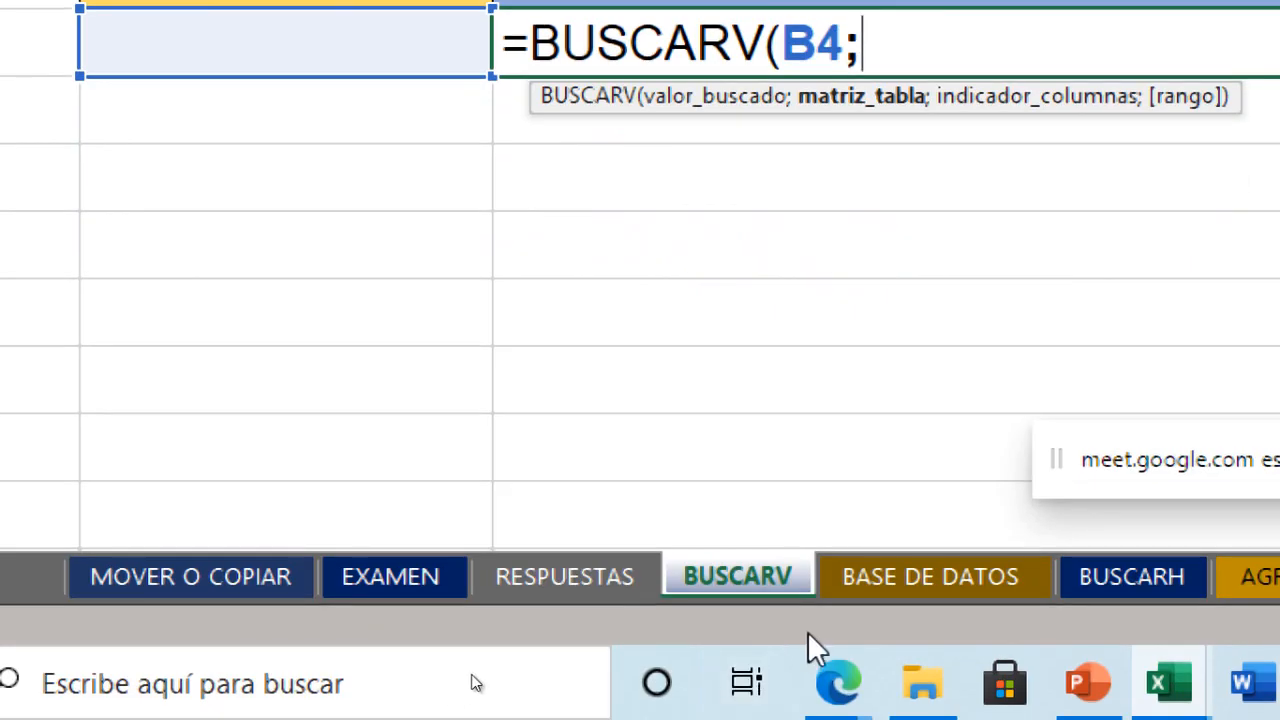
click(918, 585)
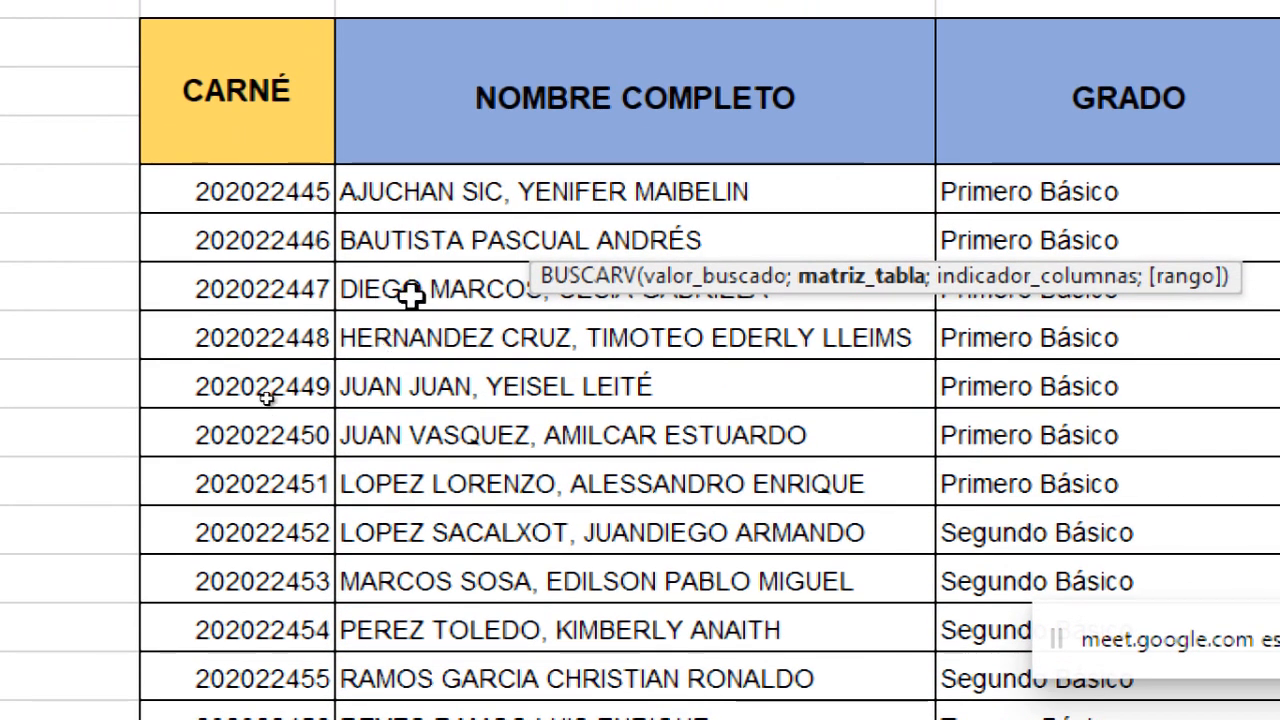
drag(253, 117, 1163, 559)
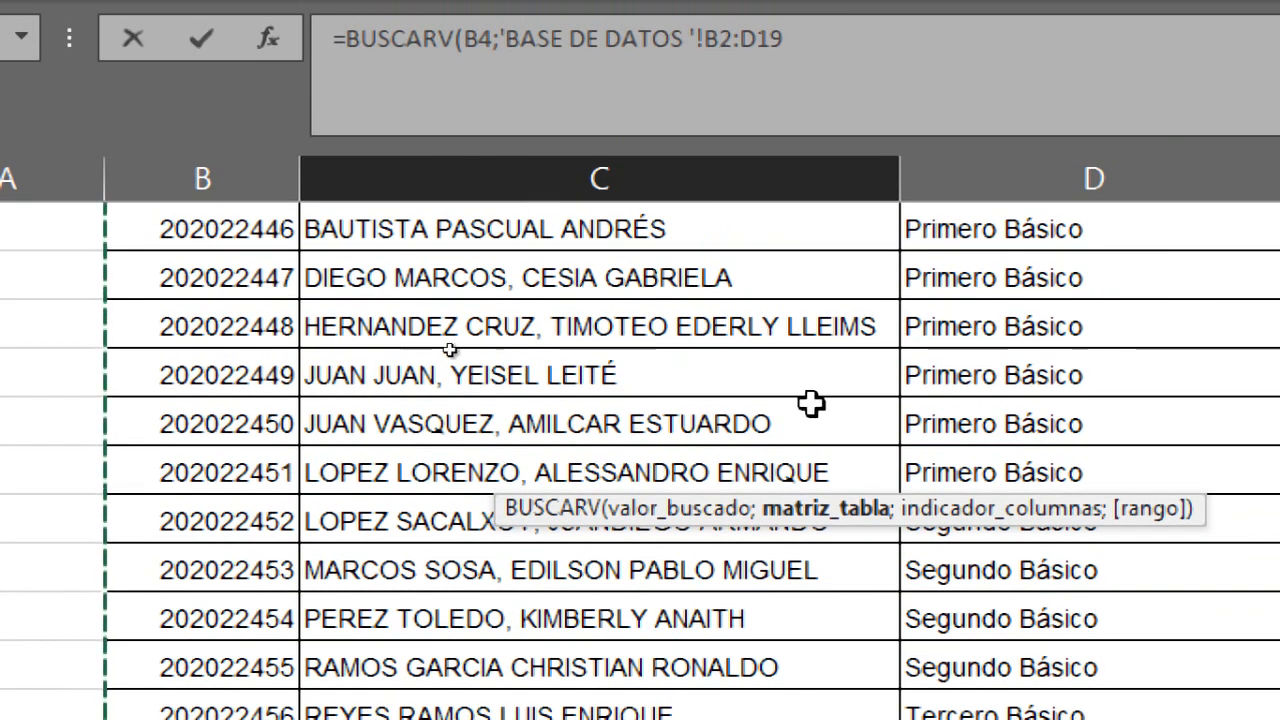
scroll(811, 403, up, 1)
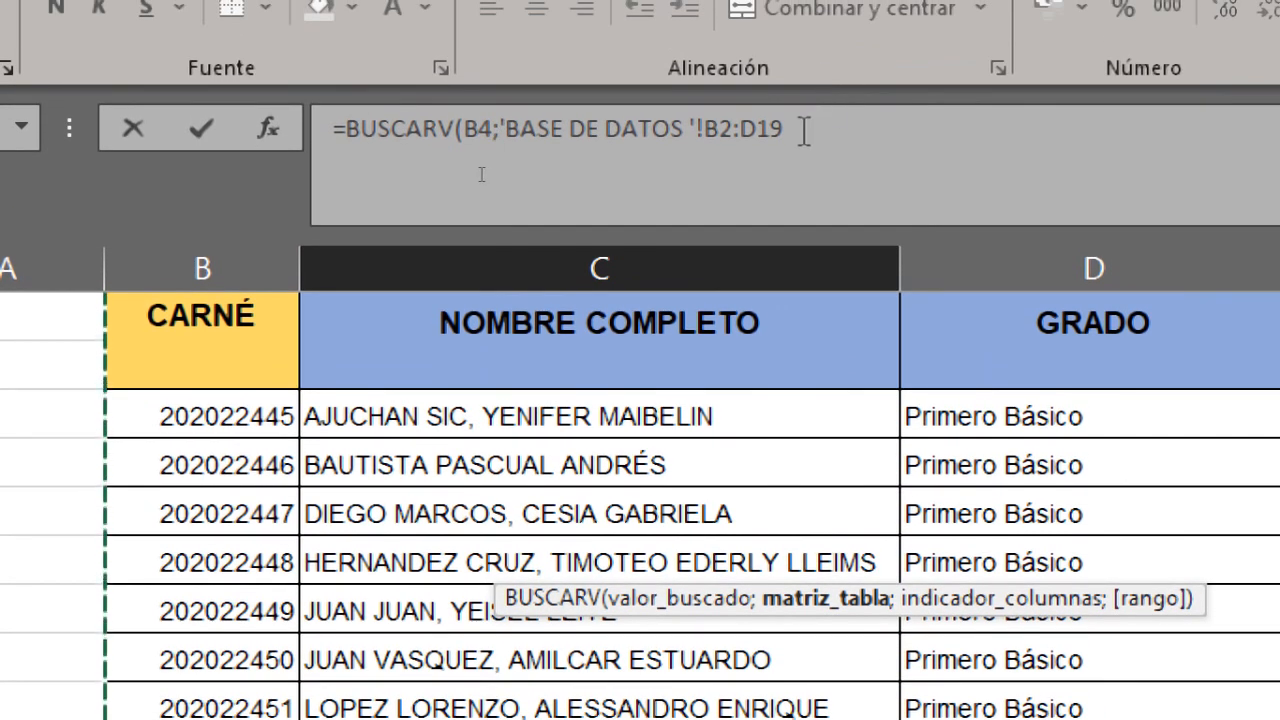
click(803, 101)
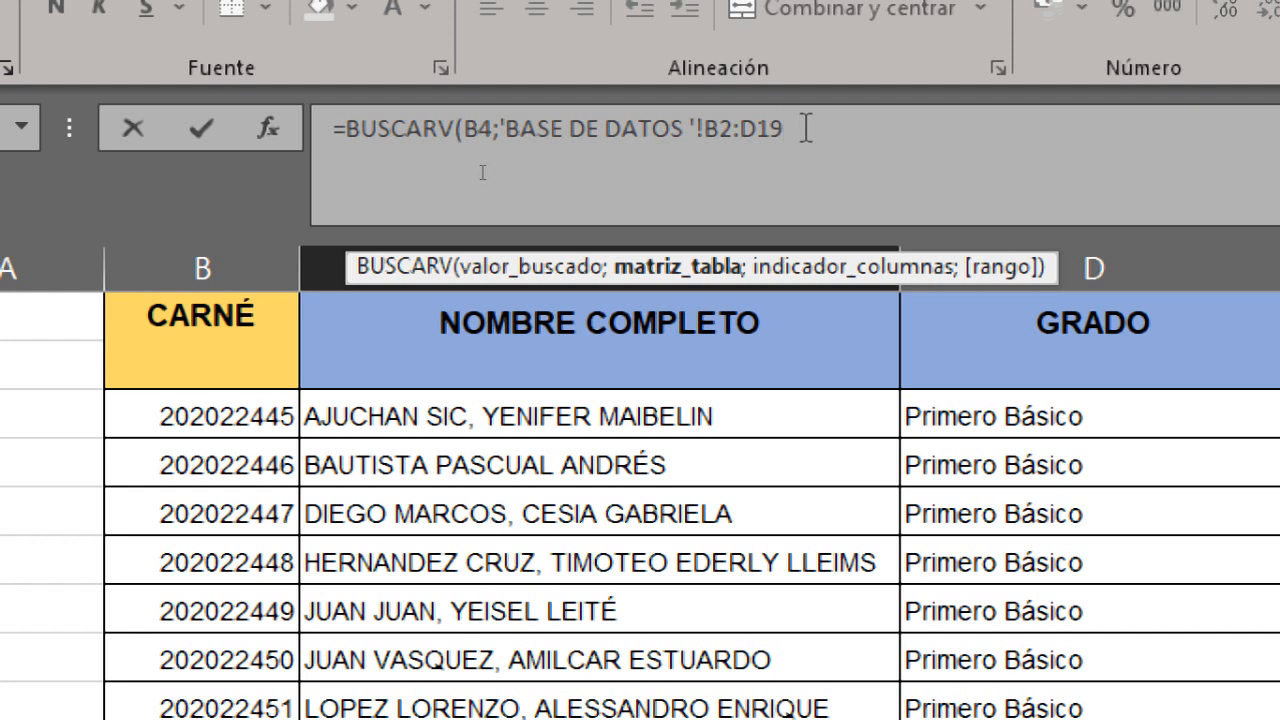
text(;)
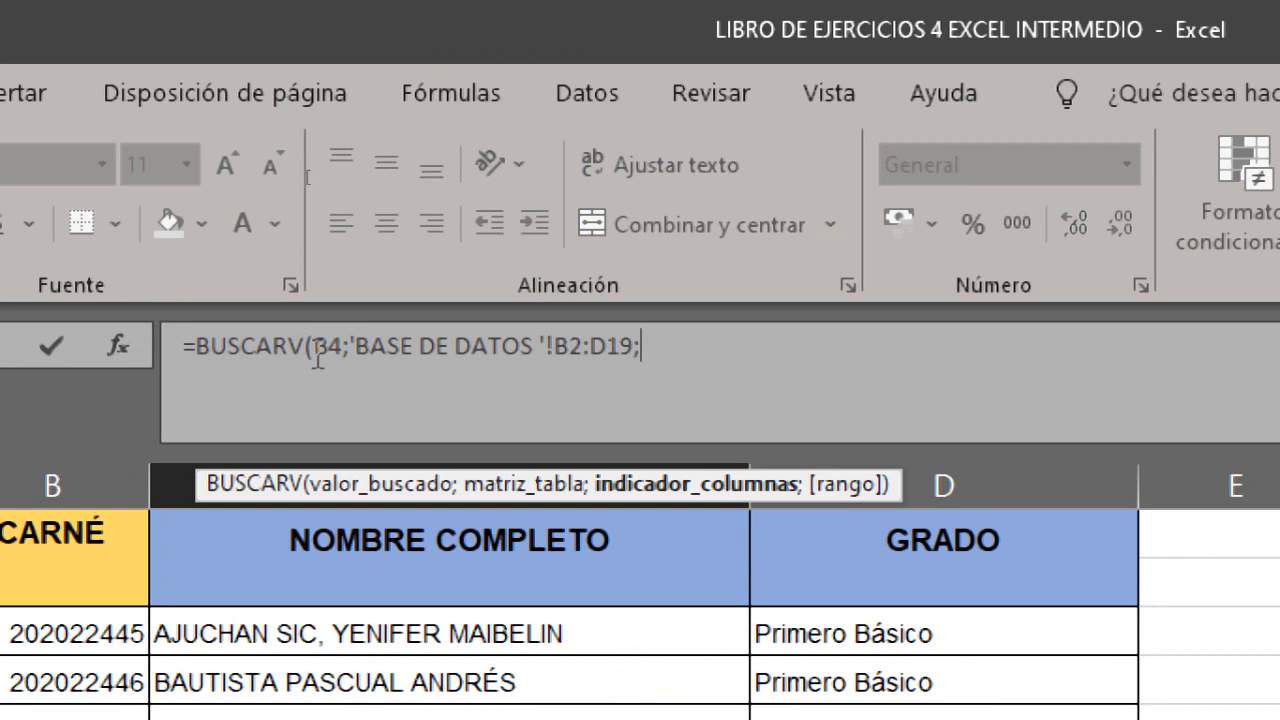
Set the BUSCARV column indicator to 2 and the range argument to FALSO for an exact match.
drag(316, 347, 342, 347)
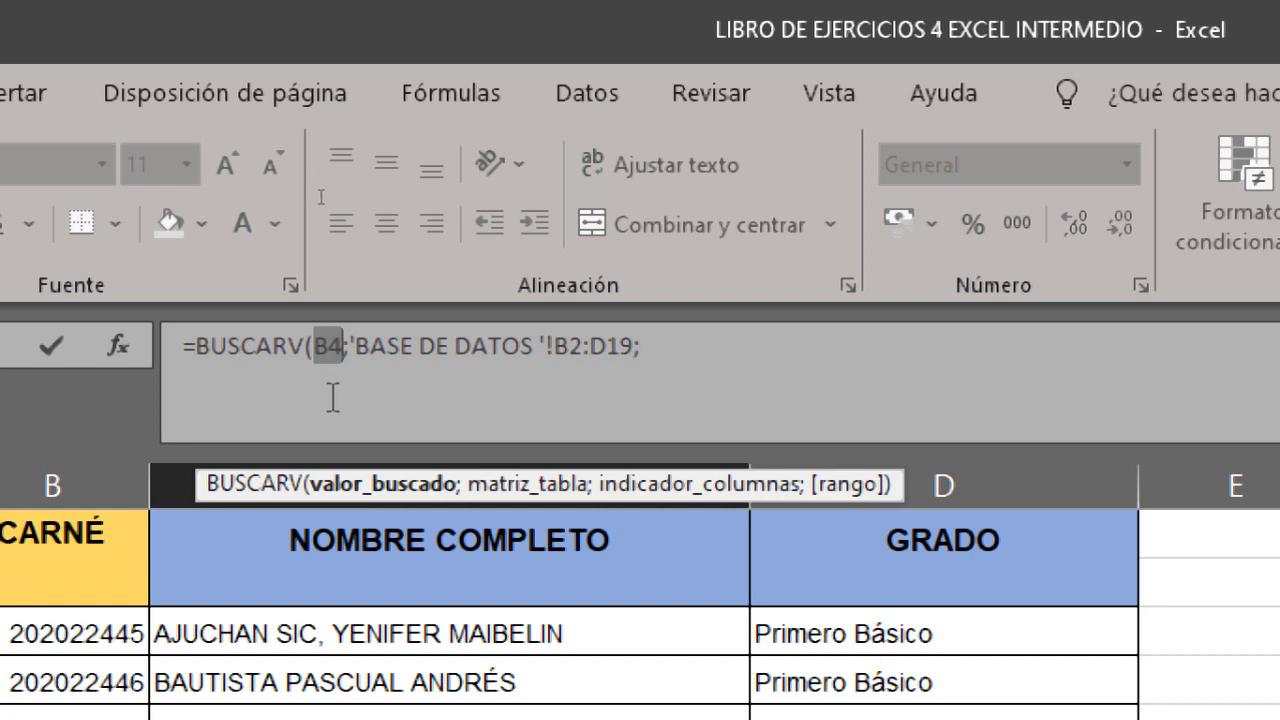
drag(348, 346, 636, 365)
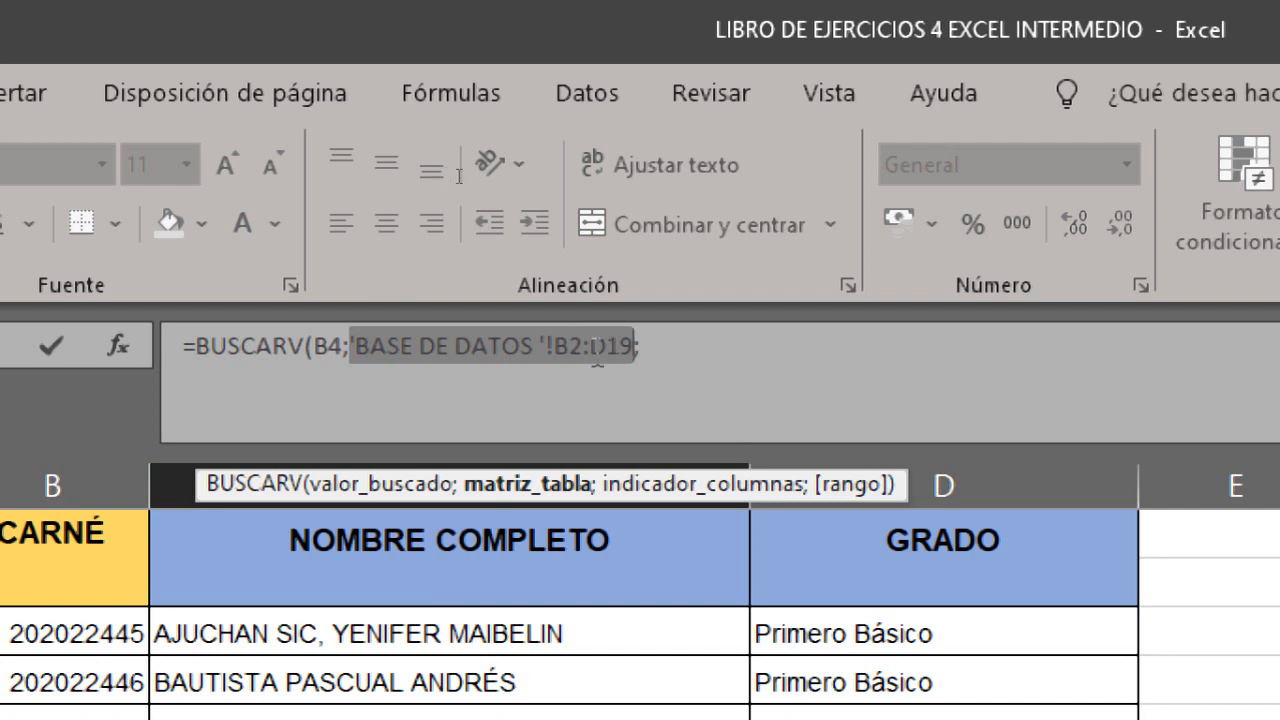
click(676, 346)
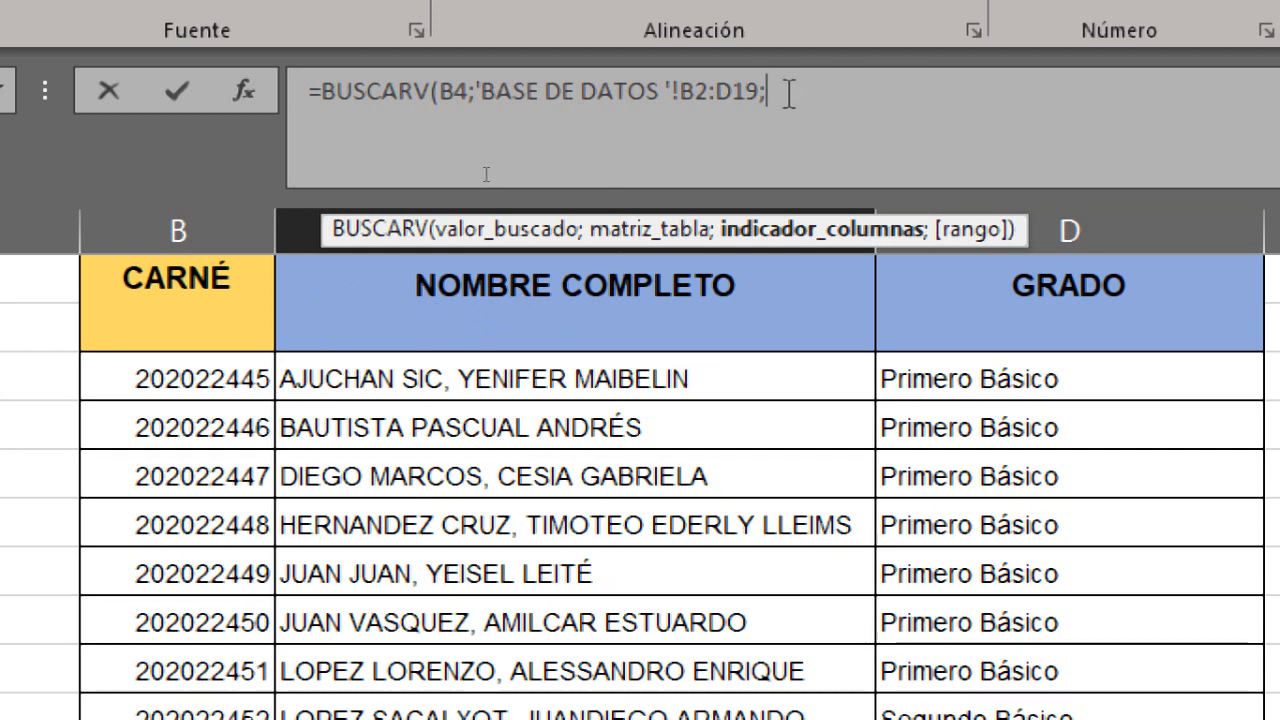
text(2)
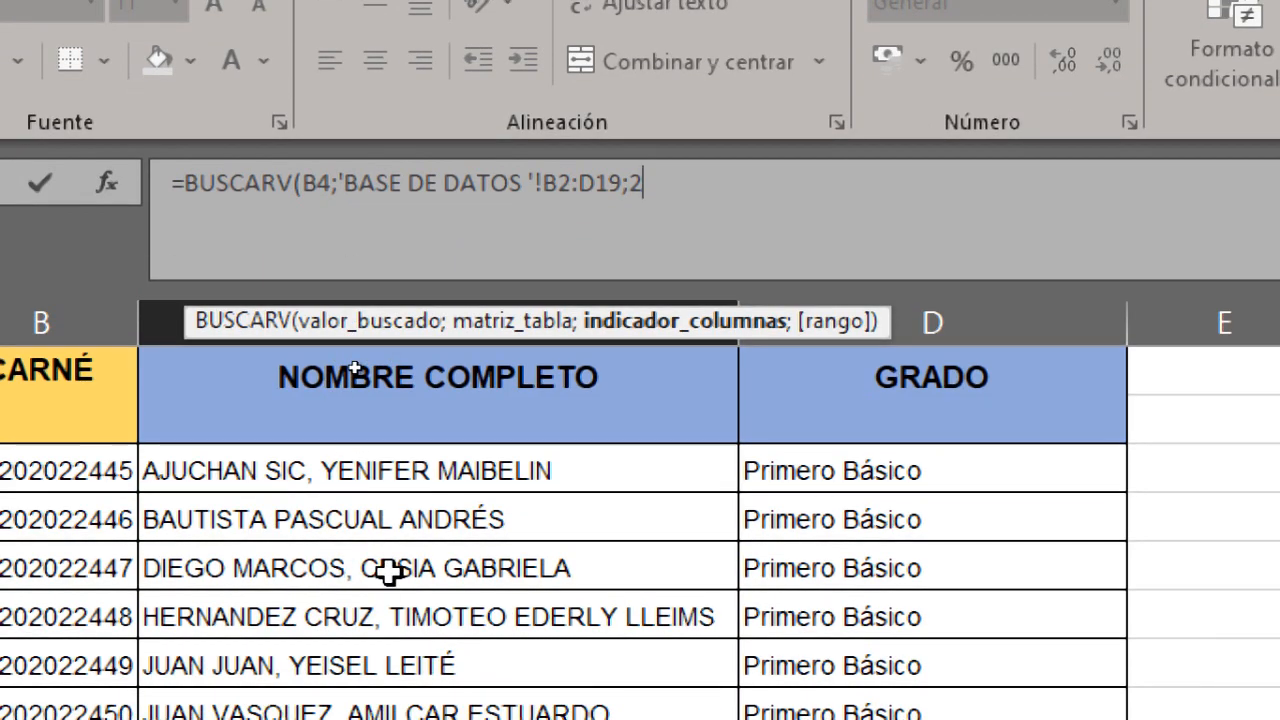
text(;)
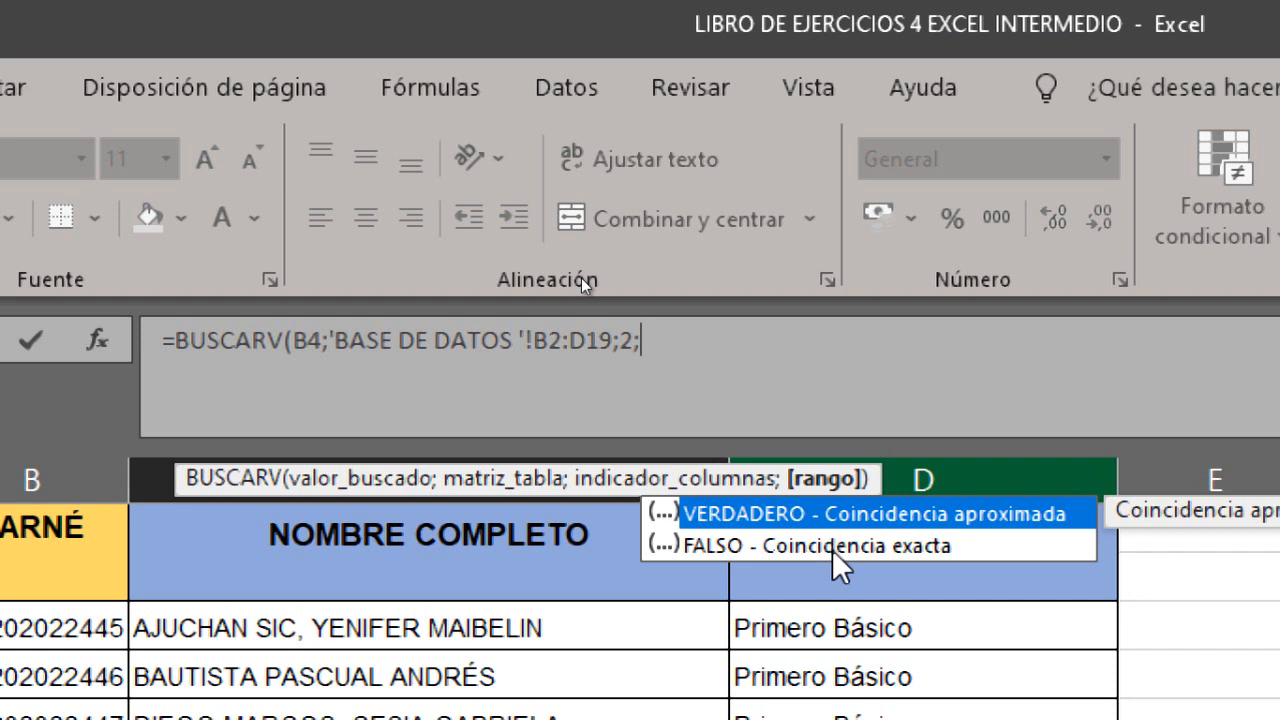
double_click(744, 544)
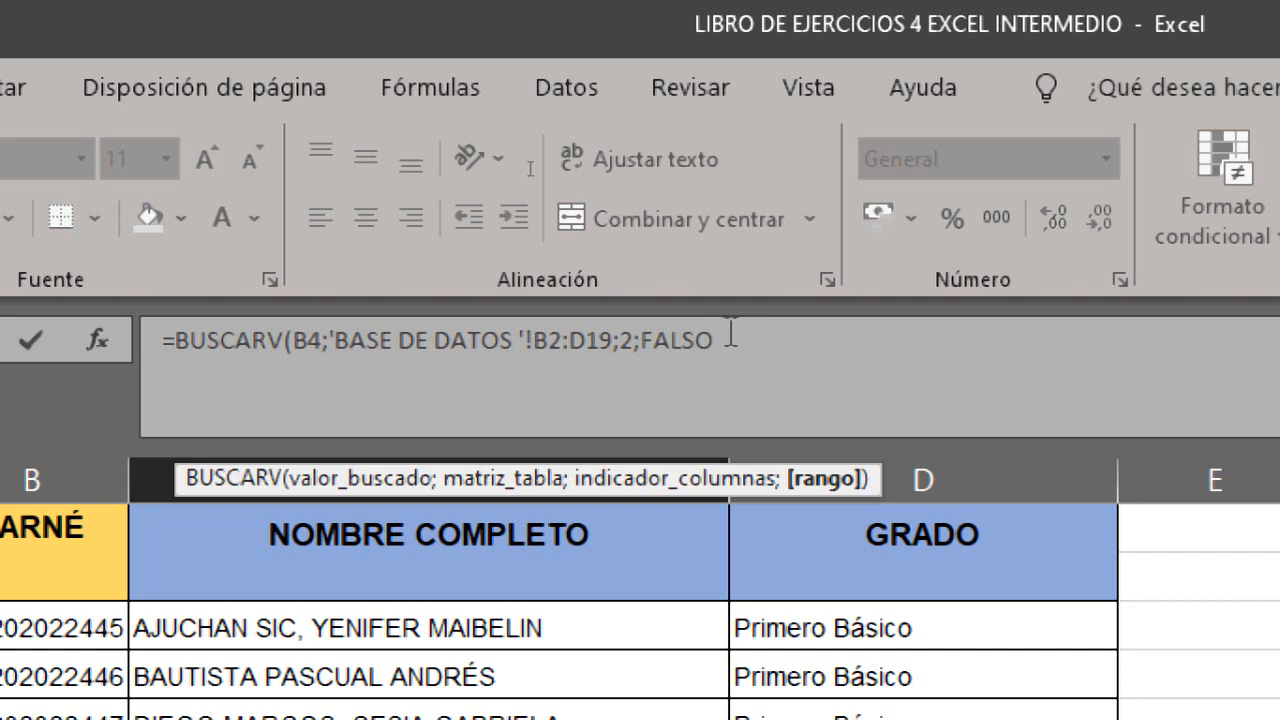
Complete the BUSCARV formula in C4 with its closing parenthesis and clear the conditional formatting rules from that cell.
text())
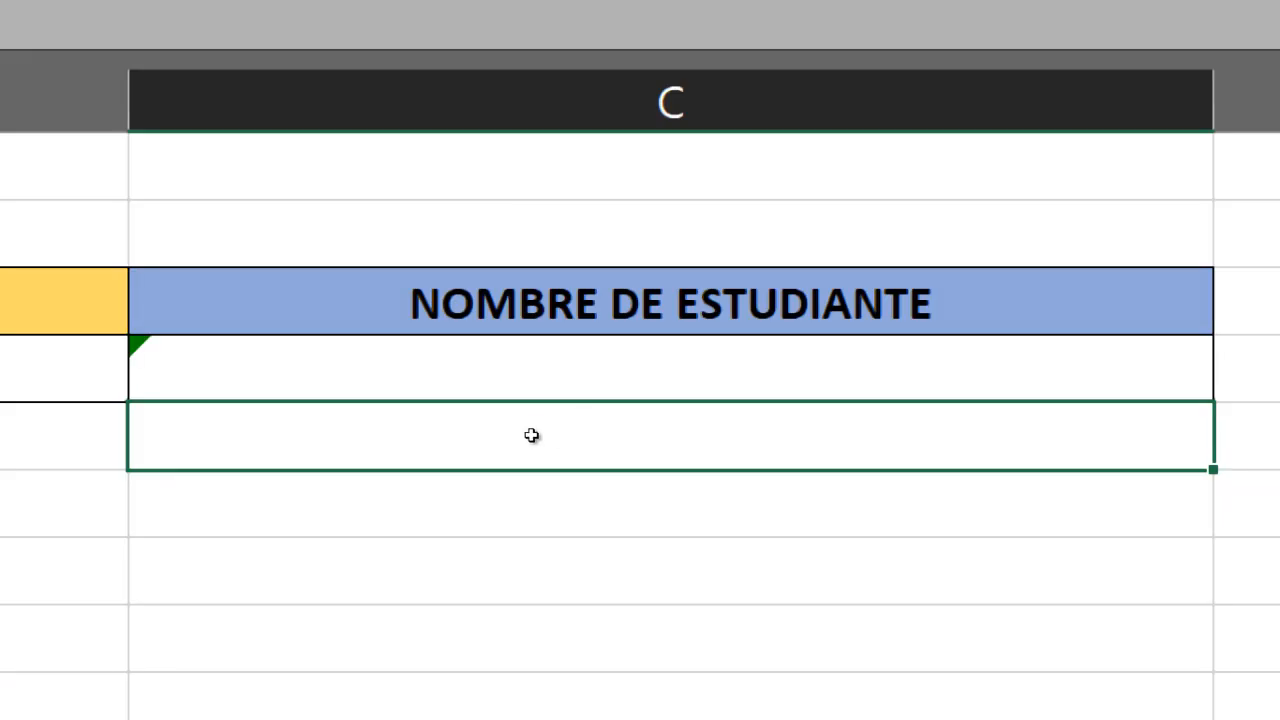
click(182, 377)
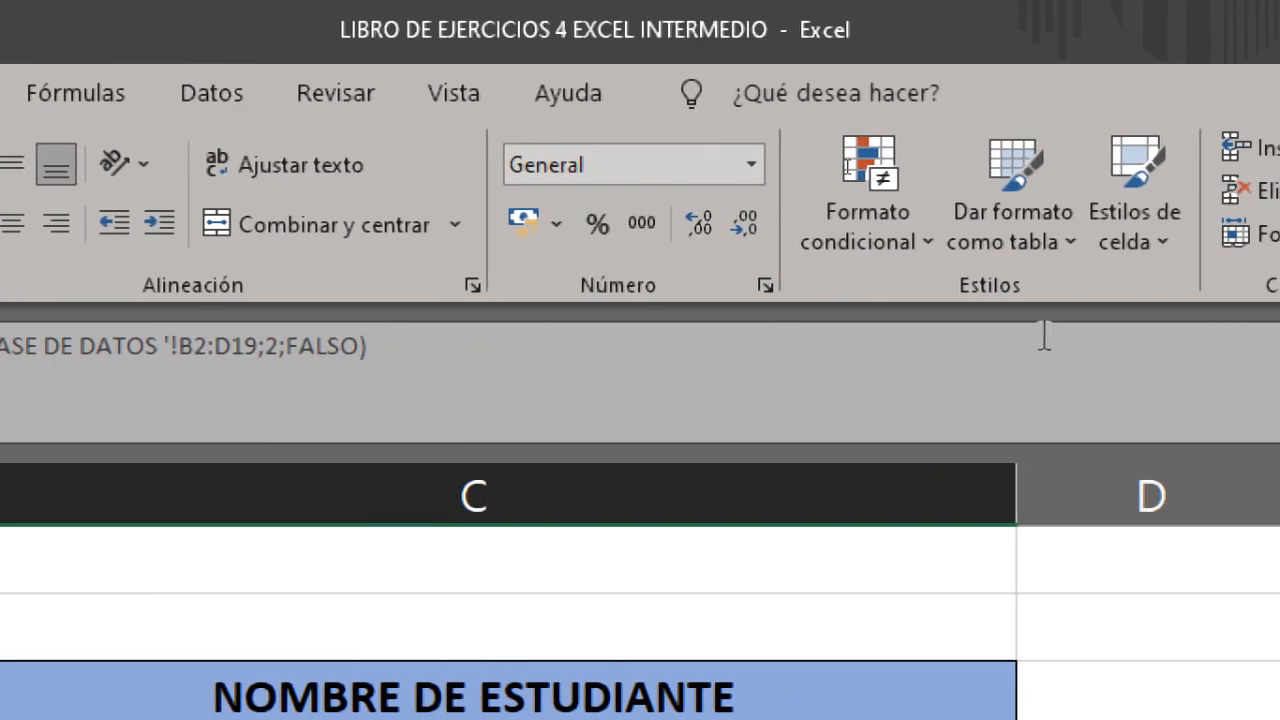
click(920, 250)
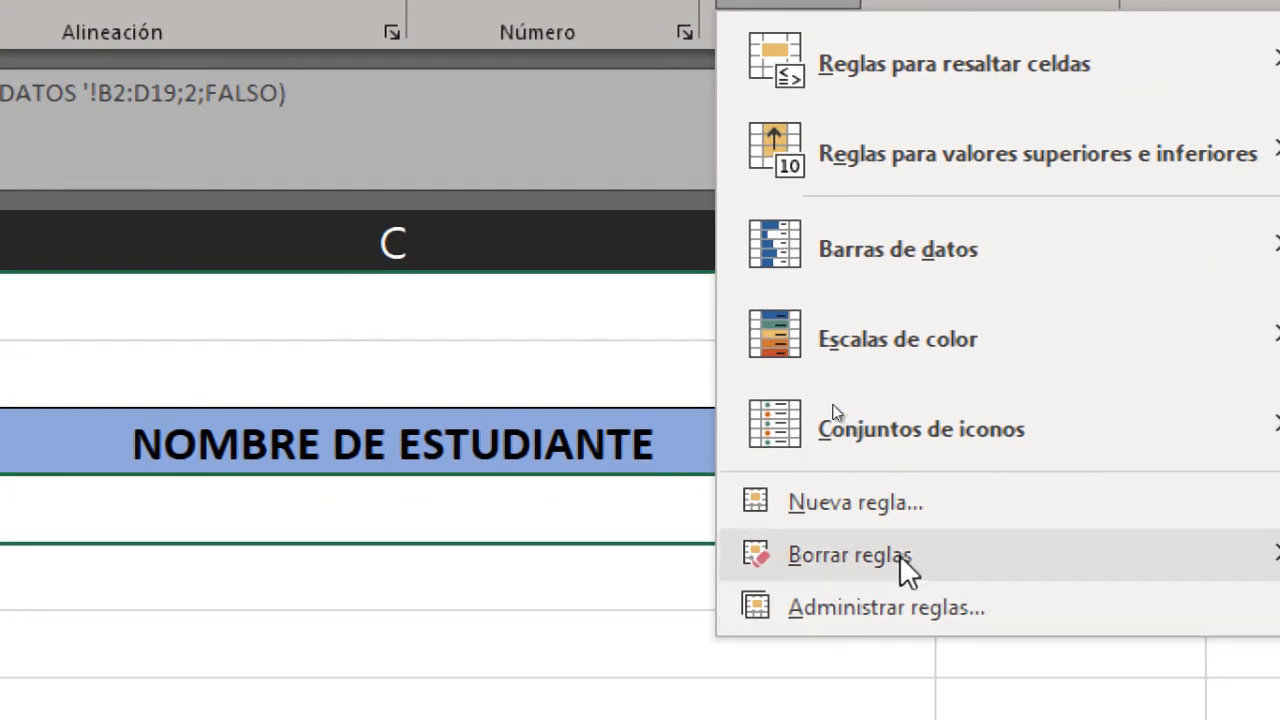
mouse_move(904, 643)
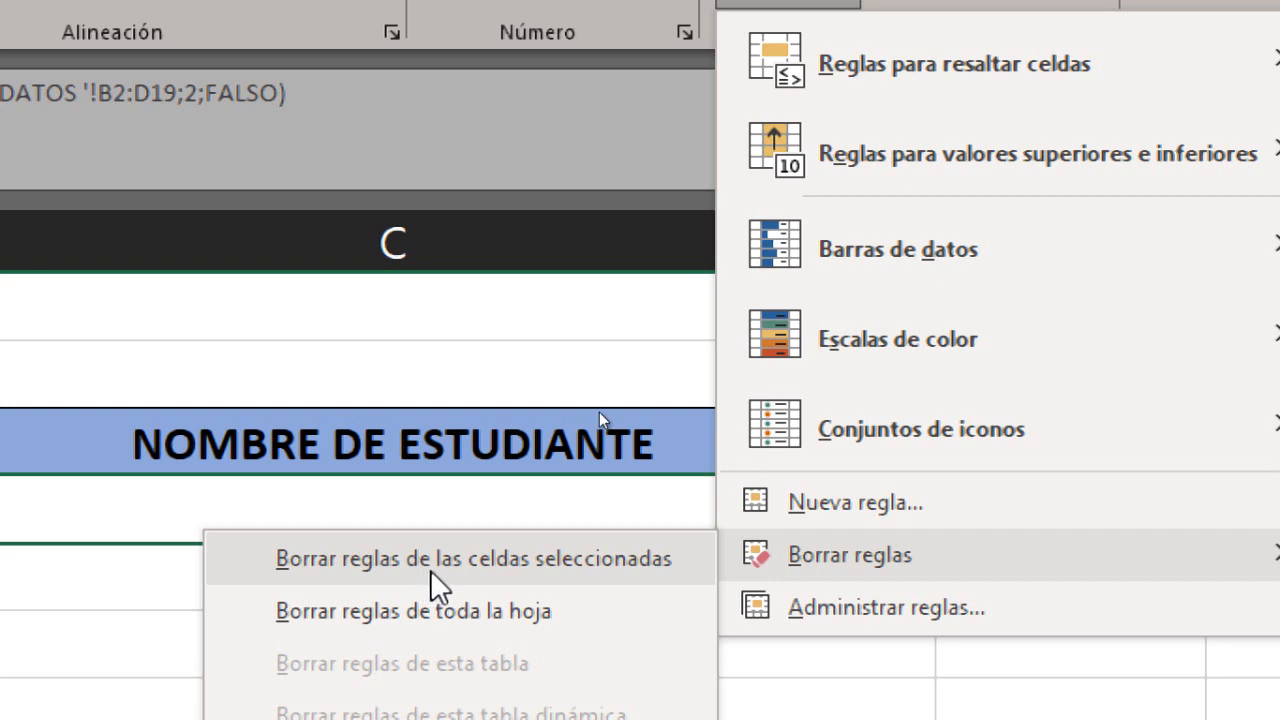
click(483, 560)
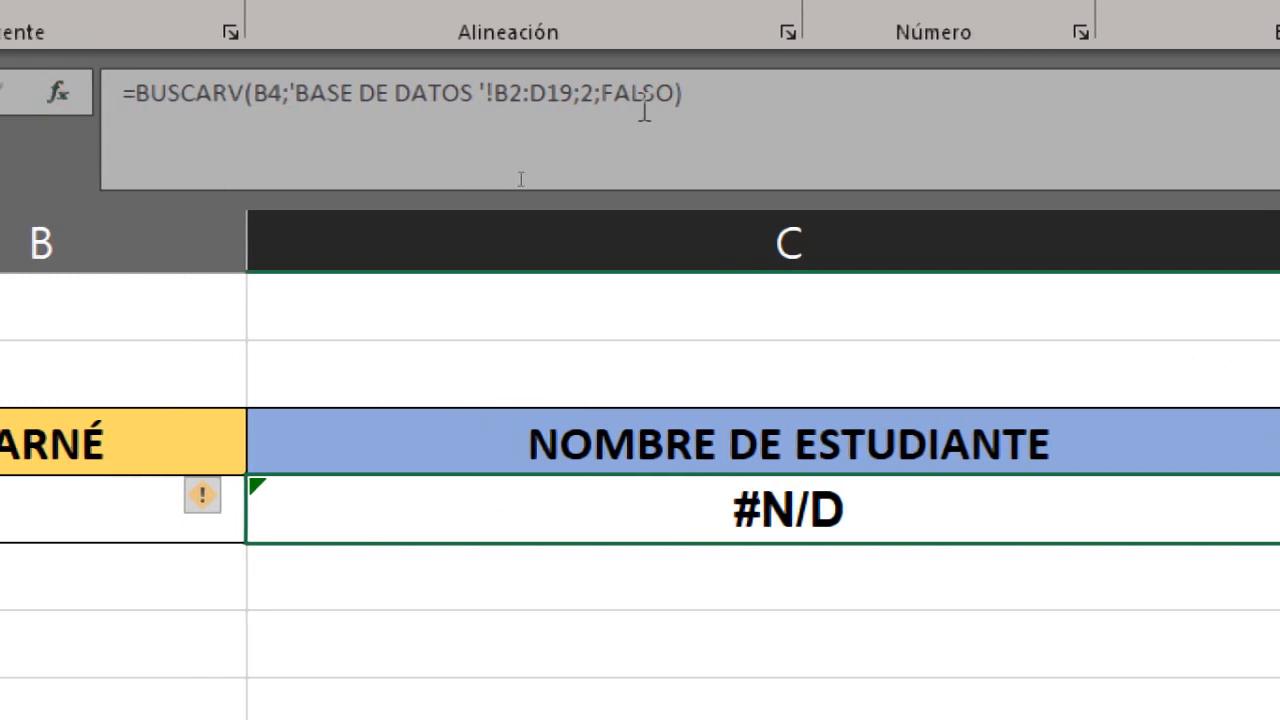
Examine the full BUSCARV formula in C4 and leave it without editing.
click(703, 101)
drag(275, 110, 115, 100)
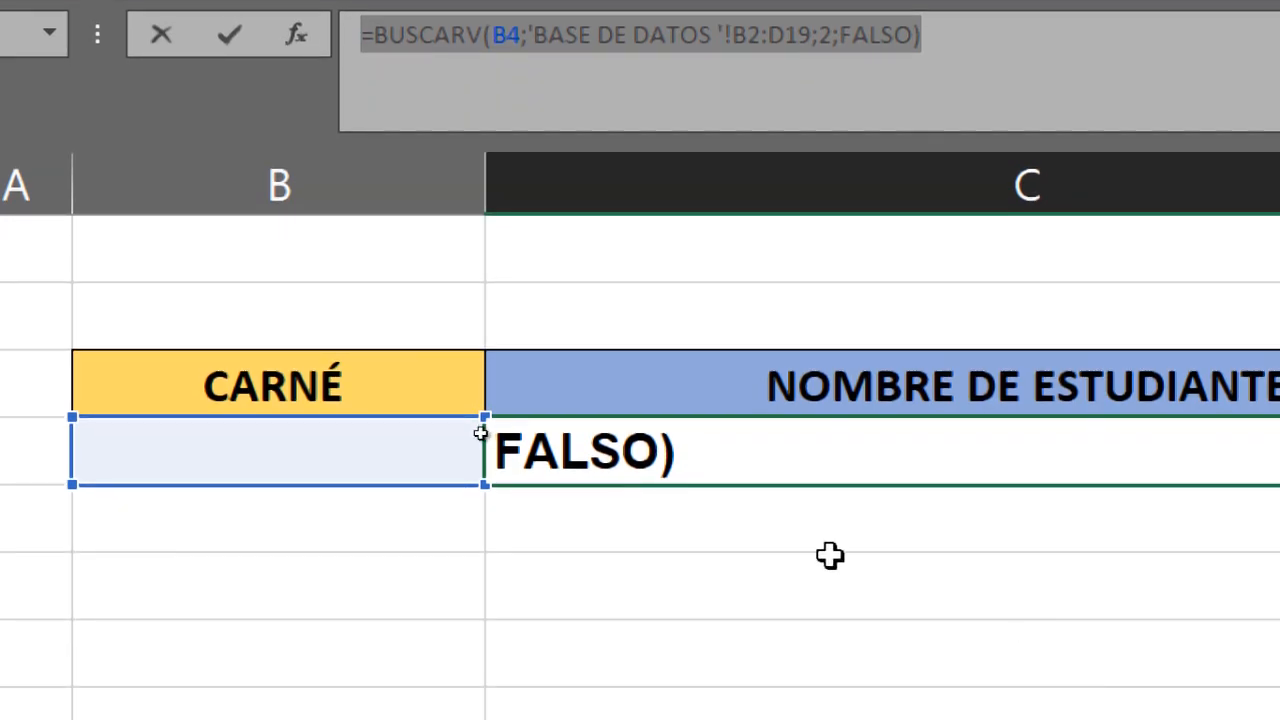
key(Escape)
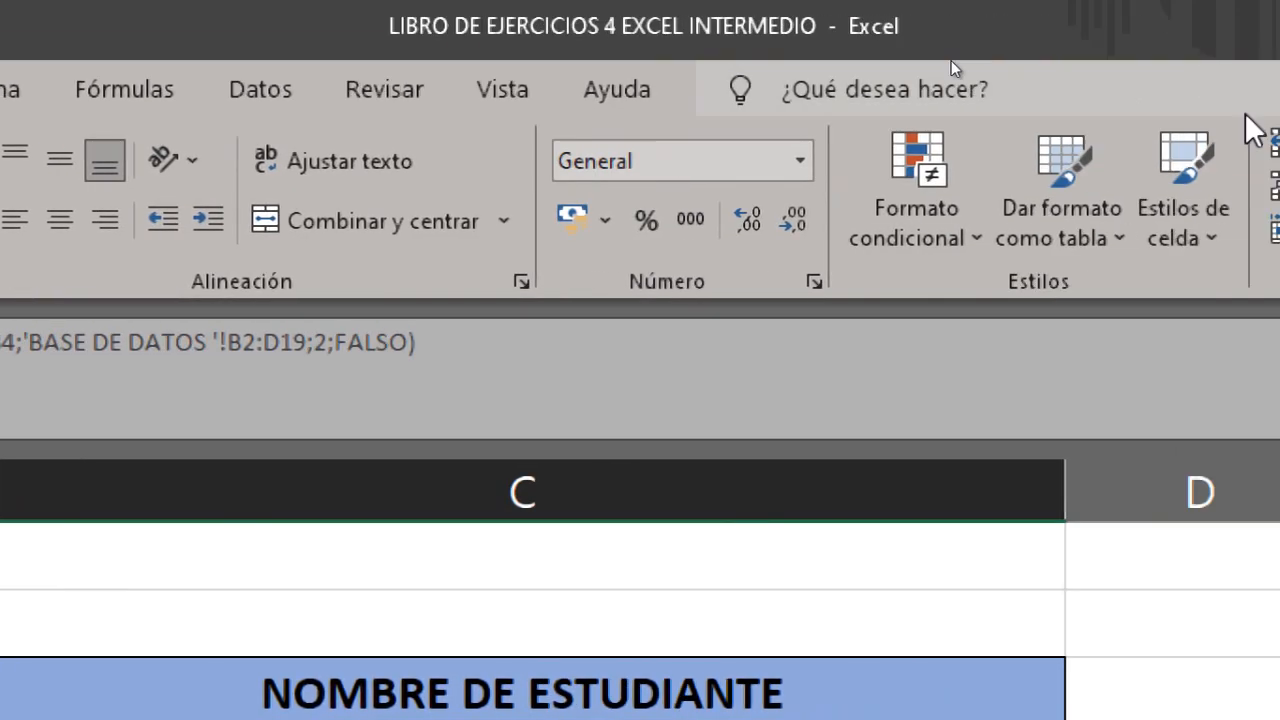
Create a new conditional formatting rule for C4 of the type "Aplicar formato únicamente a las celdas que contengan".
click(976, 240)
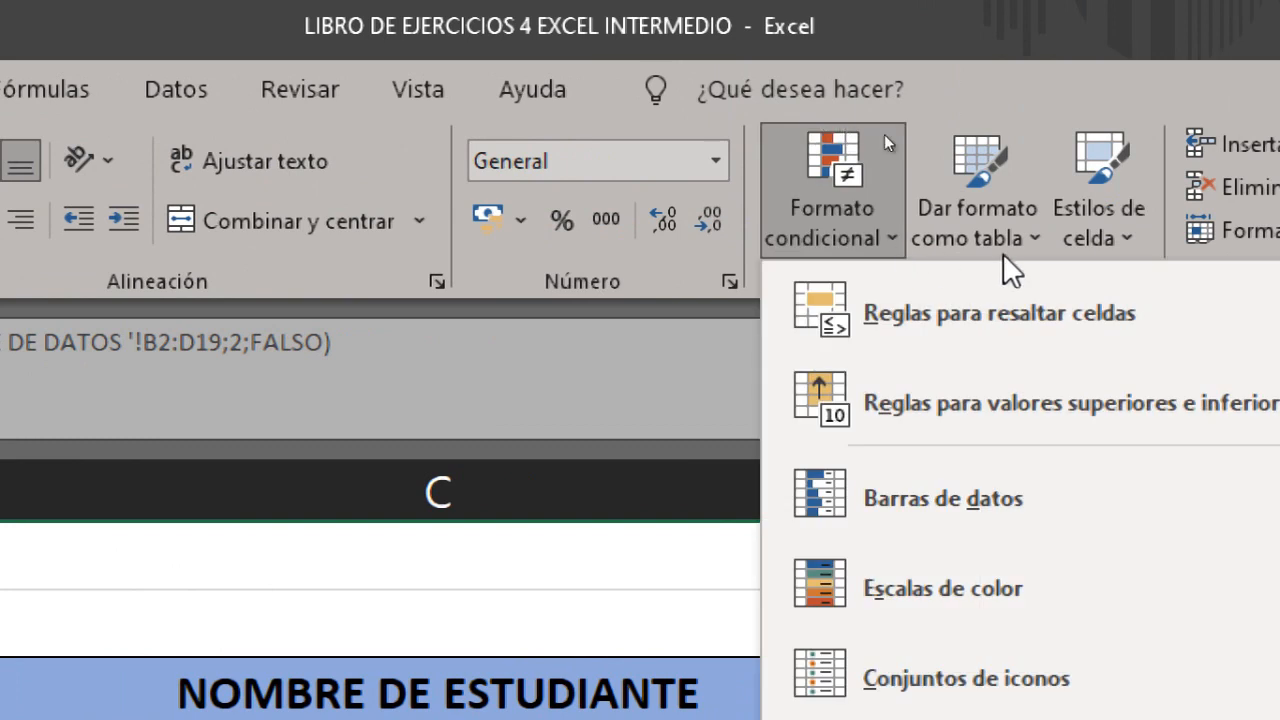
mouse_move(1200, 316)
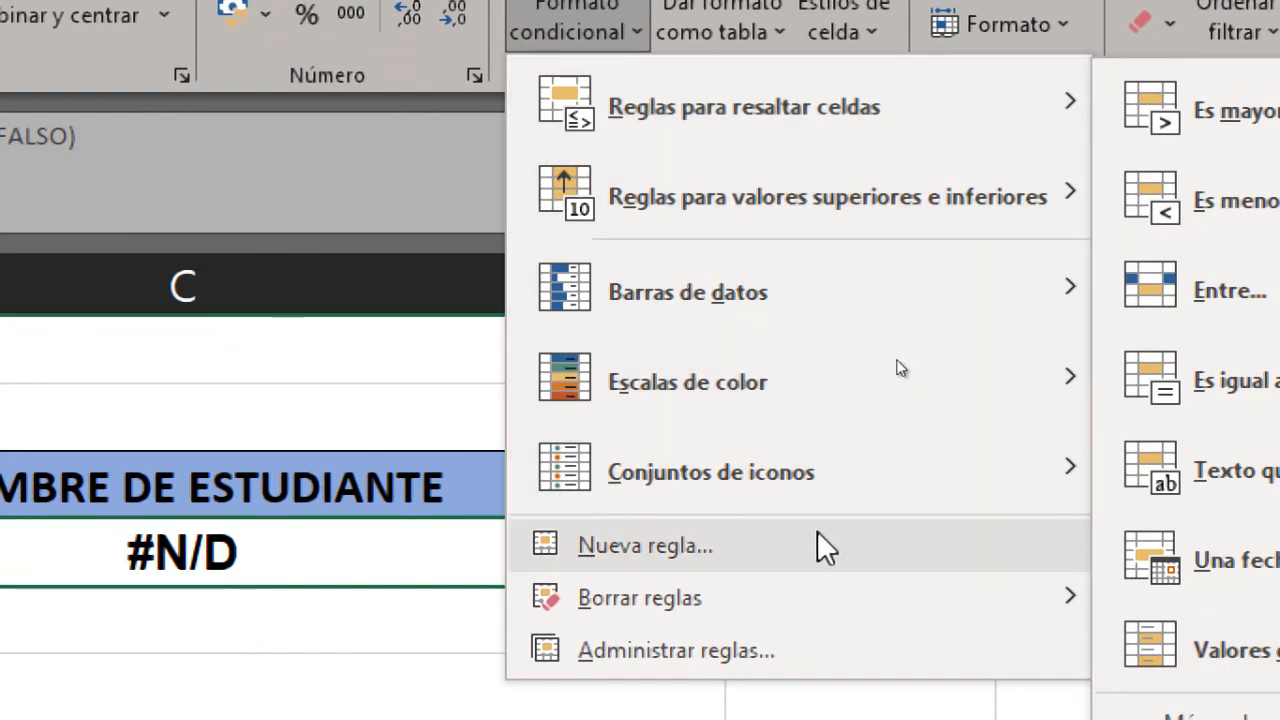
mouse_move(818, 477)
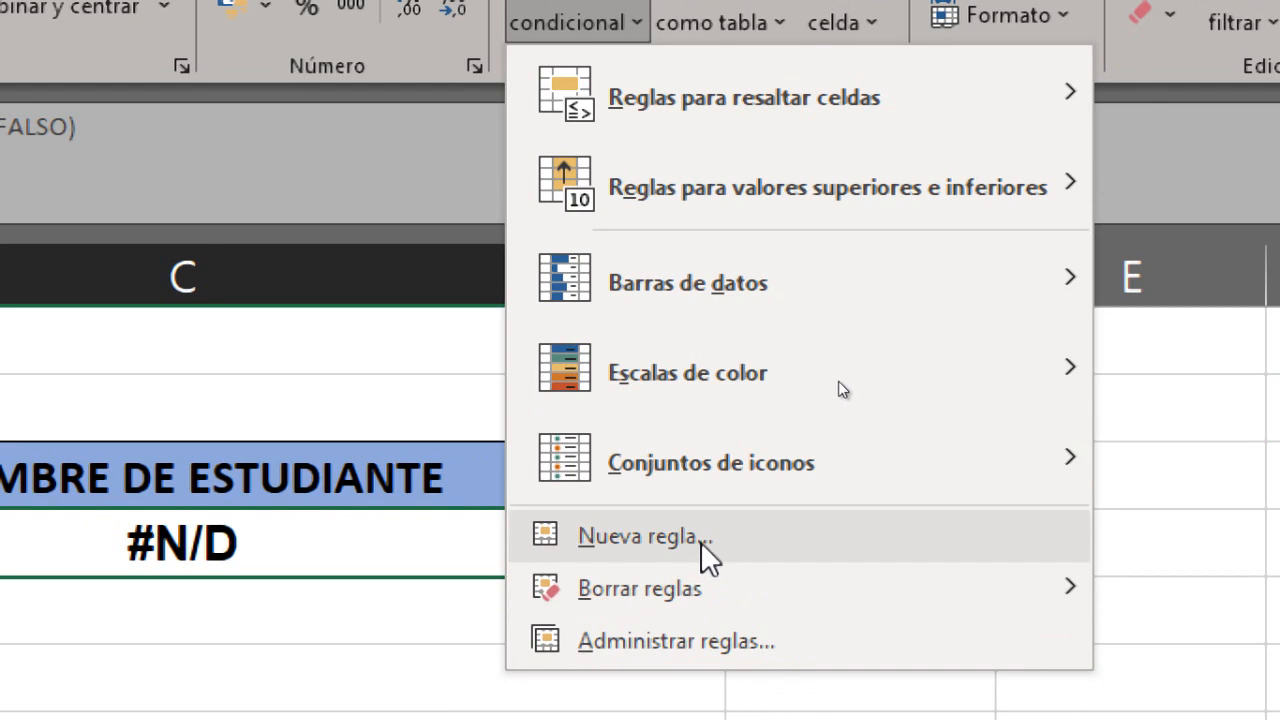
click(700, 541)
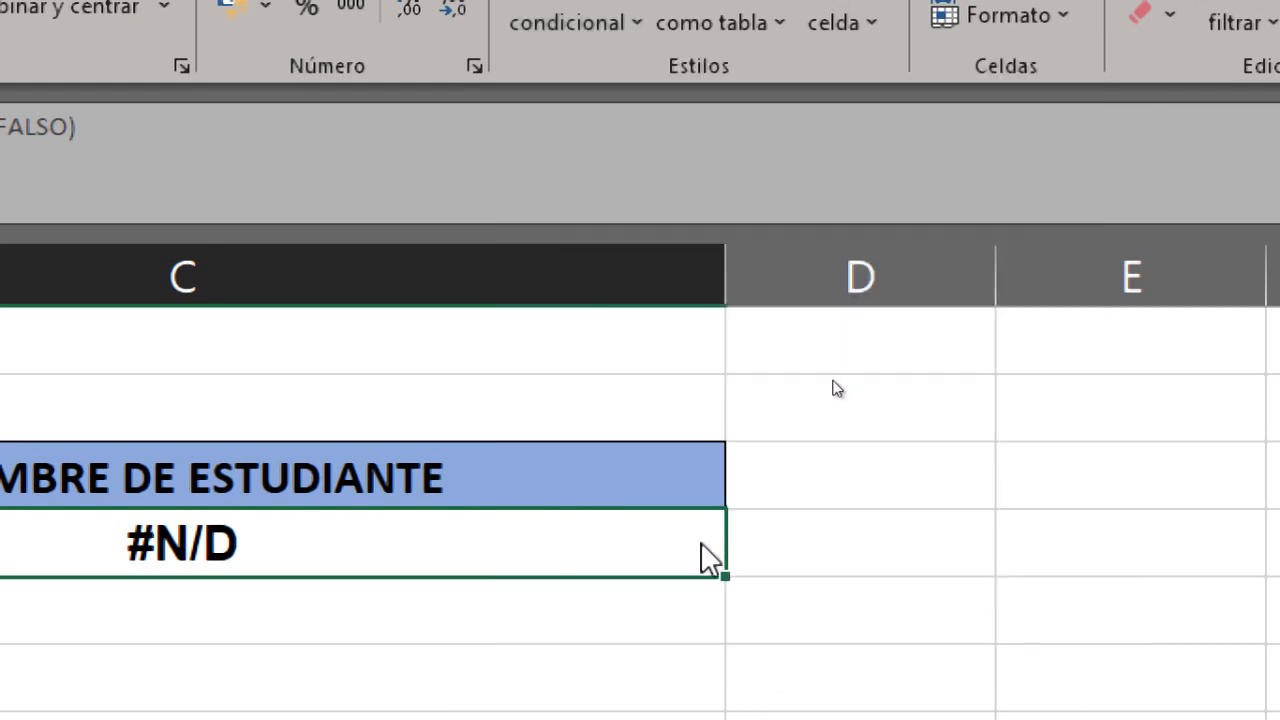
drag(470, 398, 389, 92)
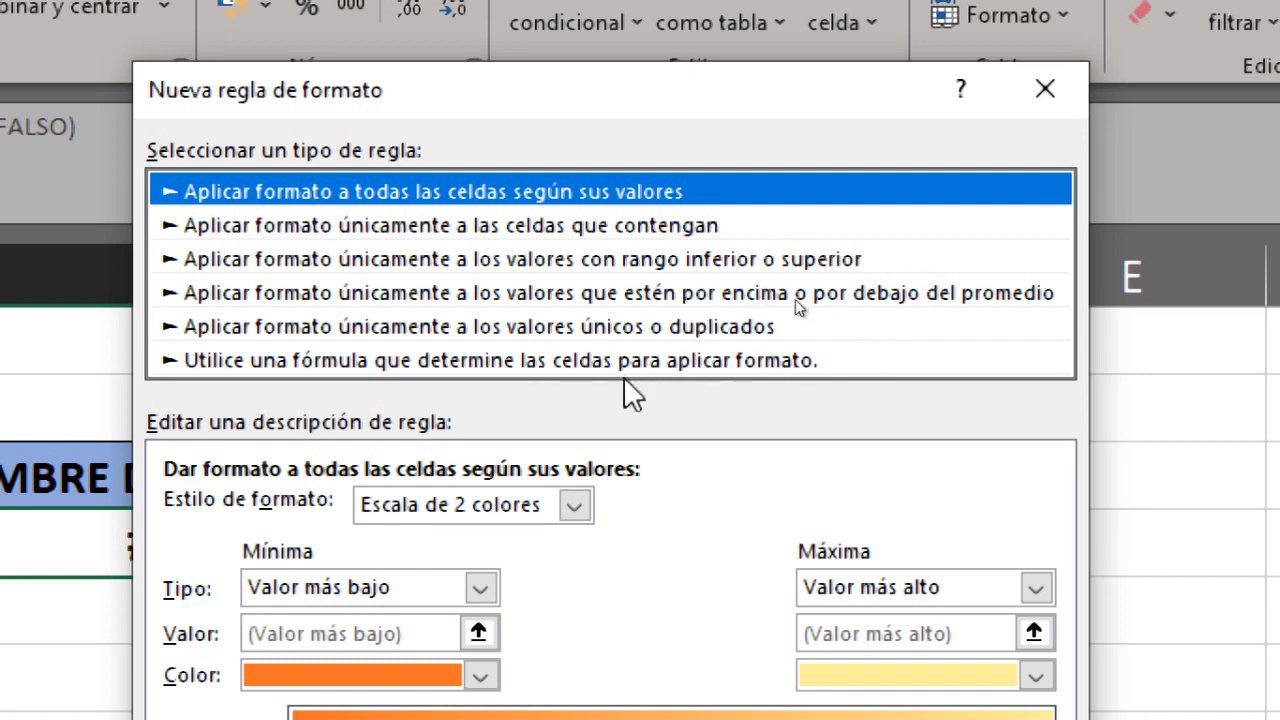
click(245, 227)
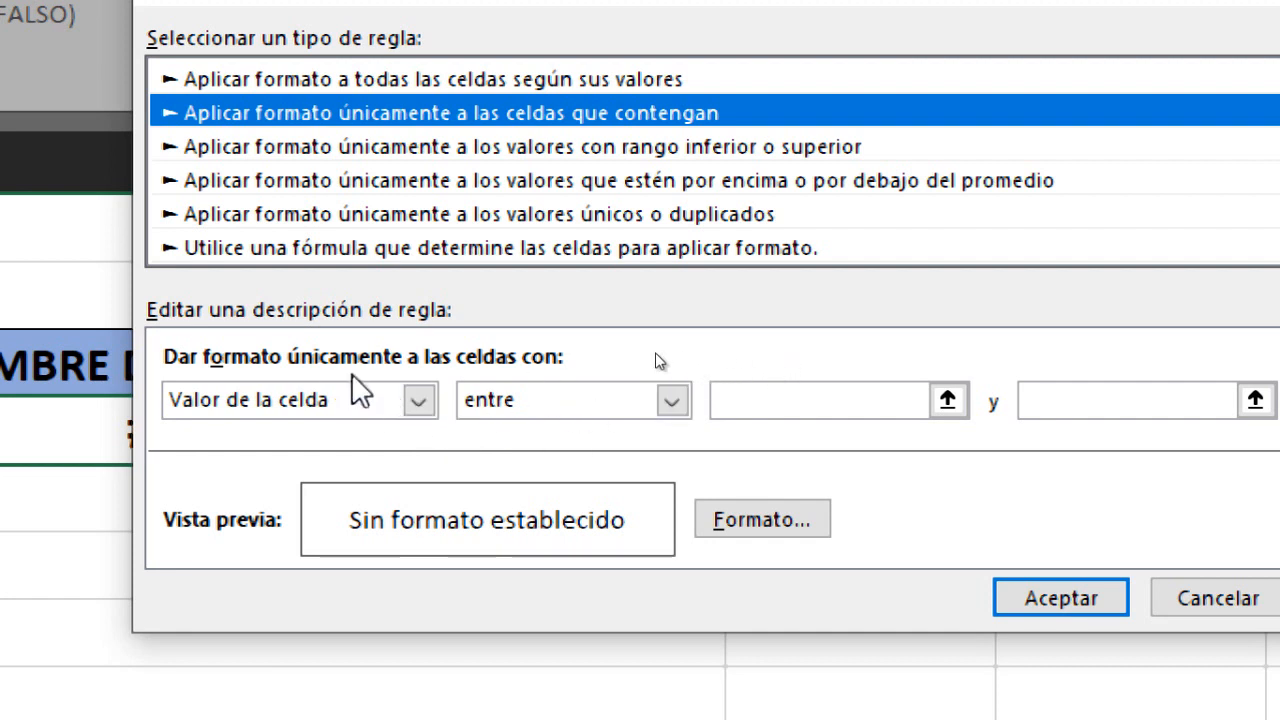
Set the new rule's condition to format only cells with Errores.
click(418, 403)
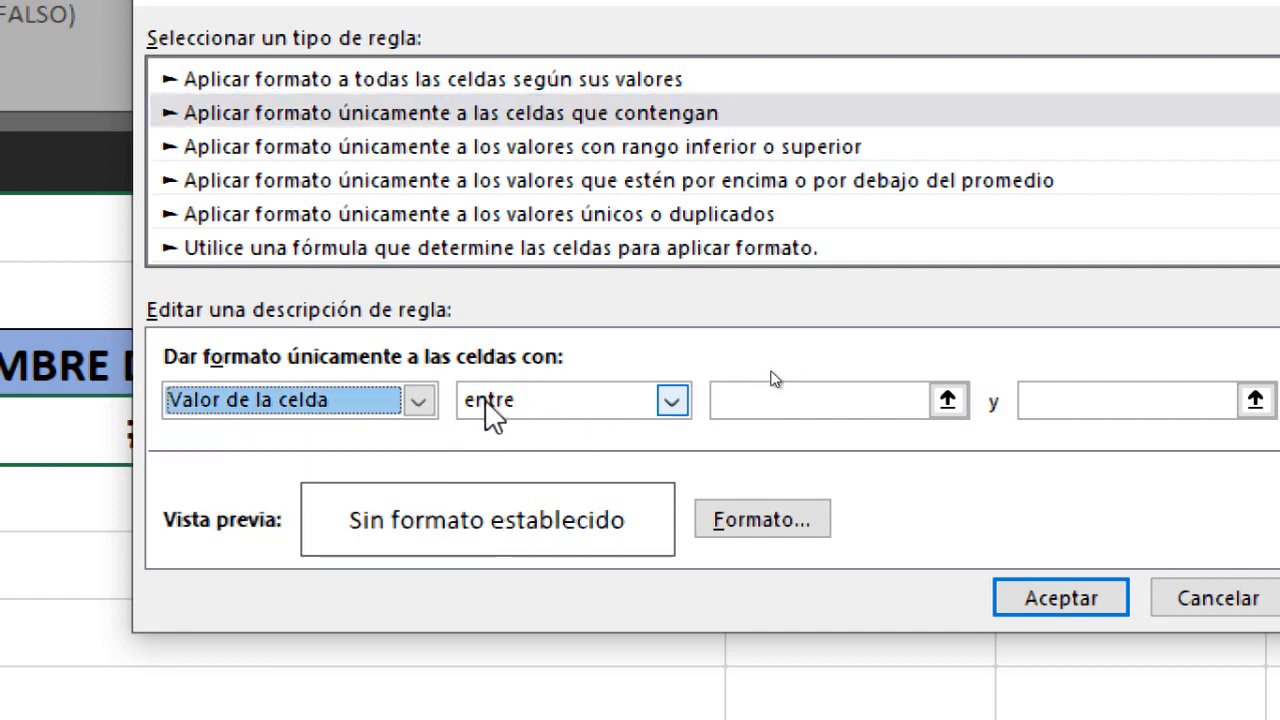
click(672, 401)
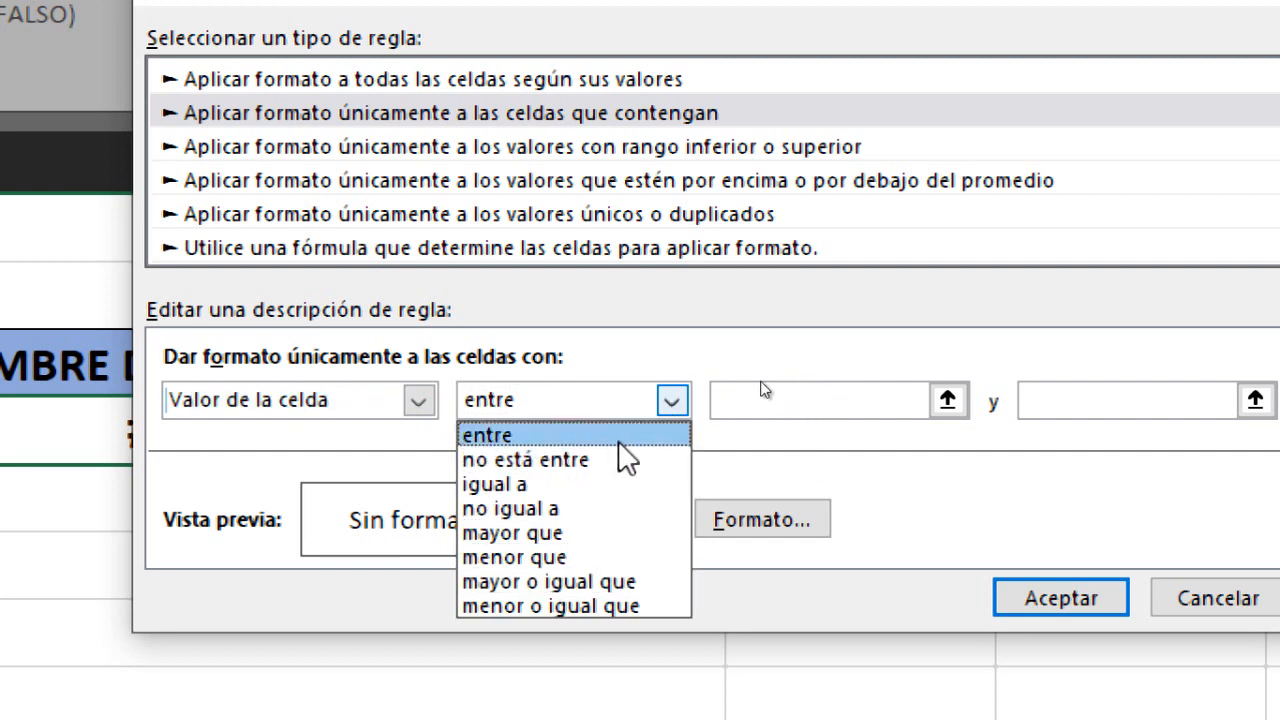
click(414, 392)
click(415, 394)
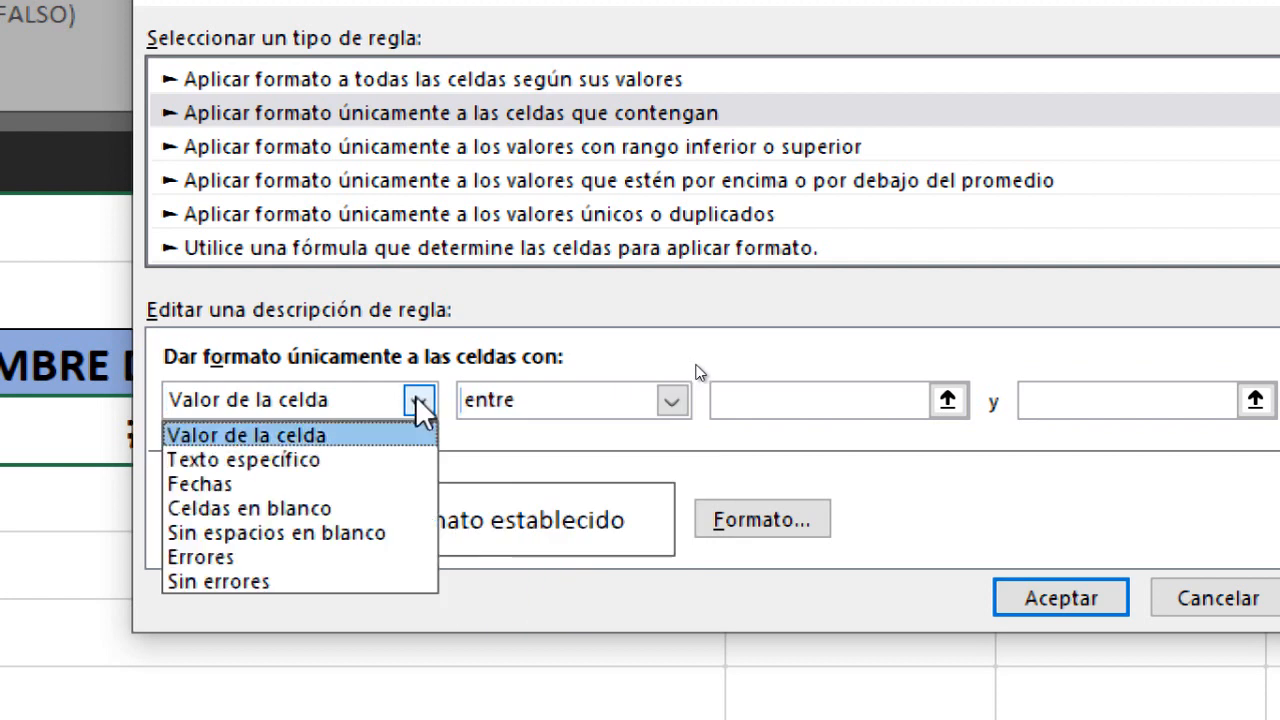
click(256, 557)
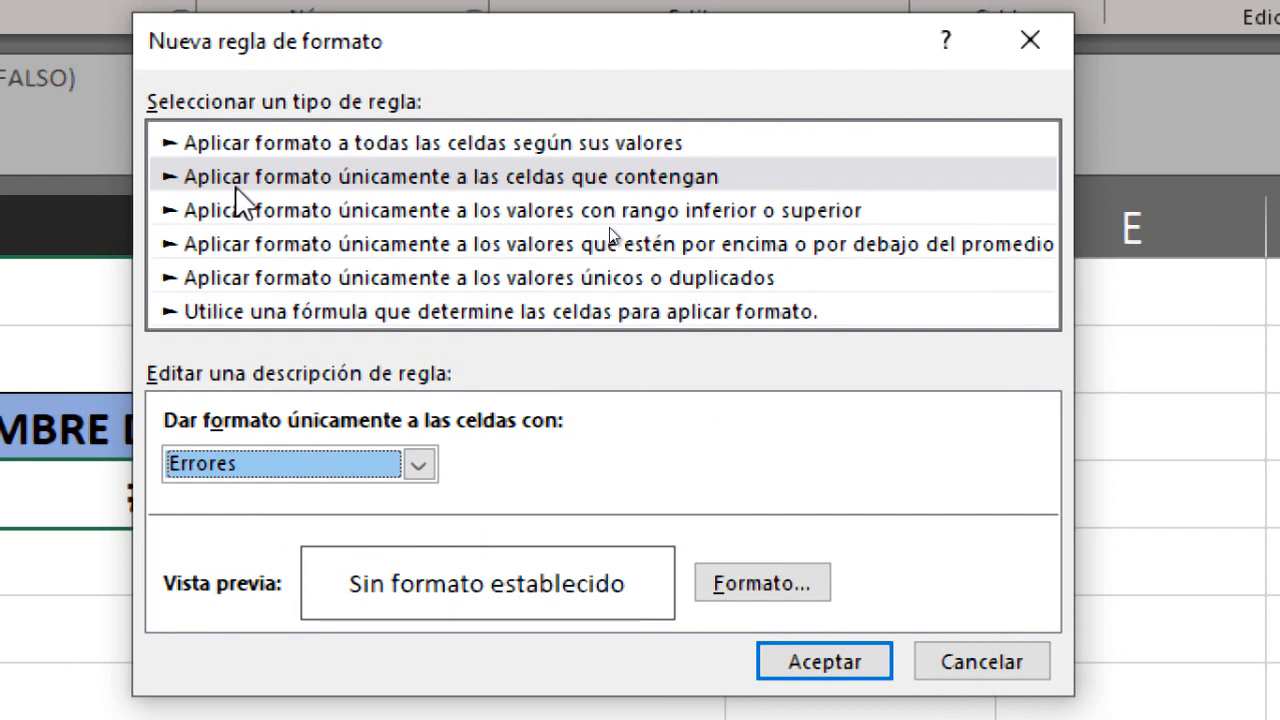
click(301, 180)
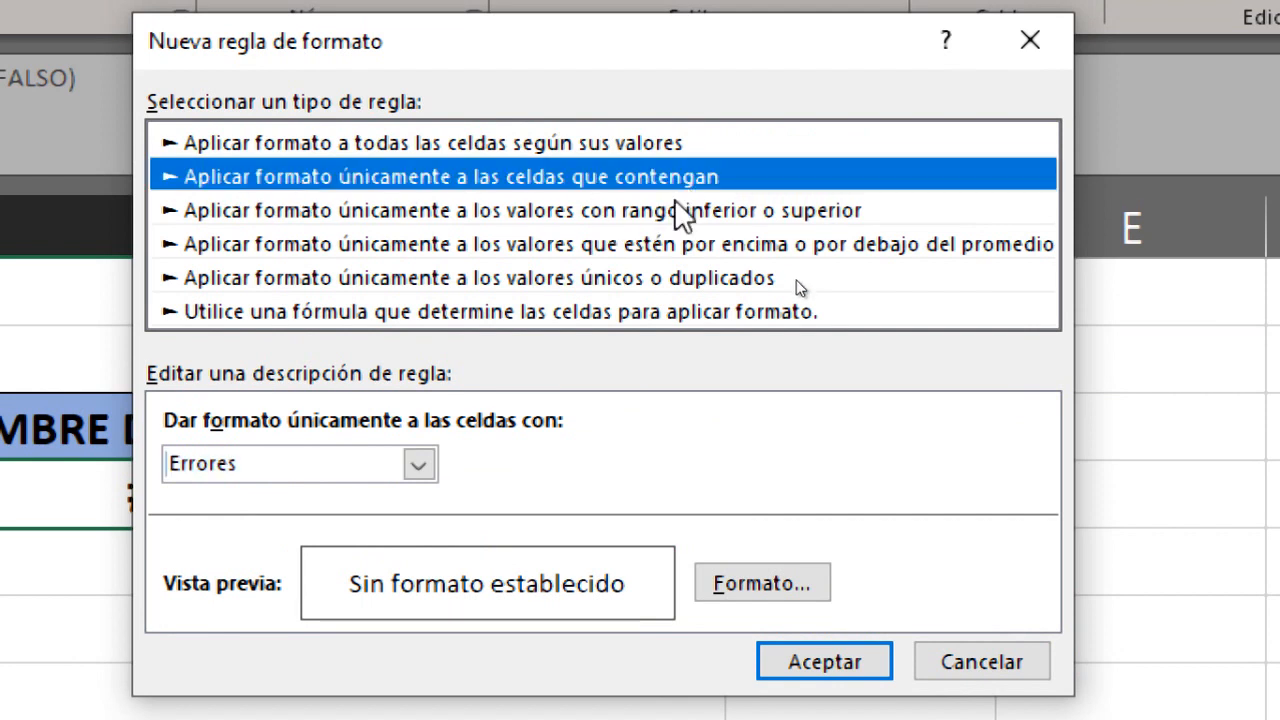
click(418, 465)
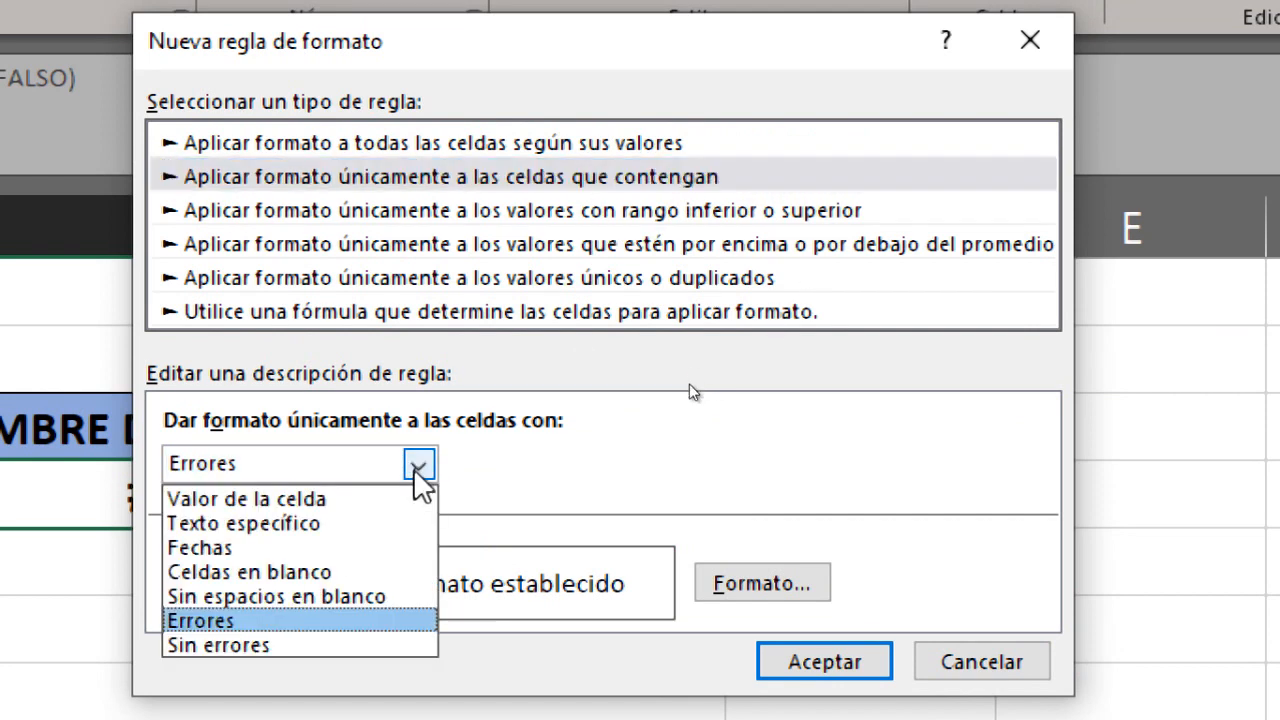
click(325, 620)
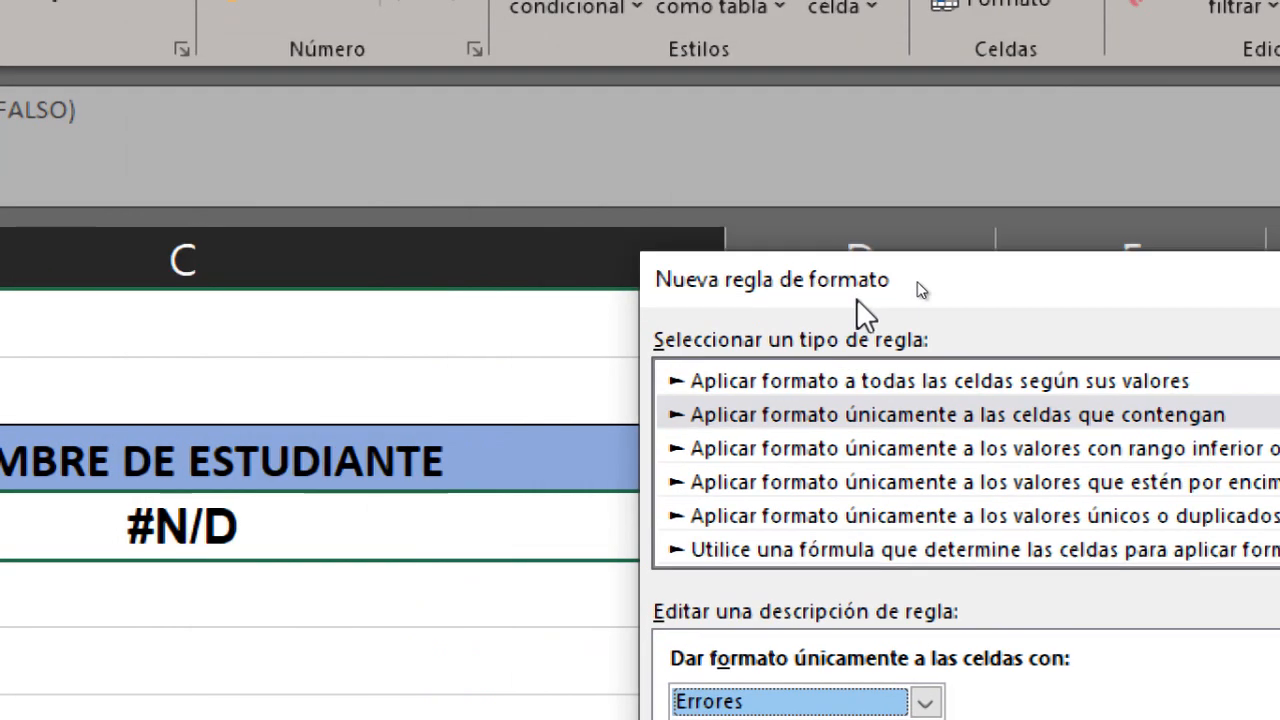
Give the error rule a white font color and apply the rule to C4.
drag(856, 298, 428, 50)
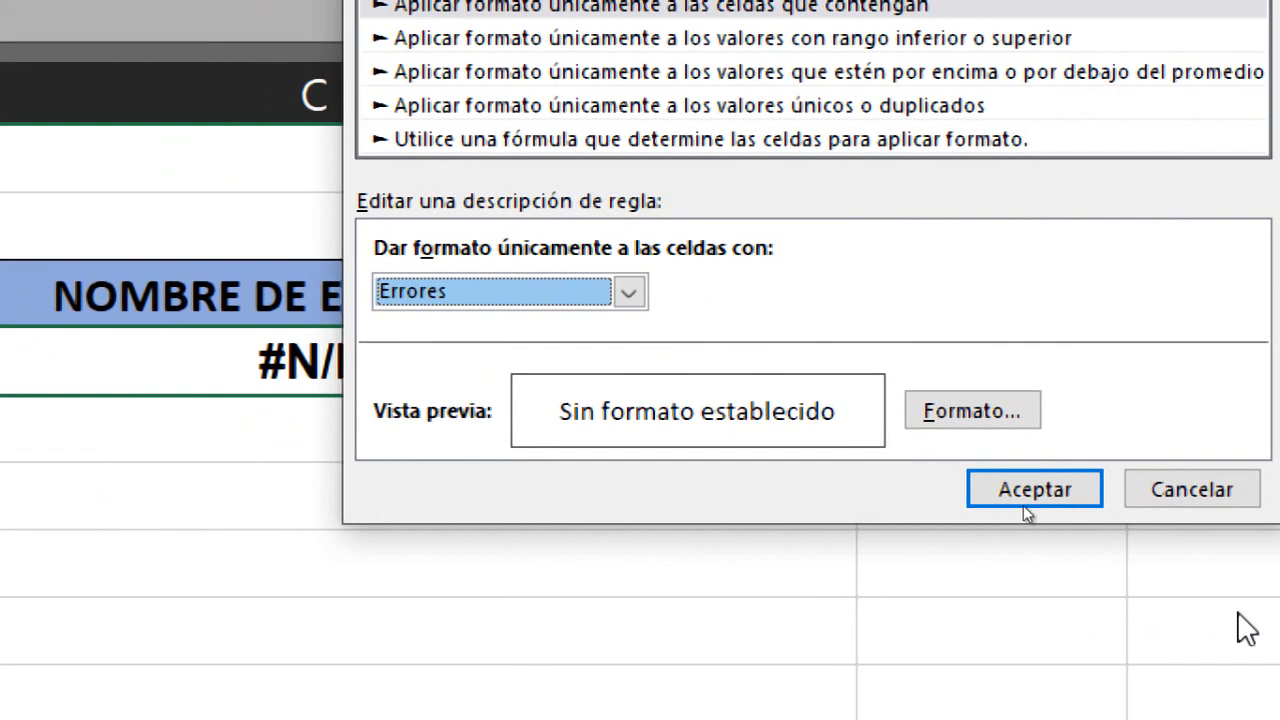
click(965, 407)
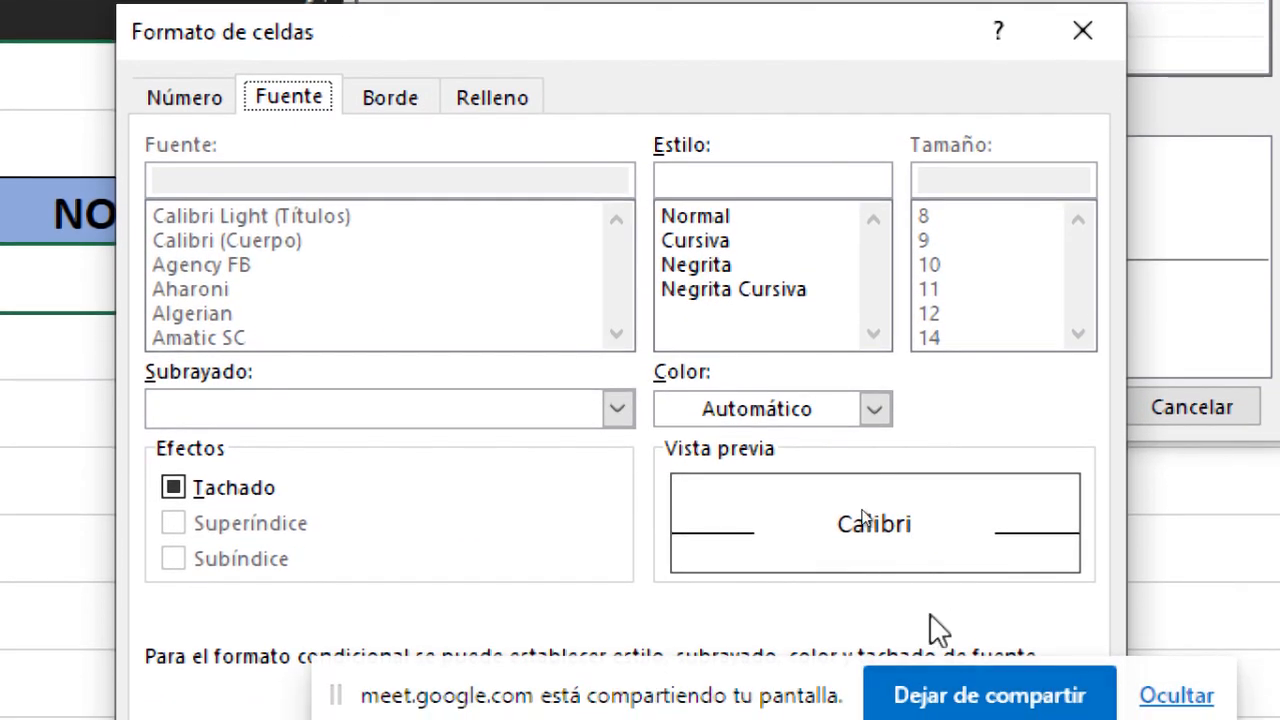
click(868, 411)
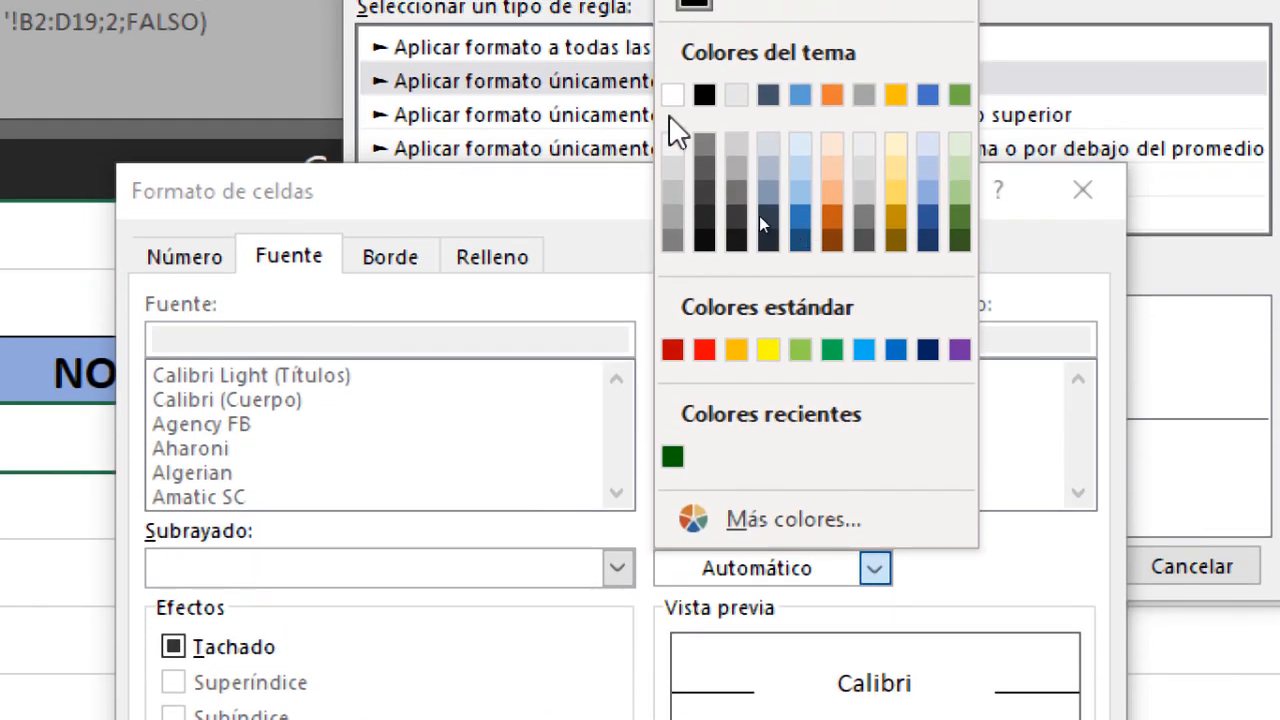
click(672, 95)
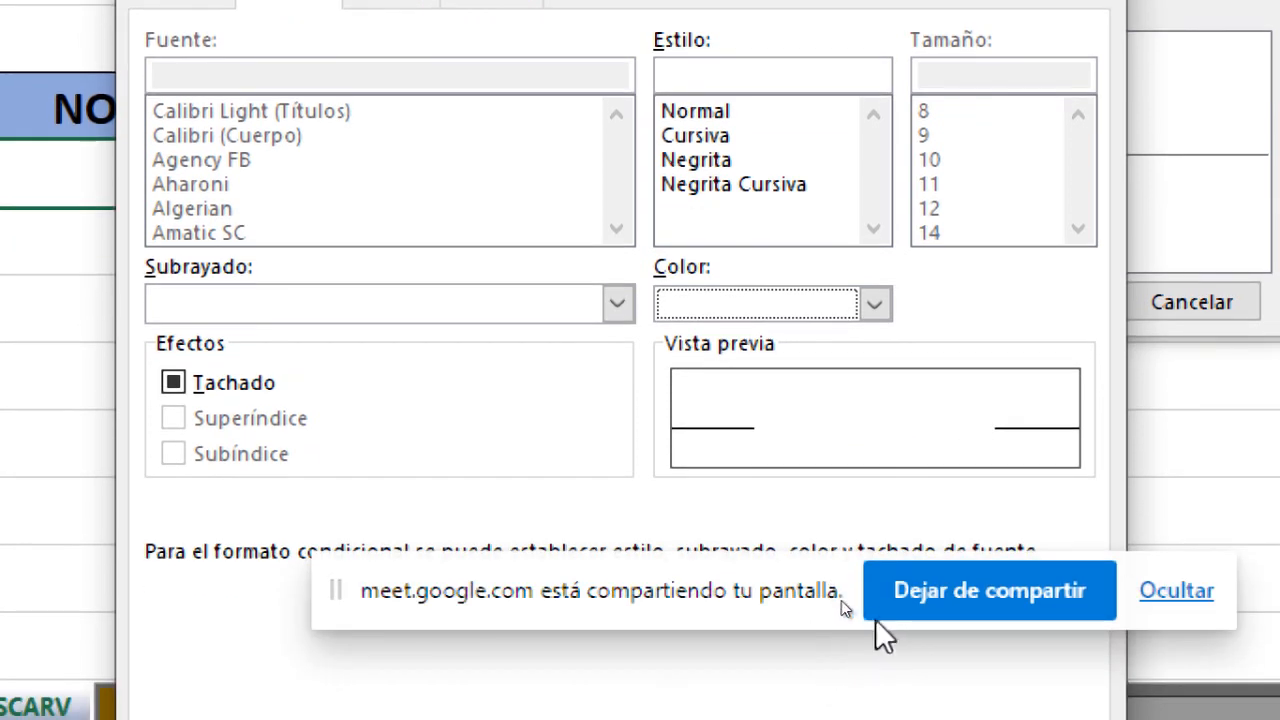
drag(767, 600, 1272, 692)
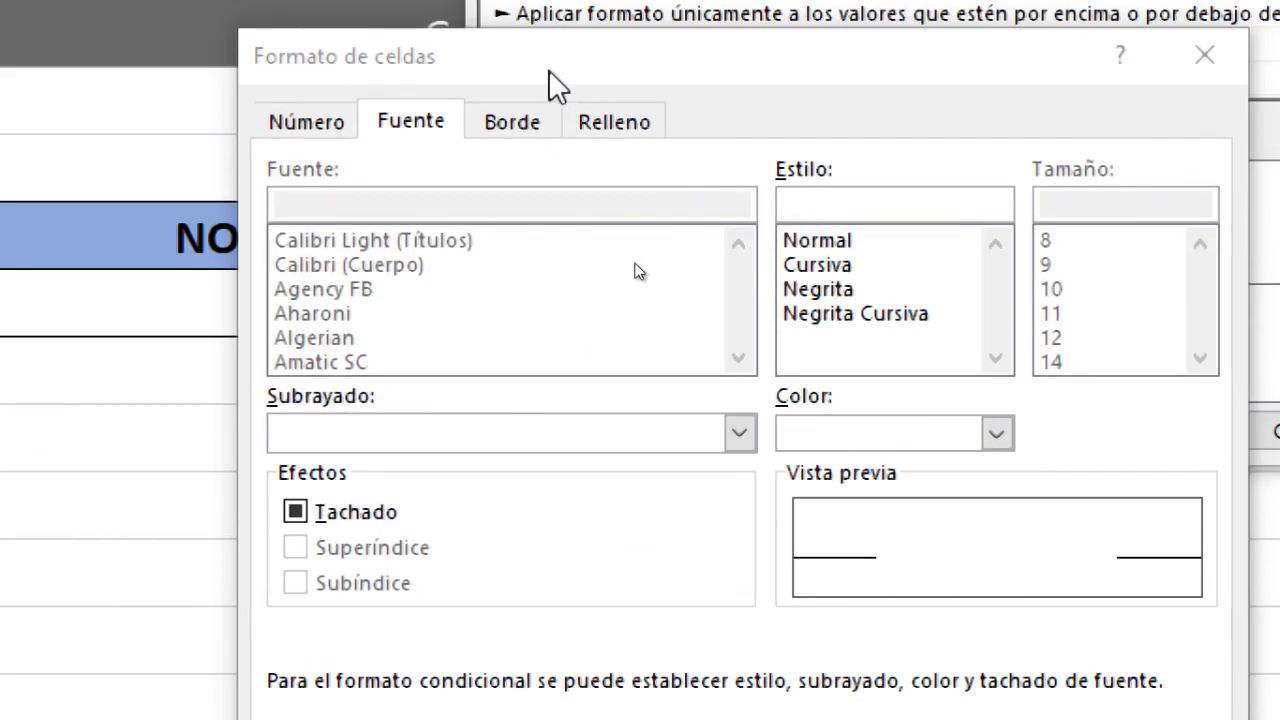
drag(549, 72, 429, 39)
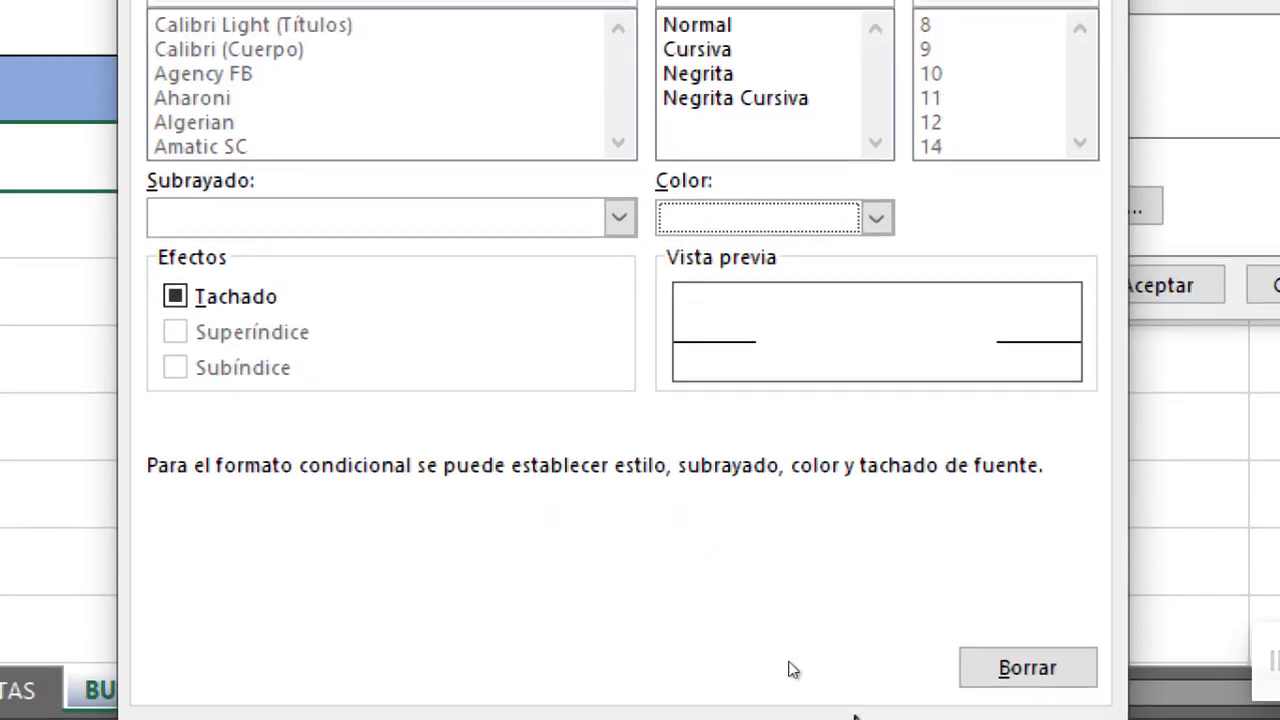
click(872, 675)
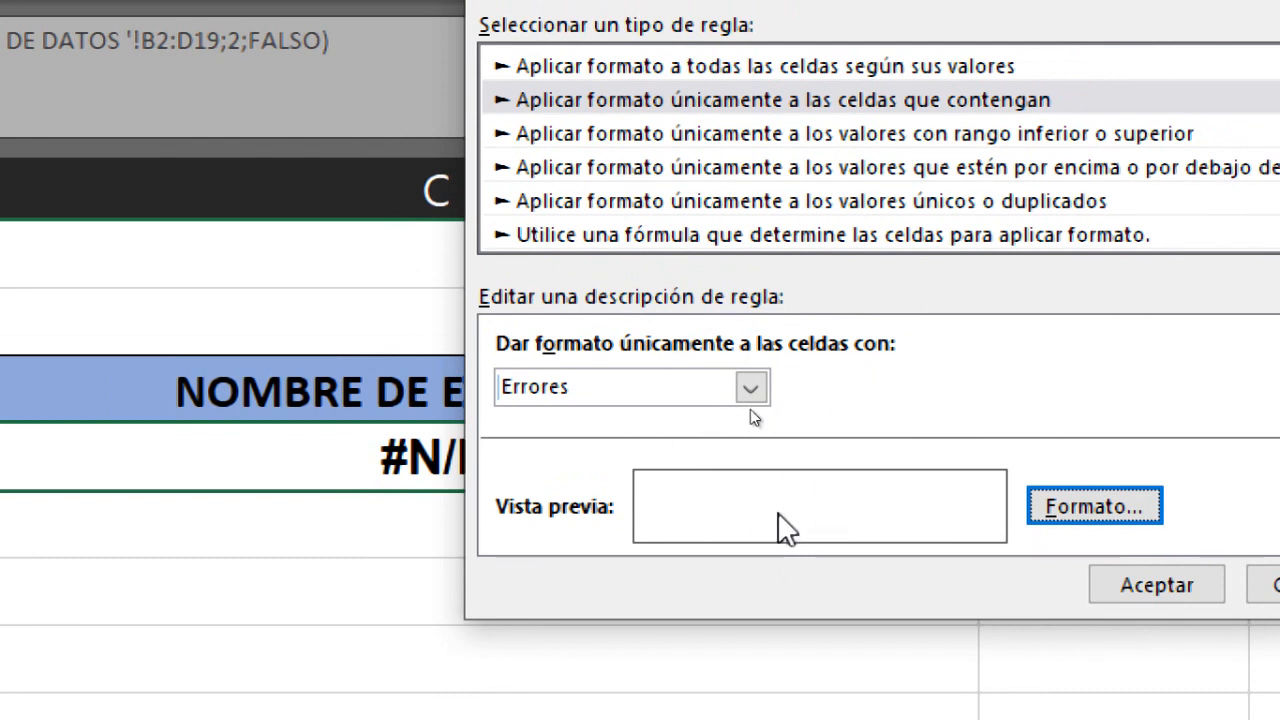
click(1112, 582)
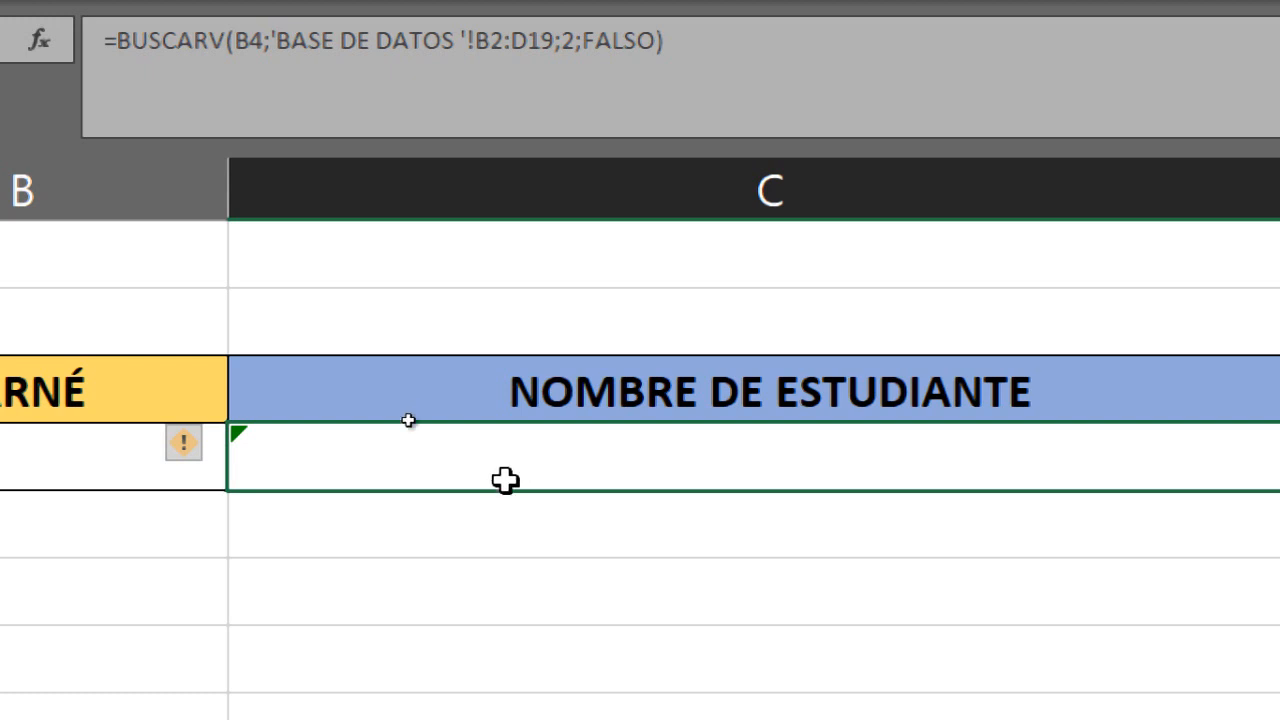
Copy the carné number in row 13 of the BASE DE DATOS sheet.
click(34, 467)
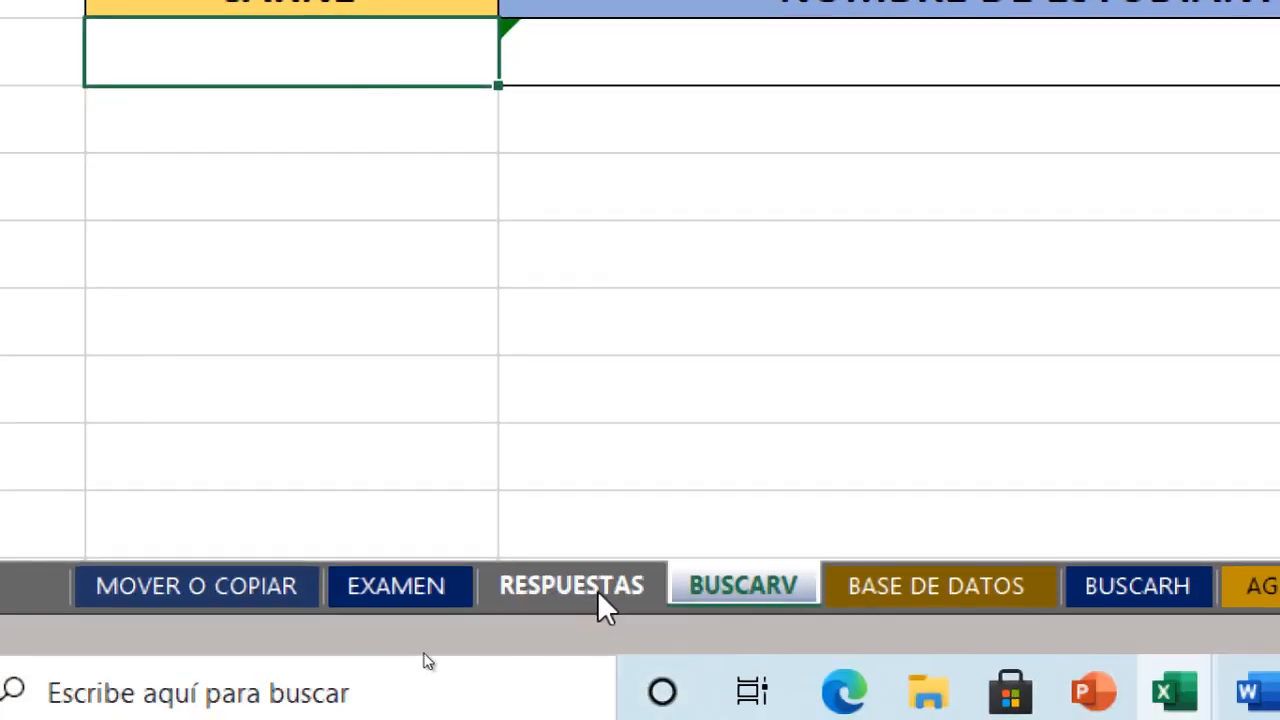
click(877, 594)
click(278, 160)
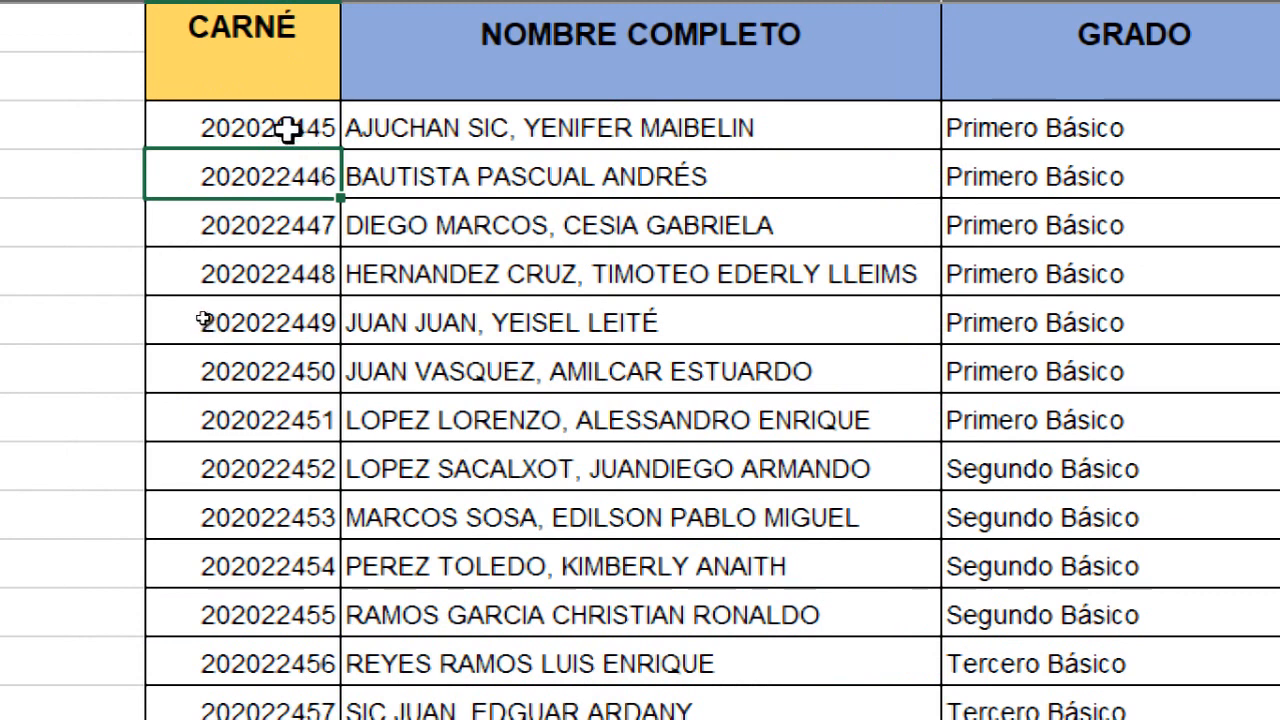
click(288, 130)
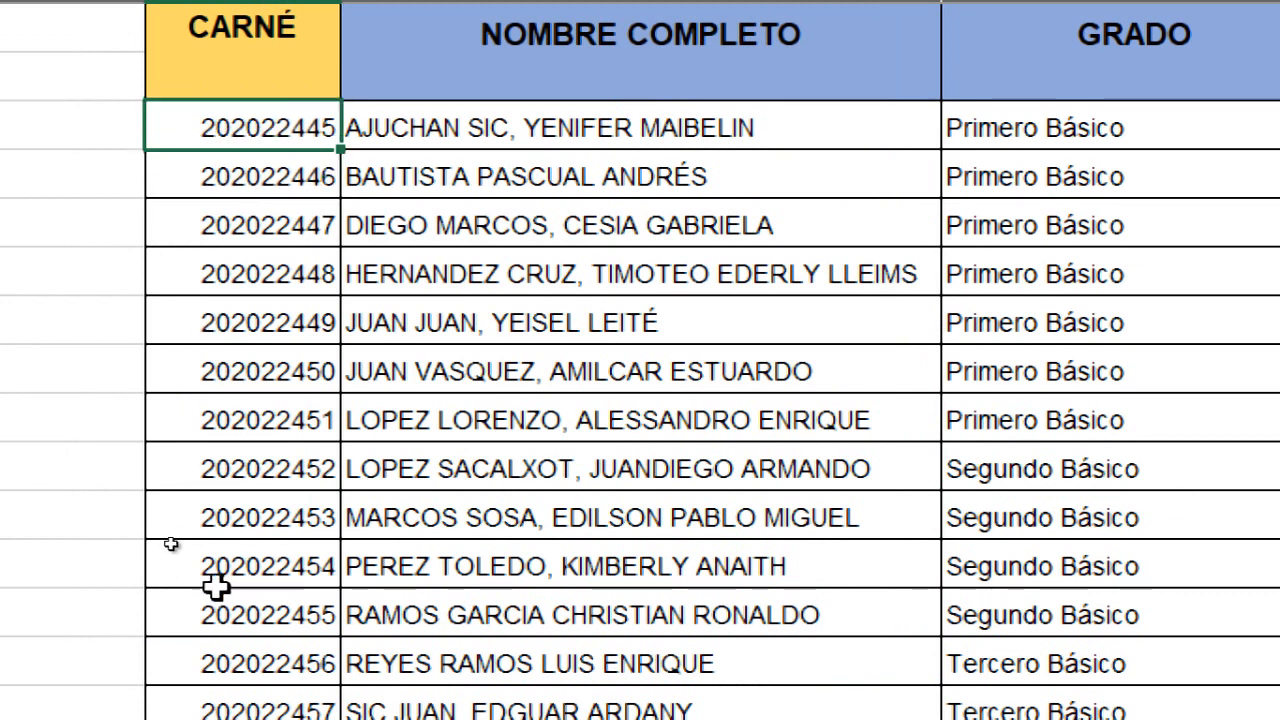
click(251, 518)
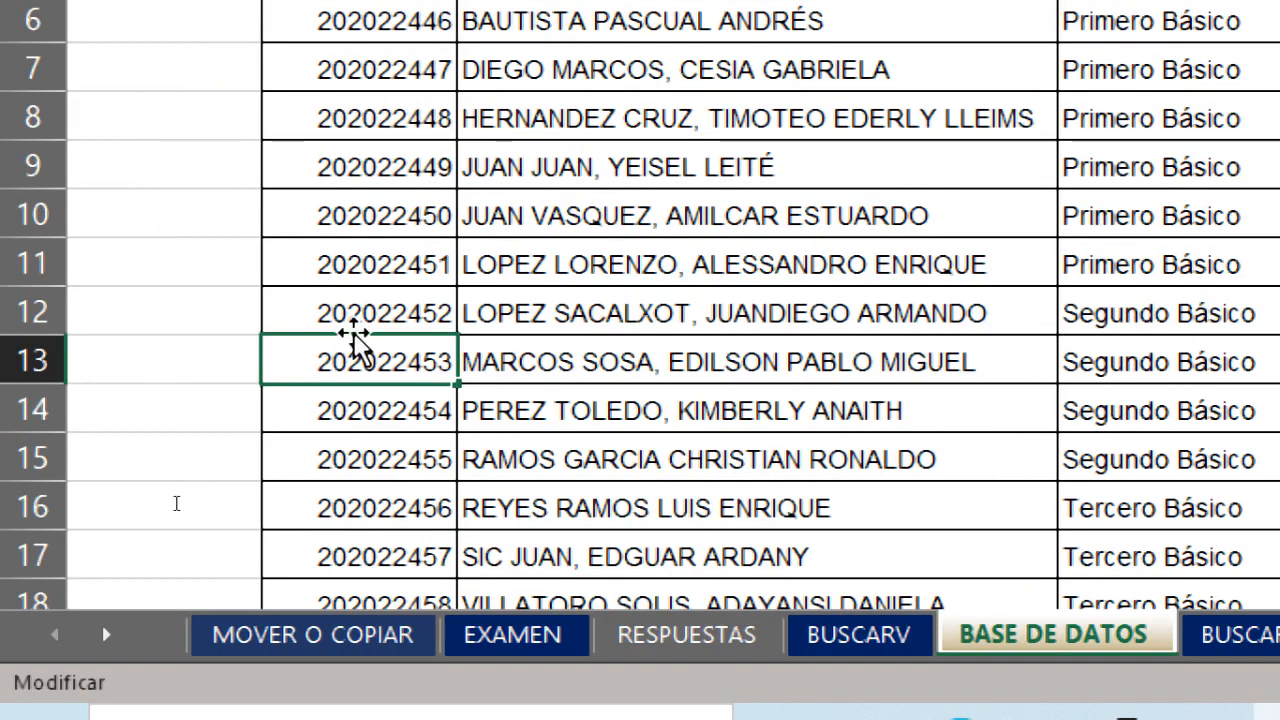
double_click(318, 360)
drag(318, 360, 452, 362)
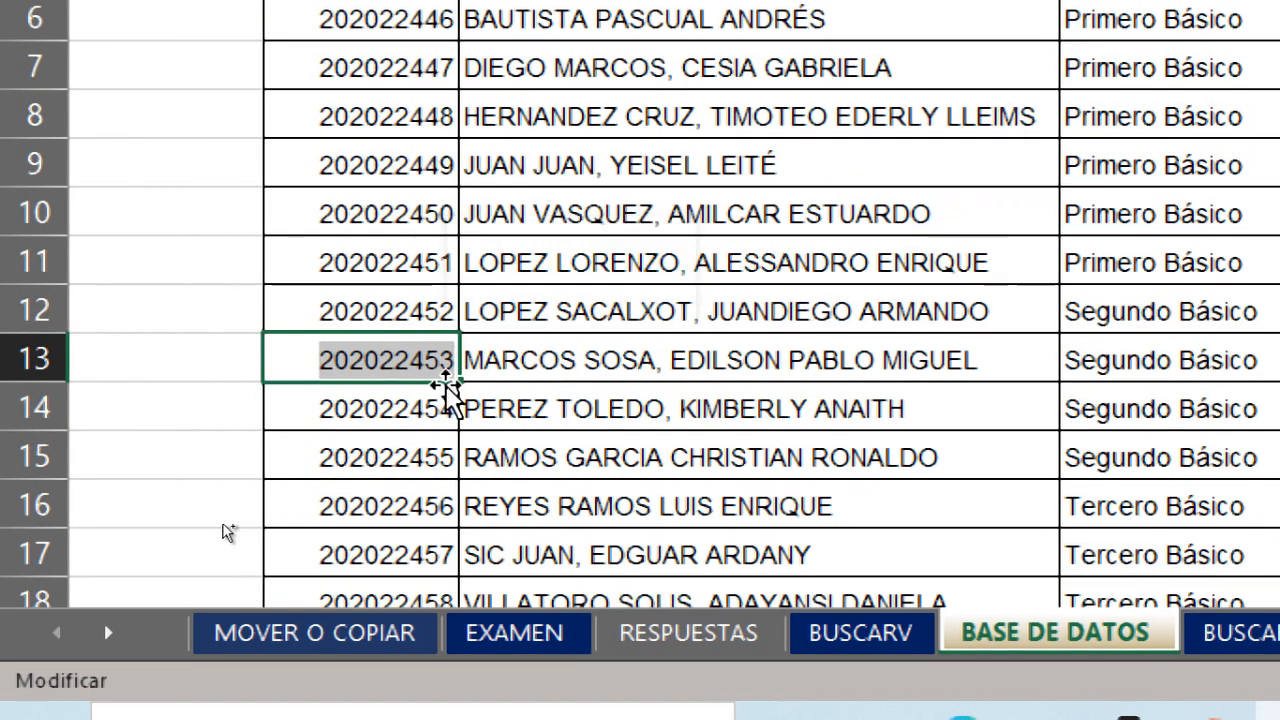
Test the lookup by entering the copied carné number in B4 of the BUSCARV sheet, and clear the cell.
click(848, 638)
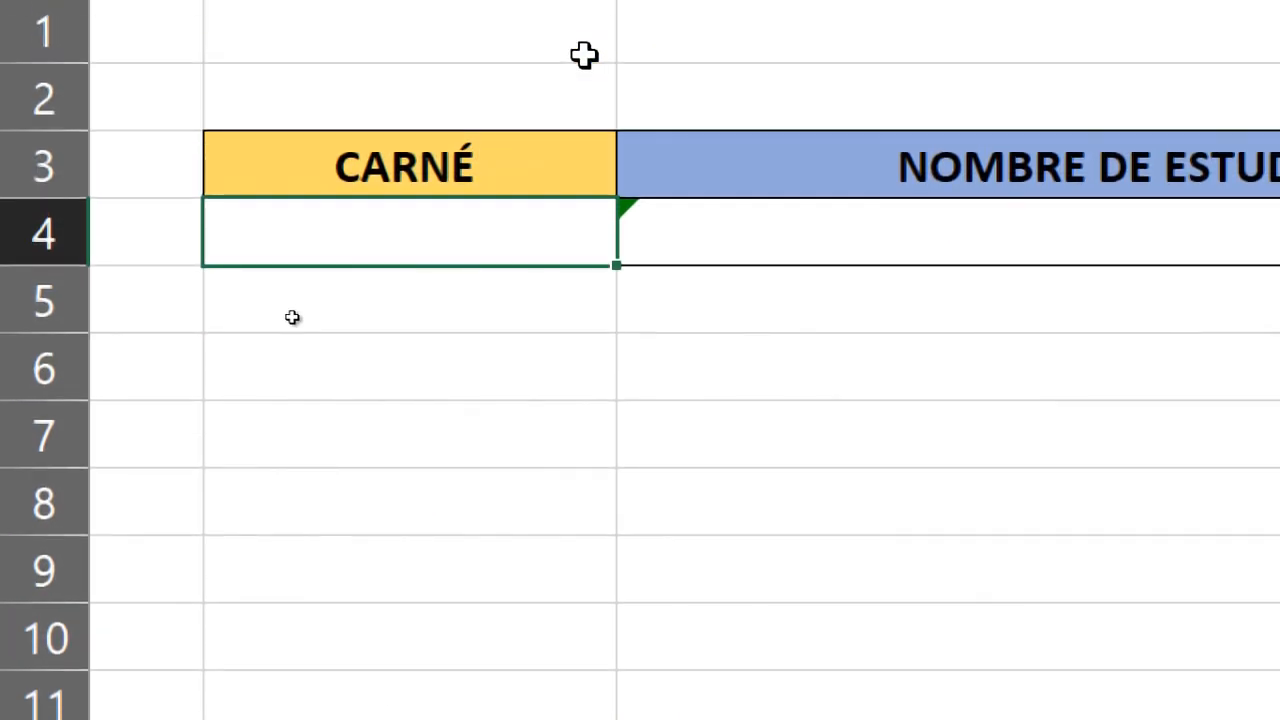
double_click(394, 229)
text(202022453)
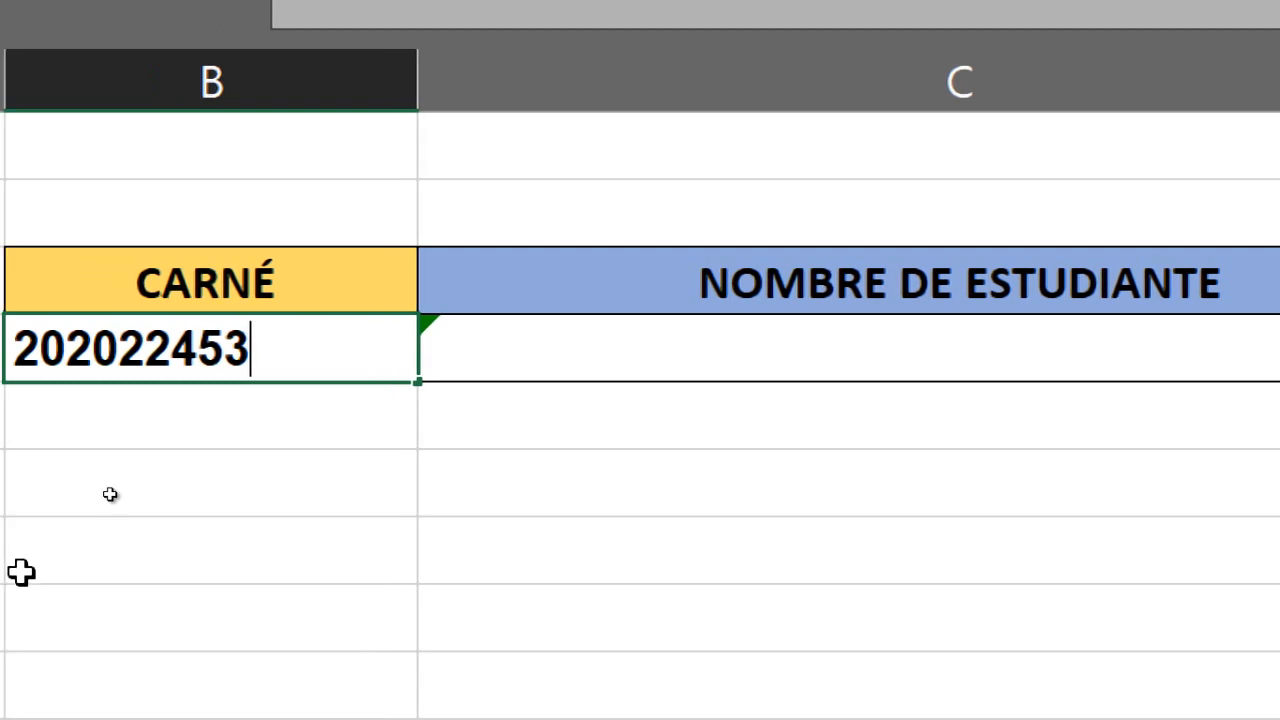
key(Return)
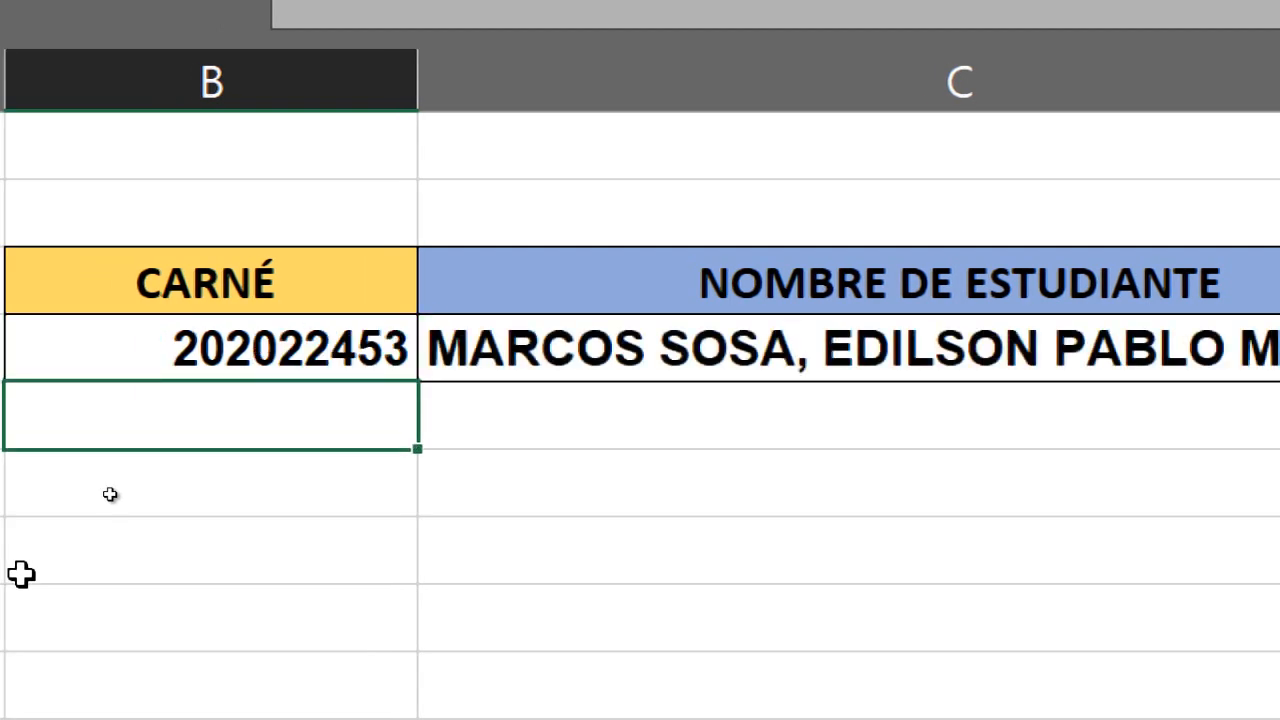
click(333, 362)
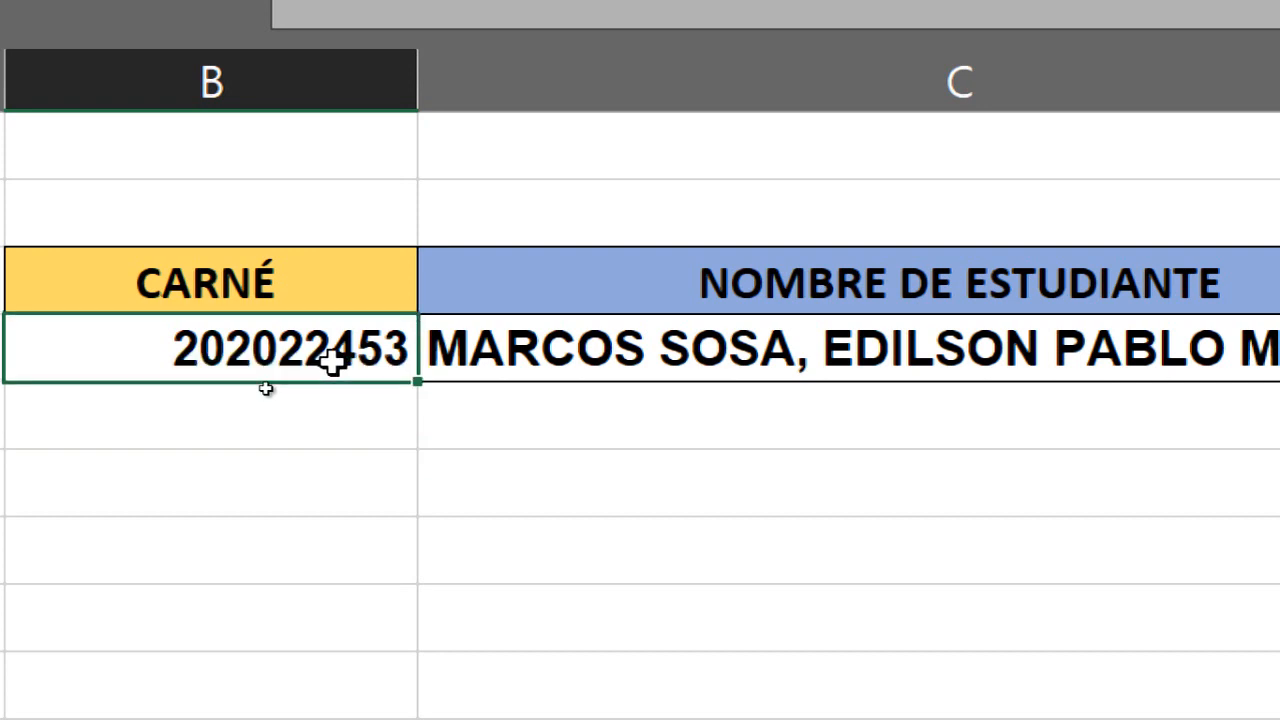
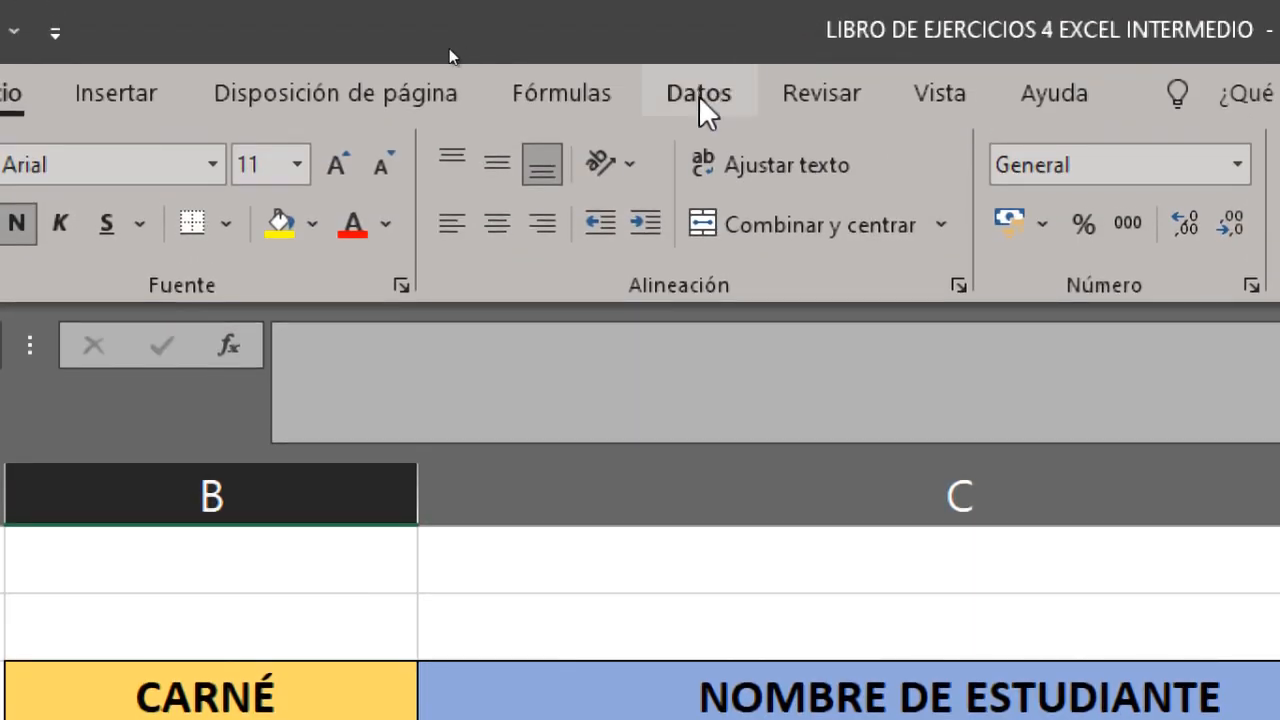
Open data validation for cell B4 and set it to allow a Lista.
click(699, 96)
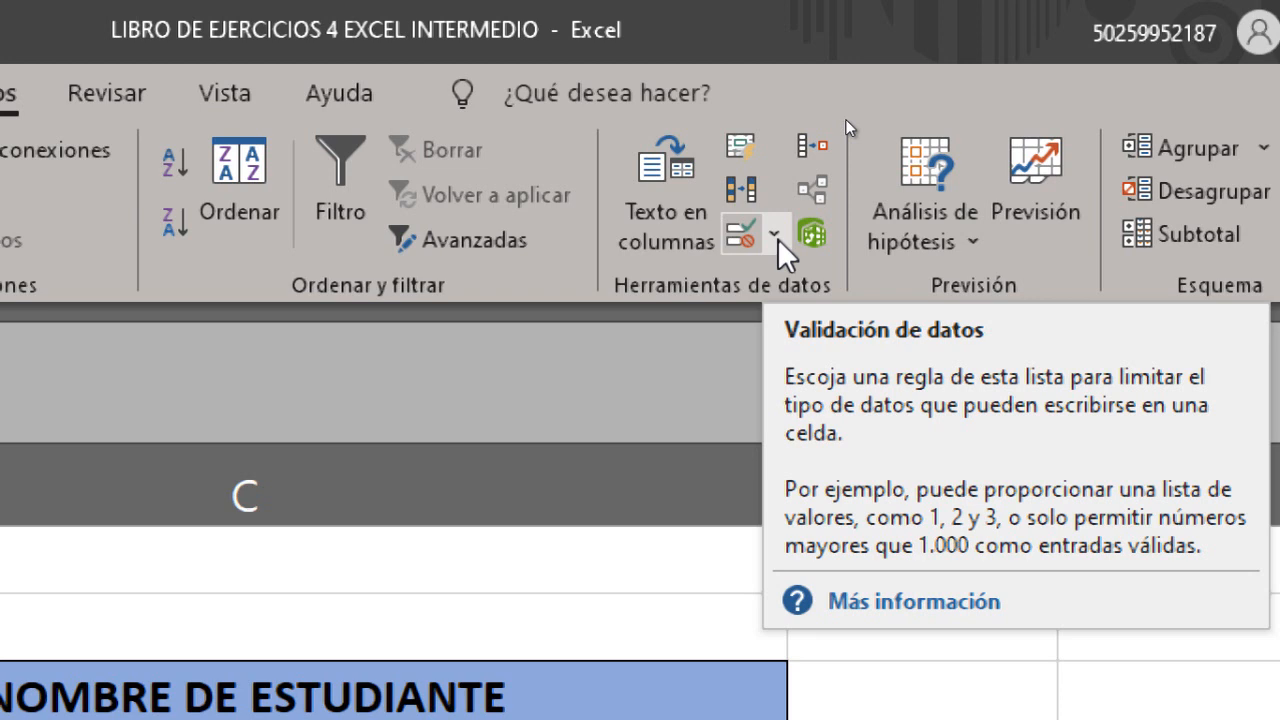
click(775, 235)
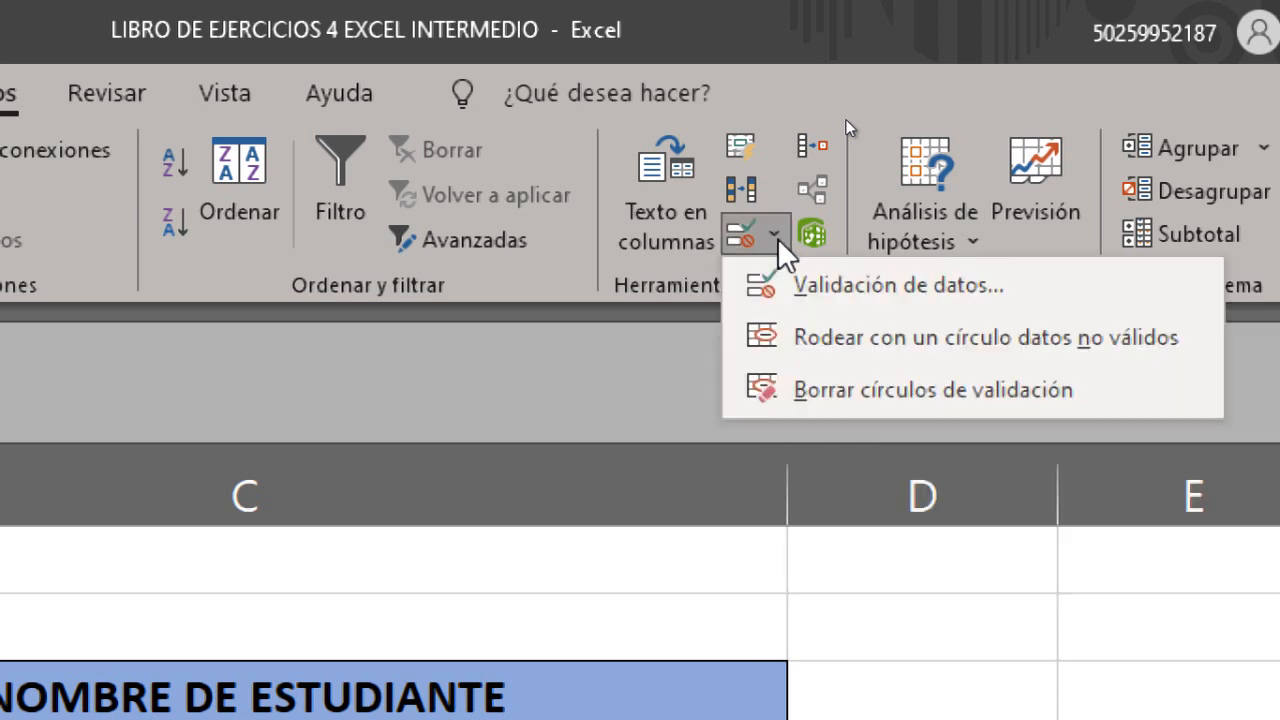
click(826, 283)
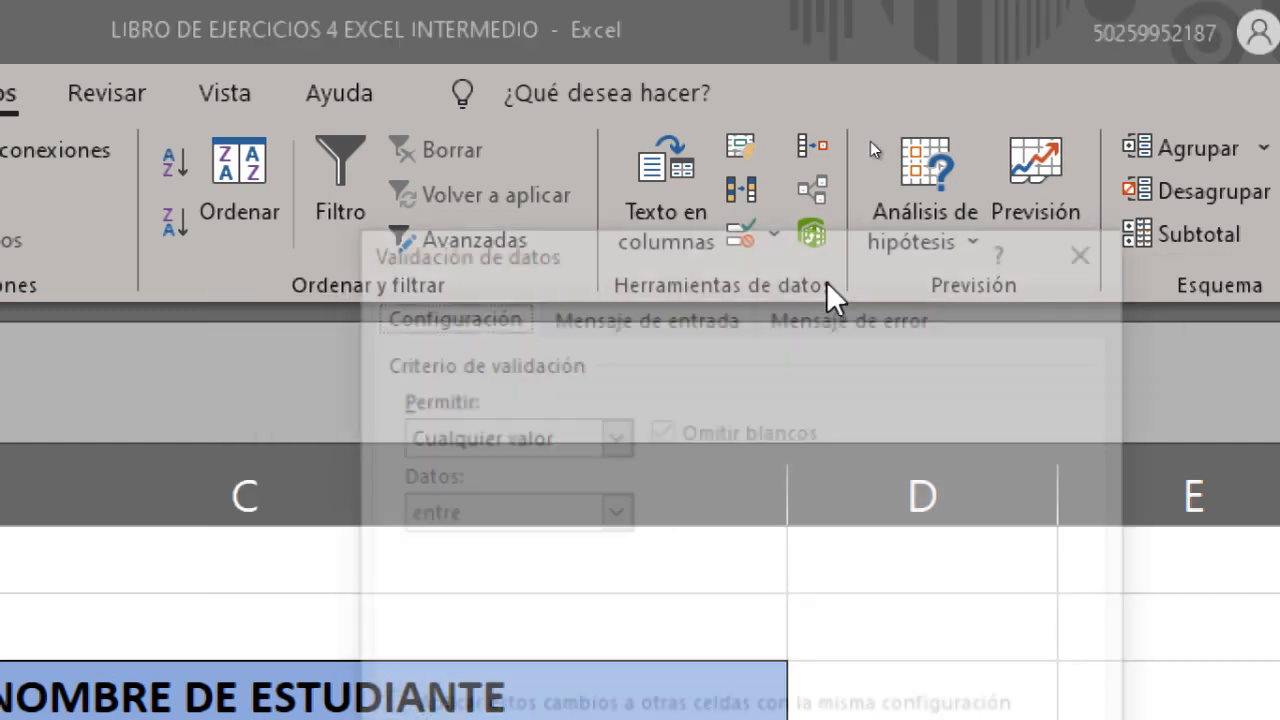
drag(597, 262, 337, 214)
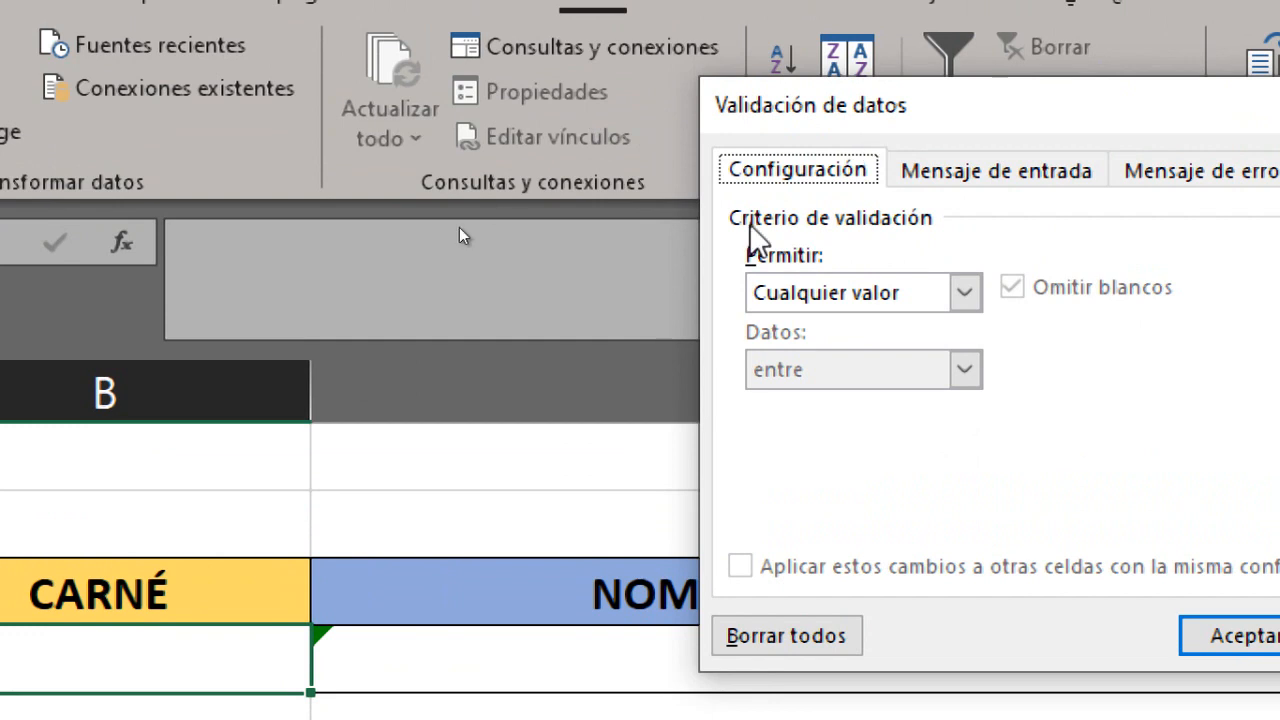
key(ctrl)
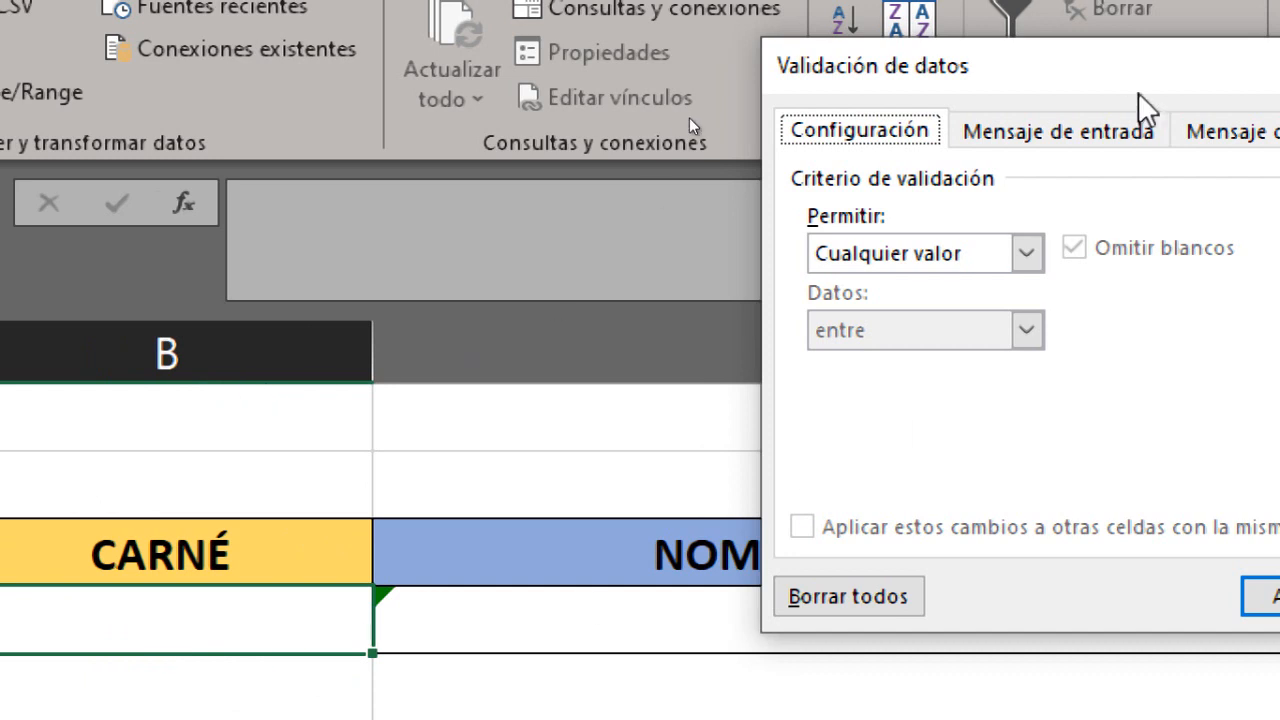
drag(1023, 80, 740, 112)
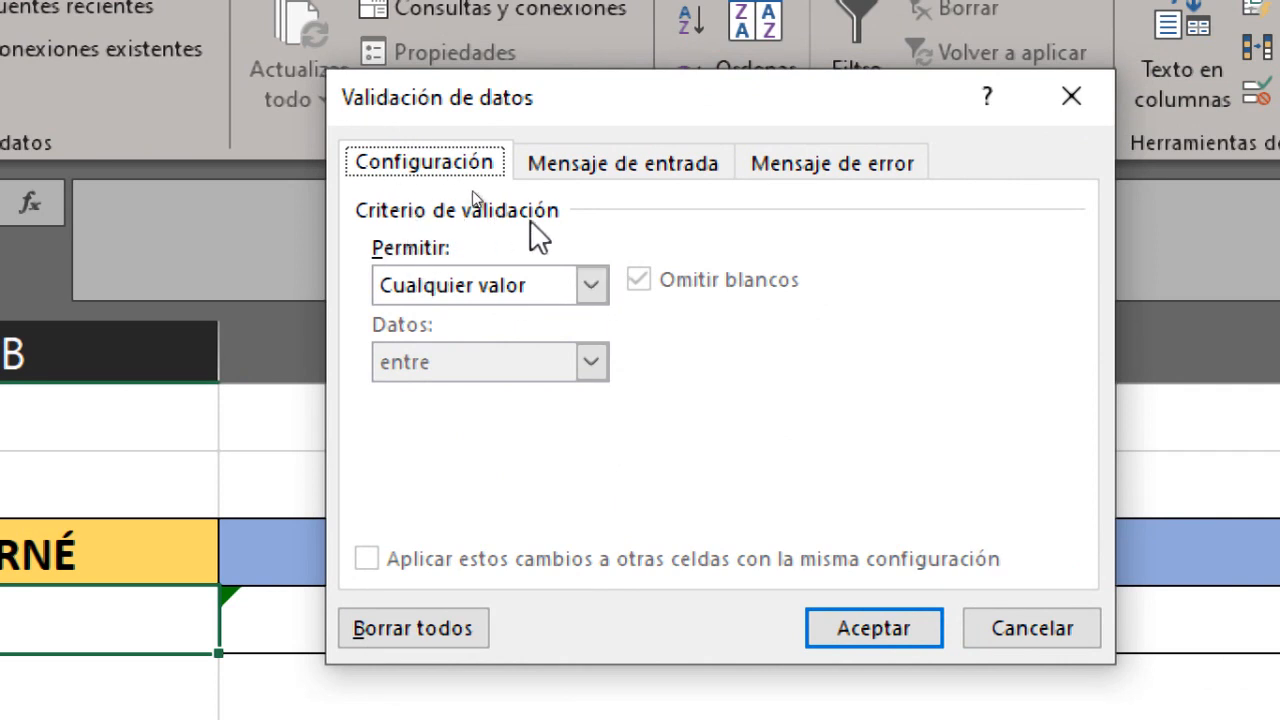
click(593, 284)
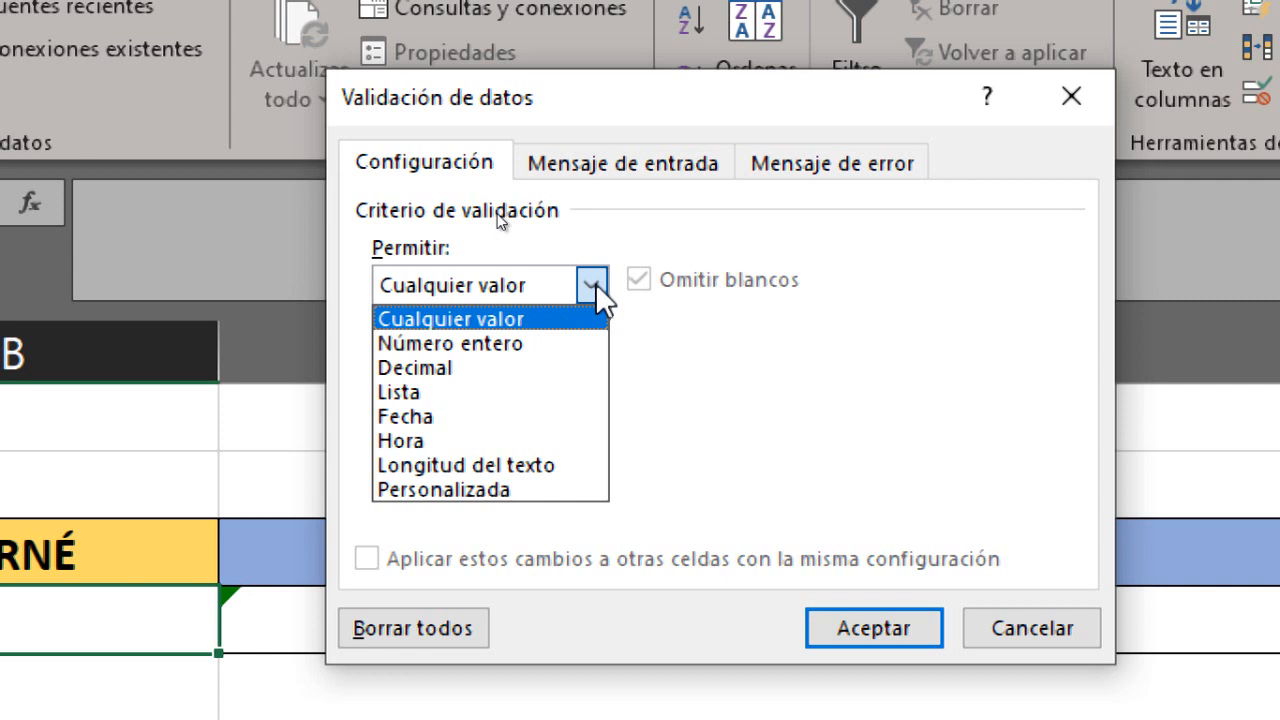
click(472, 396)
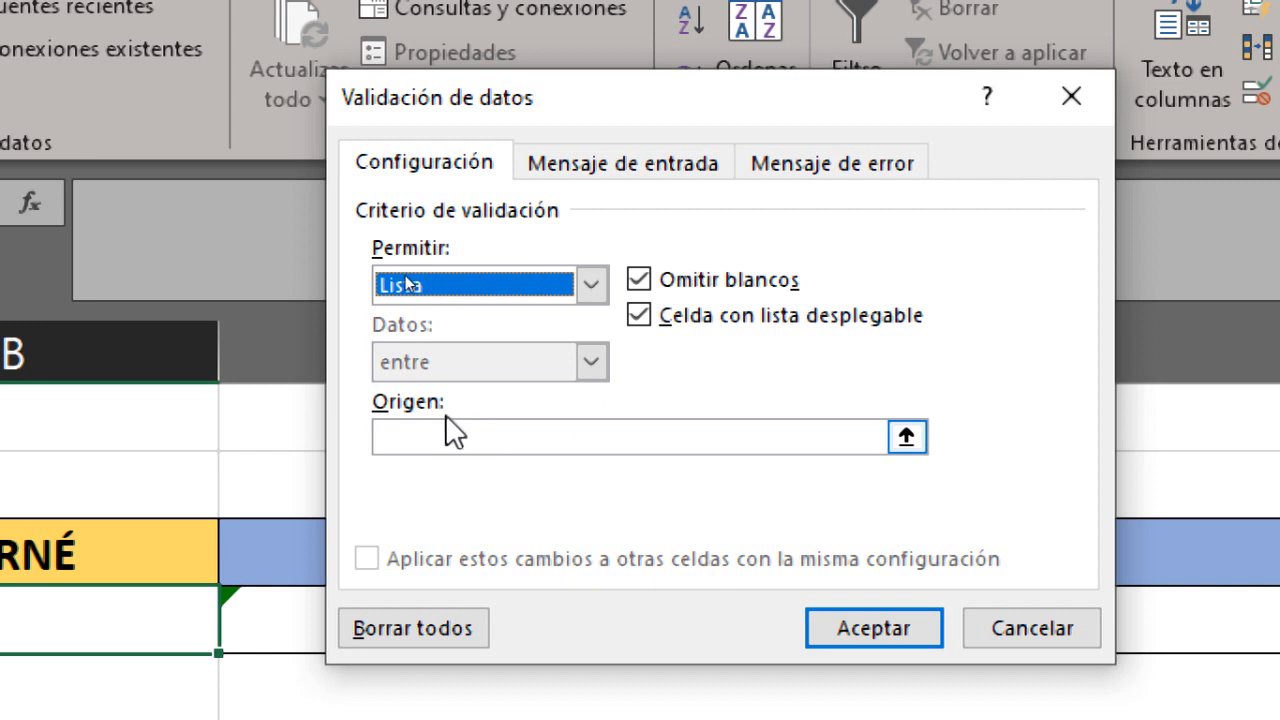
Set the list's source to B5:B19 of the BASE DE DATOS sheet and apply the validation.
click(907, 438)
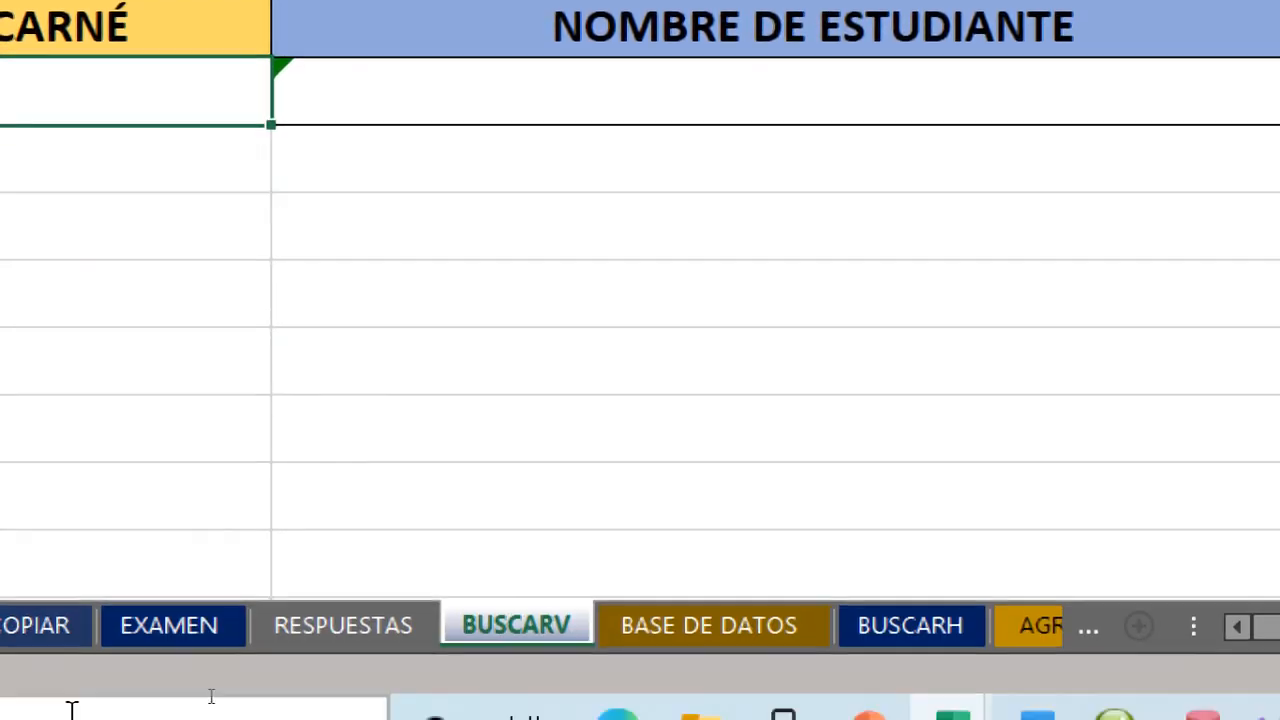
click(678, 630)
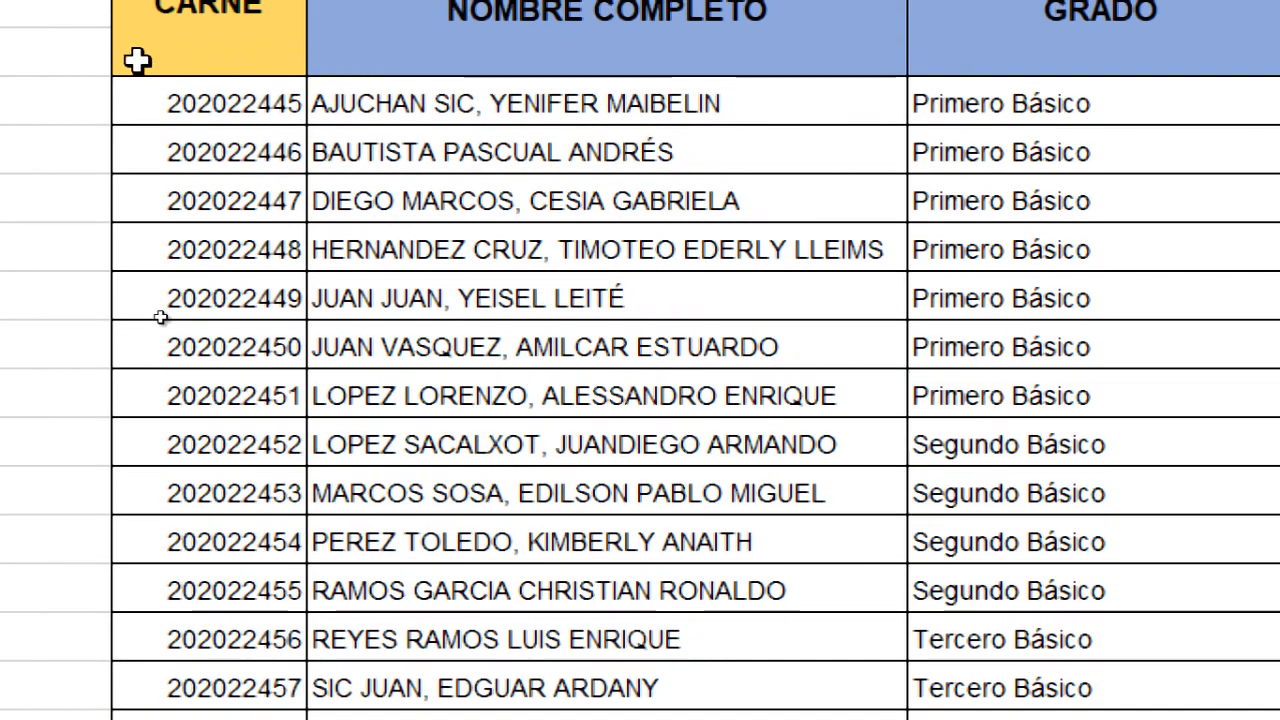
drag(177, 104, 250, 719)
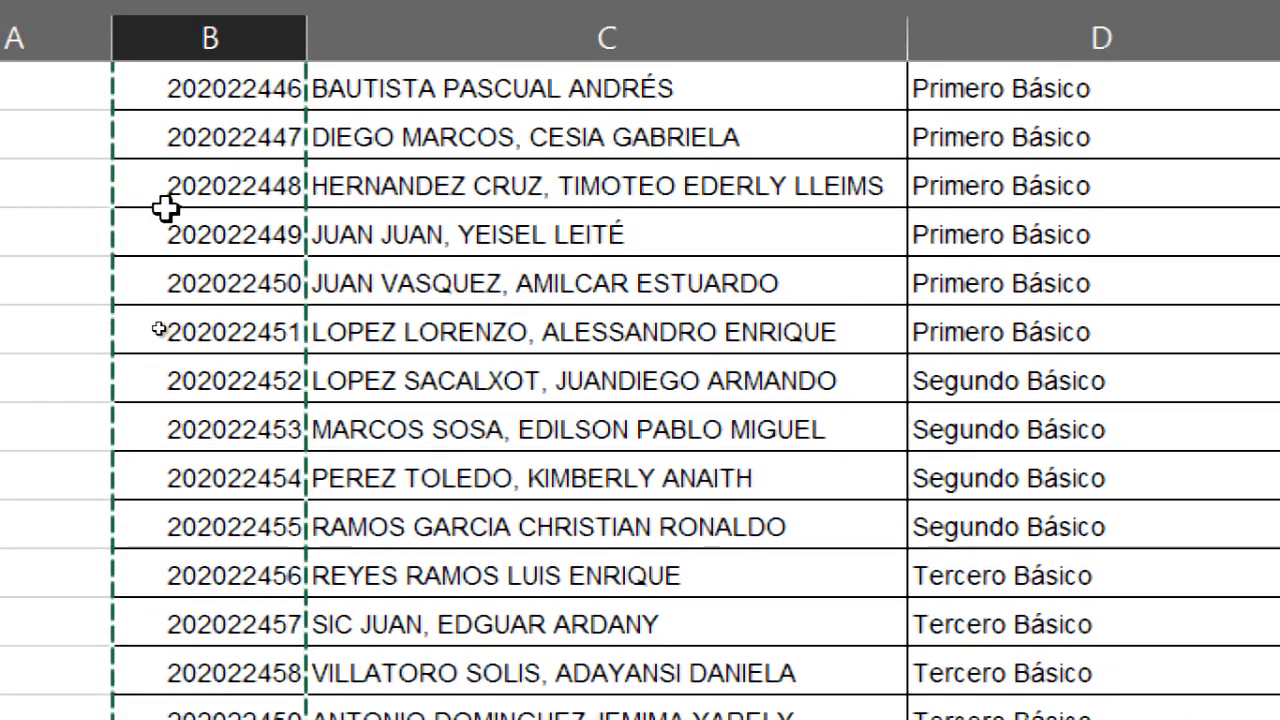
scroll(190, 164, up, 1)
drag(200, 212, 230, 572)
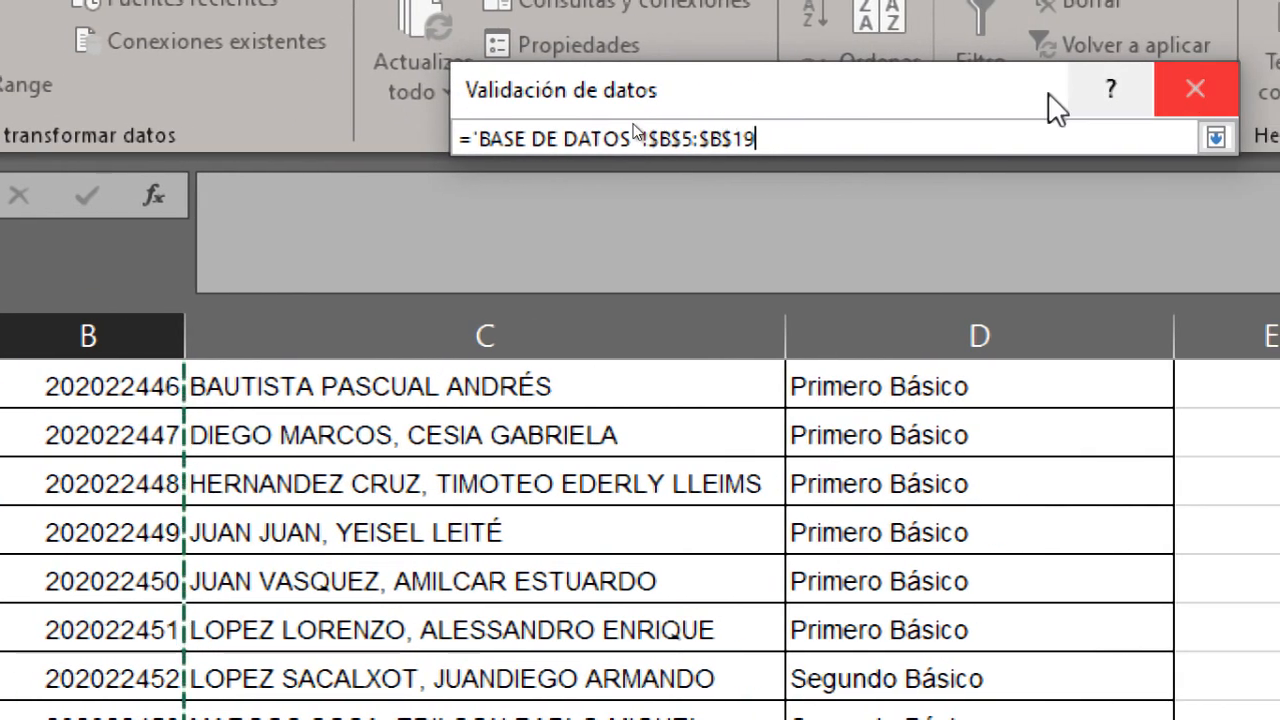
drag(918, 81, 710, 437)
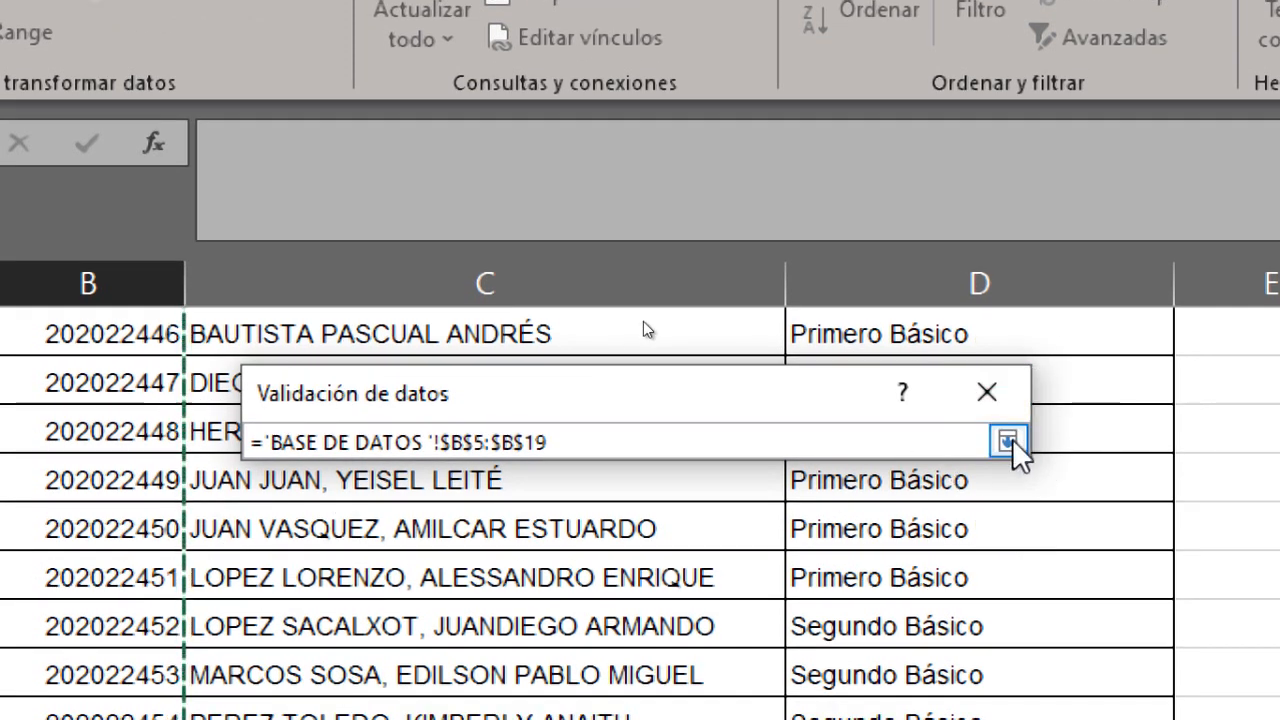
click(1007, 441)
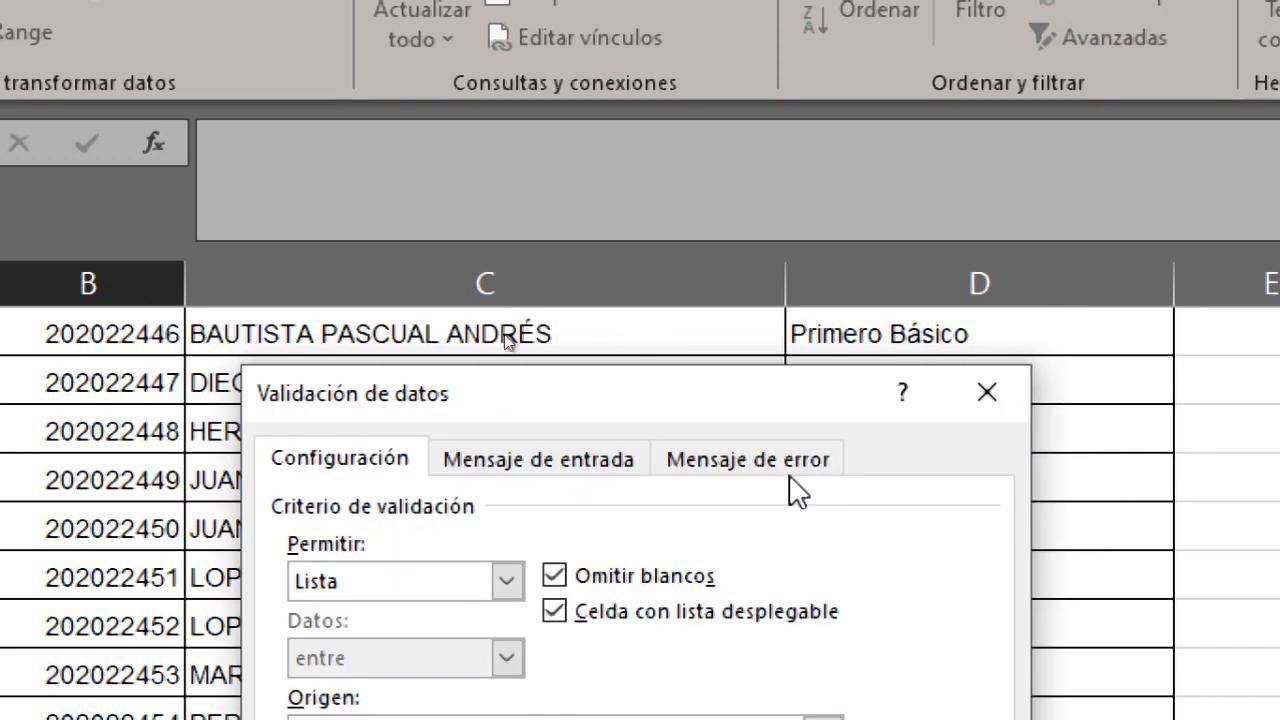
drag(652, 405, 678, 71)
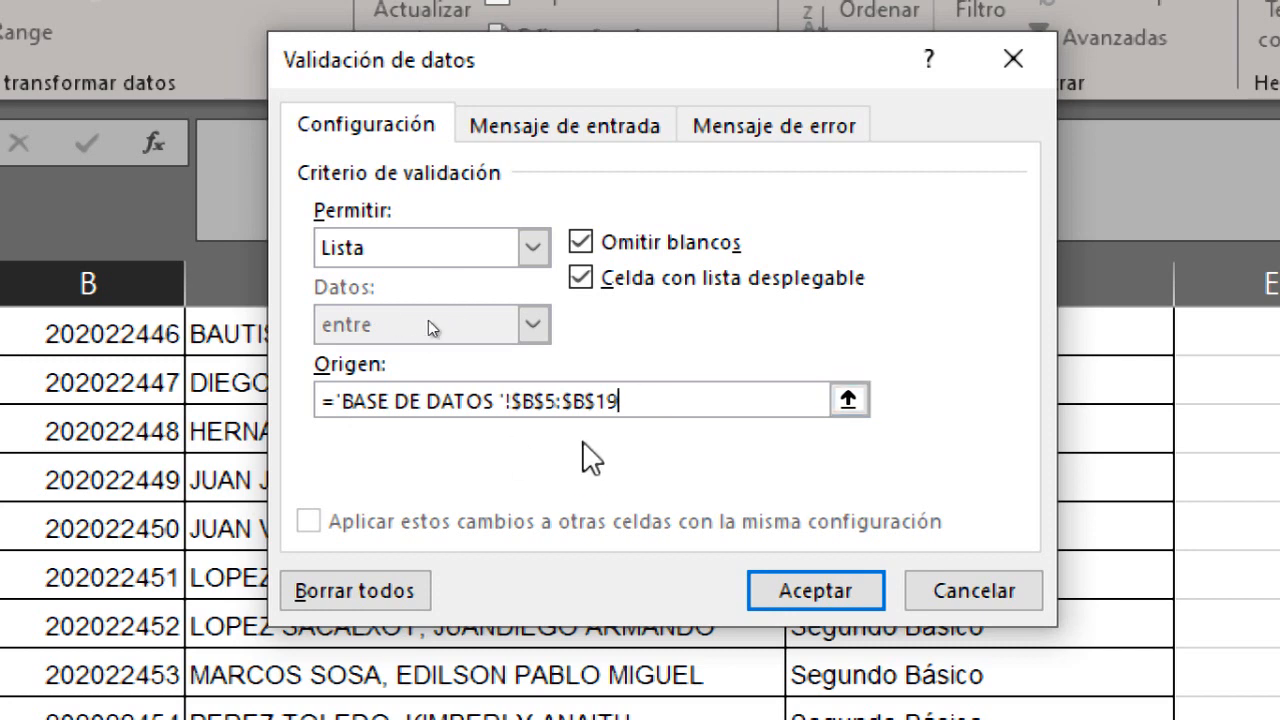
click(790, 591)
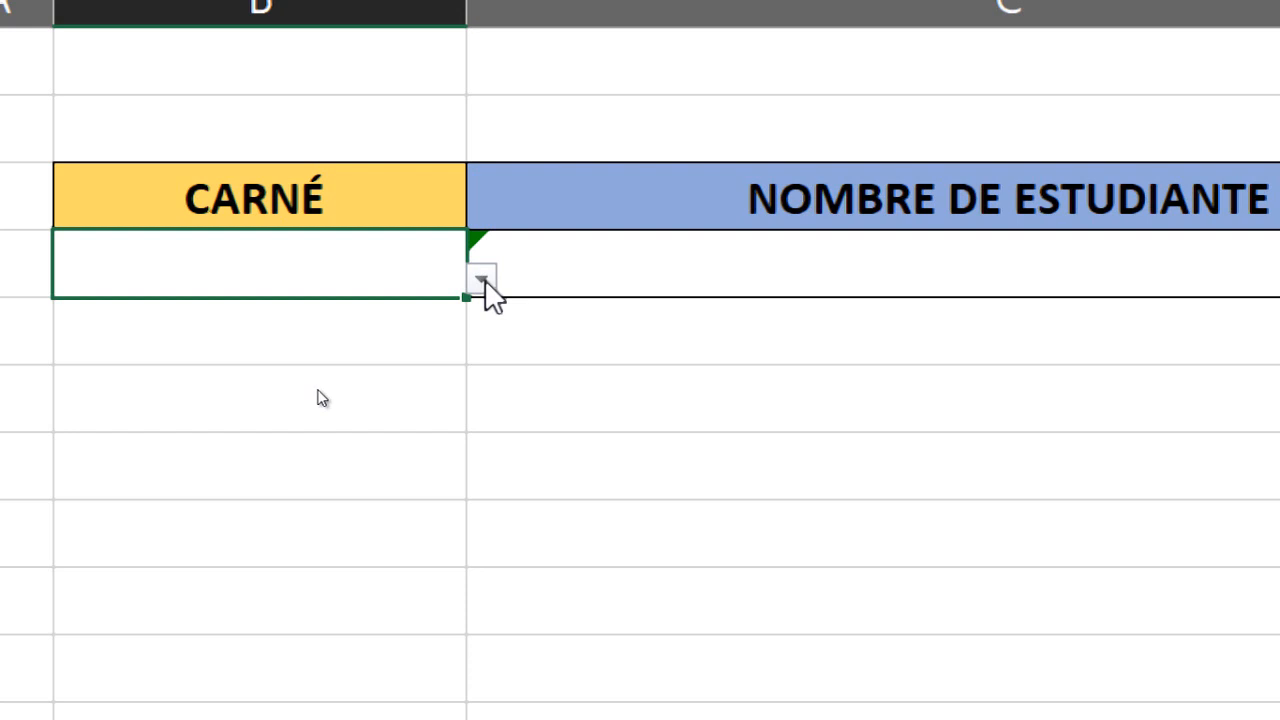
Test the B4 drop-down list by choosing its seventh, fourteenth and second carné numbers in turn, and leave the cell.
click(482, 280)
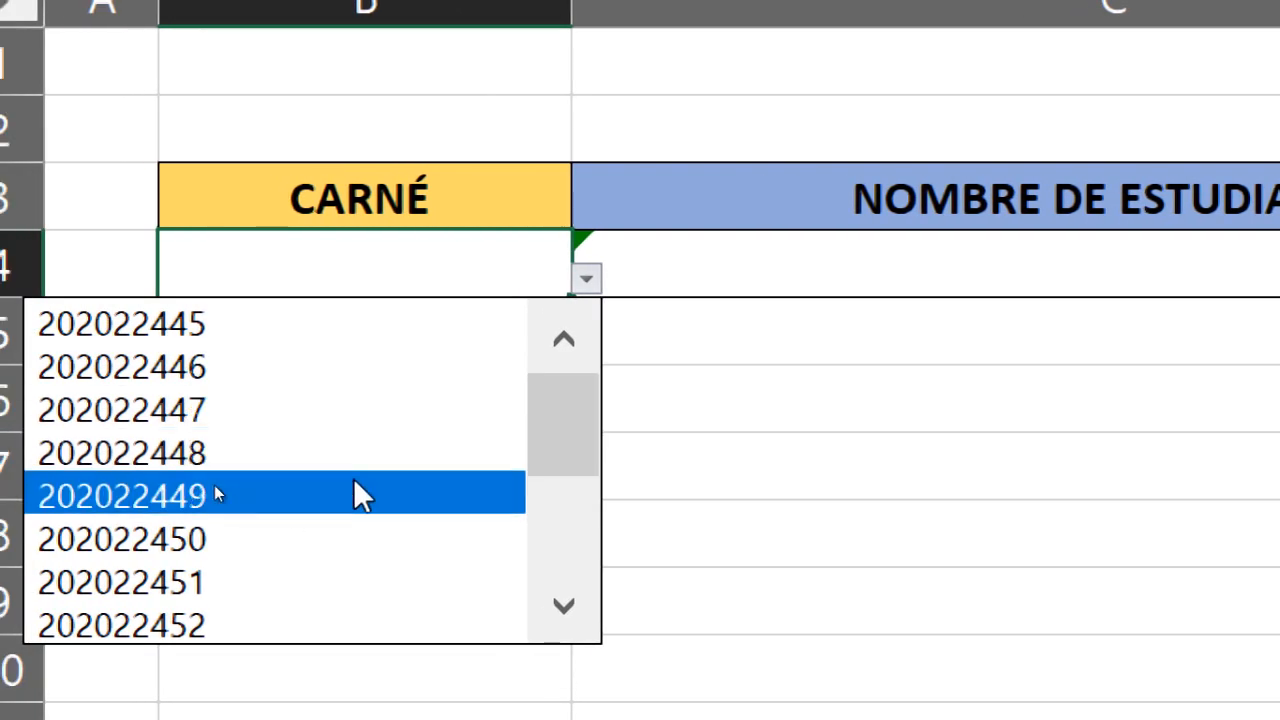
drag(549, 423, 567, 451)
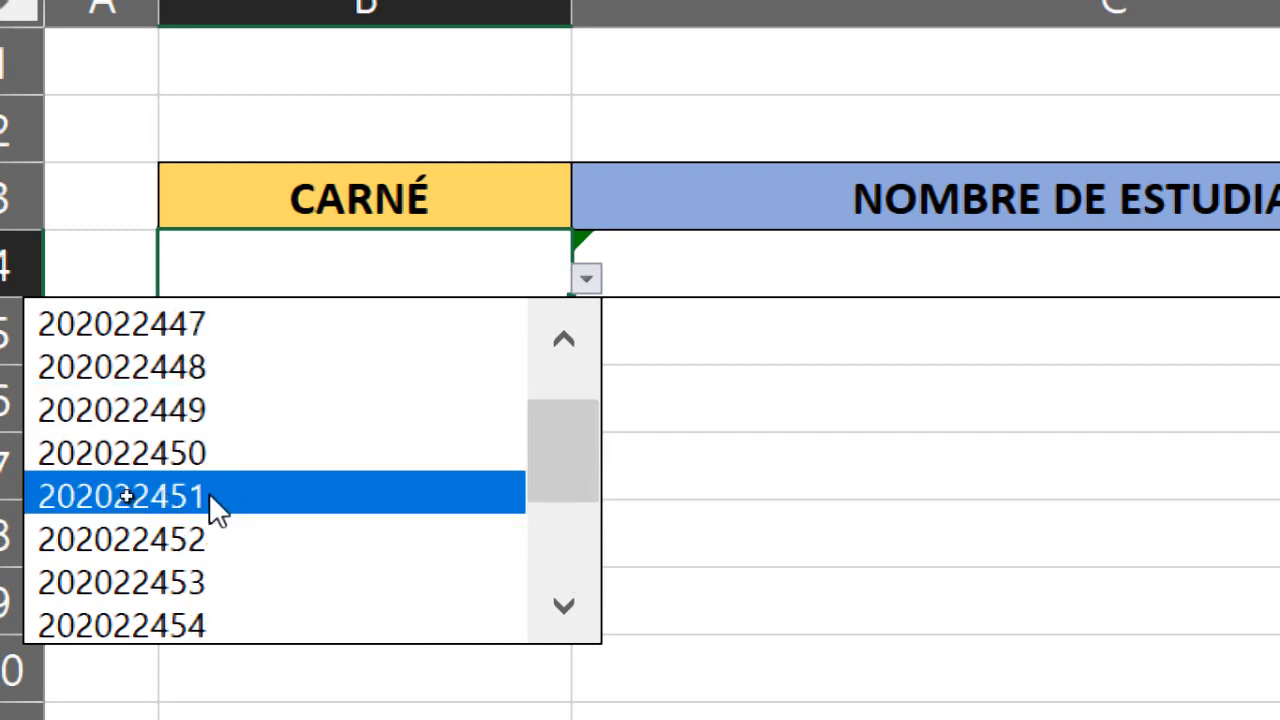
click(210, 497)
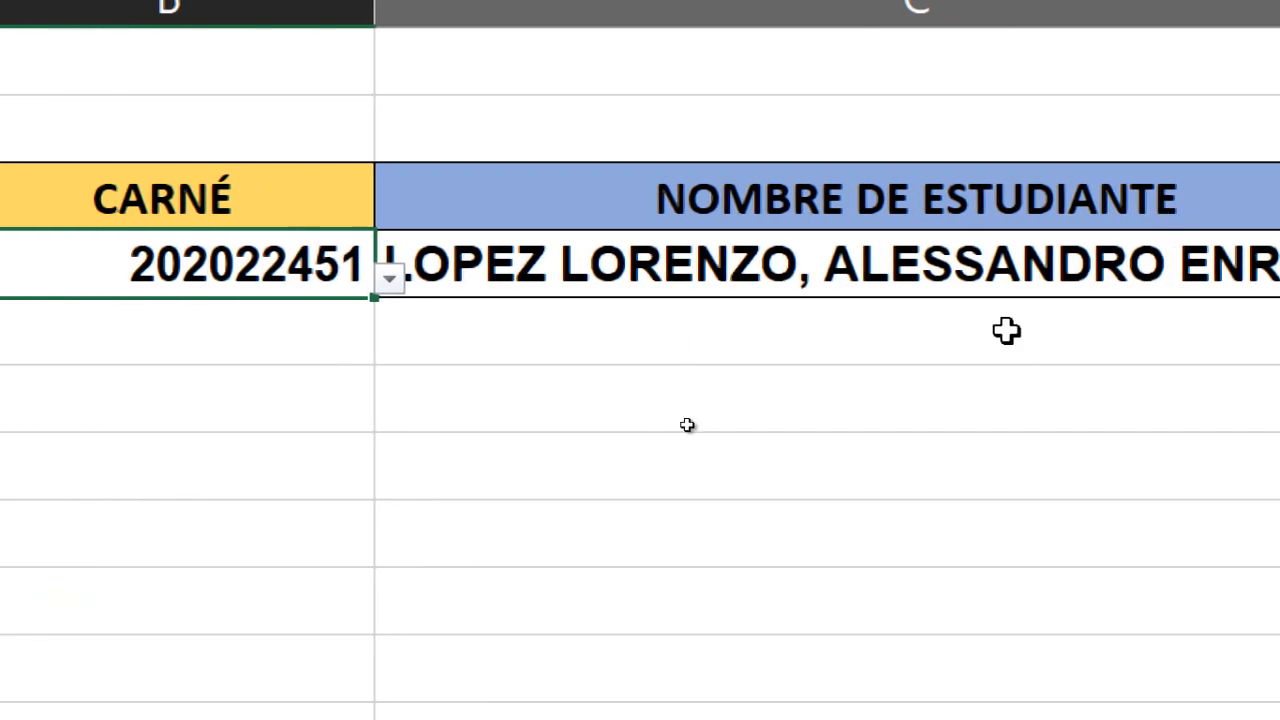
click(389, 279)
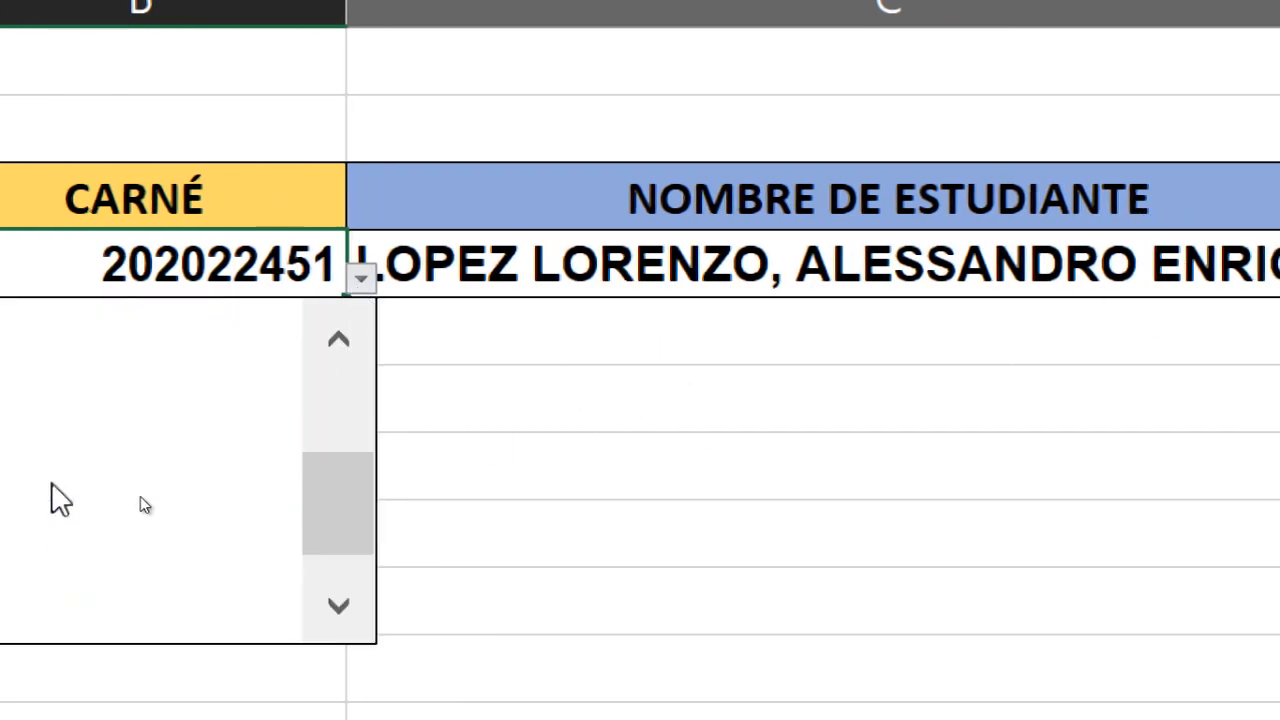
click(62, 620)
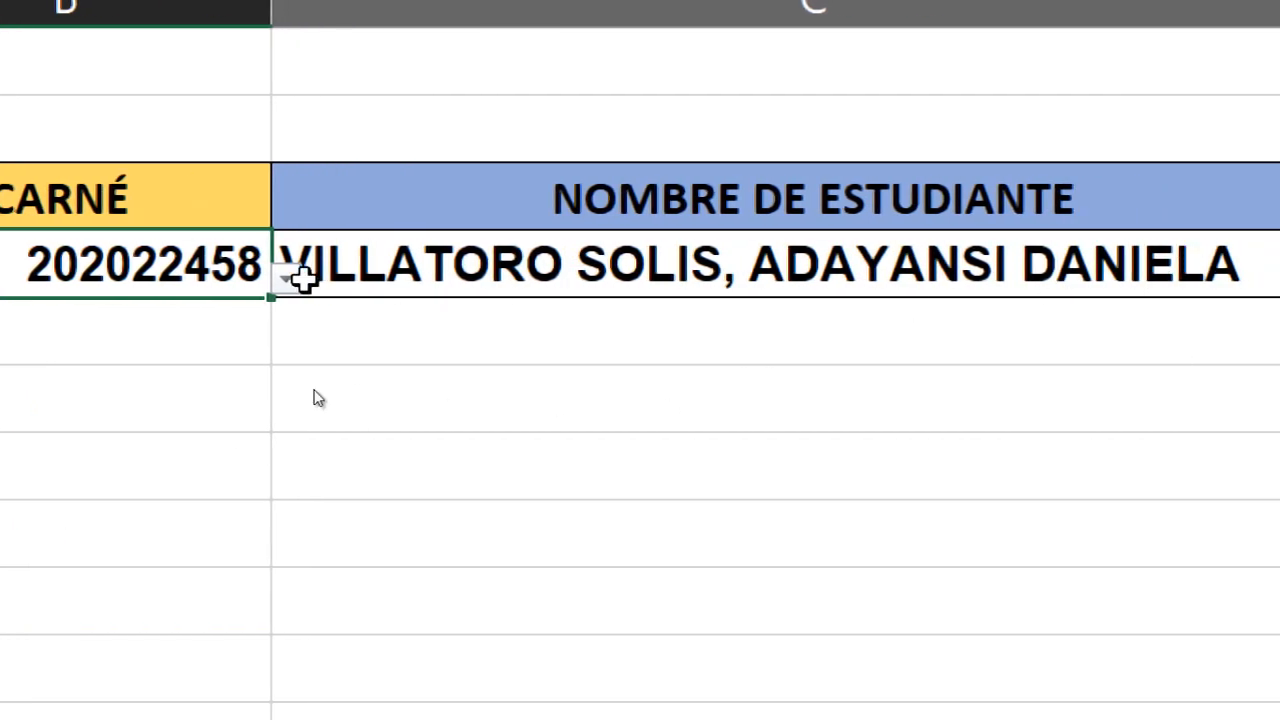
click(287, 280)
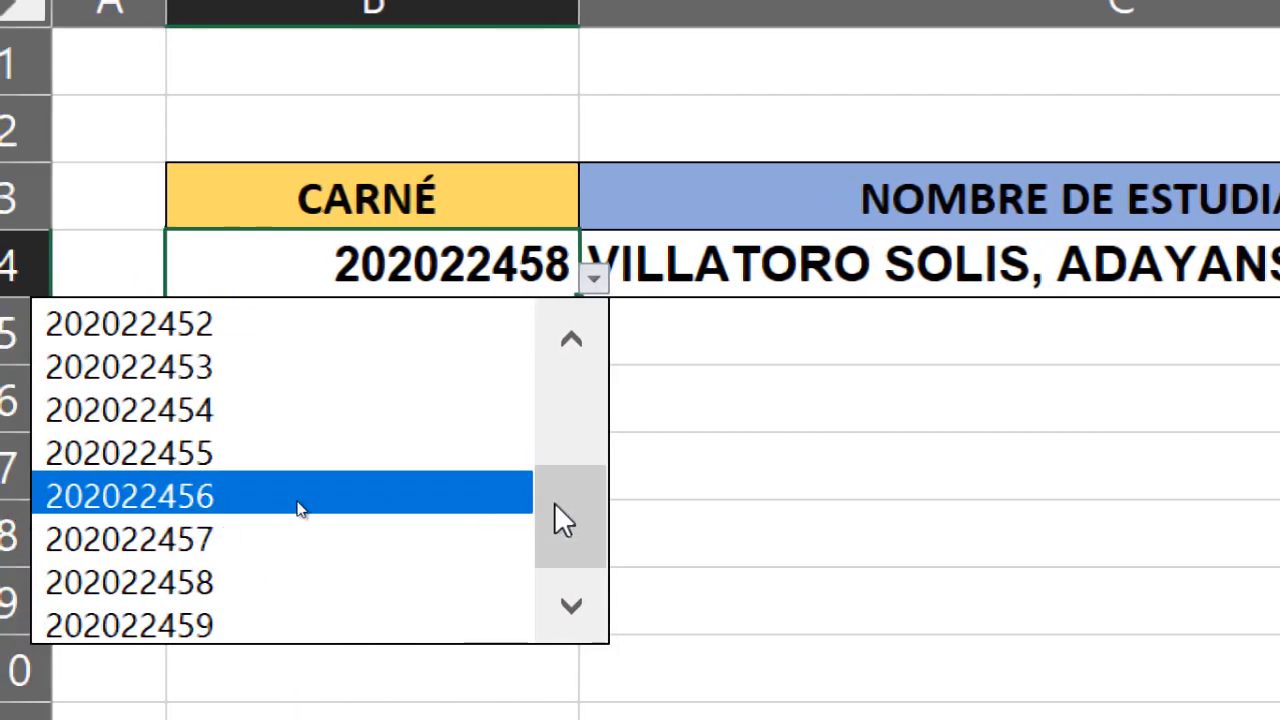
drag(554, 502, 550, 387)
click(260, 368)
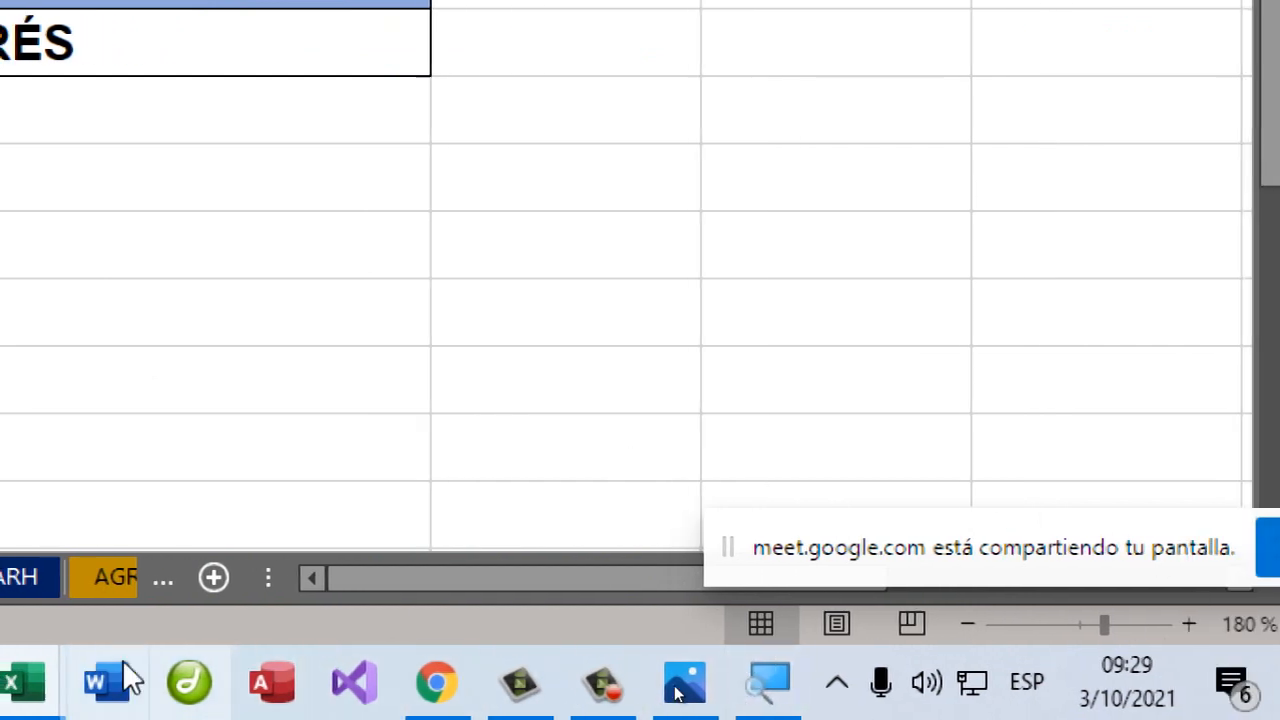
click(50, 178)
click(66, 314)
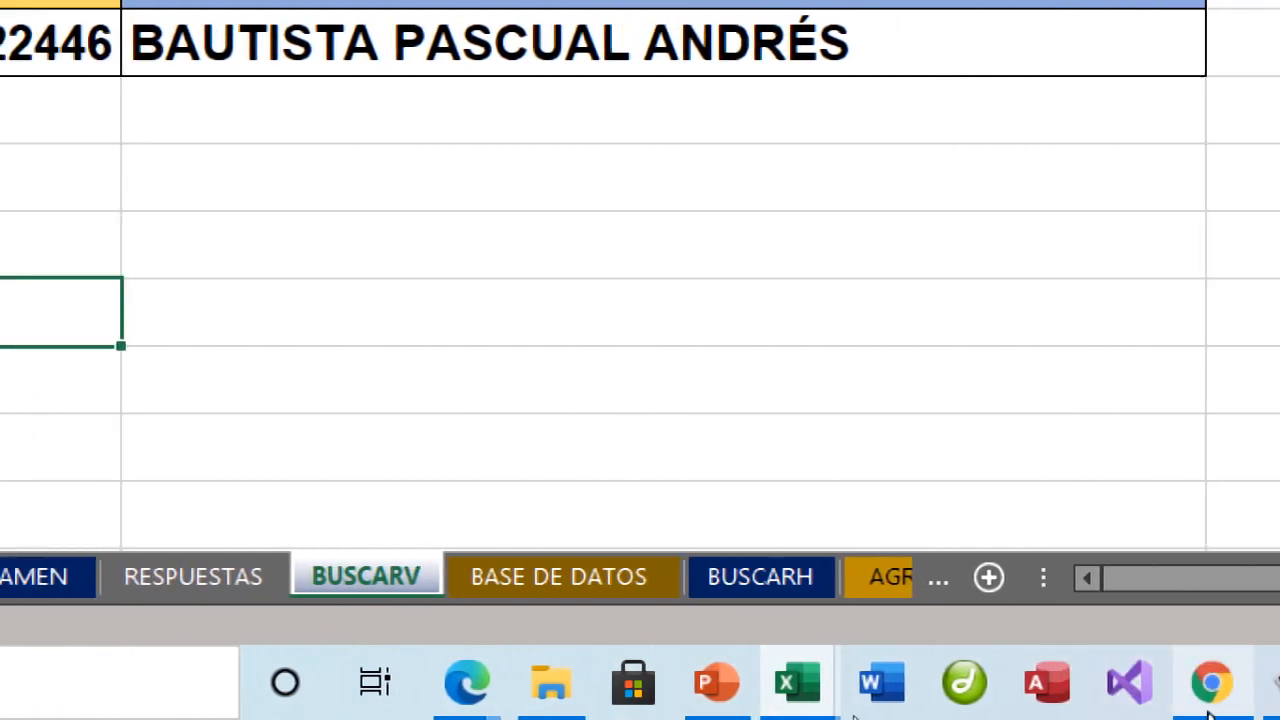
Switch to the Lupa magnifier and return the screen to its normal, unmagnified size.
mouse_move(1216, 702)
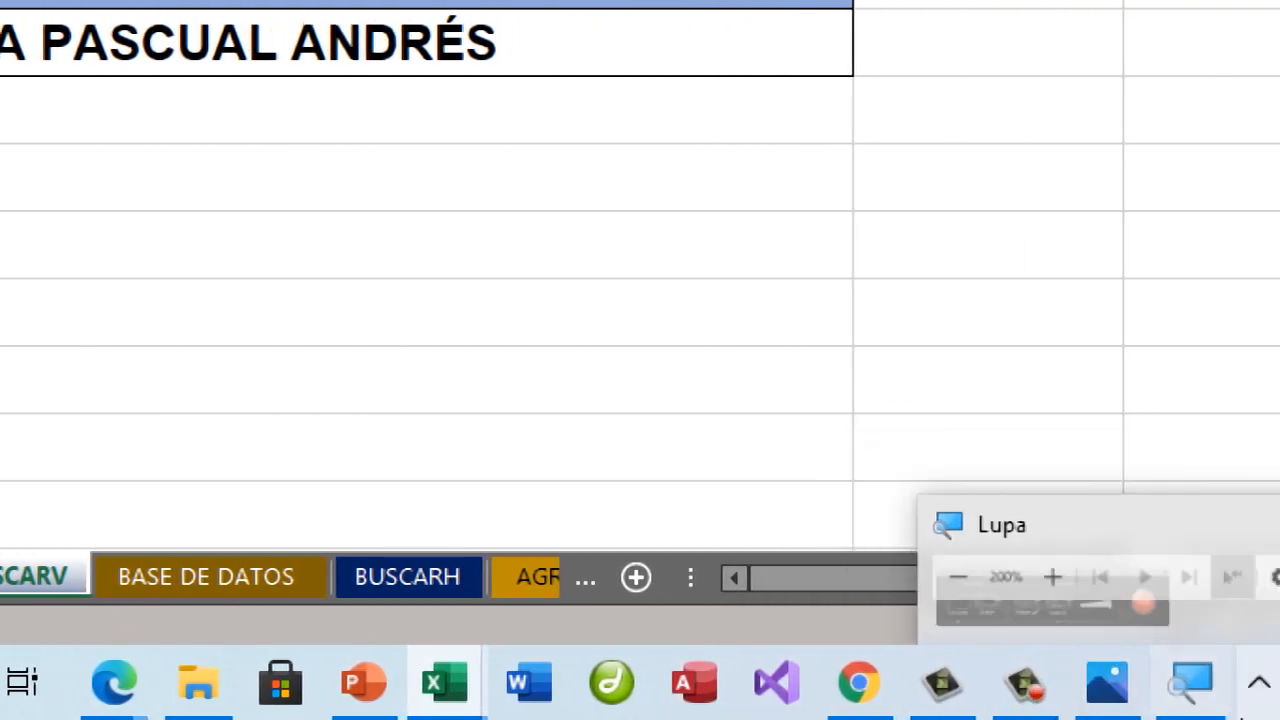
click(1166, 703)
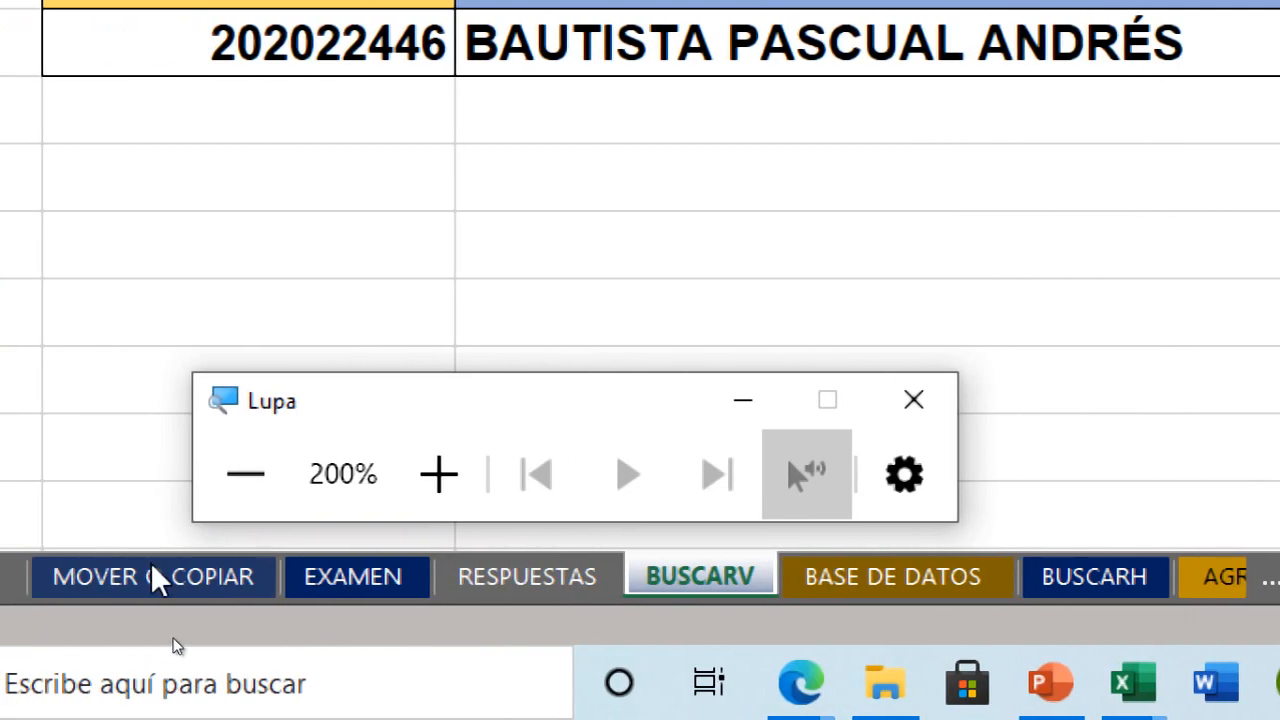
click(229, 508)
click(451, 559)
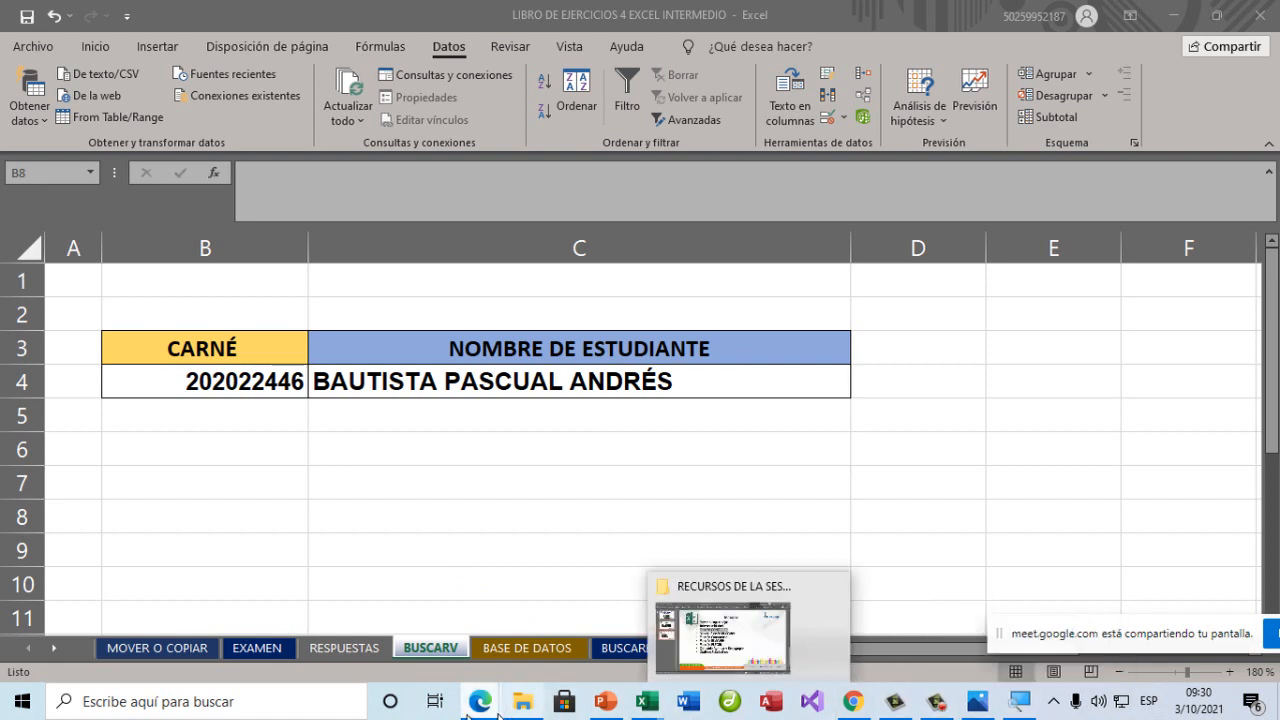
Switch to the Google Meet call in Edge and close the in-call messages.
mouse_move(470, 712)
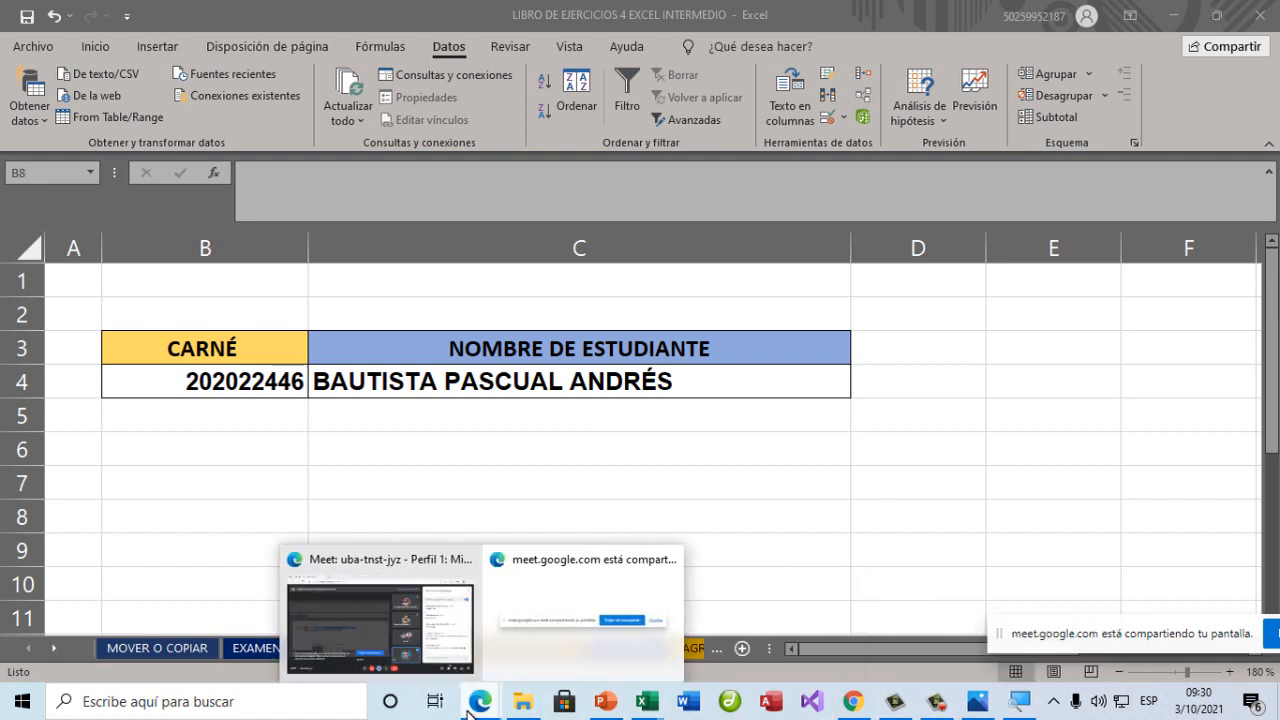
click(392, 616)
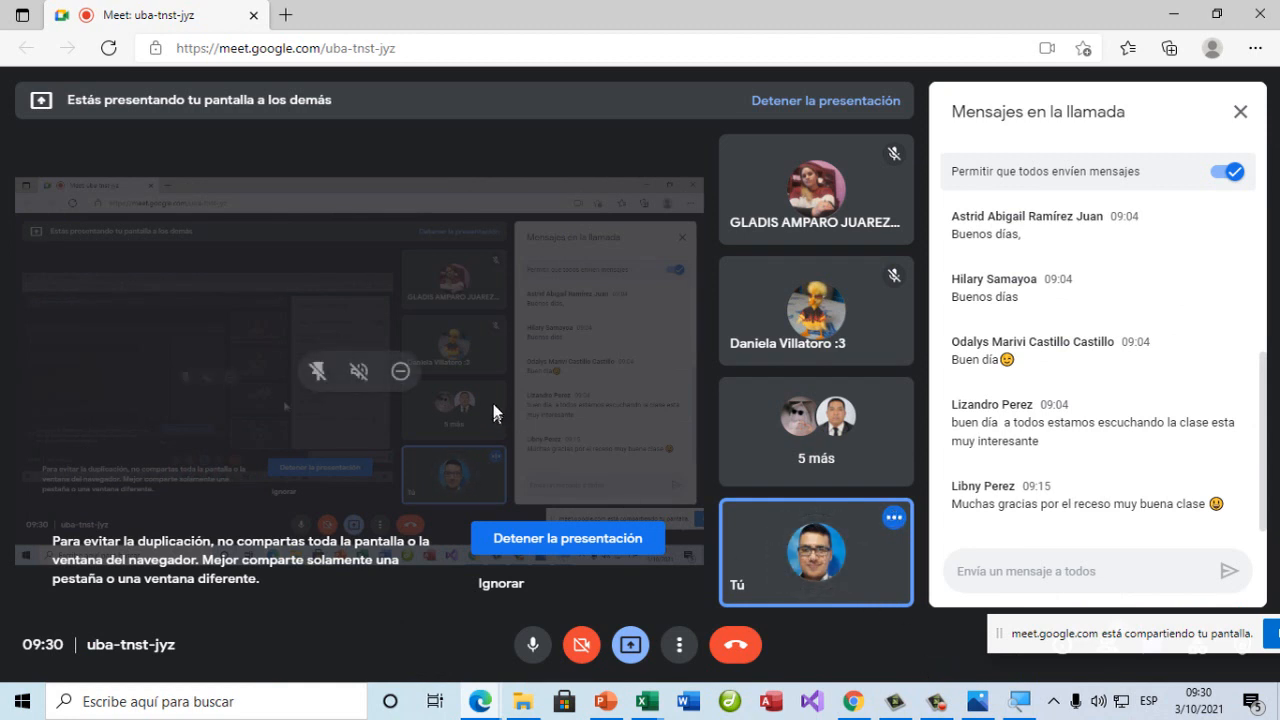
click(1240, 111)
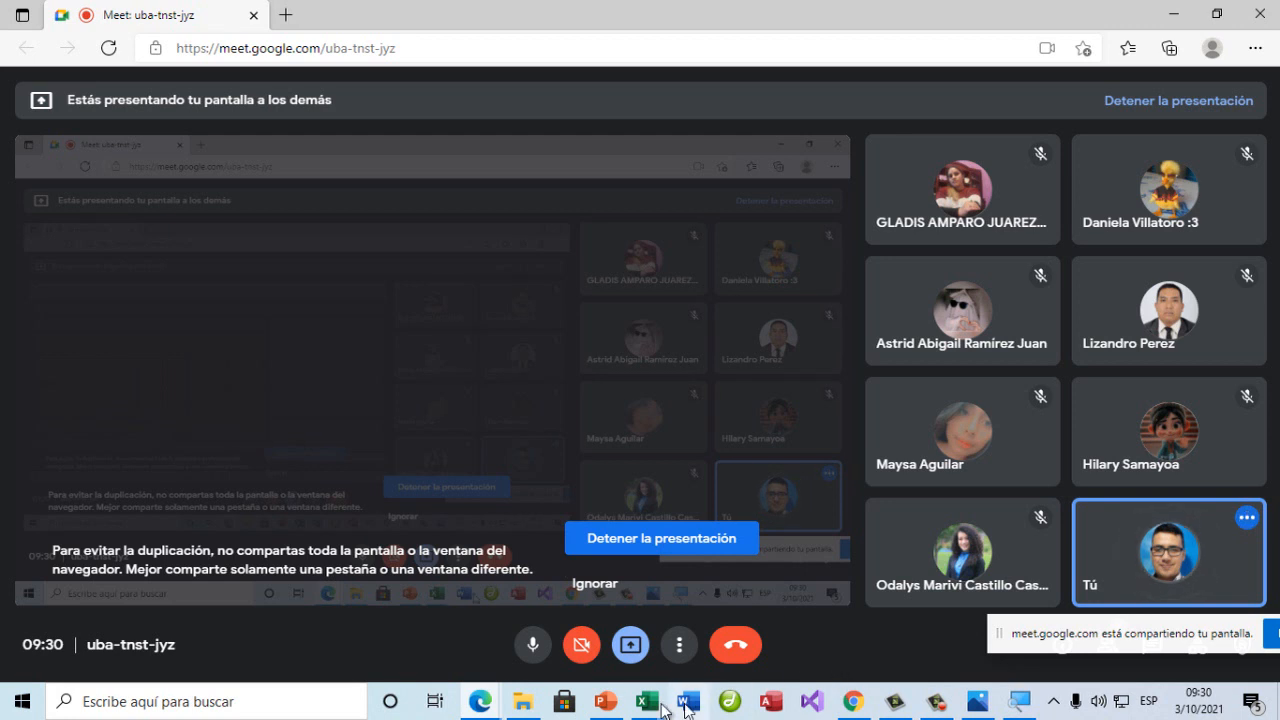
Switch to the Excel exercise workbook, dismiss the Edge screen-sharing notification and select cell D9 of the BUSCARV sheet.
mouse_move(647, 701)
click(389, 630)
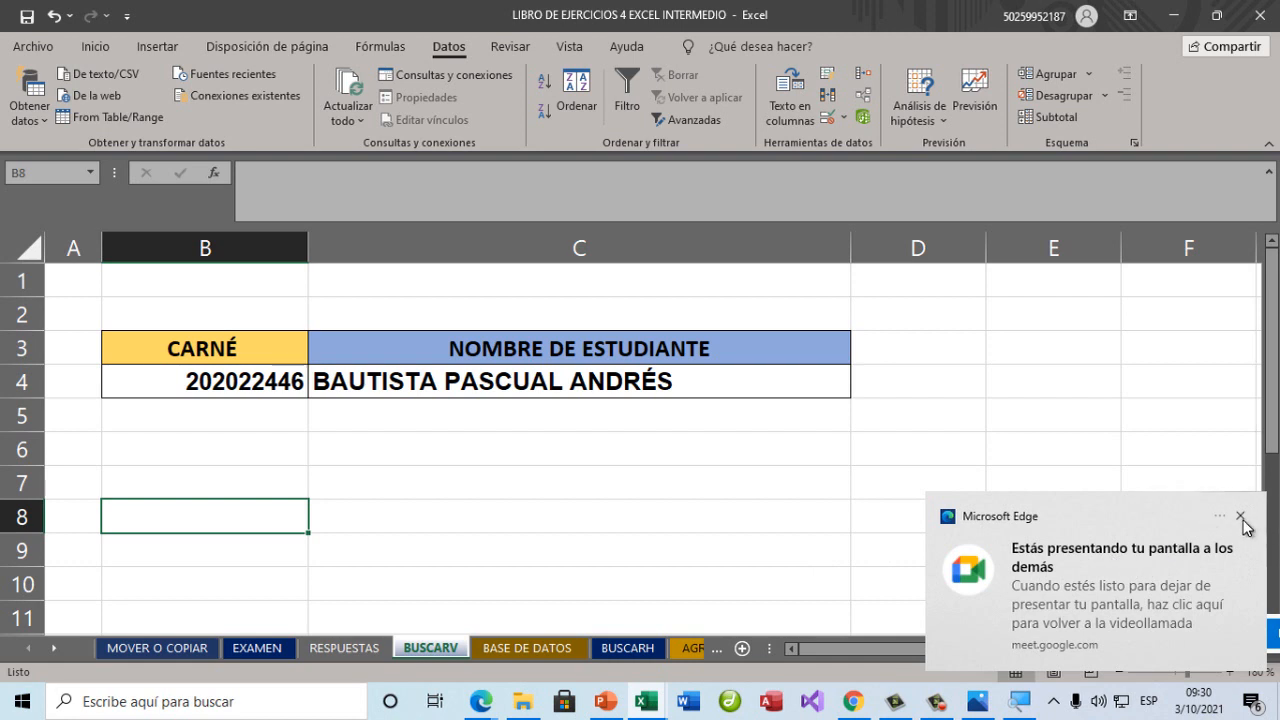
click(1241, 517)
click(886, 543)
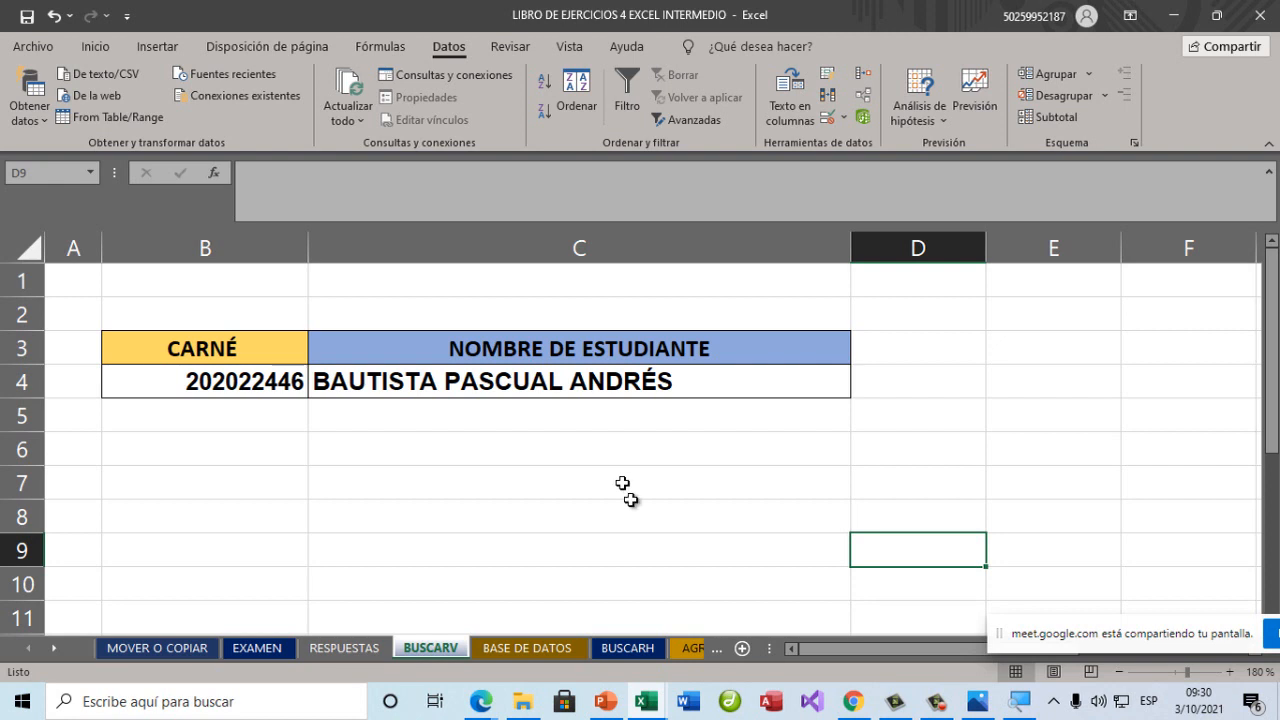
Switch to the PowerPoint presentation and highlight the Repaso función BUSCARV topic and the word Concatenar on the Temario slide.
click(605, 701)
click(746, 302)
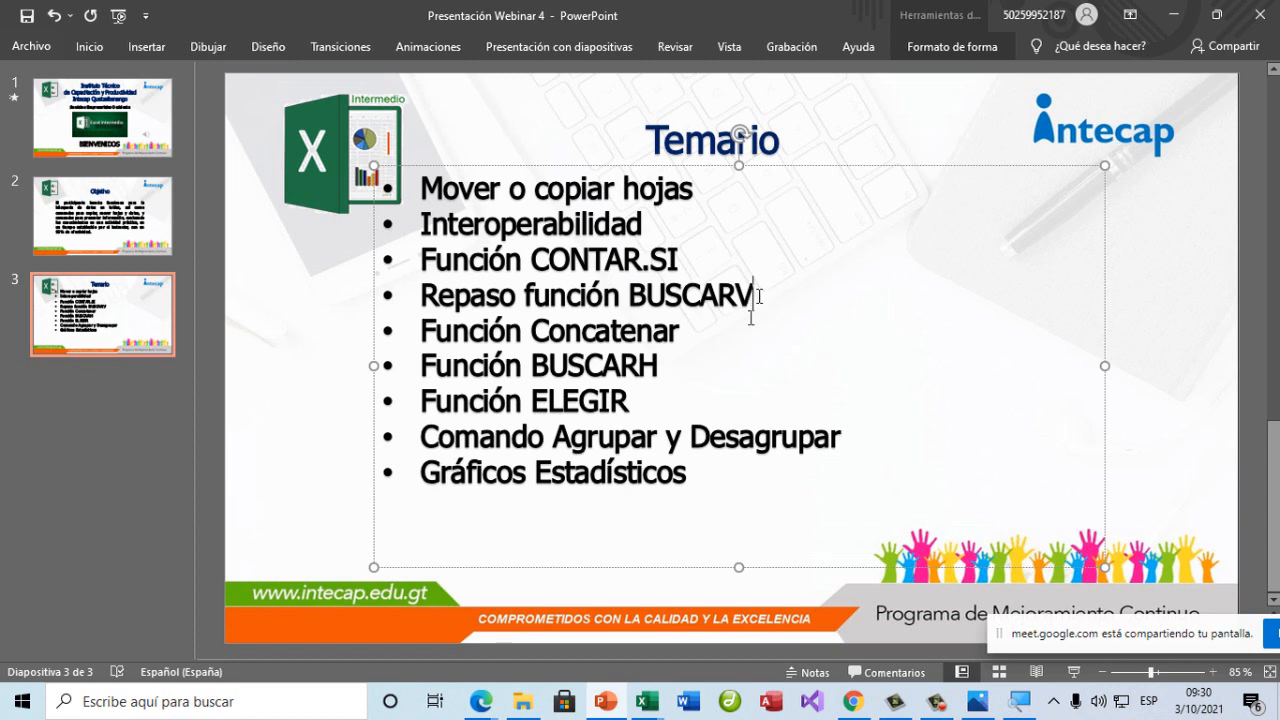
drag(760, 296, 432, 295)
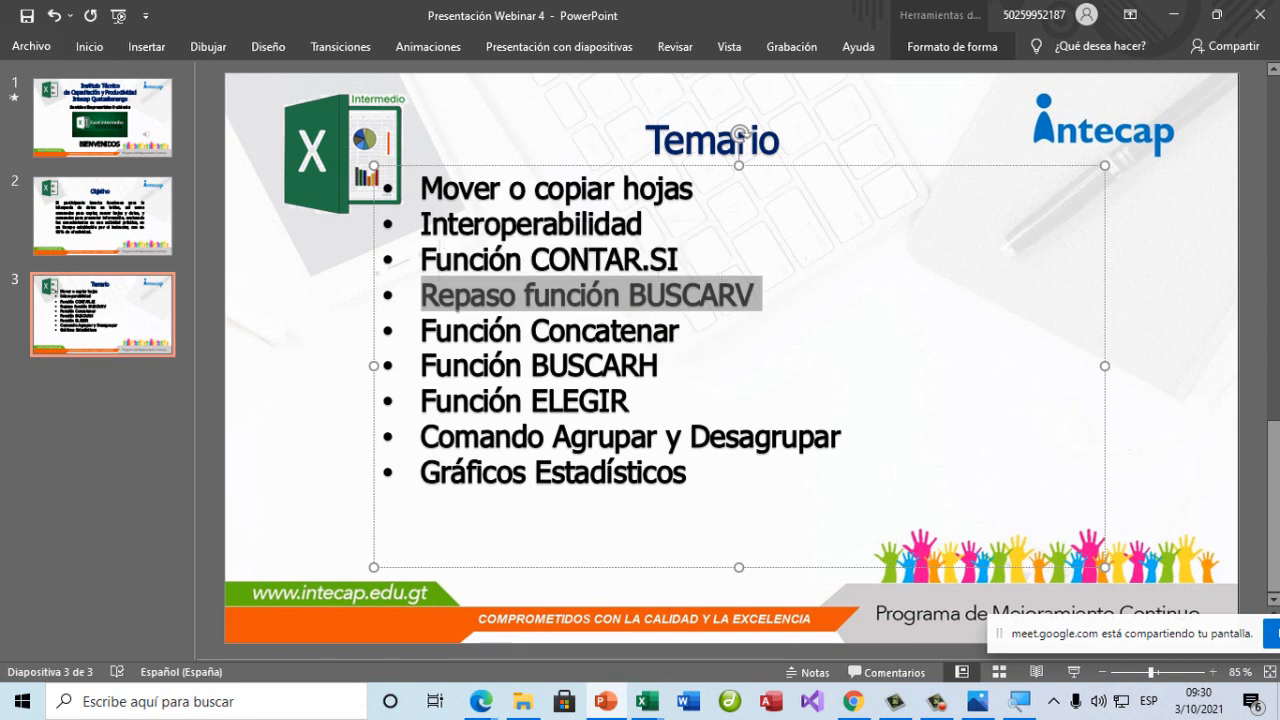
double_click(611, 336)
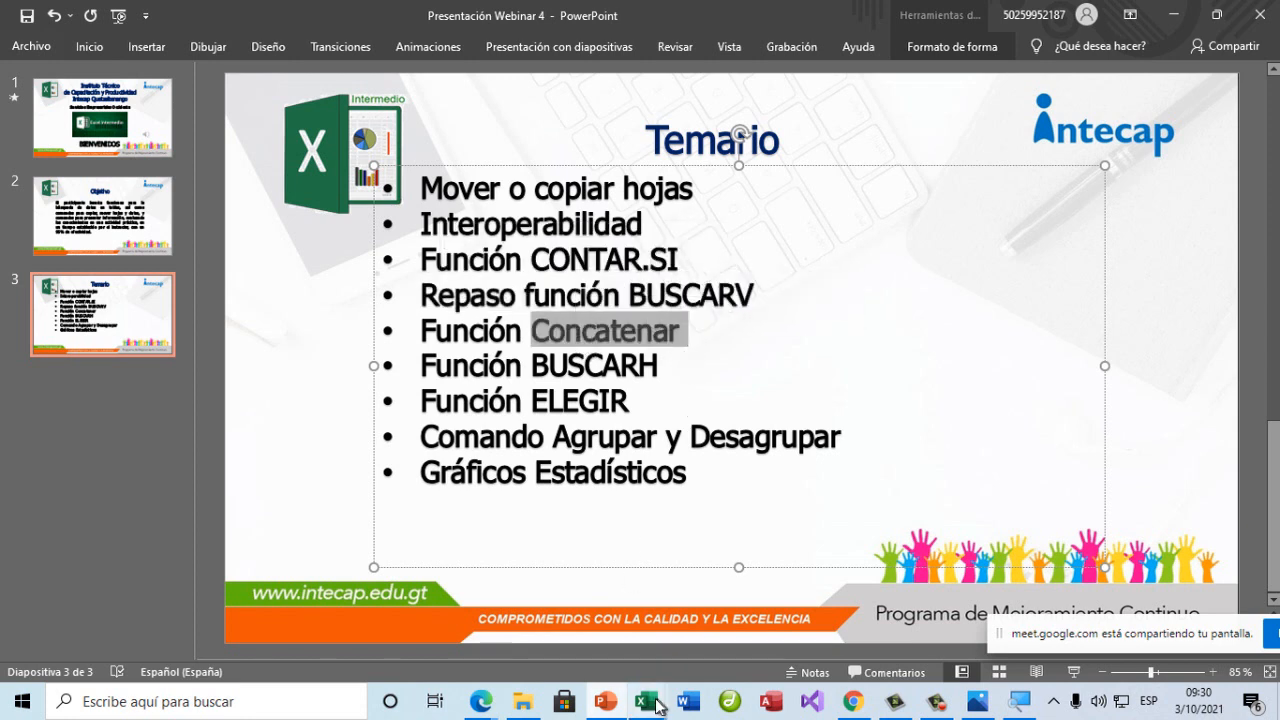
Return to the Excel workbook and show the top of the student table on the BASE DE DATOS sheet.
mouse_move(657, 705)
click(400, 590)
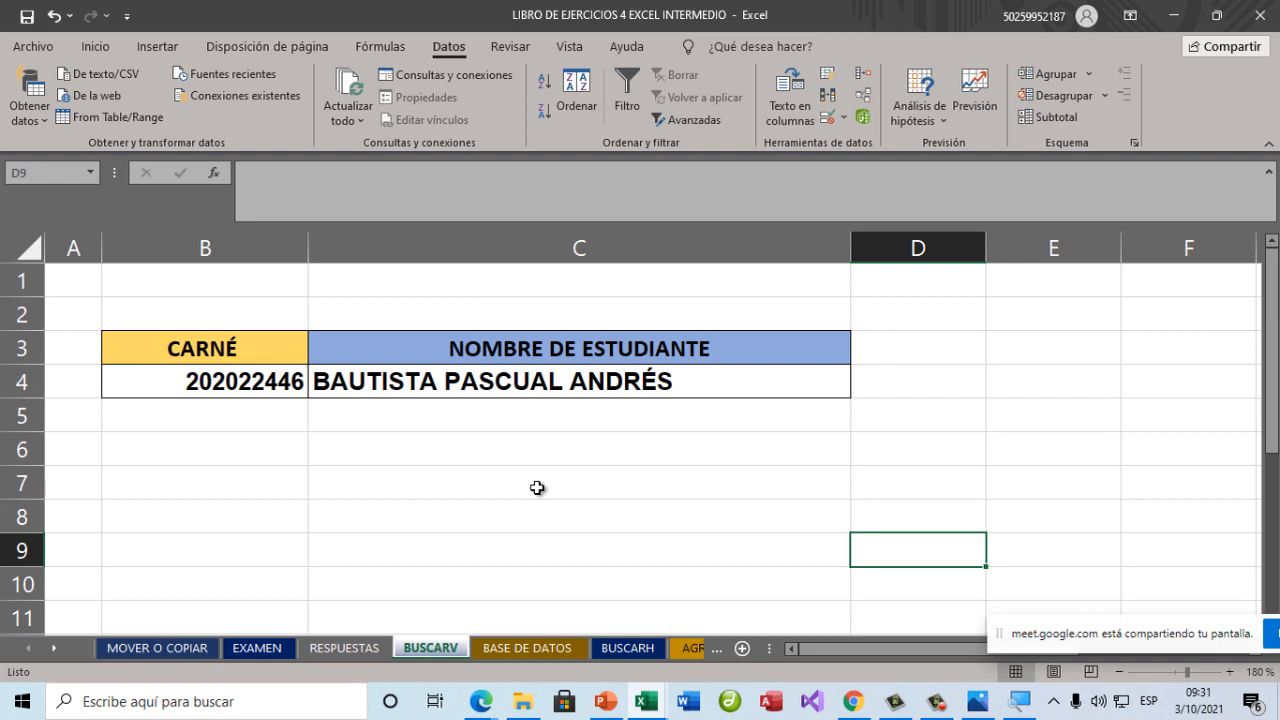
click(540, 646)
scroll(886, 357, up, 2)
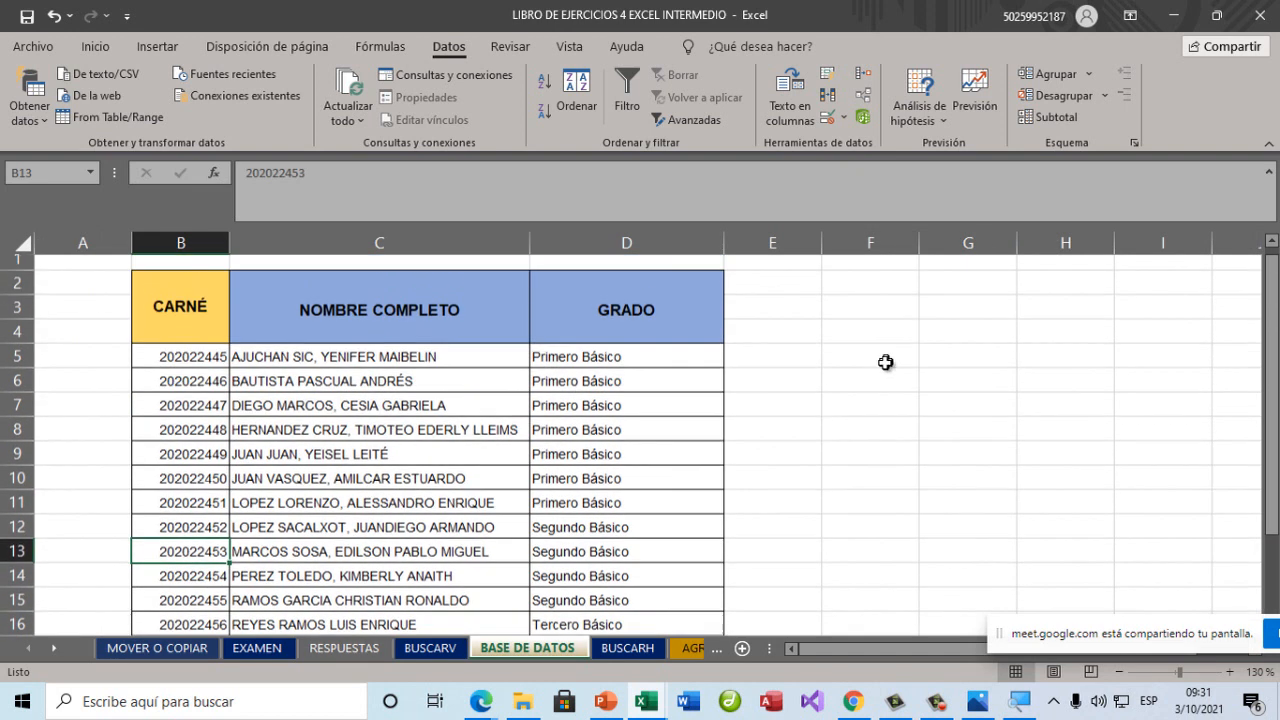
Switch to the Lupa magnifier, enlarge the screen by one level and minimize the magnifier window.
click(1020, 702)
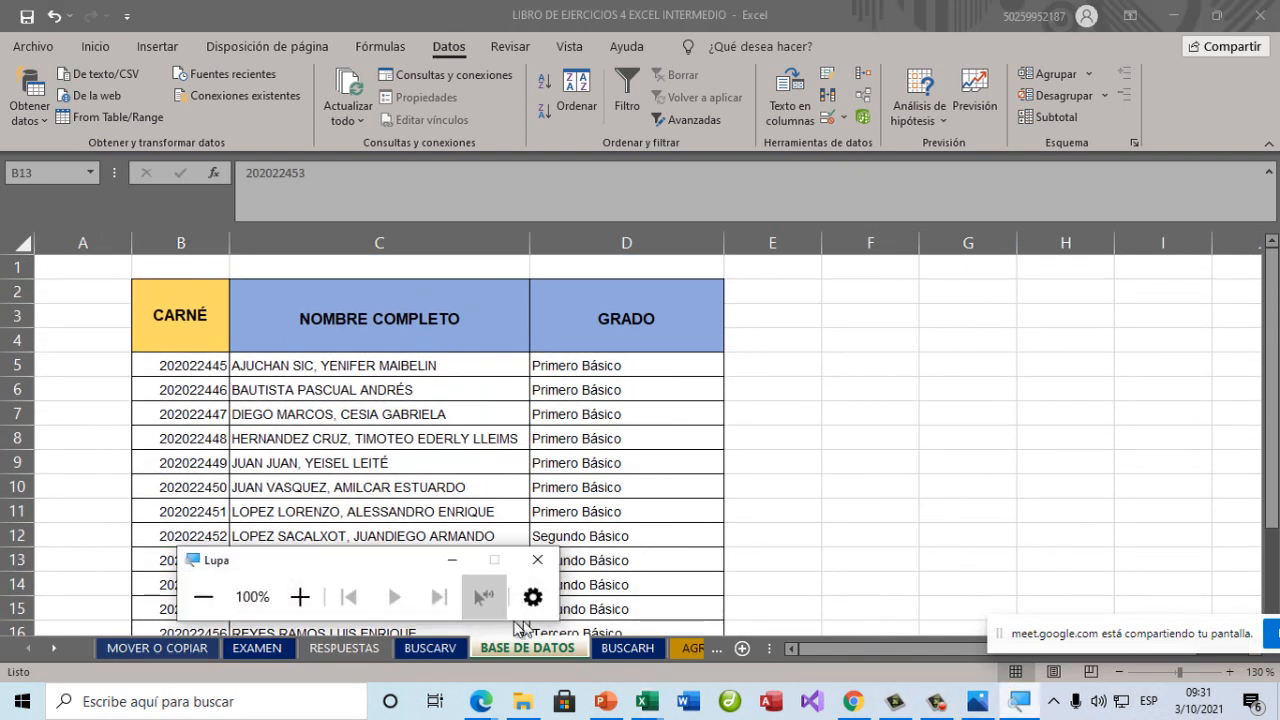
click(313, 601)
click(452, 560)
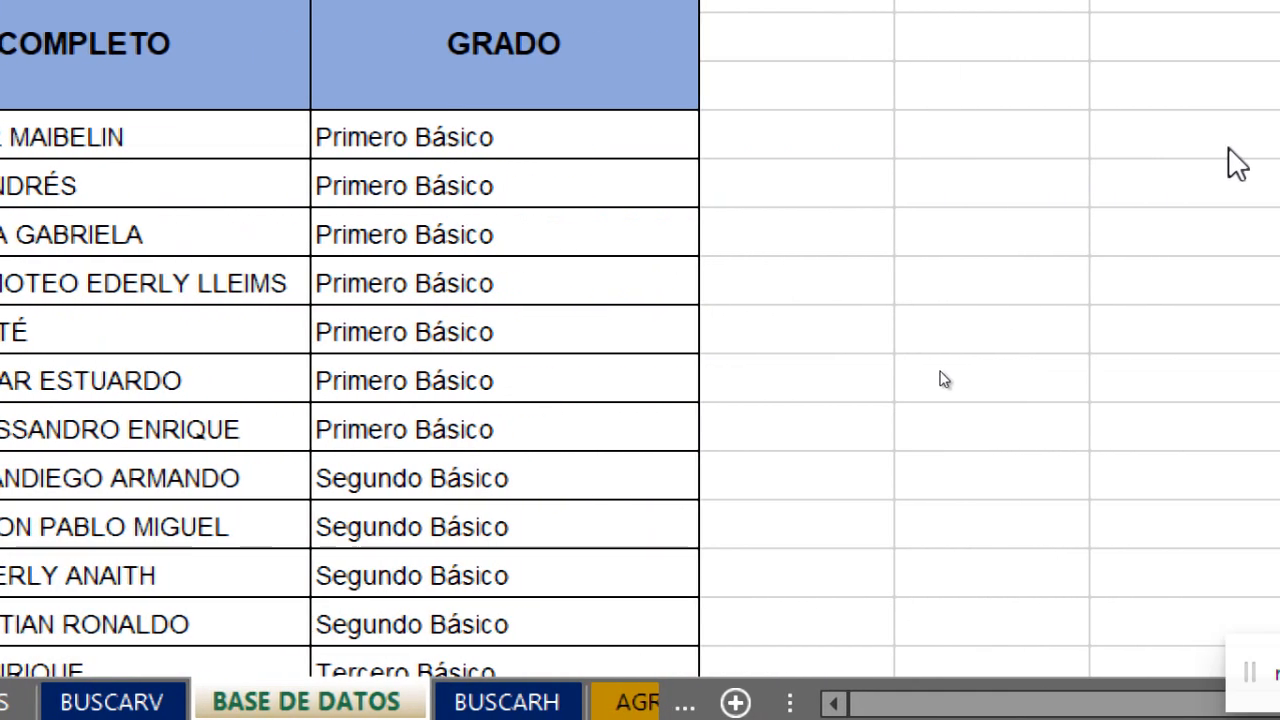
Start a CONCATENAR formula in cell F6 with B5, the first student's carné, as its first text argument.
click(982, 190)
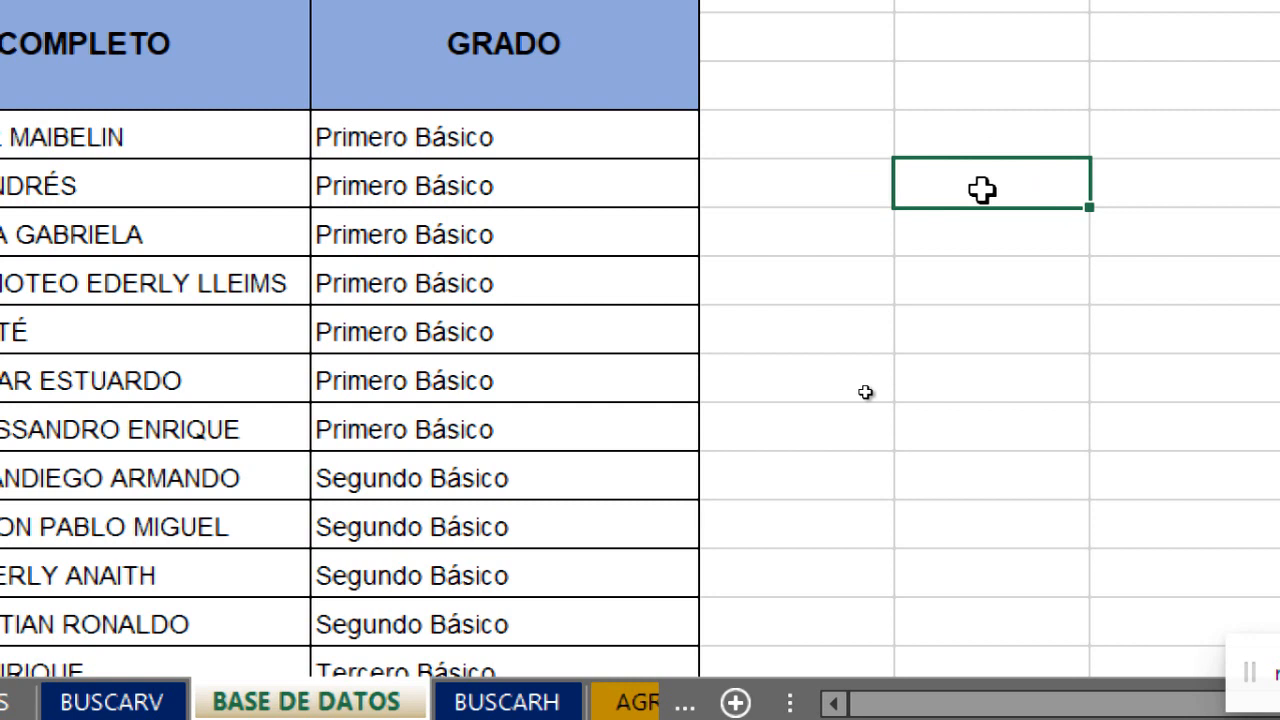
text(=)
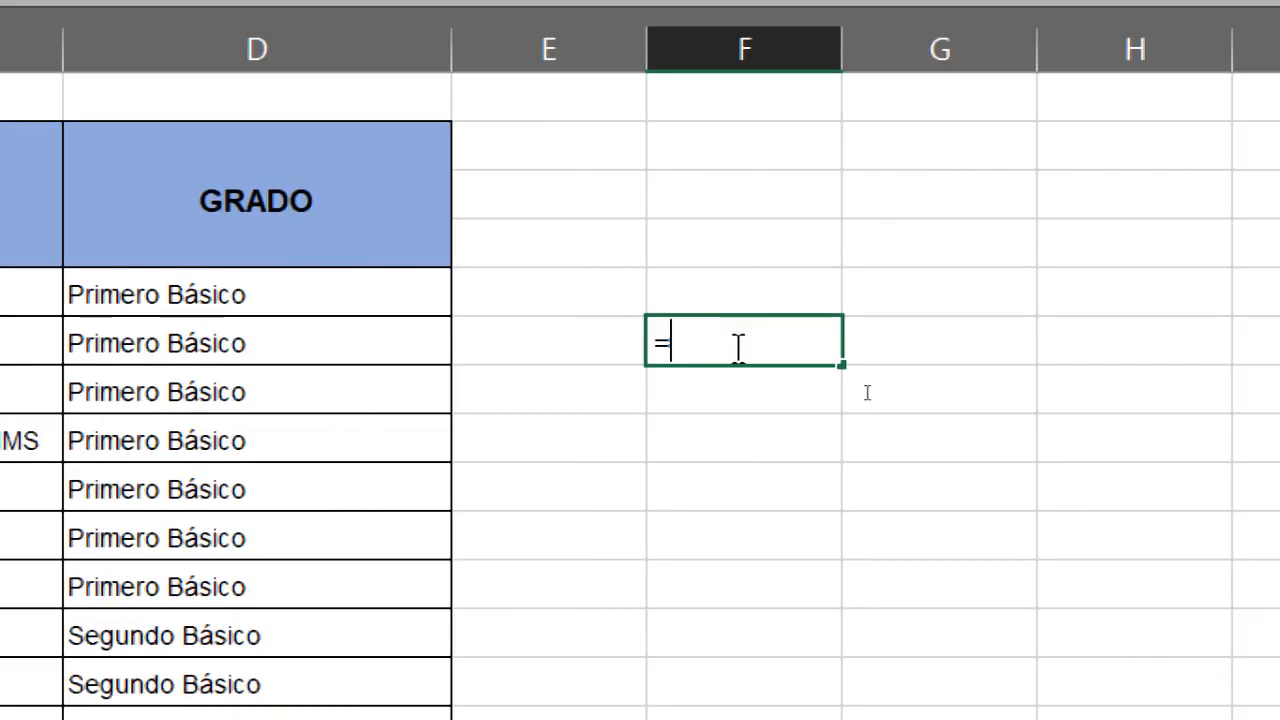
text(CONCA)
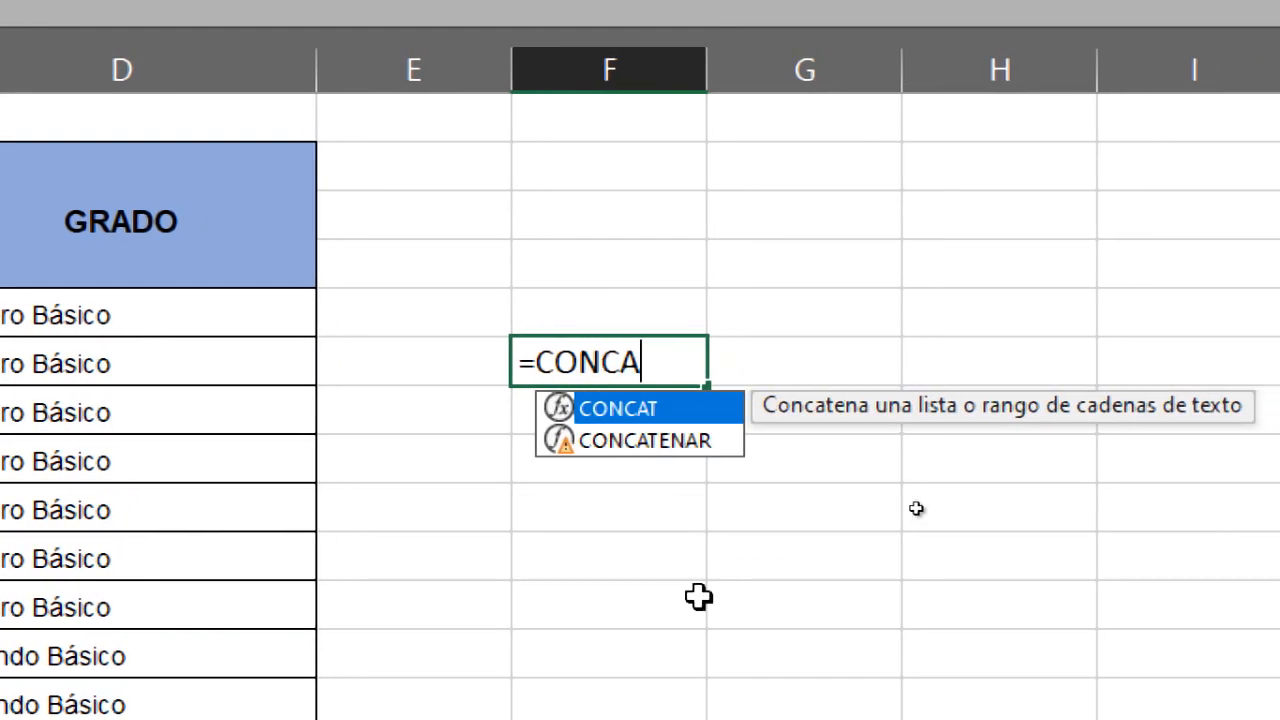
click(665, 441)
double_click(665, 441)
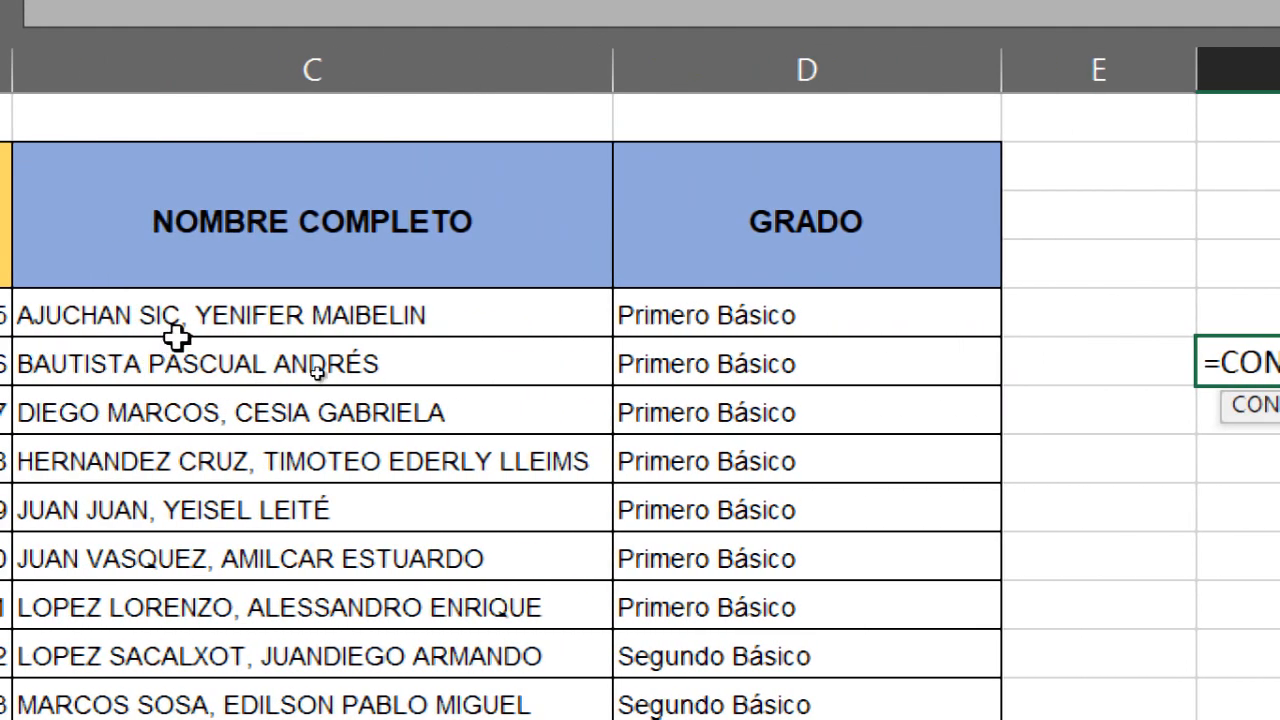
click(45, 320)
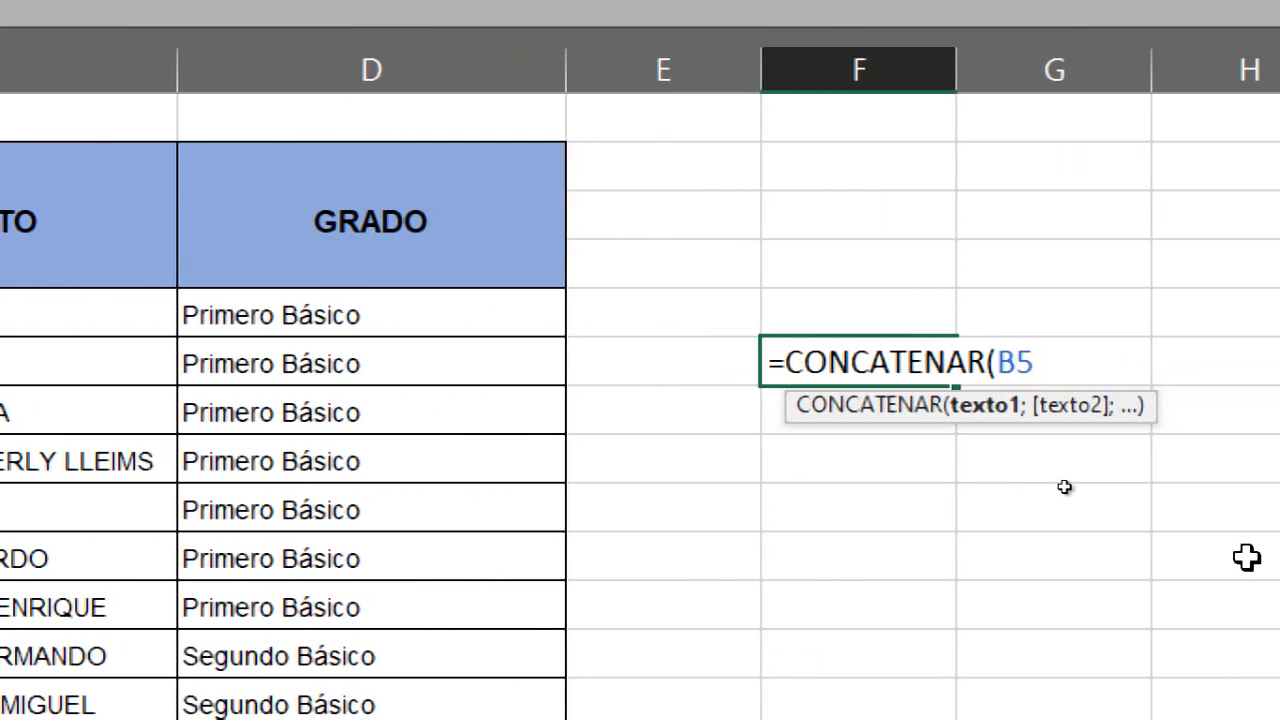
text(;)
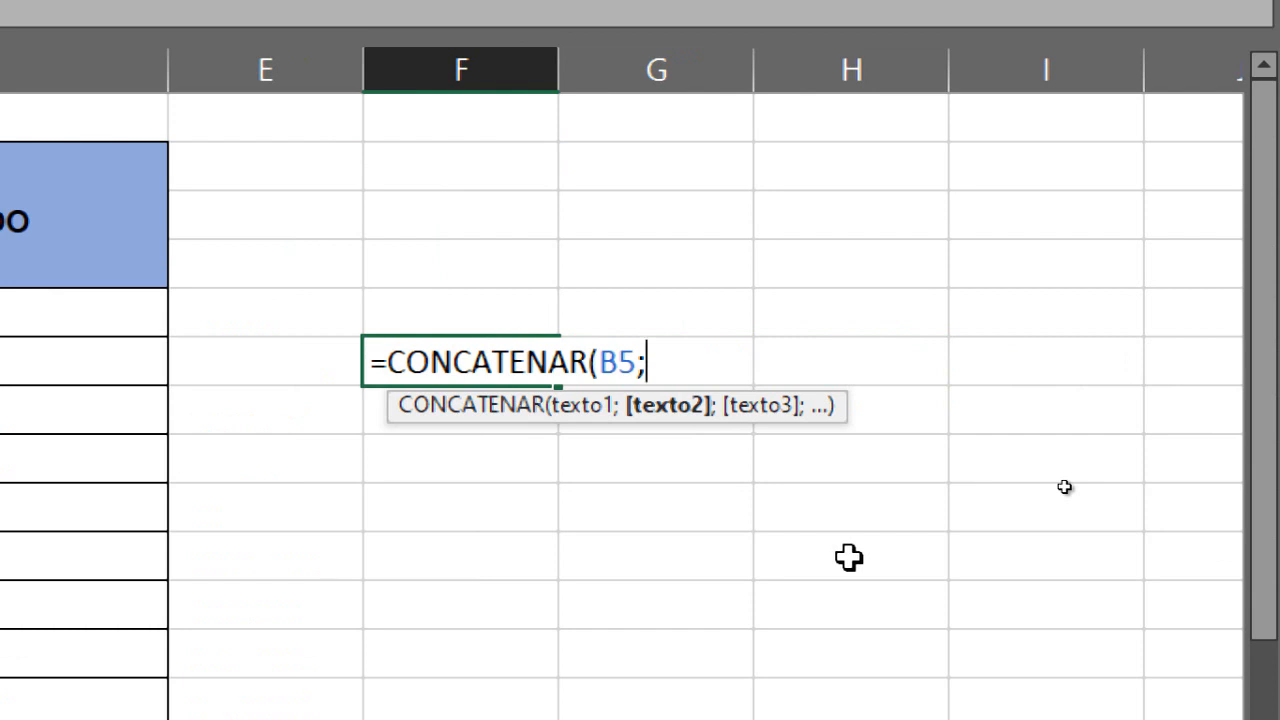
Add quoted blank space as the formula's second argument, and highlight B5 and the blank space to explain them.
text(" ";)
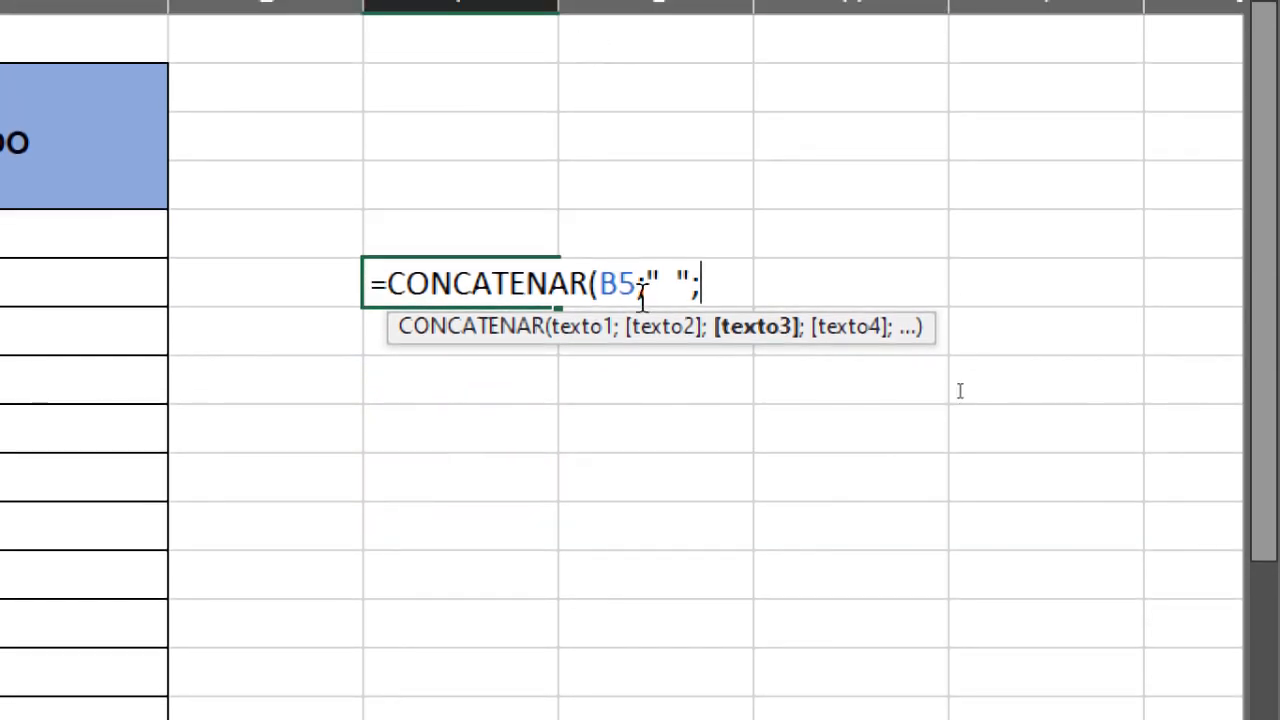
drag(633, 283, 597, 285)
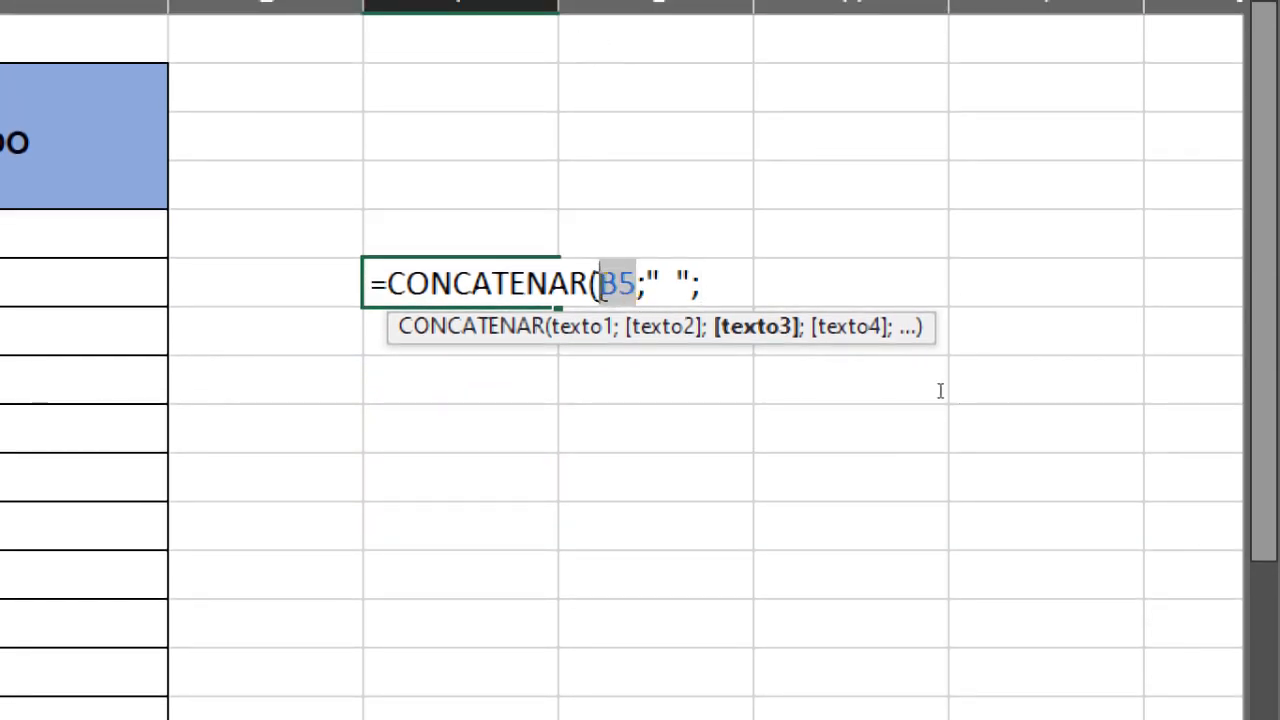
click(657, 284)
click(677, 285)
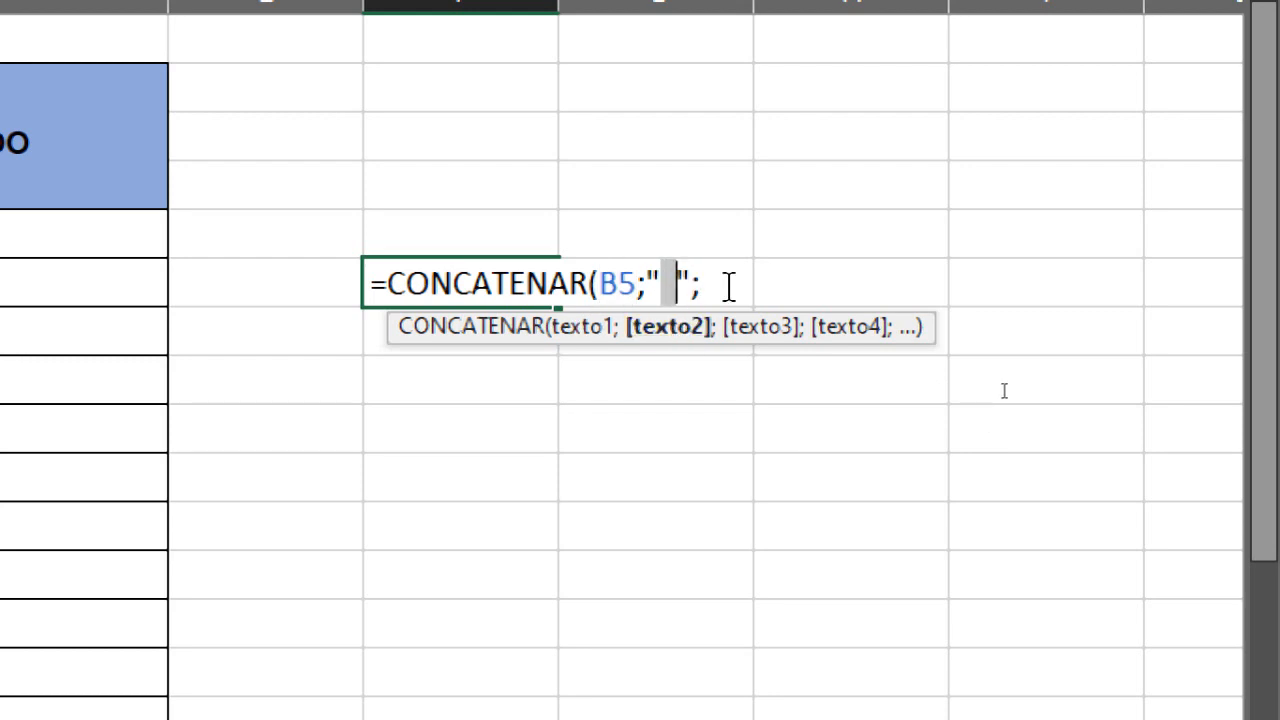
click(727, 286)
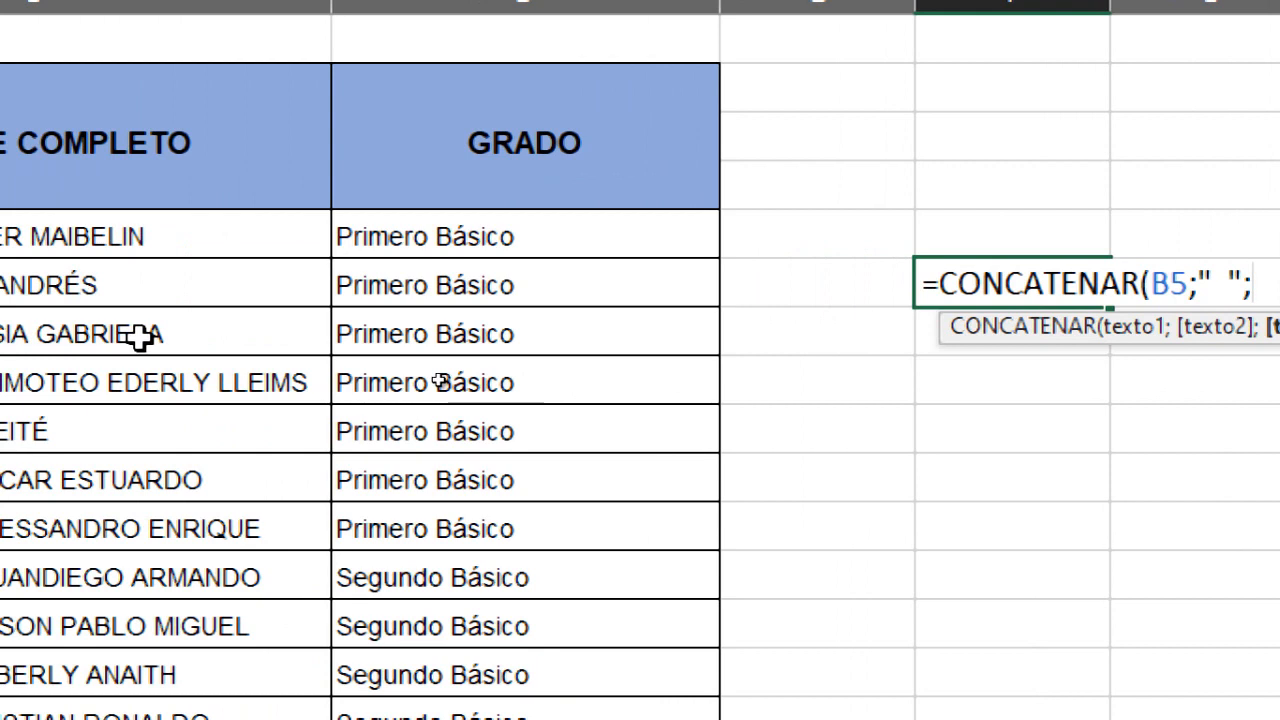
Add C5, another quoted blank space and D5 as the remaining CONCATENAR arguments, and close the parenthesis.
click(157, 234)
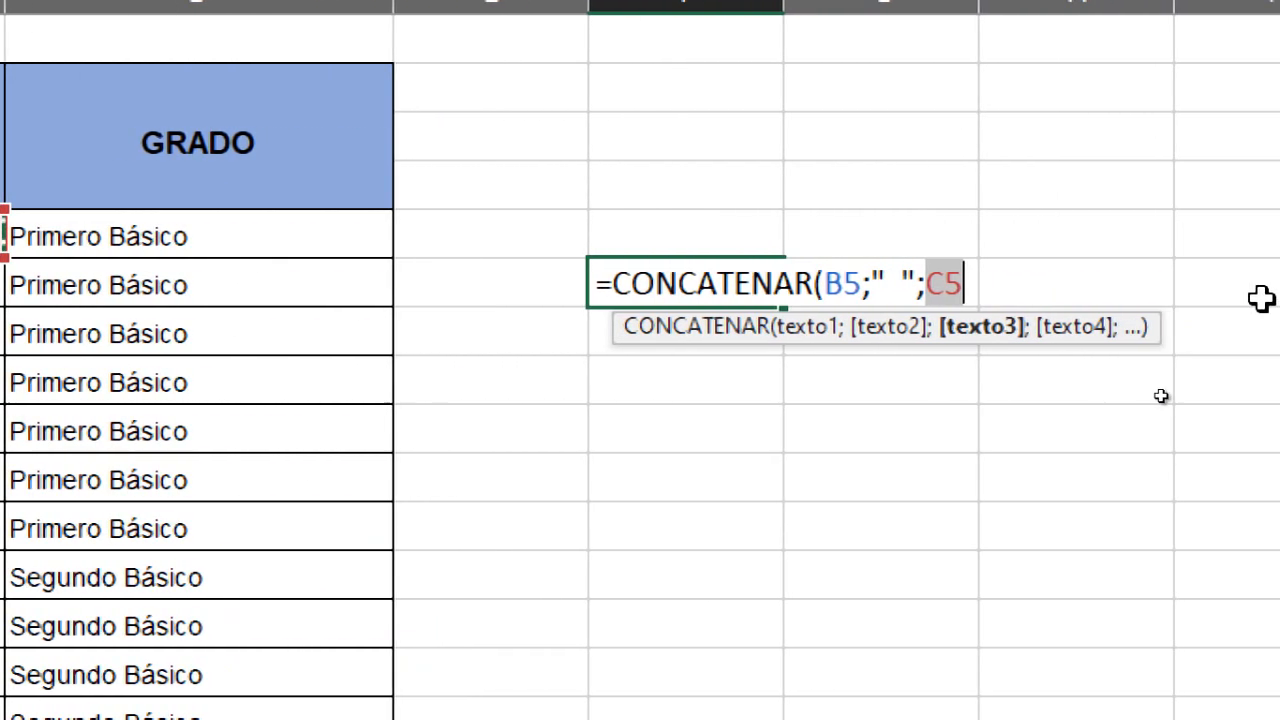
click(877, 285)
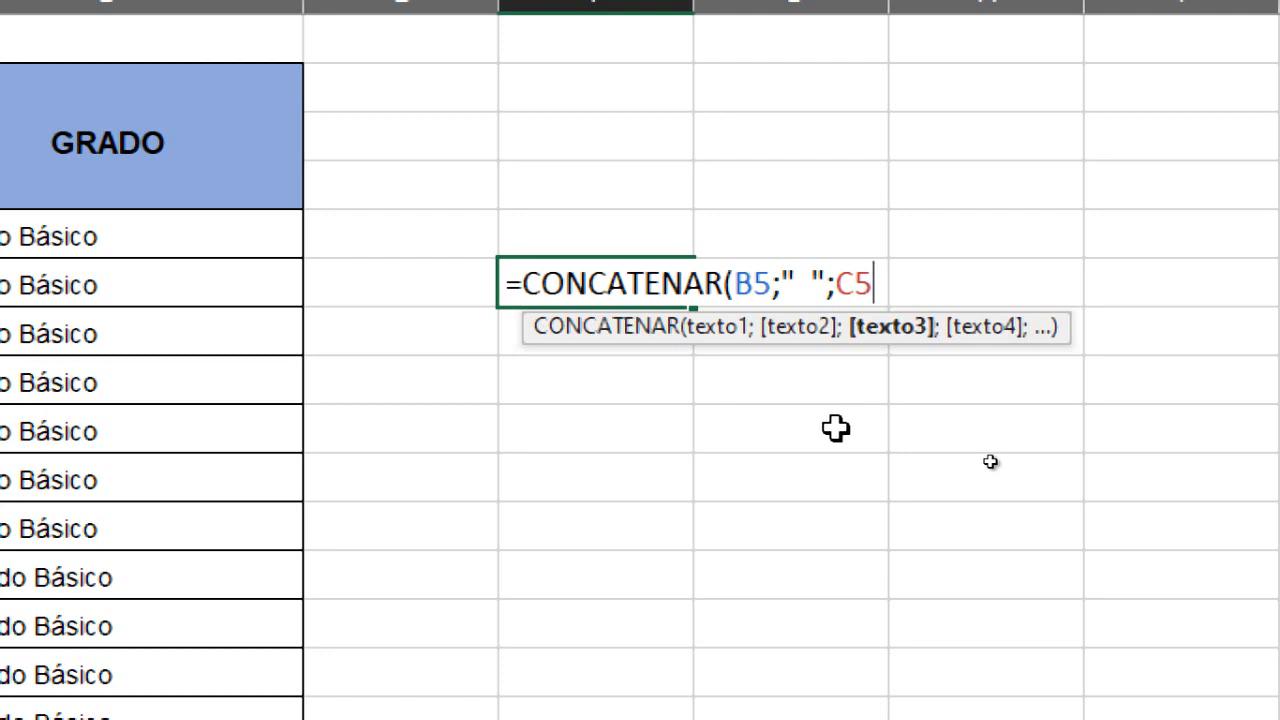
text(;)
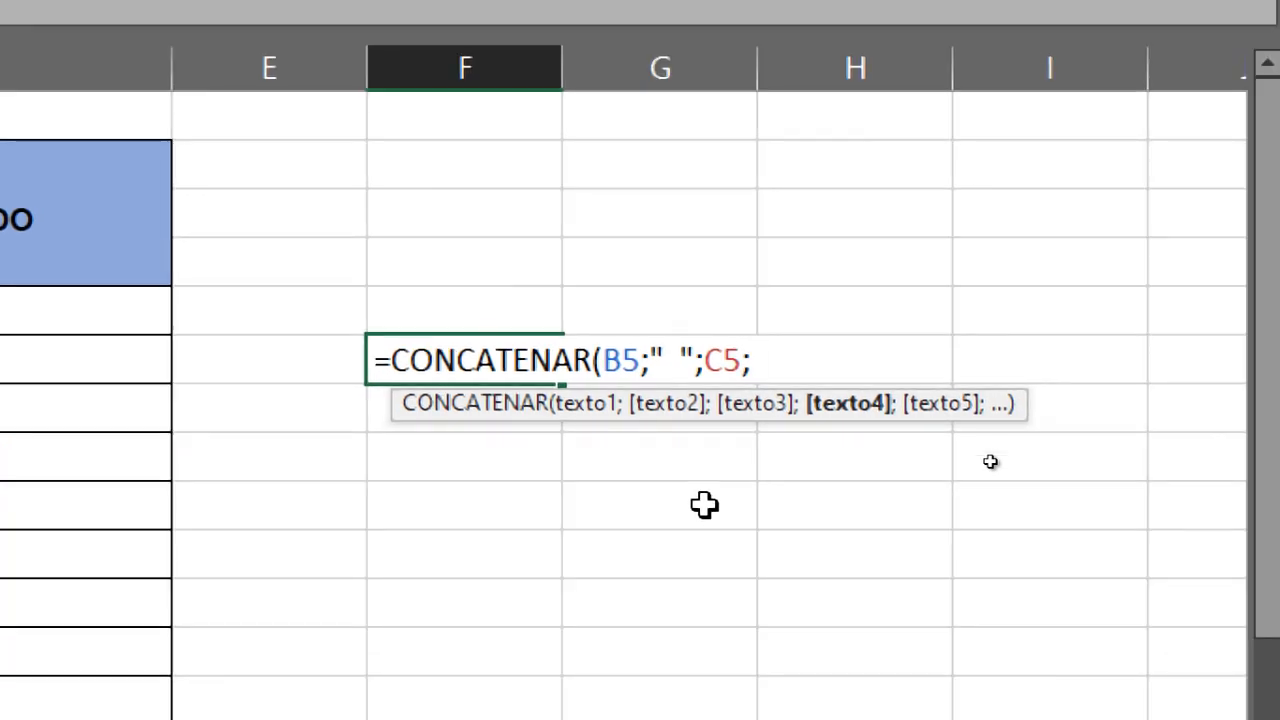
text(")
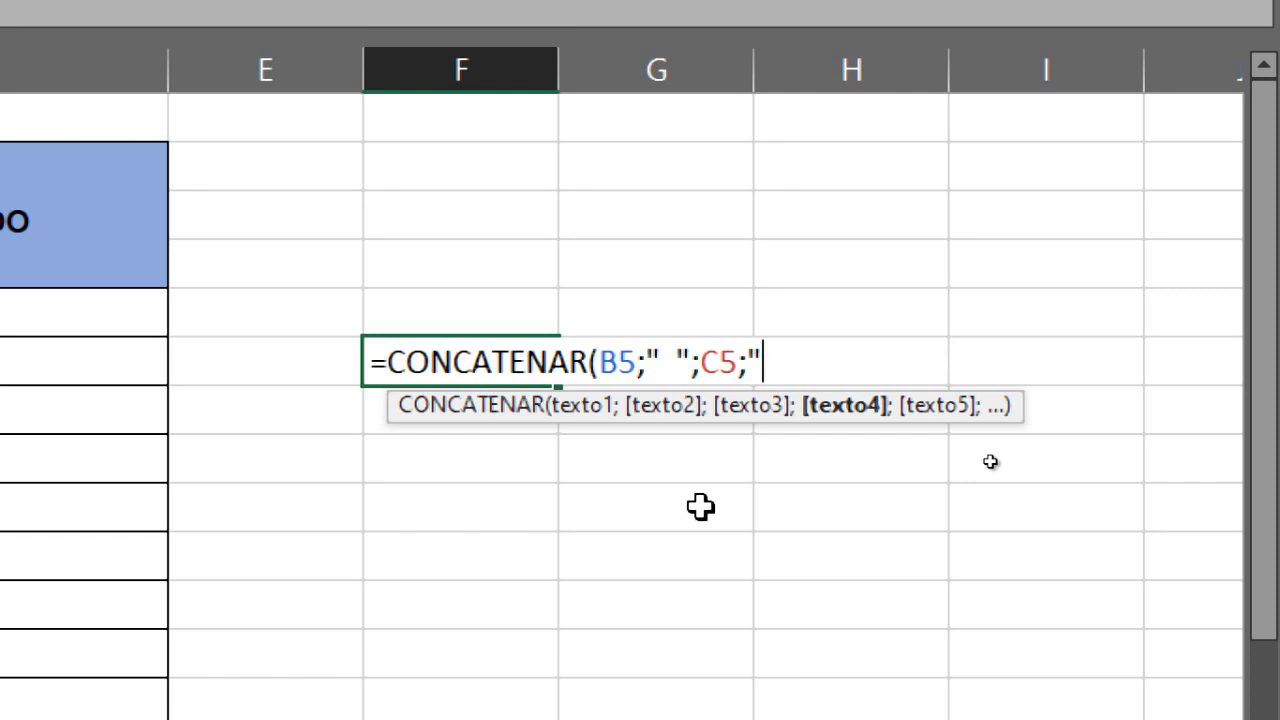
text(";)
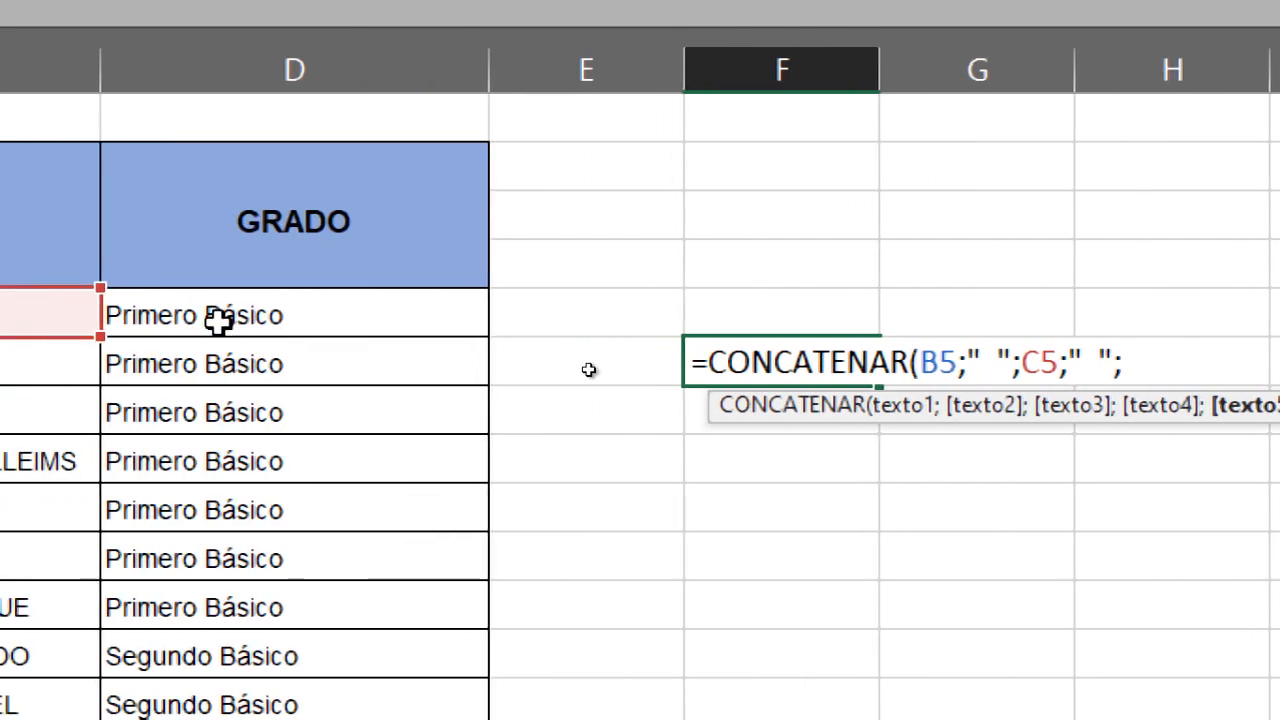
click(218, 320)
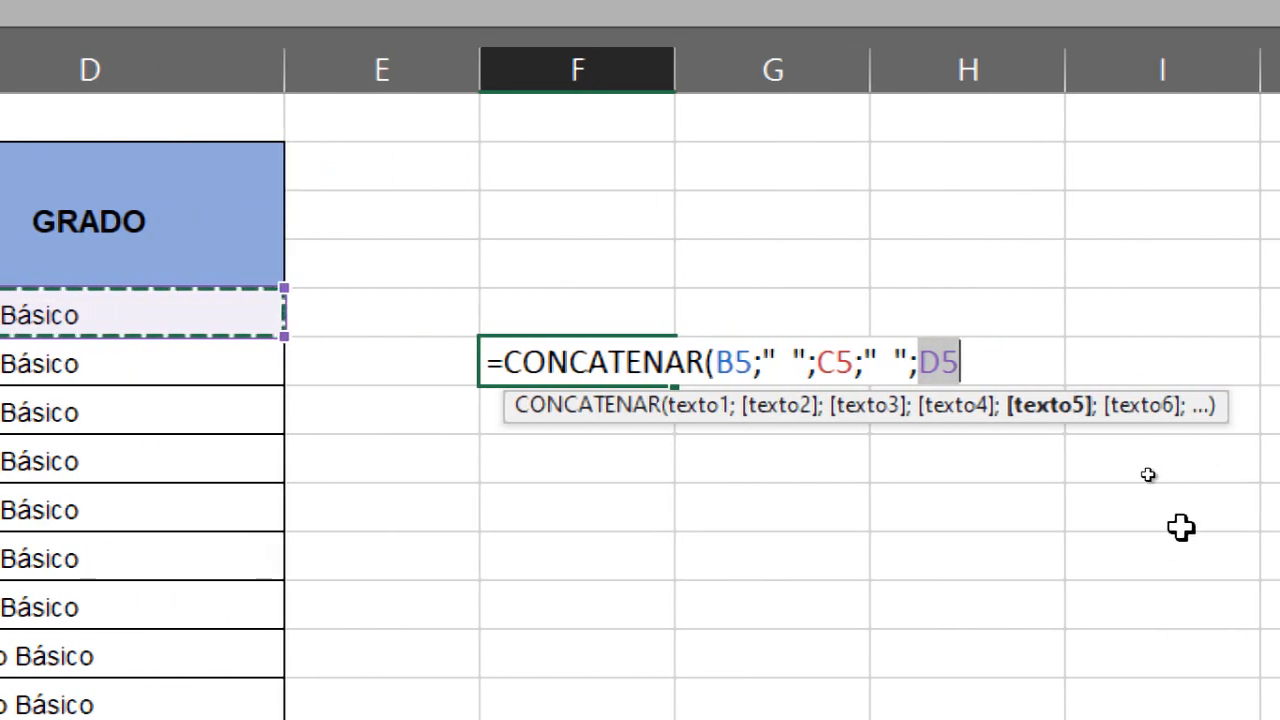
click(970, 362)
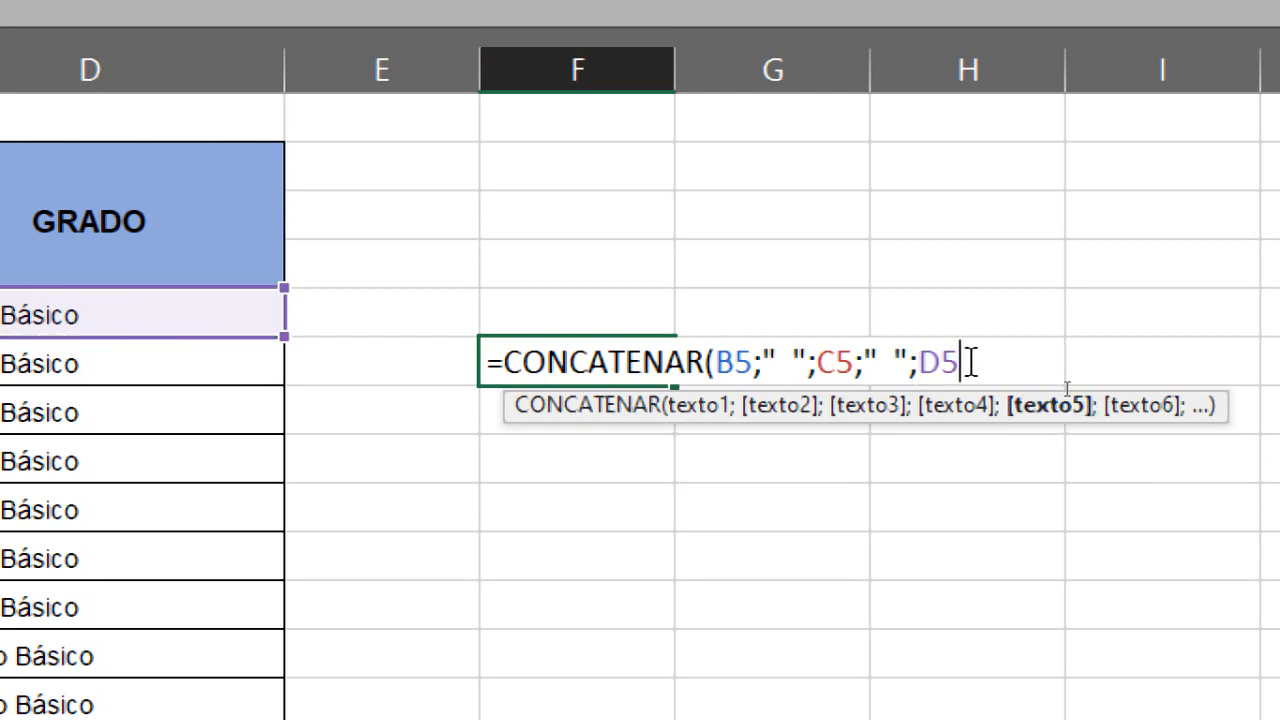
text())
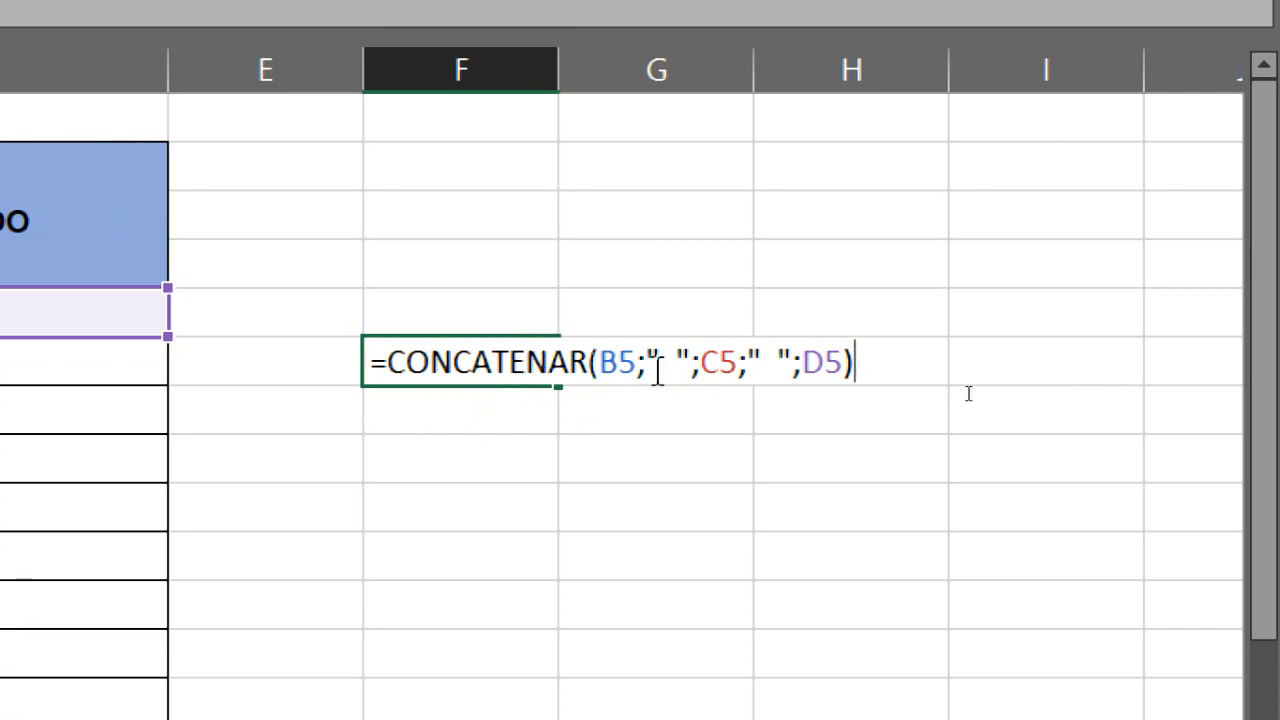
Review the finished formula's cell references by highlighting B5 and C5 in turn.
drag(636, 362, 600, 362)
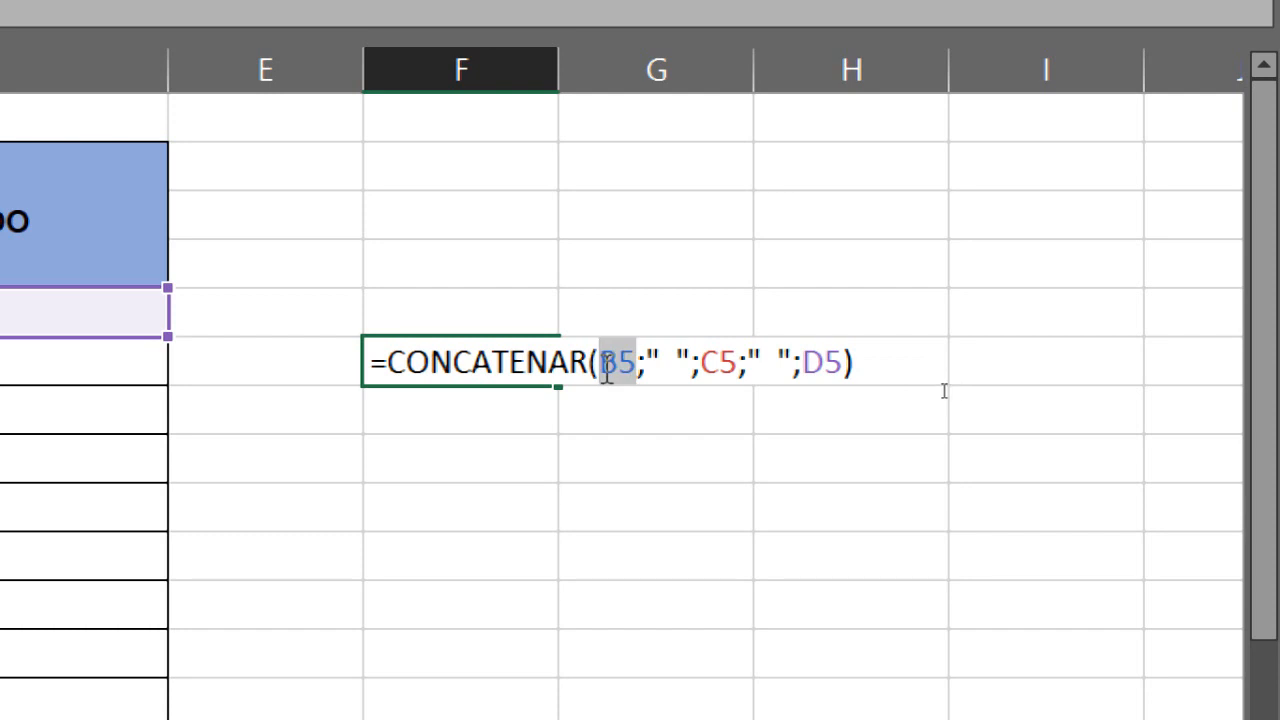
drag(737, 362, 701, 362)
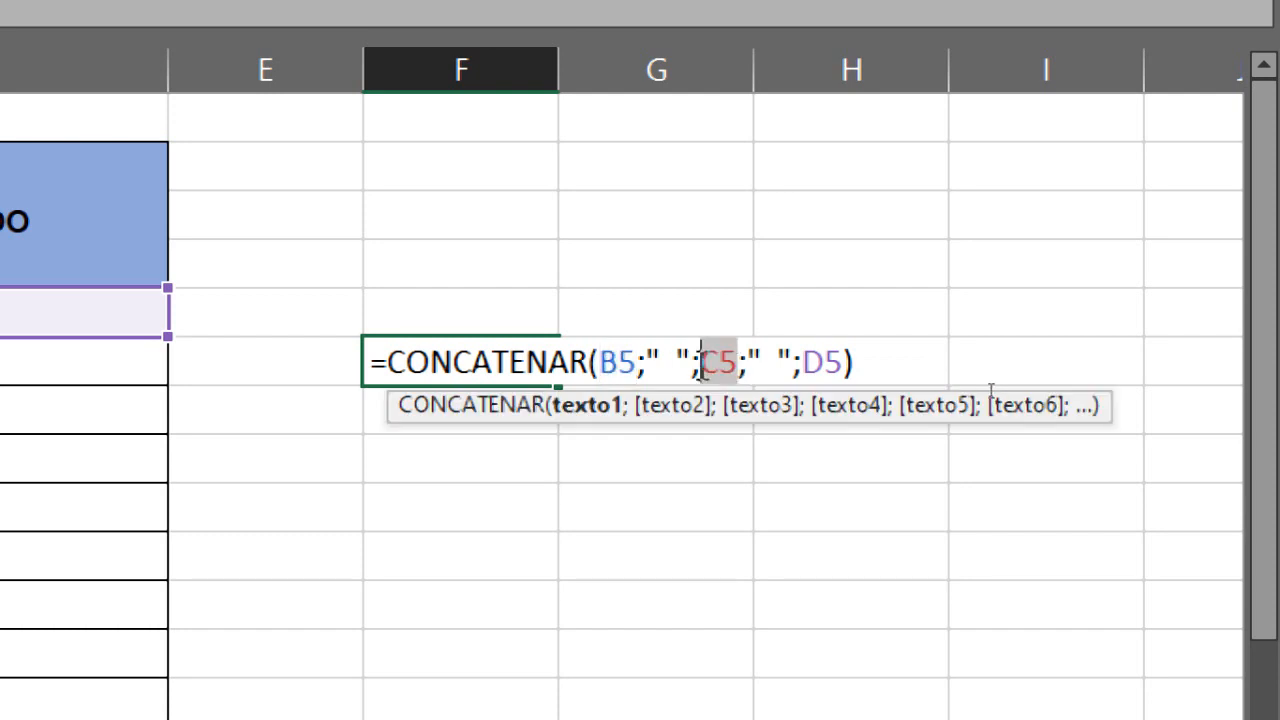
Check the cell references and space separators in the formula =CONCATENAR(B5;" ";C5;" ";D5) and commit it in F6.
drag(843, 362, 803, 362)
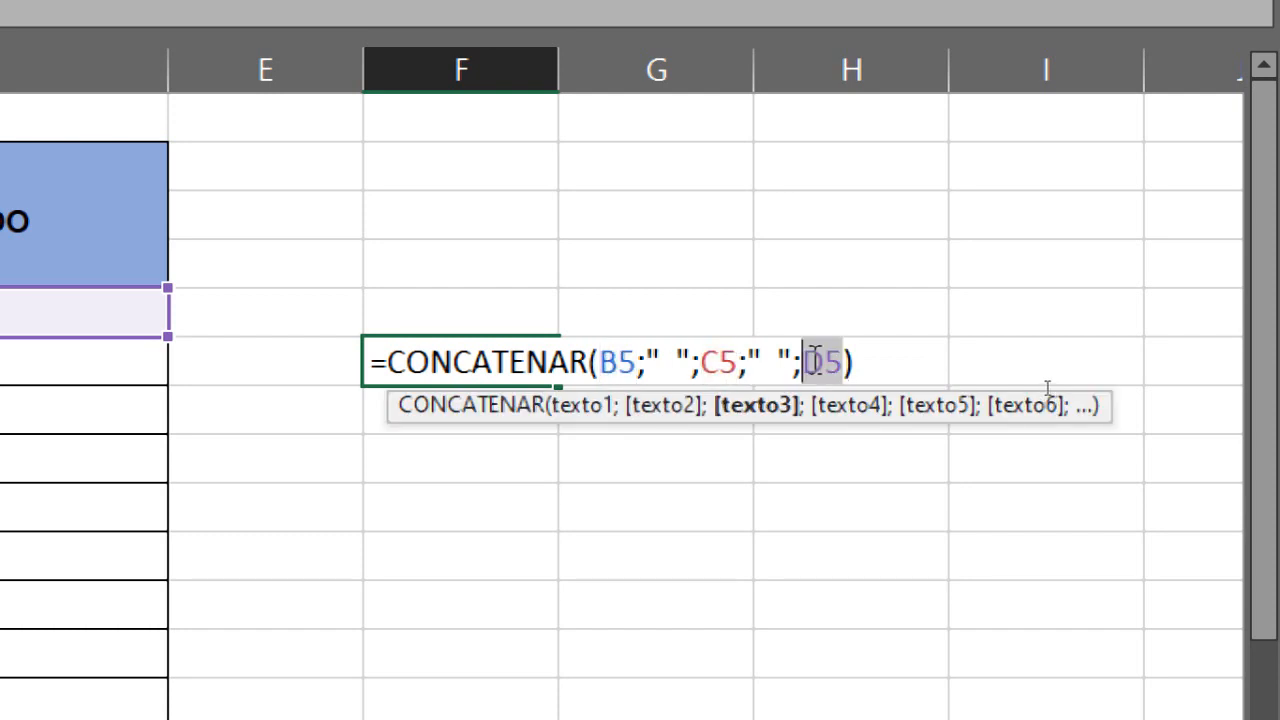
click(771, 362)
click(670, 362)
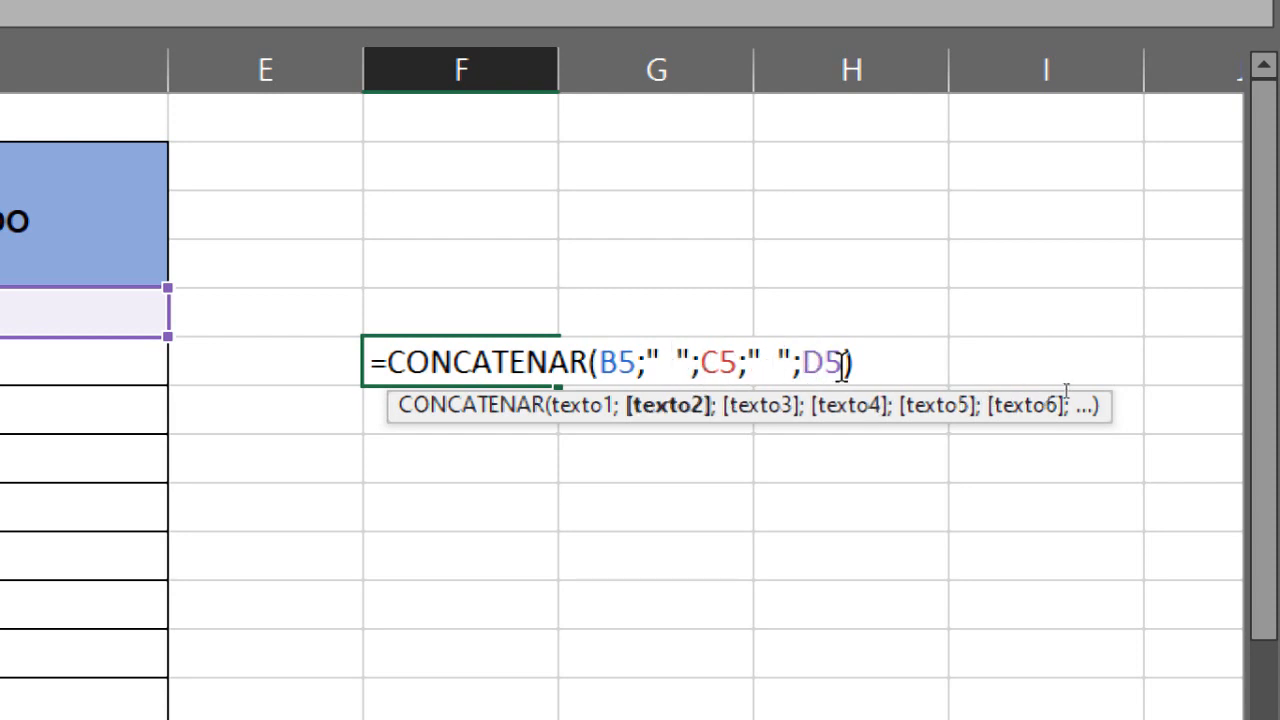
click(867, 362)
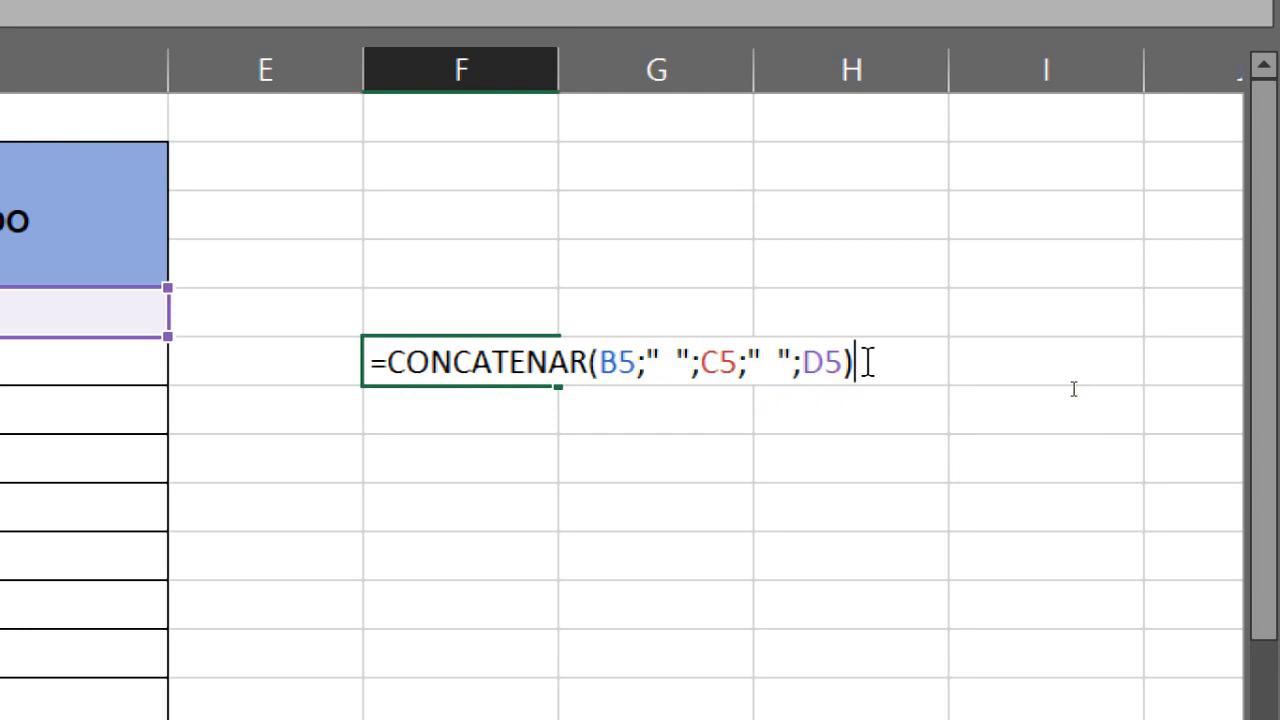
key(Return)
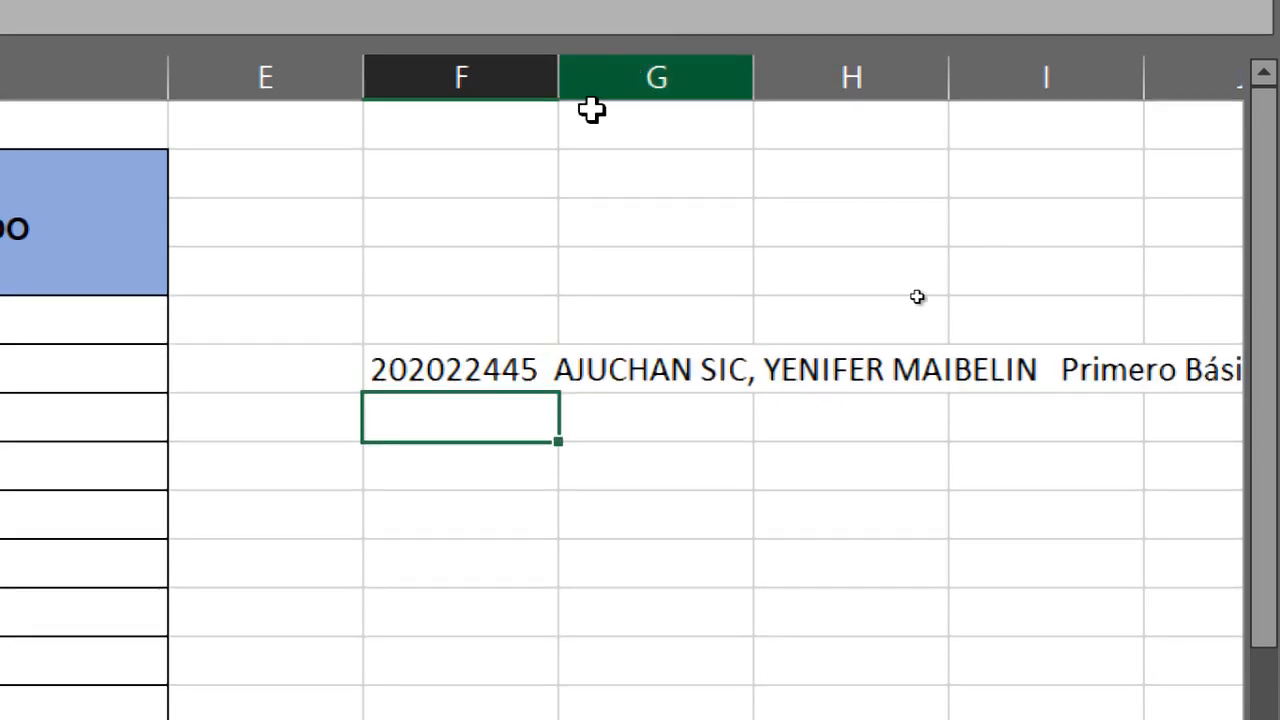
Autofit column F to the concatenated text in F6.
click(455, 360)
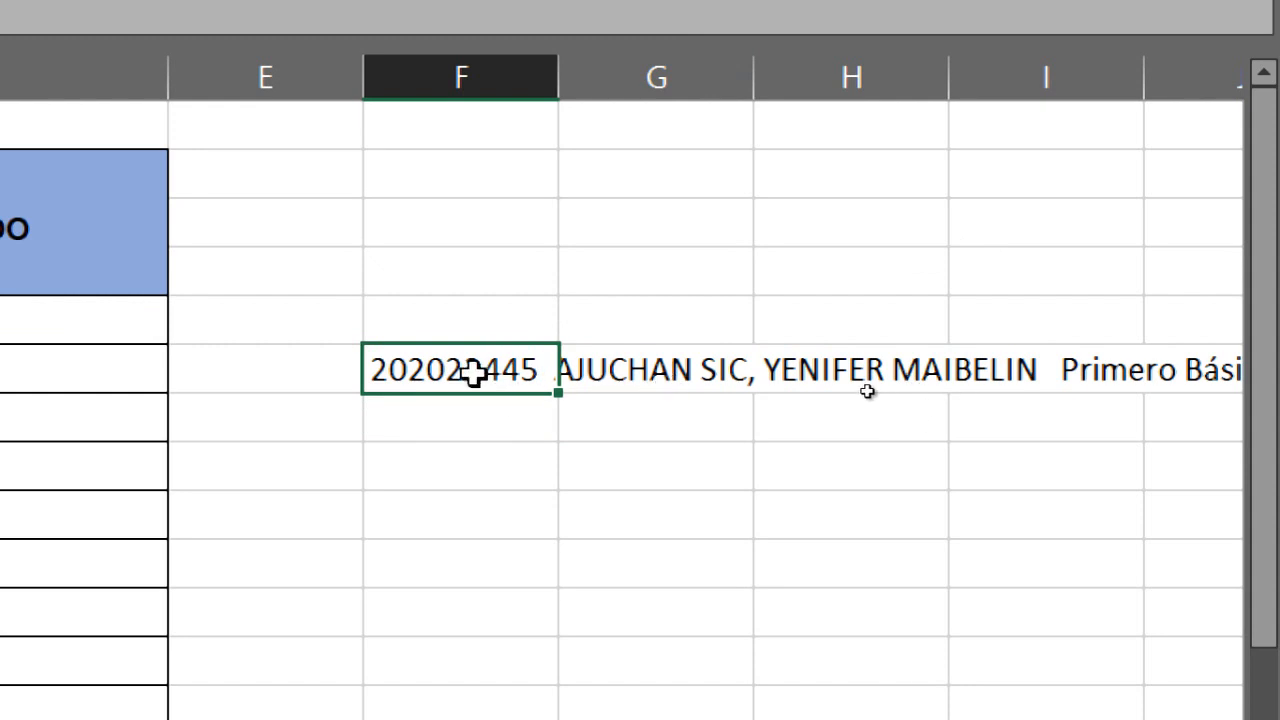
click(1090, 385)
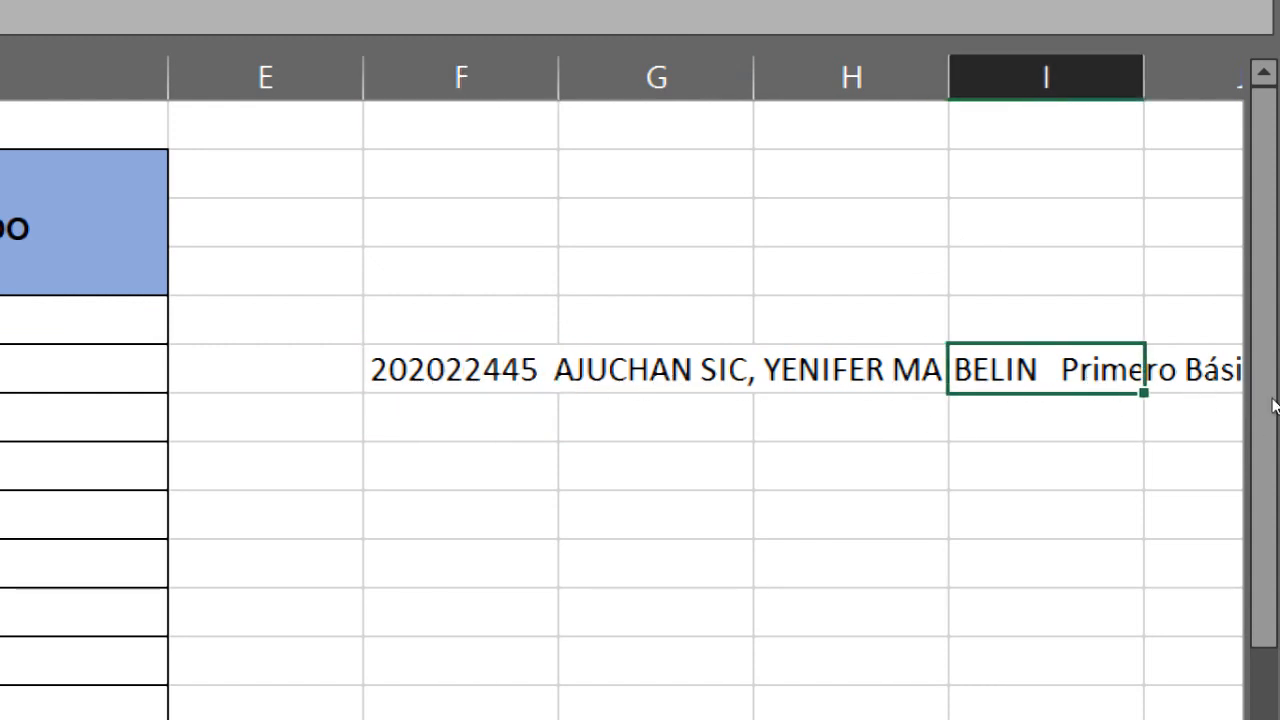
double_click(556, 80)
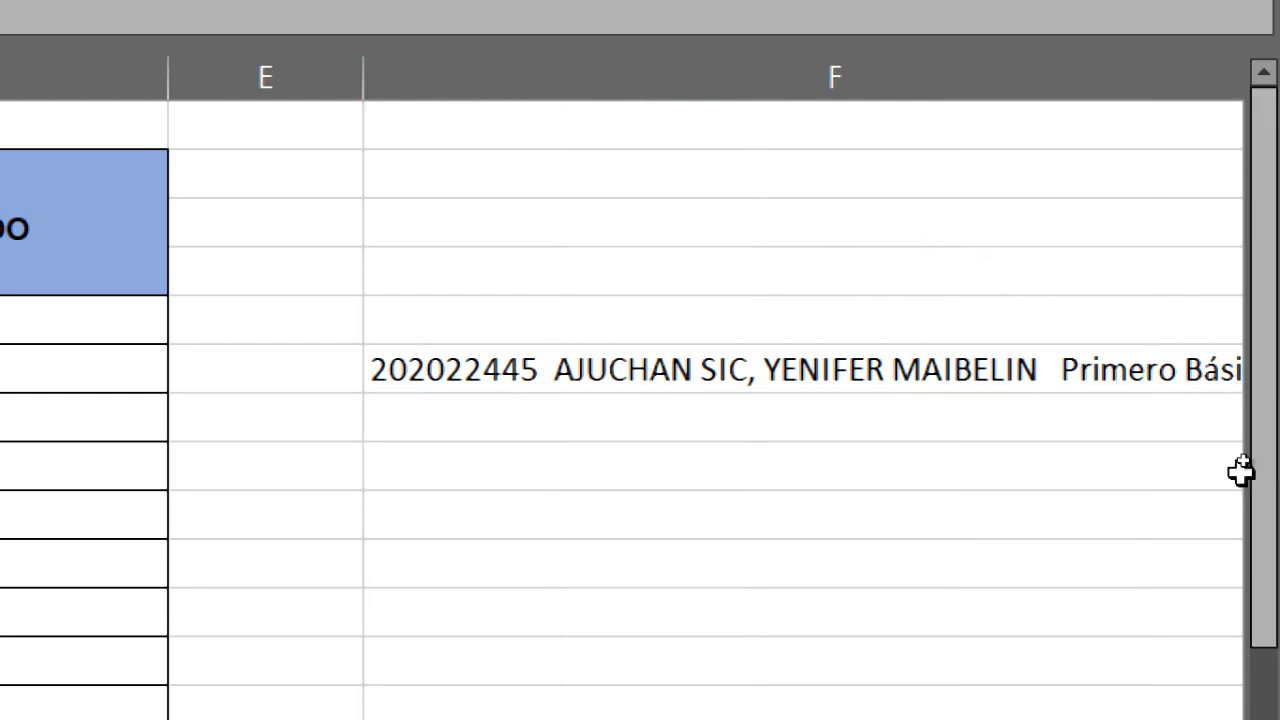
click(400, 360)
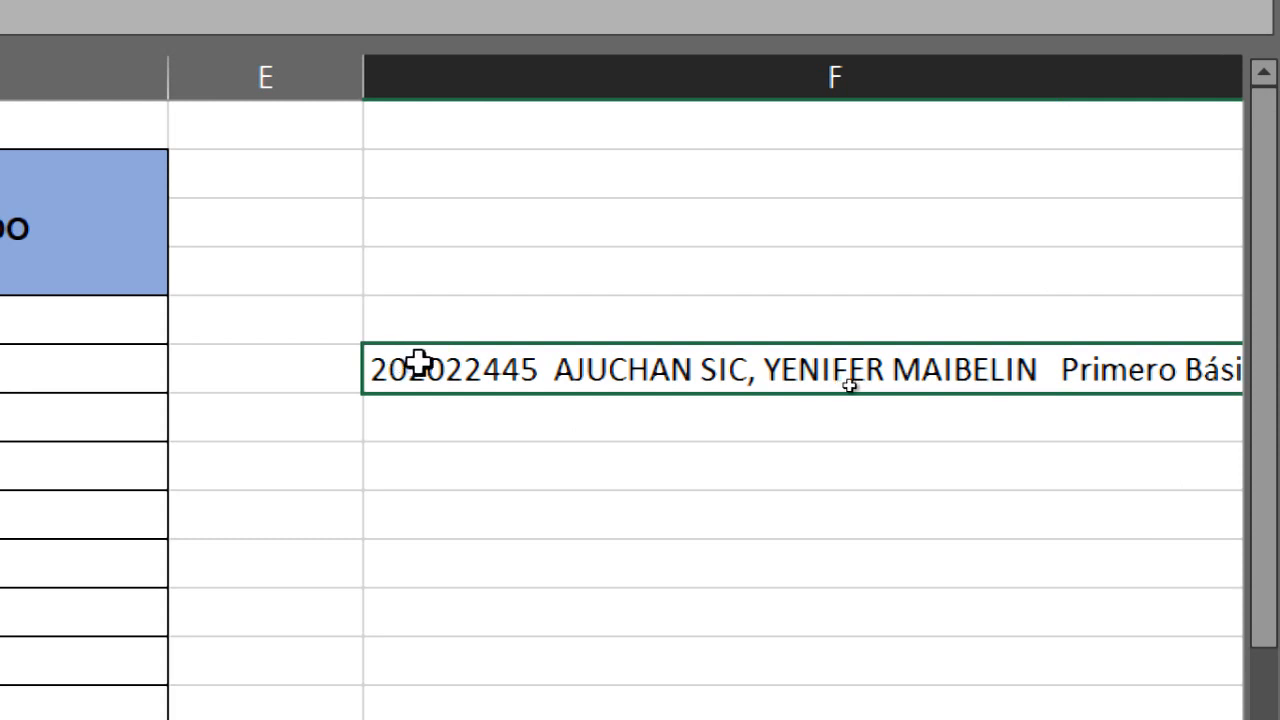
Clear the CONCATENAR formula from F6 and narrow column F again.
double_click(418, 362)
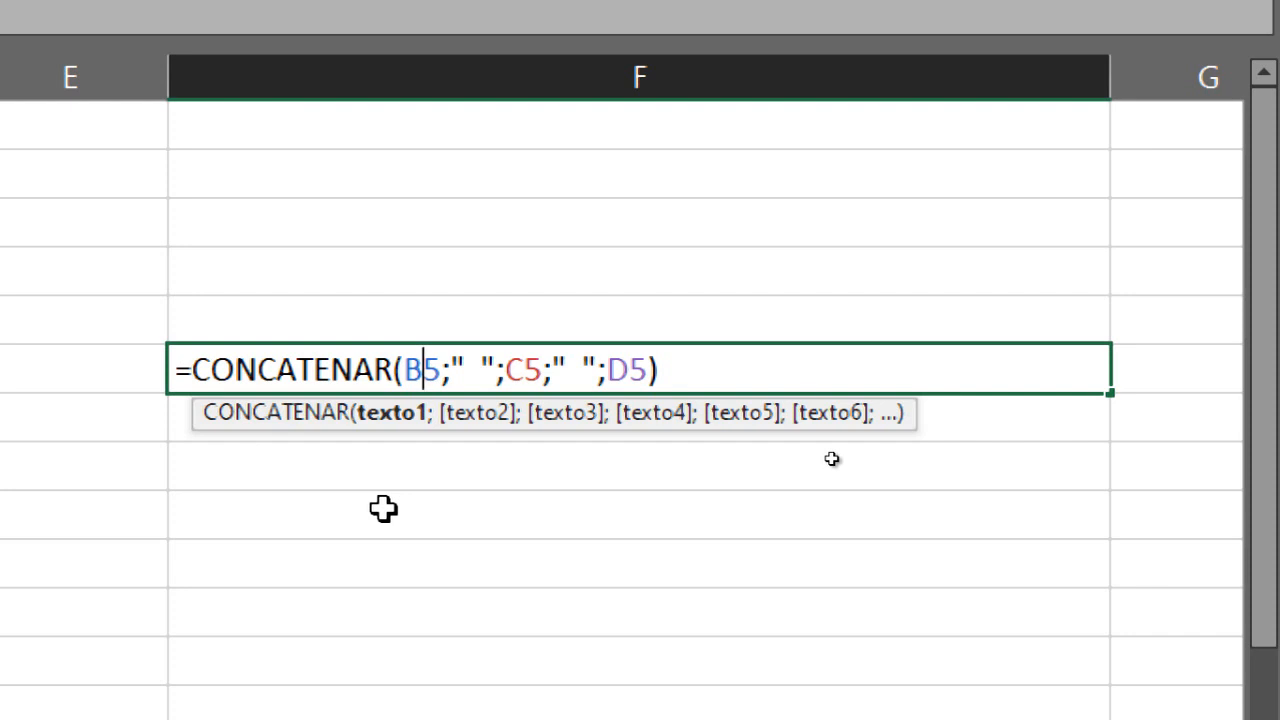
drag(693, 366, 114, 343)
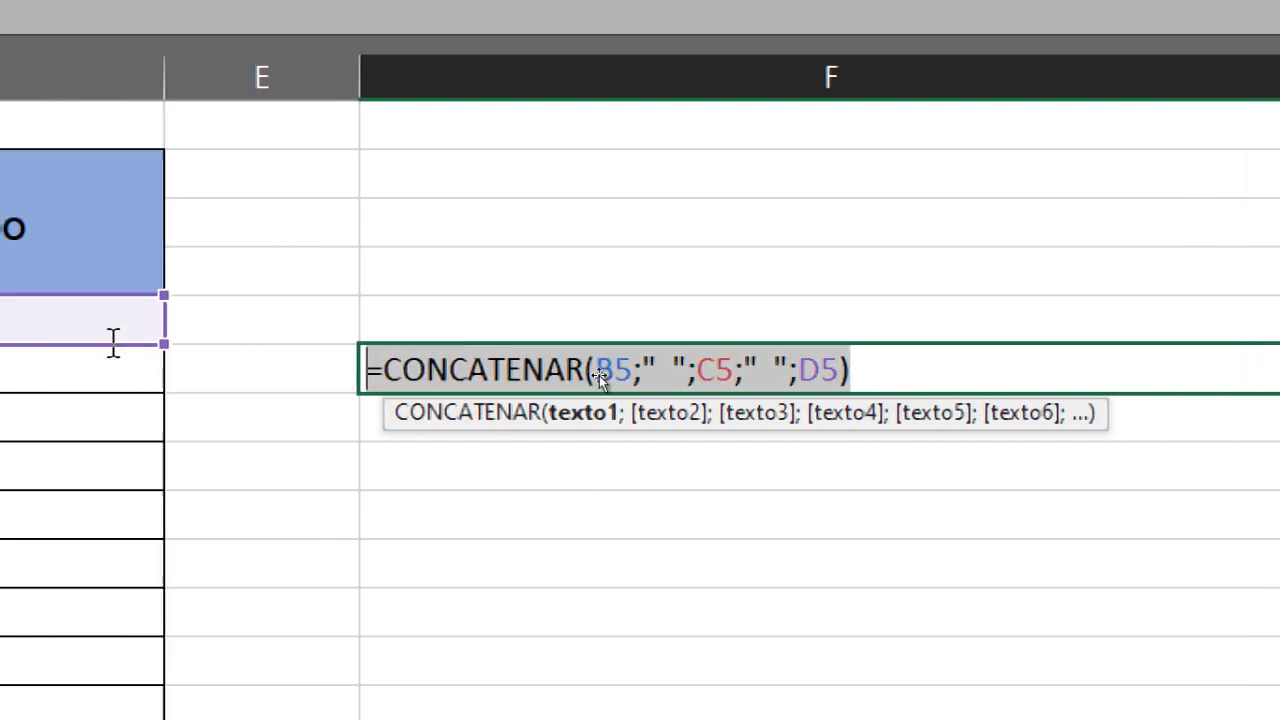
key(Delete)
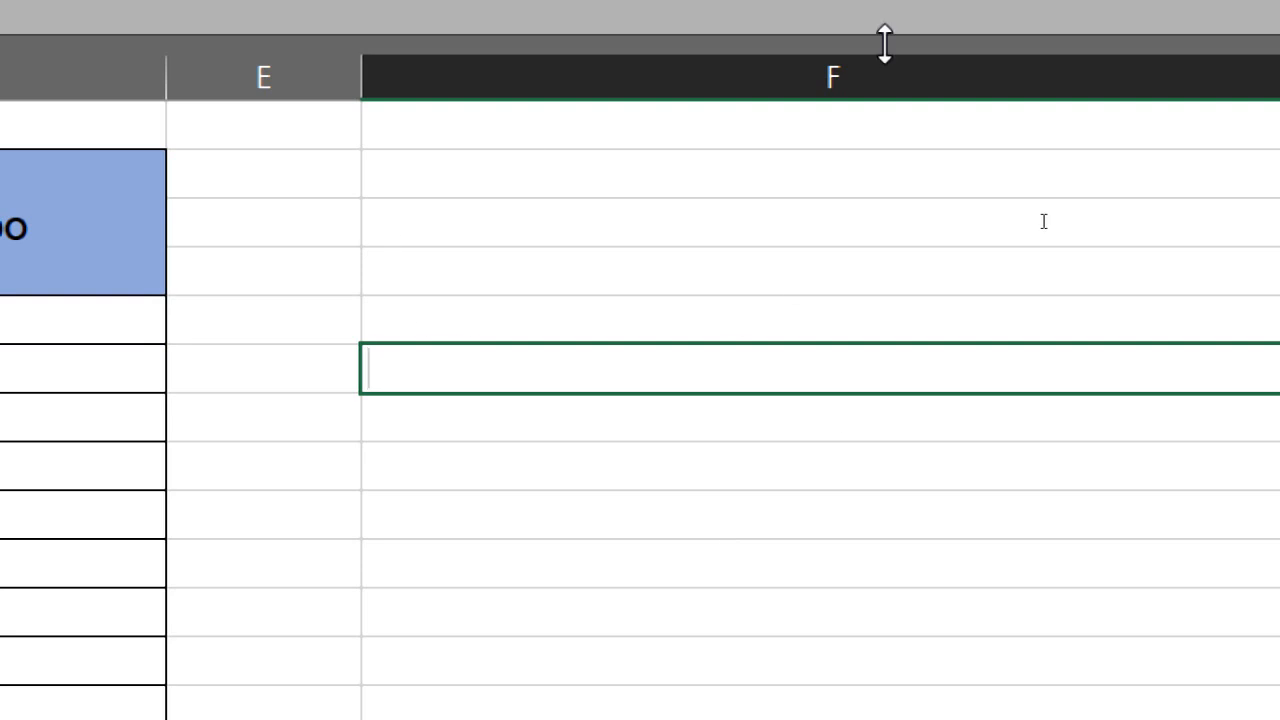
click(1262, 157)
drag(1127, 104, 528, 84)
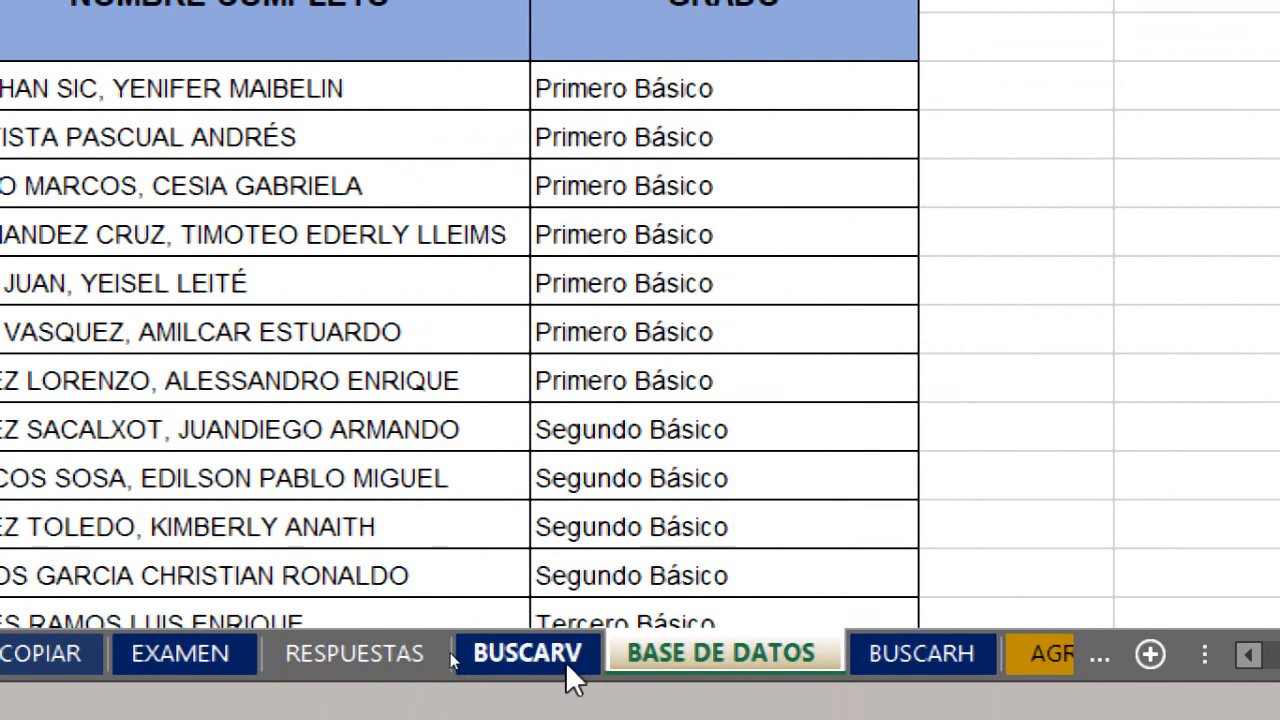
Clear the NOMBRE DE ESTUDIANTE result in cell C4 on the BUSCARV sheet.
click(565, 663)
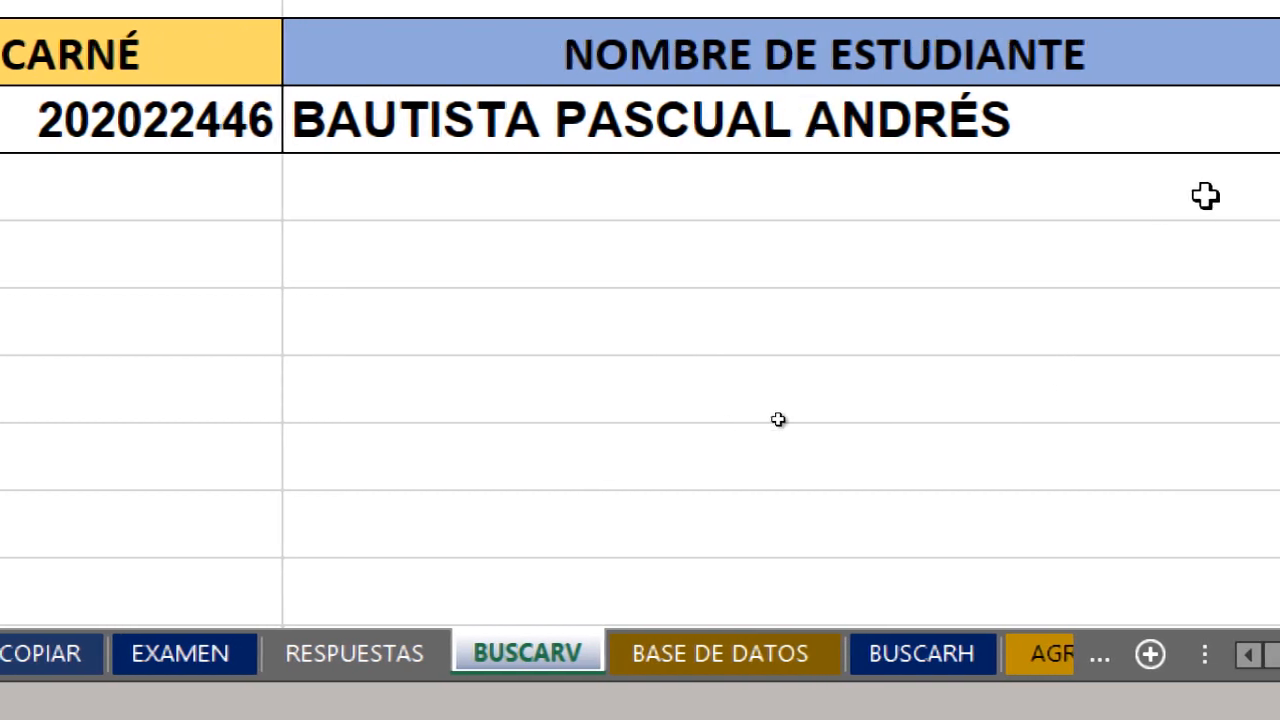
click(573, 130)
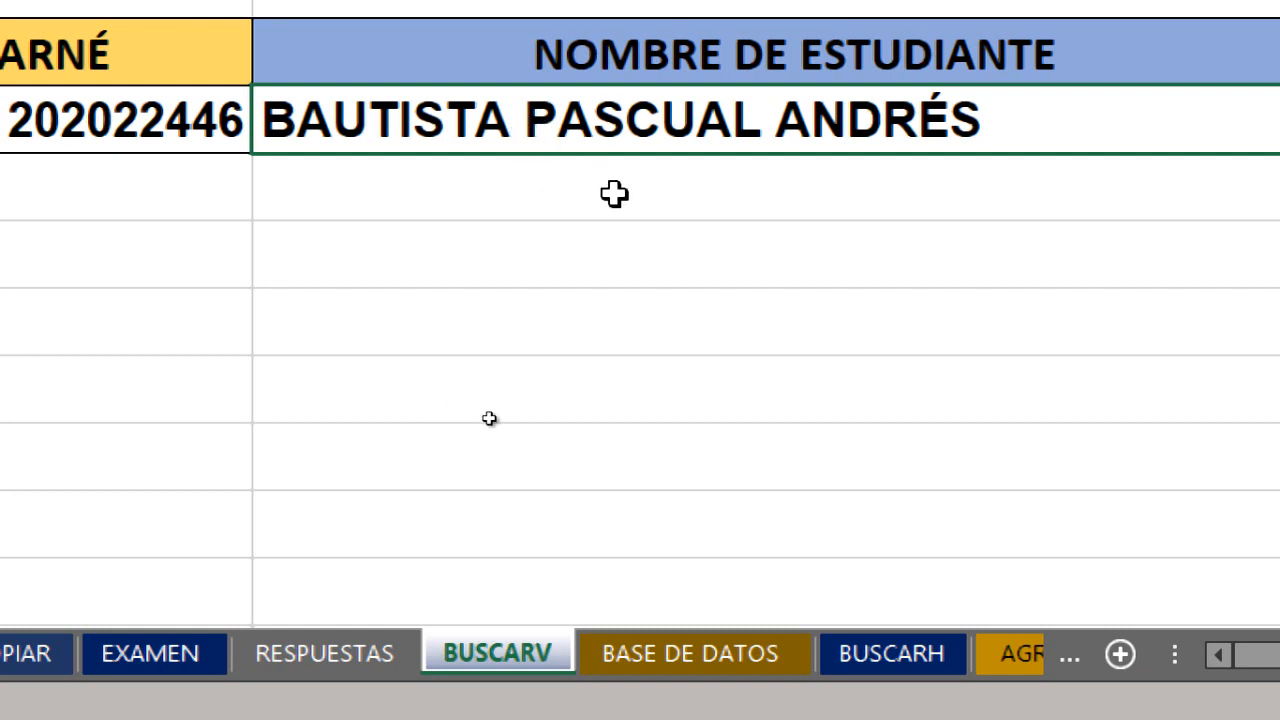
key(Delete)
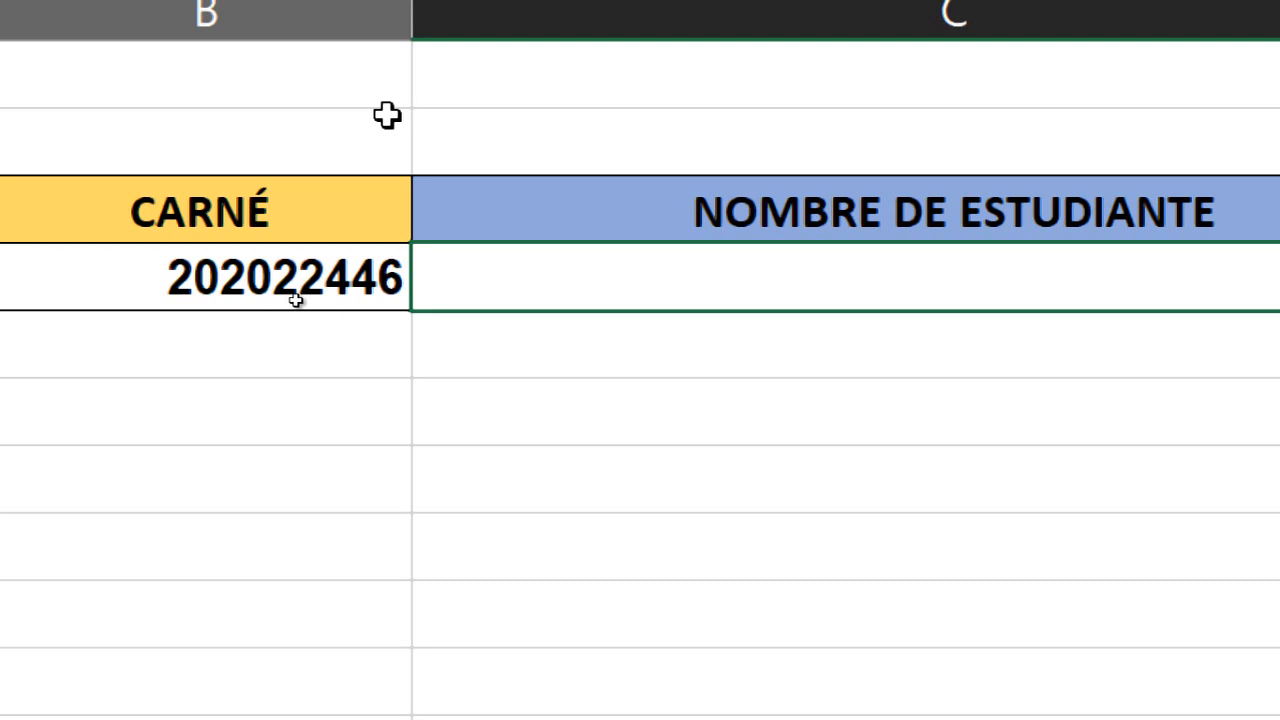
Start a formula in C4 with the CONCATENAR function.
text(=)
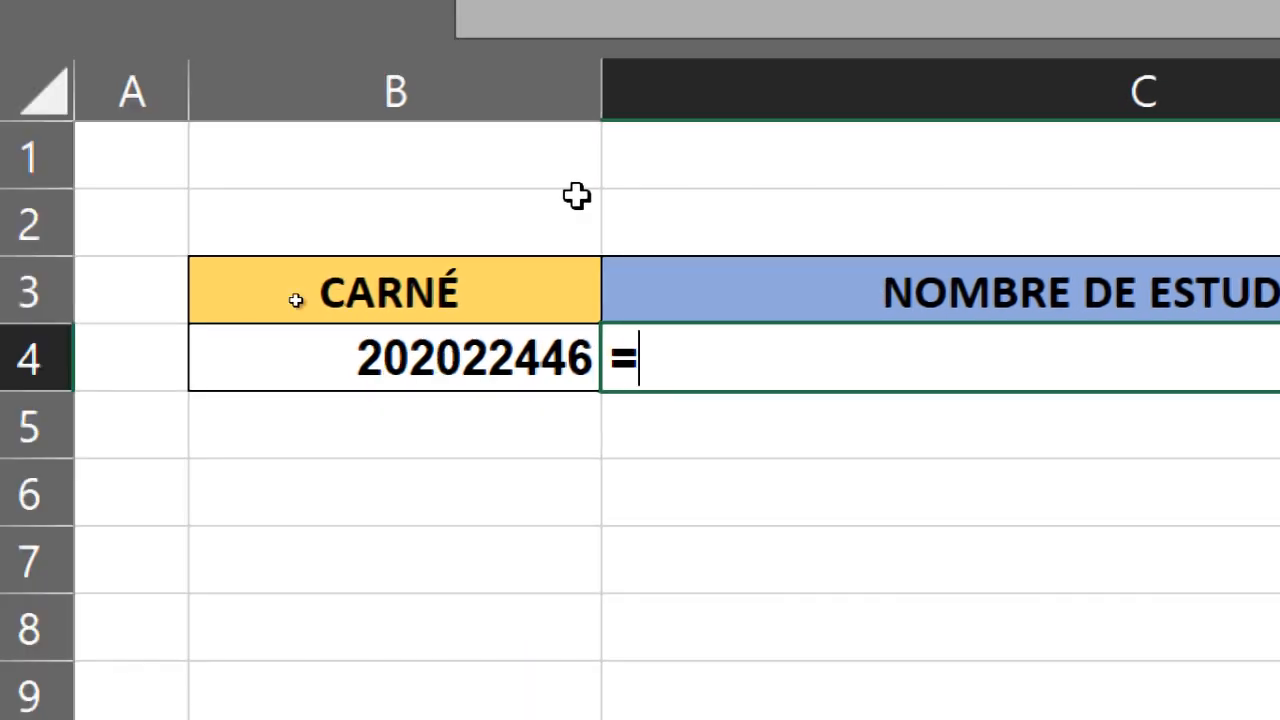
text(CONCANE)
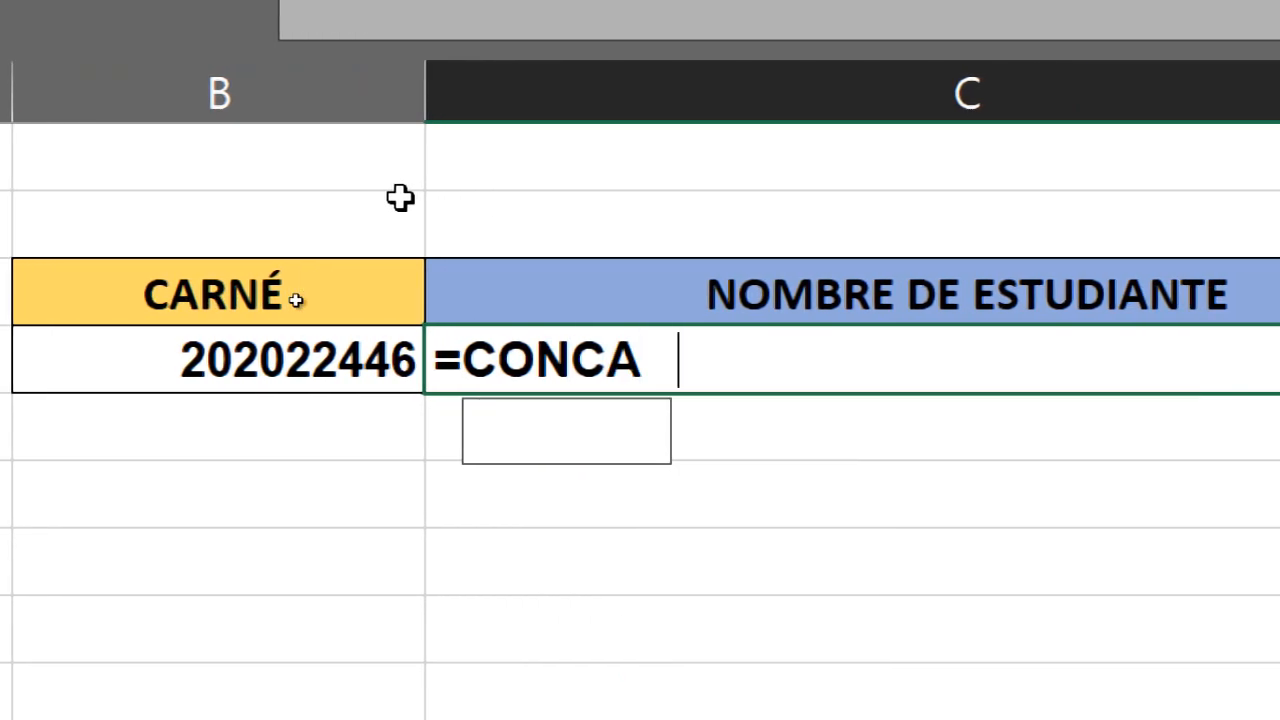
key(BackSpace)
key(BackSpace)
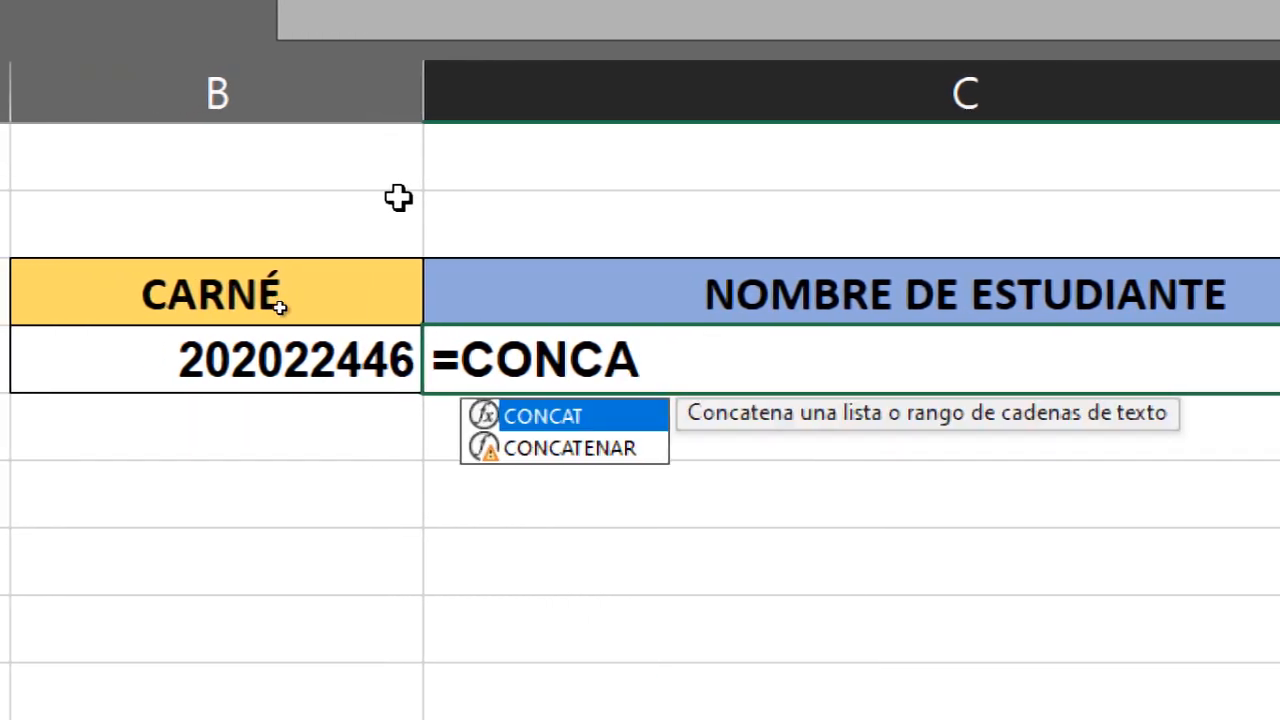
double_click(586, 449)
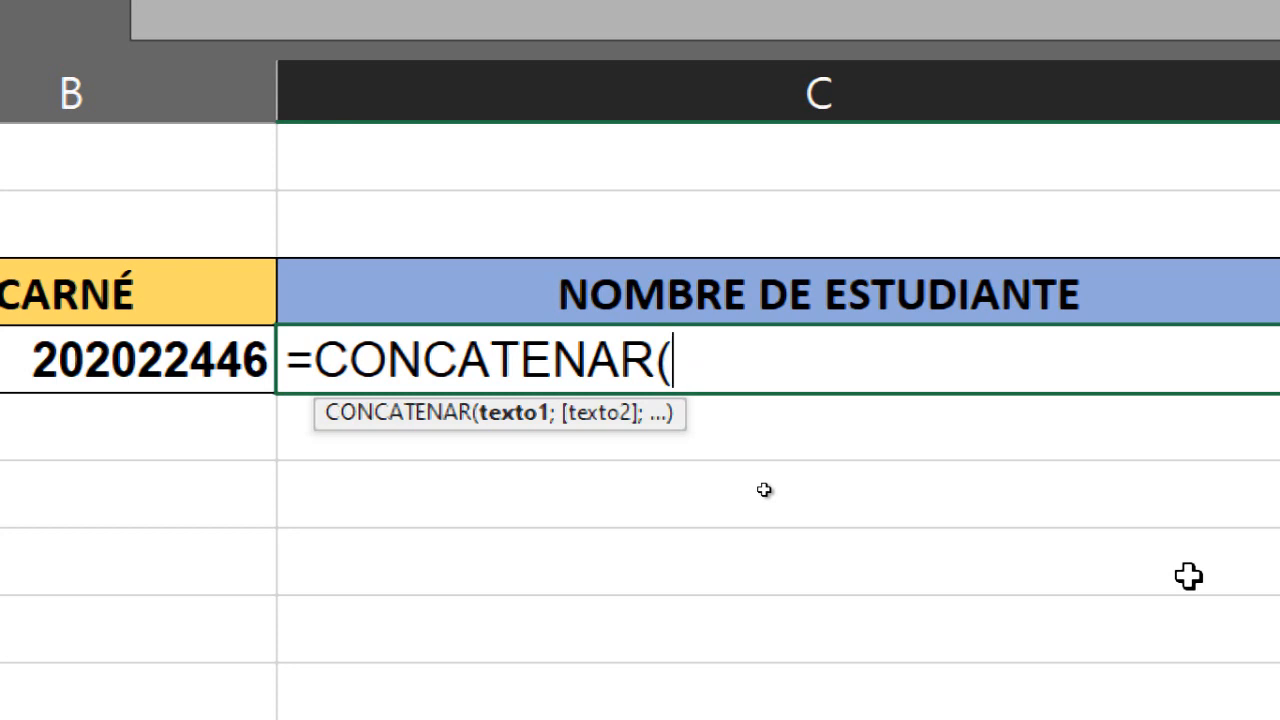
Nest a BUSCARV function as the first text of CONCATENAR, with the CARNÉ cell B4 as its lookup value.
text(BUS)
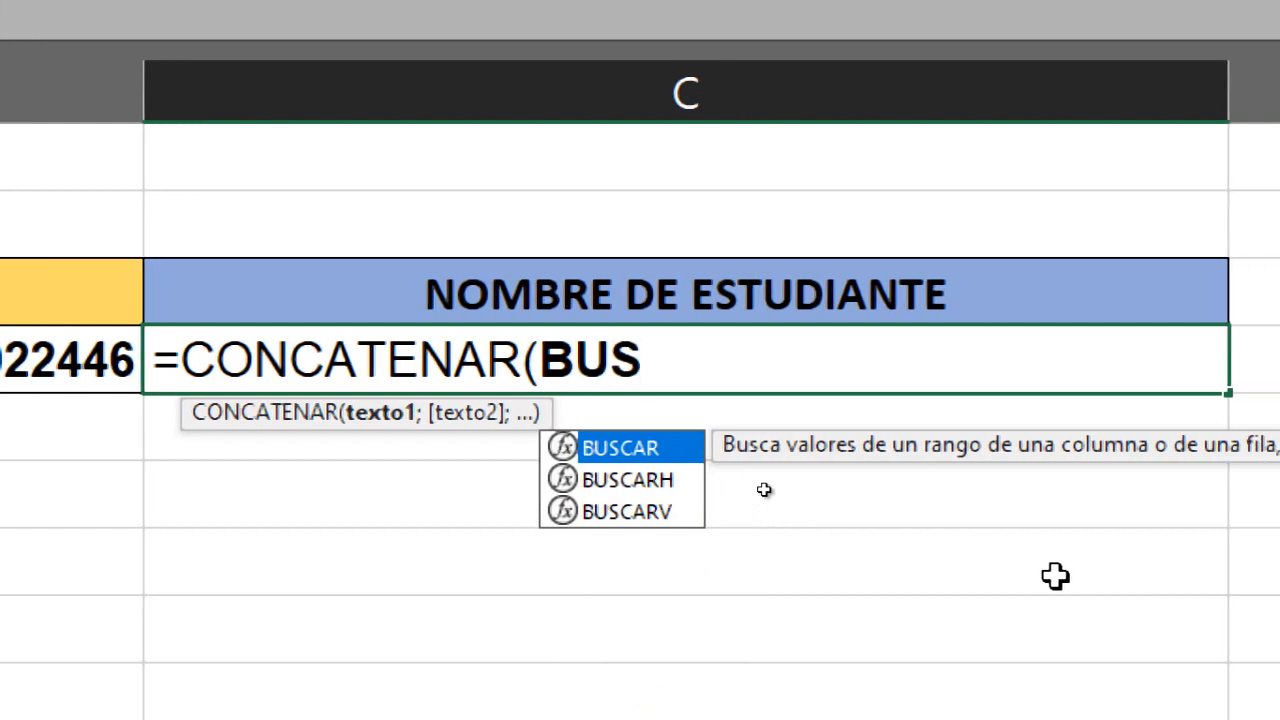
double_click(640, 512)
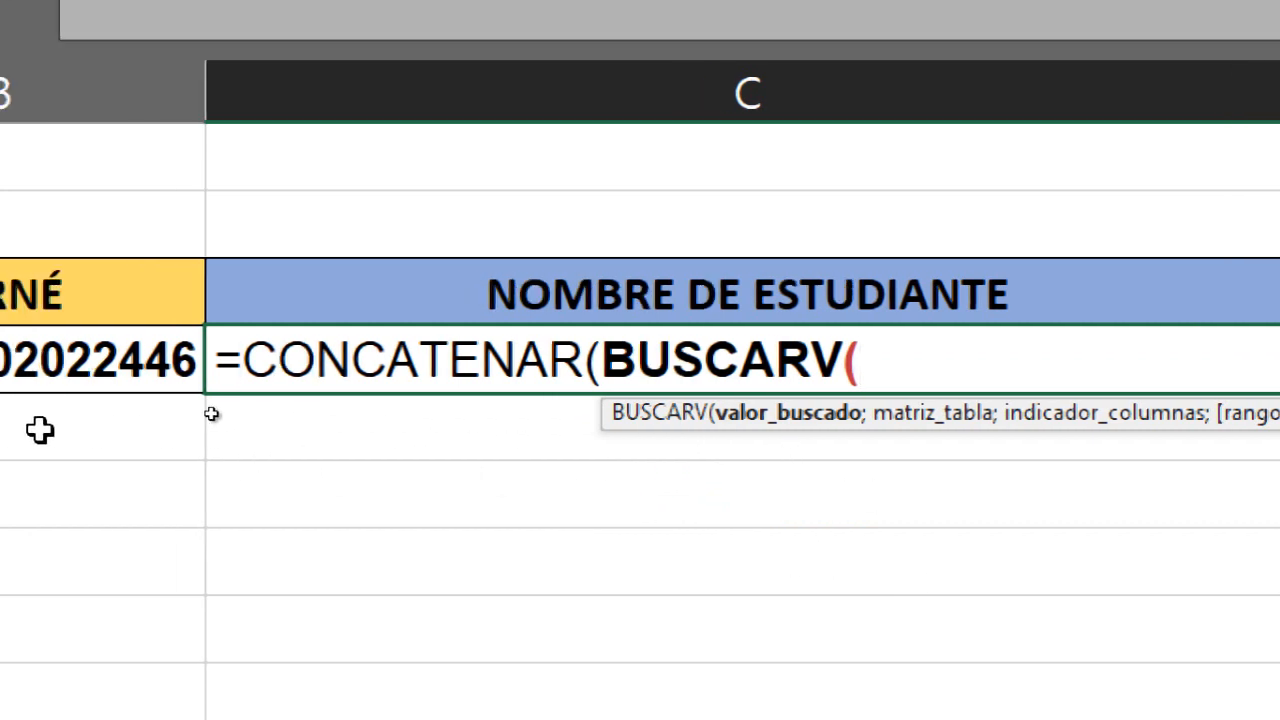
click(119, 378)
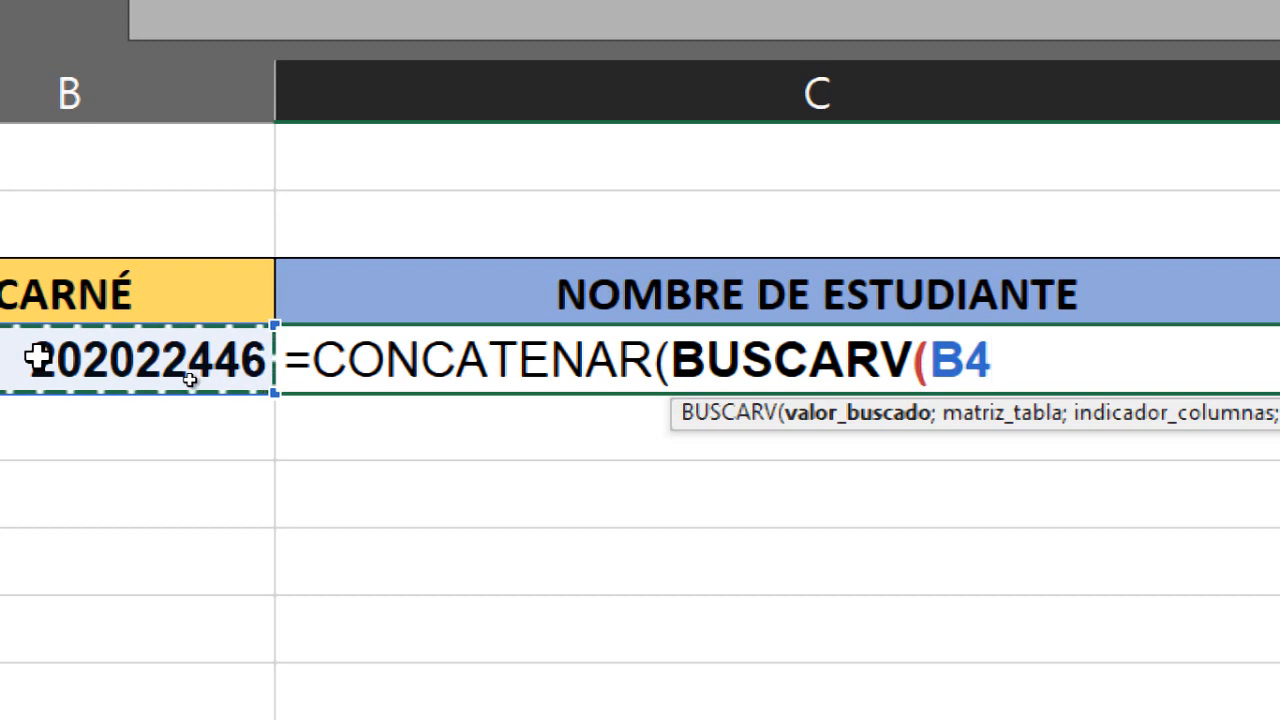
text(;)
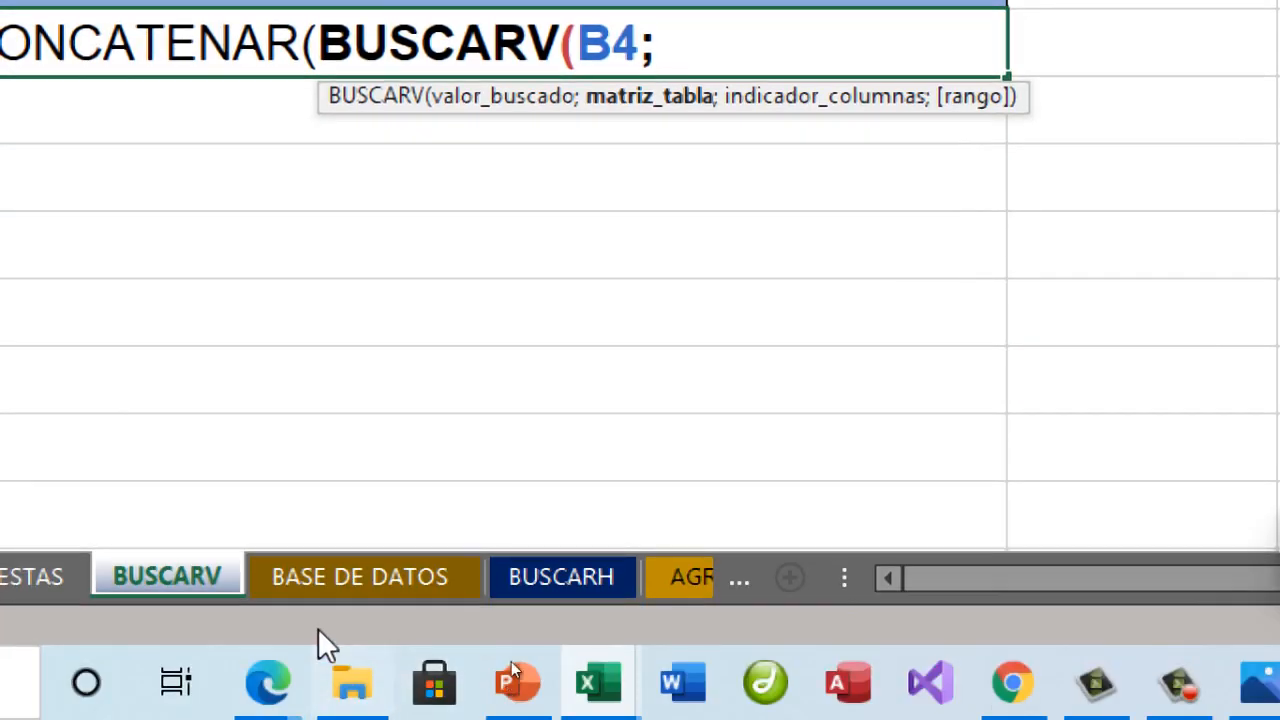
Set the BUSCARV table to B2:D19 on the BASE DE DATOS sheet, with column index 2 and exact match FALSO.
click(330, 580)
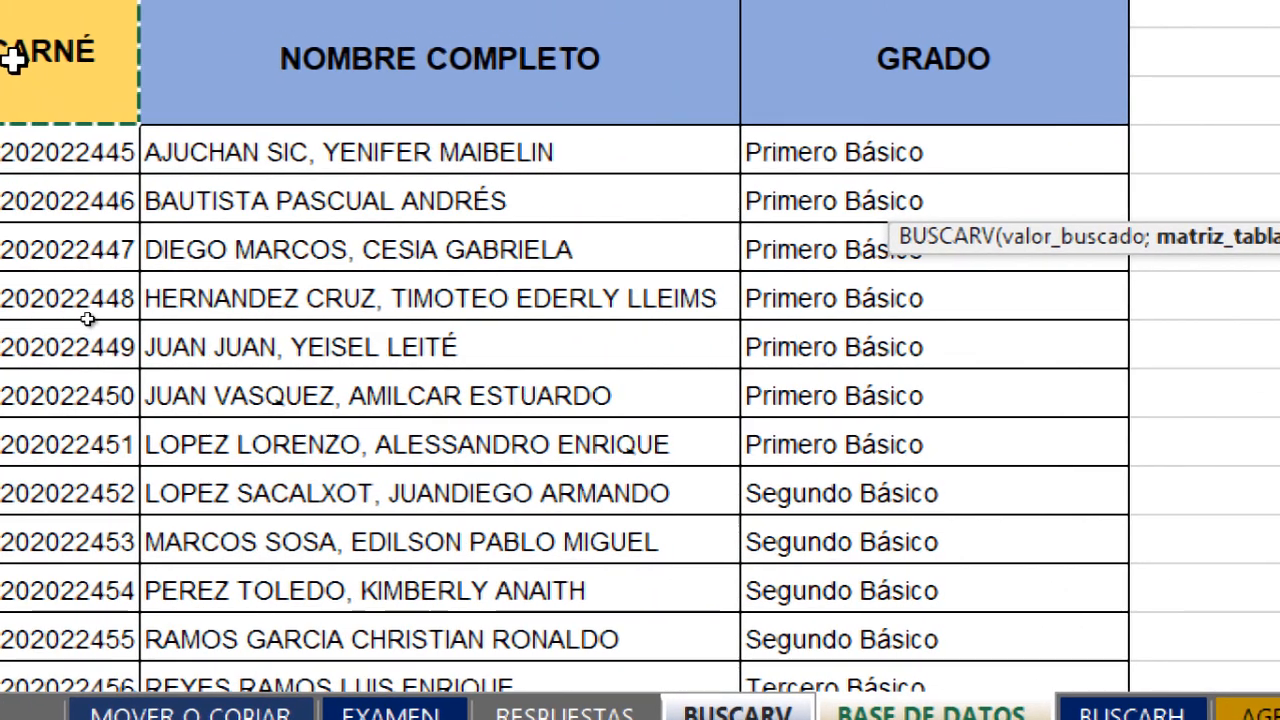
drag(5, 40, 906, 630)
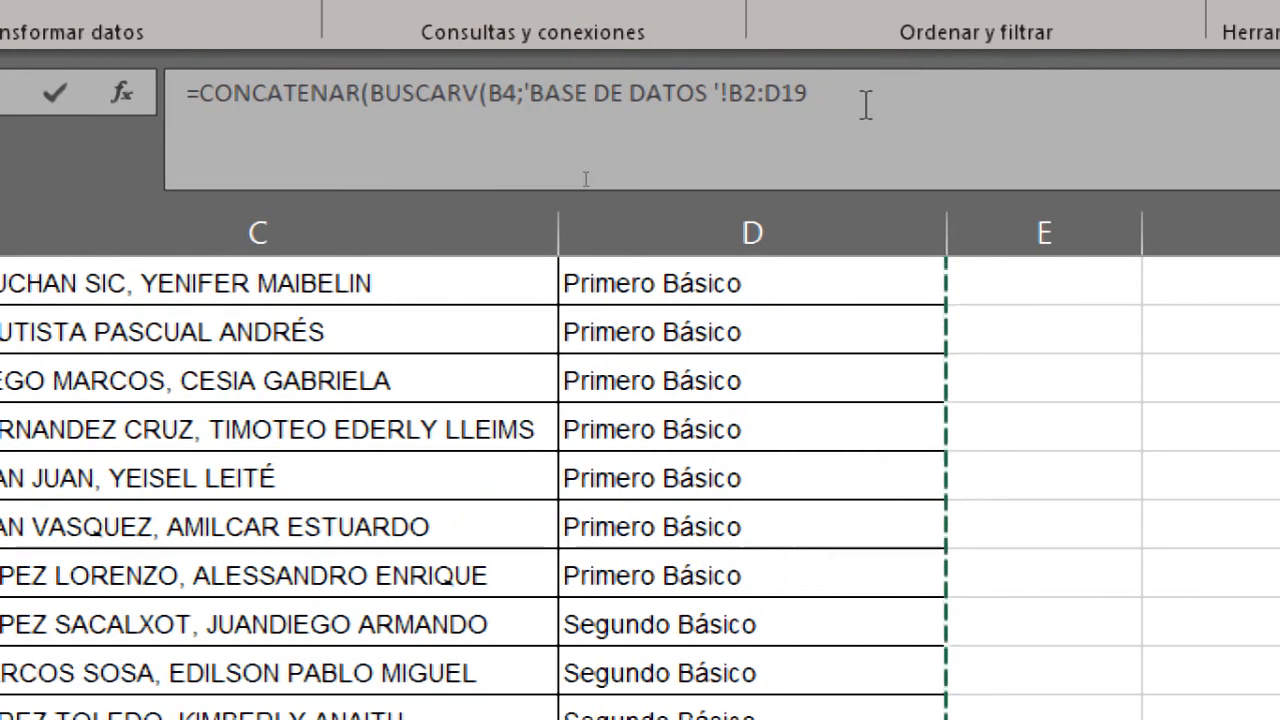
click(866, 104)
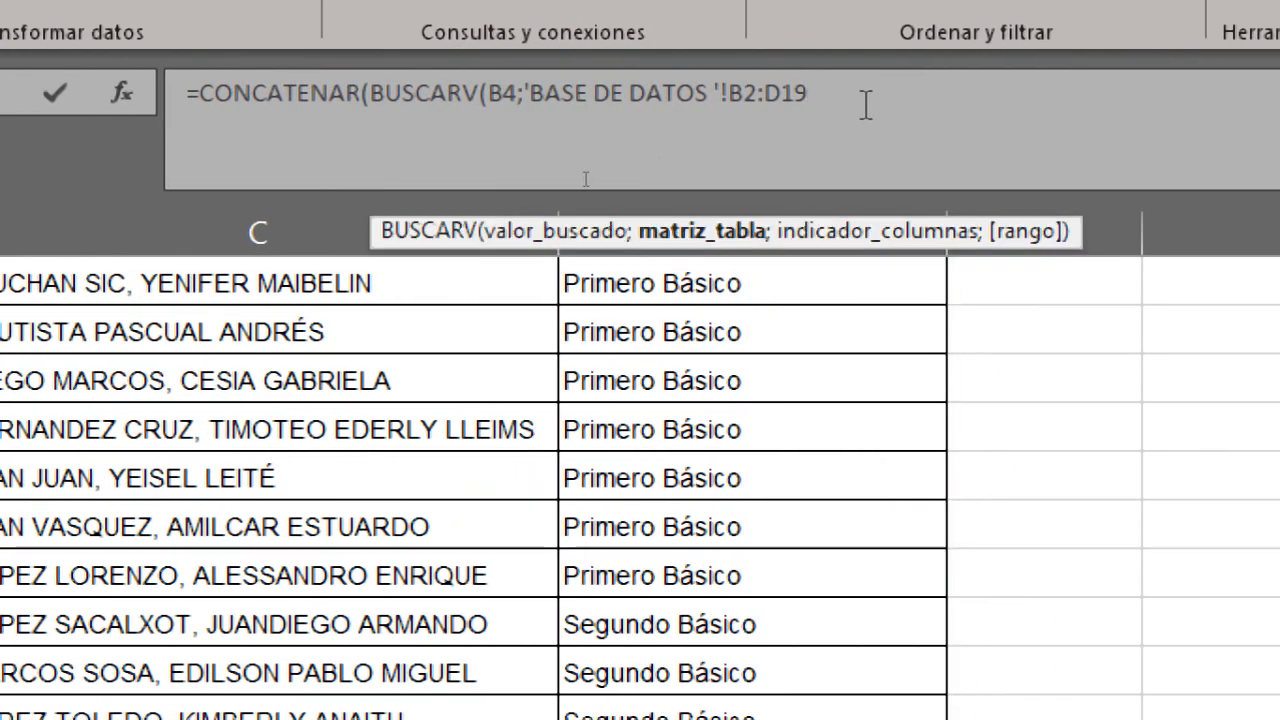
text(;)
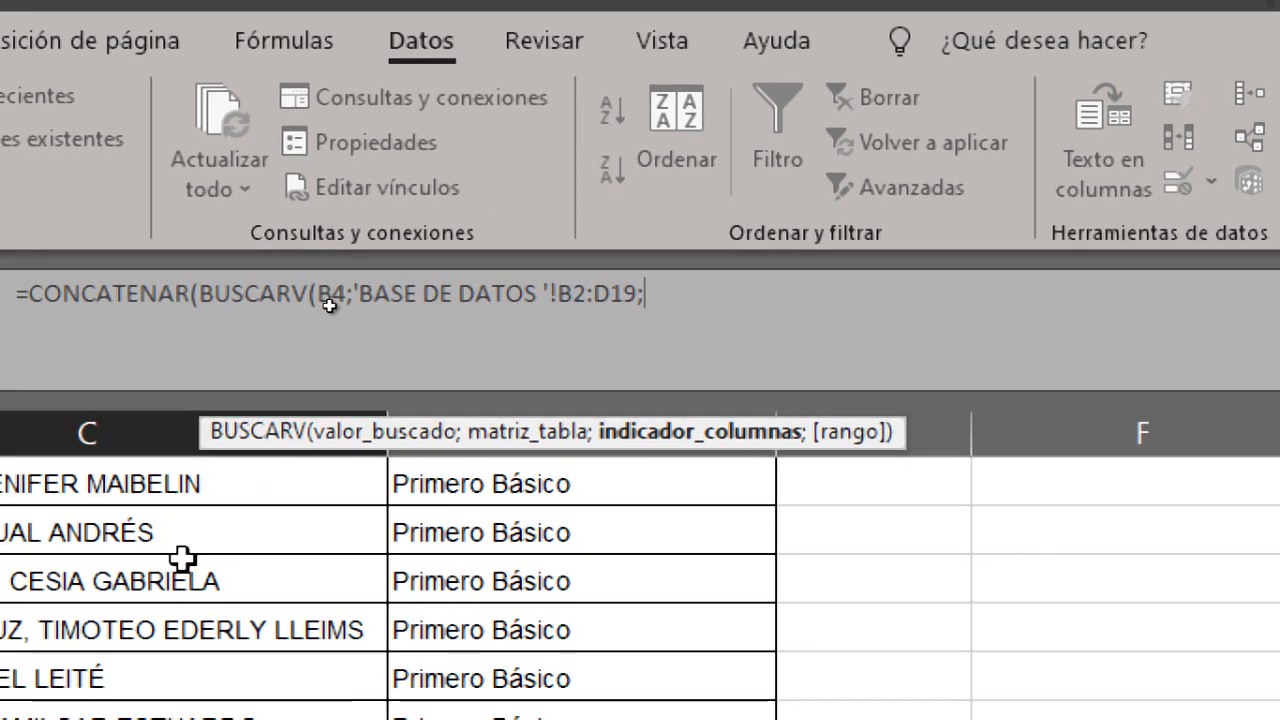
text(2)
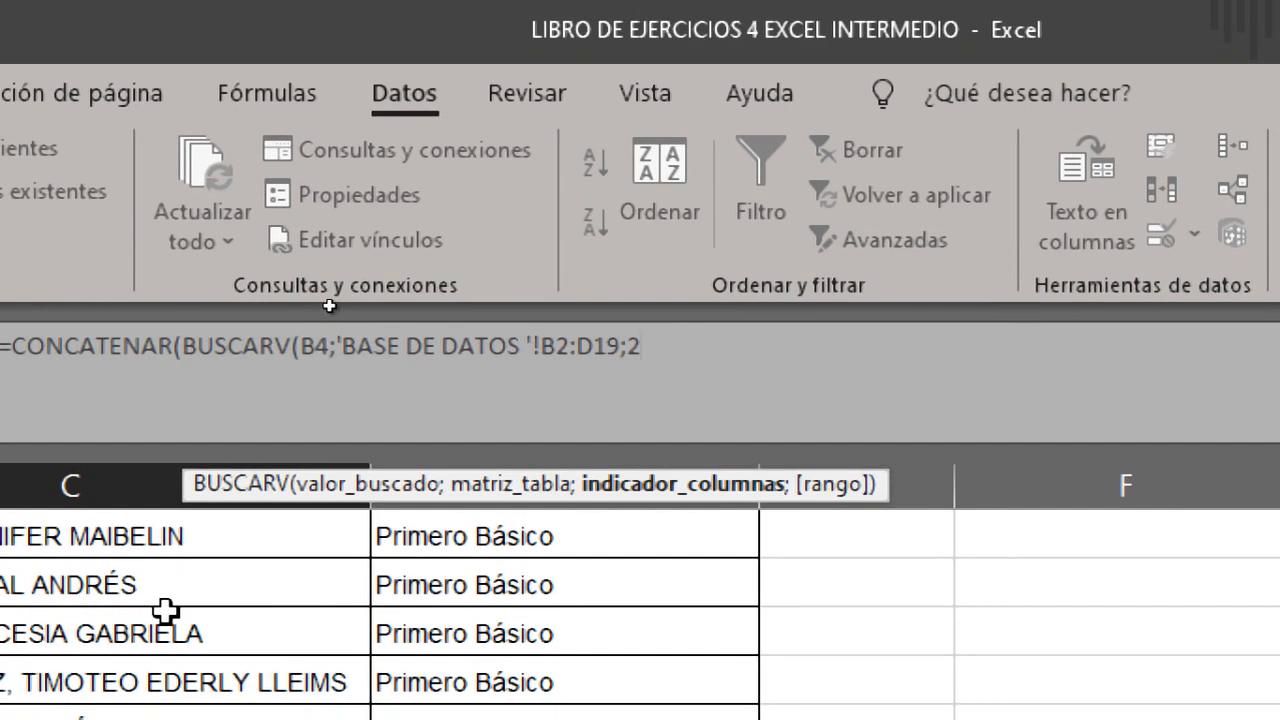
text(;)
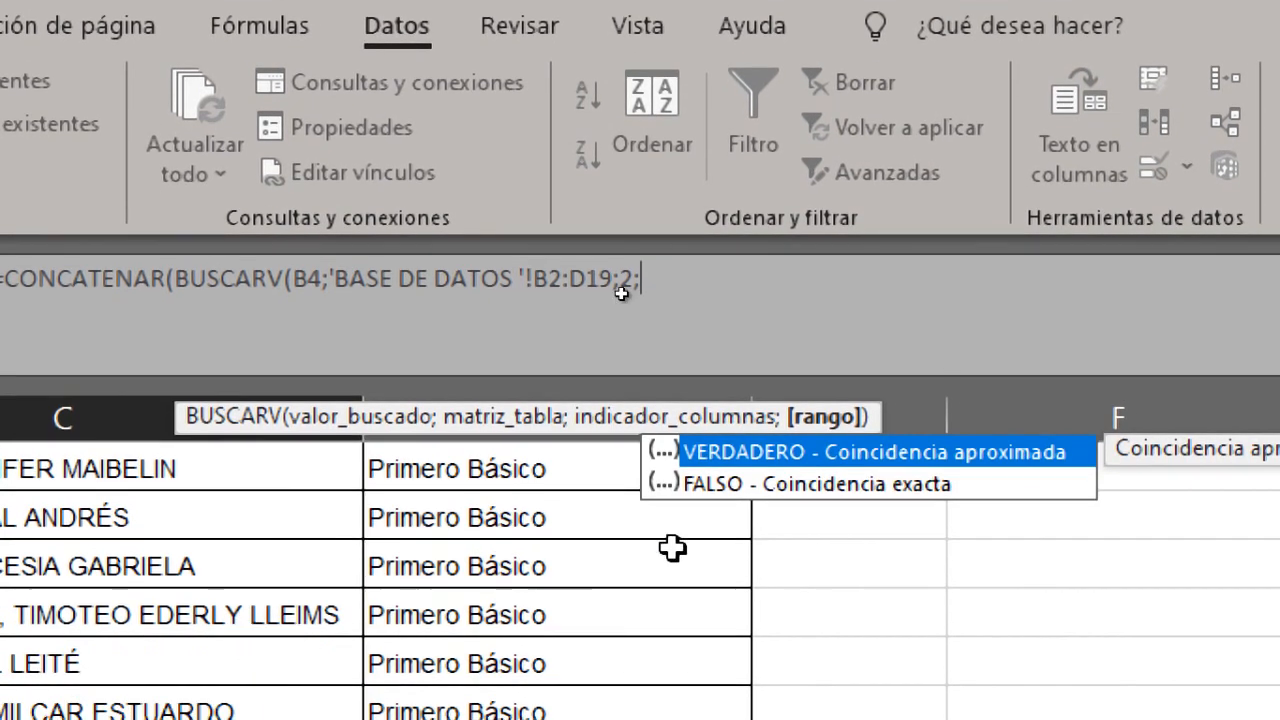
double_click(785, 484)
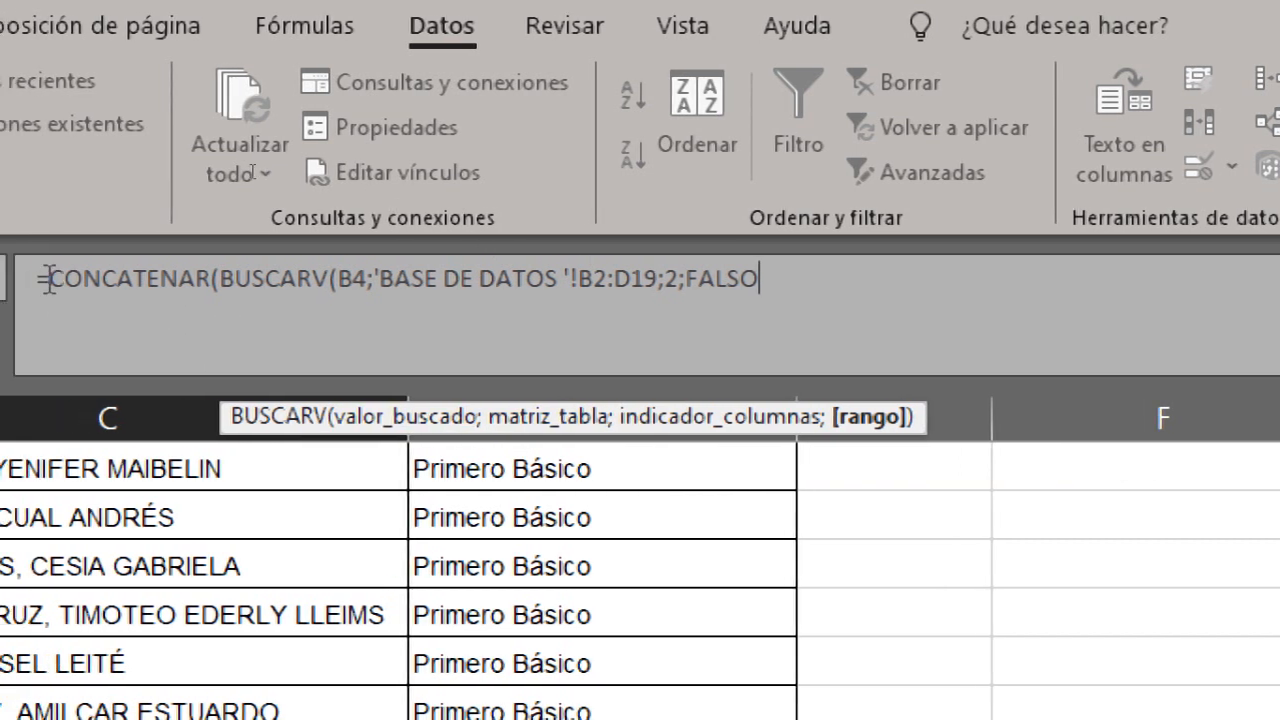
Review the CONCATENAR and BUSCARV parts of the formula, close the nested BUSCARV and add a semicolon for the second text argument.
drag(46, 279, 226, 280)
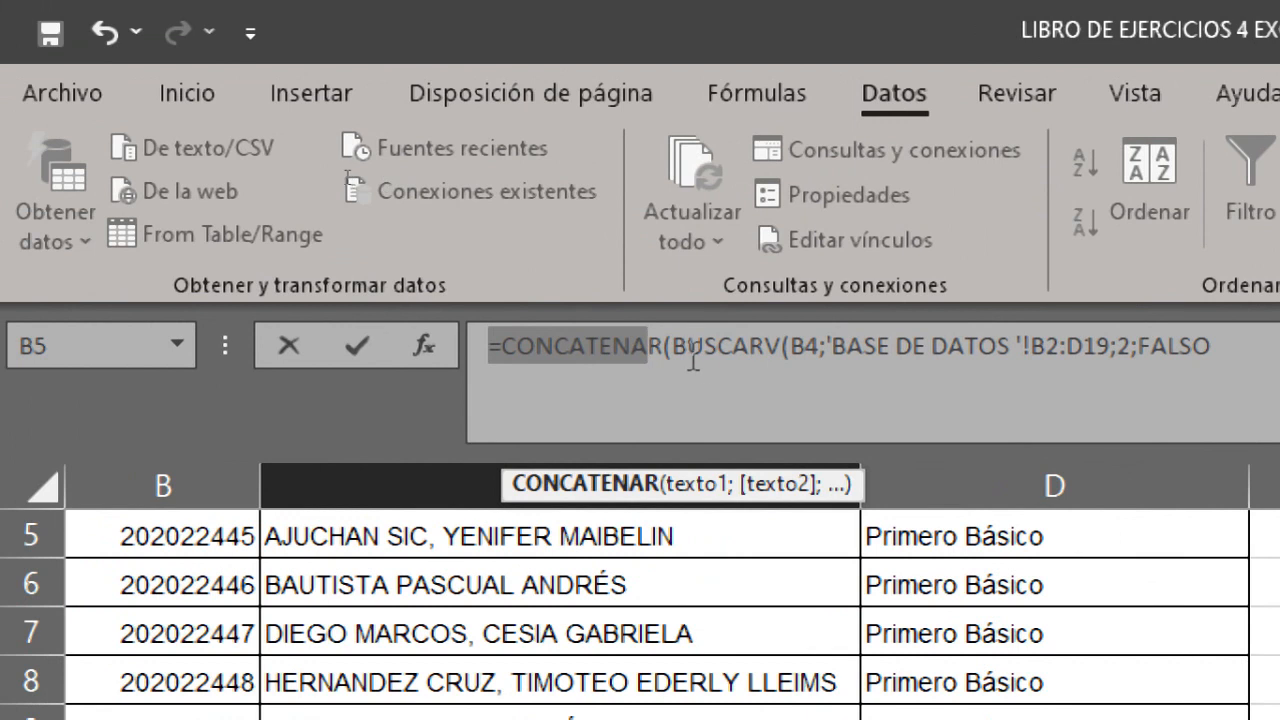
drag(672, 350, 1072, 352)
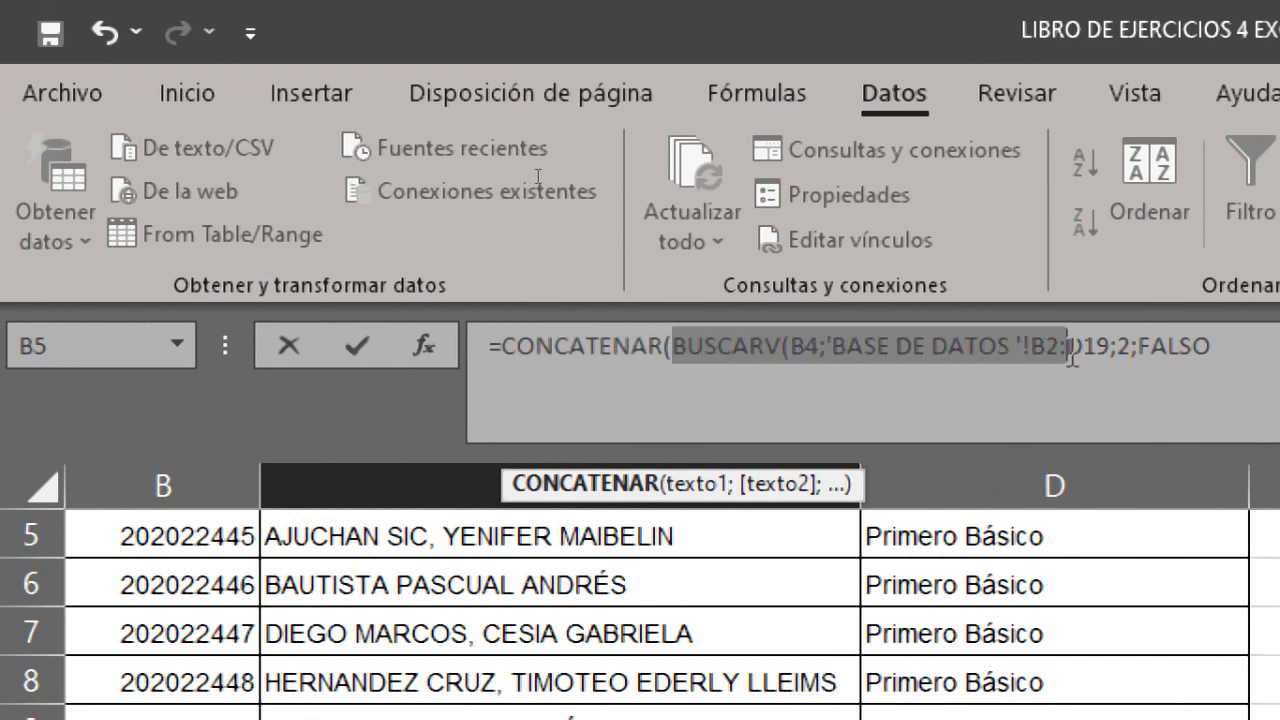
click(1216, 347)
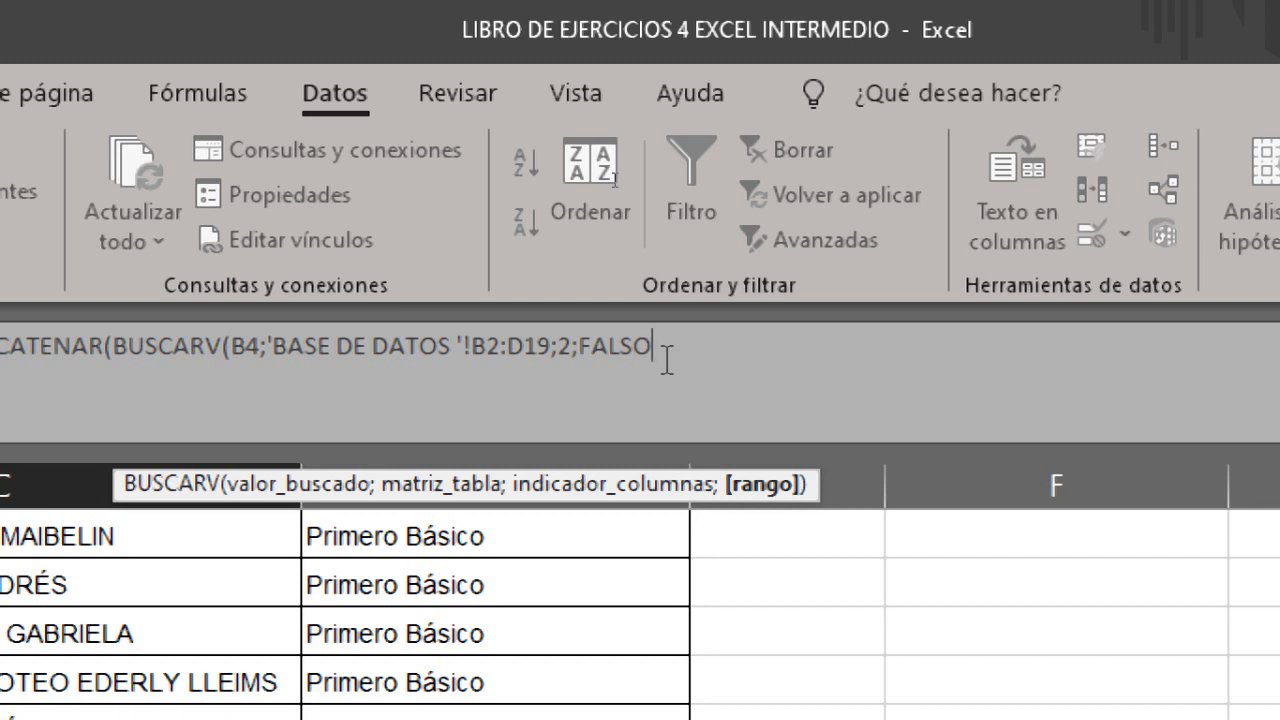
text())
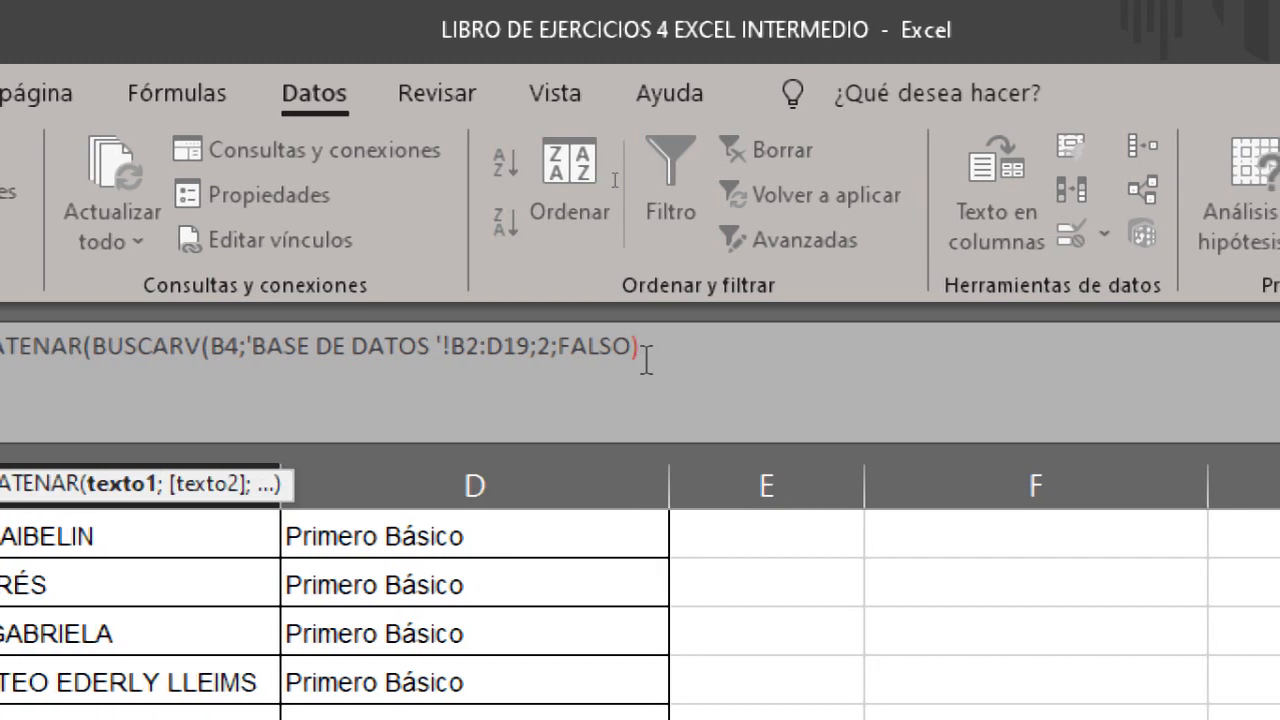
text(;)
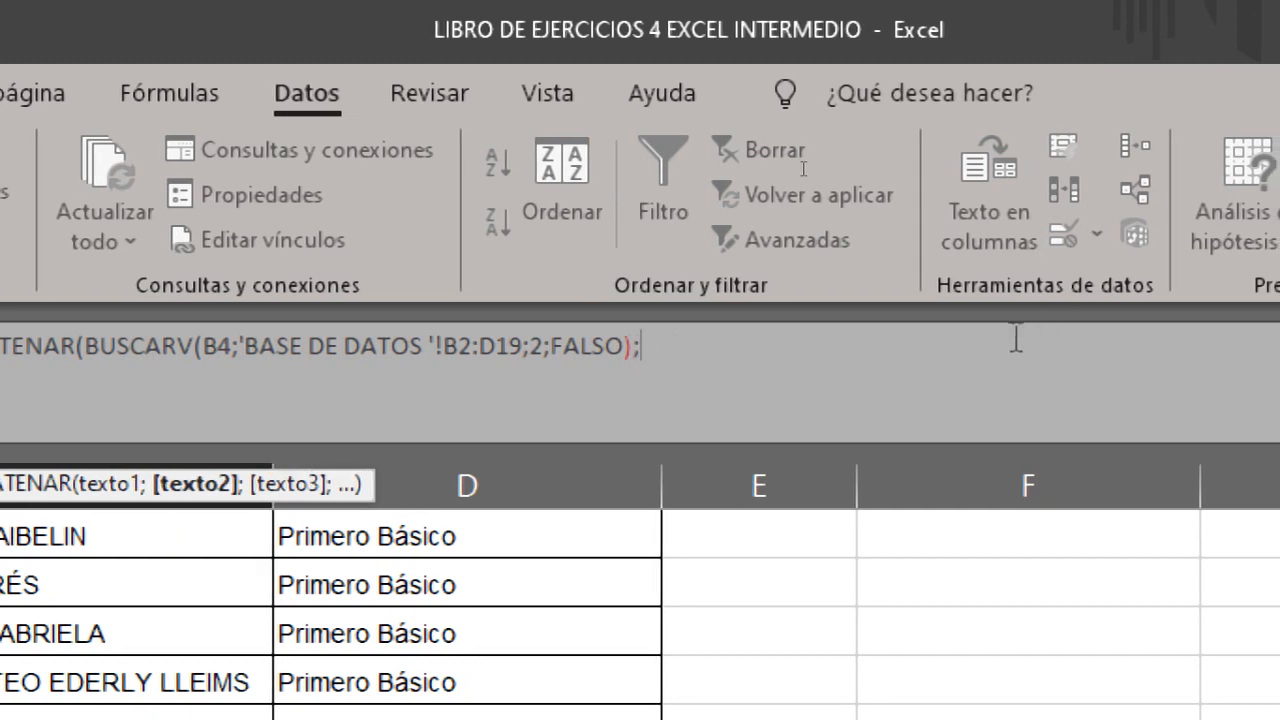
Add a two-space text in quotation marks as CONCATENAR's second argument, follow it with a semicolon, and review the first BUSCARV.
text(")
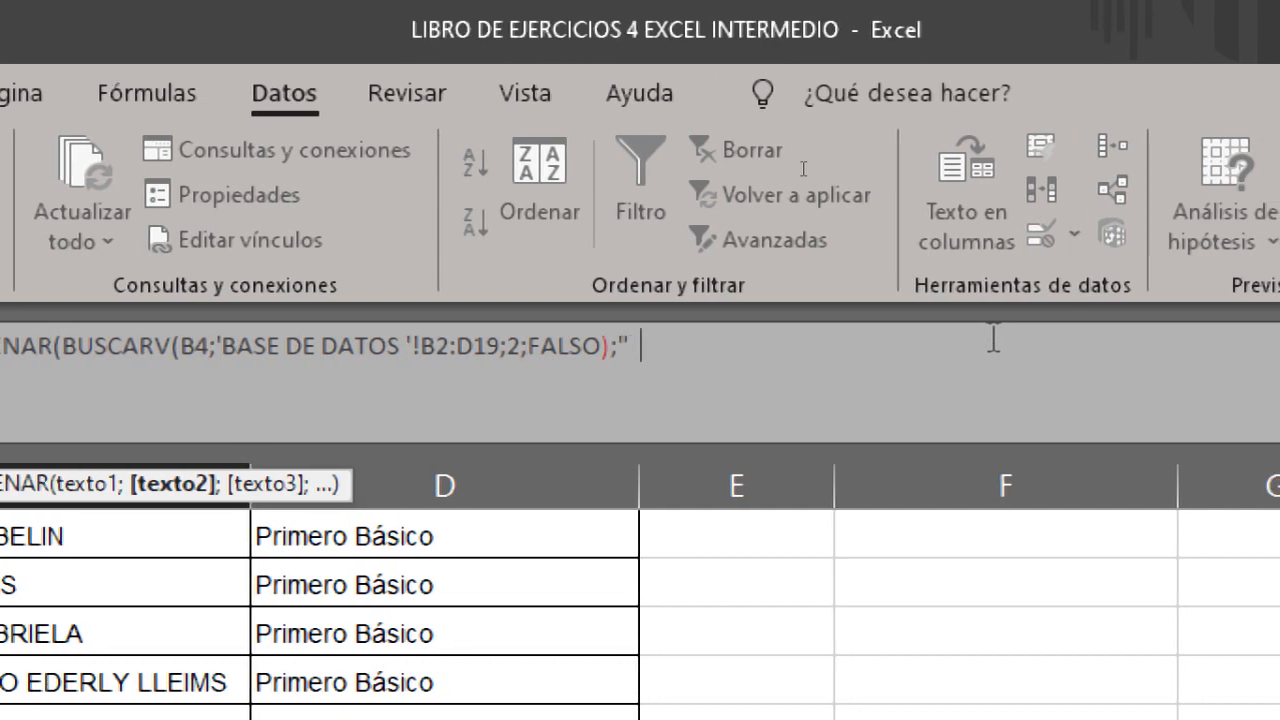
text(  ")
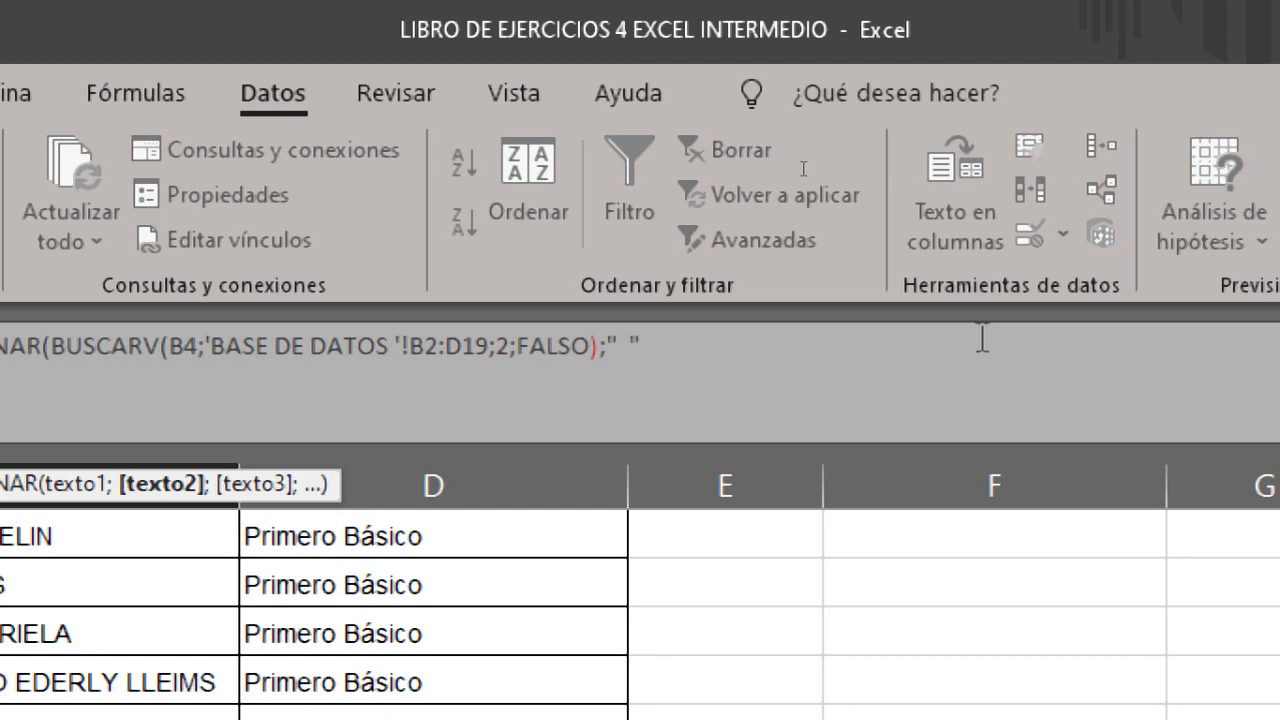
text(;)
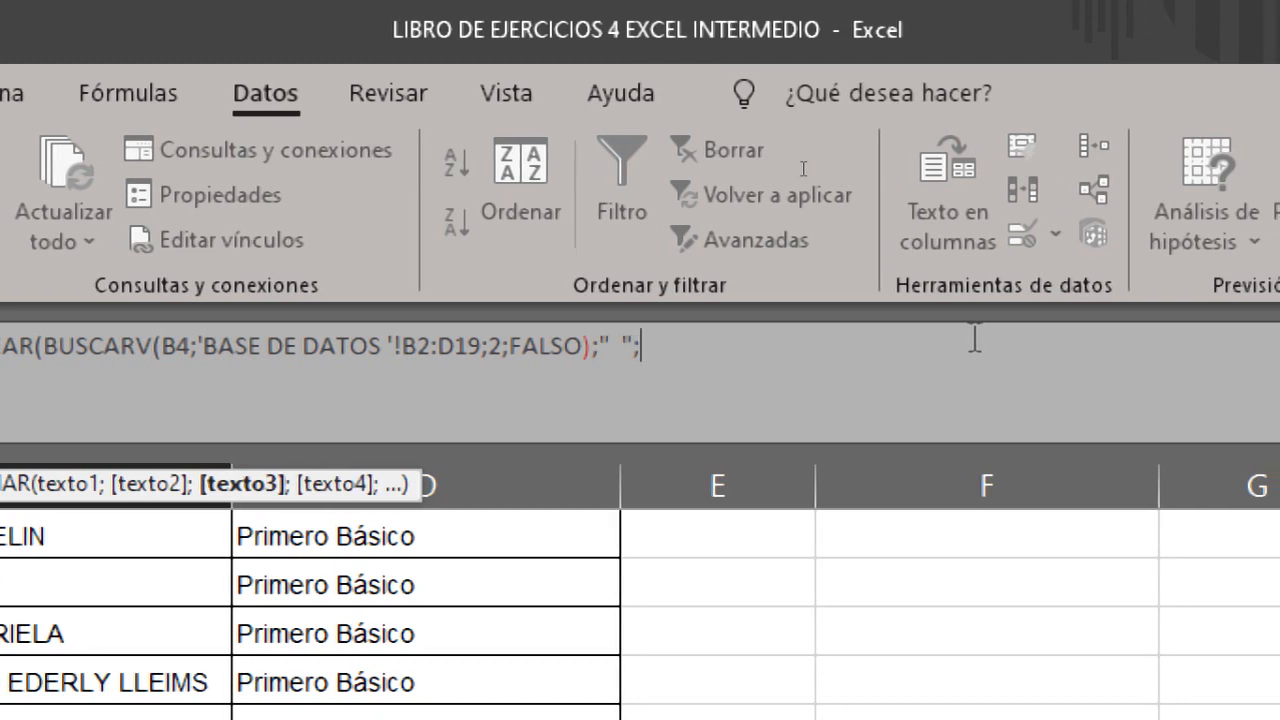
drag(603, 343, 652, 348)
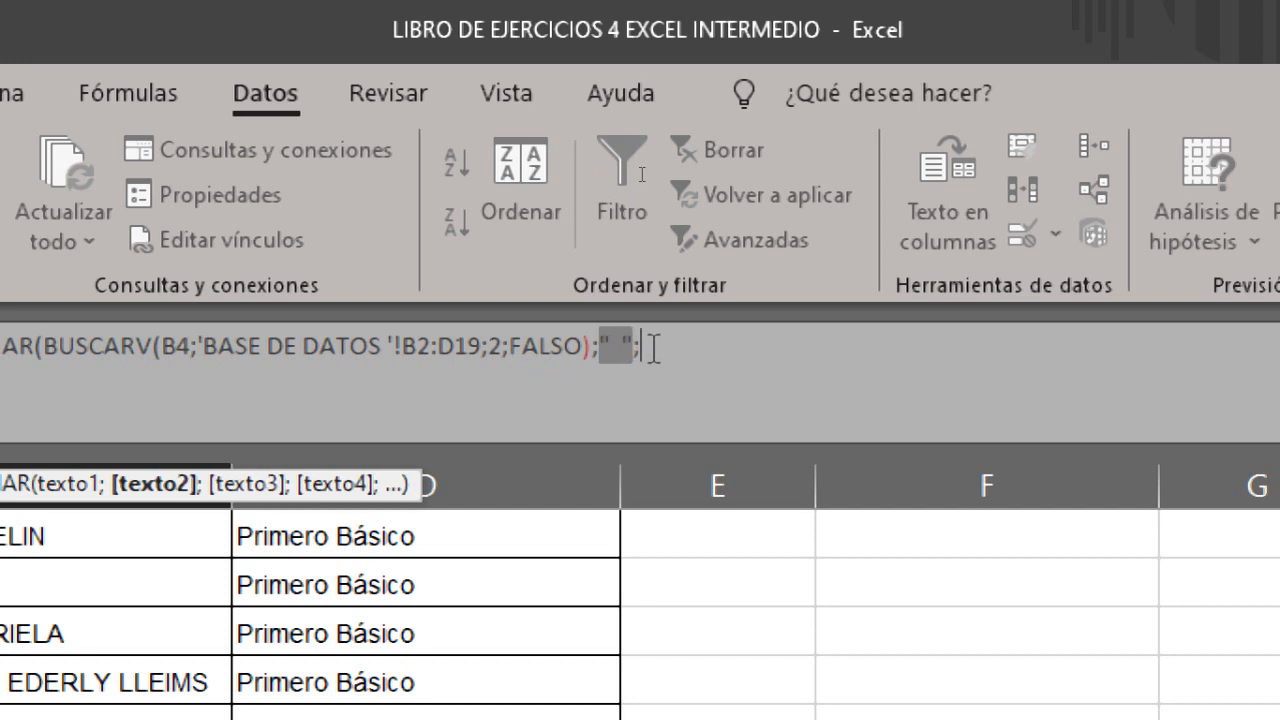
click(652, 348)
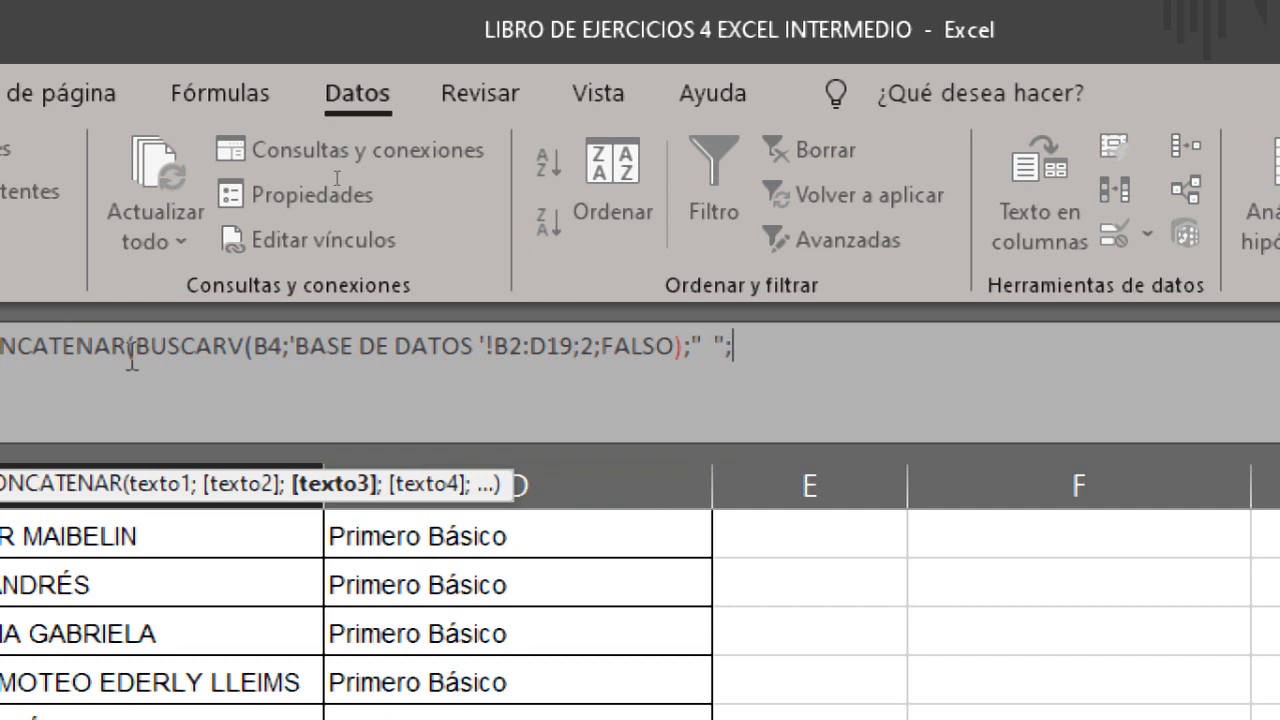
drag(137, 355, 680, 357)
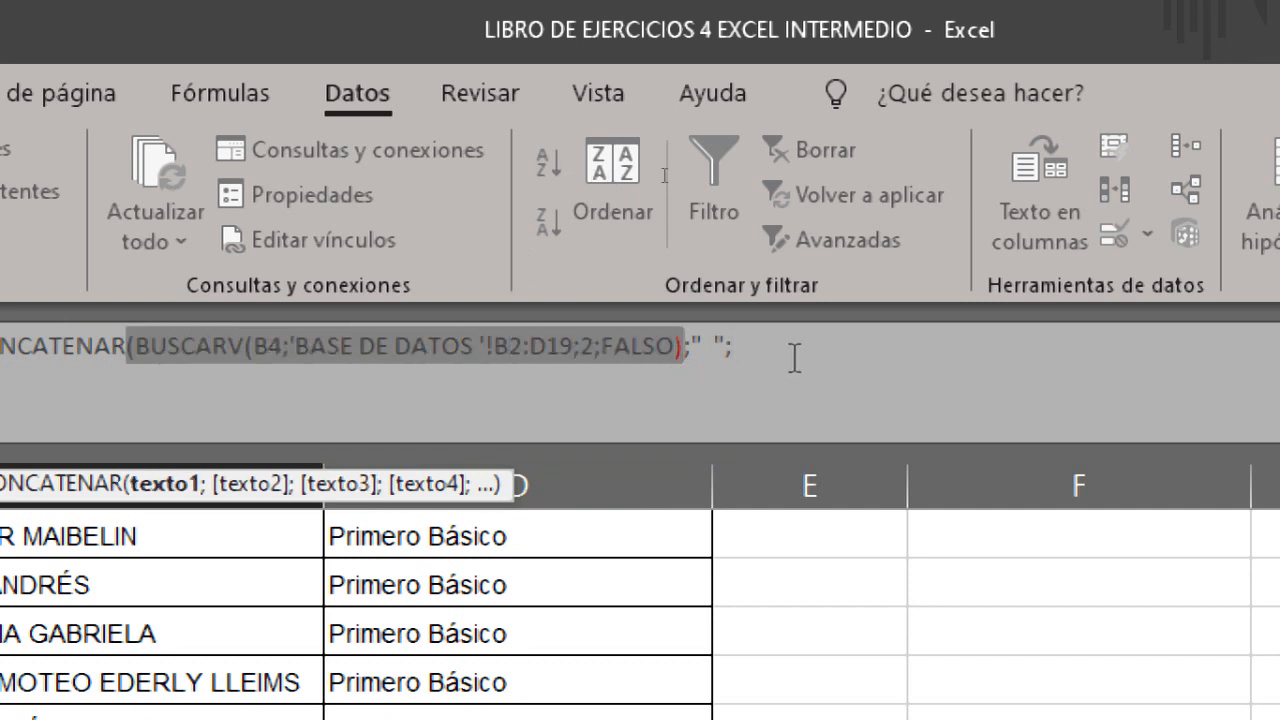
click(767, 345)
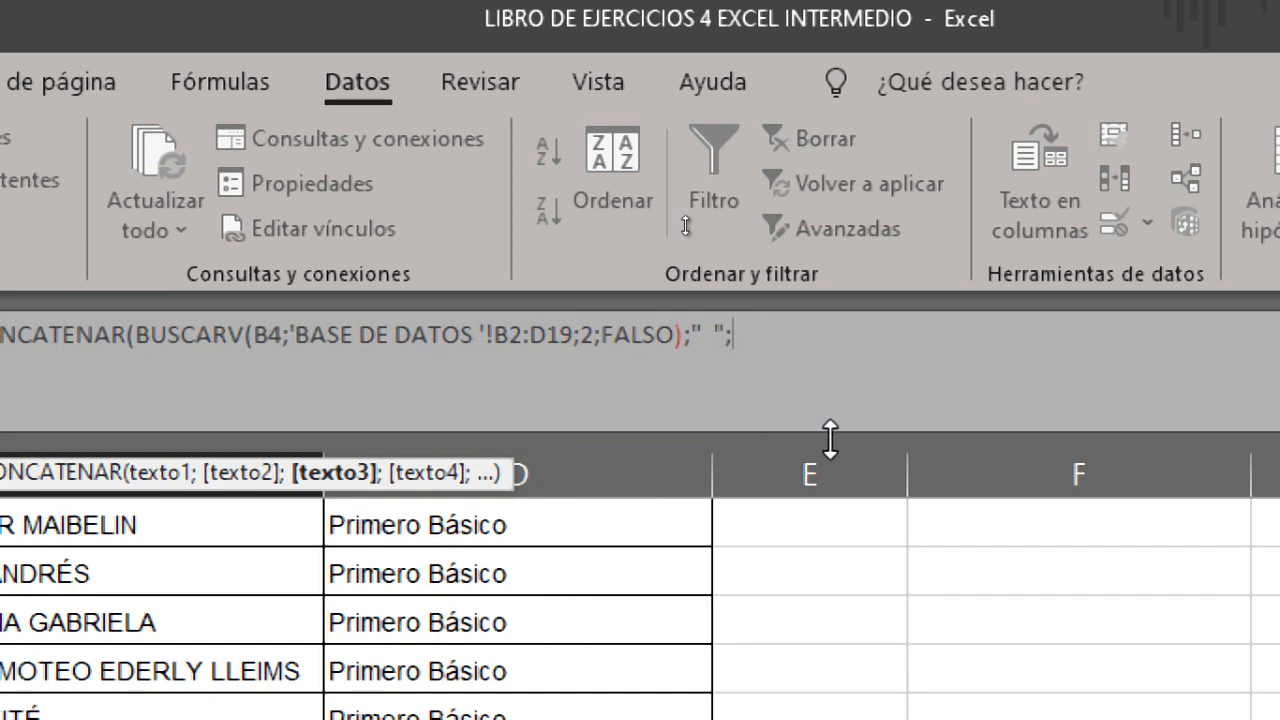
Nest a second BUSCARV as CONCATENAR's third text, with B4 as its lookup value.
text(BUS)
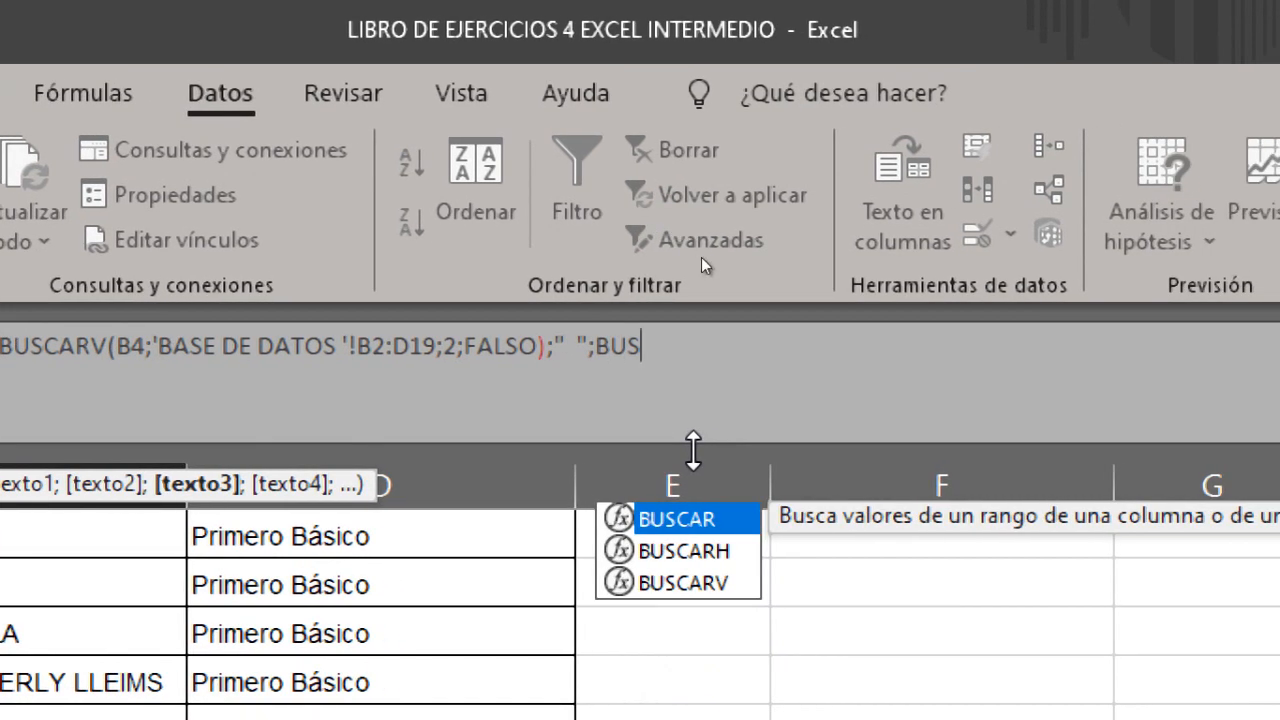
double_click(702, 586)
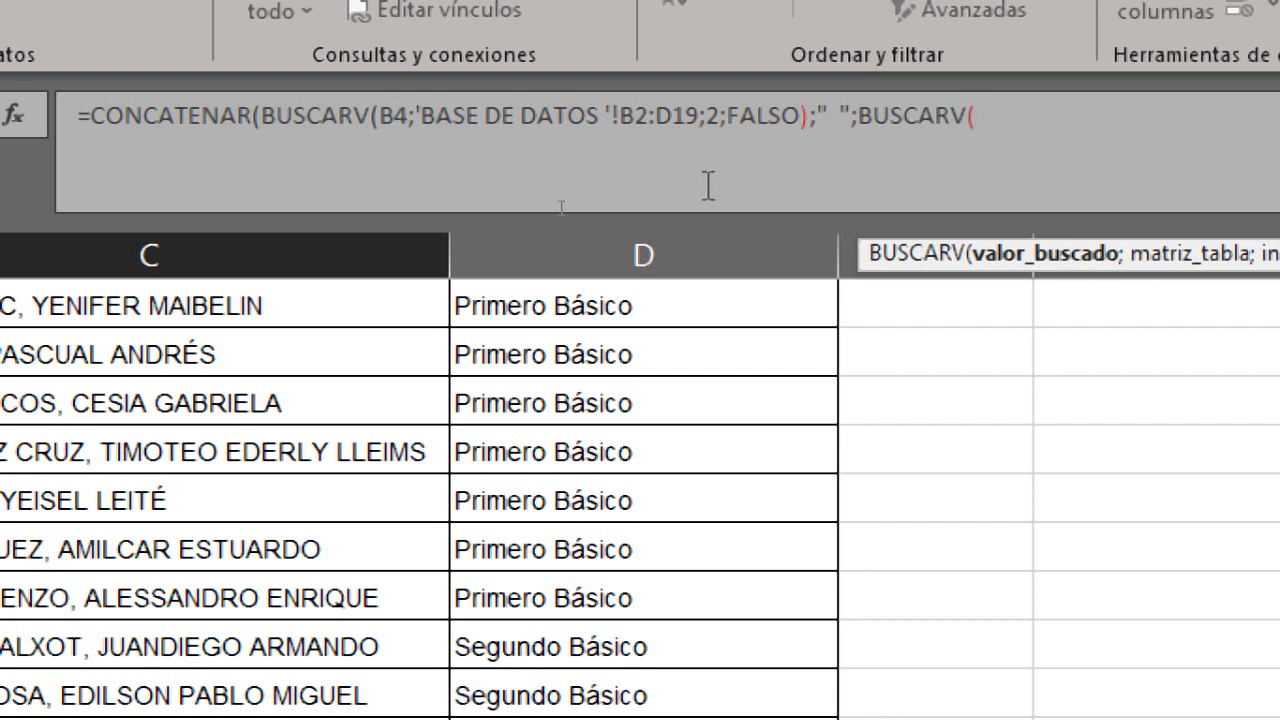
text(B)
key(BackSpace)
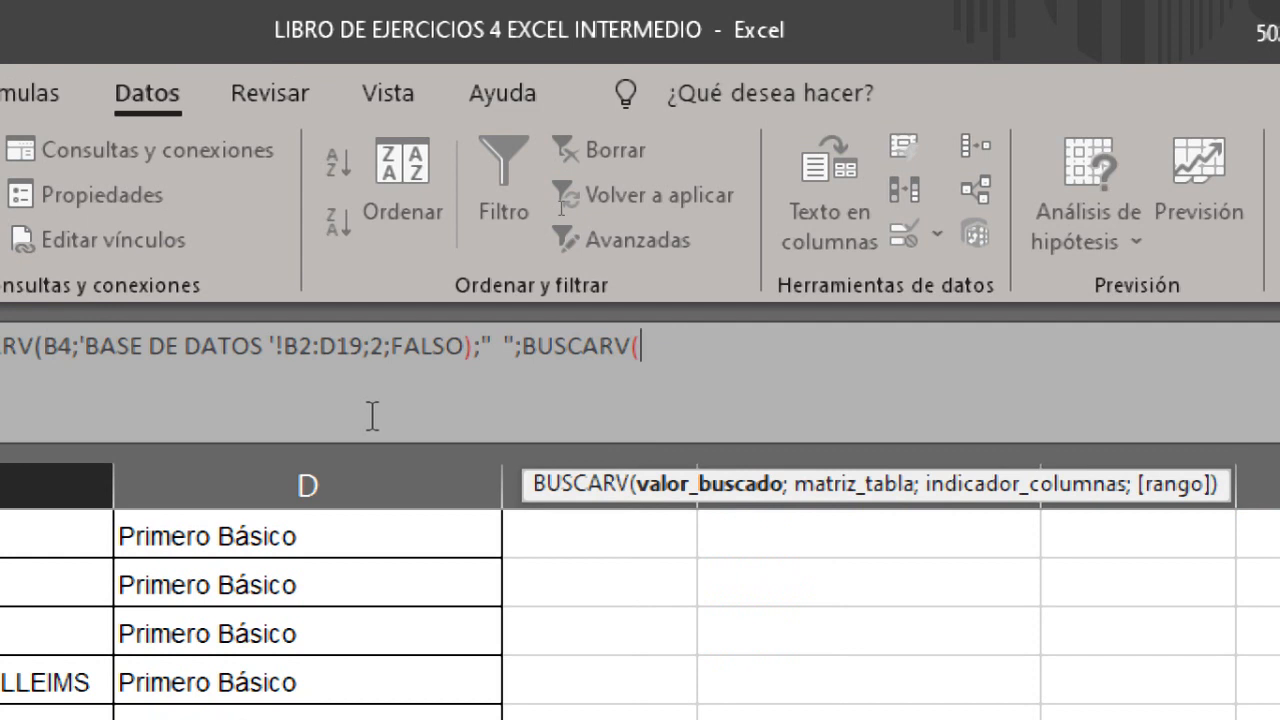
text(B4;)
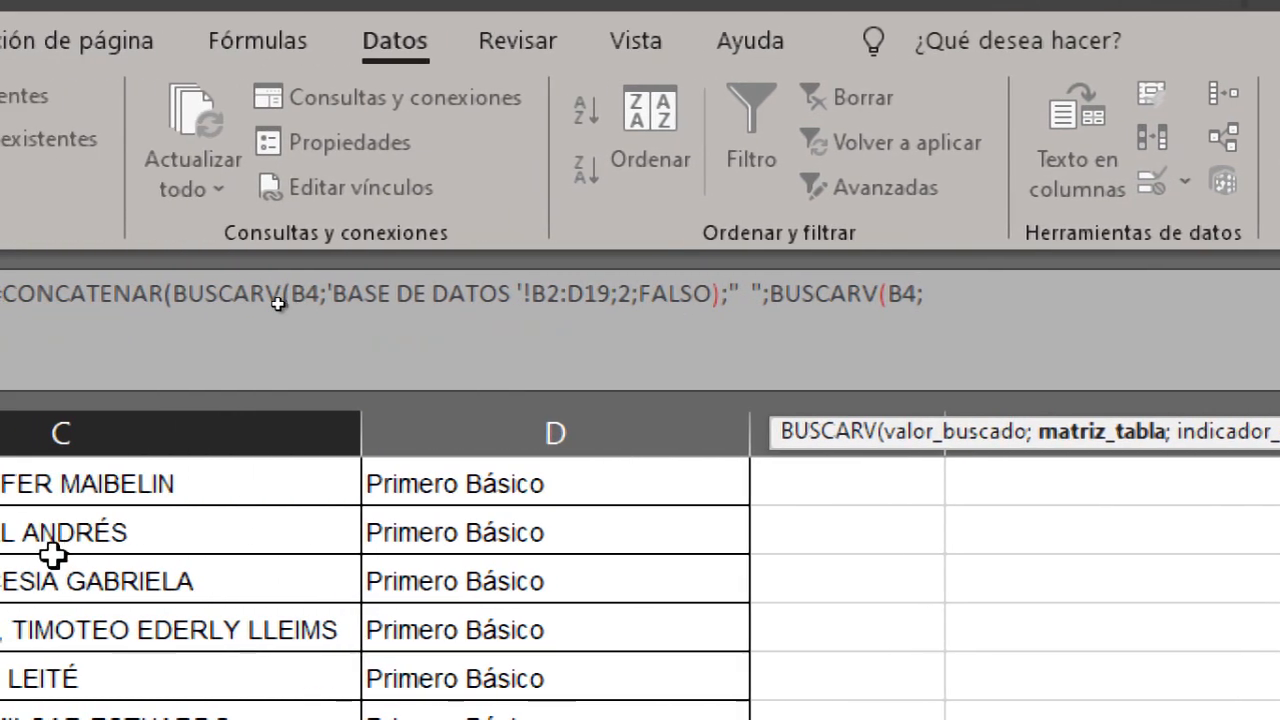
Set the second BUSCARV's table to B2:D19 on BASE DE DATOS, column index 3 and exact match FALSO, and close both functions.
scroll(42, 543, up, 2)
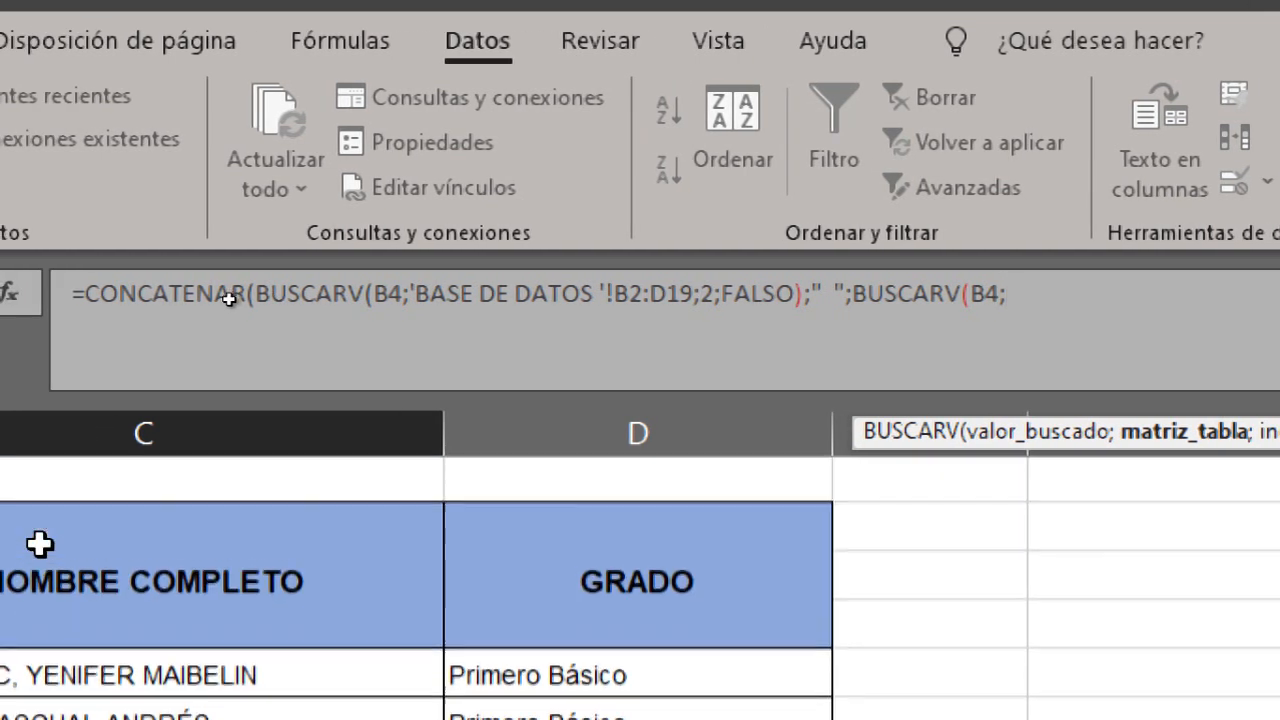
drag(106, 577, 962, 583)
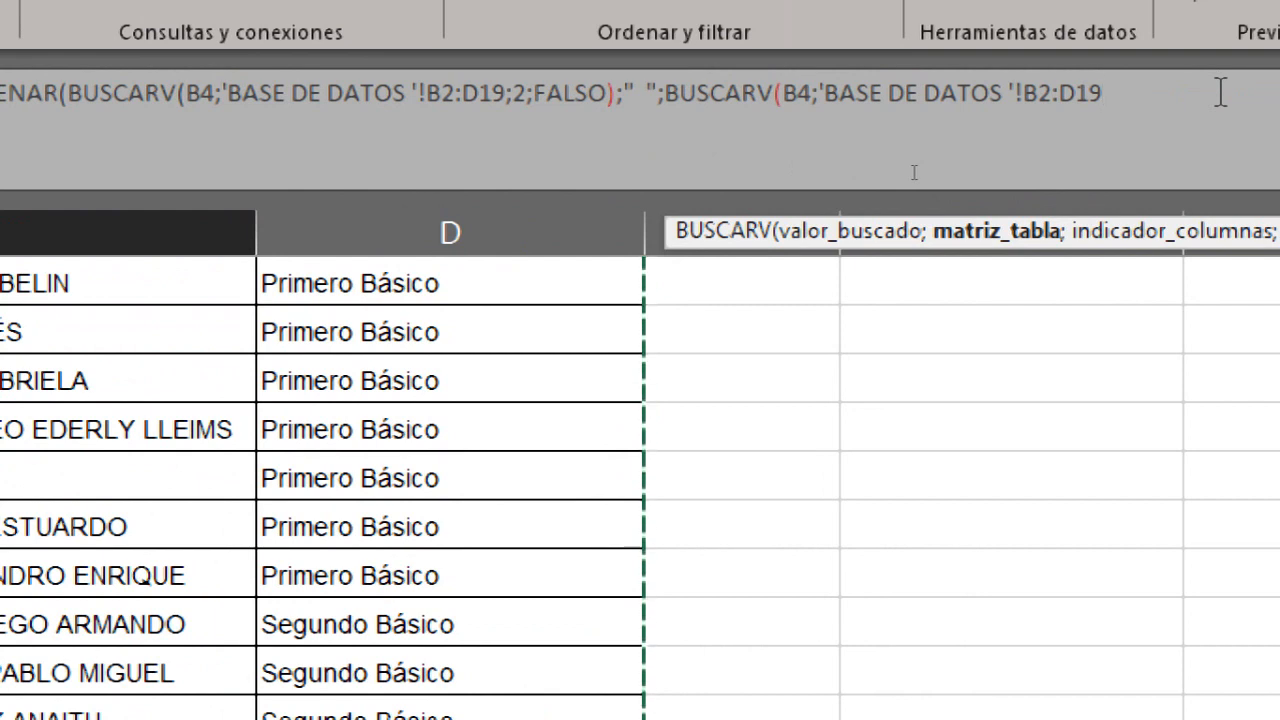
text(;)
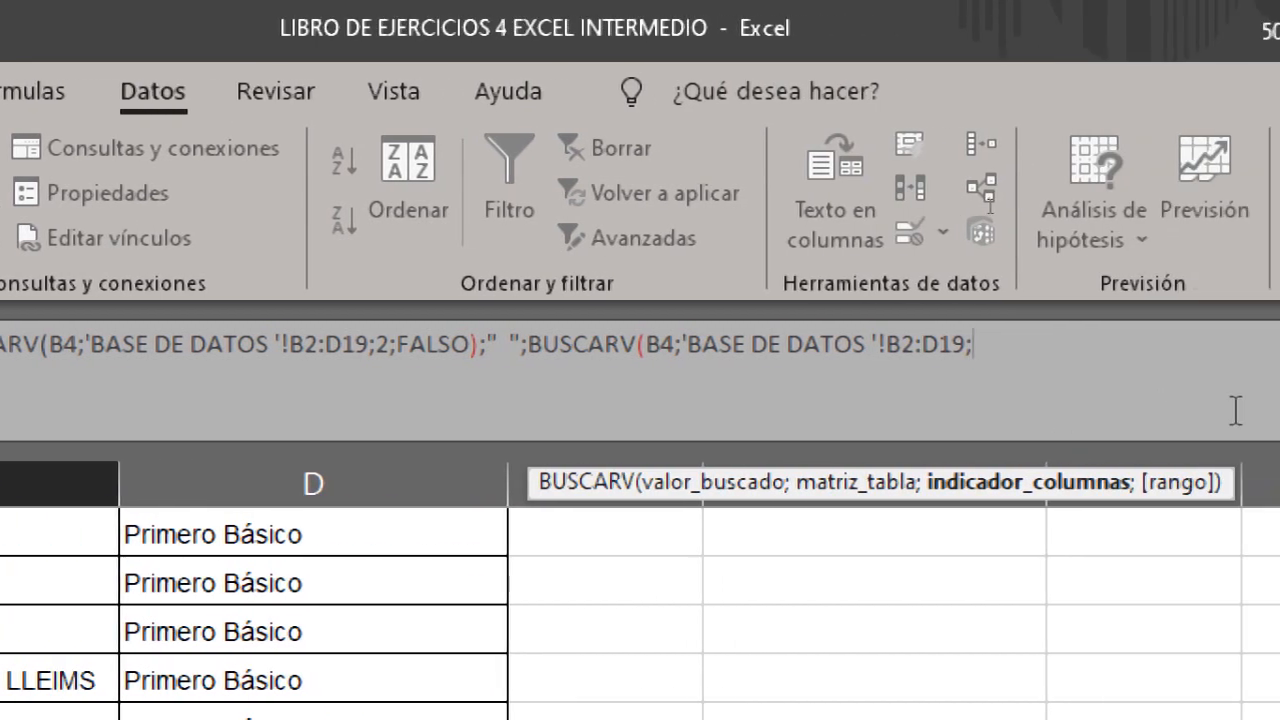
text(3)
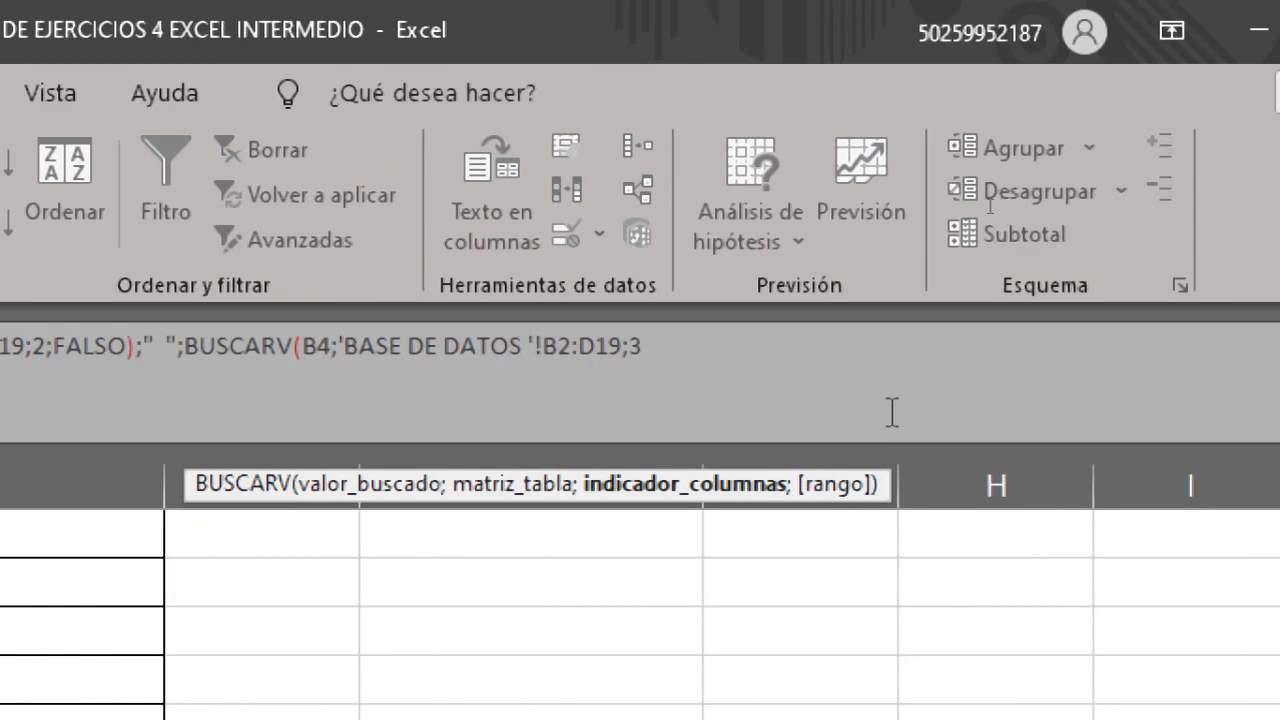
text(;)
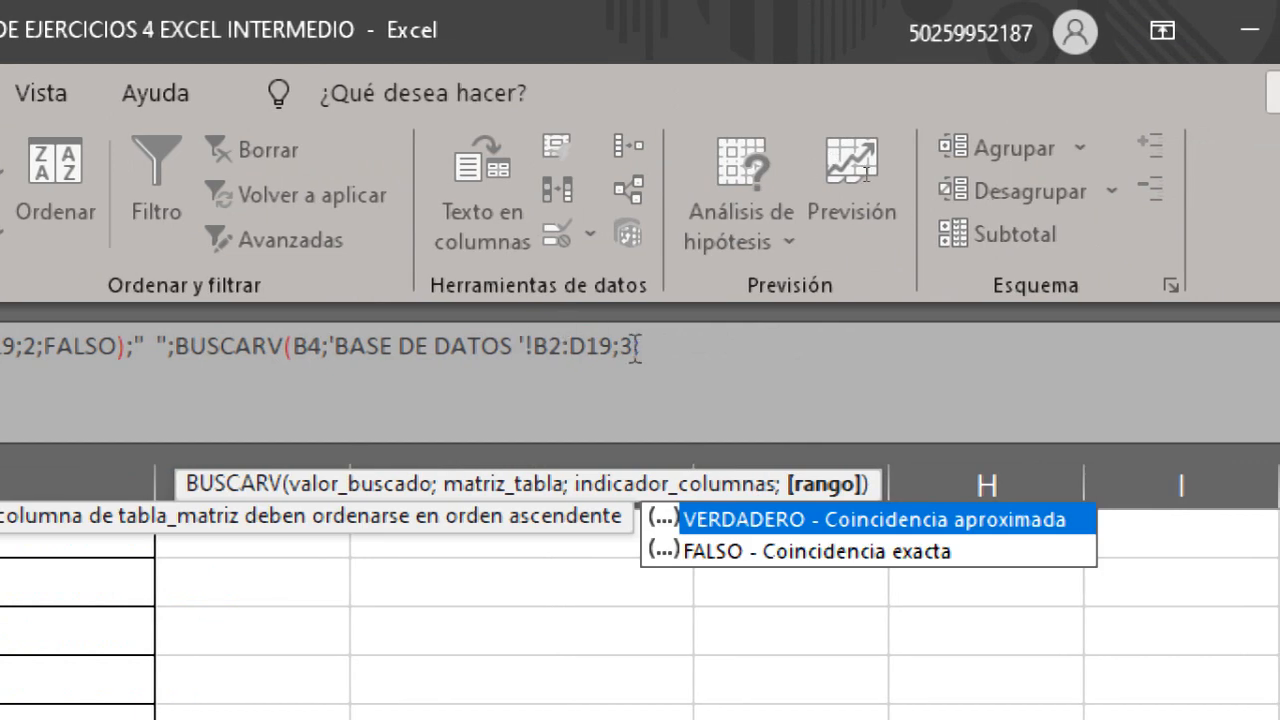
double_click(742, 545)
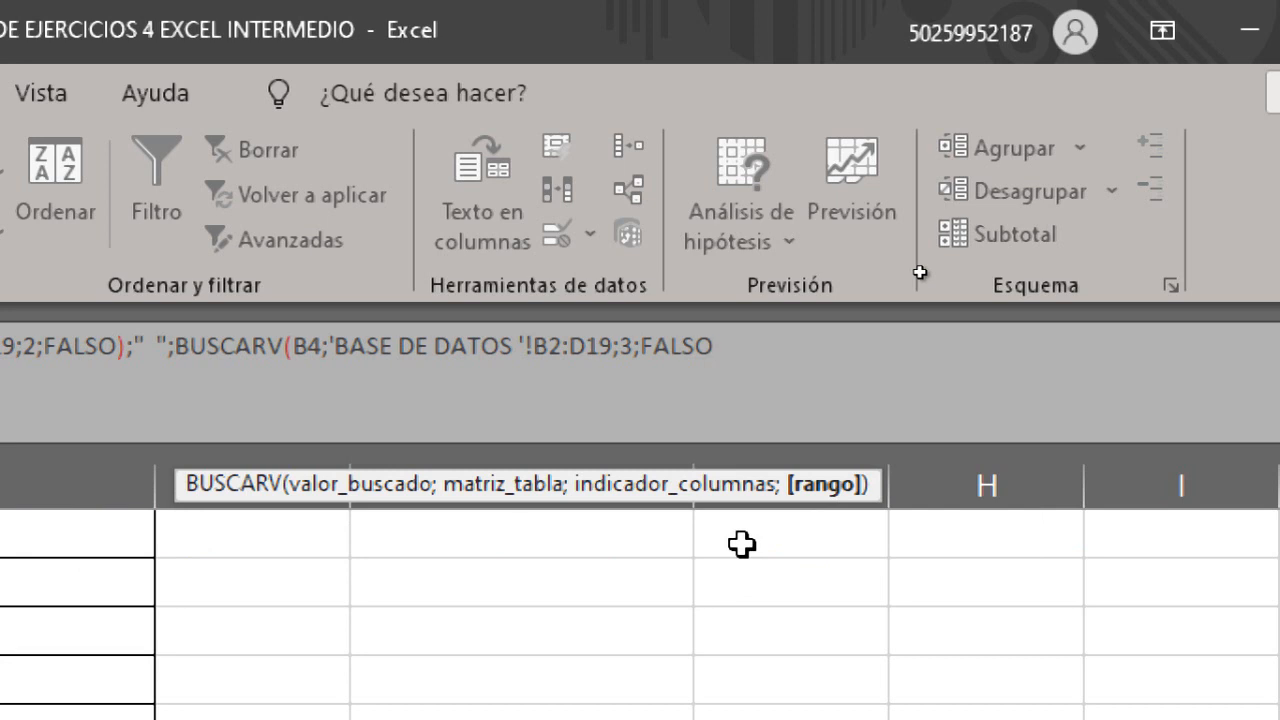
text())
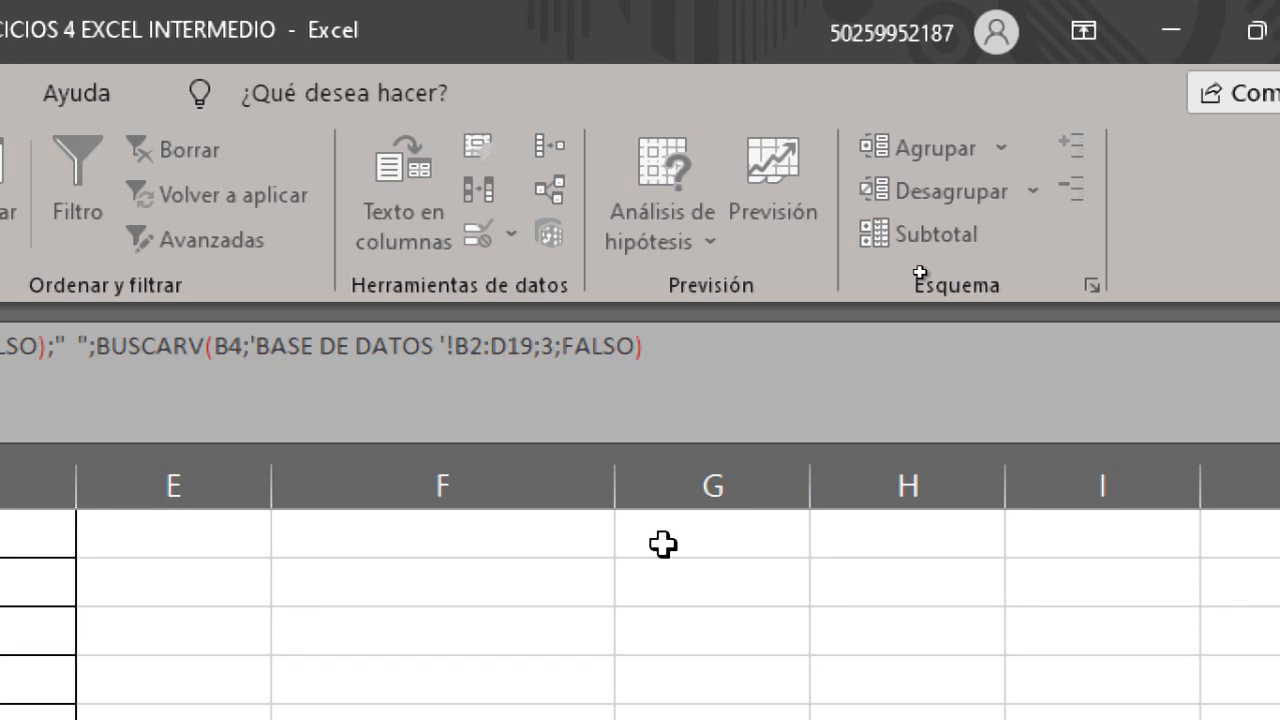
text())
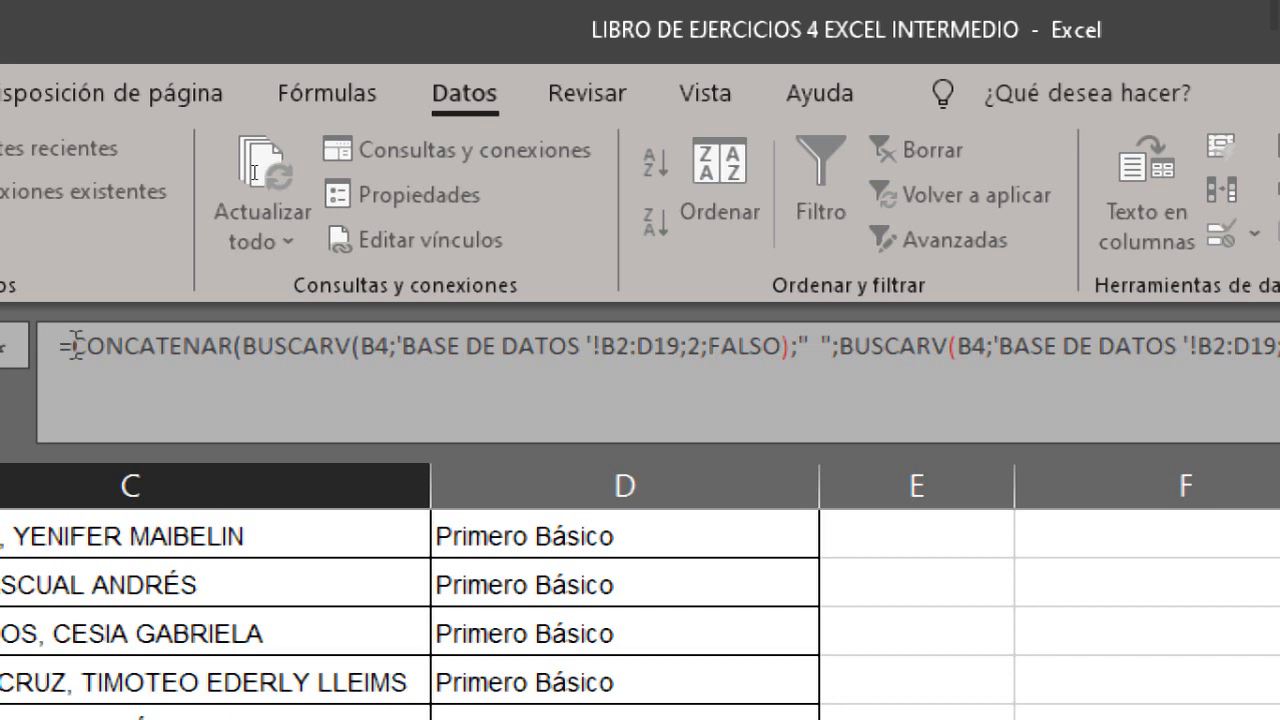
Review the formula's parts: the CONCATENAR function, the first BUSCARV, the space separator and the second BUSCARV.
drag(78, 348, 235, 355)
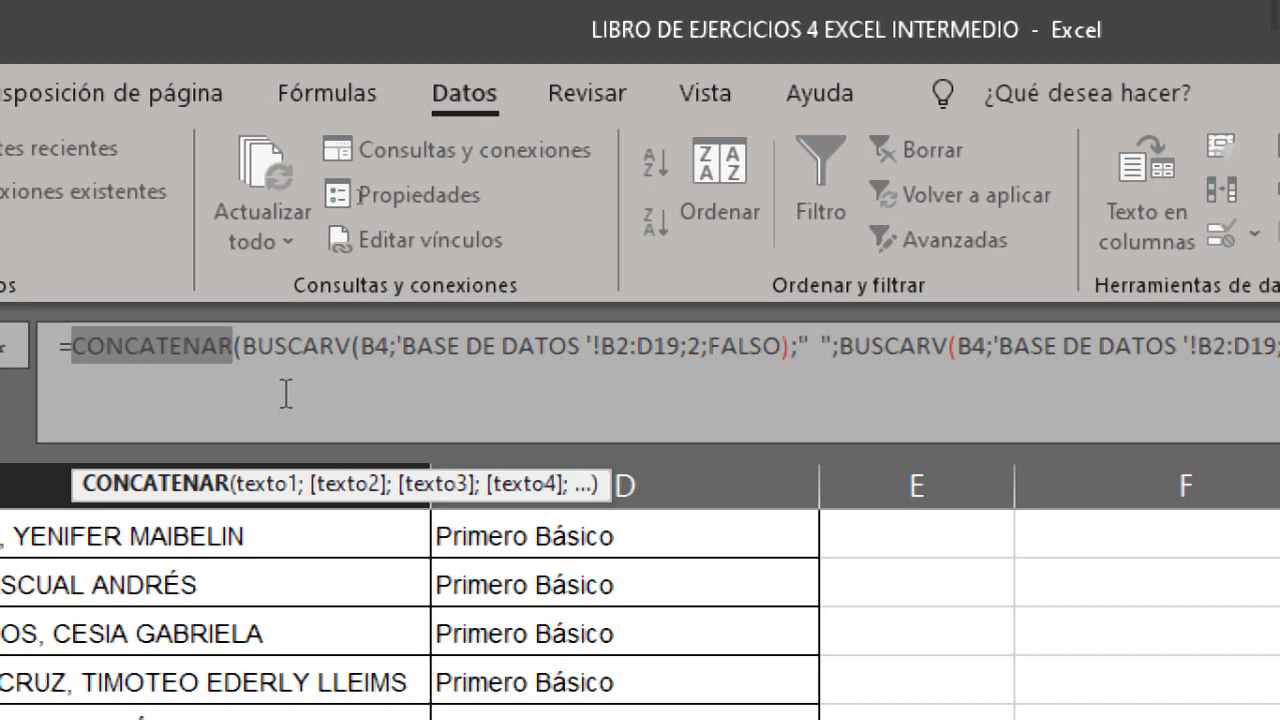
drag(238, 346, 789, 392)
triple_click(246, 347)
click(247, 347)
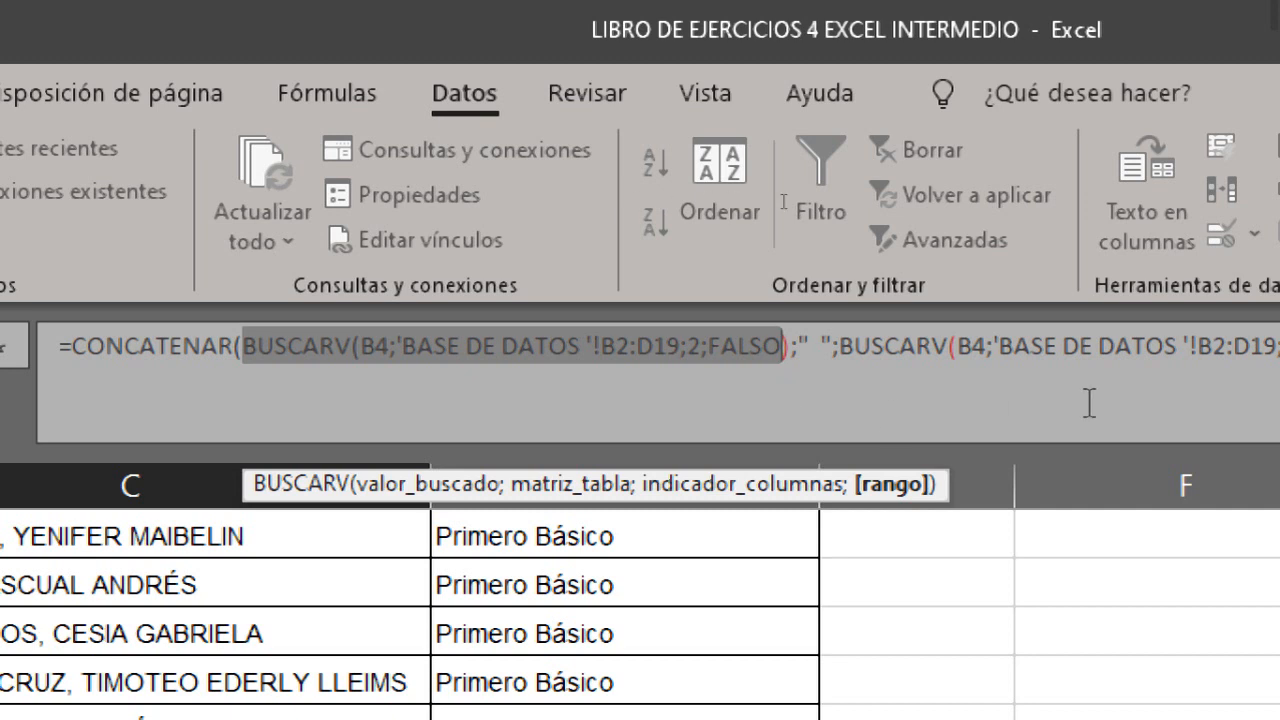
click(804, 345)
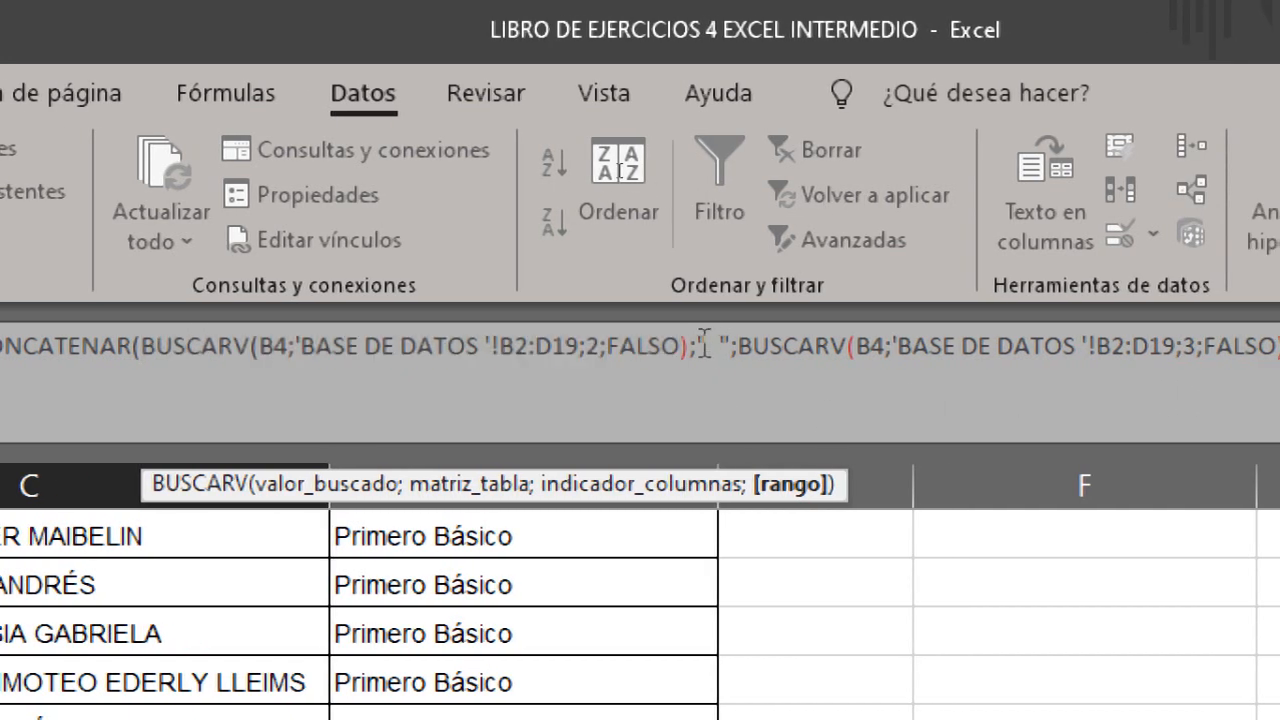
drag(704, 345, 1221, 347)
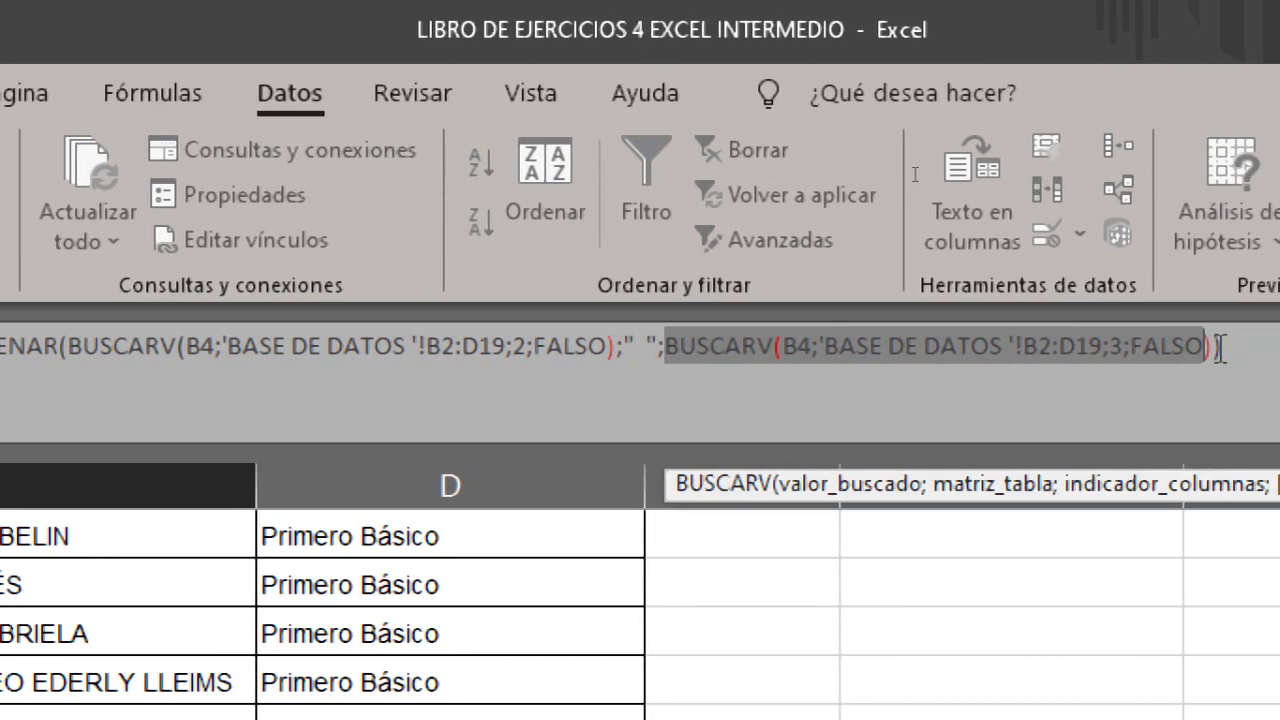
click(1218, 347)
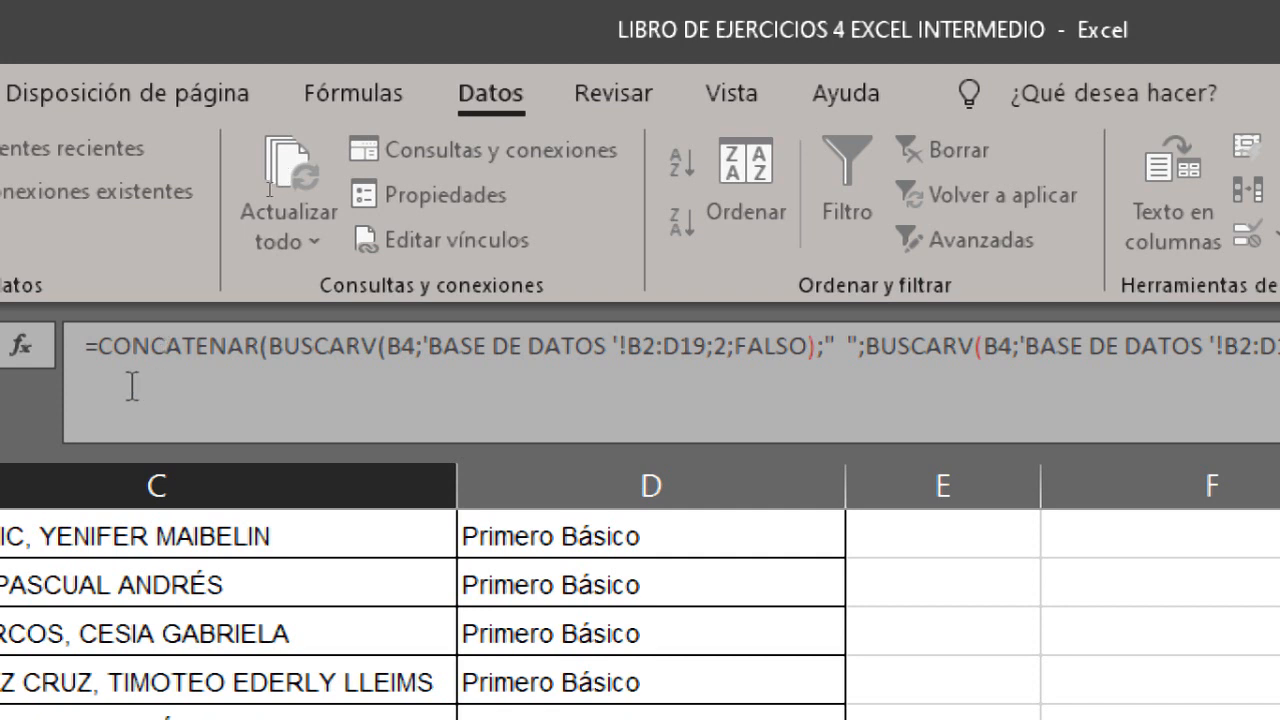
drag(88, 346, 1248, 344)
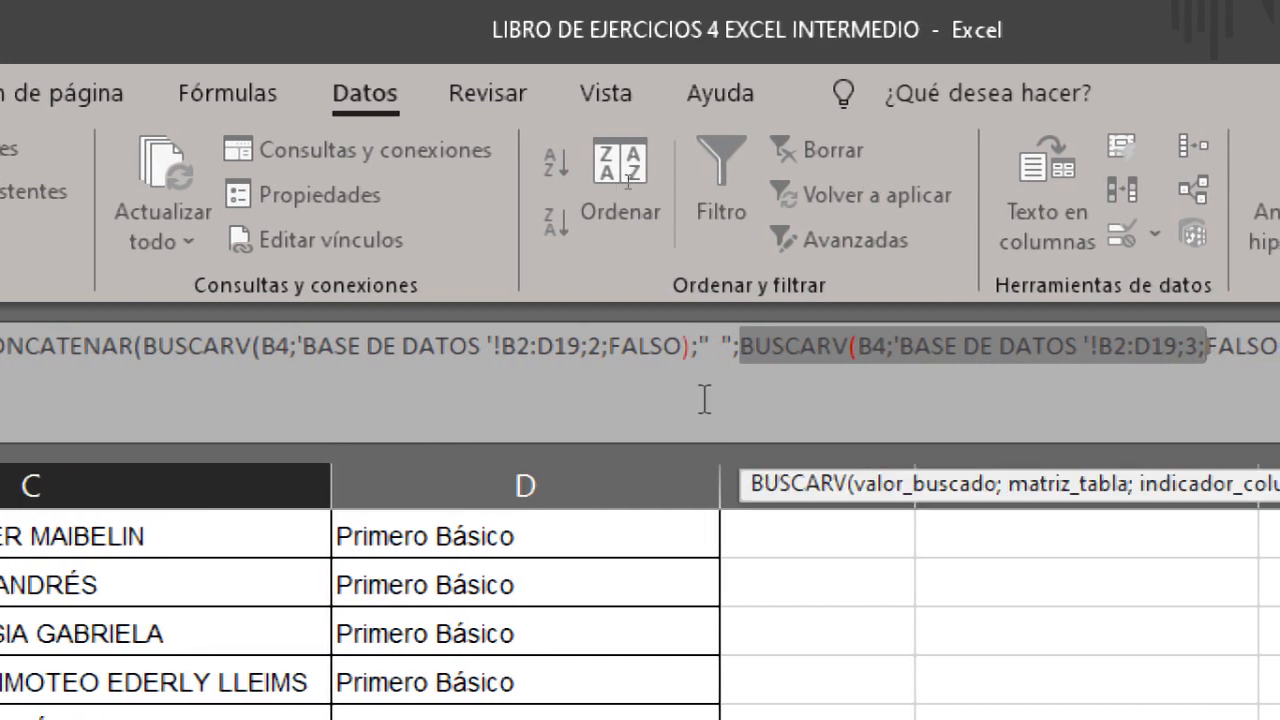
click(734, 346)
click(1225, 350)
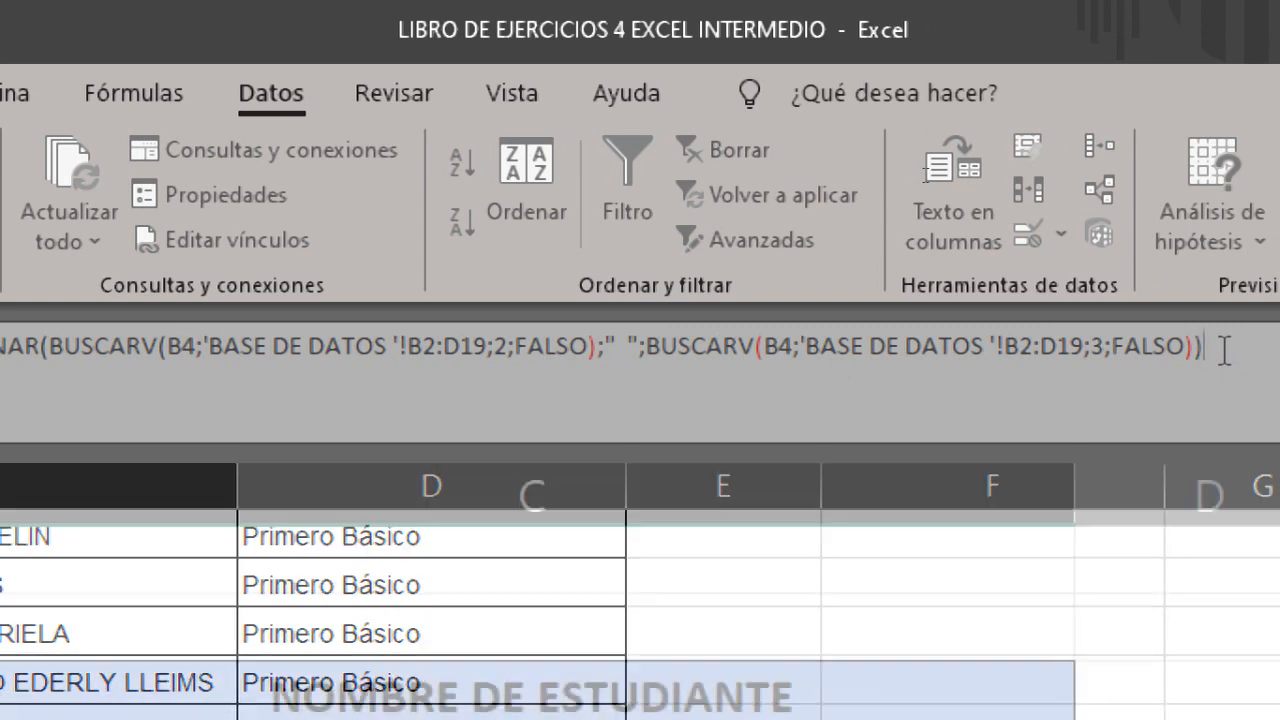
Enter the formula in C4 and test it by choosing a different student card number from the list in B4.
key(Return)
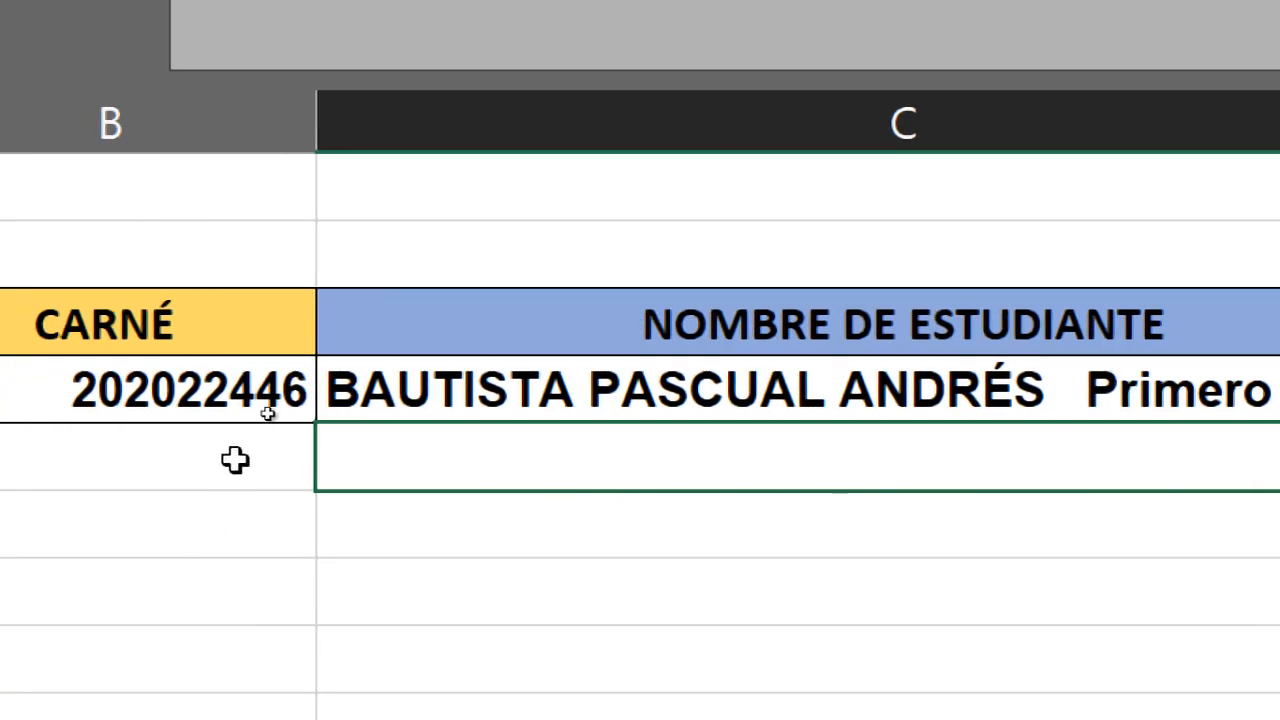
click(236, 400)
click(330, 405)
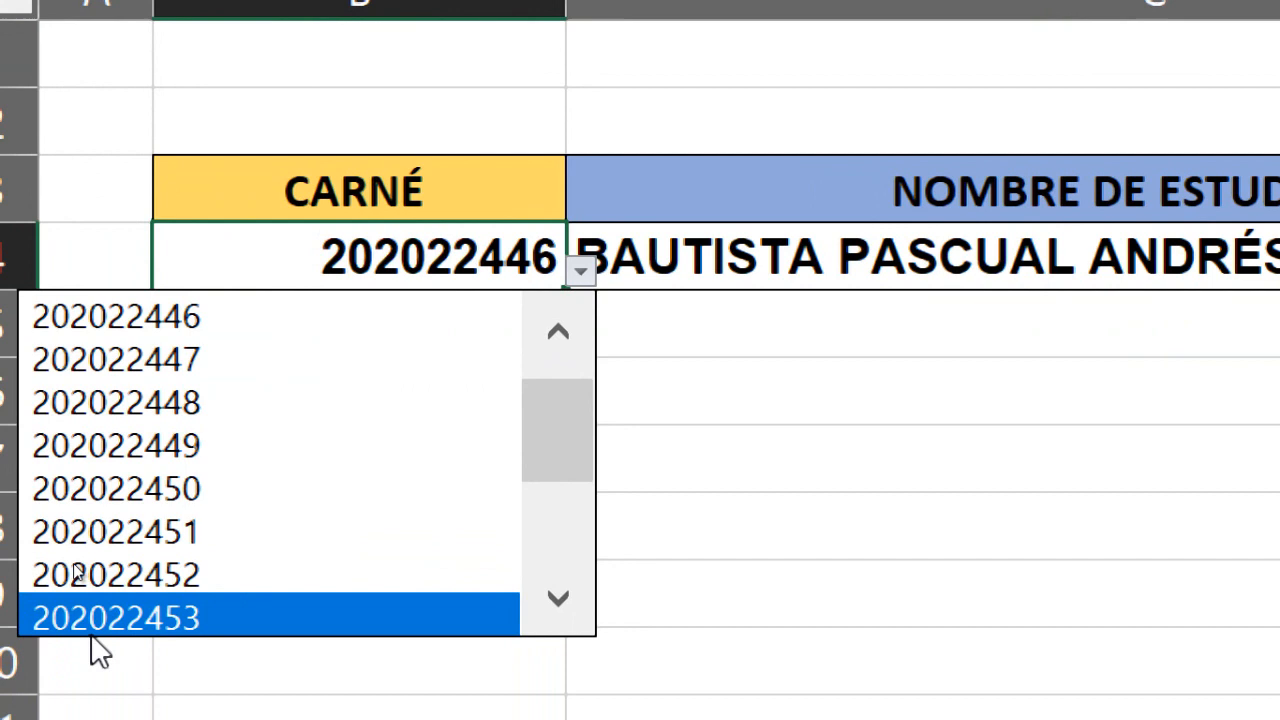
click(97, 619)
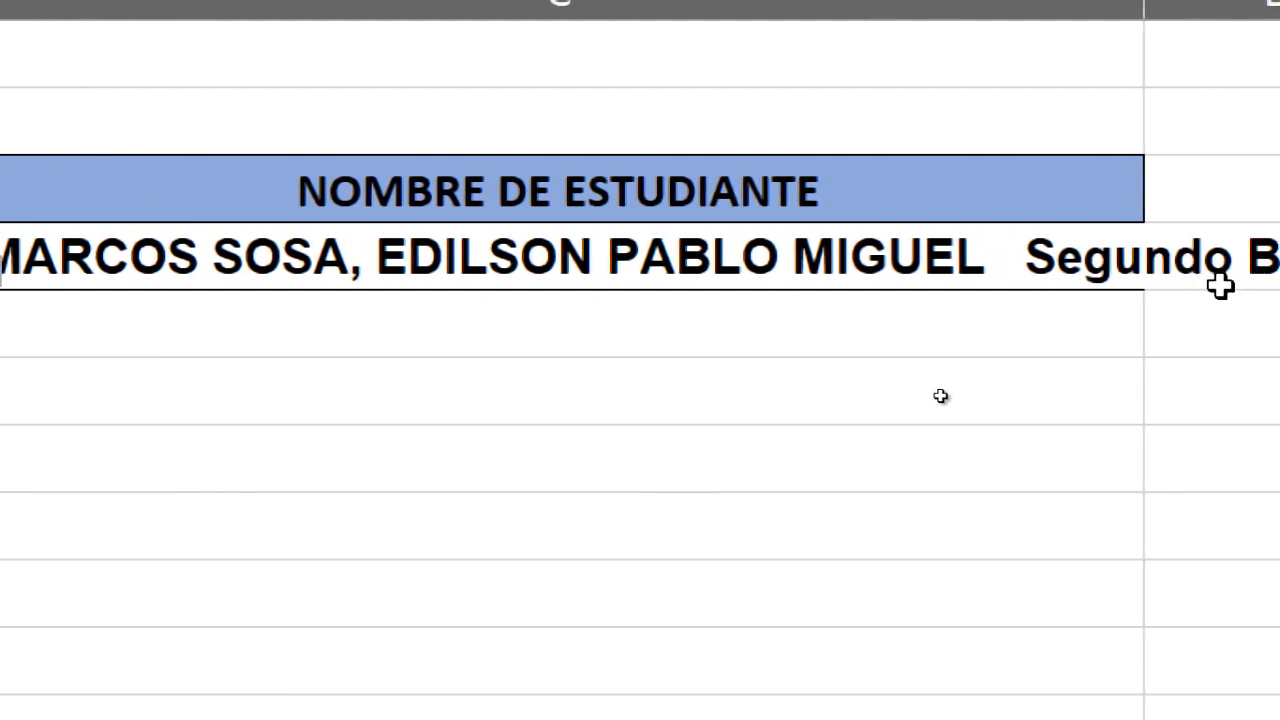
Fit the width of column C to its contents and reduce the Lupa screen magnification to 100%.
double_click(1145, 5)
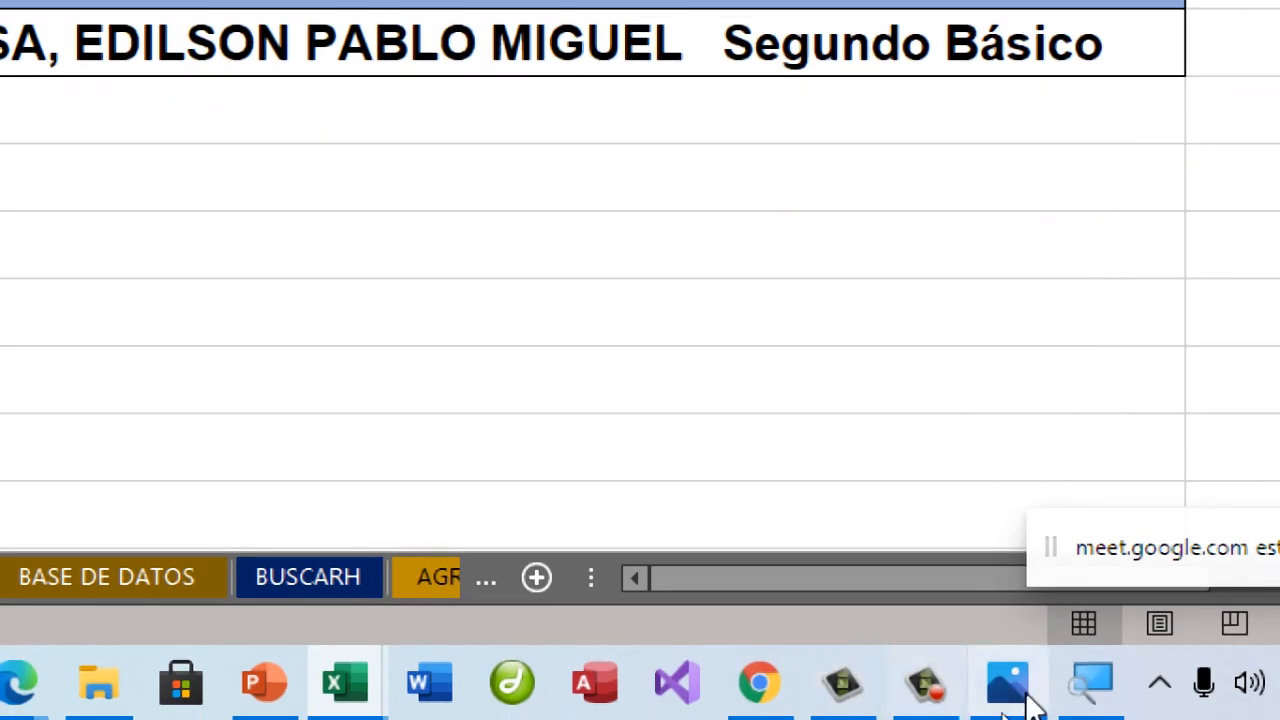
click(1092, 682)
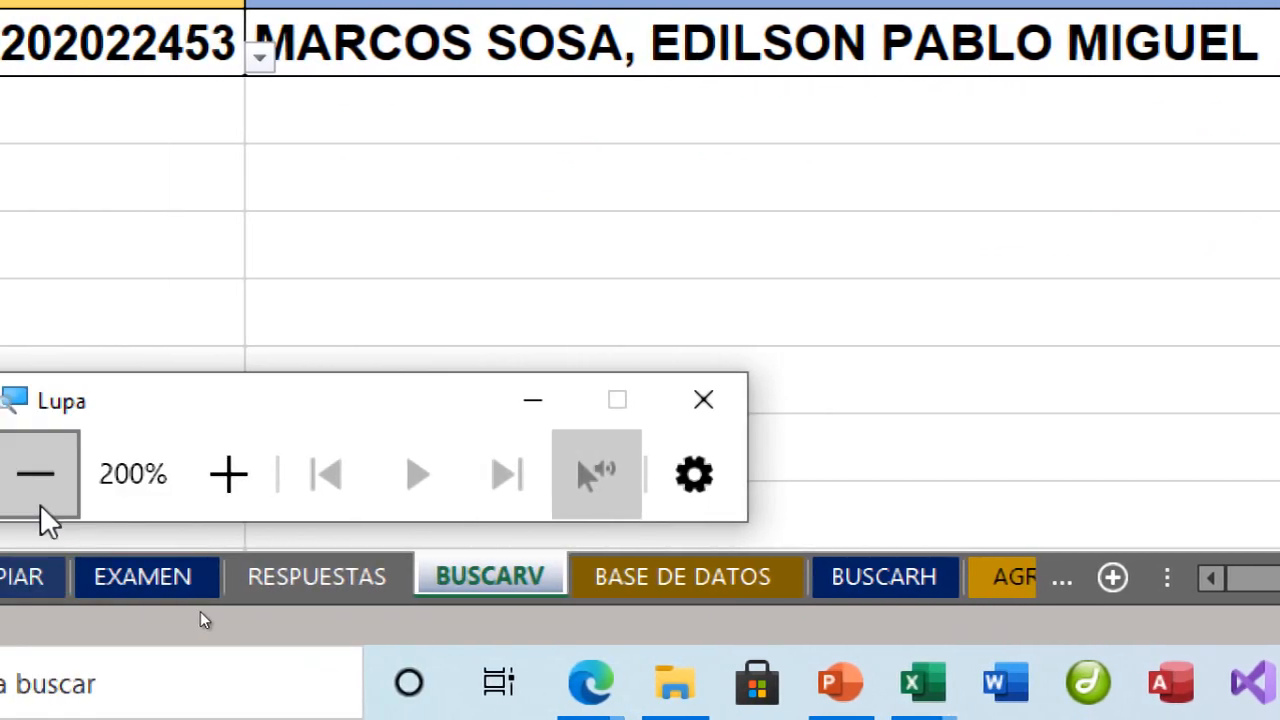
click(40, 517)
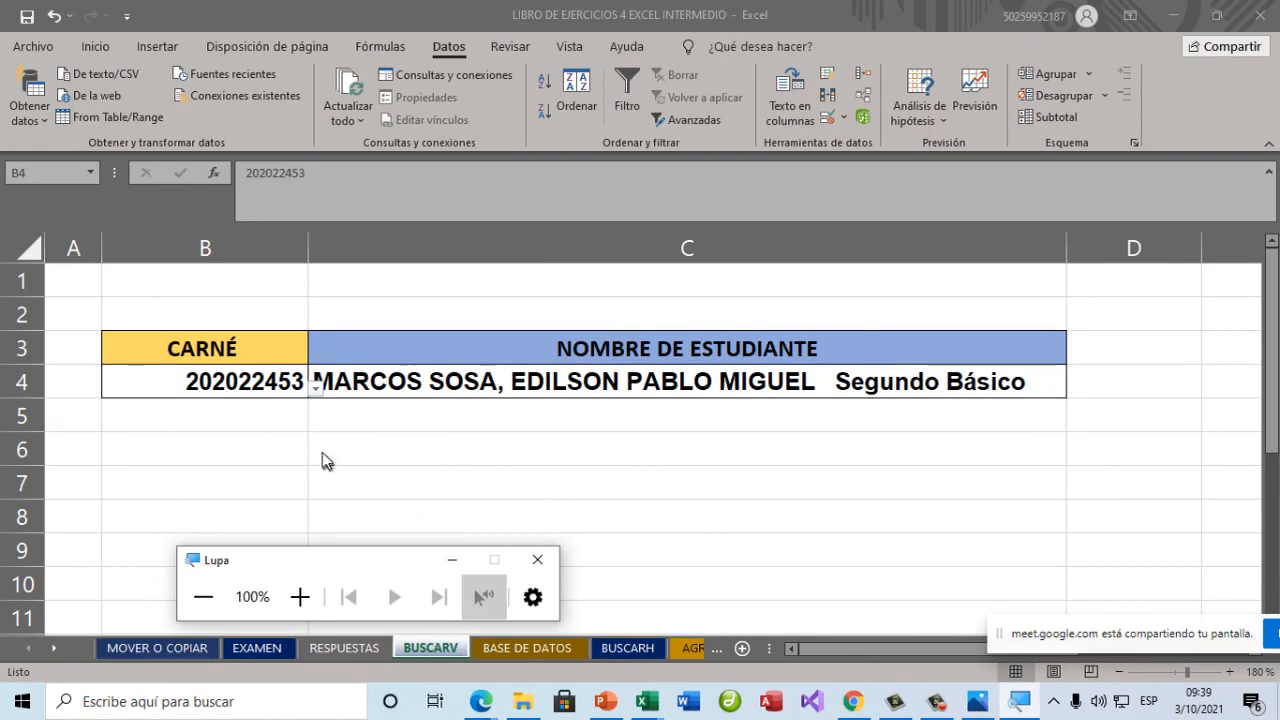
Choose another student card number from the list in B4 and open the C4 formula for review.
click(316, 390)
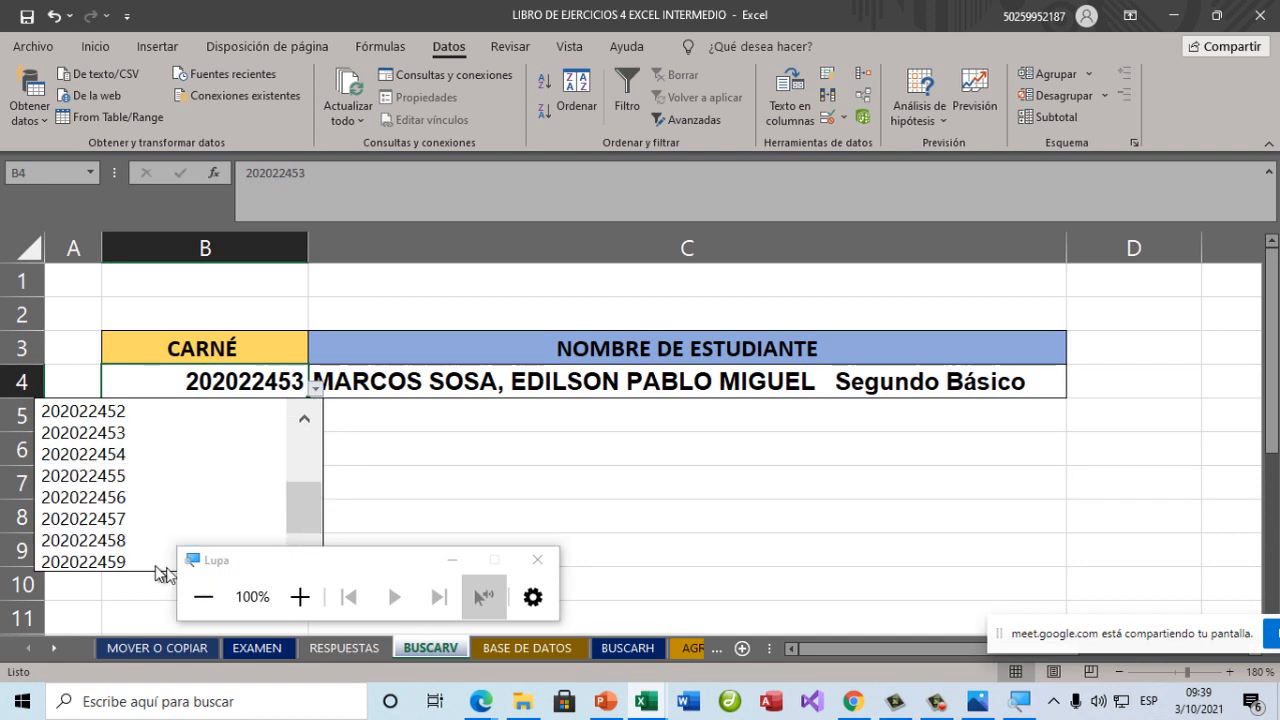
click(125, 497)
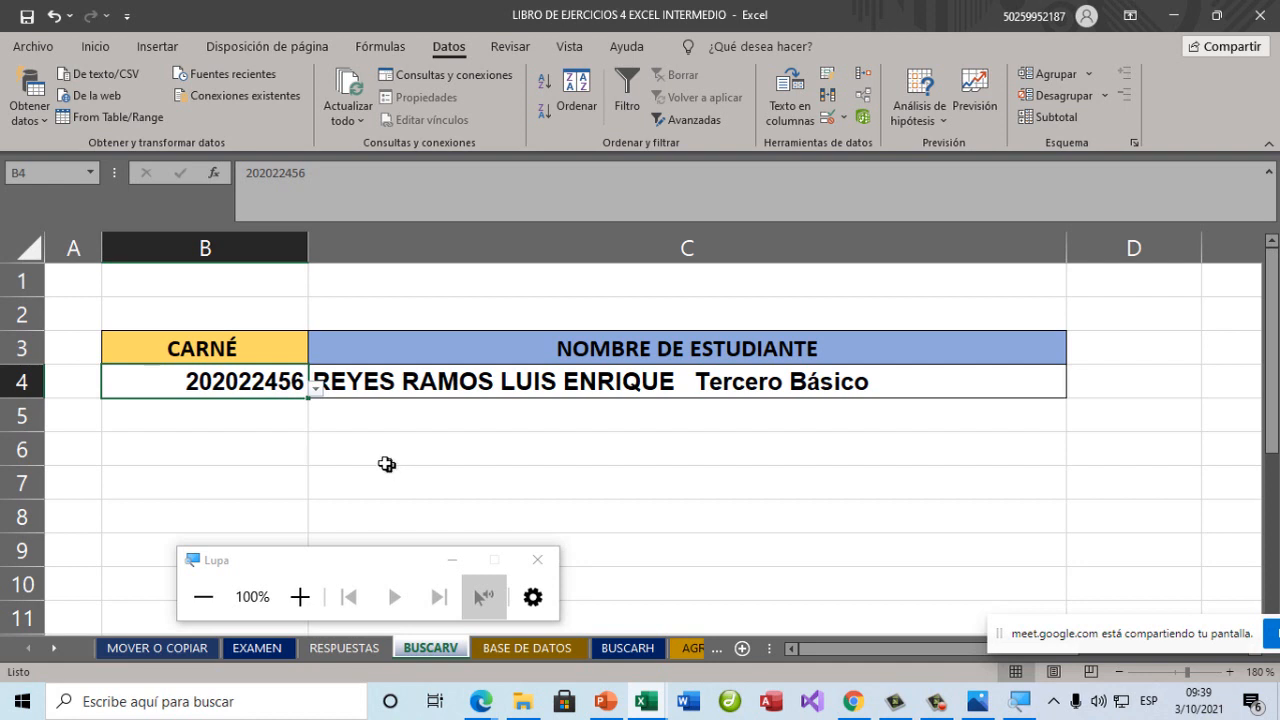
double_click(494, 383)
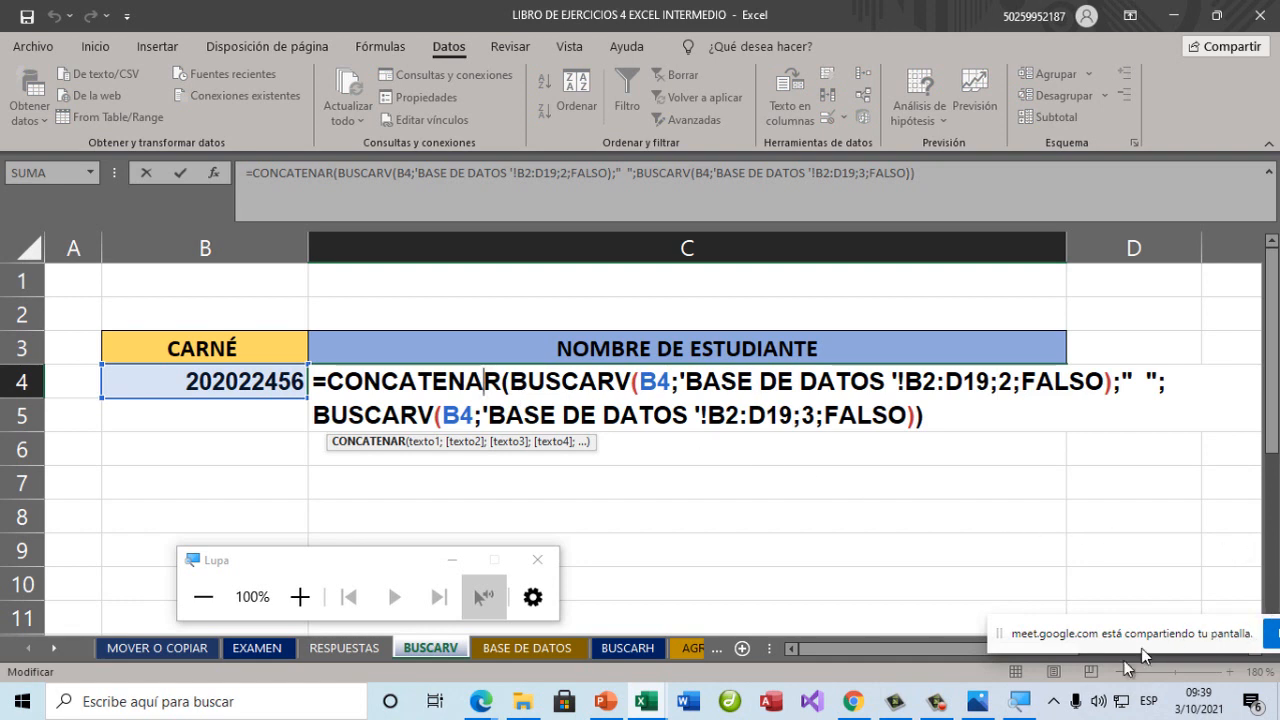
Review the C4 formula's parts again: the CONCATENAR function, the first BUSCARV, the space separator and the second BUSCARV.
click(846, 573)
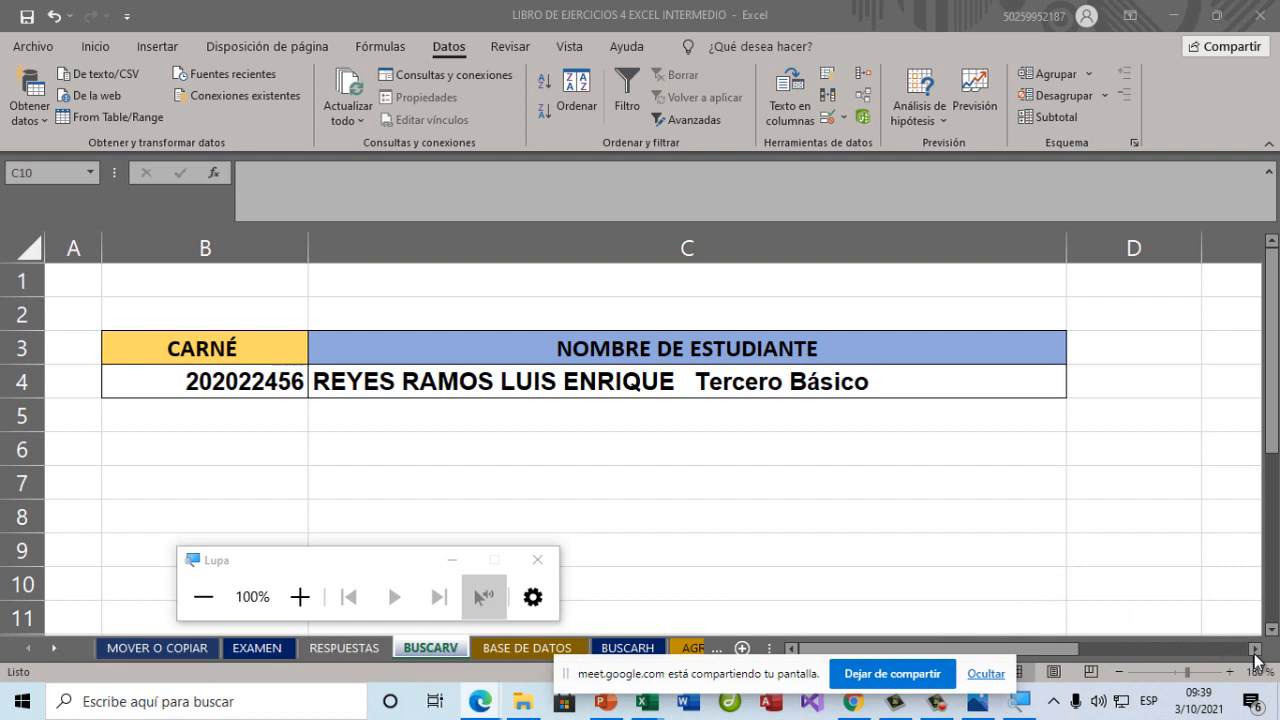
click(1255, 648)
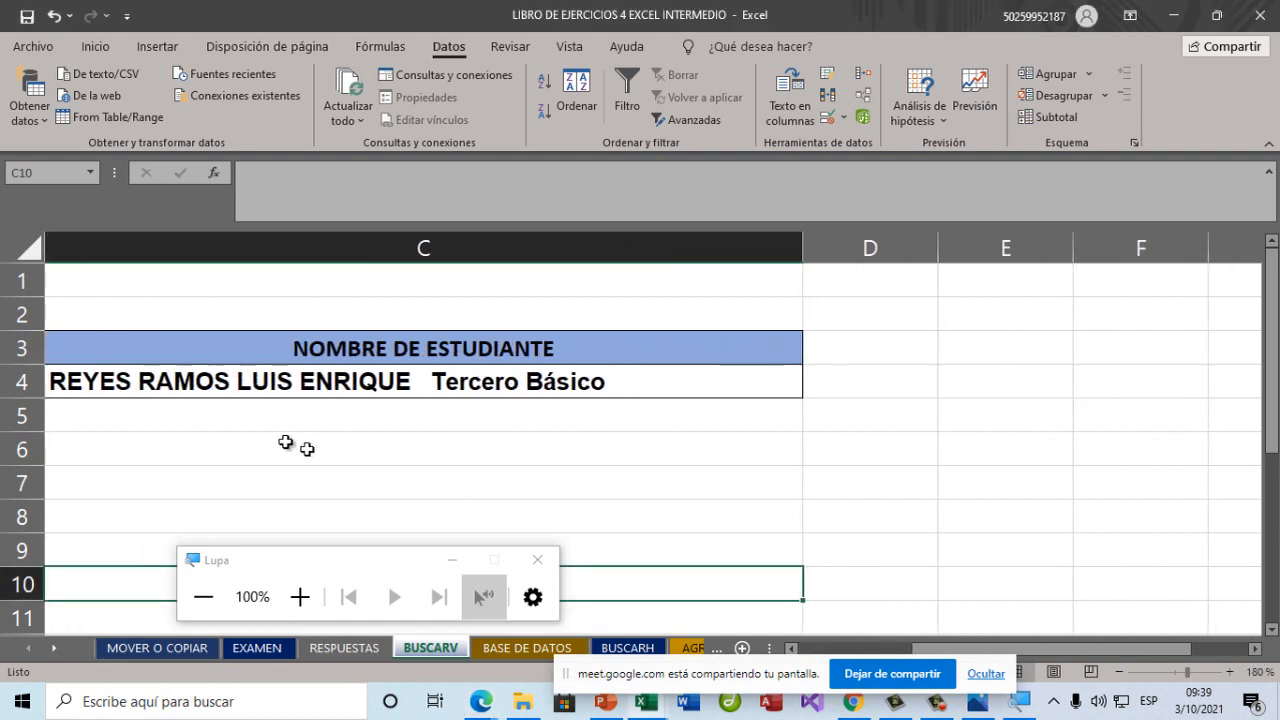
double_click(154, 385)
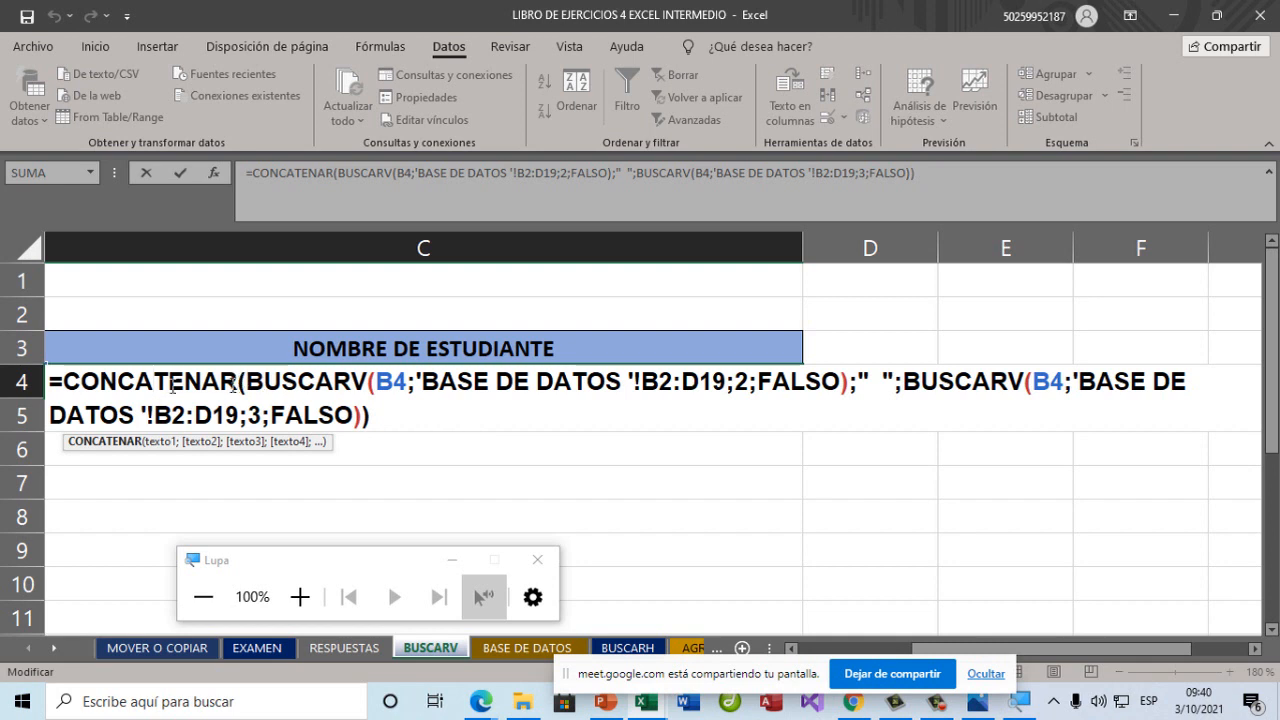
drag(235, 384, 63, 382)
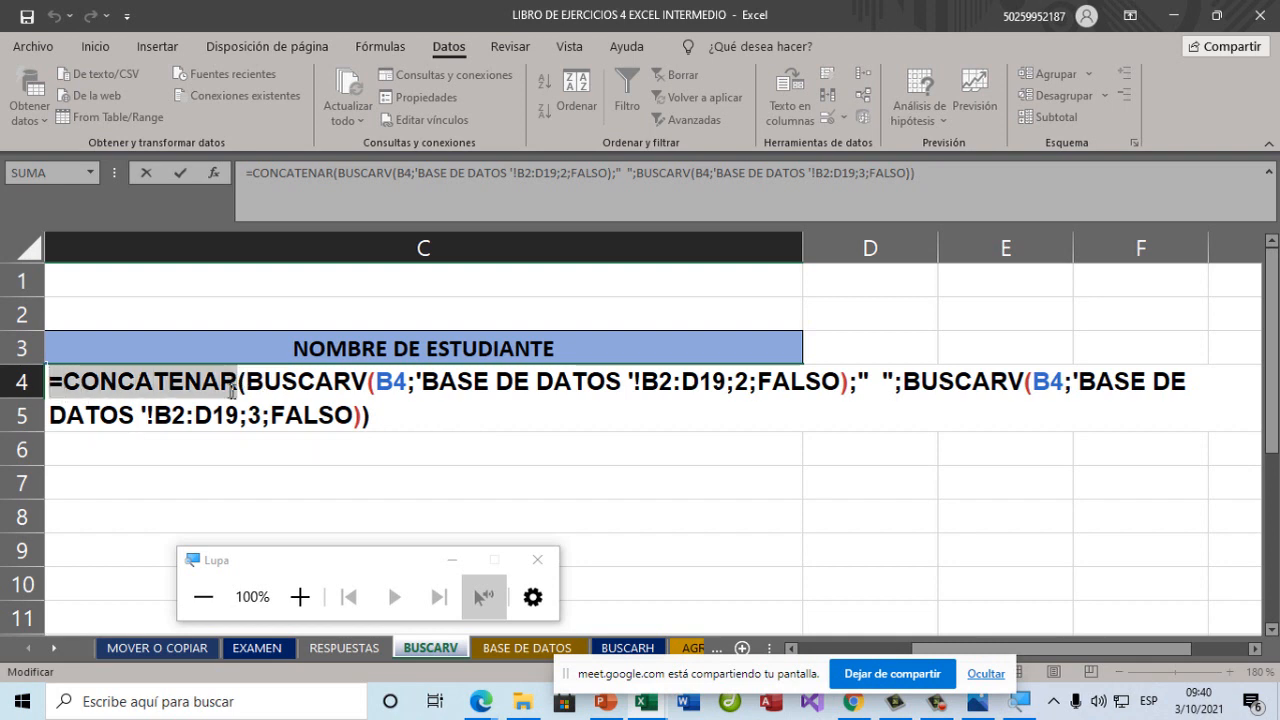
drag(237, 385, 850, 386)
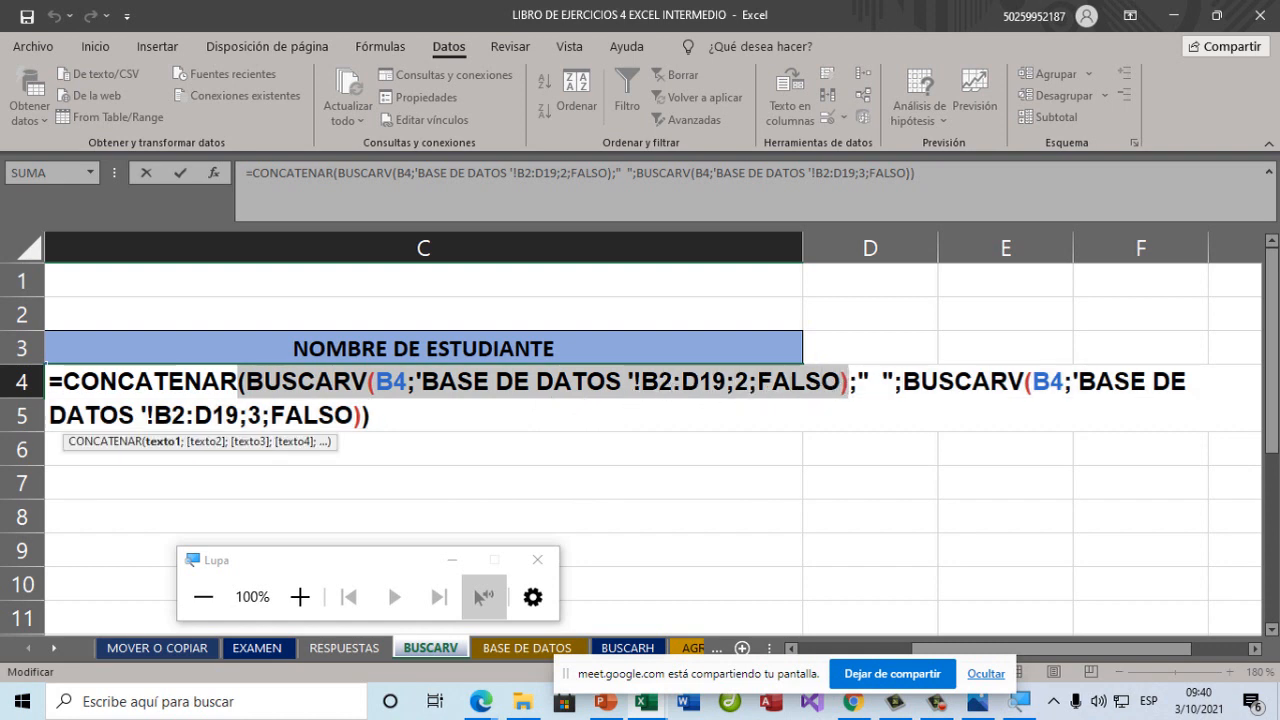
drag(858, 380, 912, 414)
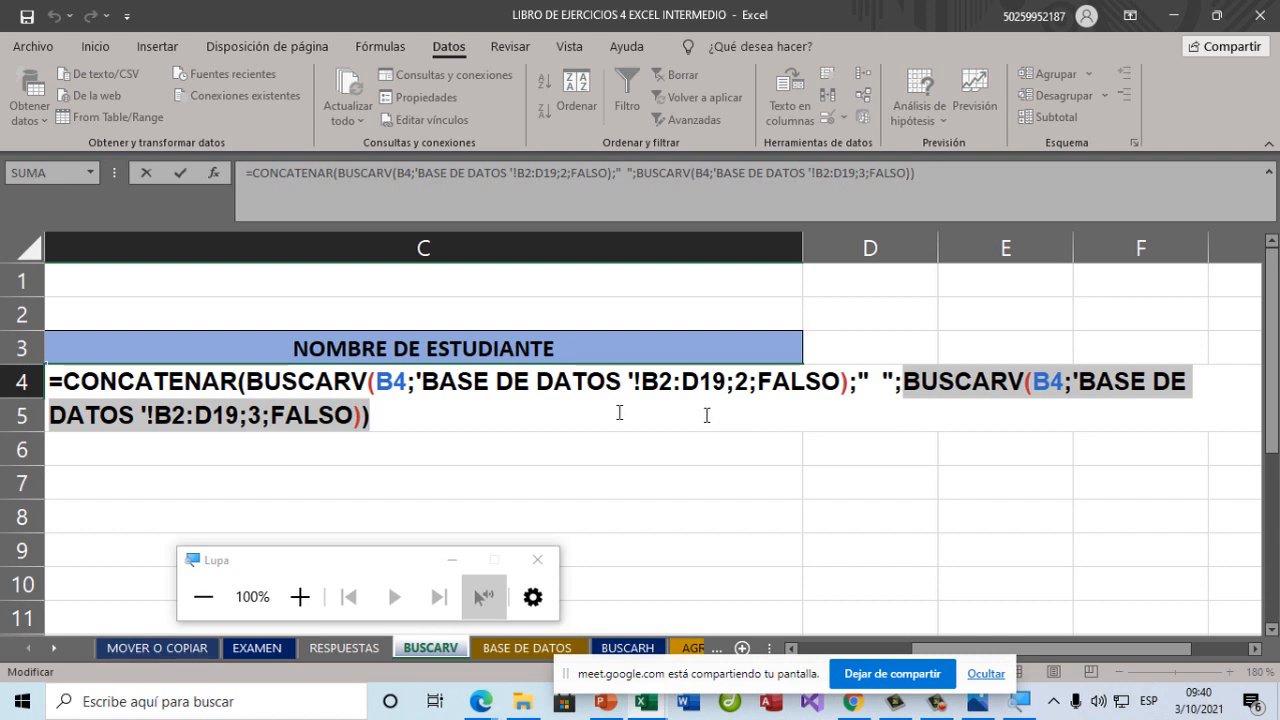
click(400, 415)
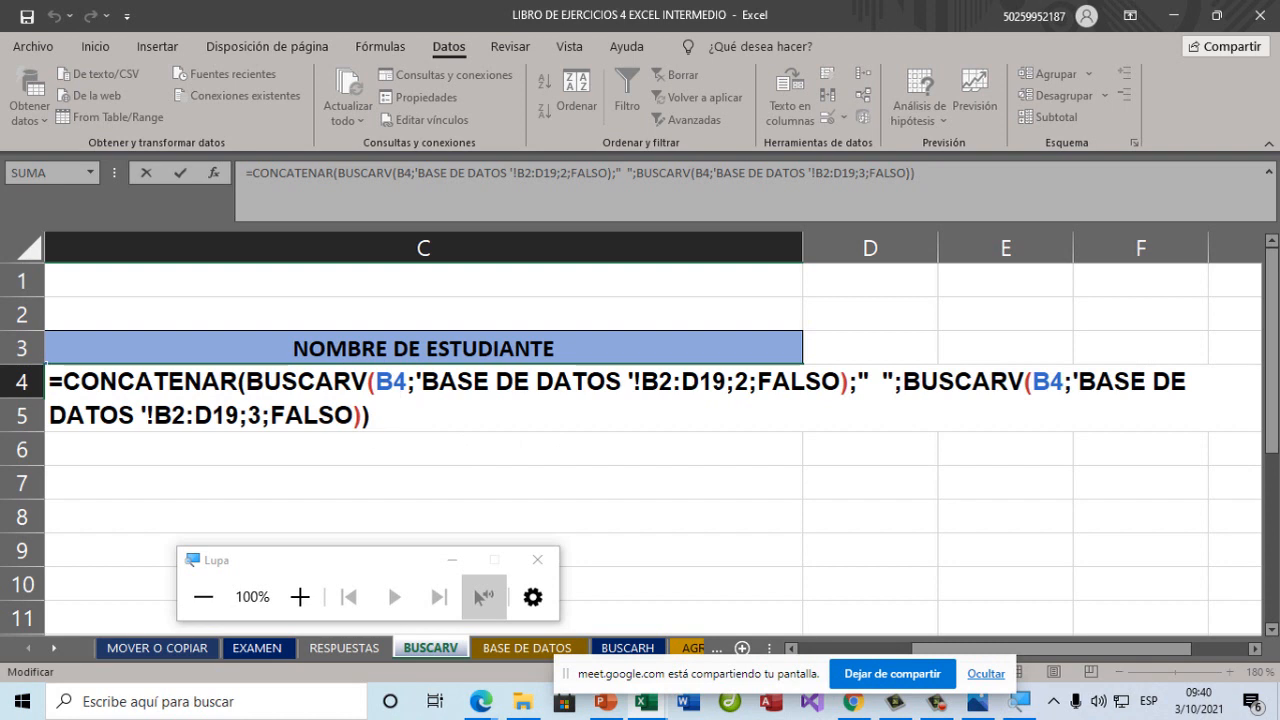
key(Return)
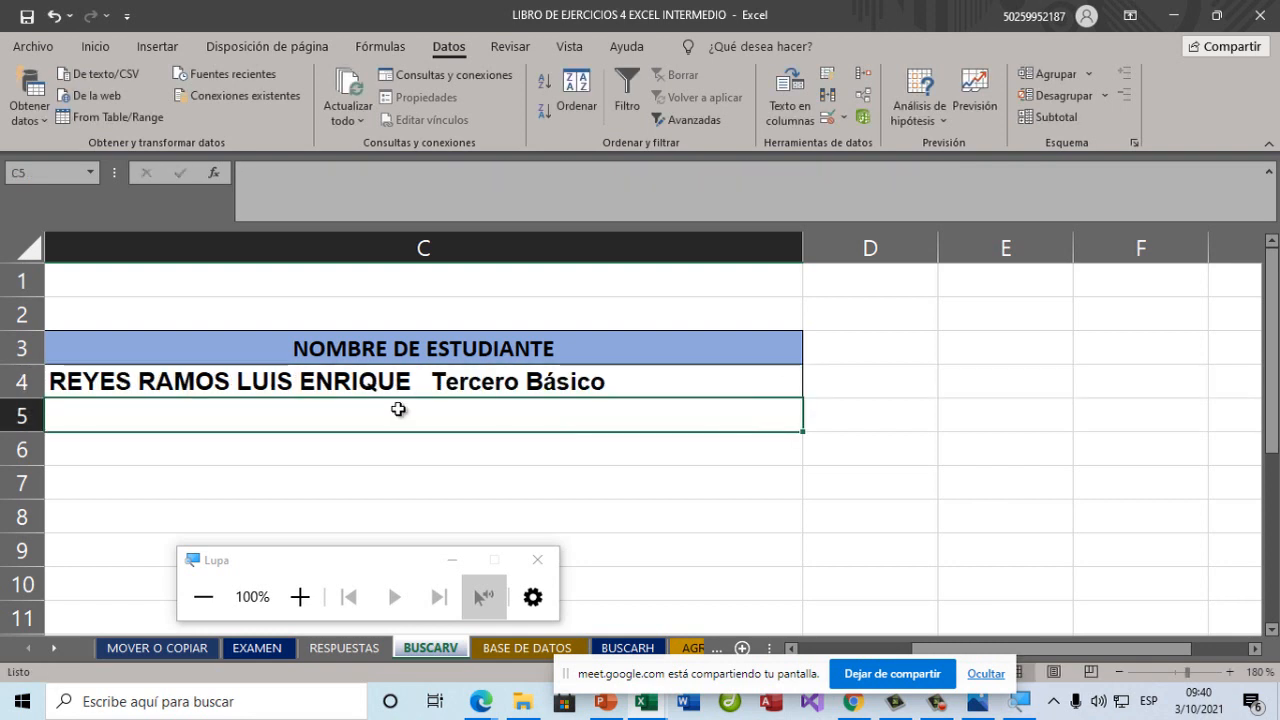
Examine the NOMBRE COMPLETO and GRADO columns in the BASE DE DATOS sheet and return to the BUSCARV sheet.
click(505, 647)
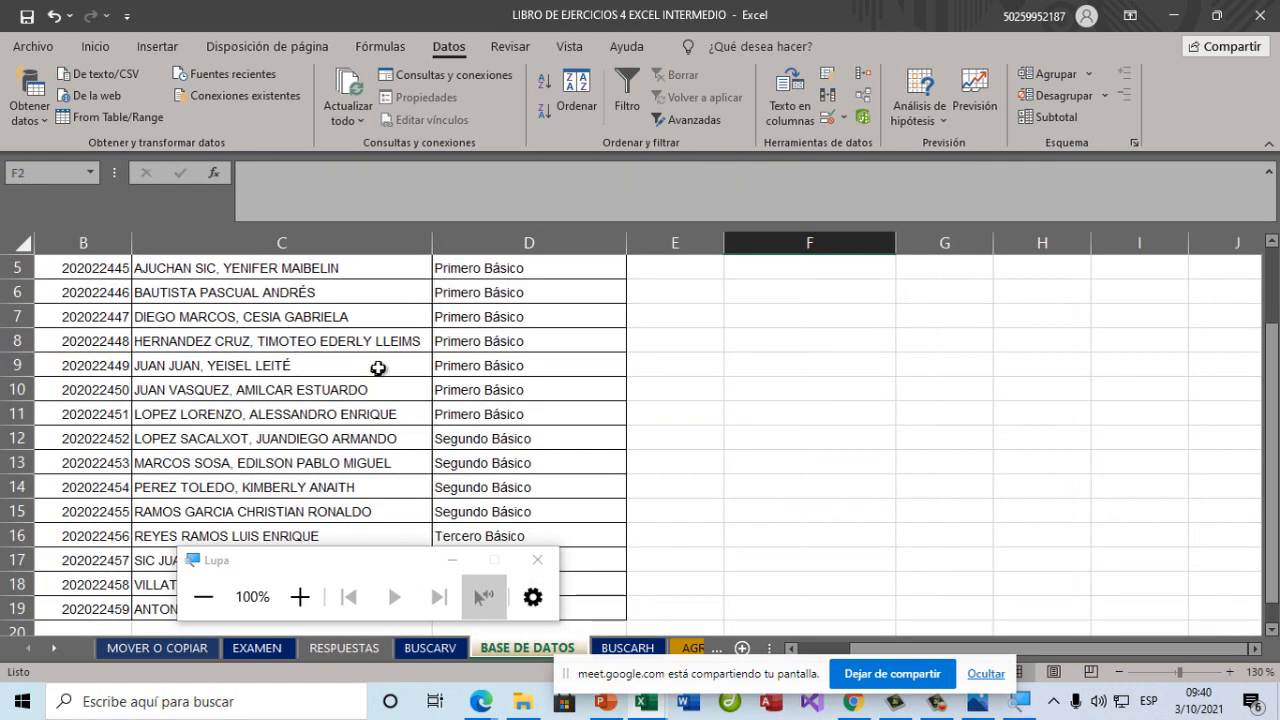
scroll(360, 350, up, 2)
click(268, 250)
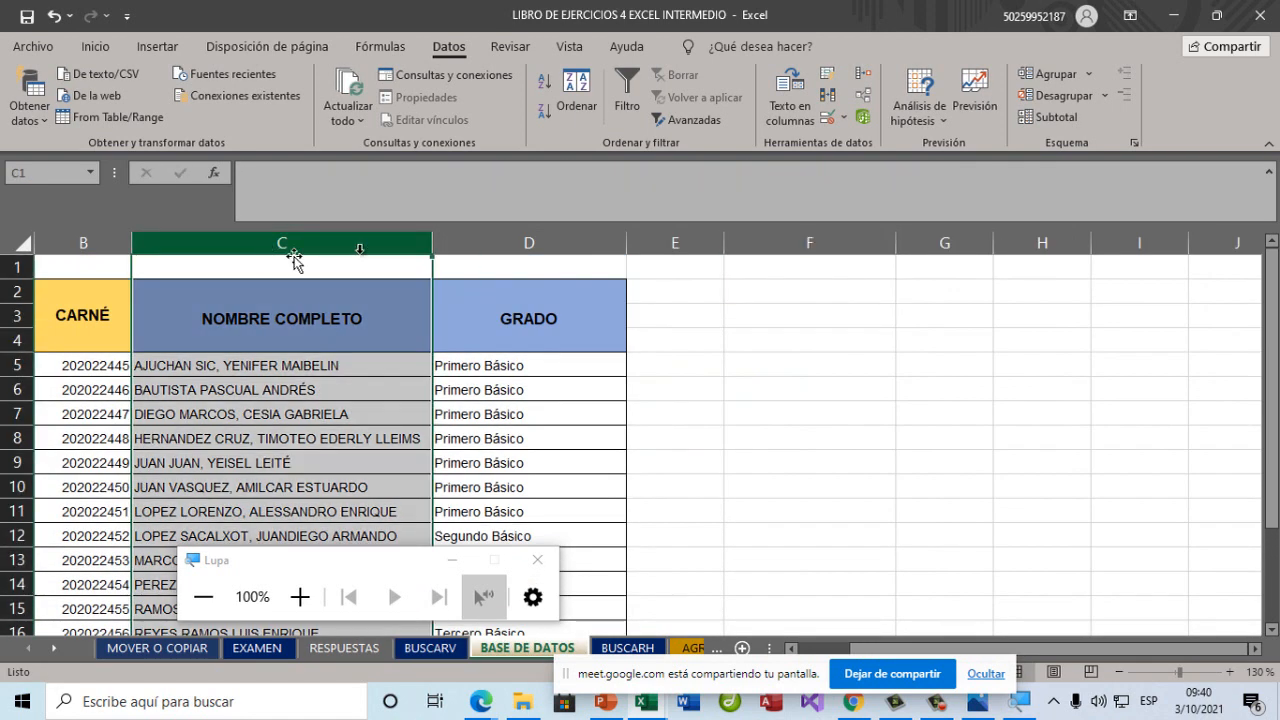
click(452, 243)
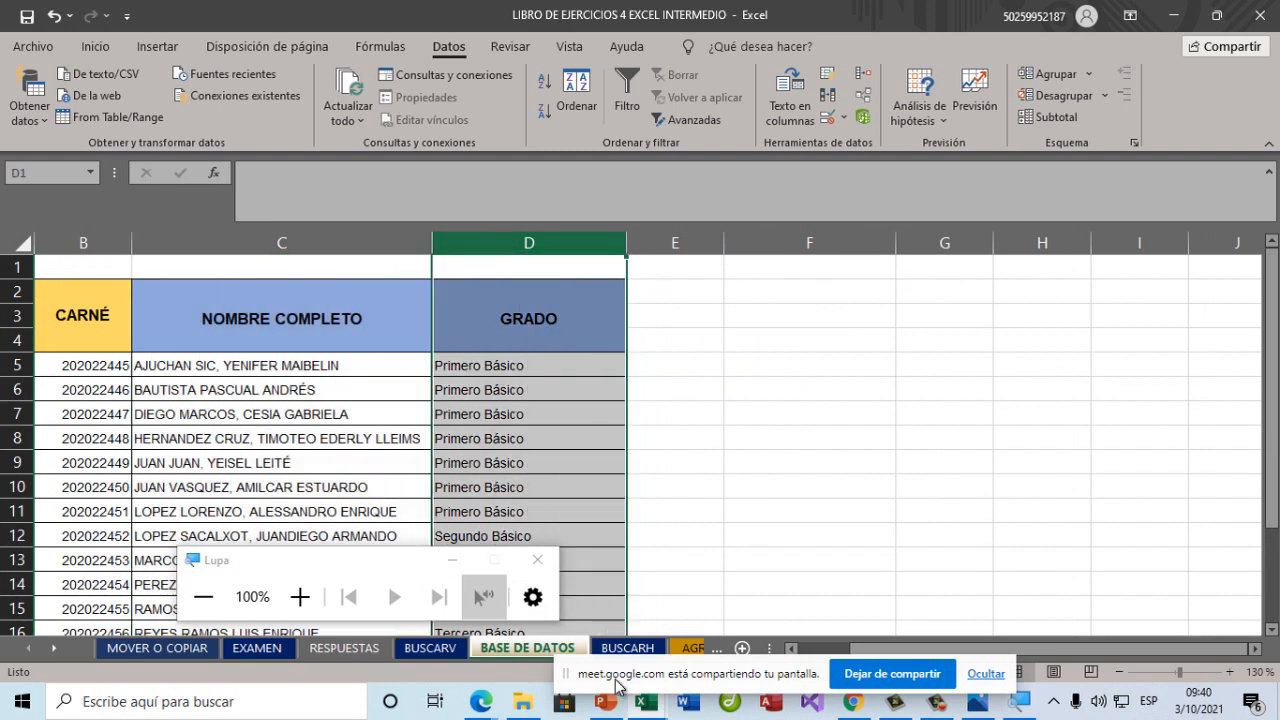
click(425, 648)
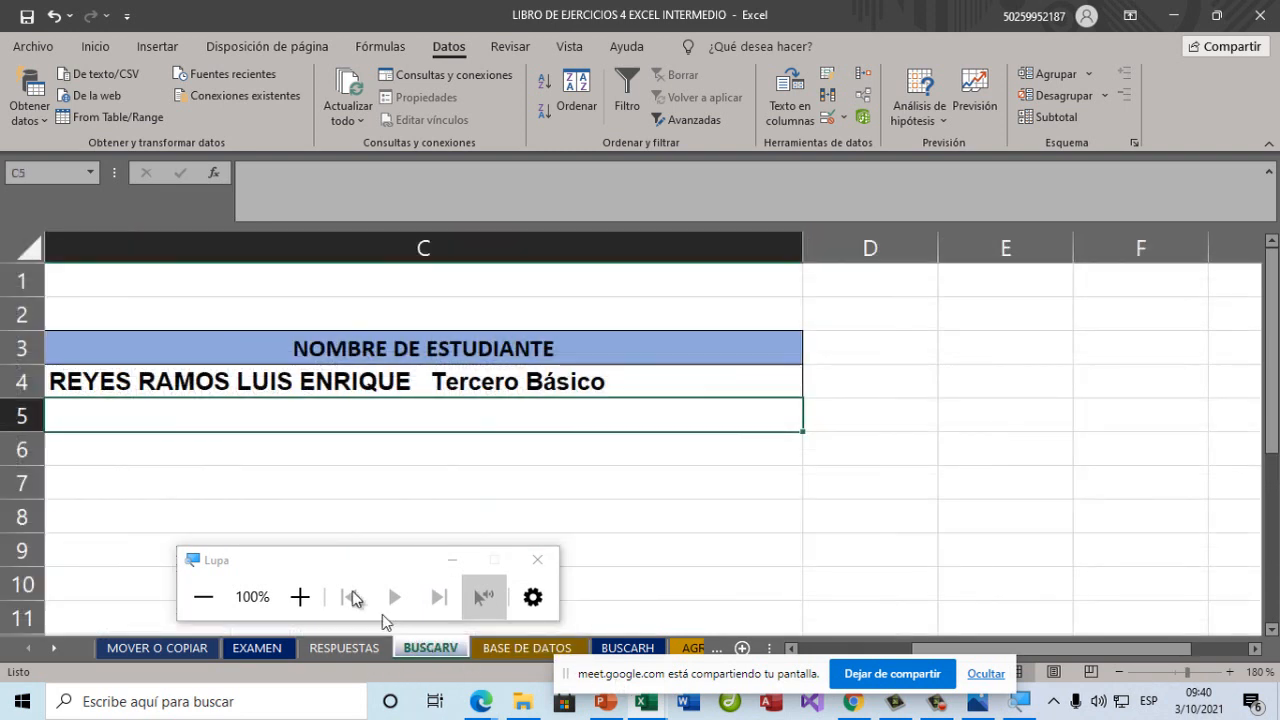
Bring column B of the BUSCARV sheet back into view, minimise the Lupa window and select C4.
click(947, 656)
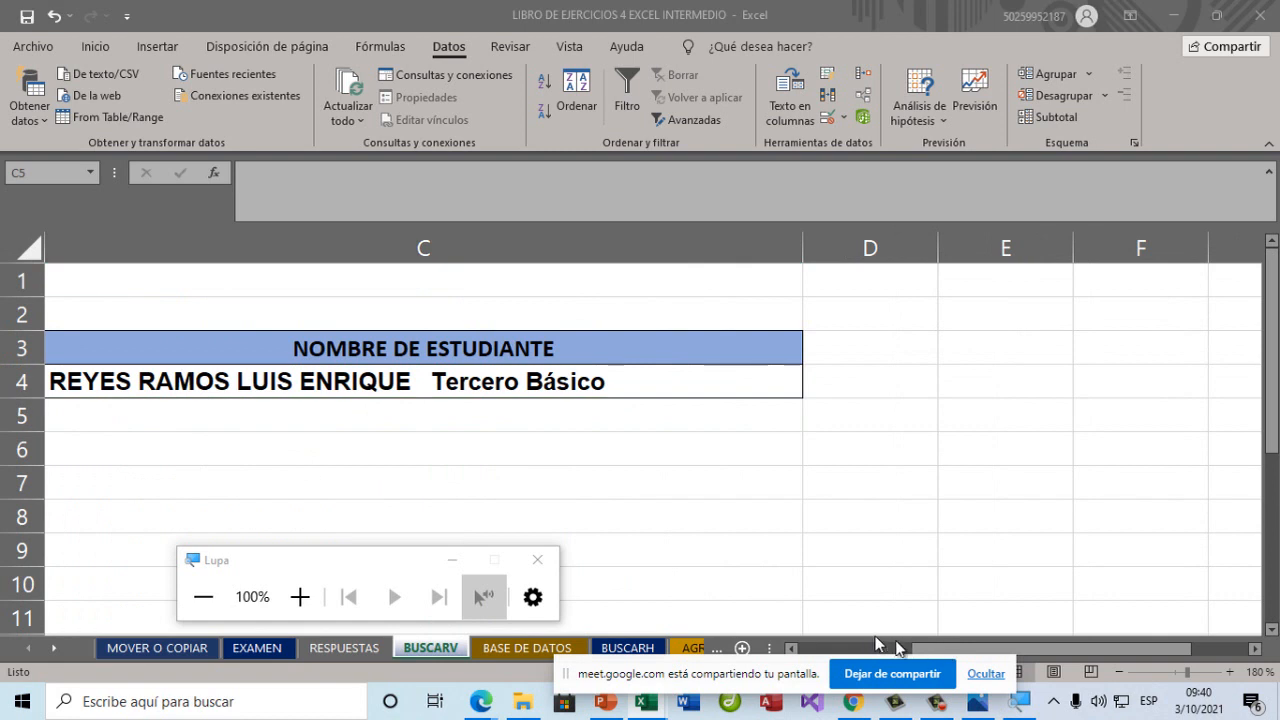
click(1088, 652)
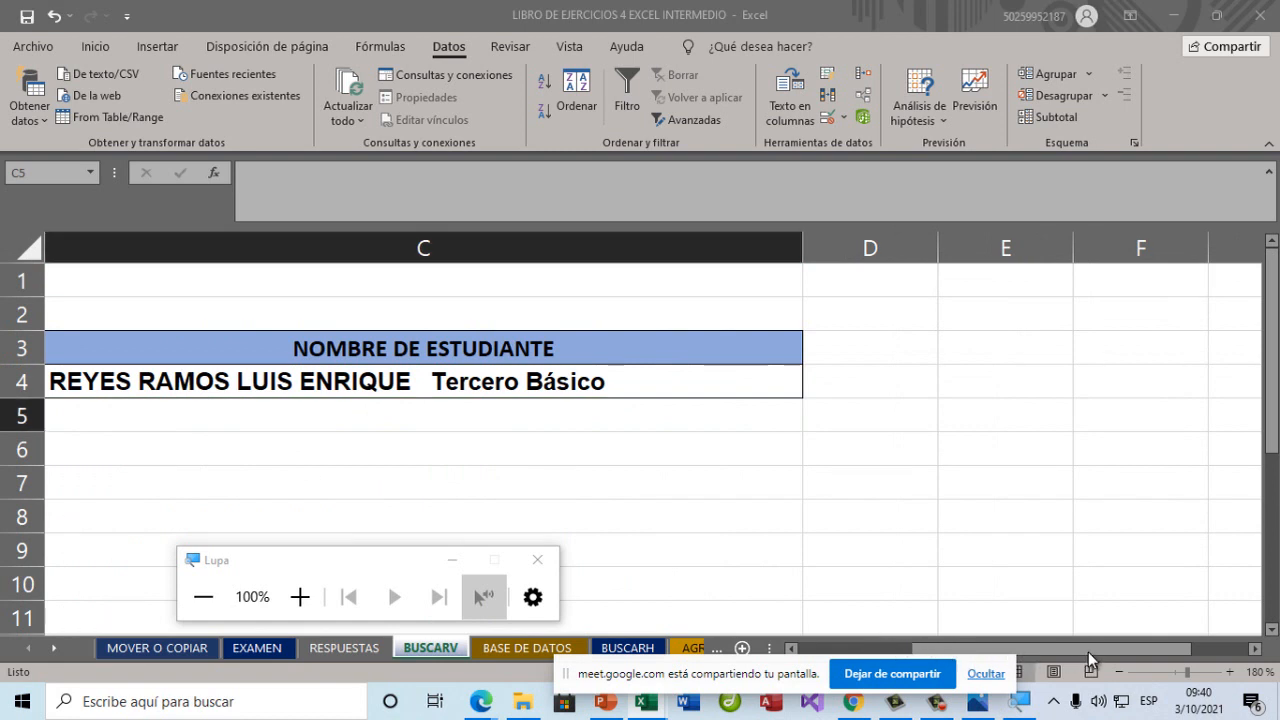
drag(1020, 645, 938, 658)
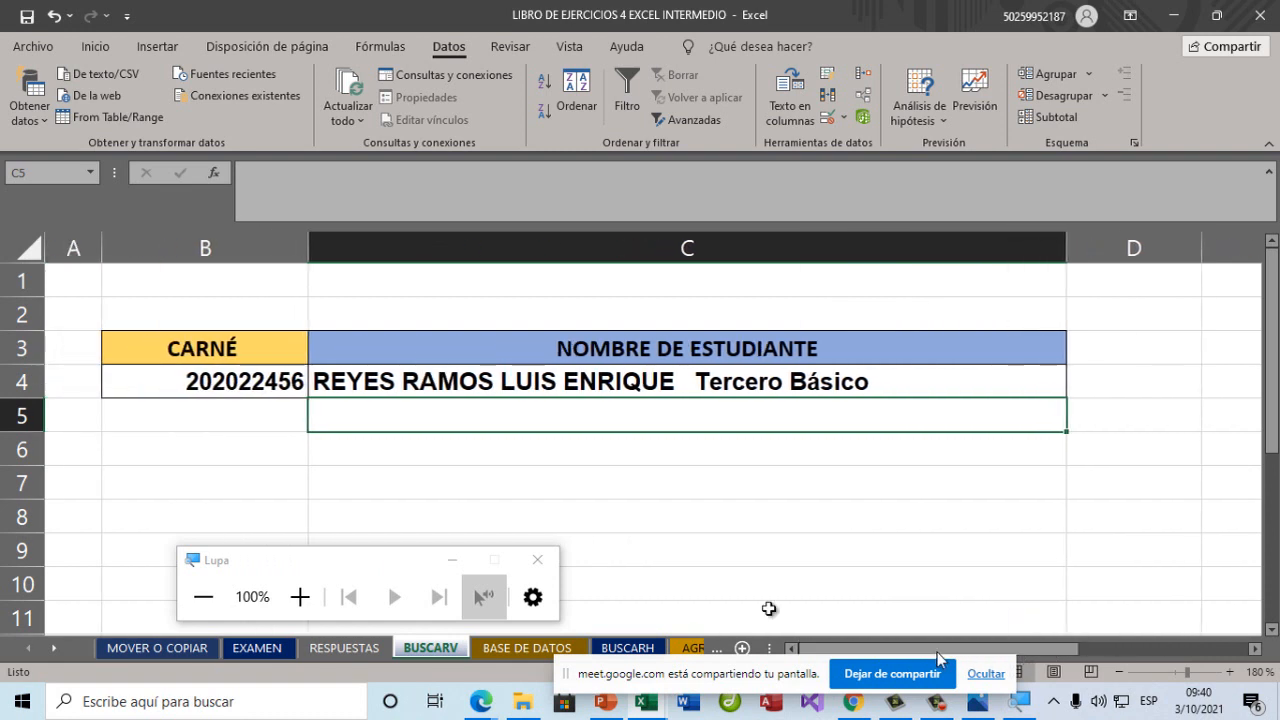
click(452, 560)
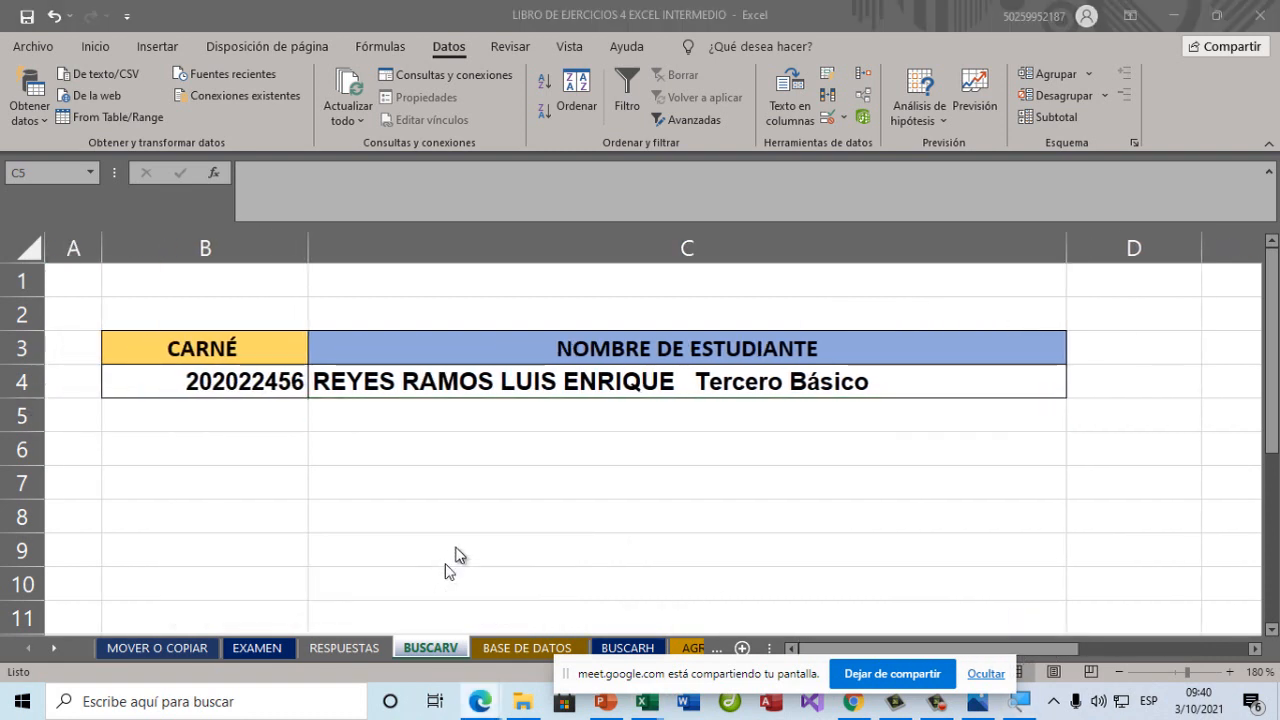
click(443, 414)
click(432, 375)
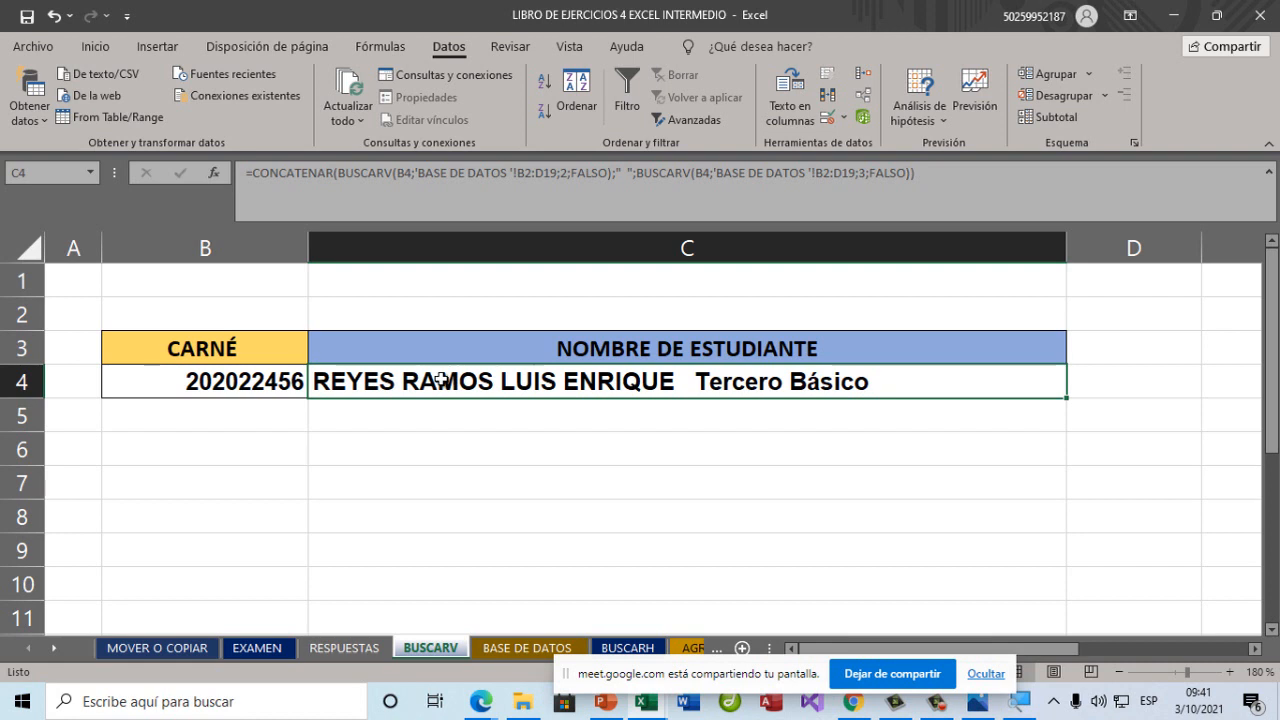
Check the Google Meet call in Edge and switch back to the LIBRO DE EJERCICIOS 4 EXCEL INTERMEDIO workbook.
click(482, 702)
click(380, 611)
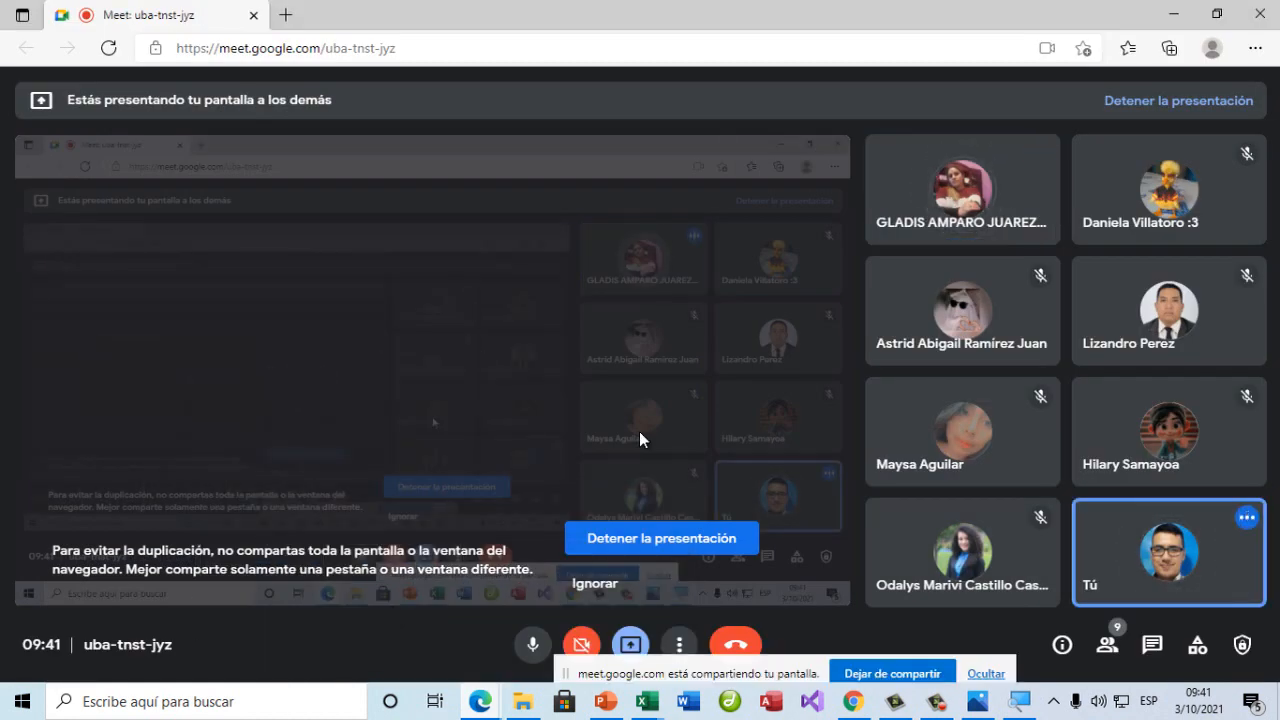
mouse_move(646, 701)
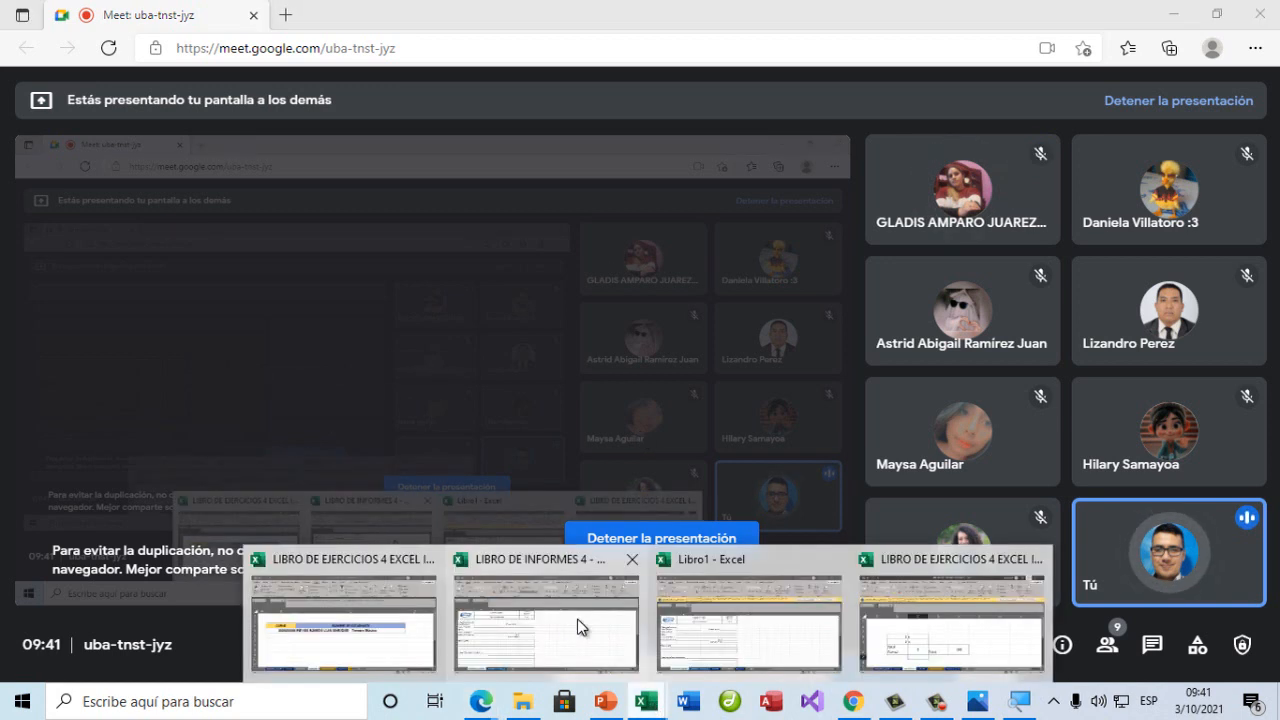
click(408, 633)
click(1241, 517)
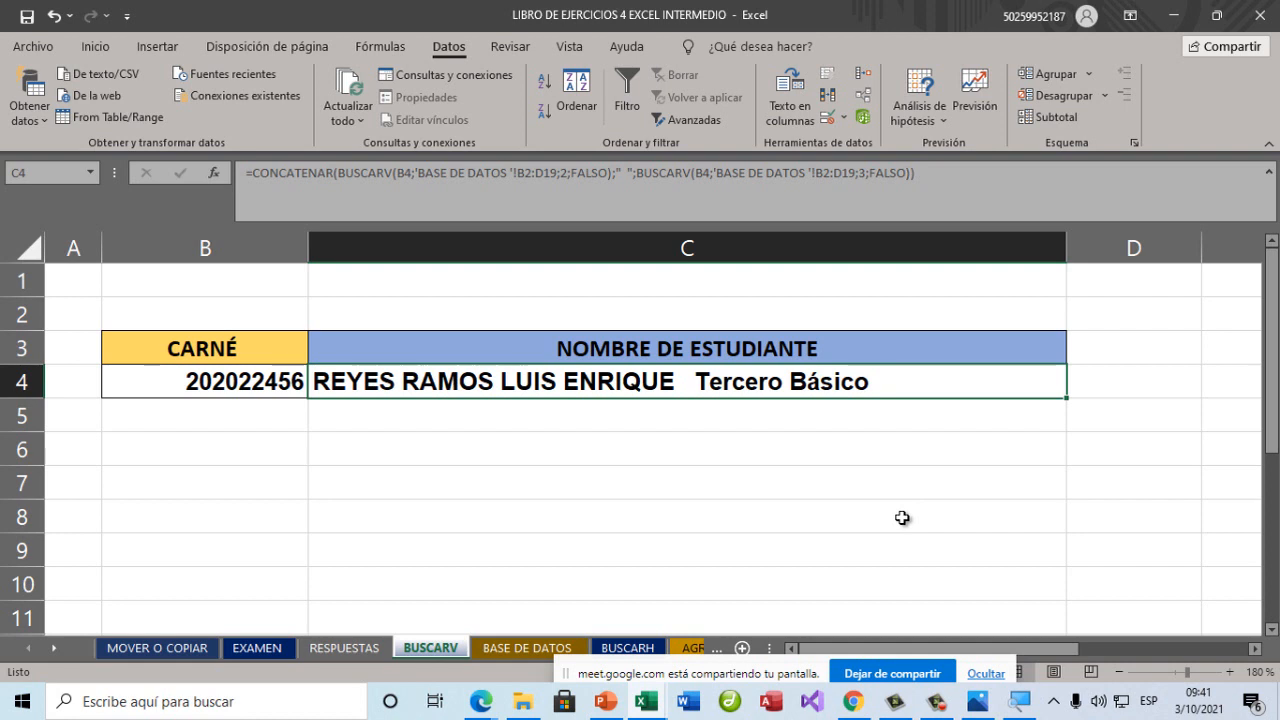
click(902, 517)
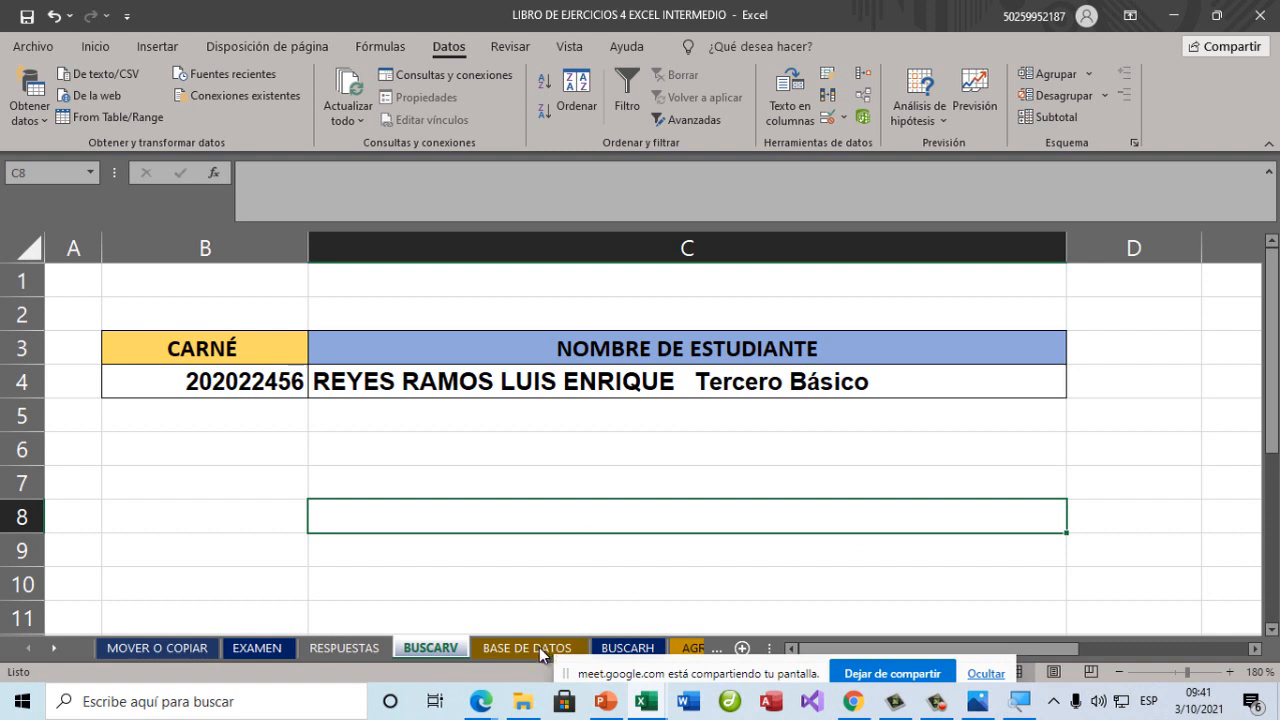
Look through the BUSCARV sheet and the student records in the BASE DE DATOS sheet.
click(540, 648)
click(252, 491)
scroll(480, 528, down, 2)
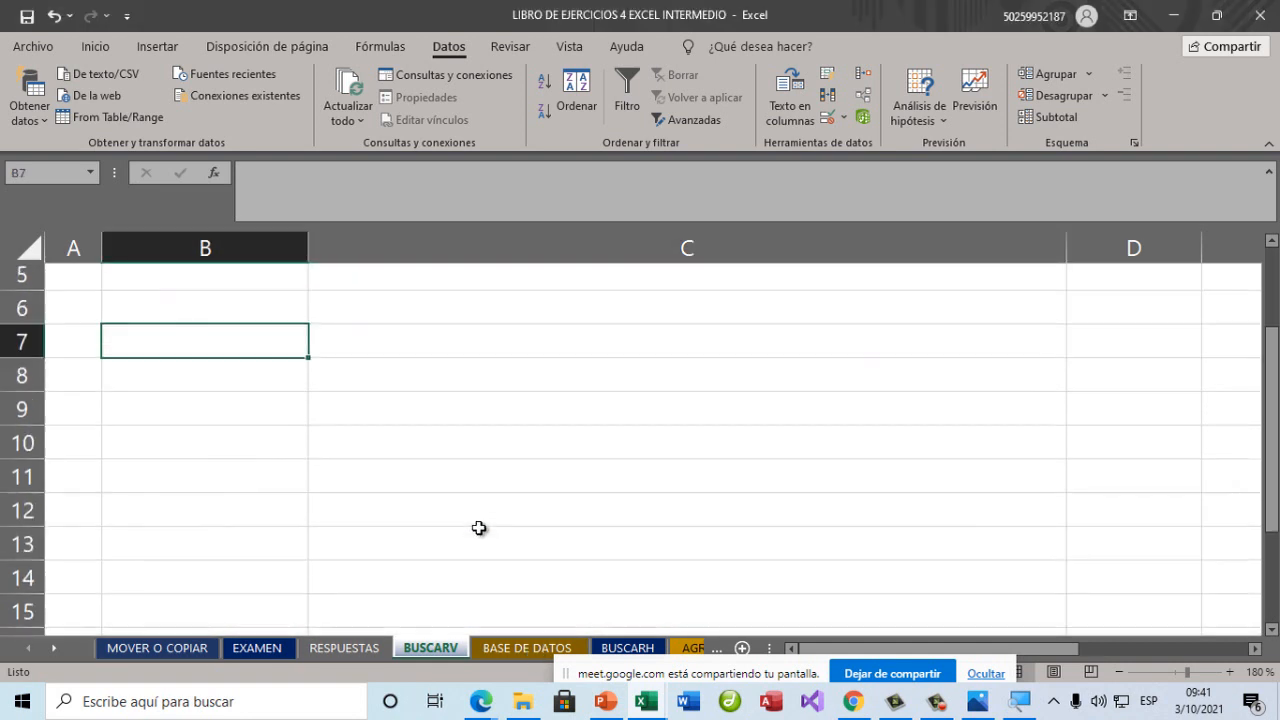
scroll(480, 528, up, 2)
click(512, 650)
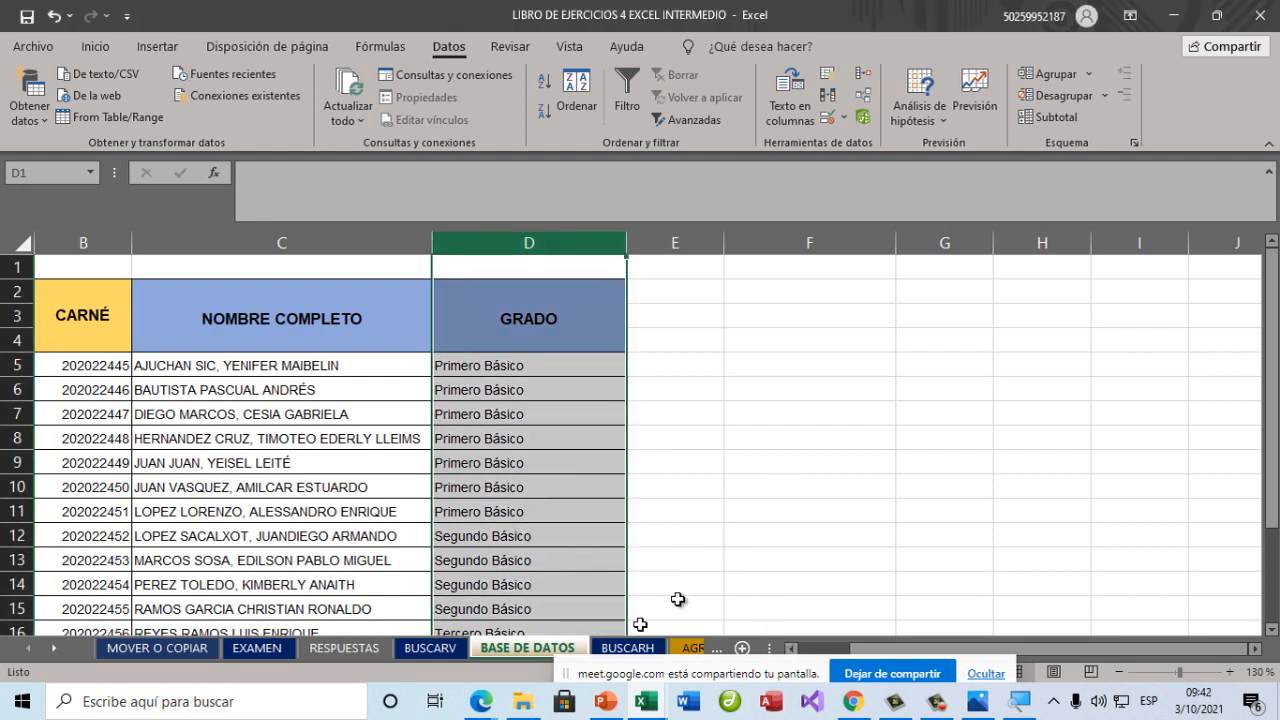
click(668, 555)
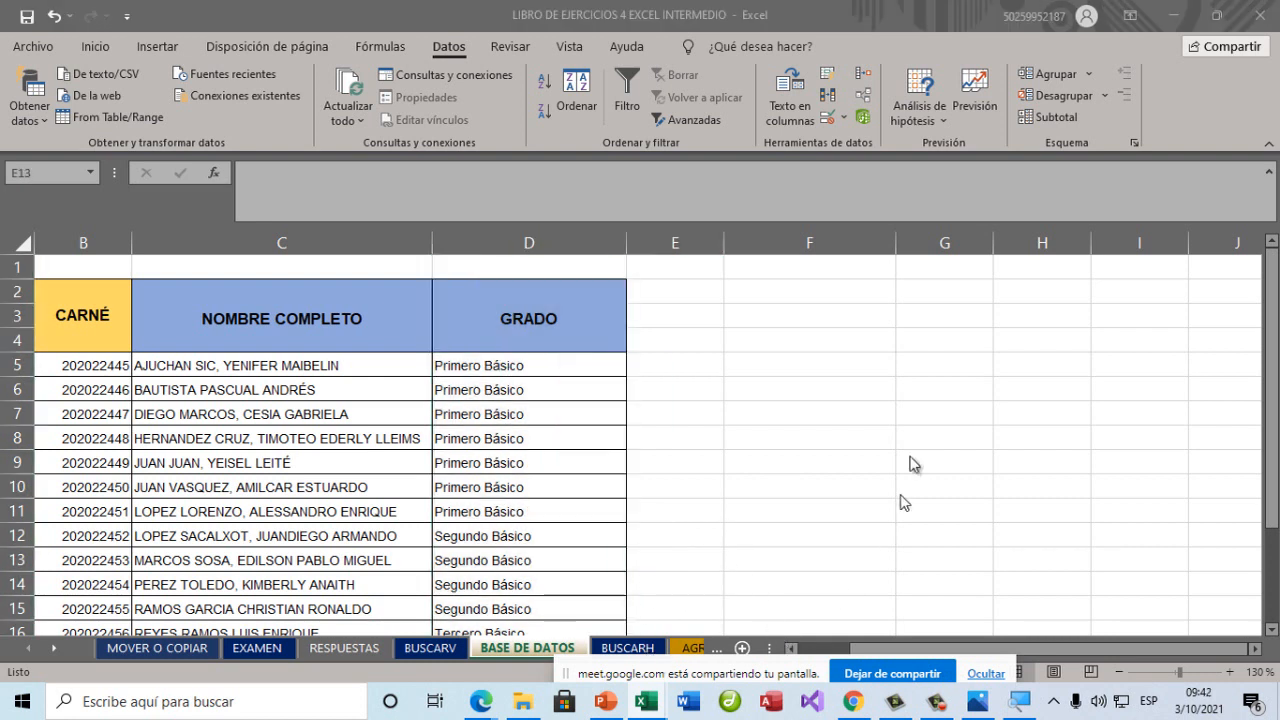
scroll(856, 465, down, 1)
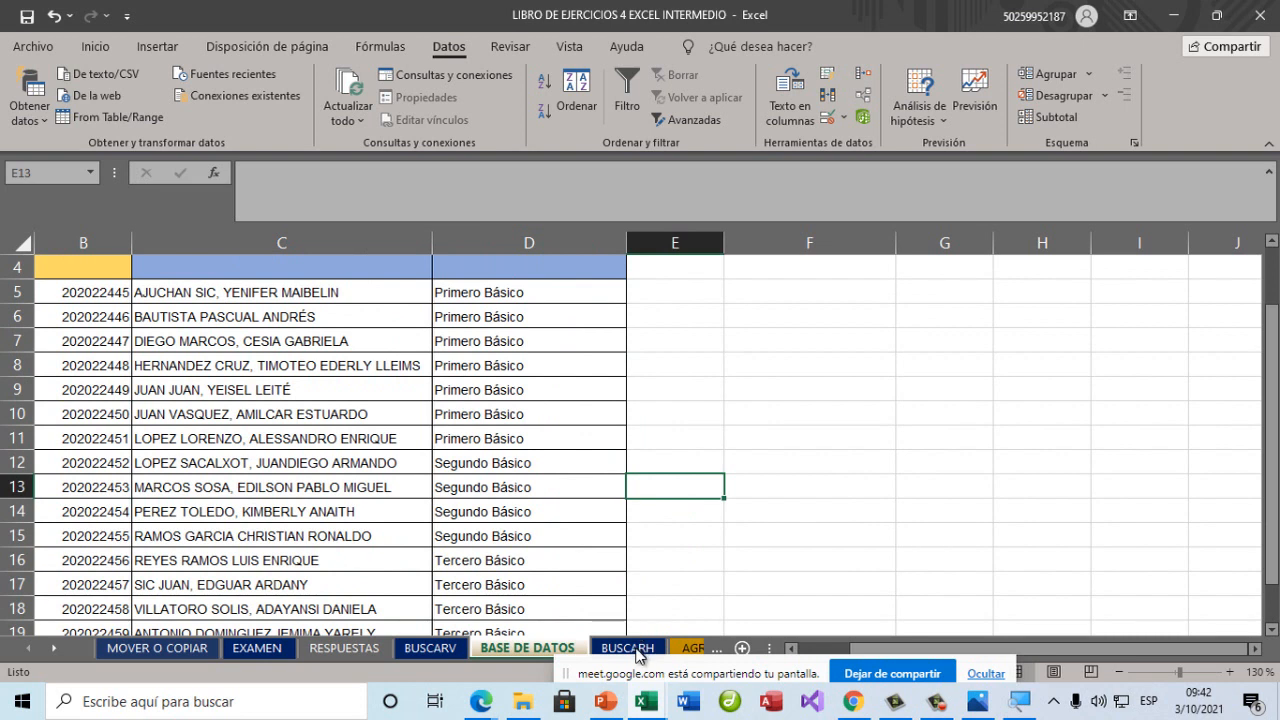
Stop sharing the screen with the Meet call and open the BUSCARH sheet.
click(637, 649)
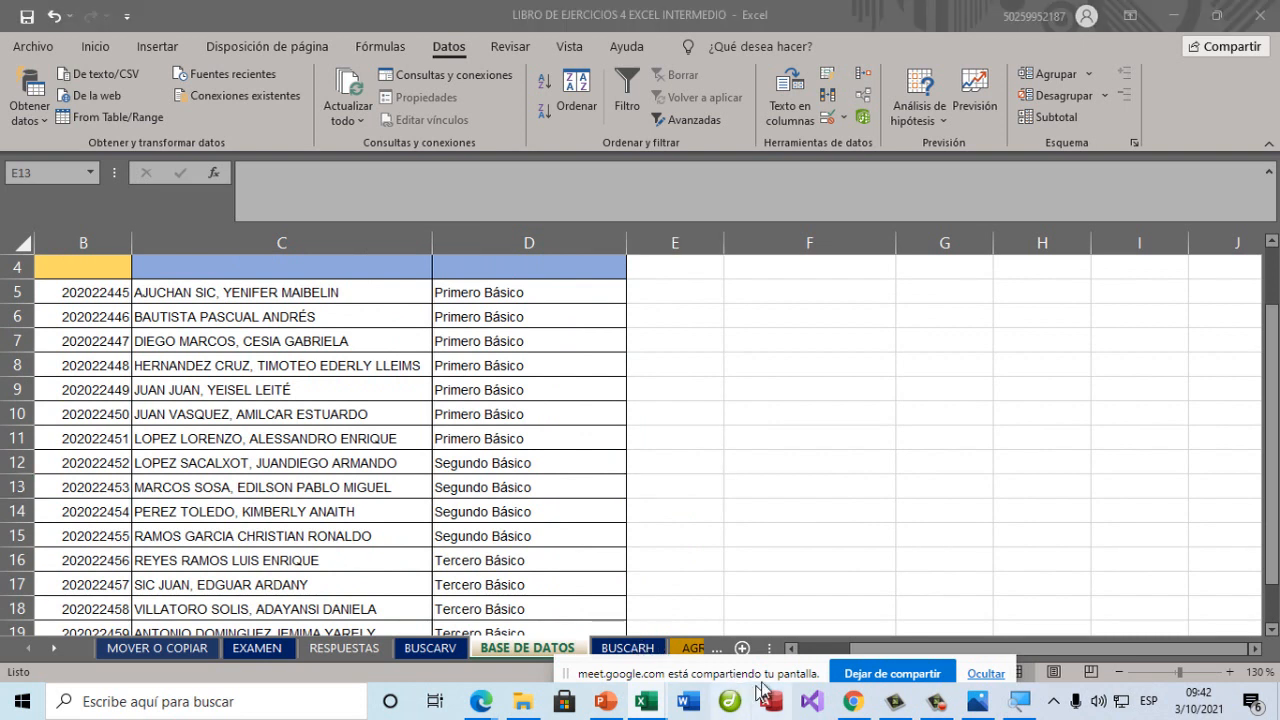
click(828, 593)
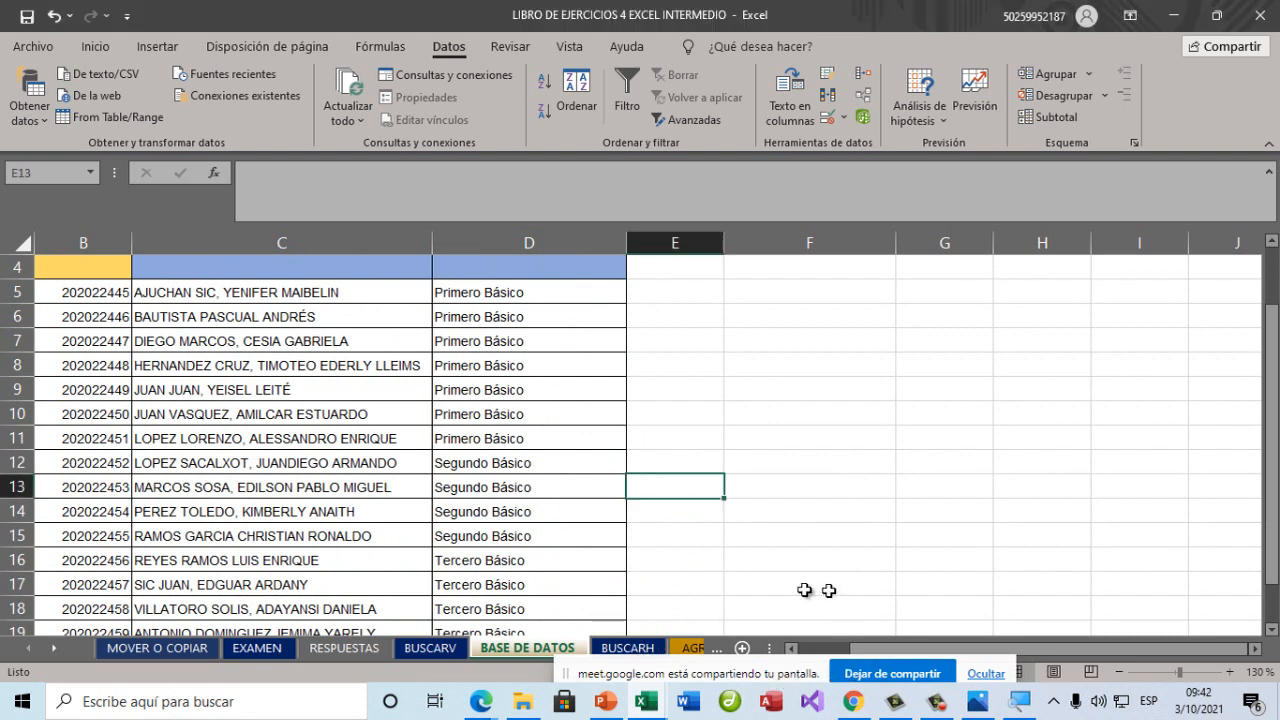
click(637, 657)
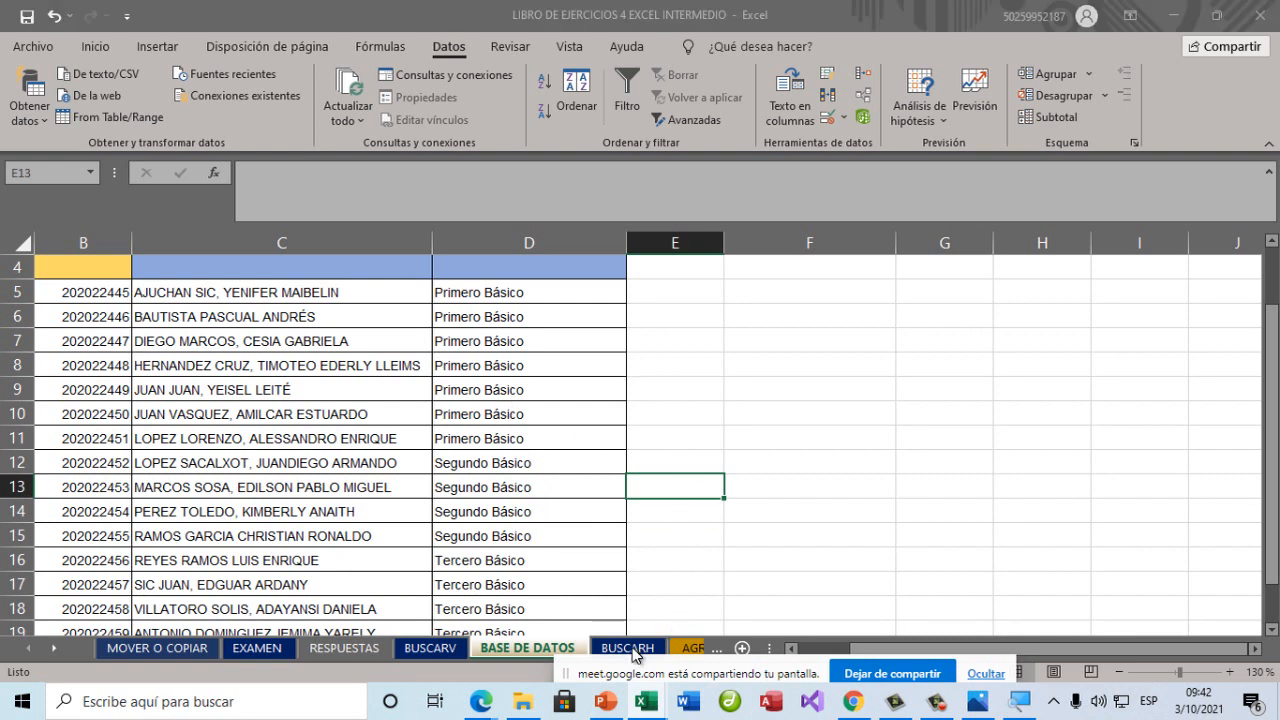
click(922, 674)
click(628, 648)
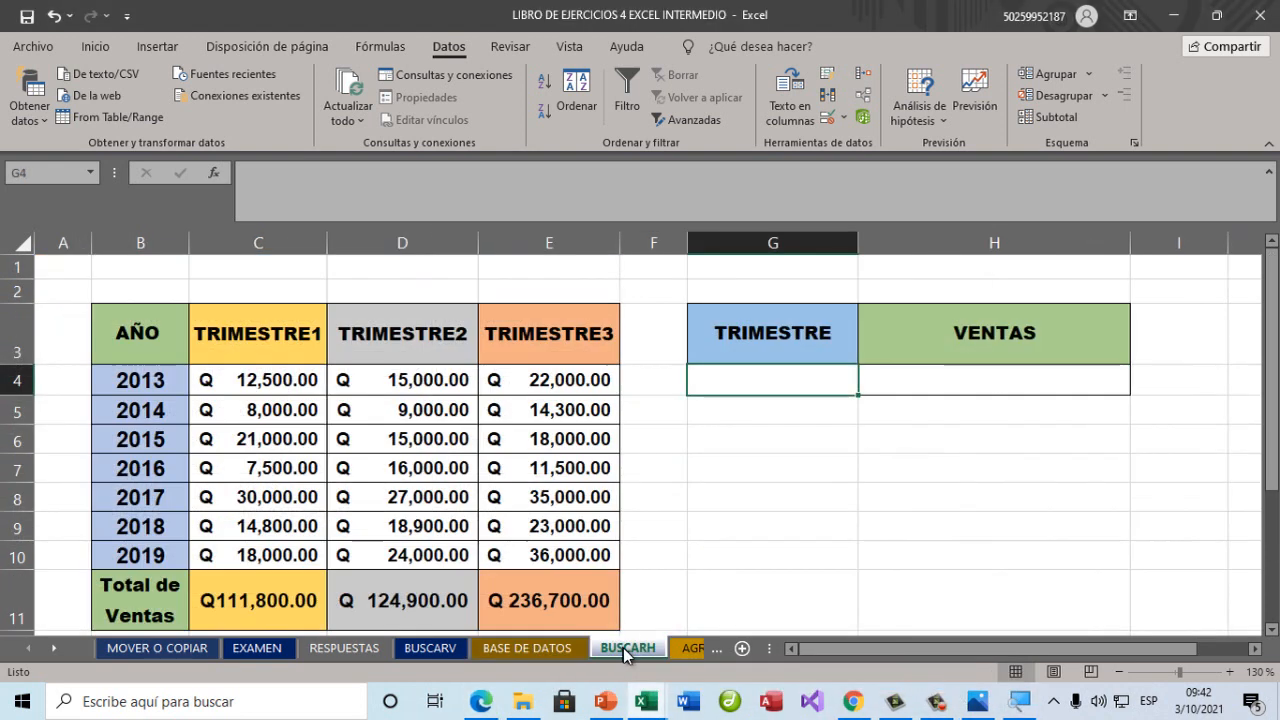
scroll(671, 580, down, 1)
scroll(671, 580, up, 1)
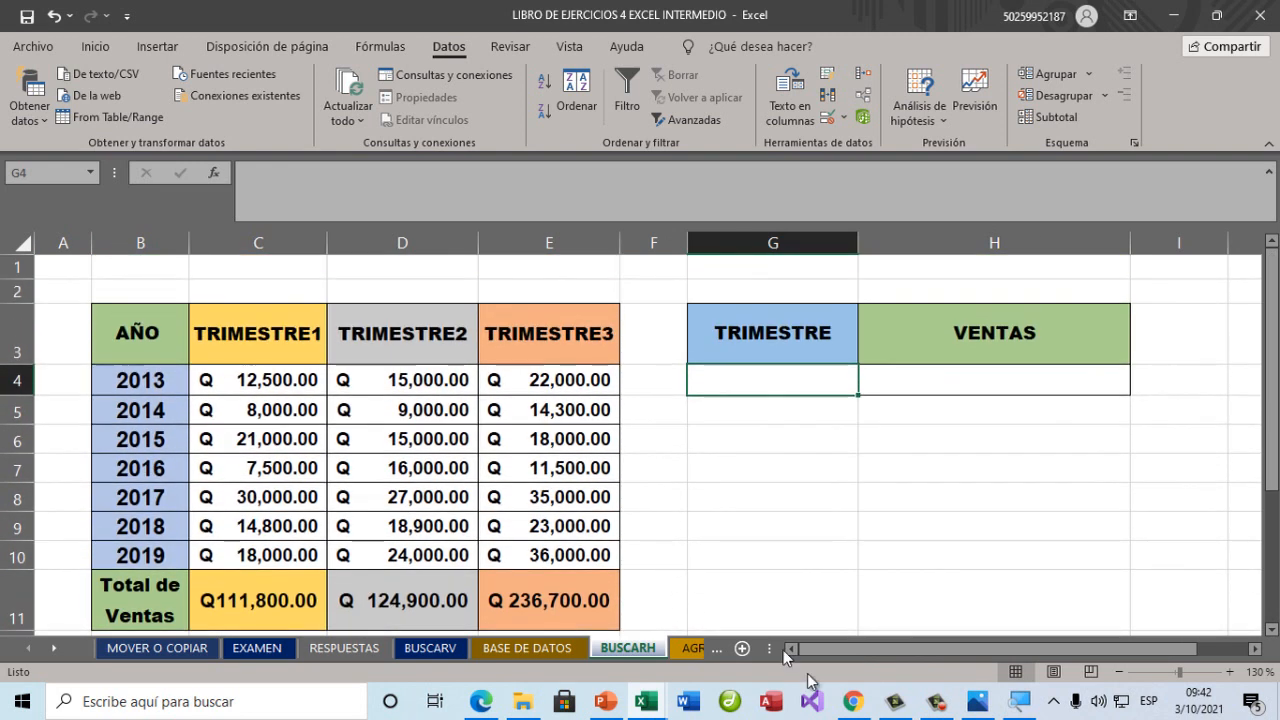
Switch to the Google Meet call in Edge and present the entire screen to the participants.
click(499, 702)
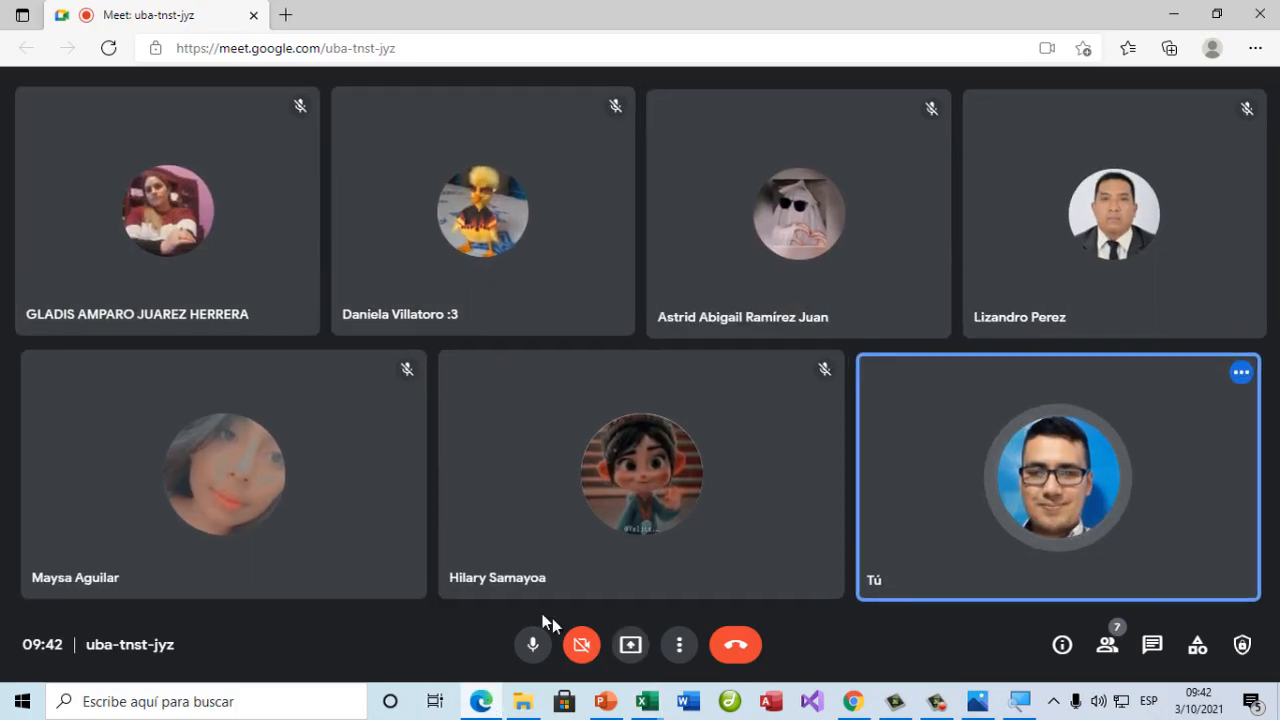
click(630, 650)
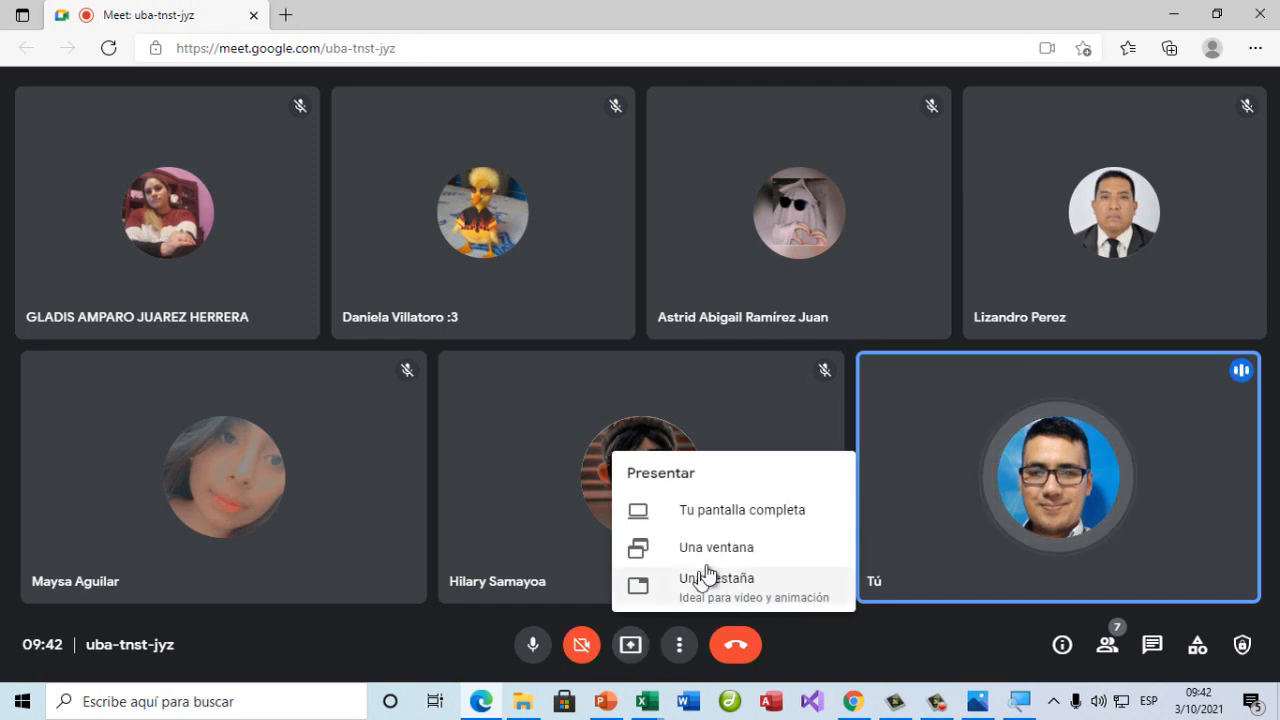
click(726, 514)
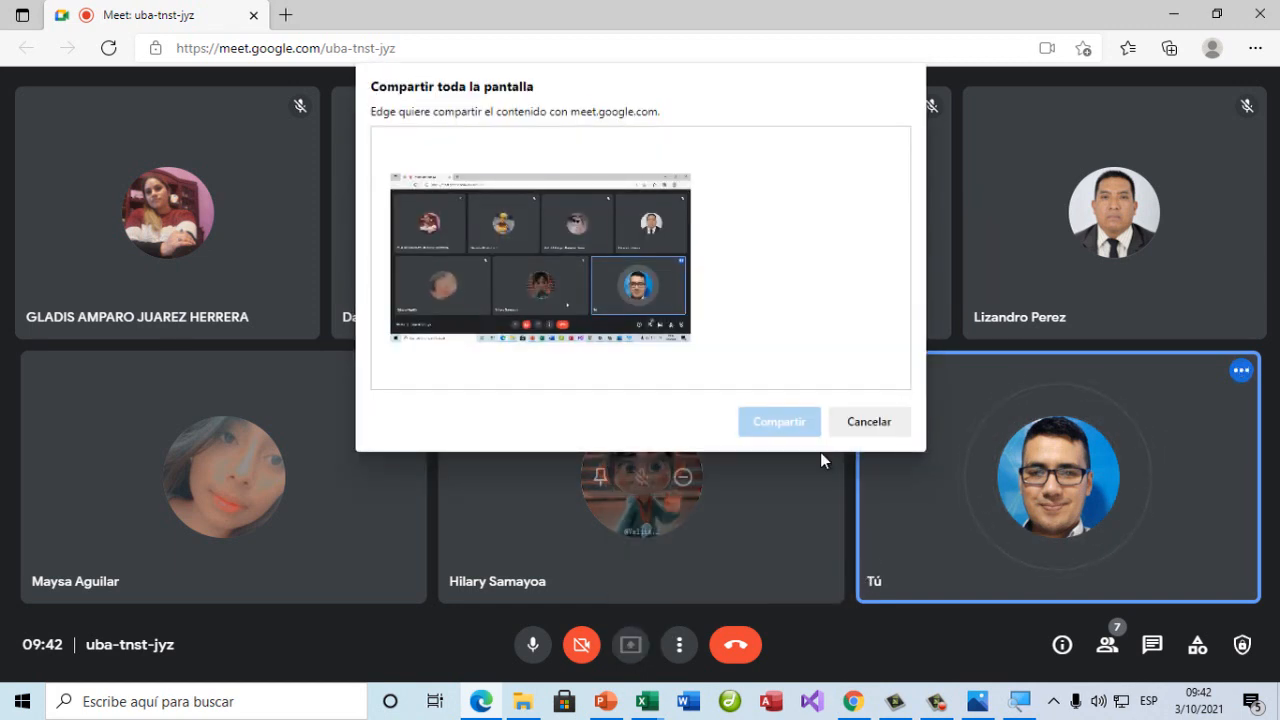
click(588, 294)
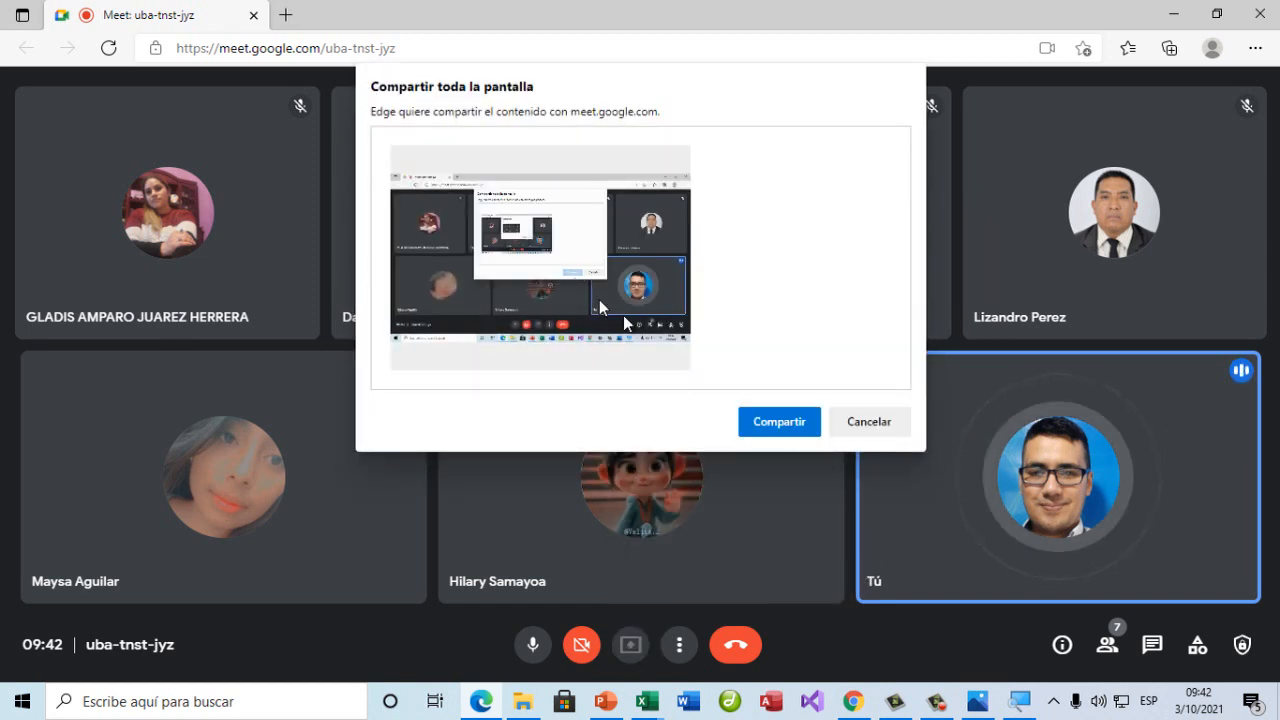
click(778, 422)
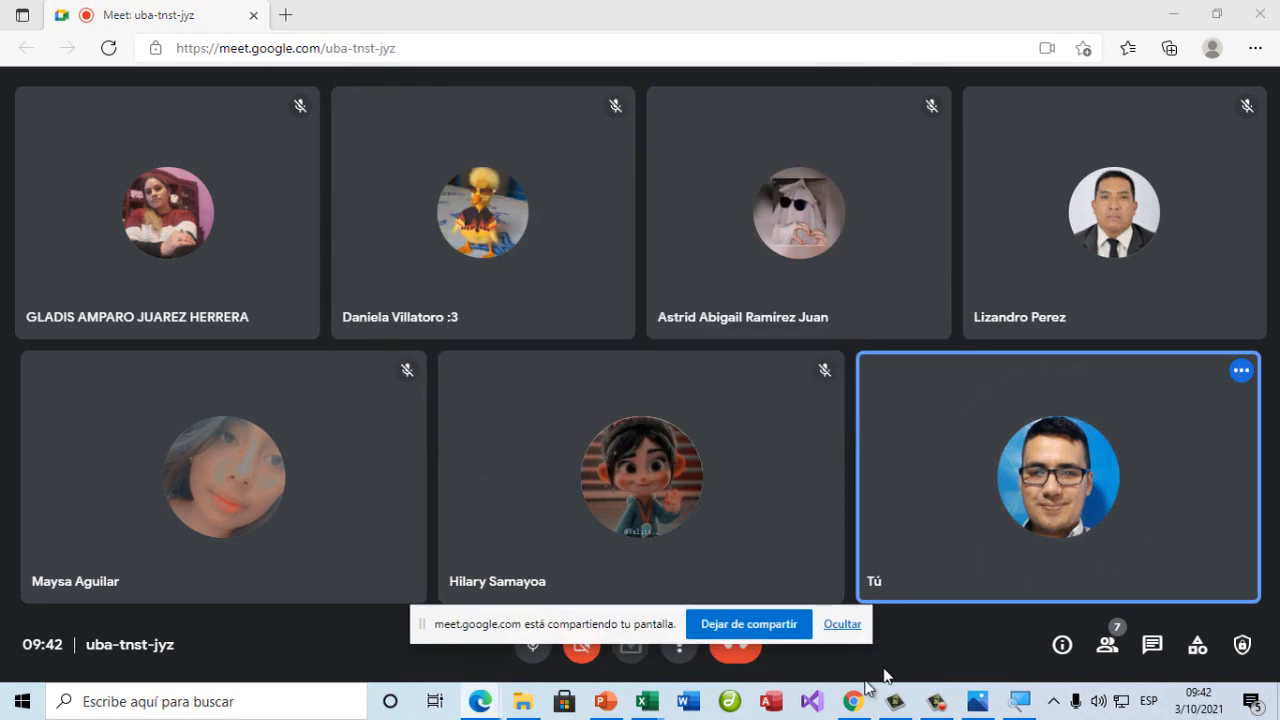
Move the screen-sharing notice aside and switch to the BUSCARH sheet of the LIBRO DE EJERCICIOS 4 EXCEL INTERMEDIO workbook in Excel.
drag(657, 645, 993, 661)
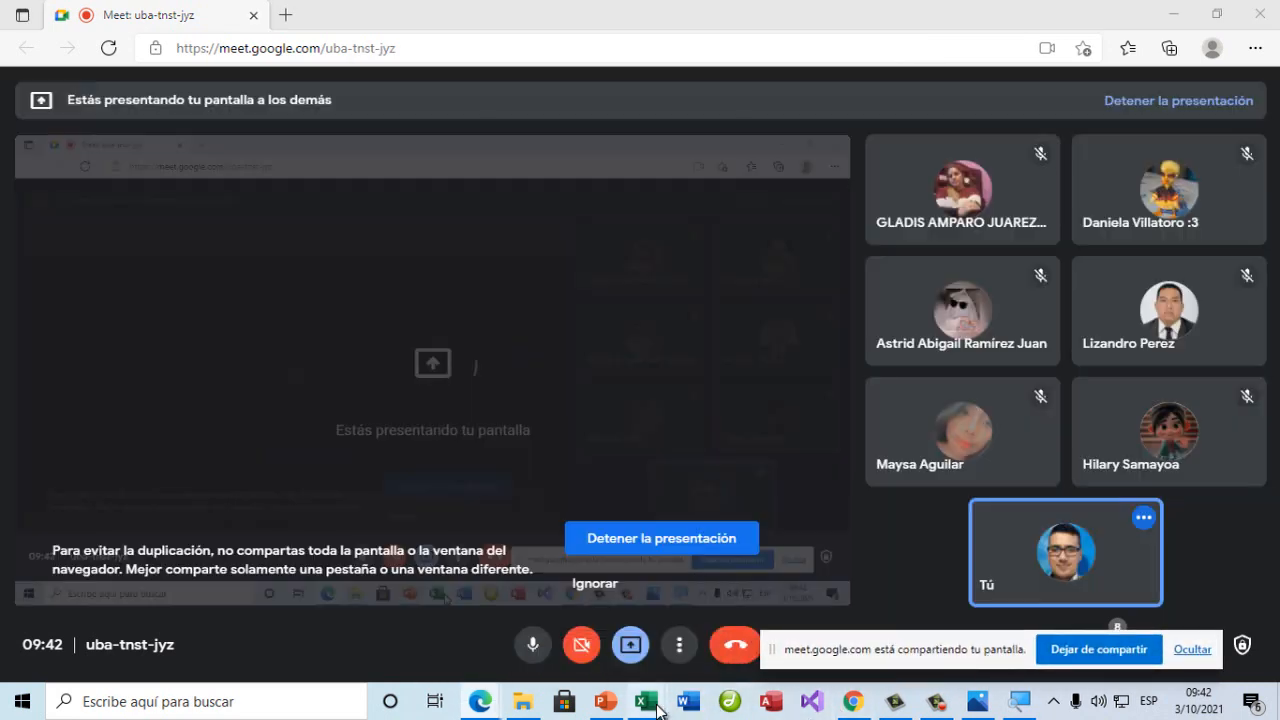
mouse_move(646, 700)
click(414, 625)
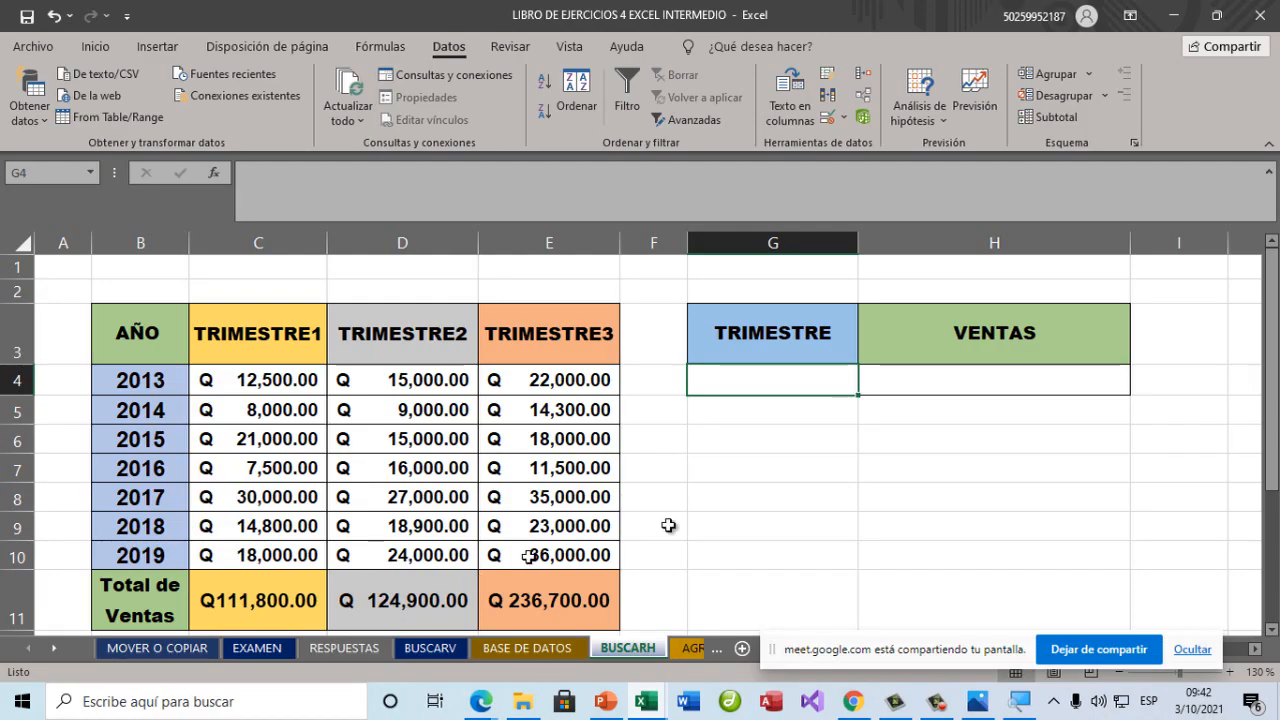
click(738, 515)
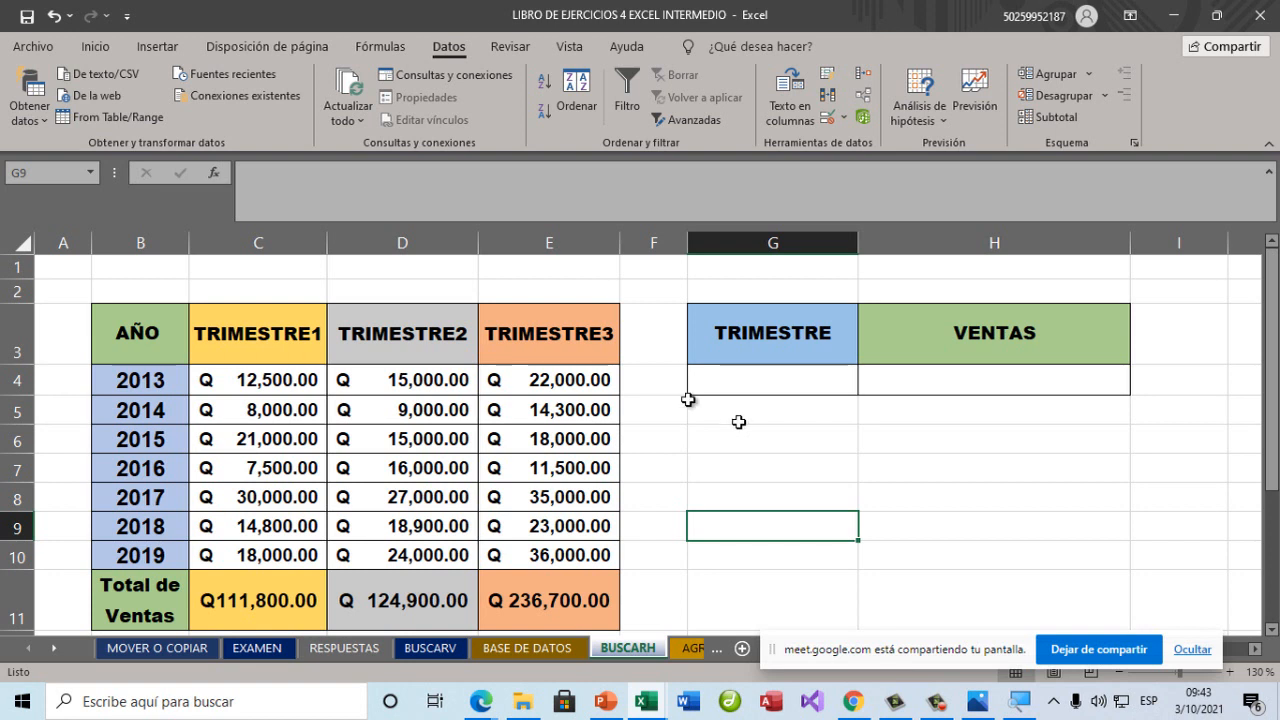
click(906, 386)
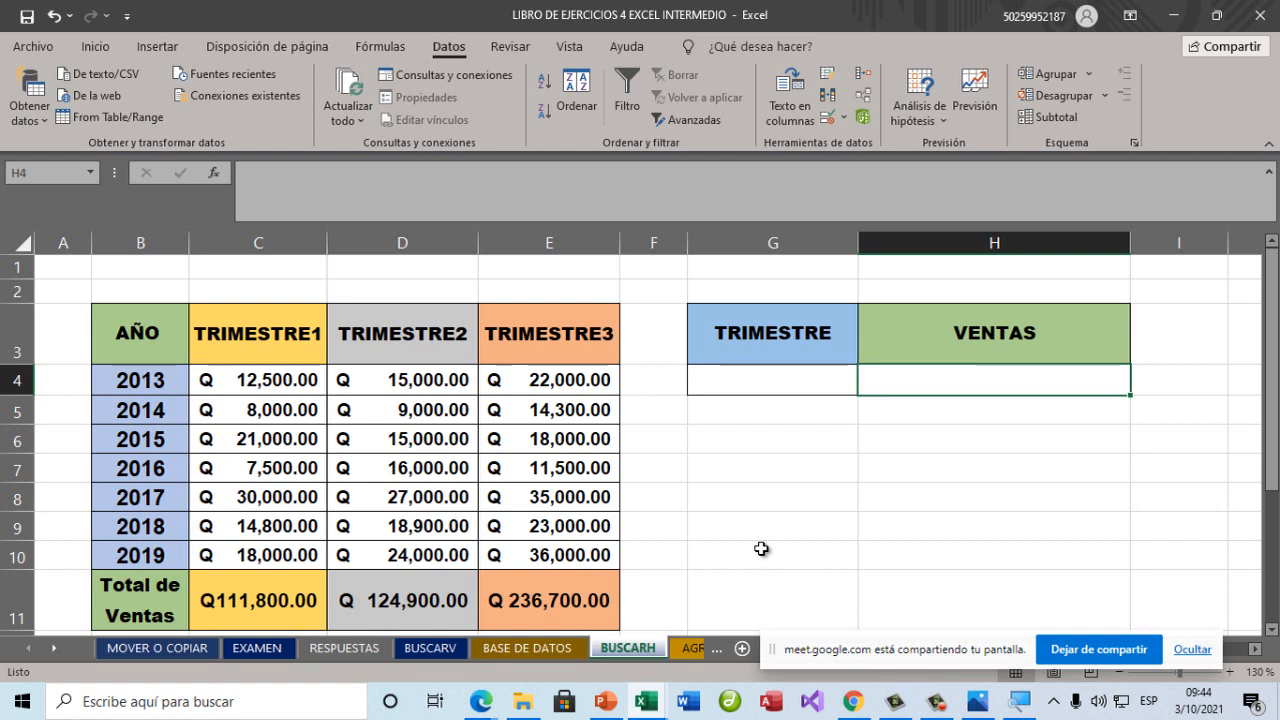
Mute and unmute the microphone in the Google Meet call in Edge, and return to the BUSCARH sheet in Excel.
click(480, 701)
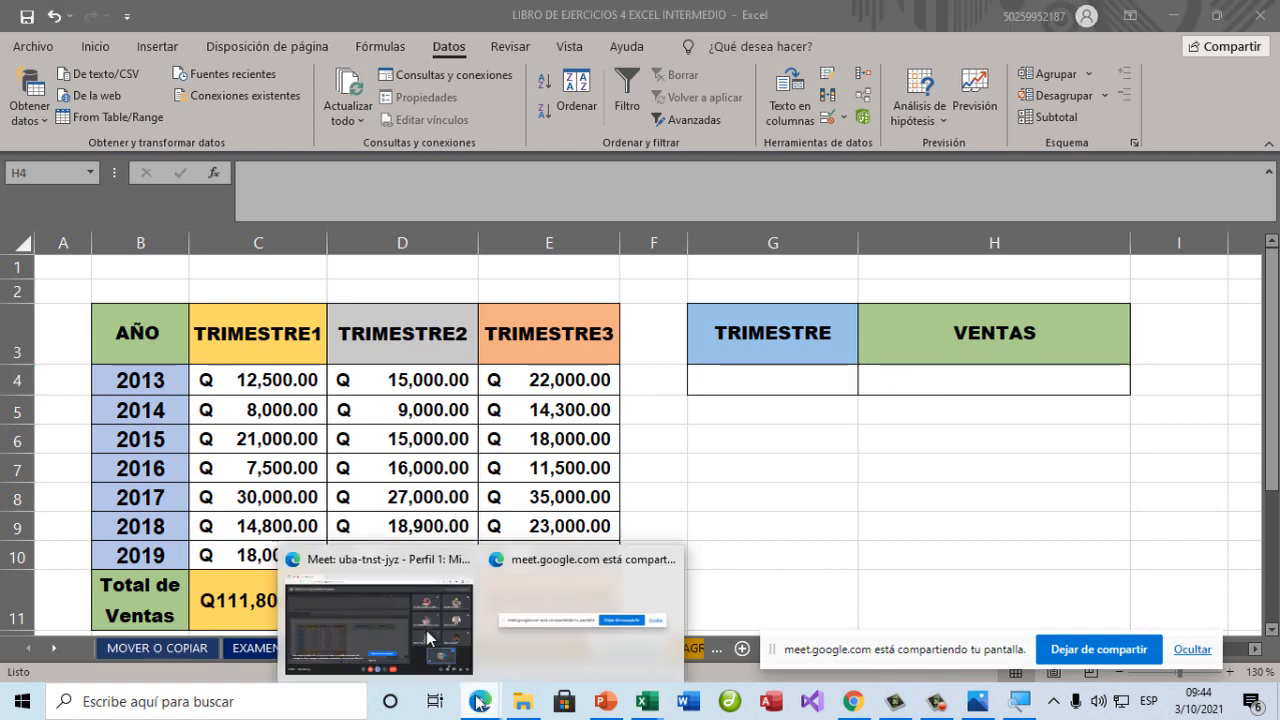
click(422, 619)
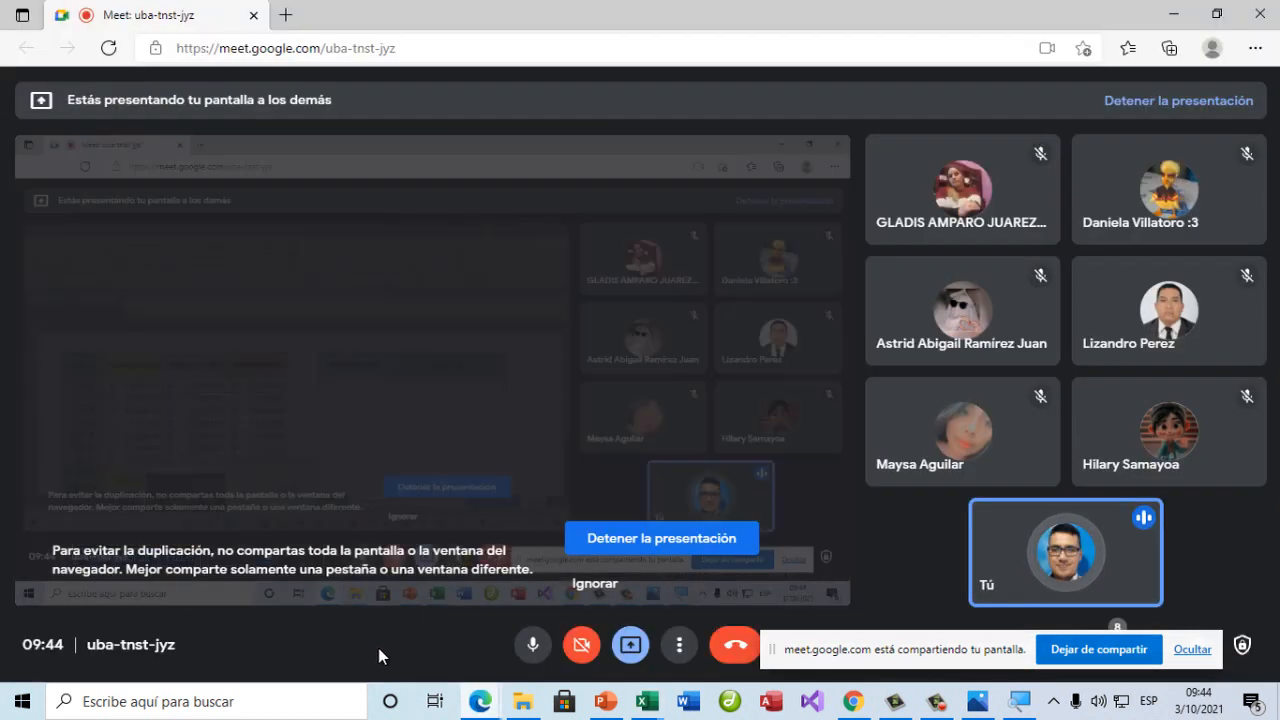
click(530, 643)
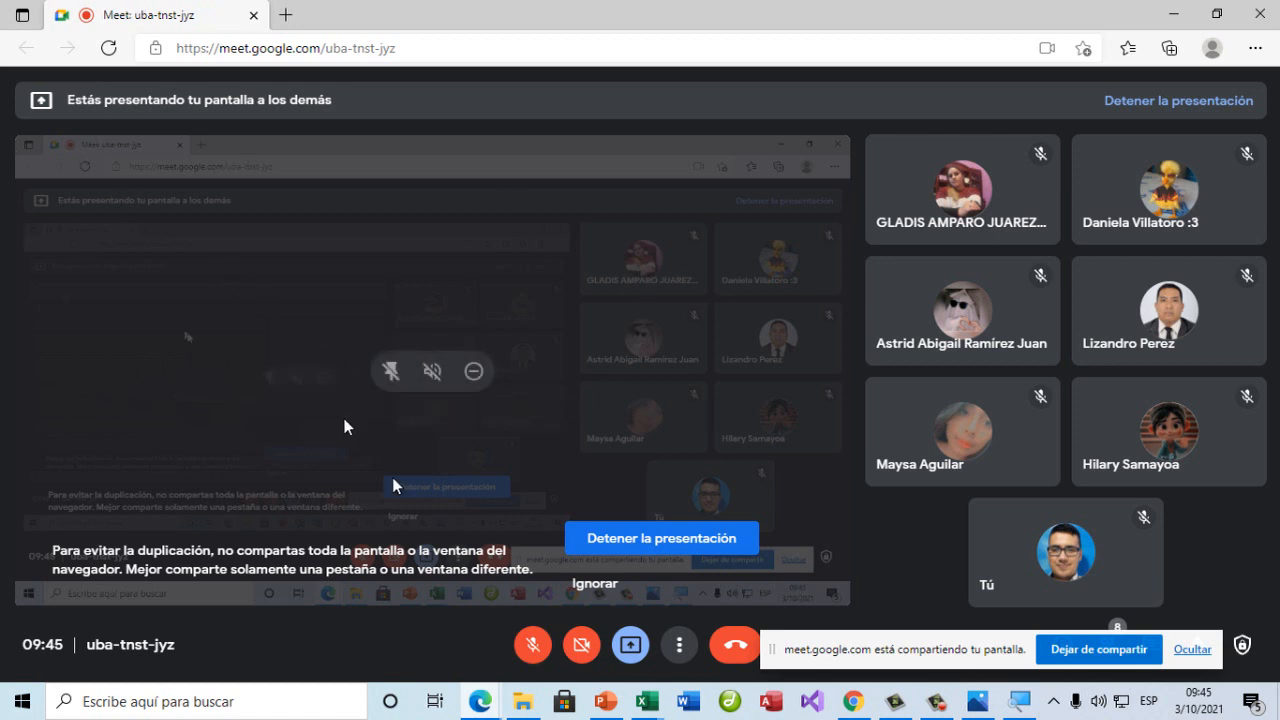
click(533, 645)
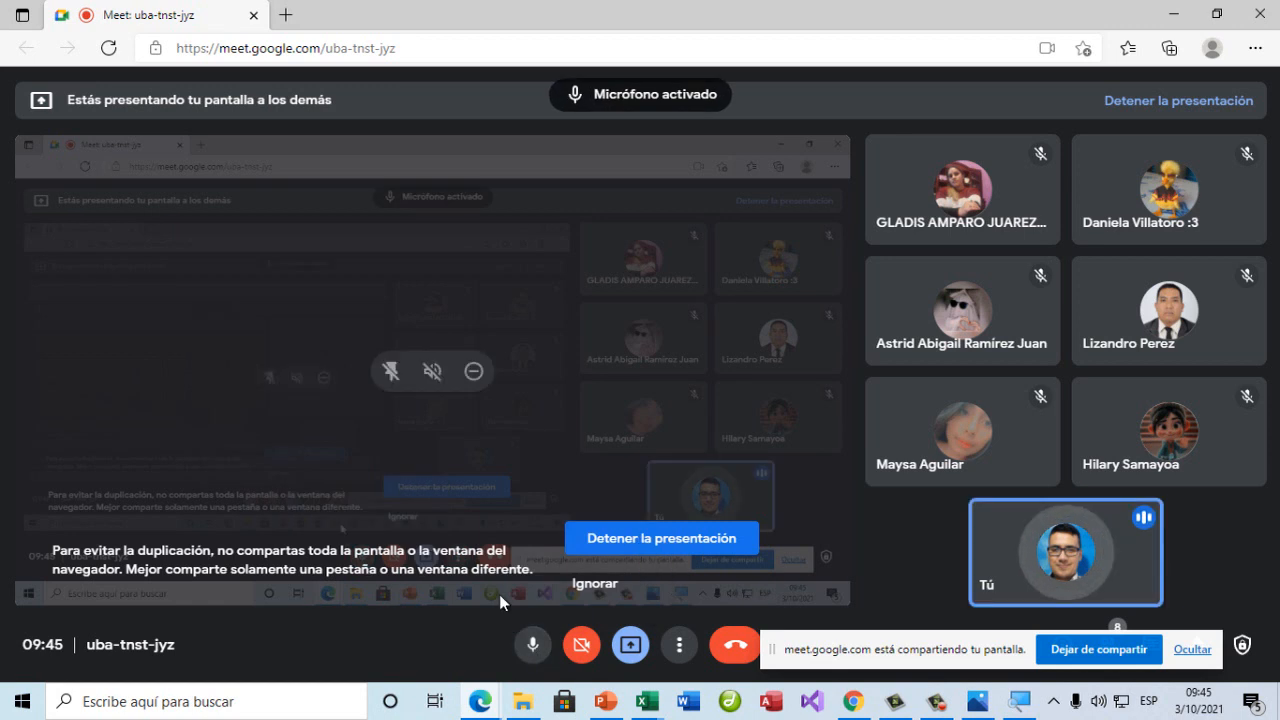
mouse_move(647, 705)
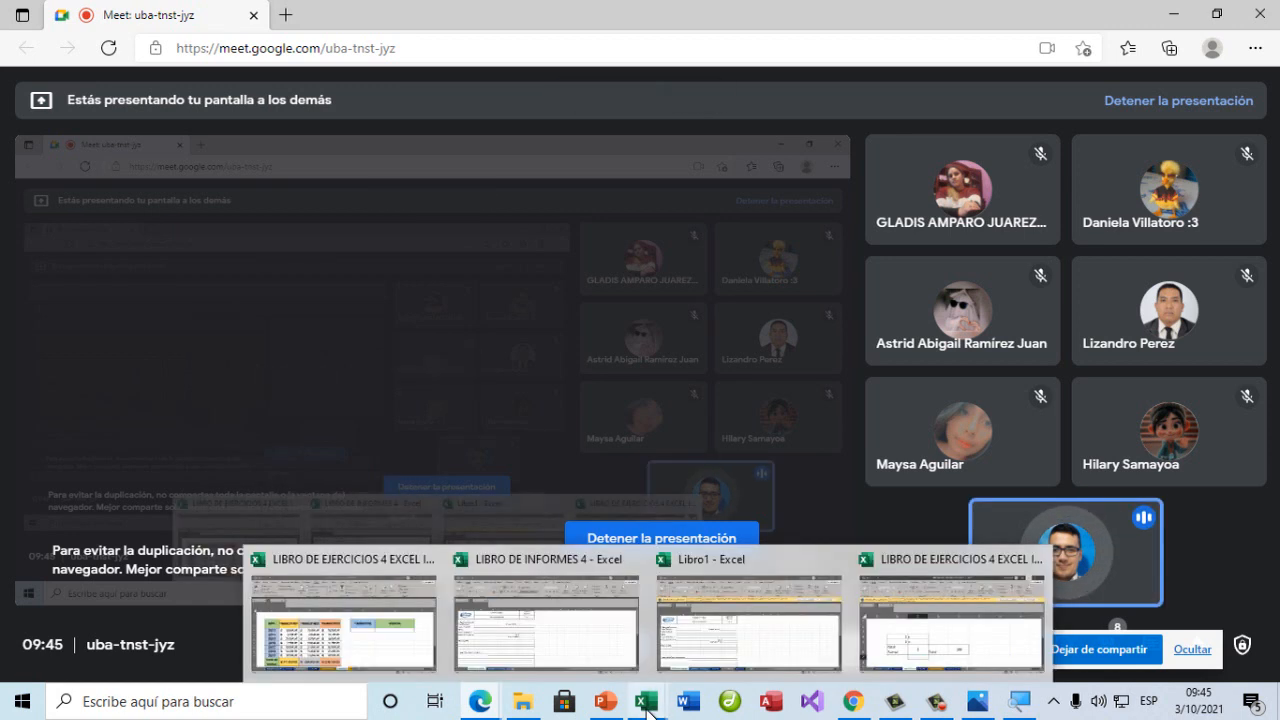
click(360, 650)
click(680, 511)
click(1238, 518)
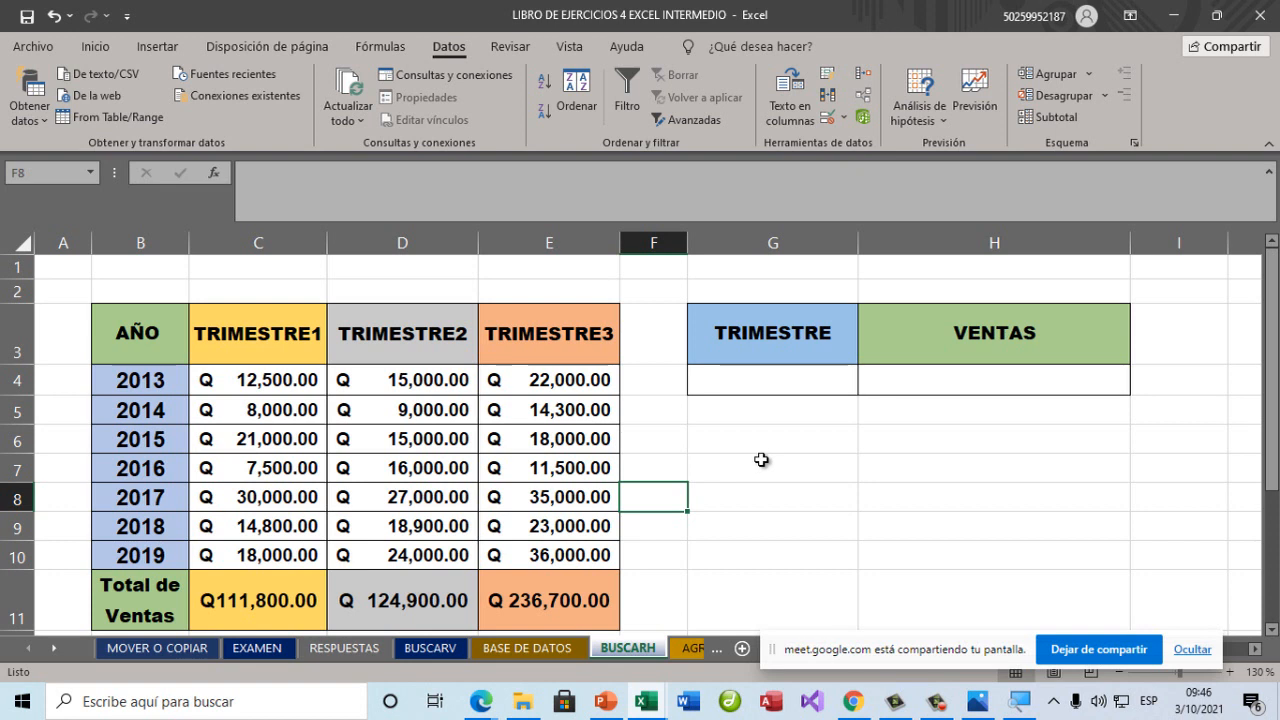
click(762, 459)
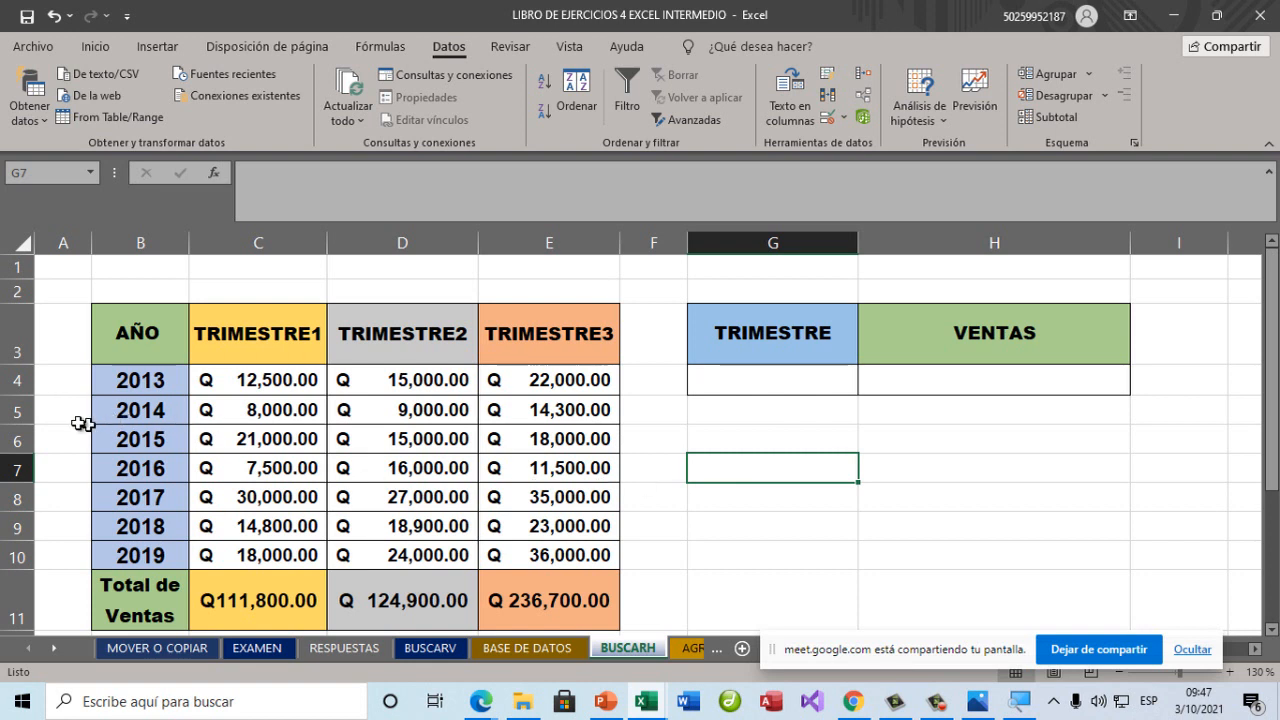
Examine how the sales table is laid out, going through the year rows from row 4 down and the quarter columns C to E.
click(20, 380)
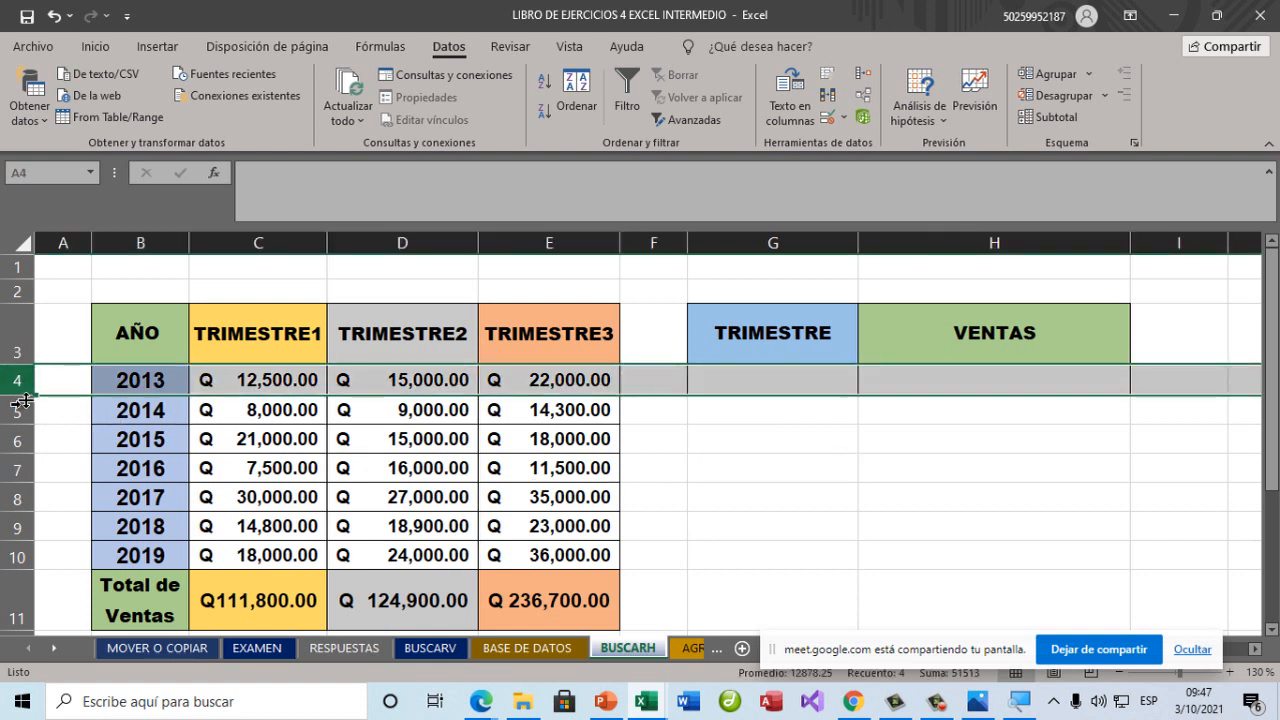
click(16, 410)
click(8, 440)
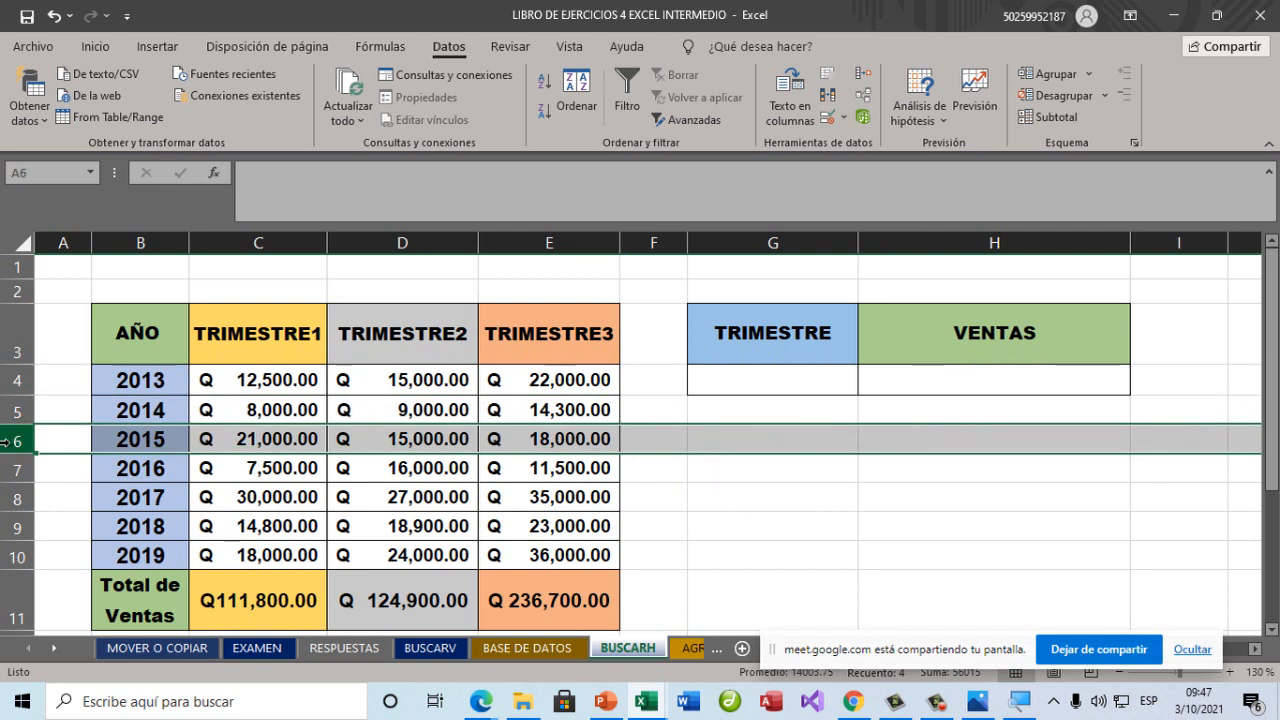
click(9, 383)
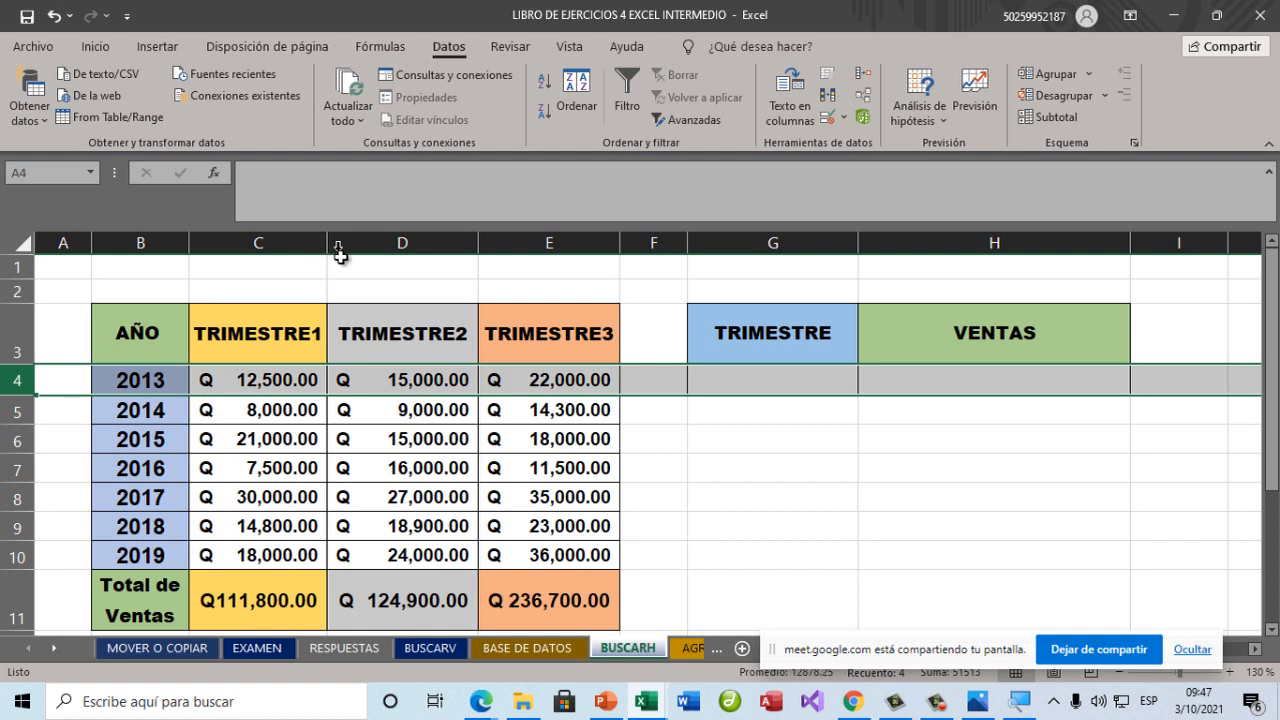
click(12, 405)
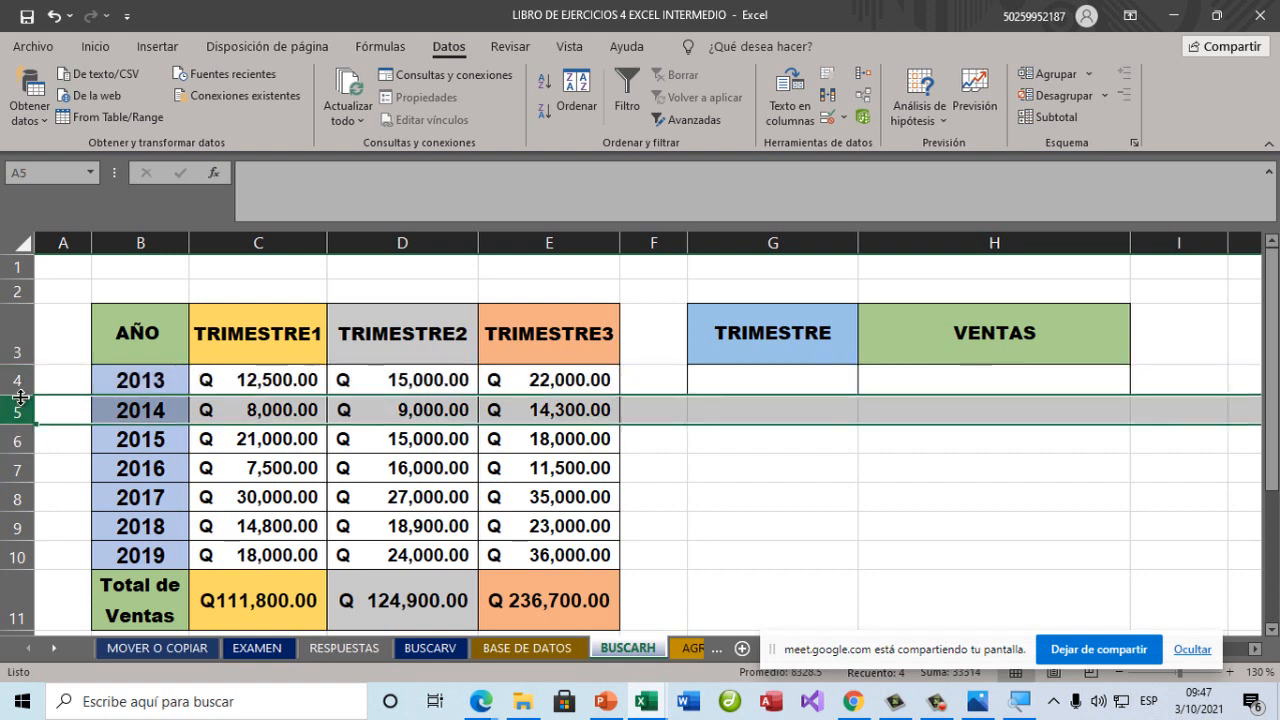
click(17, 386)
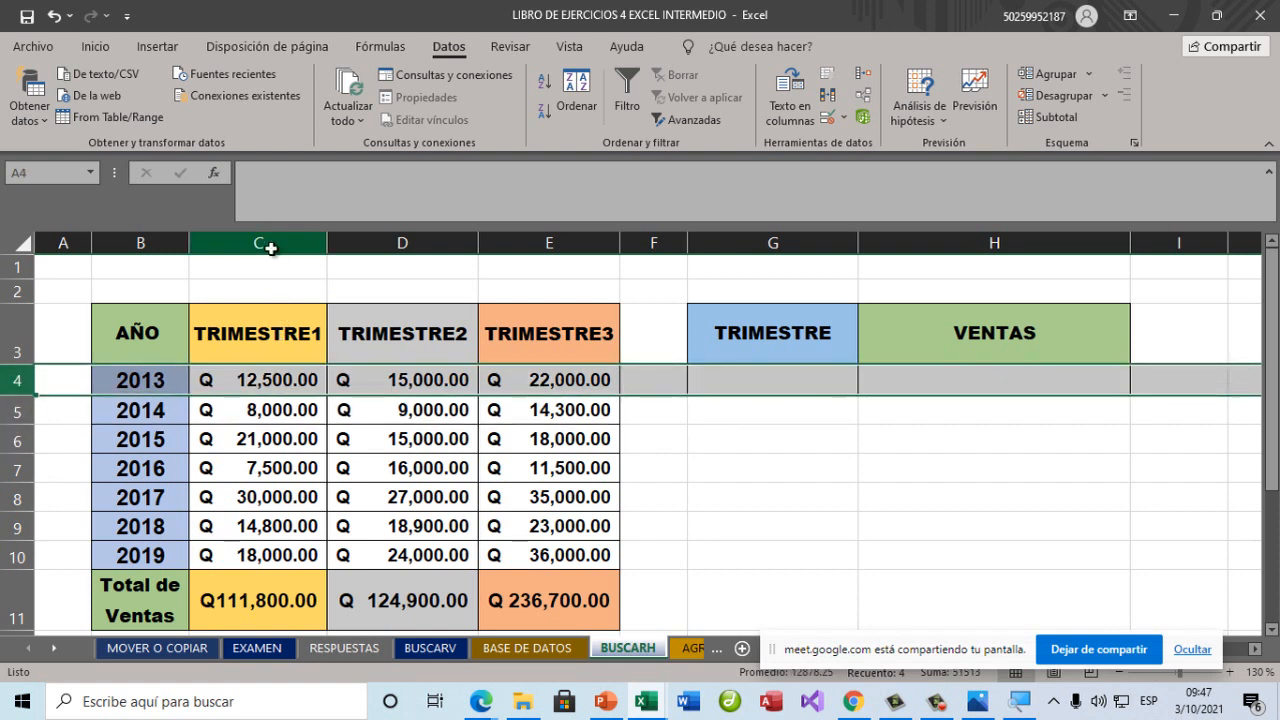
click(287, 243)
click(351, 242)
click(531, 242)
click(15, 379)
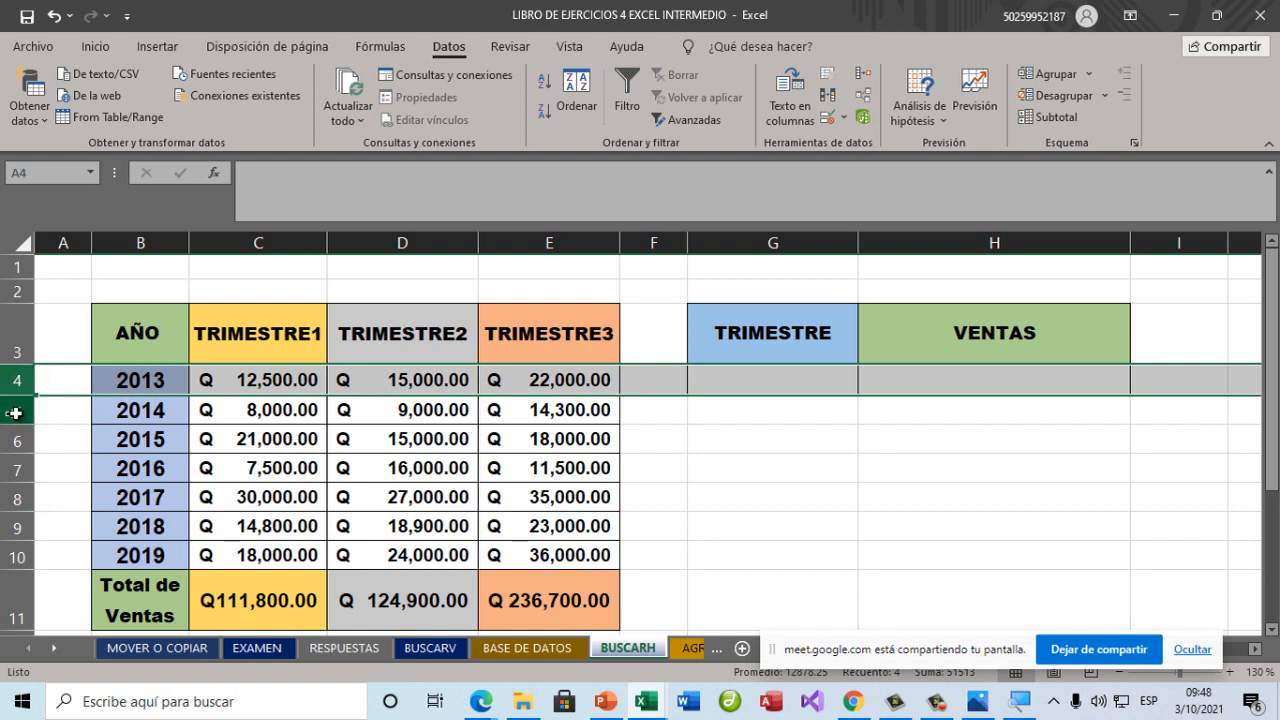
click(15, 413)
click(16, 440)
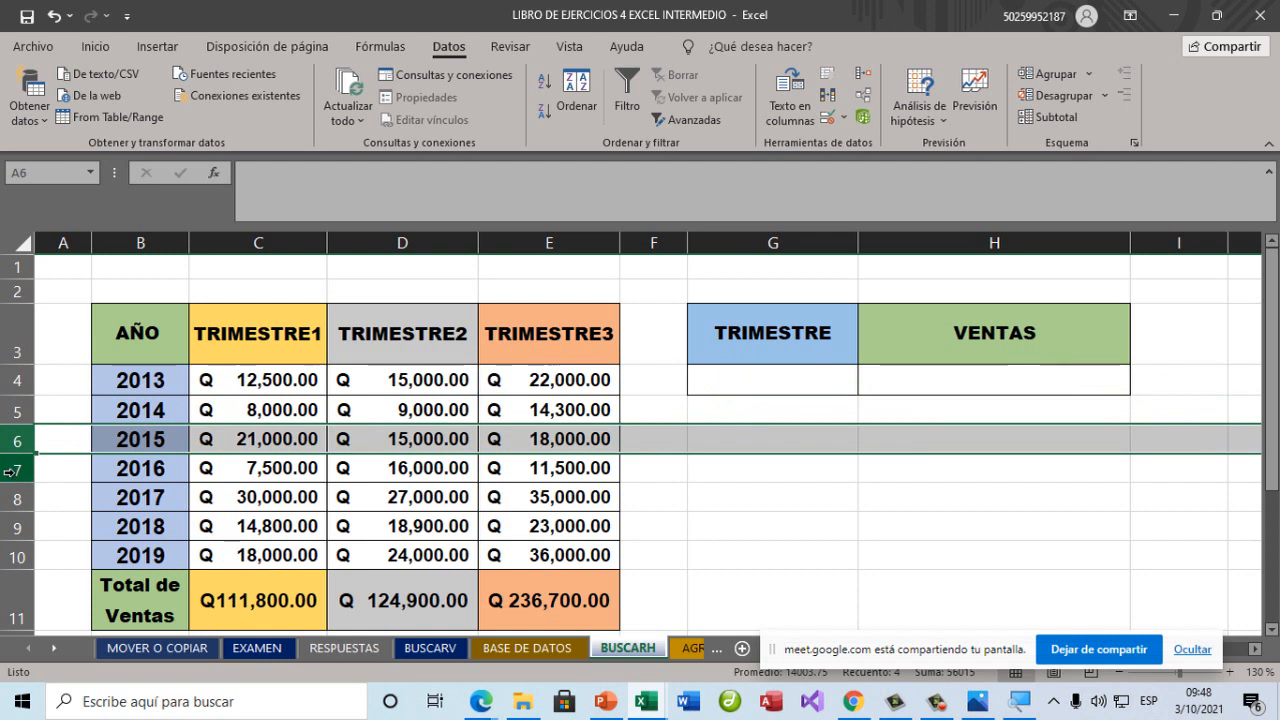
click(204, 472)
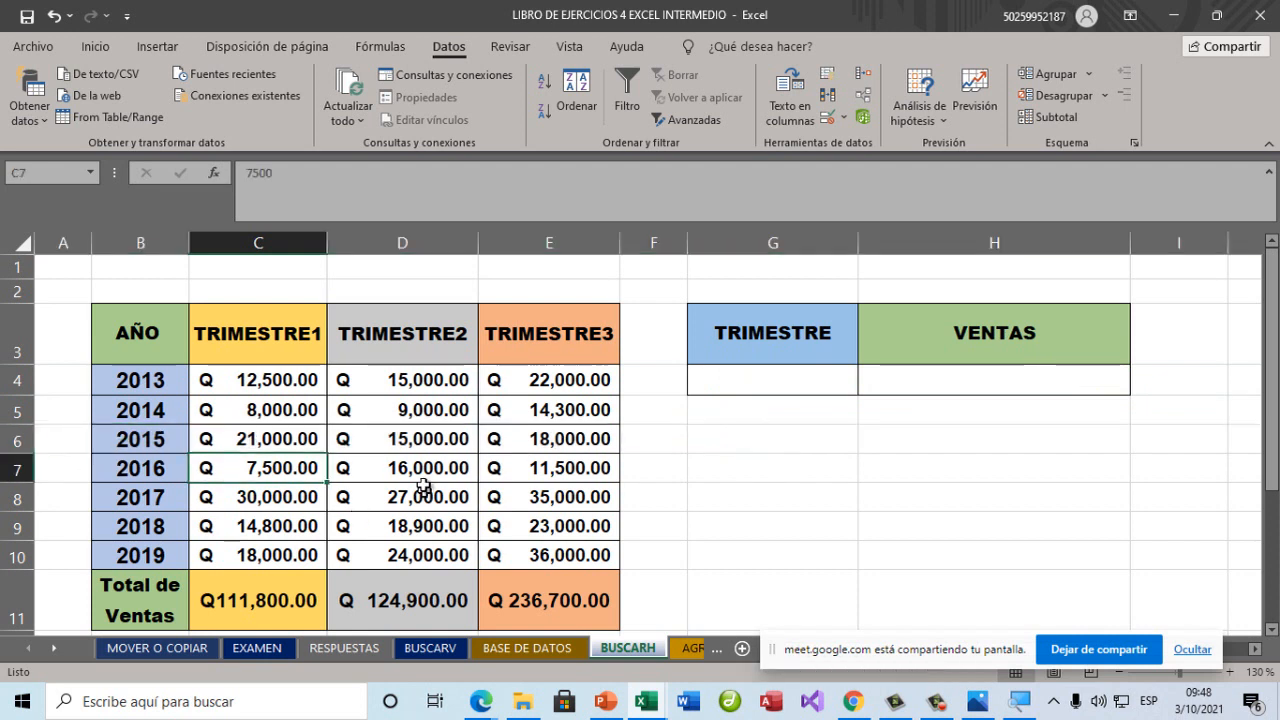
Highlight the whole sales table B3:E11, from the AÑO header to the Total de Ventas row.
click(145, 328)
drag(145, 328, 525, 603)
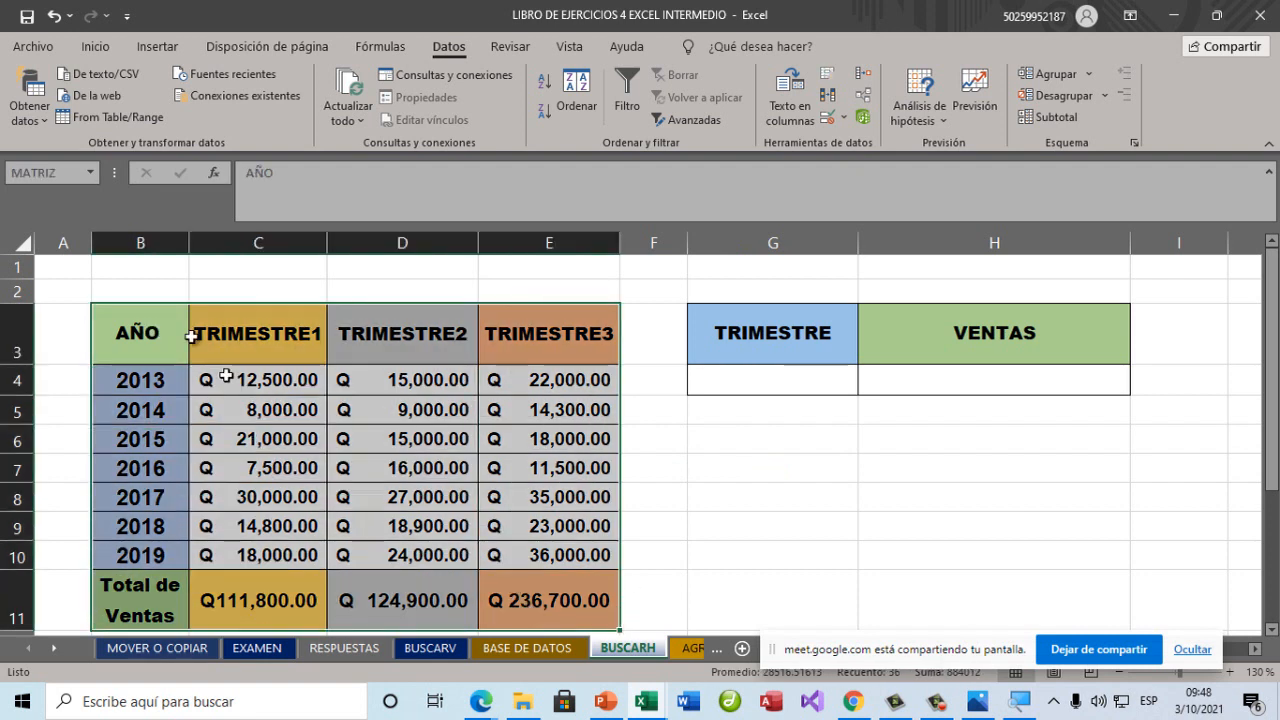
drag(166, 333, 570, 592)
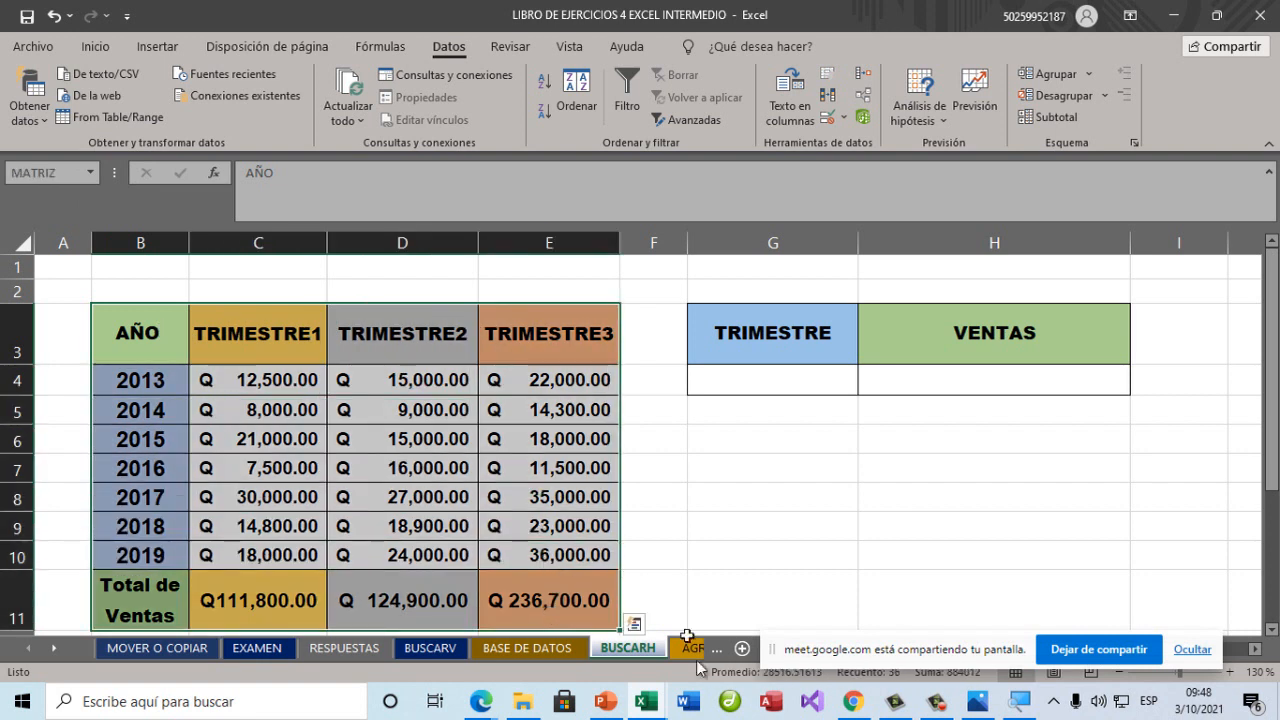
Magnify the screen to 200% with Lupa, minimise its window, and highlight the TRIMESTRE and VENTAS block G3:H4.
click(1020, 702)
click(300, 597)
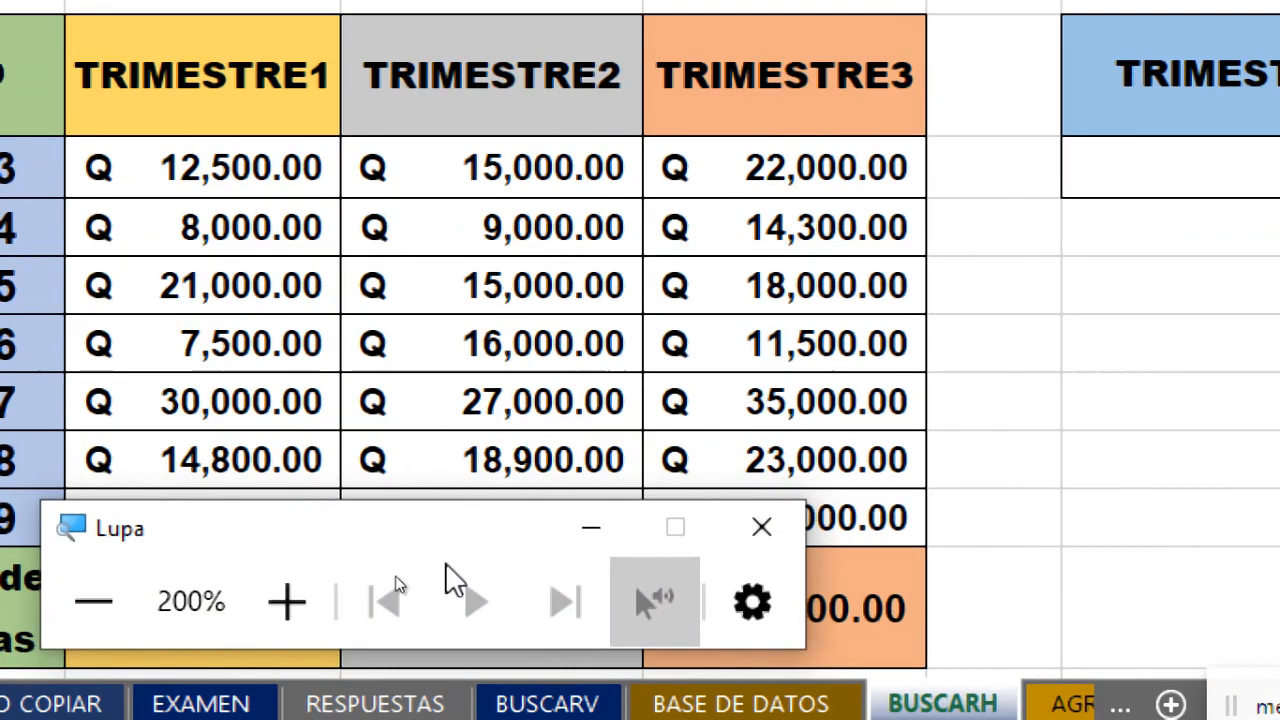
click(589, 528)
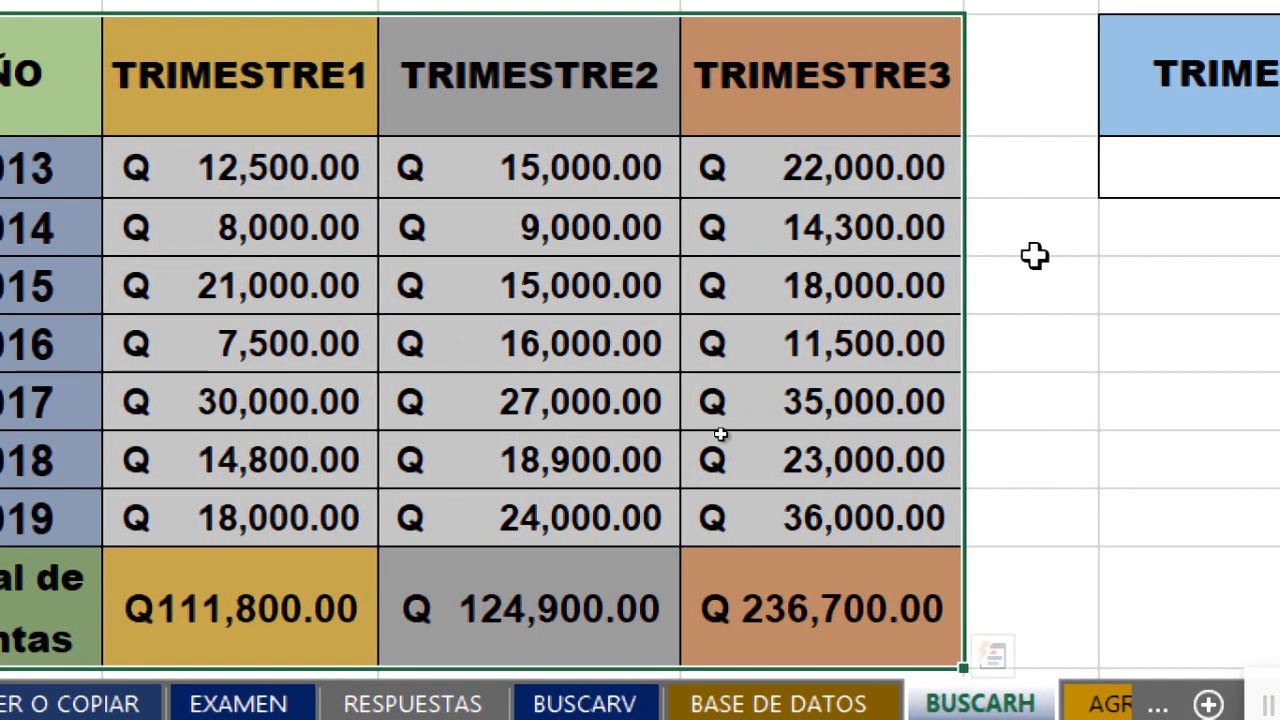
click(1200, 293)
drag(657, 66, 951, 141)
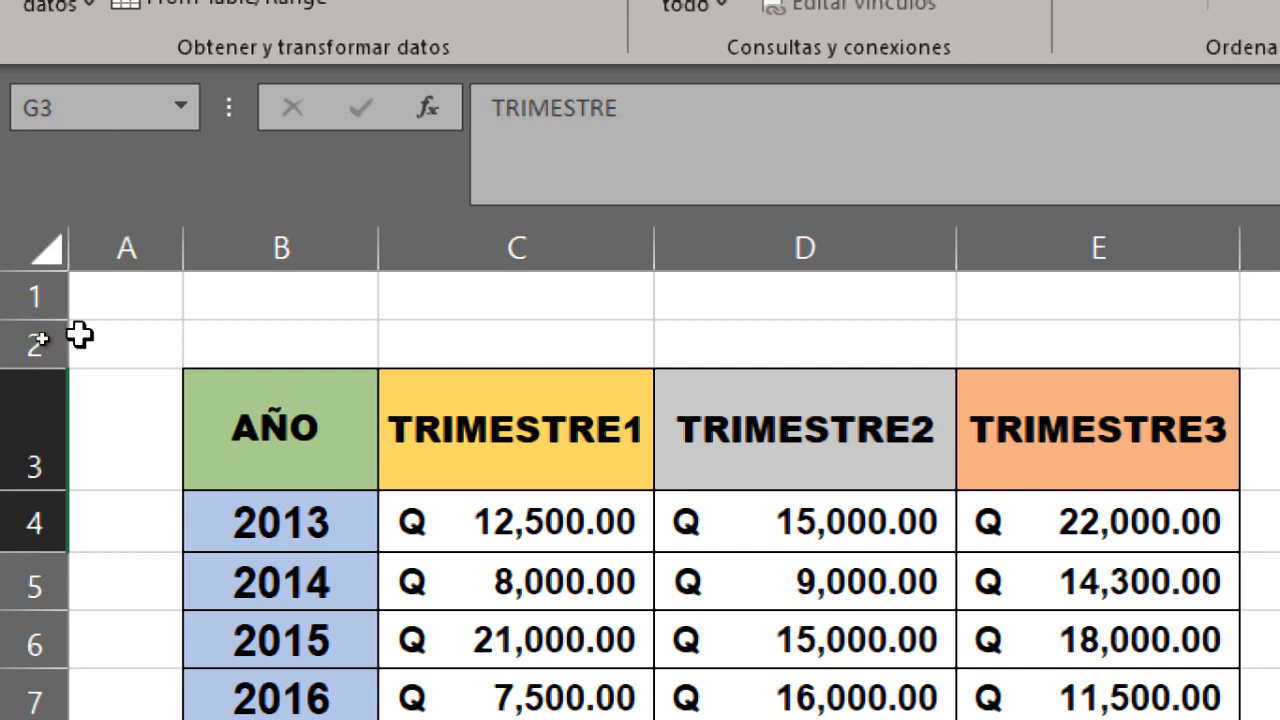
Select the sales table B3:E11 and give the range the name TABLA1.
drag(340, 434, 1095, 719)
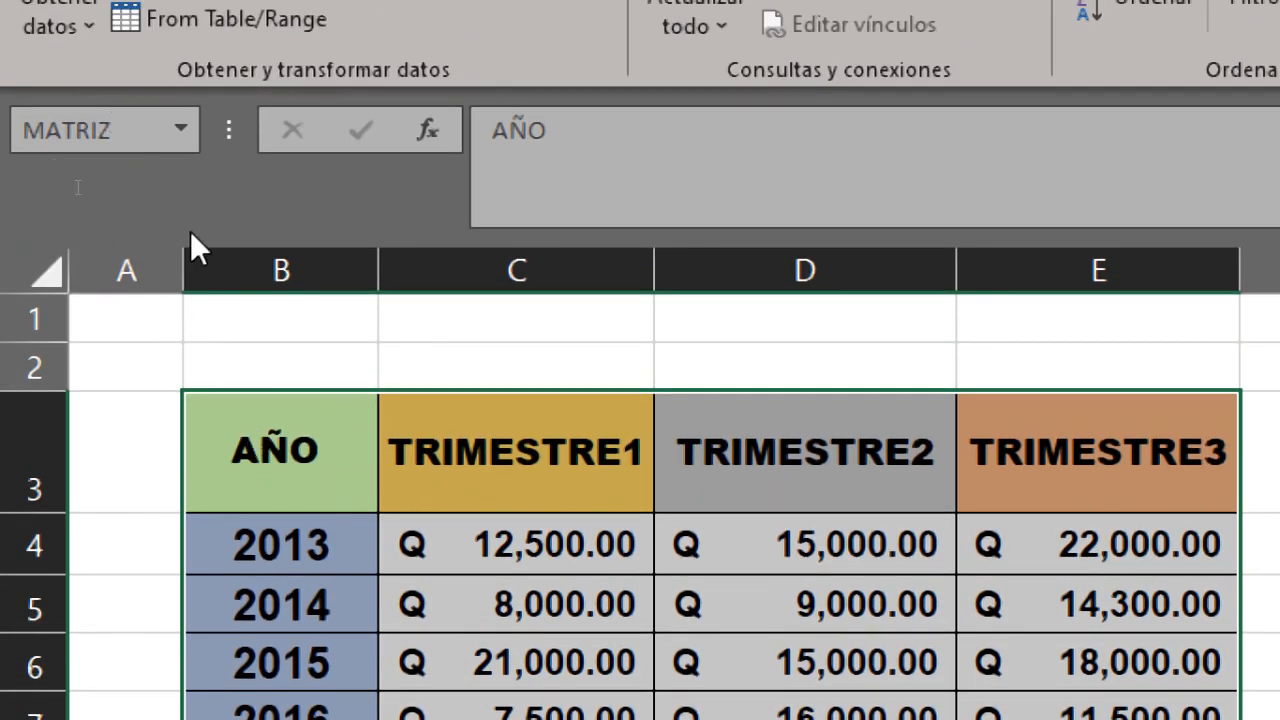
click(128, 120)
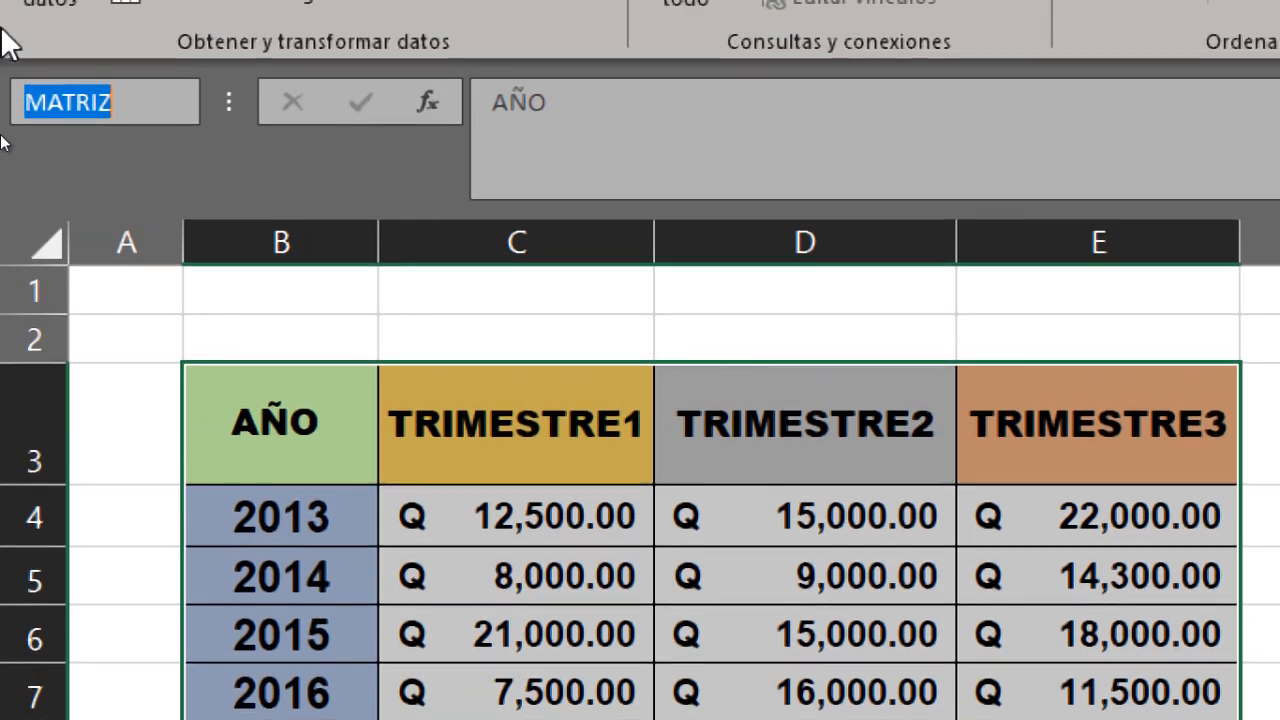
text(TABLA1)
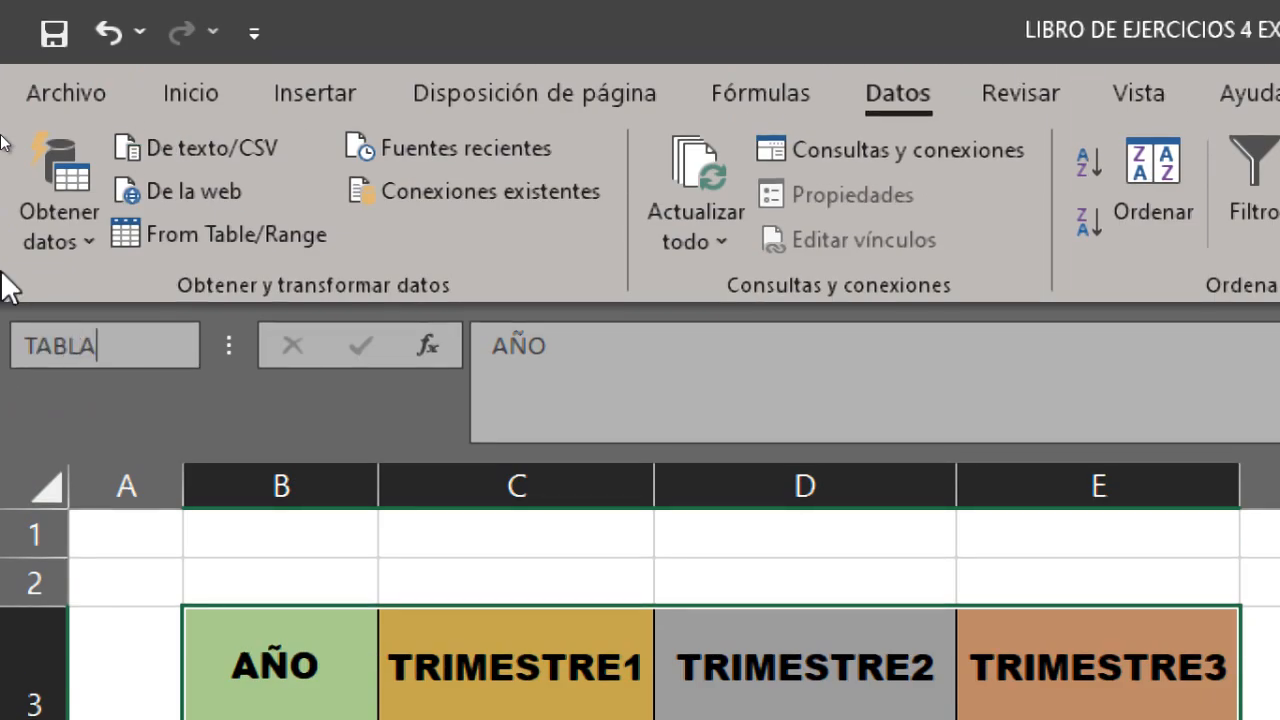
key(Return)
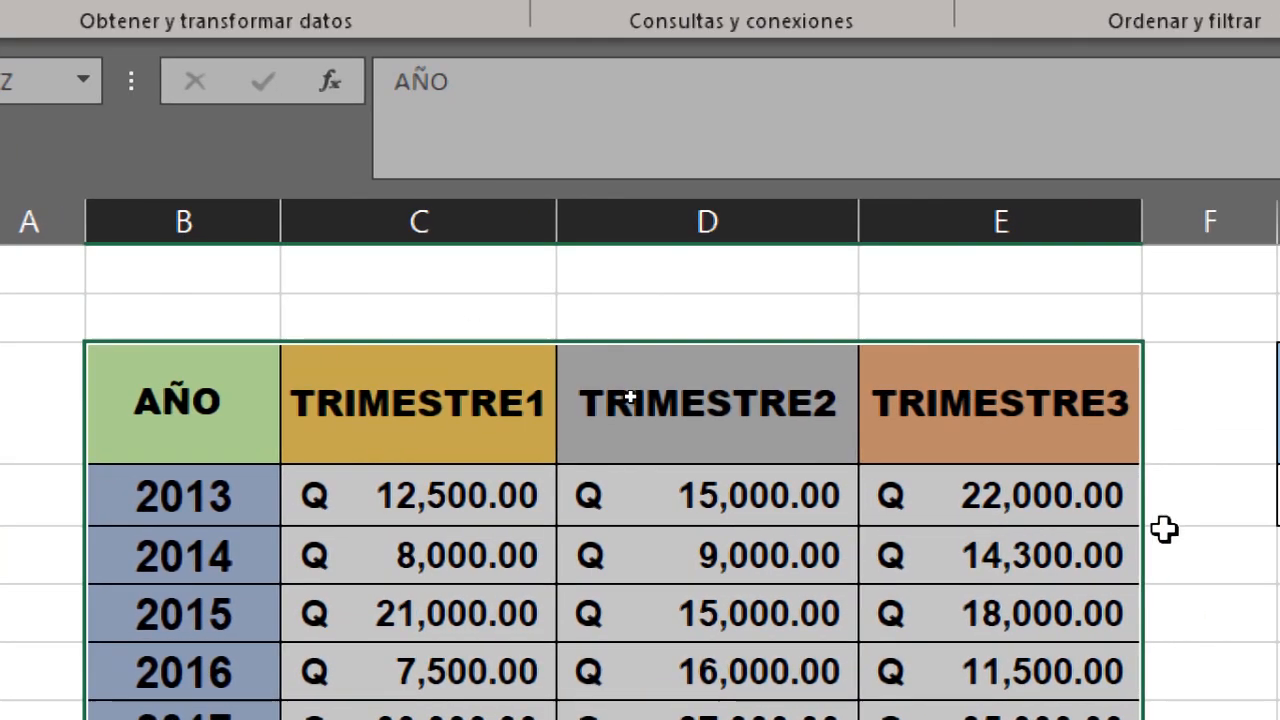
Check the new range name by deselecting the table and going to TABLA1 from the list of defined names.
click(1260, 418)
click(1027, 645)
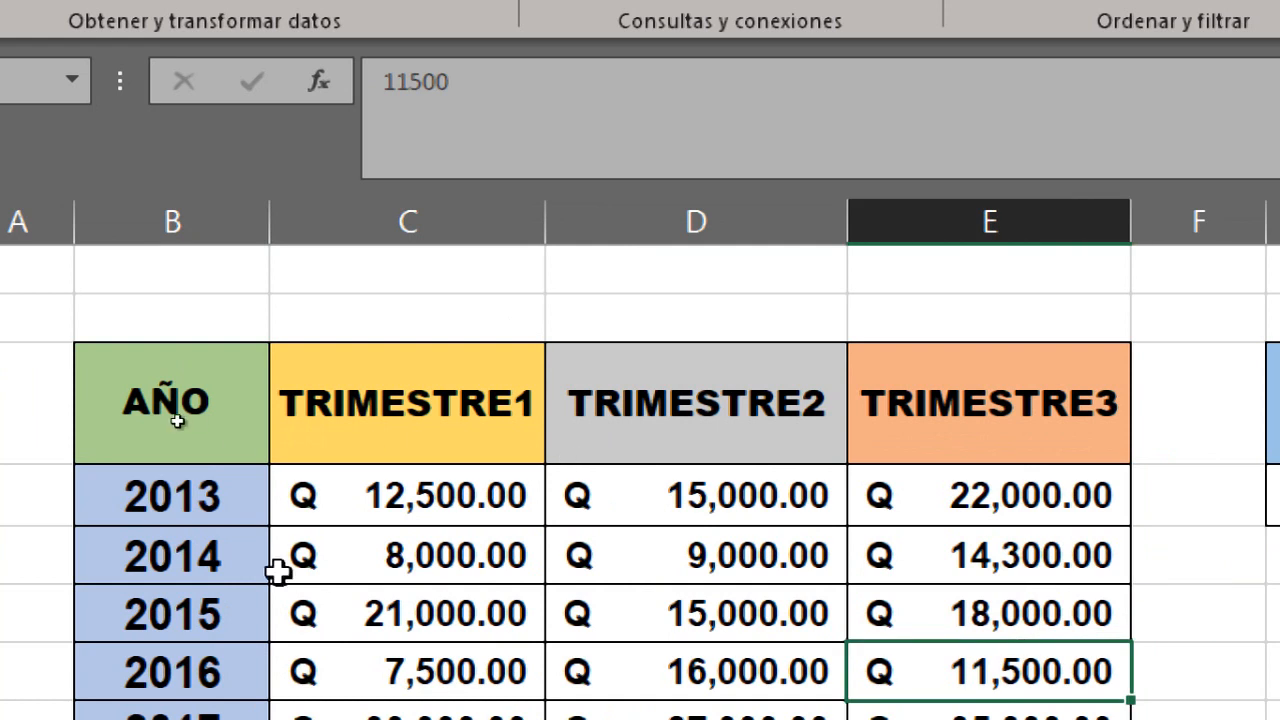
click(176, 400)
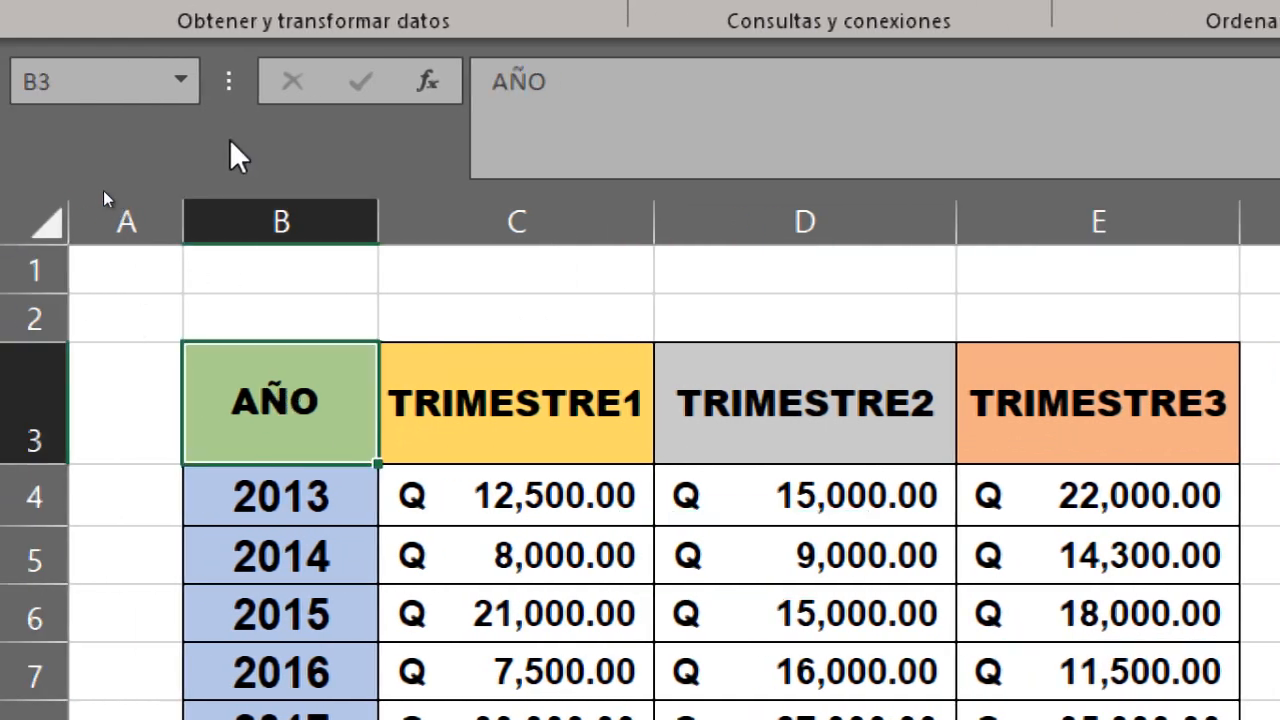
click(182, 84)
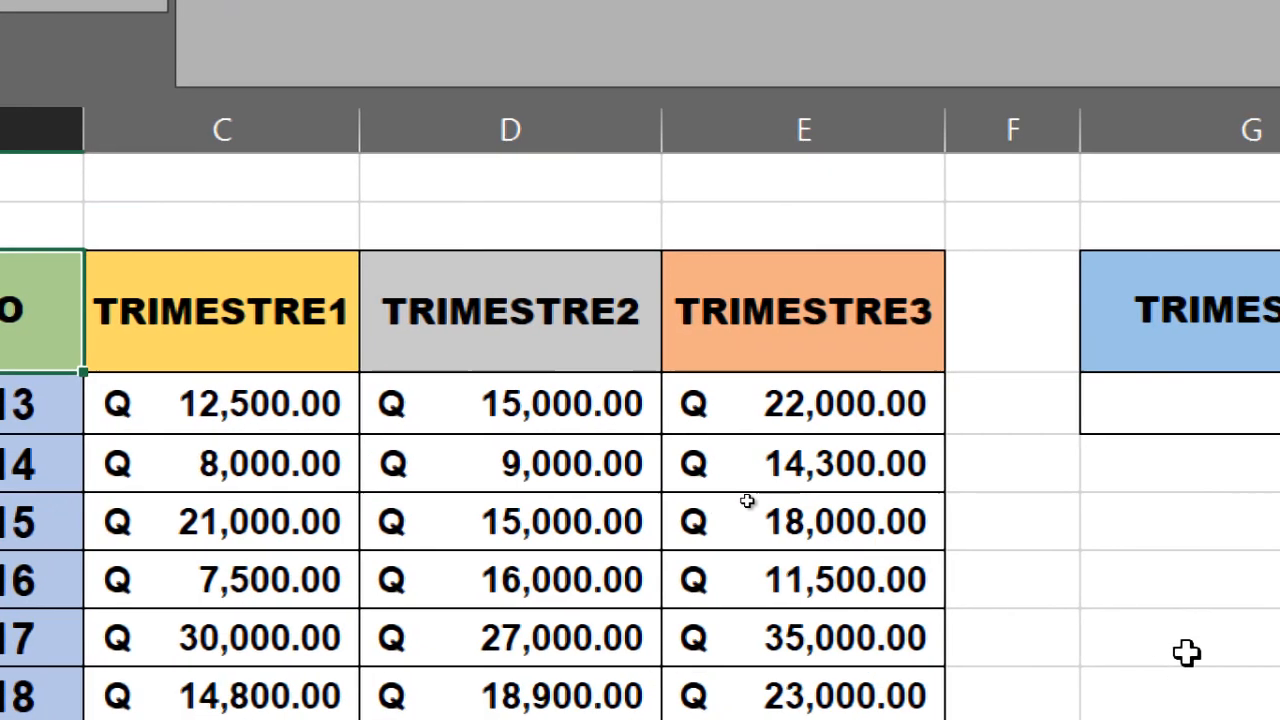
click(1189, 646)
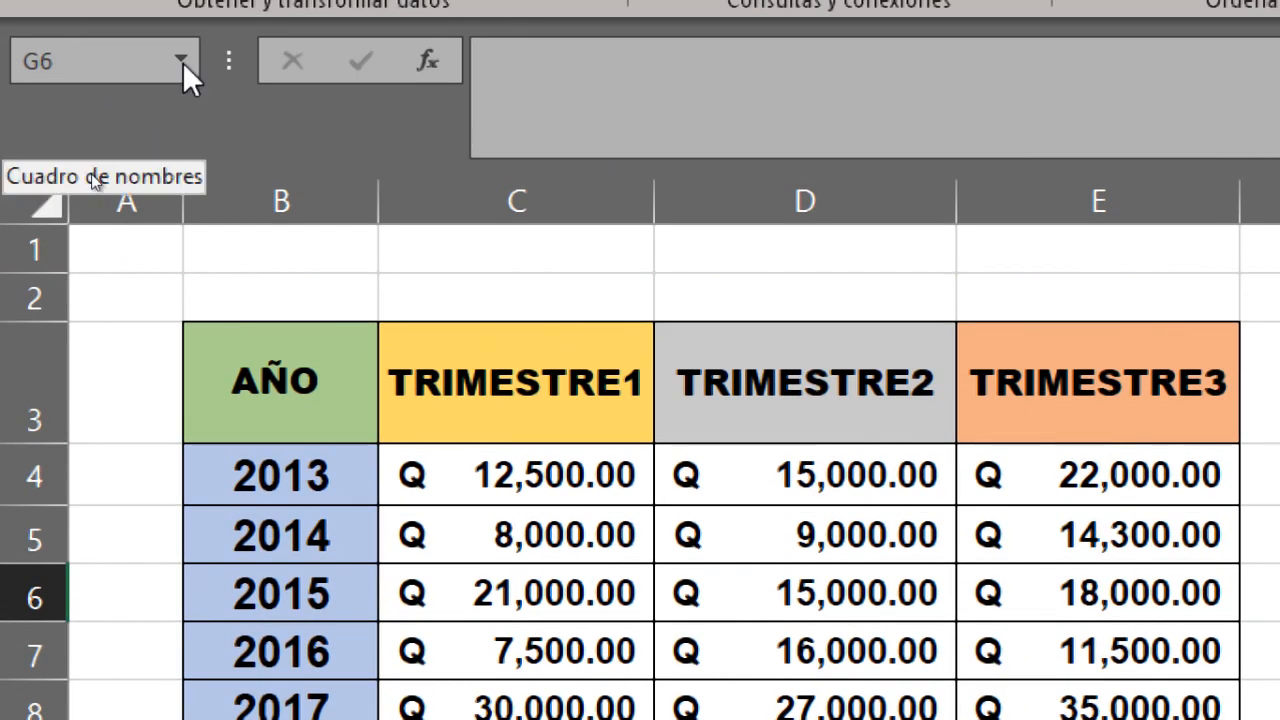
click(183, 62)
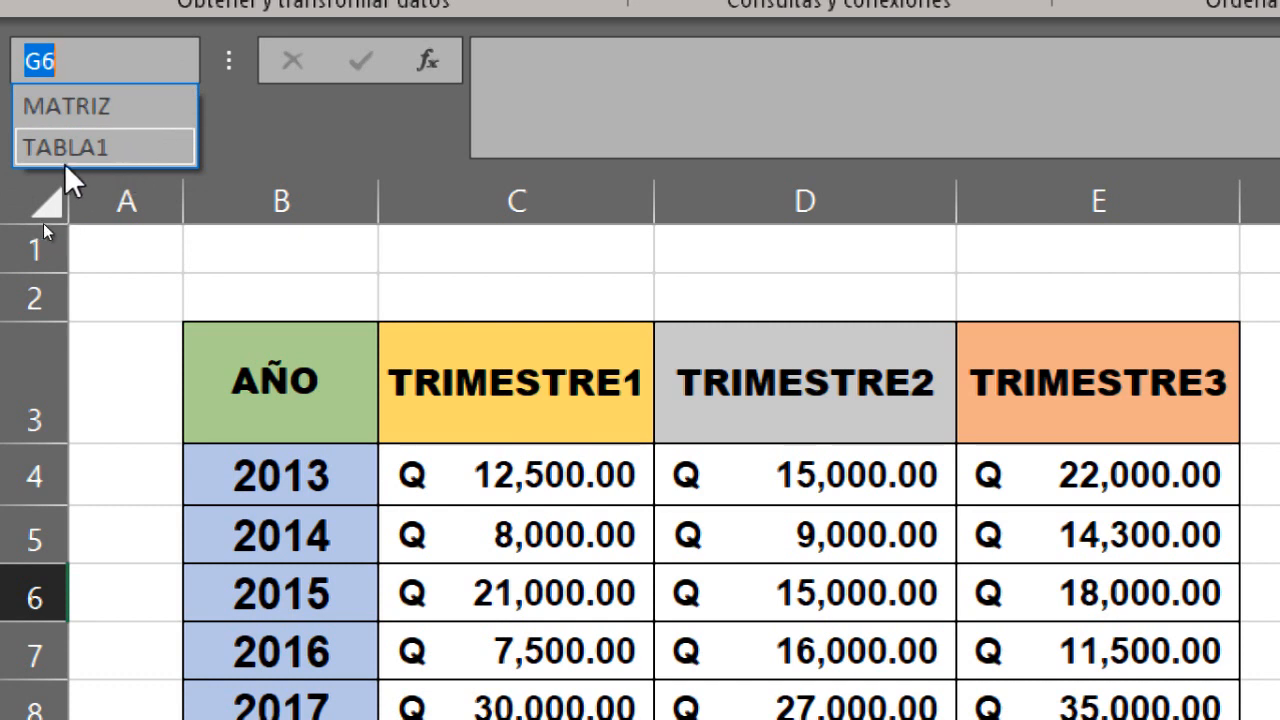
click(136, 156)
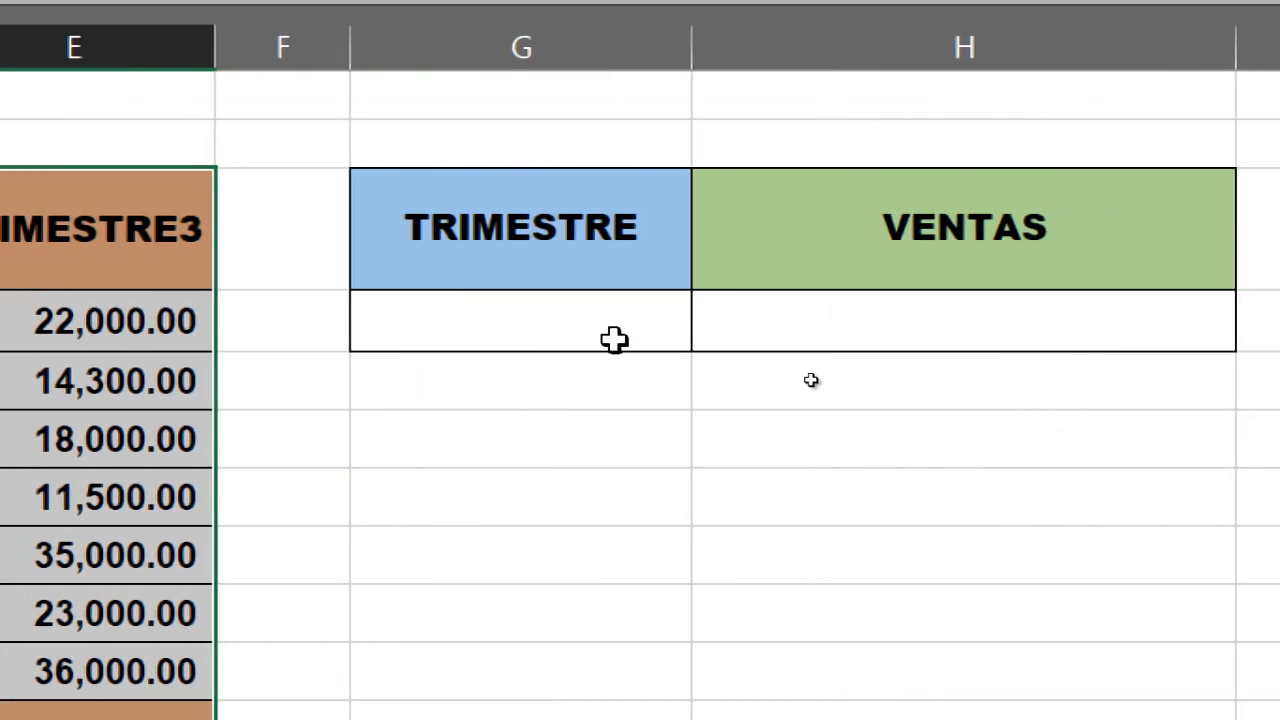
Select the TRIMESTRE and VENTAS block G3:H4 and give the range the name TABLA2.
drag(563, 260, 873, 337)
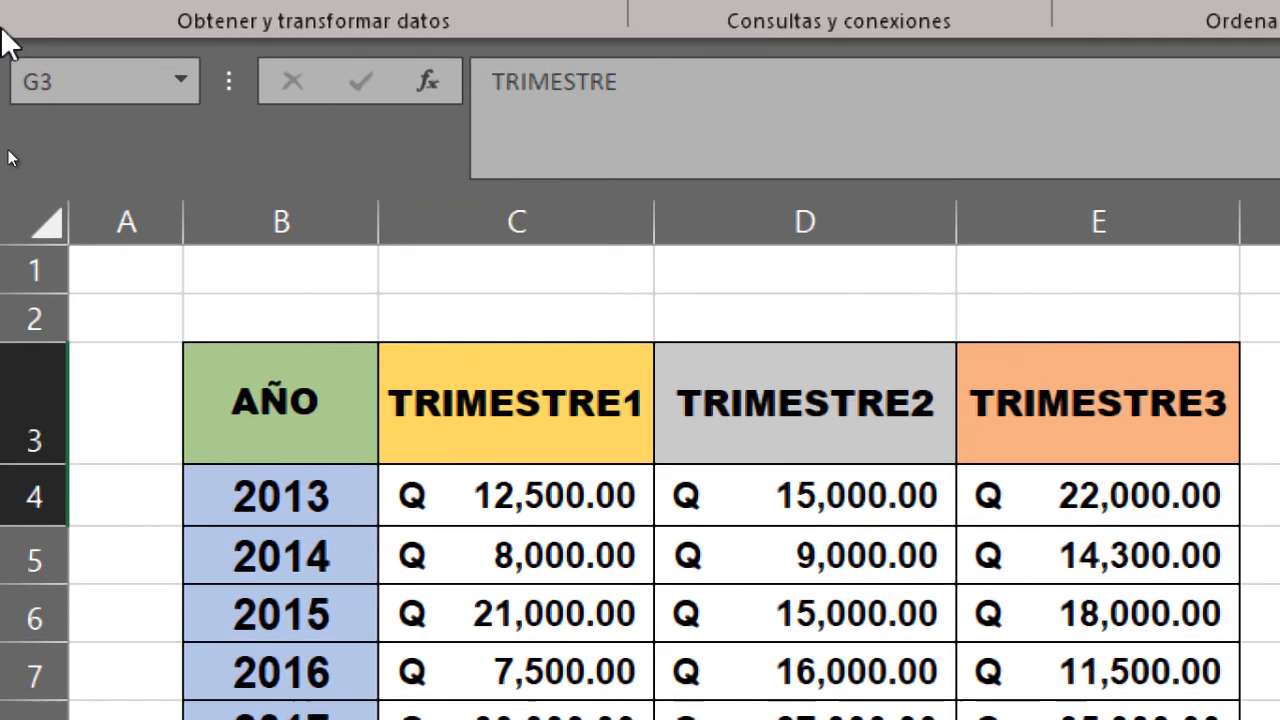
click(72, 82)
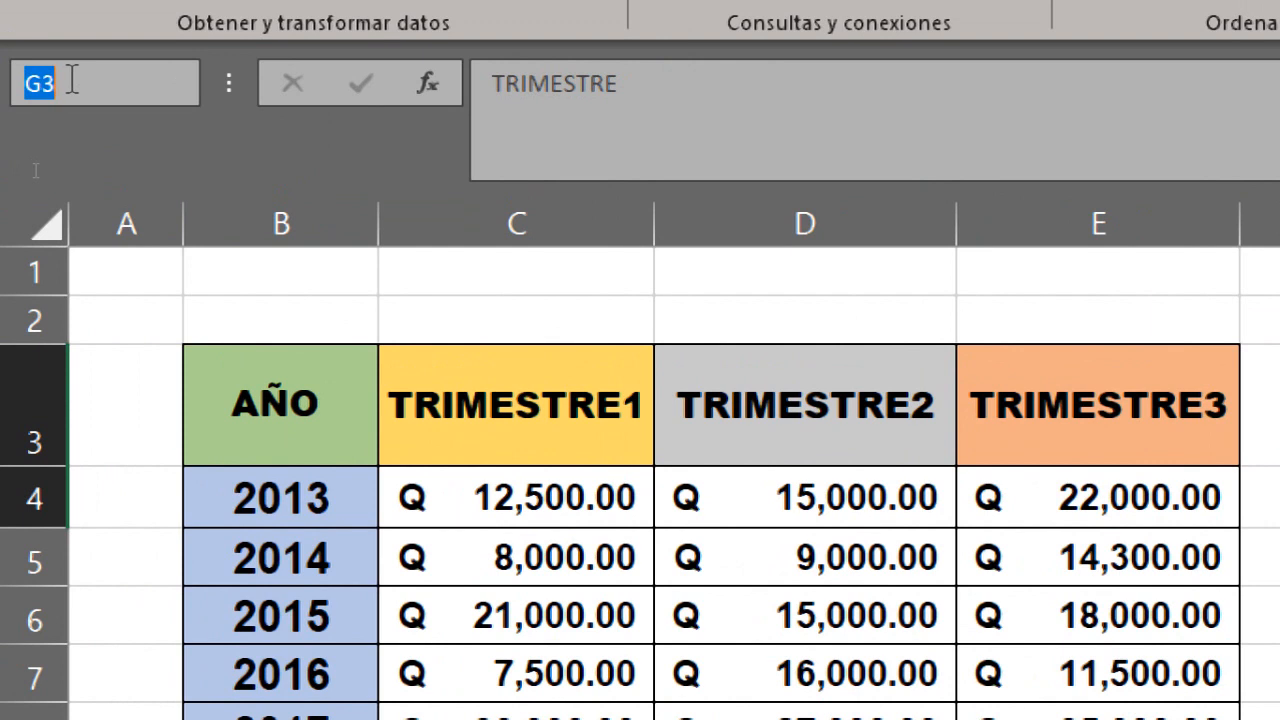
key(BackSpace)
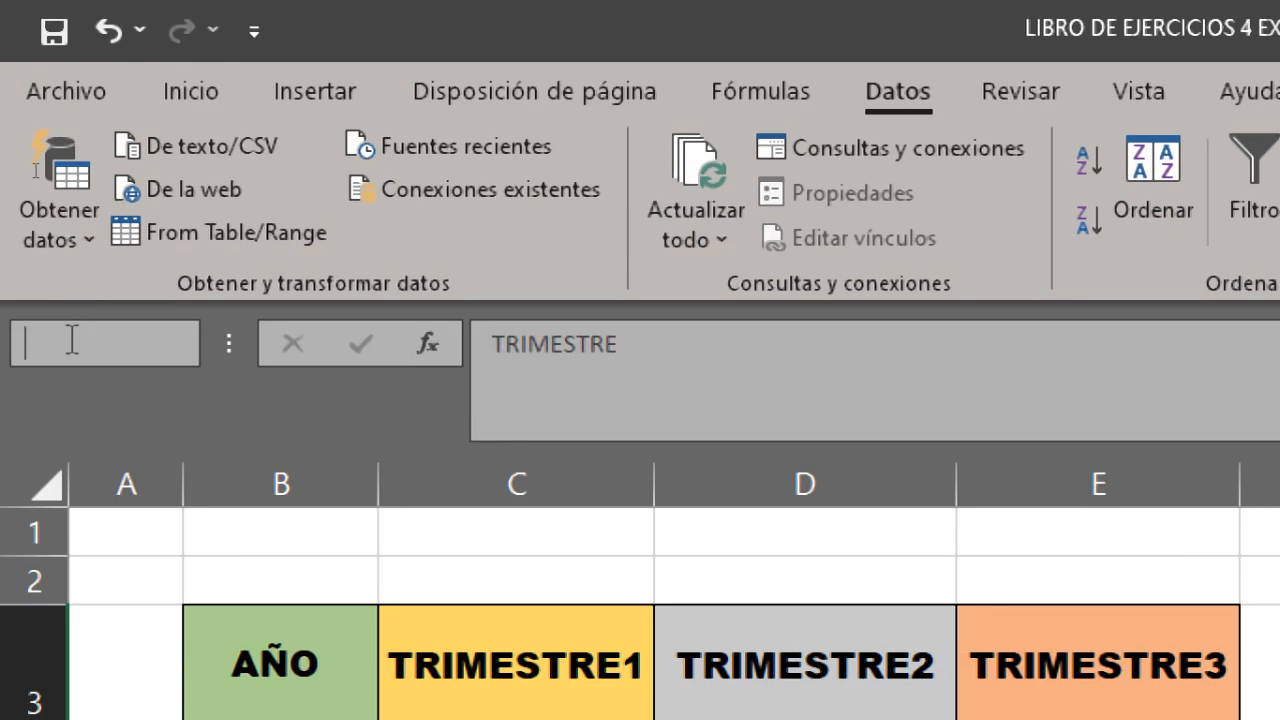
text(TABLA2)
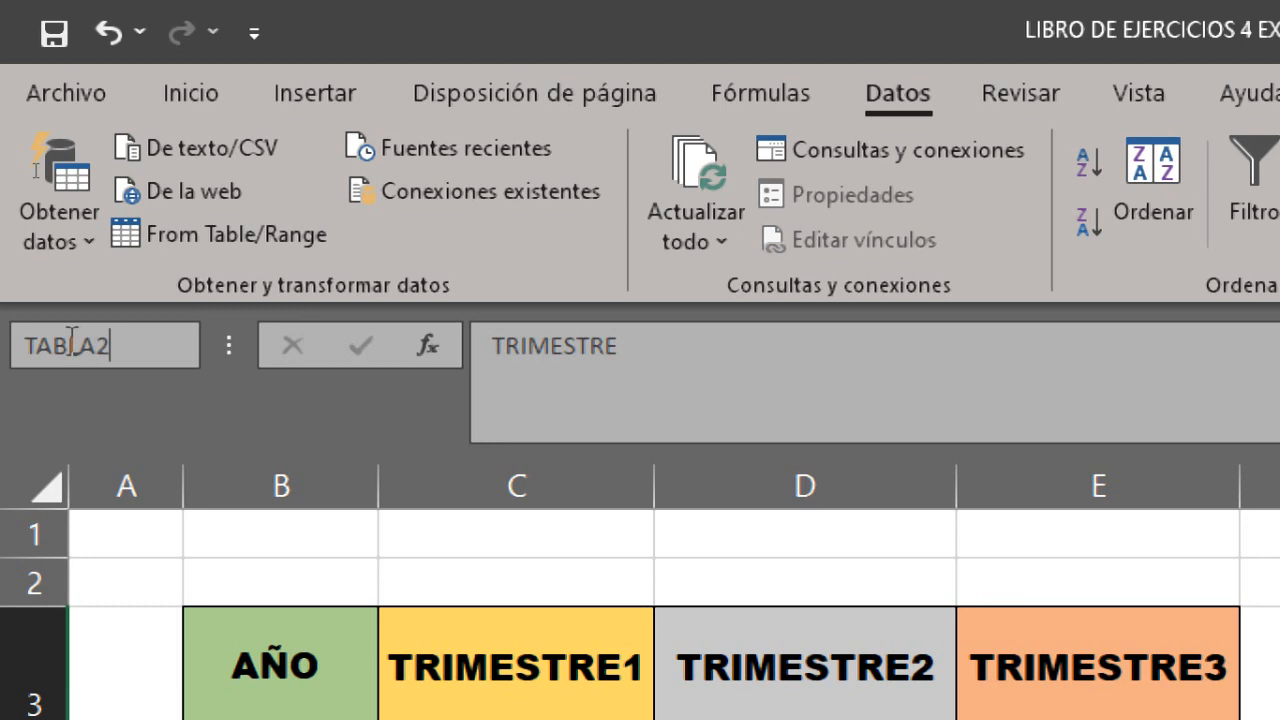
key(Return)
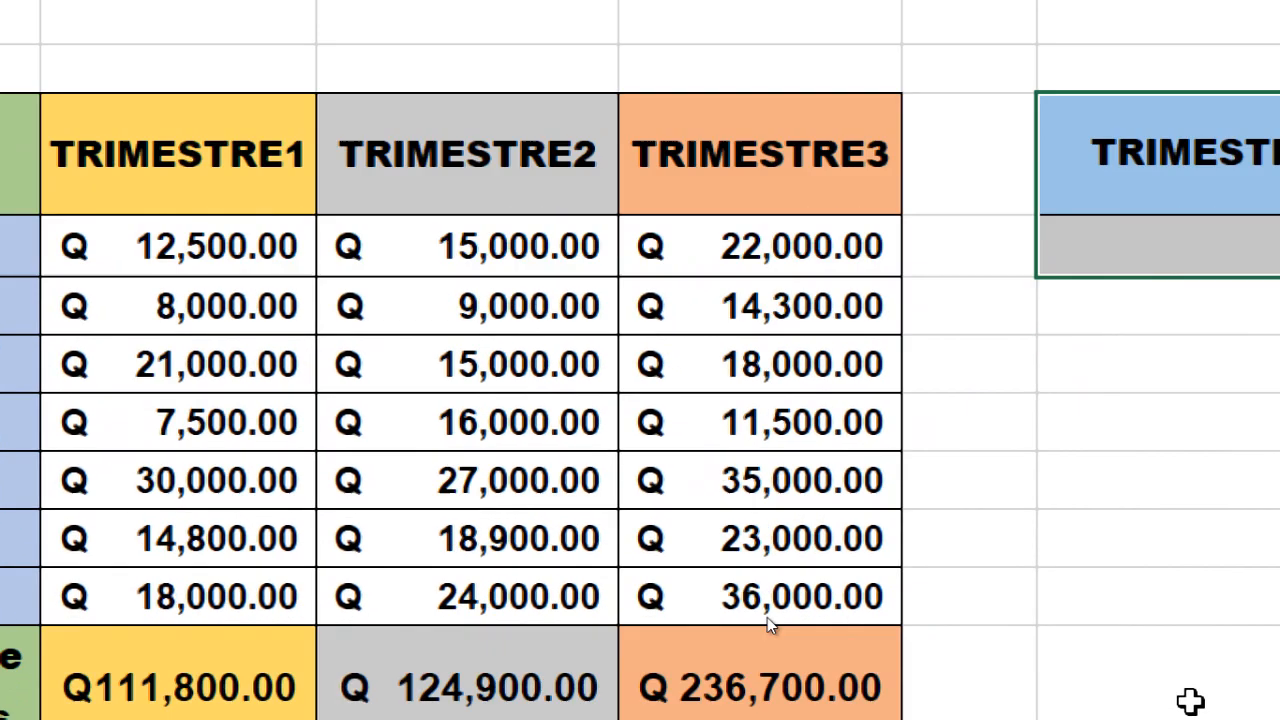
Check the second range name by deselecting the block and going to TABLA2 from the list of defined names.
click(1090, 594)
click(1008, 540)
click(949, 586)
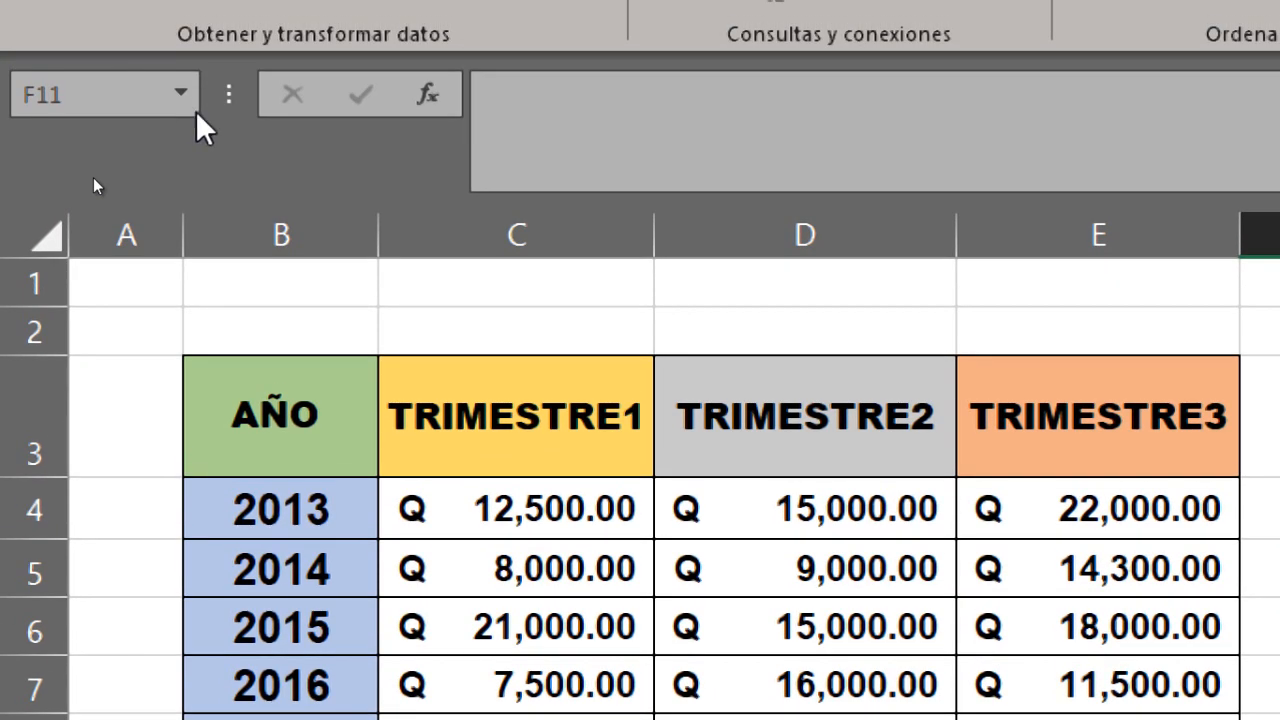
click(185, 98)
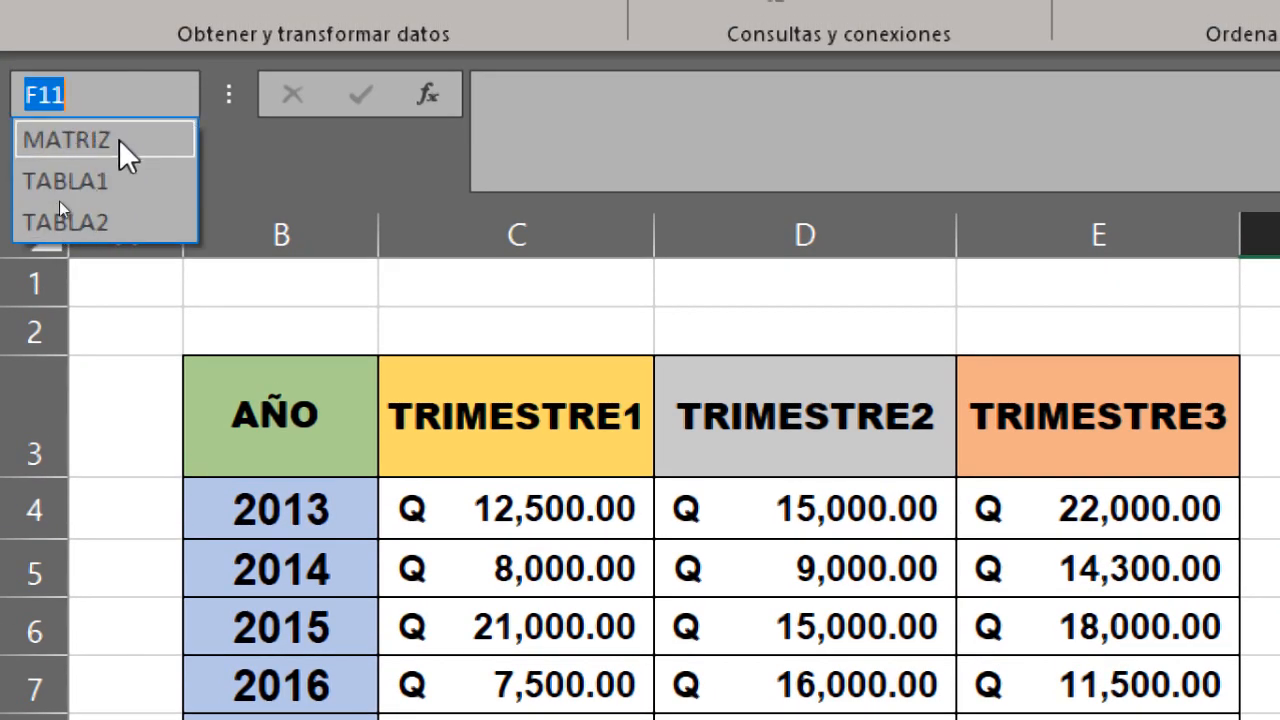
click(112, 222)
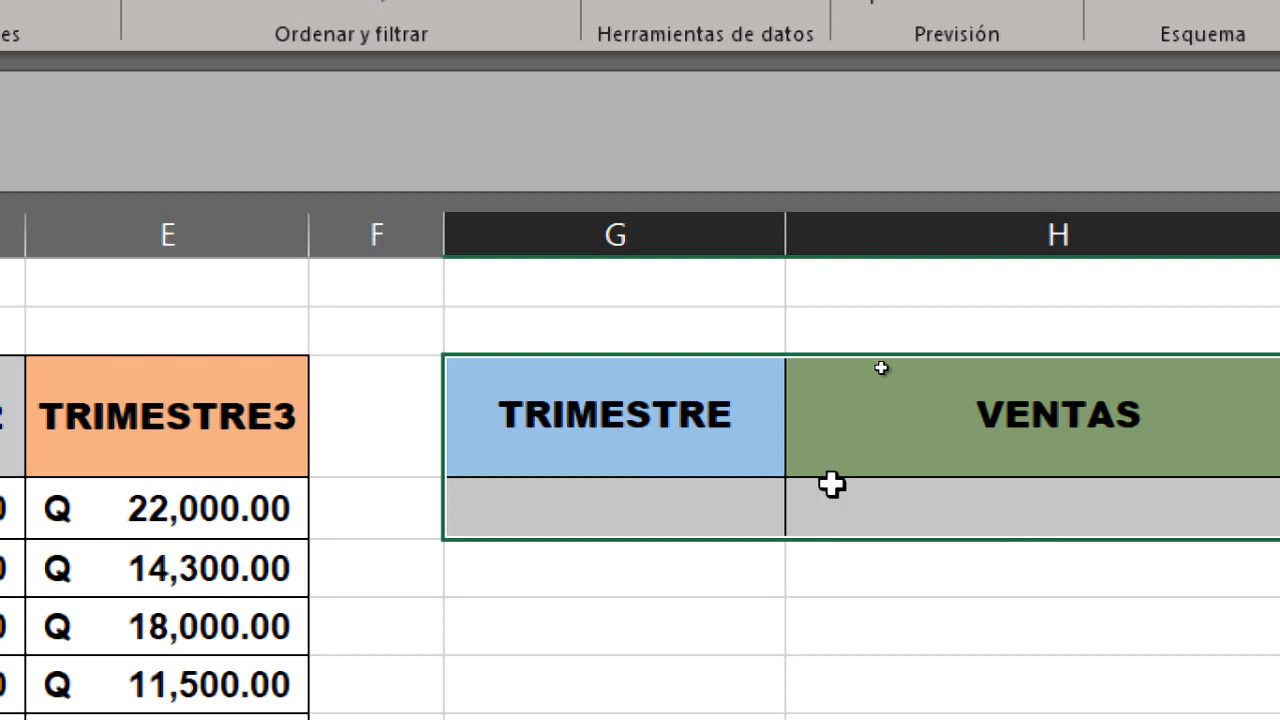
Point out the empty cells G4 and H4 under TRIMESTRE and VENTAS, and highlight rows 4 to 8 of the sales table.
click(830, 484)
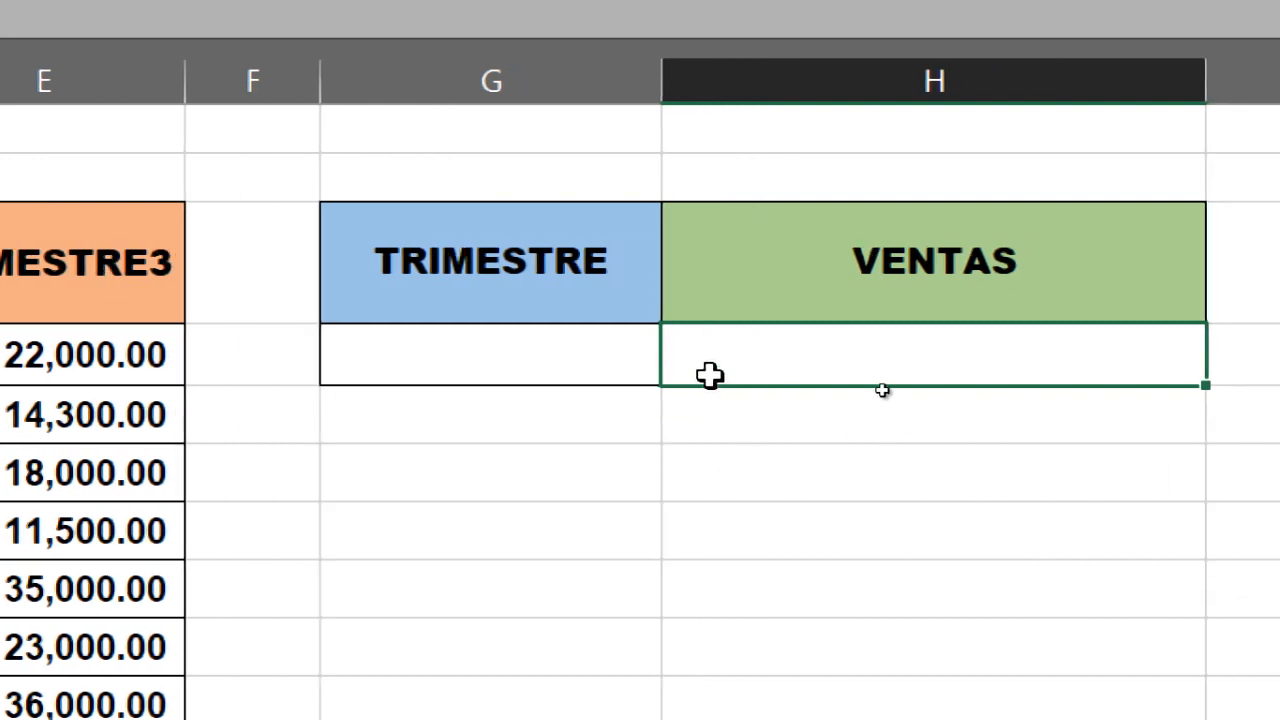
click(483, 361)
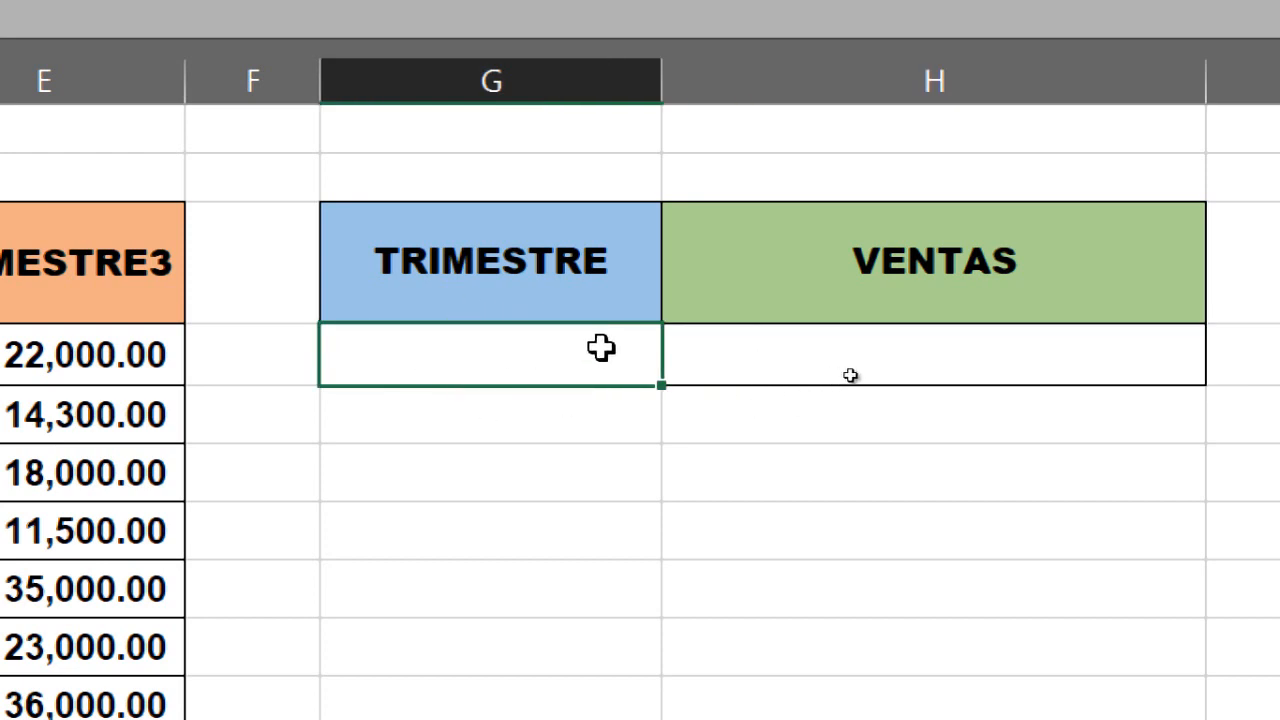
click(766, 337)
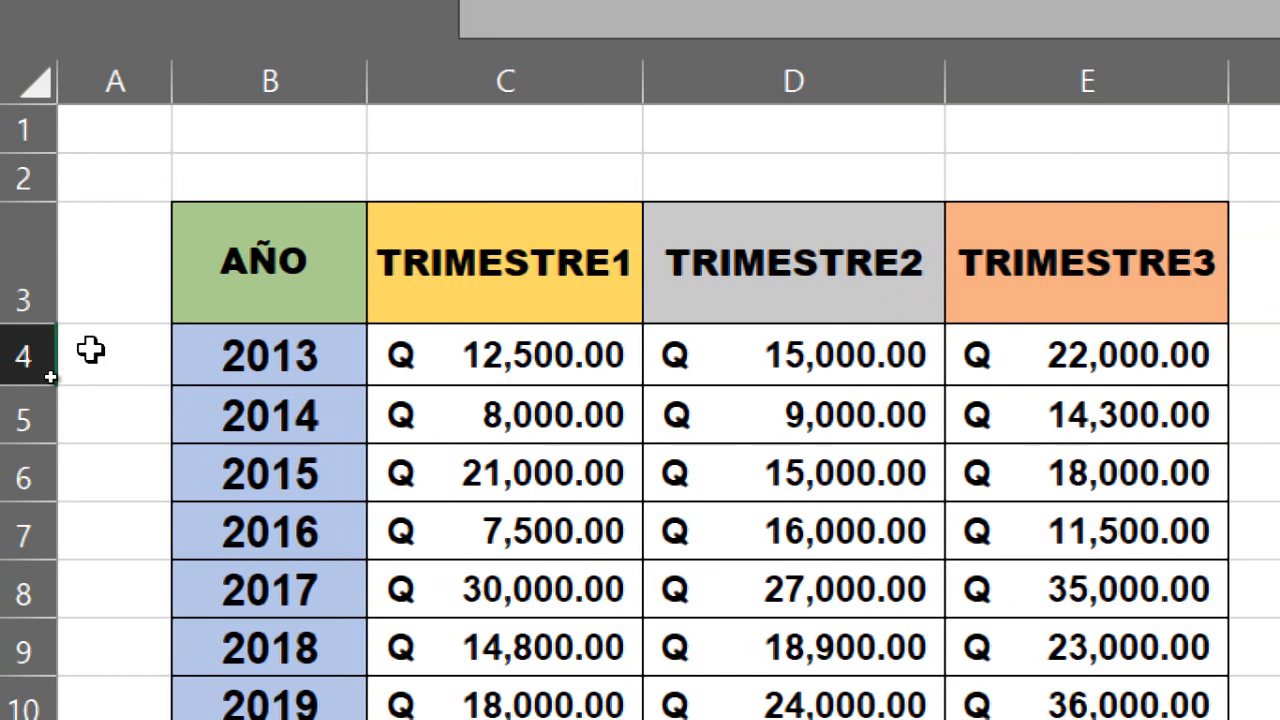
drag(28, 354, 10, 588)
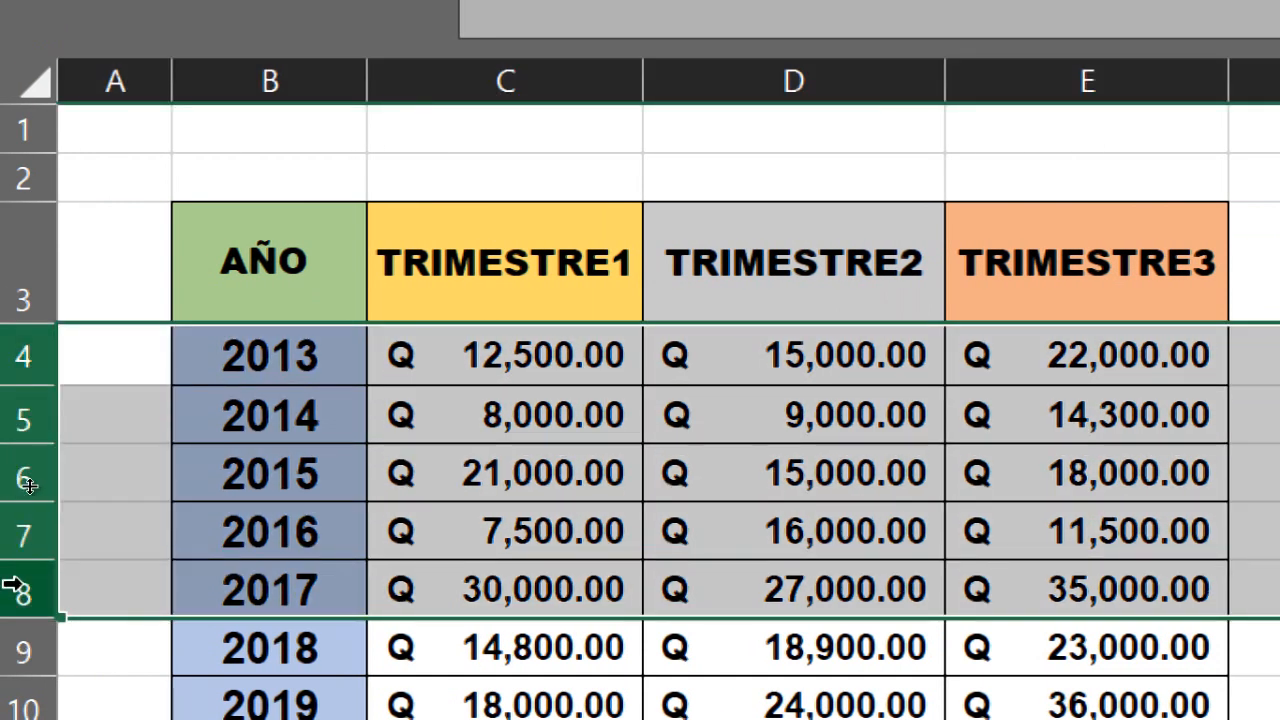
click(981, 415)
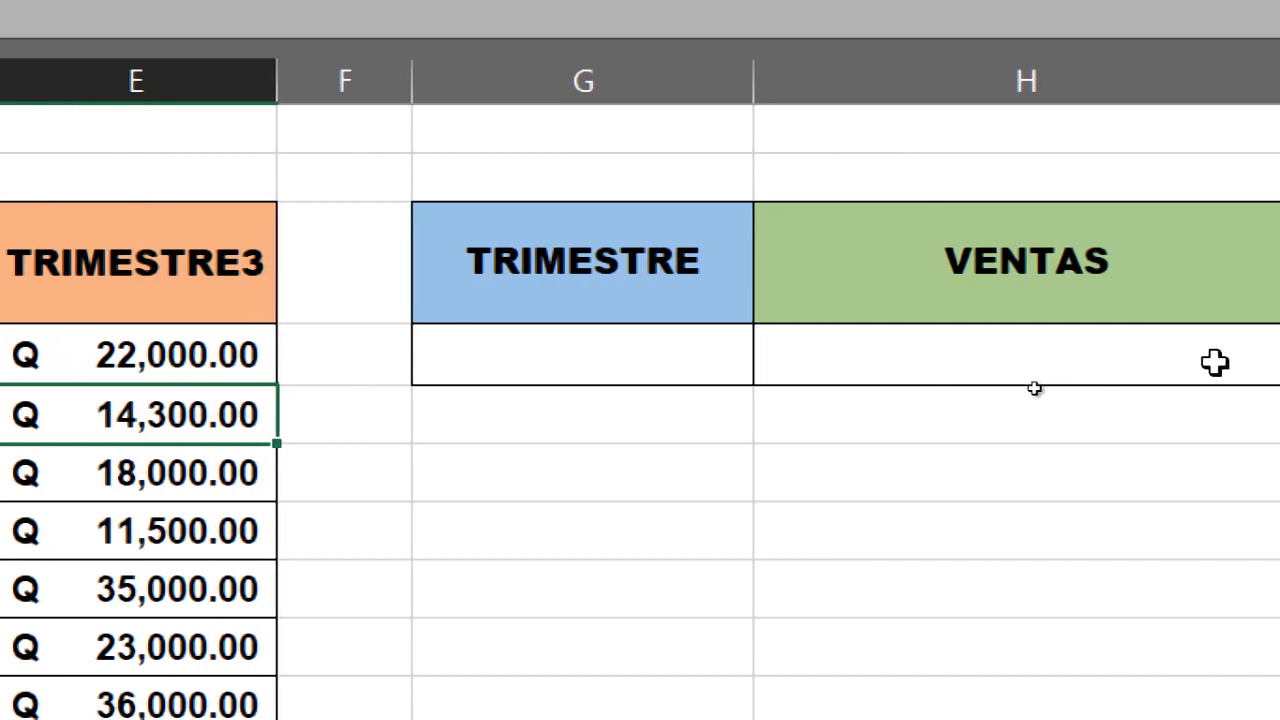
Start a BUSCARH formula in VENTAS cell H4 with G4 as the lookup value.
click(1115, 366)
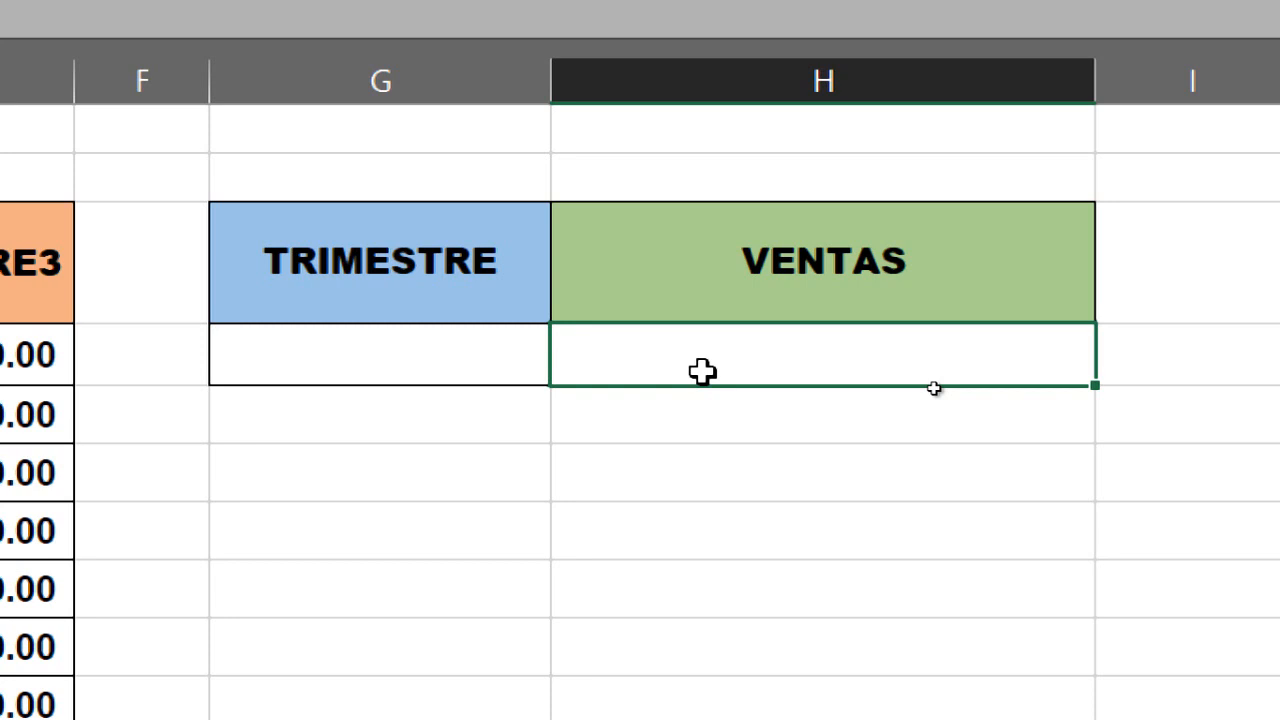
text(=)
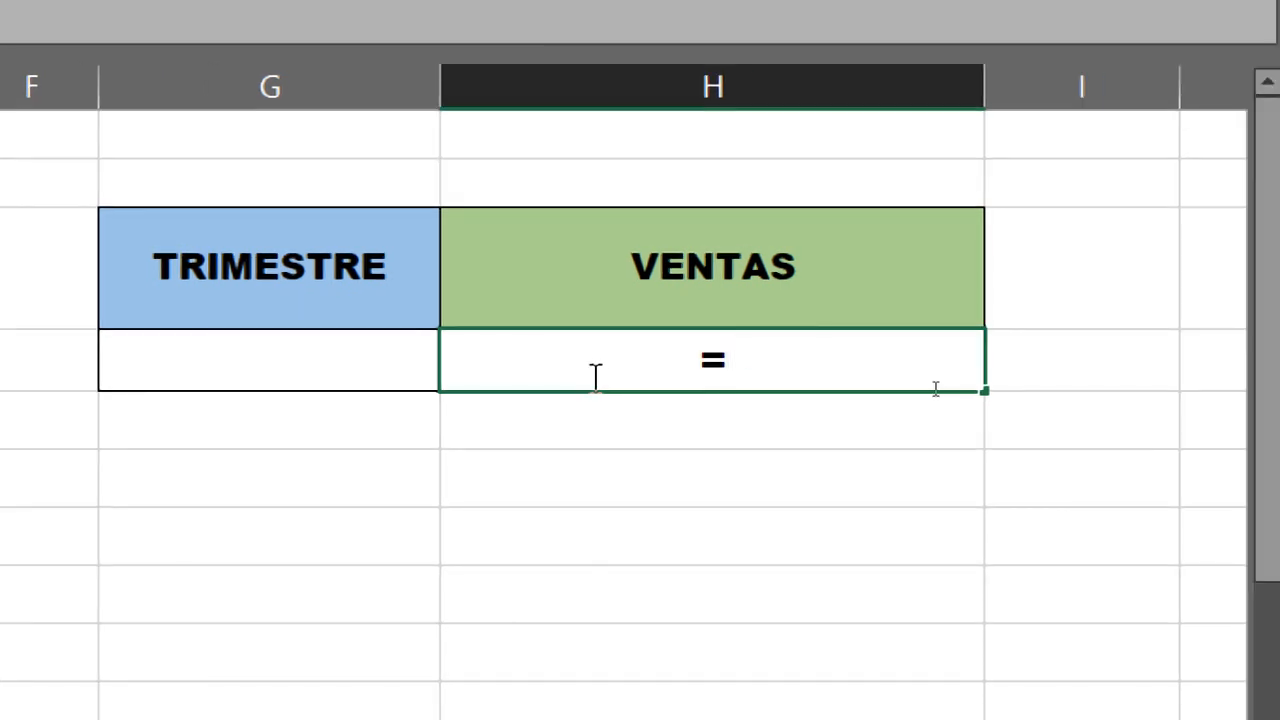
text(BUSCA)
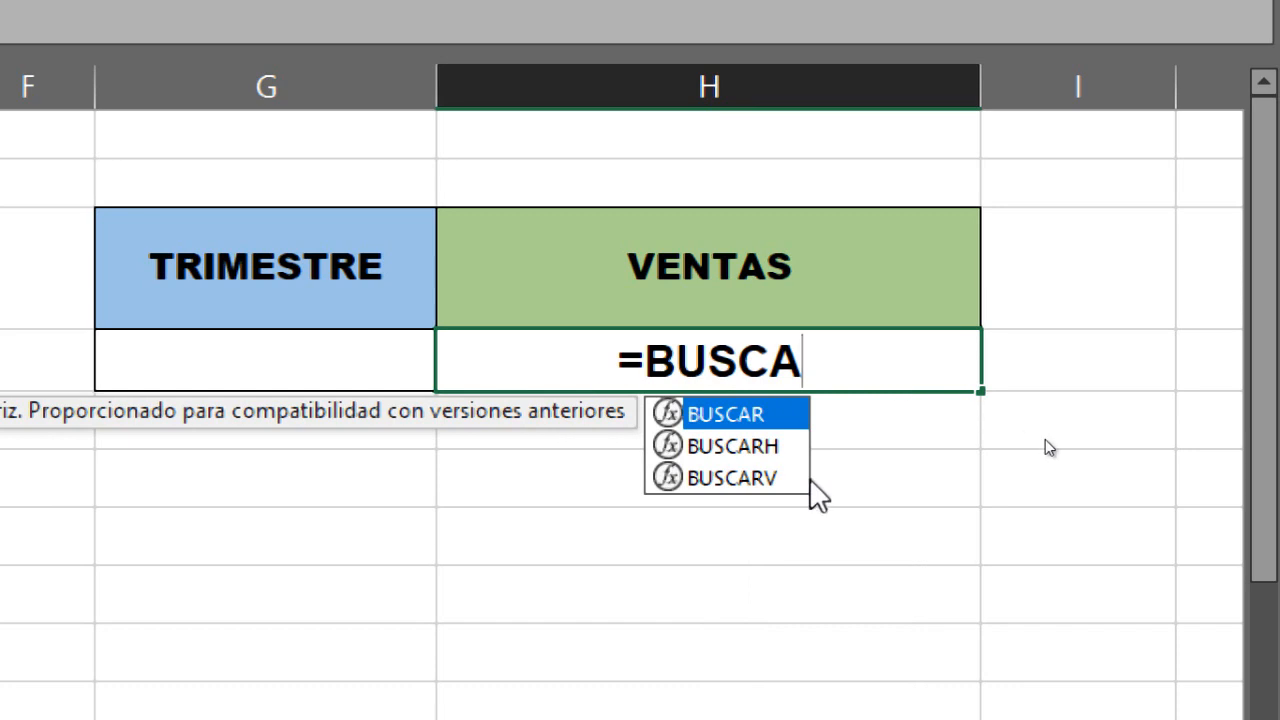
double_click(764, 447)
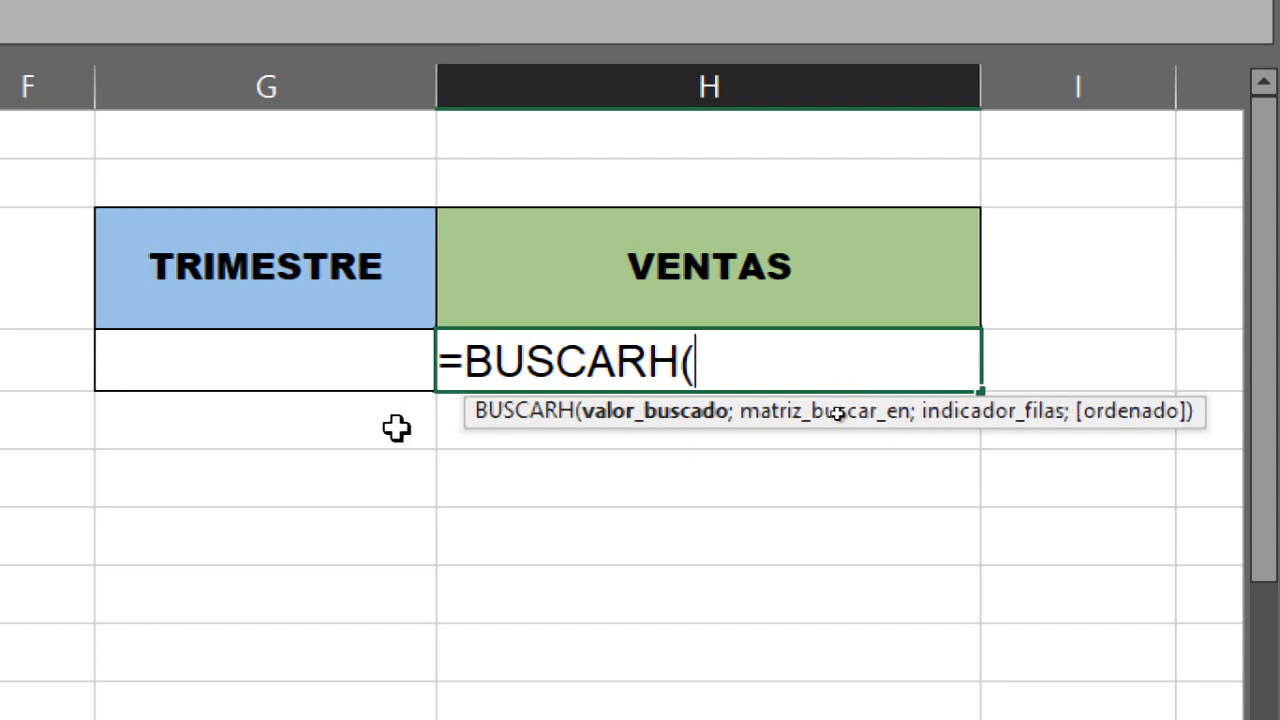
click(349, 355)
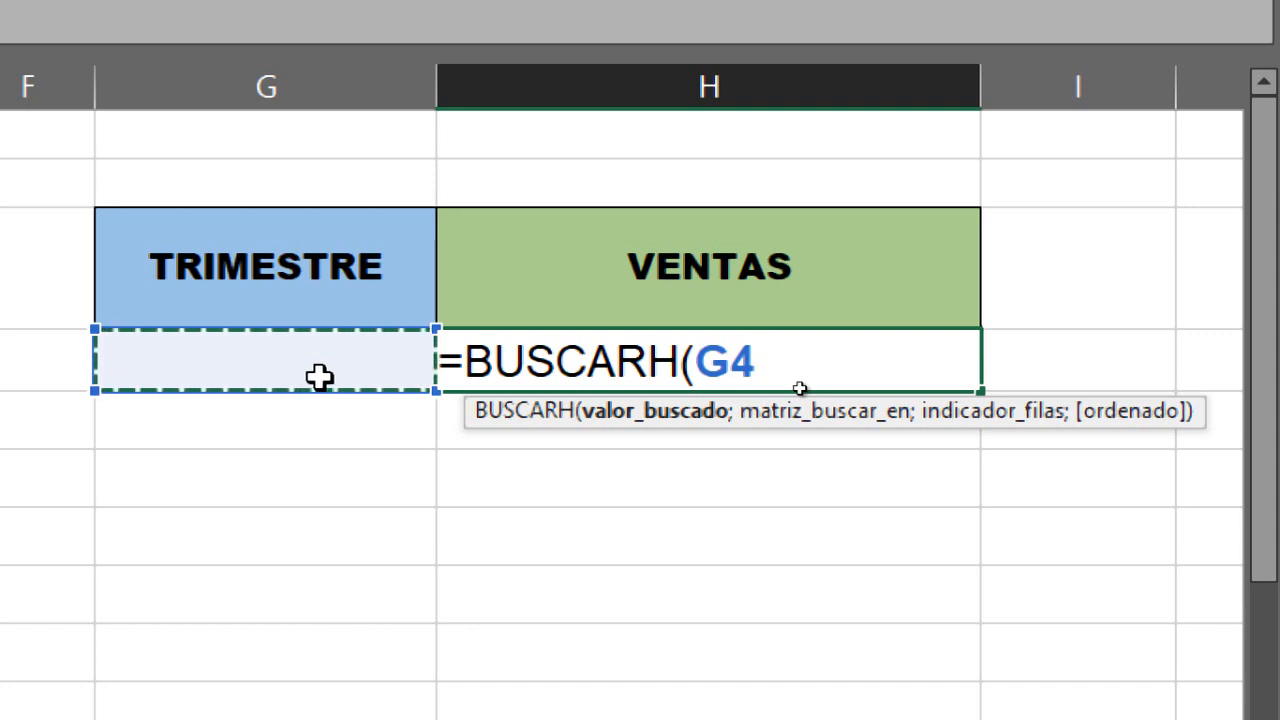
text(;)
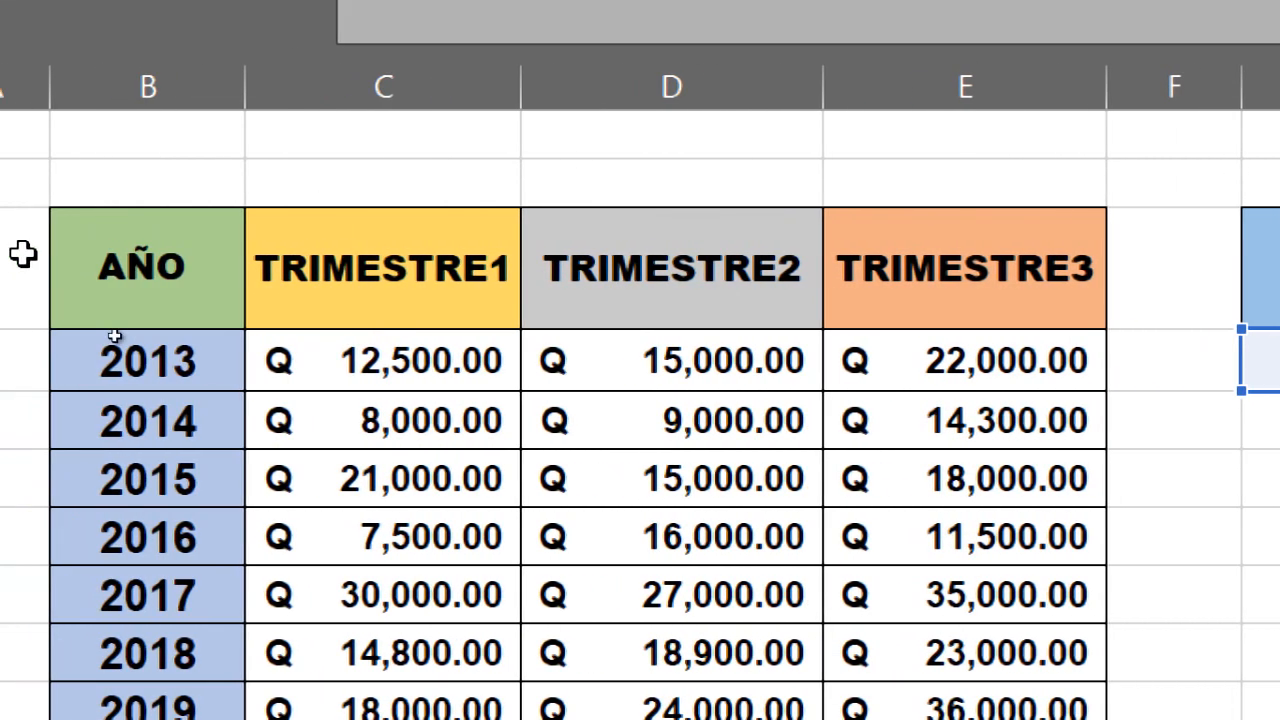
Set the formula's lookup array to the sales table B3:E11, referenced by its name MATRIZ.
drag(212, 287, 877, 694)
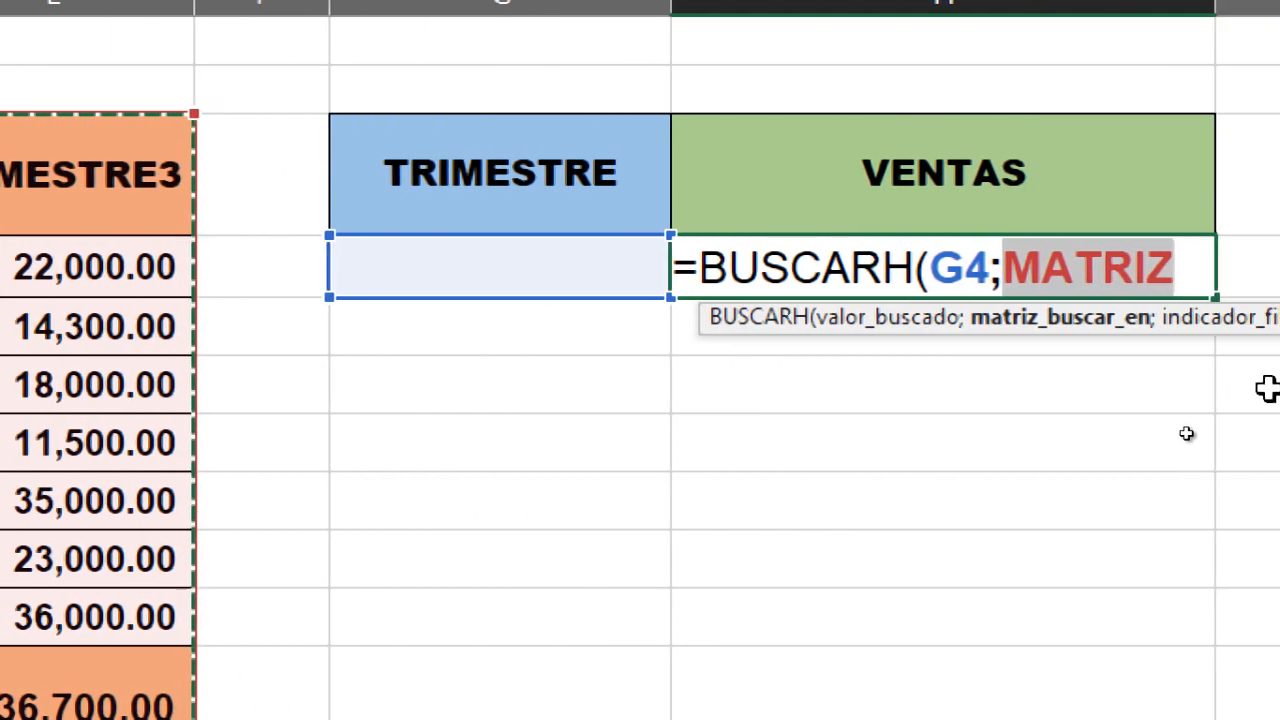
click(1070, 275)
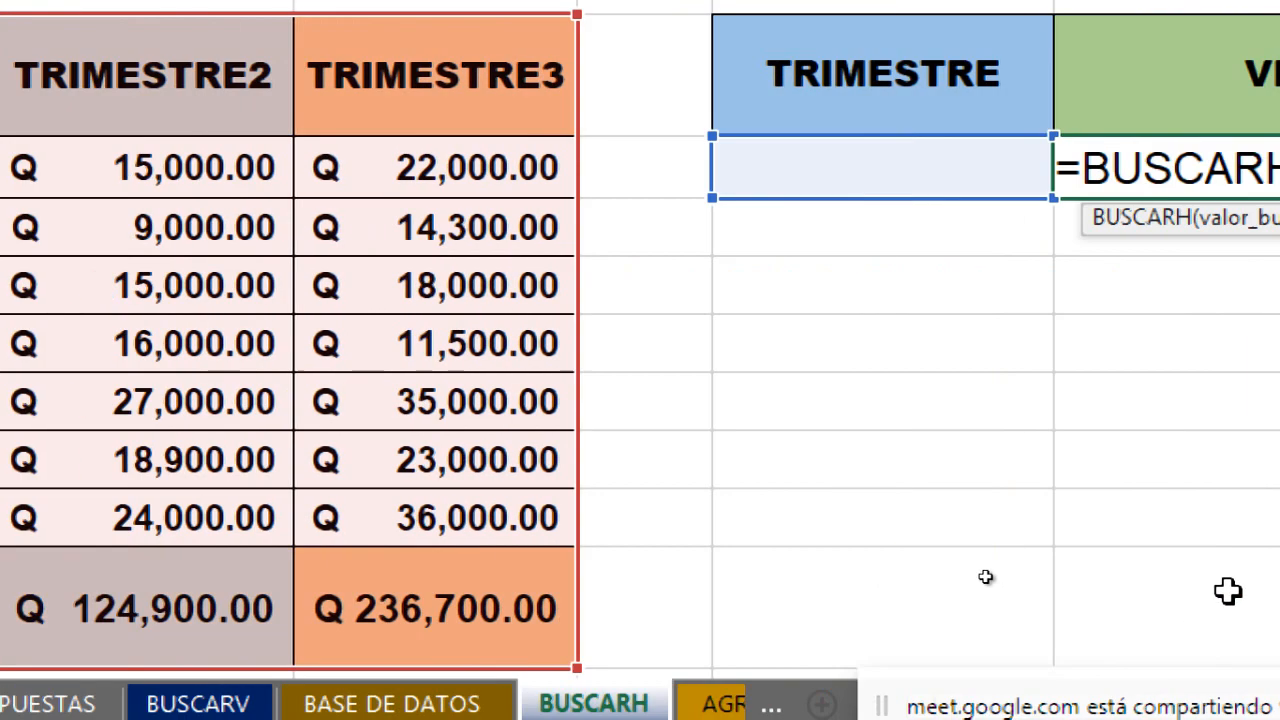
text(G4;MATRIZ)
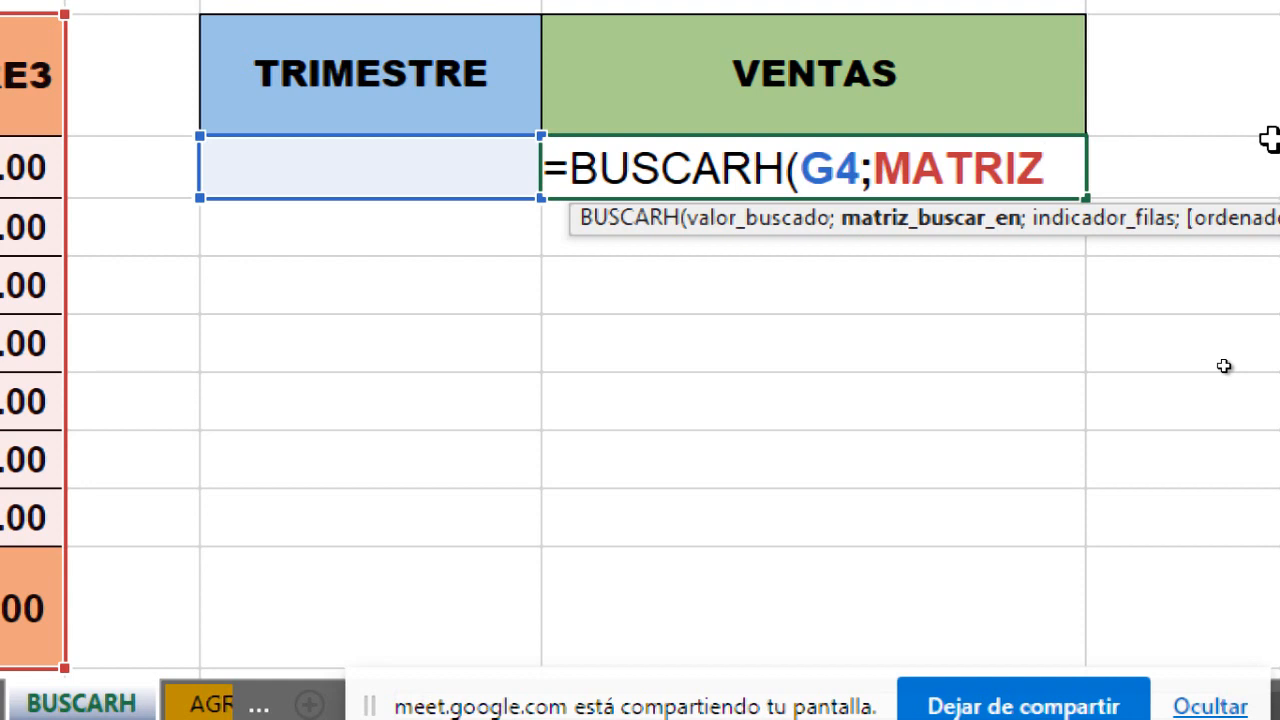
text(;)
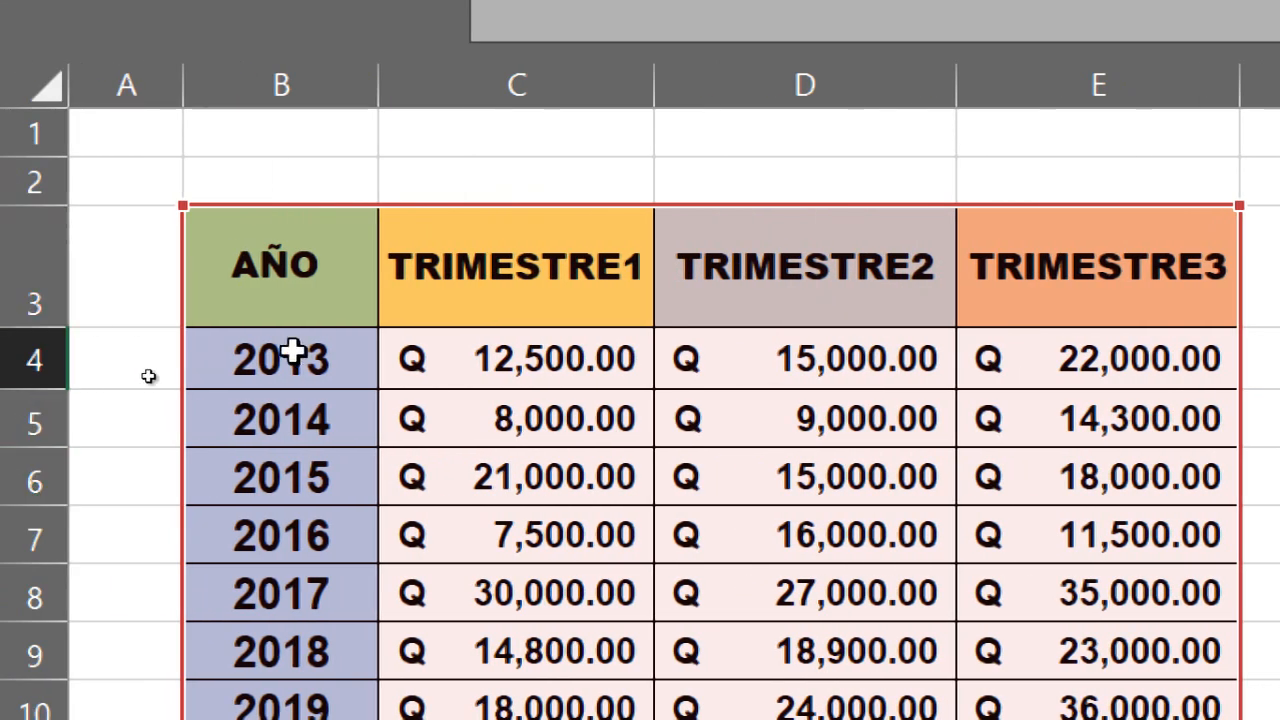
Complete the BUSCARH formula with row indicator 4 and FALSO for an exact match, and close the parenthesis.
click(24, 278)
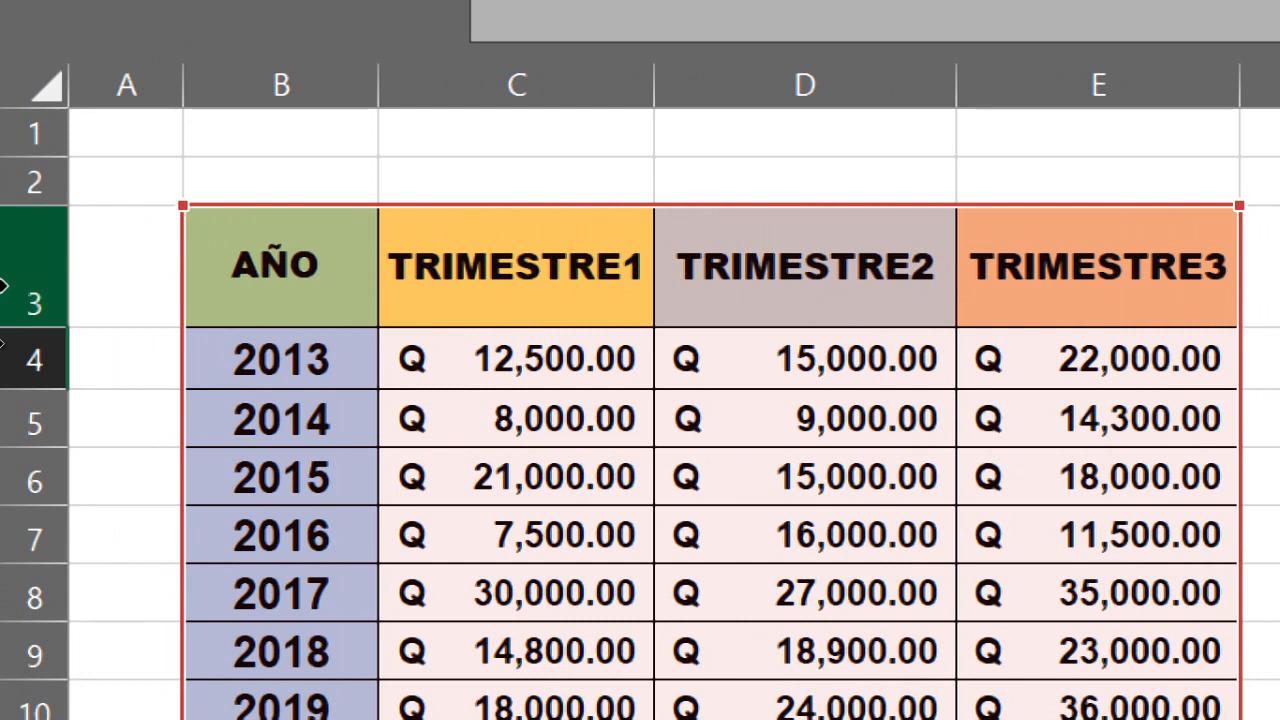
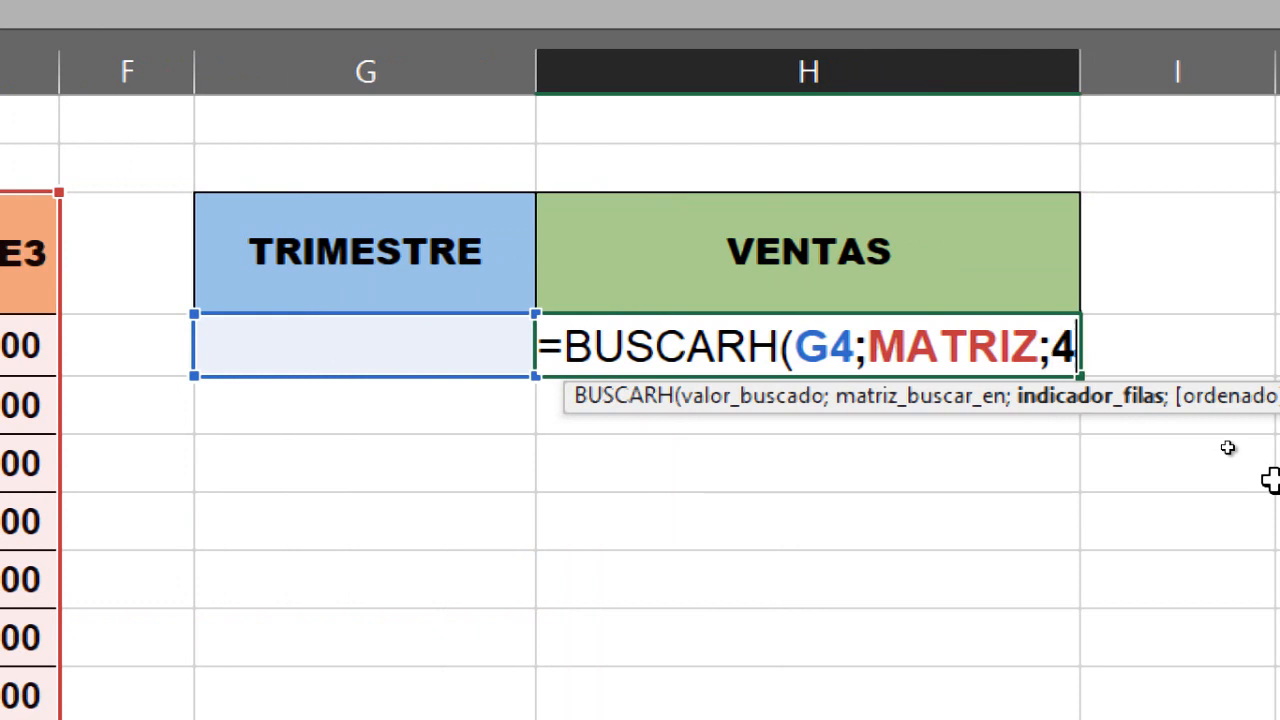
text(4)
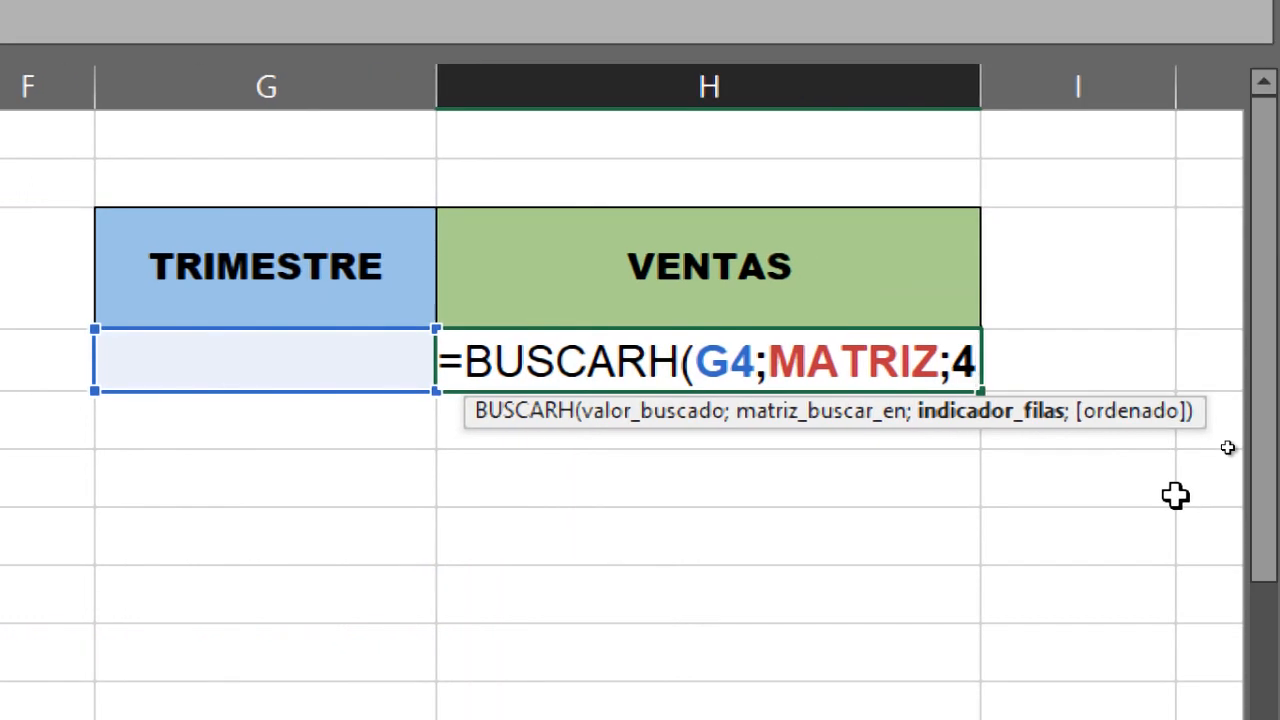
text(;)
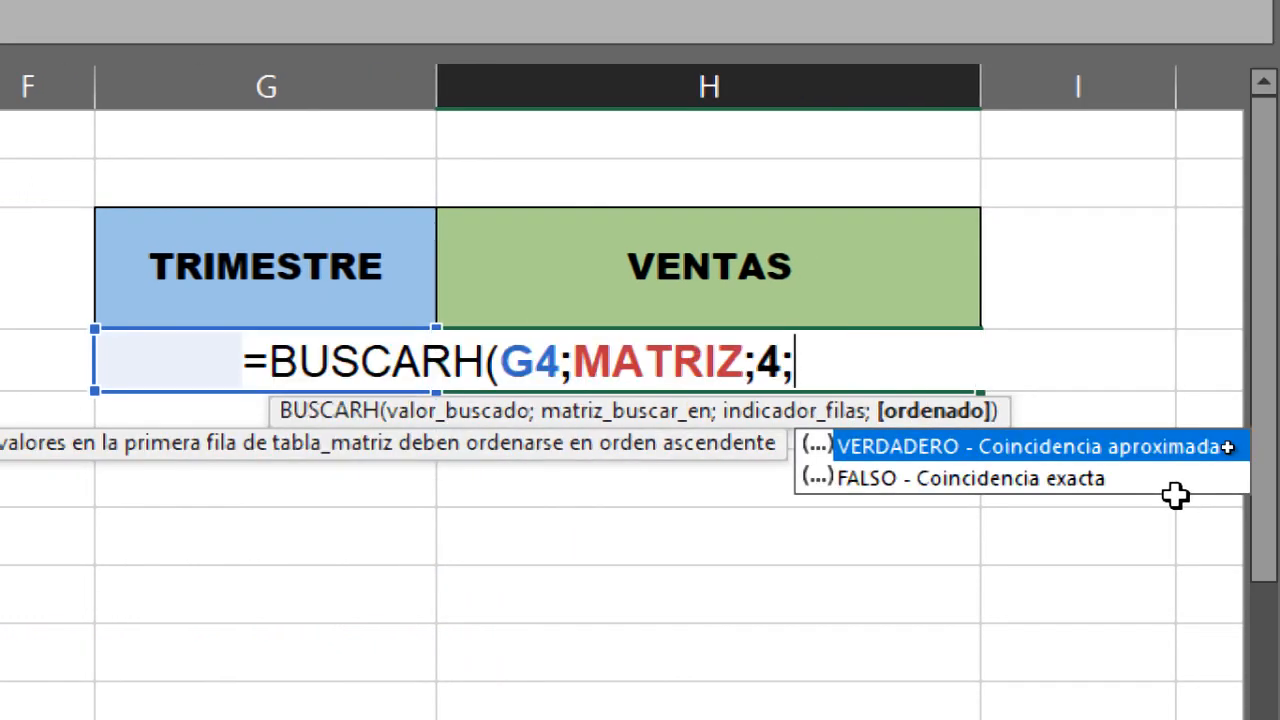
double_click(931, 480)
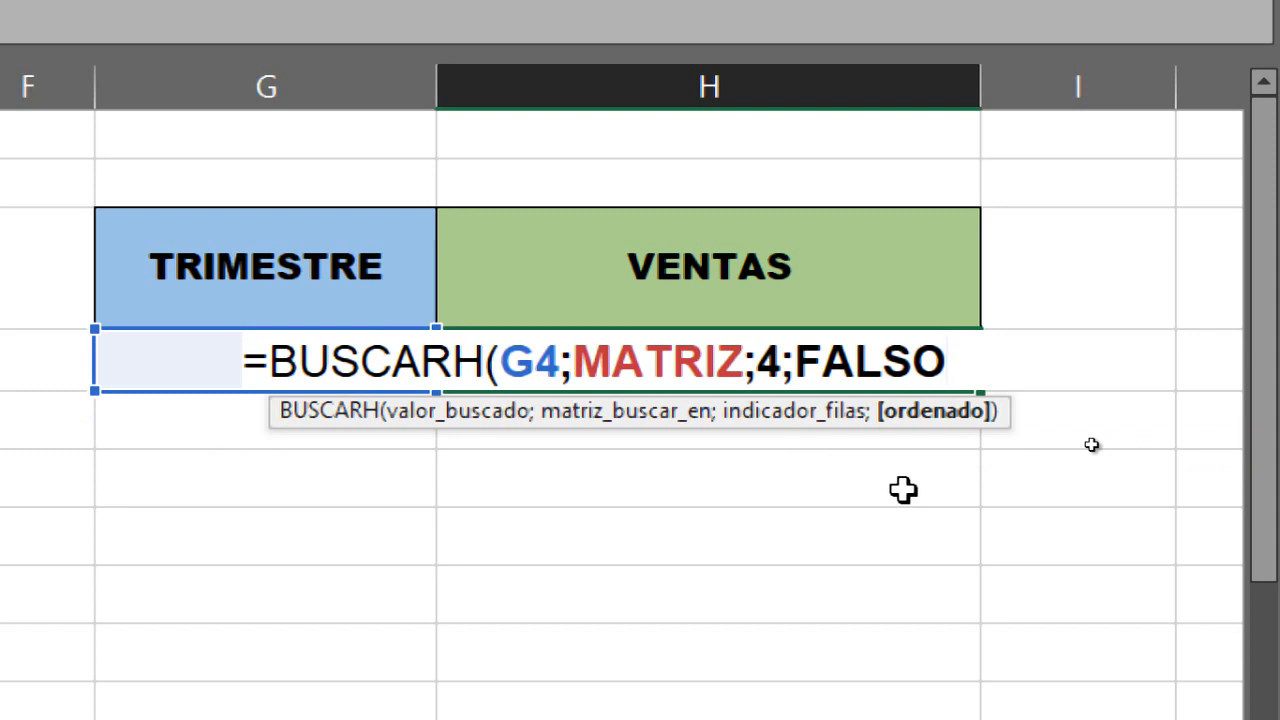
text())
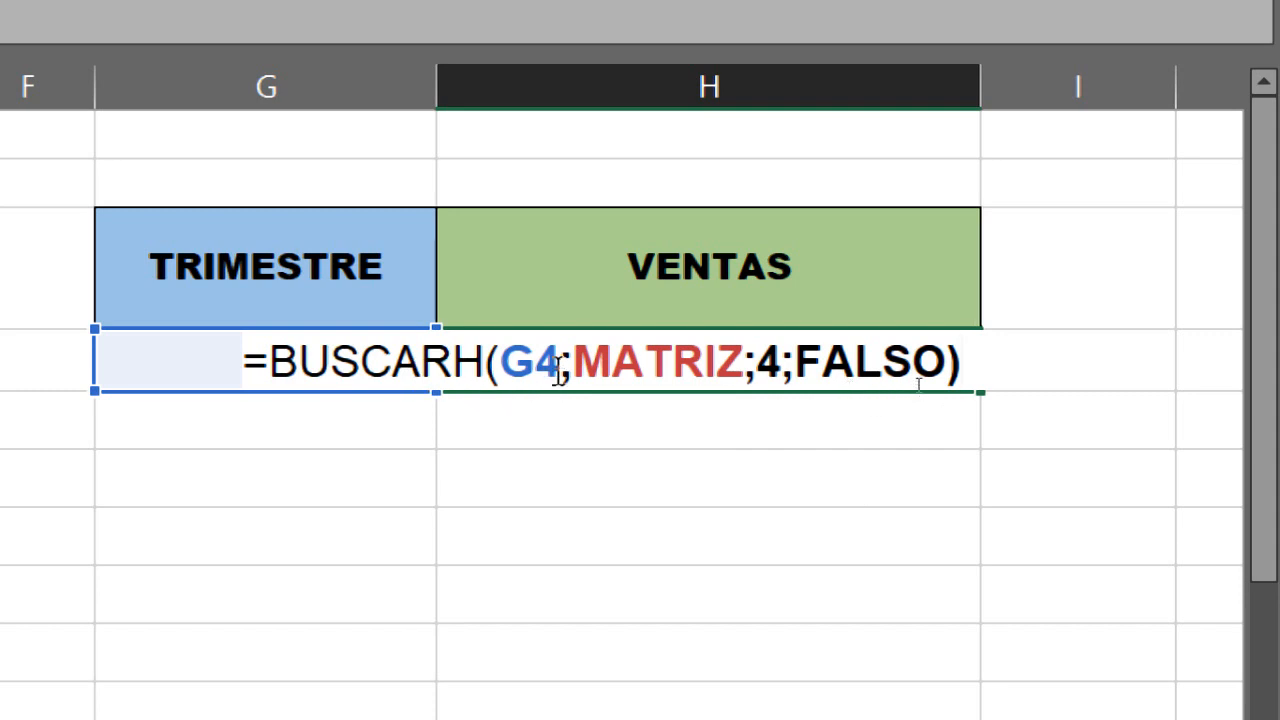
Highlight the arguments G4, MATRIZ, 4 and FALSO in turn to review them, and confirm the formula in H4.
double_click(523, 363)
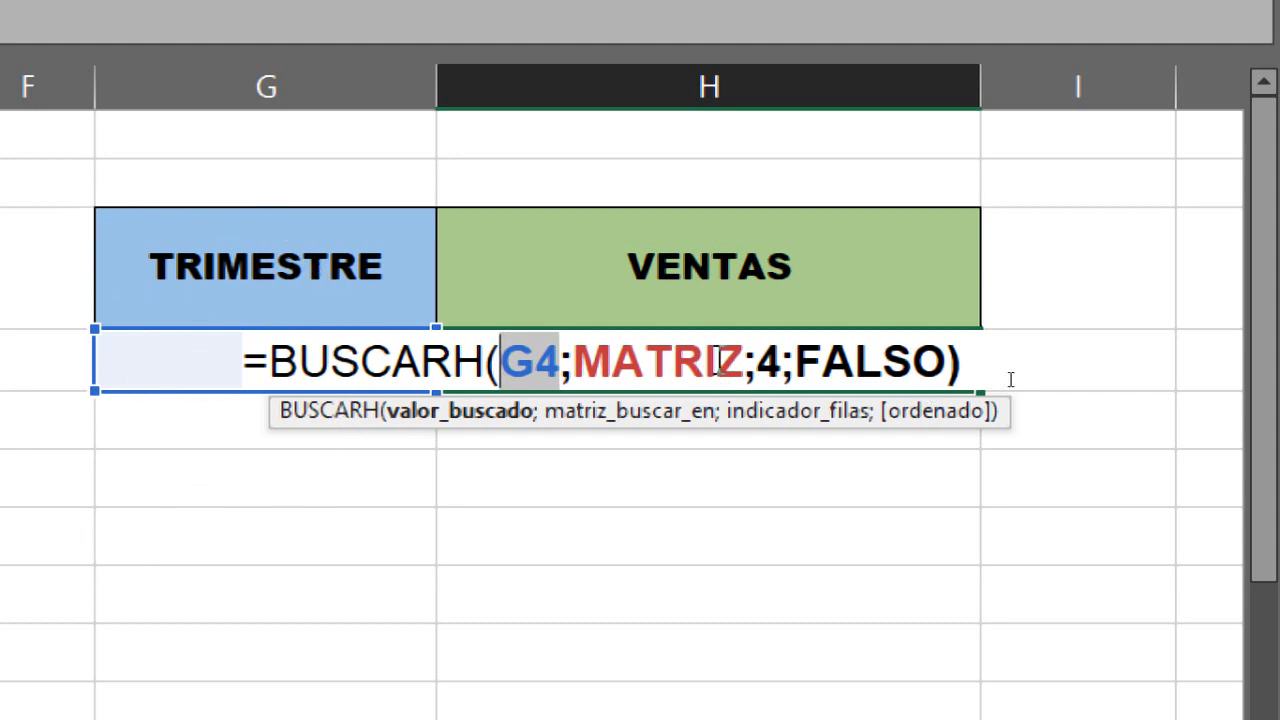
drag(743, 362, 585, 362)
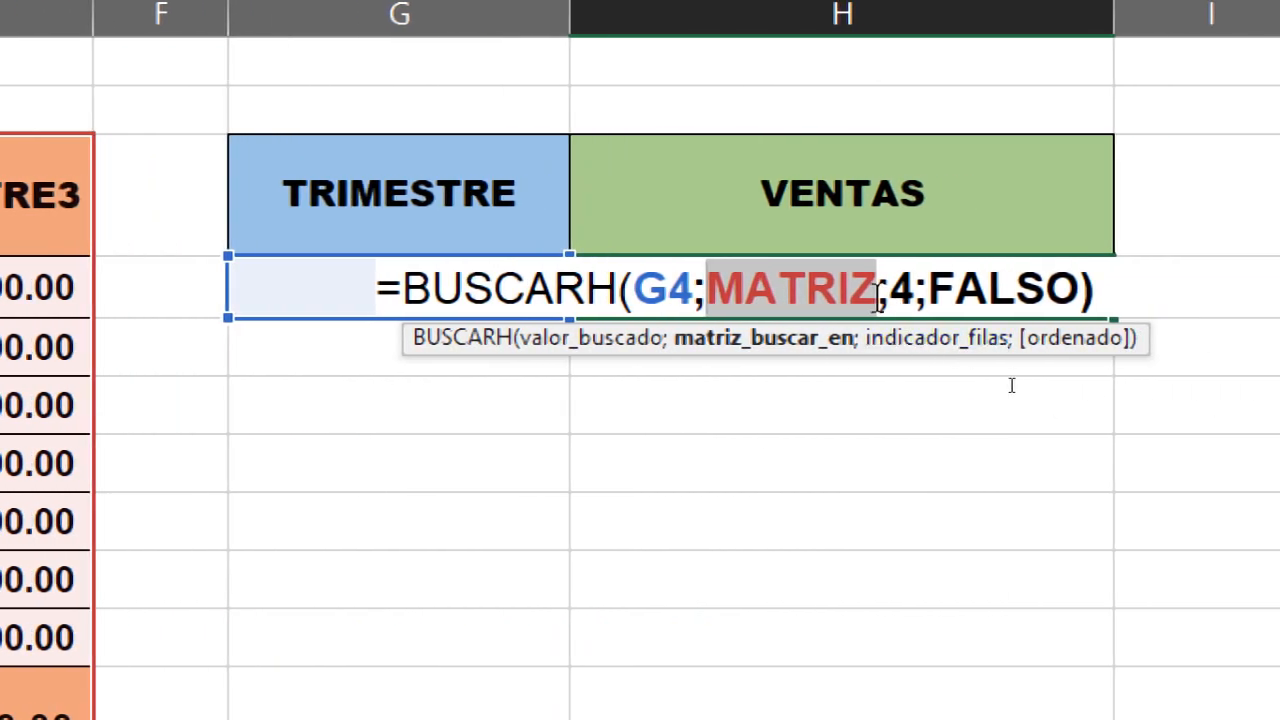
click(915, 289)
double_click(901, 289)
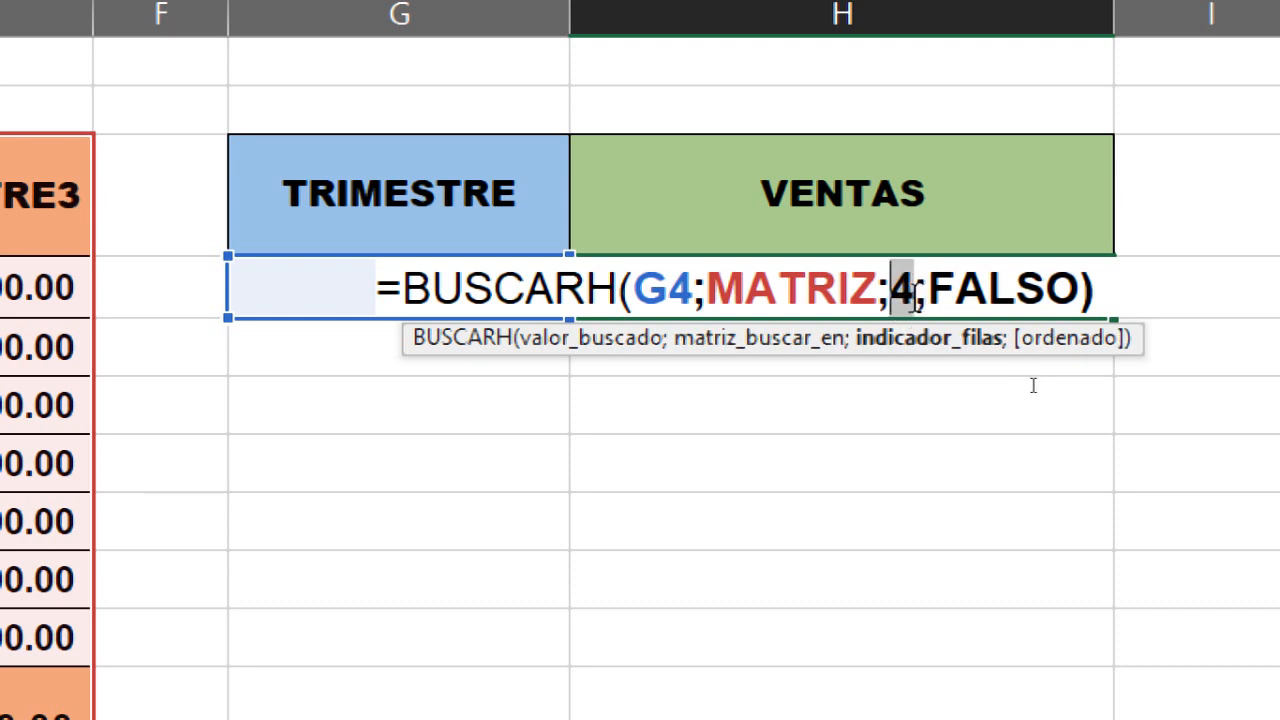
click(1083, 289)
key(shift+Left)
key(shift+Left)
key(shift+Left)
key(shift+Left)
key(shift+Left)
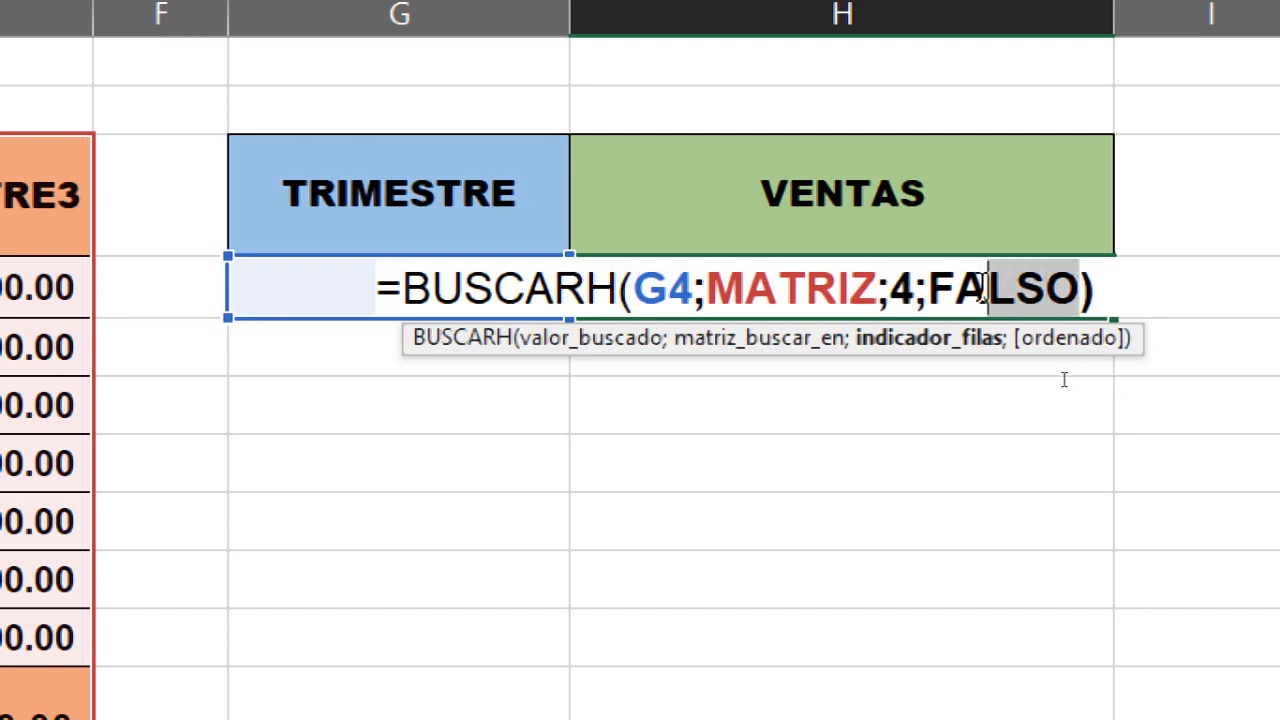
click(1104, 293)
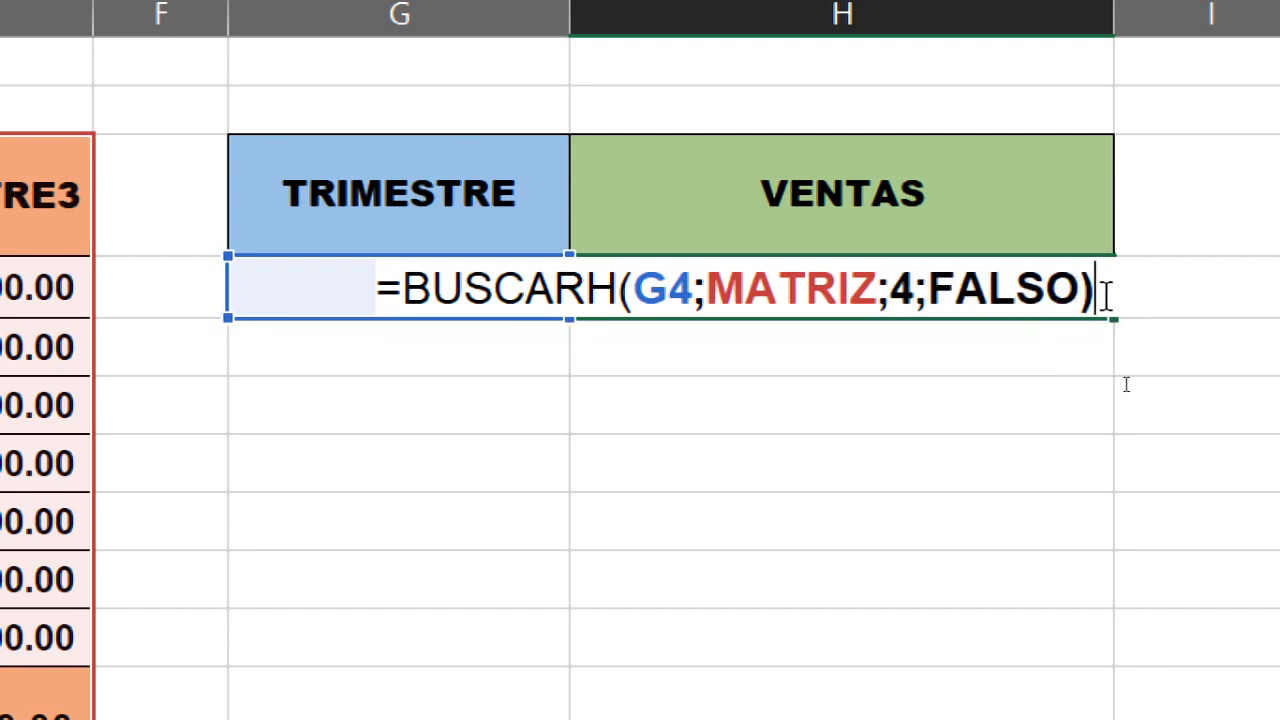
key(Return)
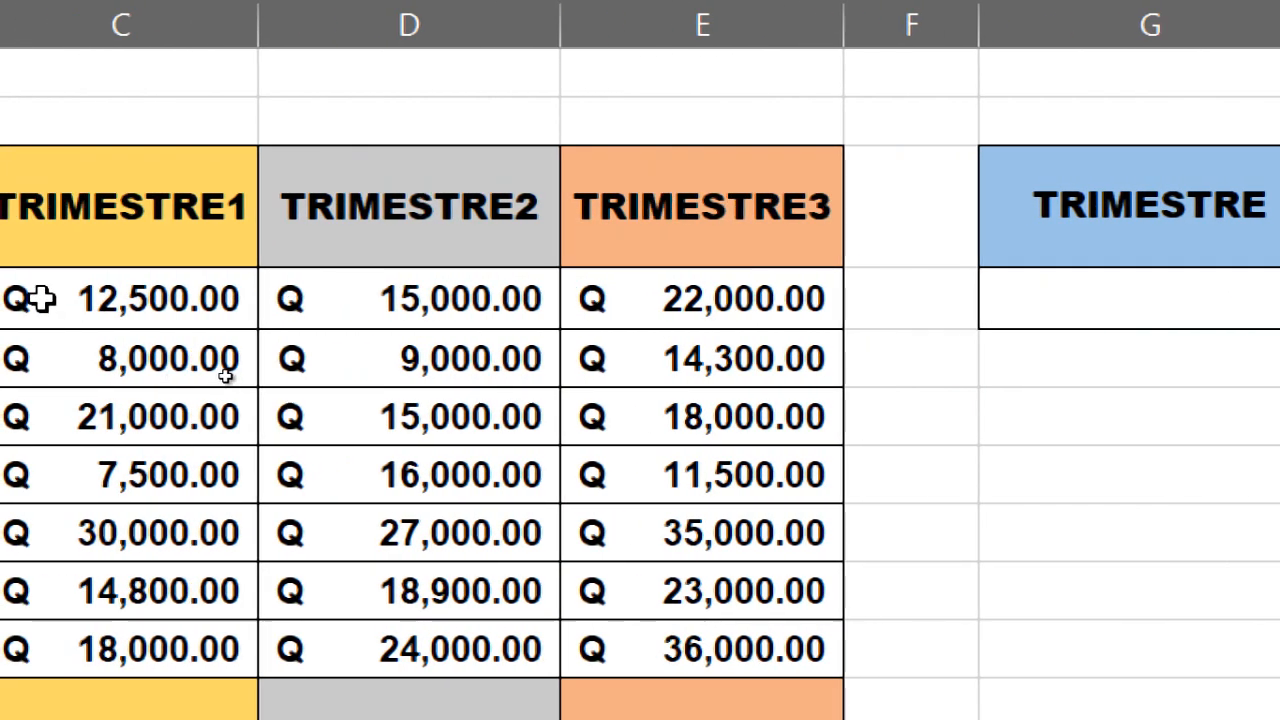
Enter TRIMESTRE1 as the lookup value in TRIMESTRE cell G4.
click(1161, 305)
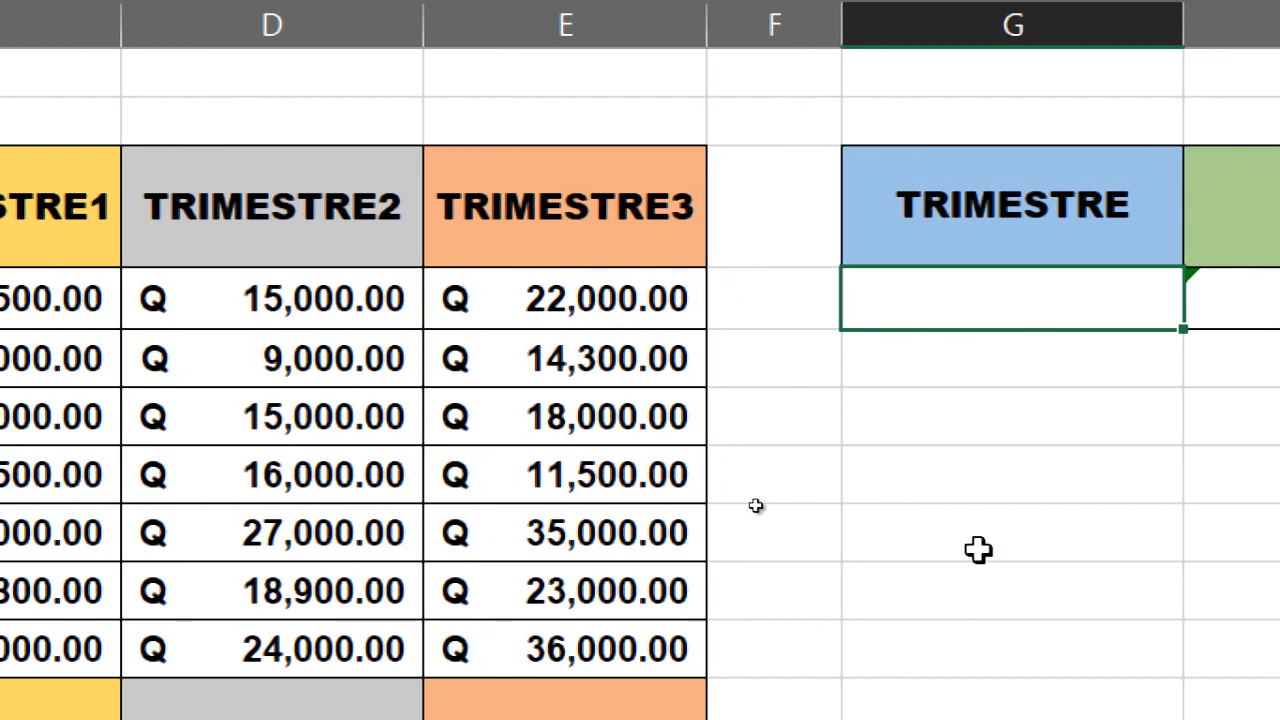
text(TRIMESTRE)
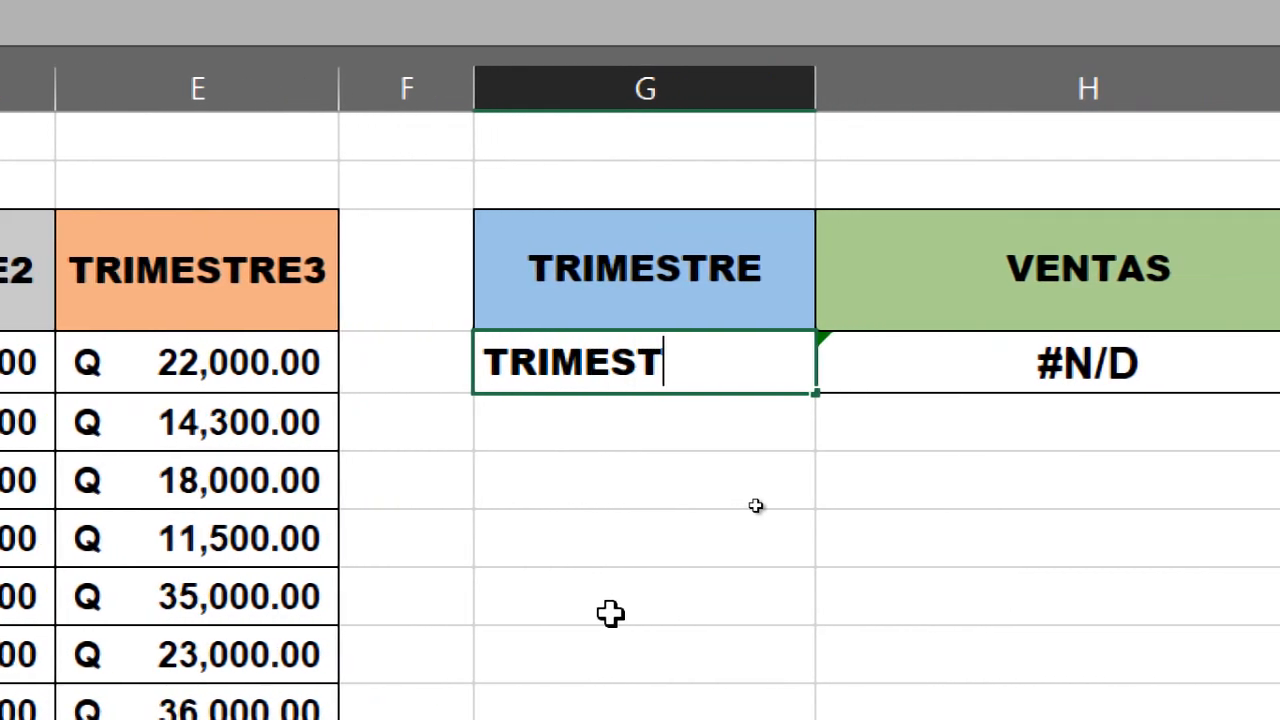
text(1)
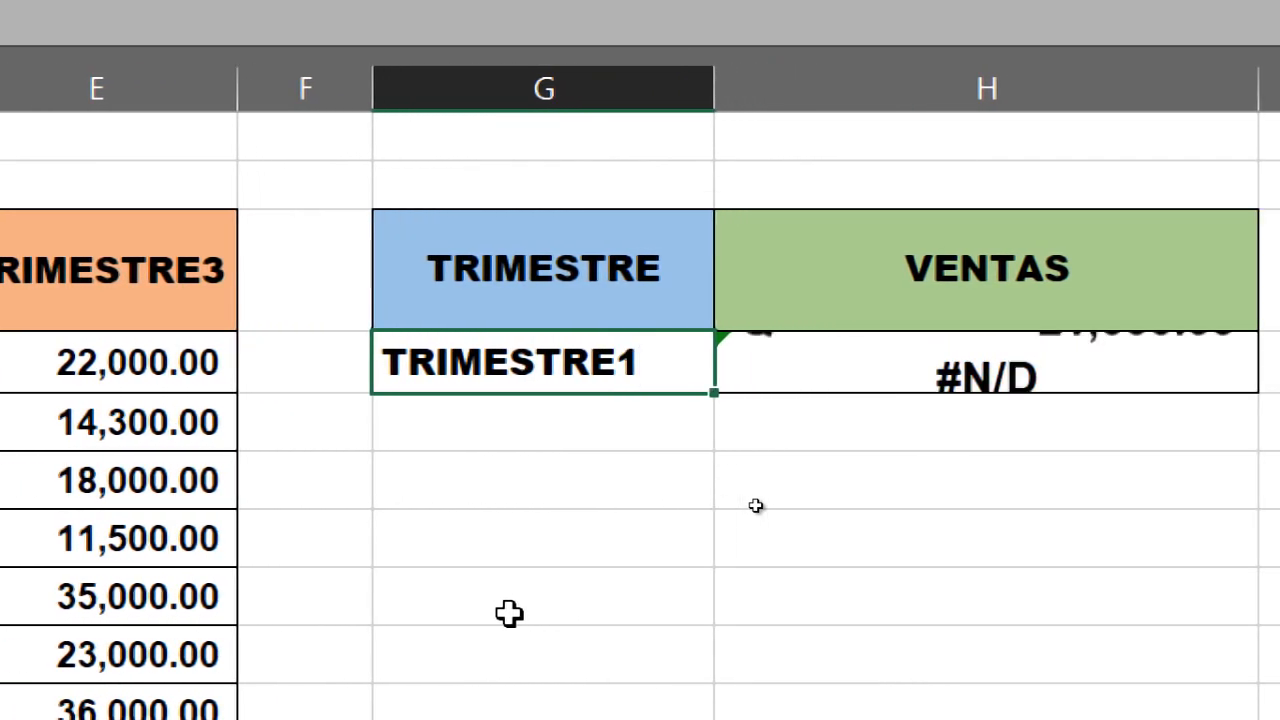
key(Return)
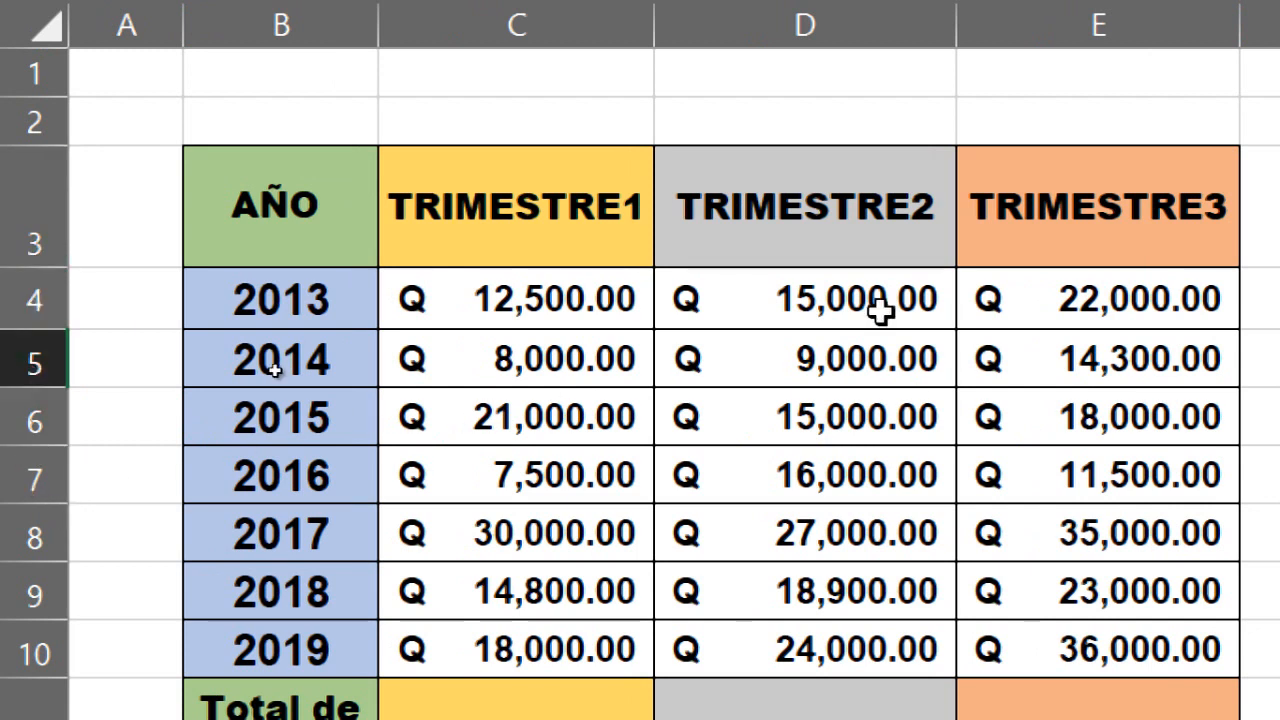
Highlight the sales table's header row and the 2013, 2014 and 2015 rows in turn to count the row positions within the lookup array.
click(240, 228)
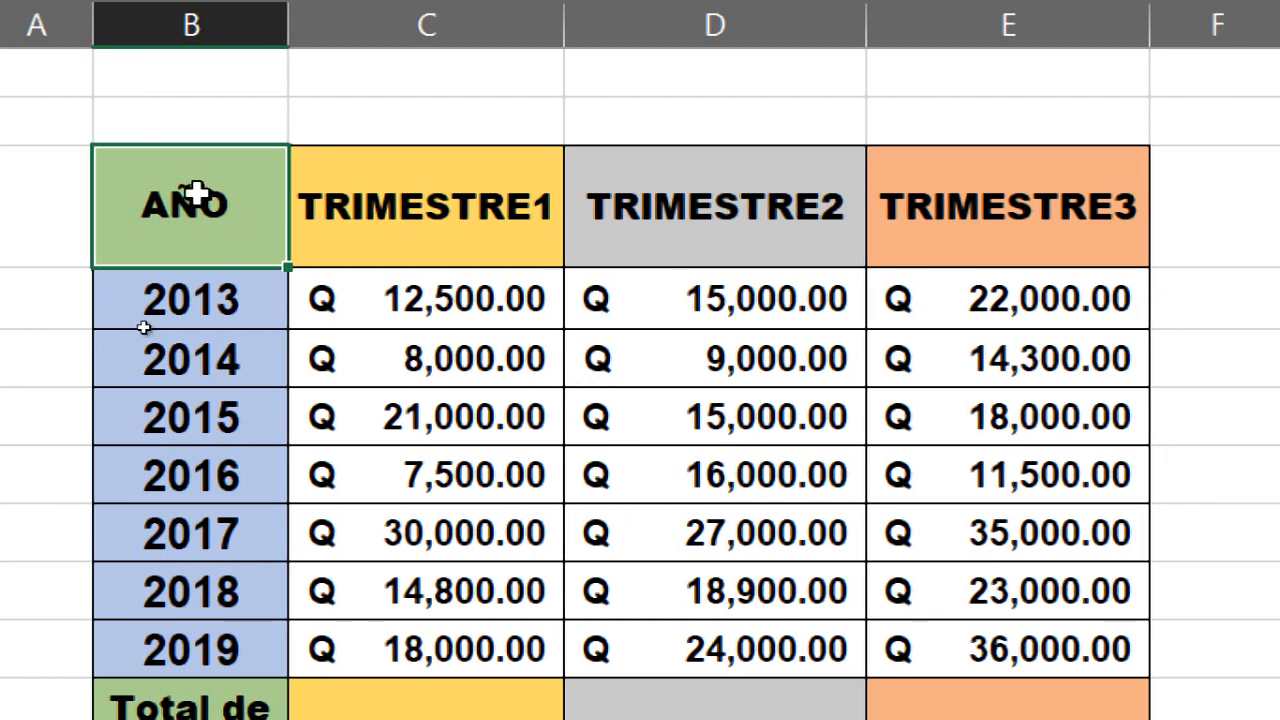
drag(191, 197, 977, 218)
drag(240, 297, 966, 309)
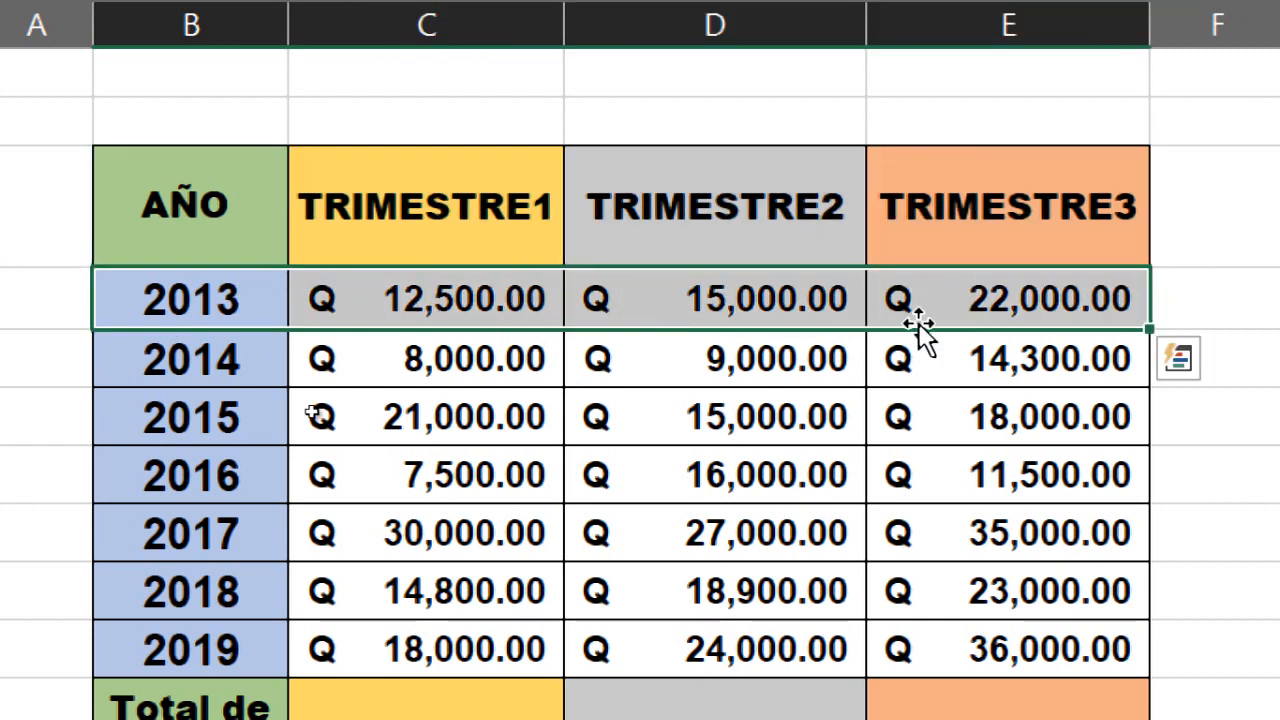
drag(180, 370, 894, 383)
drag(260, 420, 971, 411)
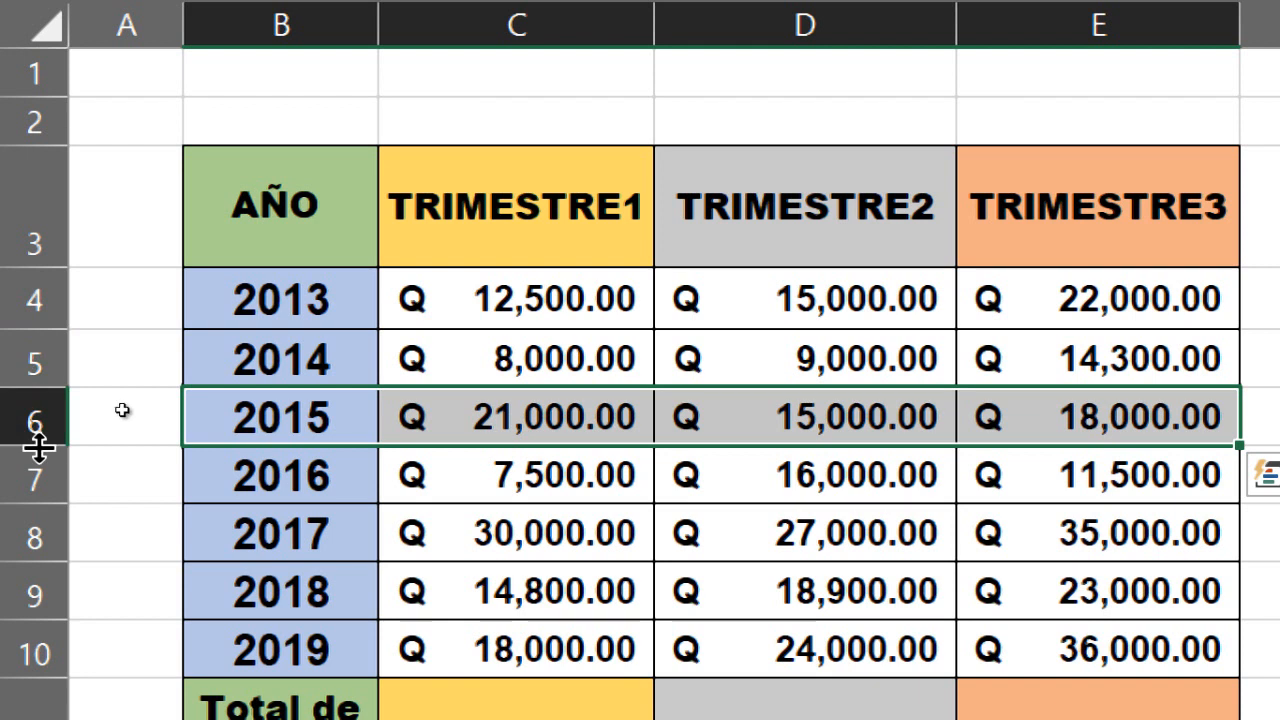
drag(303, 237, 1066, 430)
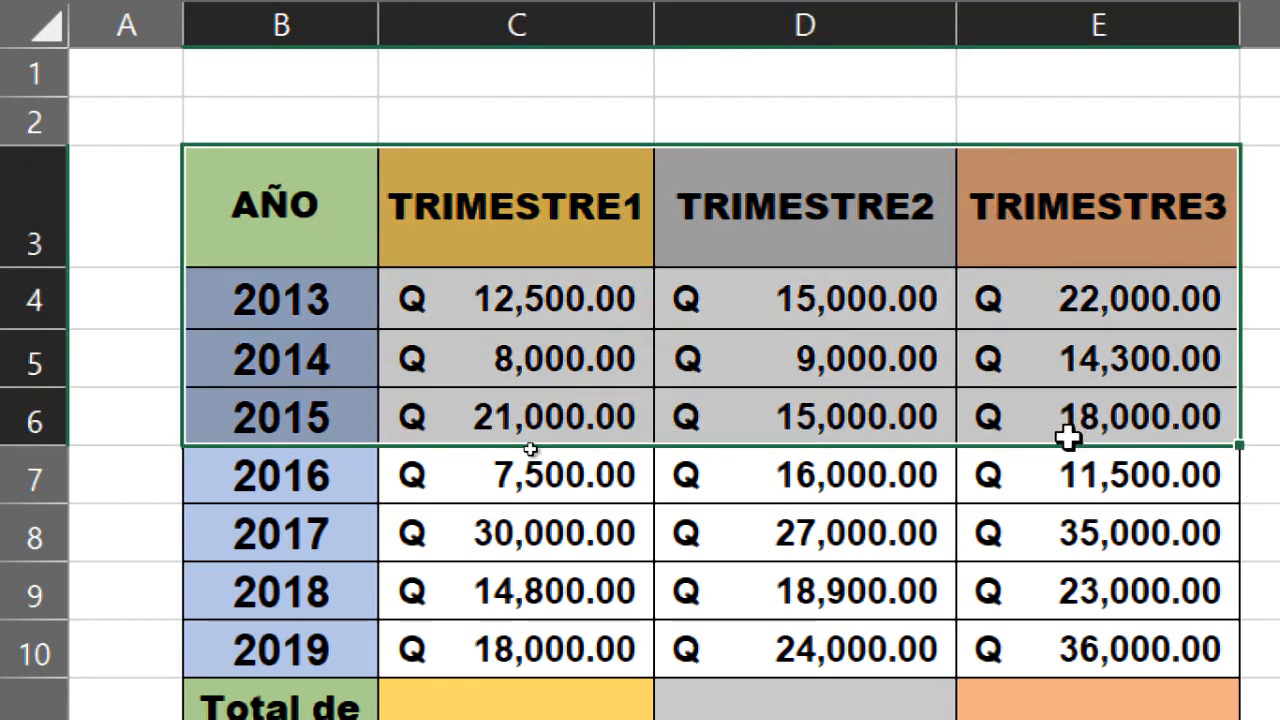
drag(306, 209, 1035, 238)
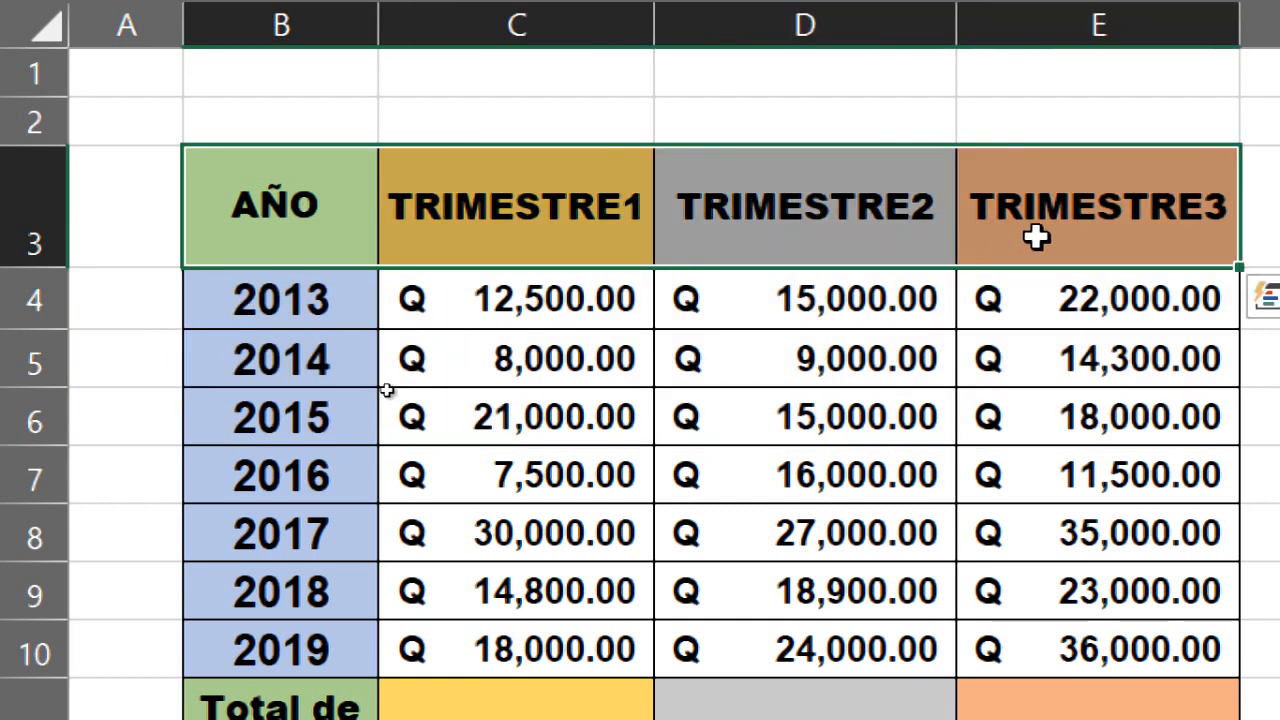
drag(286, 293, 1063, 298)
drag(300, 358, 960, 363)
drag(334, 429, 1063, 417)
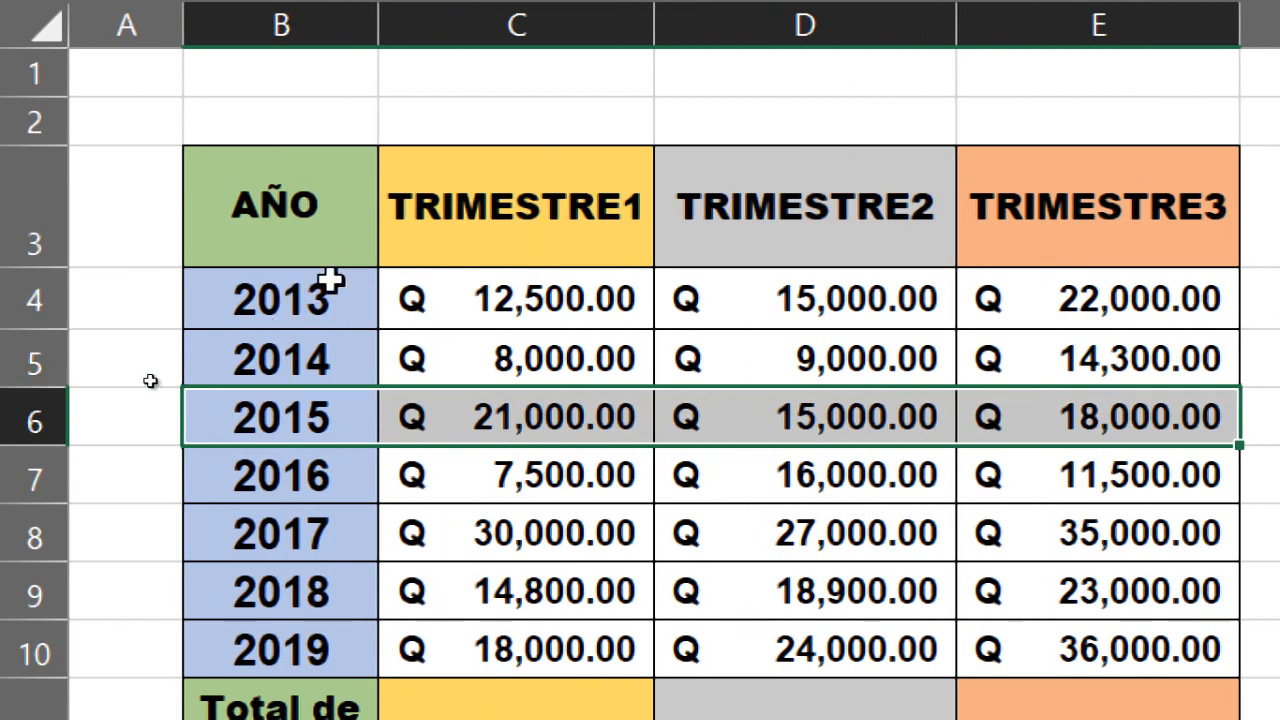
drag(297, 290, 1122, 291)
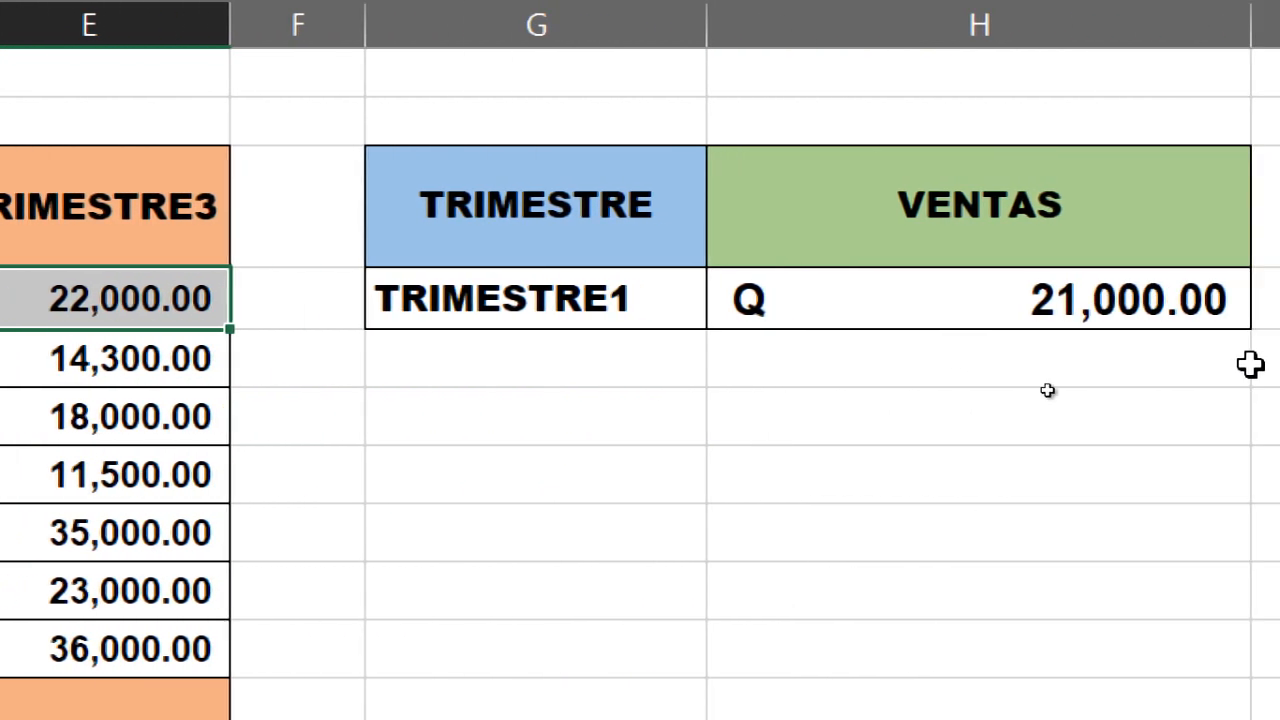
Set the row indicator of the BUSCARH formula in H4 to 2 and compare the result with the 2013 TRIMESTRE1 amount.
double_click(1034, 298)
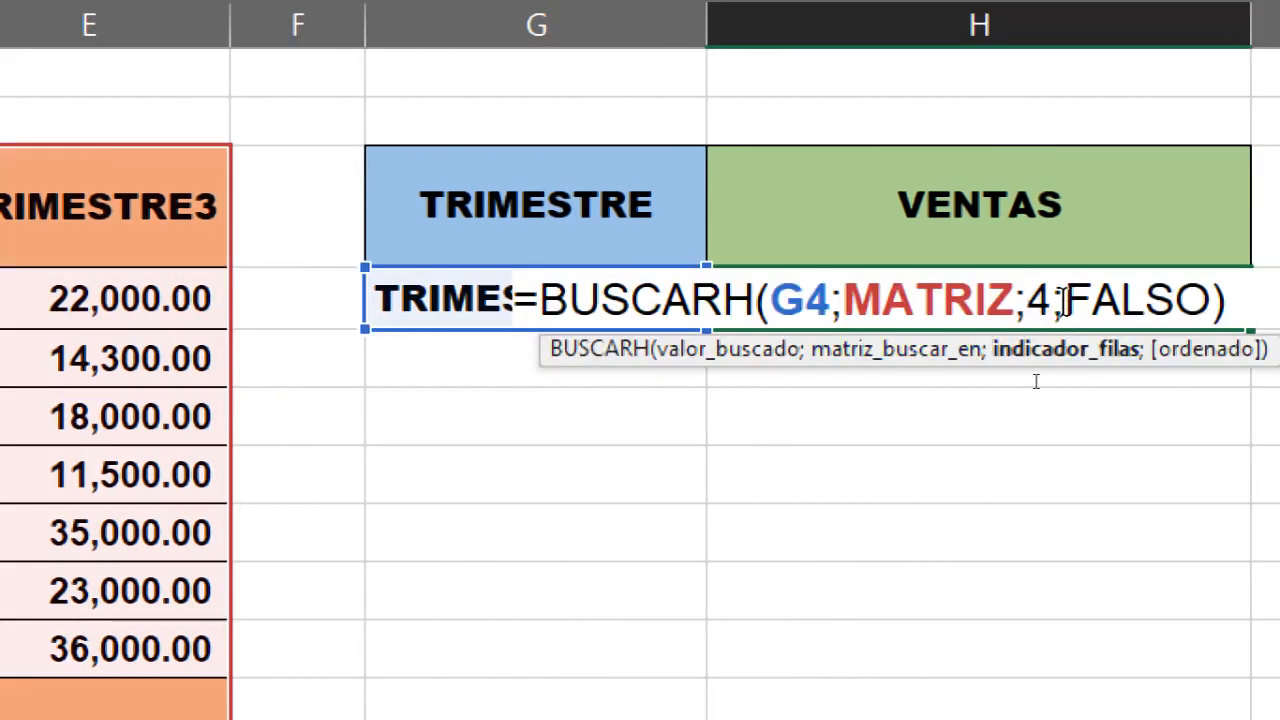
key(shift+Left)
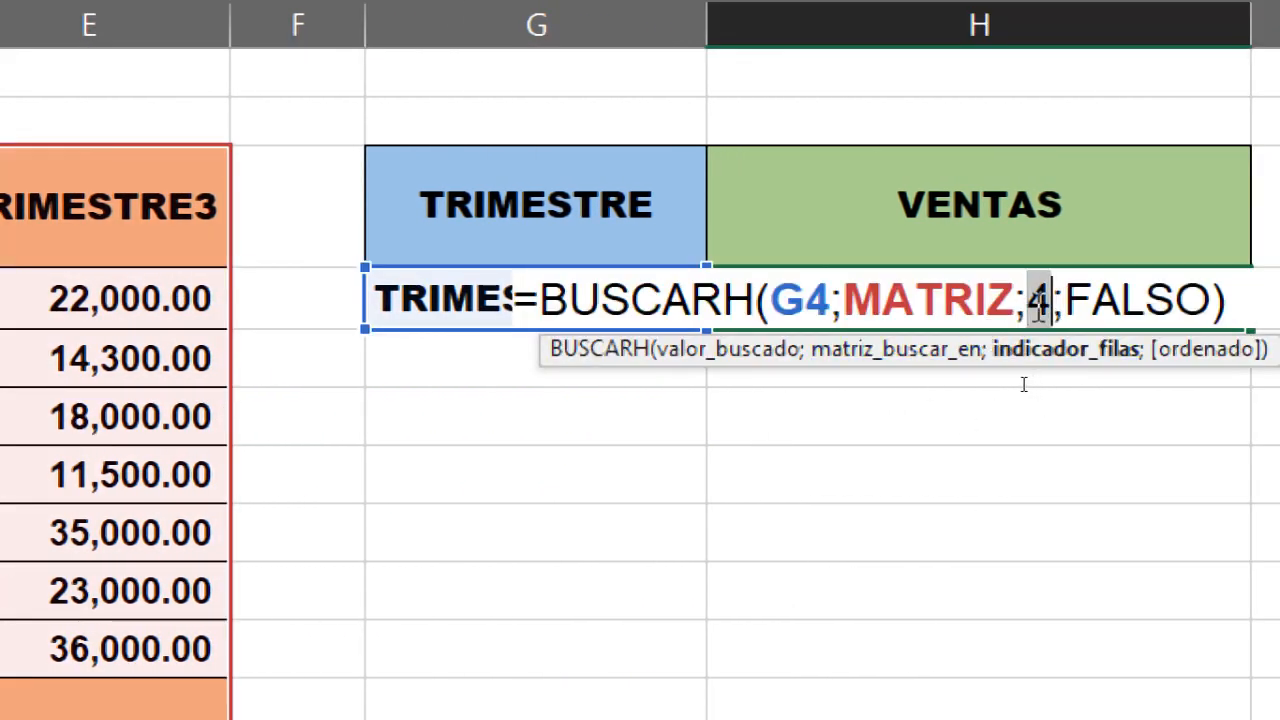
text(2)
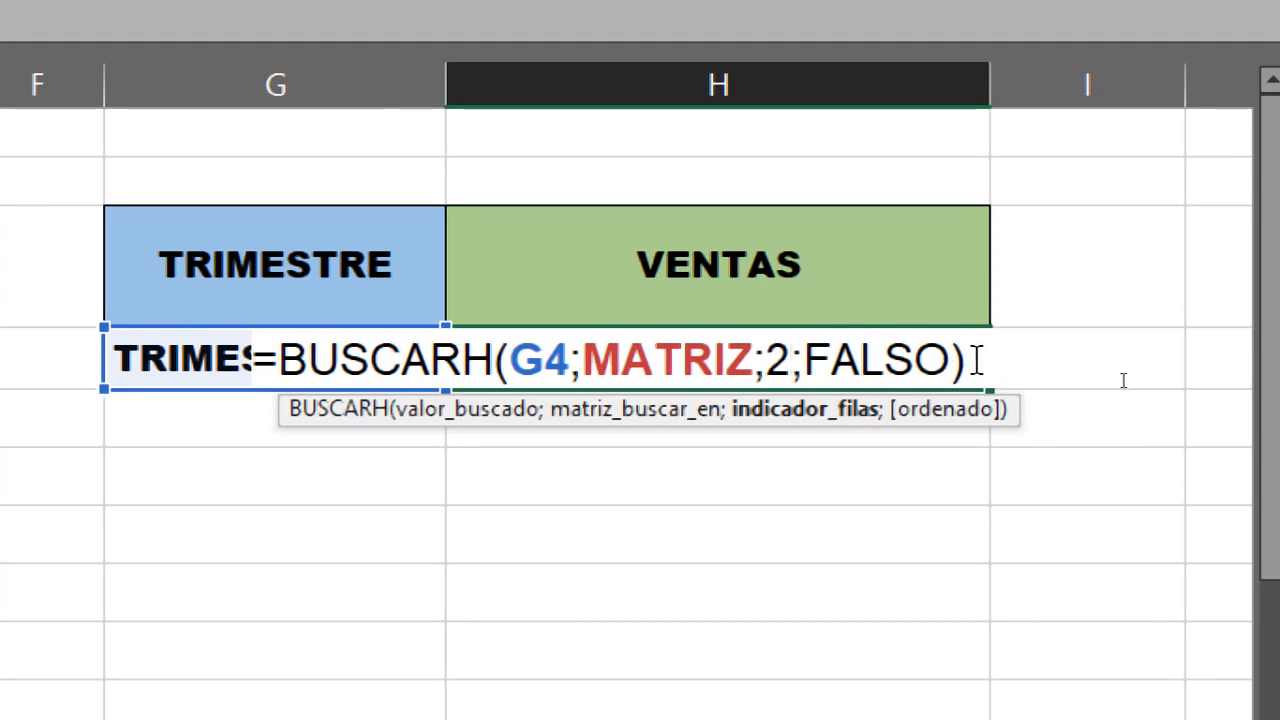
key(End)
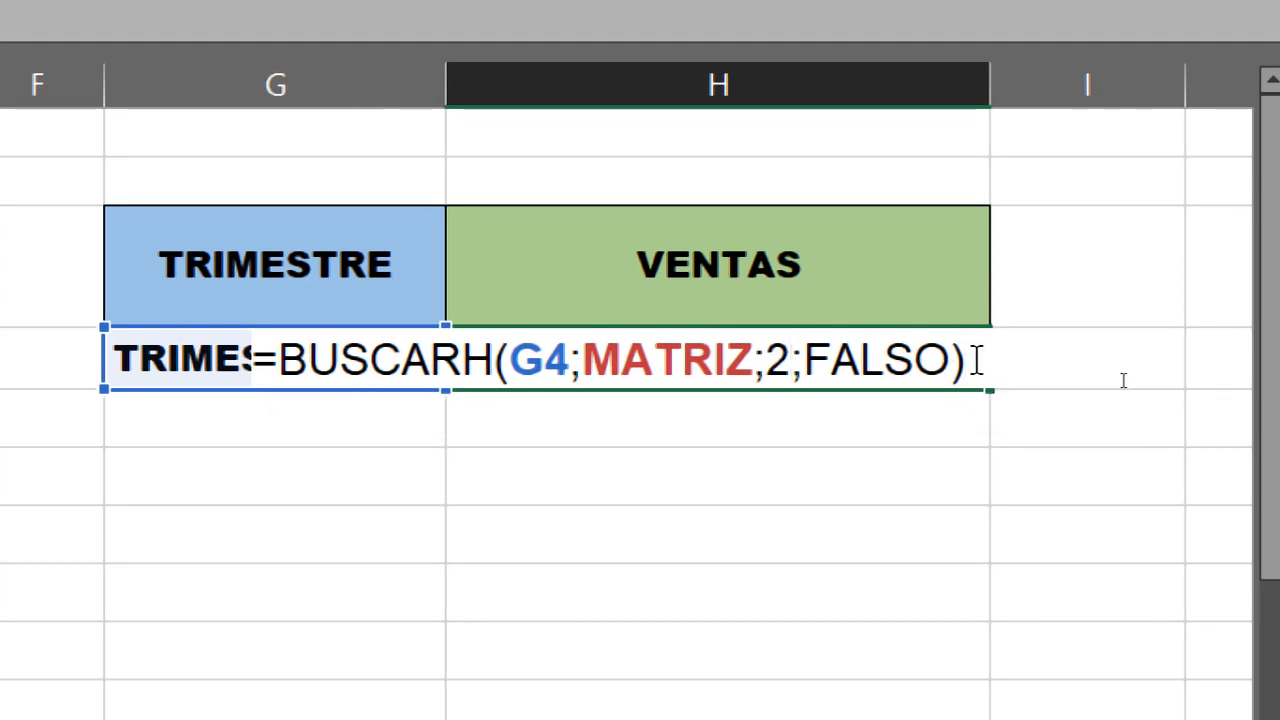
key(Return)
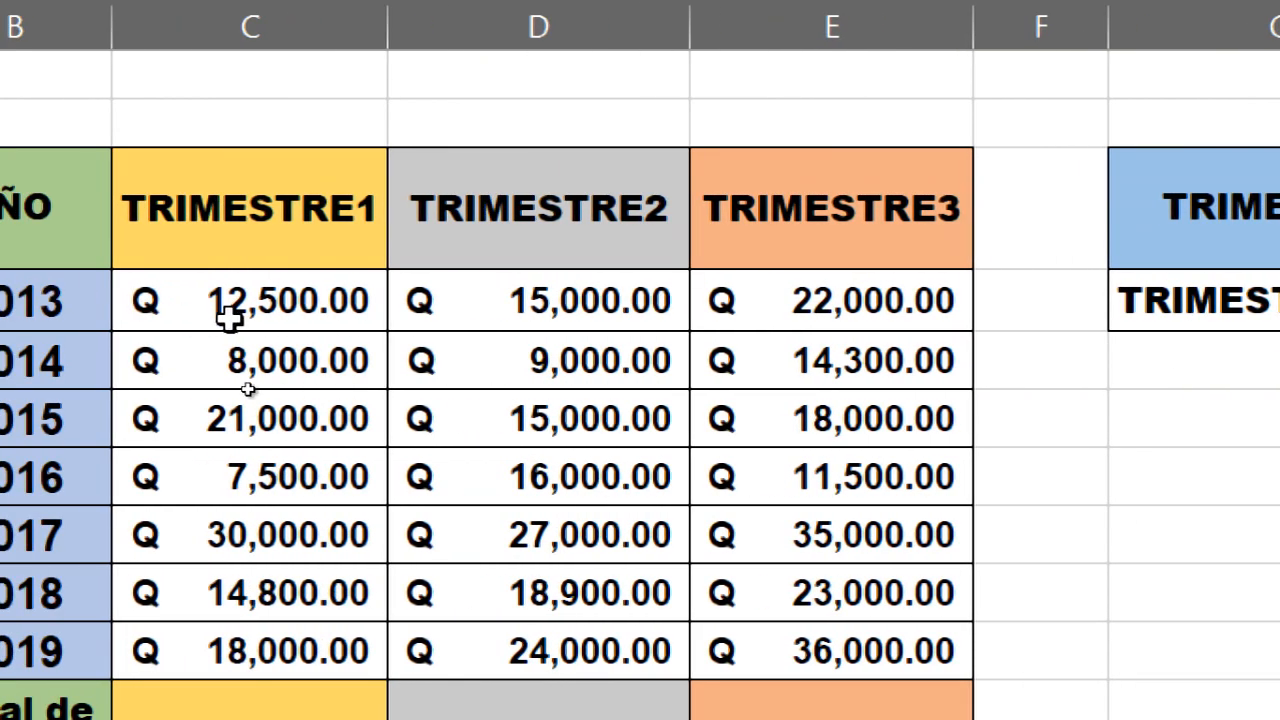
click(257, 300)
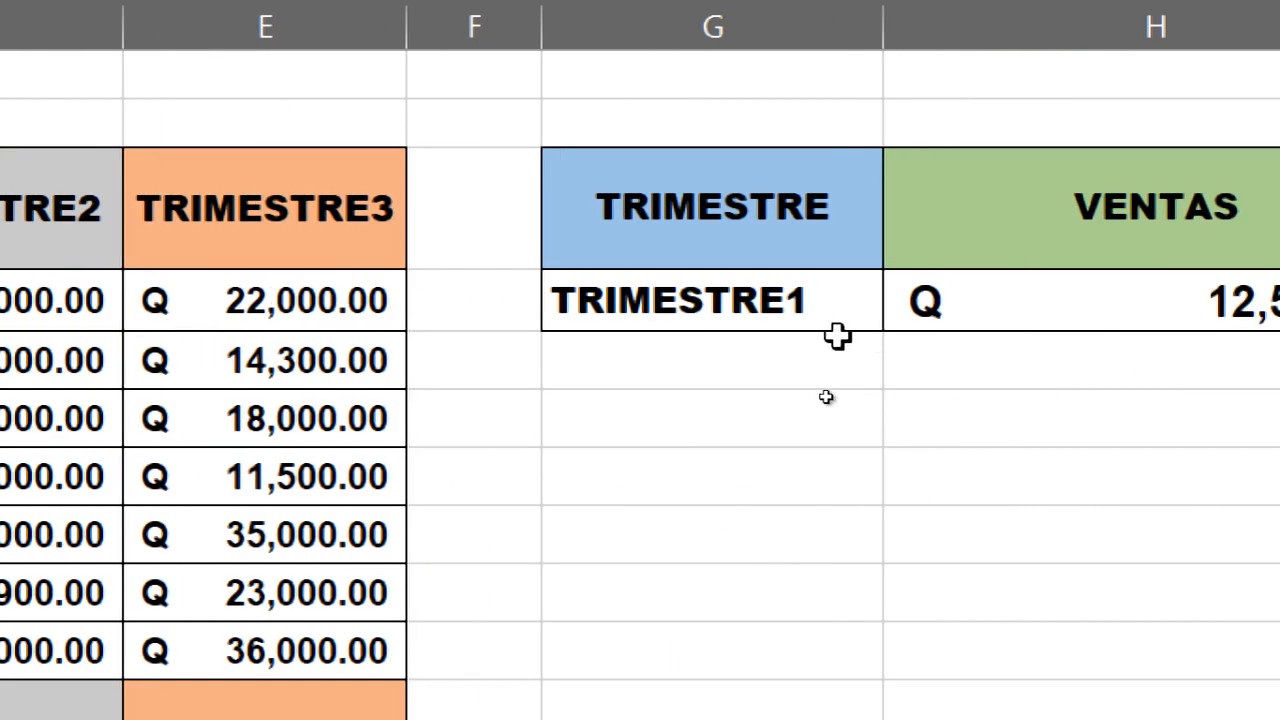
Set the lookup value in G4 to TRIMESTRE2 and compare the result with the 2013 amount in D4.
click(815, 315)
double_click(815, 315)
drag(808, 312, 794, 302)
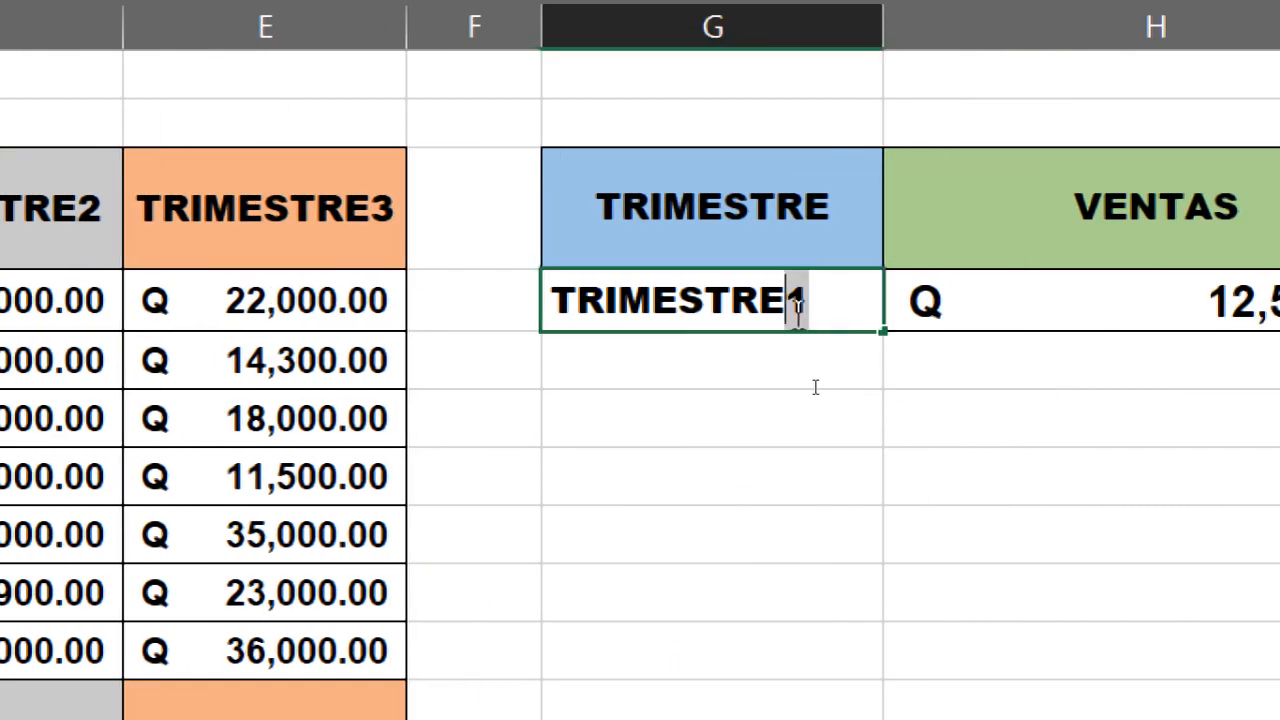
text(2)
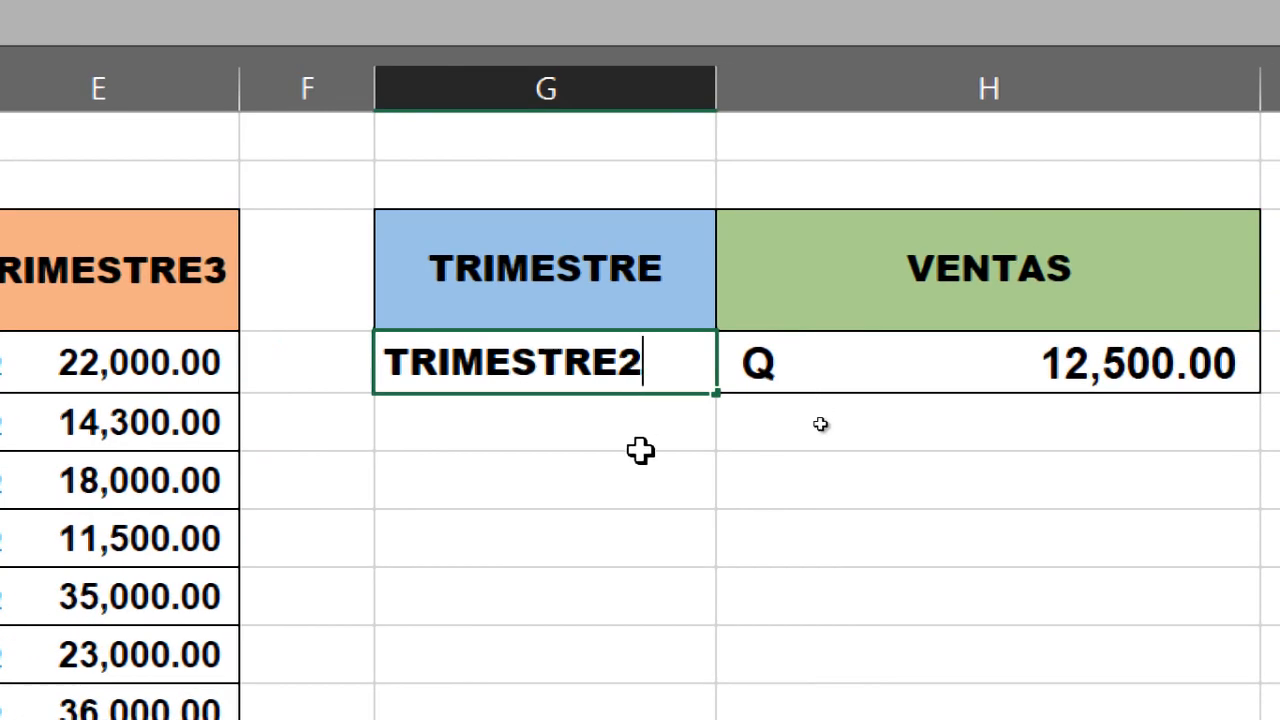
key(Return)
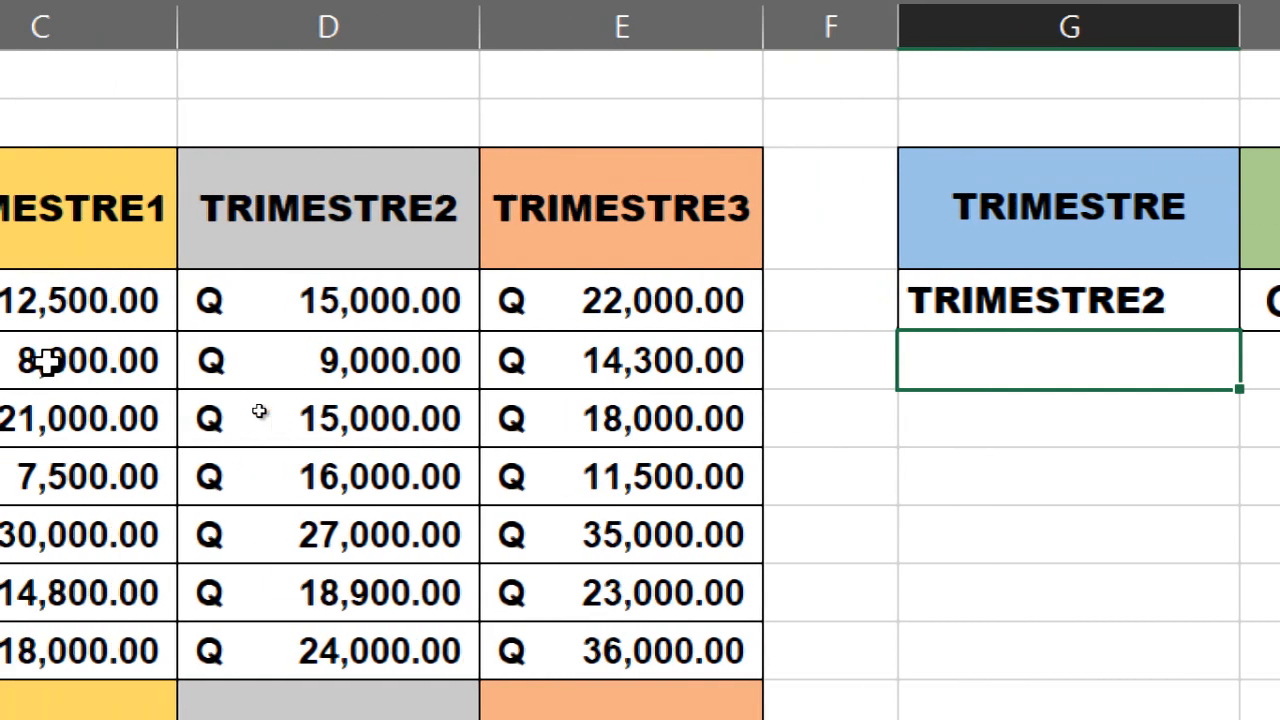
click(292, 305)
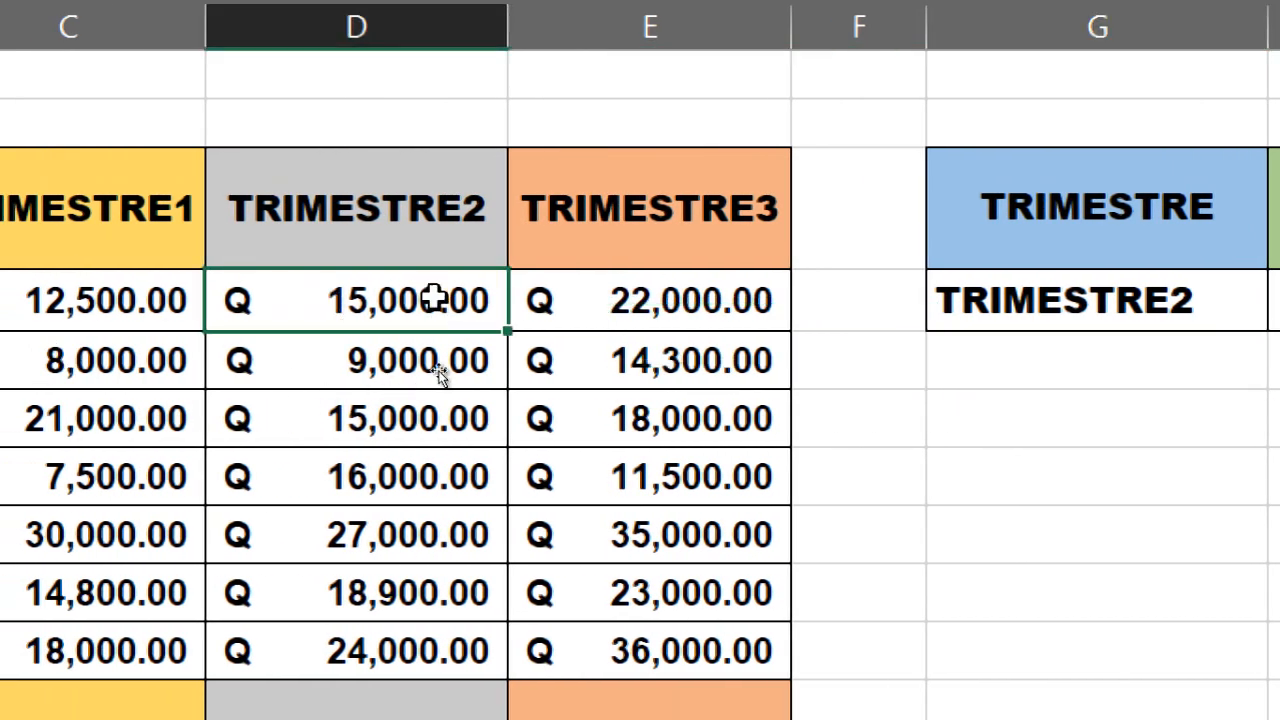
Set the lookup value in G4 to TRIMESTRE3.
click(1213, 303)
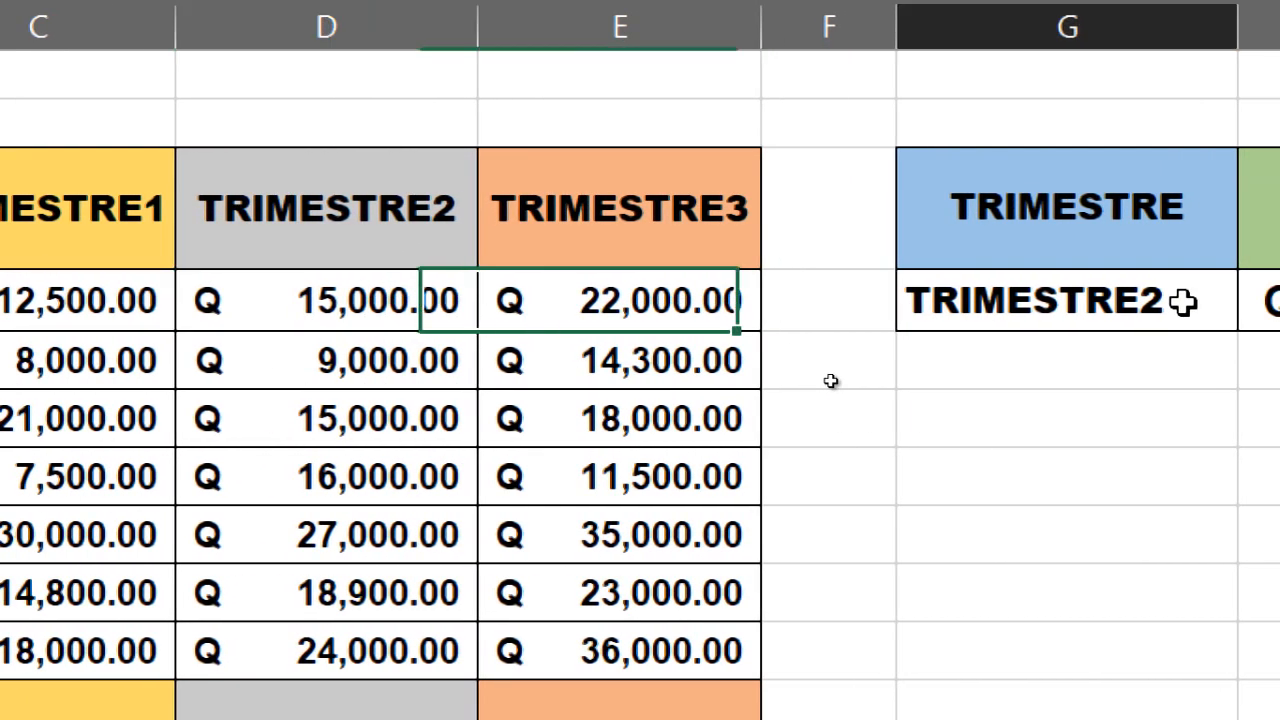
double_click(1184, 303)
drag(1163, 303, 1144, 303)
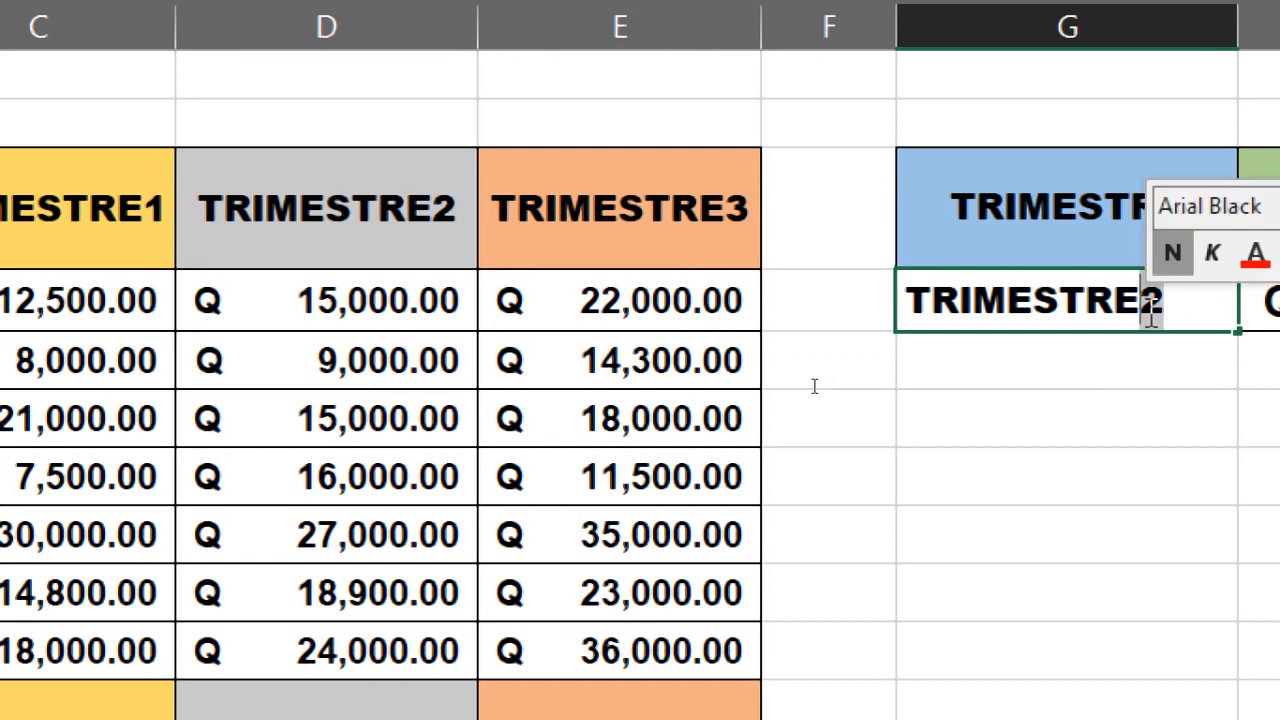
text(3)
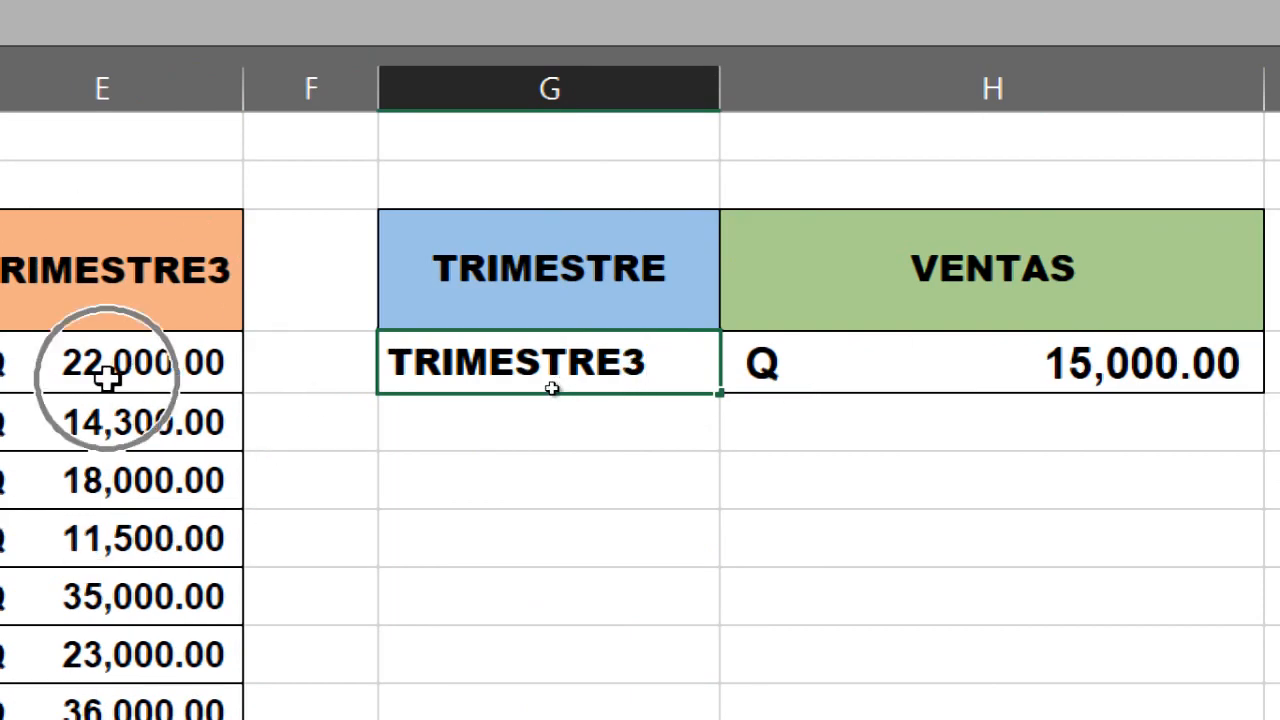
key(Return)
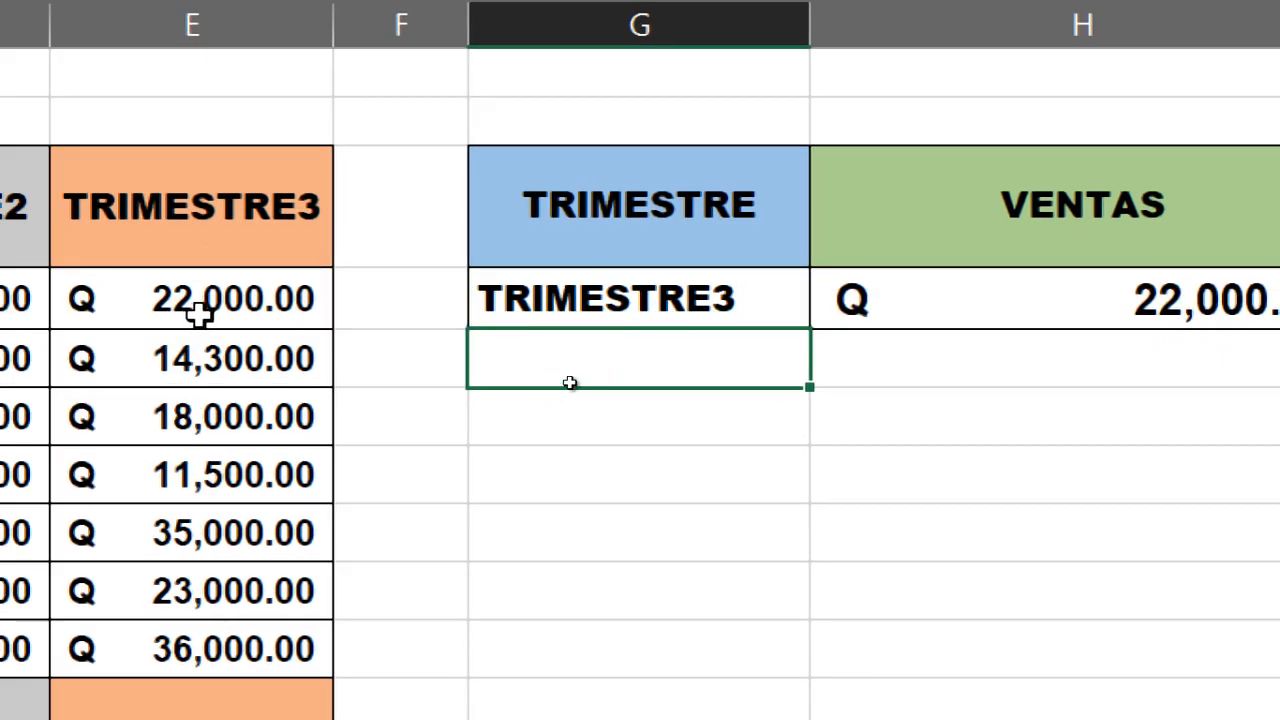
Highlight the 2013 row and the header row, and step through the years 2013 to 2016 to count their row positions.
click(680, 290)
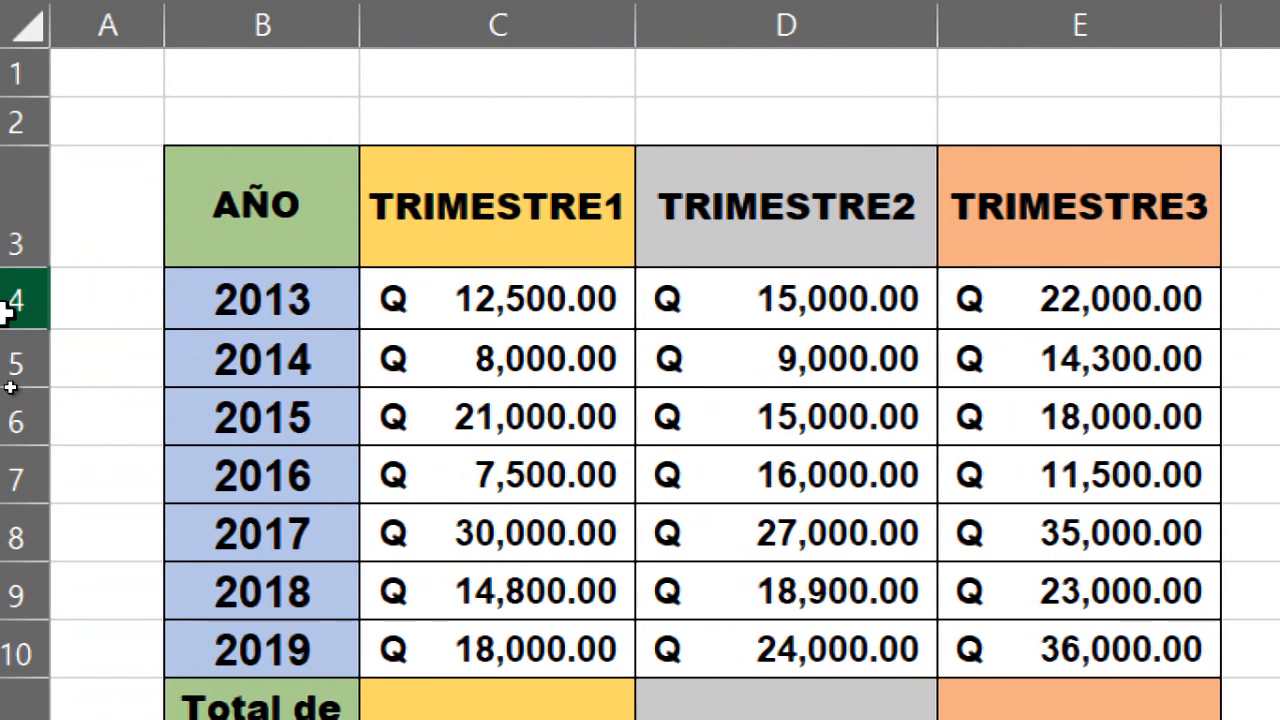
click(5, 313)
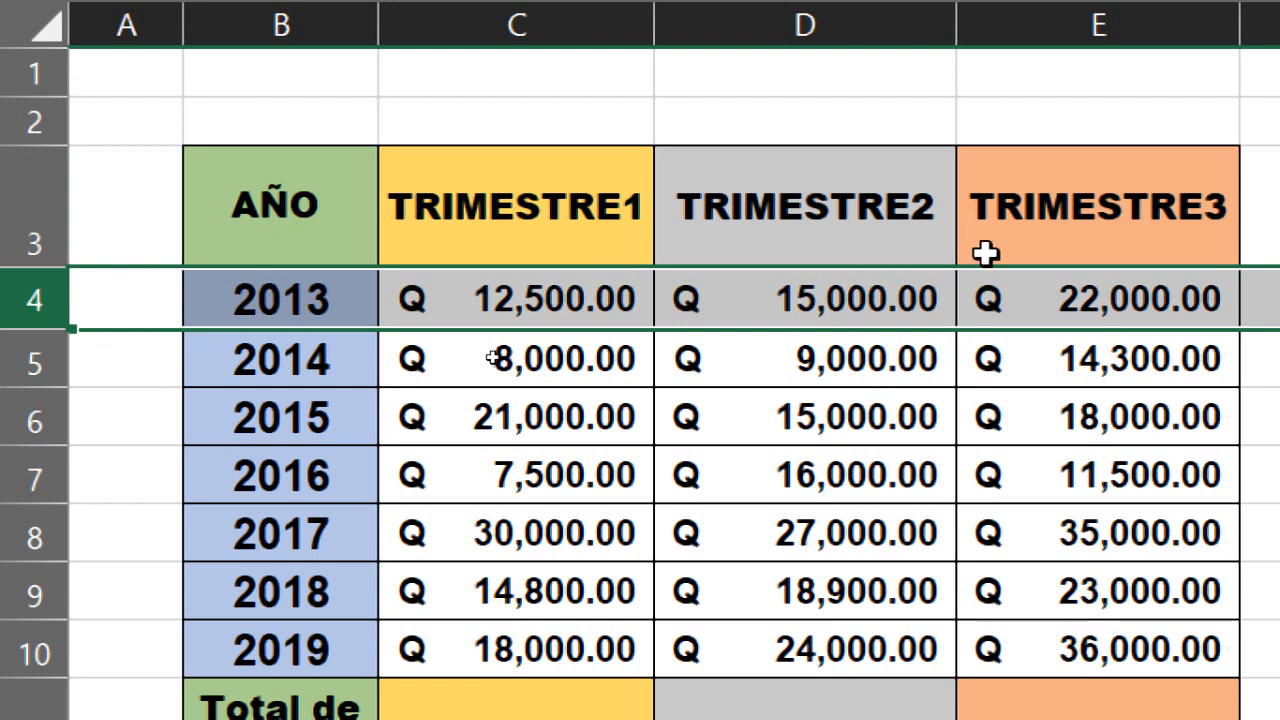
drag(243, 251, 1163, 234)
drag(306, 214, 1023, 225)
drag(329, 306, 437, 297)
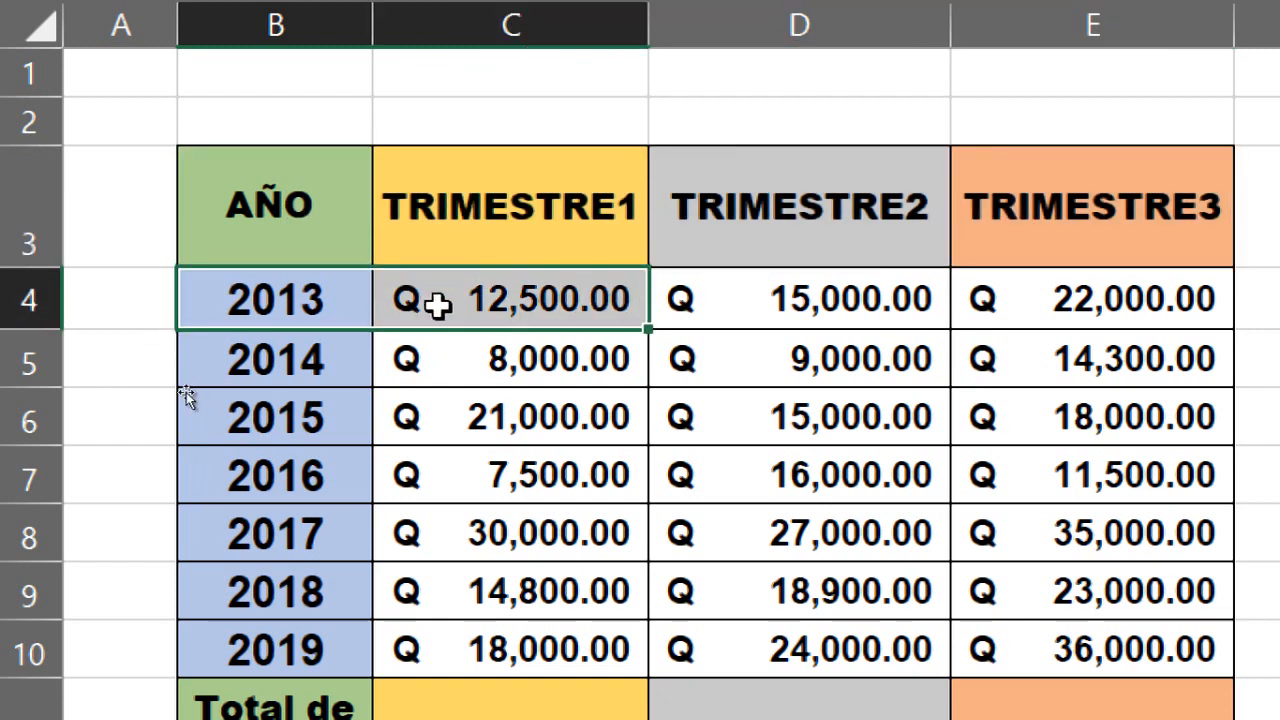
click(264, 360)
click(257, 423)
click(271, 478)
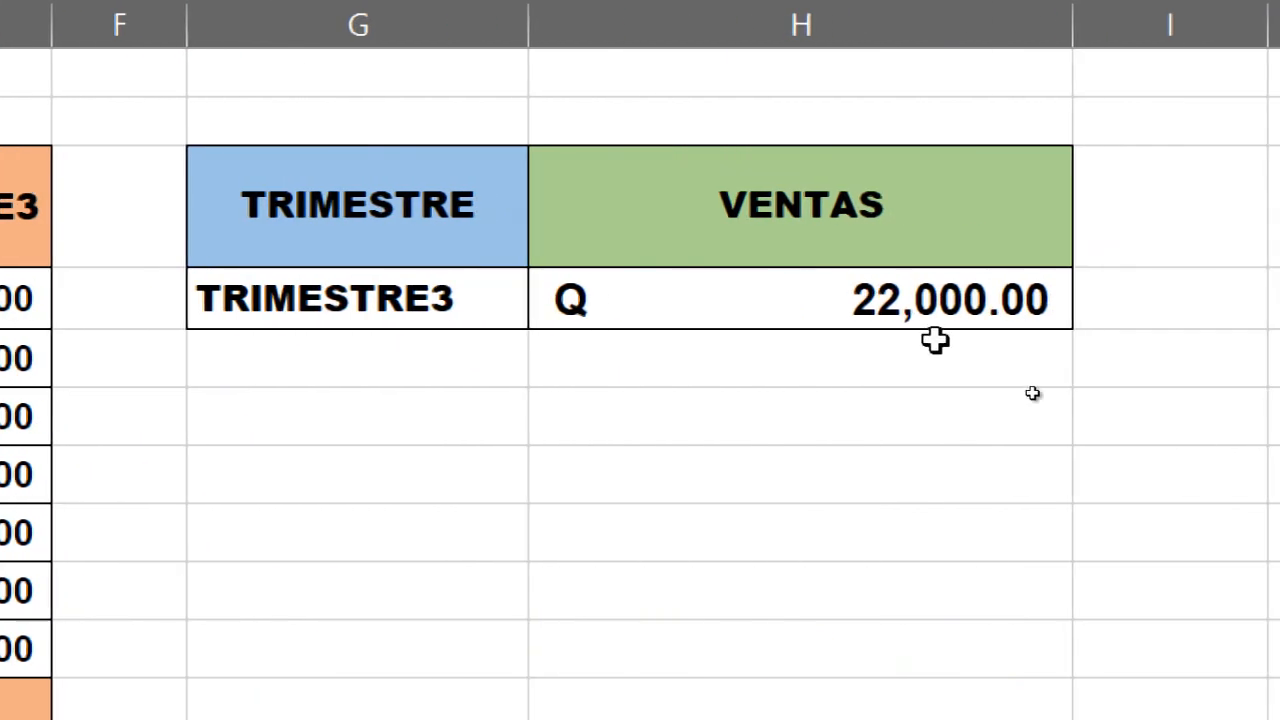
Set the row indicator of the BUSCARH formula in H4 to 5.
click(868, 315)
double_click(870, 305)
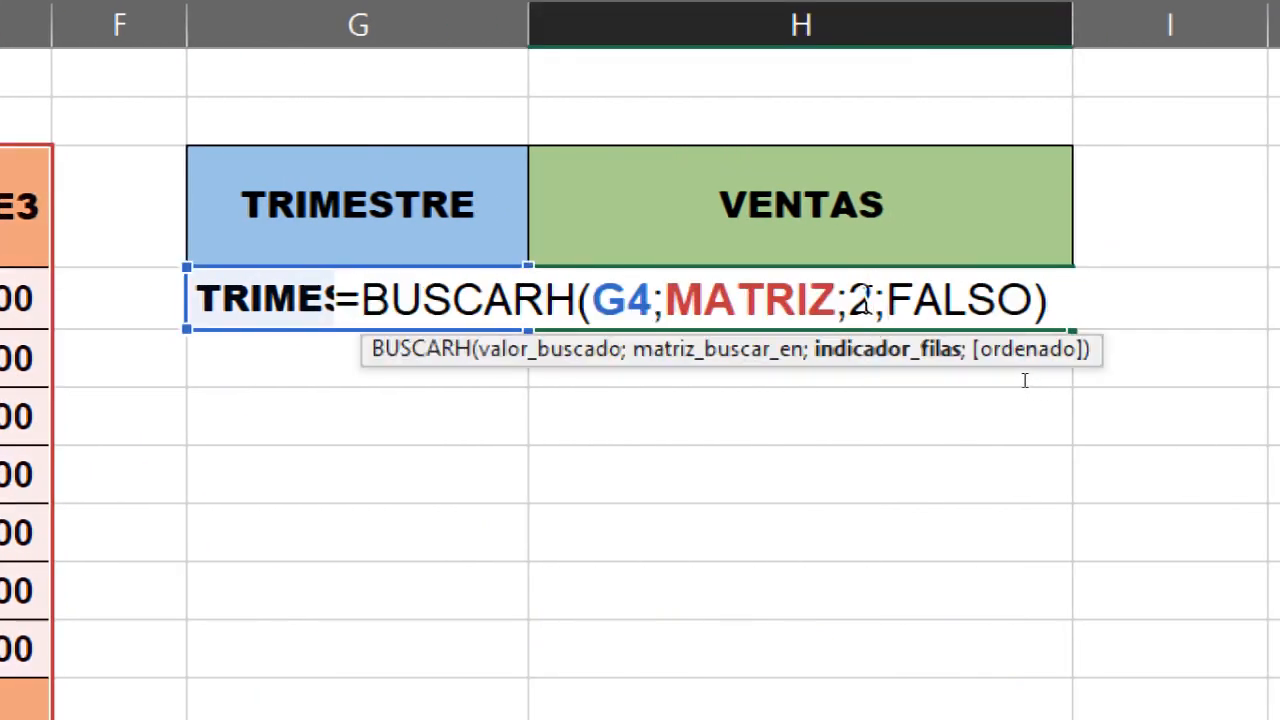
double_click(860, 300)
text(5)
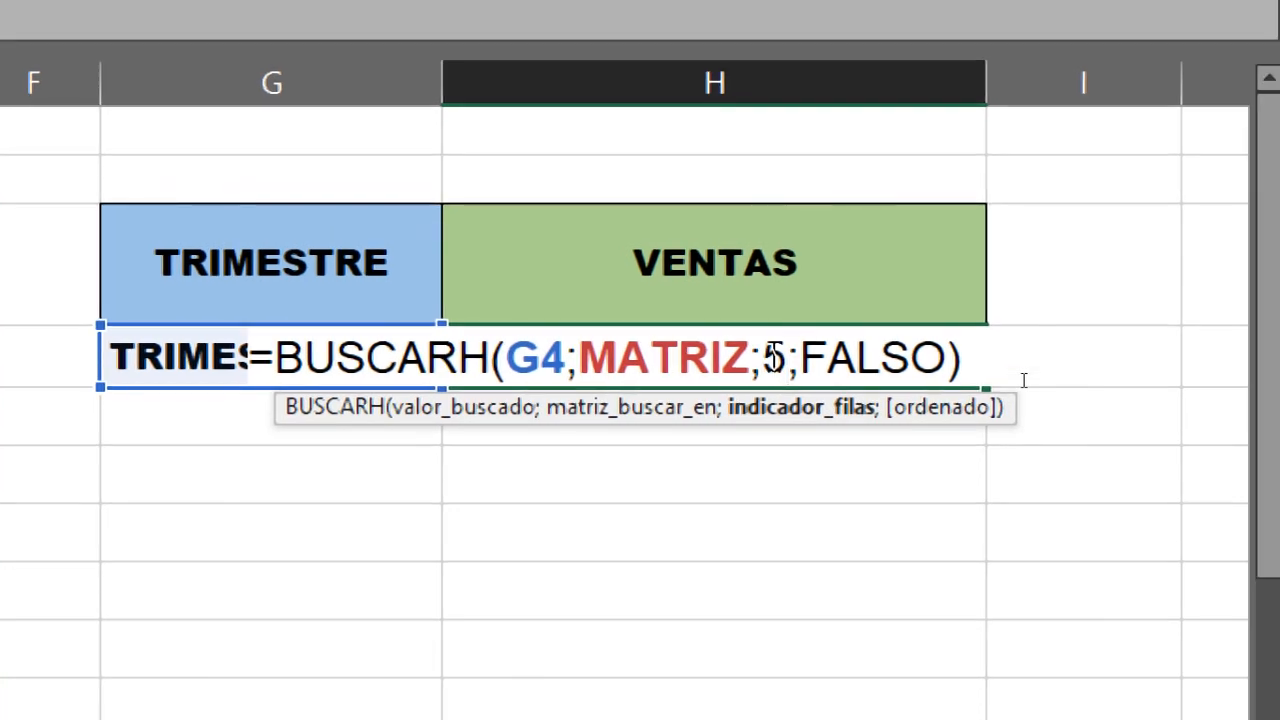
key(Return)
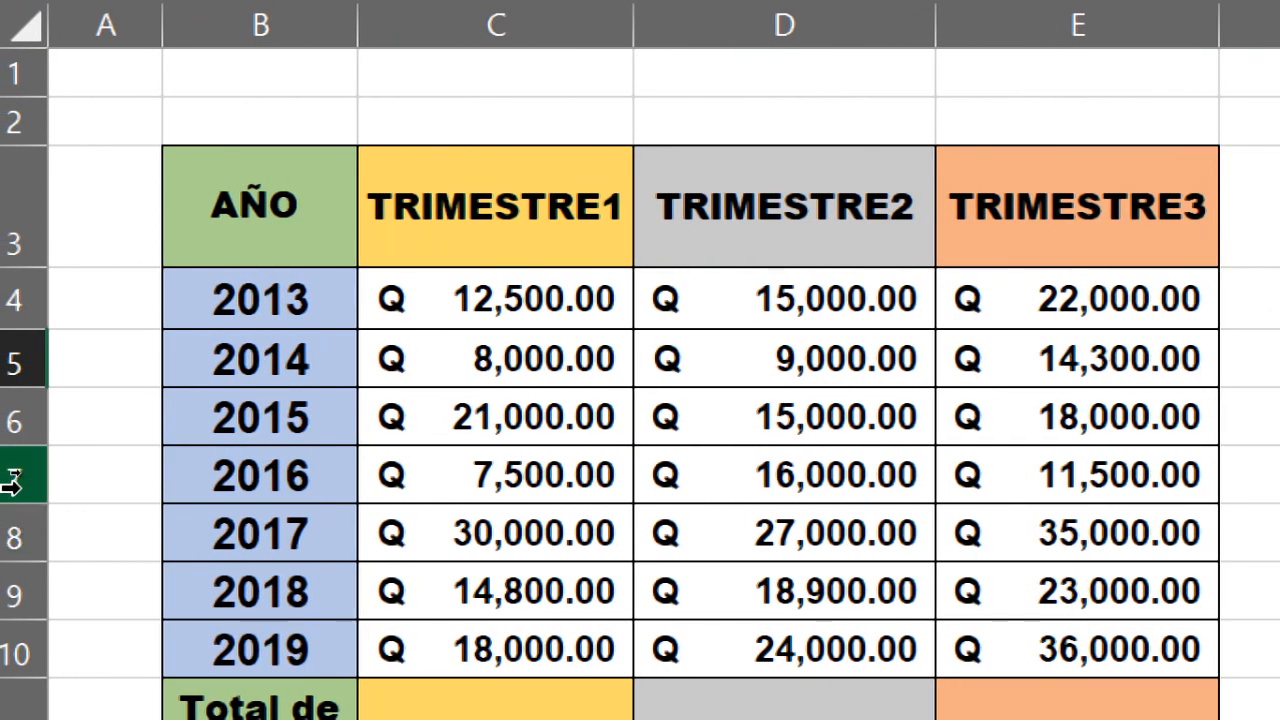
Highlight the 2016 row and its TRIMESTRE3 amount in E7 to check the lookup, and bring up the Magnifier window.
click(14, 477)
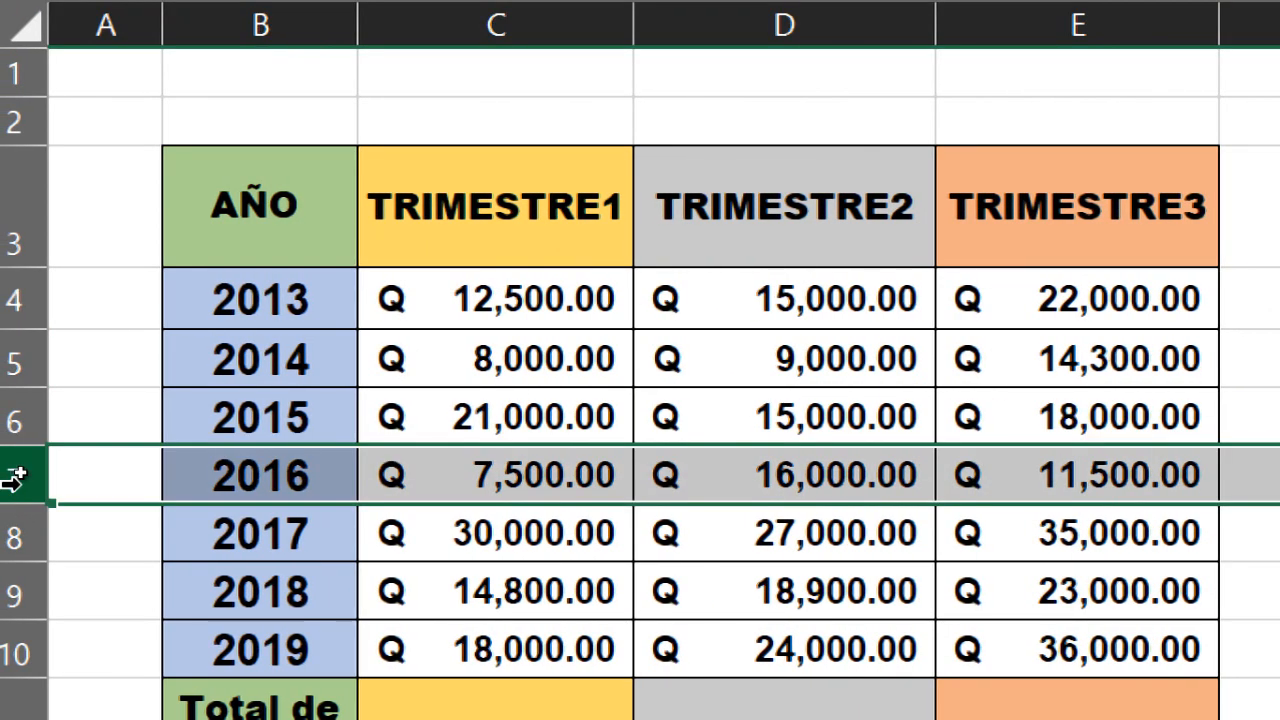
click(1155, 477)
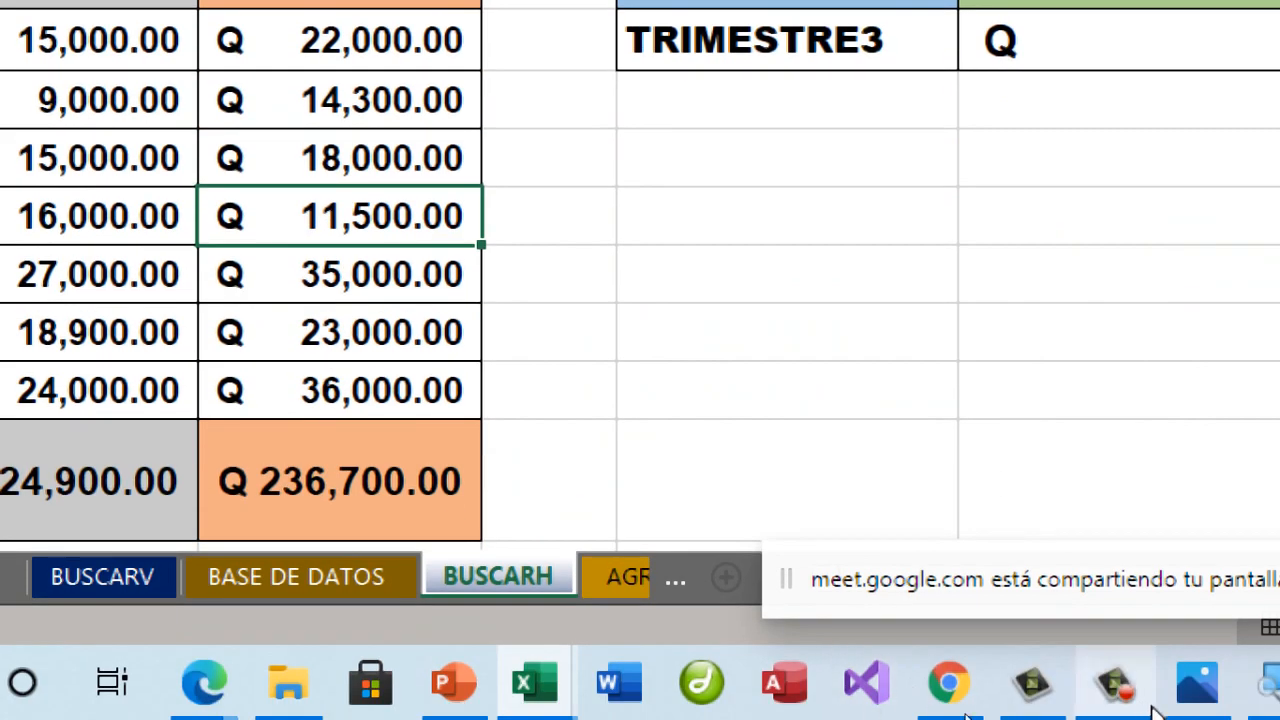
click(1270, 690)
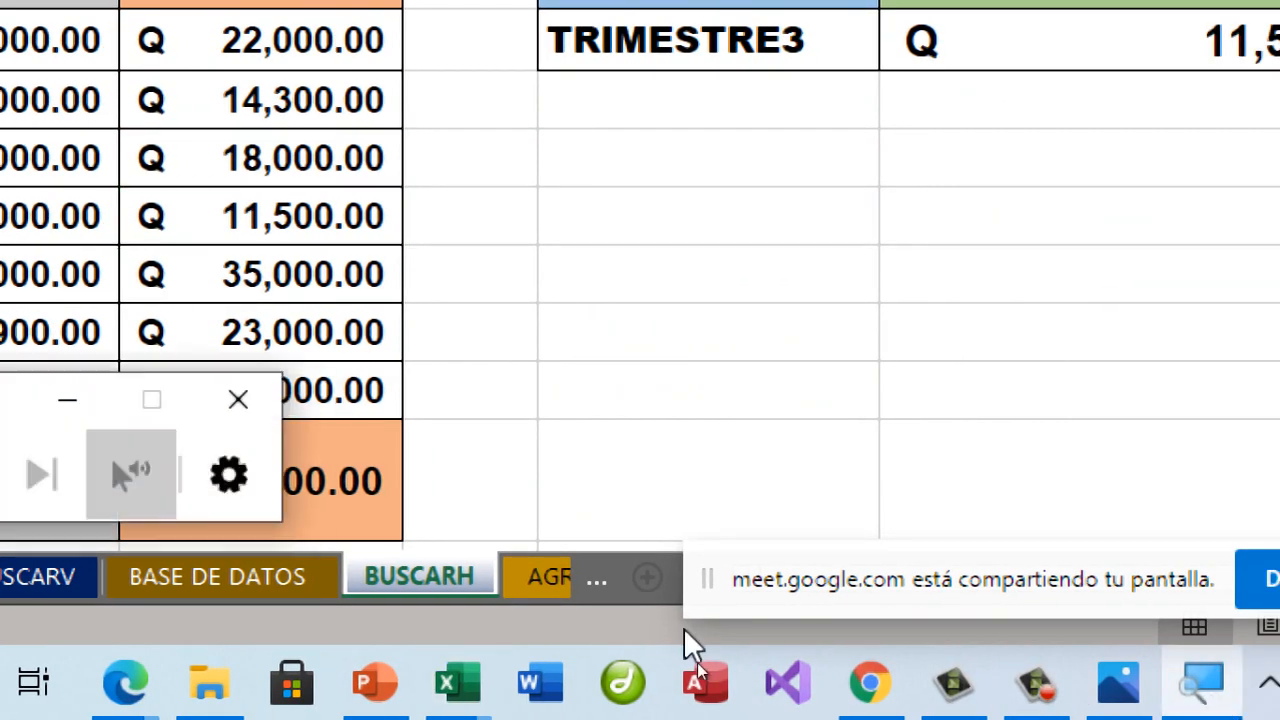
Move the ELEGIR sheet ahead of the AGRUPAR Y DESAGRUPAR sheet and open it.
click(38, 478)
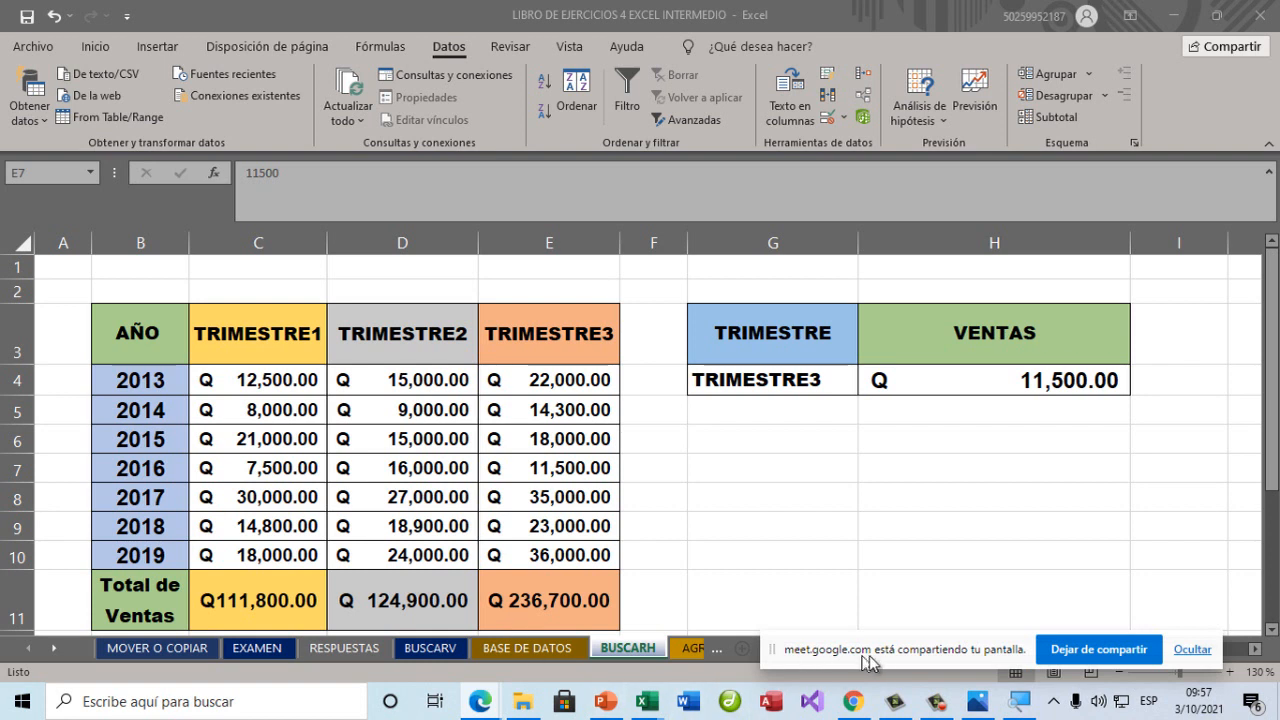
click(53, 650)
click(53, 652)
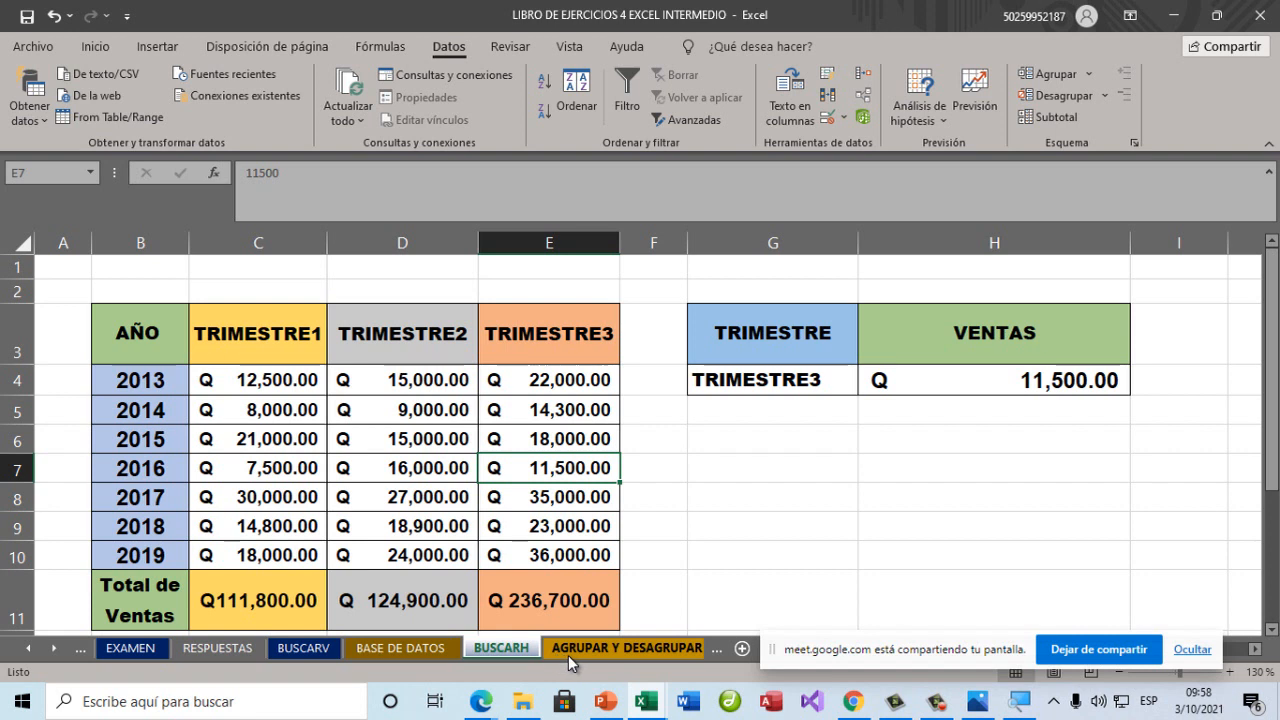
click(56, 648)
click(57, 647)
click(54, 650)
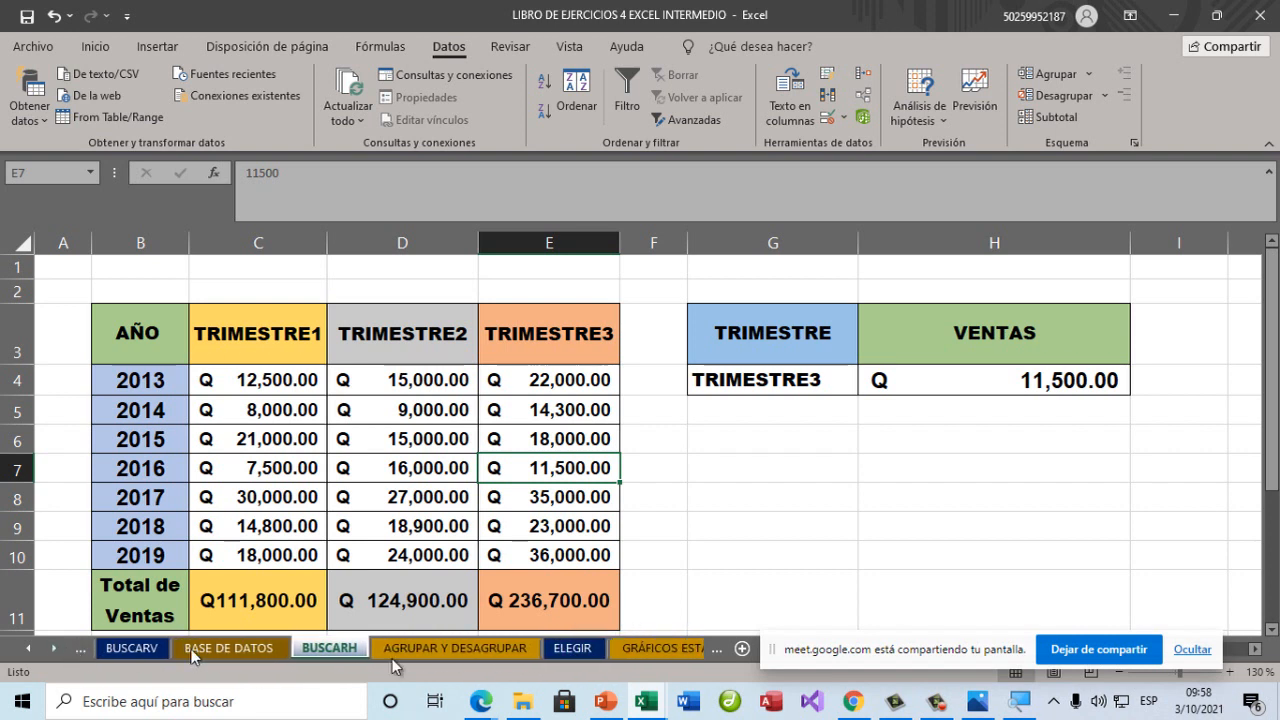
click(512, 655)
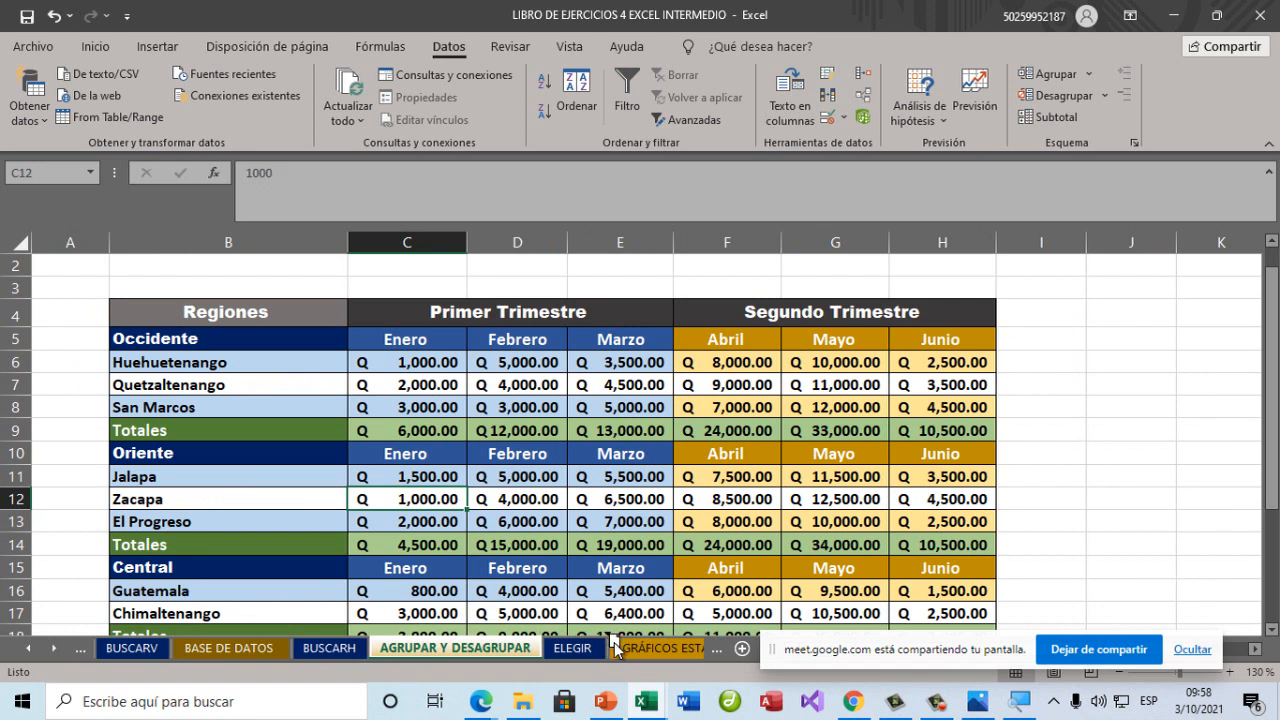
drag(614, 648, 577, 654)
click(400, 649)
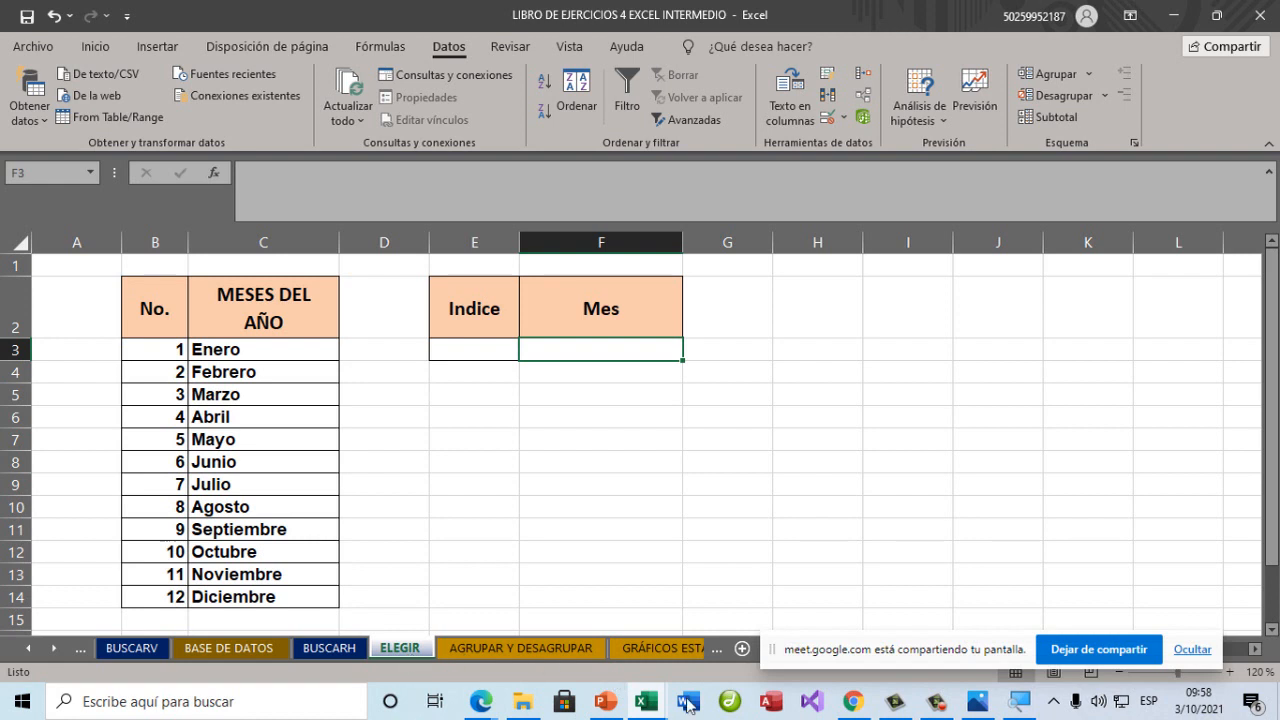
Enlarge the ELEGIR sheet on screen with the Magnifier and minimize the Magnifier window.
click(1022, 702)
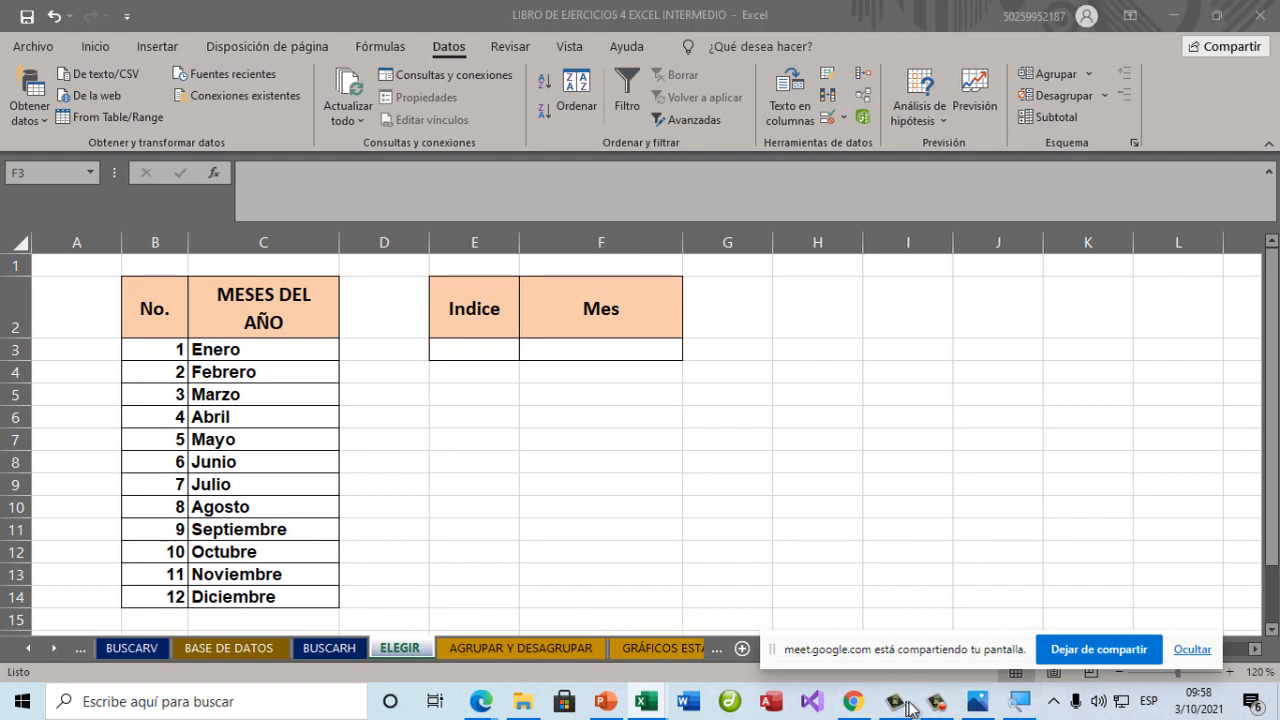
click(666, 523)
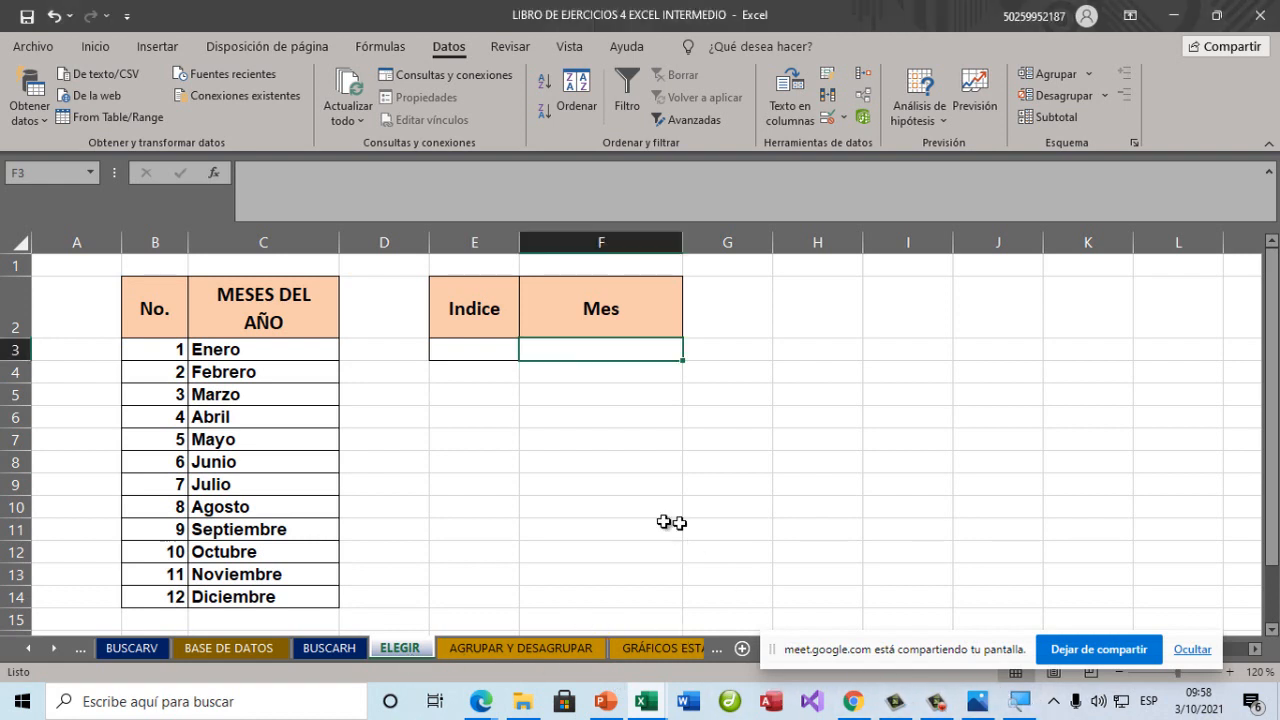
click(596, 480)
click(1018, 704)
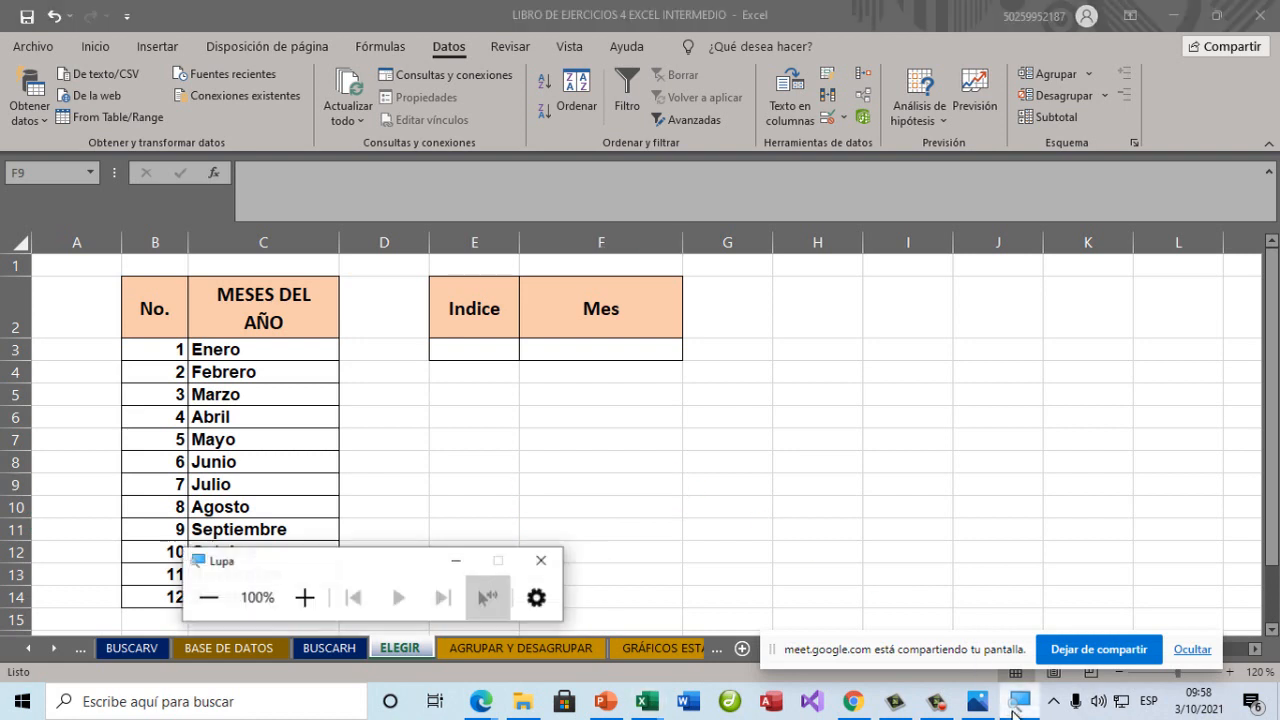
click(290, 599)
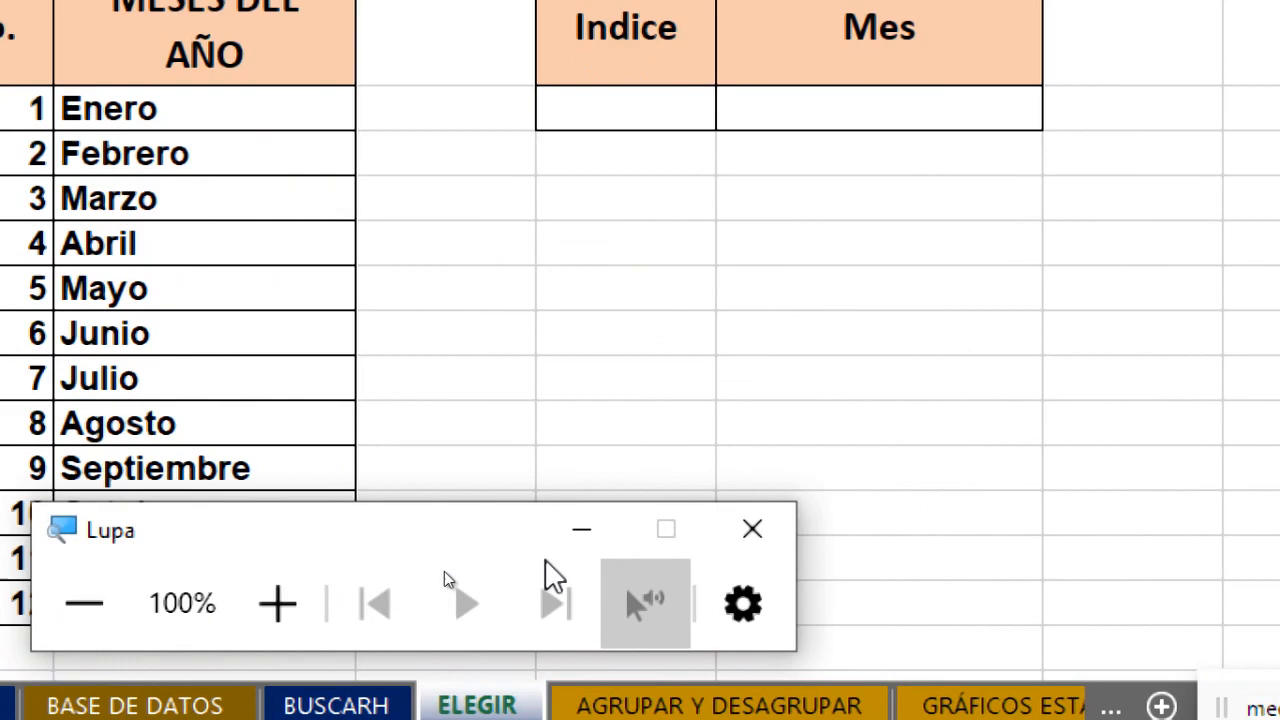
click(452, 560)
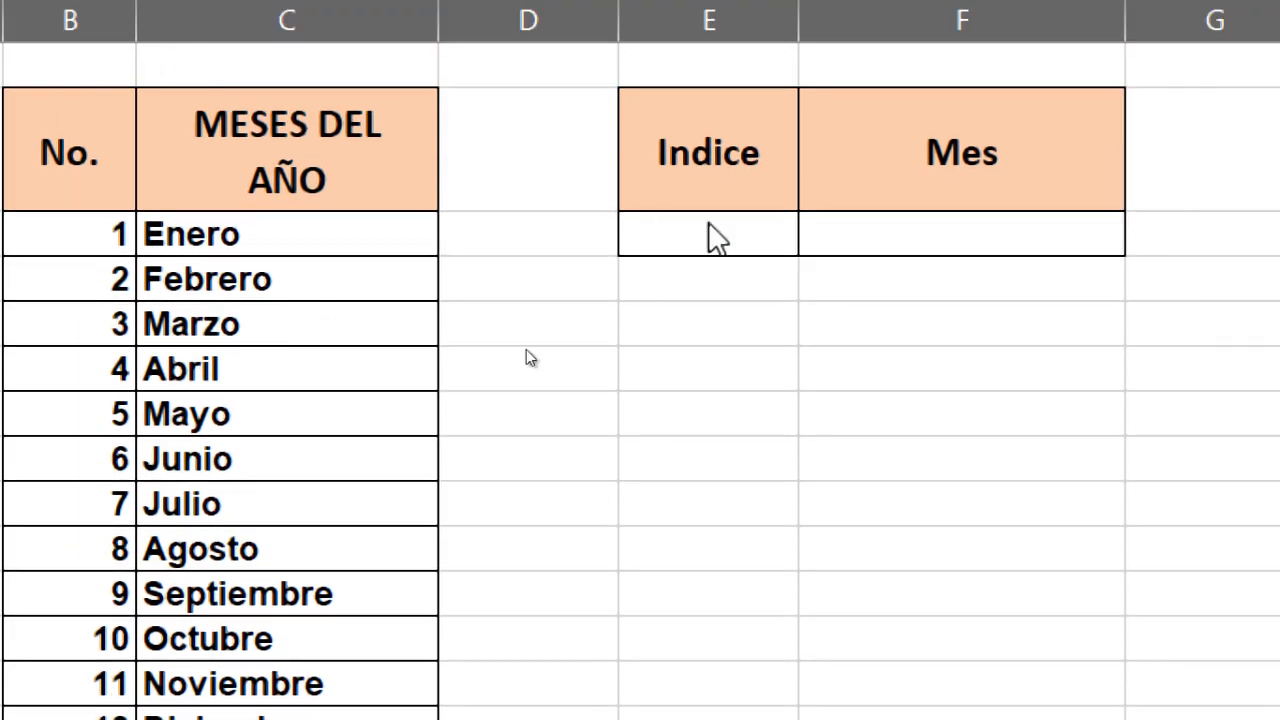
Point out the empty Indice and Mes cells E3 and F3, and the Enero and Febrero entries in the months list.
click(853, 128)
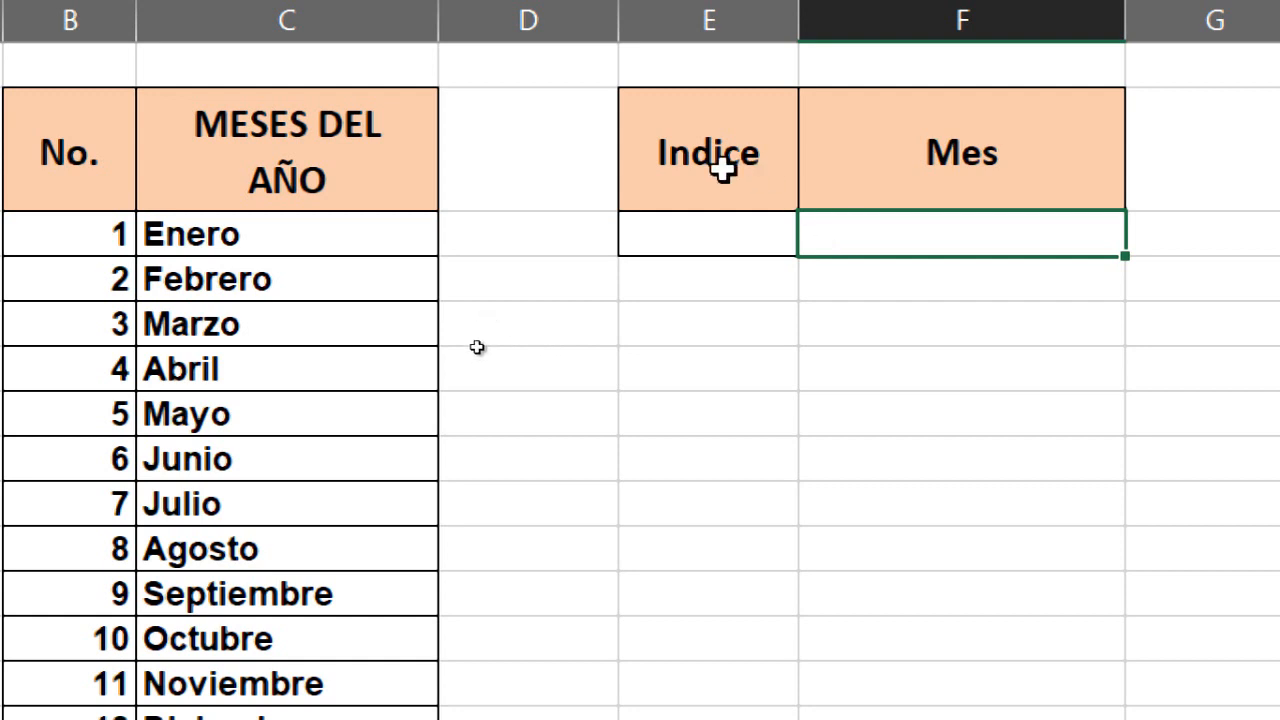
click(720, 237)
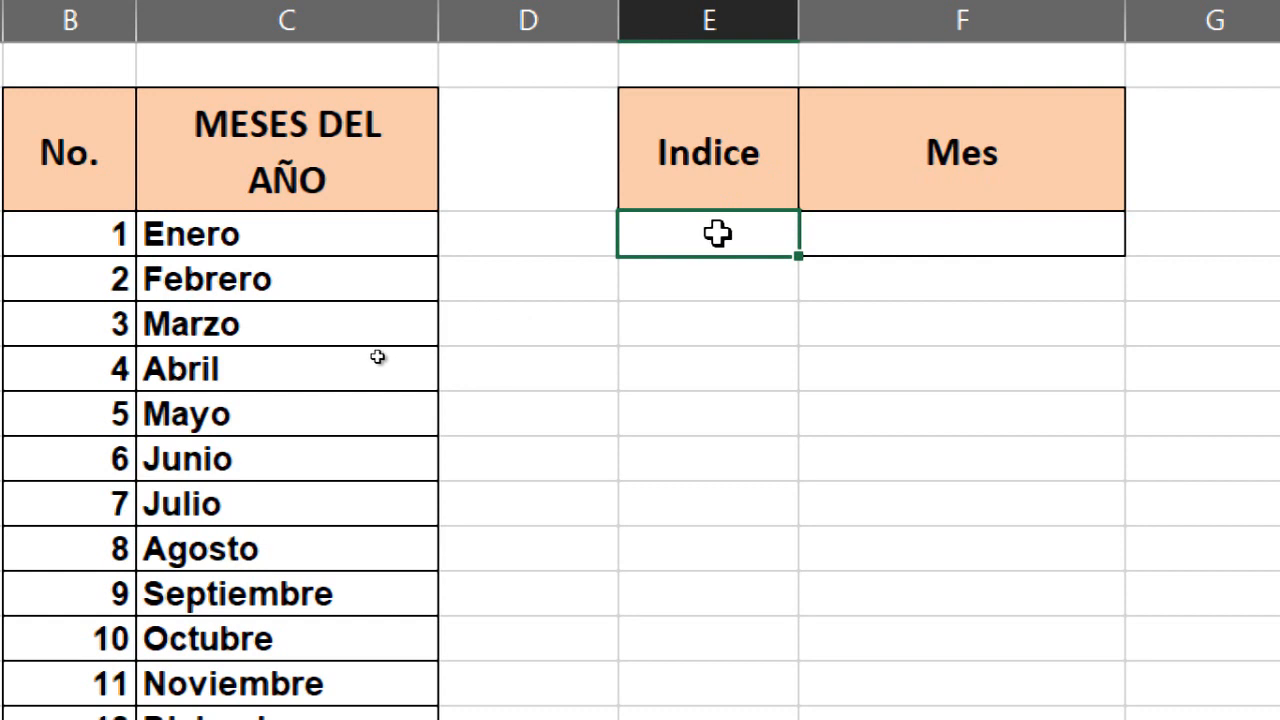
click(1033, 222)
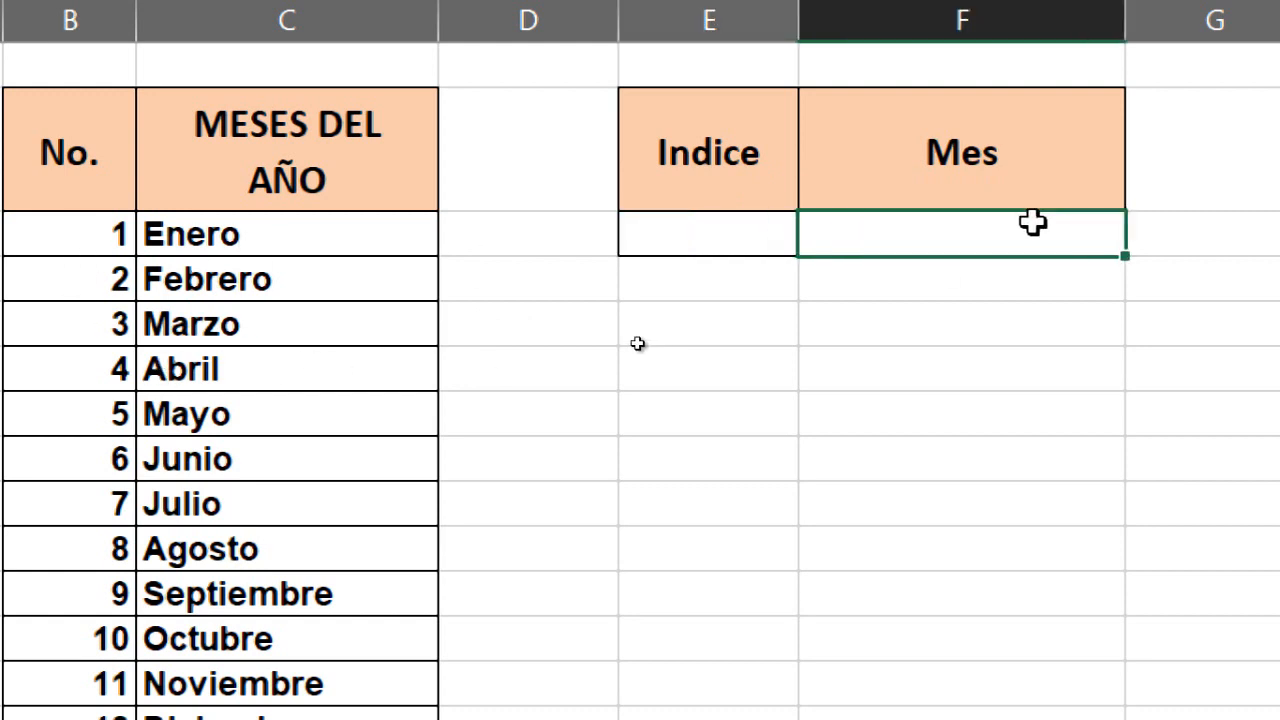
click(207, 237)
click(665, 238)
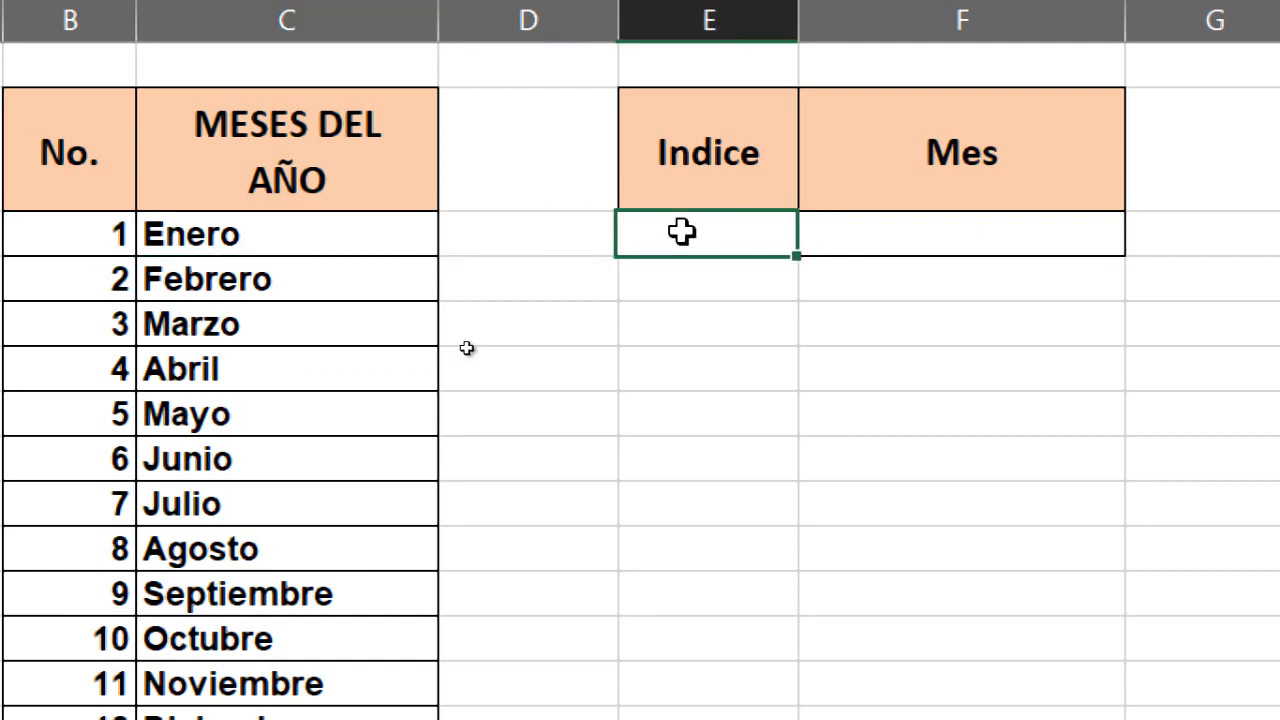
click(345, 284)
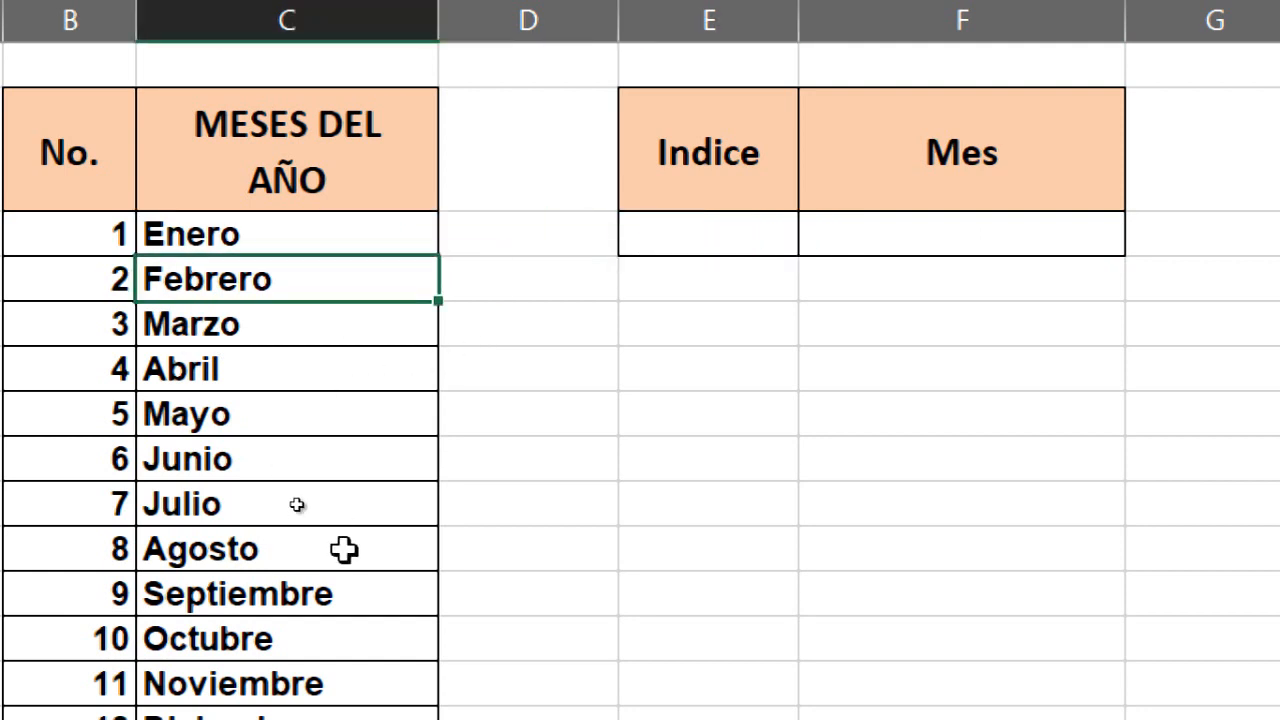
Start an ELEGIR formula in F3 under Mes, using E3 as the index number.
click(847, 236)
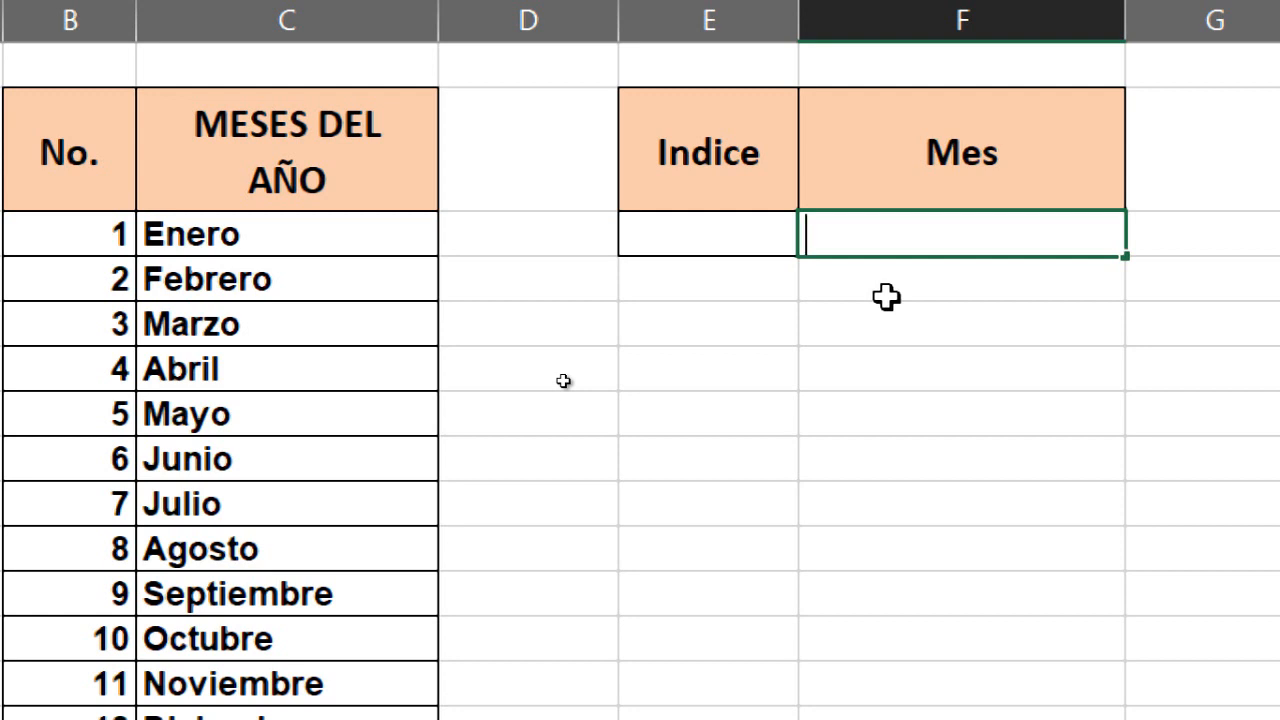
text(=)
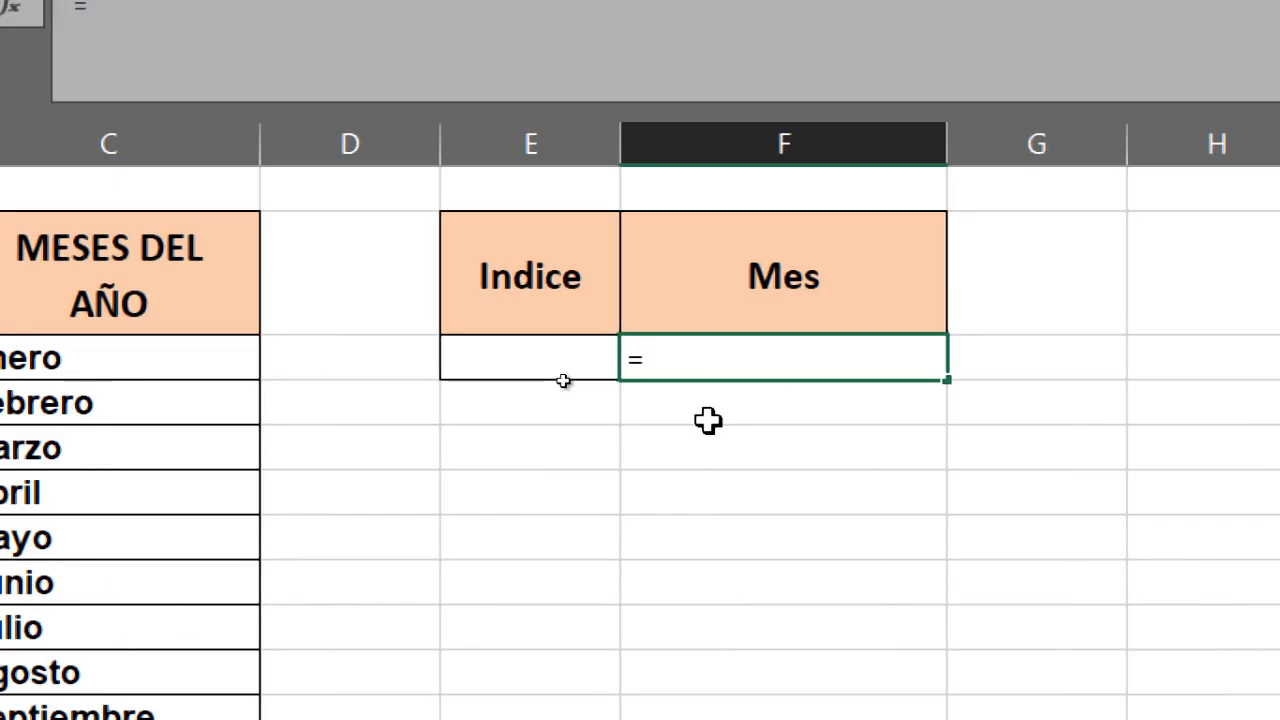
text(e)
key(BackSpace)
text(ELE)
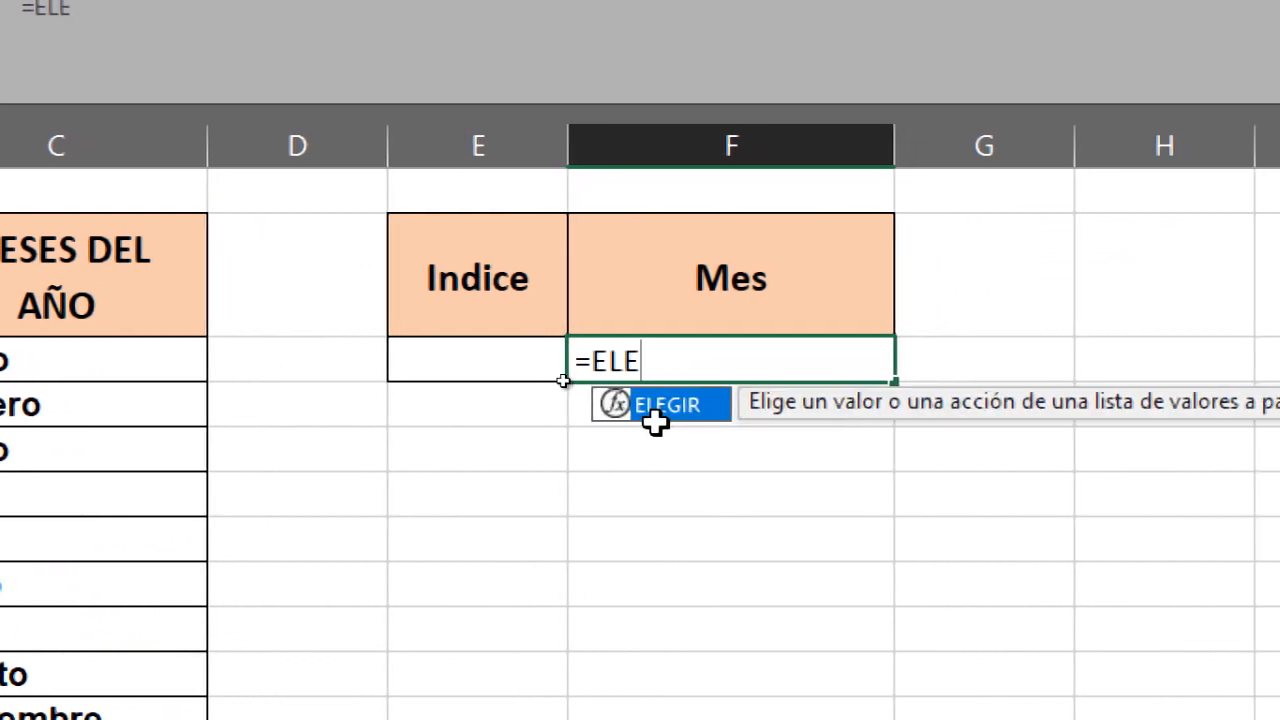
double_click(713, 405)
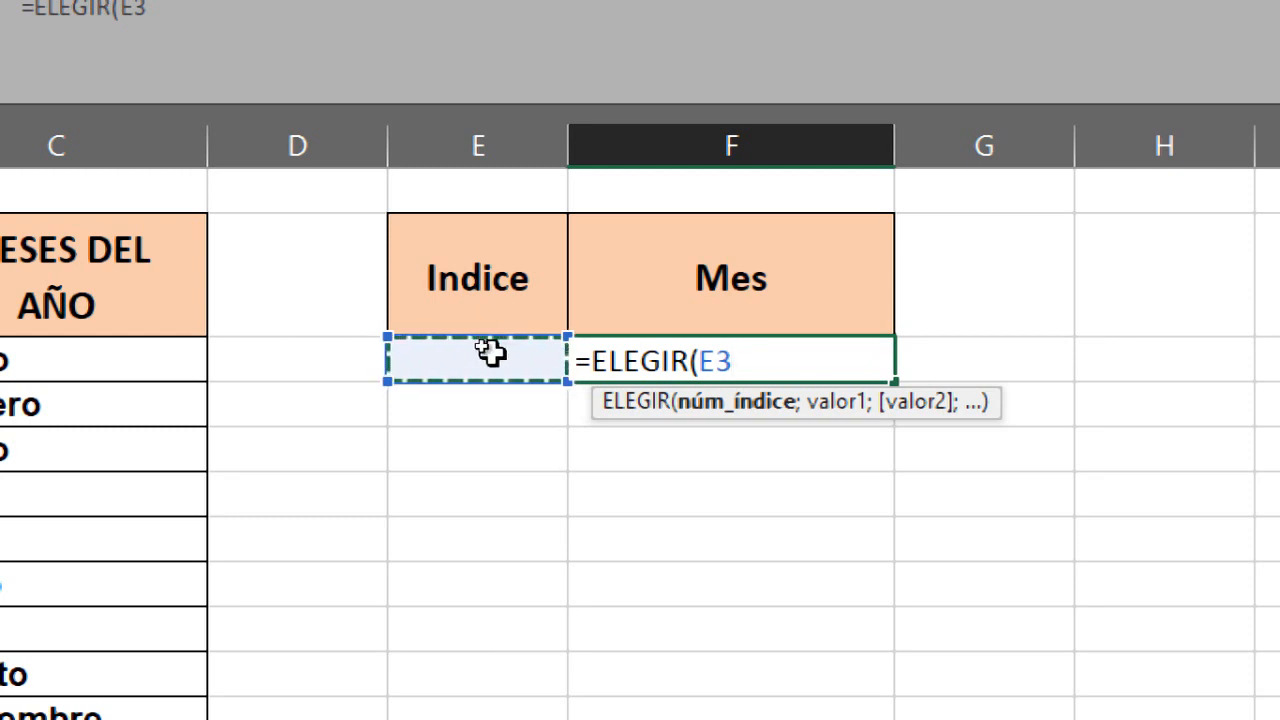
text(;)
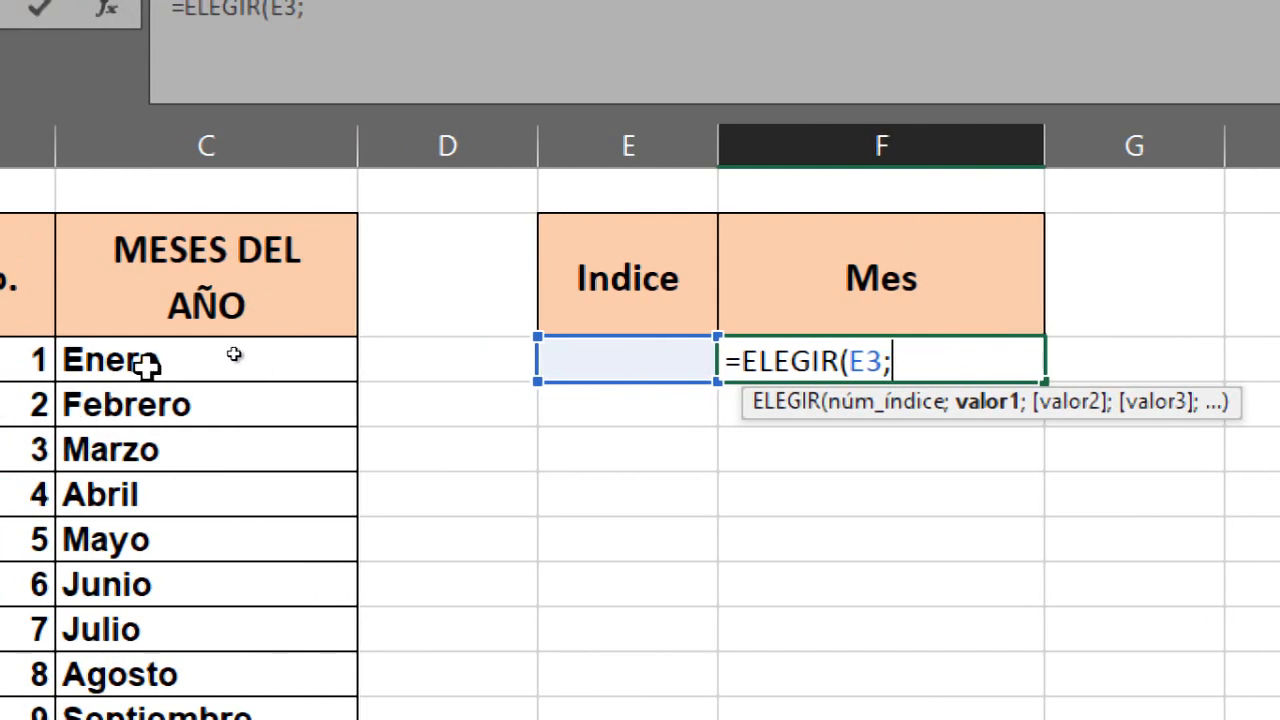
Add the months Enero to Abril, cells C3, C4, C5 and C6, as the first four values of the ELEGIR formula.
click(147, 366)
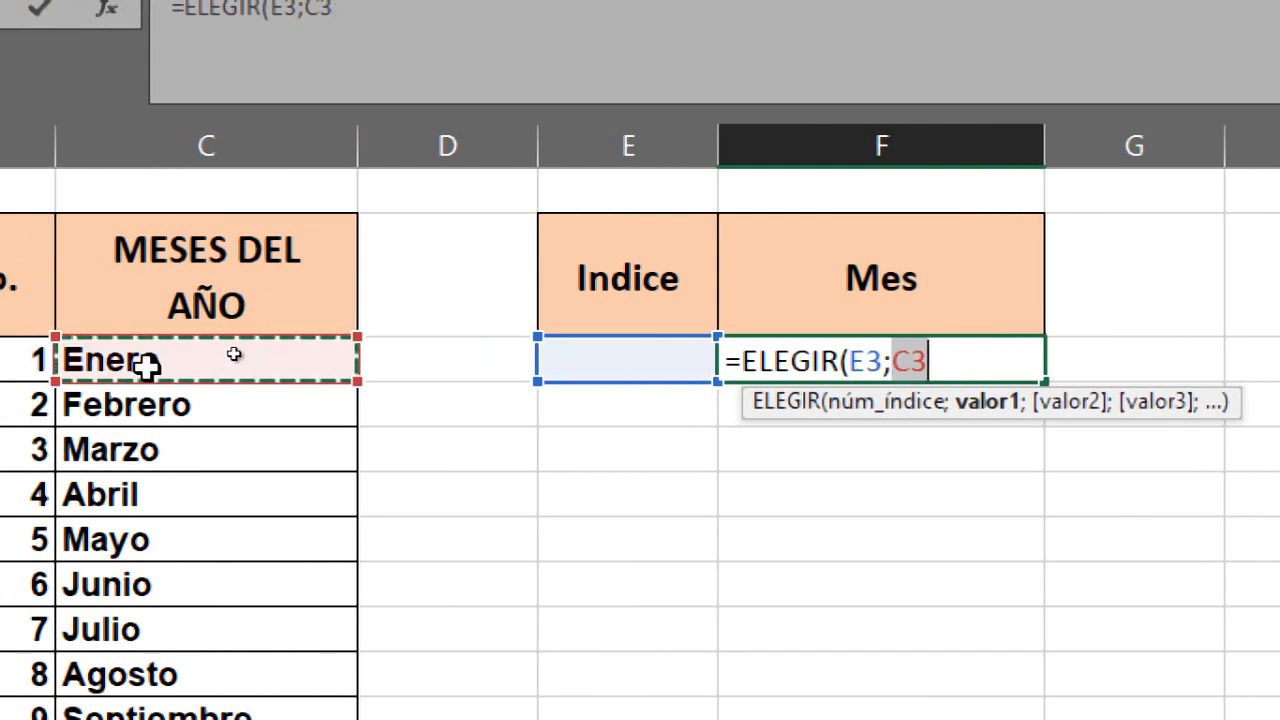
text(;)
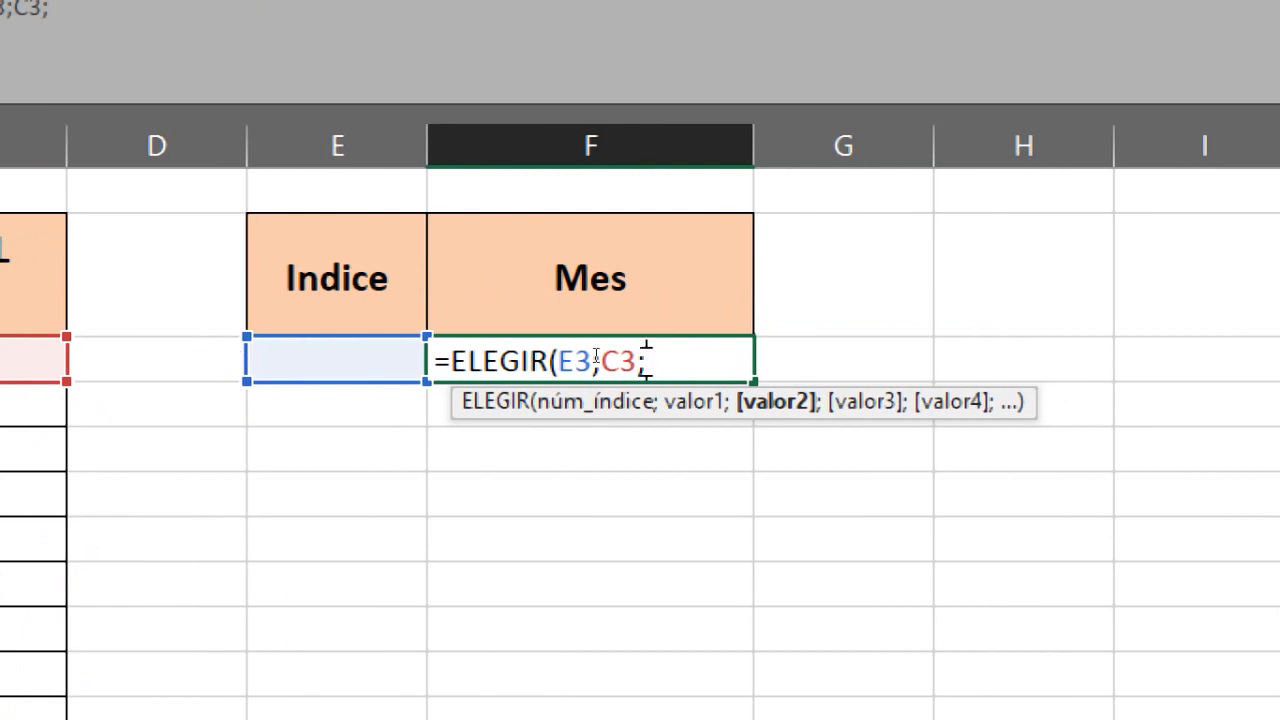
click(160, 404)
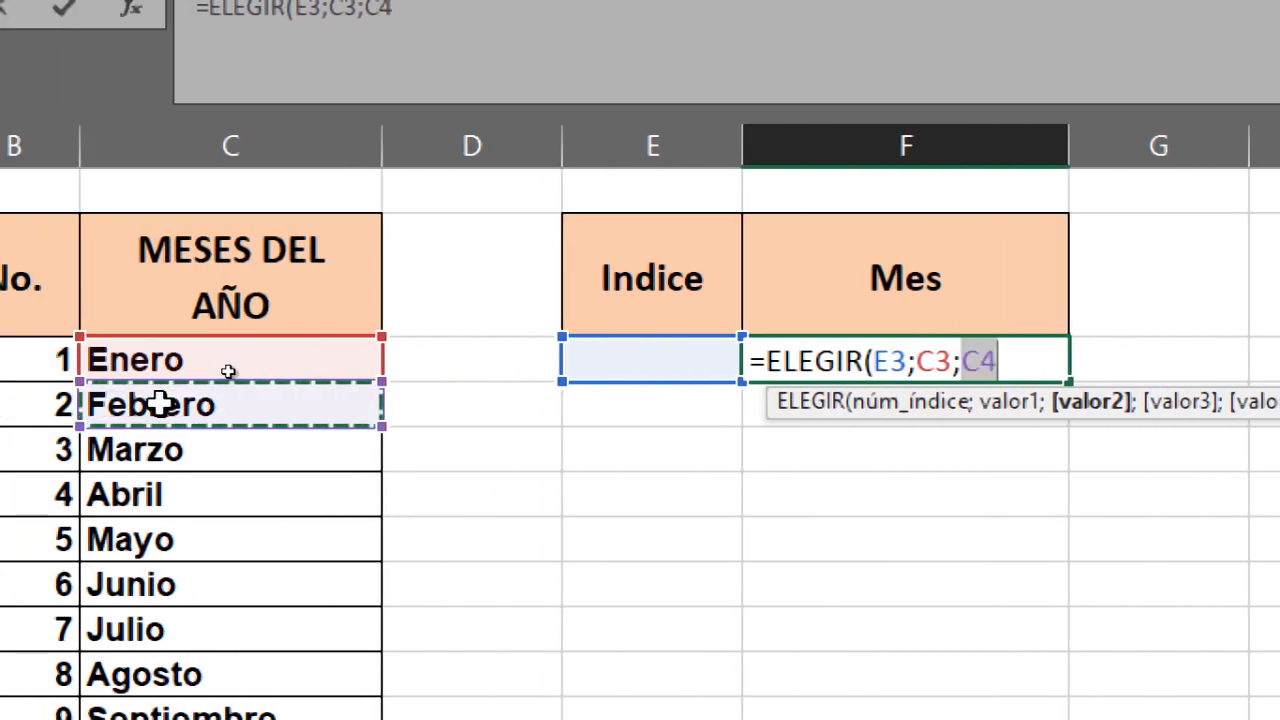
text(;)
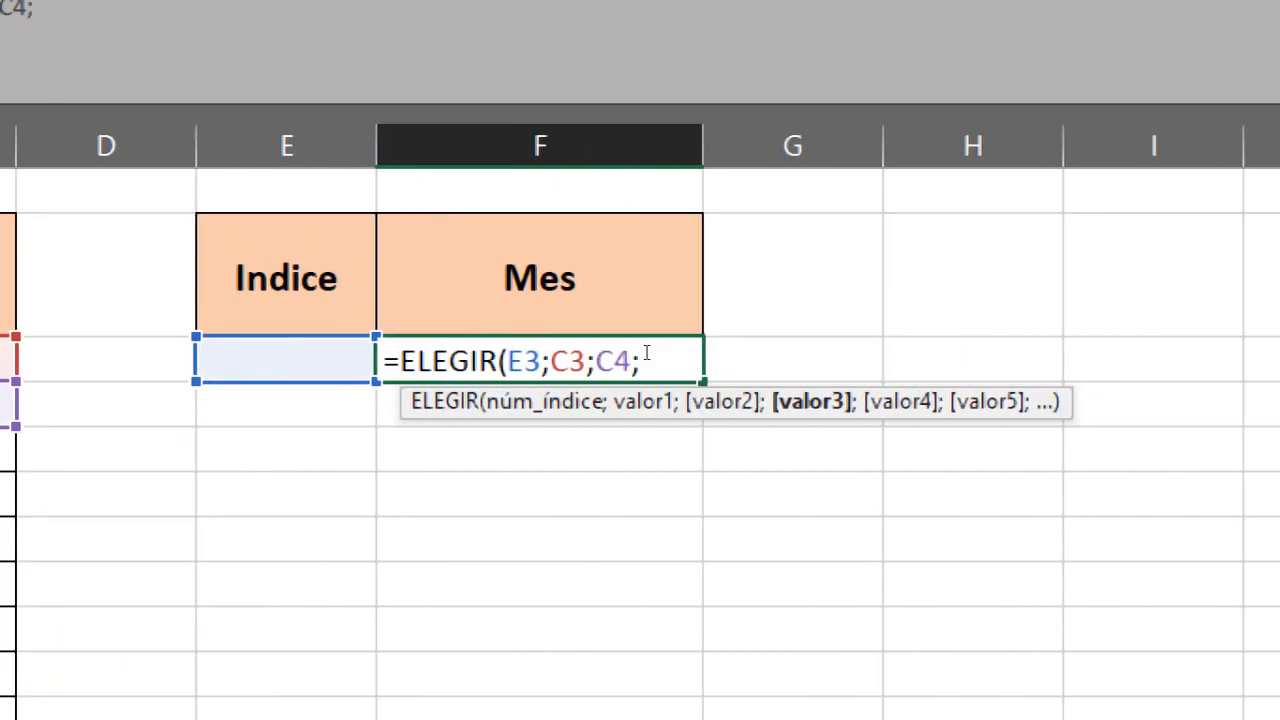
click(37, 458)
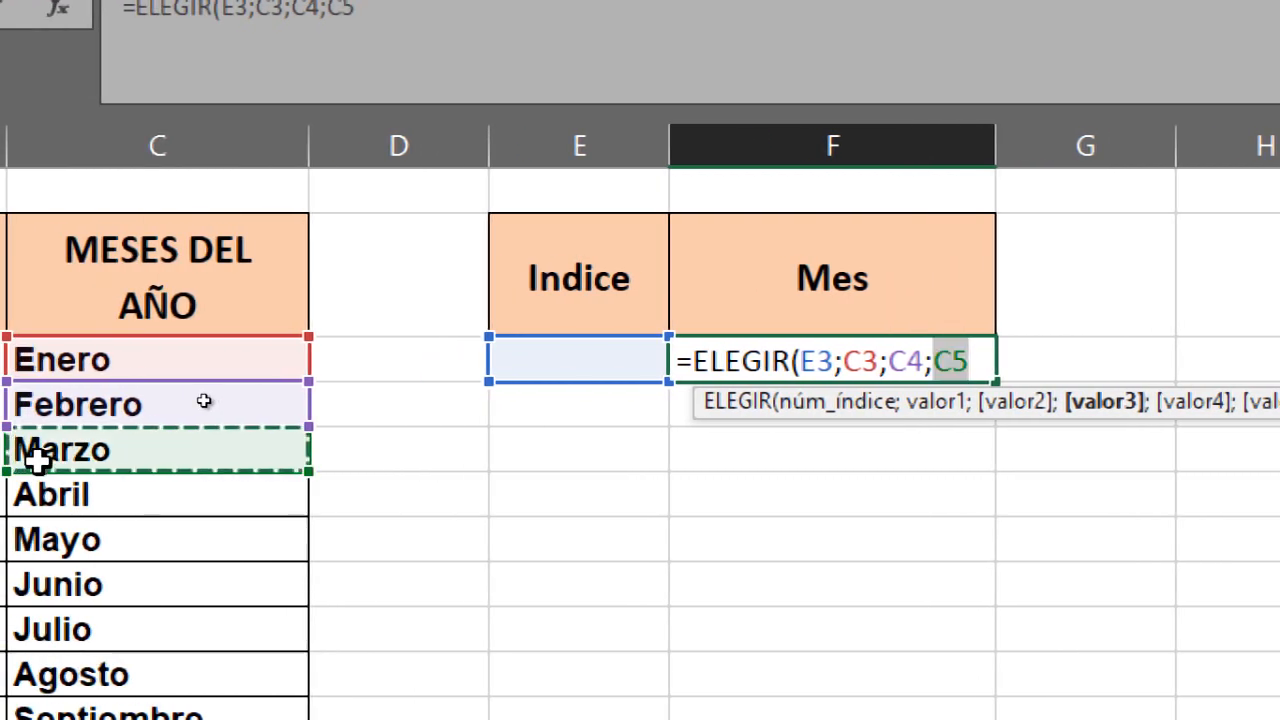
text(;)
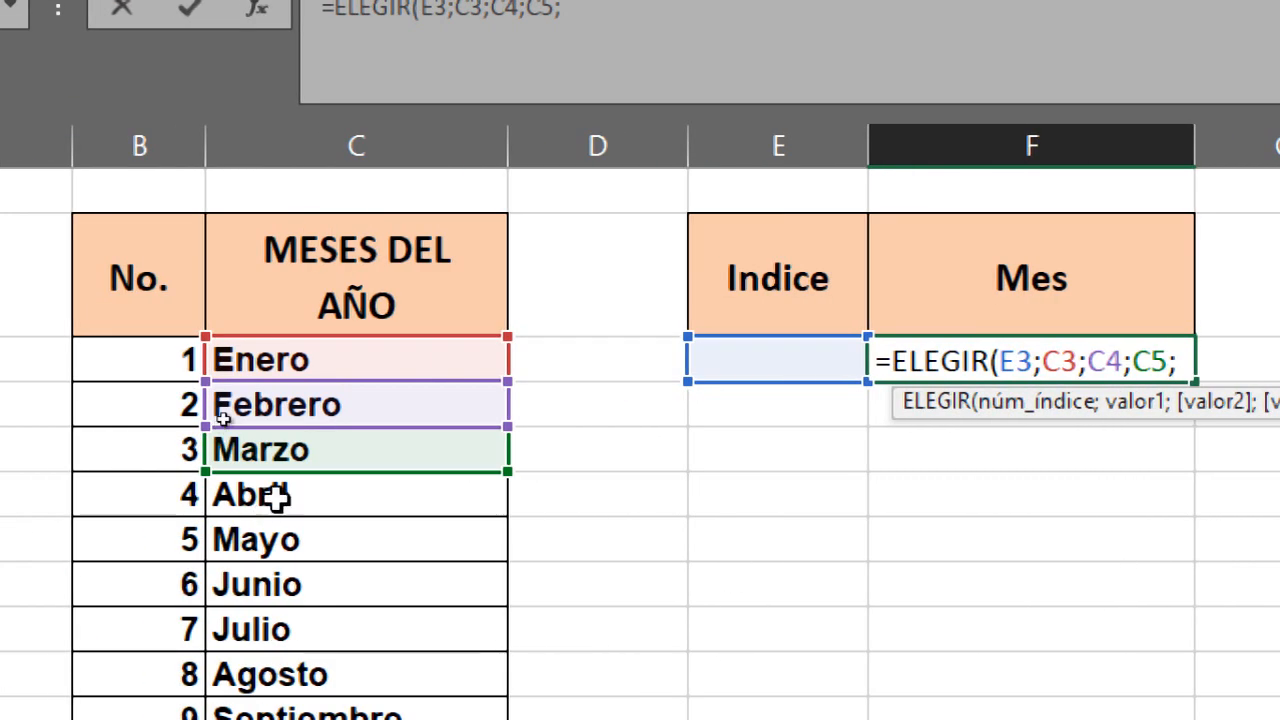
click(277, 497)
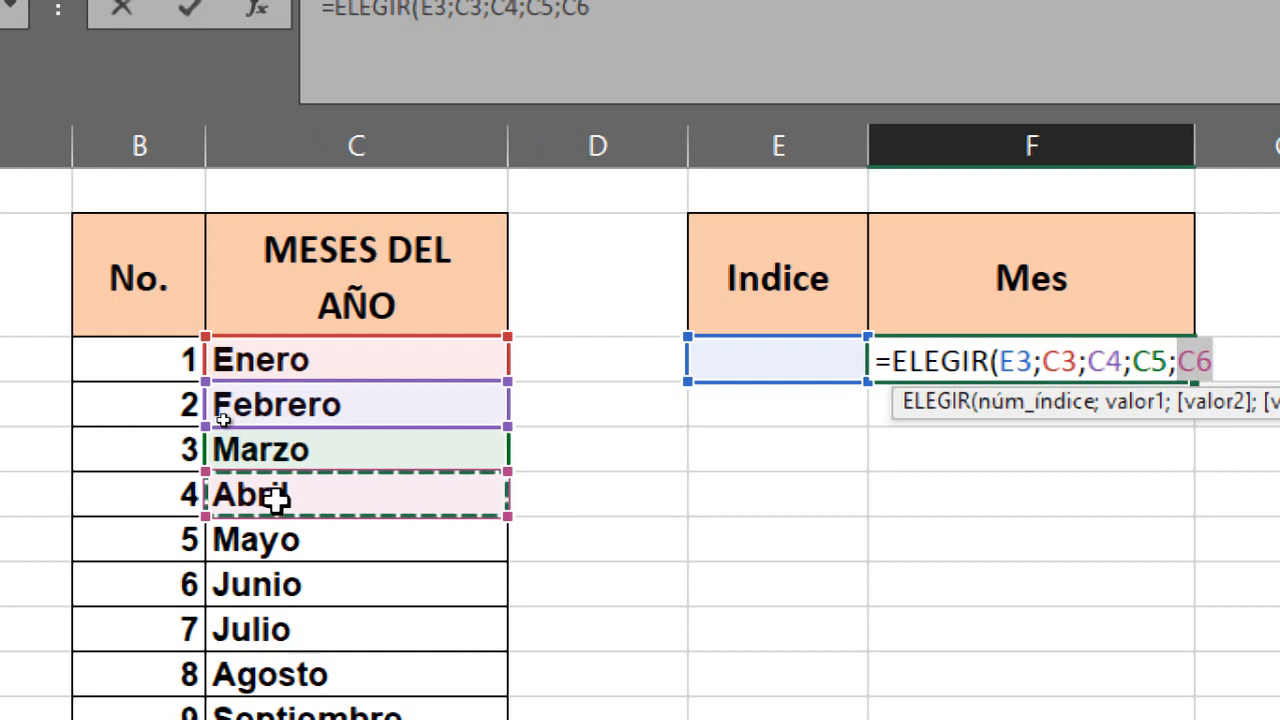
text(;)
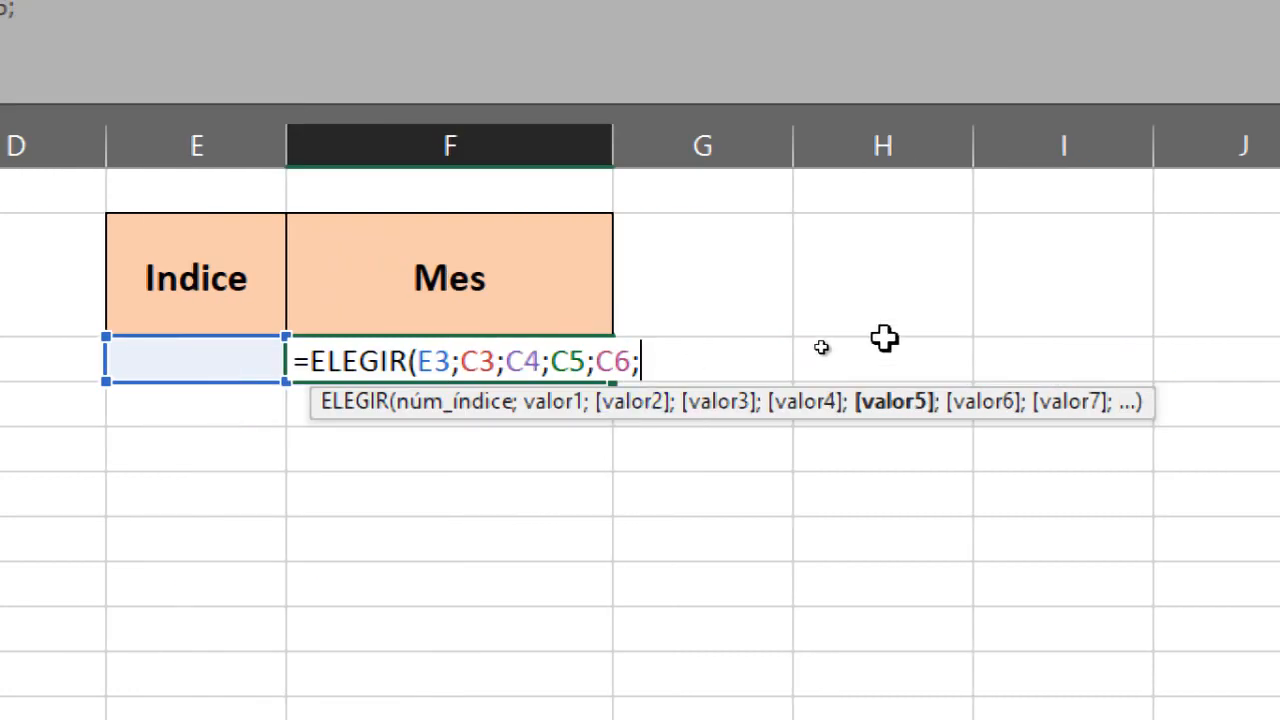
Add the months Mayo to Agosto, cells C7, C8, C9 and C10, as the next four values of the ELEGIR formula.
click(88, 540)
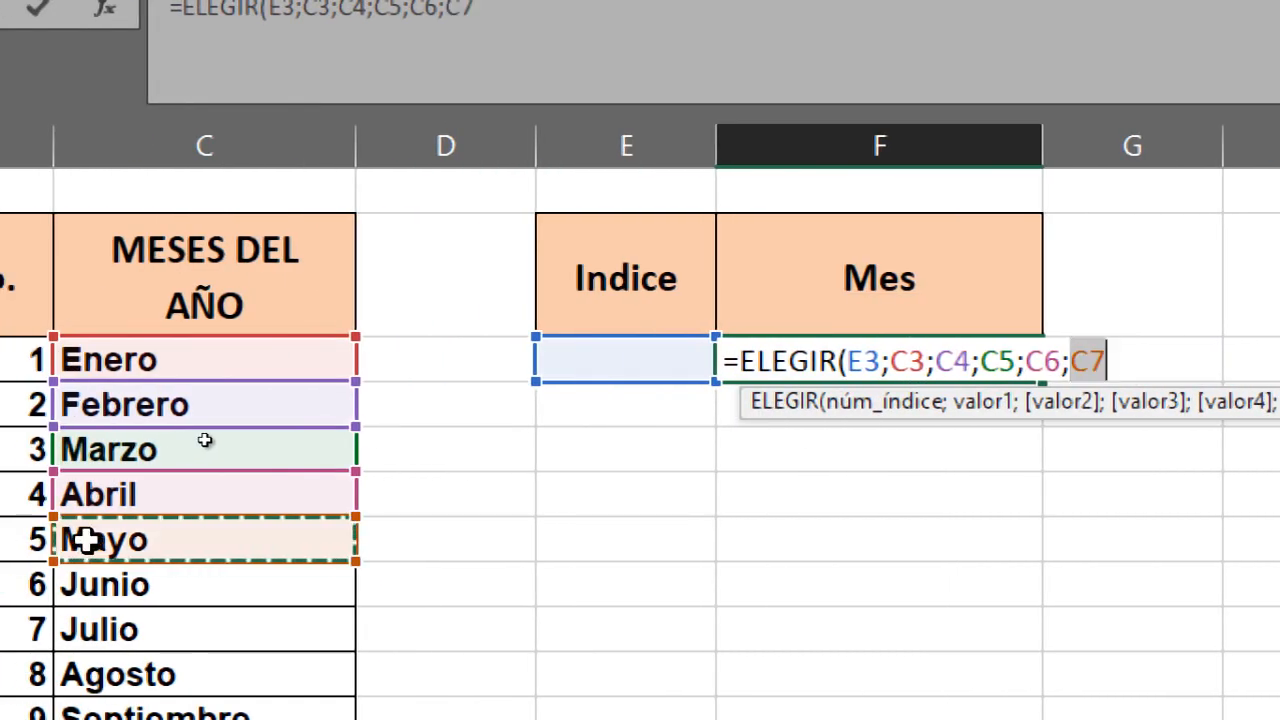
text(;)
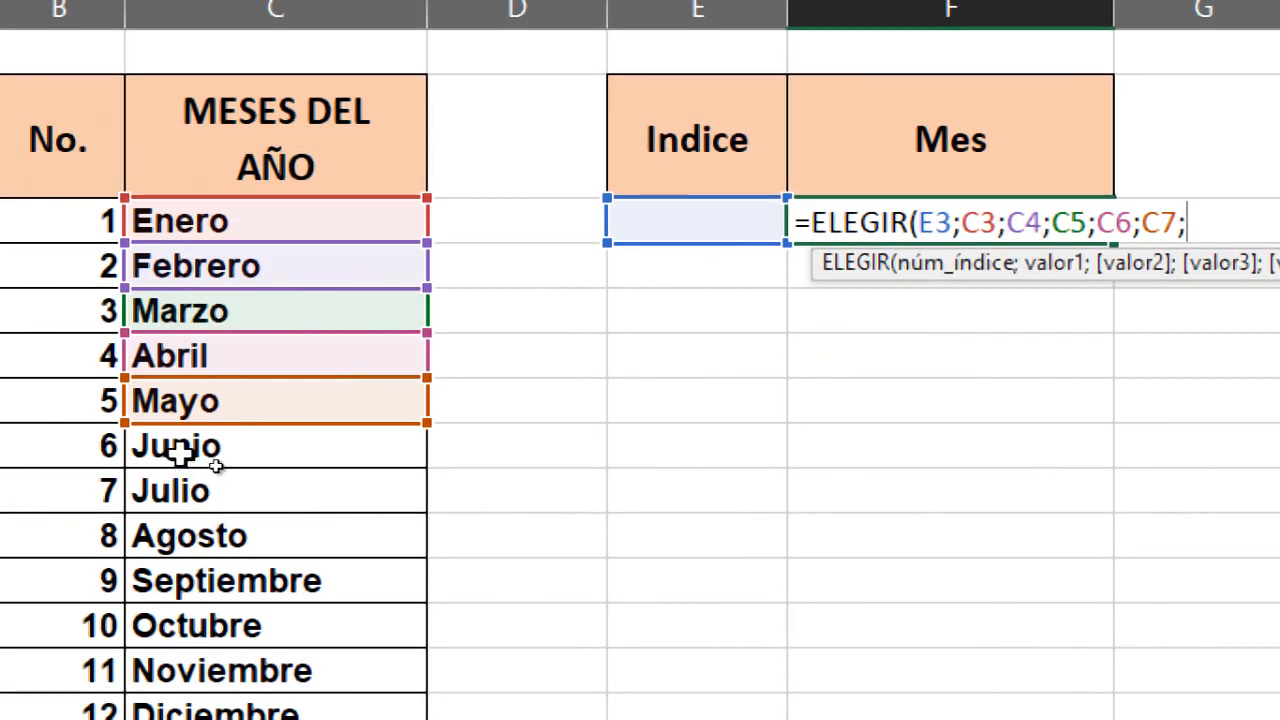
click(215, 465)
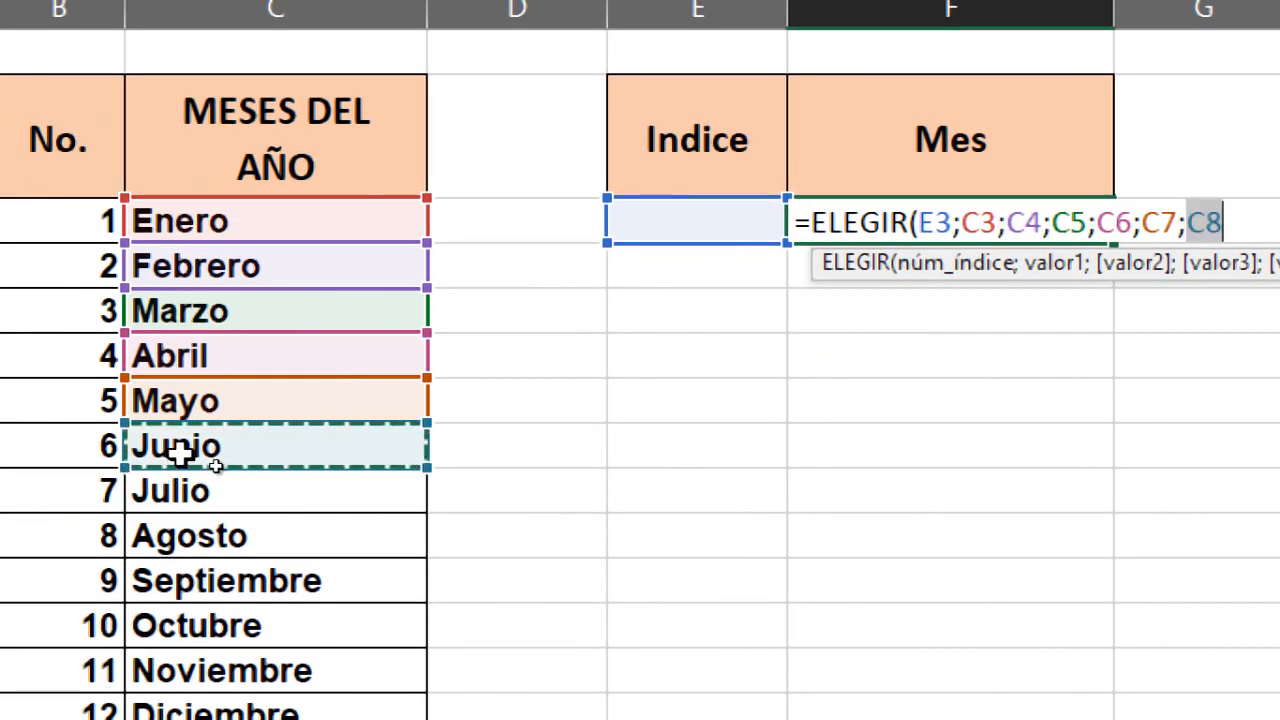
text(;)
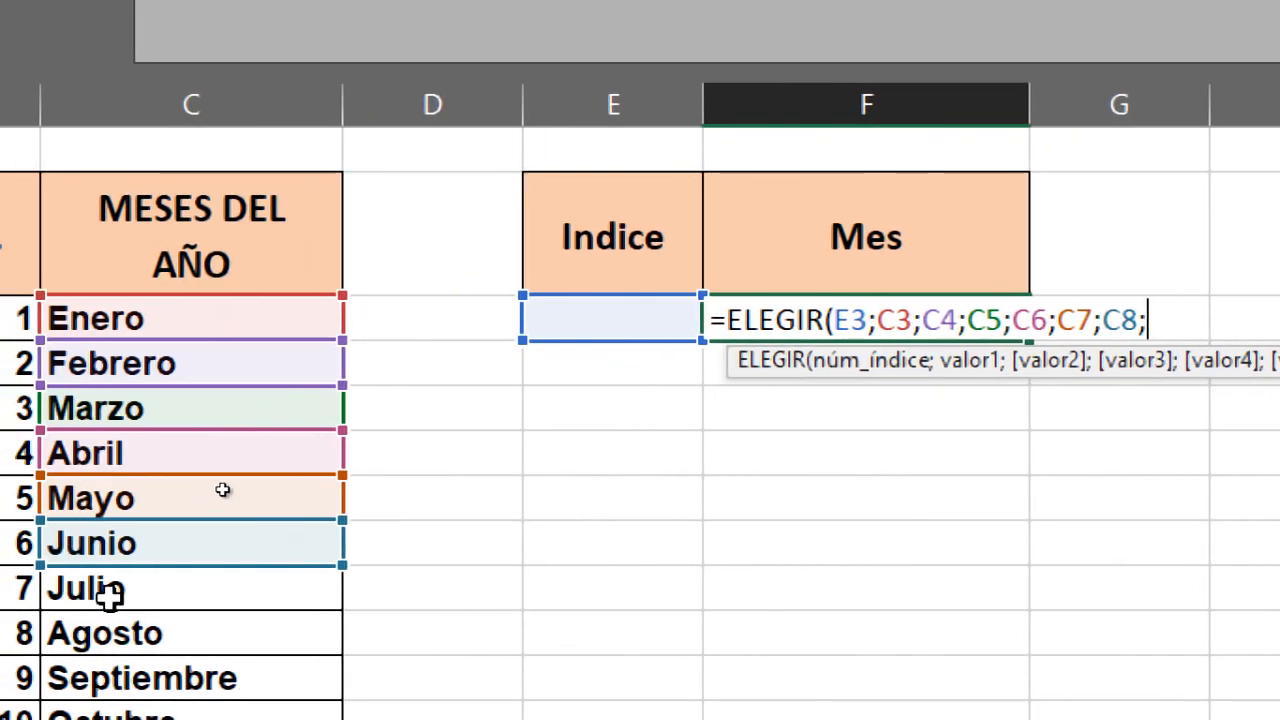
click(110, 590)
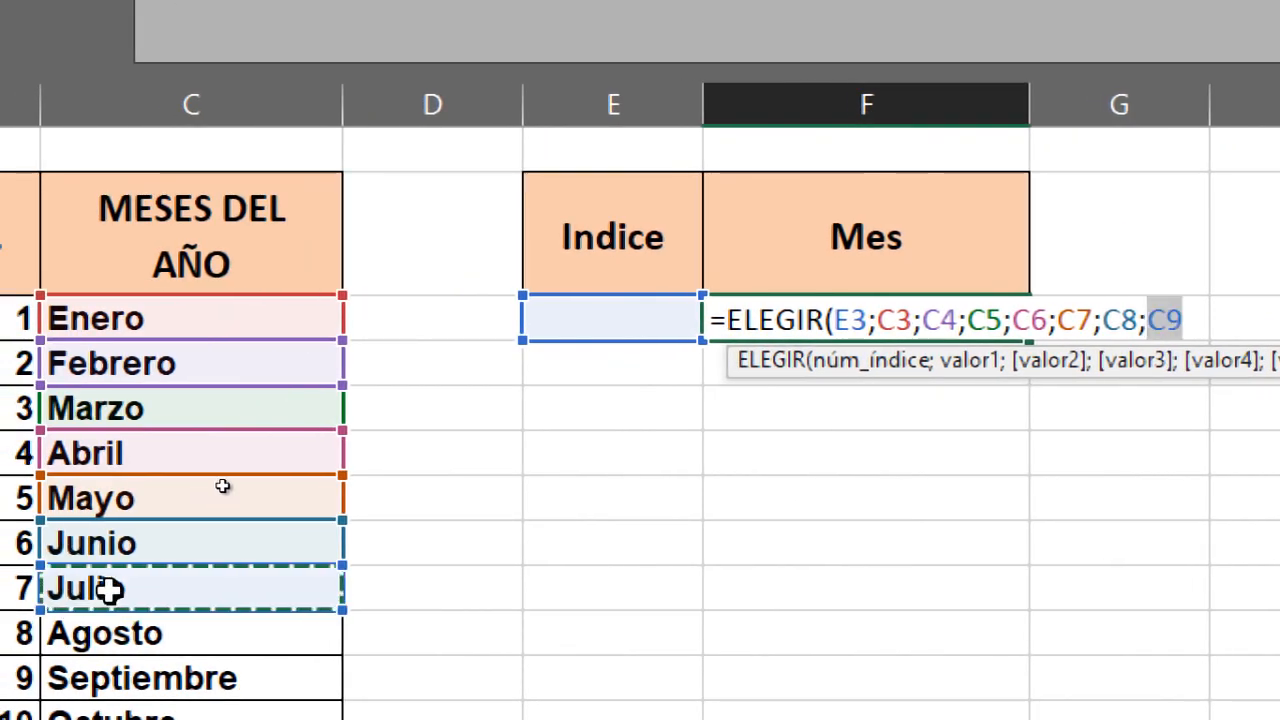
text(;)
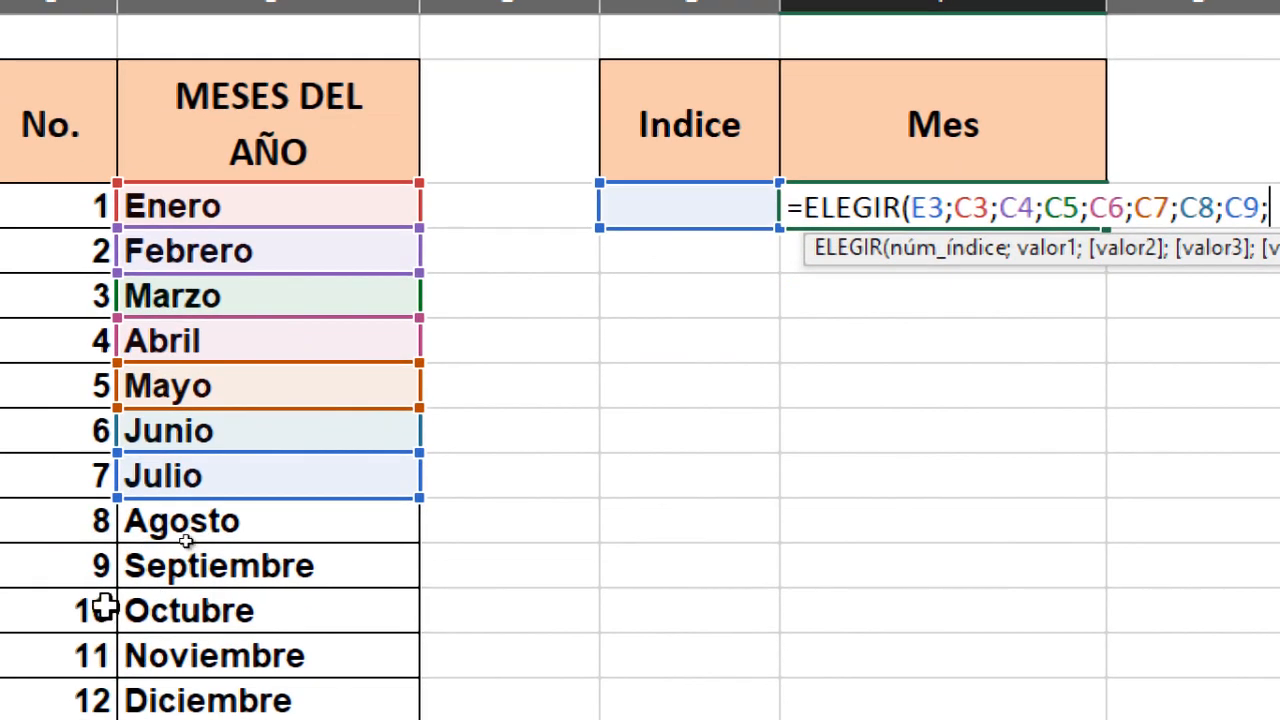
click(157, 530)
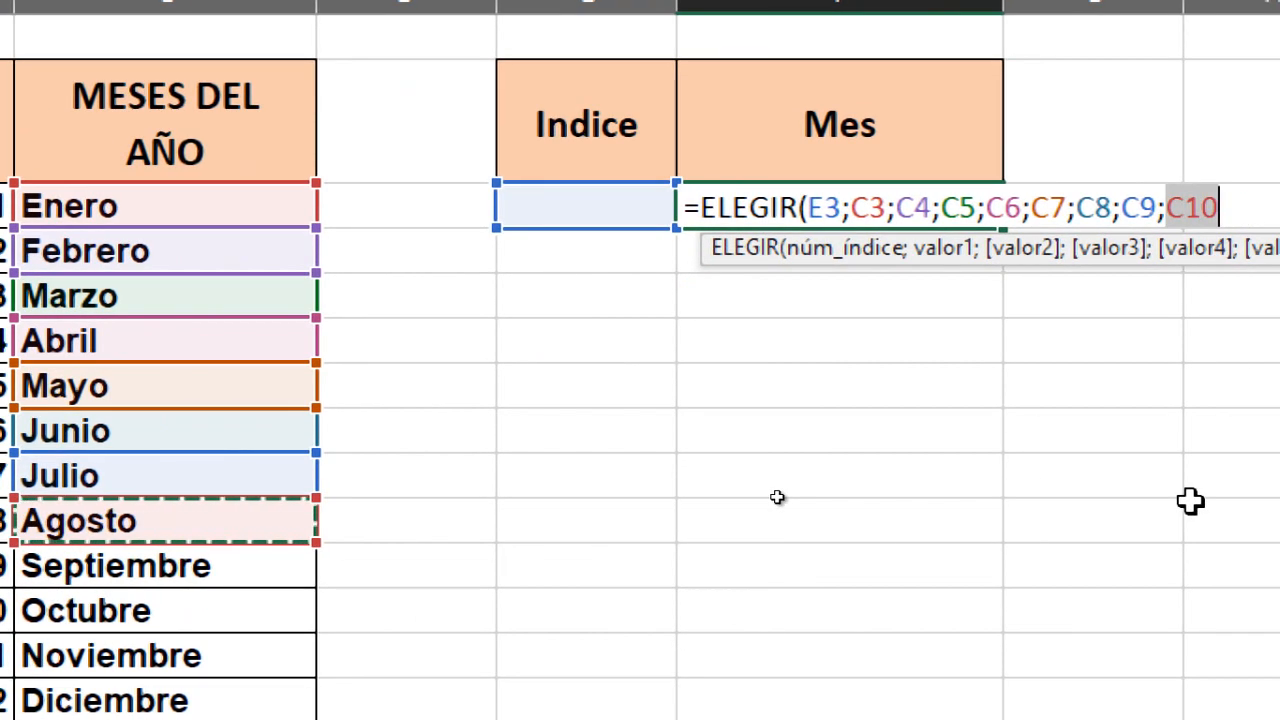
text(;)
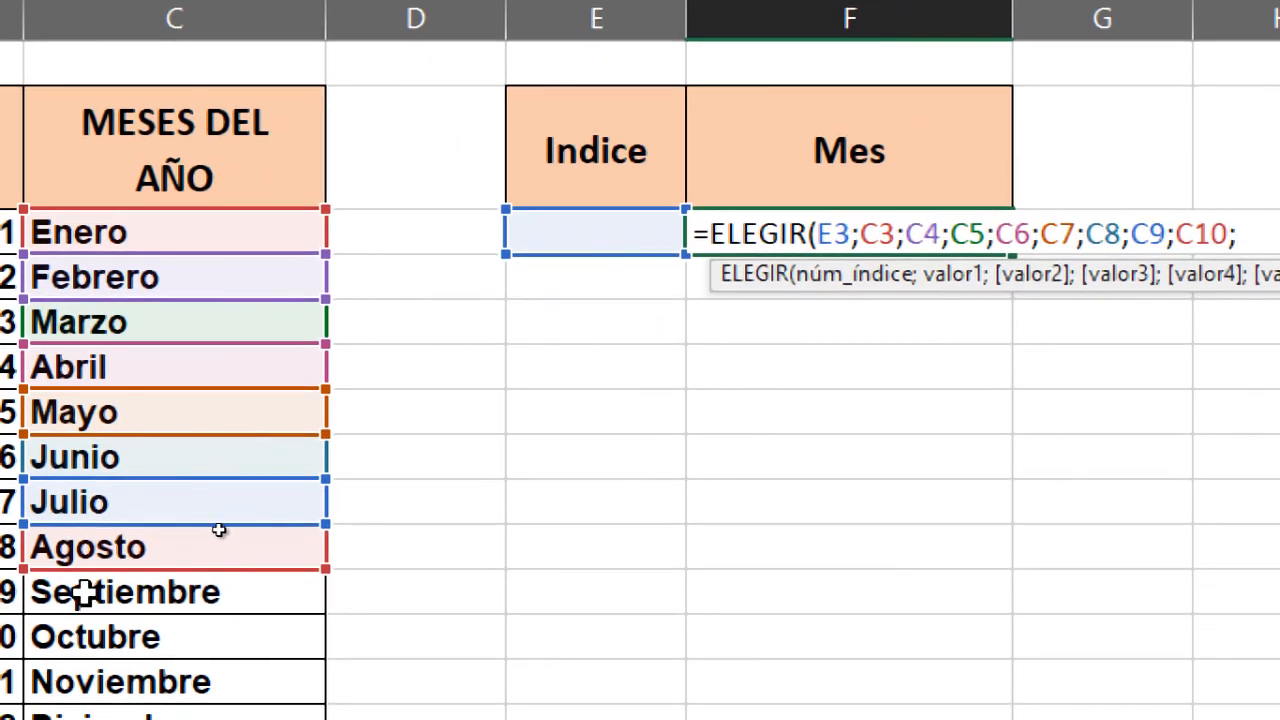
Add Septiembre to Diciembre, cells C11, C12, C13 and C14, as the last values and close the ELEGIR formula.
click(86, 714)
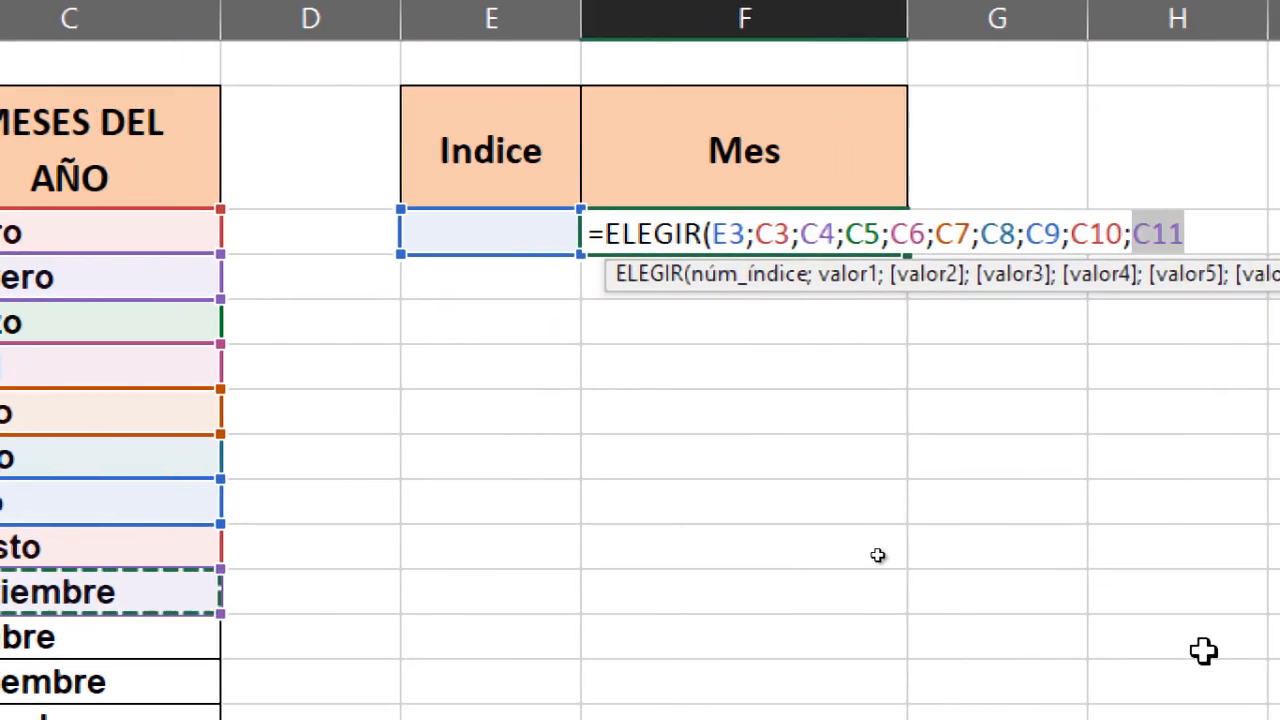
text(;)
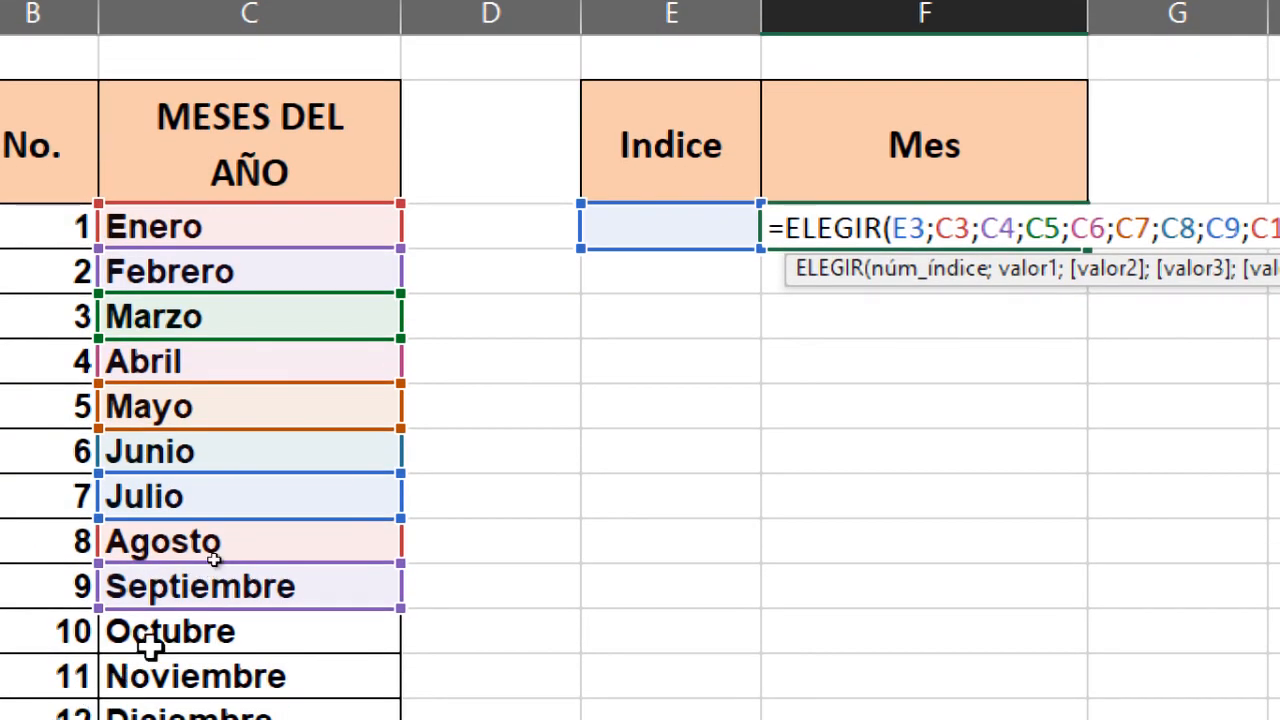
click(148, 640)
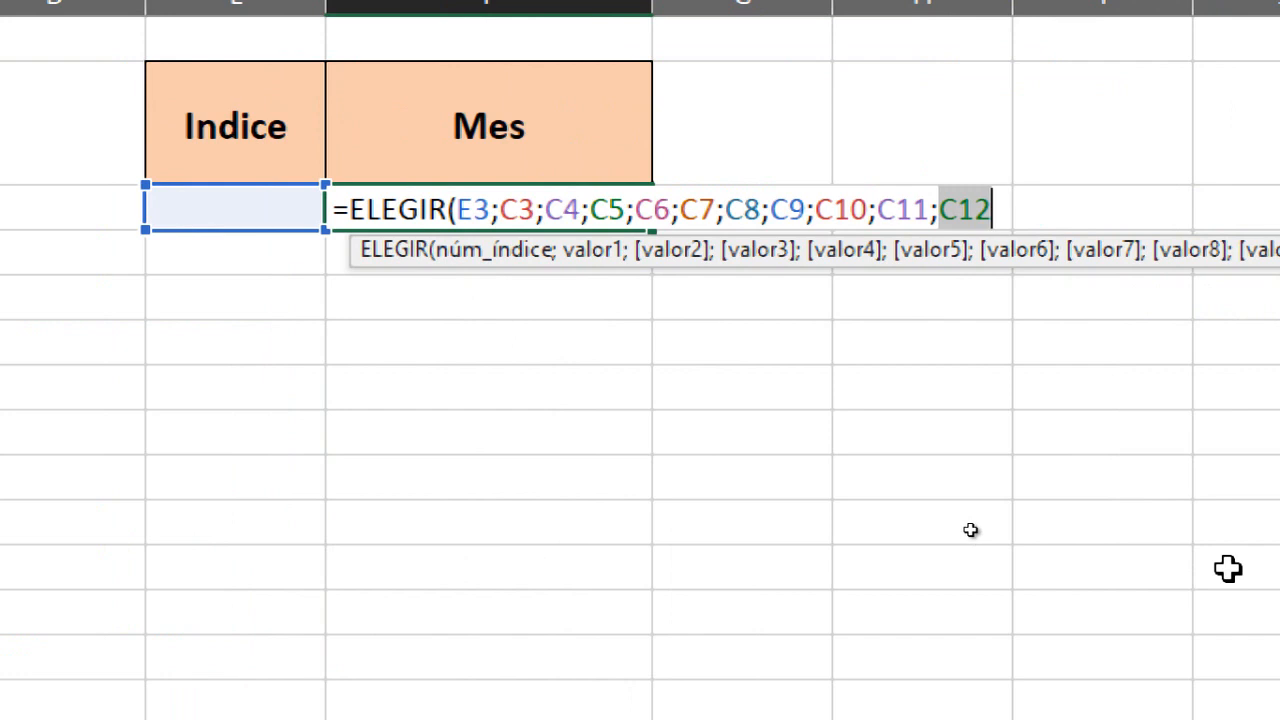
text(;)
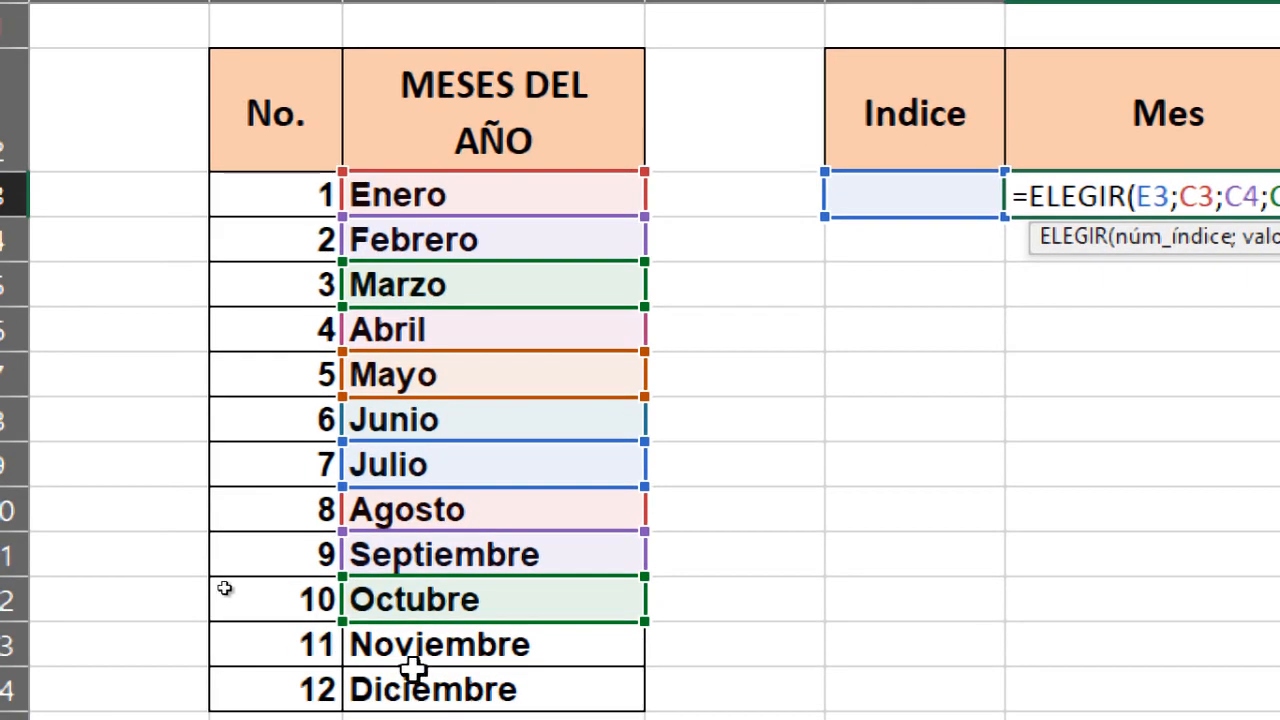
click(429, 646)
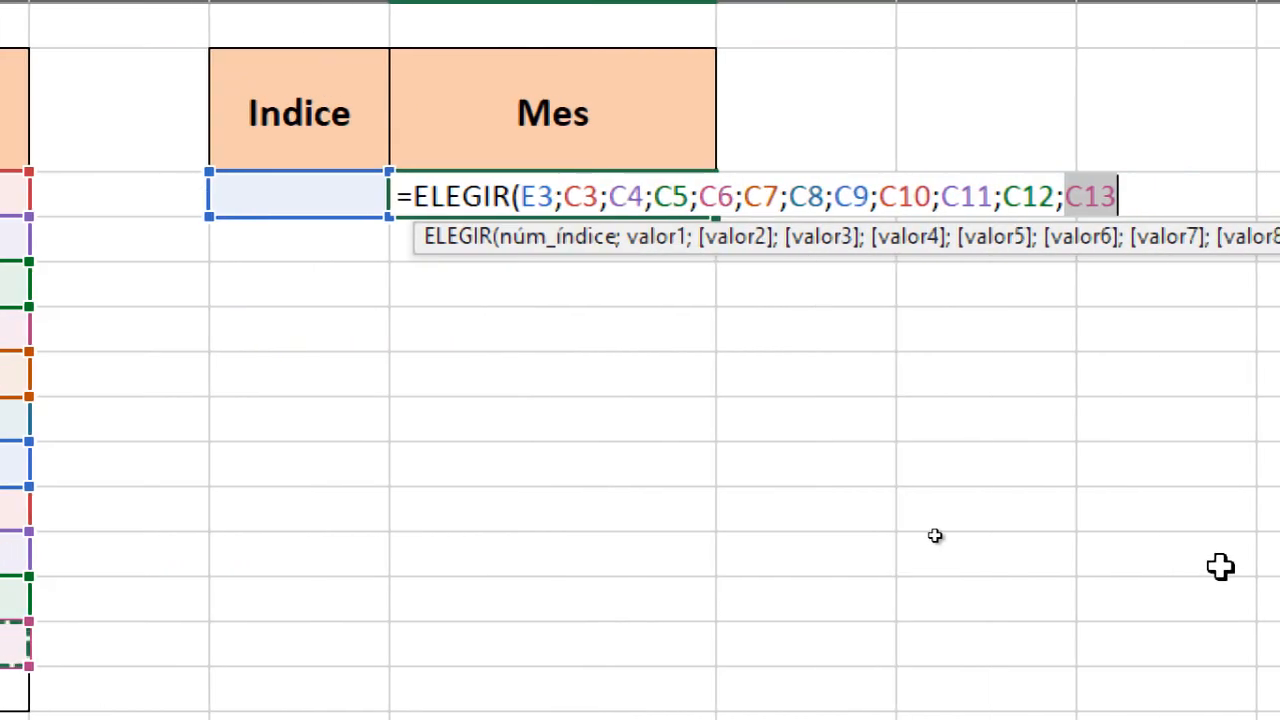
text(;)
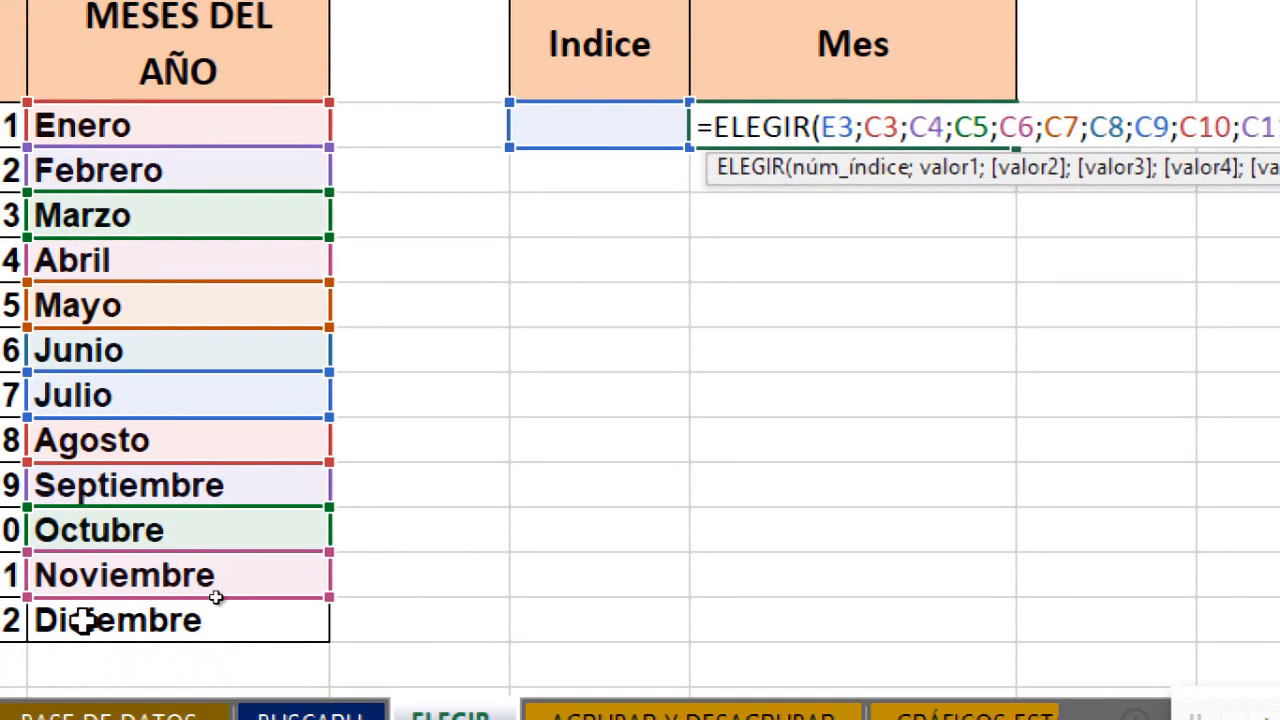
click(86, 620)
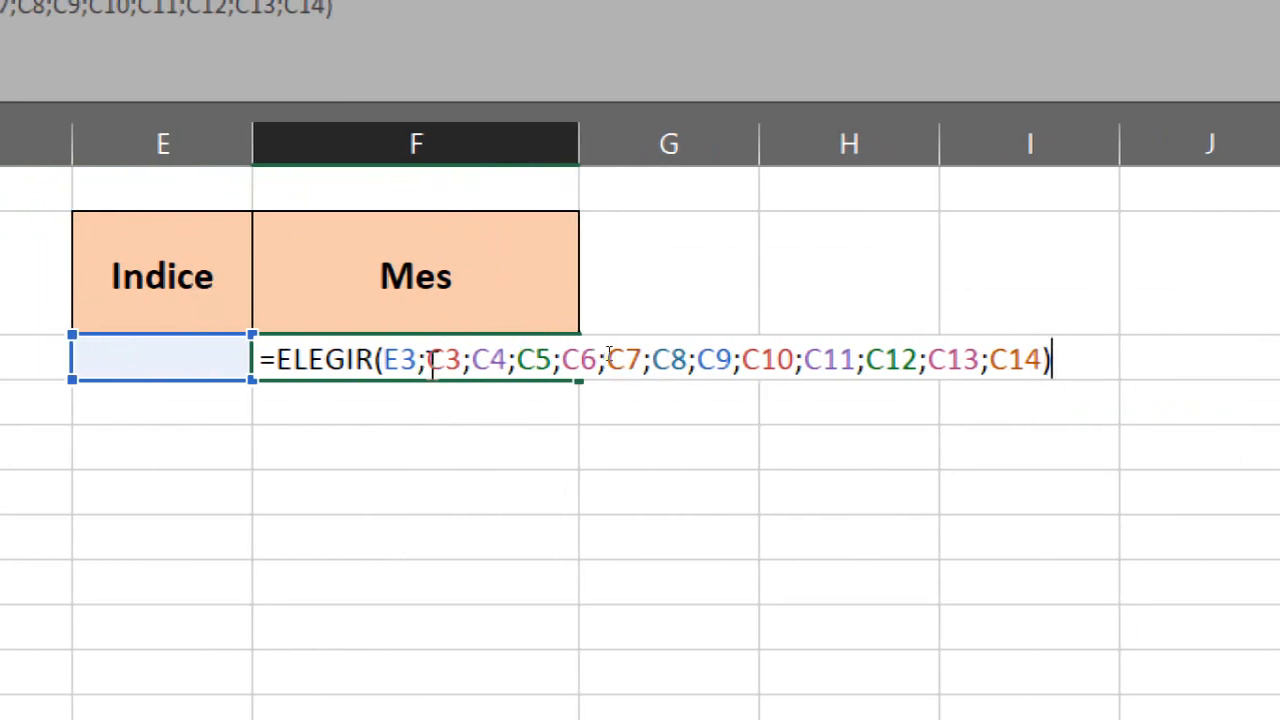
Highlight the index argument E3 and the values C3 to C14 inside the ELEGIR formula, and enter the formula in F3.
drag(417, 358, 386, 358)
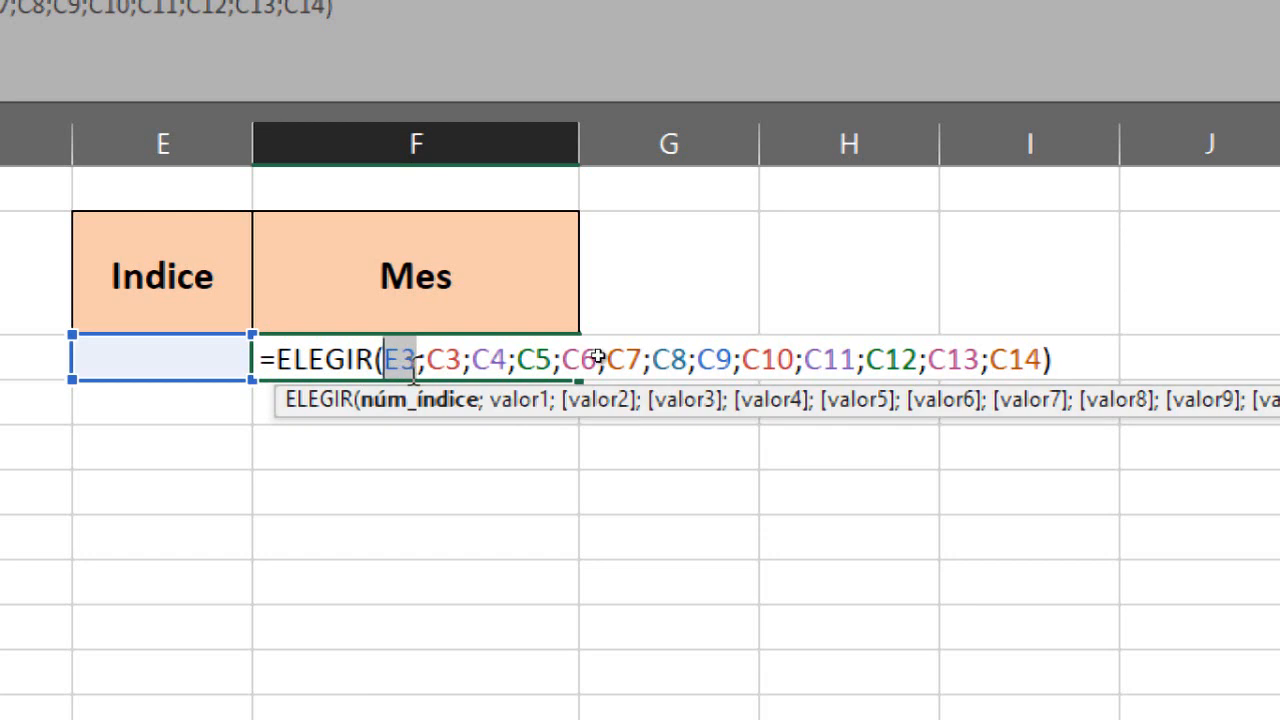
click(178, 358)
click(178, 358)
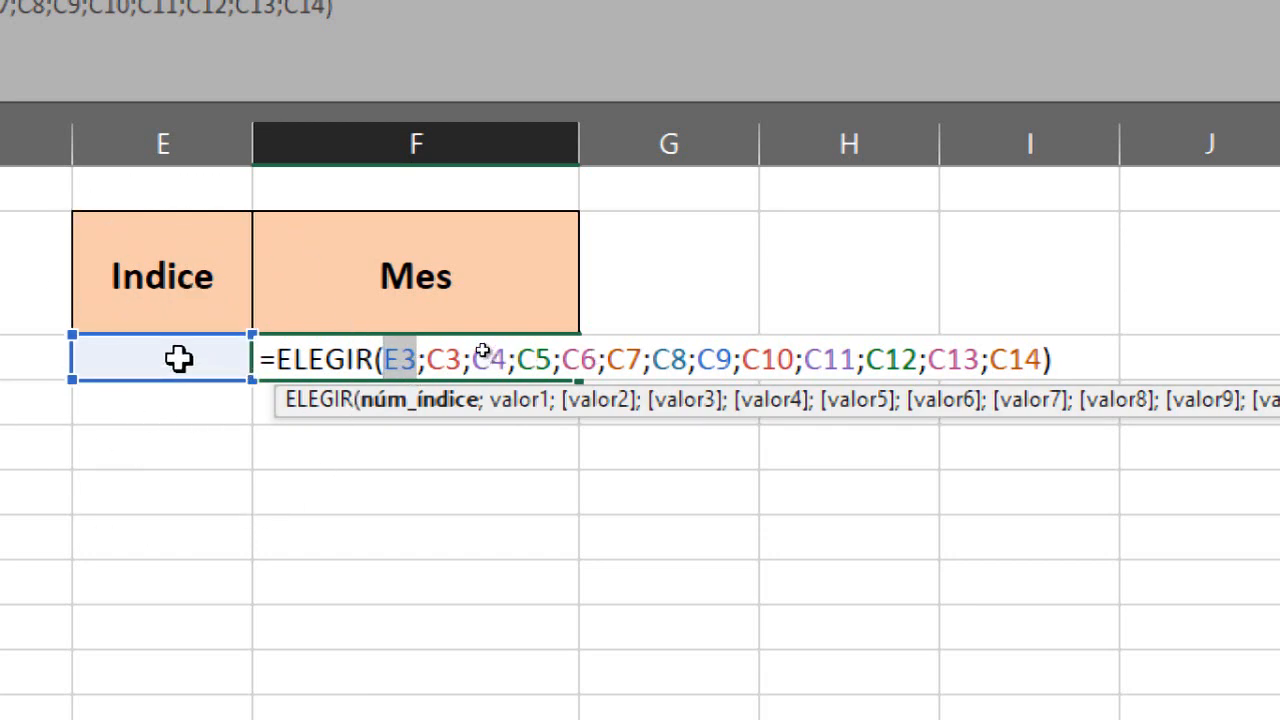
drag(426, 358, 1037, 360)
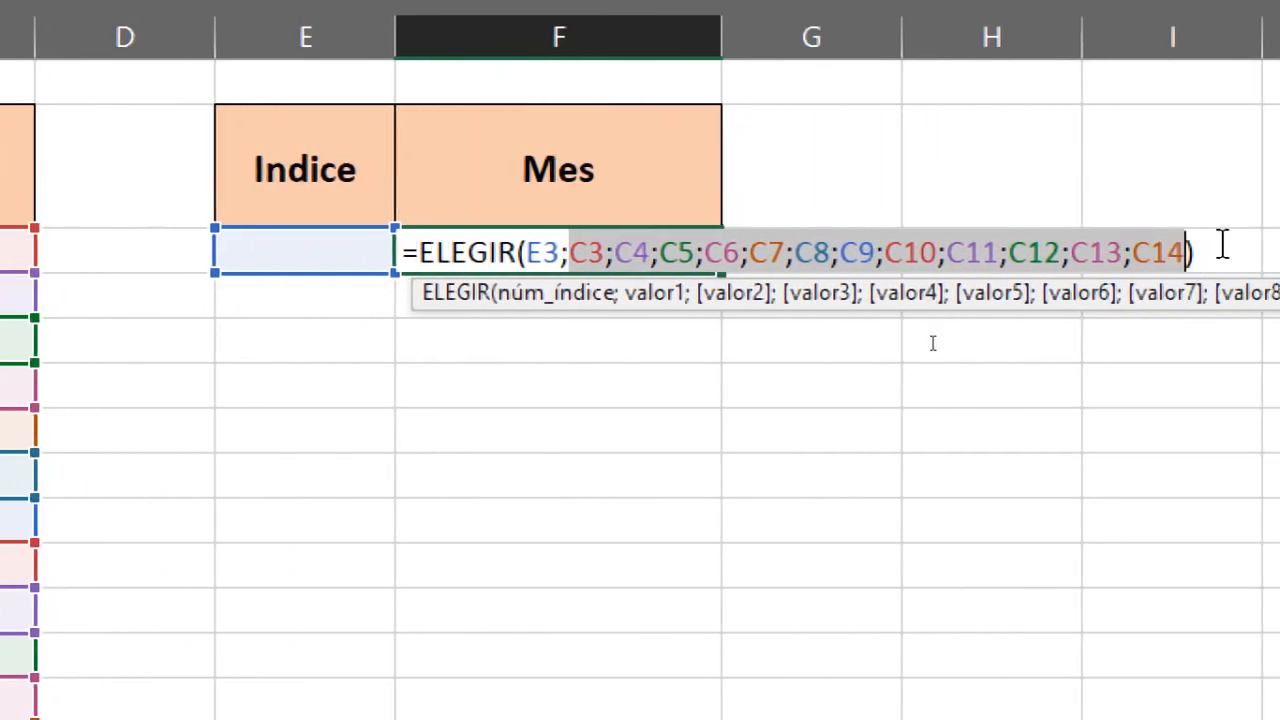
click(1222, 244)
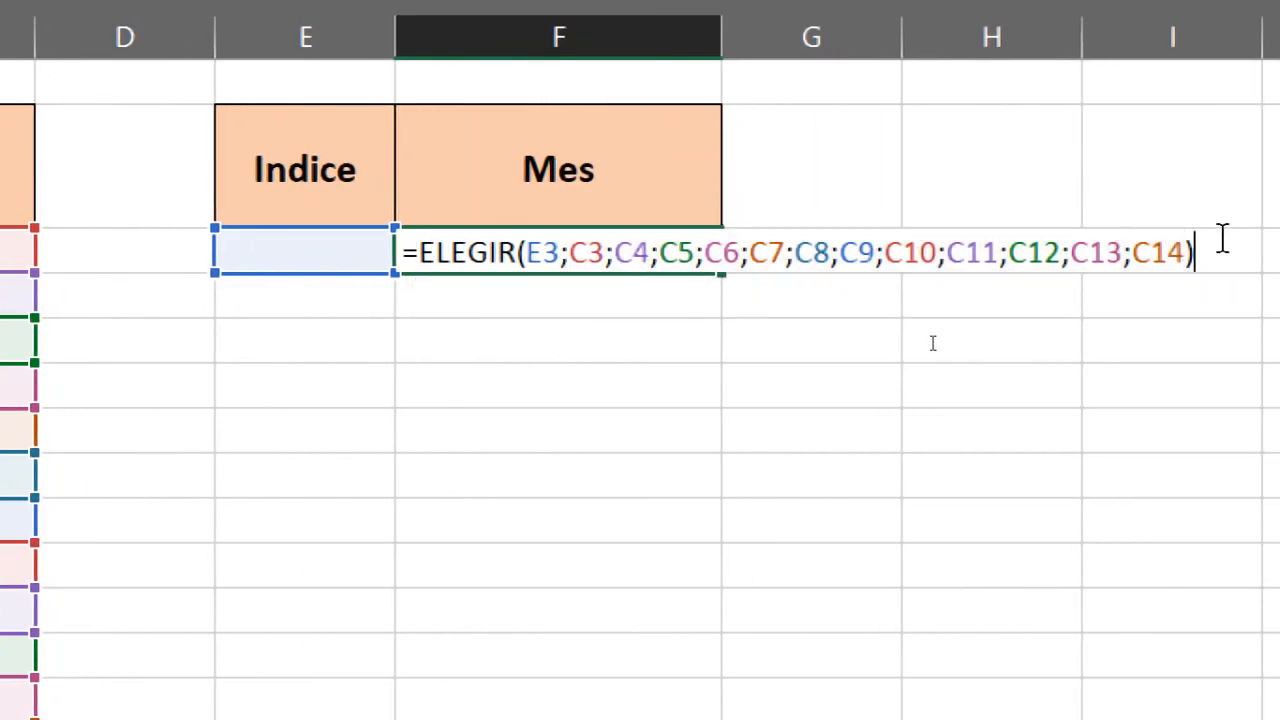
key(Return)
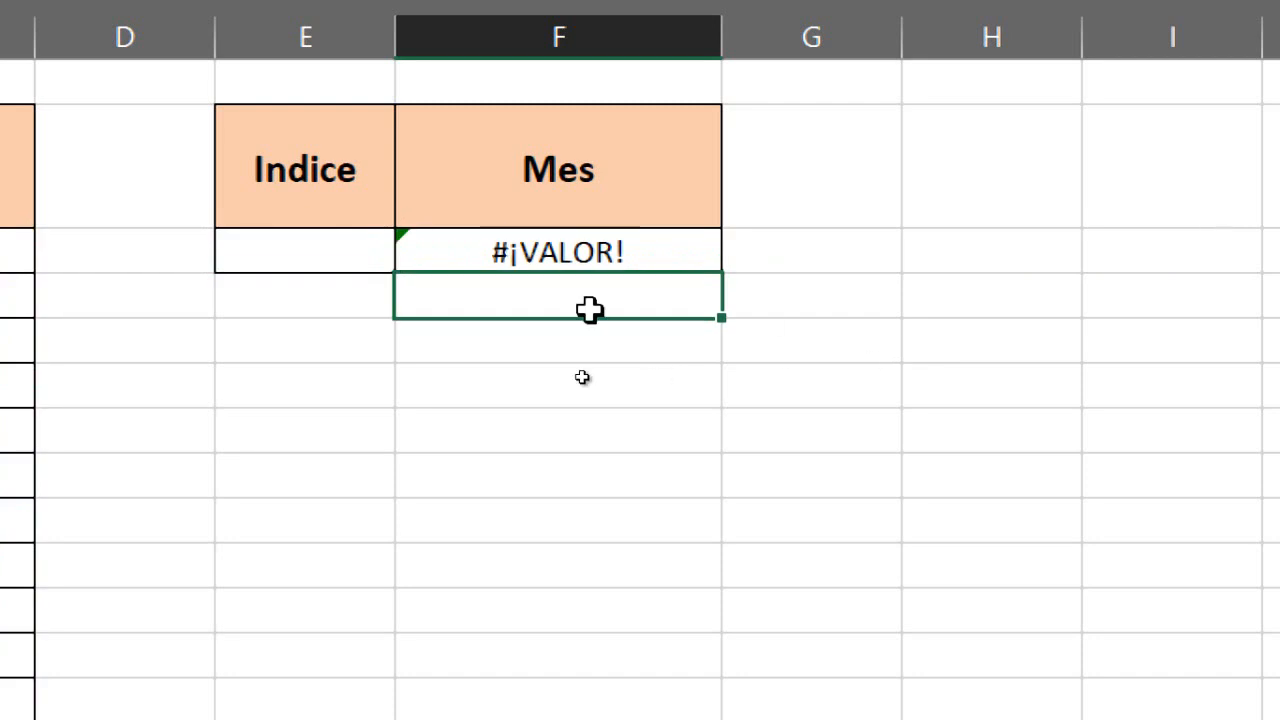
Test the ELEGIR formula by entering 1 as the Indice in E3, clearing it and entering 12.
click(445, 245)
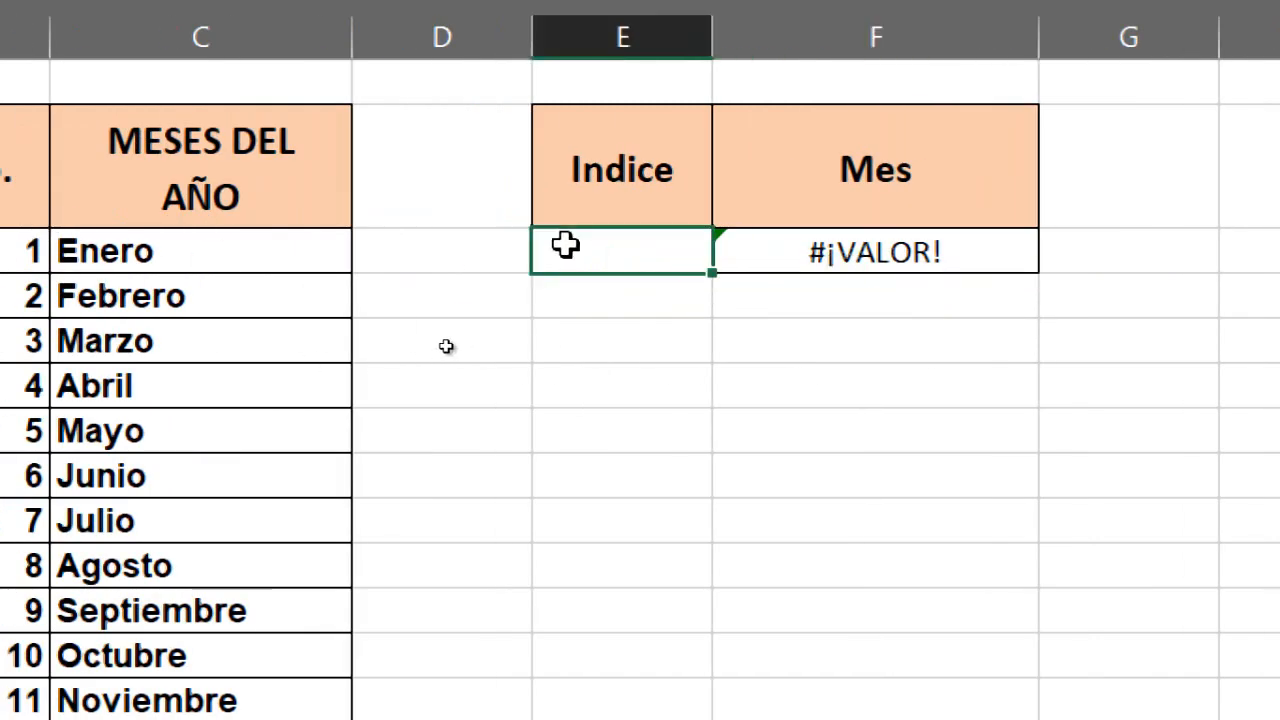
text(1)
key(Return)
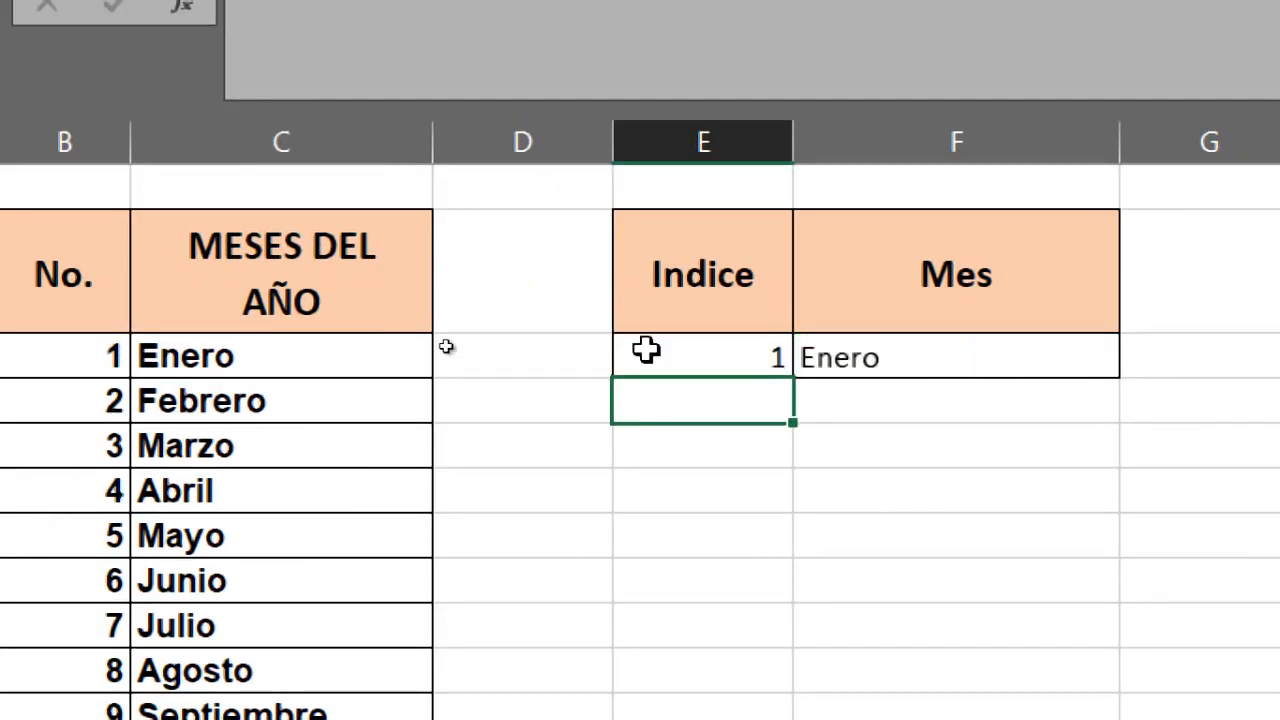
click(775, 352)
key(Delete)
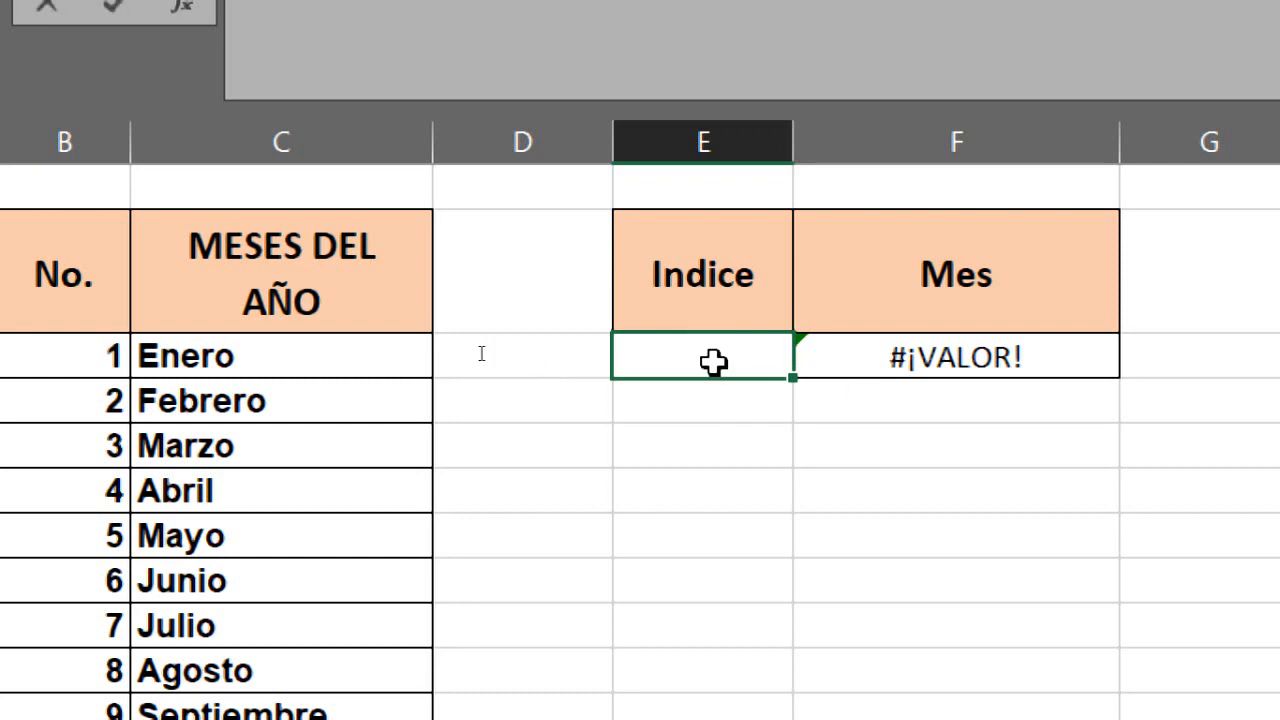
text(12)
key(Return)
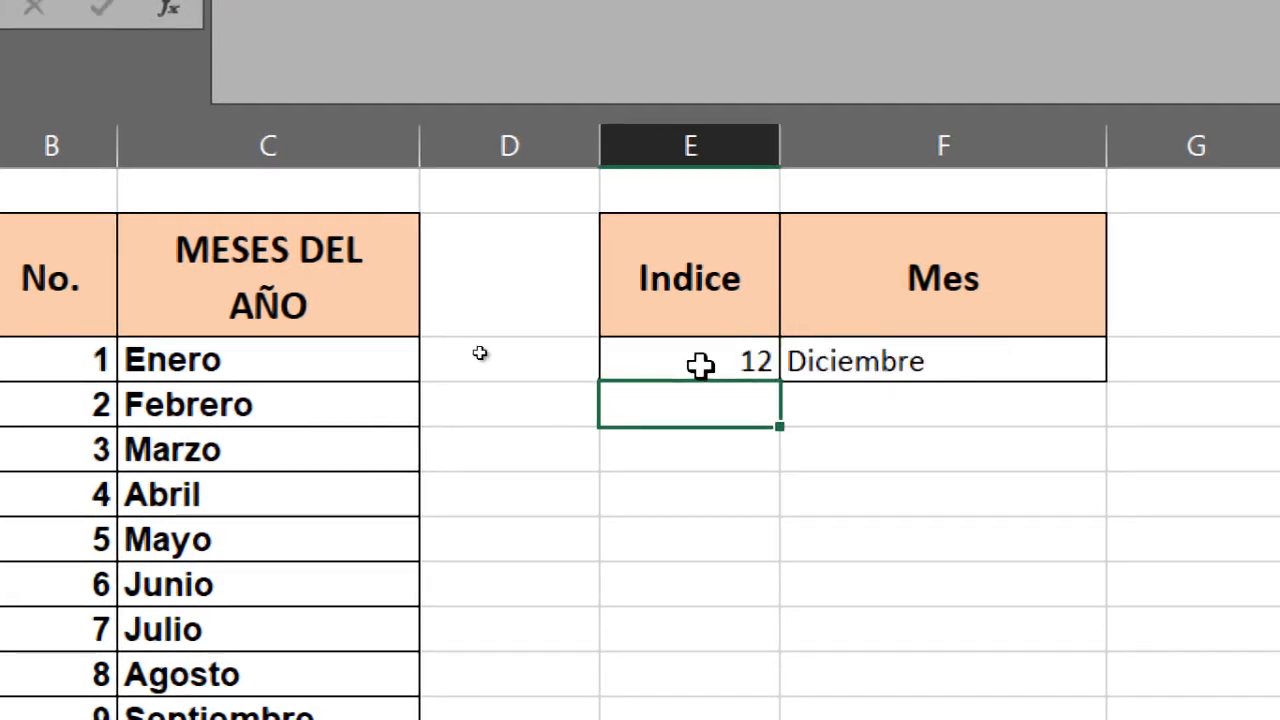
Set the Indice in cell E3 to 5 and keep that cell selected.
click(700, 366)
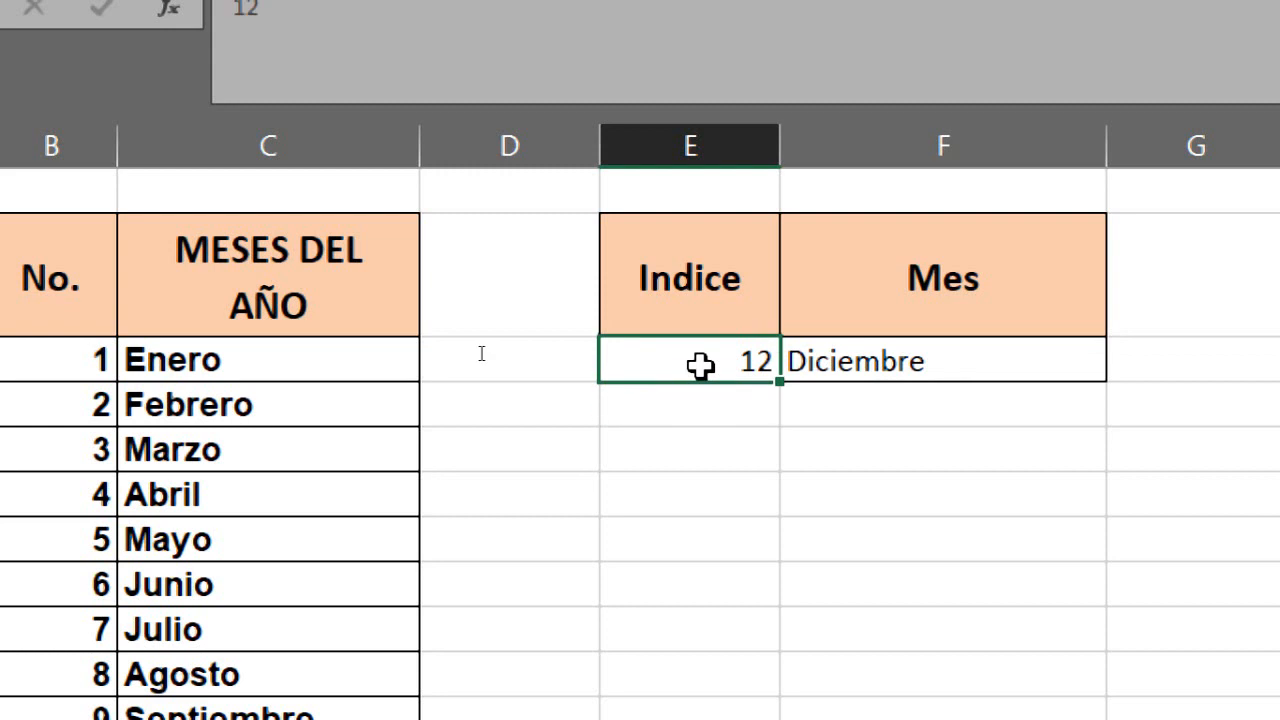
text(5)
key(Return)
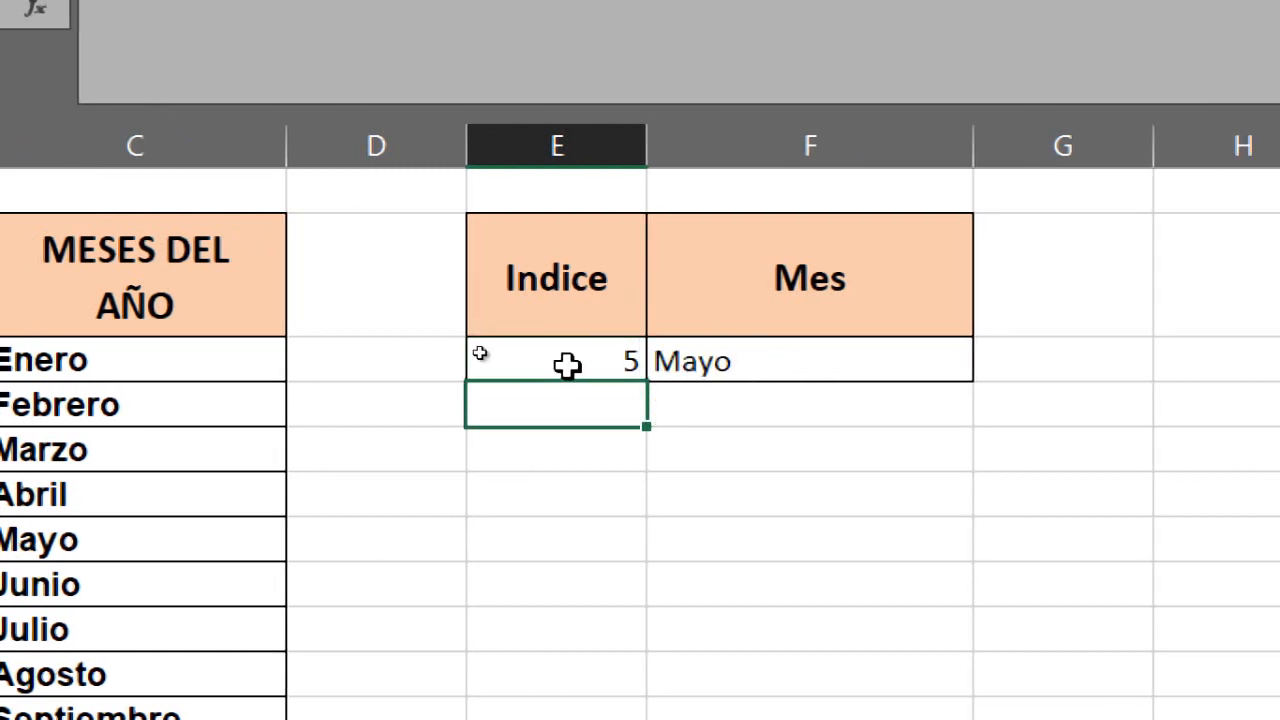
click(567, 366)
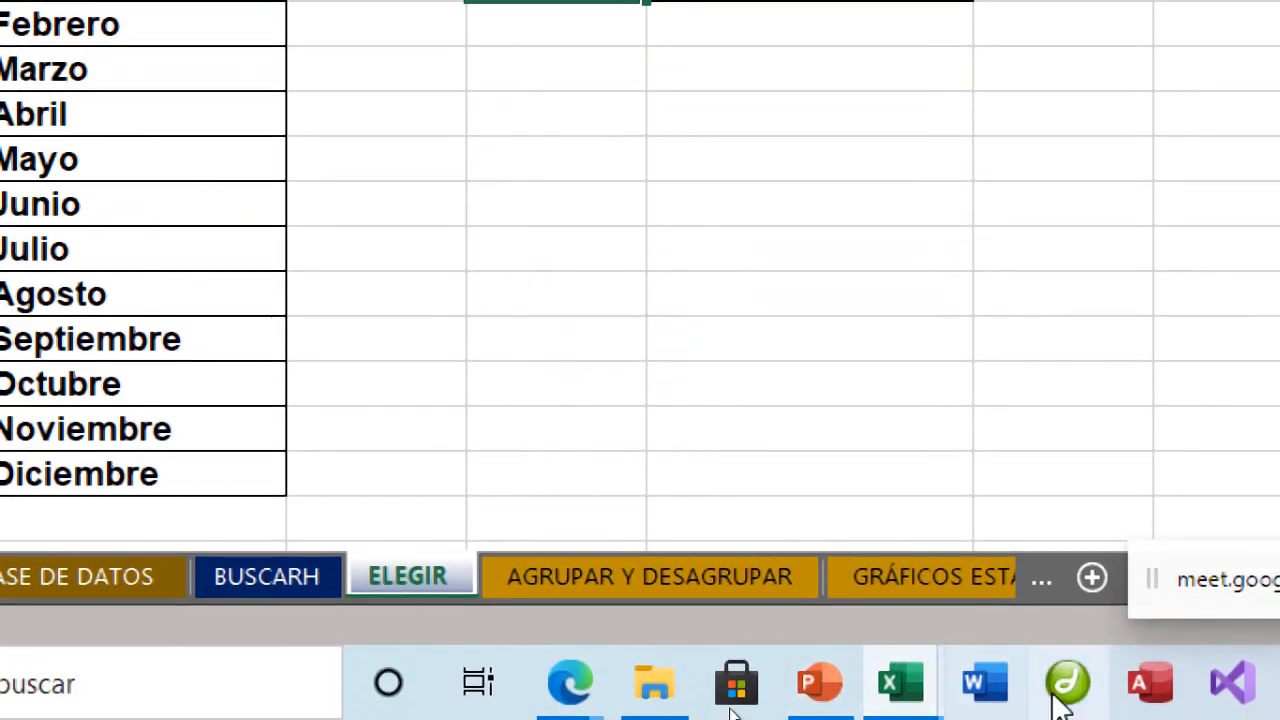
Reduce the Magnifier zoom to 100% and minimize the Magnifier window.
click(1170, 696)
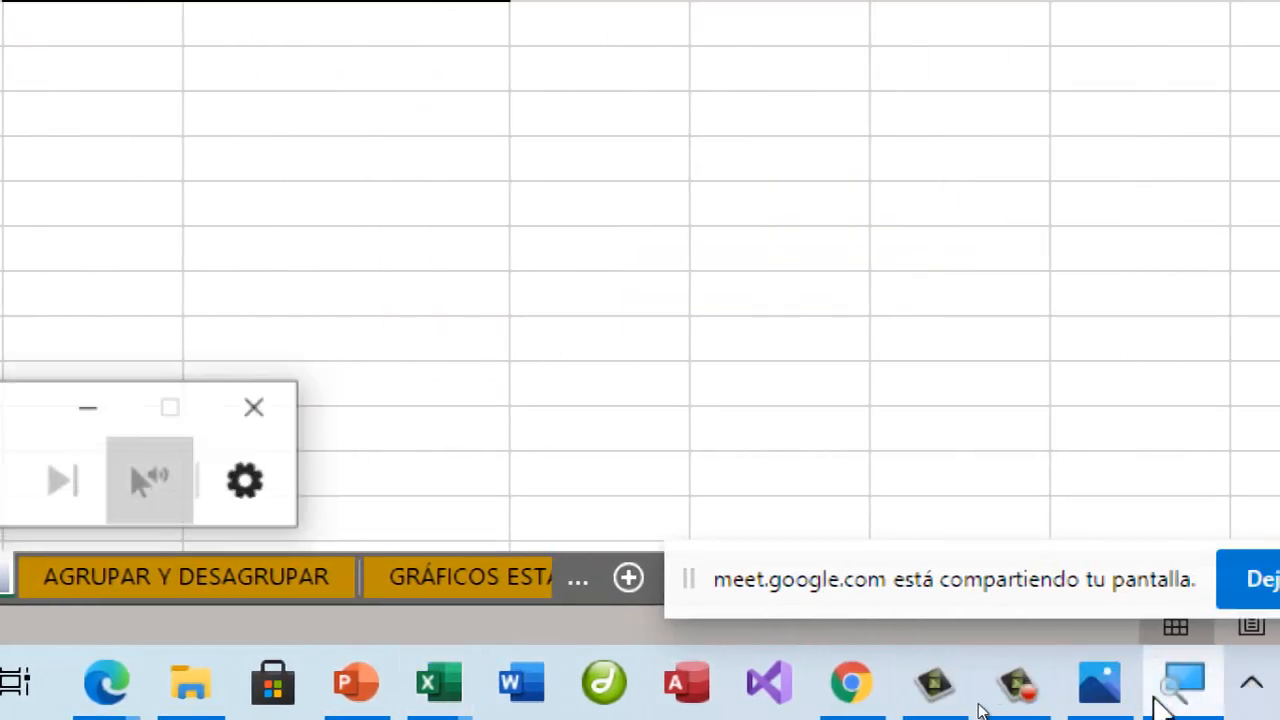
click(37, 494)
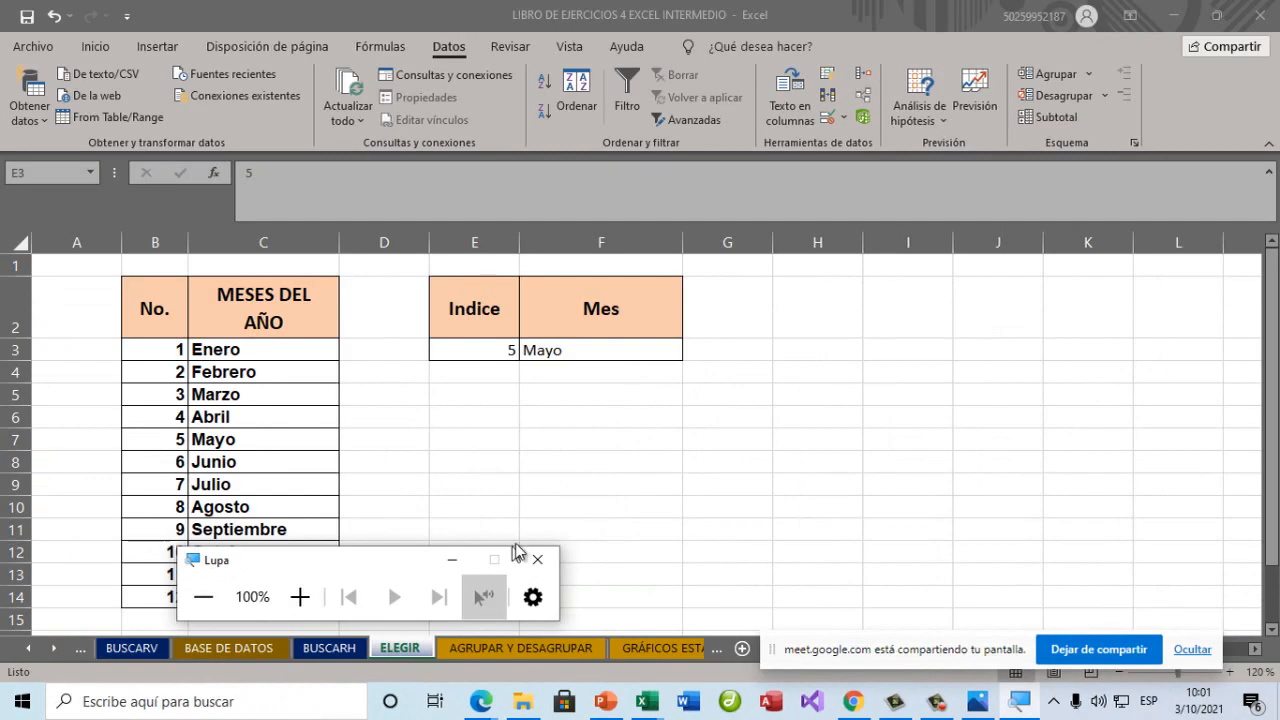
click(450, 566)
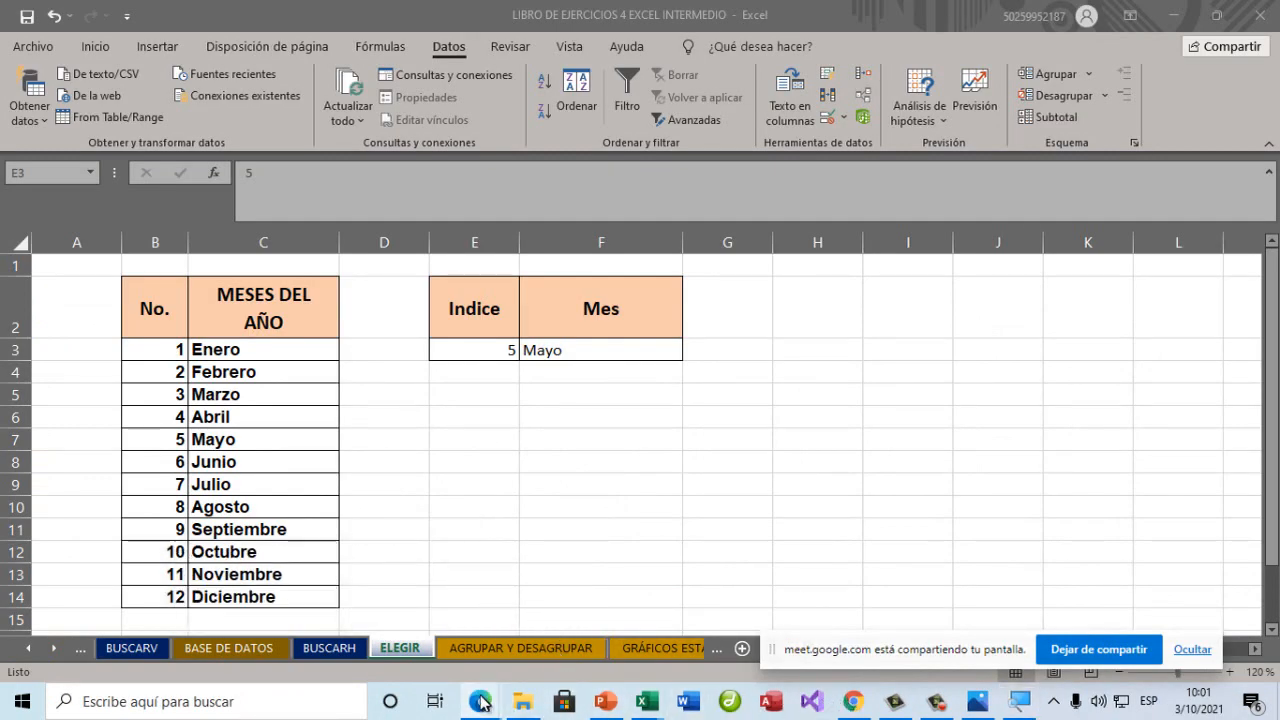
Switch to the Google Meet call window in Edge.
mouse_move(485, 702)
click(418, 605)
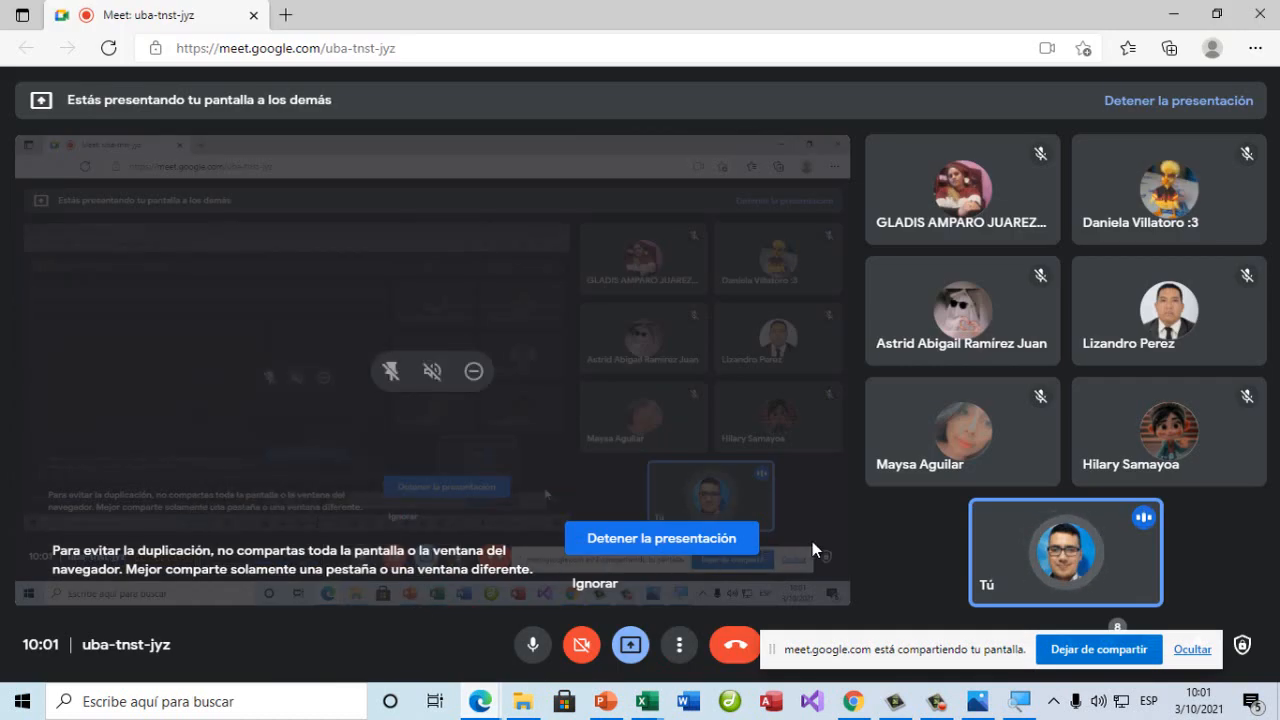